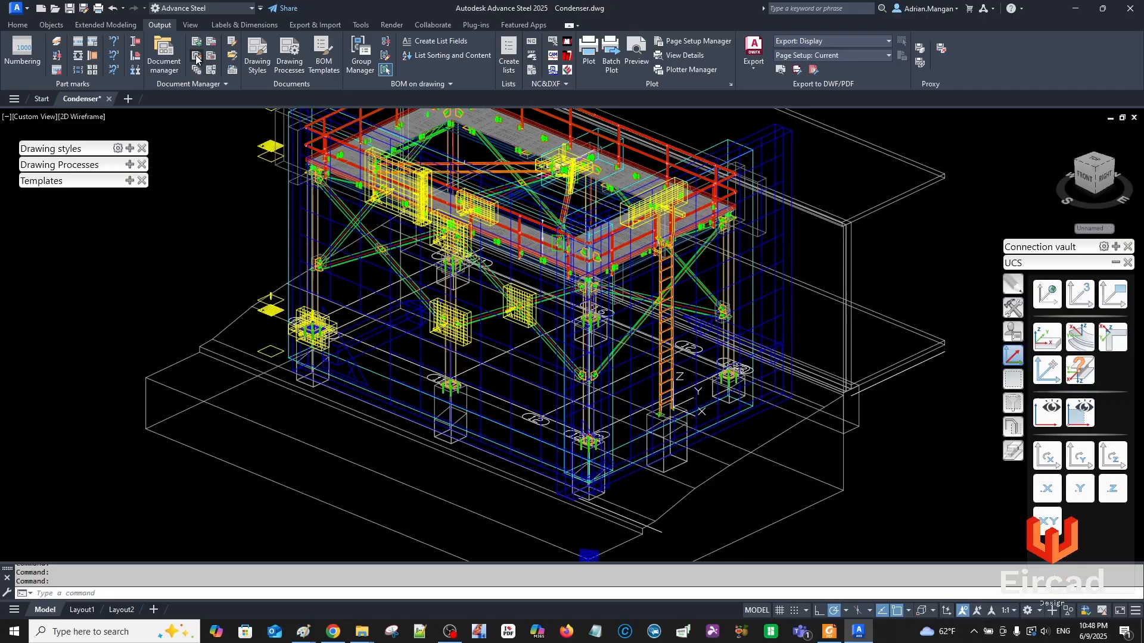
Check the anchor bolts' presentation settings in the Drawing Style Manager.
left_click(196, 57)
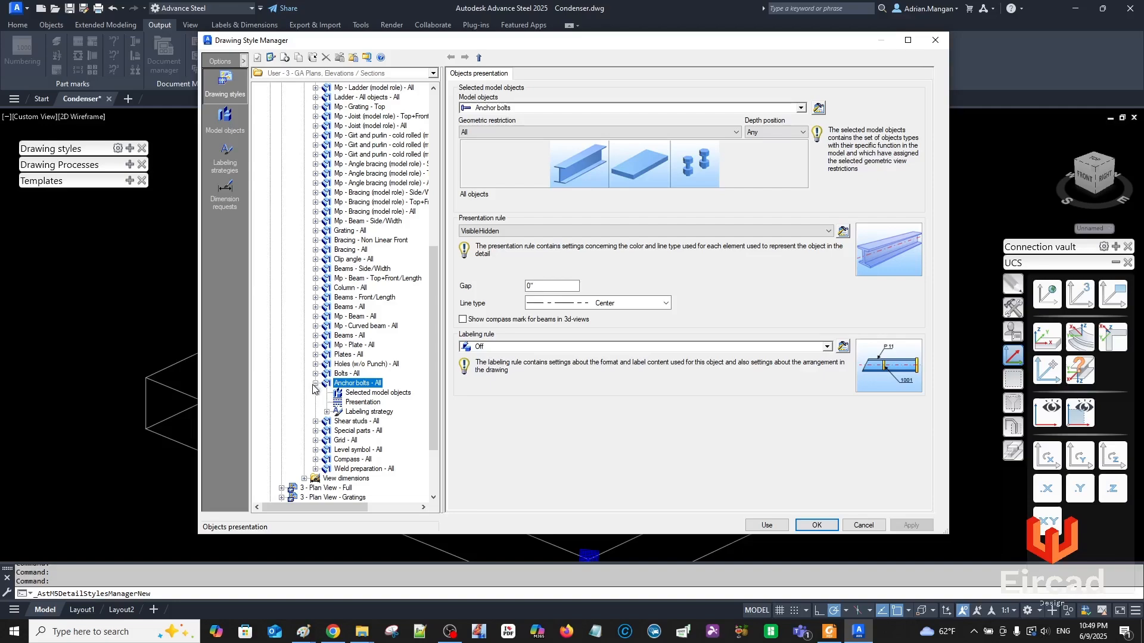
left_click(934, 40)
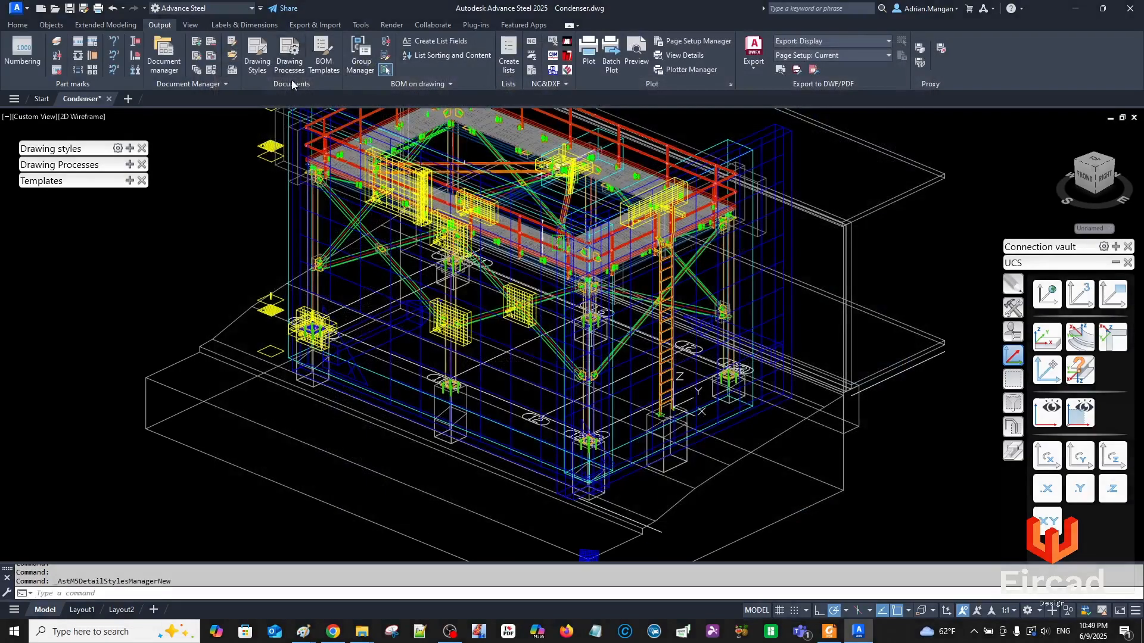
Open the up-to-date detail drawing E-100.dwg from the Document Manager and close the manager.
left_click(175, 56)
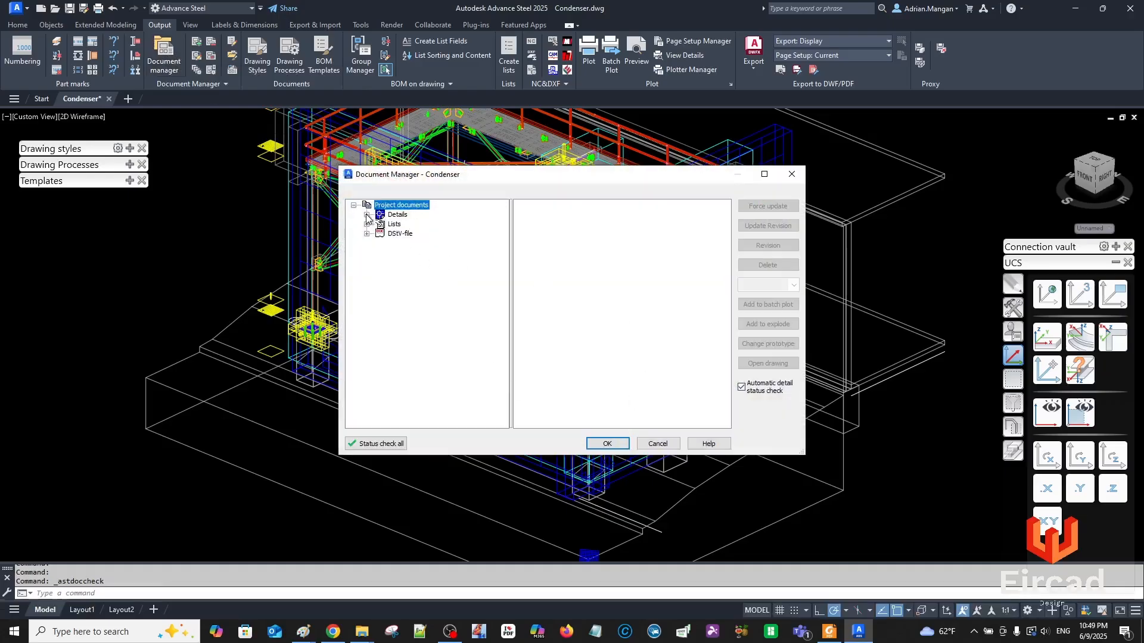
left_click(367, 214)
left_click(379, 233)
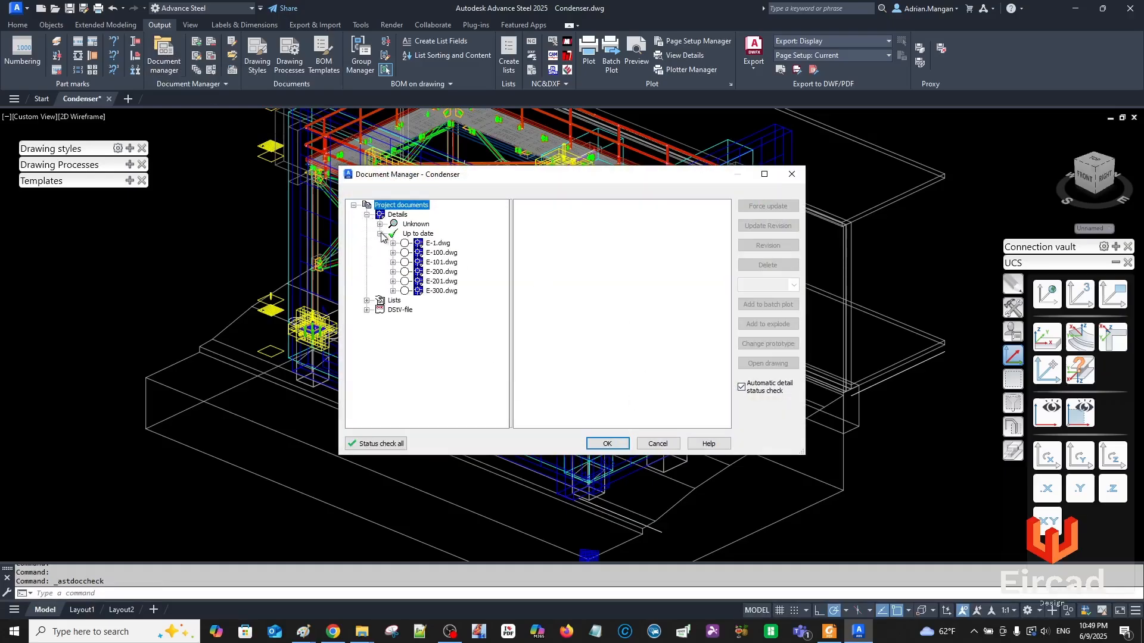
left_click(442, 252)
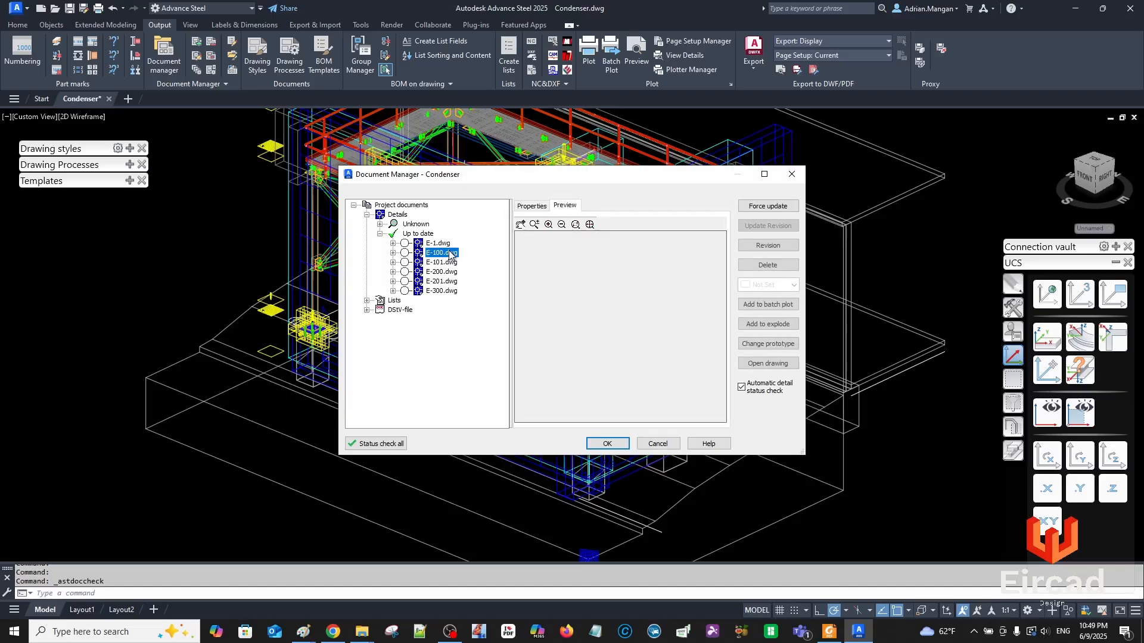
double_click(450, 255)
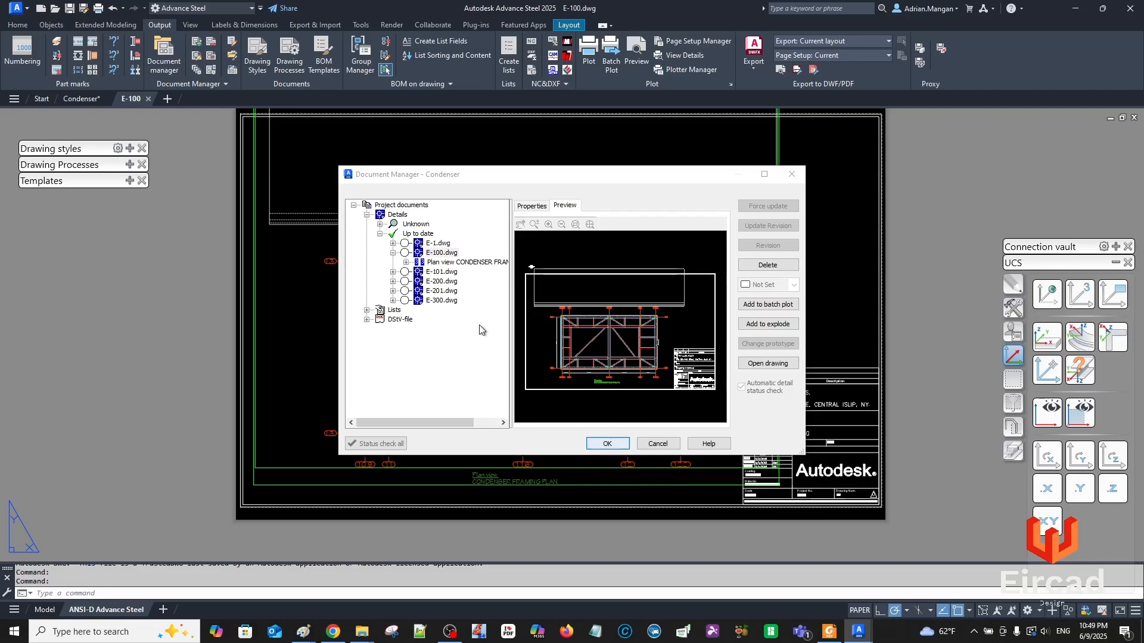
left_click(393, 253)
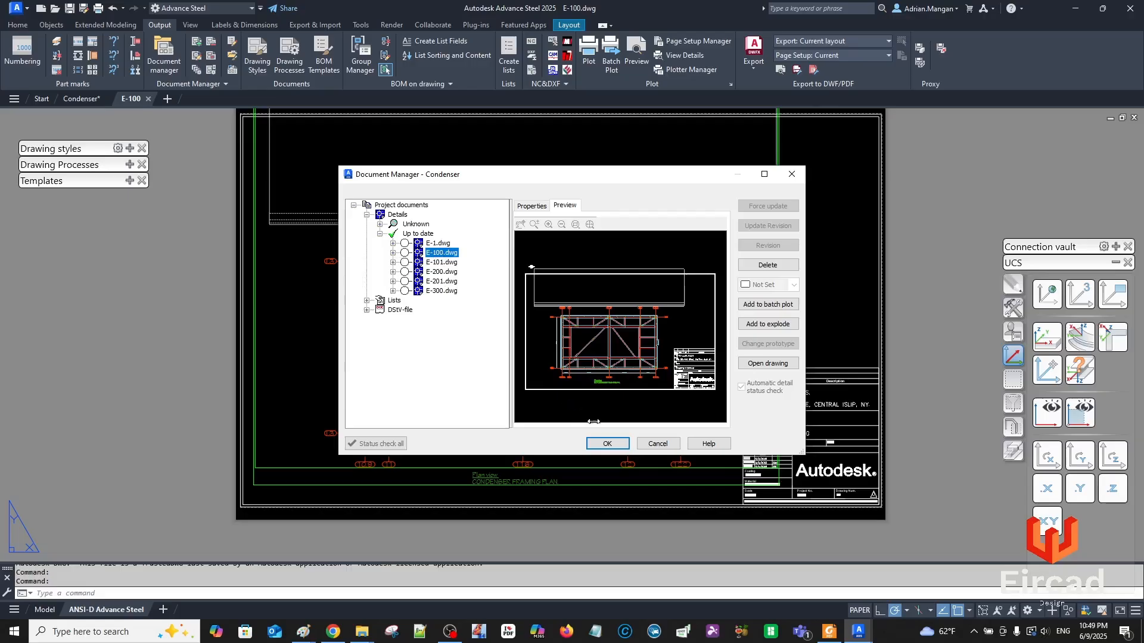
left_click(607, 444)
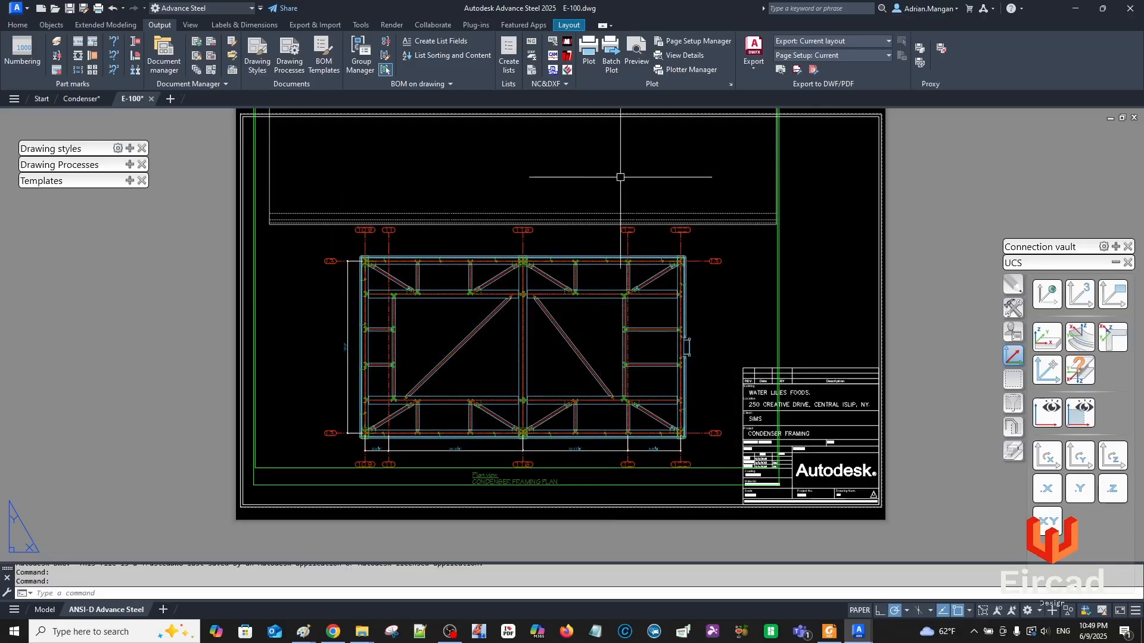
Examine the corners of the condenser framing plan along the upper grid line, including the handrail, bracing and bolts.
scroll(347, 261, "up", 8)
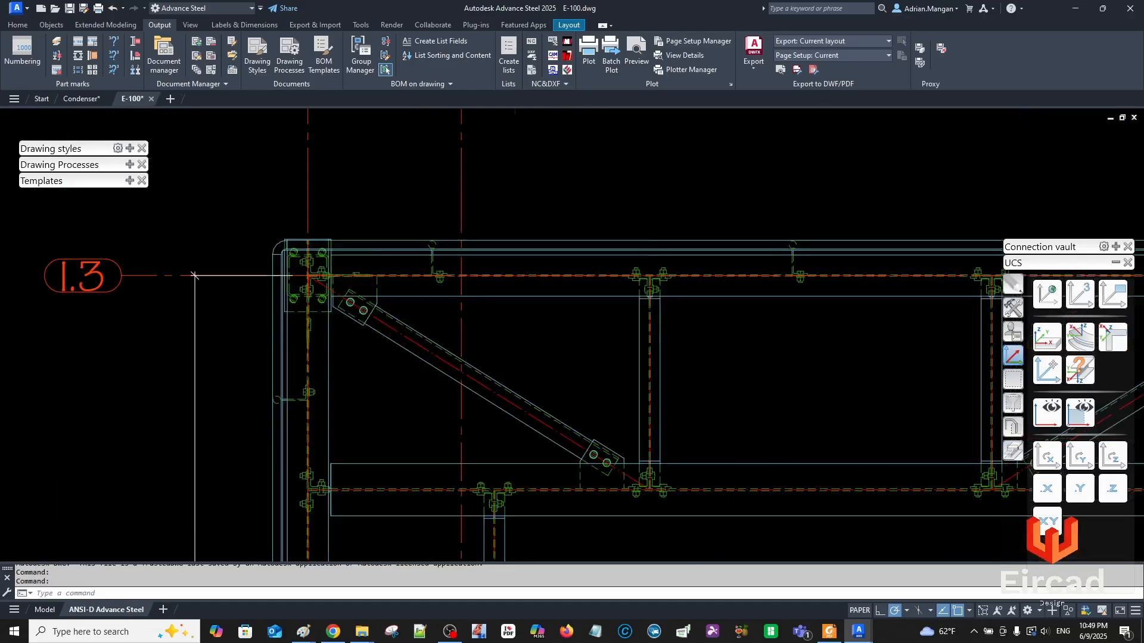
scroll(715, 217, "down", 6)
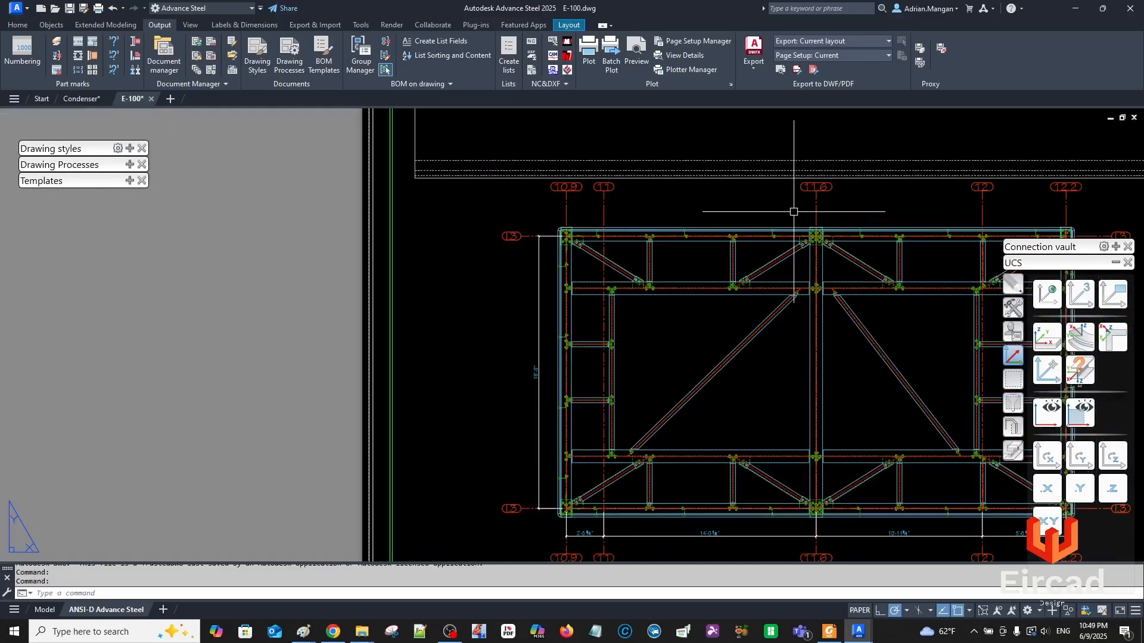
scroll(799, 207, "up", 8)
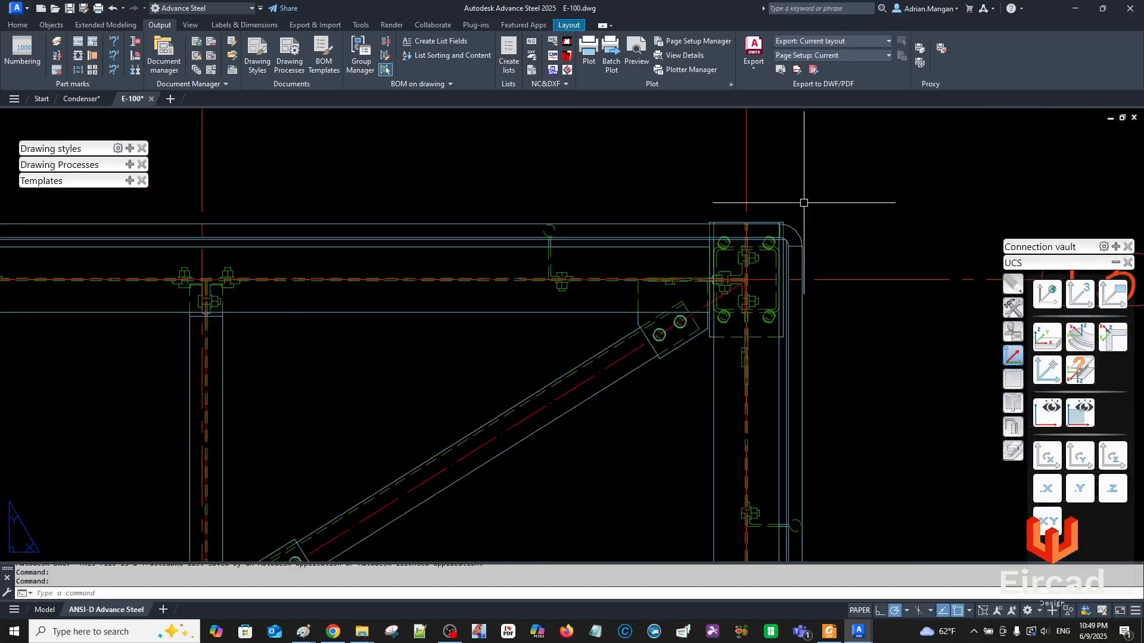
scroll(793, 230, "up", 4)
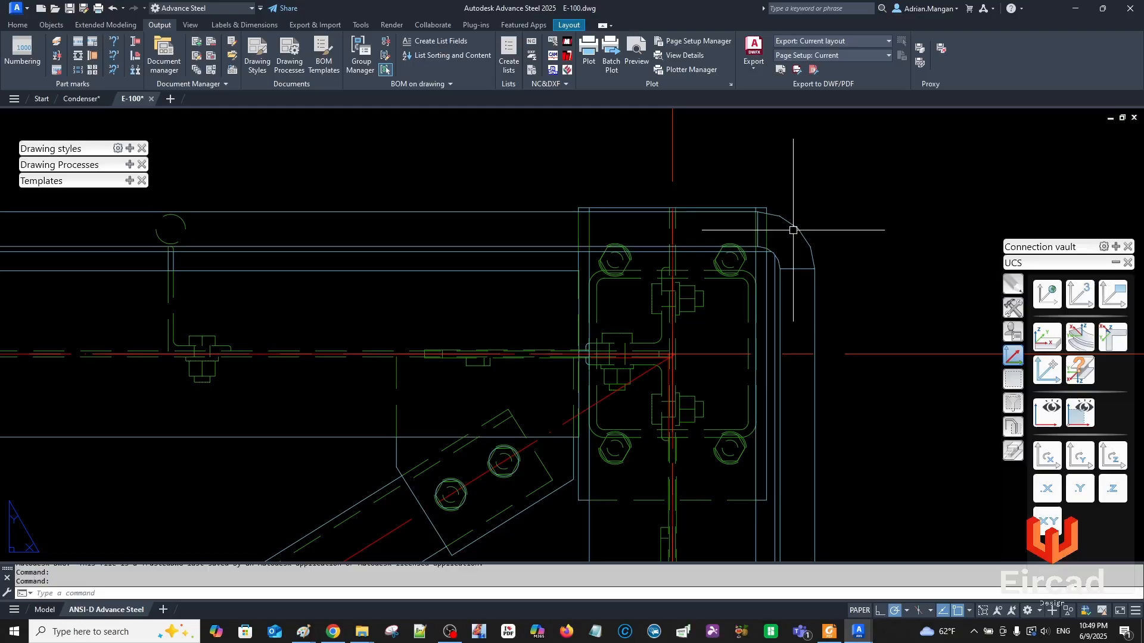
scroll(793, 230, "down", 5)
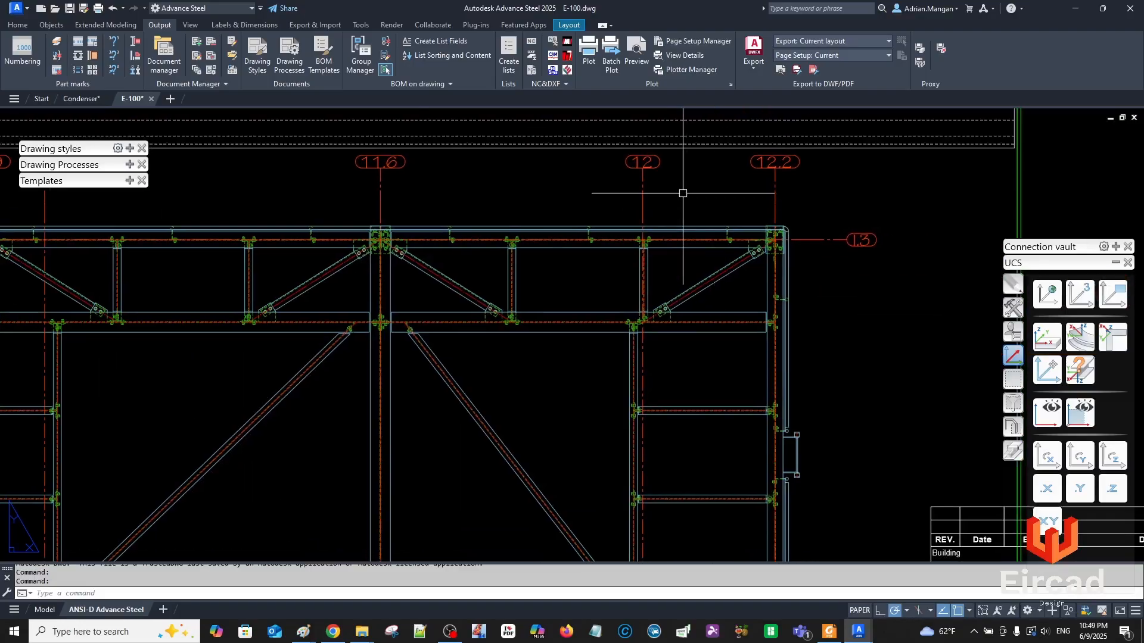
Regenerate the layout and inspect the line display properties of the handrail along the plan's upper edge.
type("re")
key("Return")
scroll(725, 226, "up", 4)
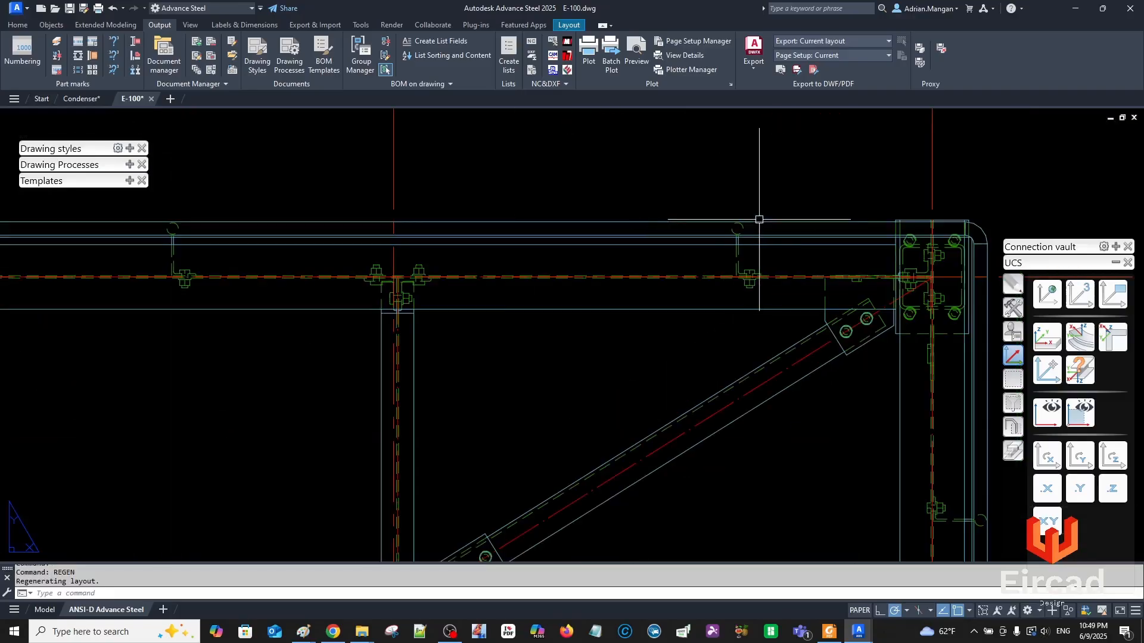
double_click(726, 229)
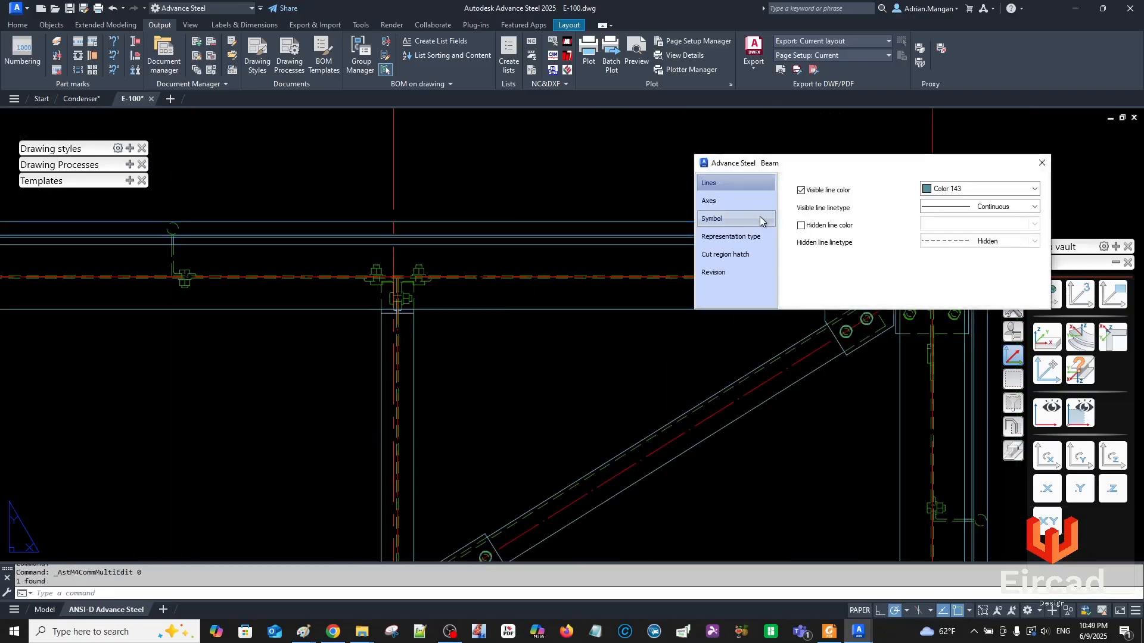
left_click(1041, 162)
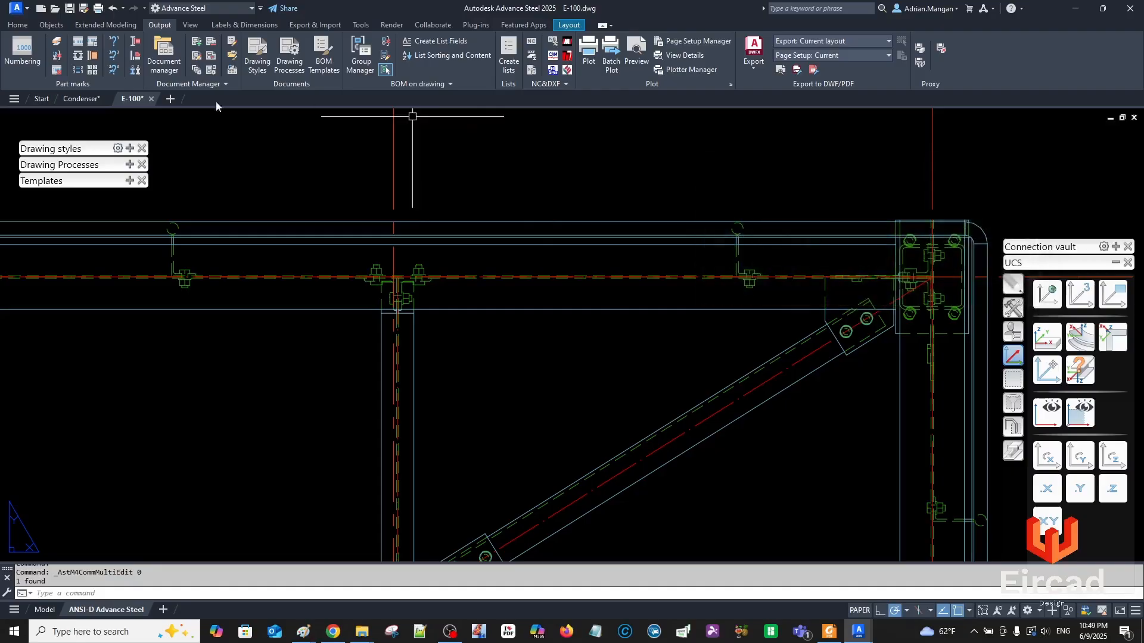
Switch to the Condenser model and inspect the properties of the top handrail pipe and a W10X60 platform beam.
left_click(75, 98)
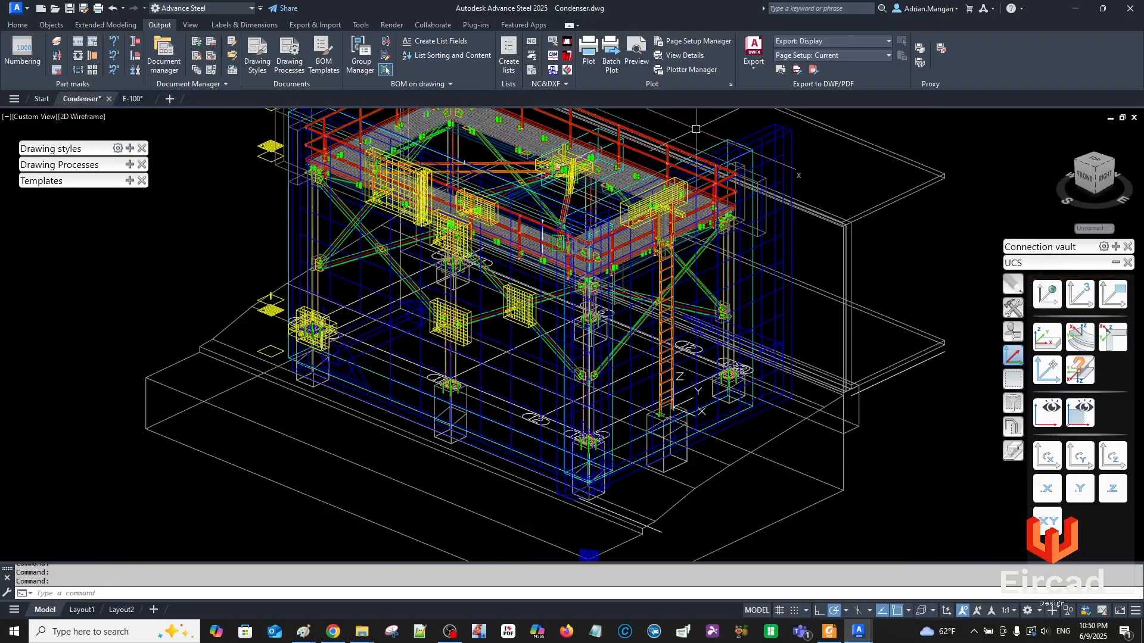
scroll(379, 215, "up", 5)
scroll(378, 215, "up", 3)
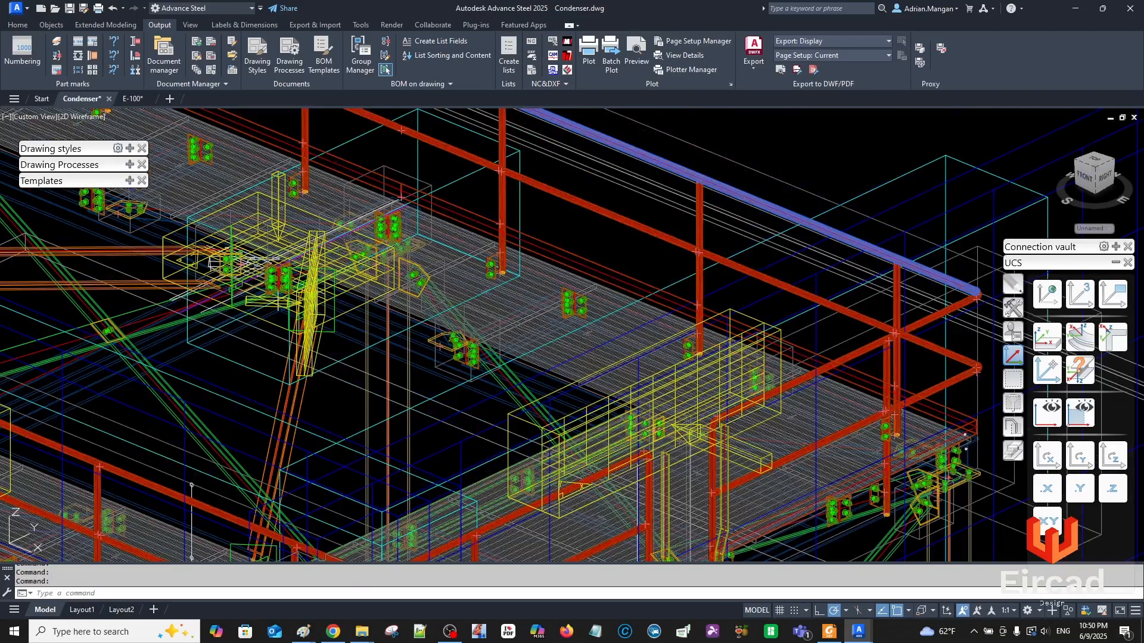
double_click(731, 199)
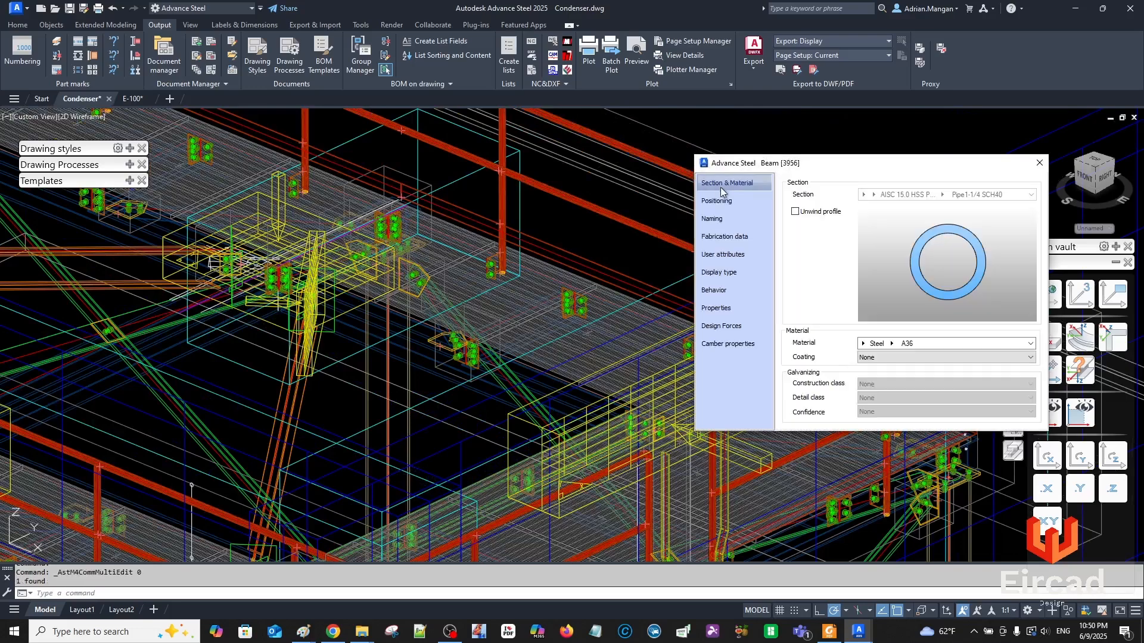
left_click(728, 203)
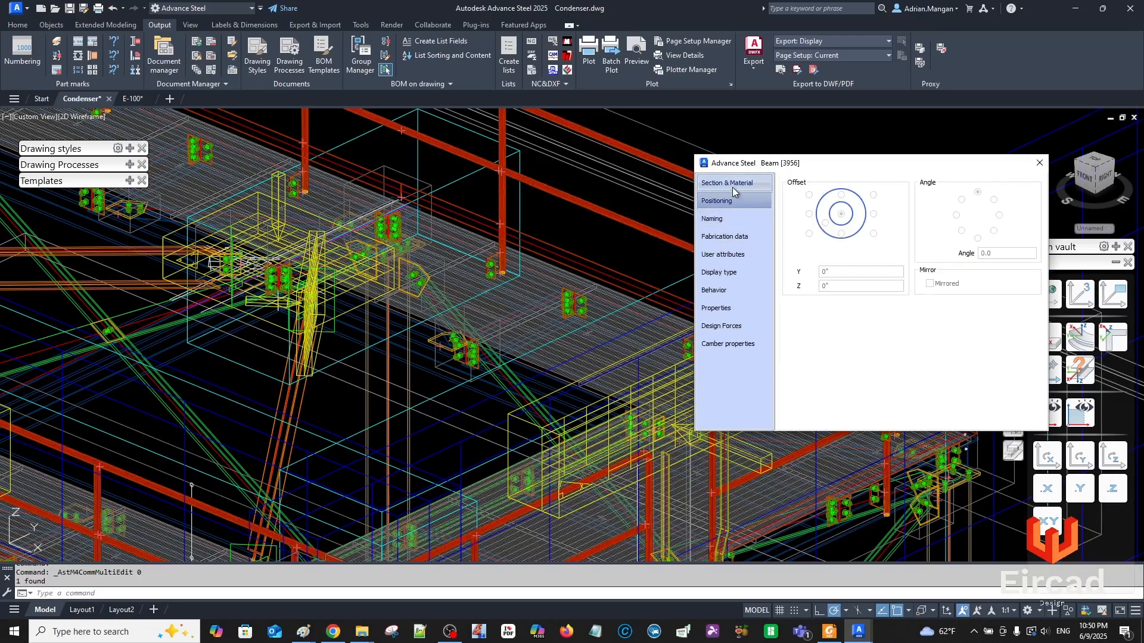
left_click(1039, 163)
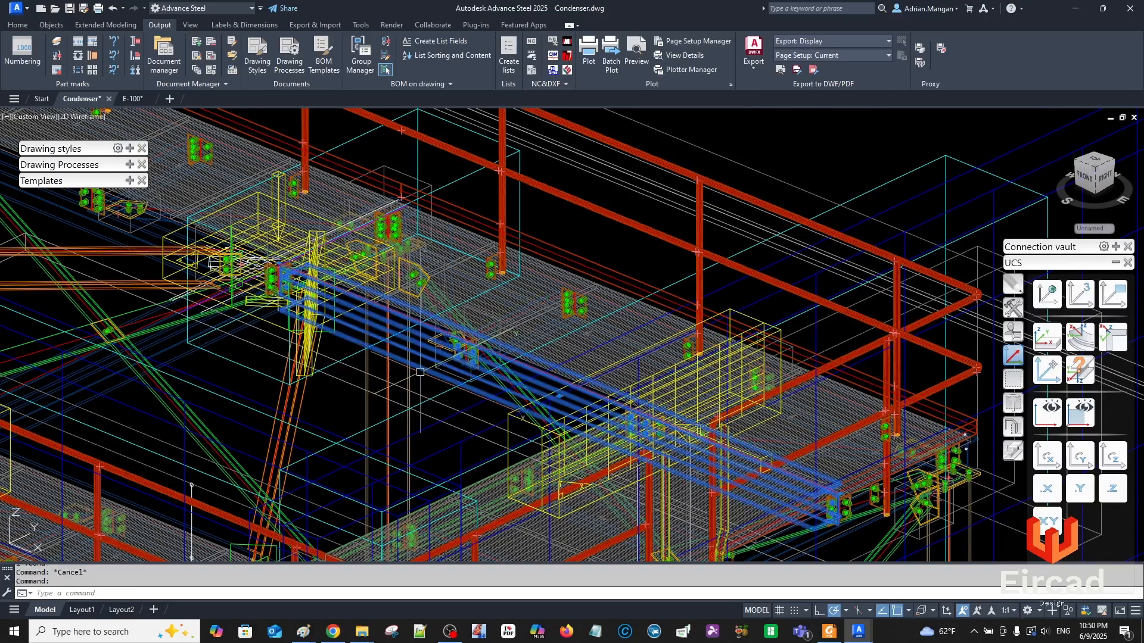
double_click(441, 343)
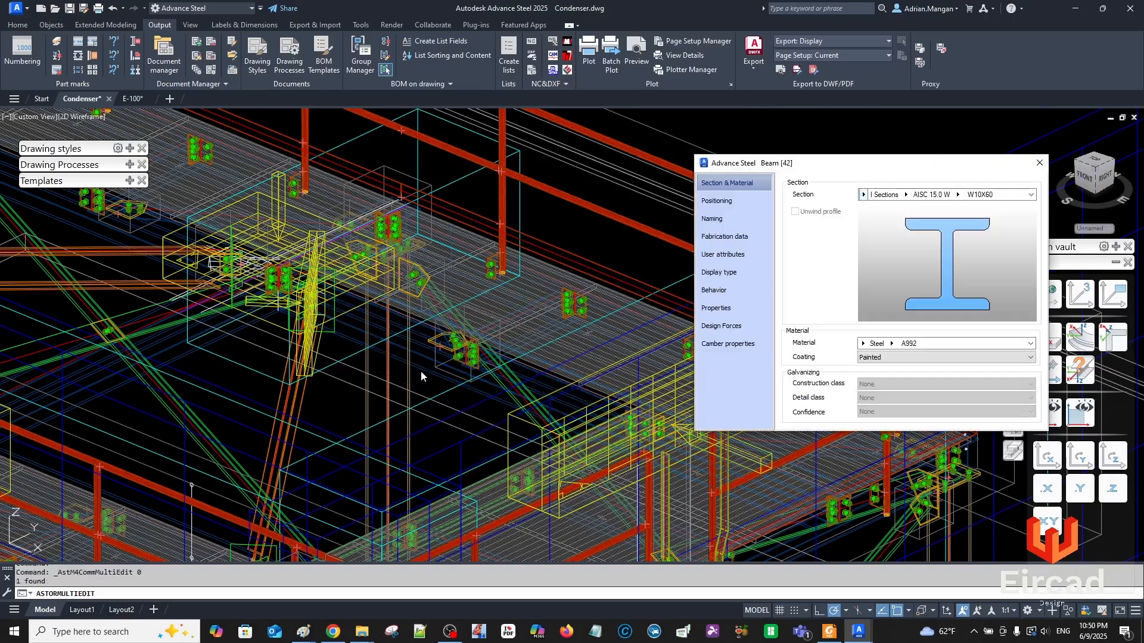
key("Escape")
Examine the whole platform model with its handrails and bracing from several sides.
scroll(448, 275, "down", 6)
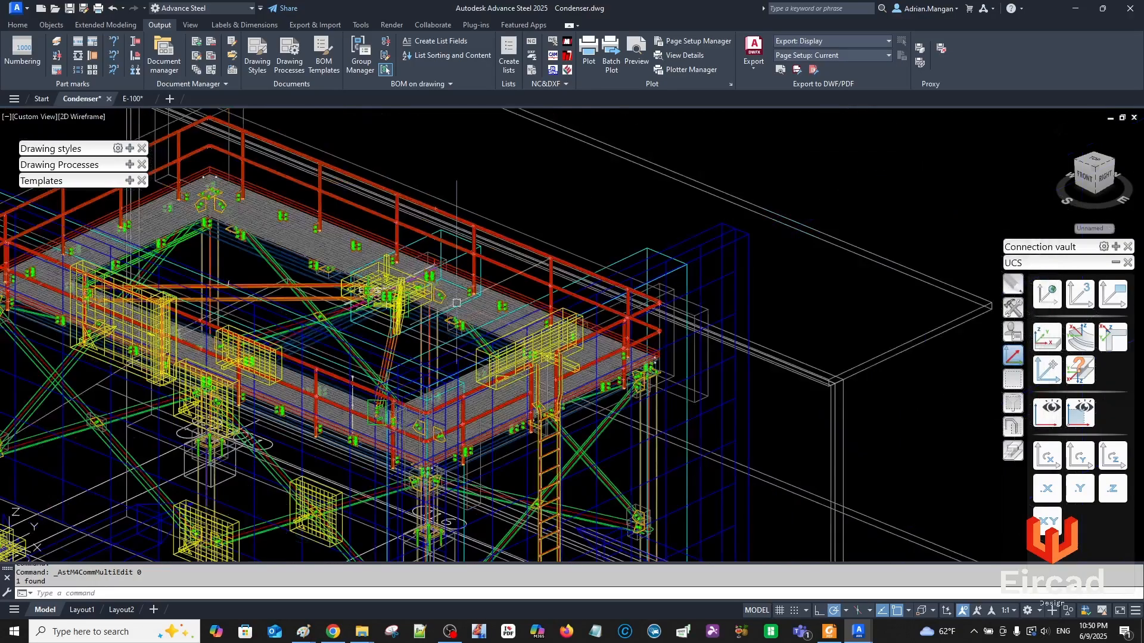
middle_click_drag(470, 250, 573, 222)
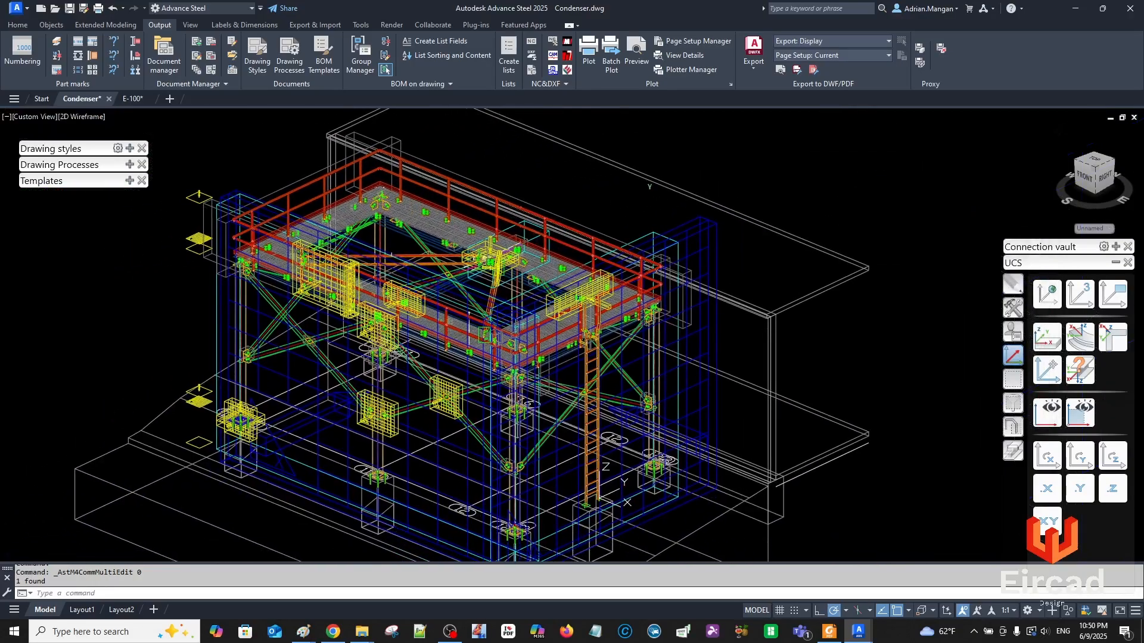
mouse_move(536, 256)
middle_mouse_down("shift")
mouse_move(181, 87)
mouse_move(144, 101)
middle_mouse_up("shift")
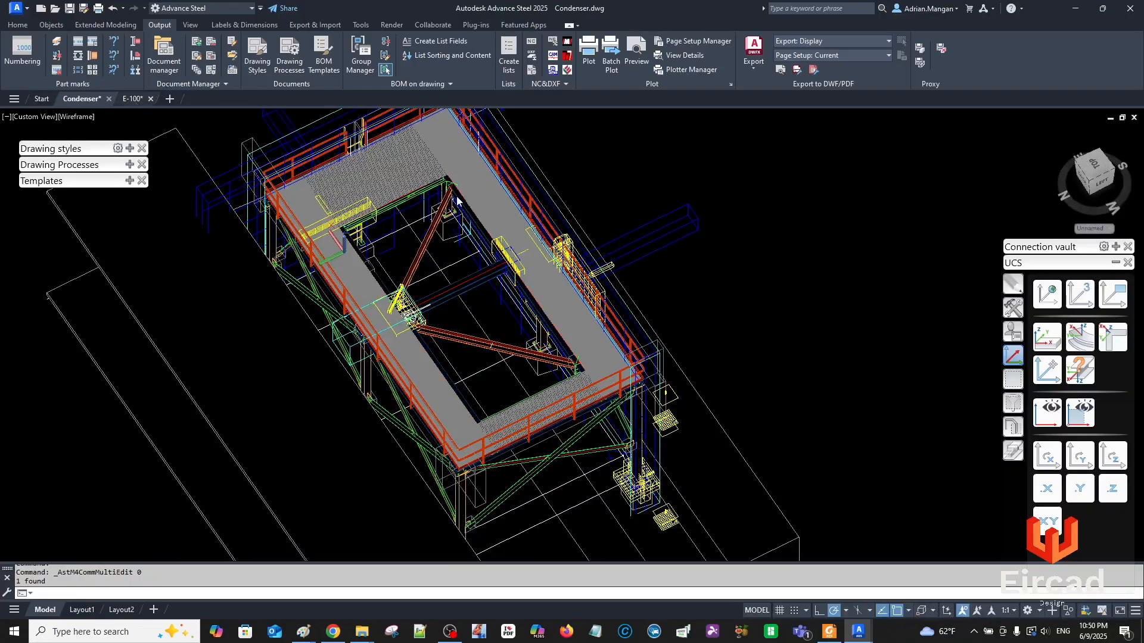
middle_click_drag(398, 196, 168, 187)
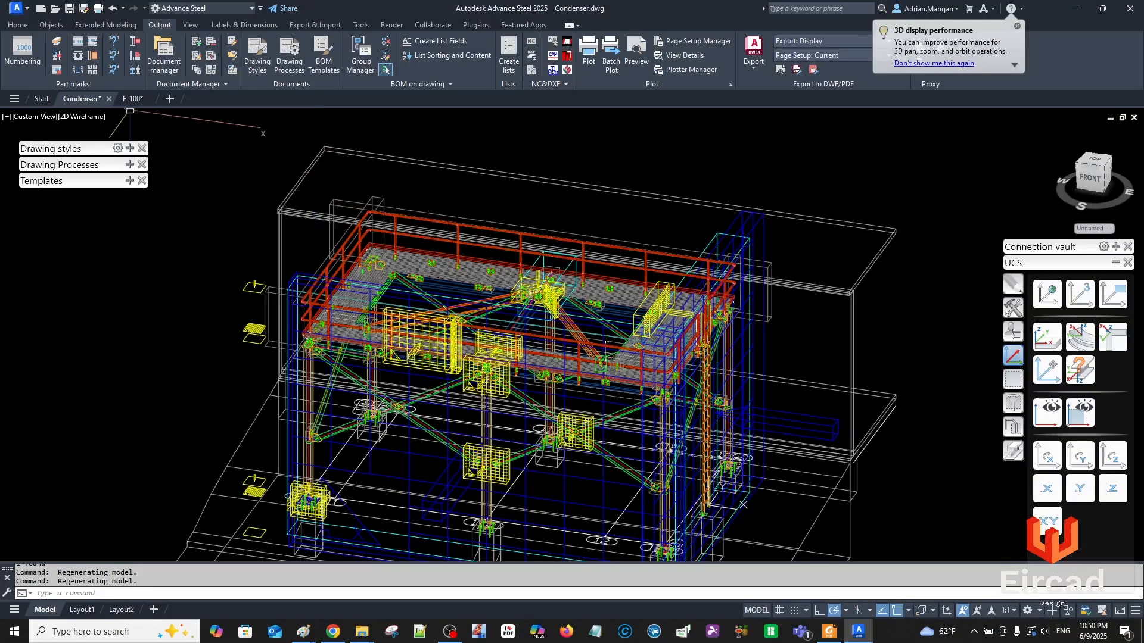
Return to the E-100 drawing and review the handrail corner and the whole condenser framing plan.
left_click(132, 99)
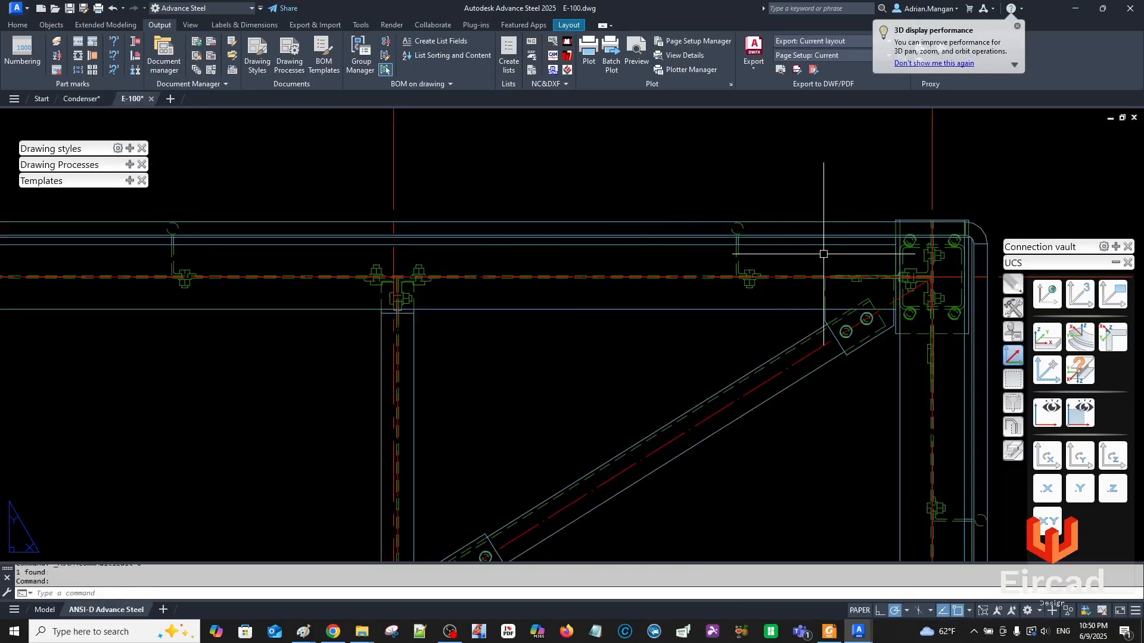
middle_click_drag(862, 232, 793, 222)
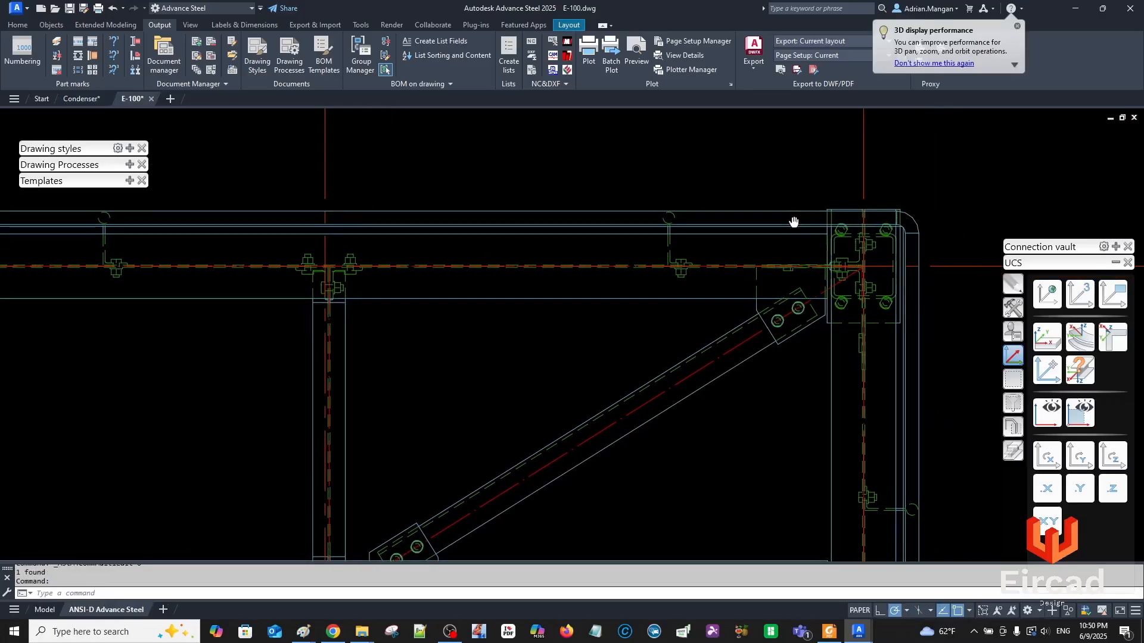
scroll(834, 213, "up", 3)
scroll(858, 210, "down", 5)
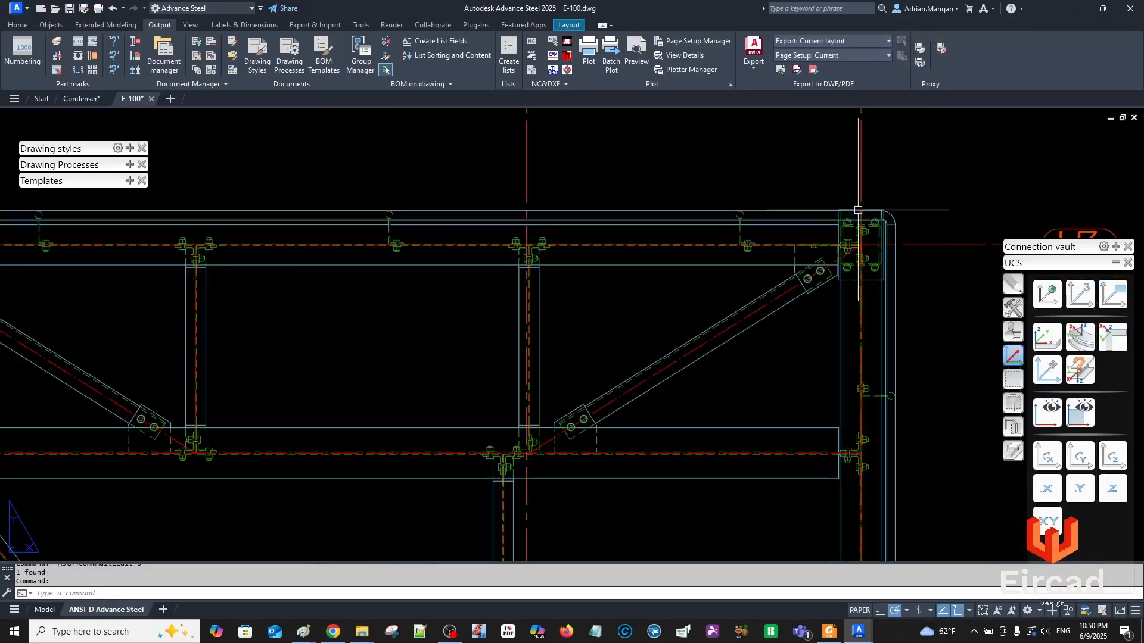
scroll(816, 245, "down", 2)
middle_click_drag(807, 246, 809, 207)
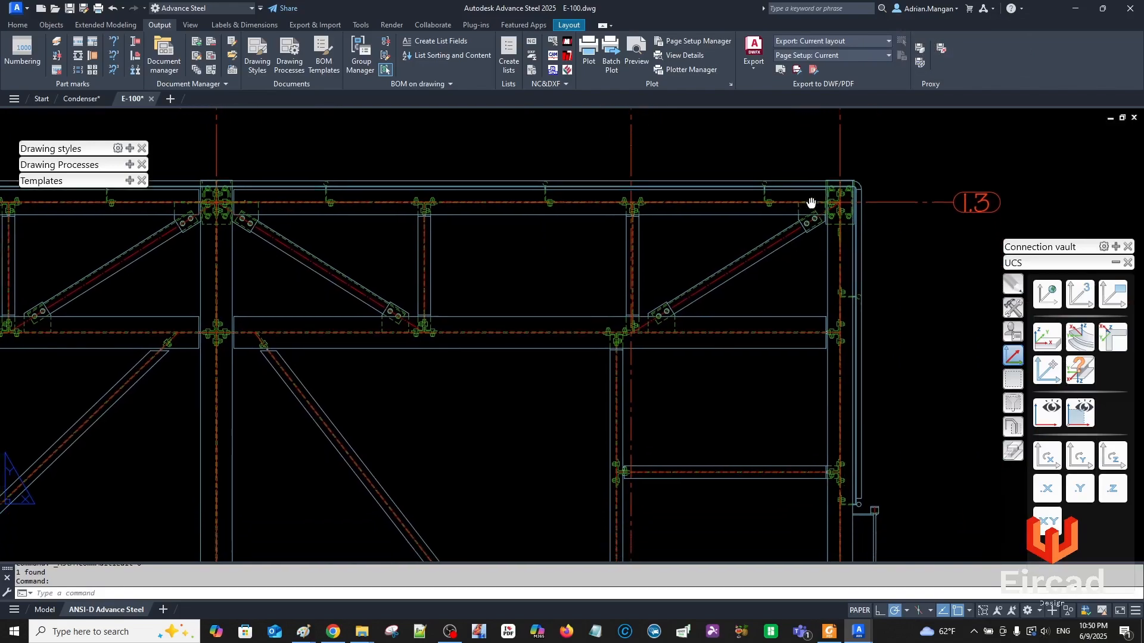
scroll(786, 210, "down", 4)
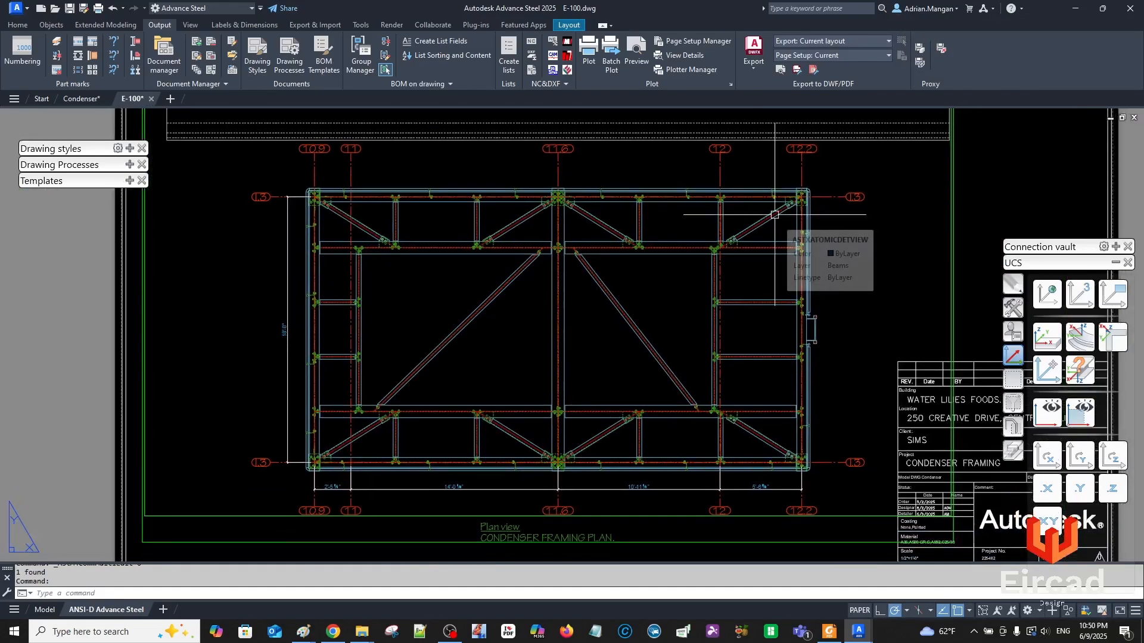
scroll(763, 220, "down", 2)
scroll(606, 399, "up", 5)
Delete the large rectangular outline and a horizontal element at its lower edge above the condenser framing plan.
scroll(605, 400, "down", 8)
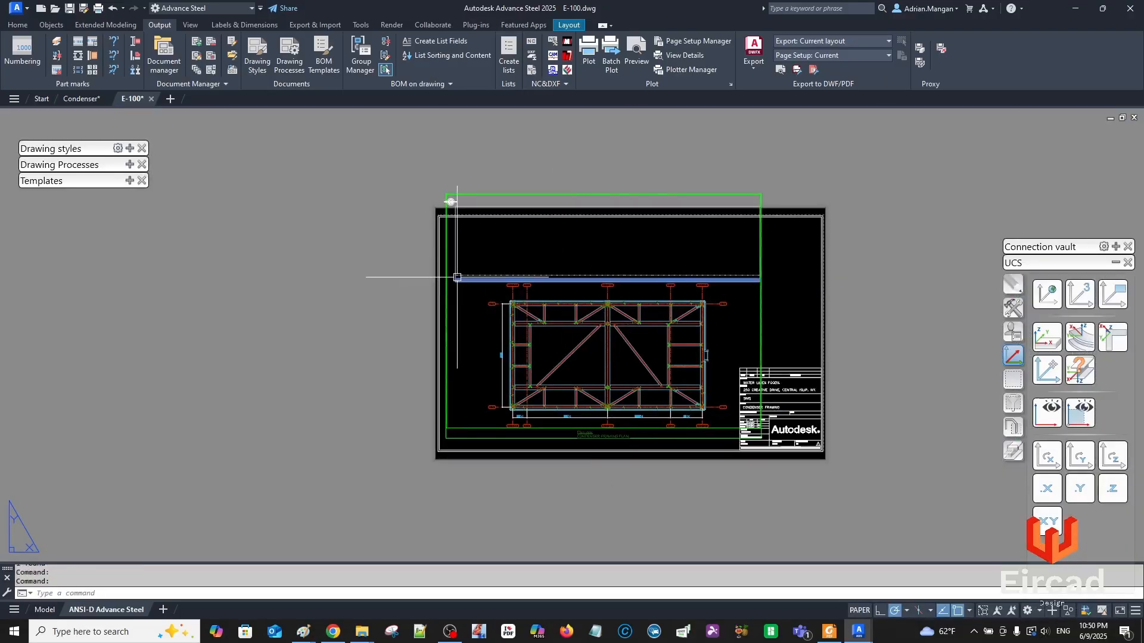
scroll(457, 277, "up", 2)
key("Escape")
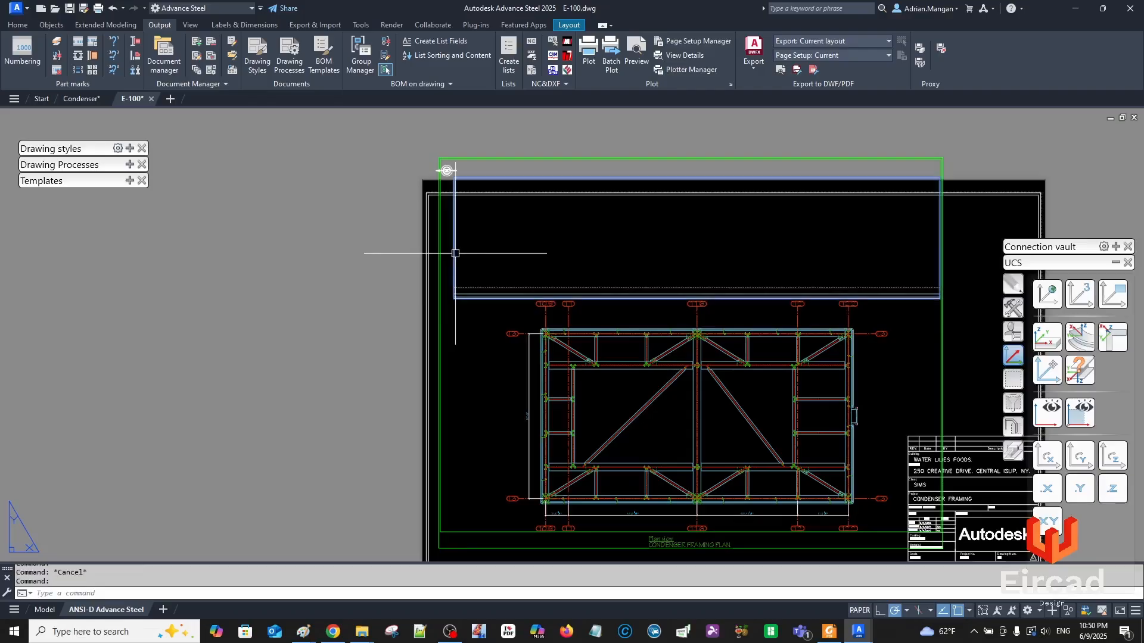
left_click(455, 253)
key("Delete")
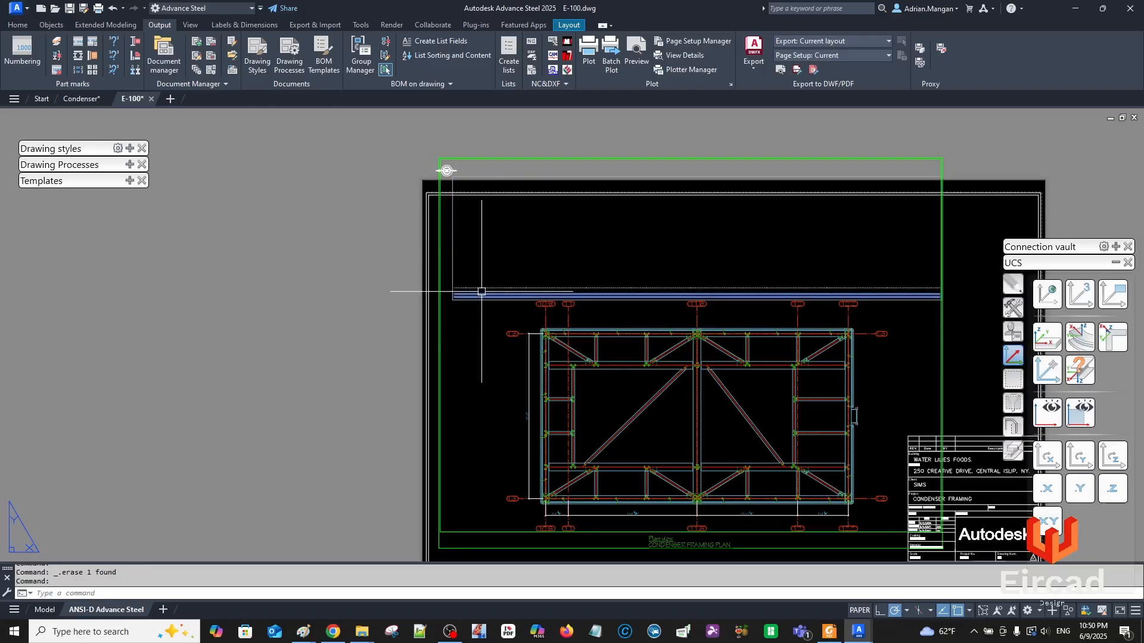
left_click(476, 290)
key("Delete")
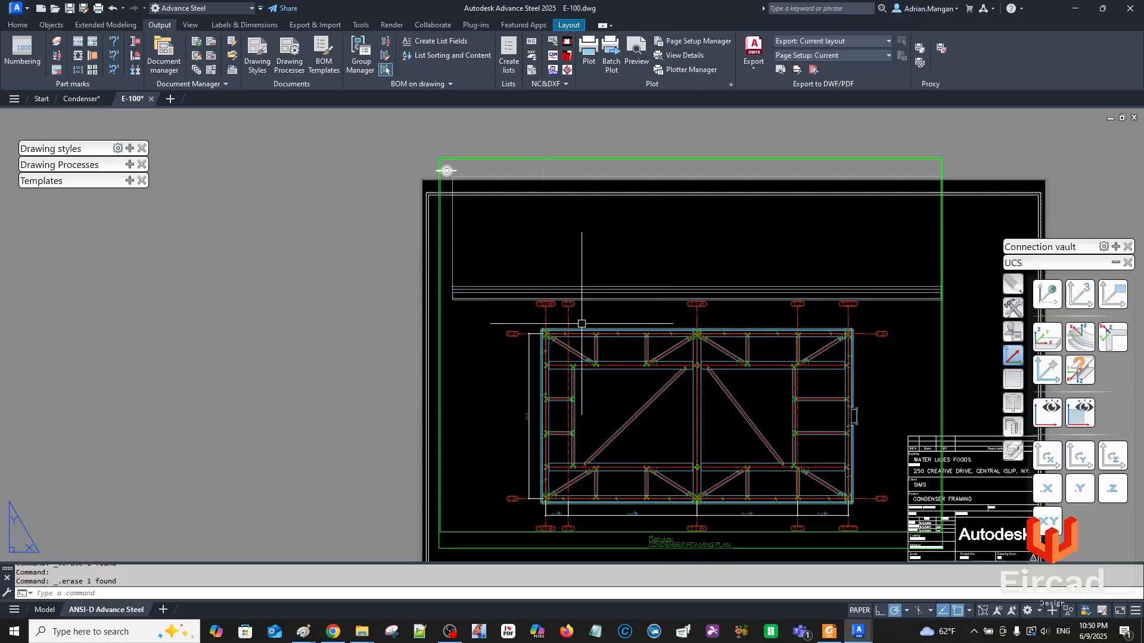
Update the condenser framing plan detail on the E-100 sheet.
left_click(572, 339)
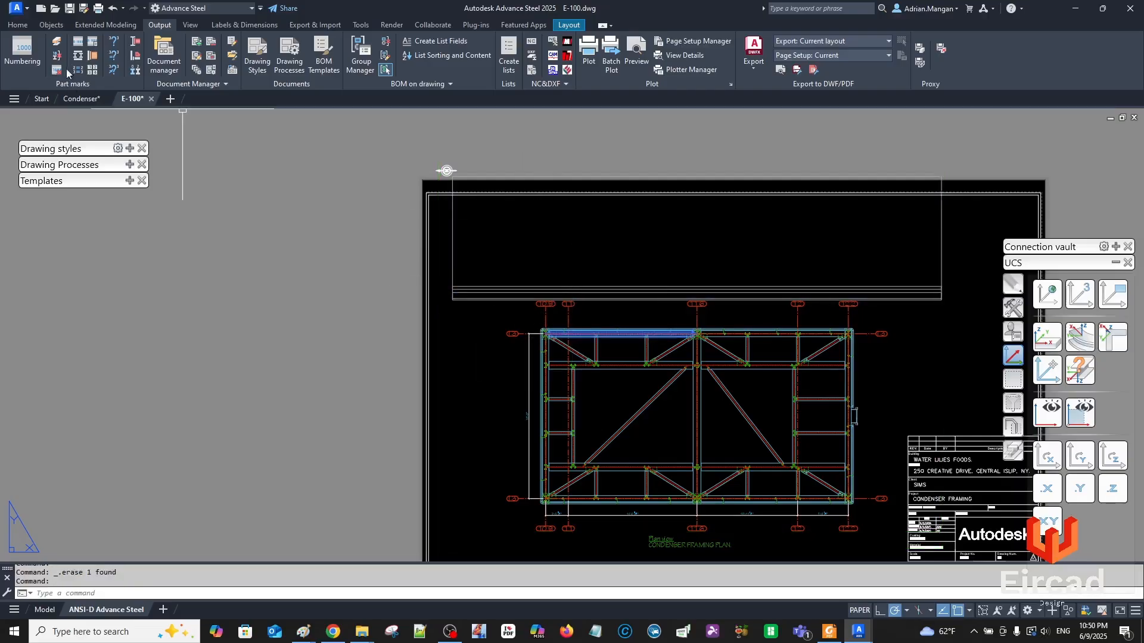
left_click(226, 25)
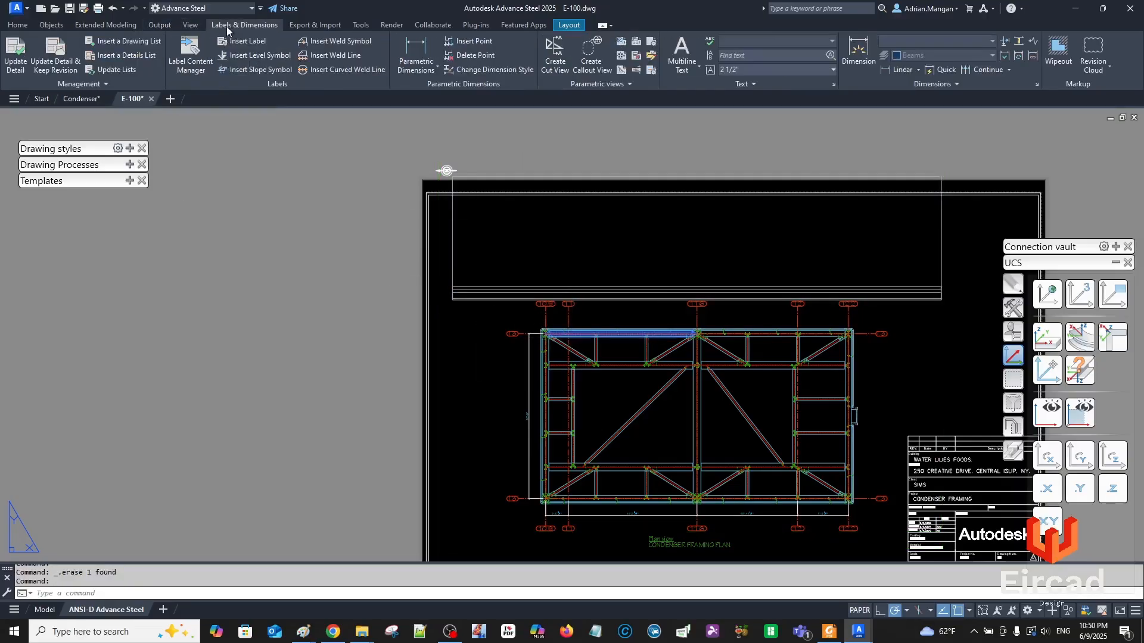
left_click(10, 67)
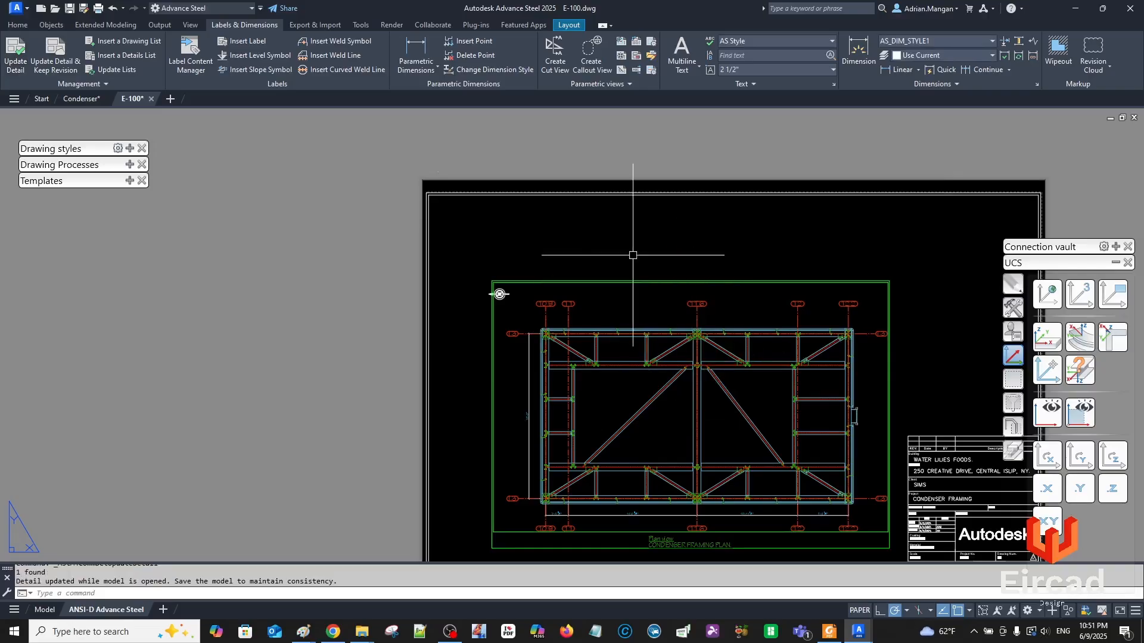
Switch to the Condenser model and inspect the properties of the roof slab and the concrete wall below it.
left_click(70, 100)
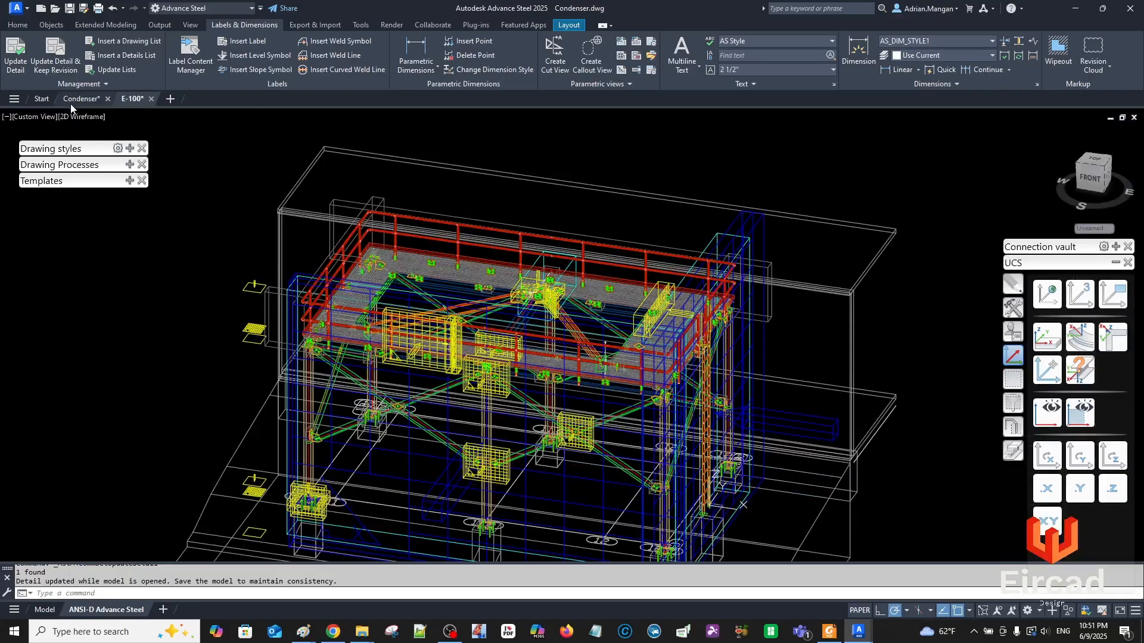
double_click(297, 187)
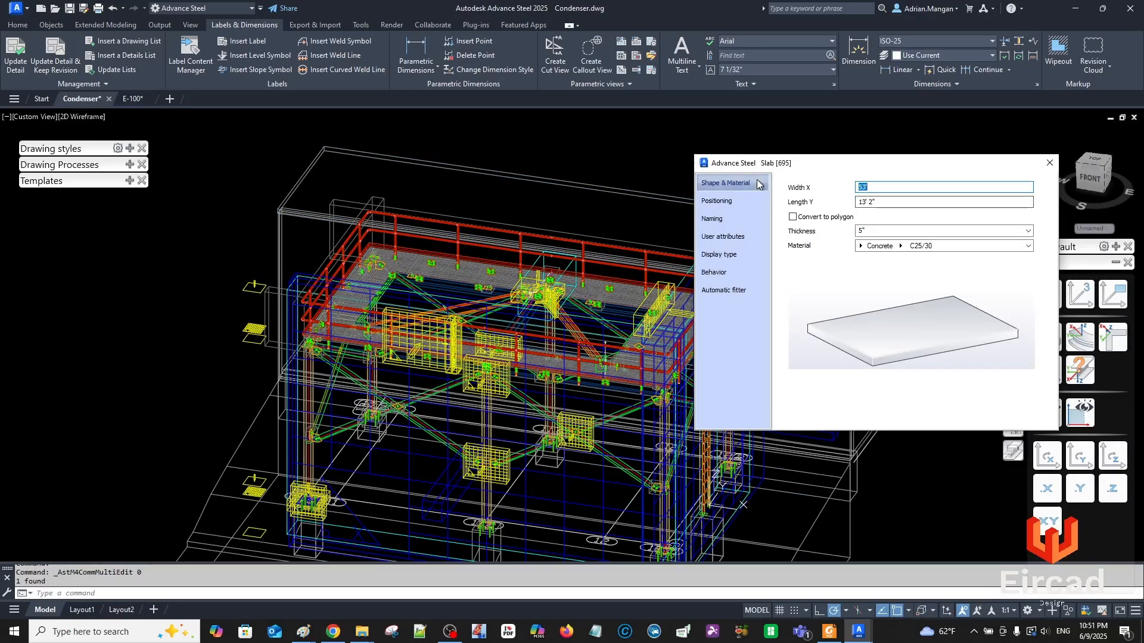
key("Escape")
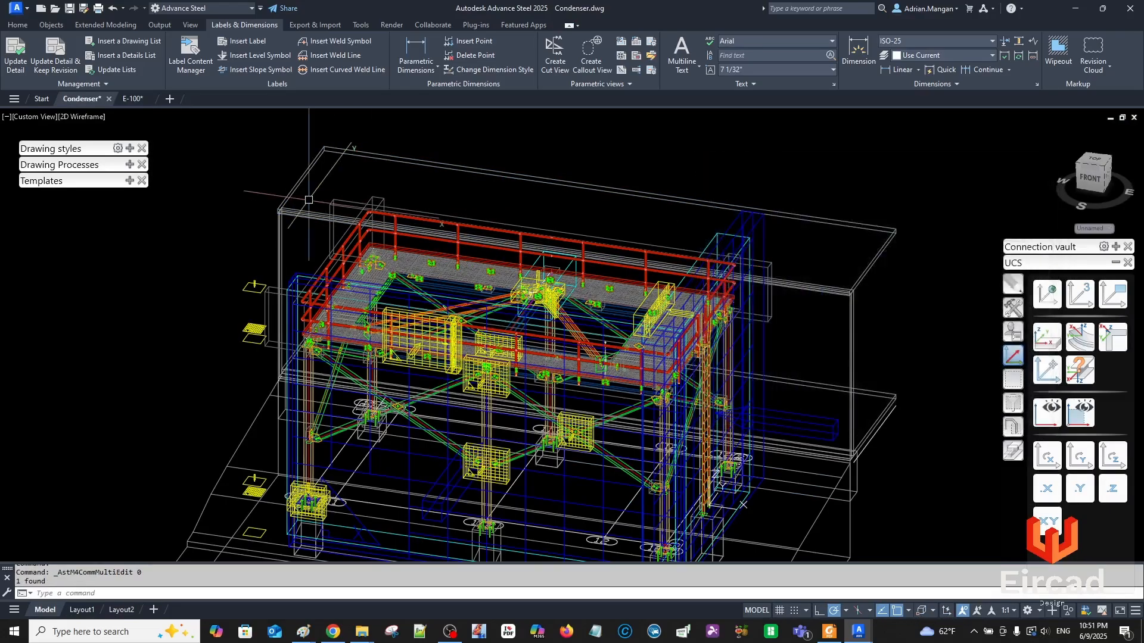
left_click(280, 231)
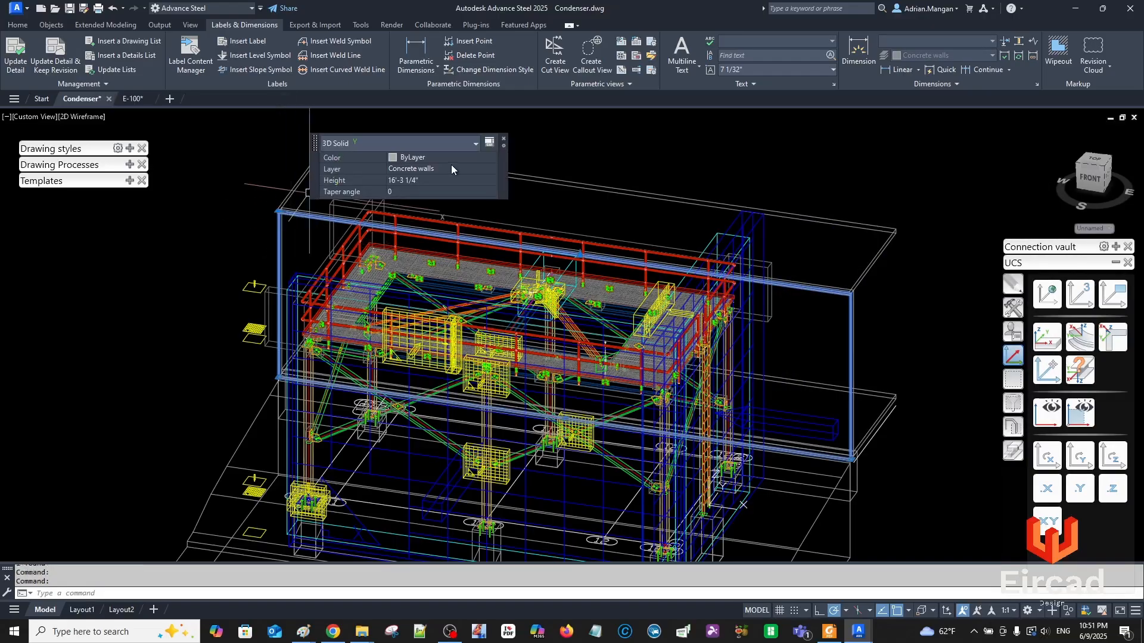
key("Escape")
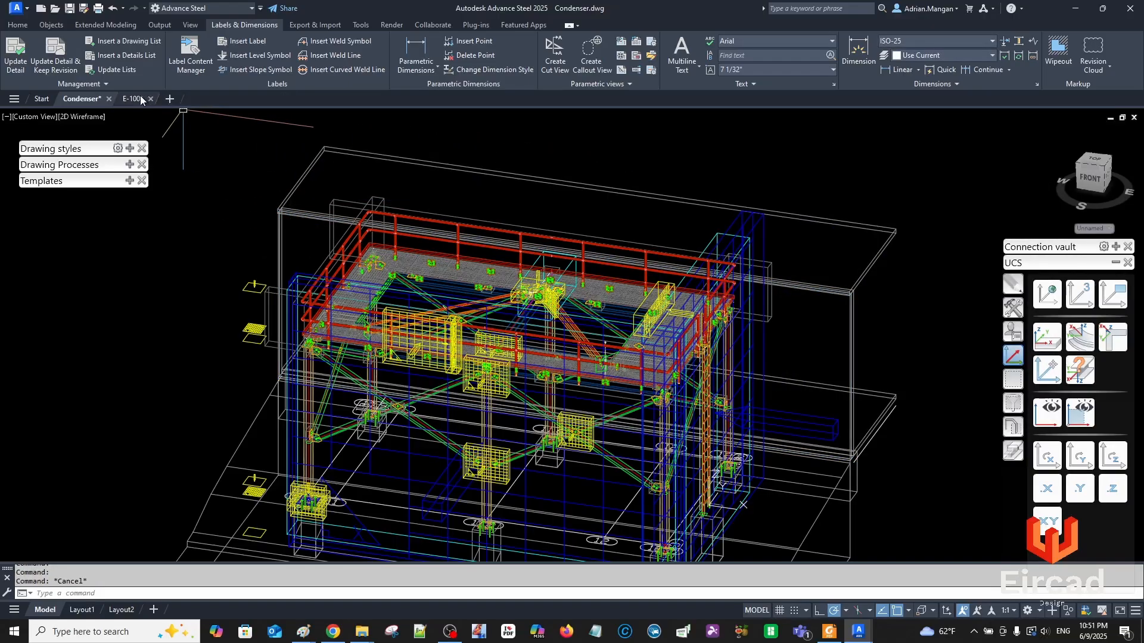
Return to the E-100 drawing and restore the user-erased parts in the condenser framing plan view.
left_click(140, 99)
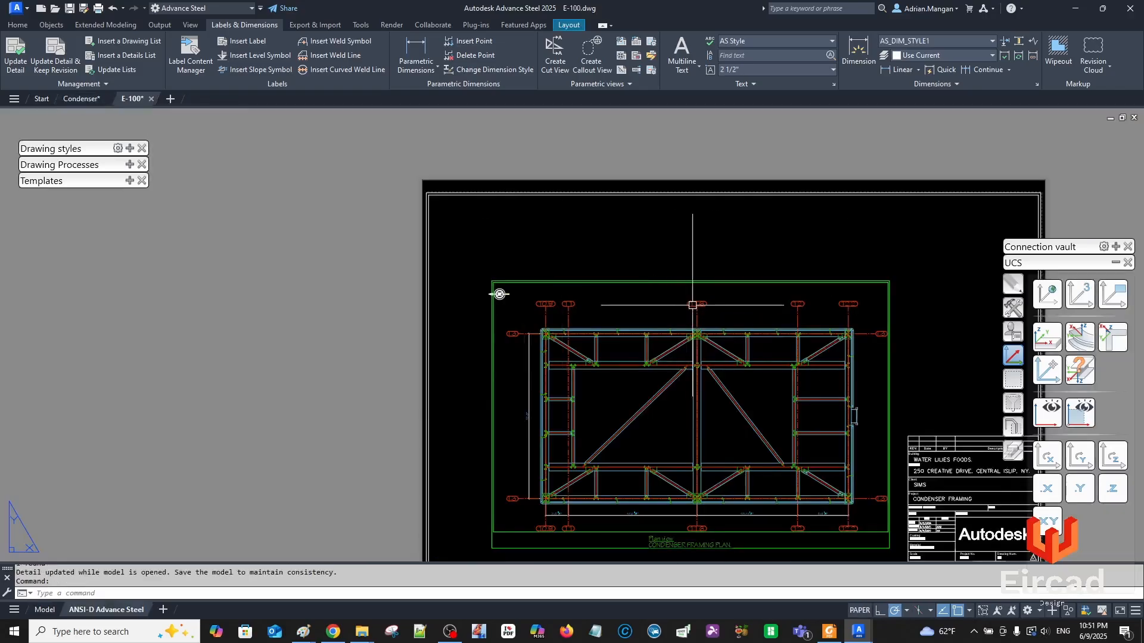
double_click(499, 293)
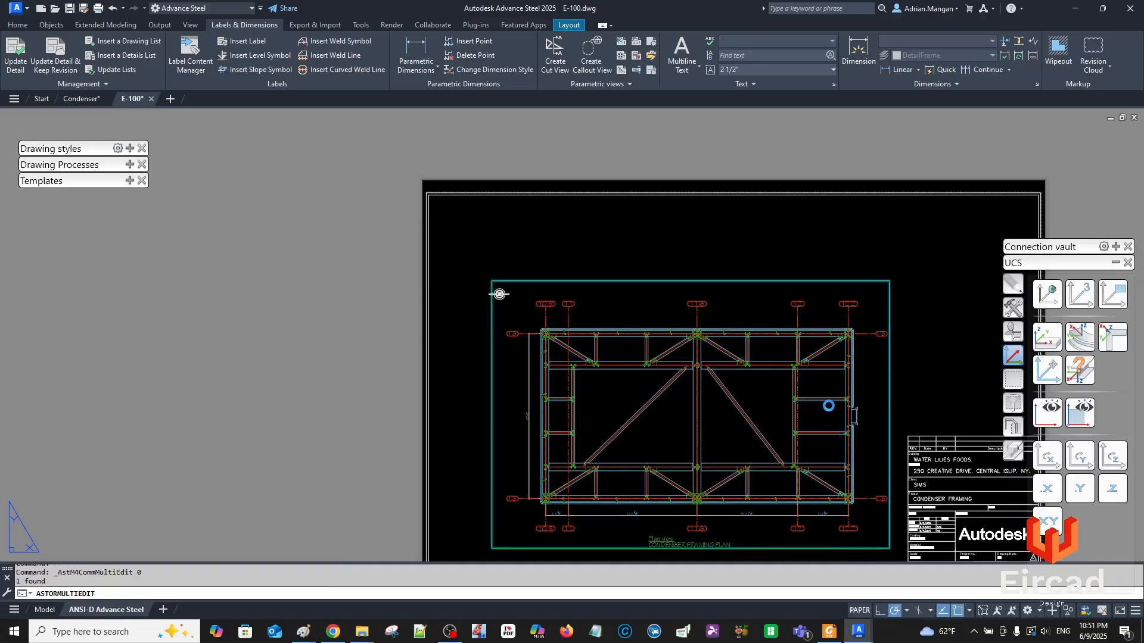
key("Escape")
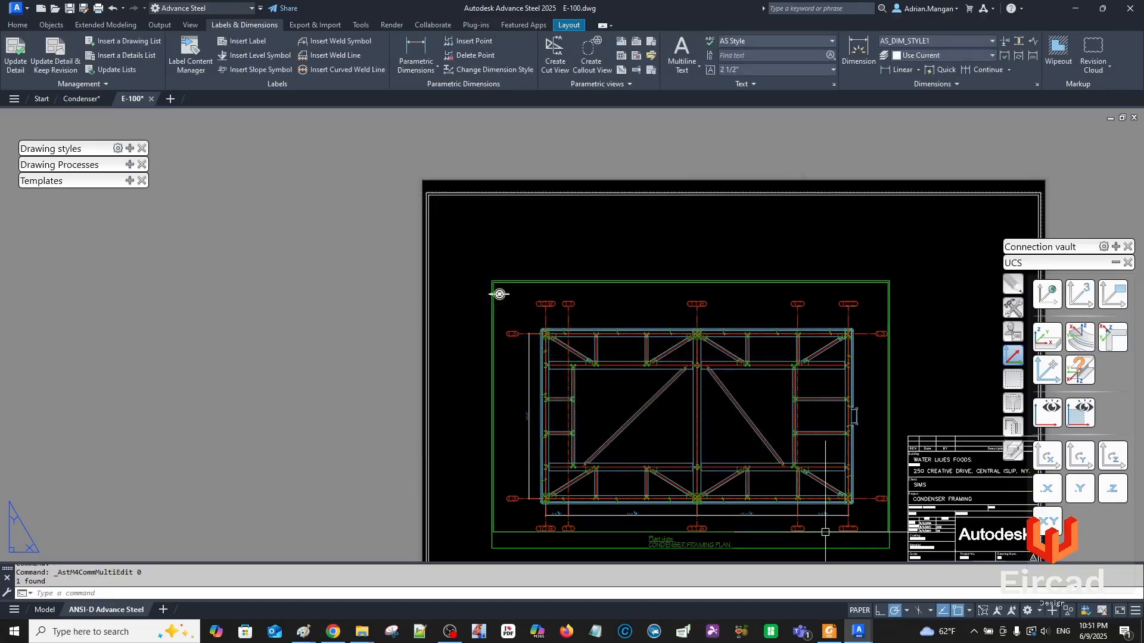
double_click(499, 294)
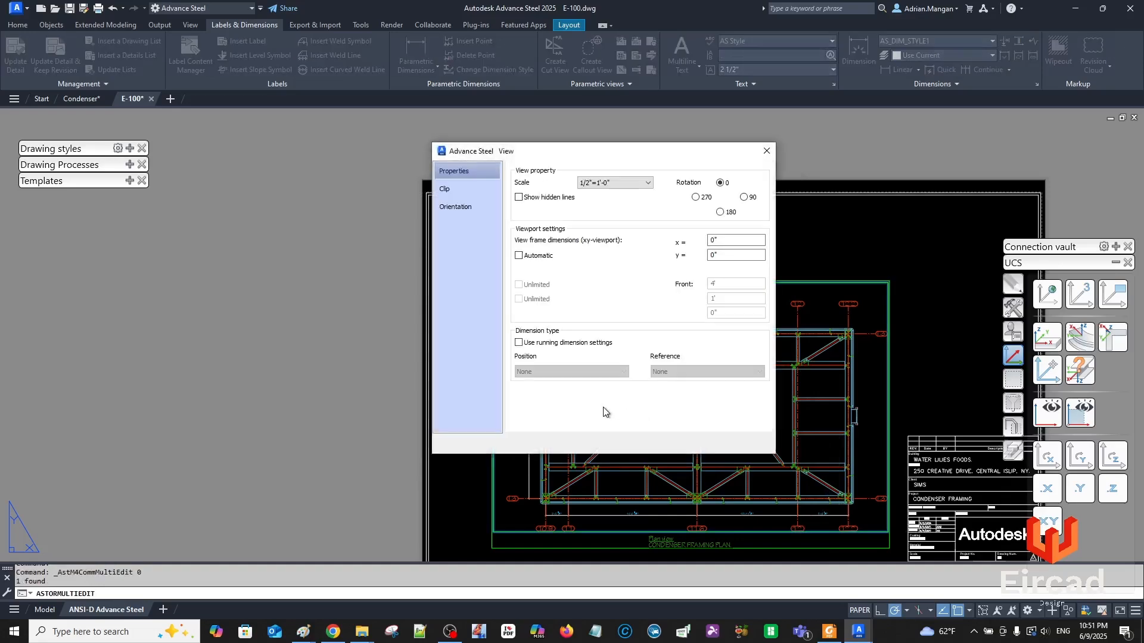
left_click(519, 415)
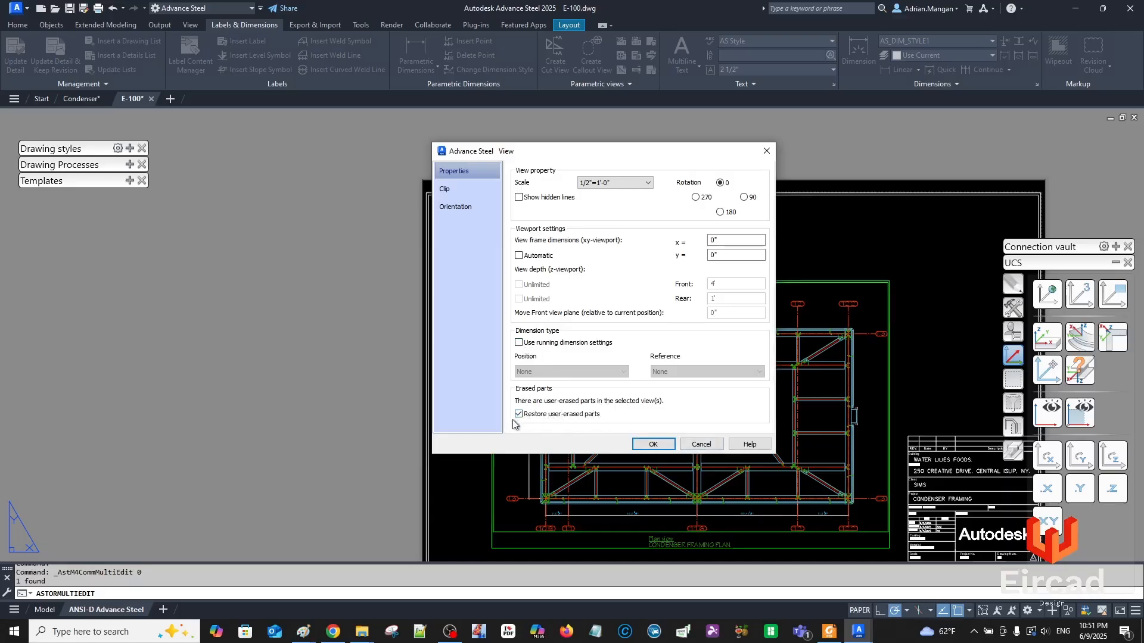
left_click(654, 446)
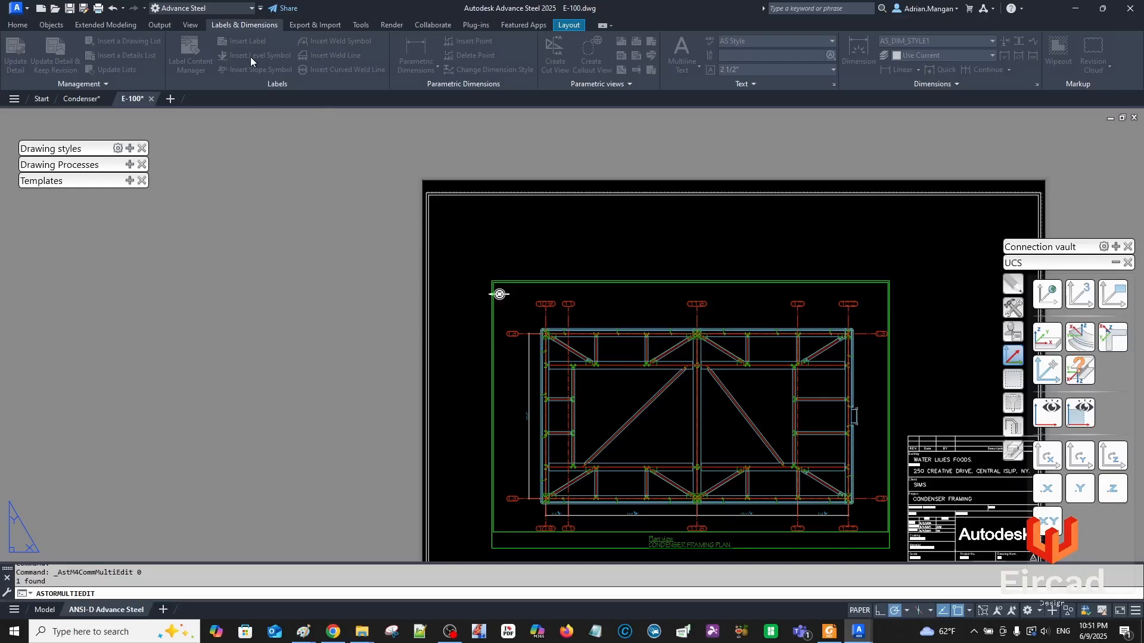
In the Drawing Style Manager, set the whole detail title text of the 3 - Elevation View ADM style to cyan.
left_click(166, 25)
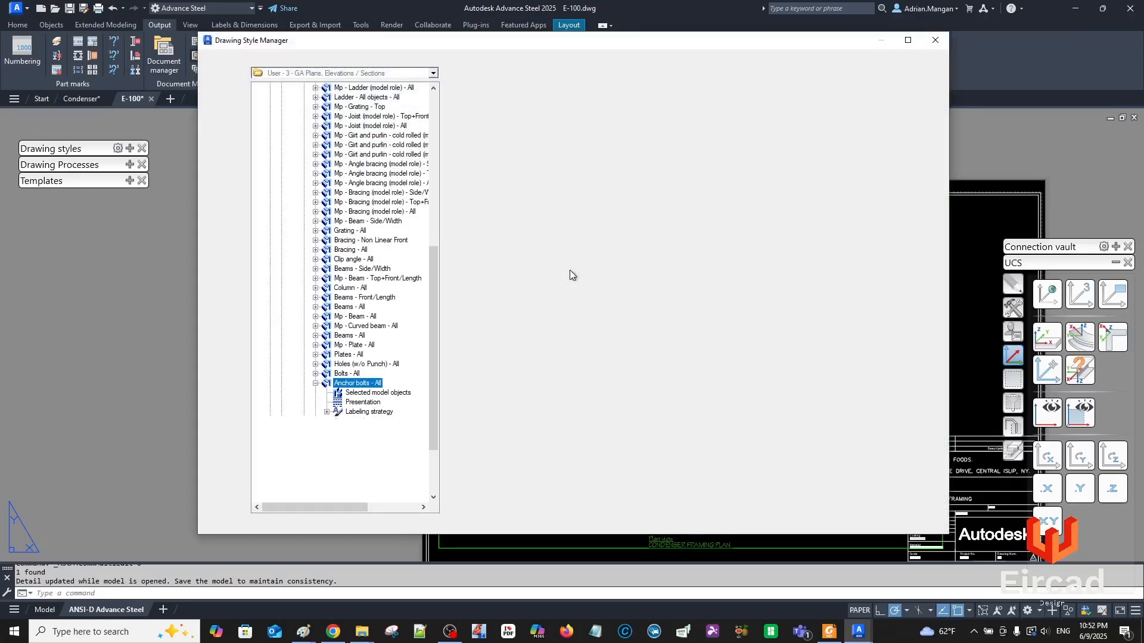
scroll(355, 244, "up", 7)
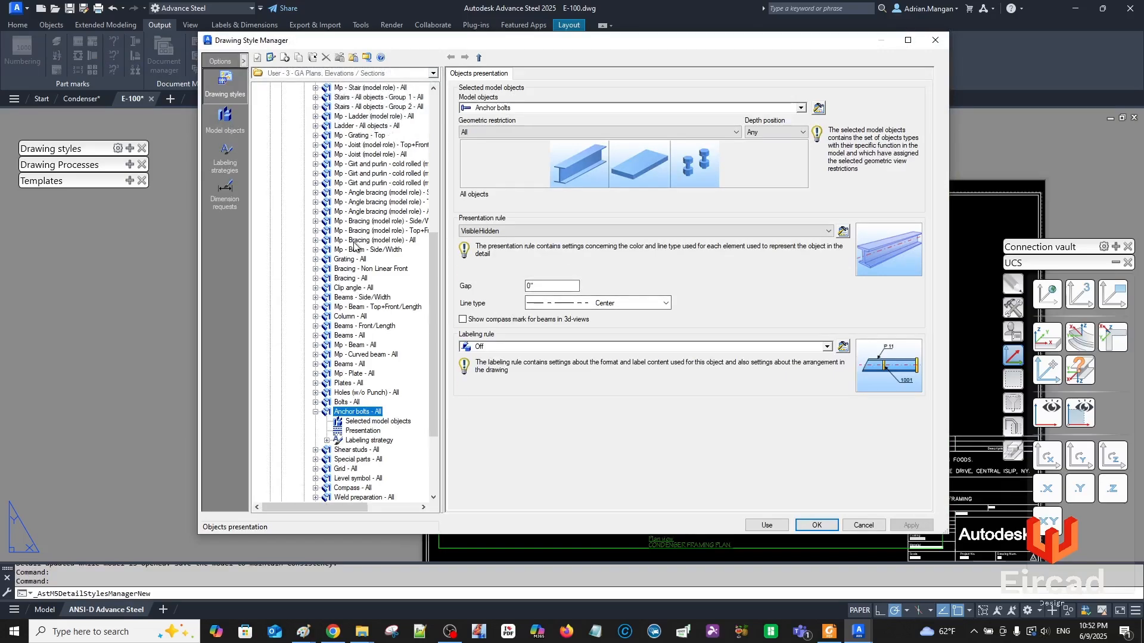
scroll(355, 244, "up", 2)
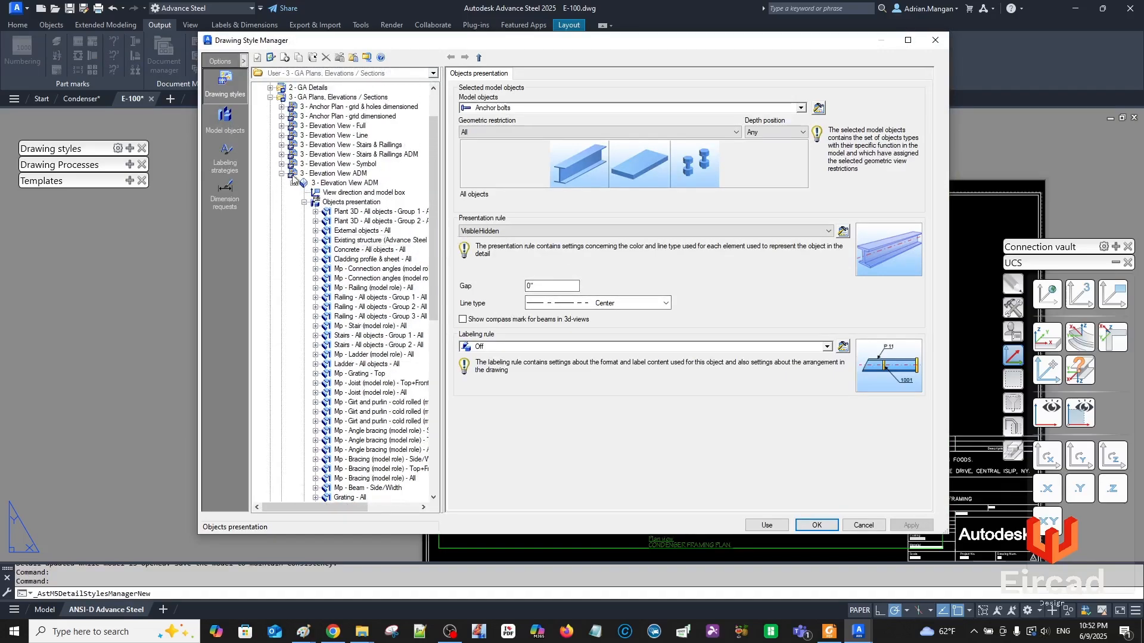
left_click(342, 173)
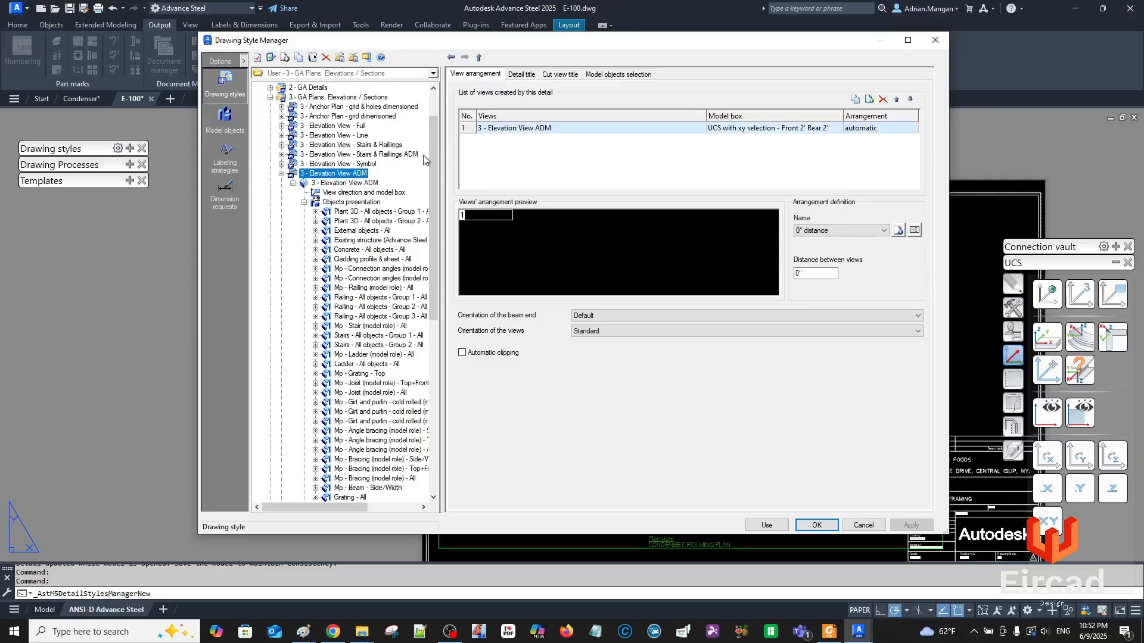
left_click(519, 76)
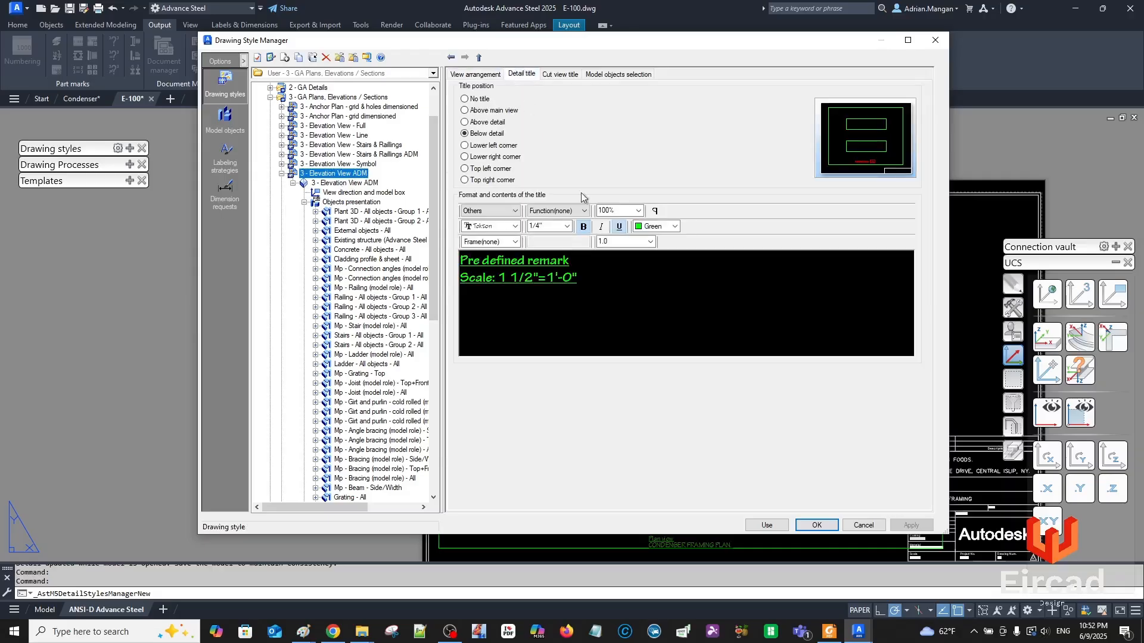
left_click(616, 289)
key("ctrl+a")
left_click(675, 226)
left_click(660, 258)
left_click(612, 307)
Set both detail title lines of the 3 - Plan View ADM drawing style to cyan.
left_click(277, 175)
left_click(283, 174)
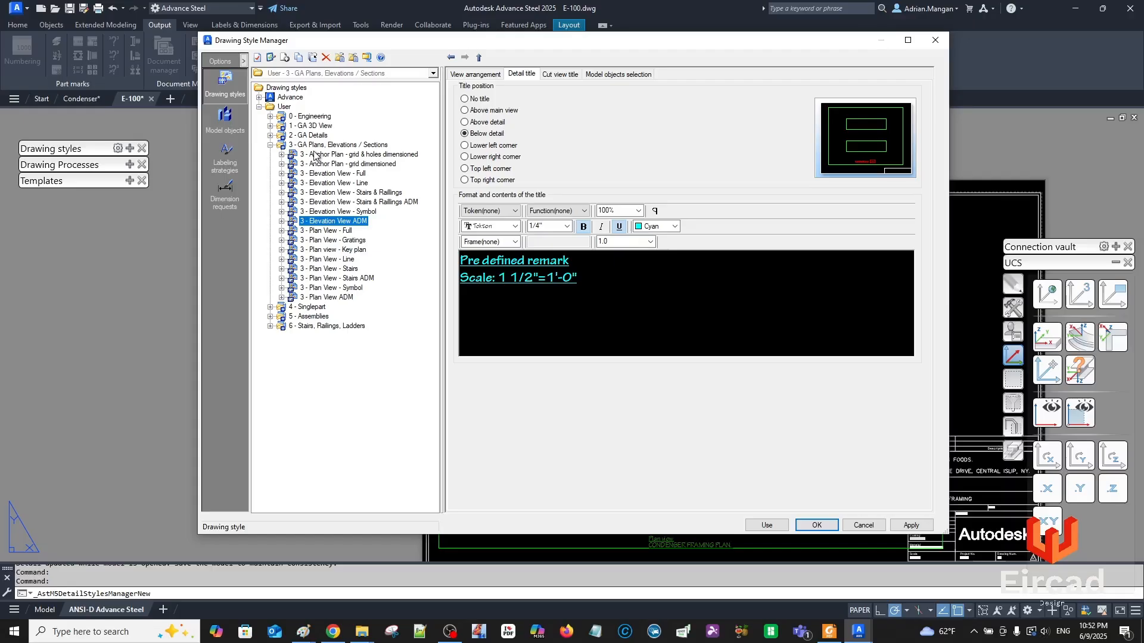
left_click(320, 299)
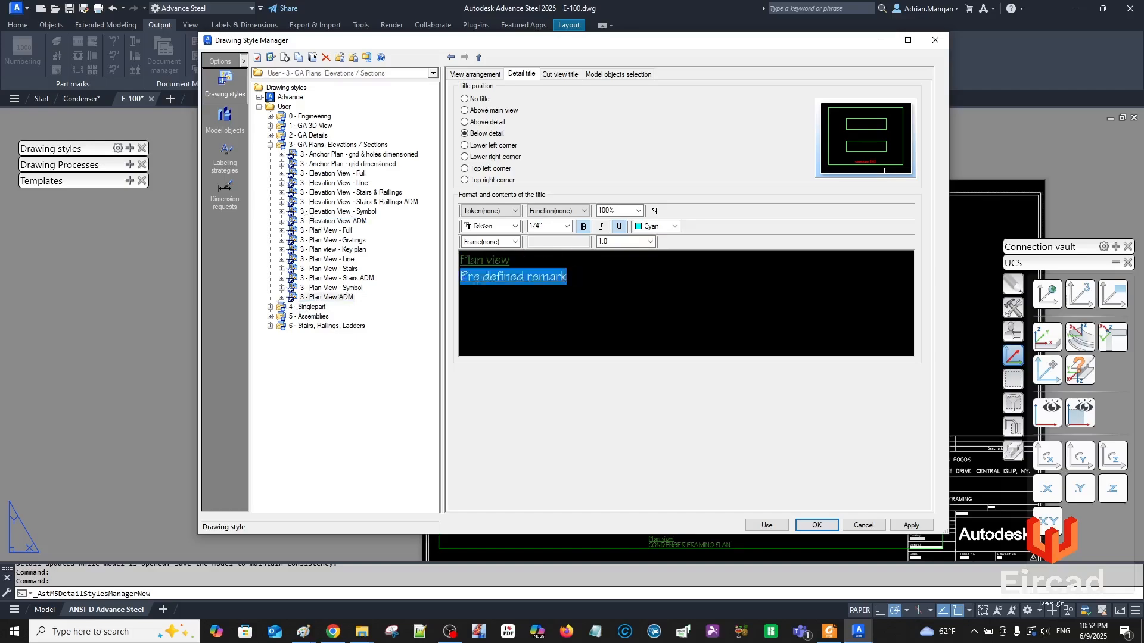
left_click(282, 297)
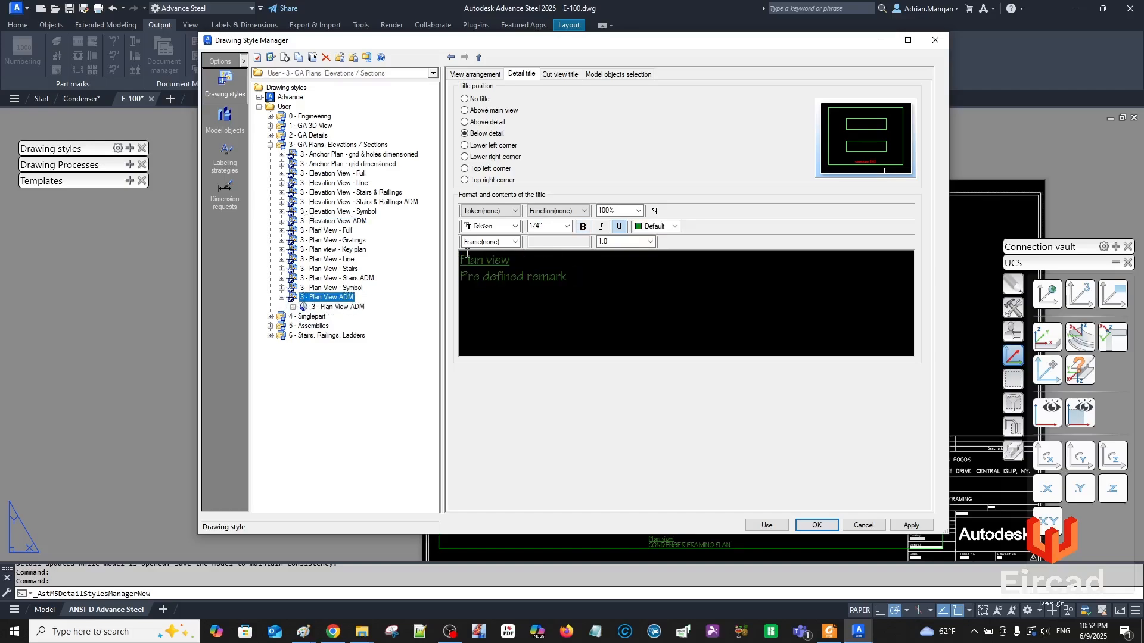
left_click(599, 279)
key("ctrl+a")
left_click(675, 227)
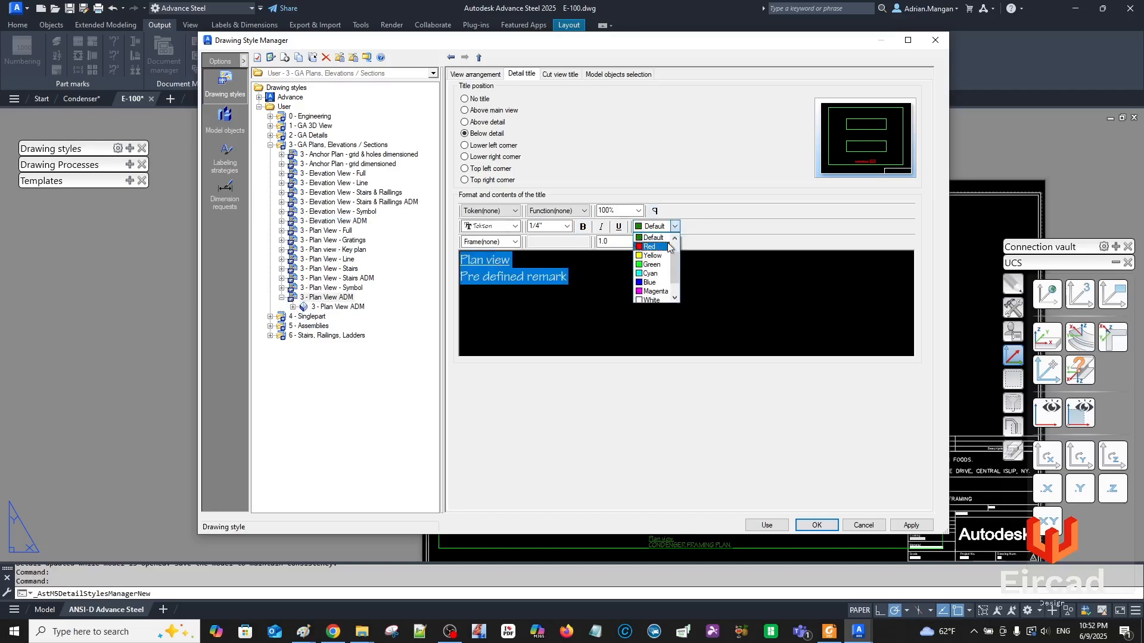
left_click(664, 274)
left_click(576, 297)
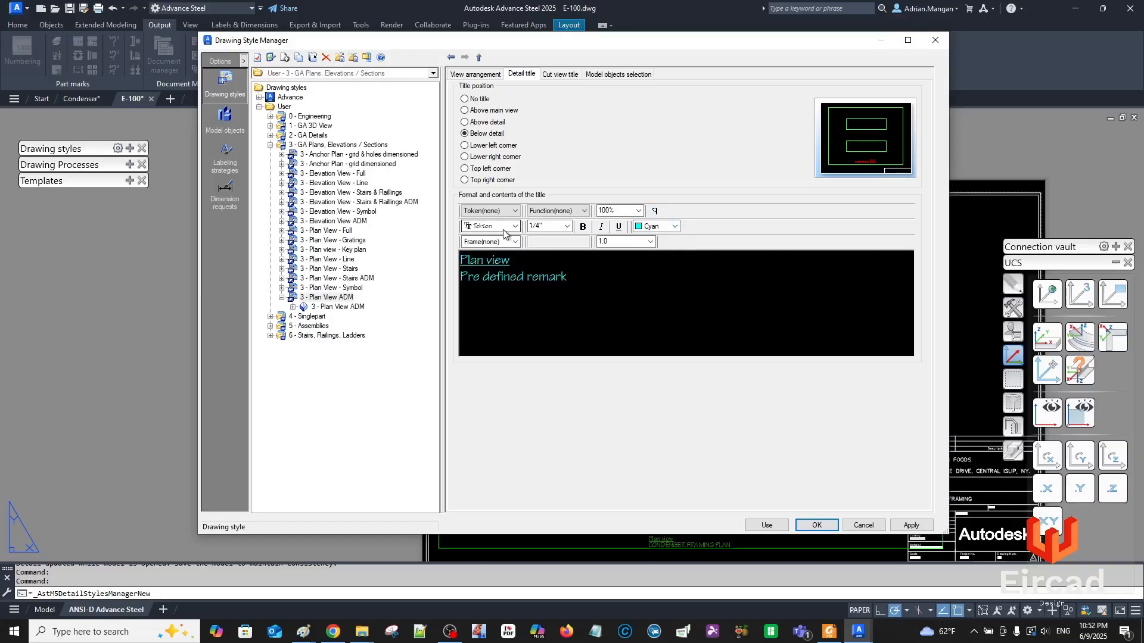
Replace the "Plan view" line of the detail title with the Others token for the predefined remark.
left_click_drag(538, 261, 460, 260)
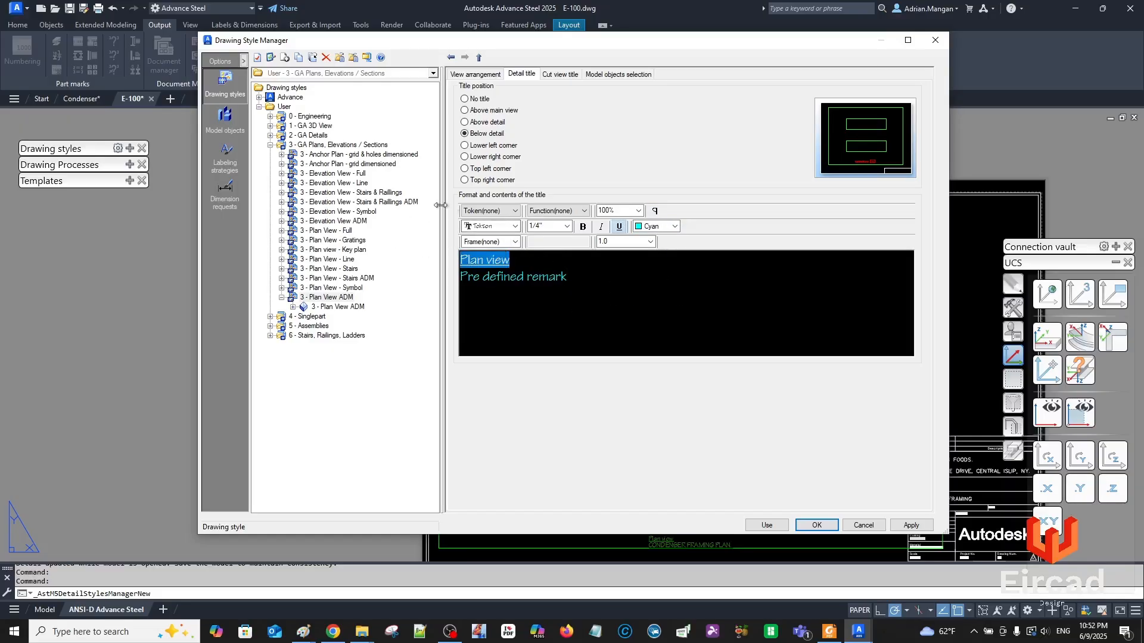
left_click(506, 211)
left_click(560, 324)
left_click(515, 211)
left_click_drag(555, 262, 559, 391)
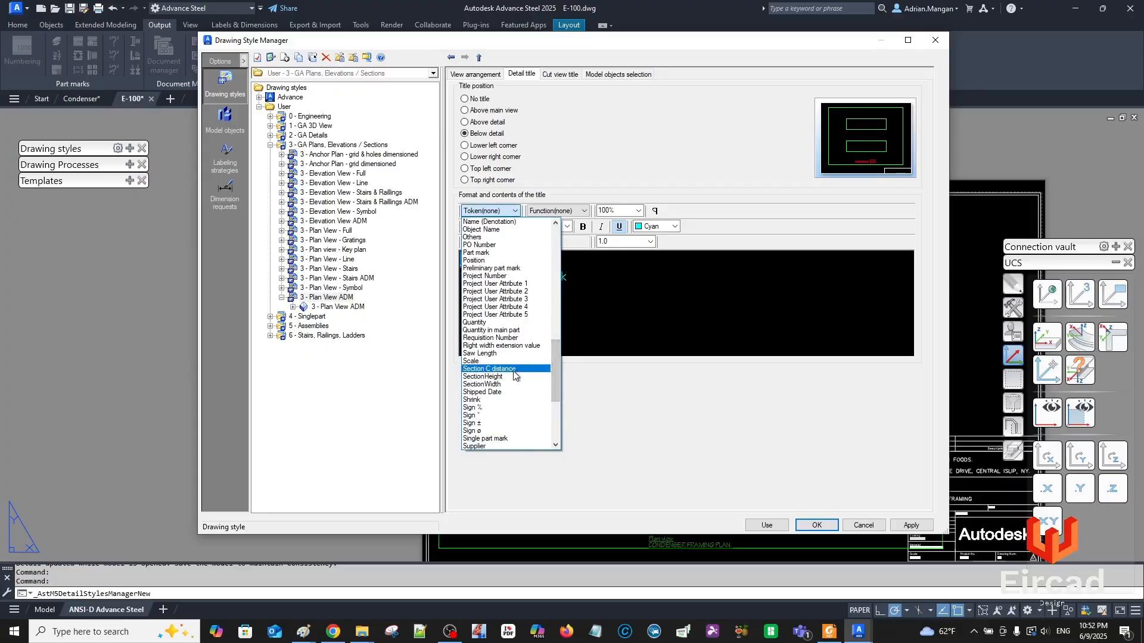
left_click(494, 237)
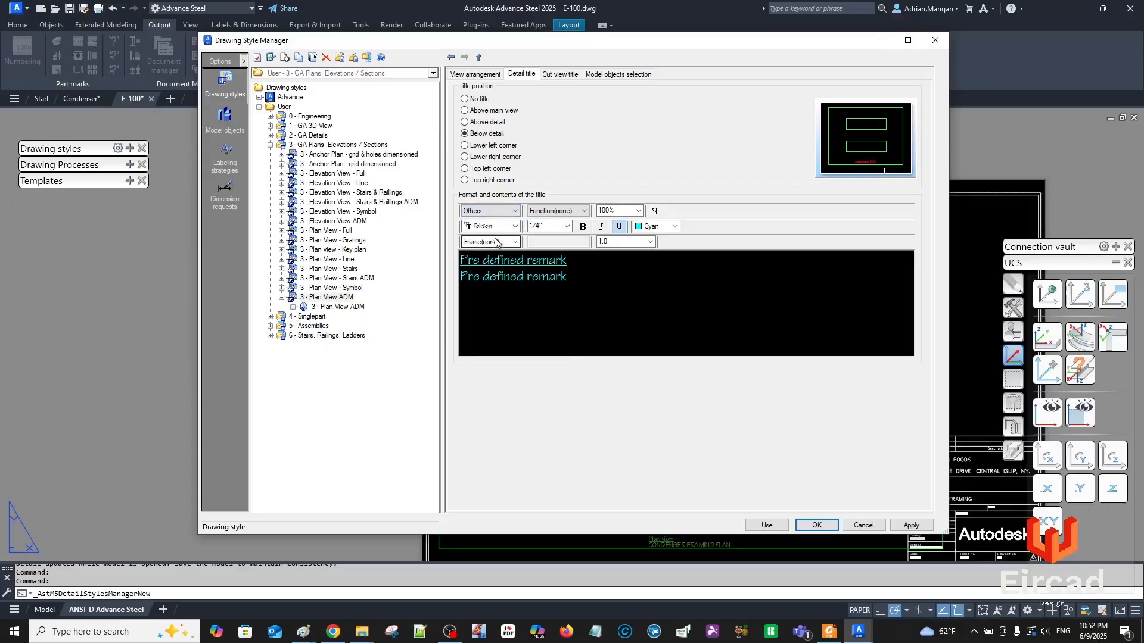
Replace the second title line with the text "Scale:" followed by the Scale token.
left_click_drag(567, 276, 411, 277)
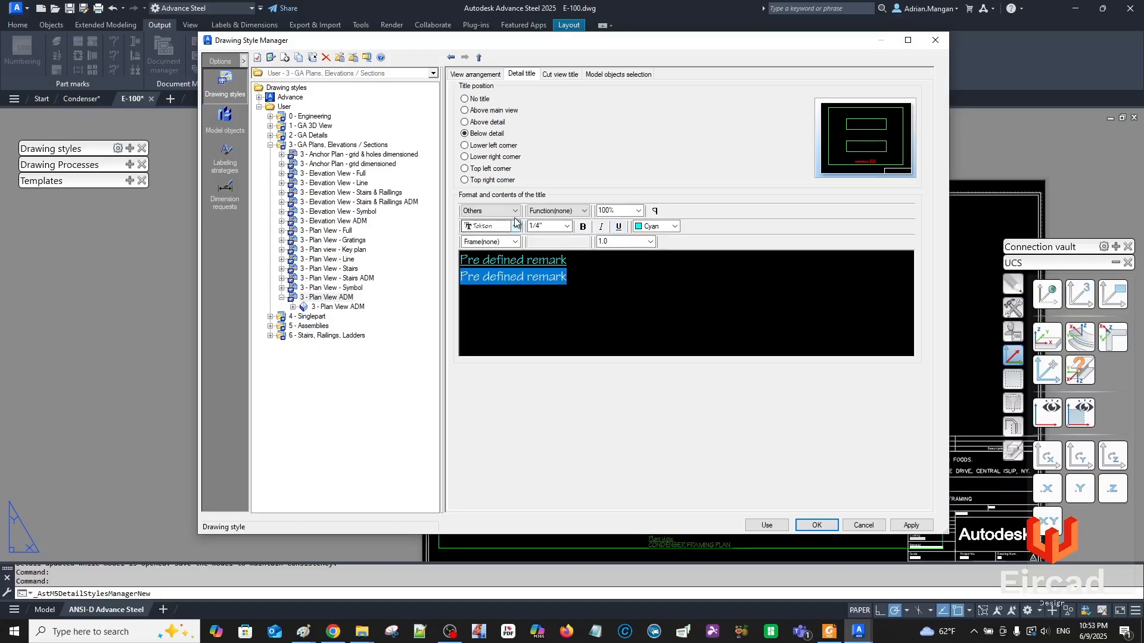
type("Scal")
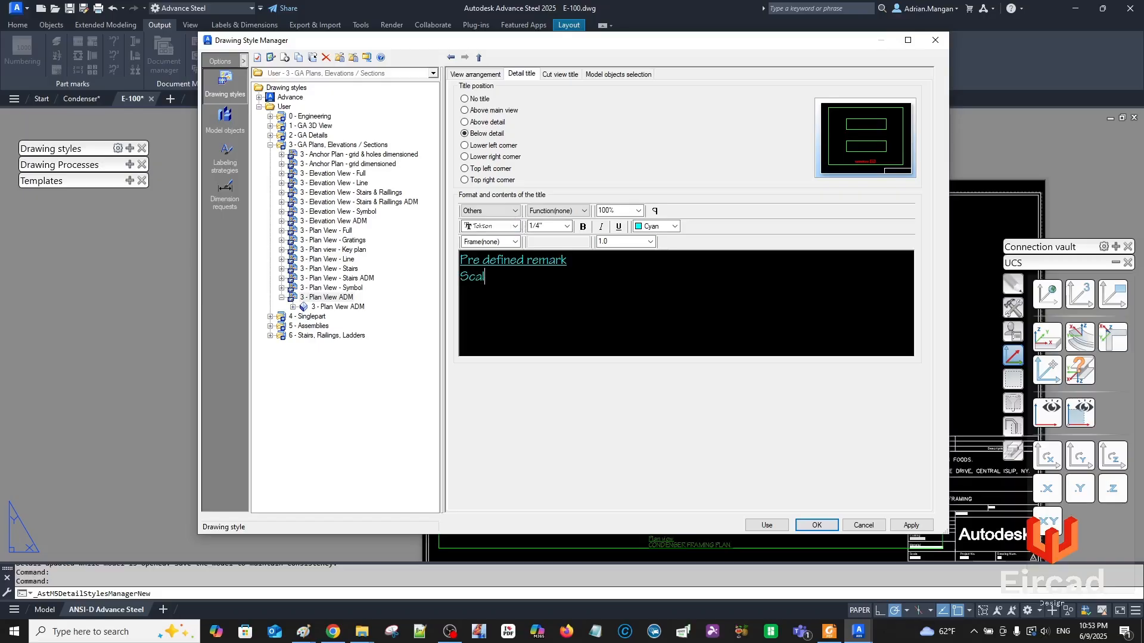
type("e:")
left_click(506, 211)
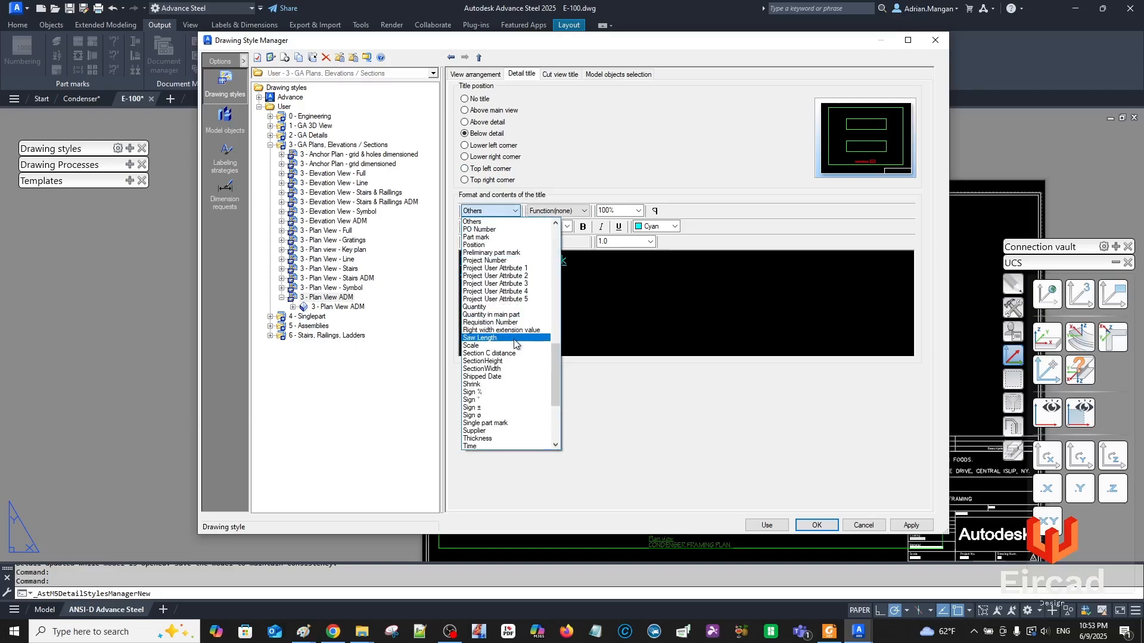
left_click(516, 346)
Underline the scale line and make both lines of the plan view detail title bold.
left_click_drag(596, 278, 445, 271)
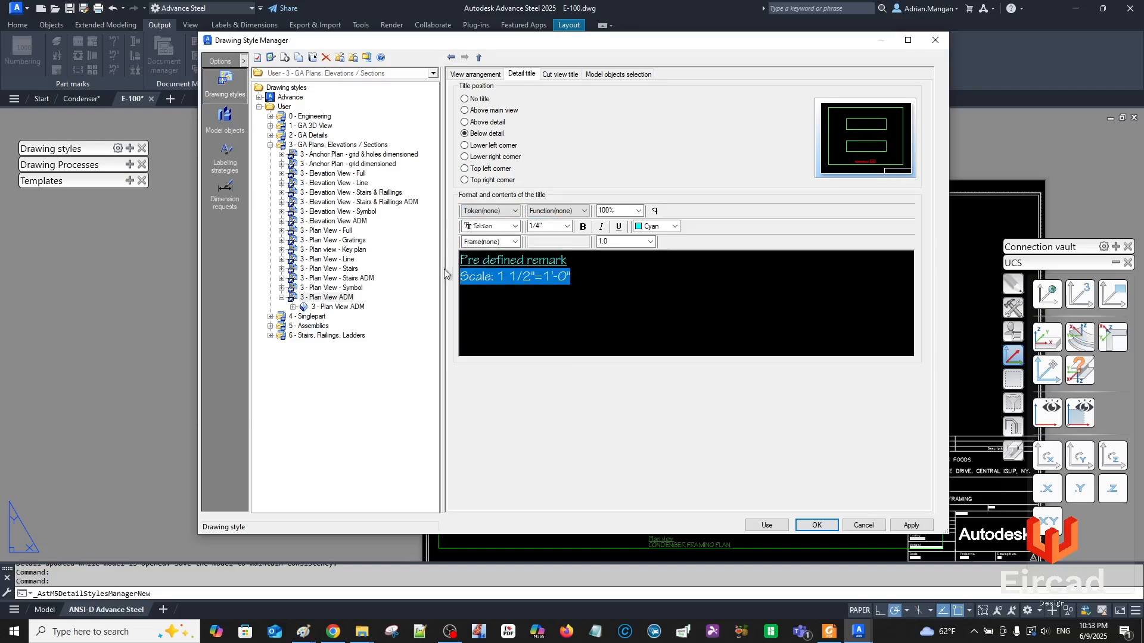
left_click_drag(594, 281, 414, 247)
left_click(583, 227)
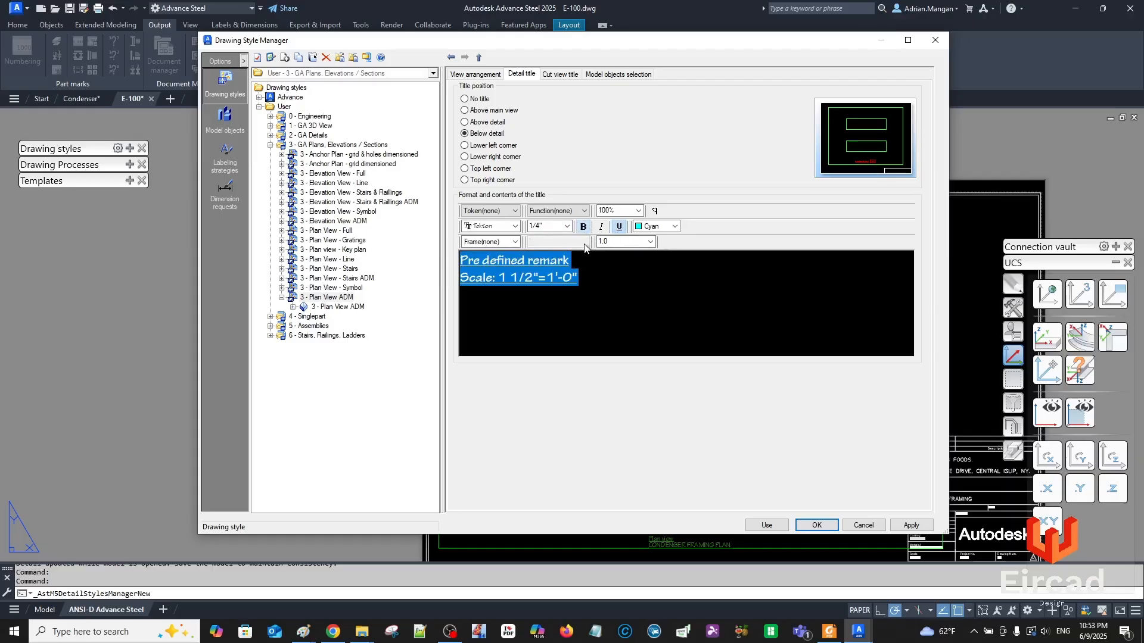
left_click(589, 284)
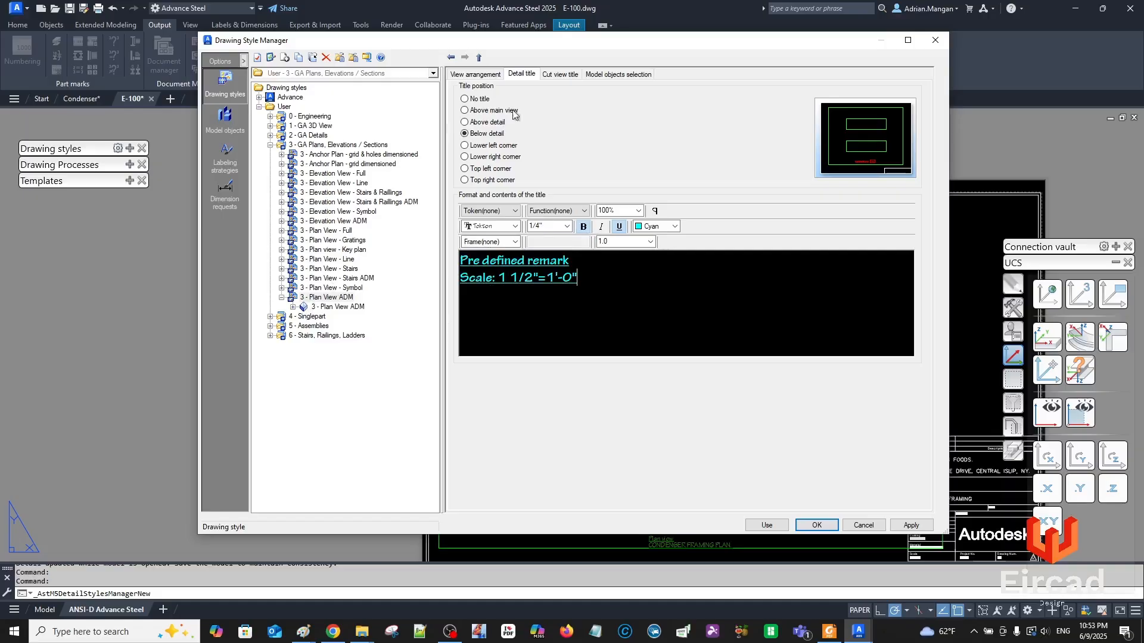
Review the view properties, view definition, and view direction and model box of the 3 - Plan View ADM style's view.
left_click(293, 306)
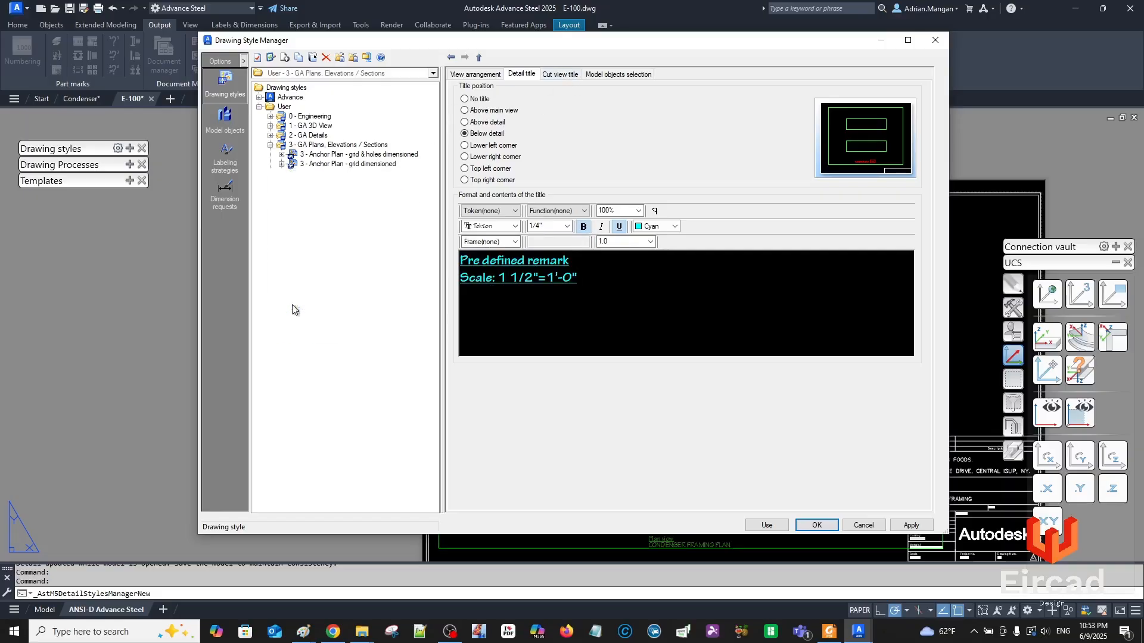
left_click(337, 307)
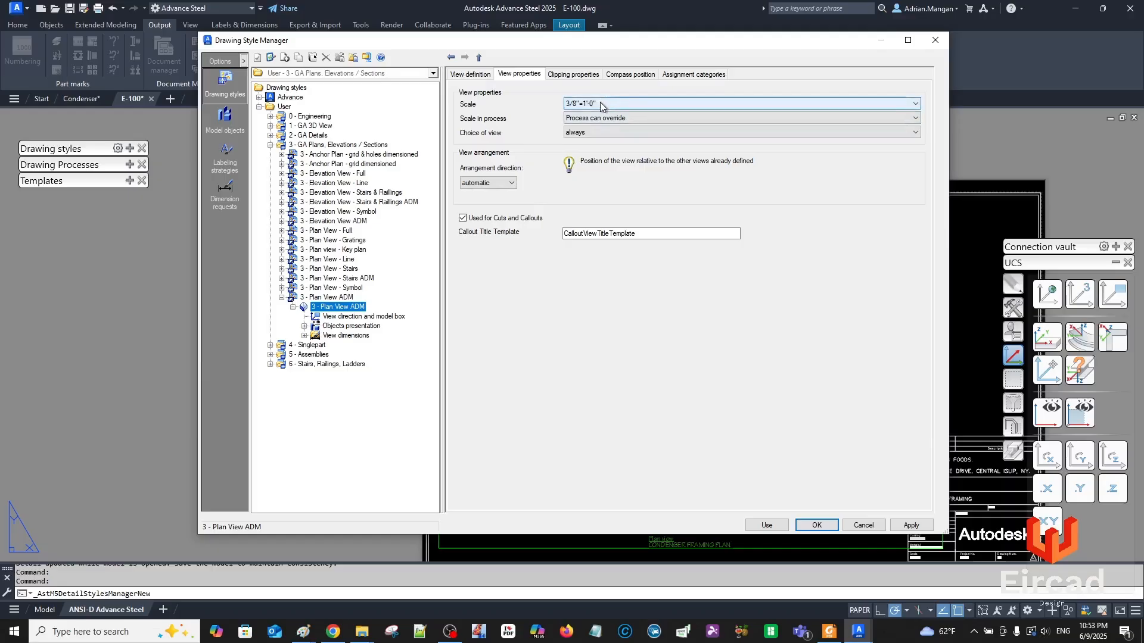
left_click(471, 74)
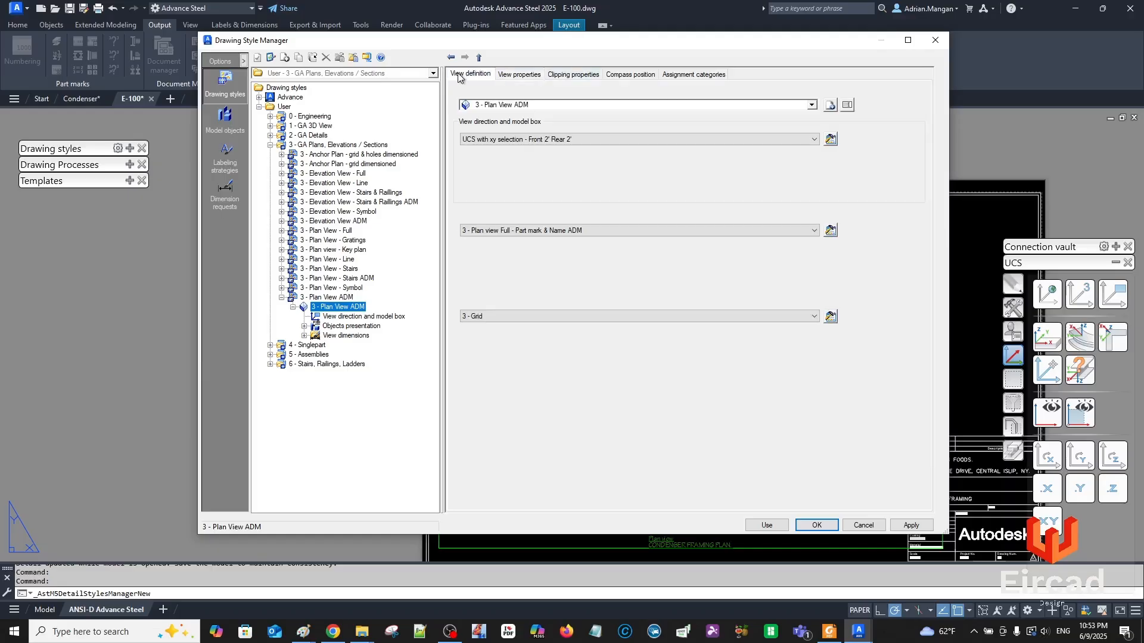
left_click(350, 317)
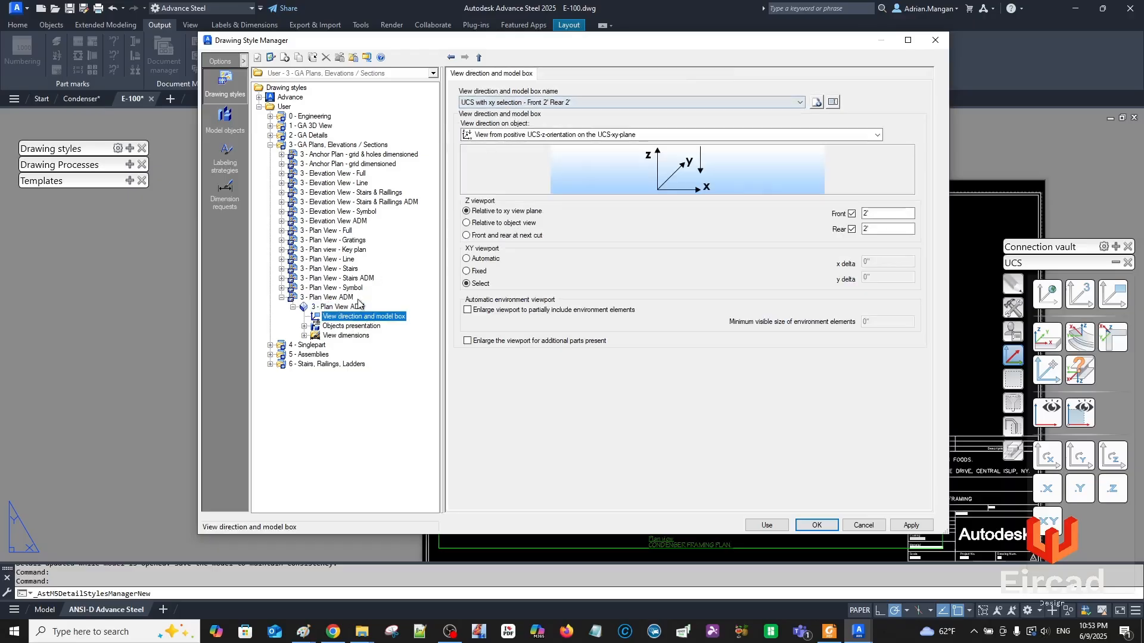
Examine the External objects rule of the plan view's objects presentation and its selected model objects.
left_click(349, 326)
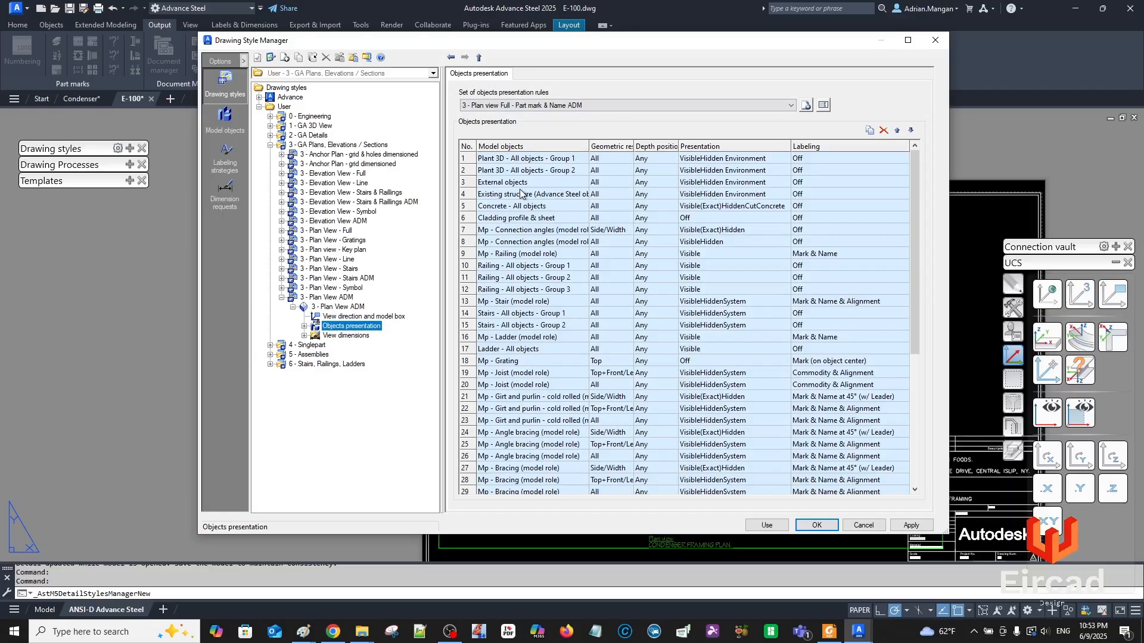
double_click(477, 186)
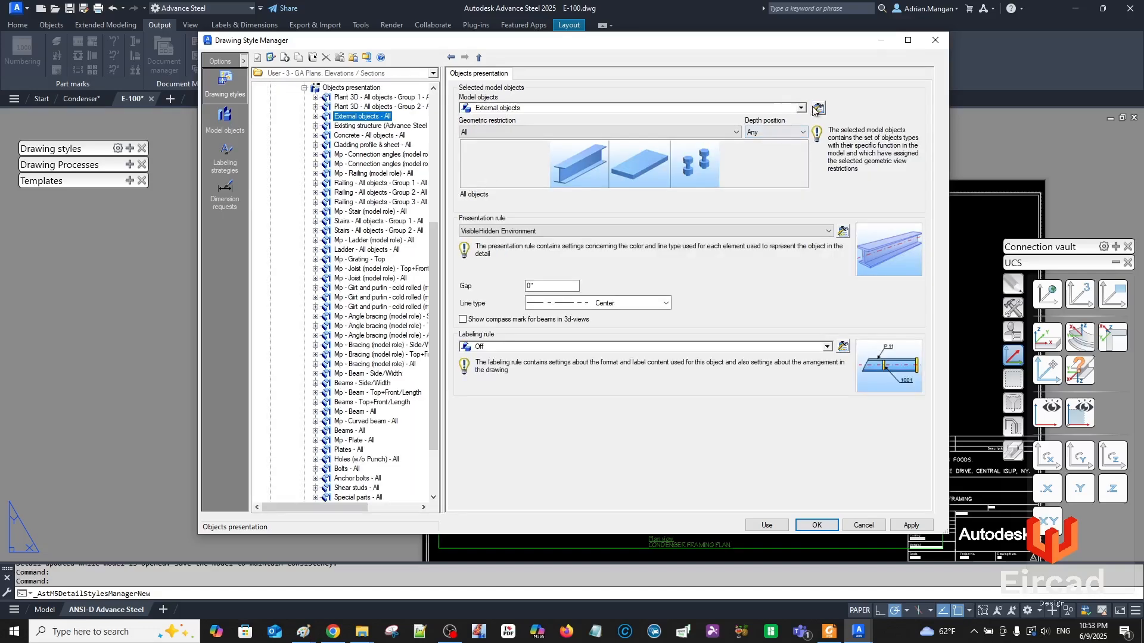
left_click(817, 109)
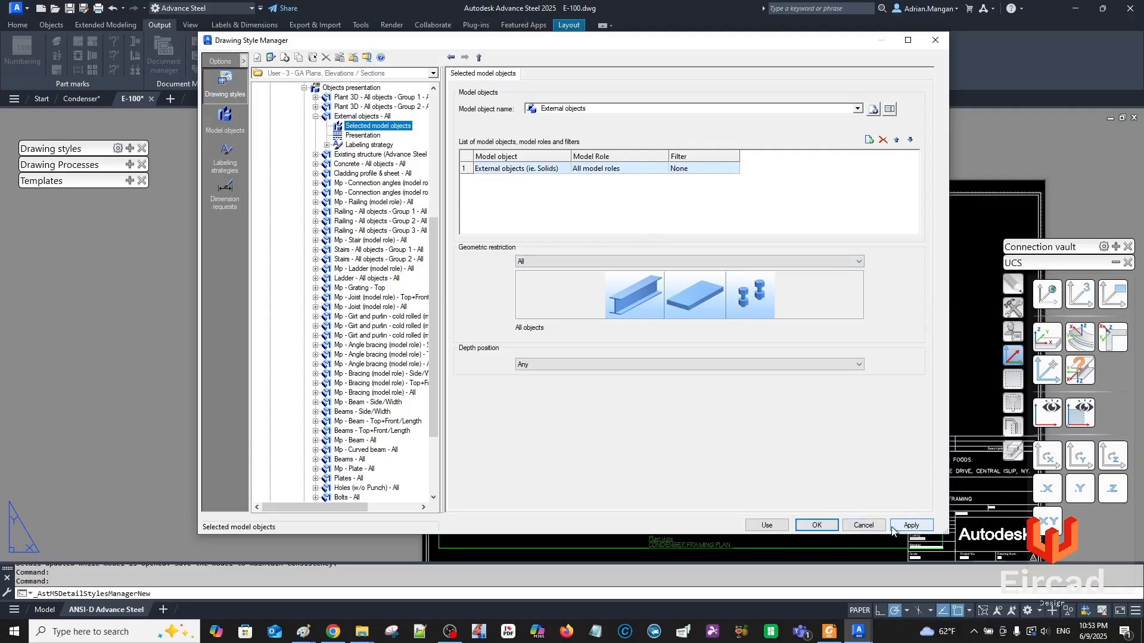
Set the presentation of Concrete - All objects to Off in the plan view's objects presentation rules.
left_click(363, 88)
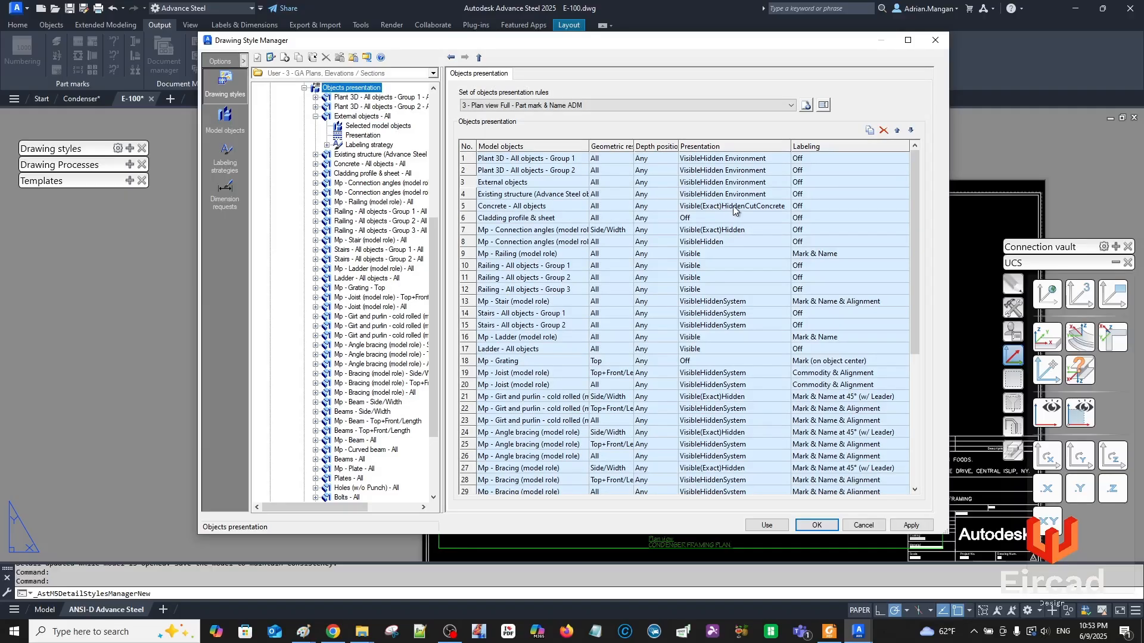
left_click(785, 208)
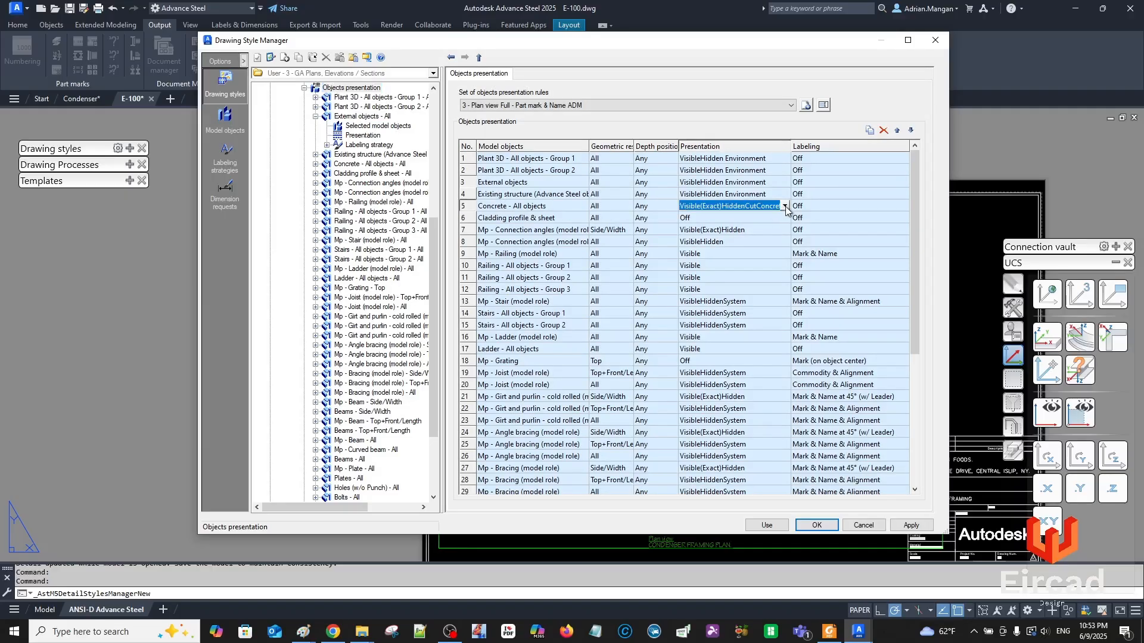
left_click(785, 207)
scroll(792, 238, "up", 9)
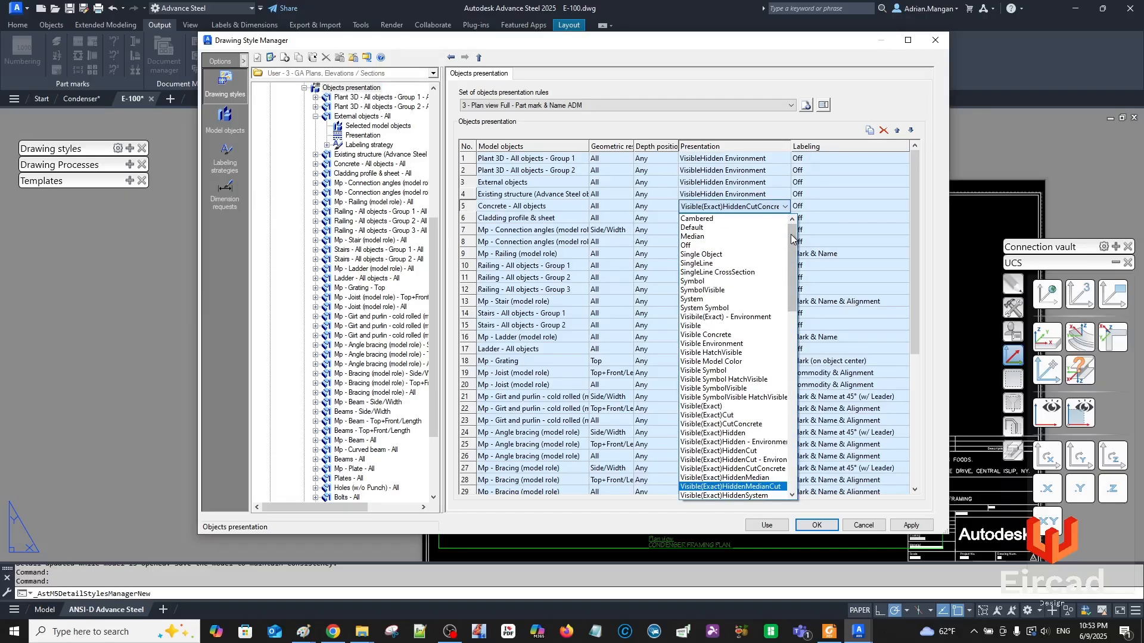
left_click(725, 245)
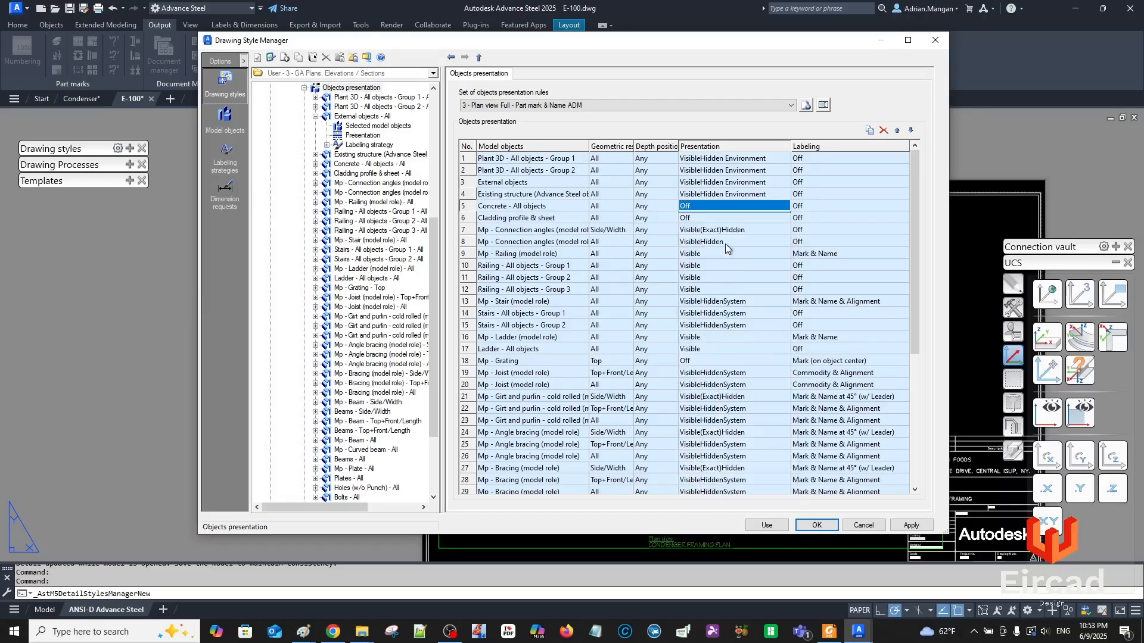
Apply the style changes and use the plan view style on the condenser framing plan detail in the E-100 sheet.
left_click(911, 526)
left_click(766, 526)
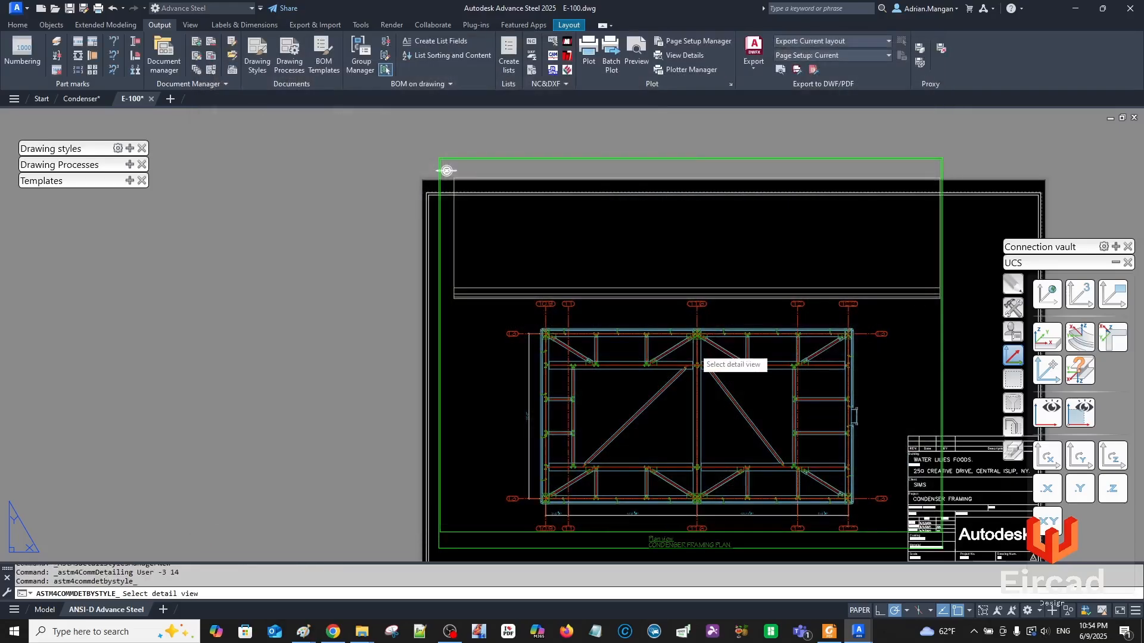
left_click(697, 364)
left_click(696, 355)
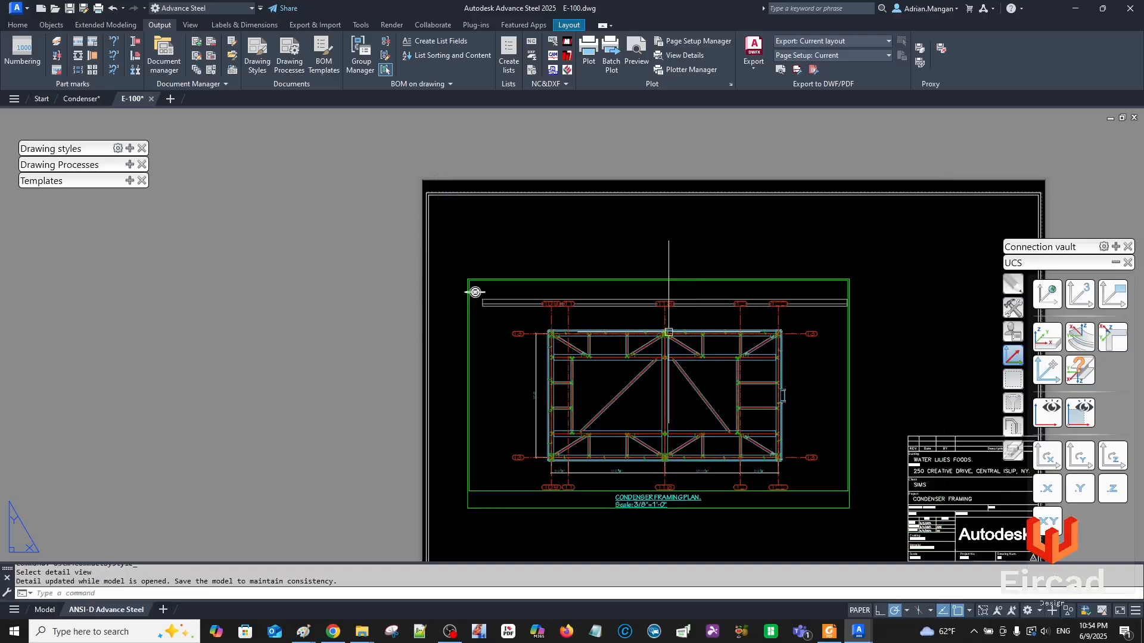
scroll(536, 280, "up", 3)
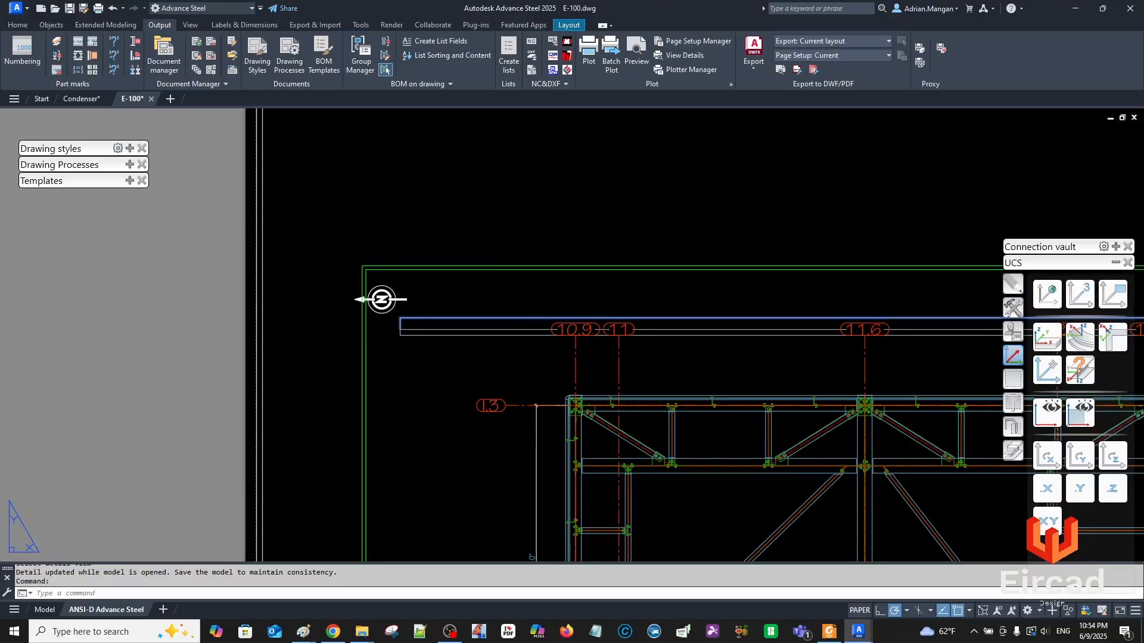
key("Escape")
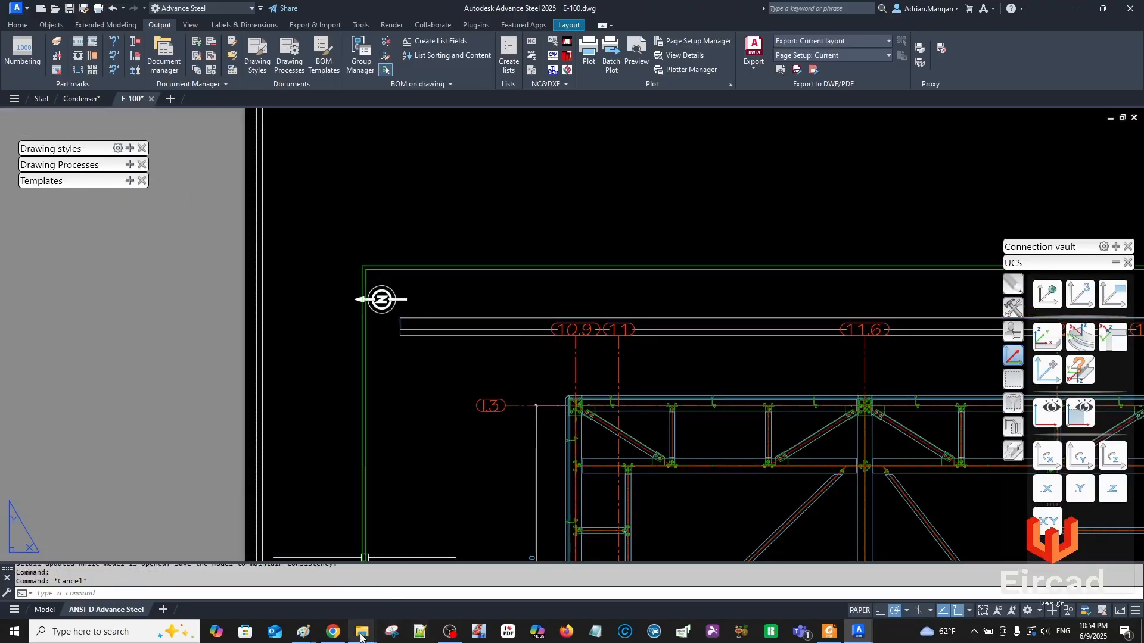
left_click(337, 635)
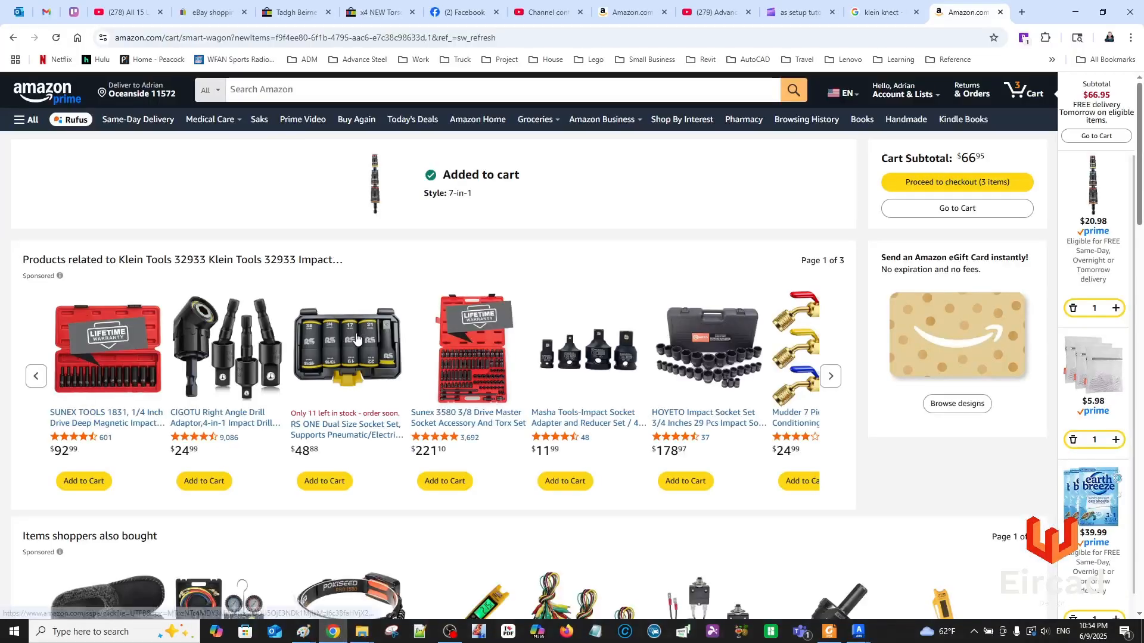
left_click(1075, 11)
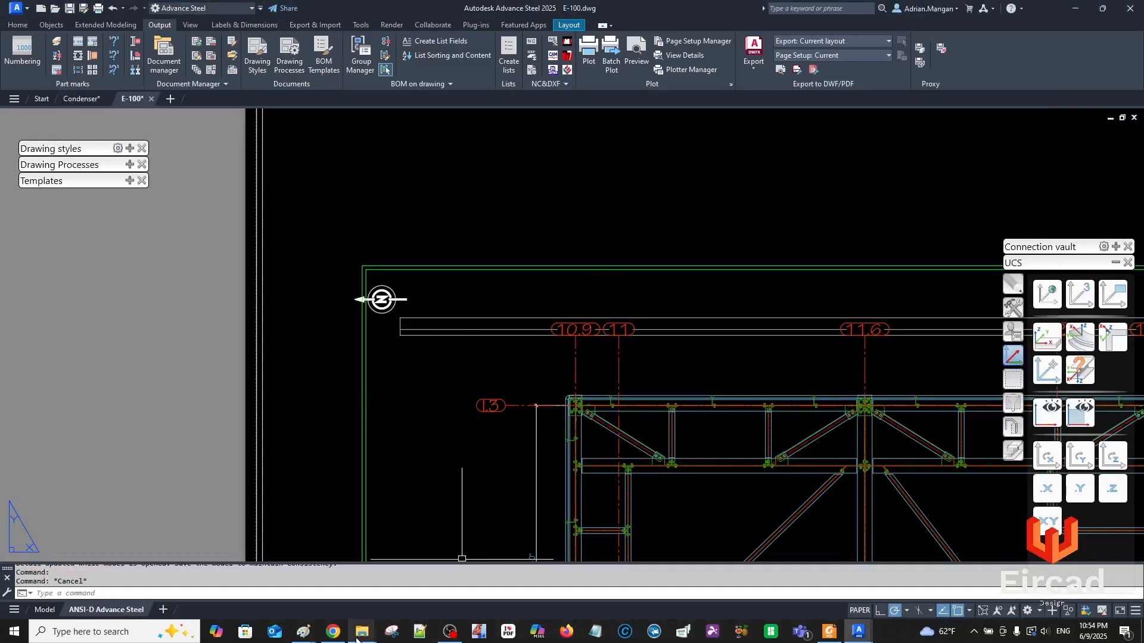
mouse_move(334, 638)
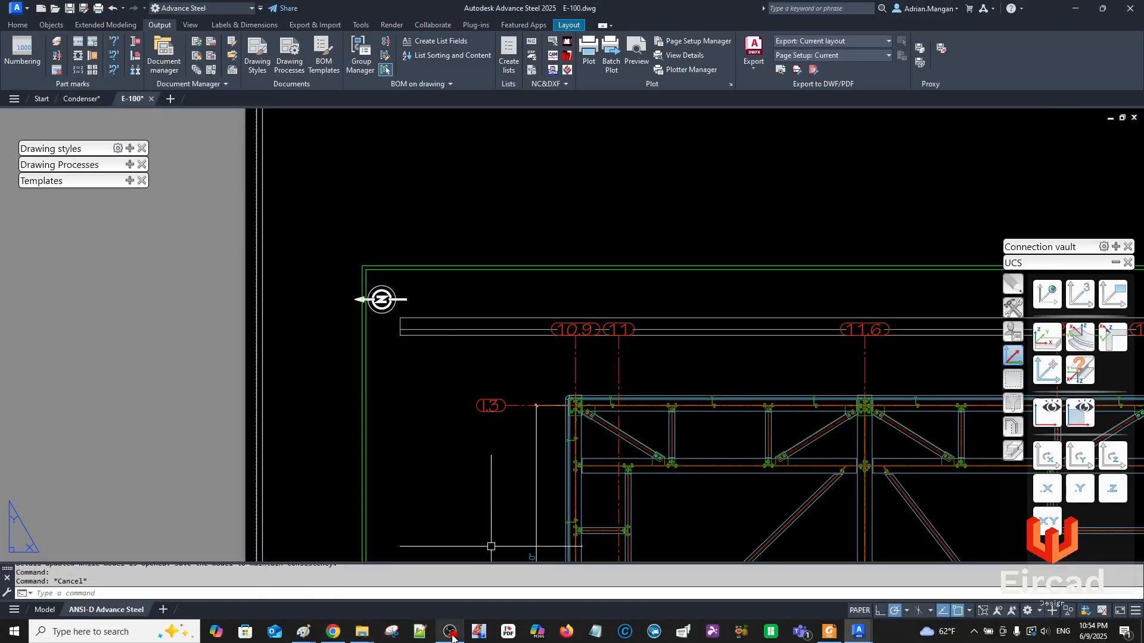
Switch to the Condenser model and check the object type and layer of the wall solid beside the platform.
left_click(84, 98)
scroll(408, 233, "up", 4)
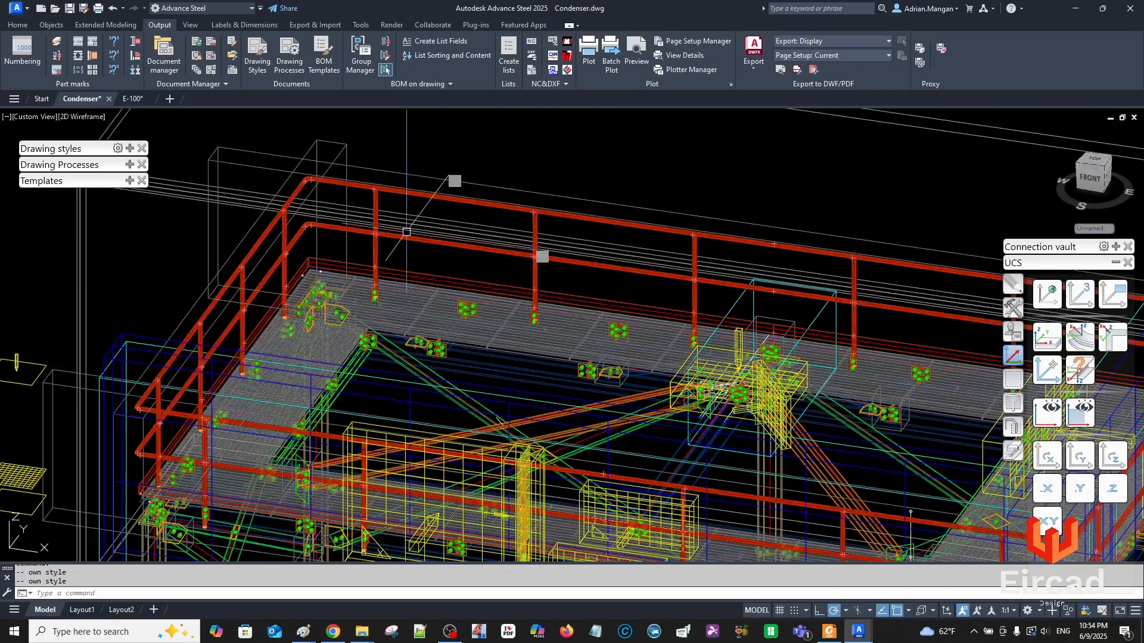
middle_click_drag(275, 180, 306, 183, "shift")
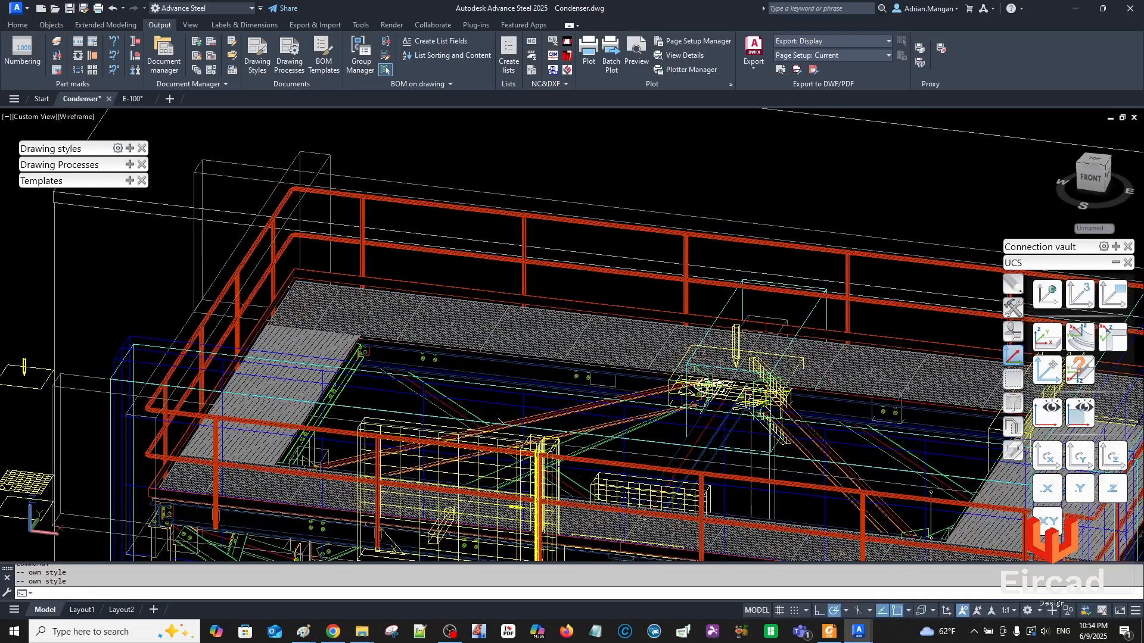
left_click(57, 224)
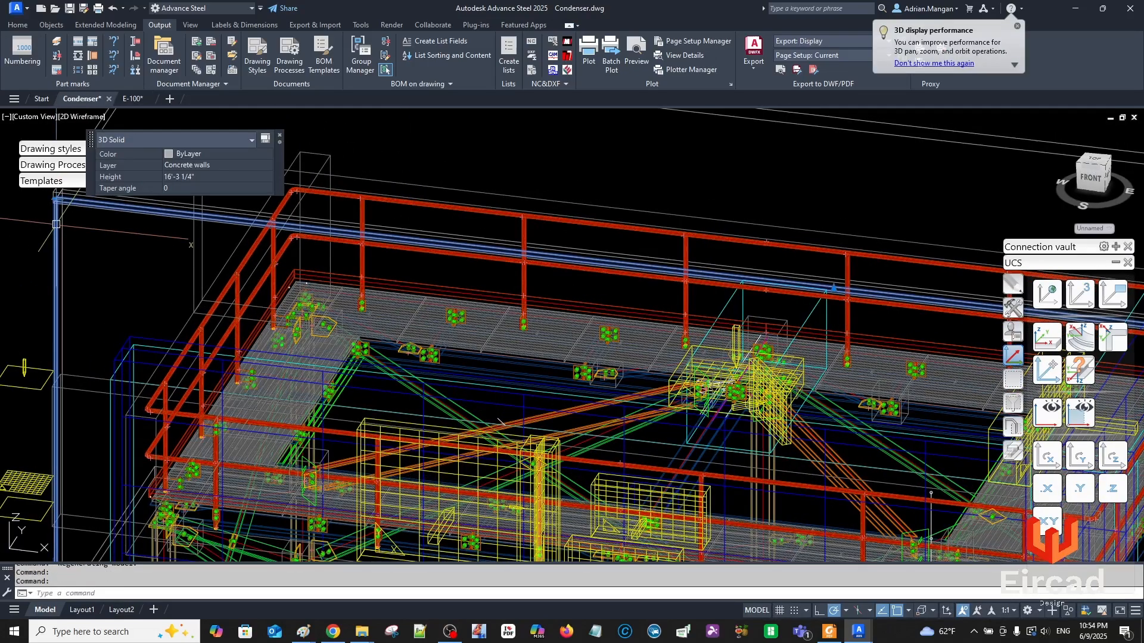
key("Escape")
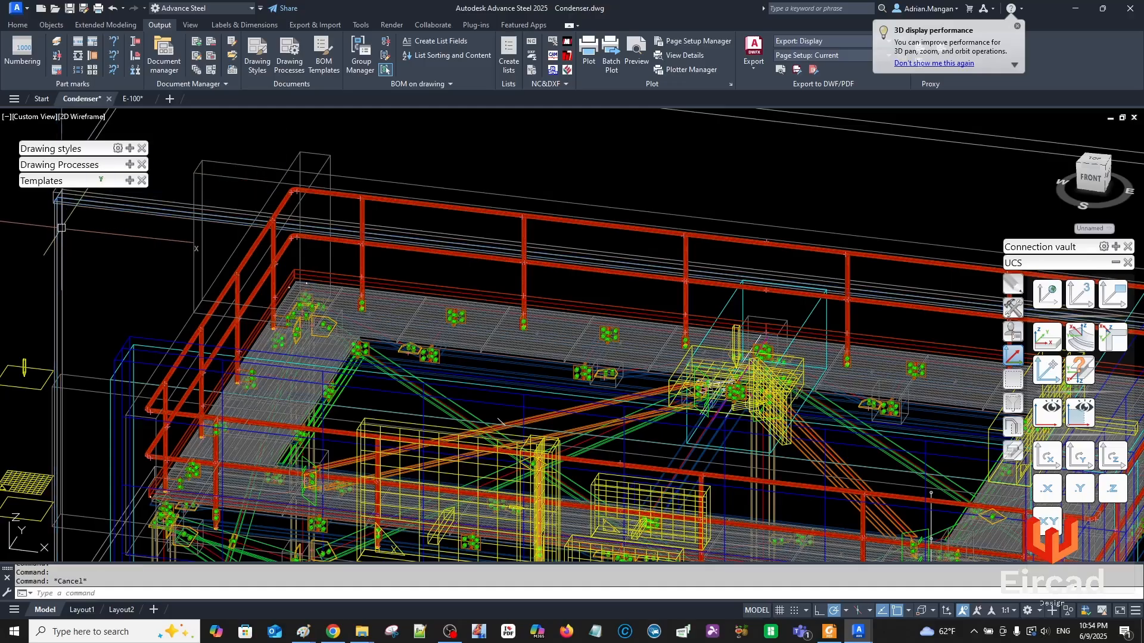
left_click(63, 228)
key("Escape")
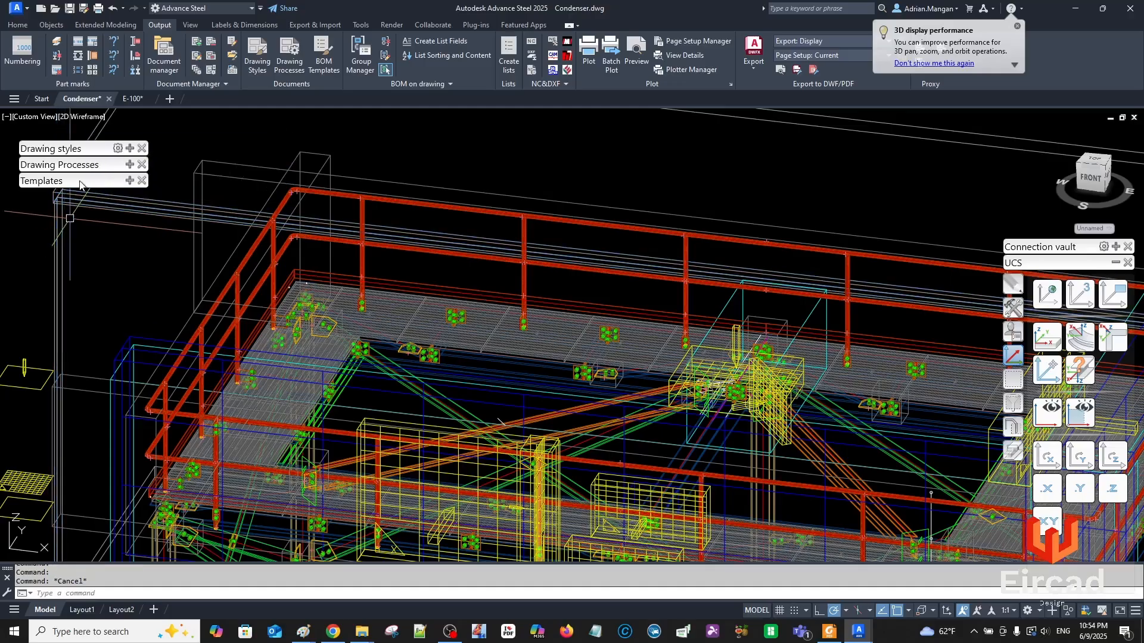
Return to the E-100 drawing and inspect the label settings of the framing plan's grid.
left_click(144, 99)
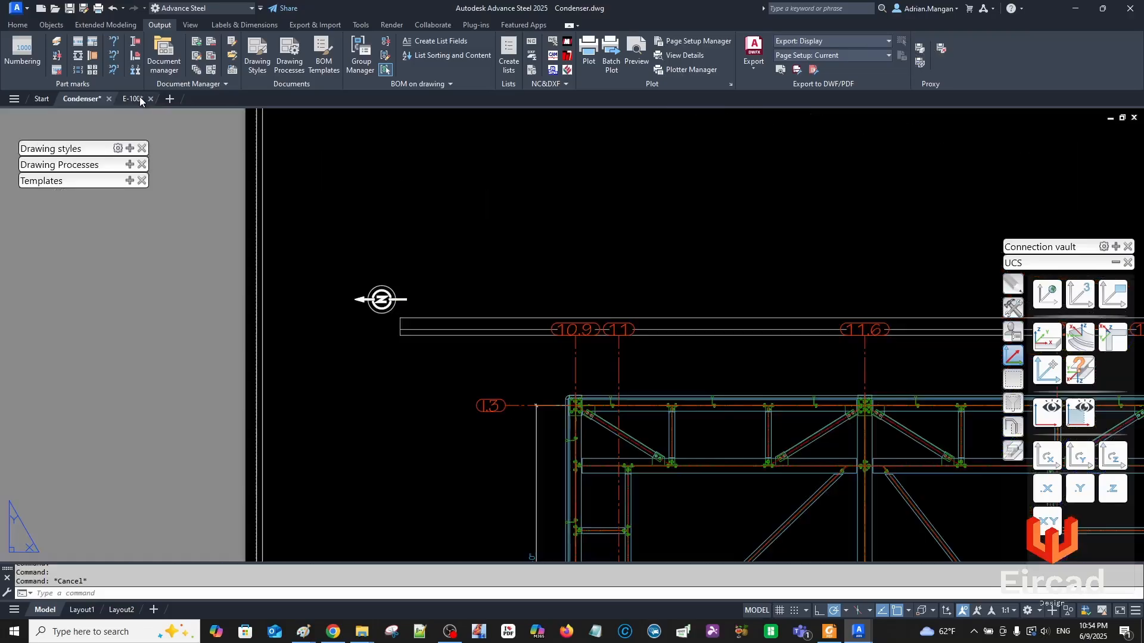
middle_click_drag(472, 224, 372, 167)
scroll(443, 189, "down", 2)
middle_click_drag(448, 192, 383, 192)
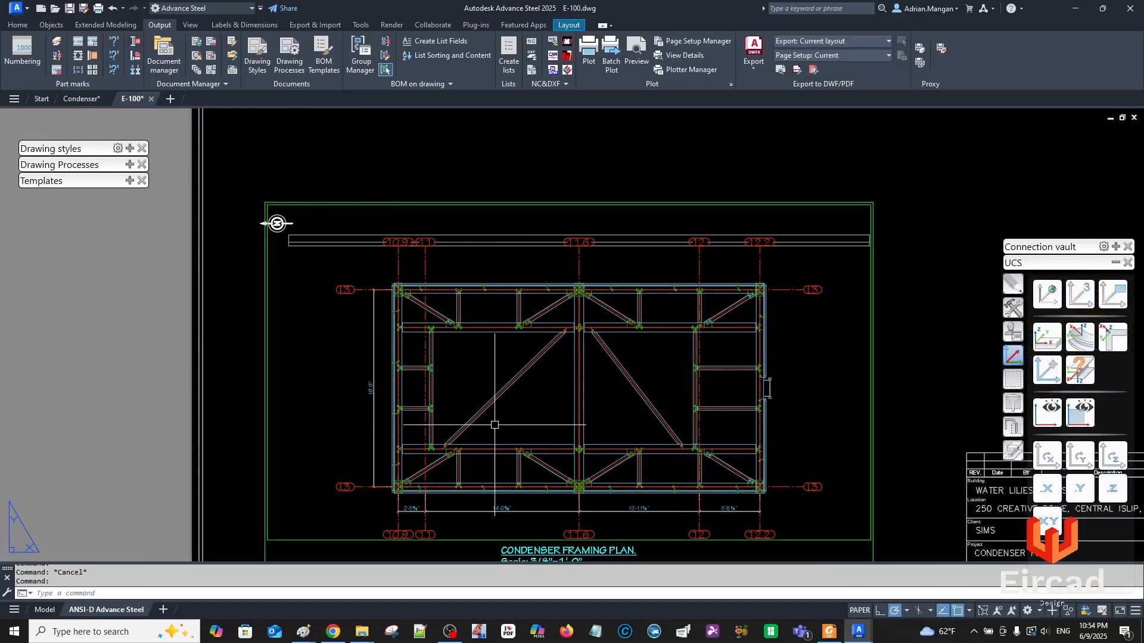
double_click(425, 271)
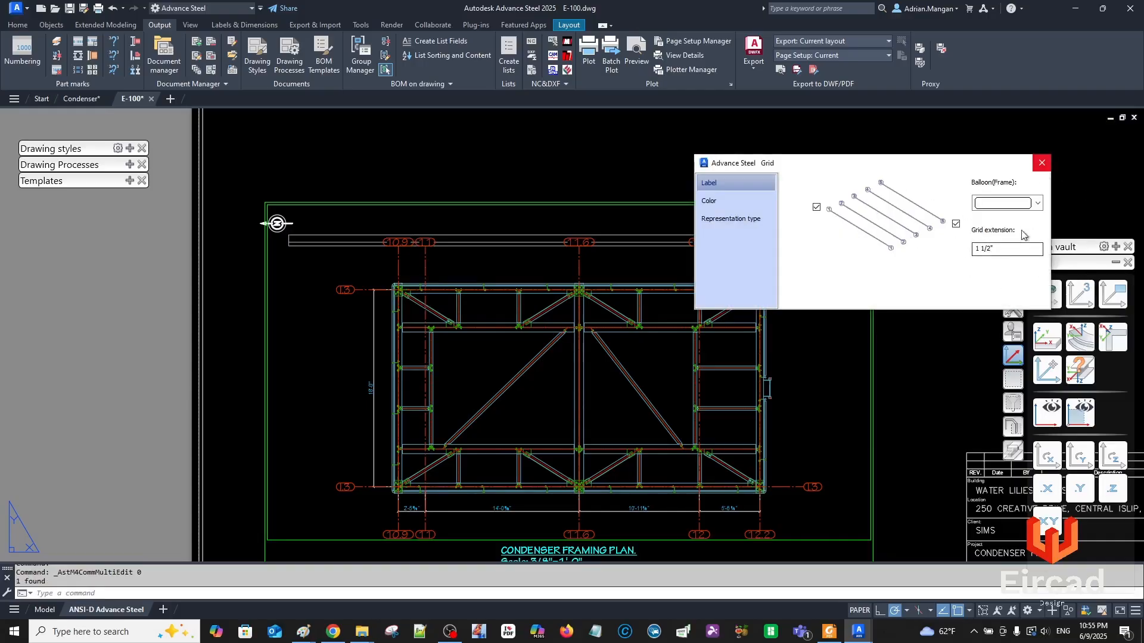
left_click(1041, 164)
Delete the condenser framing plan detail from the E-100 sheet.
scroll(664, 196, "down", 2)
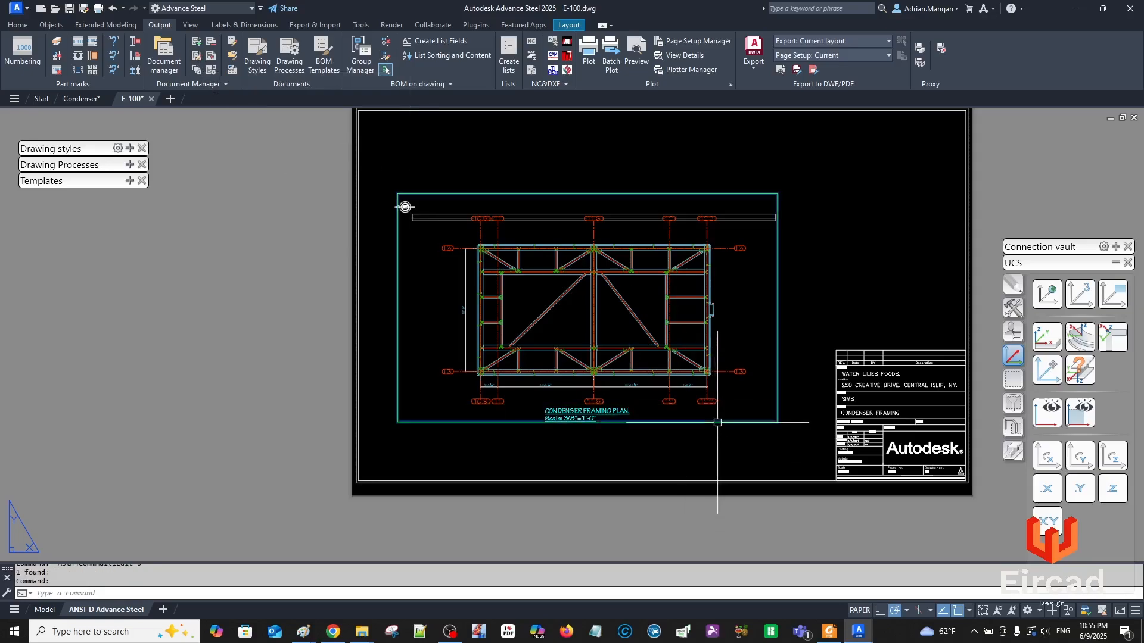
key("Delete")
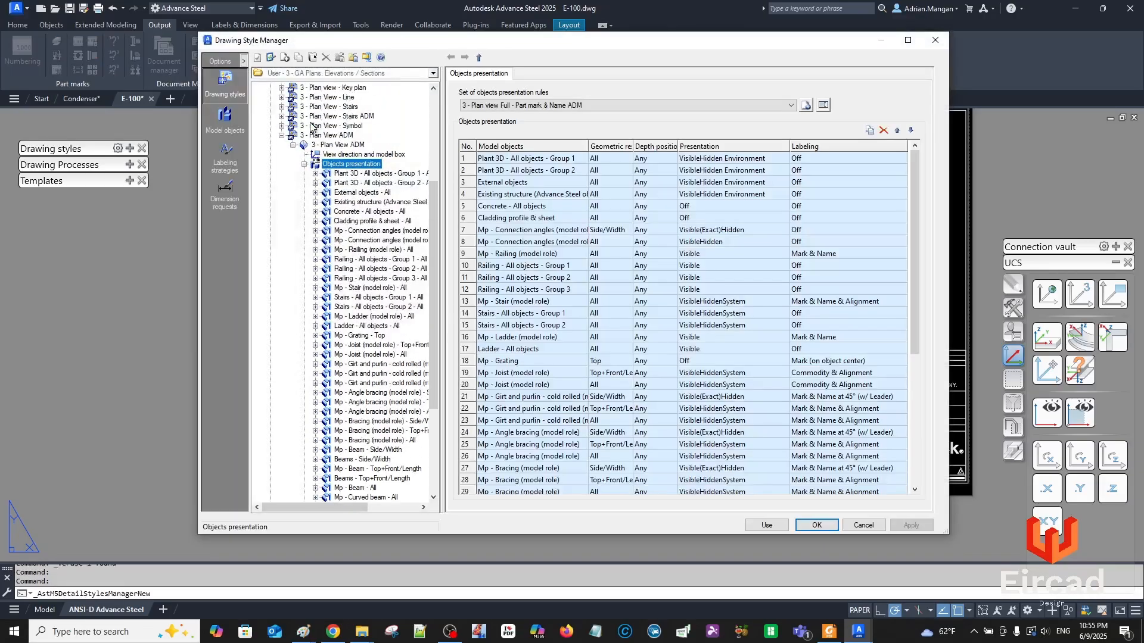
Set the presentation of External objects to Off in the 3 - Plan View ADM drawing style's objects presentation rules.
left_click(305, 164)
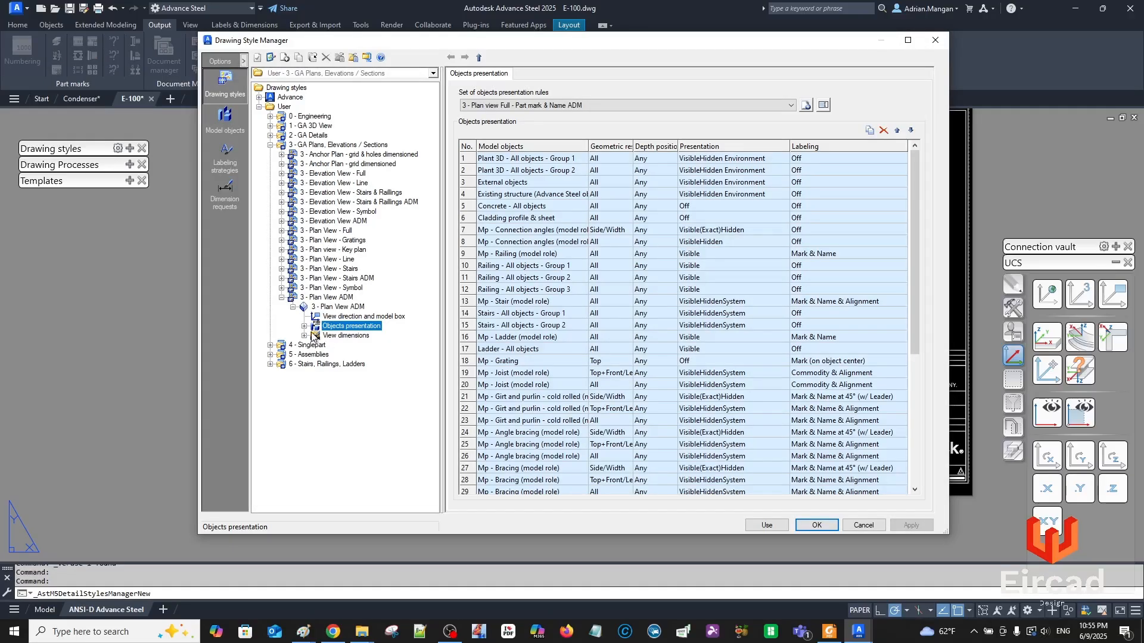
left_click(305, 327)
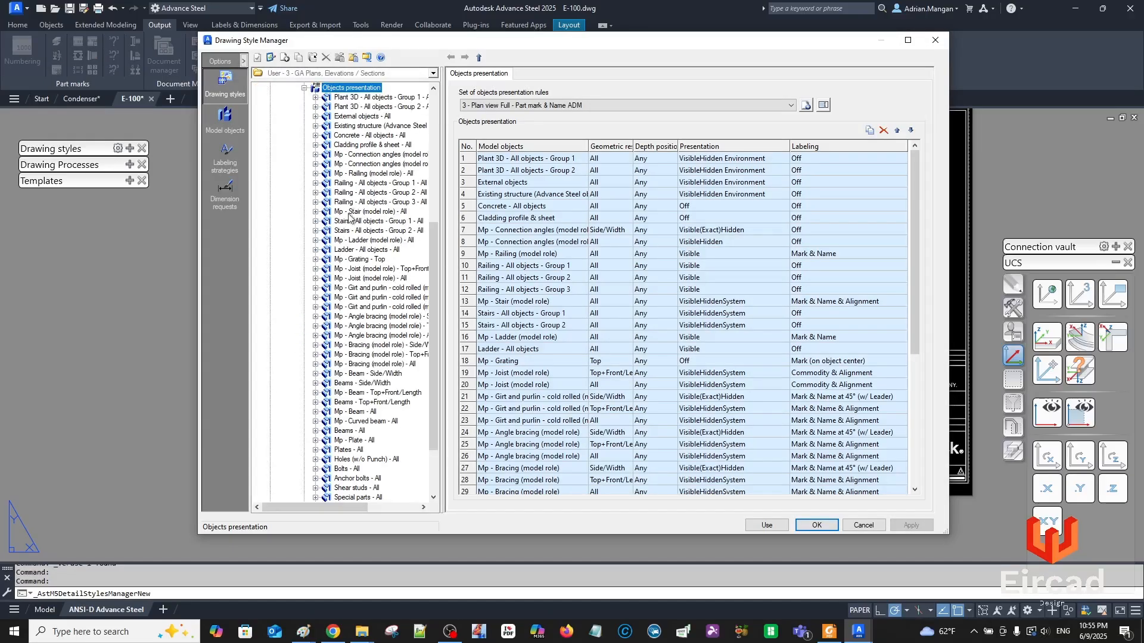
left_click(782, 183)
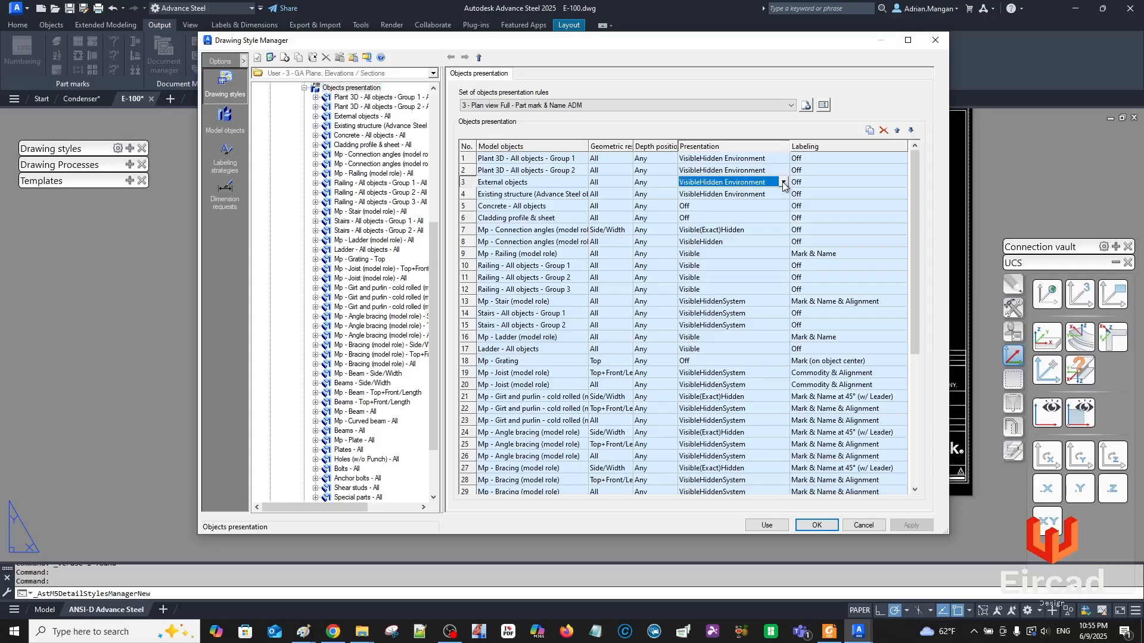
left_click(784, 184)
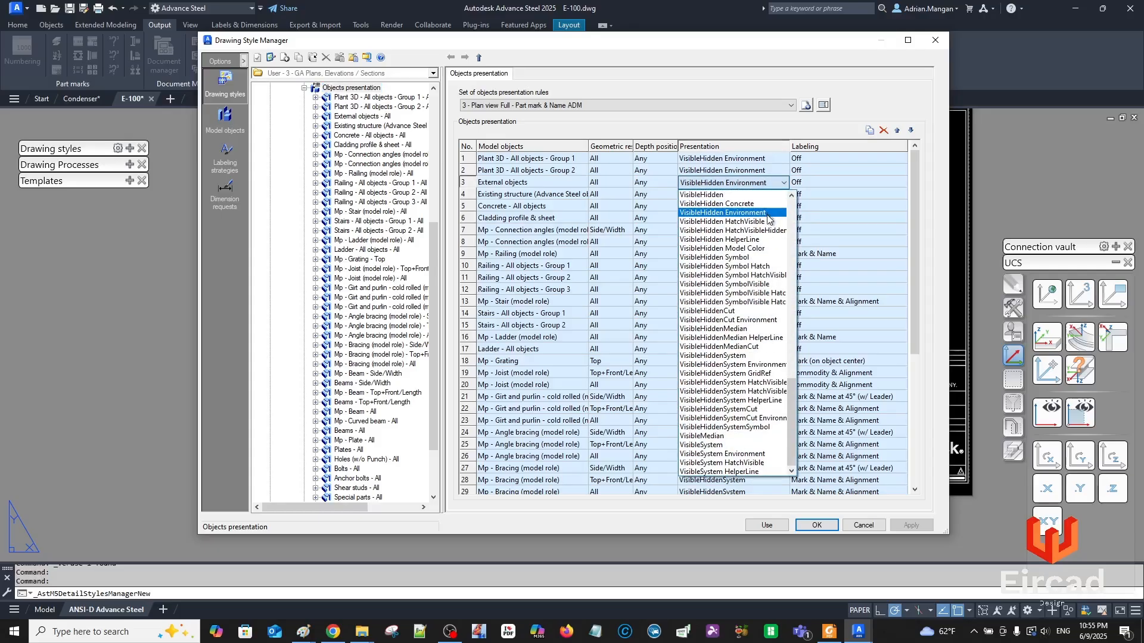
scroll(754, 244, "up", 10)
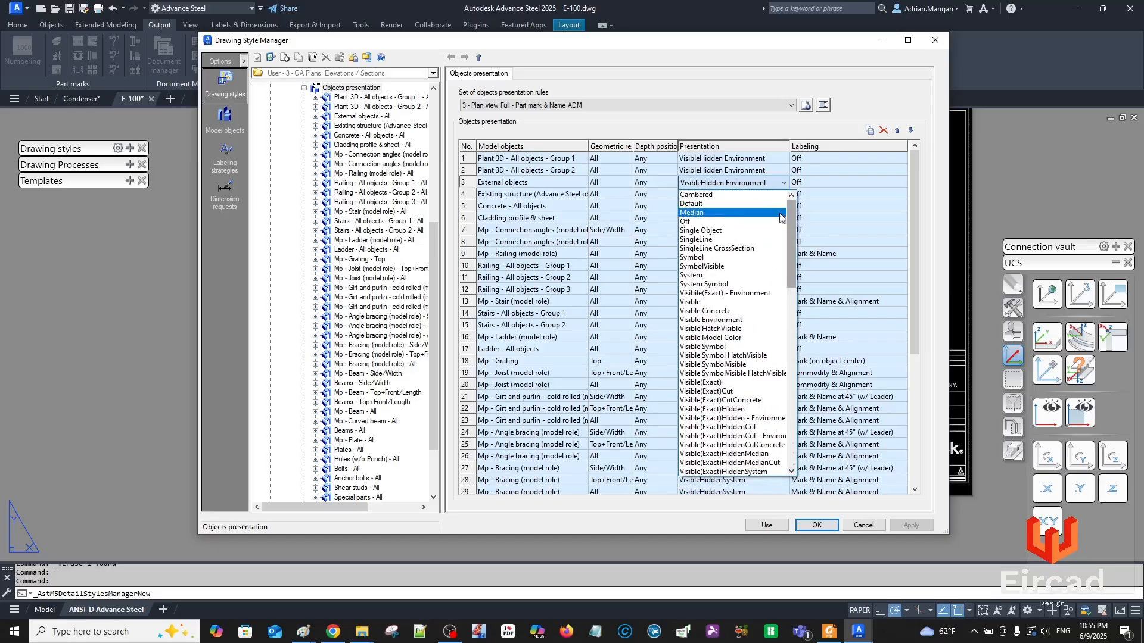
left_click(718, 221)
Inspect the model objects and roles covered by the Existing structure rule in the plan view's objects presentation.
left_click(462, 196)
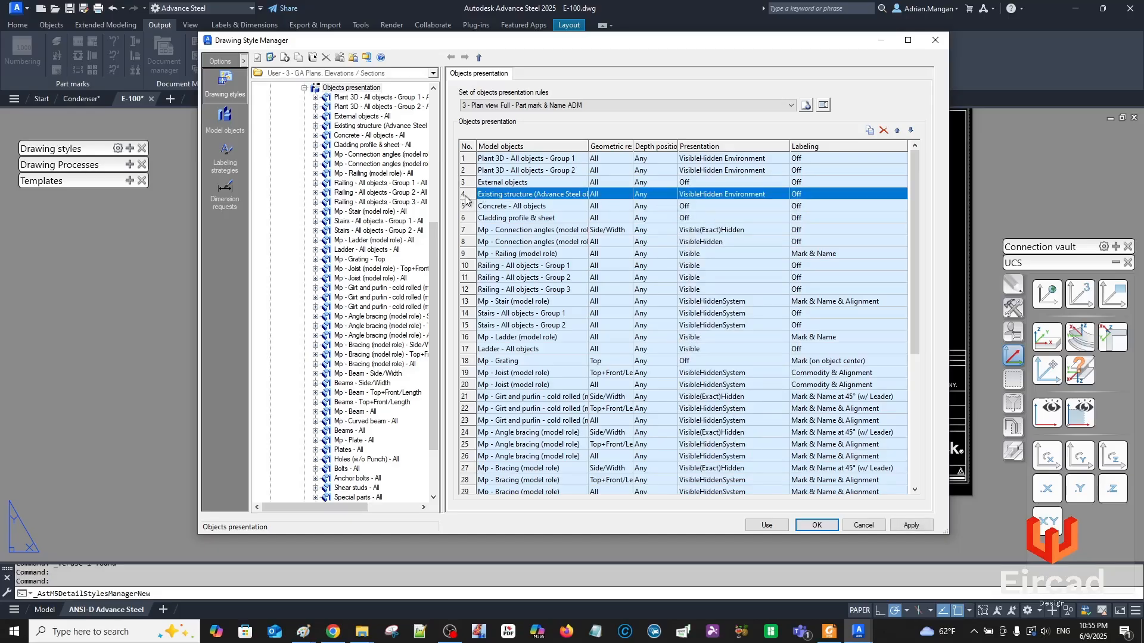
double_click(466, 200)
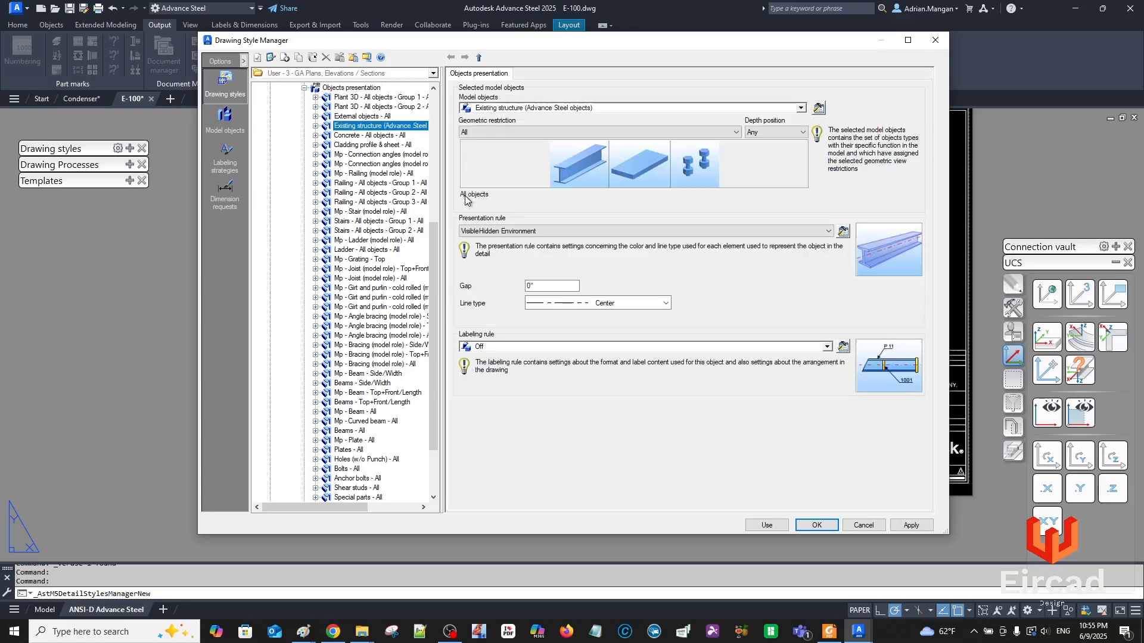
left_click(800, 108)
left_click(800, 109)
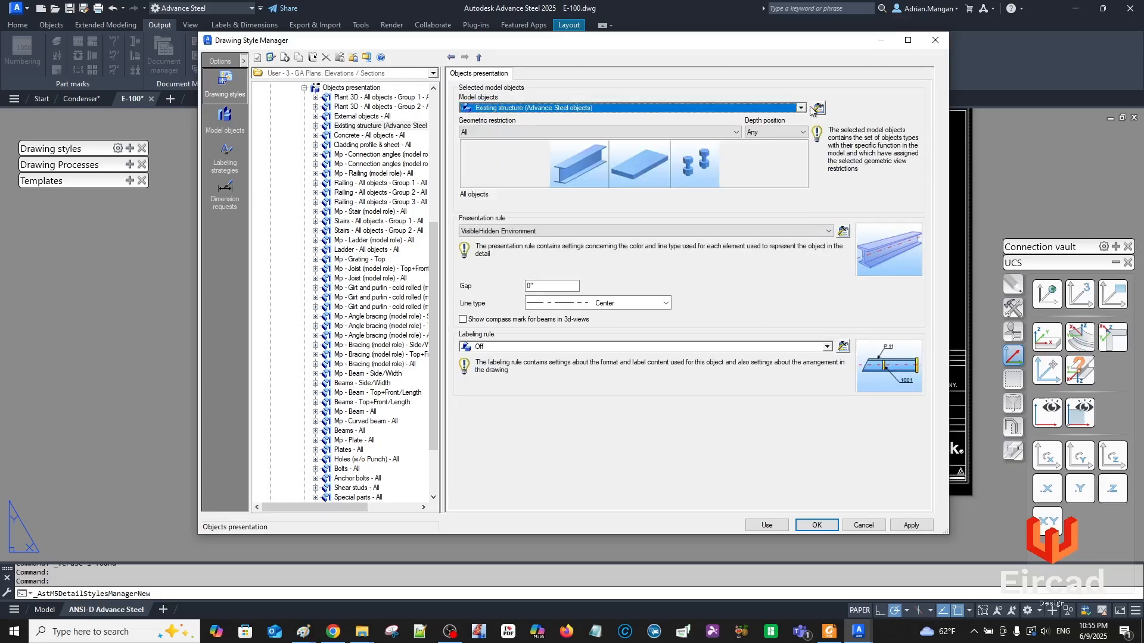
left_click(818, 108)
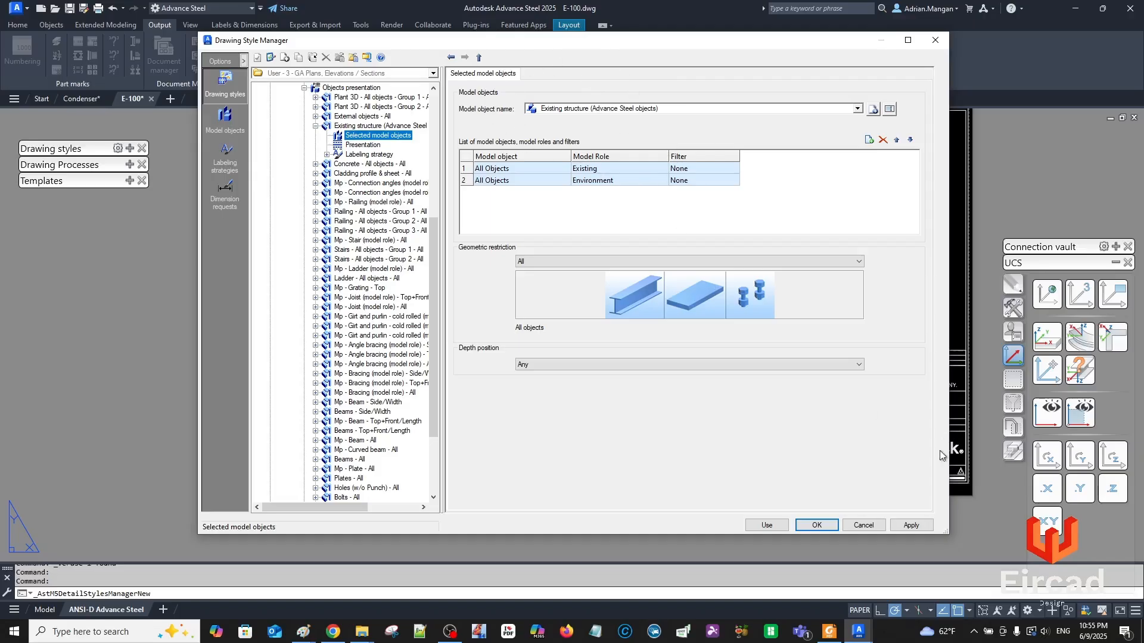
Apply the plan view drawing style changes and close the Drawing Style Manager.
left_click(912, 527)
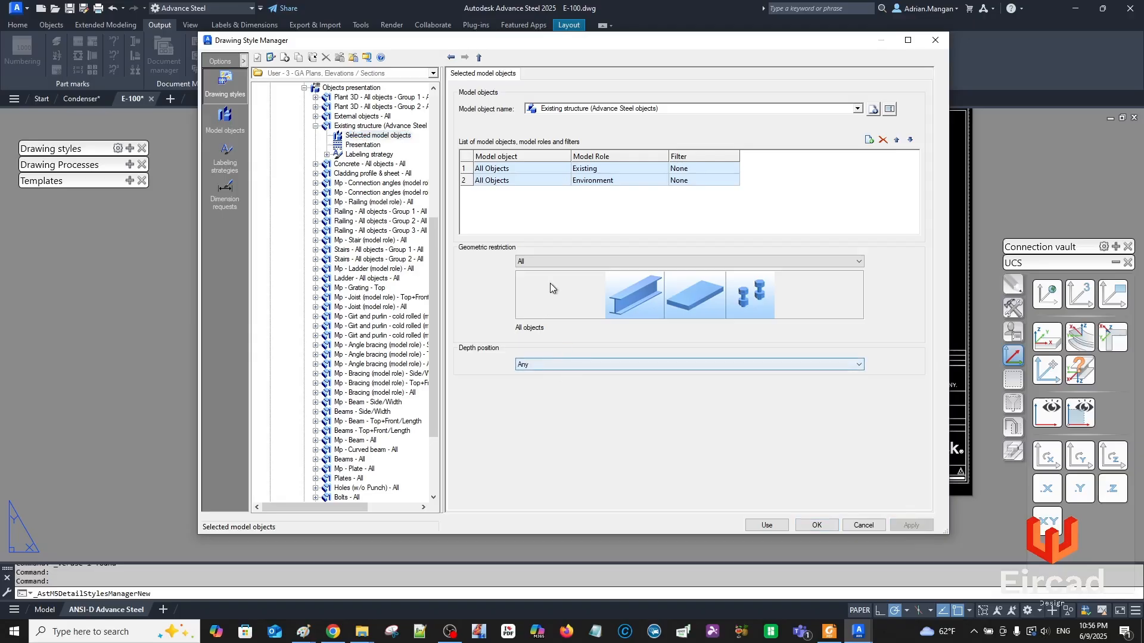
left_click(316, 125)
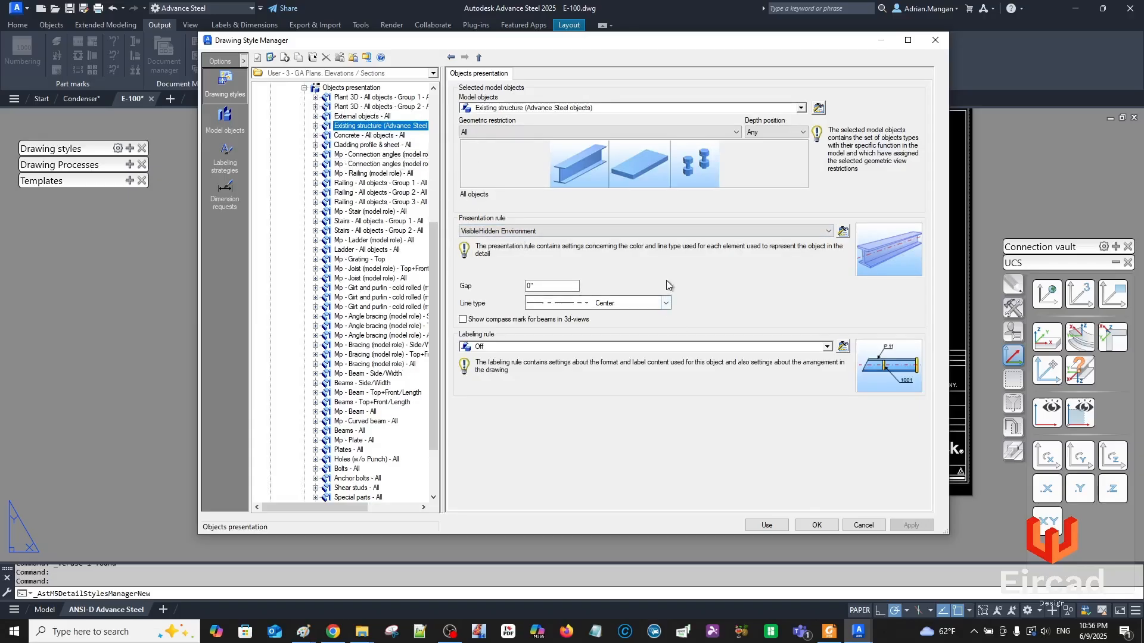
left_click(805, 527)
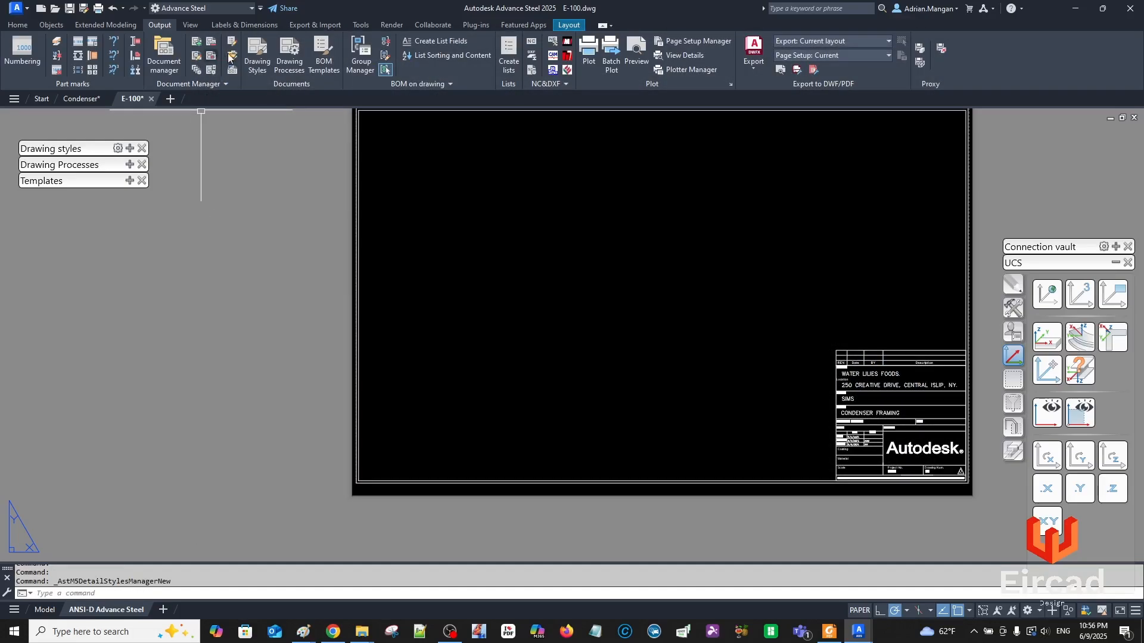
Switch to the Condenser model and check the style and scale overrides of the condenser framing plan camera.
scroll(753, 311, "down", 2)
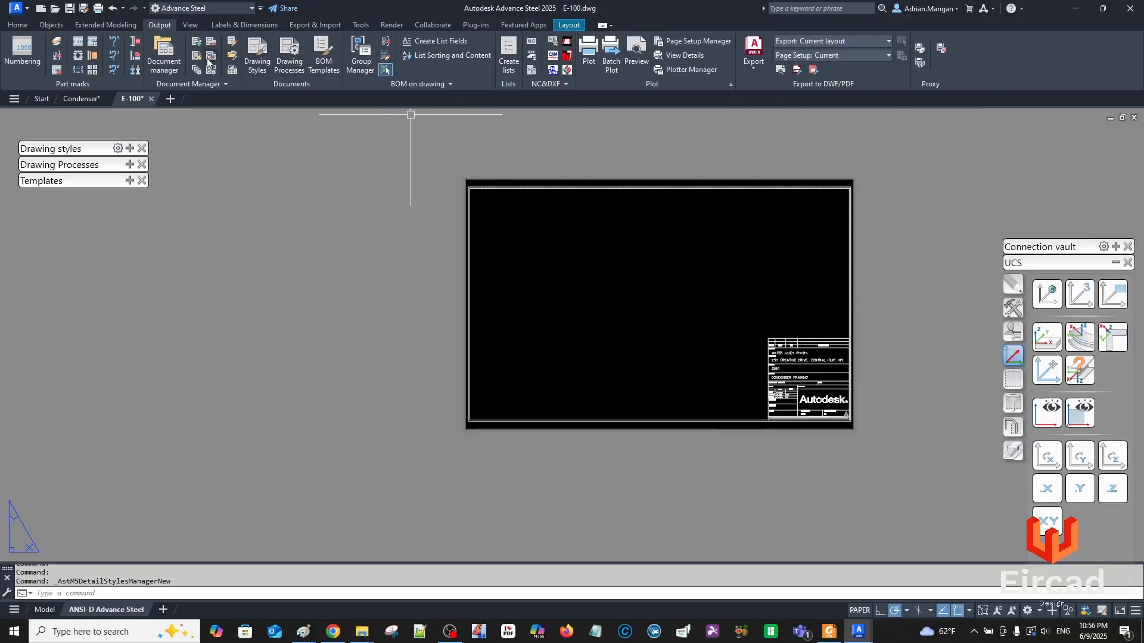
left_click(237, 25)
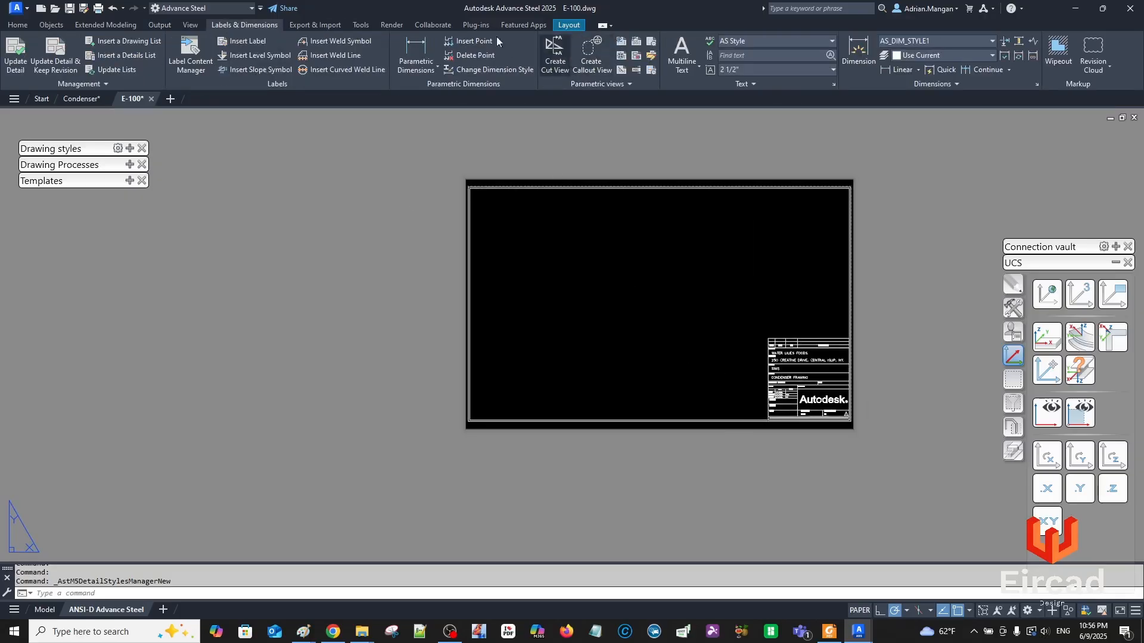
left_click(81, 98)
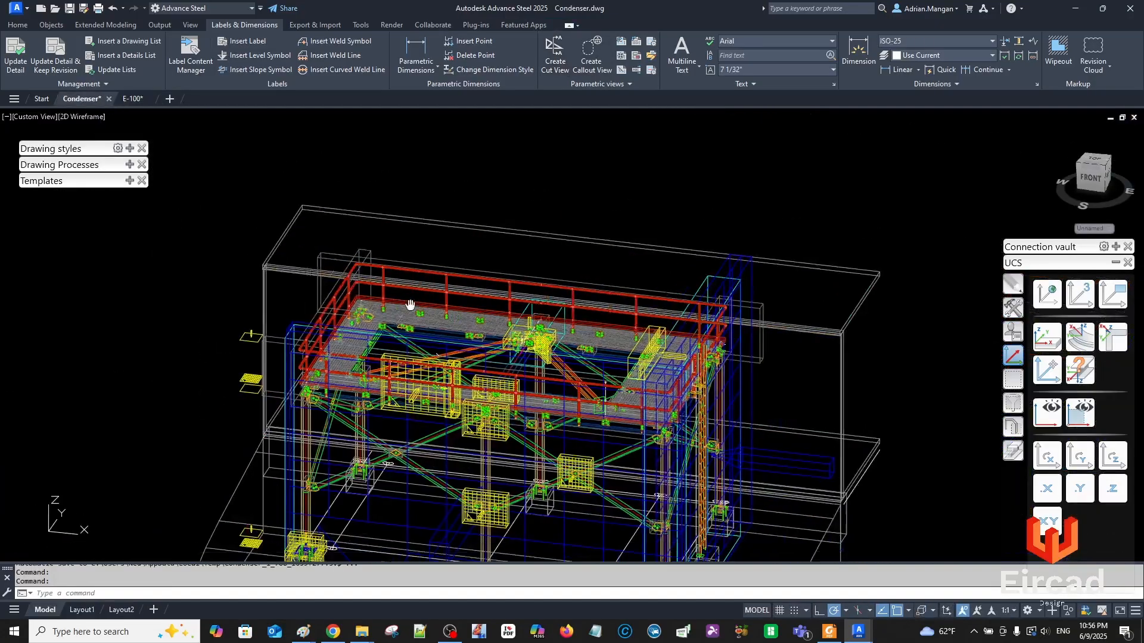
middle_click_drag(410, 305, 518, 248)
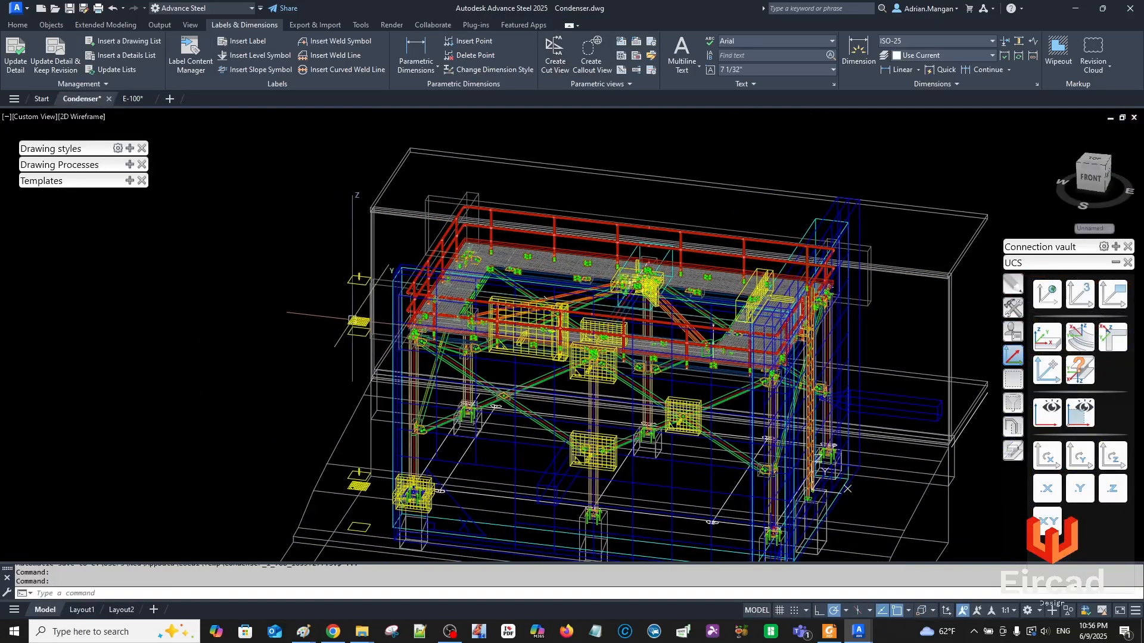
double_click(358, 323)
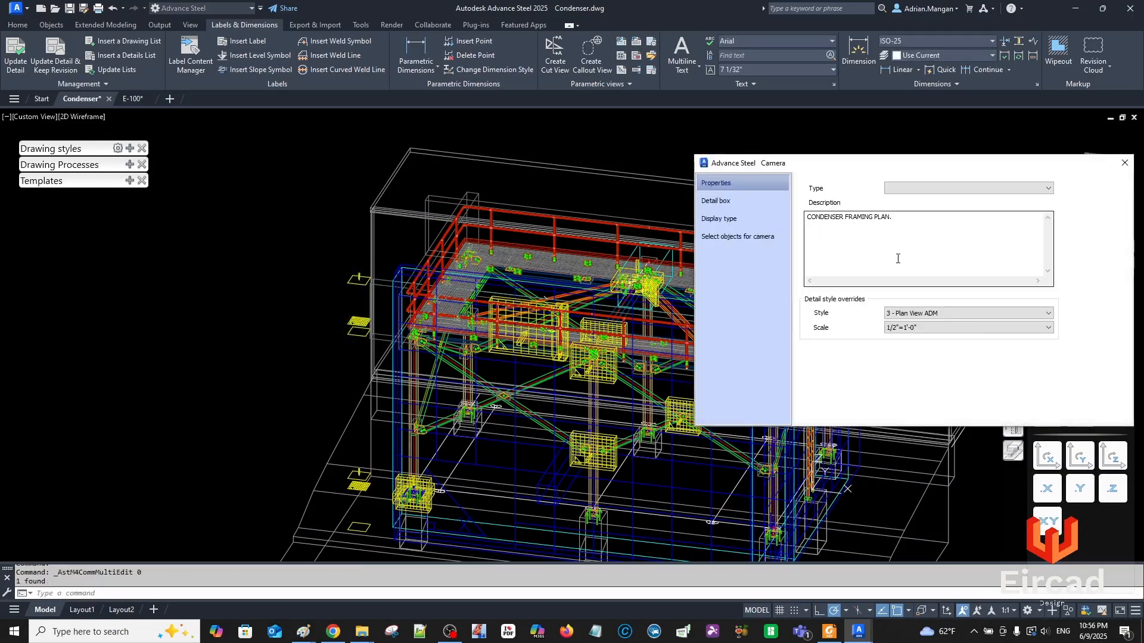
left_click(1125, 162)
Run the selected-cameras detailing process on the condenser framing plan camera as a new drawing with number 2.
left_click(359, 327)
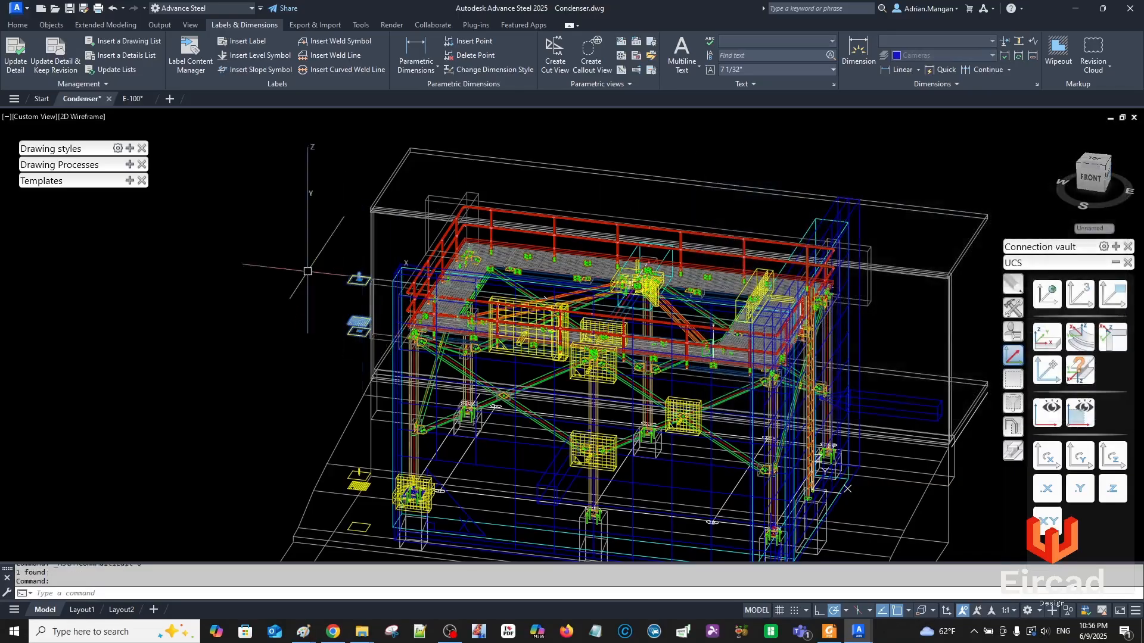
left_click(131, 165)
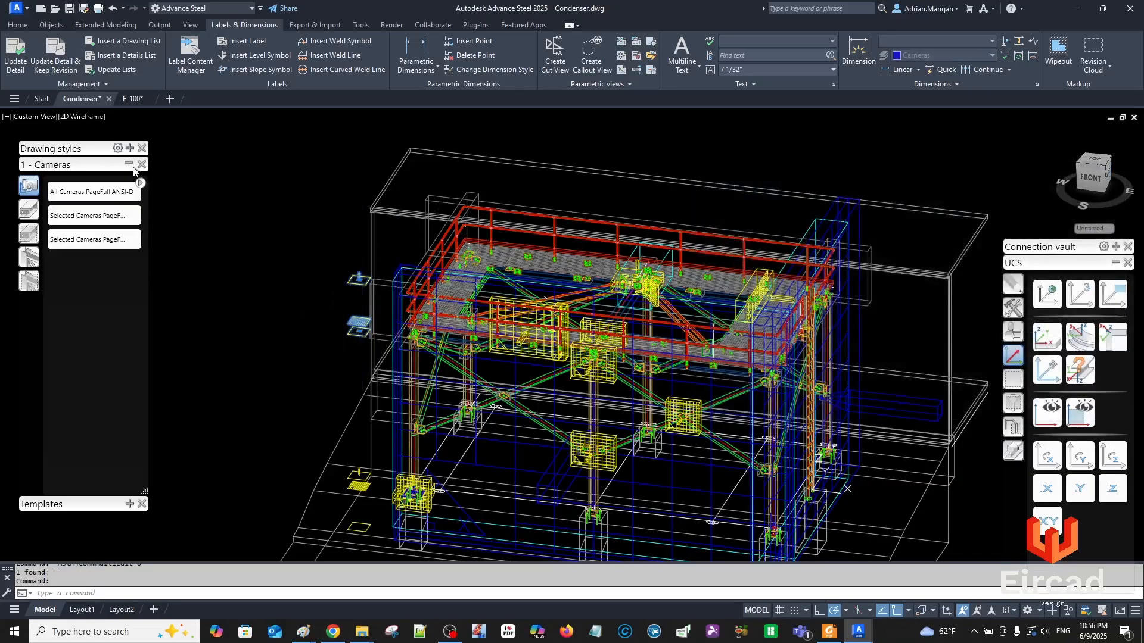
left_click(92, 237)
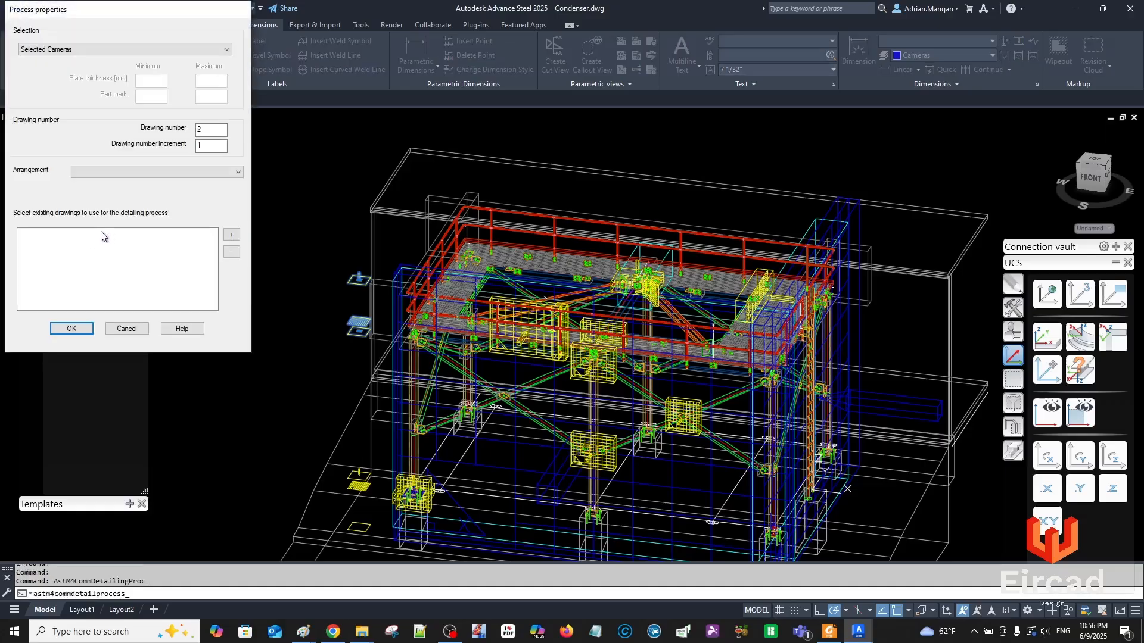
left_click(72, 328)
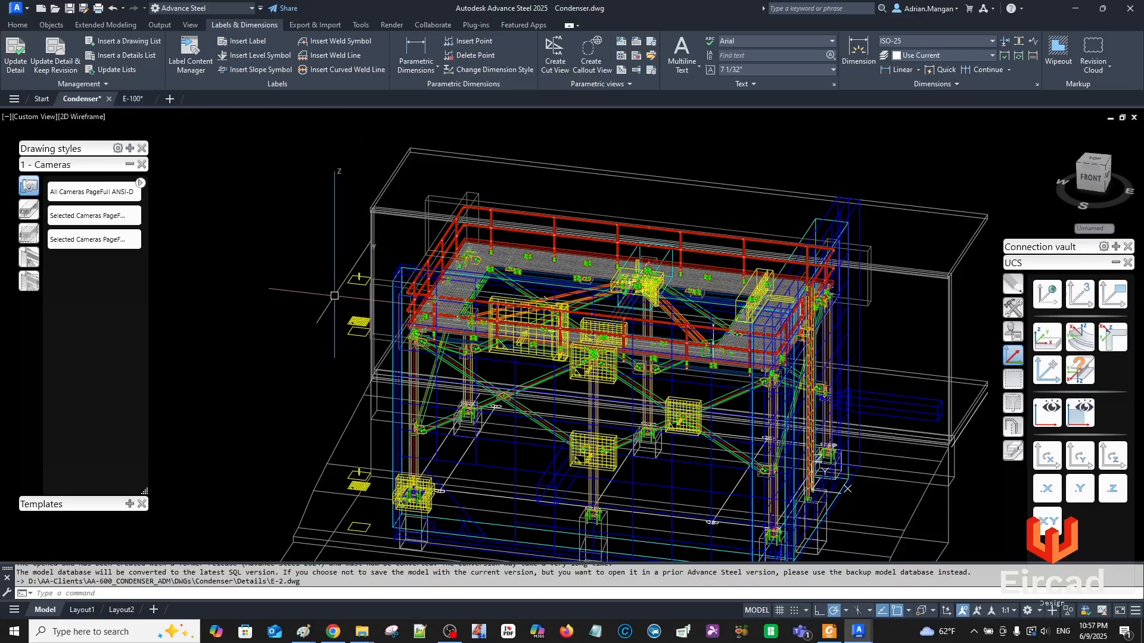
Run the selected-cameras process on the framing plan camera again, using the existing E-100.dwg as the destination drawing.
left_click(352, 281)
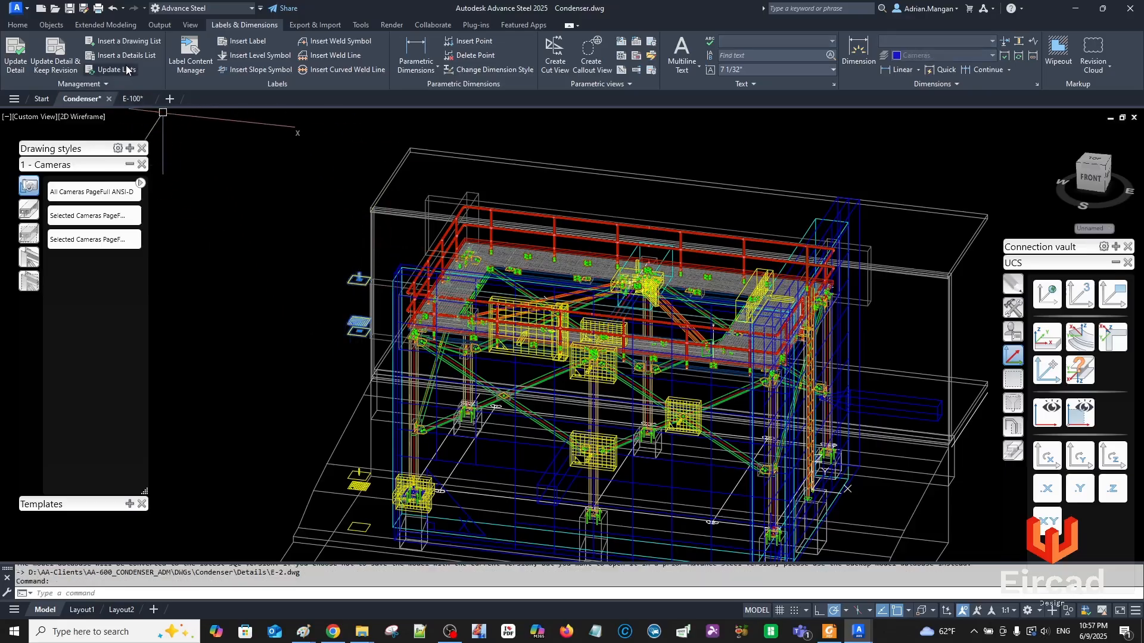
left_click(169, 22)
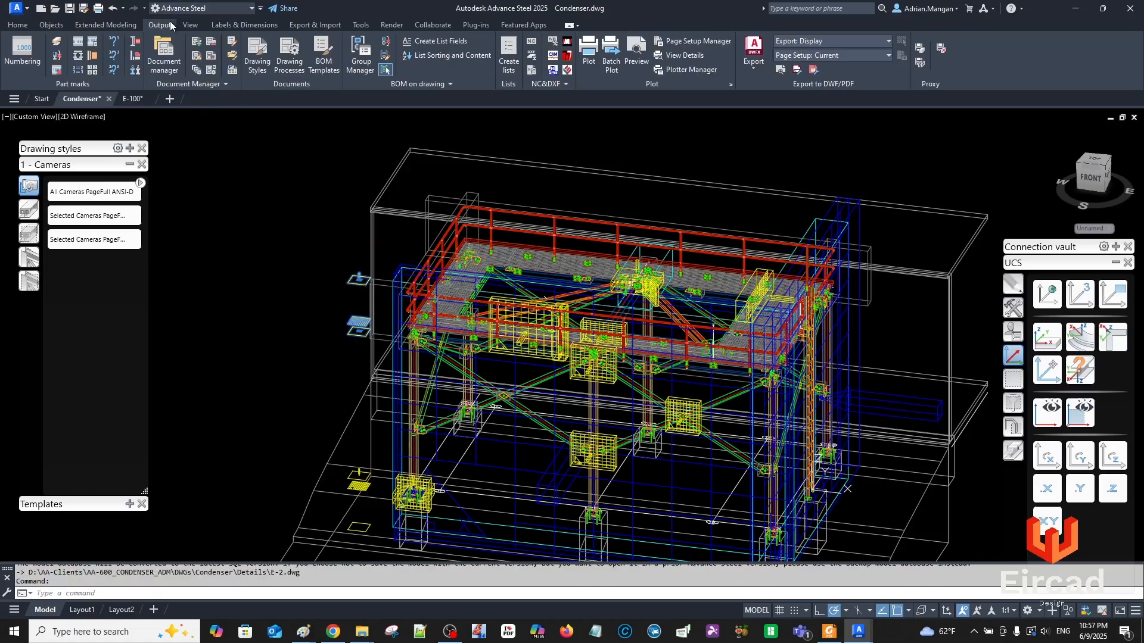
left_click(92, 237)
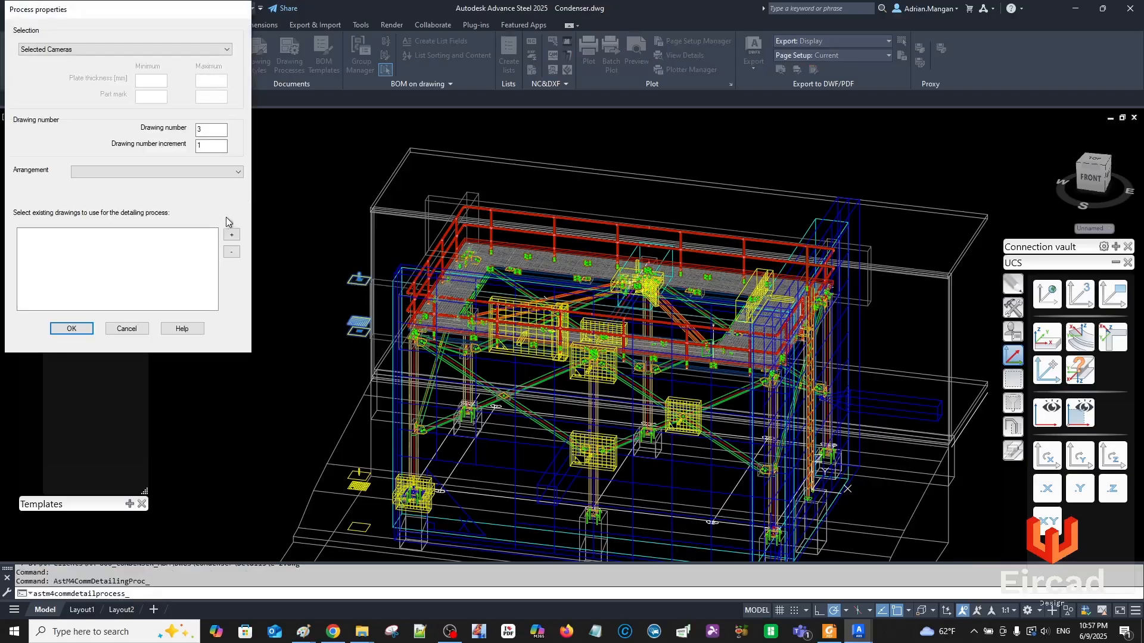
left_click(232, 235)
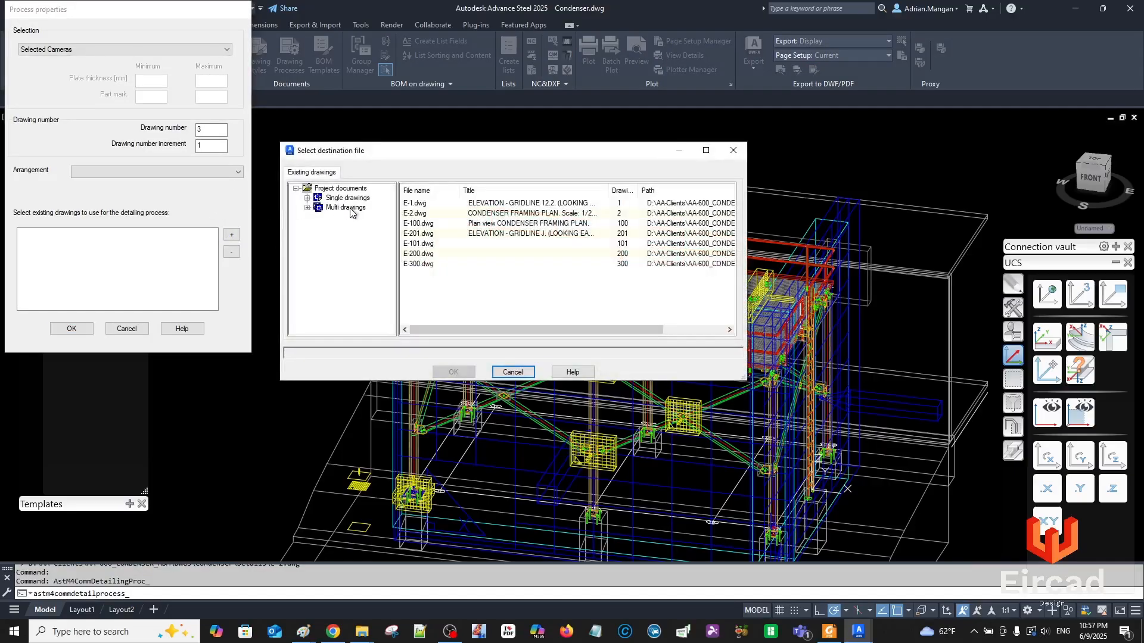
left_click(430, 233)
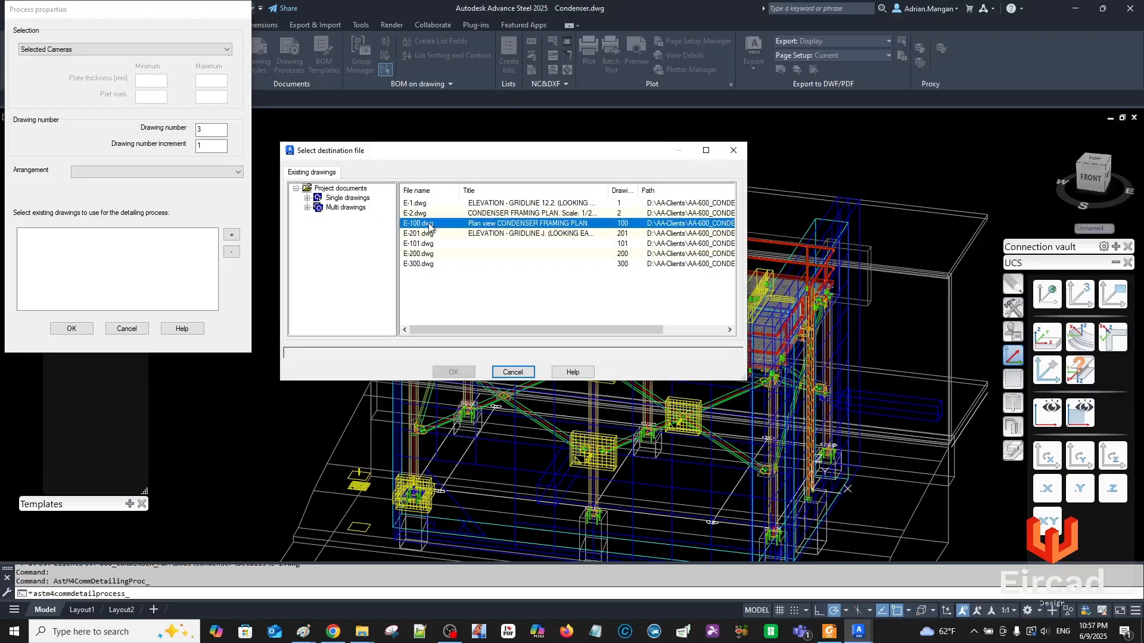
left_click(453, 372)
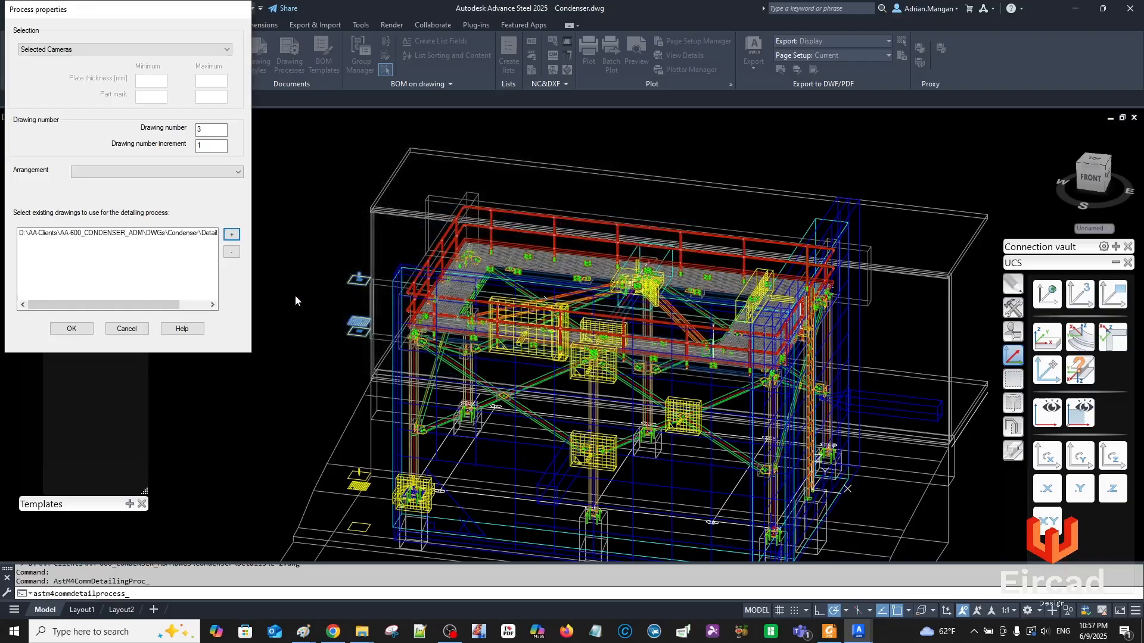
left_click(71, 330)
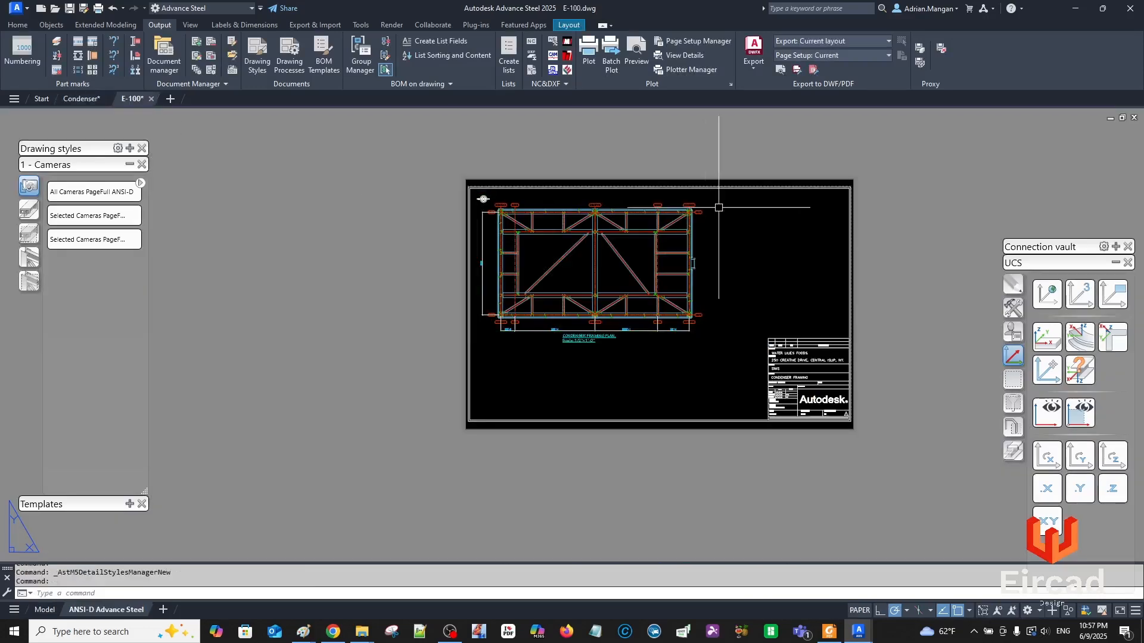
Set the grid extension to 1" for all the grid lines of the condenser framing plan on E-100.
scroll(670, 200, "up", 6)
scroll(670, 200, "down", 2)
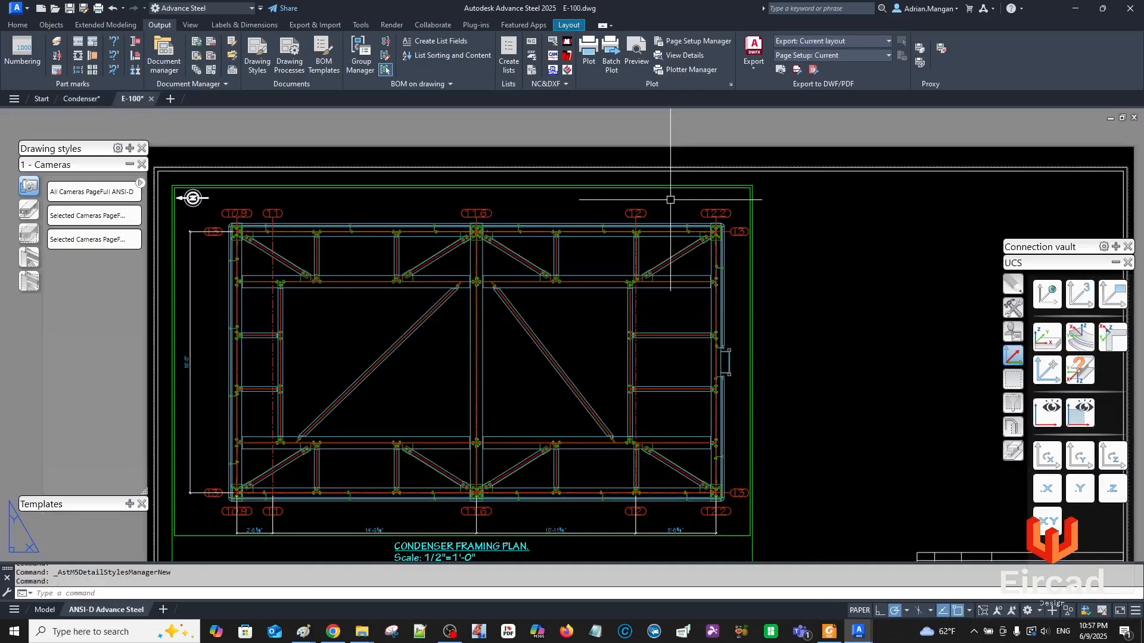
middle_click_drag(513, 212, 662, 206)
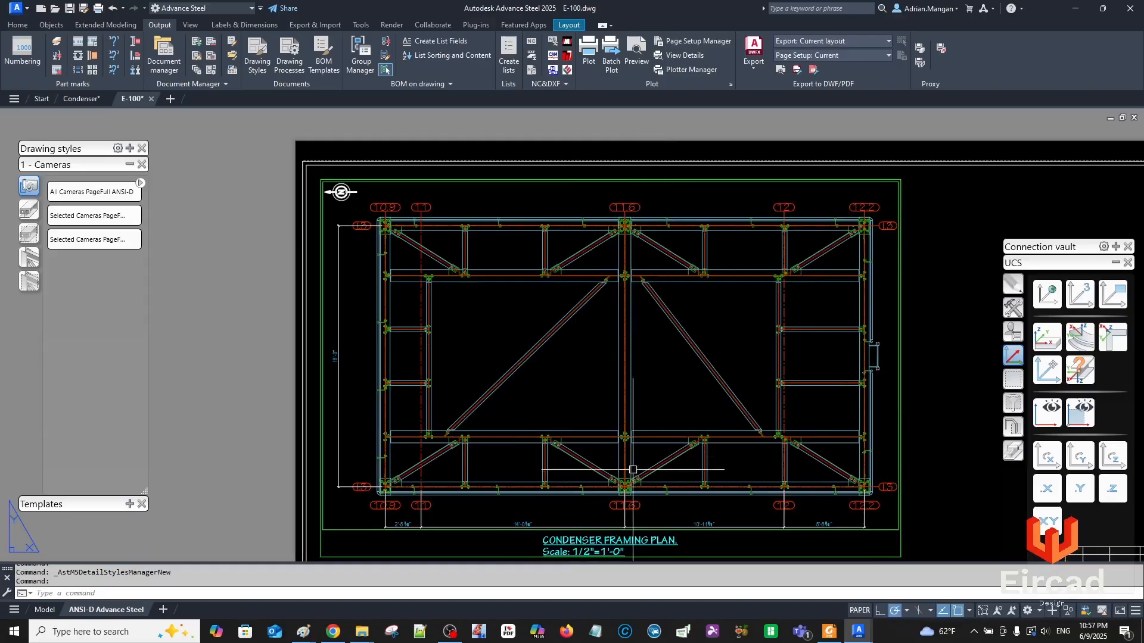
scroll(851, 518, "up", 4)
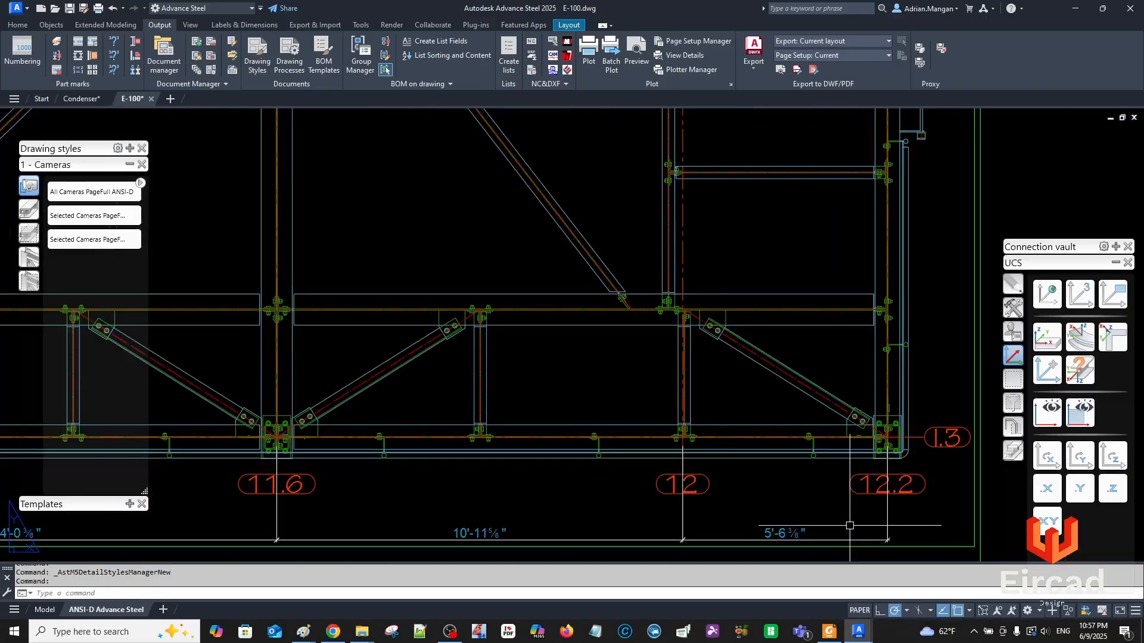
left_click(921, 490)
right_click(922, 490)
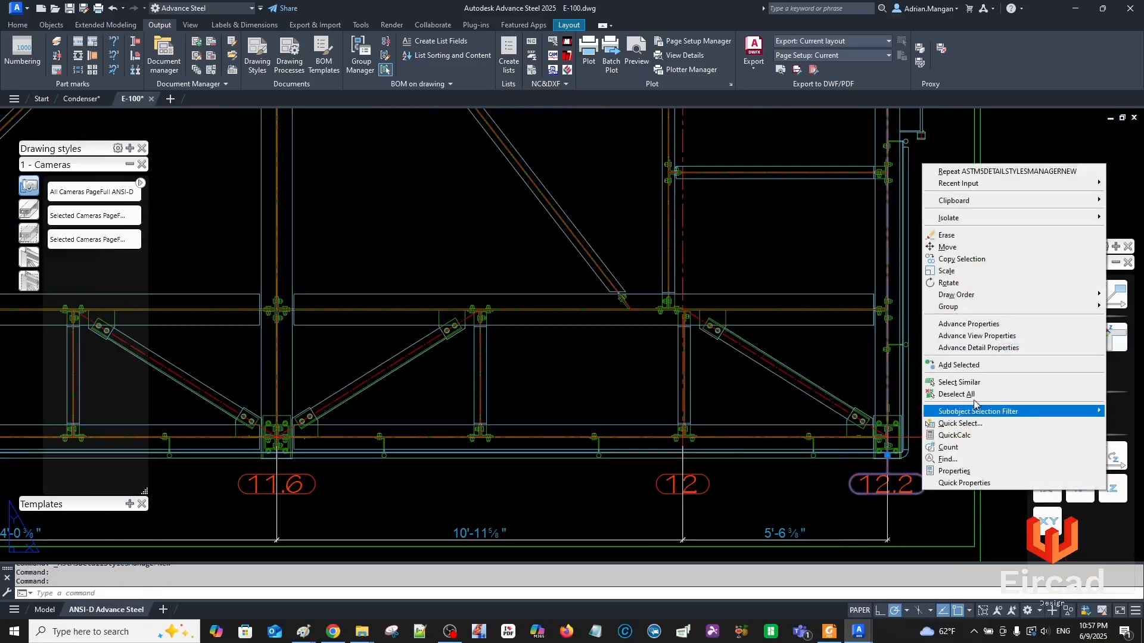
left_click(984, 383)
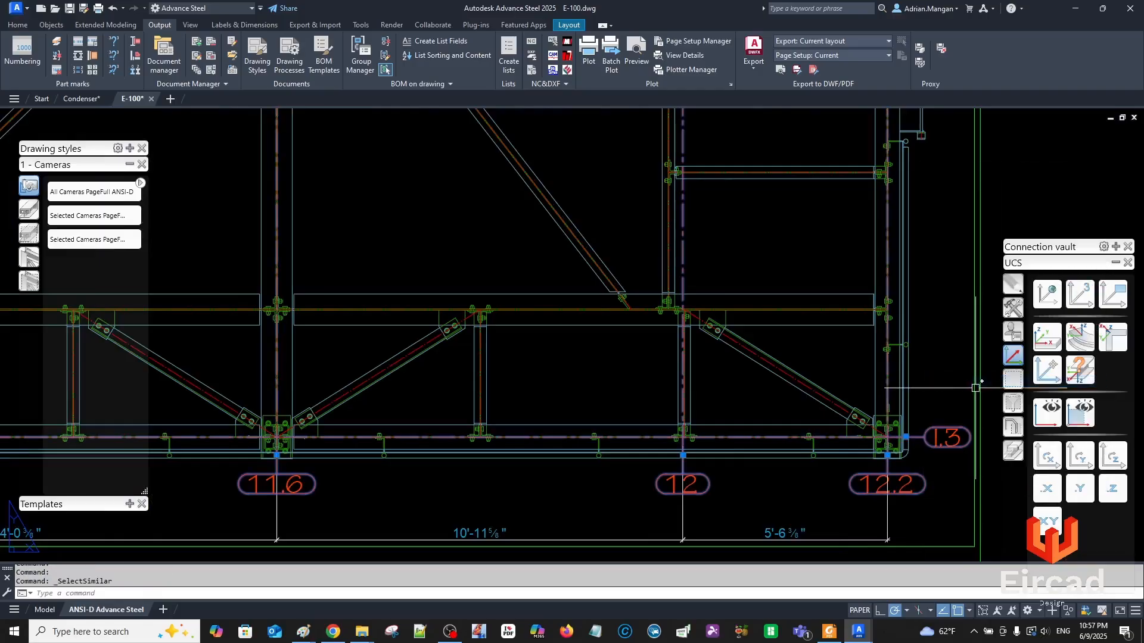
right_click(743, 502)
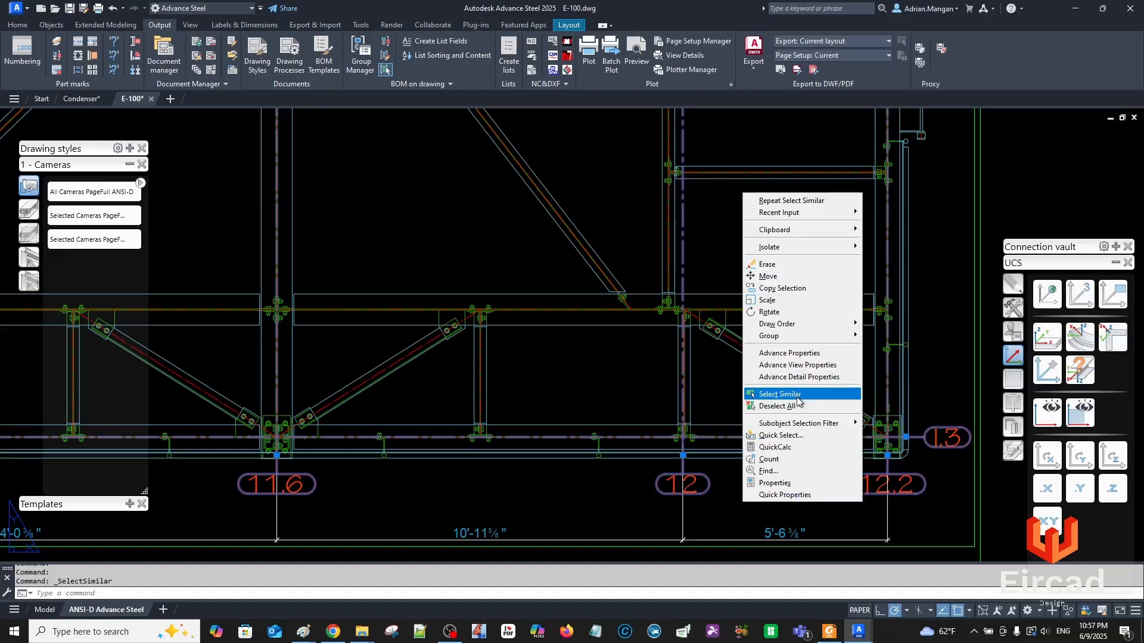
left_click(797, 353)
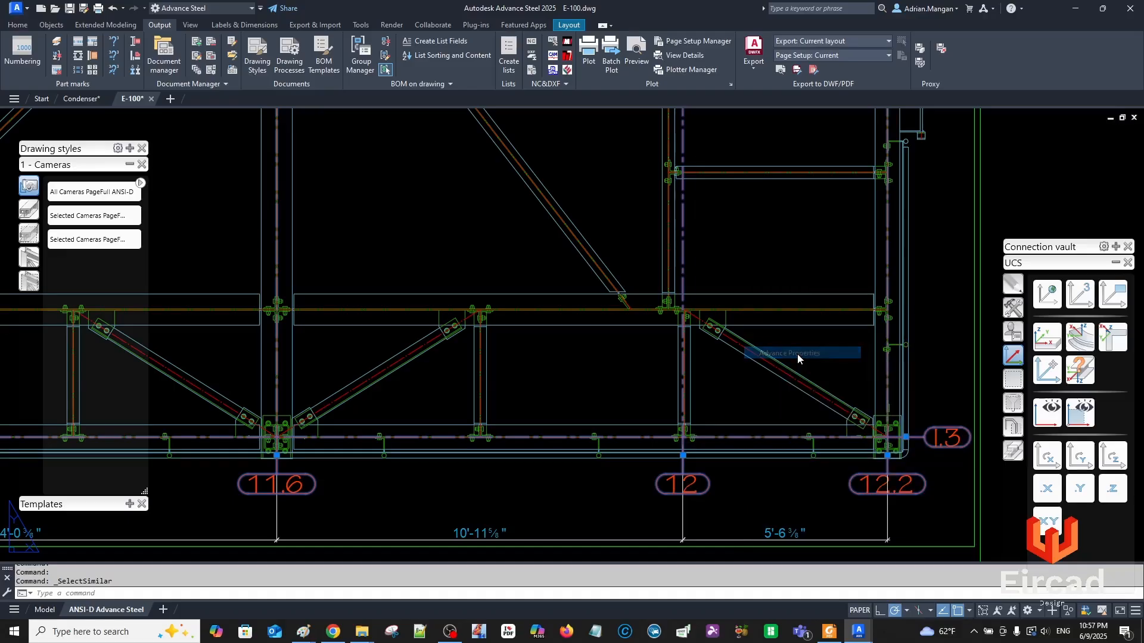
left_click_drag(1007, 248, 931, 252)
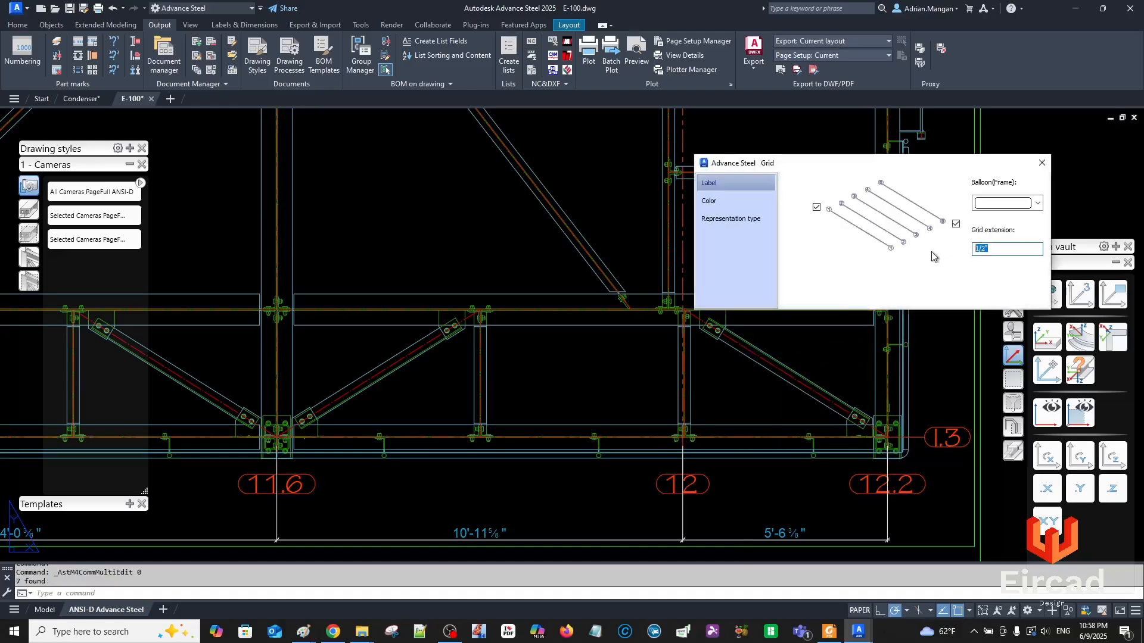
type("1")
key("Return")
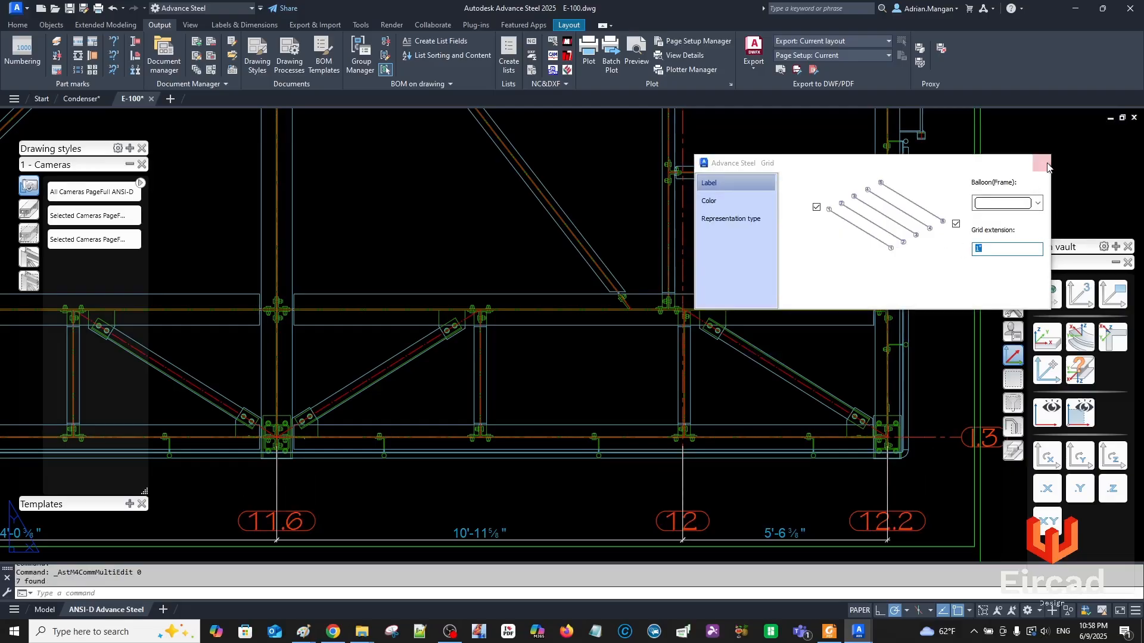
left_click(1041, 162)
Move the horizontal grid dimension line below the framing plan up between the framing and the grid balloons.
left_click(683, 540)
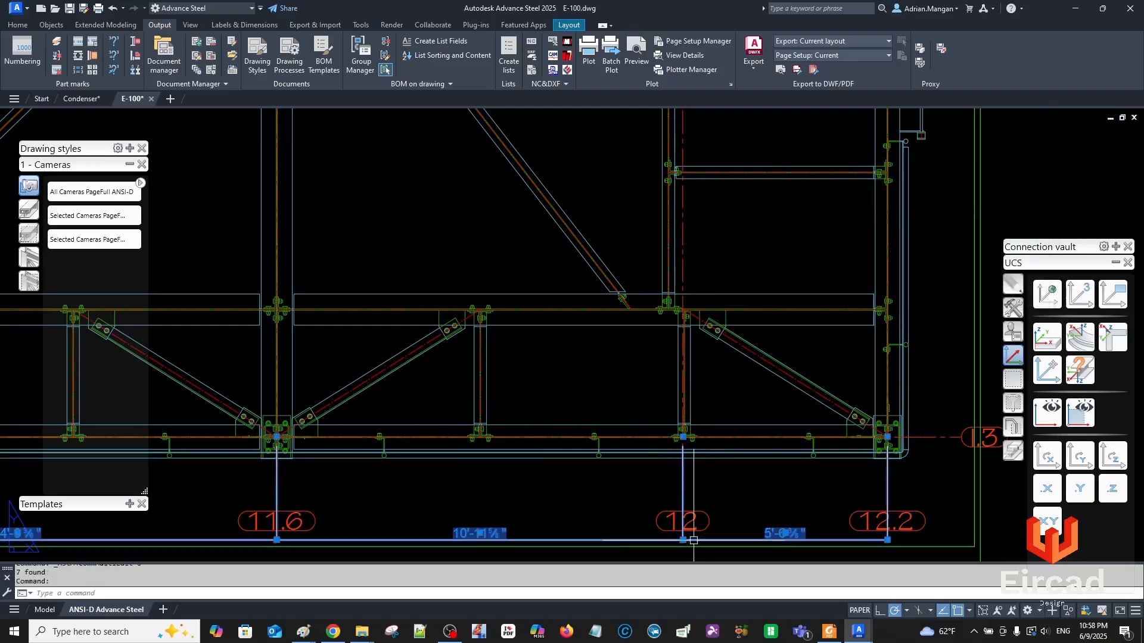
left_click(682, 539)
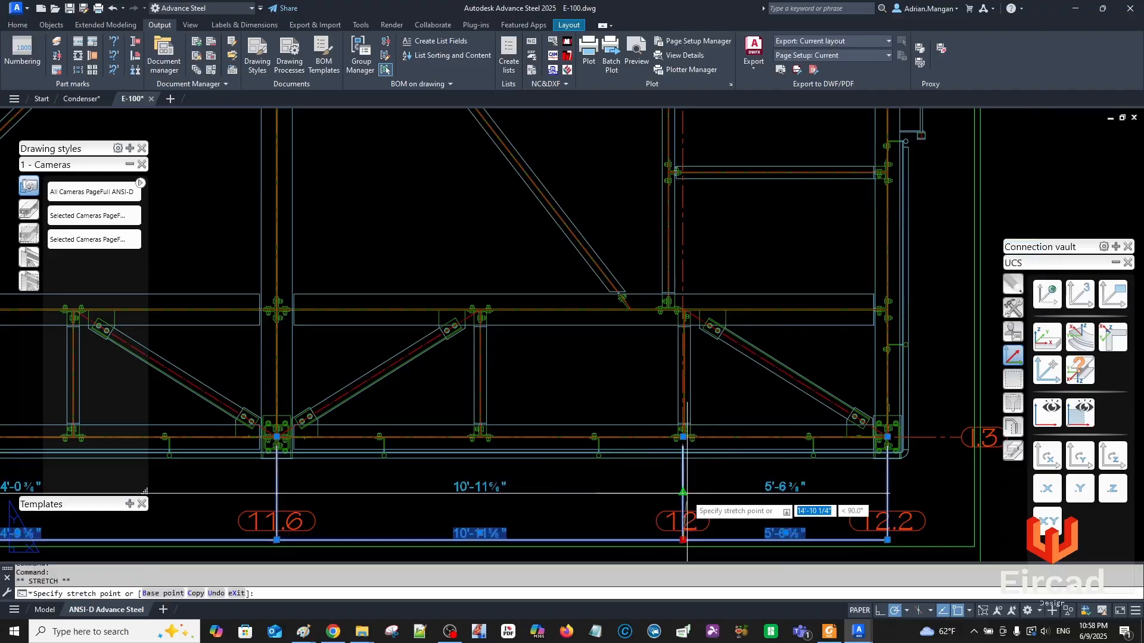
left_click(683, 499)
key("Escape")
scroll(778, 480, "down", 4)
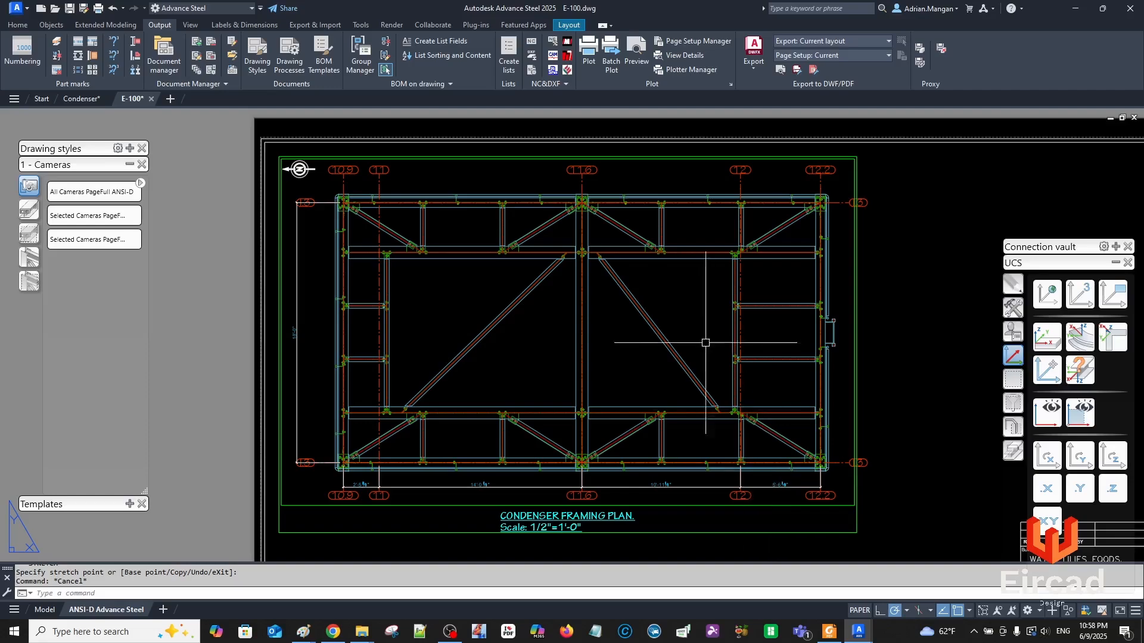
Examine the condenser framing plan's grid labels, column connections, bracing ends and beam joints along the upper framing.
scroll(753, 273, "up", 2)
scroll(751, 225, "up", 3)
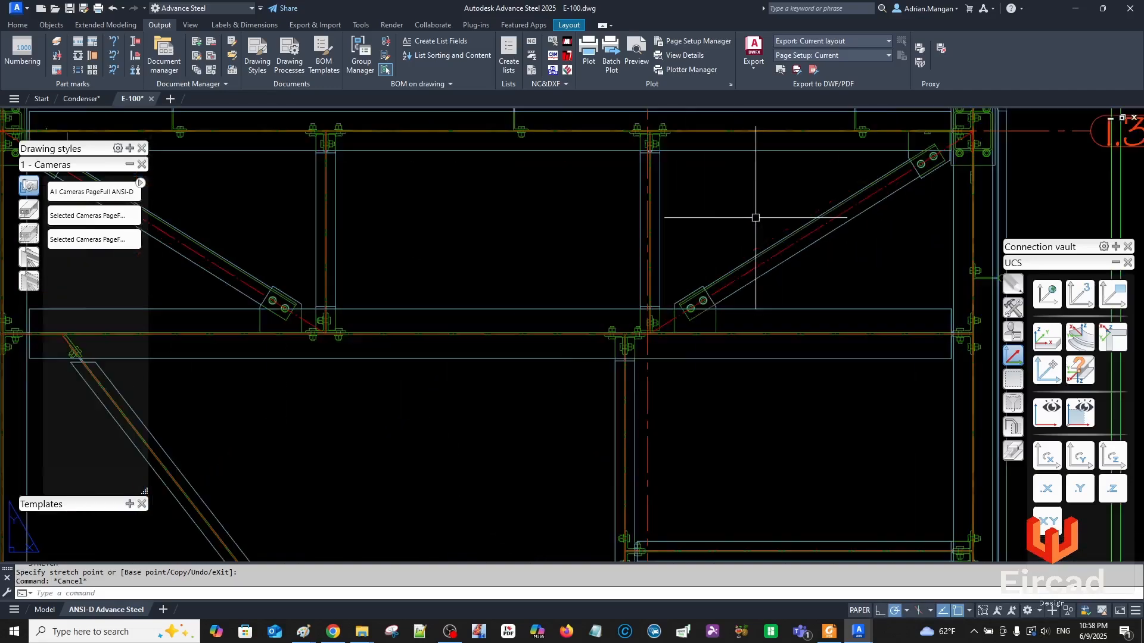
scroll(728, 293, "down", 3)
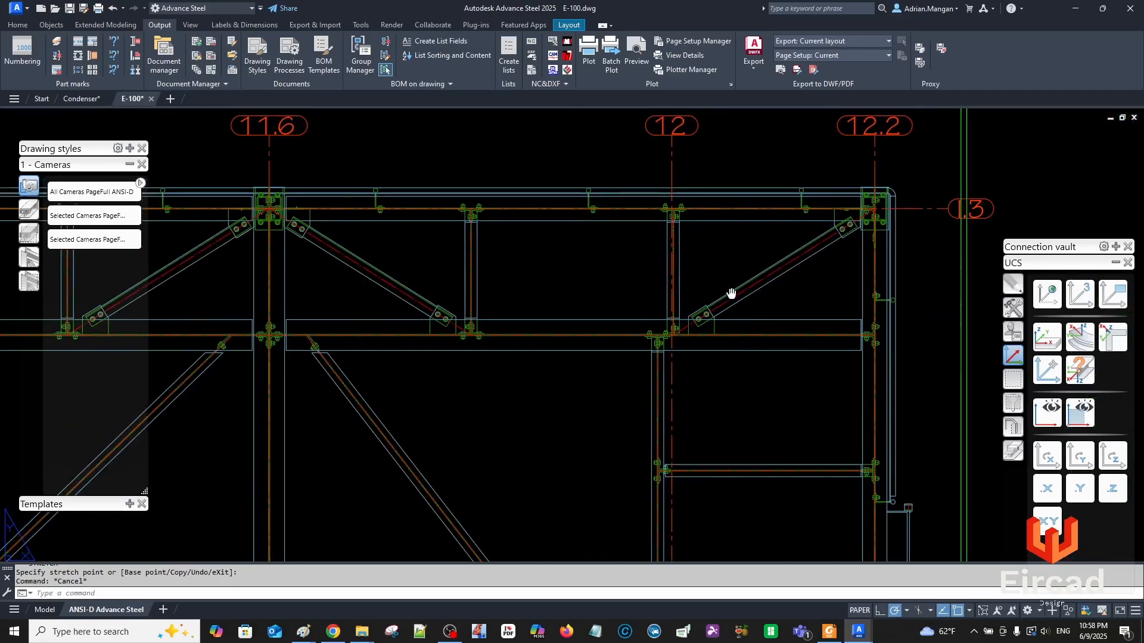
middle_click_drag(614, 275, 830, 320)
scroll(553, 259, "up", 3)
scroll(552, 259, "down", 3)
scroll(529, 251, "up", 2)
scroll(519, 247, "up", 3)
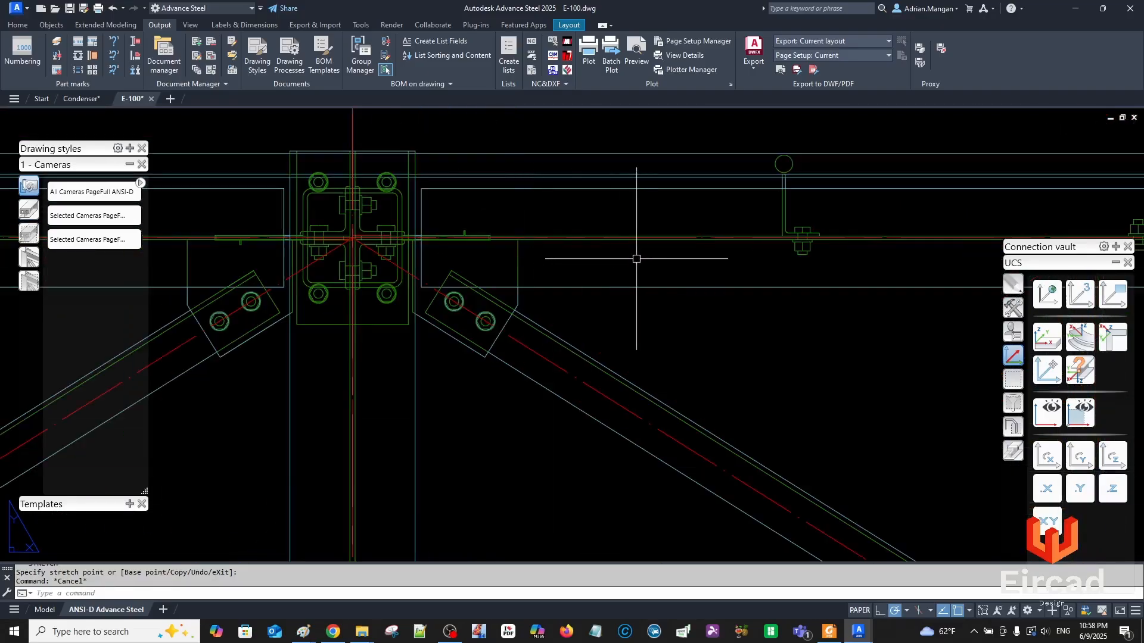
scroll(634, 270, "down", 5)
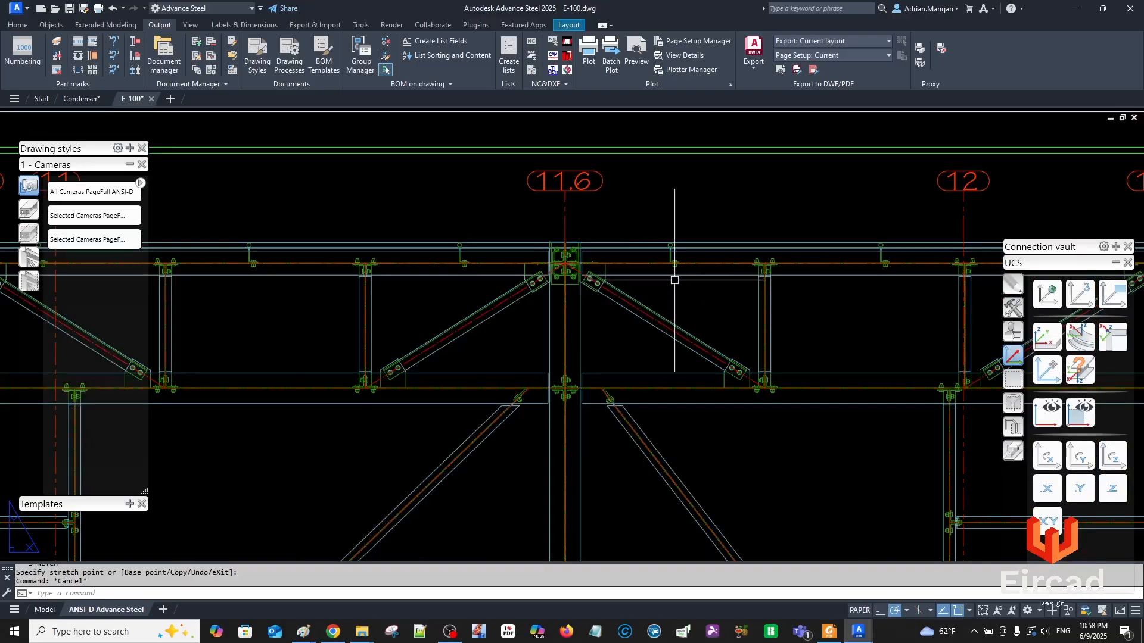
scroll(674, 281, "down", 3)
middle_click_drag(674, 281, 771, 255)
scroll(599, 265, "up", 4)
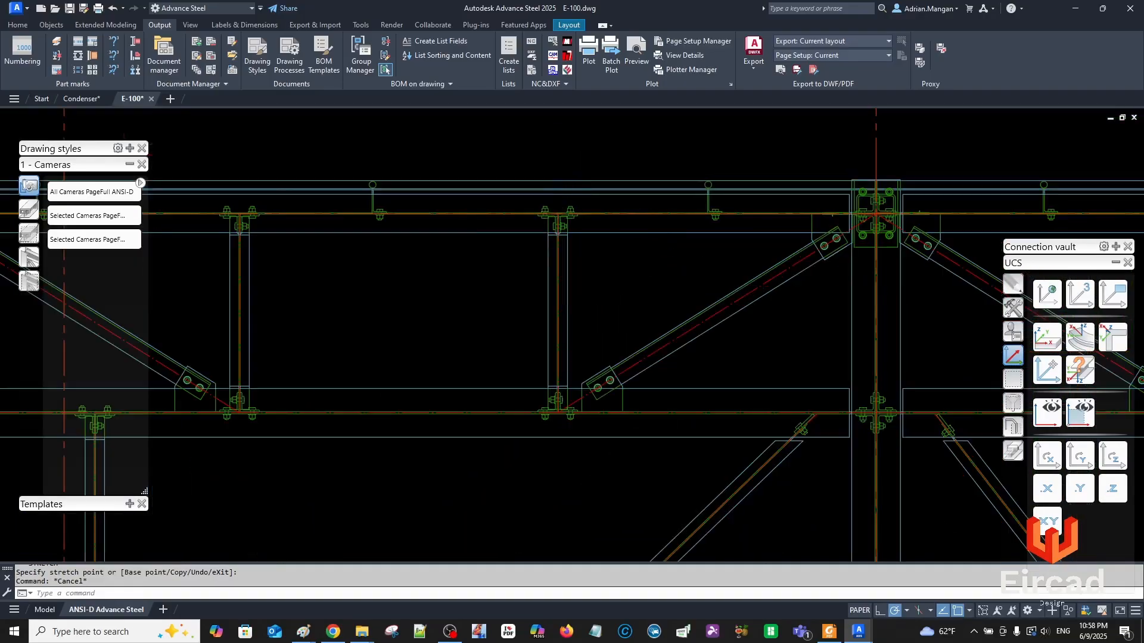
scroll(559, 213, "down", 4)
middle_click_drag(560, 212, 553, 164)
scroll(671, 238, "up", 5)
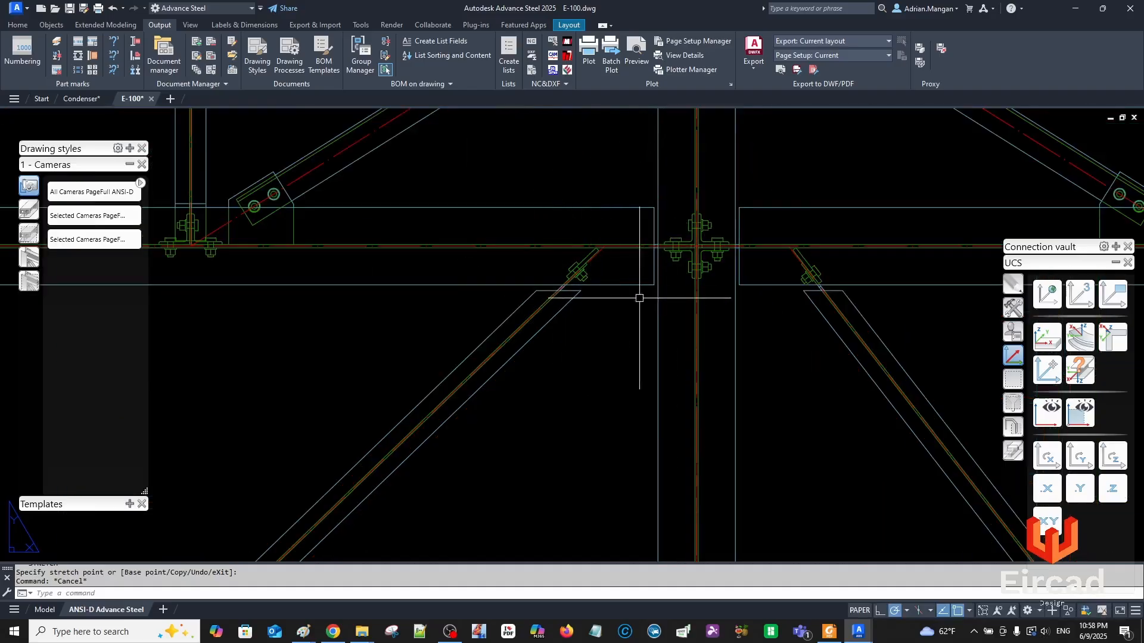
scroll(812, 275, "down", 4)
middle_click_drag(812, 276, 746, 210)
scroll(633, 199, "down", 5)
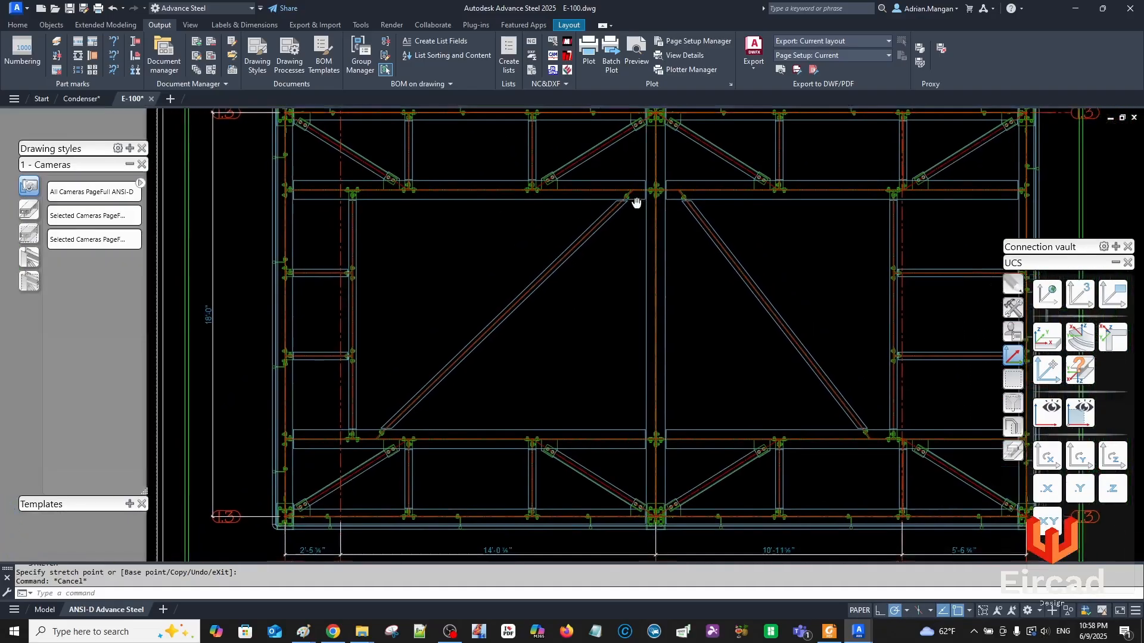
scroll(621, 279, "down", 6)
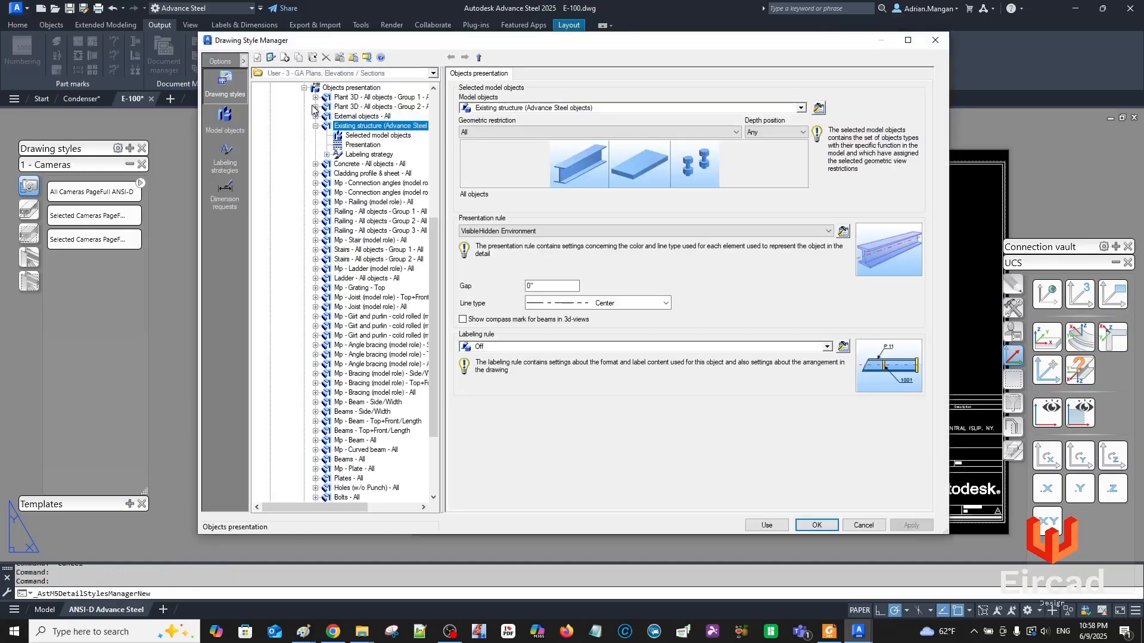
Duplicate the Beams Side/Width rule in the 3 - Plan View ADM objects presentation and open the copy.
scroll(329, 137, "up", 3)
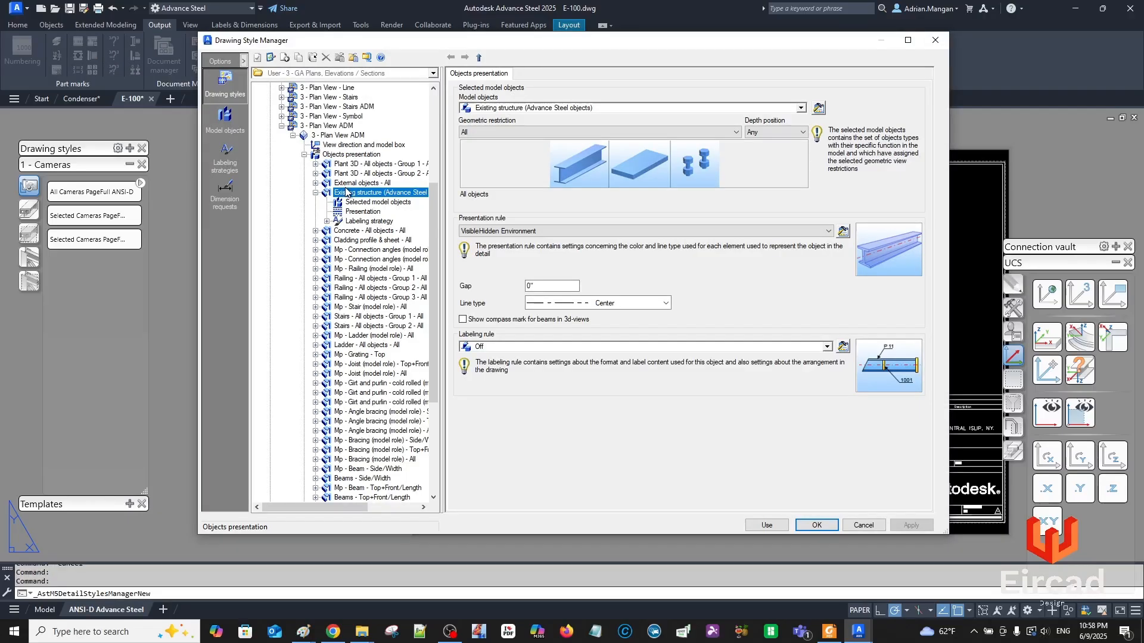
left_click(305, 155)
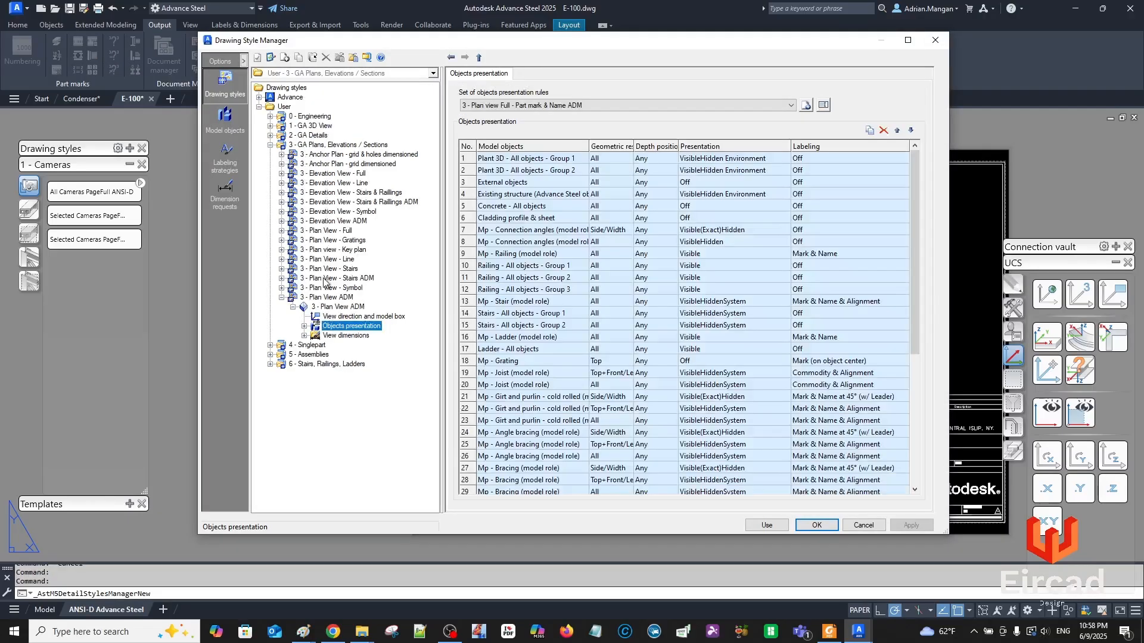
left_click(578, 359)
scroll(576, 361, "down", 4)
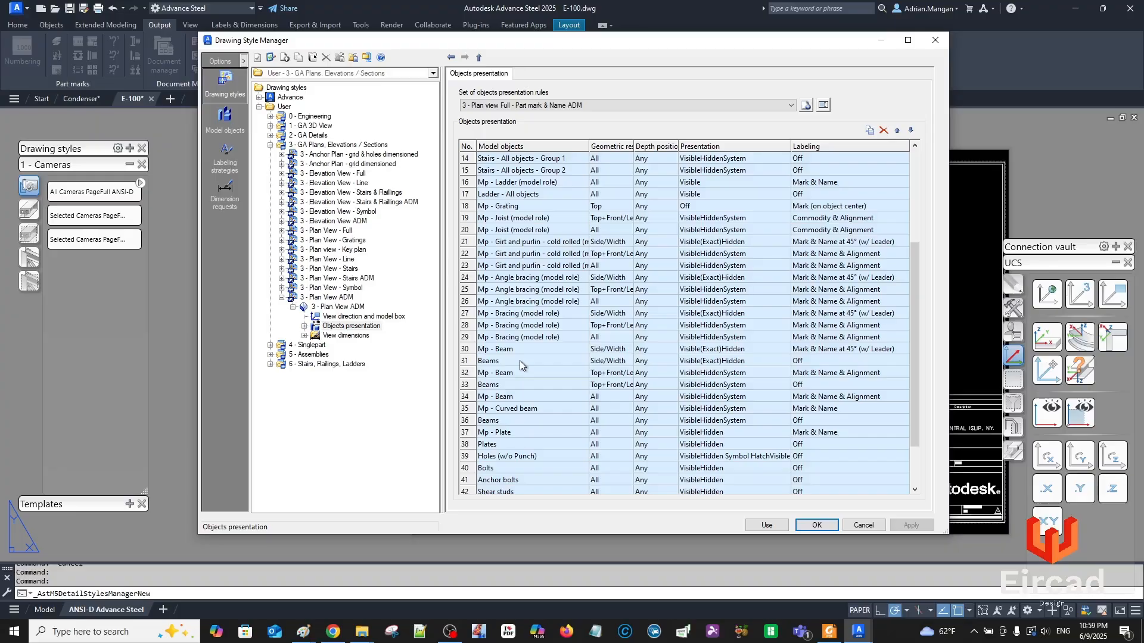
scroll(520, 360, "down", 2)
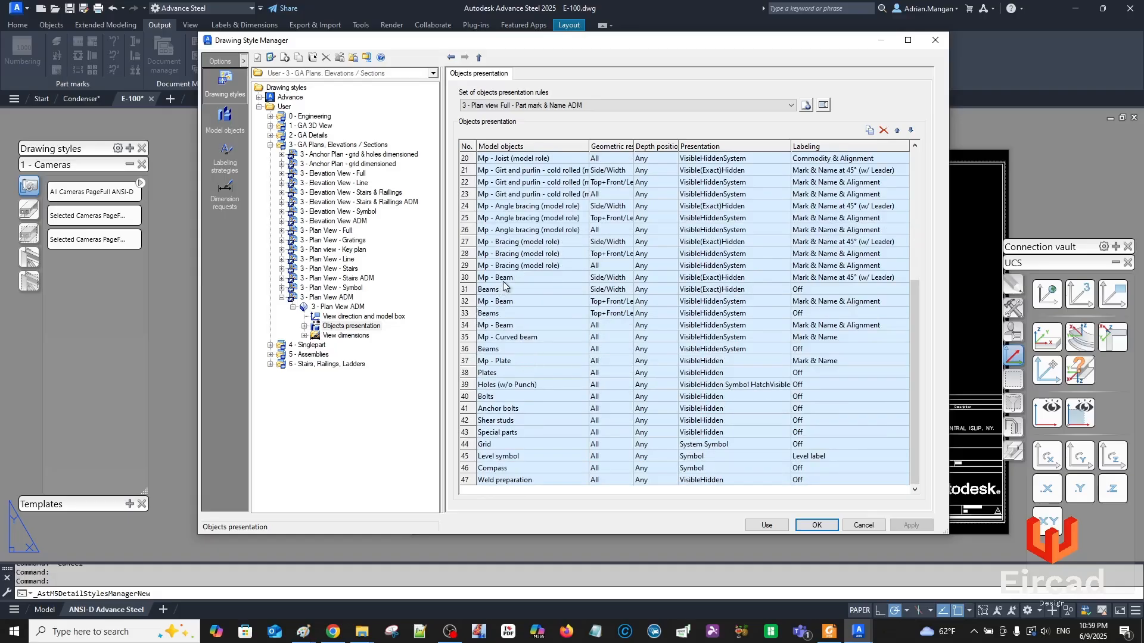
left_click(472, 291)
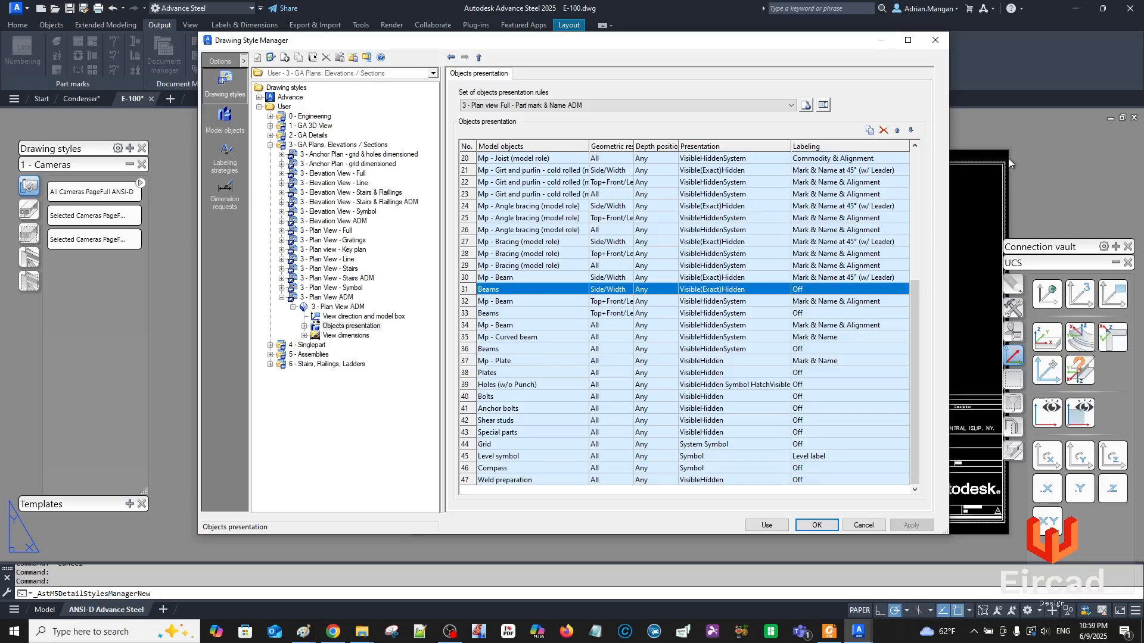
left_click(884, 130)
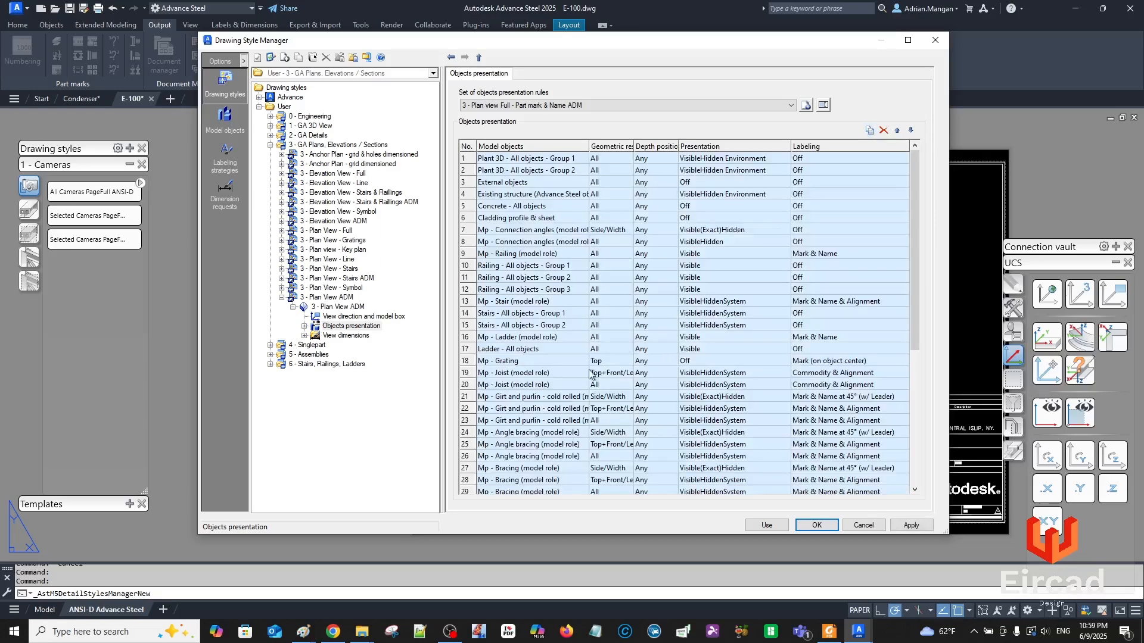
scroll(559, 442, "down", 7)
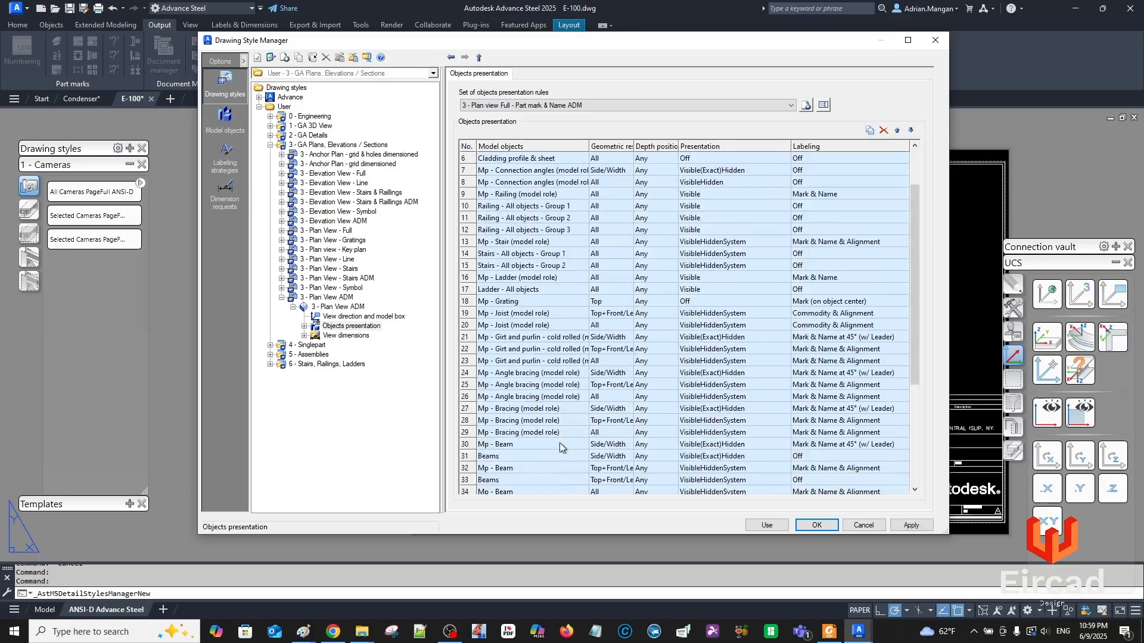
double_click(469, 480)
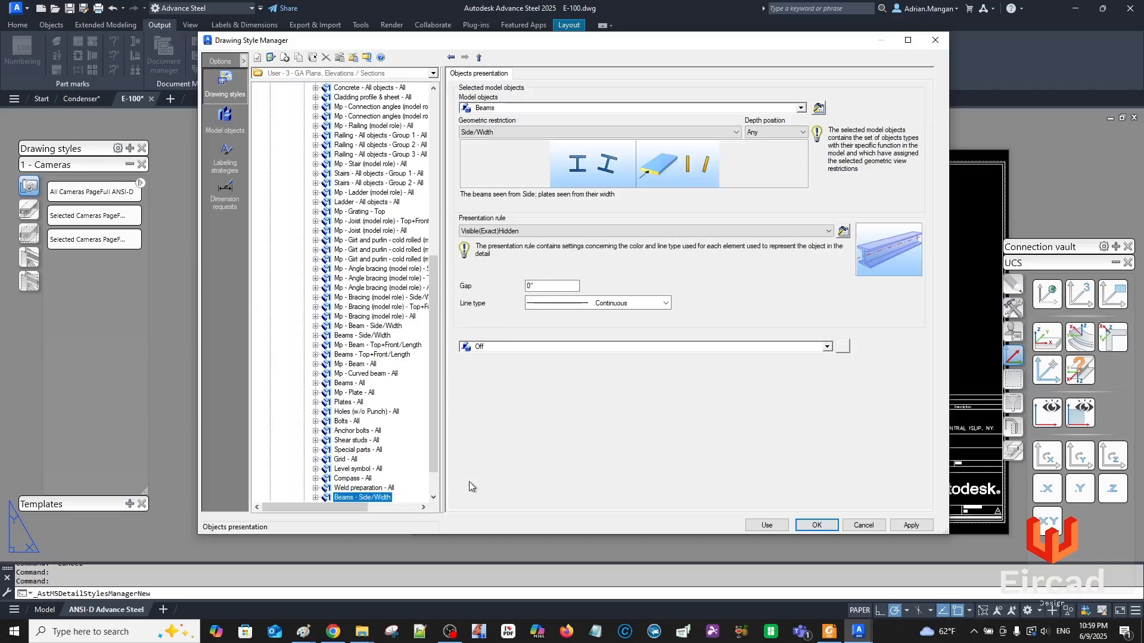
Set the duplicated rule's model objects to Column from the parts with model roles.
left_click(801, 108)
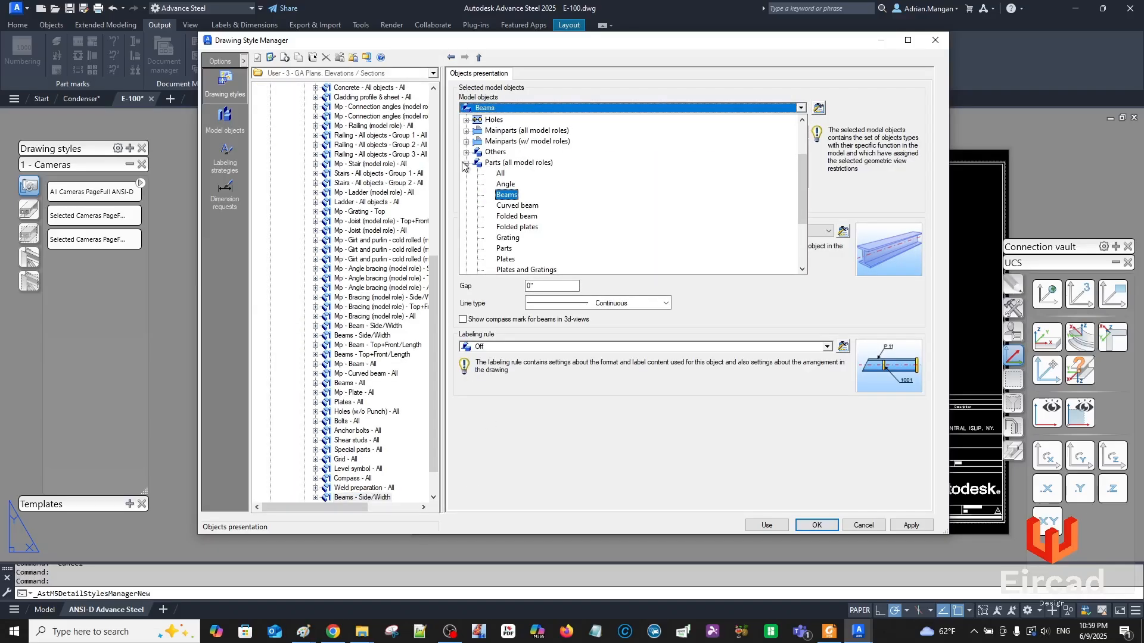
left_click(467, 163)
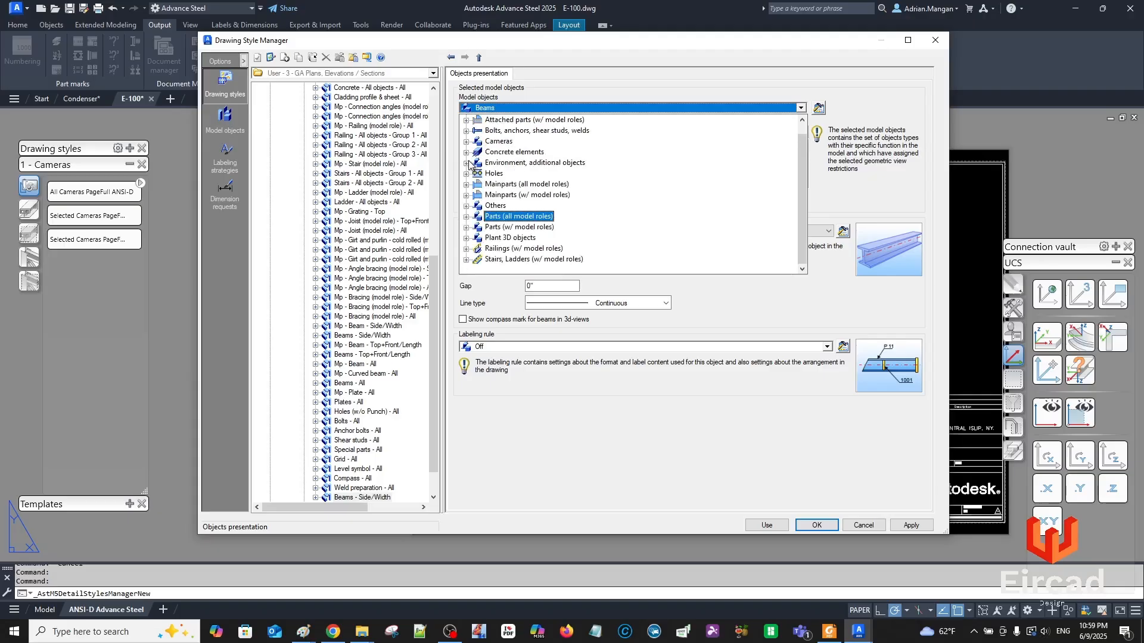
left_click(470, 195)
scroll(551, 229, "down", 2)
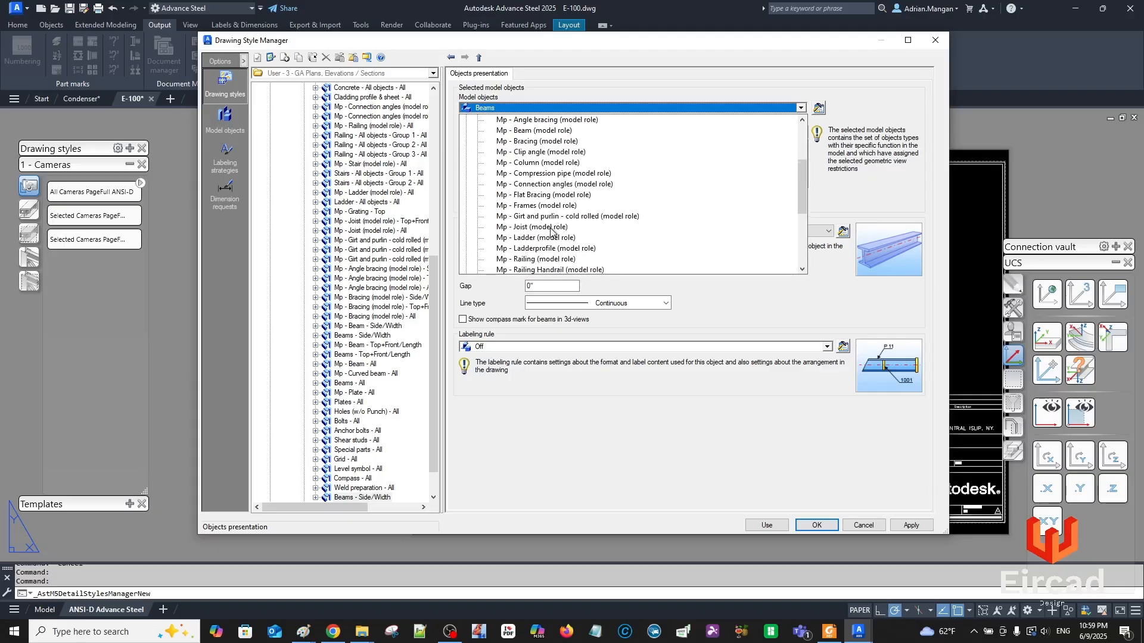
scroll(551, 229, "up", 5)
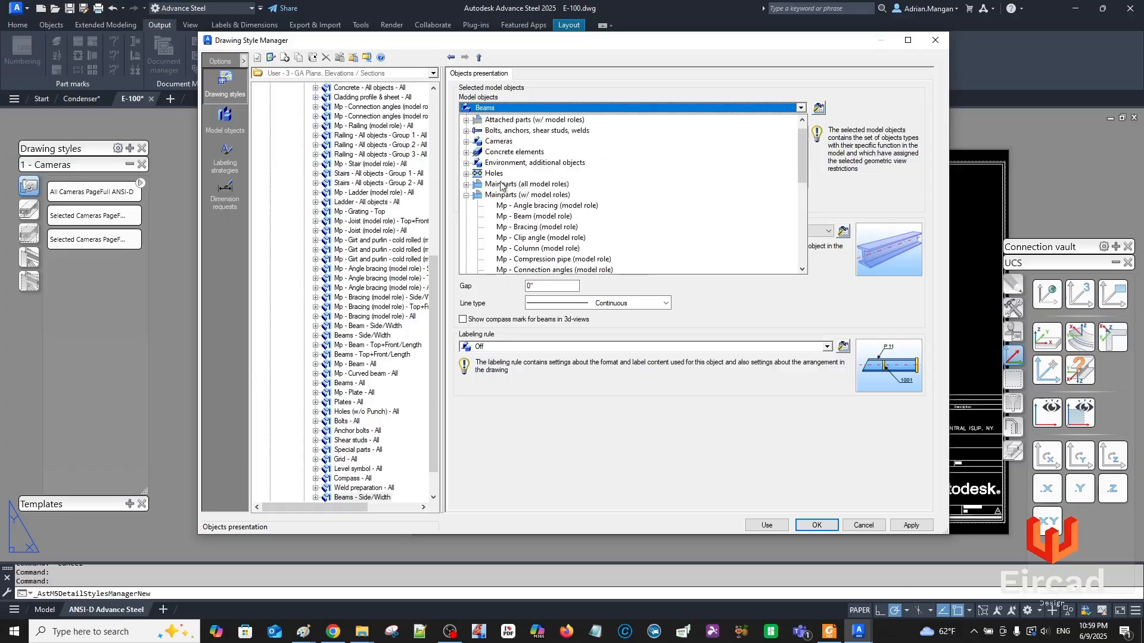
left_click(467, 195)
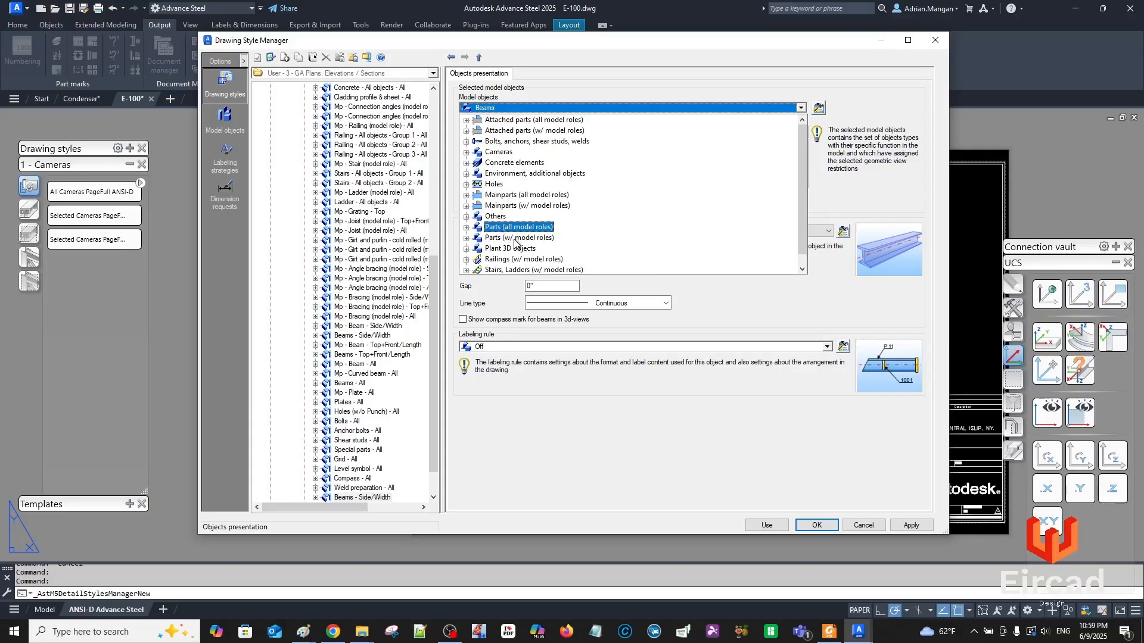
double_click(516, 238)
left_click(518, 202)
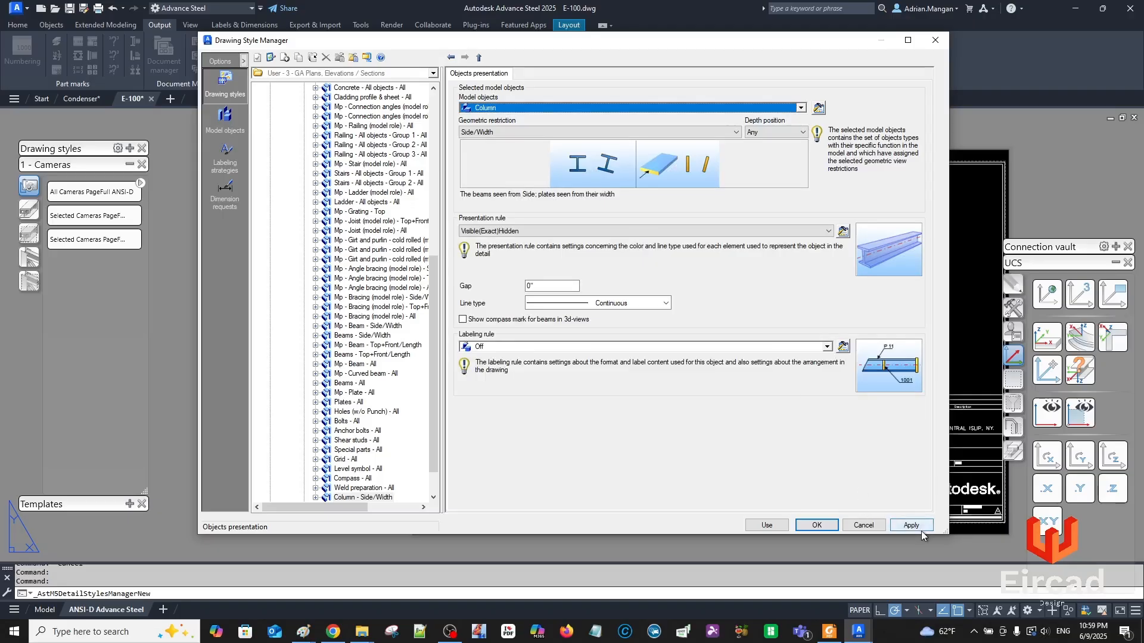
Set the Column rule's labeling strategy to Model Section Leader 3/32 and apply the change to the drawing style.
left_click(842, 345)
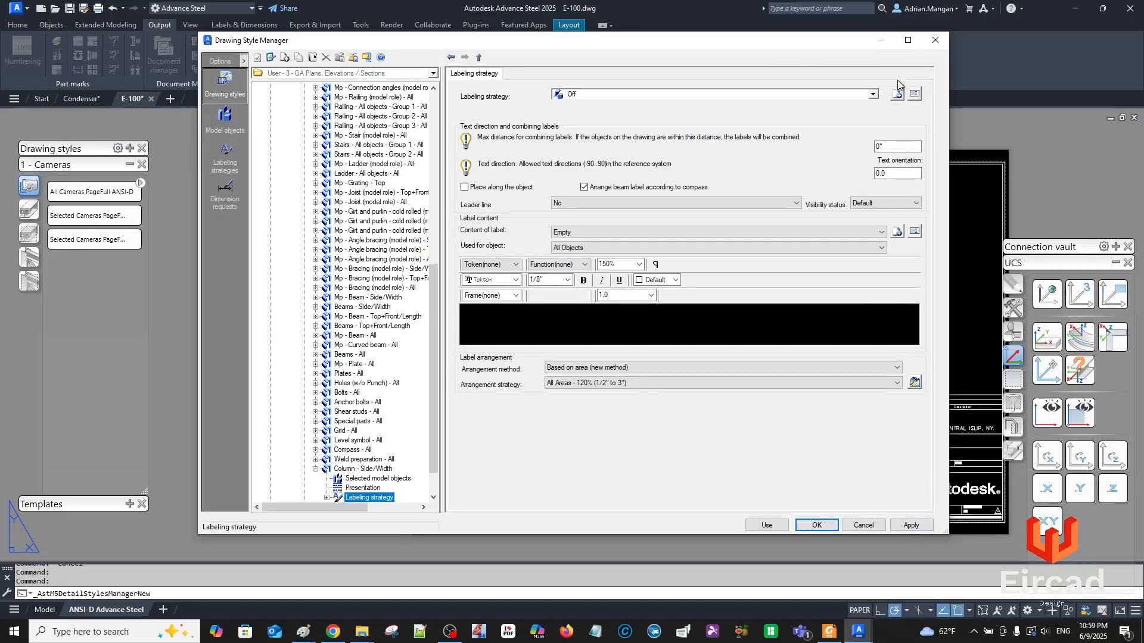
left_click(873, 94)
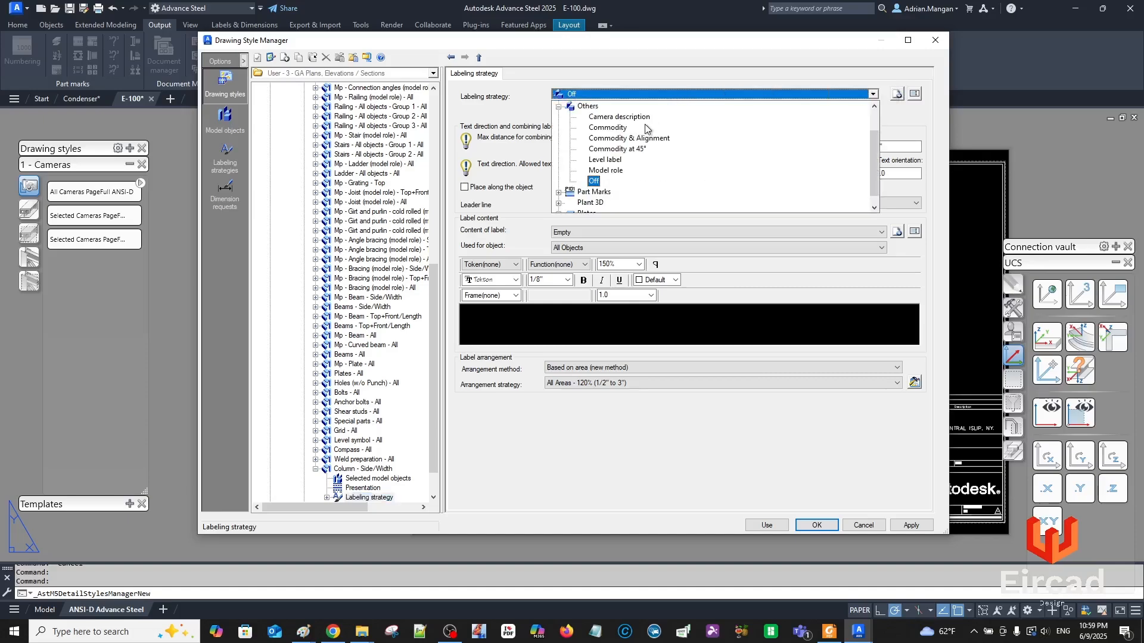
scroll(614, 119, "up", 1)
left_click(559, 107)
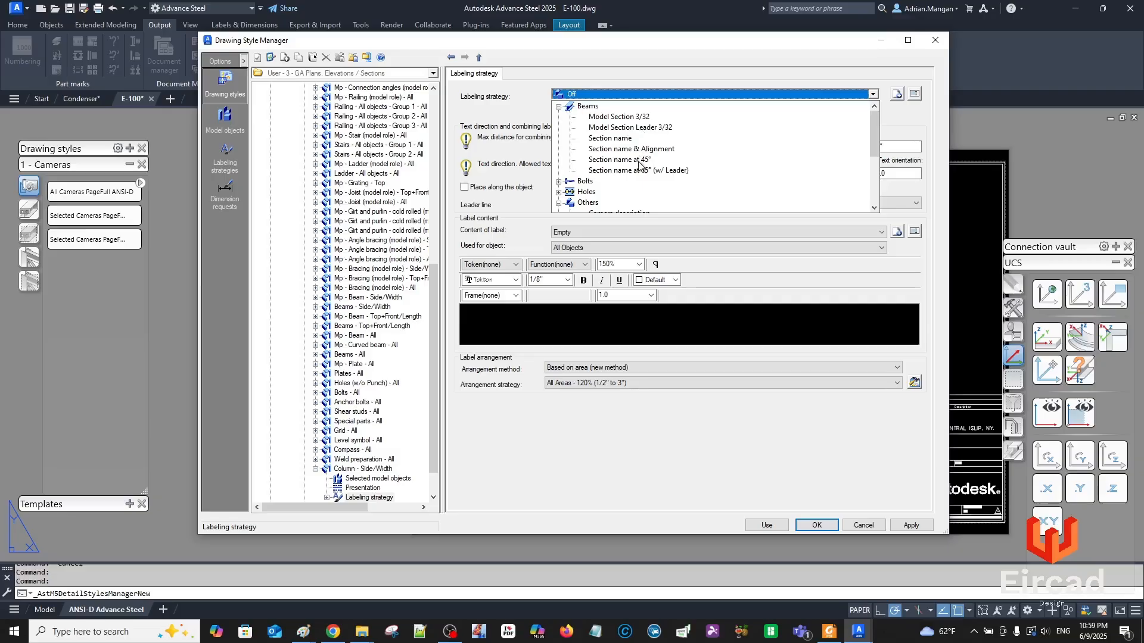
left_click(645, 127)
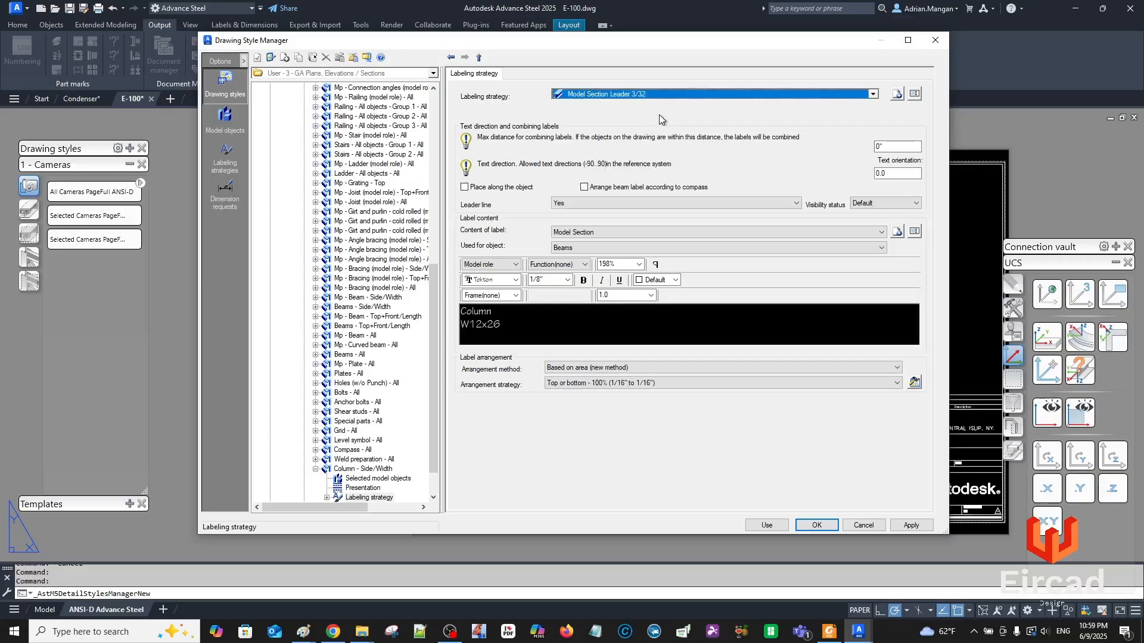
left_click(913, 525)
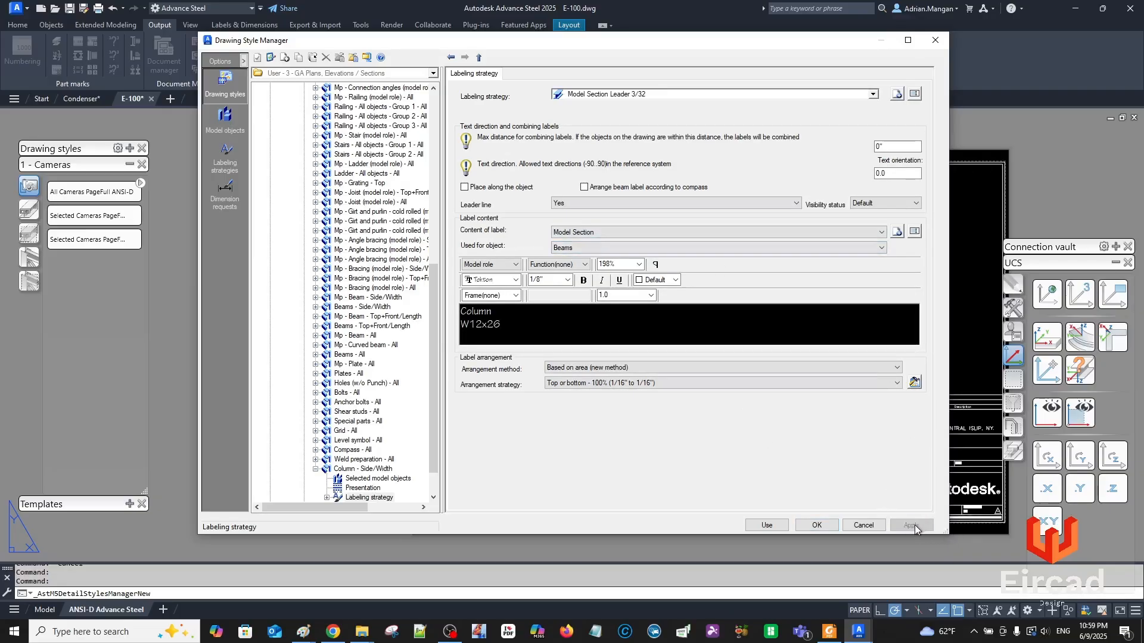
left_click(767, 525)
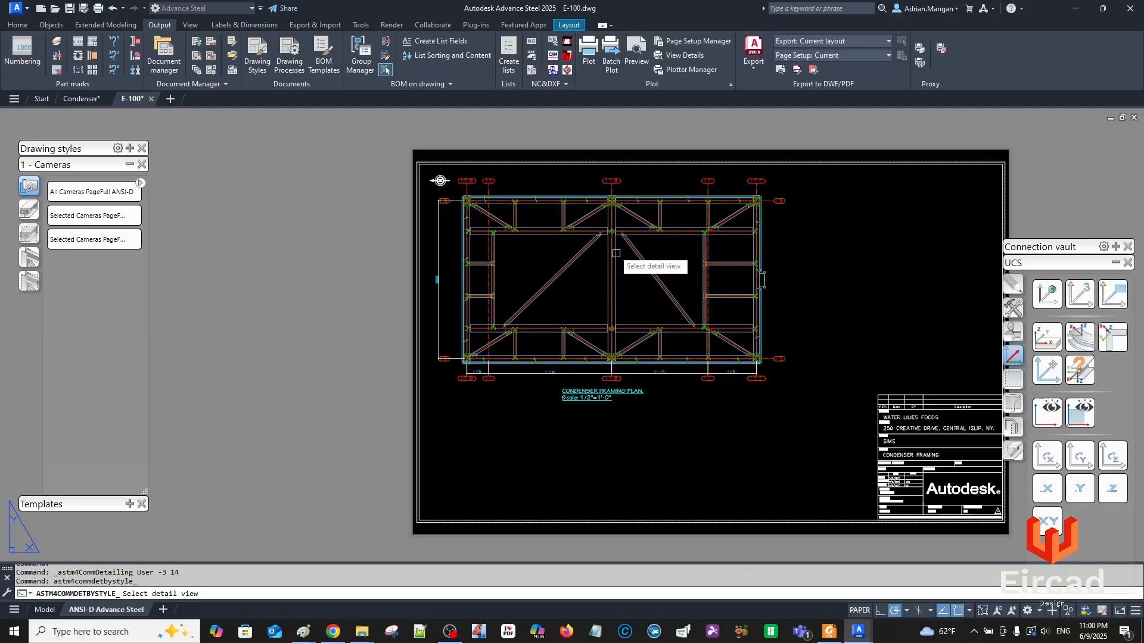
key("Escape")
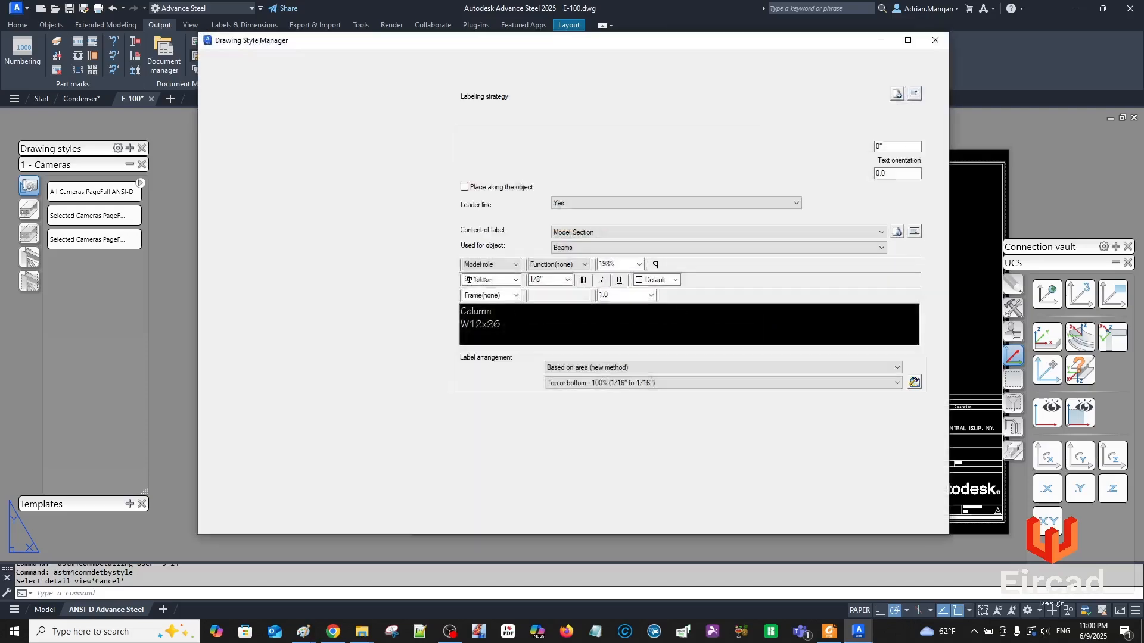
Set the 3 - Plan View ADM view scale to 1/2"=1'-0" and update the condenser framing plan with the style.
scroll(342, 232, "up", 13)
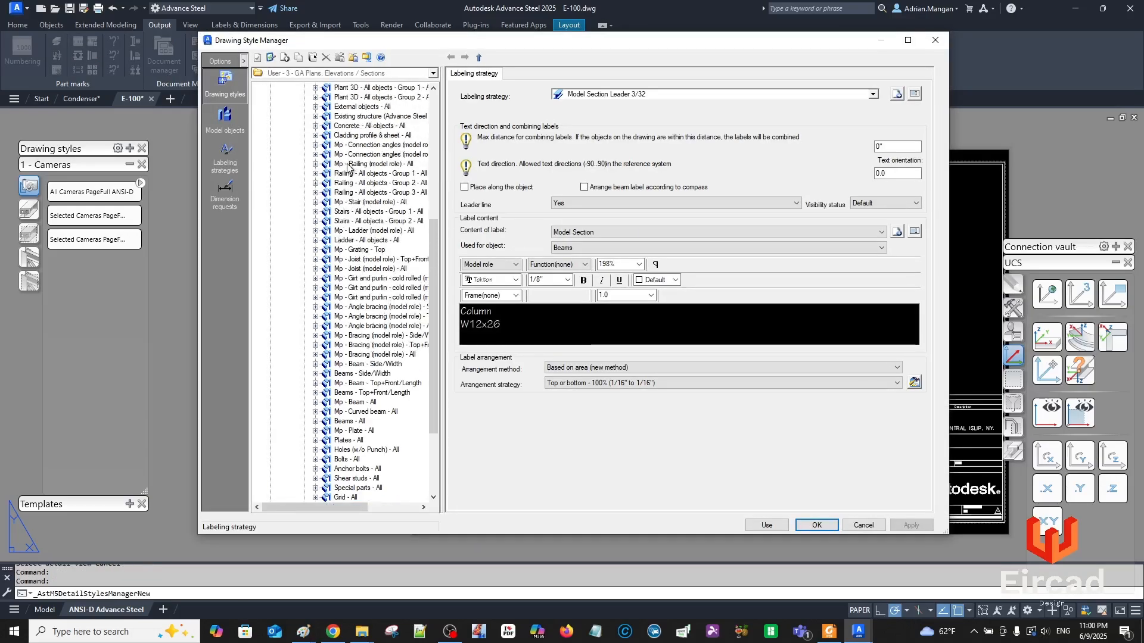
left_click(337, 307)
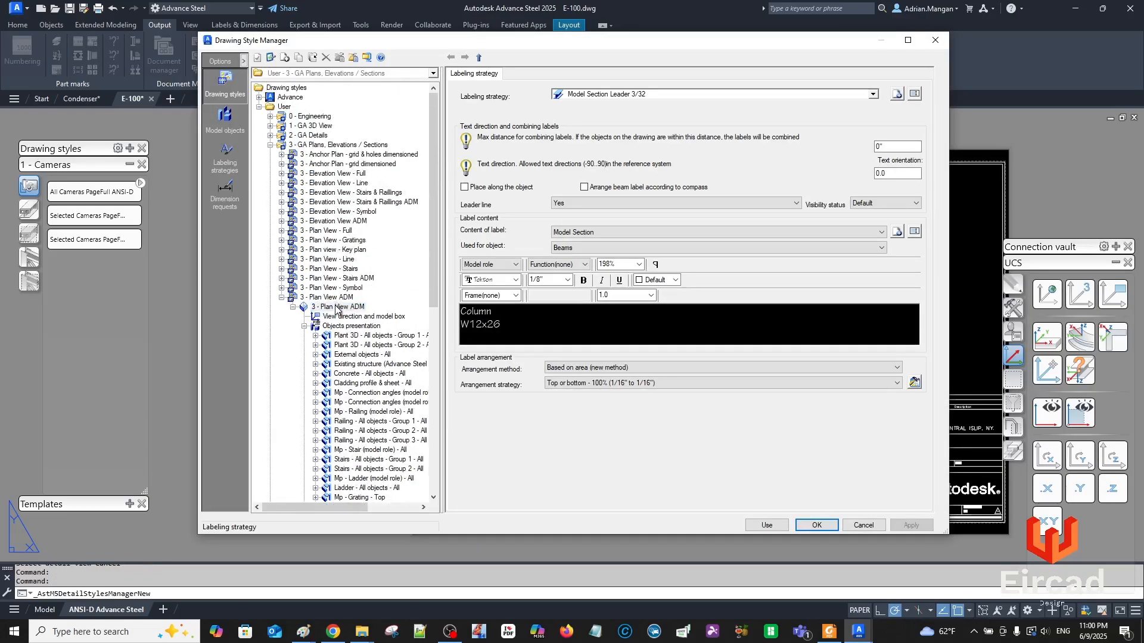
left_click(512, 74)
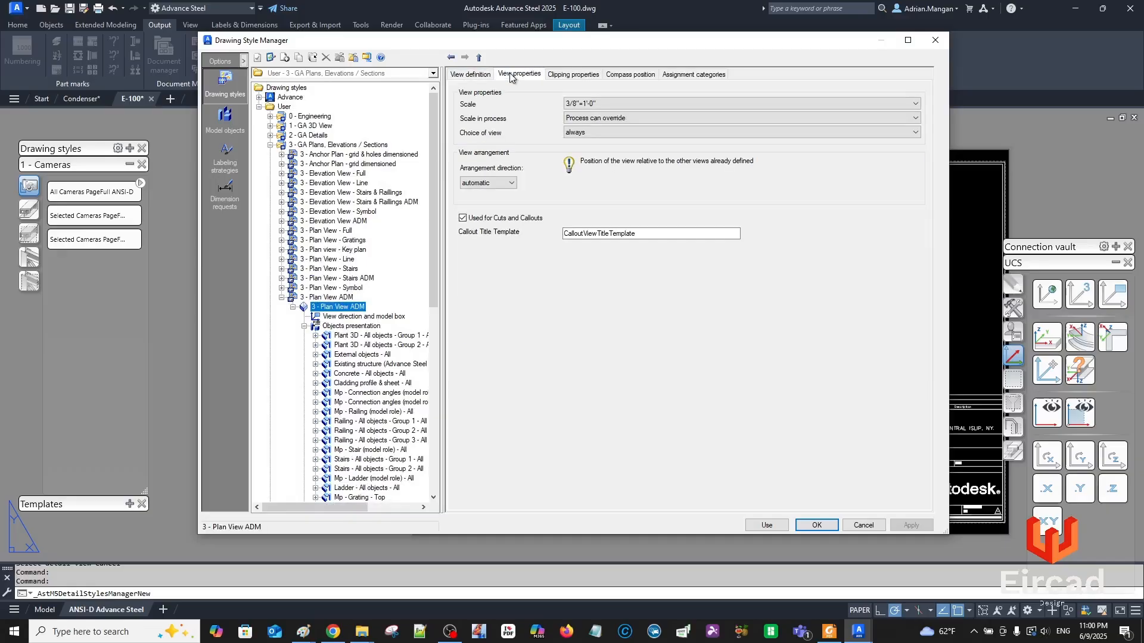
left_click(578, 105)
left_click(612, 244)
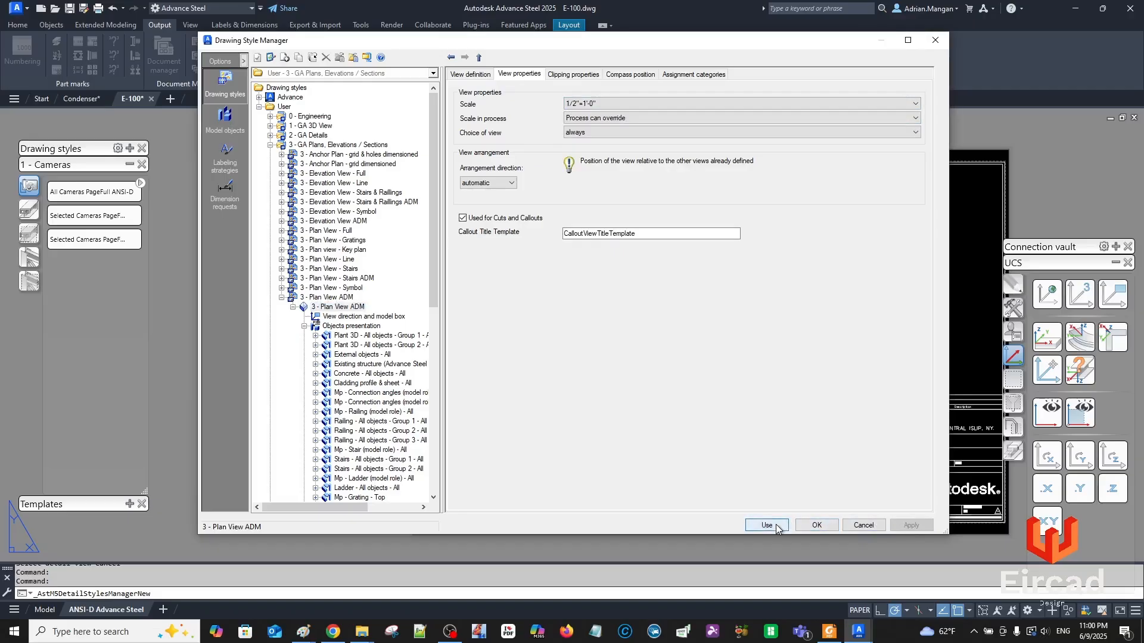
left_click(814, 525)
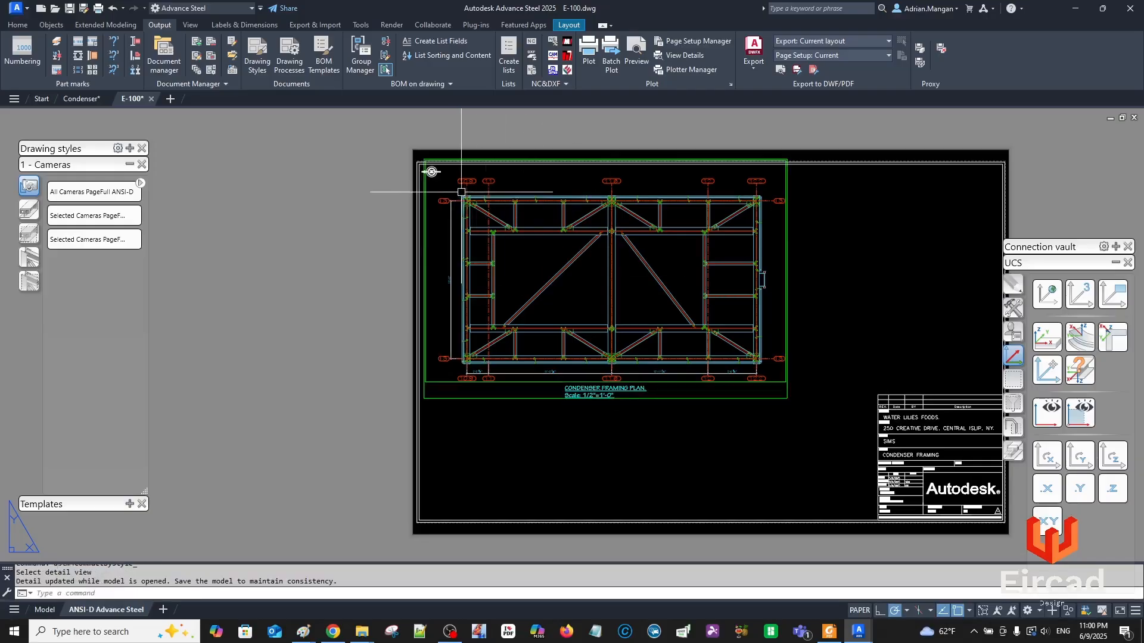
Examine the upper-left corner column and the vertical grid dimension in the condenser framing plan.
scroll(458, 193, "up", 6)
scroll(453, 221, "up", 5)
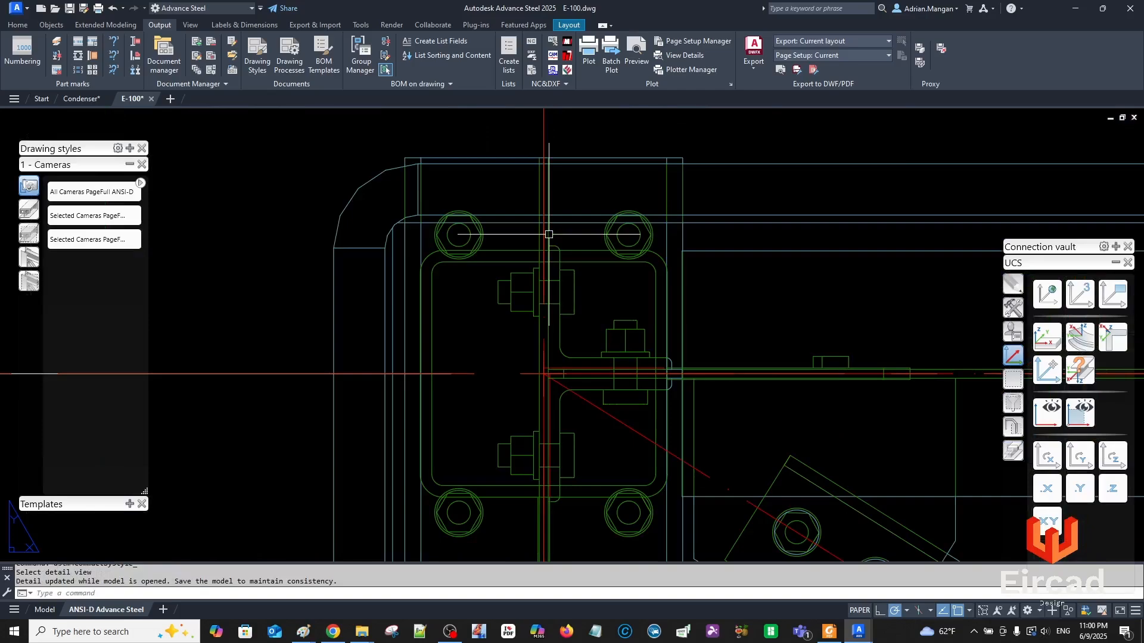
scroll(548, 234, "down", 10)
middle_click_drag(459, 168, 510, 224)
scroll(510, 224, "up", 5)
left_click(472, 246)
left_click(471, 231)
scroll(475, 234, "up", 4)
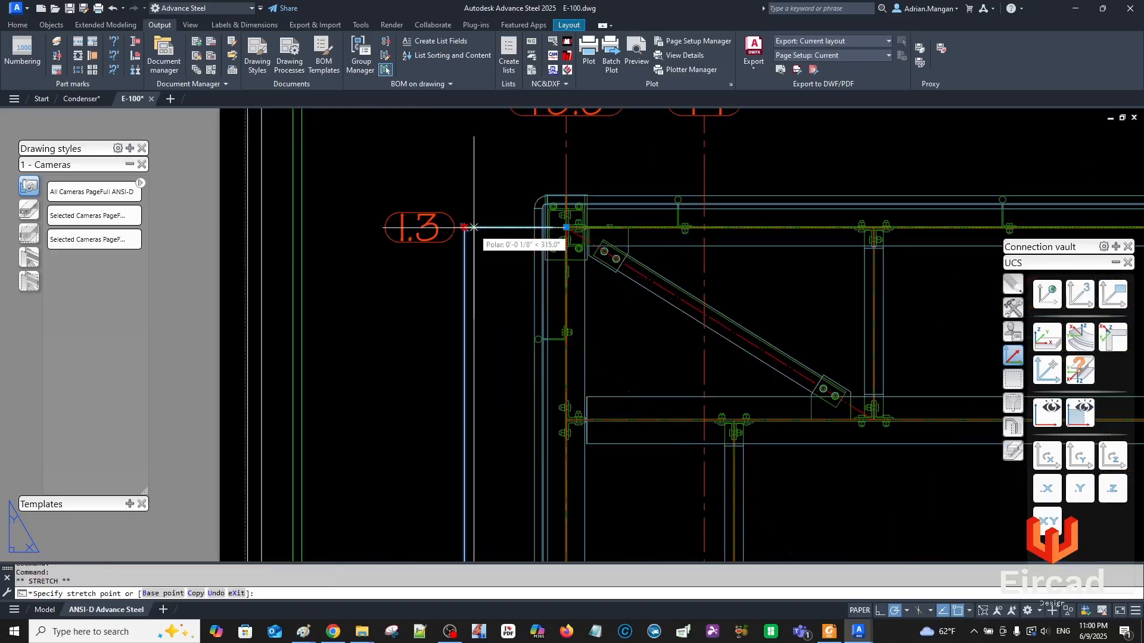
scroll(476, 229, "down", 7)
key("Escape")
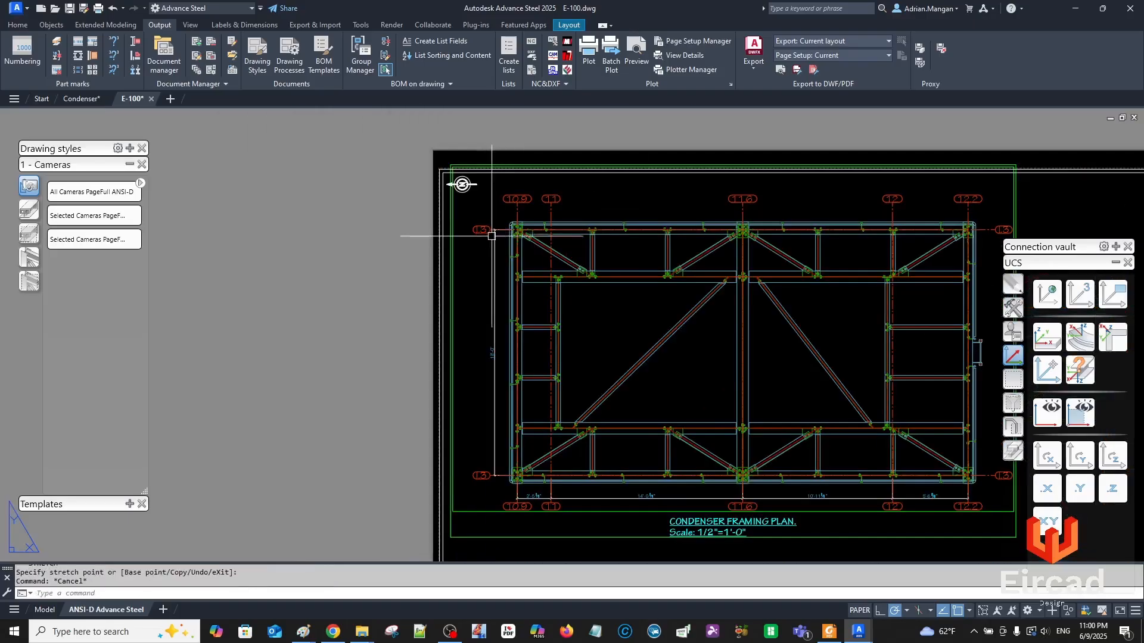
Check the condenser framing plan's title, scale note and placement on the sheet.
scroll(508, 246, "down", 2)
scroll(508, 246, "up", 4)
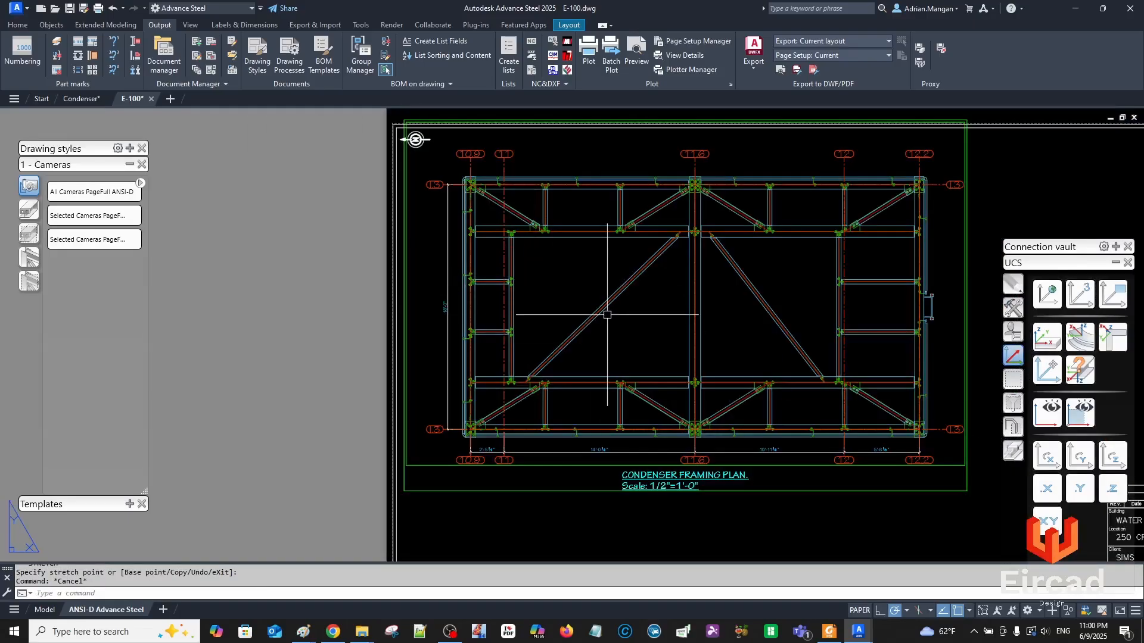
scroll(584, 330, "down", 2)
scroll(584, 330, "down", 1)
scroll(601, 405, "up", 3)
left_click(589, 387)
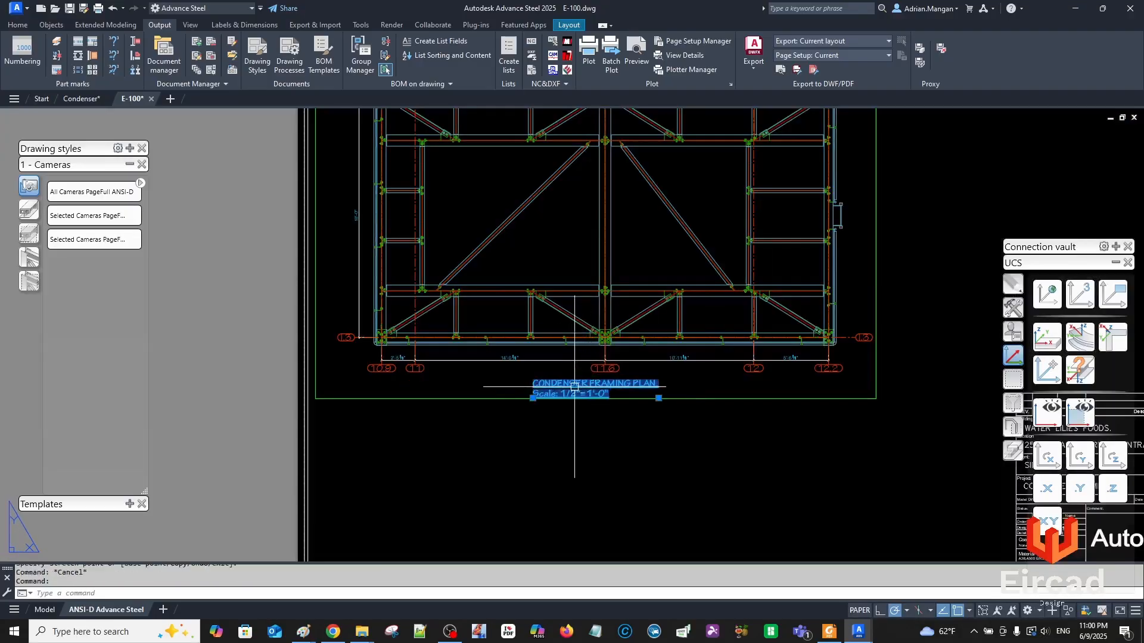
key("Escape")
scroll(437, 353, "down", 5)
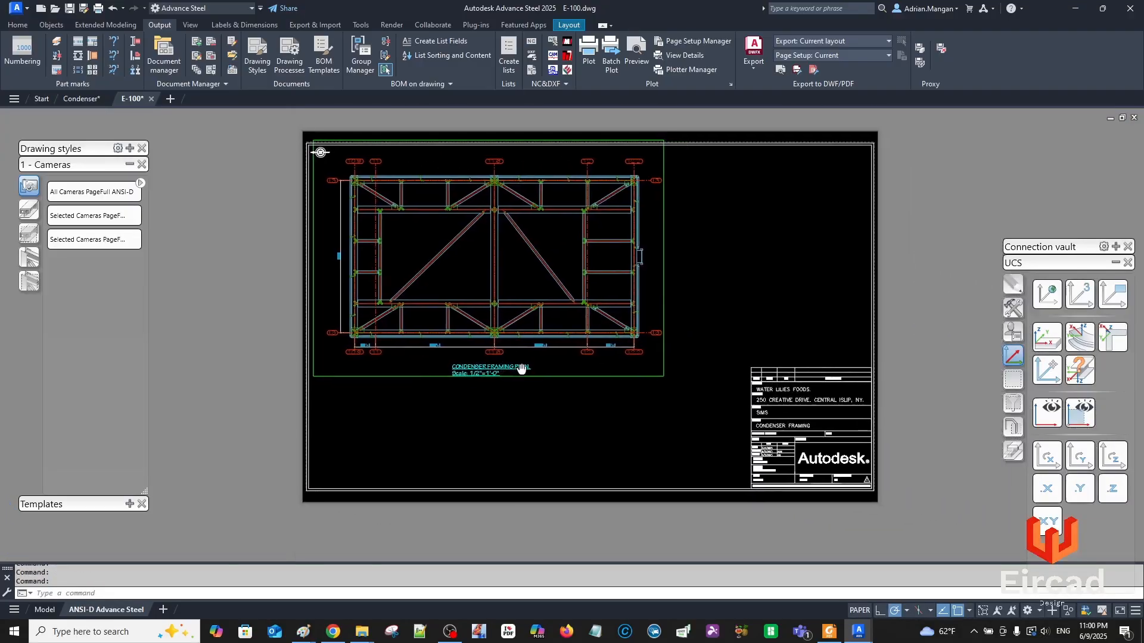
scroll(500, 311, "up", 2)
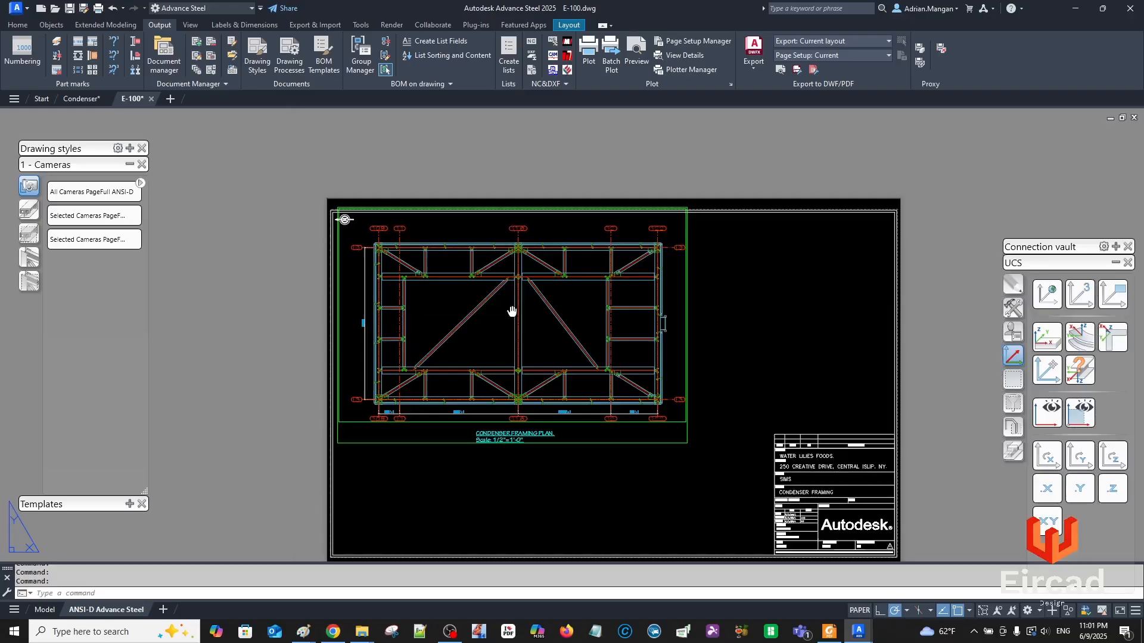
scroll(512, 312, "up", 2)
mouse_move(511, 312)
middle_mouse_down()
mouse_move(585, 305)
mouse_move(507, 293)
middle_mouse_up()
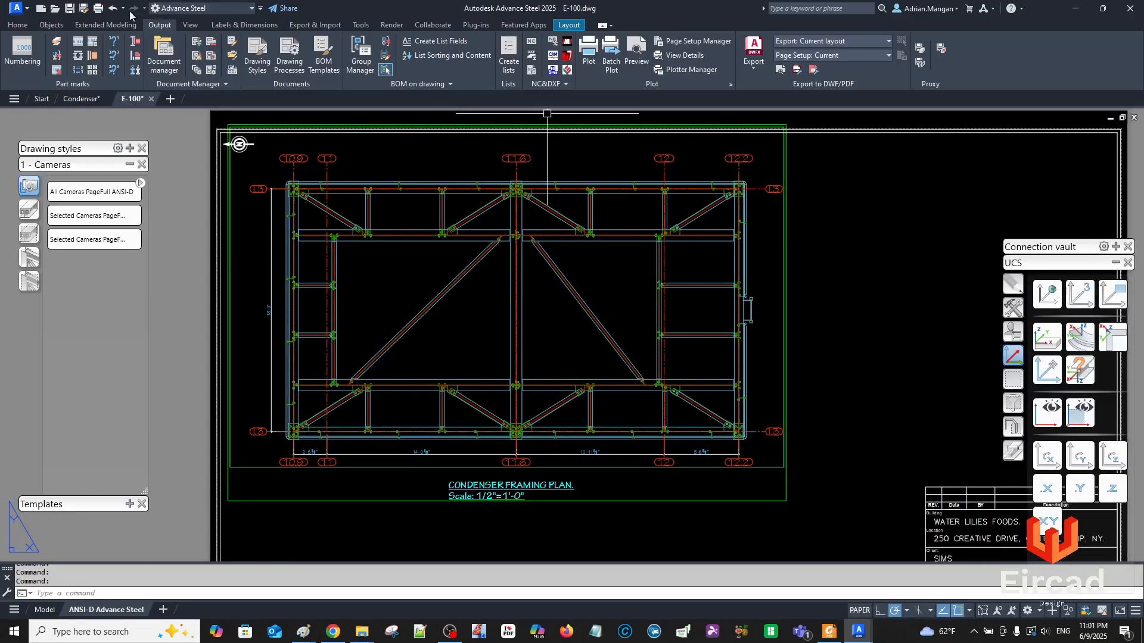
Start changing the E-100 drawing's prototype and browse the template groups Model and Shared.
left_click(244, 24)
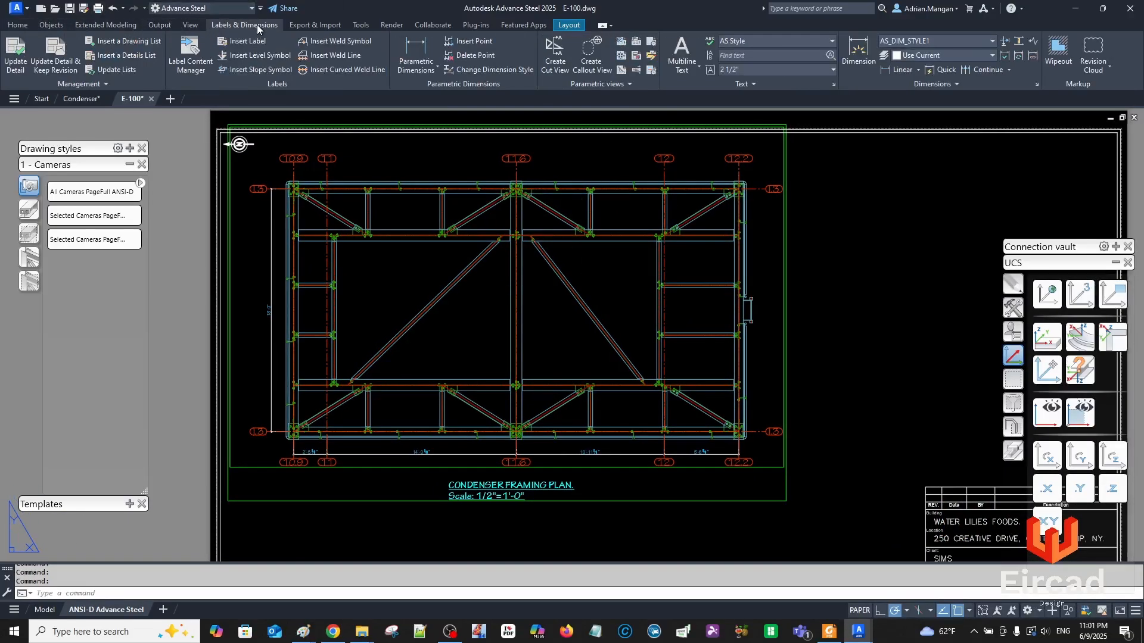
left_click(649, 56)
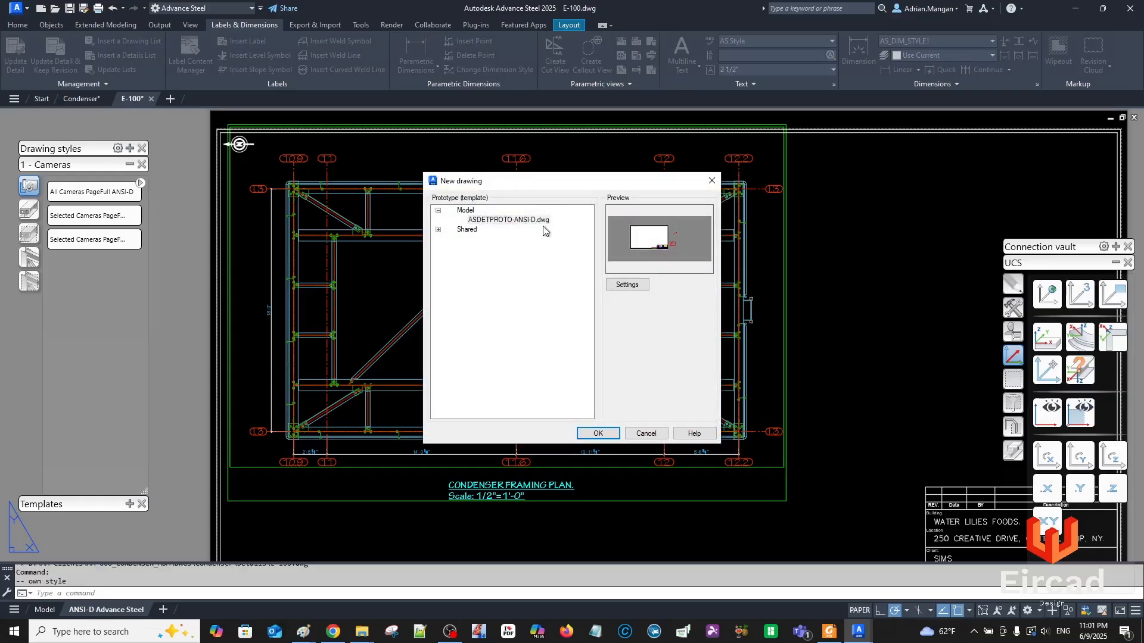
left_click(438, 230)
left_click(438, 210)
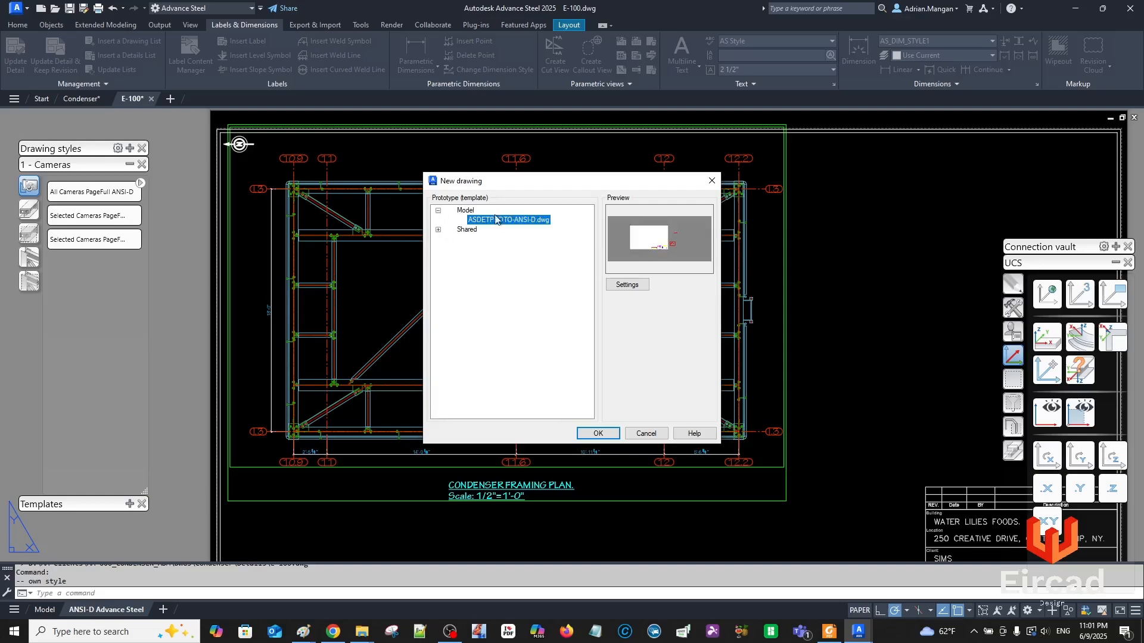
Switch to File Explorer and open the AA-600_CONDENSER_ADM project folder in AA-Clients.
mouse_move(375, 630)
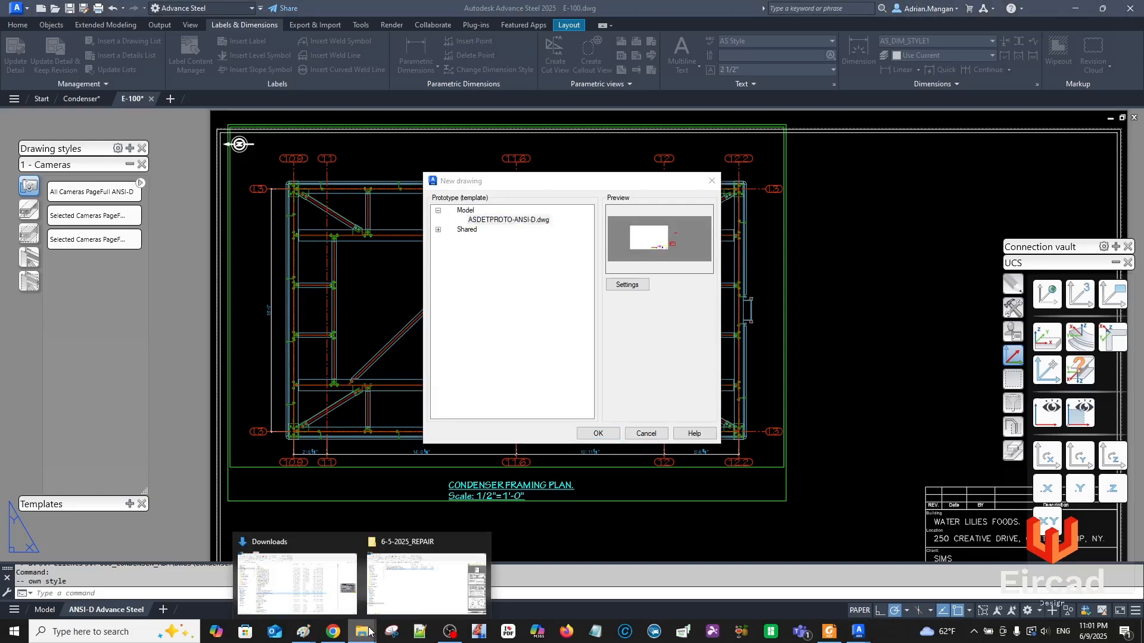
left_click(399, 587)
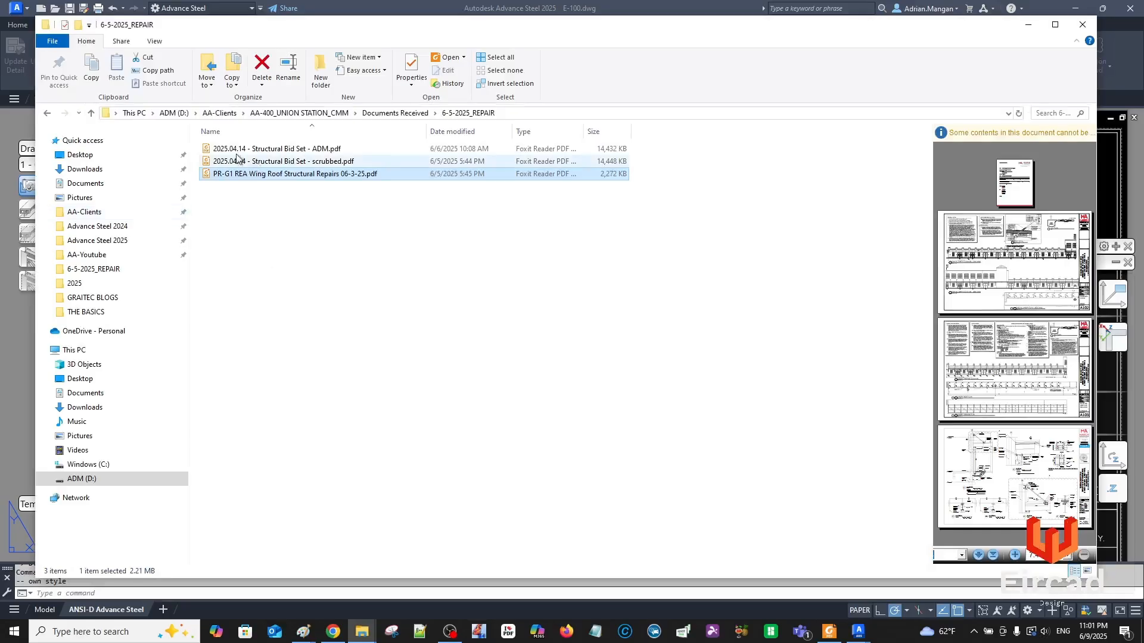
left_click(105, 213)
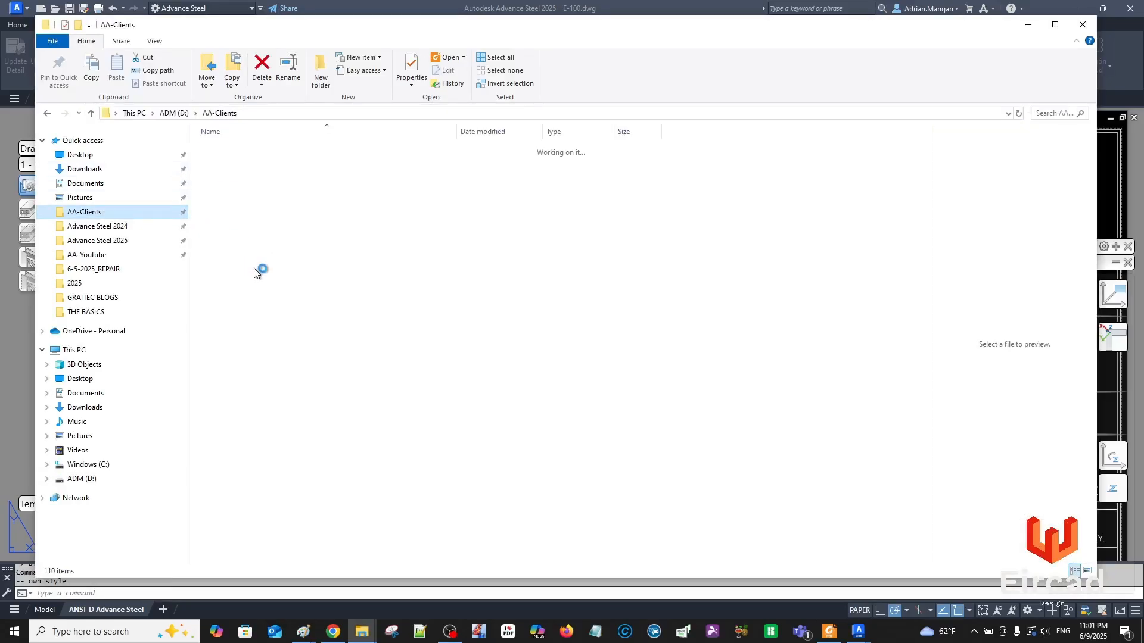
scroll(268, 291, "down", 8)
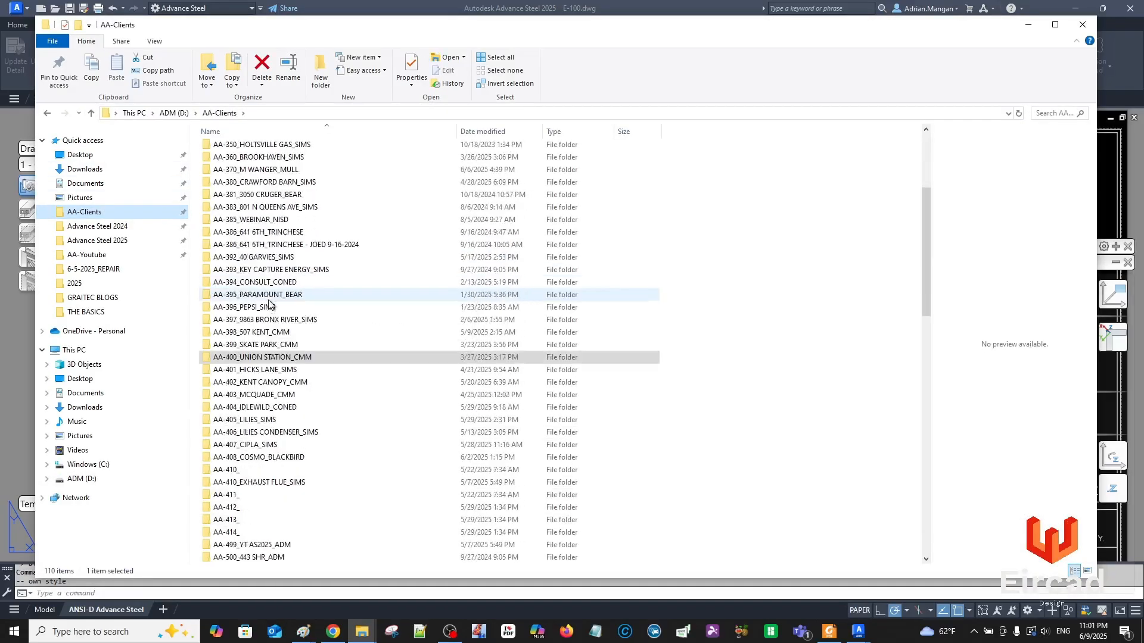
scroll(269, 298, "down", 2)
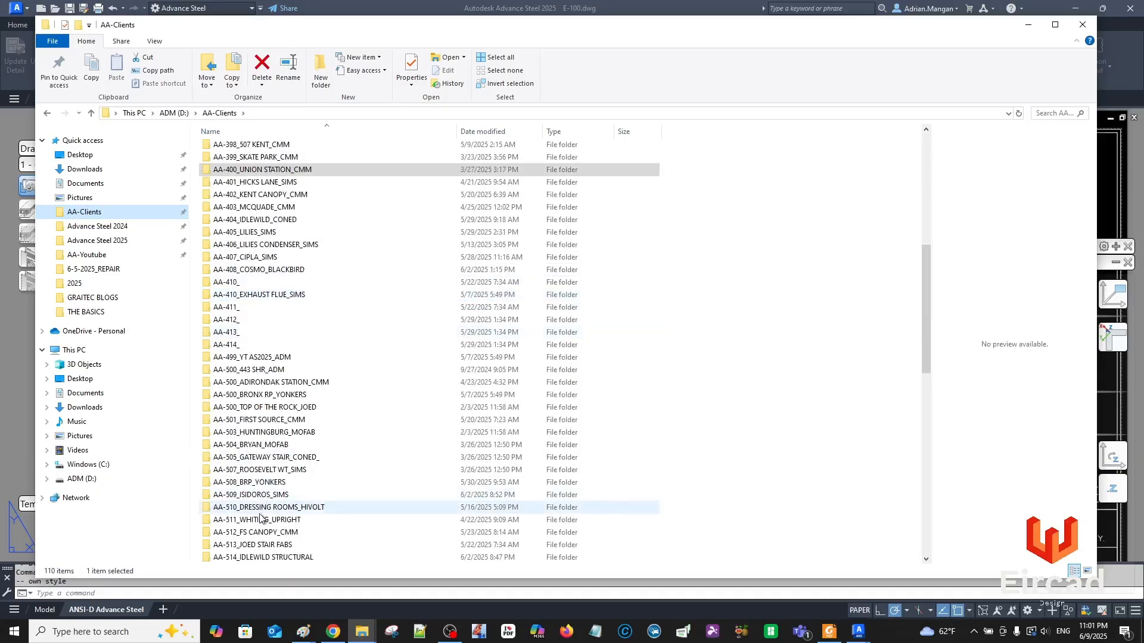
scroll(268, 523, "down", 2)
scroll(269, 523, "down", 2)
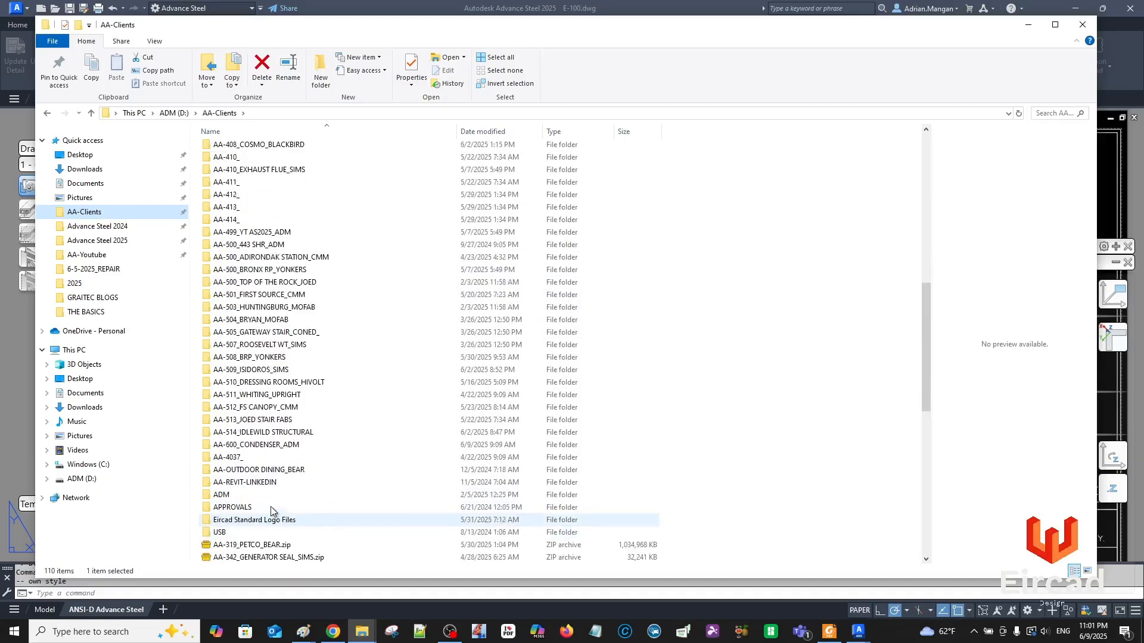
left_click(269, 445)
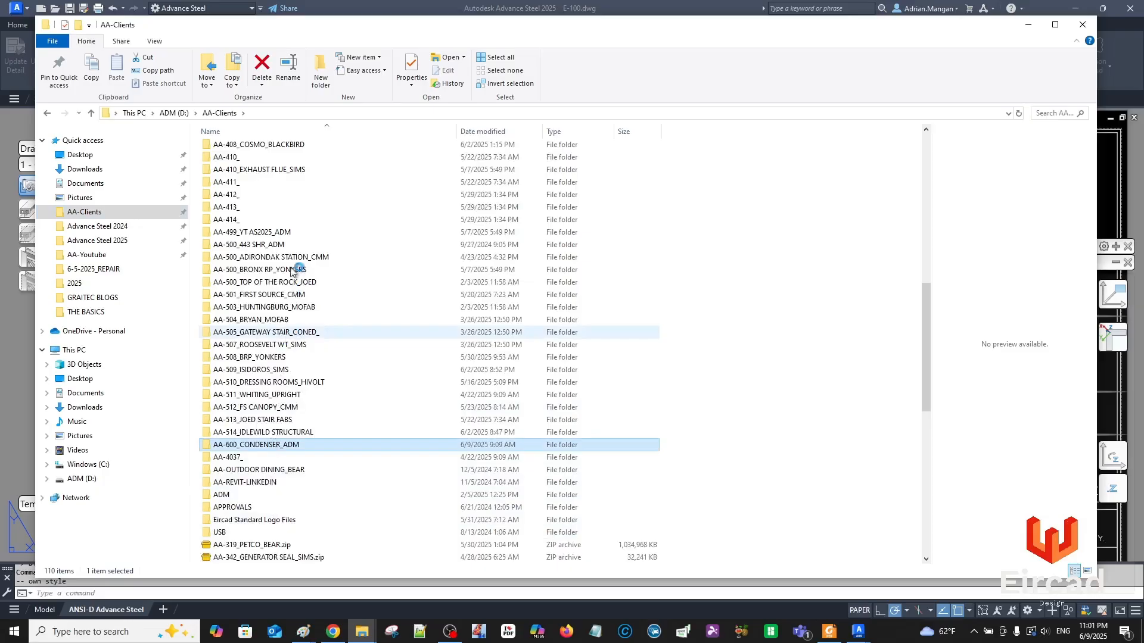
double_click(289, 445)
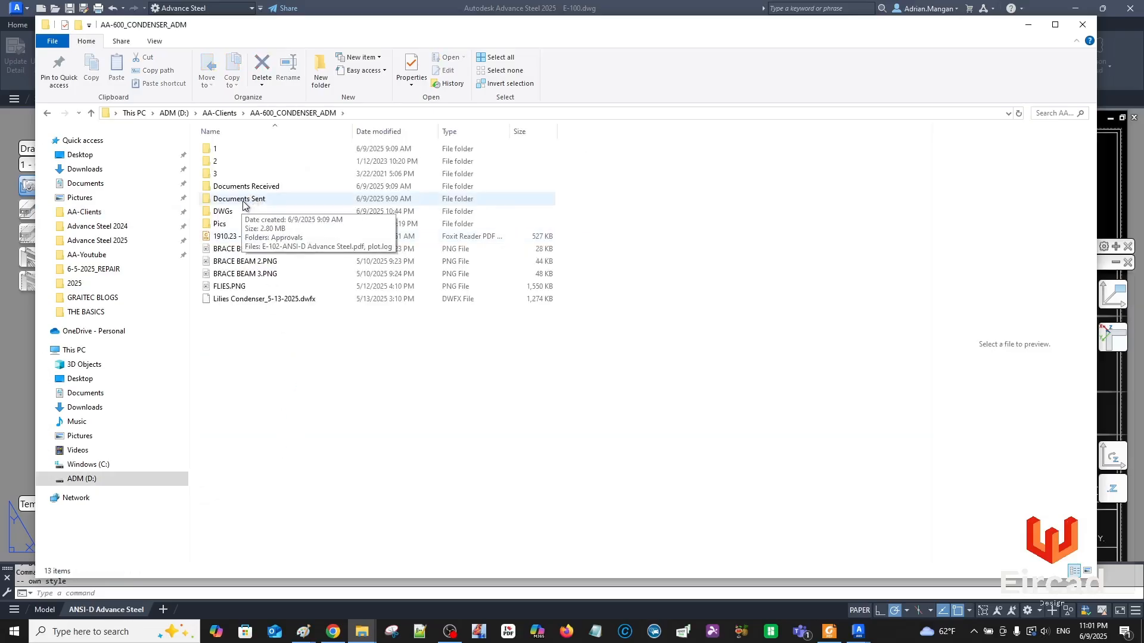
Open the project's DWGs, Condenser and Prototypes folders to check which drawing prototype the model stores.
left_click(238, 212)
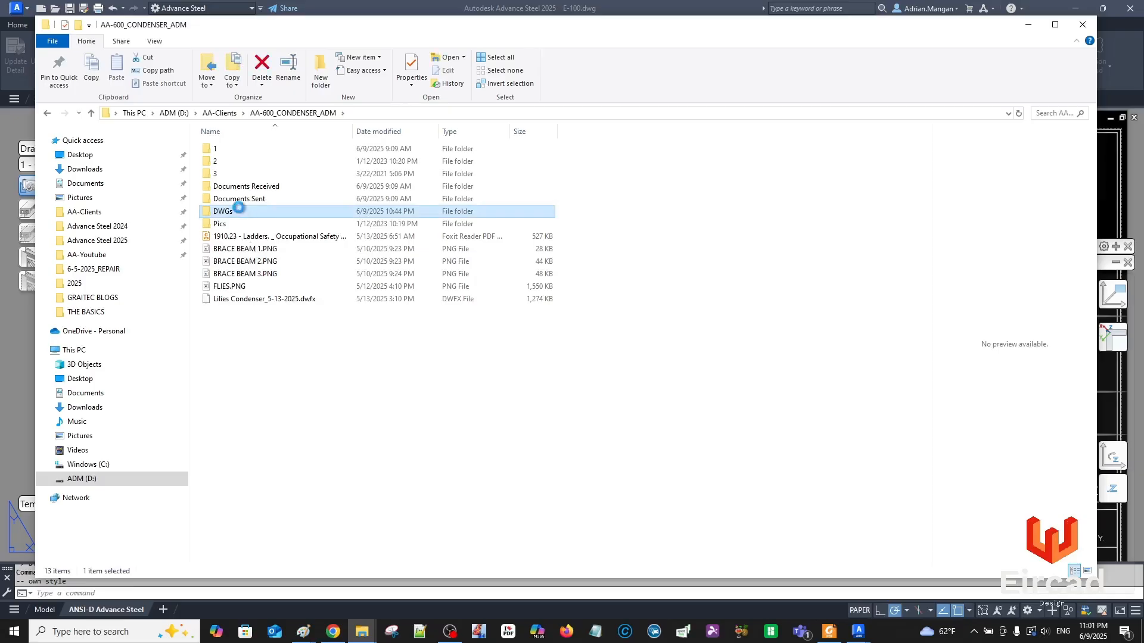
double_click(239, 211)
left_click(234, 149)
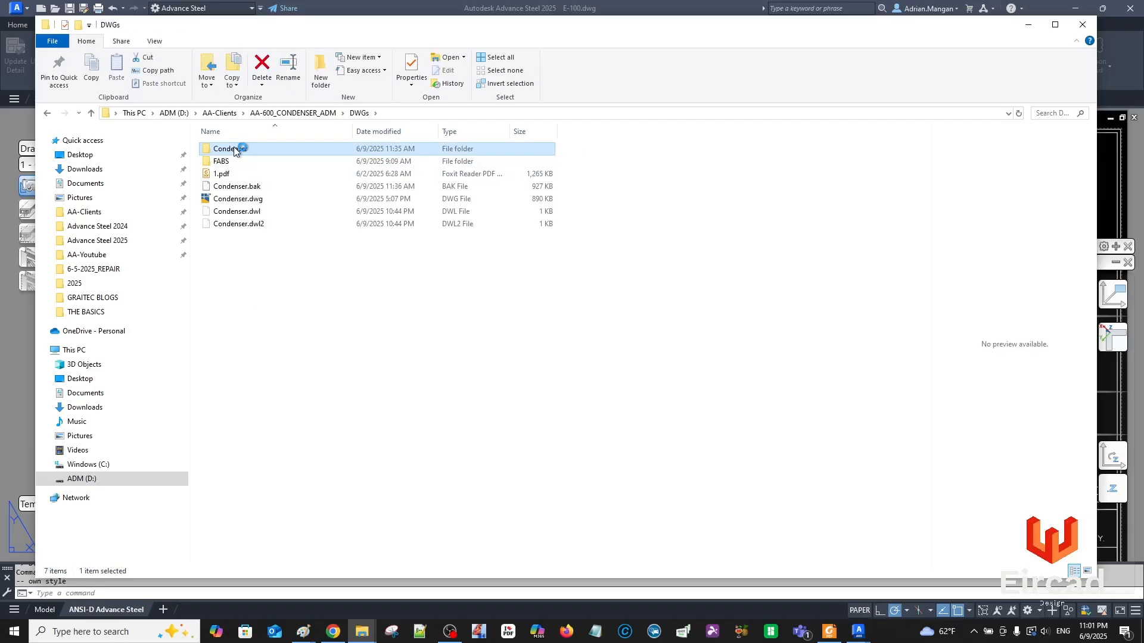
double_click(234, 150)
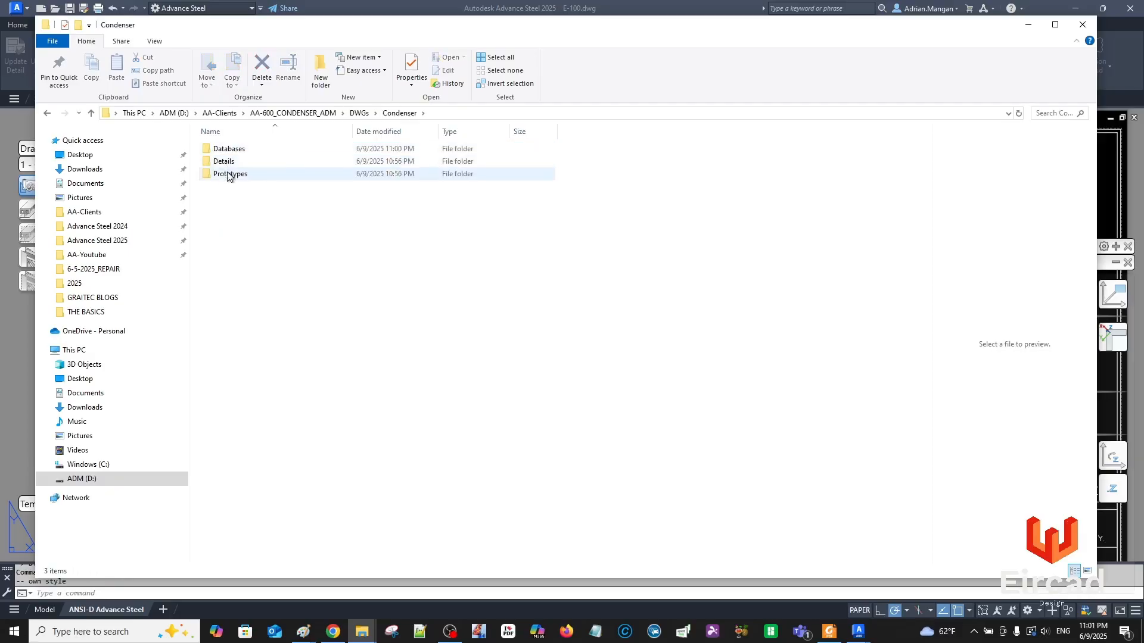
left_click(229, 175)
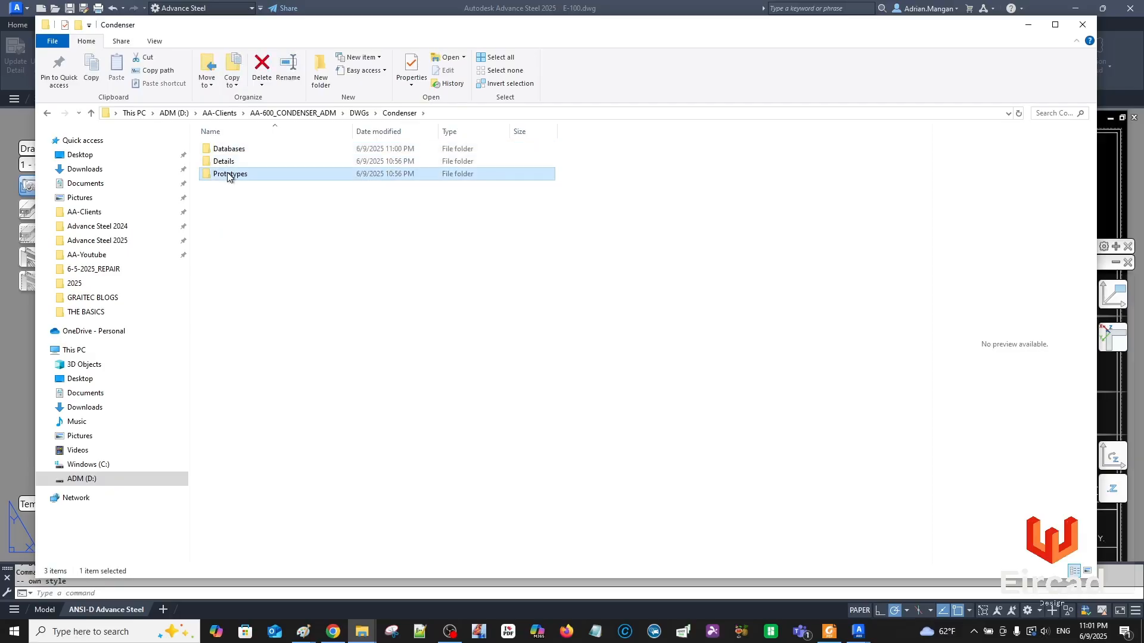
double_click(228, 174)
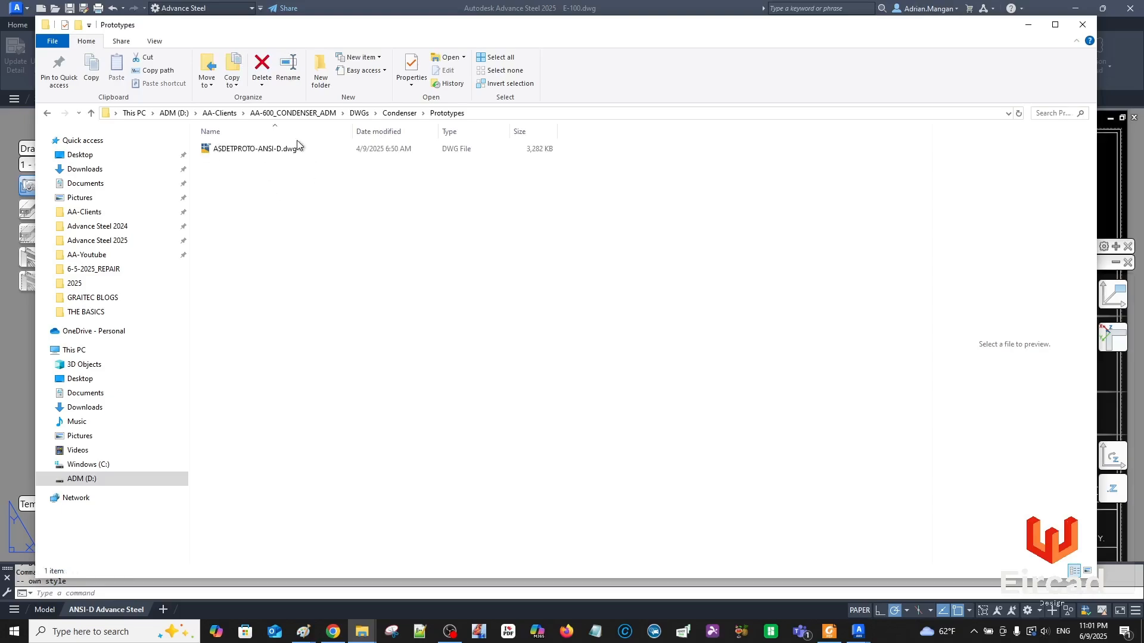
Return to Advance Steel and apply the model prototype ASDETPROTO-ANSI-D.dwg to the E-100 drawing.
left_click(1028, 26)
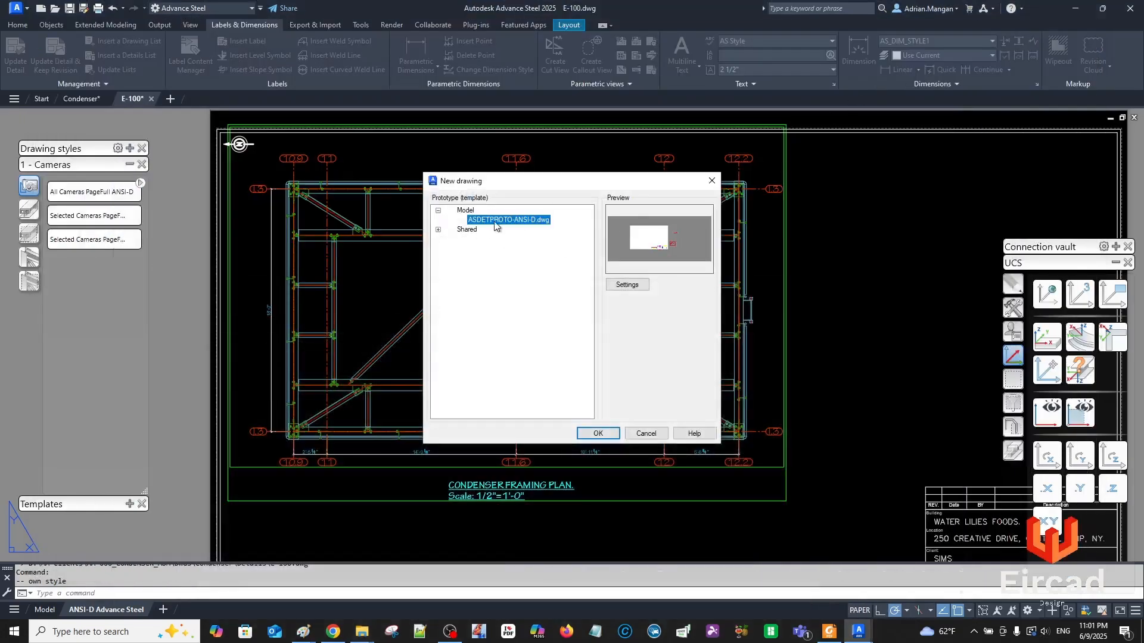
left_click(598, 434)
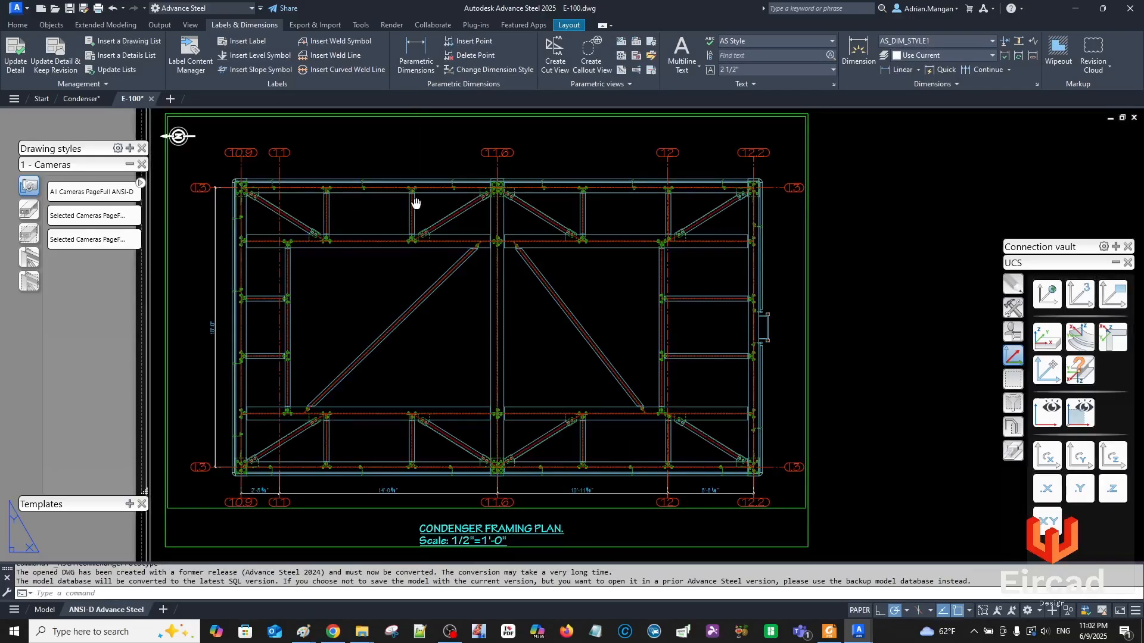
scroll(417, 178, "up", 2)
middle_click_drag(422, 158, 475, 147)
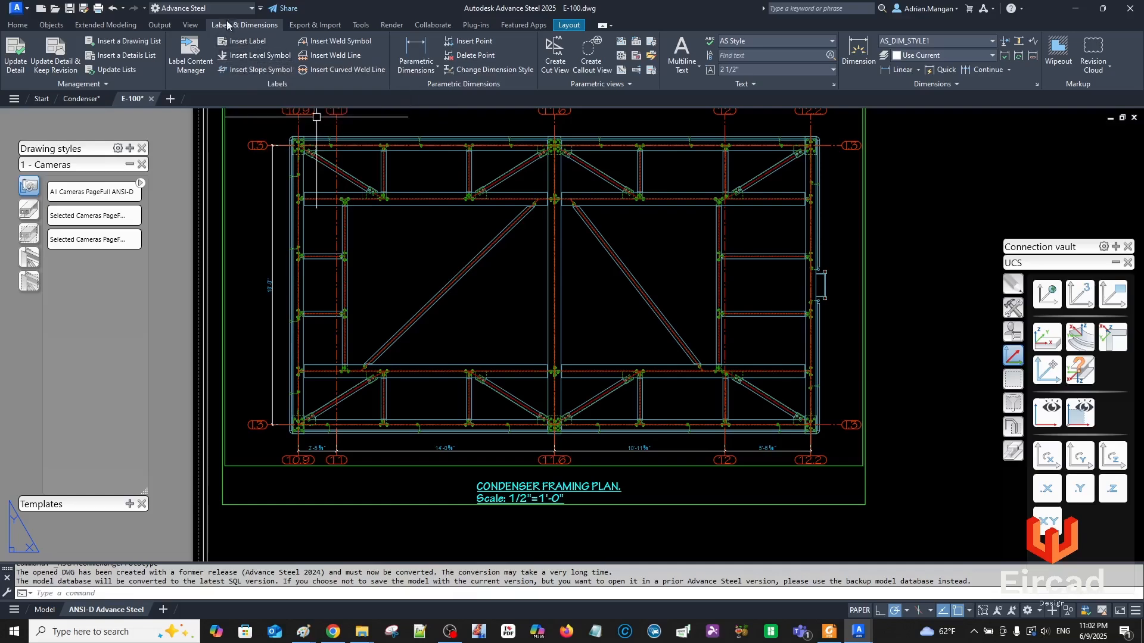
Open the Drawing Style Manager and display the objects presentation rules of 3 - Plan View ADM.
left_click(158, 25)
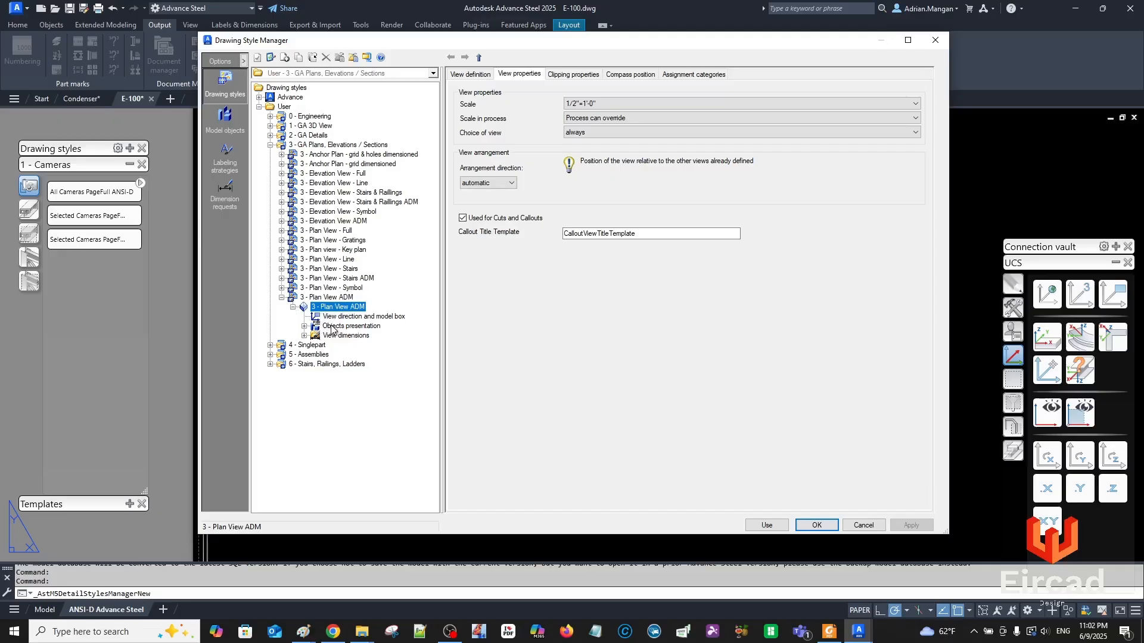
left_click(351, 326)
scroll(561, 359, "down", 7)
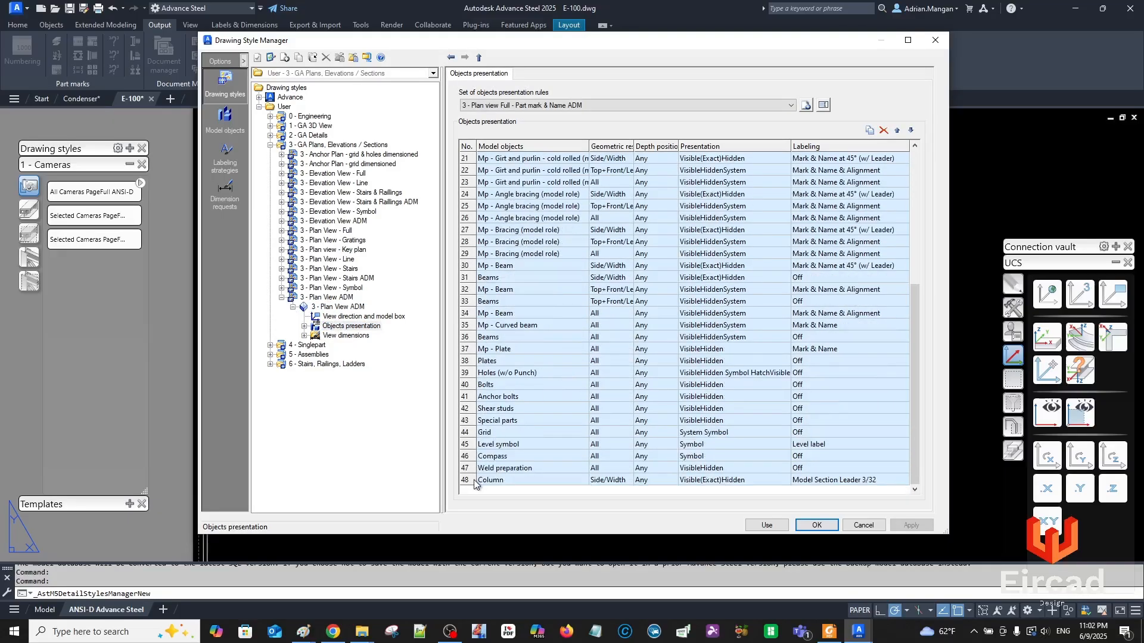
Move the Column rule up from the end of the list to directly below the Mp - Beam Side/Width rule.
left_click(475, 480)
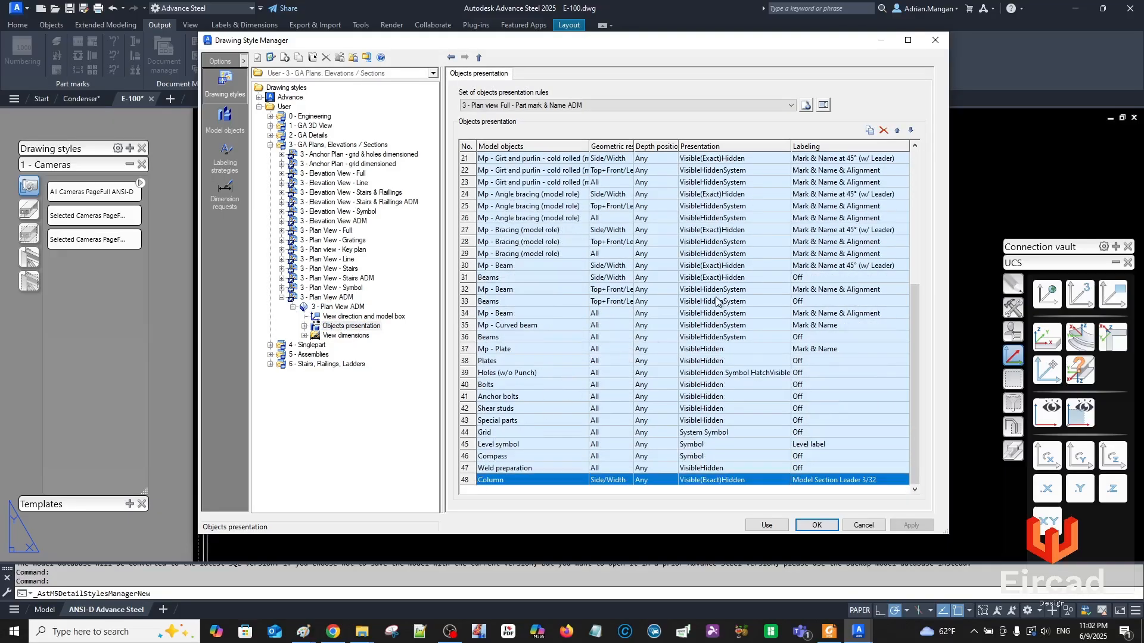
left_click(897, 131)
left_click(898, 130)
left_click(898, 131)
left_click(898, 131)
left_click(897, 130)
left_click(897, 130)
left_click(897, 130)
left_click(897, 130)
left_click(897, 130)
left_click(898, 131)
left_click(897, 131)
left_click(898, 130)
left_click(897, 131)
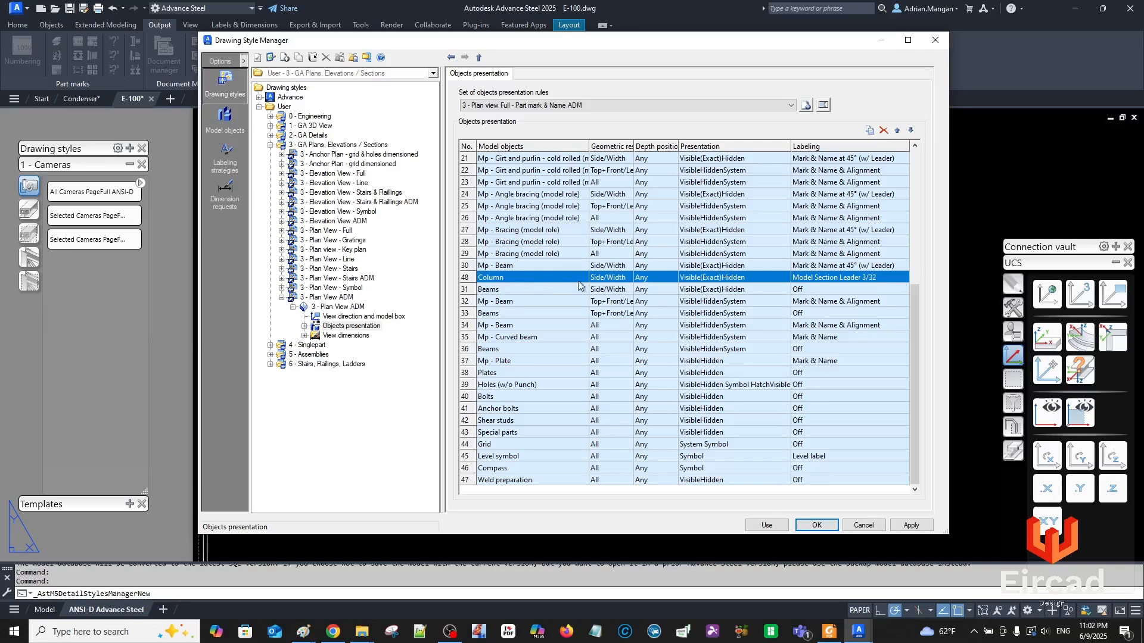
Inspect the geometric restriction options of the Beams Top+Front/Length rule and return to the objects presentation list.
double_click(482, 314)
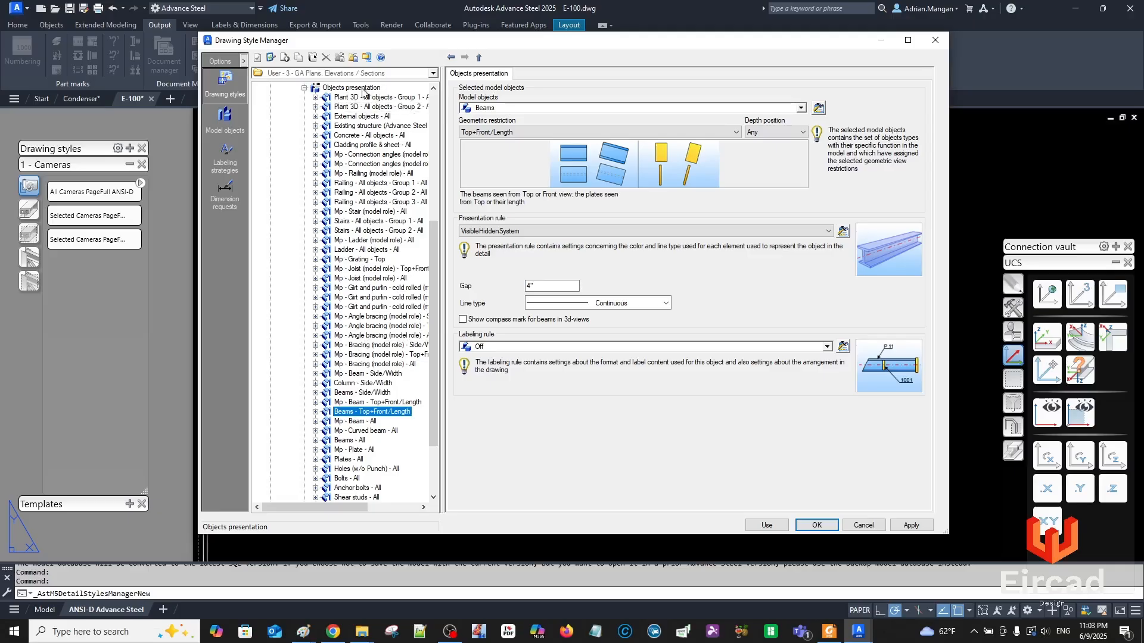
left_click(538, 134)
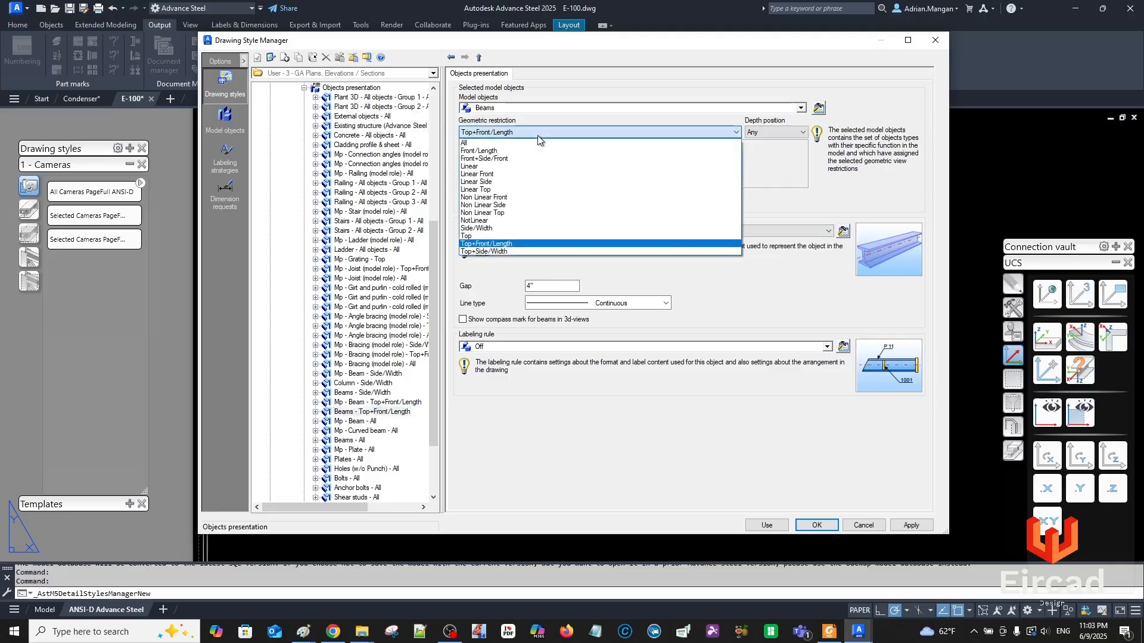
left_click(537, 135)
left_click(325, 90)
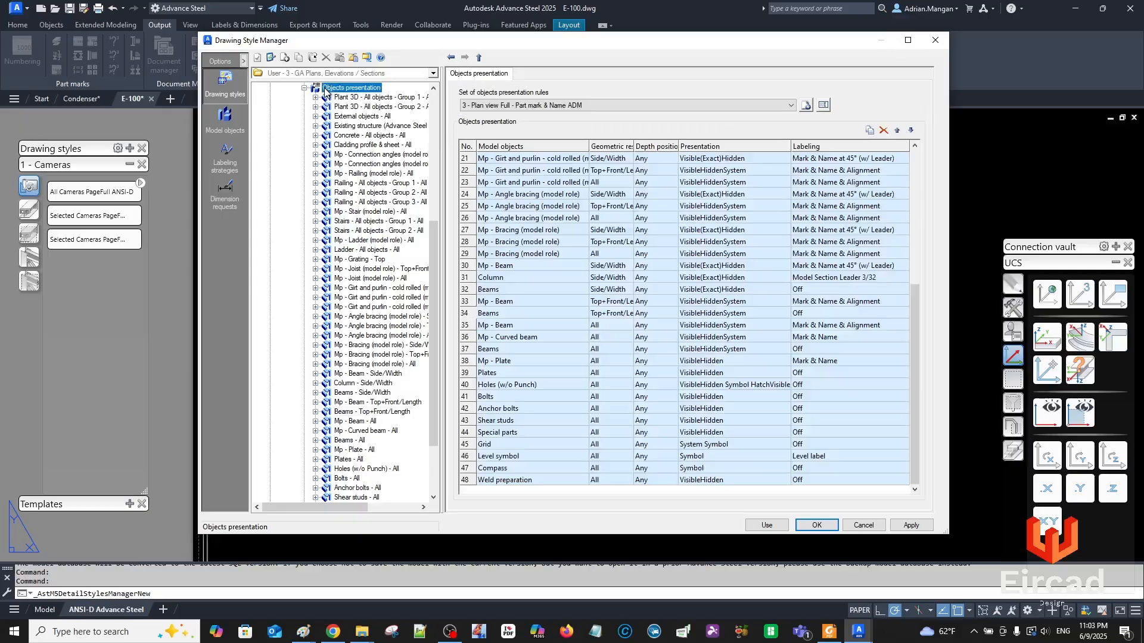
left_click(538, 362)
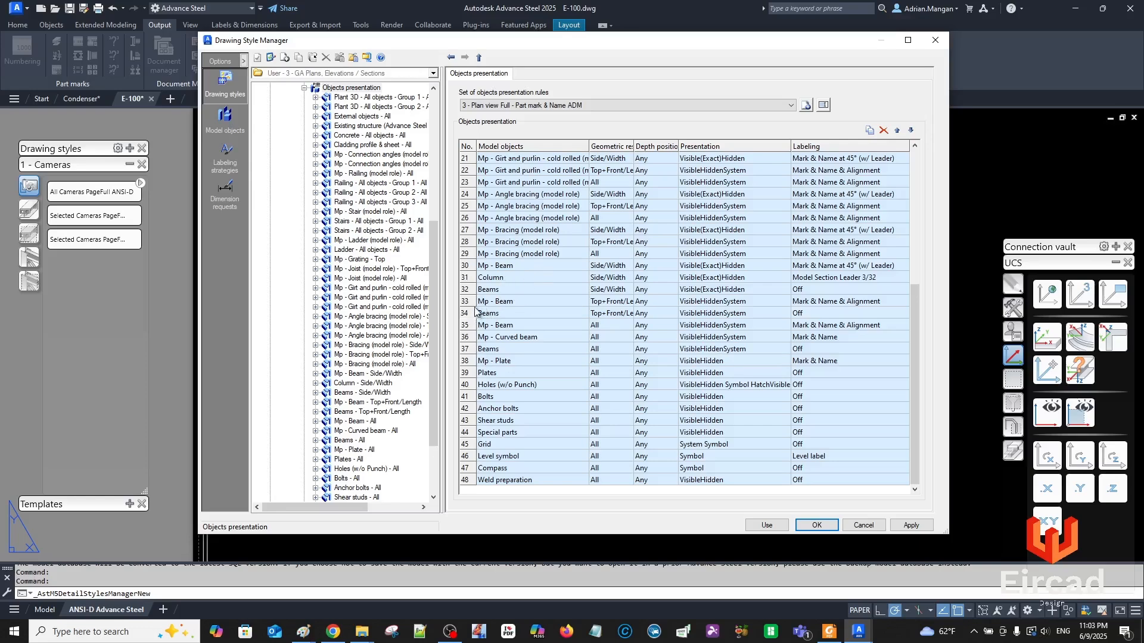
Set the labeling of the Beams Top+Front/Length rule in row 34 to Model Section 3/32 and apply the change.
left_click(859, 314)
left_click(887, 313)
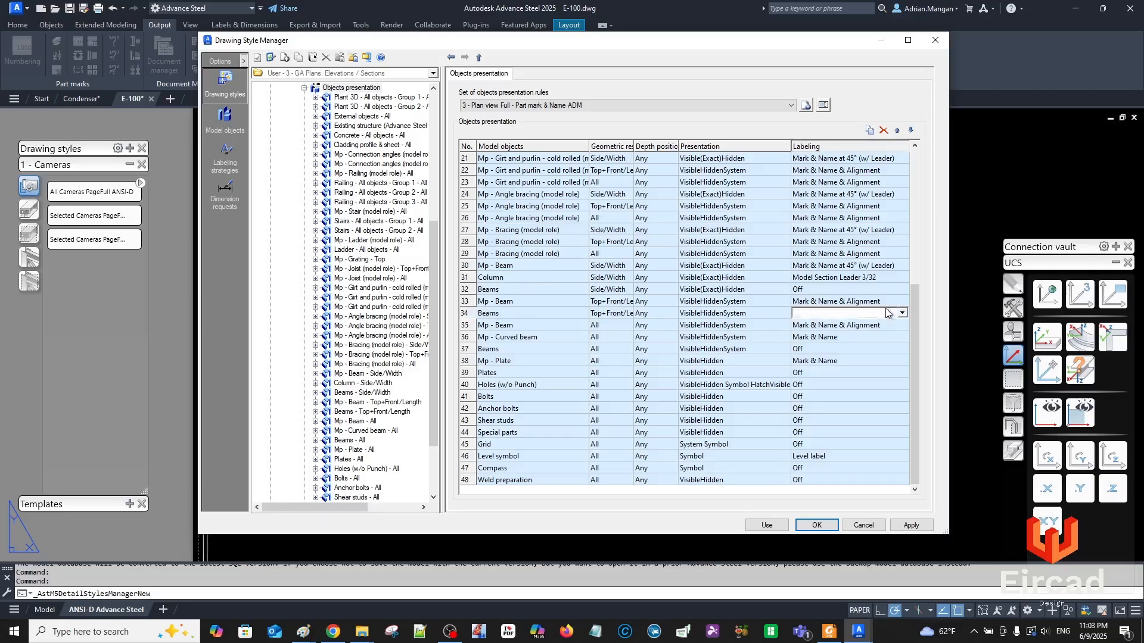
scroll(840, 346, "up", 1)
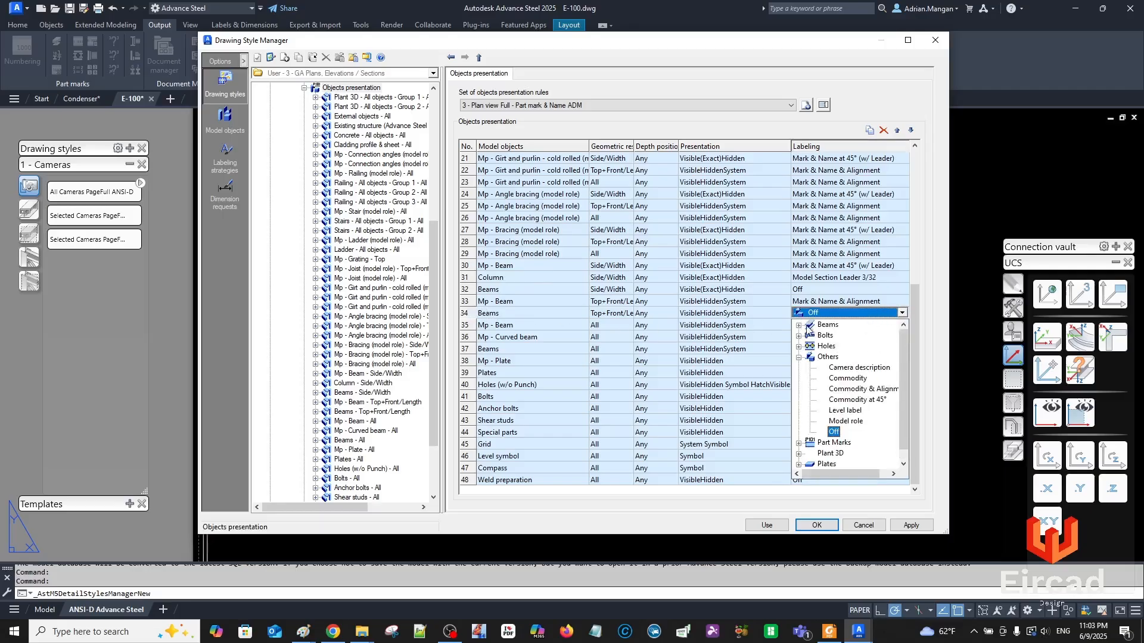
left_click(799, 326)
left_click(837, 336)
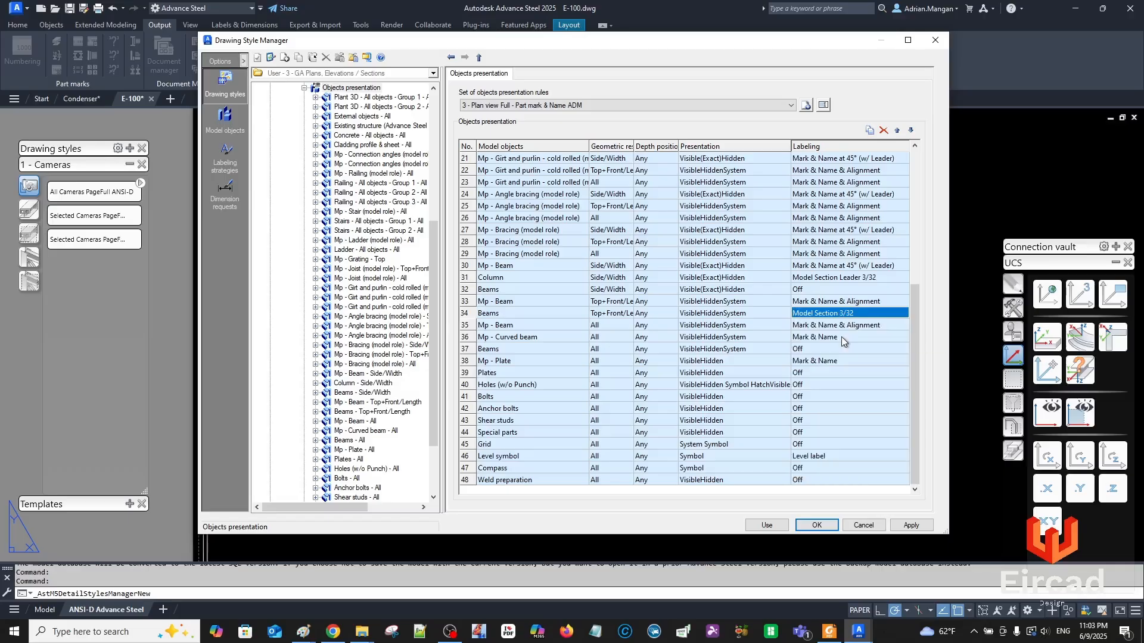
left_click(909, 524)
Use the edited drawing style on the condenser framing plan view in E-100.
left_click(767, 526)
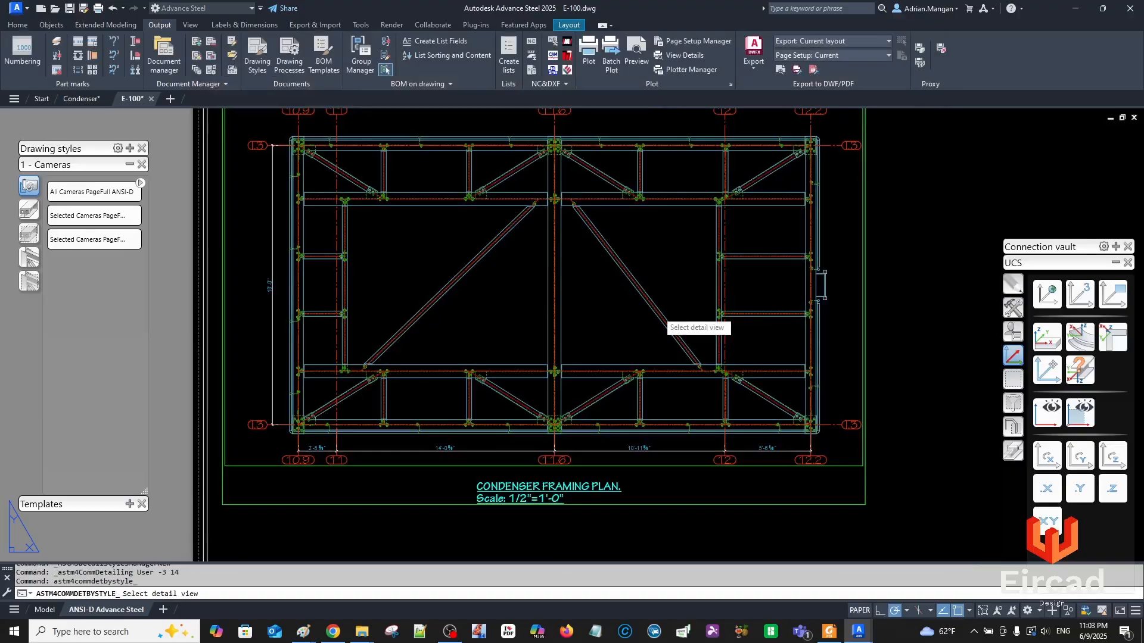
left_click(656, 311)
left_click(665, 322)
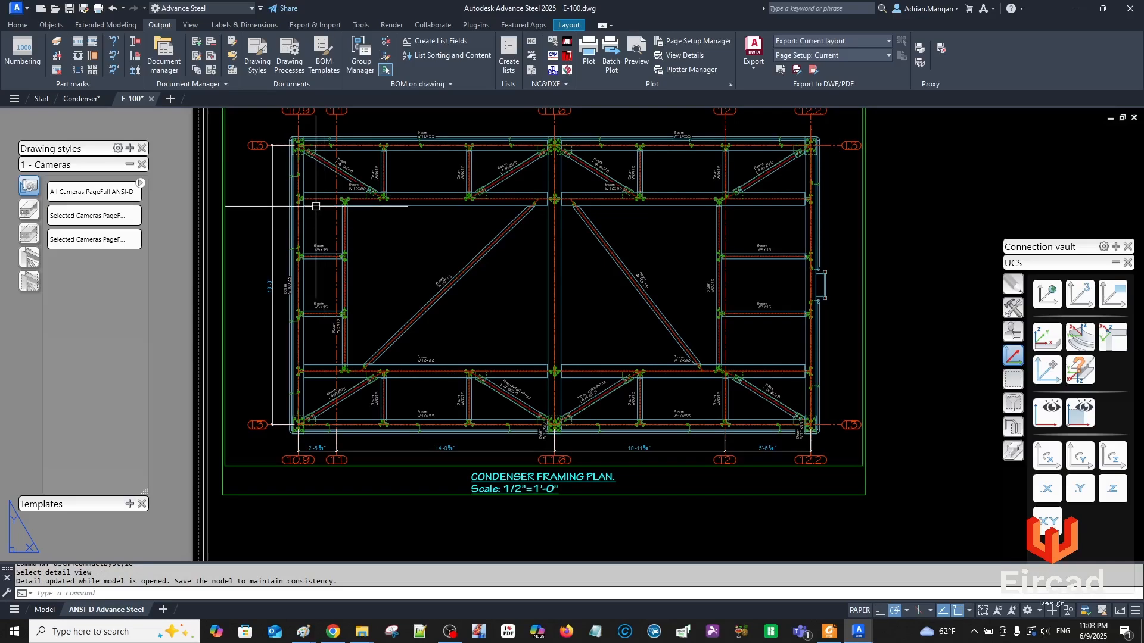
Shift the L4X4X3/8 brace label and the neighbouring W10X60 beam label apart at the plan's upper-left corner.
scroll(295, 158, "up", 6)
left_click(477, 186)
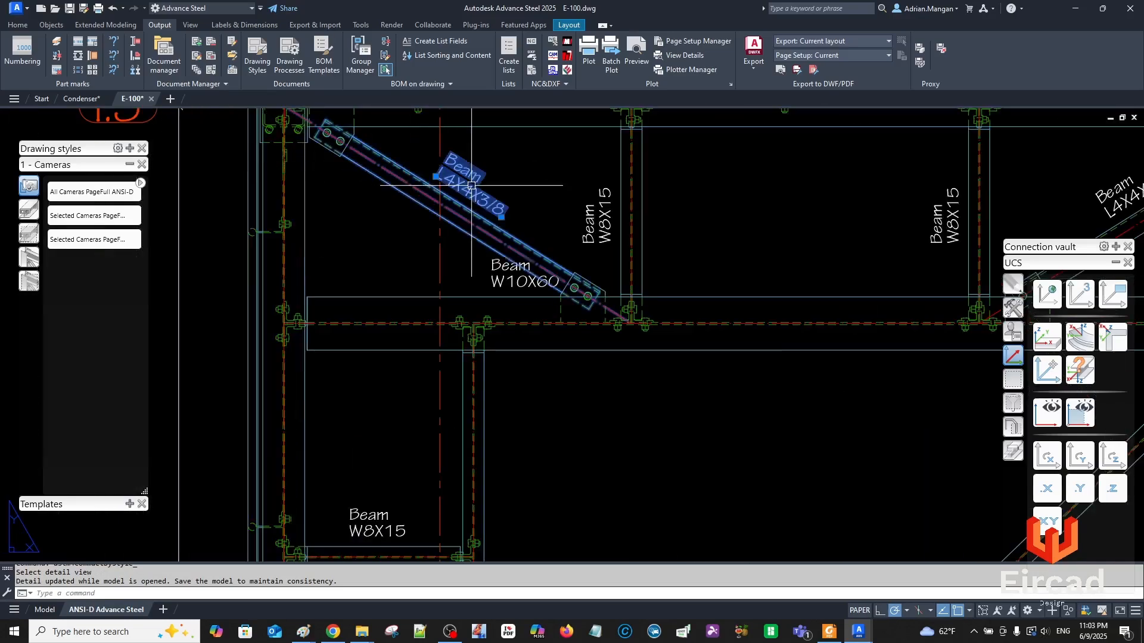
left_click_drag(479, 184, 449, 167)
left_click(509, 251)
left_click_drag(502, 252, 384, 283)
scroll(419, 253, "down", 6)
middle_click_drag(437, 231, 342, 105)
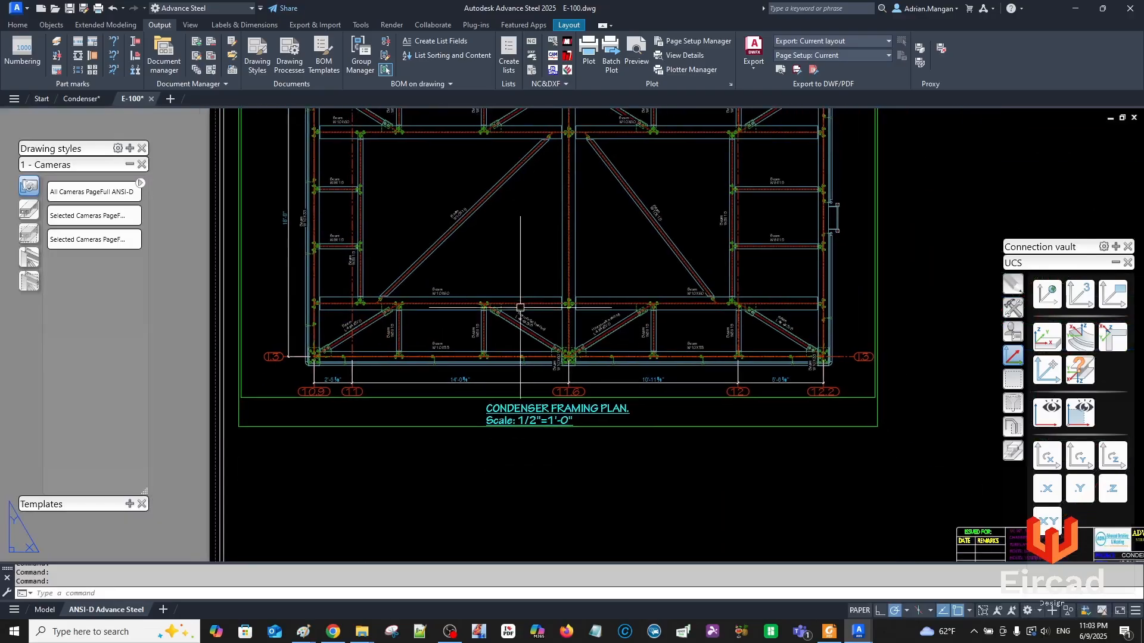
Reposition the two Horizontal bracing L4X4X3/8 labels on either side of grid 11.6 along the plan's lower edge.
scroll(531, 323, "up", 6)
left_click(525, 278)
left_click_drag(521, 278, 532, 290)
left_click(781, 301)
left_click_drag(780, 300, 757, 316)
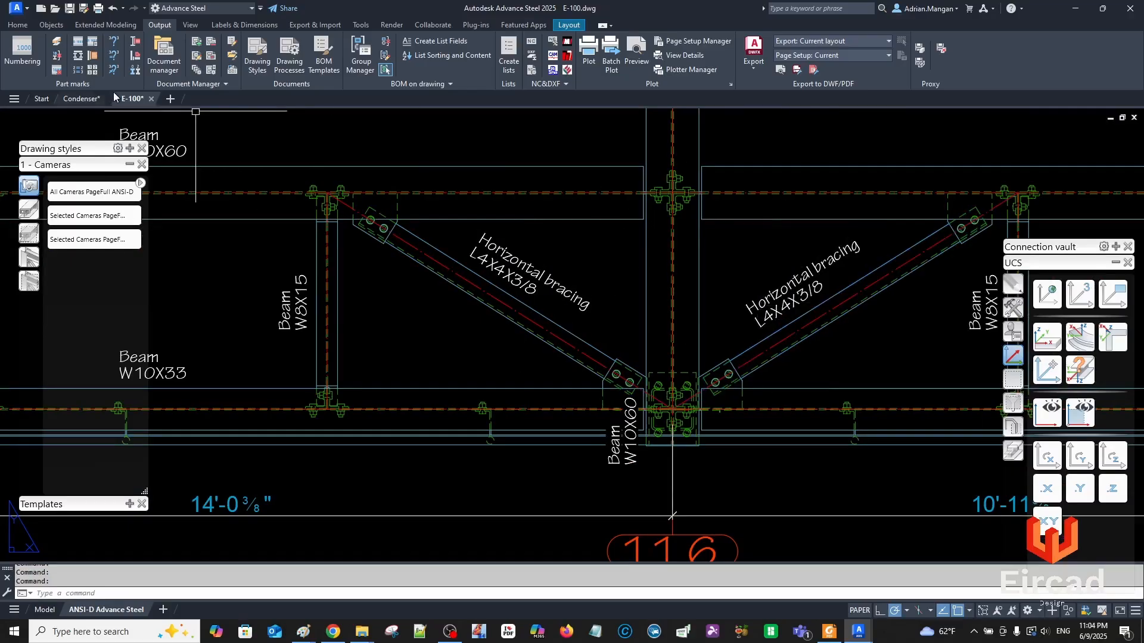
Switch to the Condenser model and turn off the Gratings layer to expose the platform framing.
left_click(82, 99)
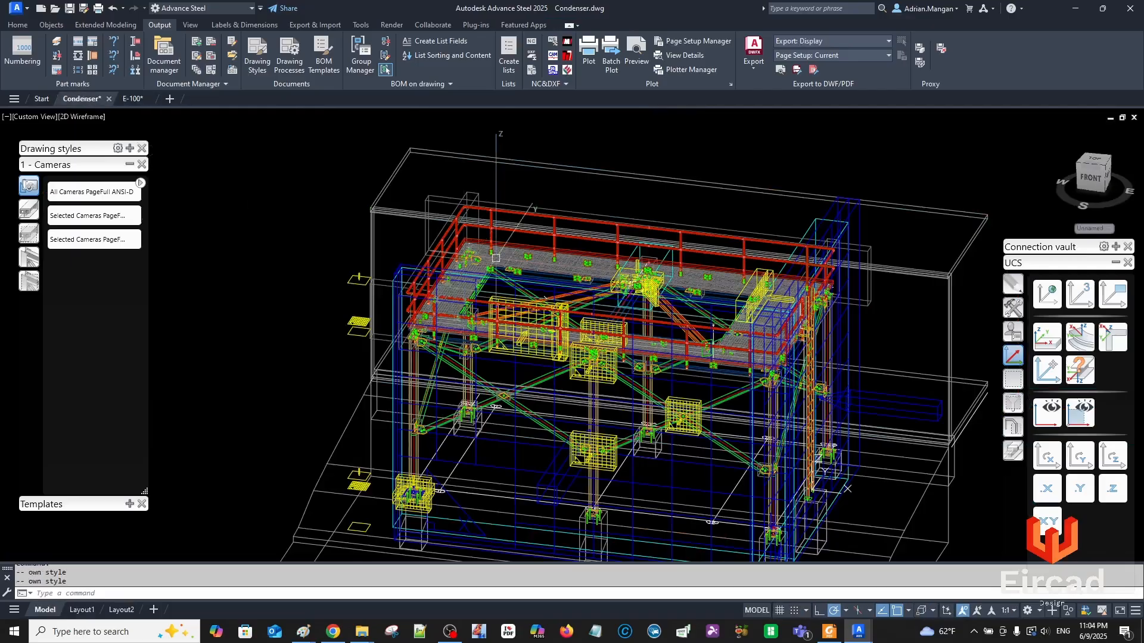
scroll(484, 254, "up", 5)
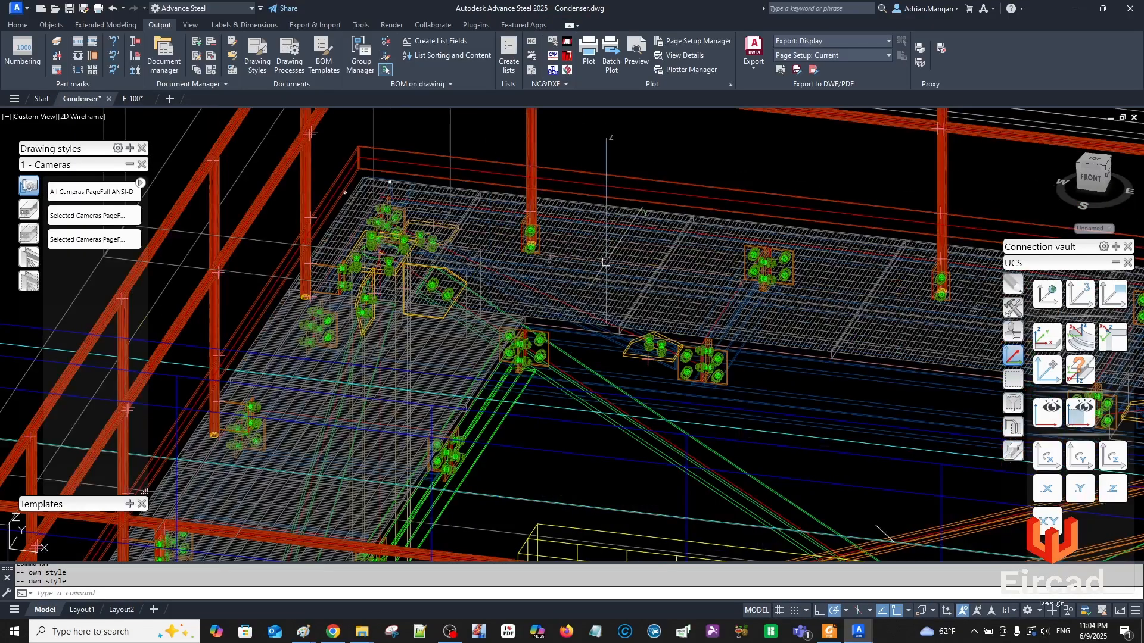
scroll(602, 266, "down", 1)
middle_click_drag(736, 277, 589, 263, "shift")
scroll(669, 246, "down", 3)
middle_click_drag(670, 245, 661, 241)
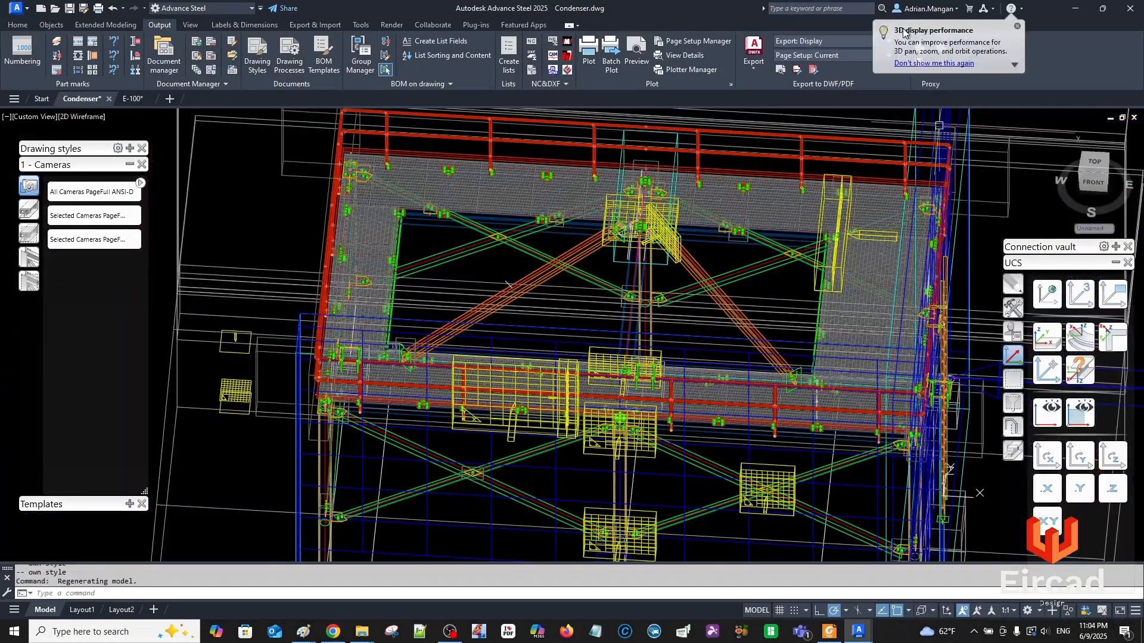
left_click(1016, 26)
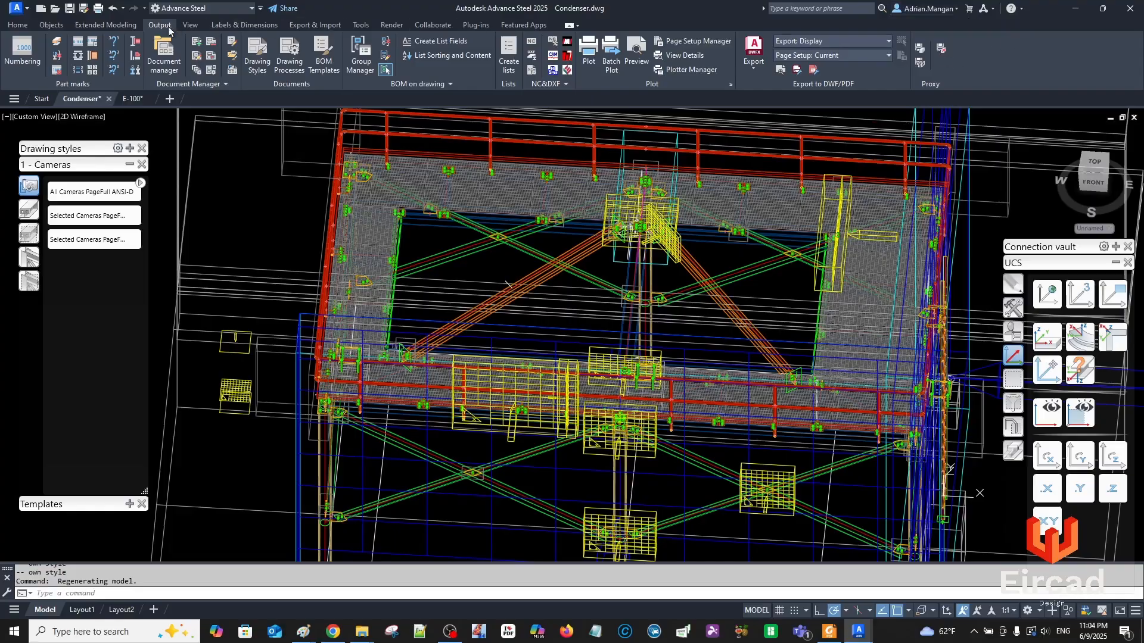
left_click(17, 25)
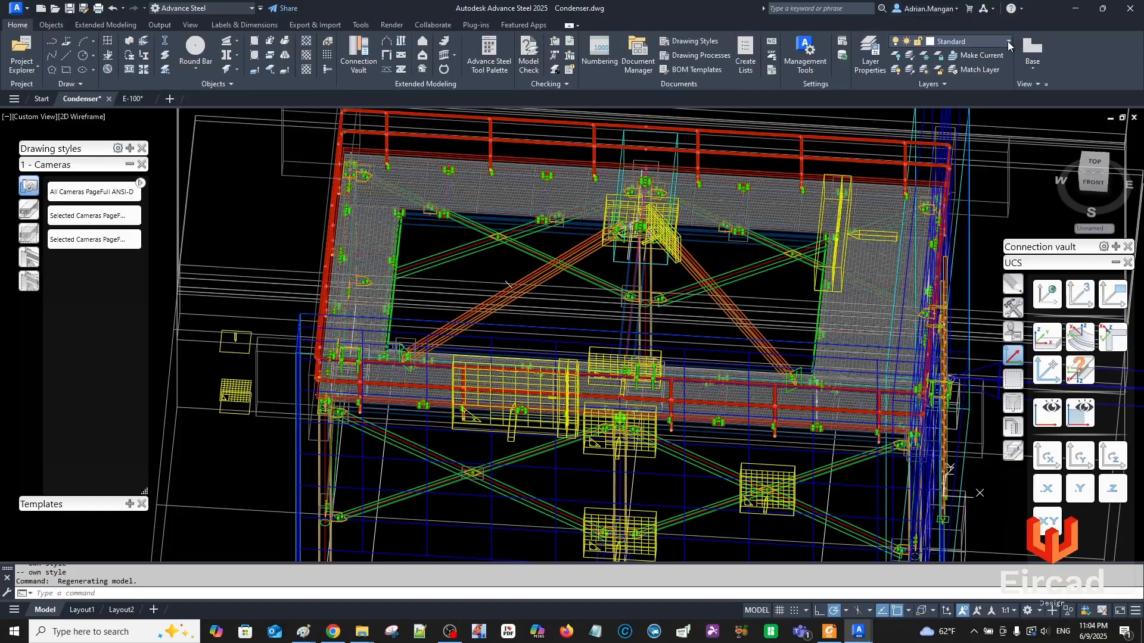
left_click(1008, 41)
scroll(981, 102, "up", 1)
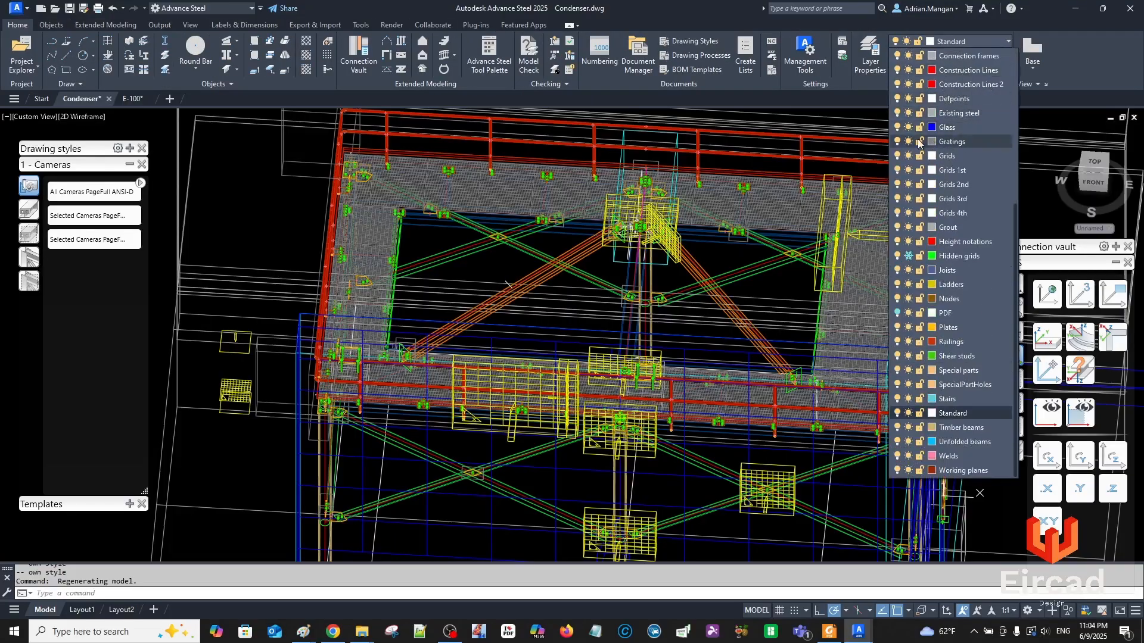
left_click(897, 141)
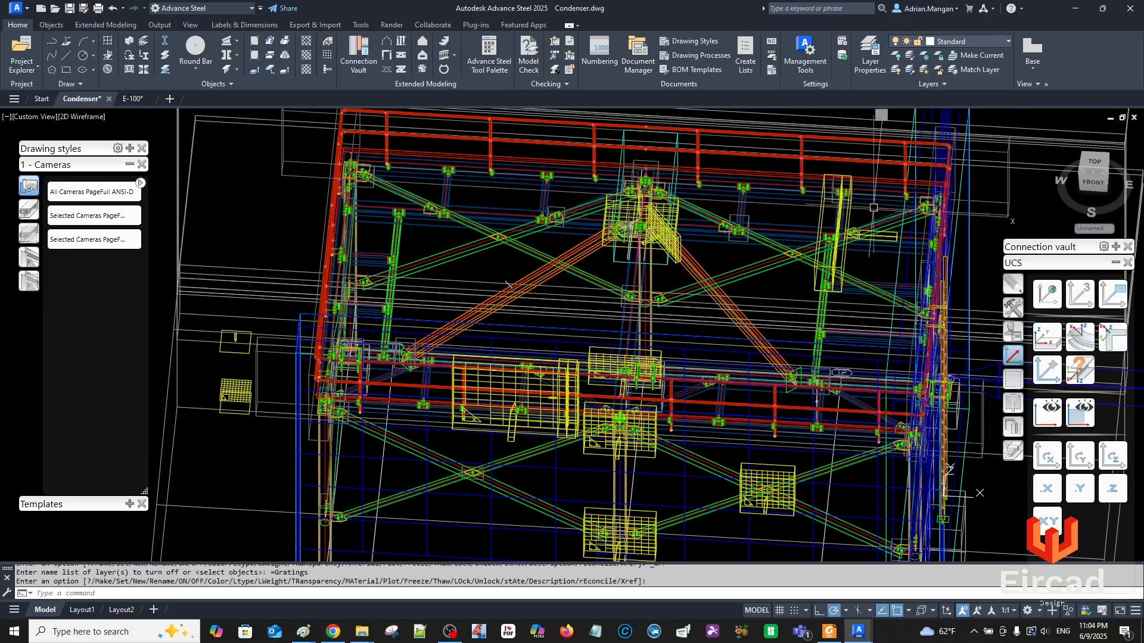
Select the two horizontal angle braces at the platform's right-end corners, leaving out the front brace beside grid 11.6.
scroll(890, 221, "up", 5)
left_click(881, 235)
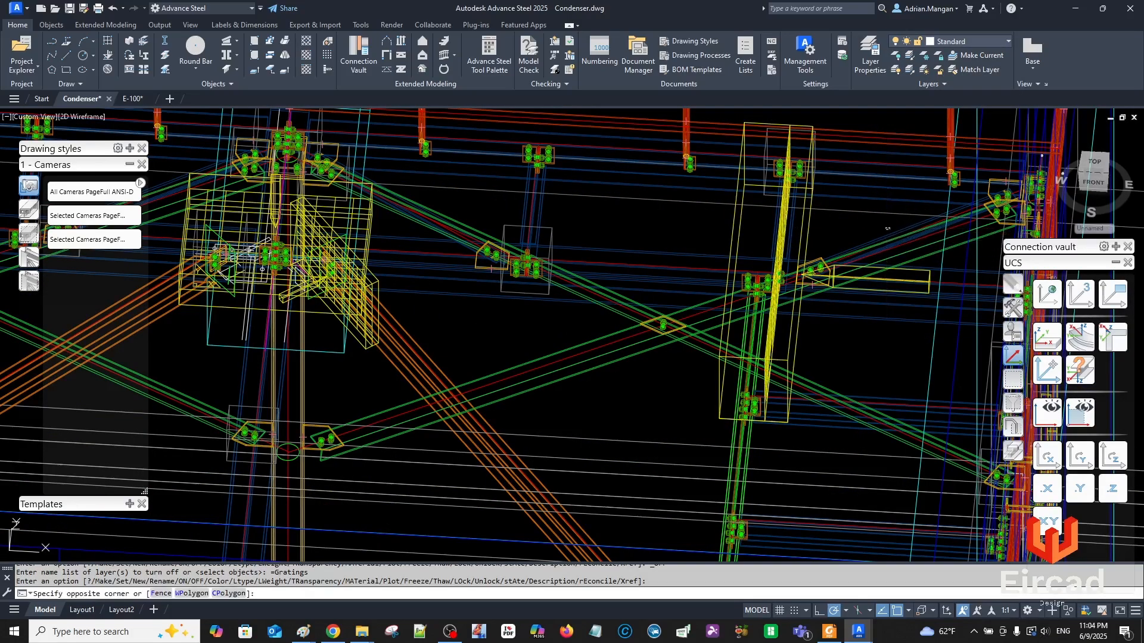
left_click(880, 234)
scroll(877, 231, "down", 5)
middle_click_drag(876, 231, 826, 165)
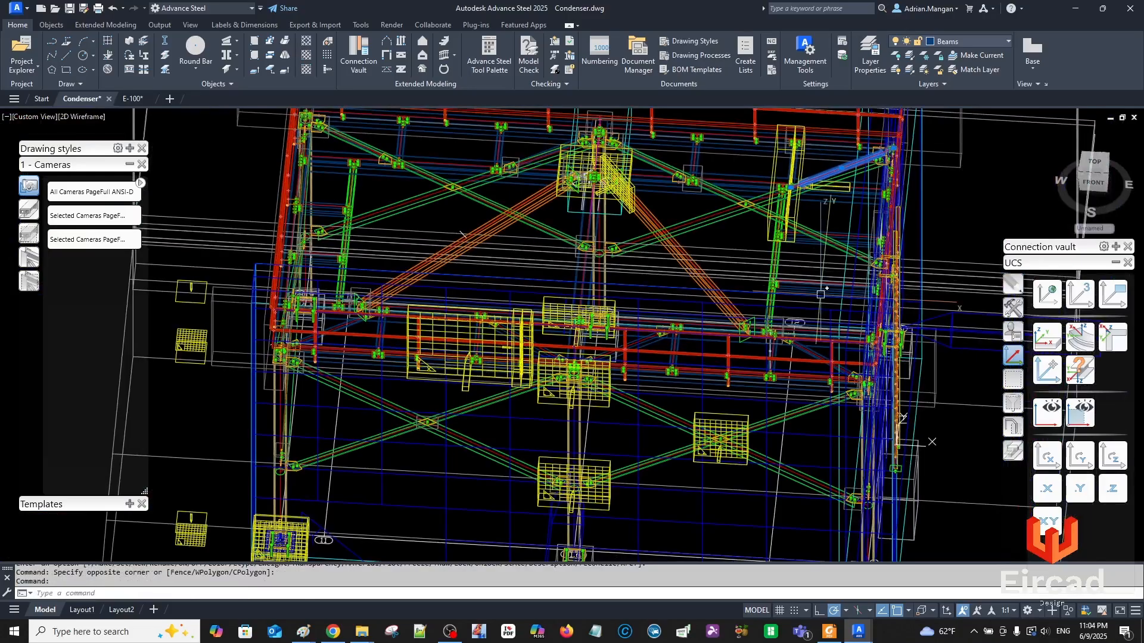
scroll(810, 337, "up", 5)
left_click(804, 361)
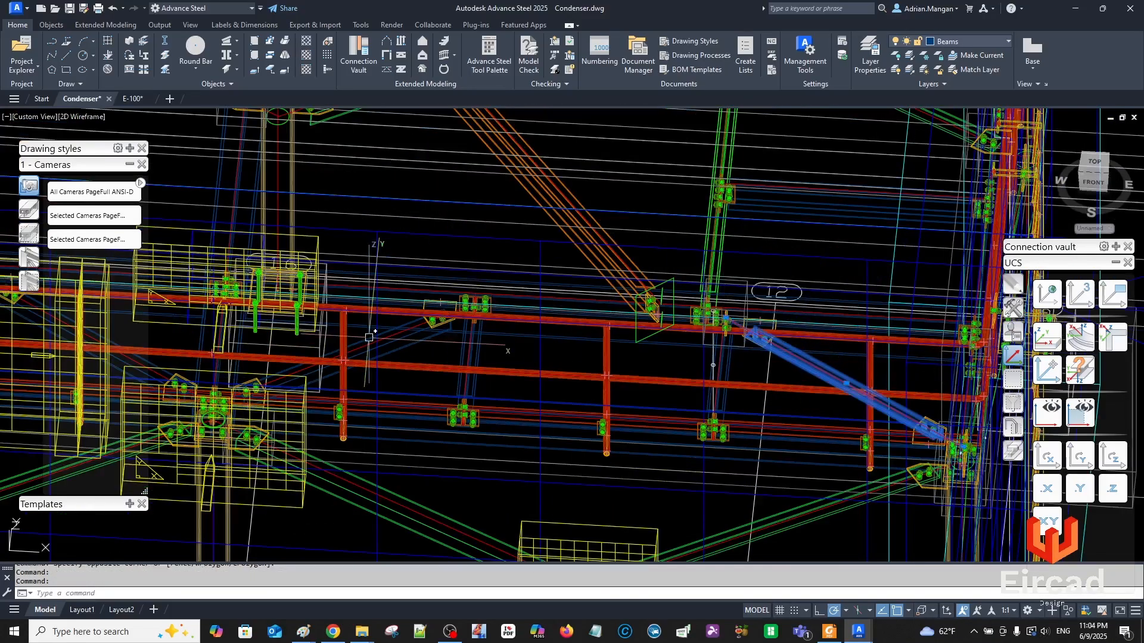
left_click(351, 353)
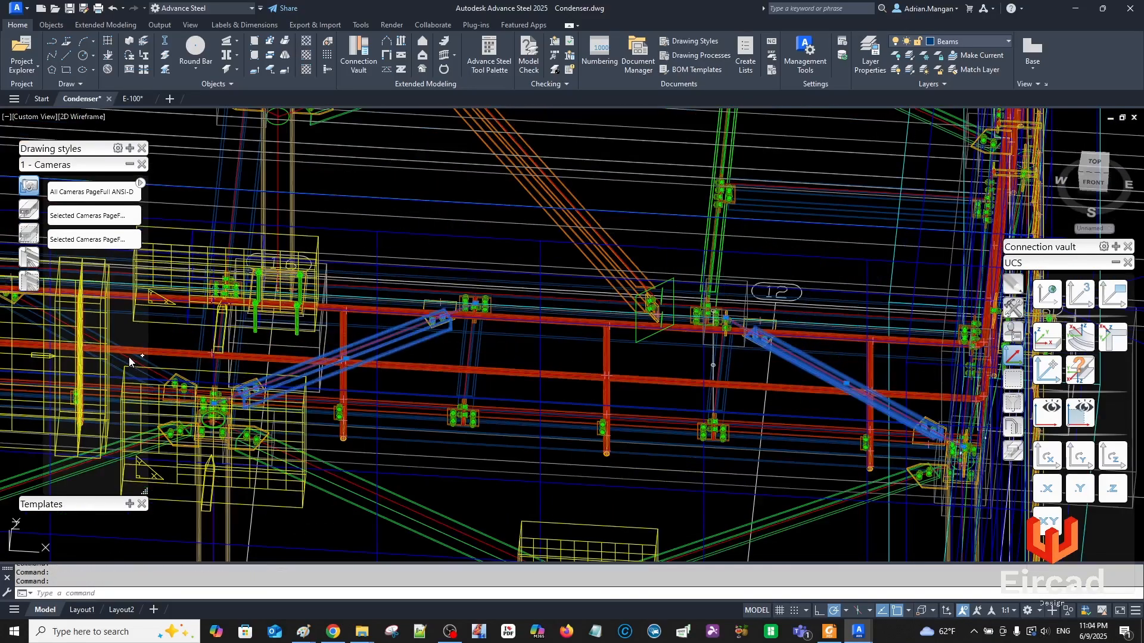
middle_click_drag(130, 359, 532, 306)
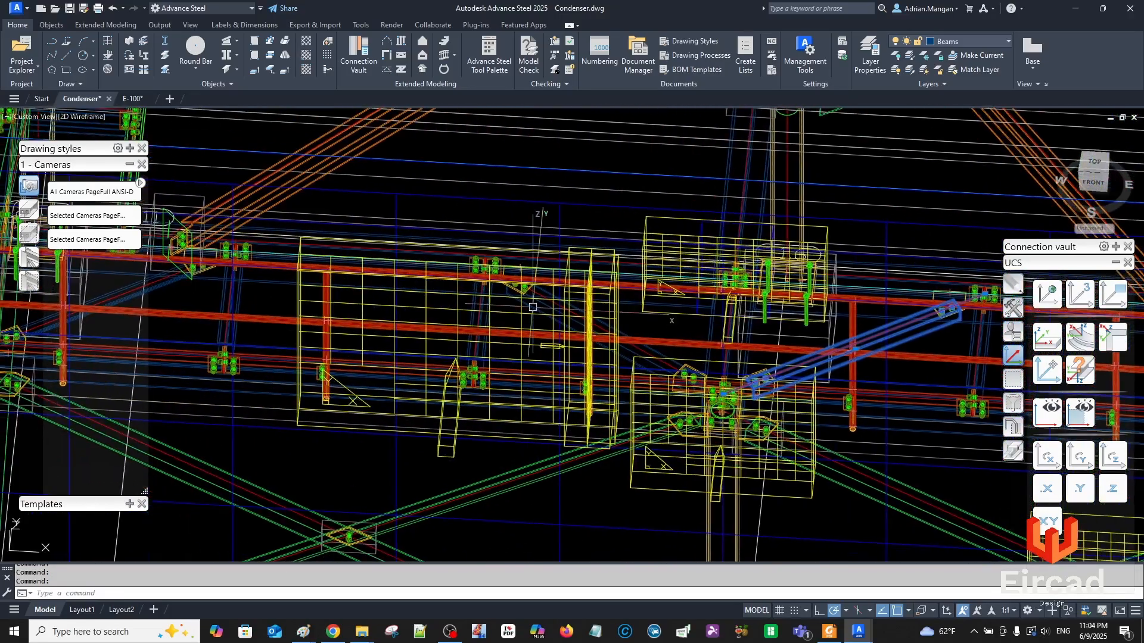
key("Escape")
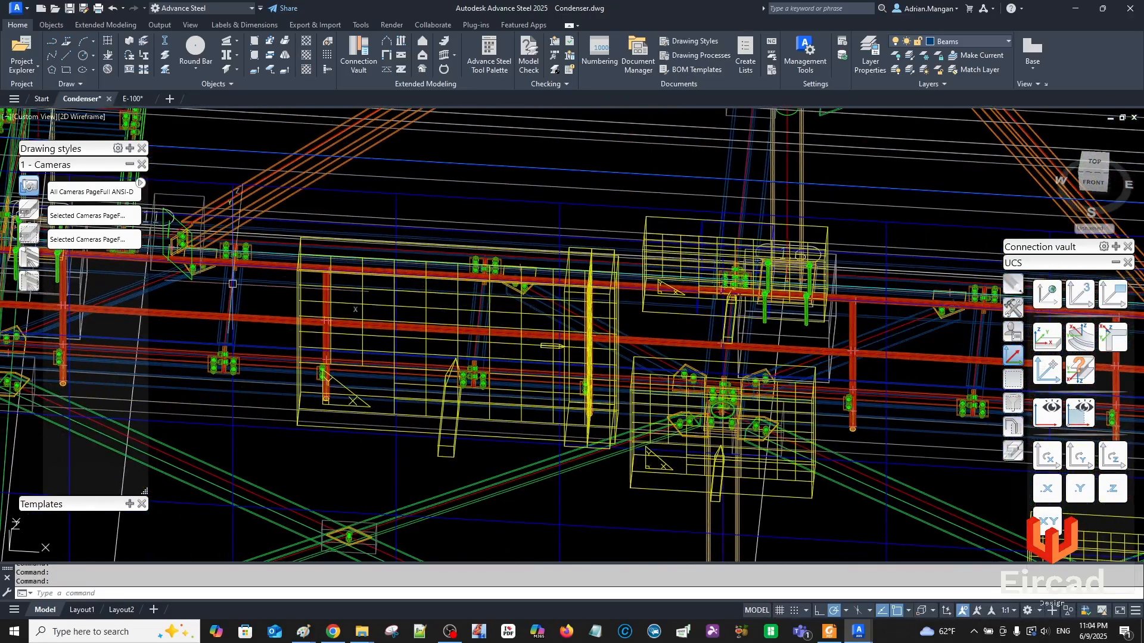
Add the horizontal angle braces at the platform's two left-end corners to the selection.
left_click(168, 280)
scroll(321, 230, "down", 6)
middle_click_drag(343, 210, 424, 387)
scroll(424, 357, "up", 2)
scroll(388, 279, "up", 4)
scroll(249, 230, "up", 4)
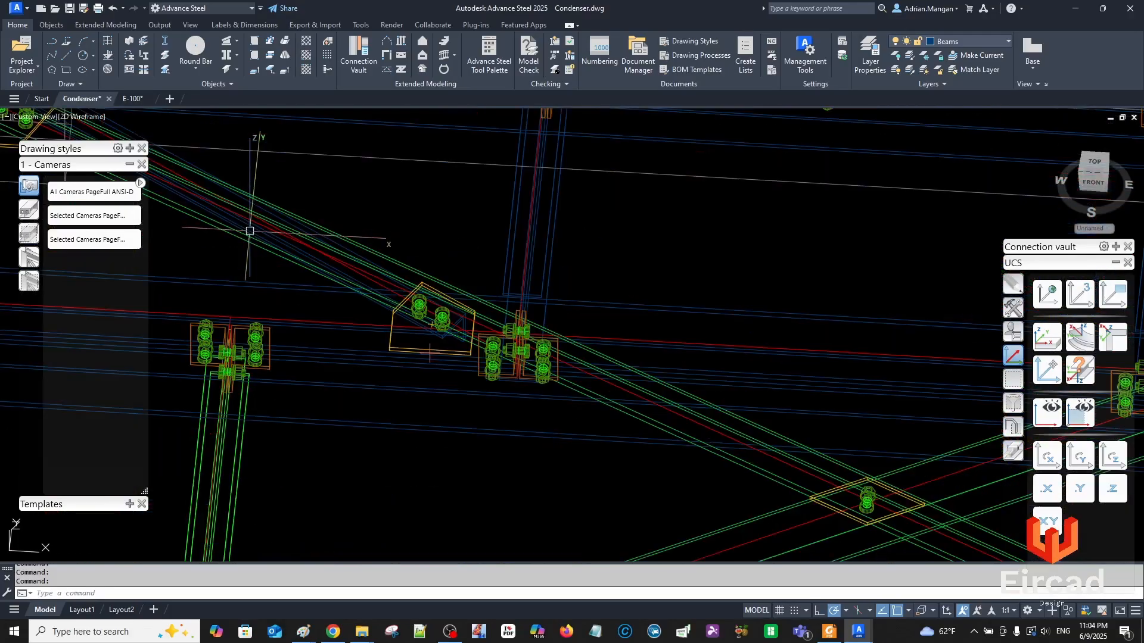
scroll(250, 231, "down", 6)
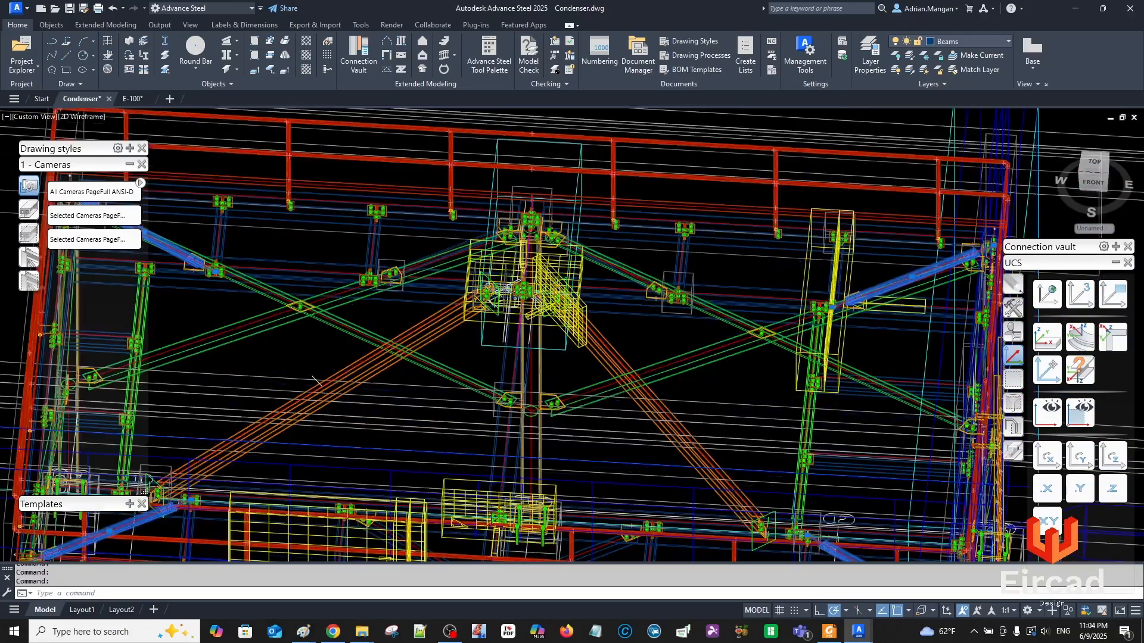
Add the two rear horizontal braces beside the middle column to the selection, dropping any wrongly picked object.
scroll(500, 238, "up", 5)
left_click(386, 267)
left_click(377, 275)
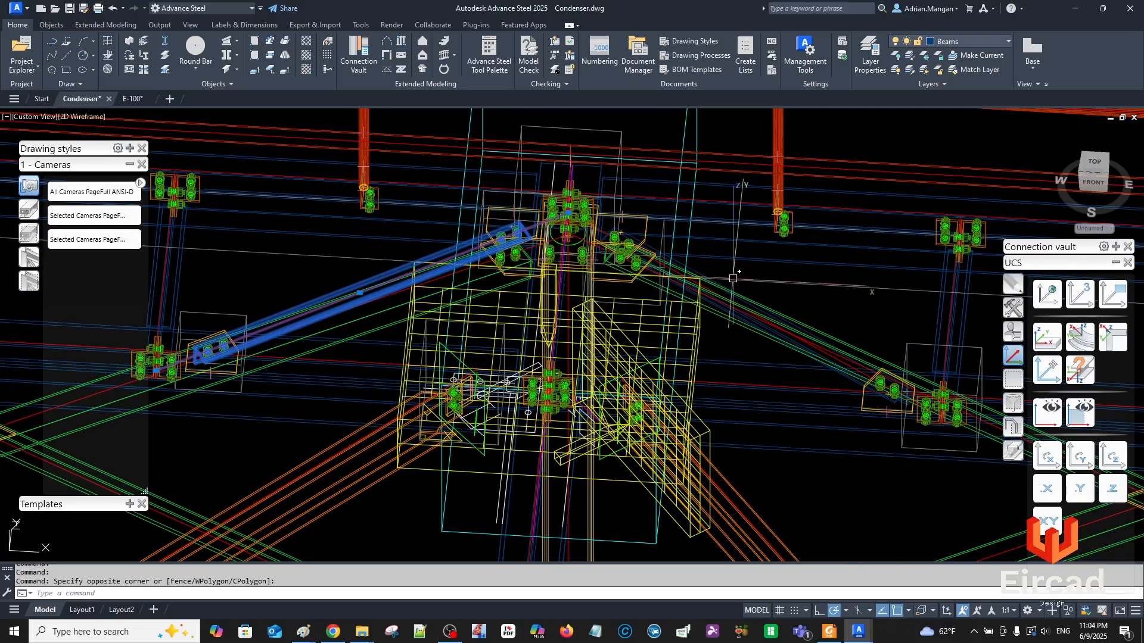
left_click(714, 276)
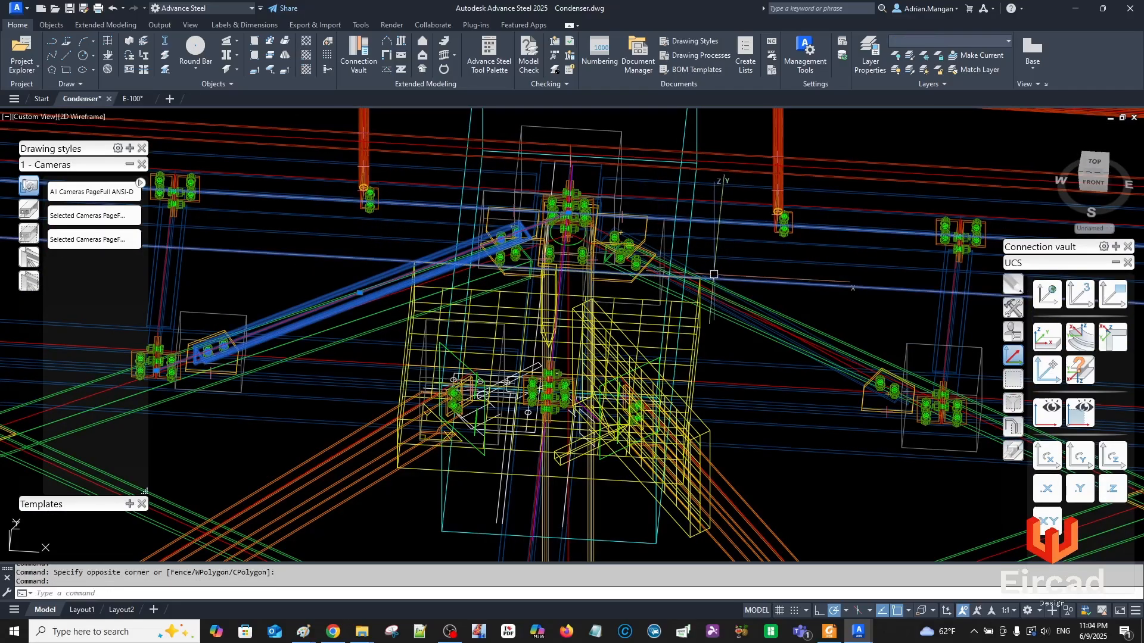
scroll(714, 276, "up", 3)
left_click(747, 294, "shift")
scroll(768, 267, "down", 8)
middle_click_drag(804, 237, 420, 181)
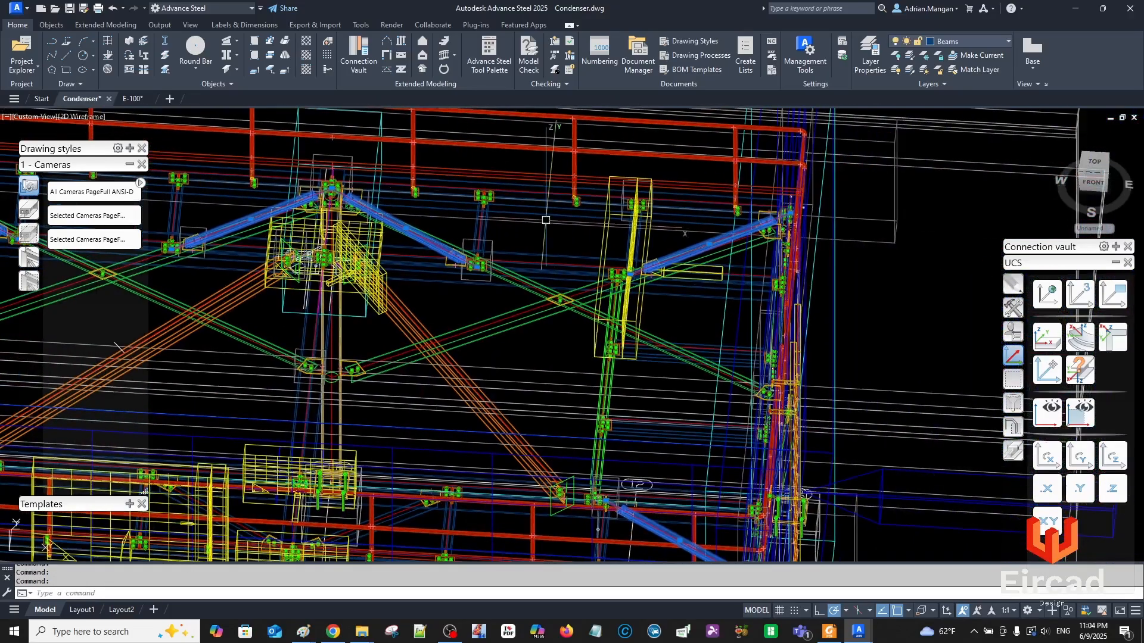
scroll(546, 220, "down", 4)
middle_click_drag(679, 236, 678, 247, "shift")
Set the Model Role of the six selected L4X4X3/8 braces to Vertical Bracing in their Advance Properties.
right_click(921, 244)
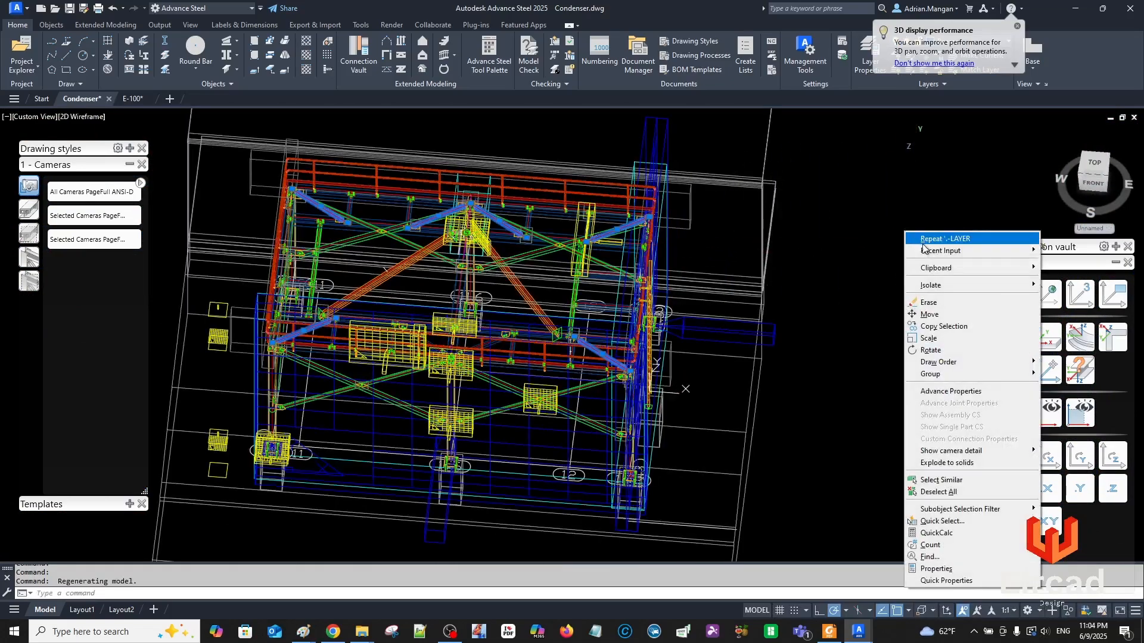
left_click(946, 391)
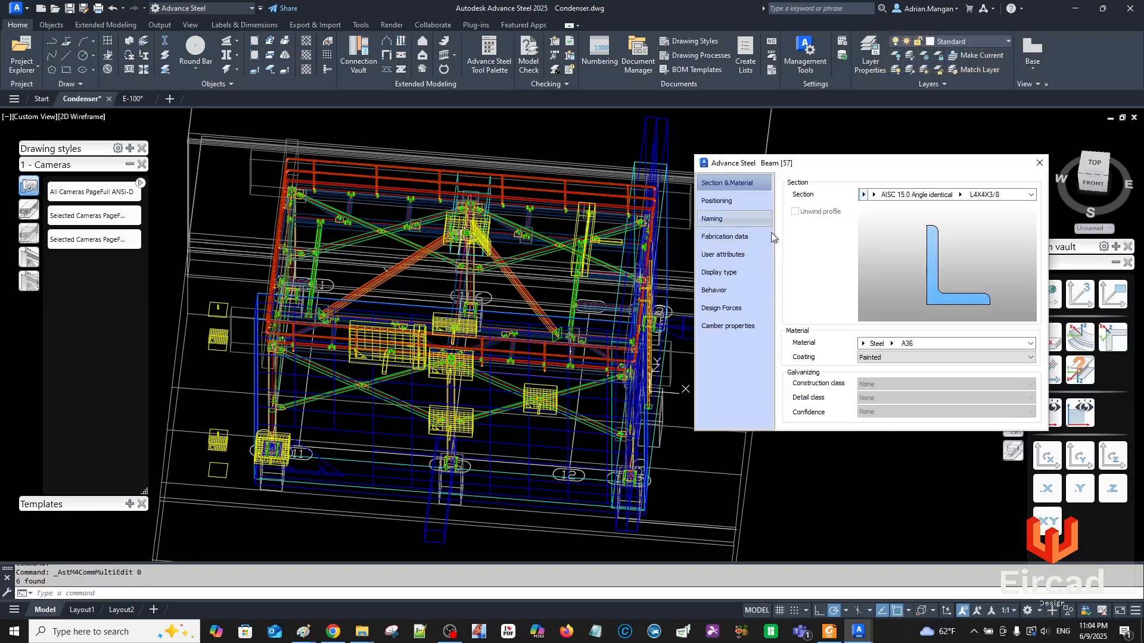
left_click(749, 220)
left_click(933, 337)
left_click(933, 340)
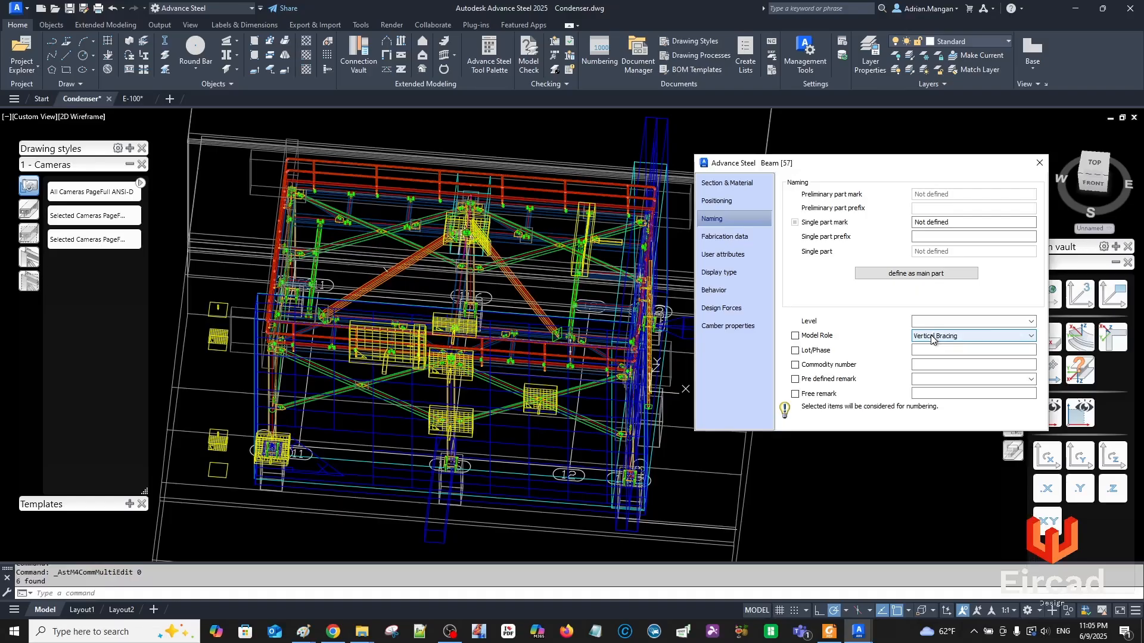
left_click(1039, 162)
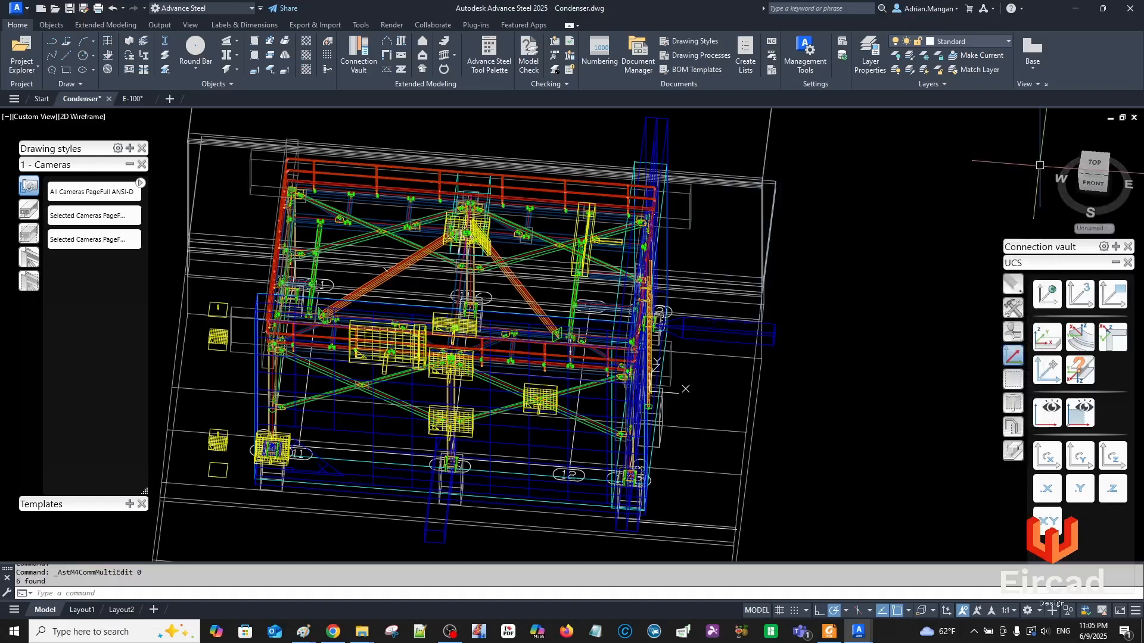
Return to the E-100 drawing and update the condenser framing plan detail from the model.
left_click(141, 98)
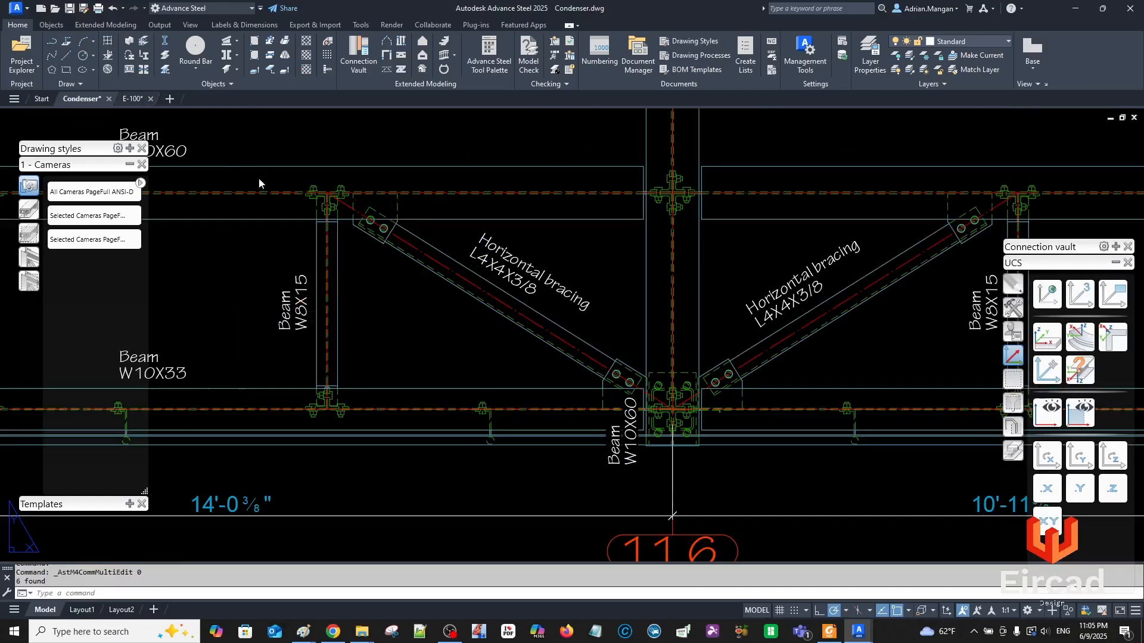
left_click(510, 307)
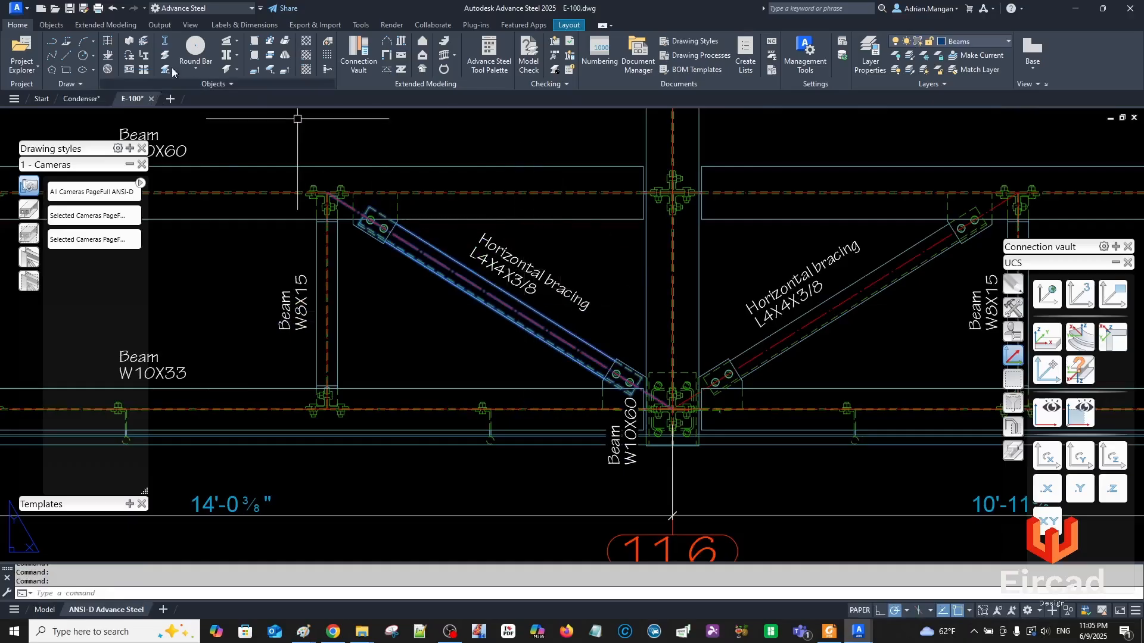
left_click(244, 24)
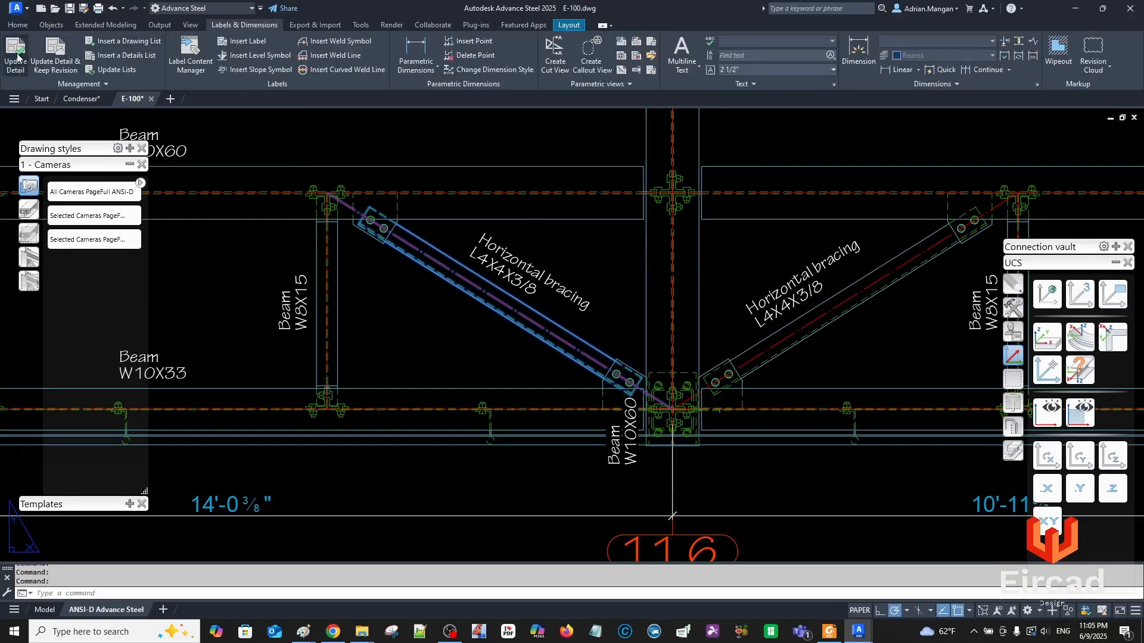
key("Escape")
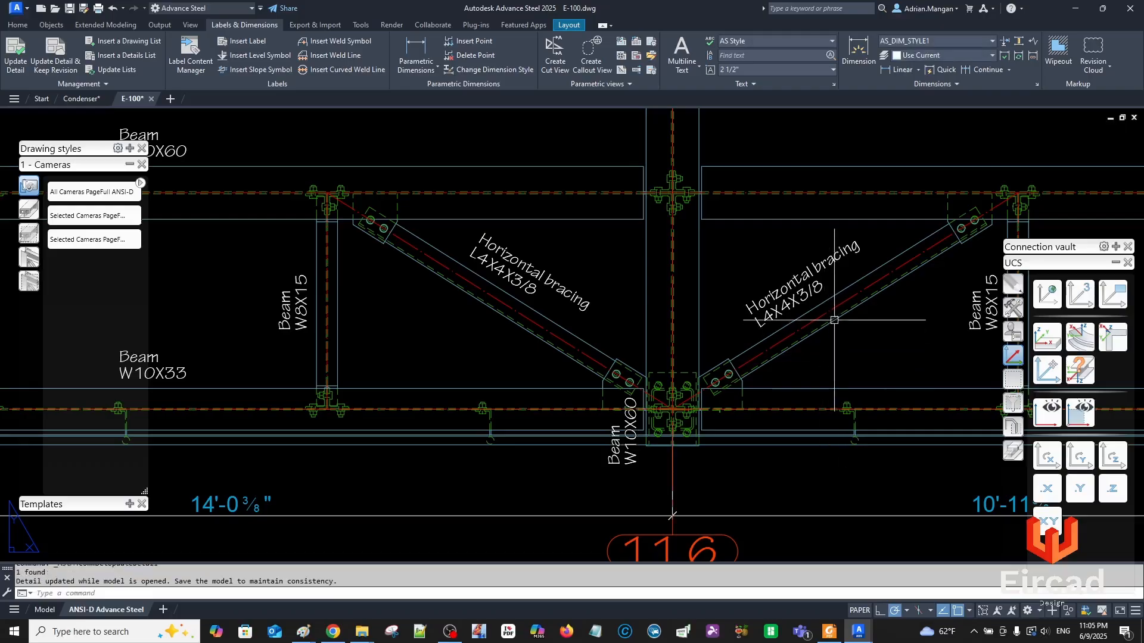
scroll(728, 415, "down", 5)
middle_click_drag(715, 416, 685, 431)
scroll(828, 145, "up", 5)
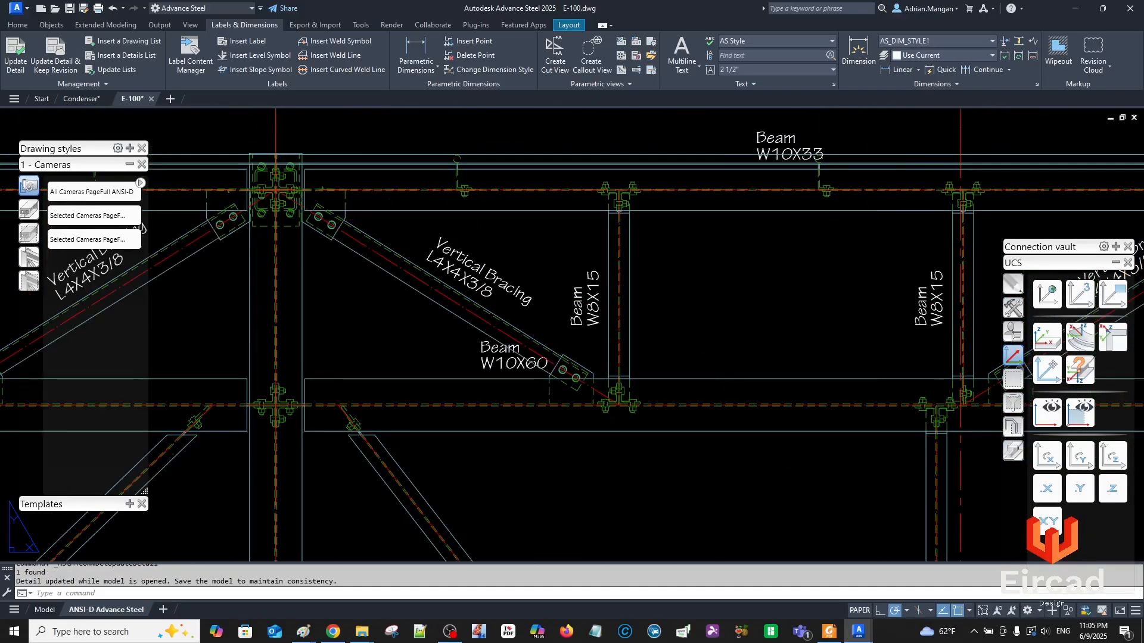
Shift the W10X60 beam label in the upper right-hand bay to the left, away from the brace end.
middle_click_drag(960, 243, 576, 231)
scroll(735, 260, "down", 3)
middle_click_drag(735, 262, 763, 265)
left_click(631, 291)
left_click(627, 291)
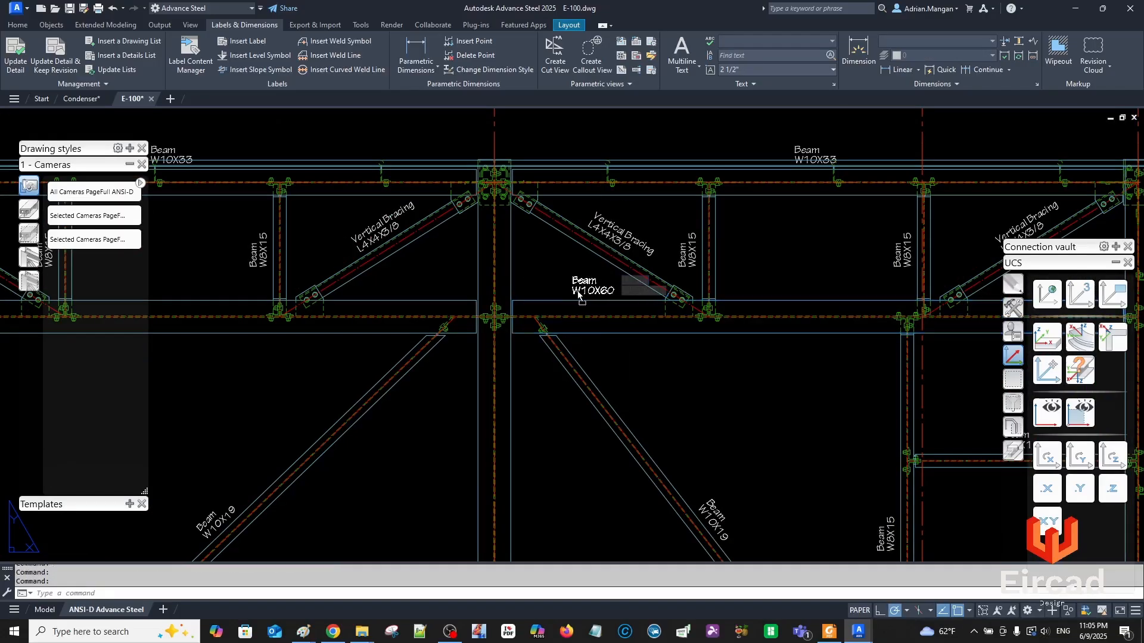
left_click(575, 290)
Move the two W10X33 labels along the plan's top edge further left in their bays.
left_click(810, 157)
left_click_drag(807, 158, 713, 150)
middle_click_drag(629, 171, 951, 188)
left_click(486, 173)
left_click_drag(484, 173, 387, 163)
middle_click_drag(416, 184, 739, 193)
left_click(619, 244)
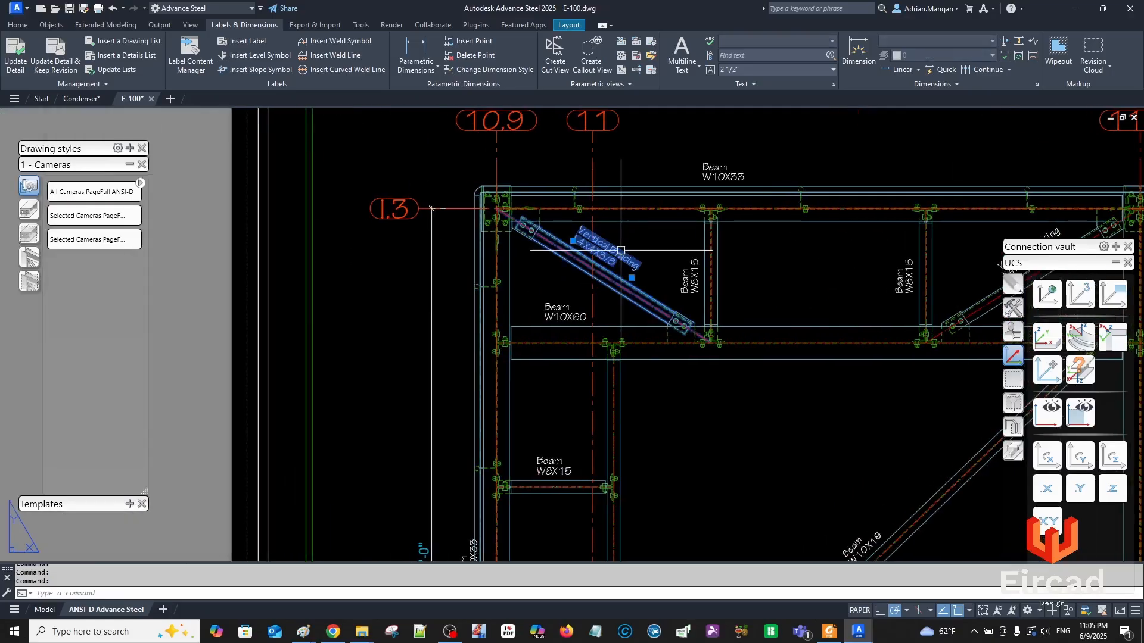
middle_click_drag(703, 277, 652, 192)
key("Escape")
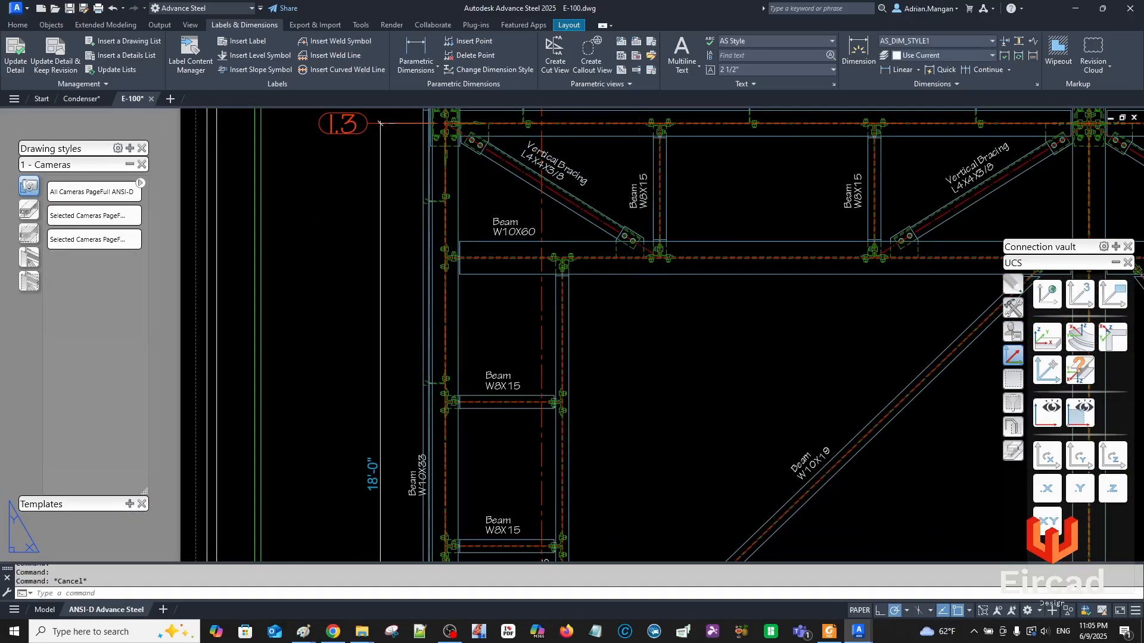
Nudge the two W8X15 labels between the braces in the upper left-hand bay slightly down.
left_click(639, 191)
left_click(848, 200)
key("ctrl+Down")
key("ctrl+Down")
key("ctrl+Down")
key("ctrl+Down")
key("ctrl+Down")
key("ctrl+Down")
key("ctrl+Down")
key("ctrl+Down")
key("ctrl+Down")
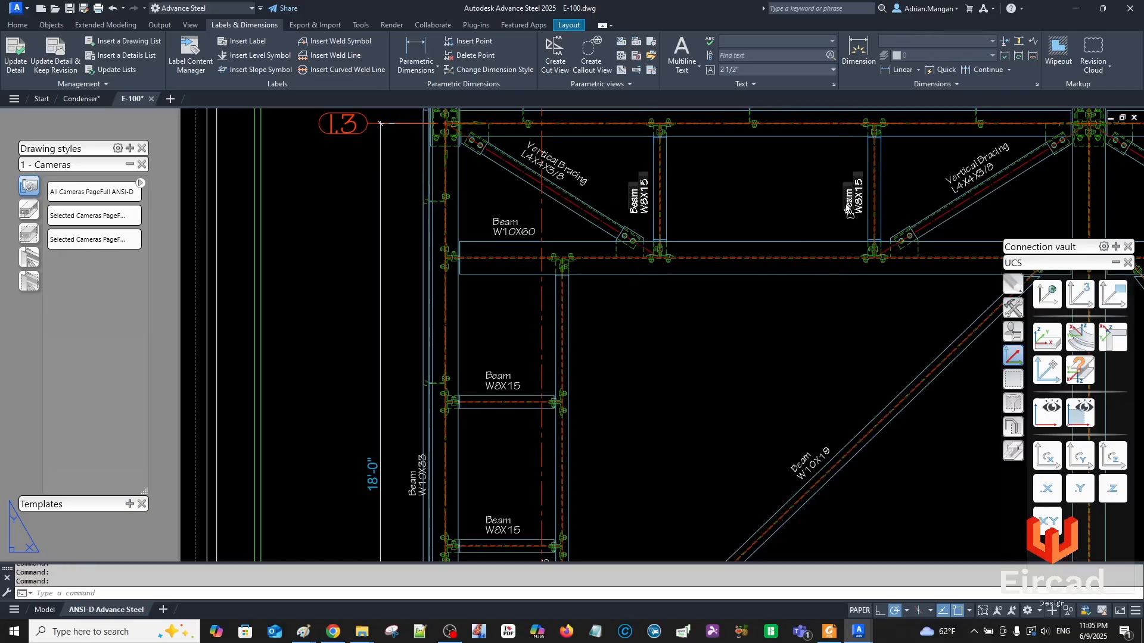
Nudge the two W8X15 labels between the braces in the upper right-hand bay slightly down.
middle_click_drag(927, 204, 555, 210)
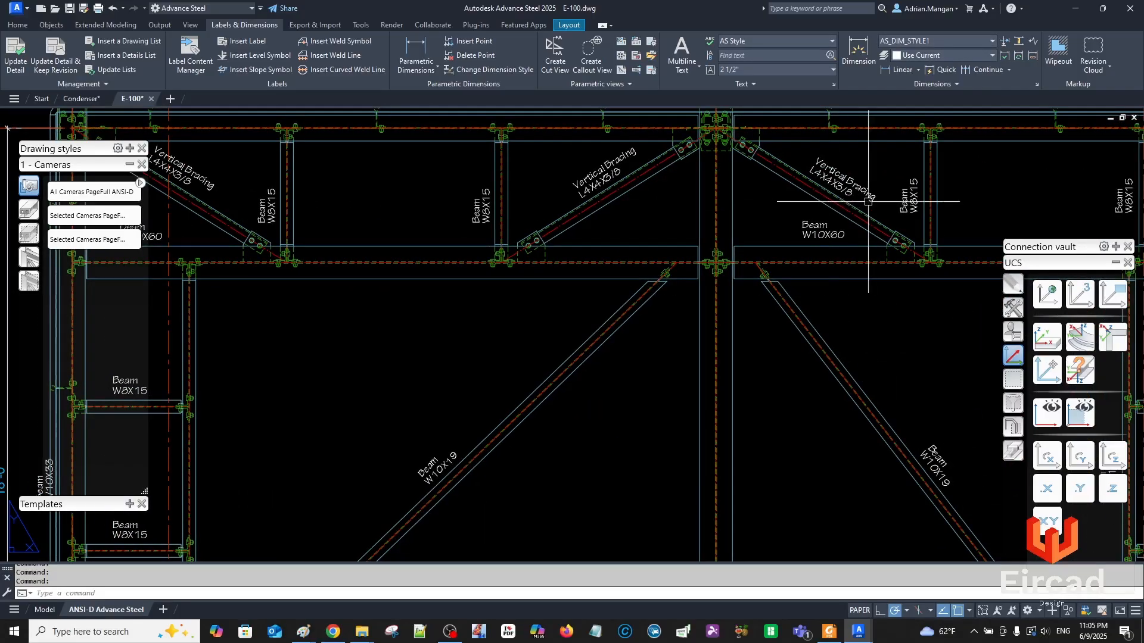
left_click(911, 195)
scroll(927, 192, "down", 2)
left_click(823, 197)
key("ctrl+Down")
key("ctrl+Down")
key("ctrl+Down")
key("ctrl+Down")
key("ctrl+Down")
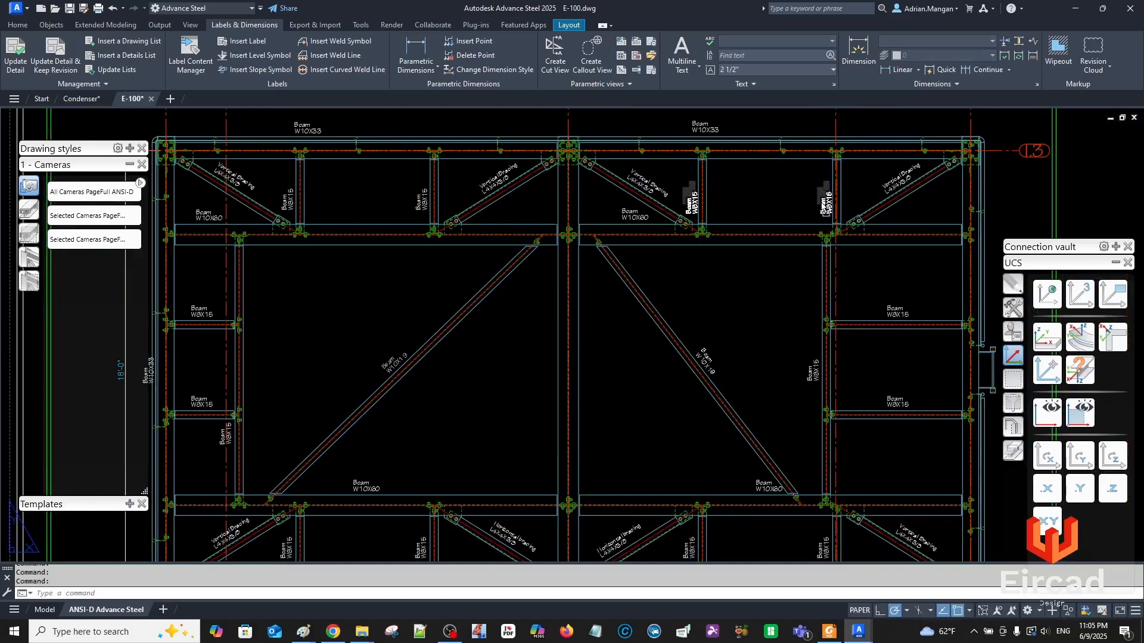
key("Escape")
Shift the two short W8X15 beam labels at the plan's right end leftward and the adjacent vertical beam's W8X15 label down.
middle_click_drag(829, 229, 858, 169)
left_click(923, 247)
left_click(927, 335)
left_click_drag(921, 336, 888, 342)
left_click(839, 306)
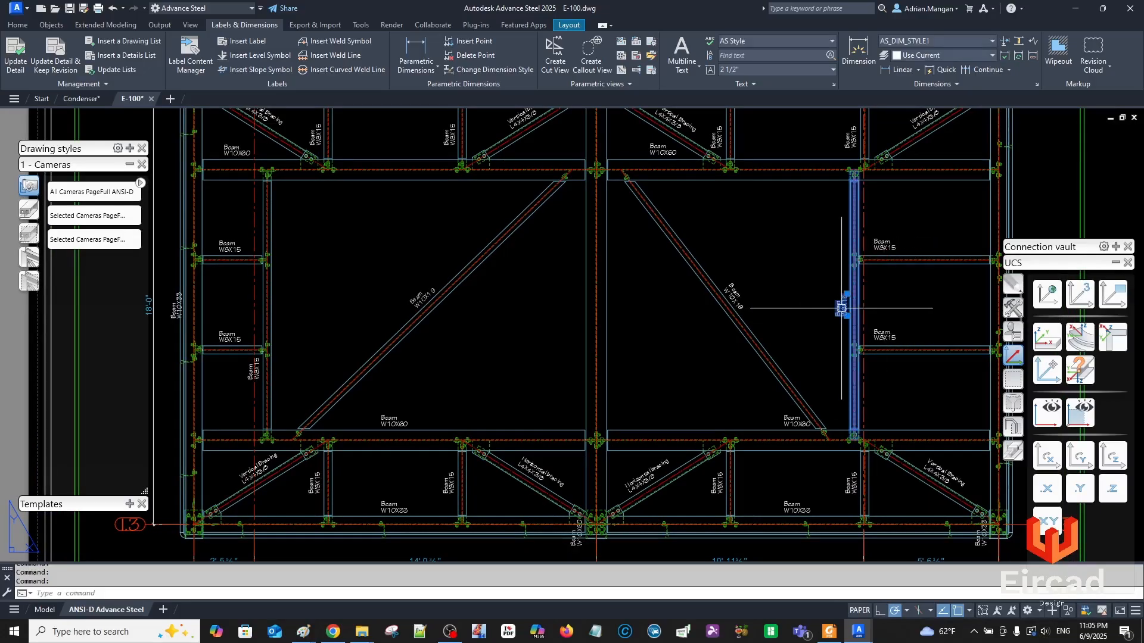
left_click_drag(837, 305, 835, 380)
Lower the W8X15 labels of the short vertical beams along the plan's bottom row slightly.
scroll(835, 379, "down", 2)
middle_click_drag(815, 352, 781, 250)
scroll(812, 340, "up", 2)
left_click(806, 349)
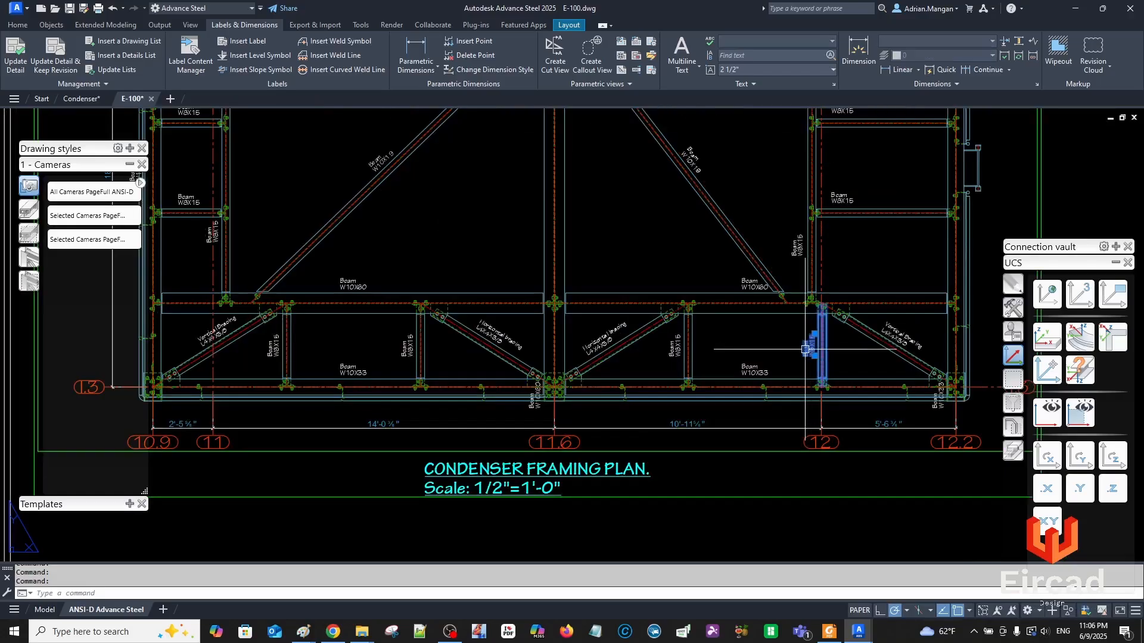
mouse_move(806, 349)
left_mouse_down()
mouse_move(671, 344)
mouse_move(672, 356)
left_mouse_up()
middle_click_drag(559, 336, 729, 325)
left_click(580, 340)
left_click_drag(576, 336, 575, 350)
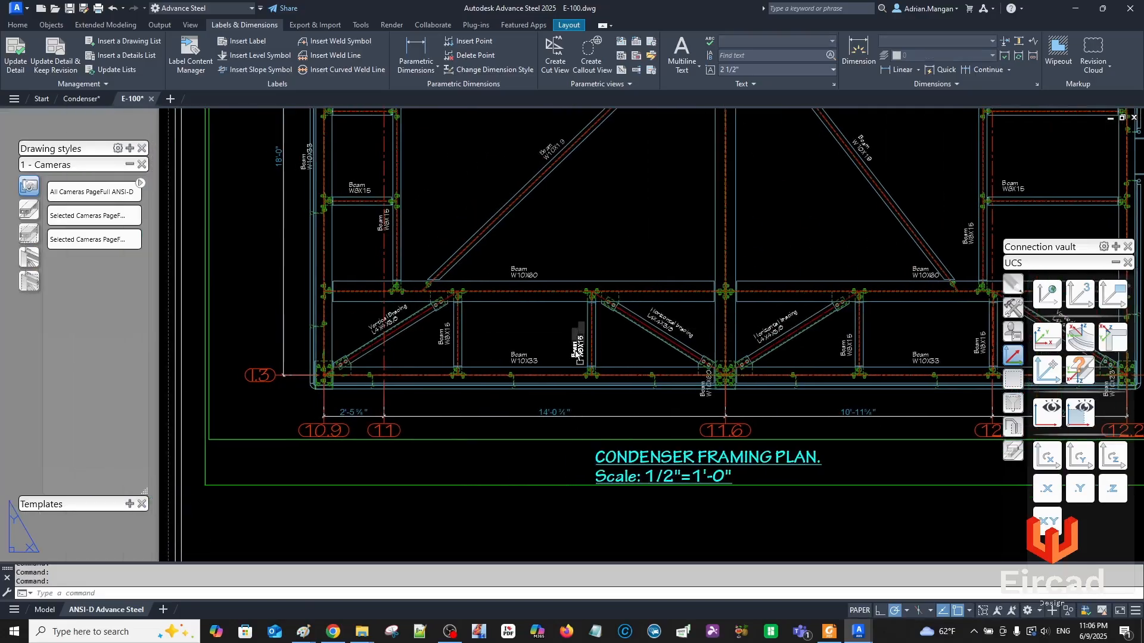
left_click(446, 337)
left_click_drag(446, 339, 442, 348)
Slide the Vertical Bracing label at the plan's lower left corner down along its brace.
left_click(390, 320)
left_click_drag(389, 319, 367, 334)
key("Escape")
Slide the W10X19 label of the left-hand diagonal beam down toward the beam's lower end.
middle_click_drag(380, 237, 487, 386)
scroll(411, 288, "up", 1)
scroll(411, 287, "down", 4)
scroll(472, 281, "up", 4)
scroll(566, 250, "down", 4)
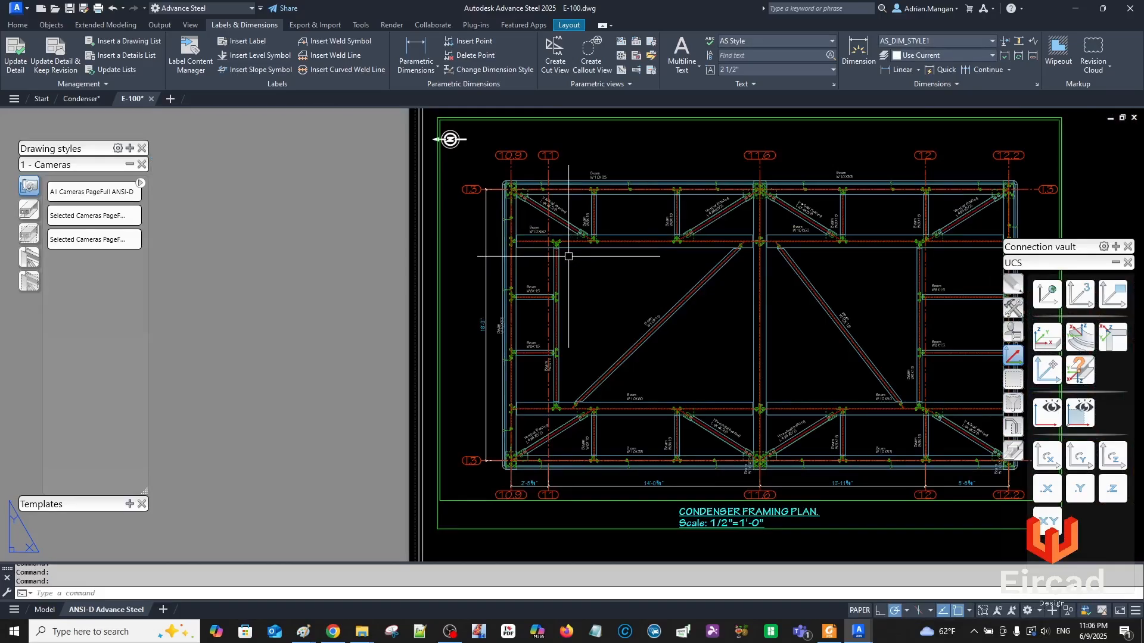
scroll(694, 186, "up", 2)
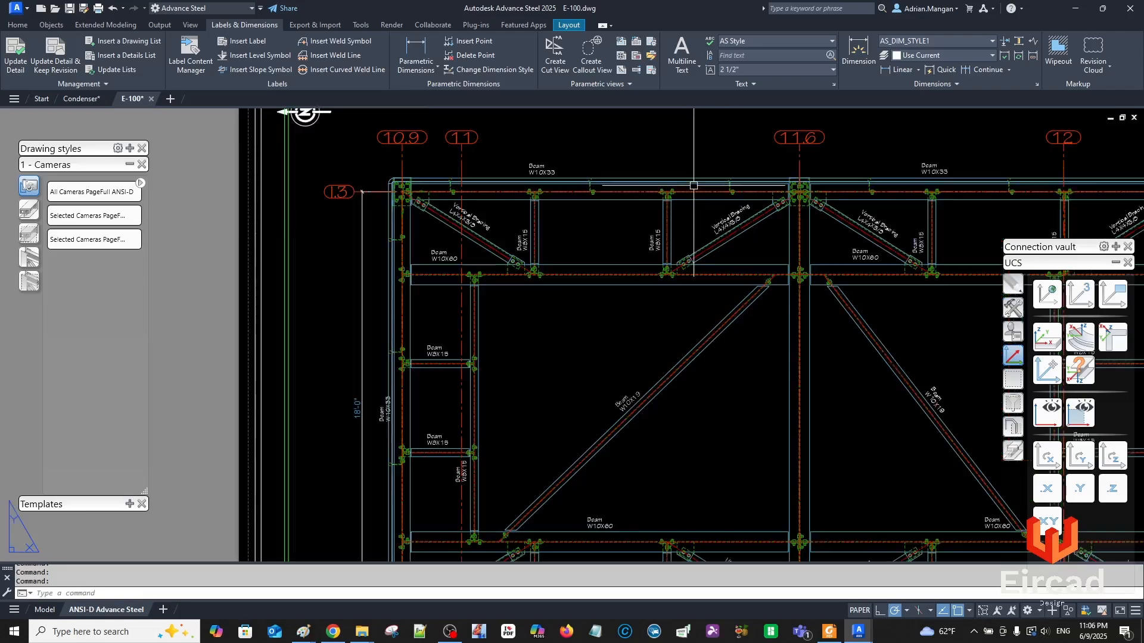
left_click(733, 216)
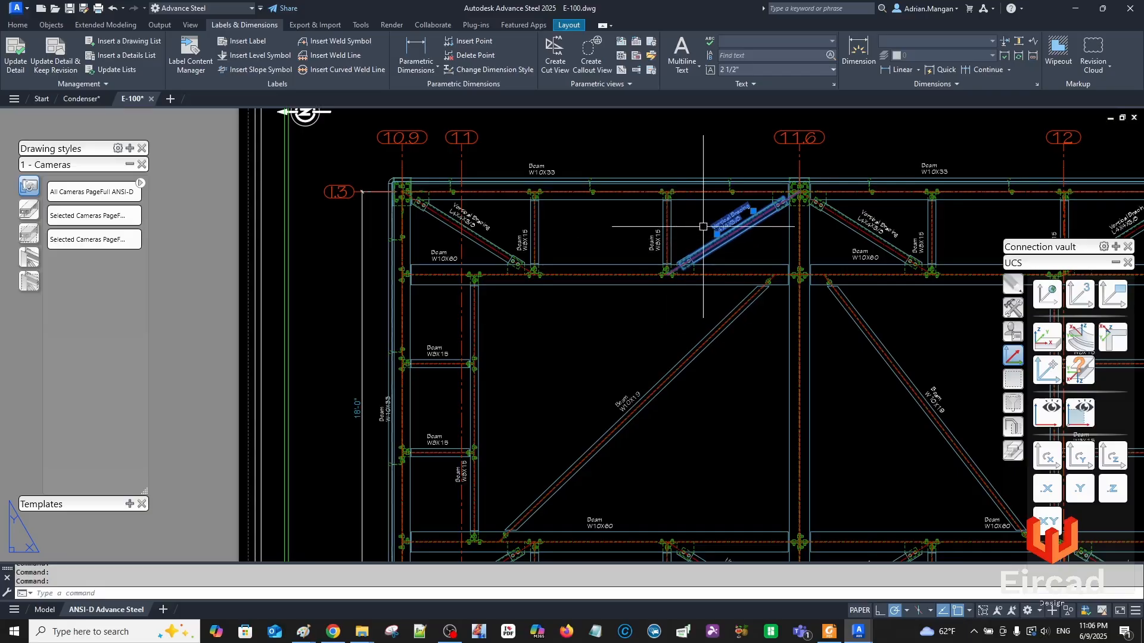
scroll(703, 226, "down", 5)
scroll(622, 335, "up", 5)
scroll(621, 335, "up", 2)
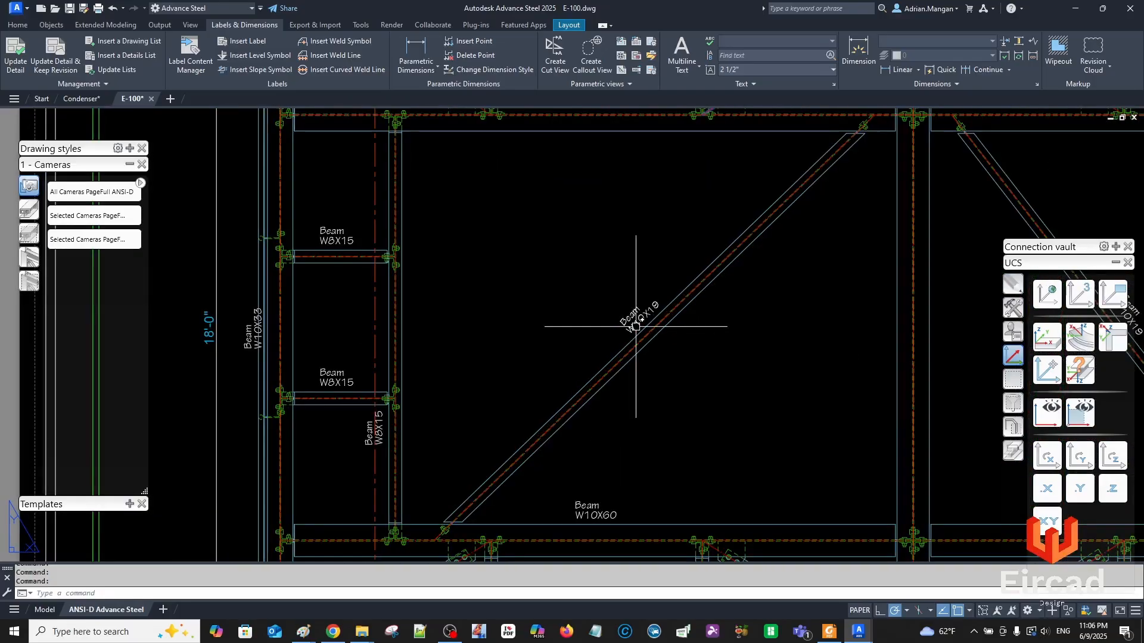
left_click(635, 326)
left_click_drag(635, 327, 518, 447)
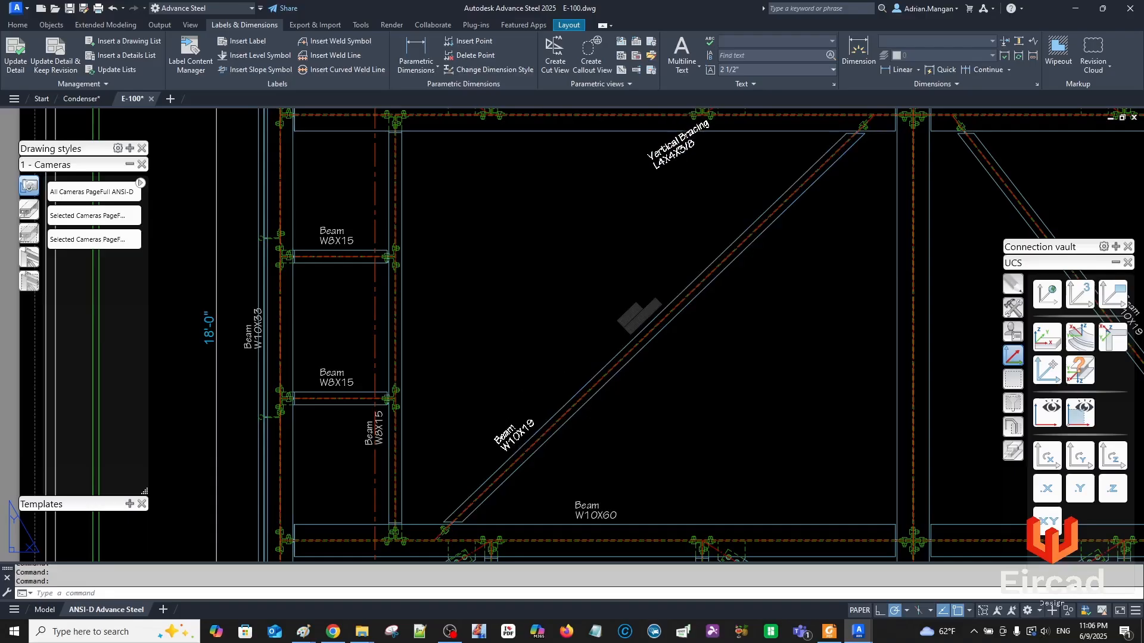
Move the displaced Vertical Bracing label back beside its brace in the upper left-hand bay, near the middle column.
middle_click_drag(658, 193, 574, 345)
left_click(582, 313)
mouse_move(583, 313)
left_mouse_down()
mouse_move(617, 262)
mouse_move(684, 221)
left_mouse_up()
scroll(683, 222, "down", 5)
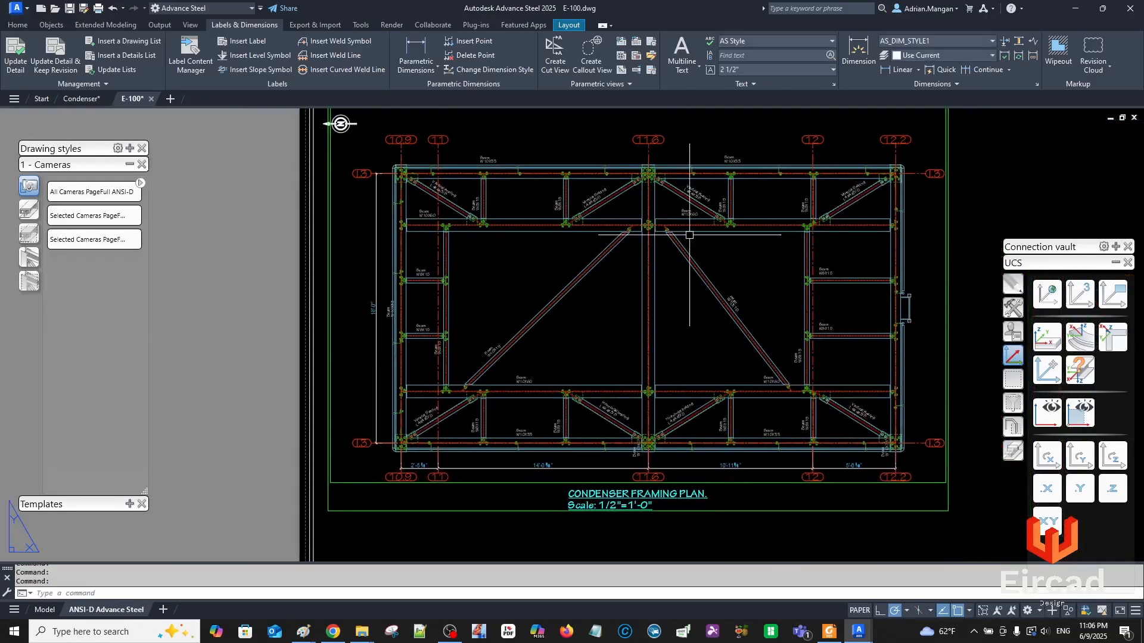
Slide the W10X19 label of the right-hand diagonal beam up toward the beam's upper end.
scroll(678, 229, "up", 5)
left_click(753, 307)
left_click_drag(753, 306, 639, 149)
scroll(639, 149, "down", 5)
scroll(731, 224, "down", 3)
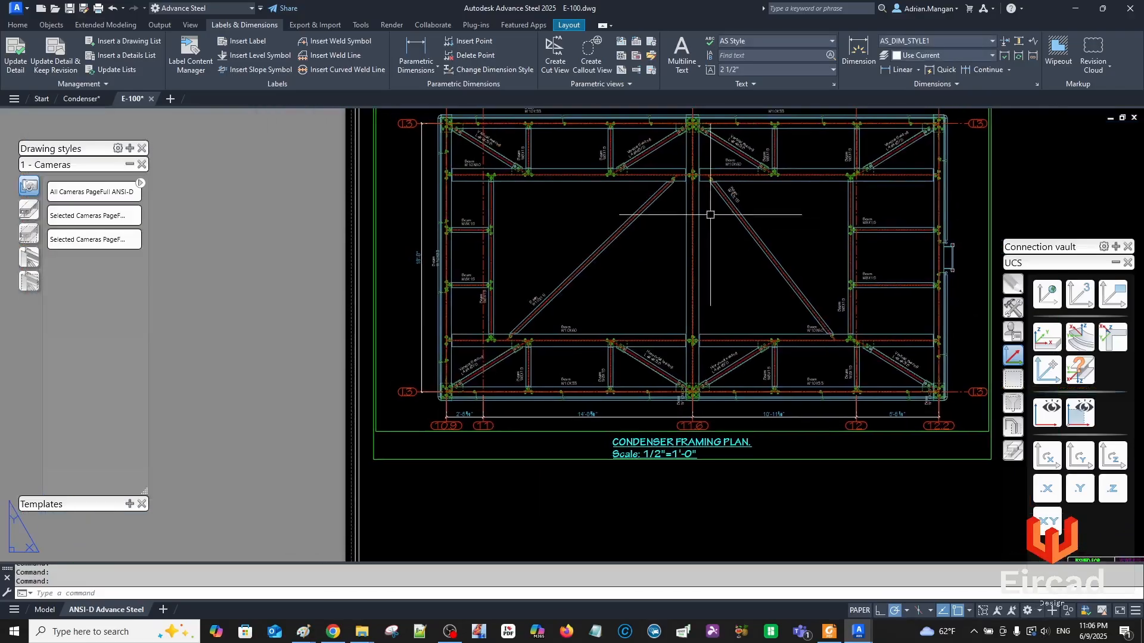
Open the Defaults in Advance Steel Management Tools and filter them by "color".
left_click(21, 27)
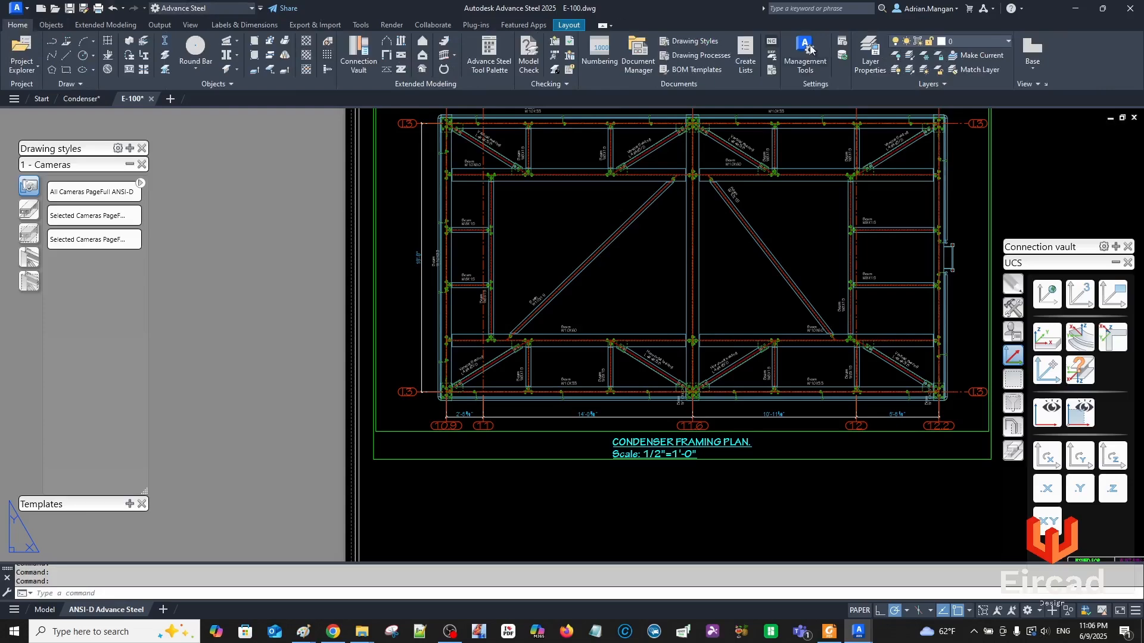
left_click(804, 63)
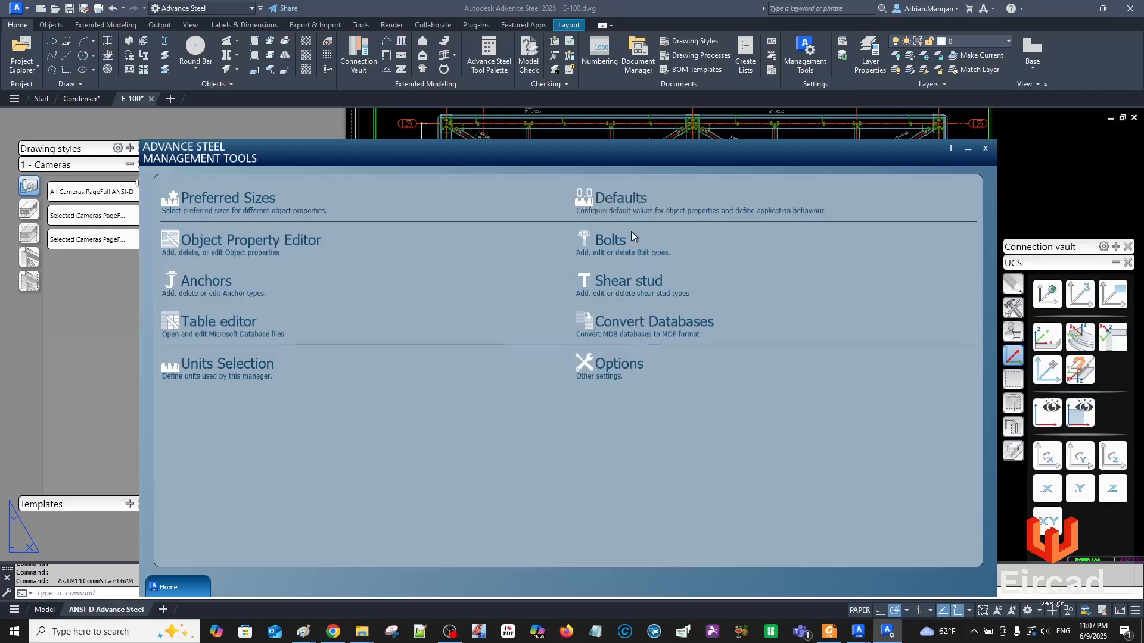
left_click(616, 199)
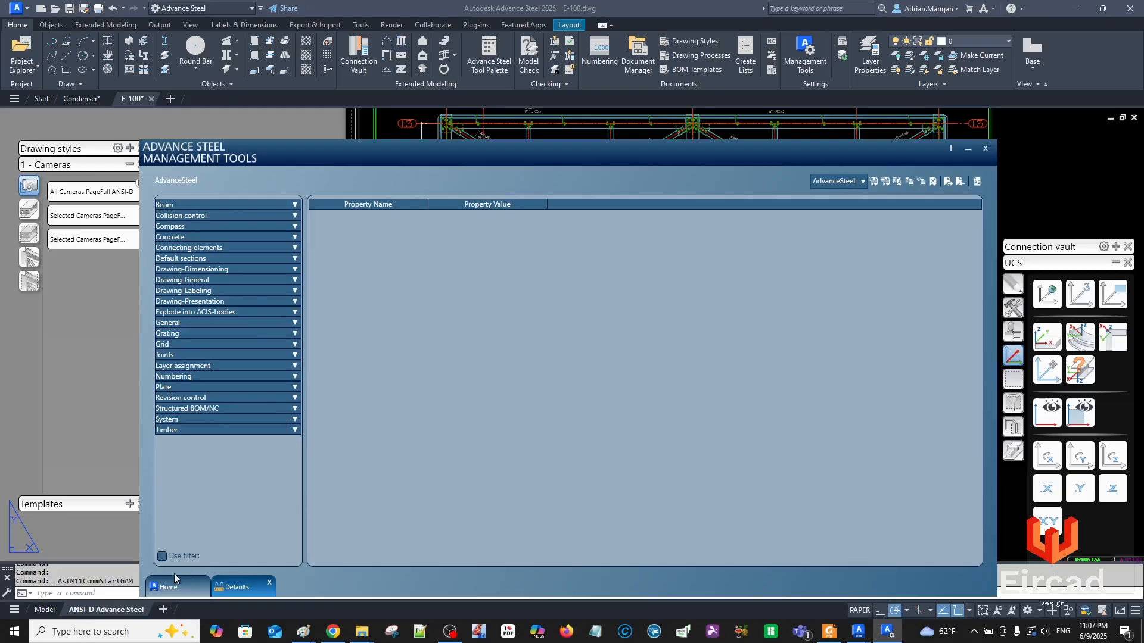
left_click(164, 556)
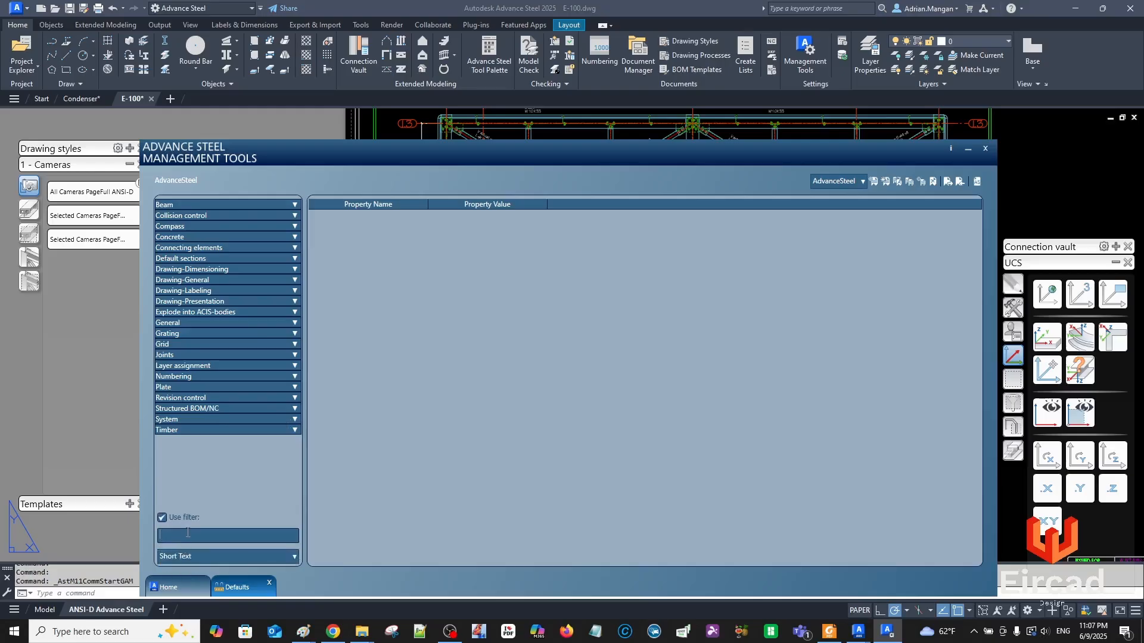
type("color")
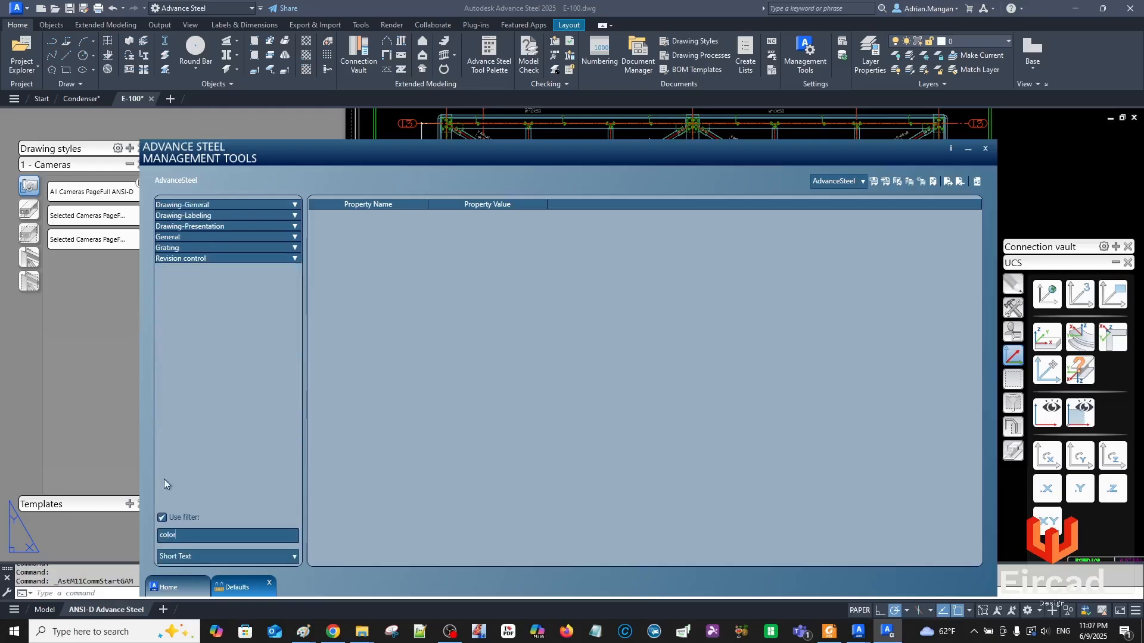
Examine the color defaults in the Drawing-General, Drawing-Labeling and Drawing-Presentation categories.
left_click(295, 205)
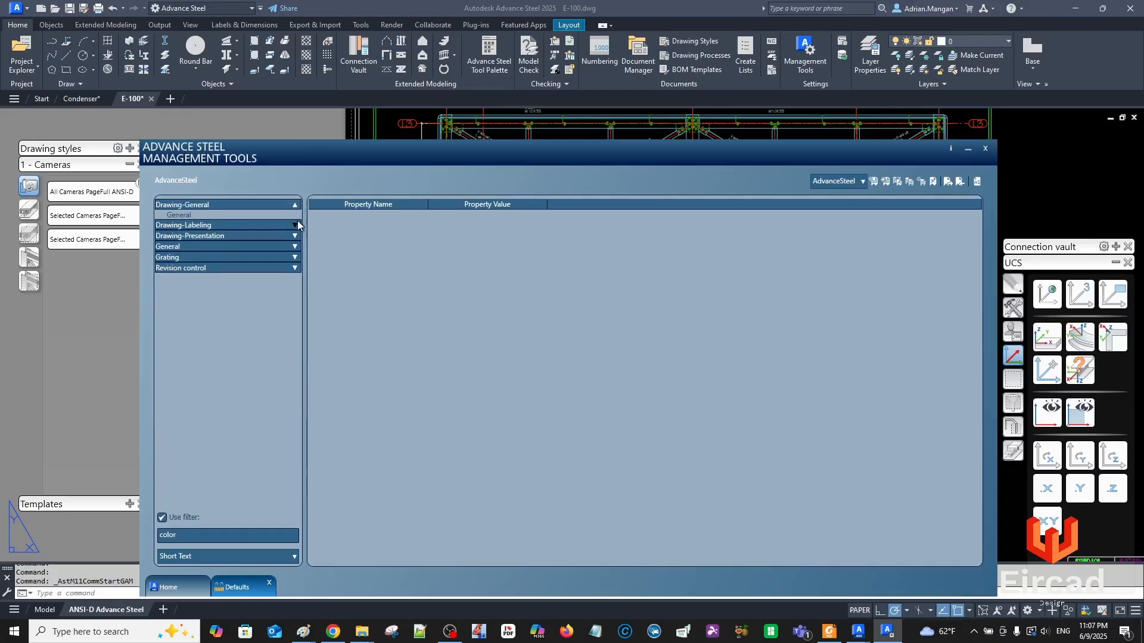
left_click(294, 225)
left_click(290, 245)
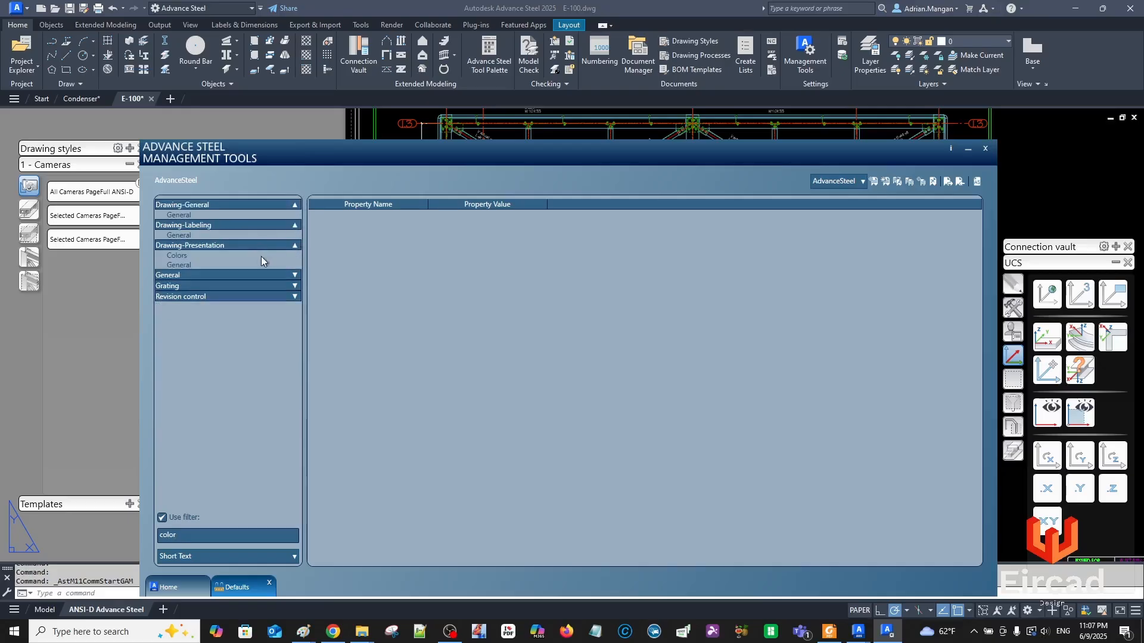
left_click(215, 255)
left_click(182, 265)
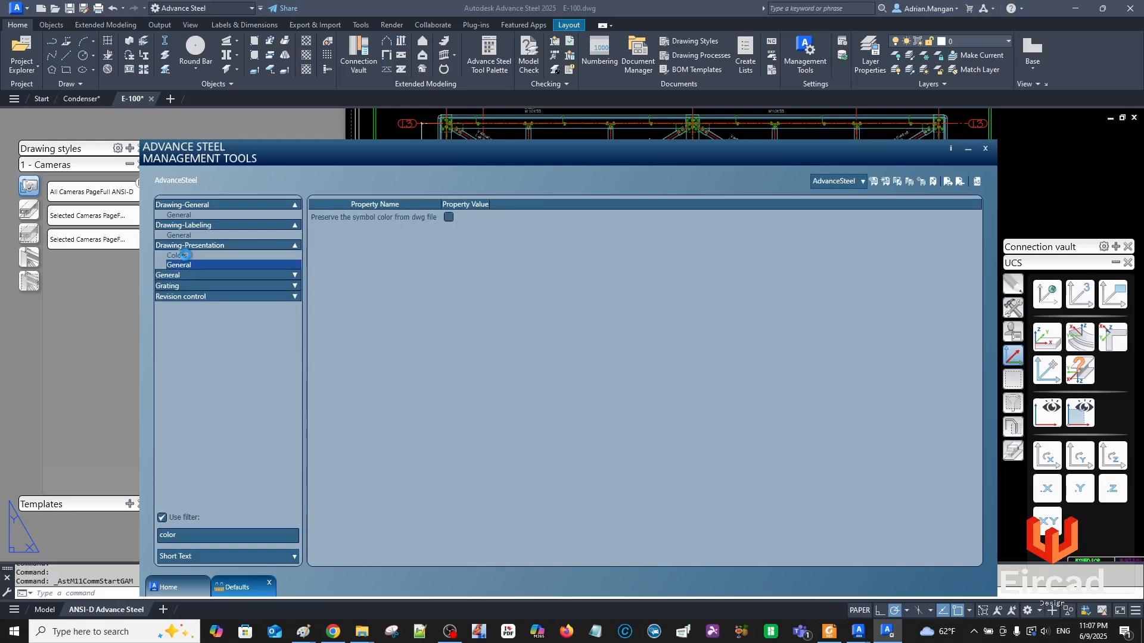
left_click(185, 255)
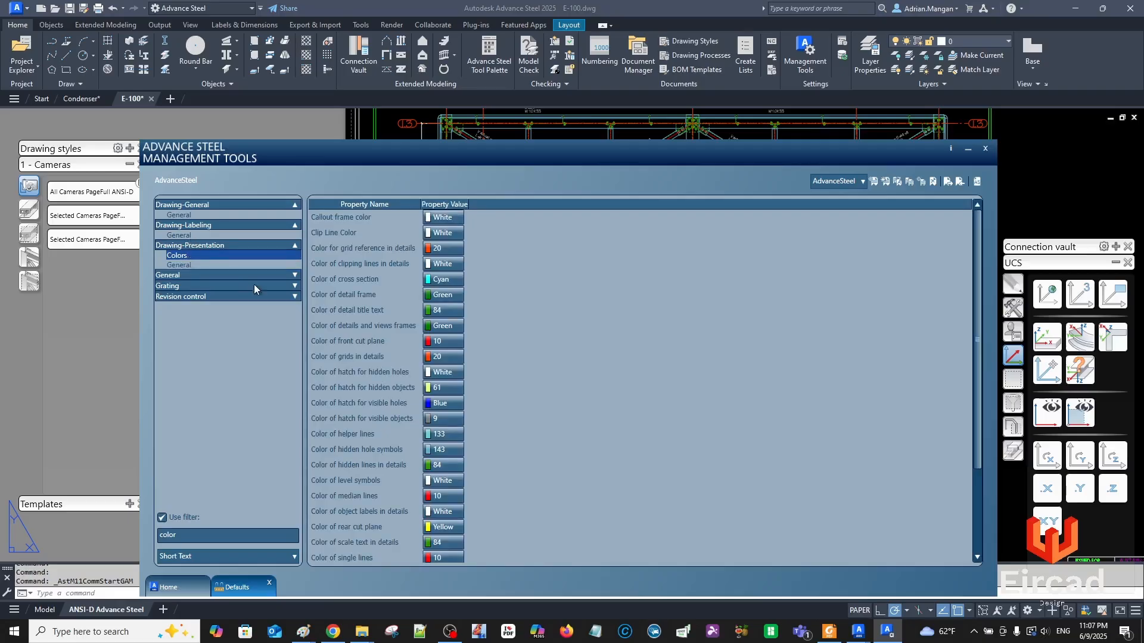
left_click(196, 266)
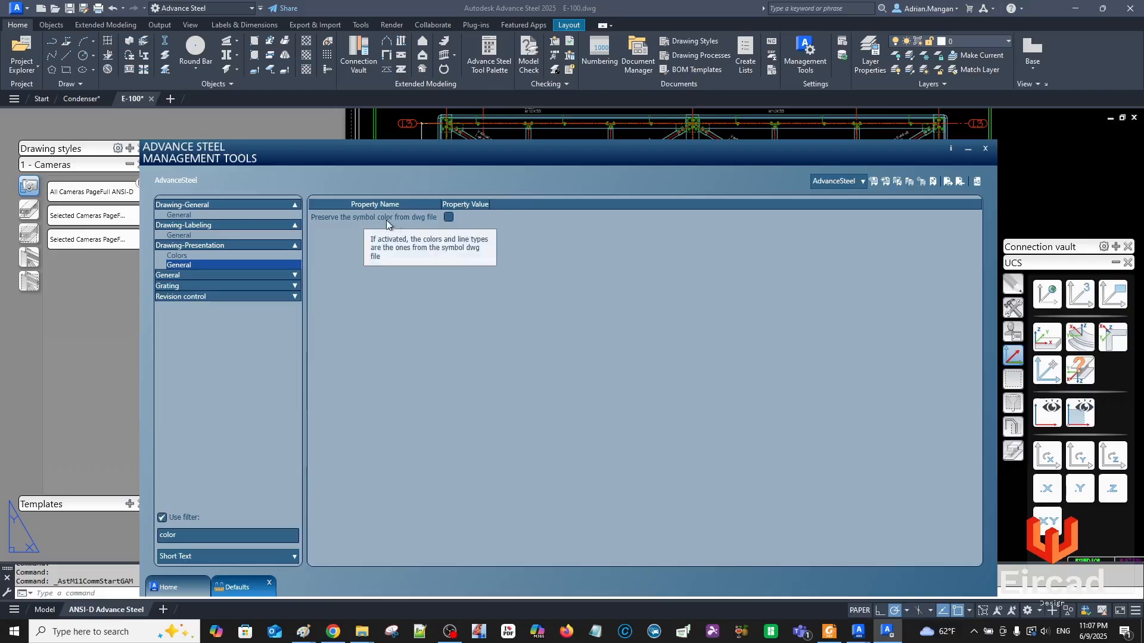
left_click(214, 235)
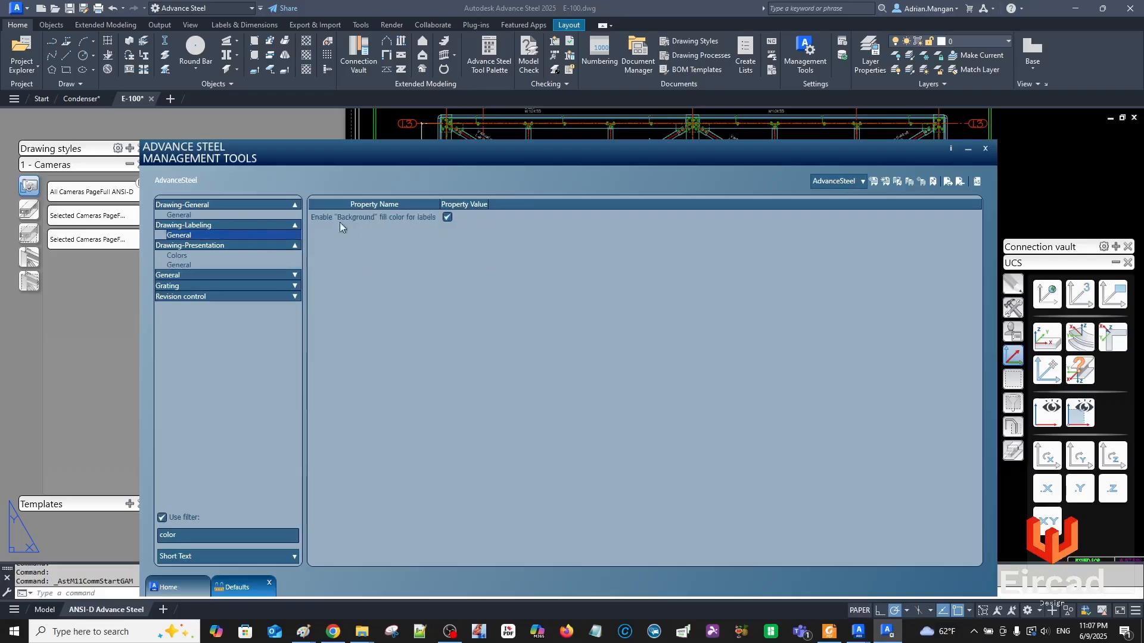
left_click(186, 214)
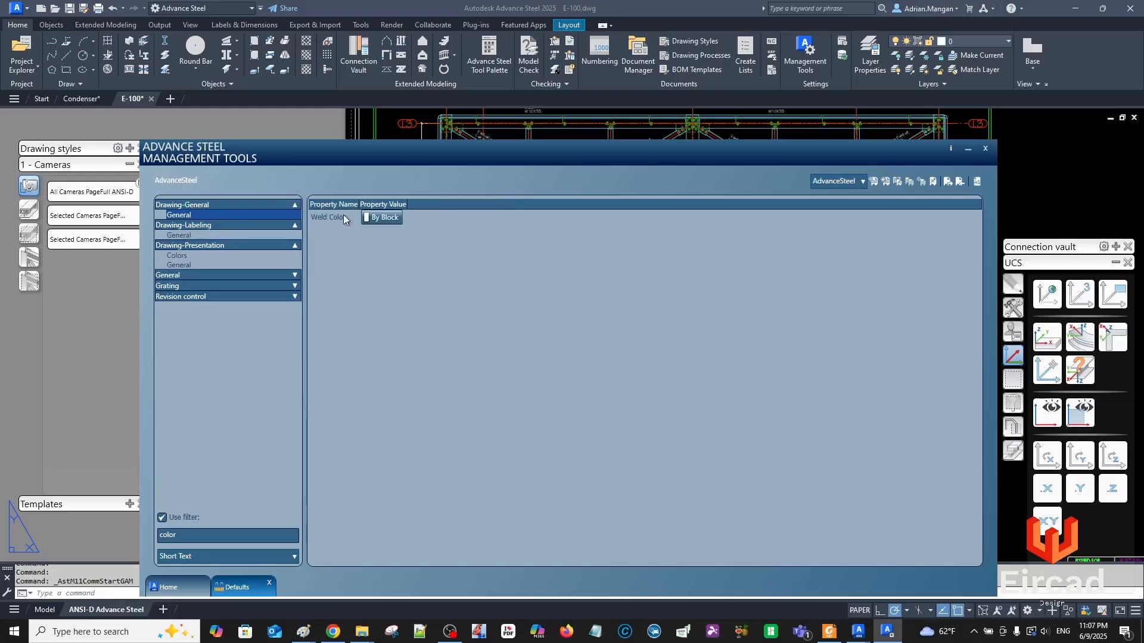
Check the color defaults in the General and Grating categories and expand Revision control.
left_click(294, 275)
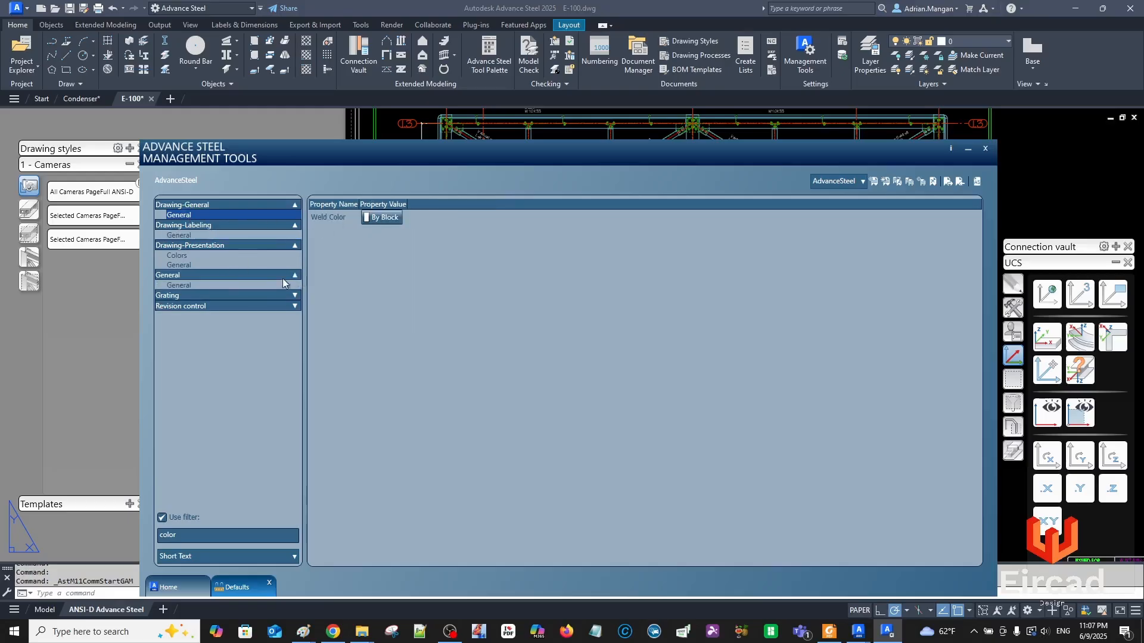
left_click(206, 284)
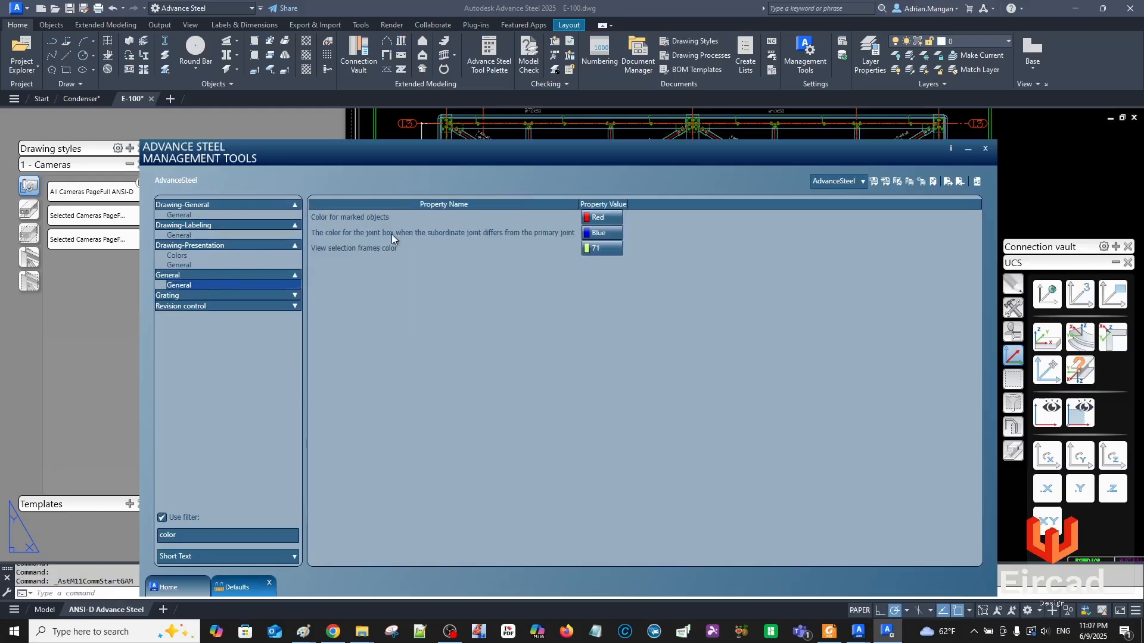
left_click(294, 295)
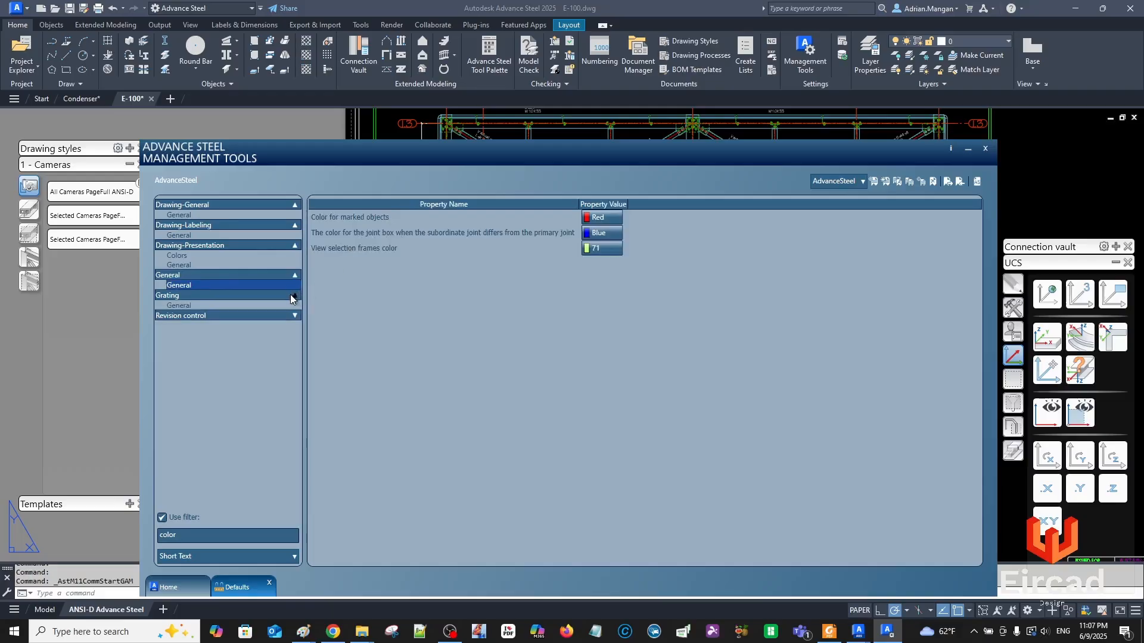
left_click(269, 304)
left_click(296, 316)
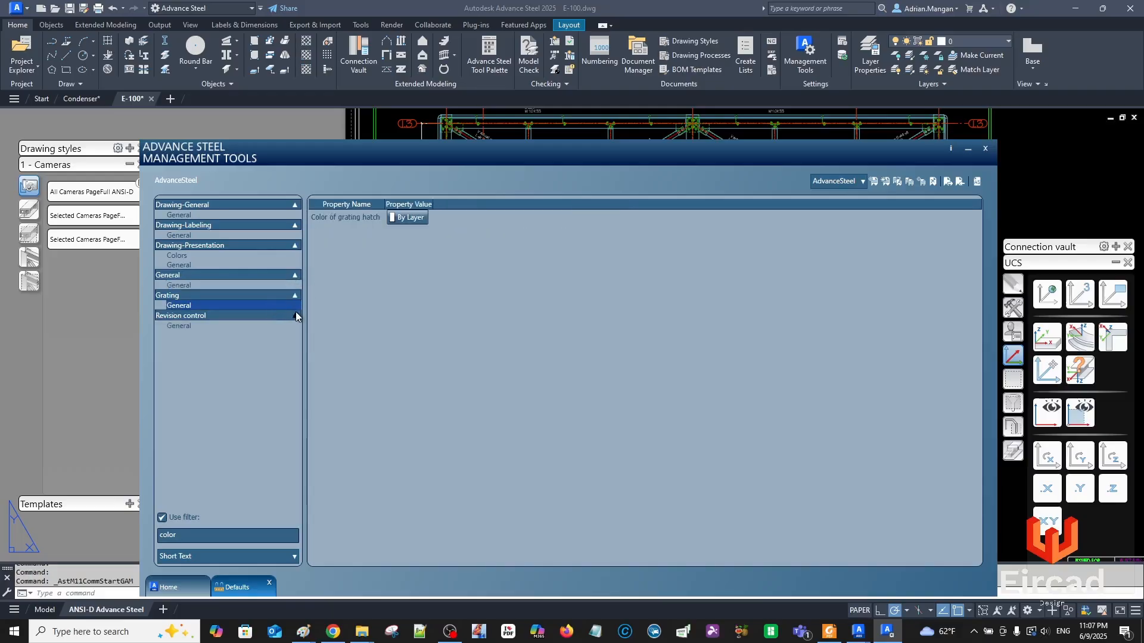
left_click(295, 314)
left_click(294, 315)
Recheck the Drawing-General and Drawing-Labeling color defaults, then bring up the Drawing-Presentation Colors list.
left_click(237, 214)
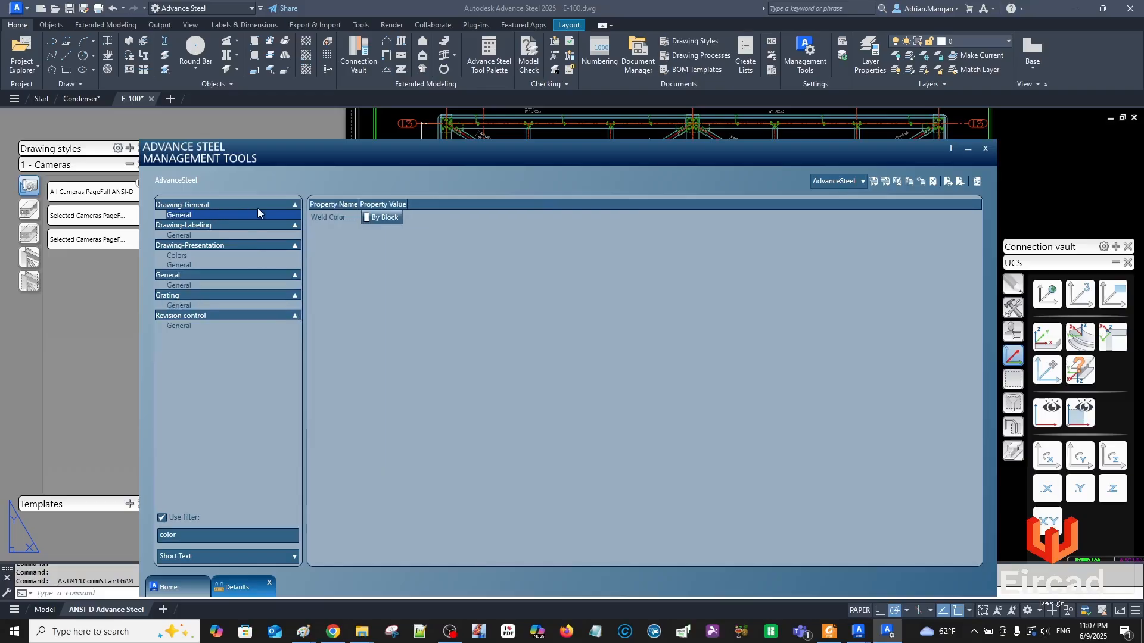
left_click(215, 236)
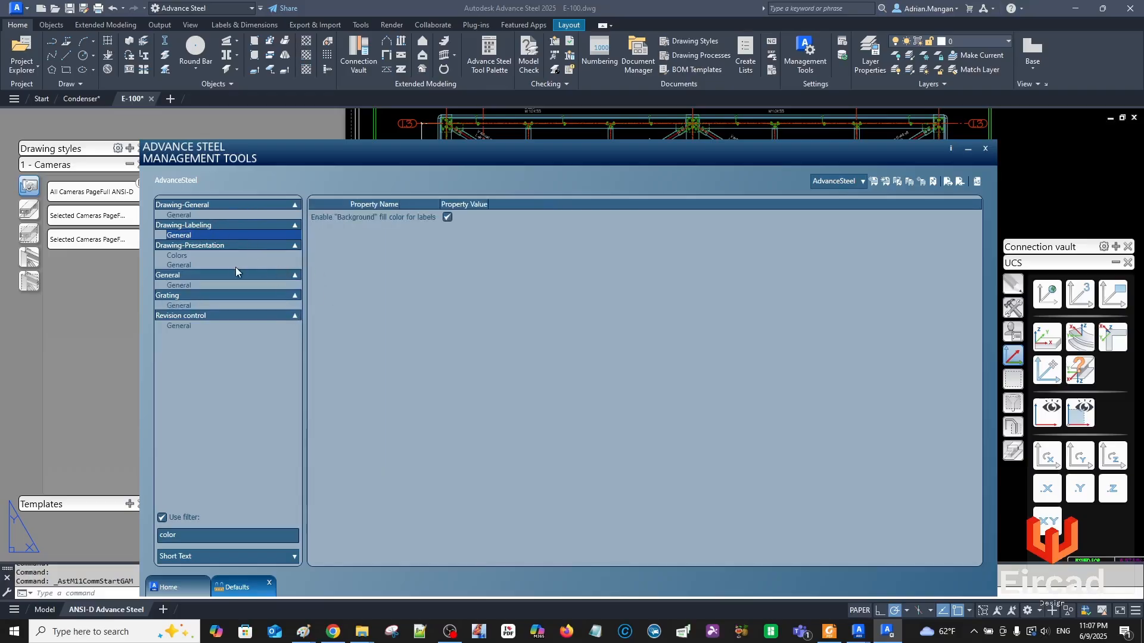
left_click(213, 256)
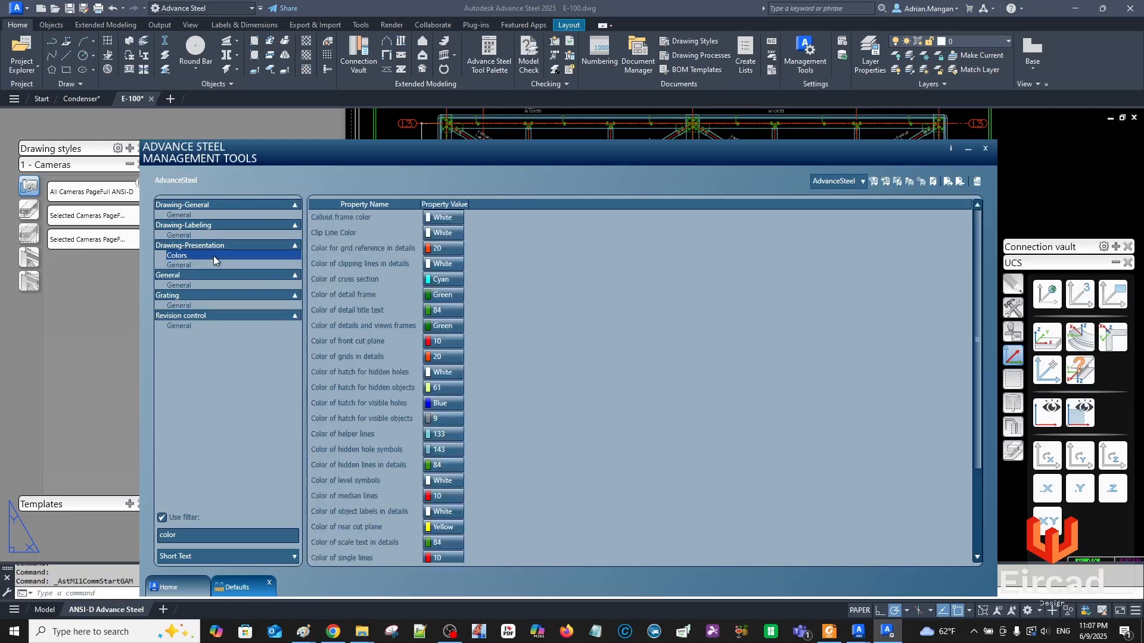
Enable the Drawing-Presentation color default that uses color ByLayer in overview drawings.
scroll(352, 310, "down", 3)
scroll(351, 309, "down", 1)
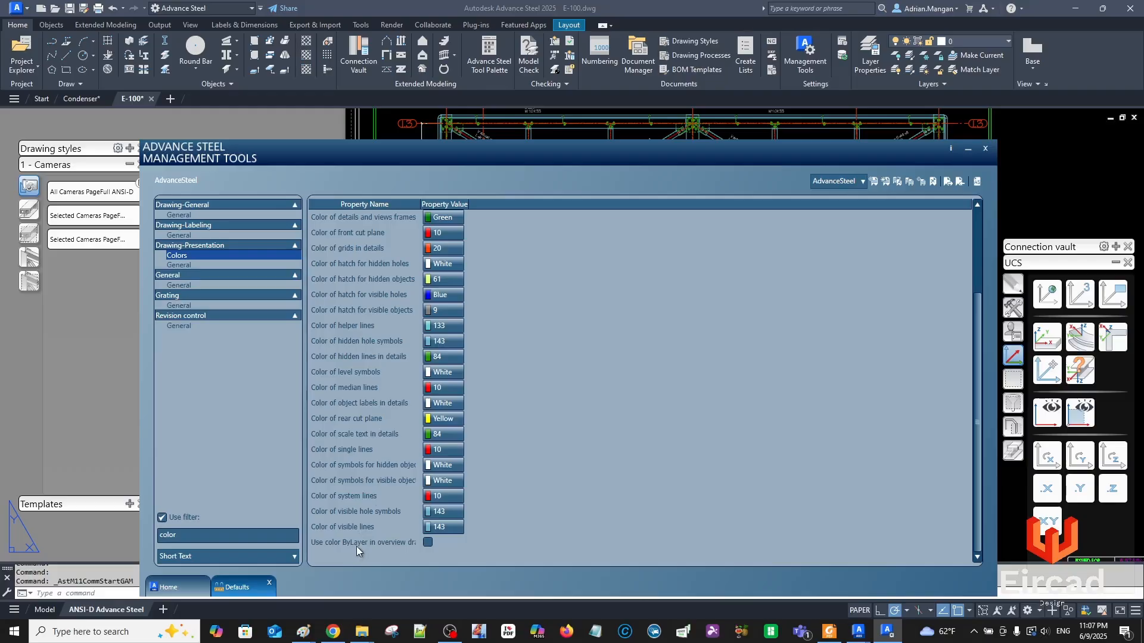
left_click(428, 543)
Filter the defaults by "labels" and open the General settings of the Drawing-Labeling category.
type("labels")
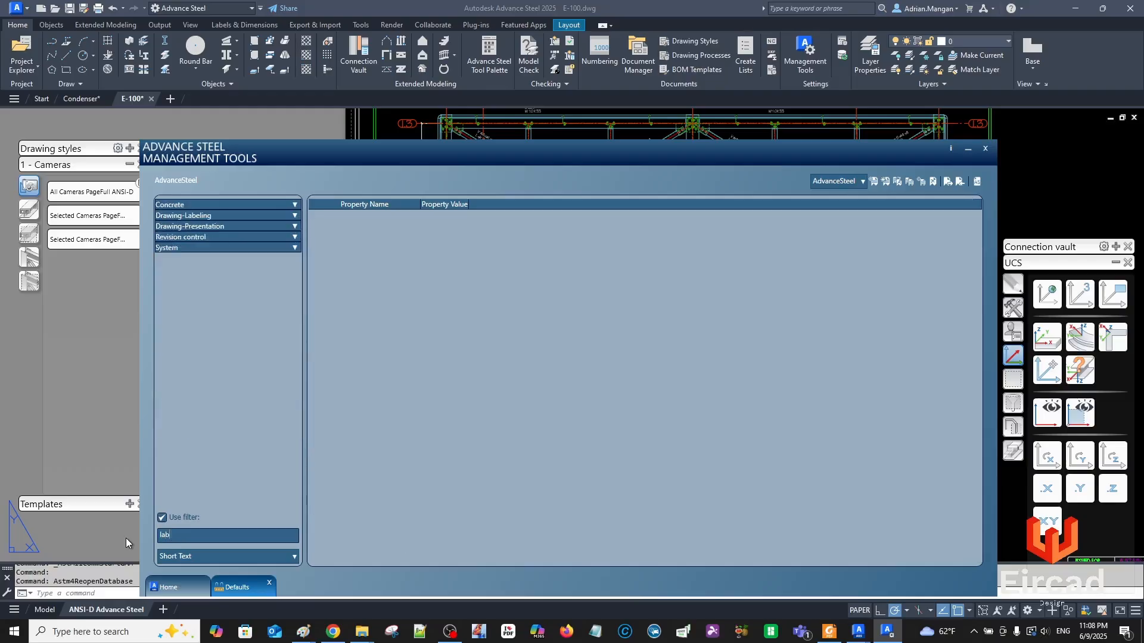
left_click(294, 204)
left_click(178, 215)
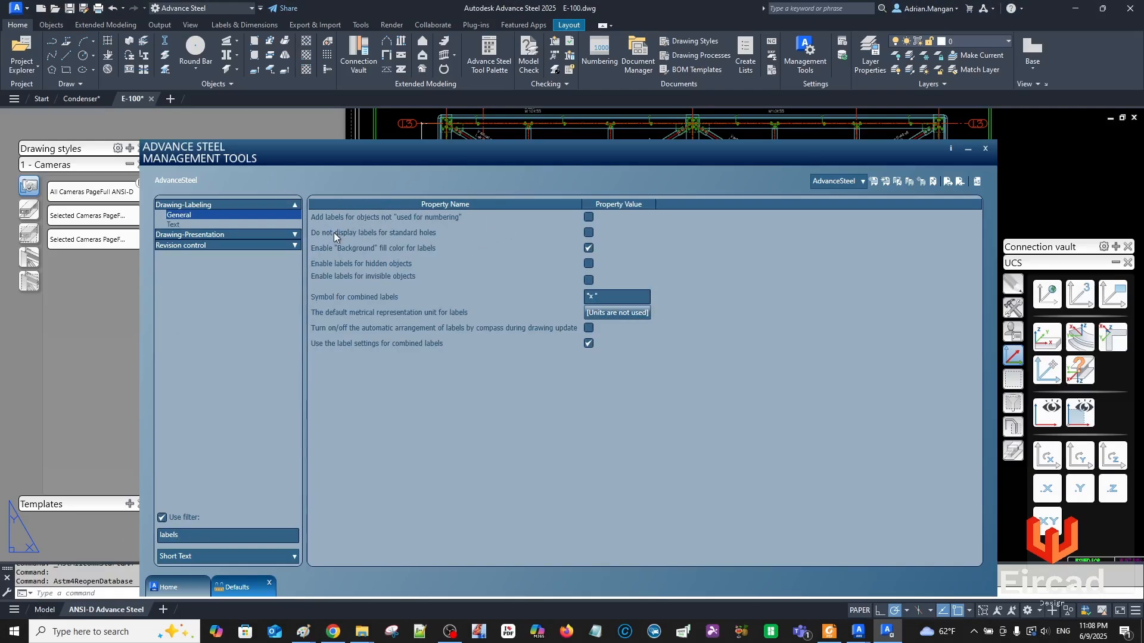
Read the description of the default for automatic label arrangement by compass during drawing update, and close Management Tools.
mouse_move(356, 238)
mouse_move(392, 331)
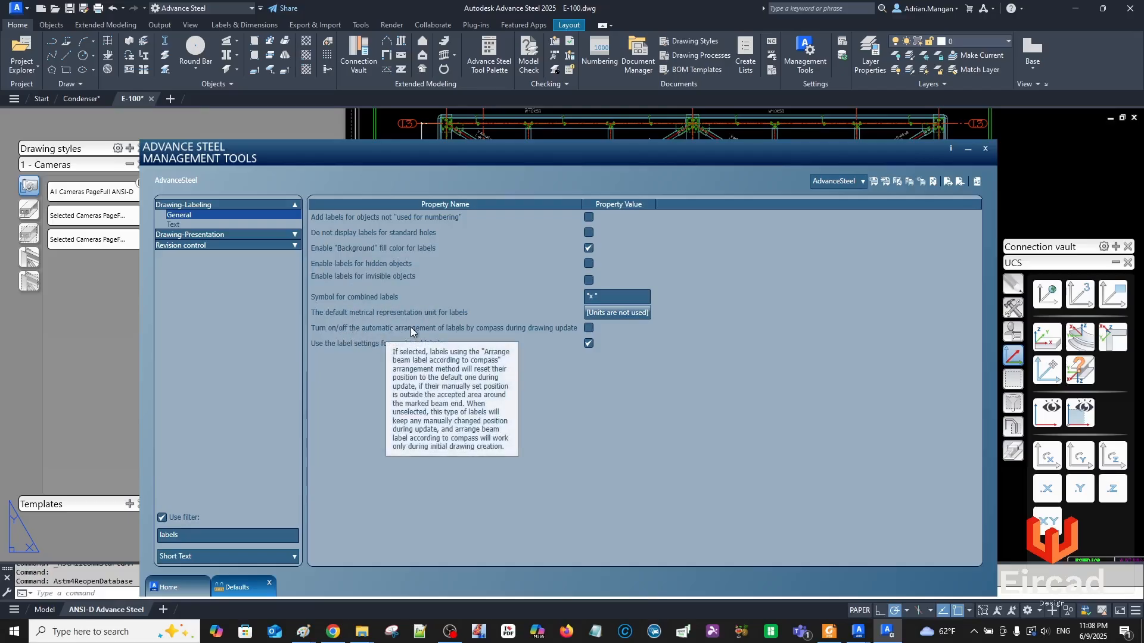
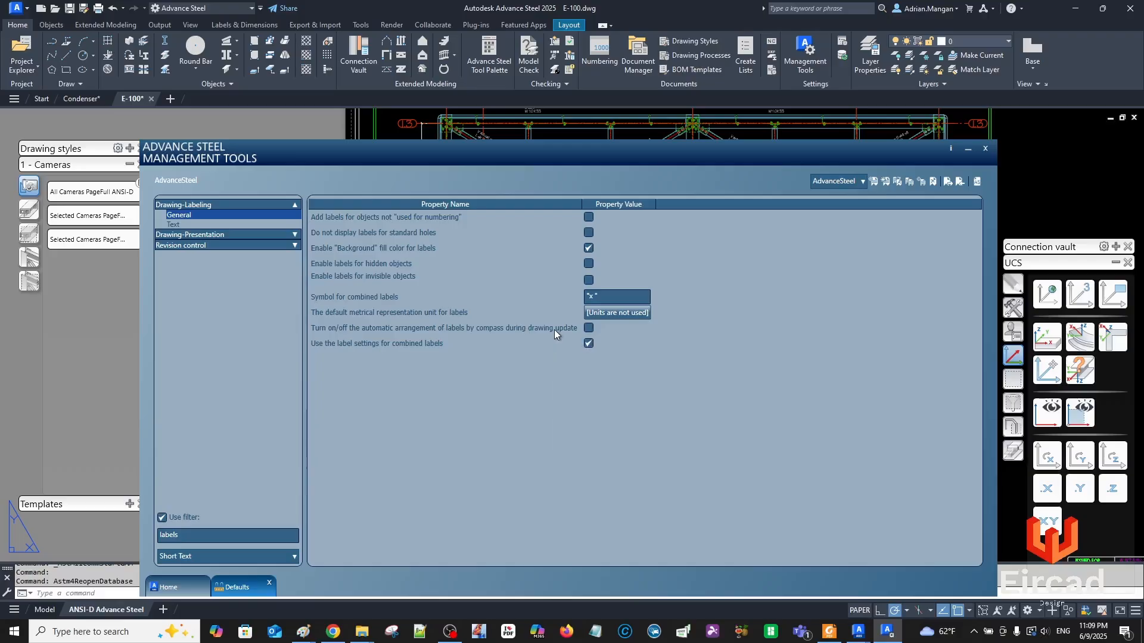
mouse_move(554, 330)
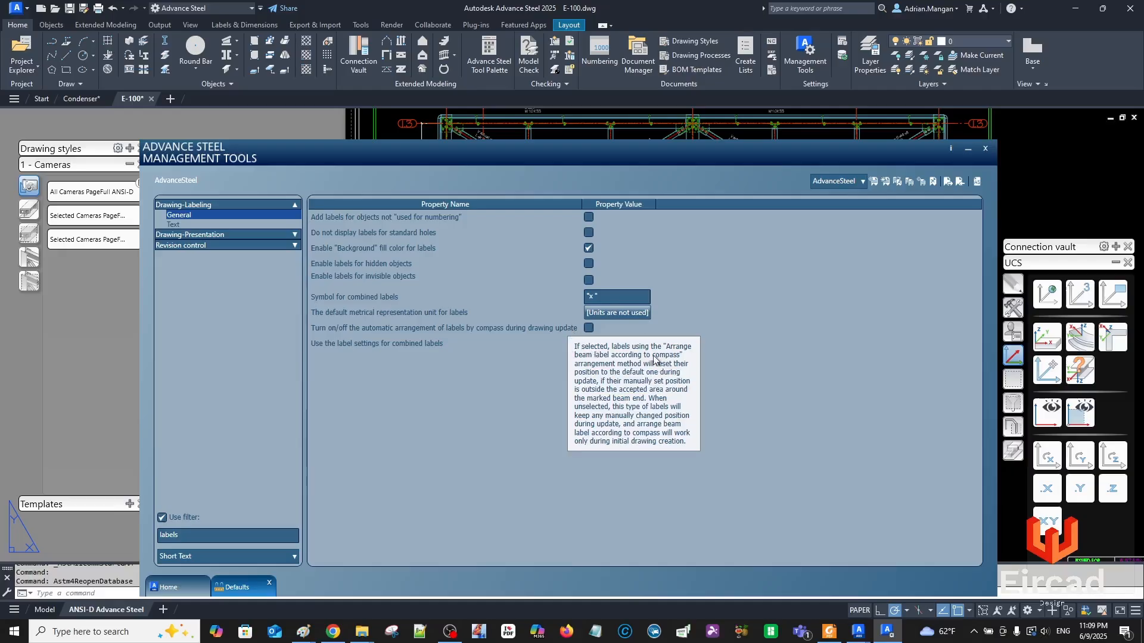
mouse_move(502, 328)
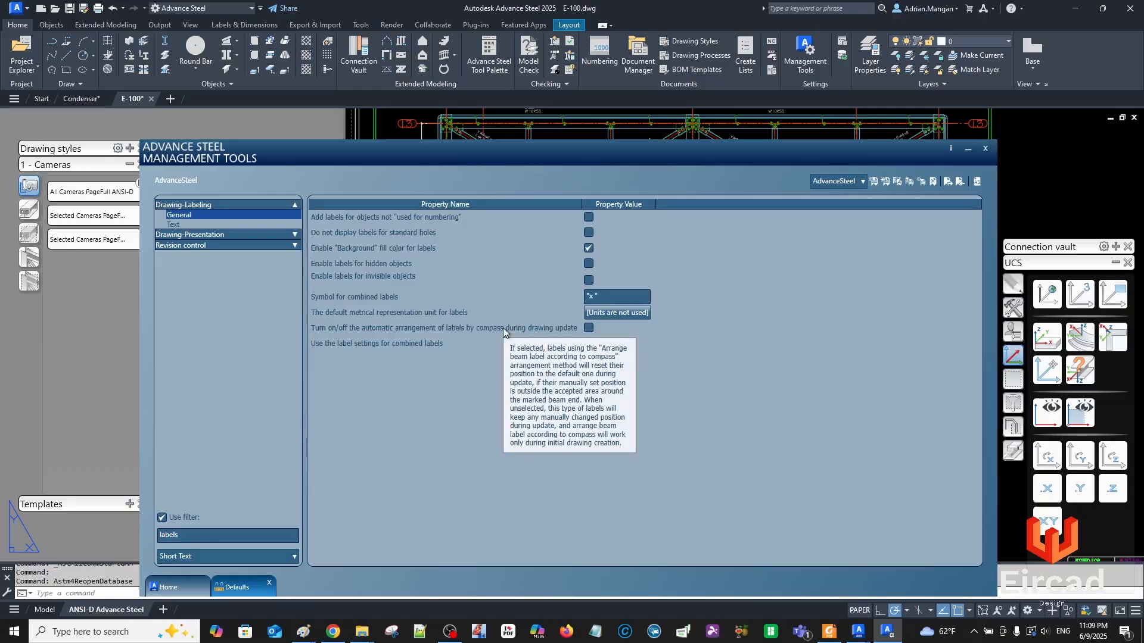
left_click(589, 328)
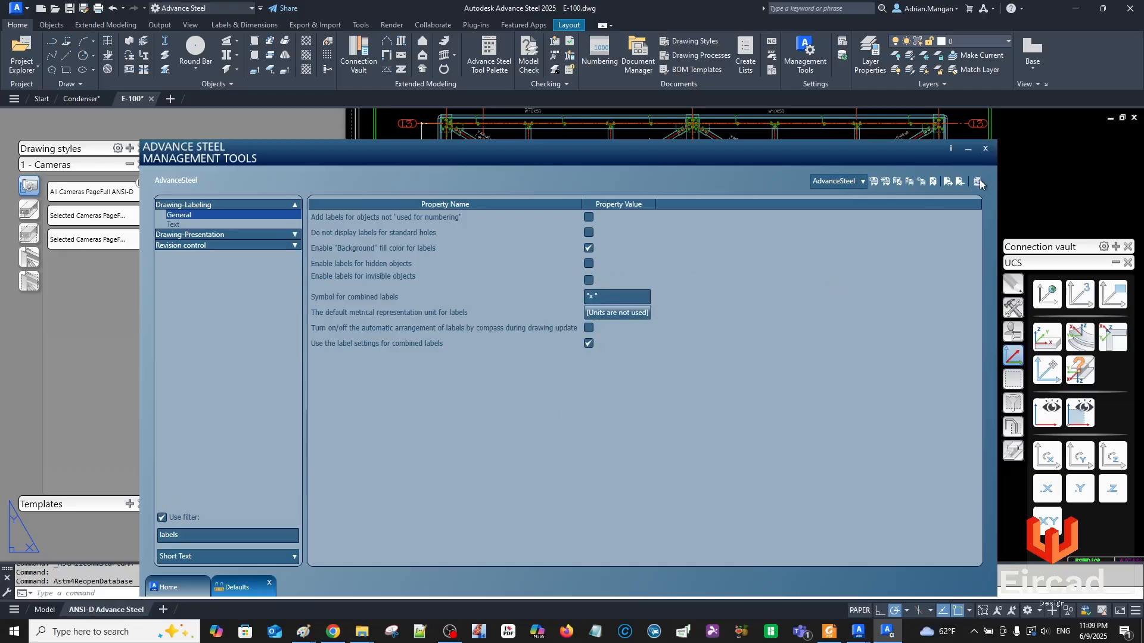
left_click(984, 149)
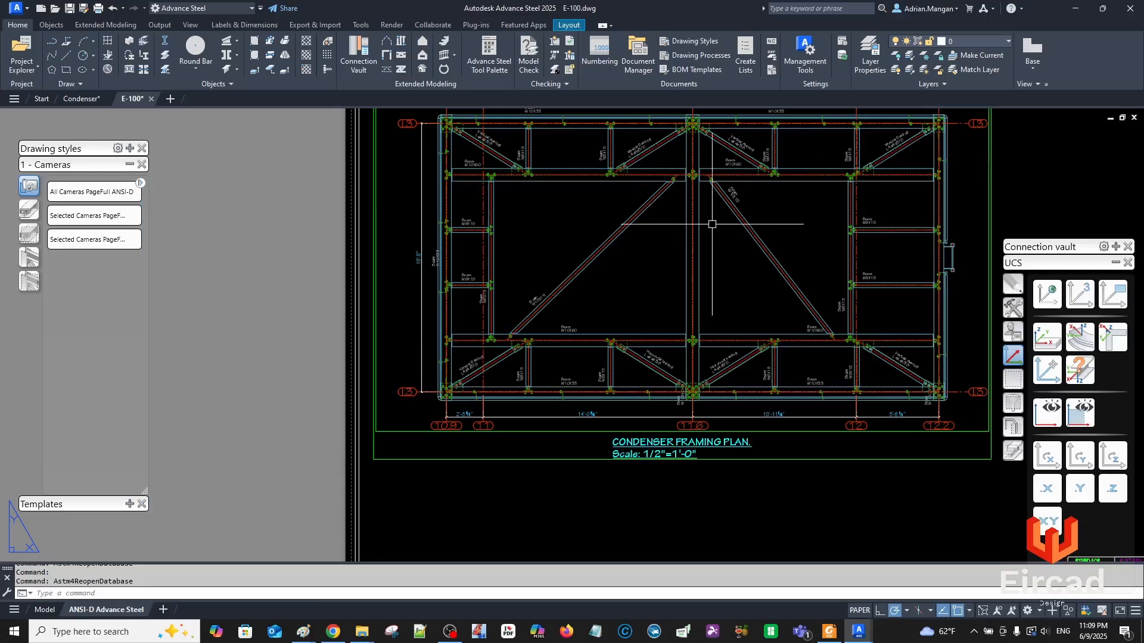
Set the scale of the Condenser Framing Plan detail to 3/8"=1'-0".
scroll(654, 265, "down", 5)
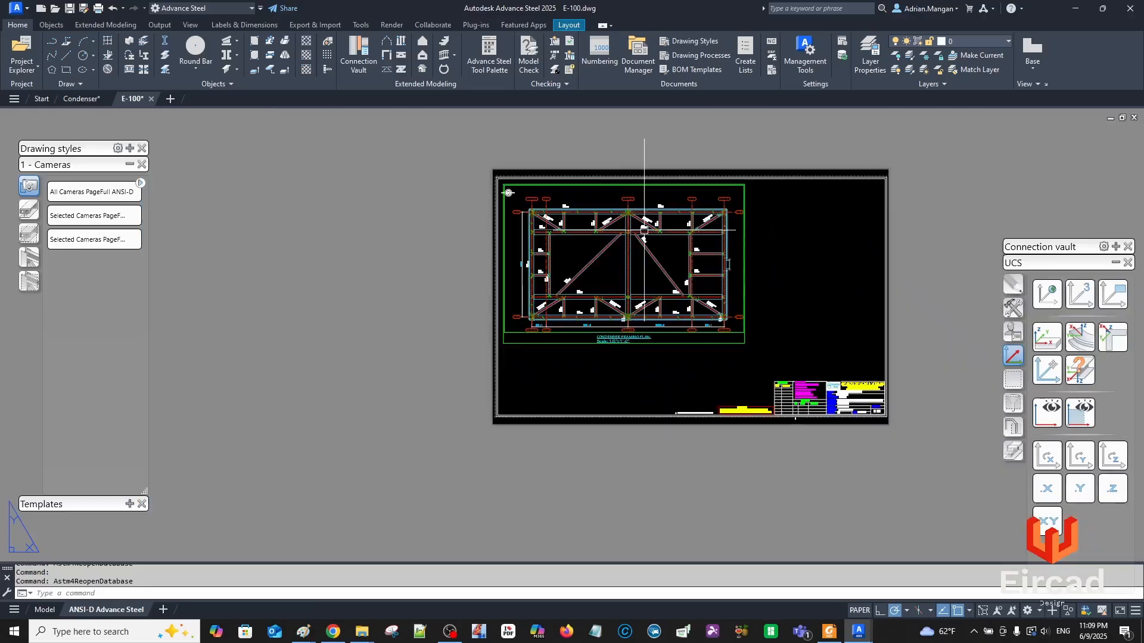
middle_click_drag(644, 229, 626, 209)
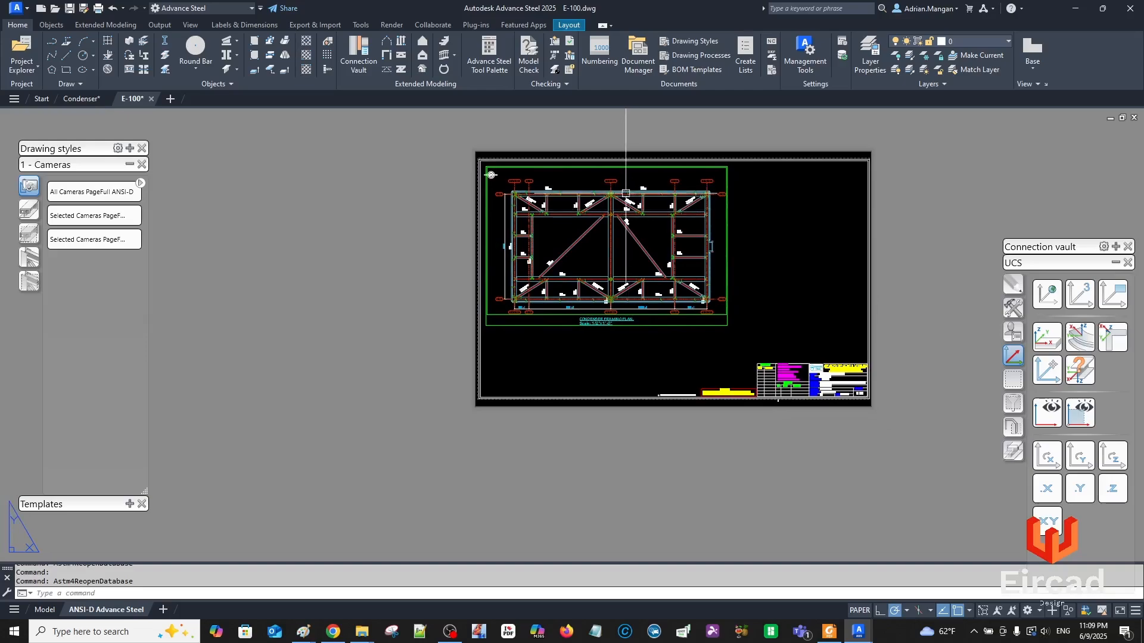
scroll(627, 209, "up", 5)
scroll(625, 196, "down", 3)
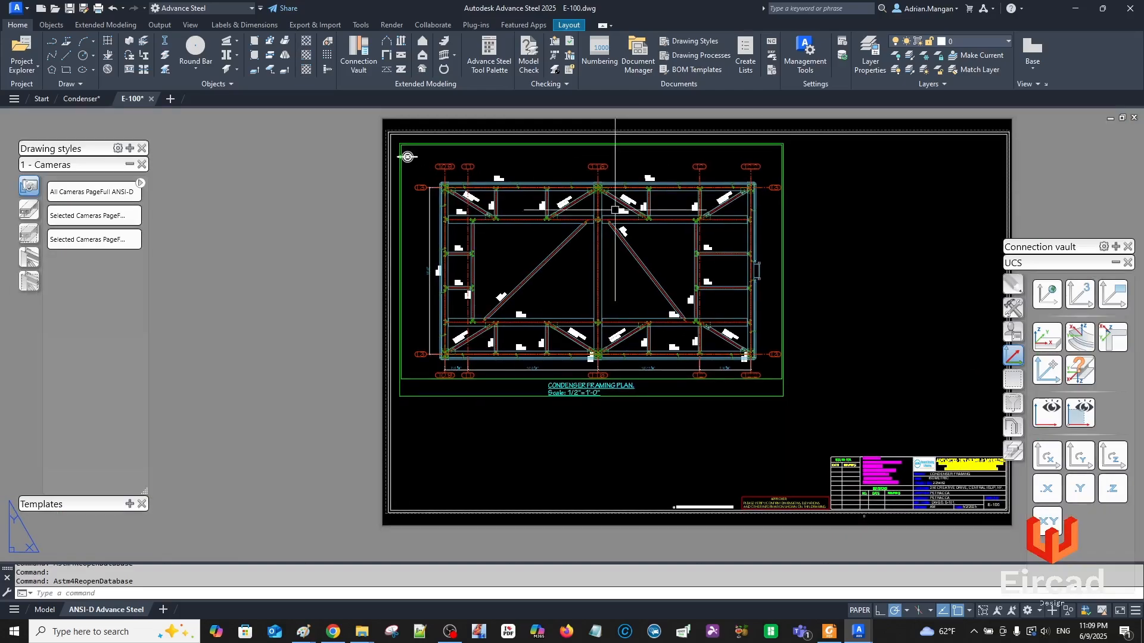
scroll(602, 238, "up", 4)
scroll(586, 263, "down", 6)
middle_click_drag(585, 263, 577, 215)
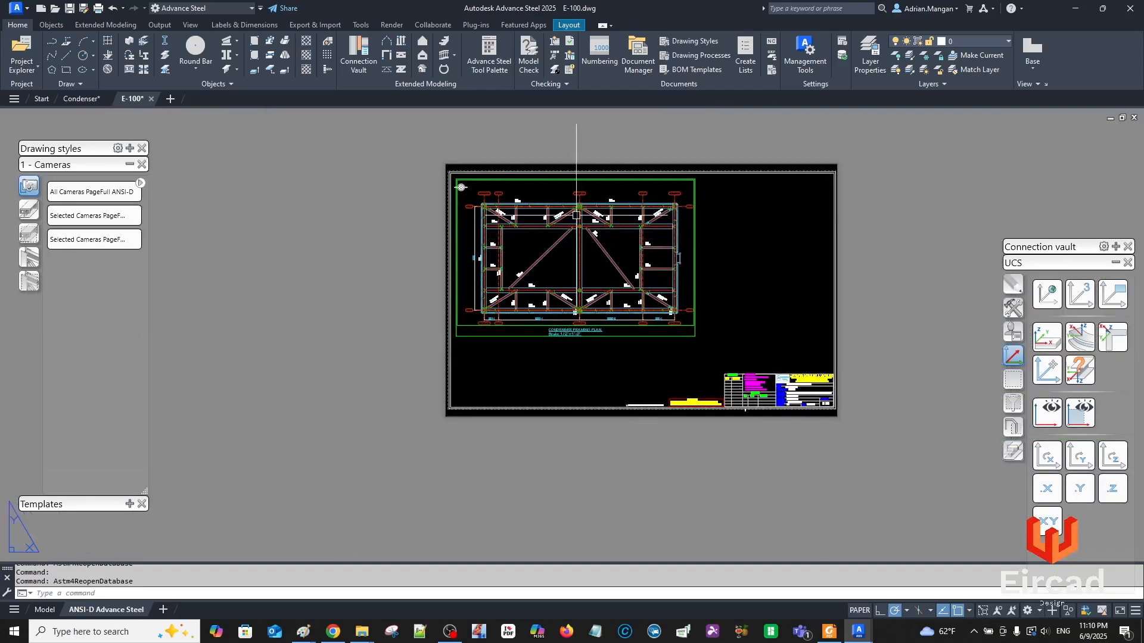
double_click(636, 339)
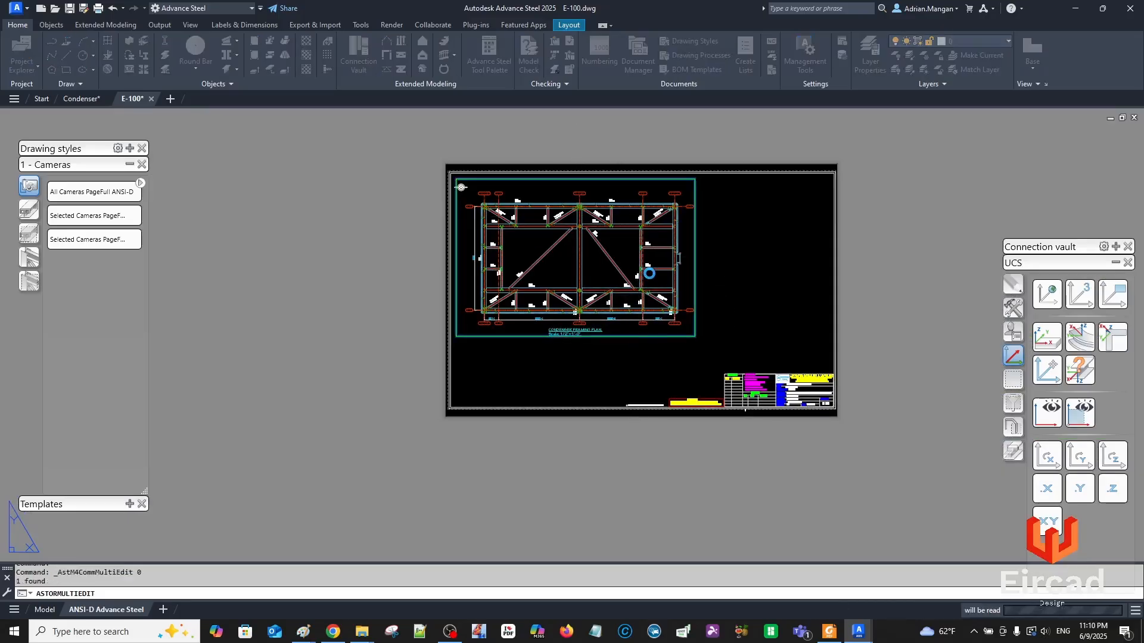
left_click(701, 234)
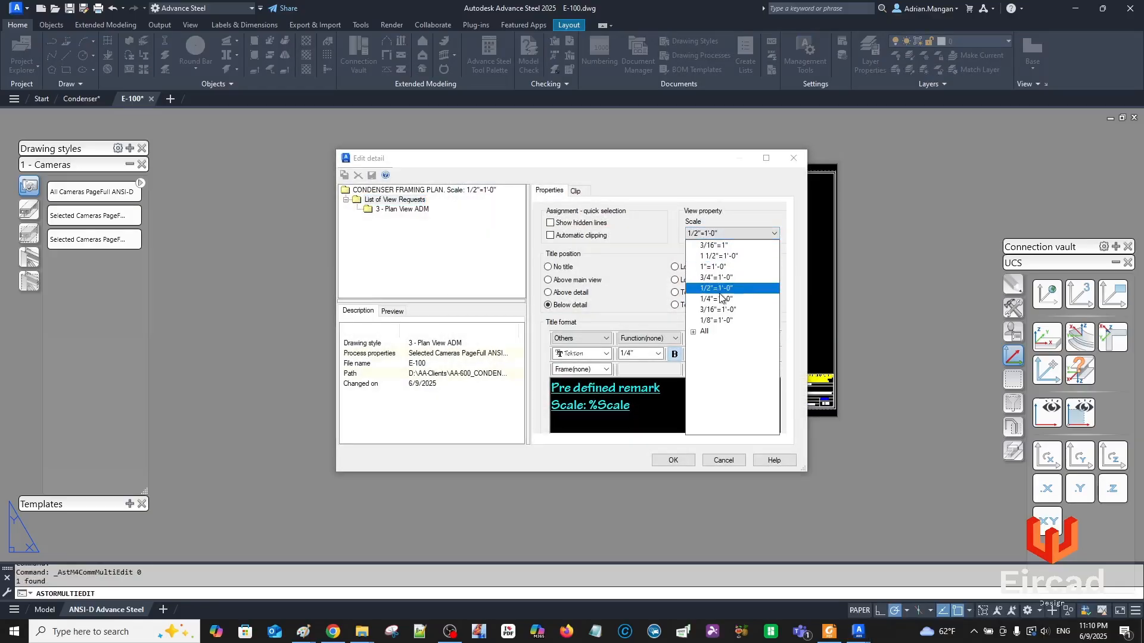
left_click(704, 331)
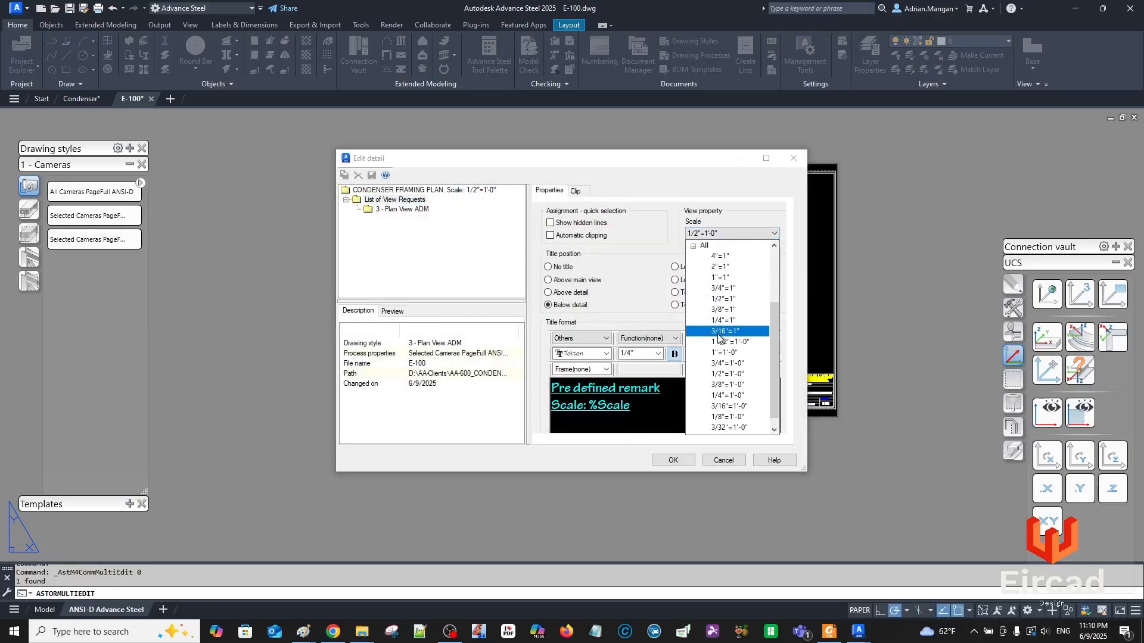
left_click(727, 385)
left_click(665, 462)
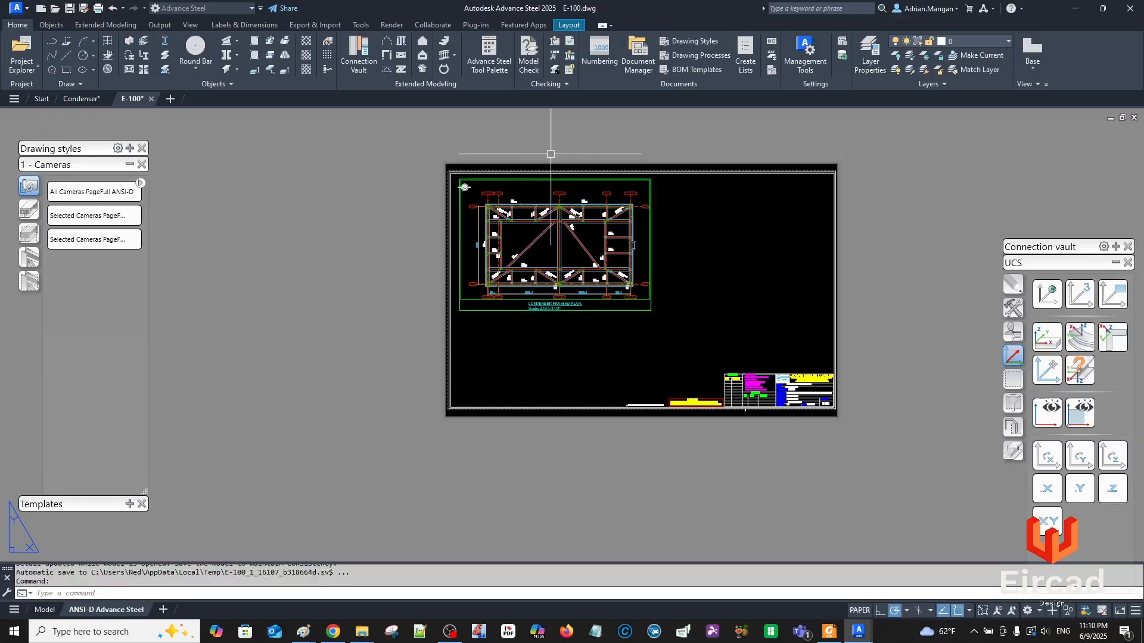
Move the Vertical Bracing L4X4X3/8 label just right of grid 11.6 up along its brace, clear of the W8X15 label.
scroll(572, 209, "up", 10)
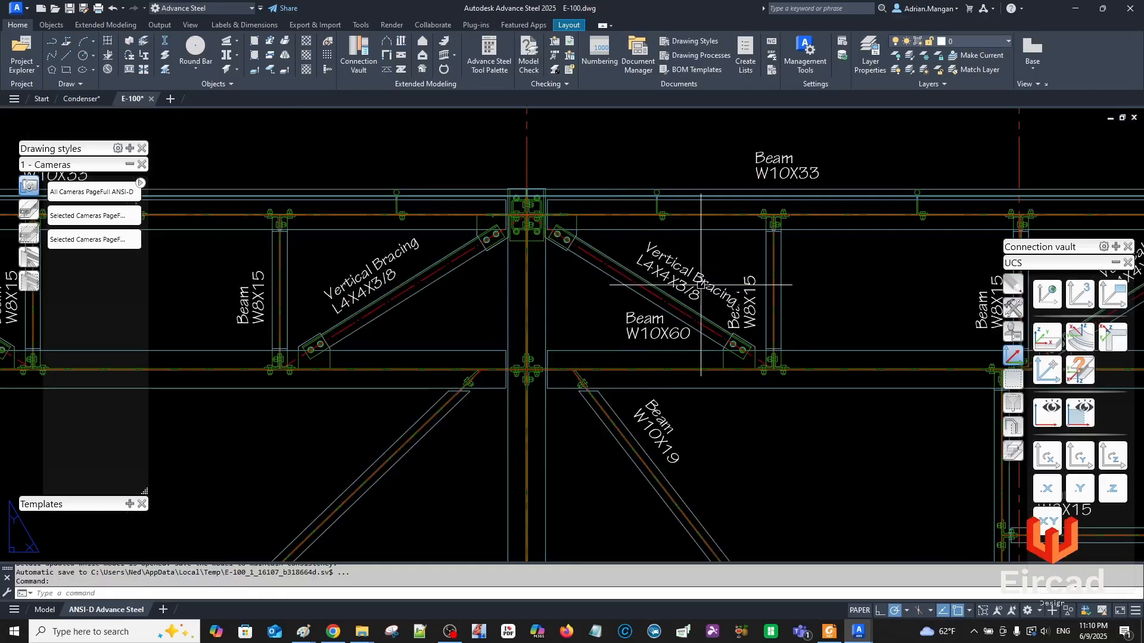
left_click(689, 289)
left_click_drag(689, 288, 675, 284)
left_click(679, 289)
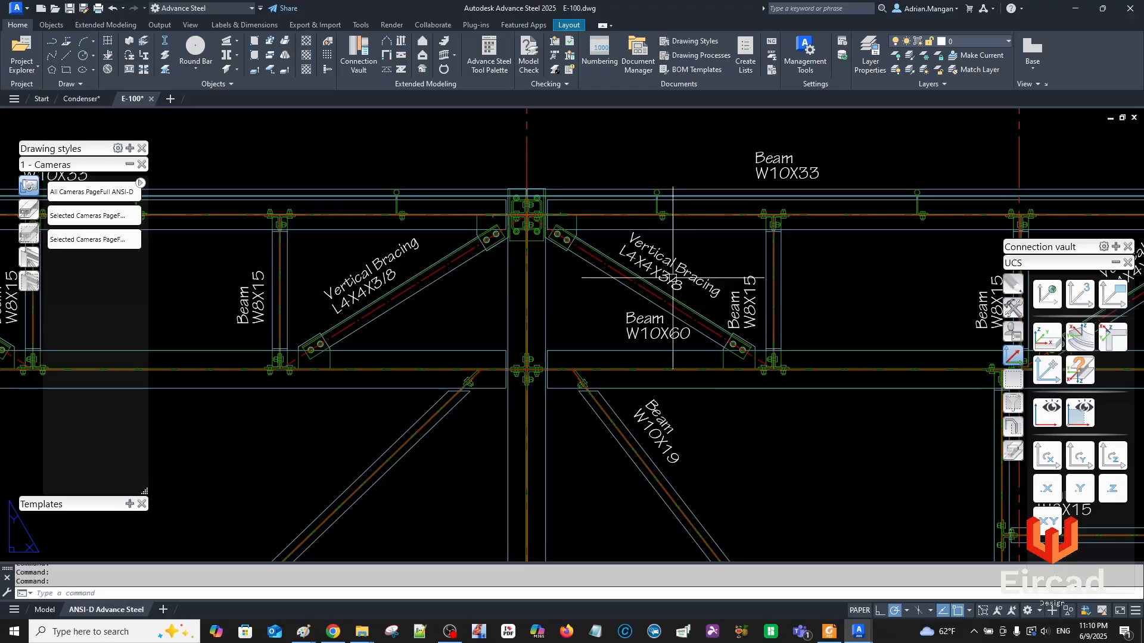
Set the text height of the W8X15 beam label beside that vertical brace to 3/32.
left_click(740, 319)
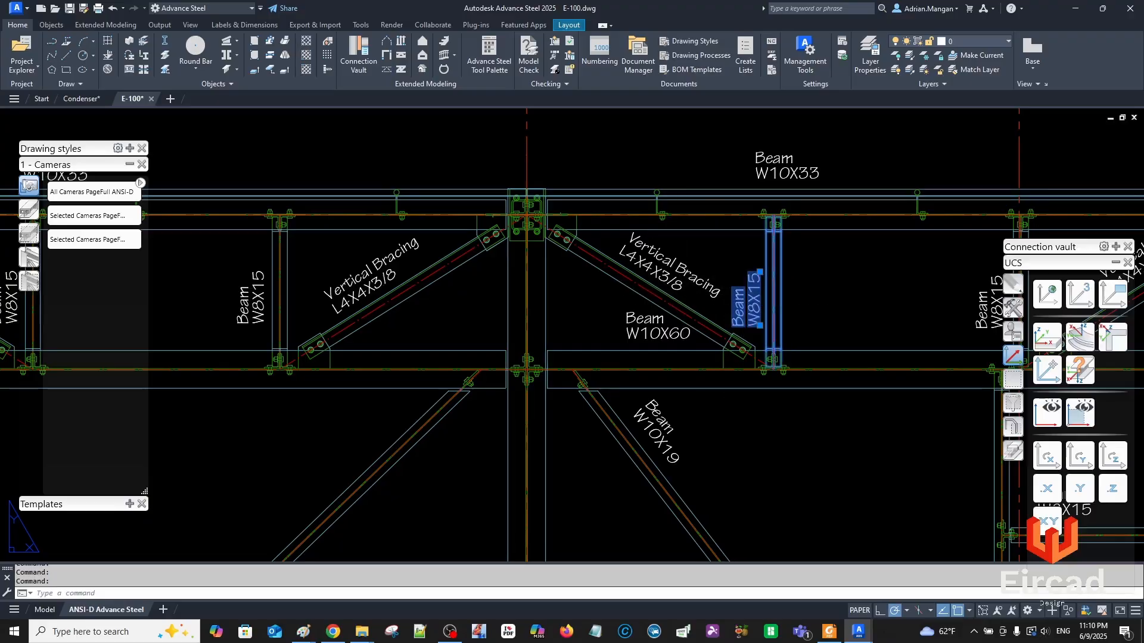
double_click(745, 307)
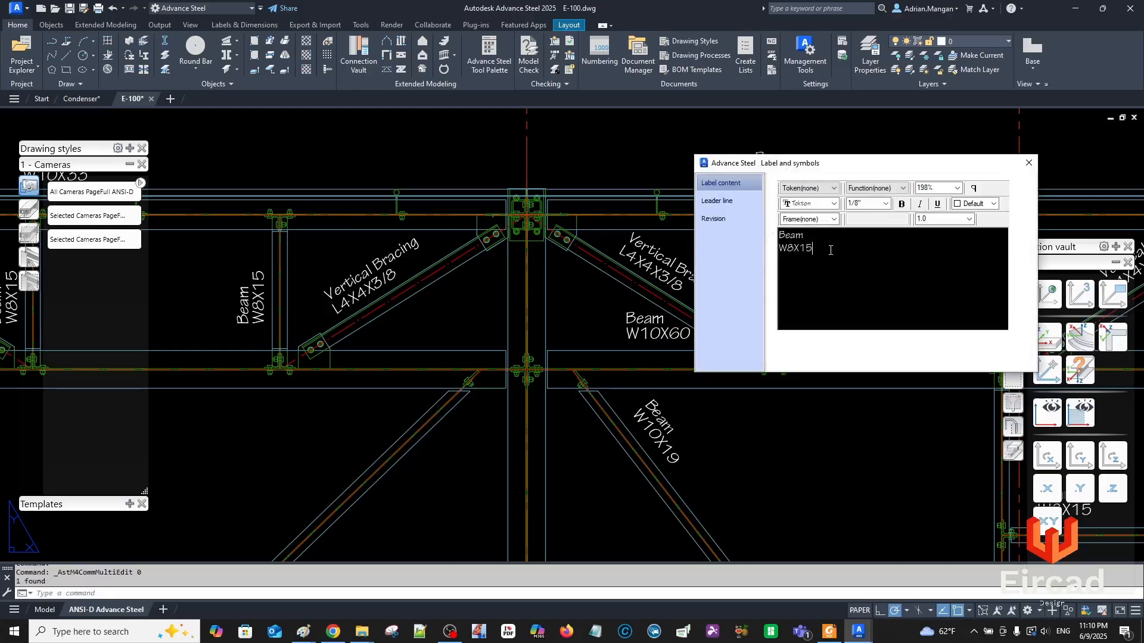
key("ctrl+a")
left_click(869, 203)
type("3/32")
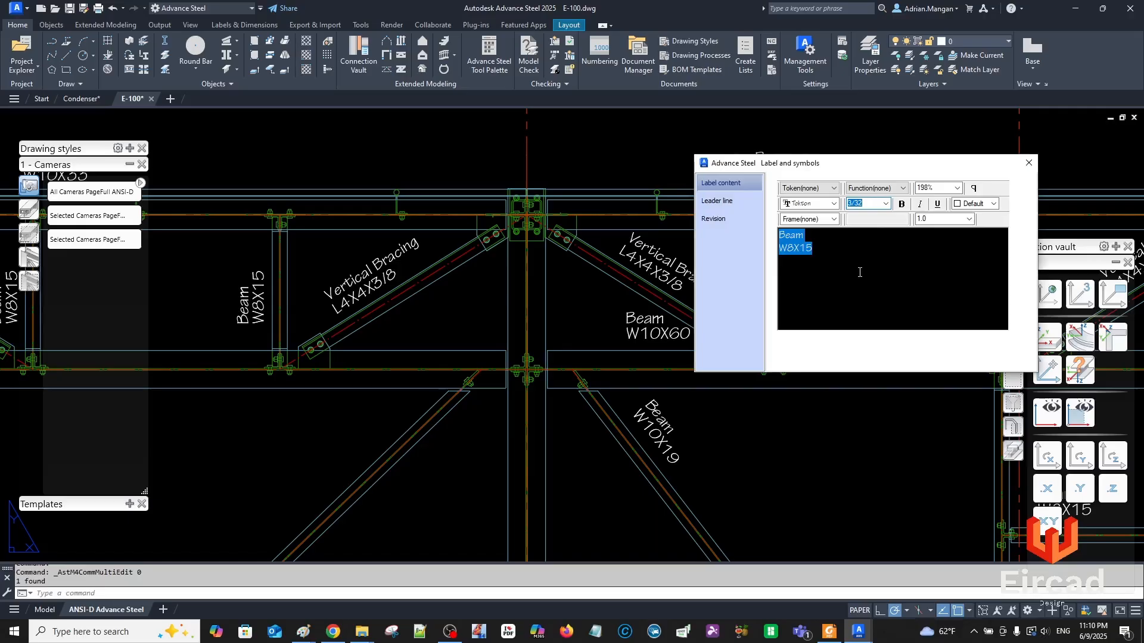
left_click(860, 270)
left_click(1029, 163)
Move the upper Vertical Bracing label between grids 12 and 12.2 slightly down along its brace.
scroll(700, 273, "down", 3)
scroll(699, 272, "down", 5)
left_click(831, 260)
left_click_drag(825, 260, 806, 269)
key("Escape")
middle_click_drag(747, 224, 797, 213)
left_click(742, 213)
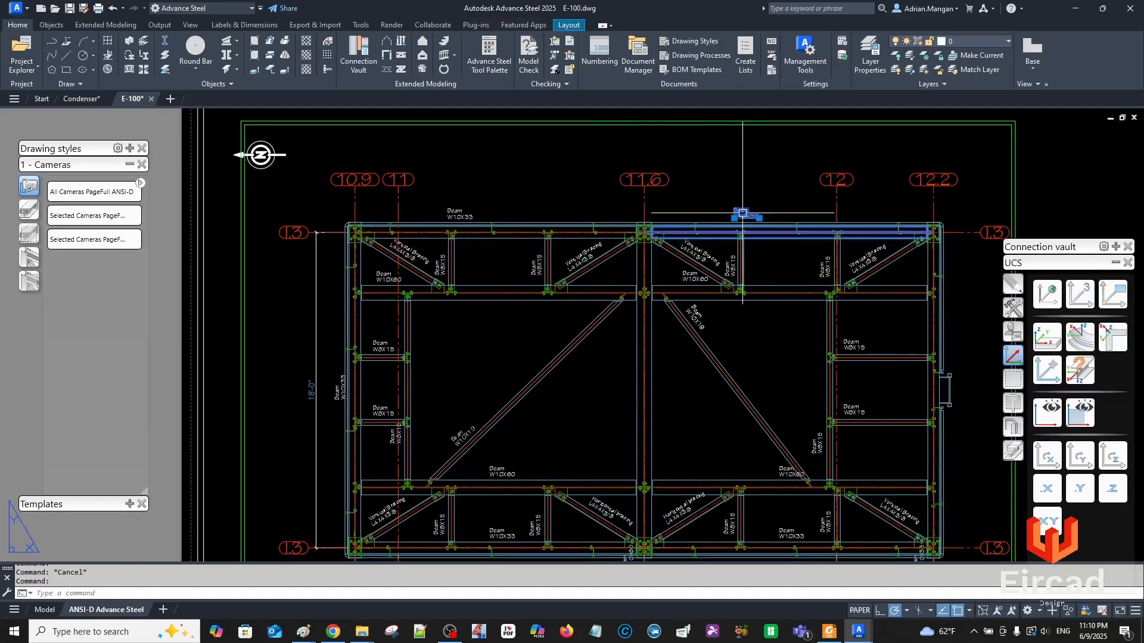
key("Escape")
Shift the grid dimension line below the framing plan slightly up, away from the grid bubbles.
scroll(719, 172, "down", 4)
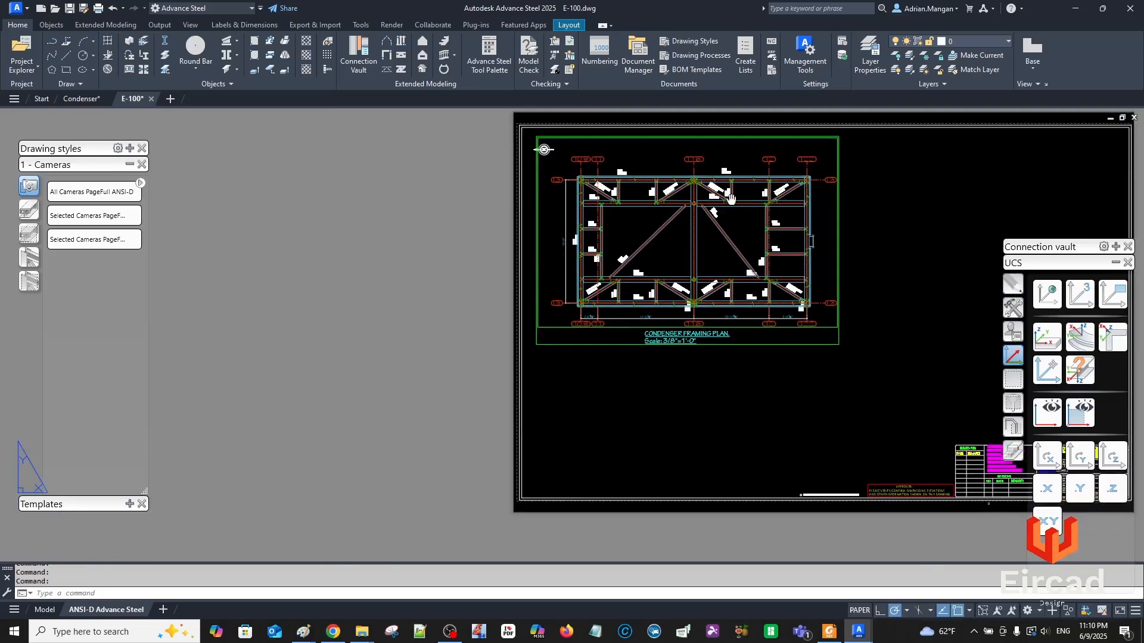
scroll(715, 303, "up", 4)
scroll(658, 338, "up", 4)
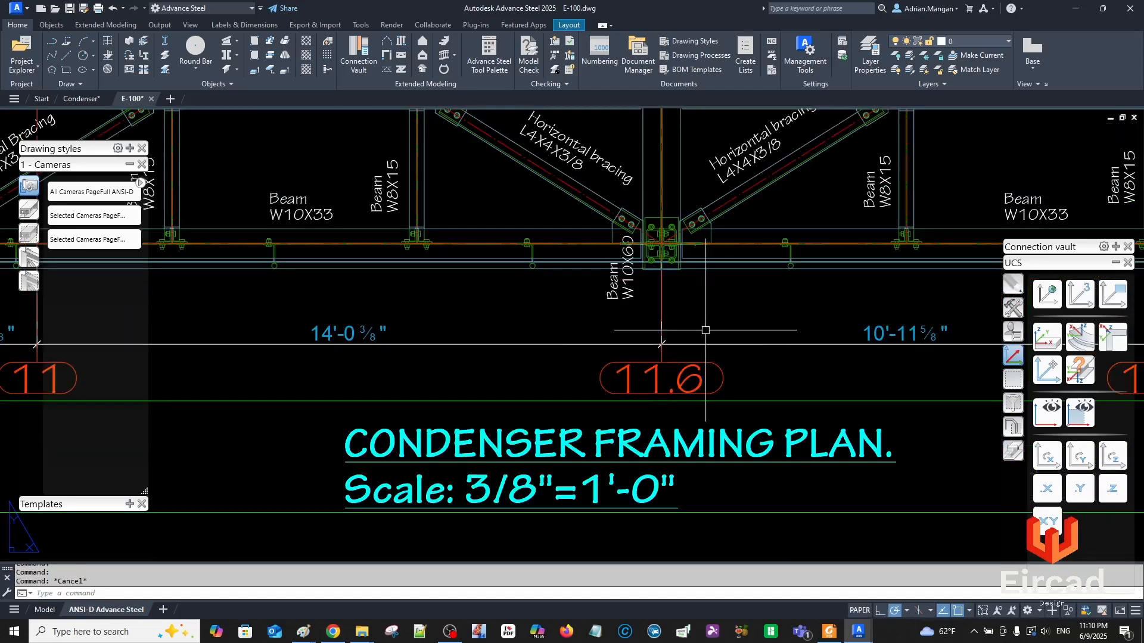
left_click(688, 344)
left_click(661, 345)
left_click(661, 333)
key("Escape")
scroll(745, 316, "down", 4)
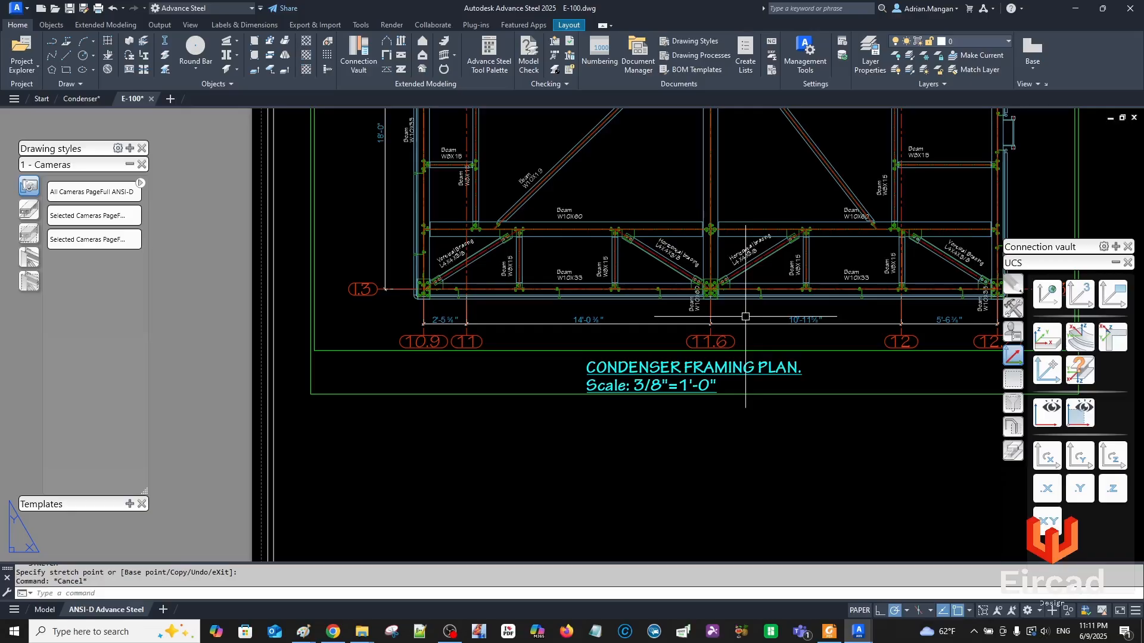
Move the W10X60 label on the lower right beam toward grid 11.6, clear of the diagonal beam.
left_click(851, 209)
left_click_drag(851, 212, 789, 217)
scroll(740, 170, "down", 2)
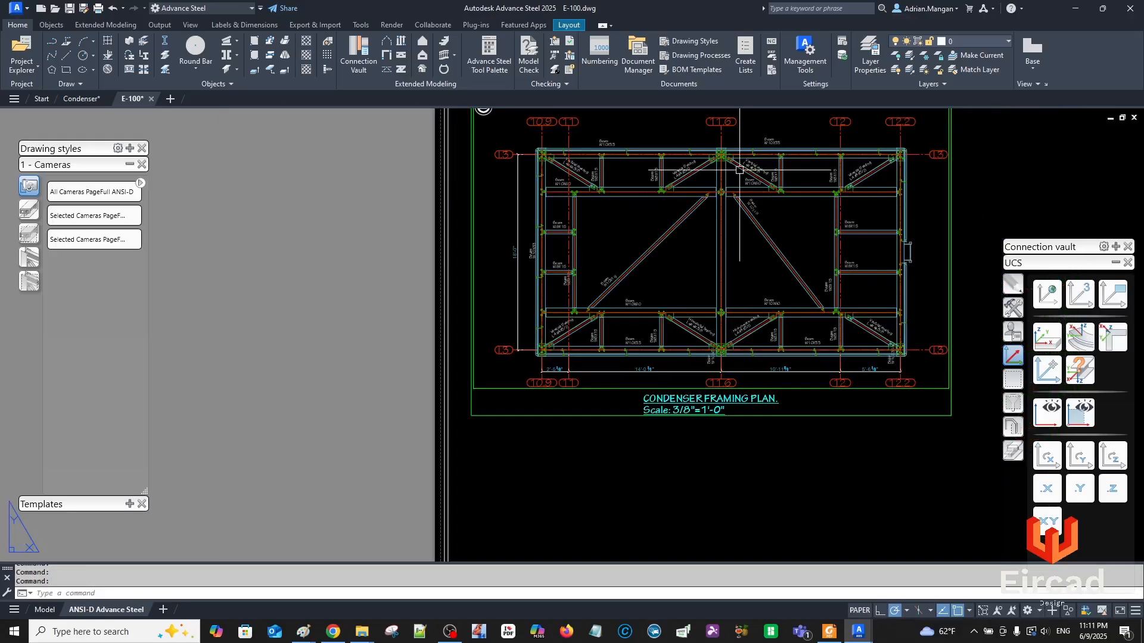
Copy the Condenser Framing Plan detail by its frame to the empty space on the right half of the sheet.
scroll(598, 163, "up", 4)
scroll(597, 162, "down", 4)
scroll(501, 248, "down", 5)
middle_click_drag(500, 247, 498, 246)
left_click(584, 305)
right_click(584, 305)
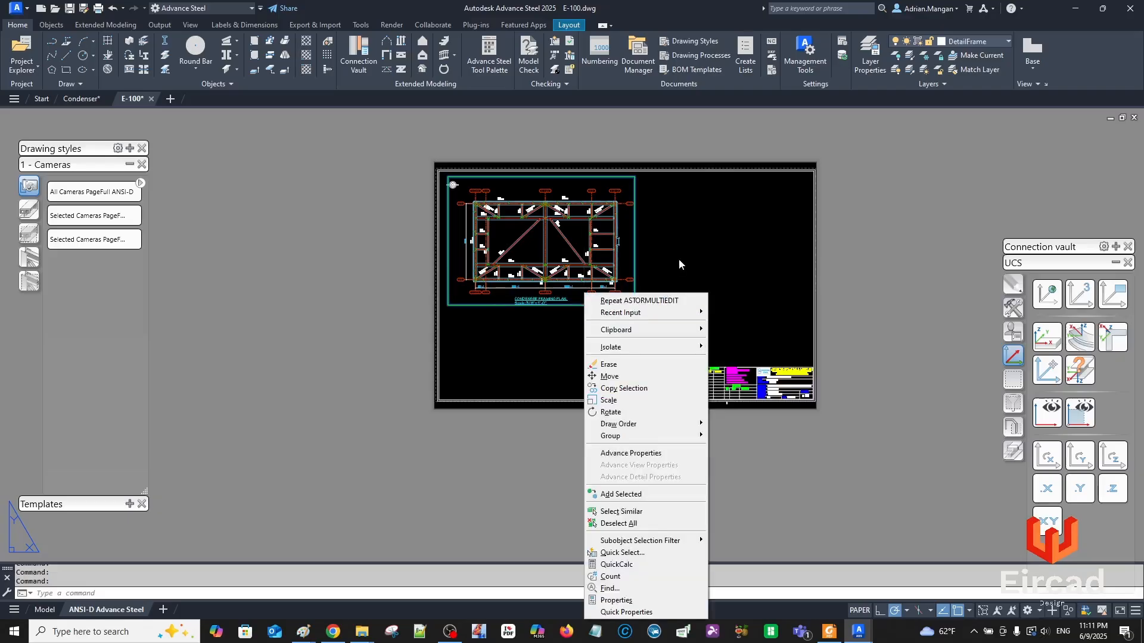
left_click(624, 388)
left_click(580, 327)
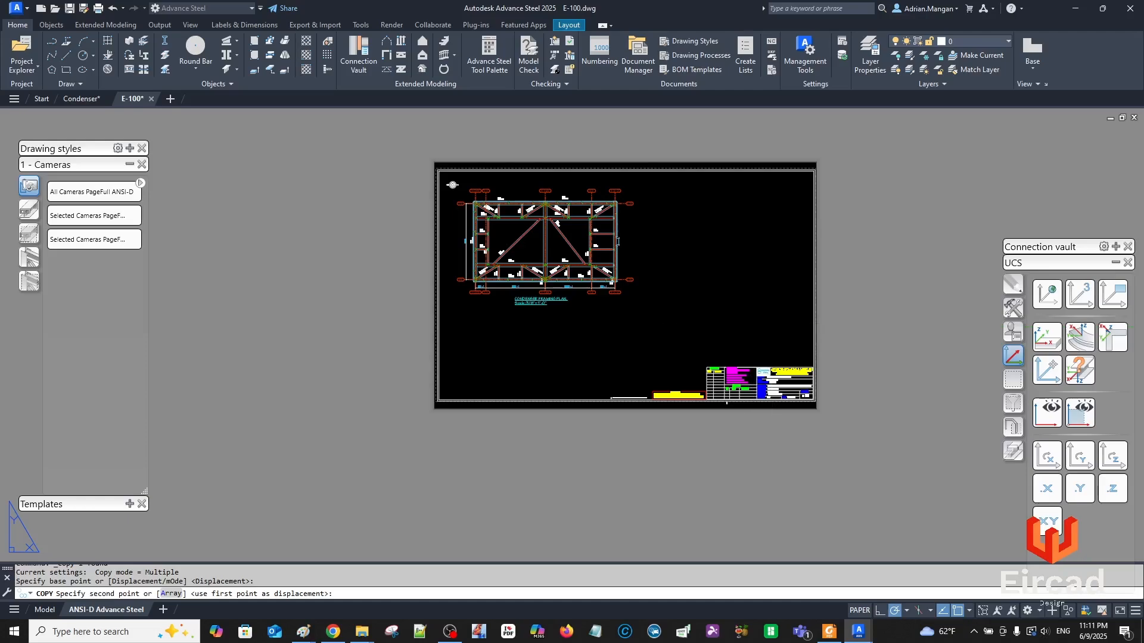
left_click(772, 326)
key("Escape")
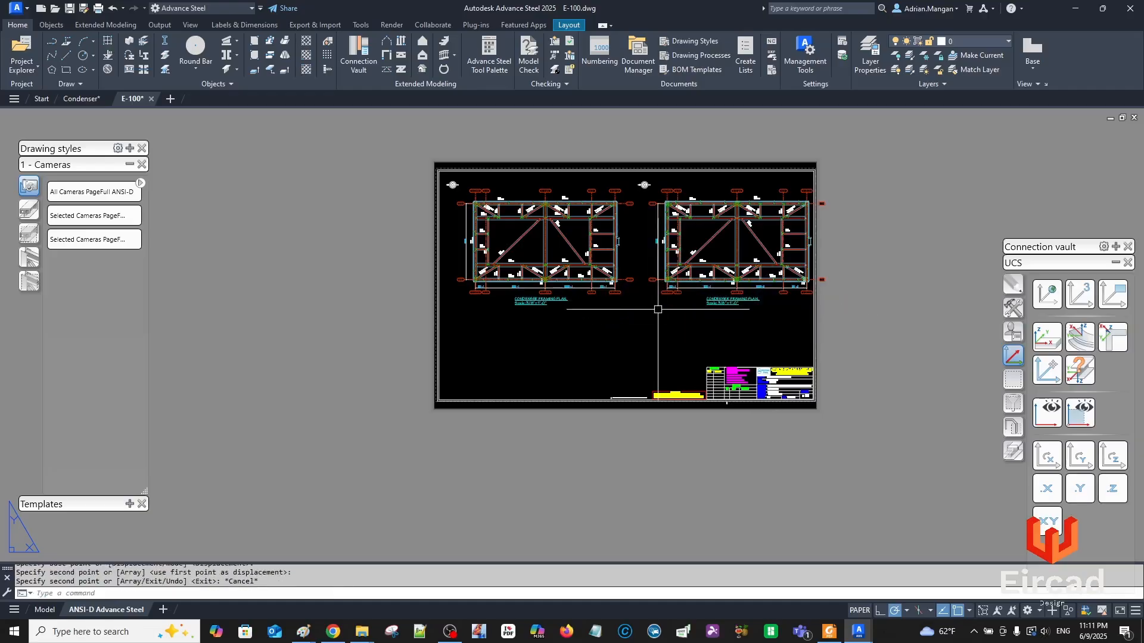
Move both Condenser Framing Plan details slightly left on the sheet.
scroll(797, 182, "up", 2)
left_click(798, 181)
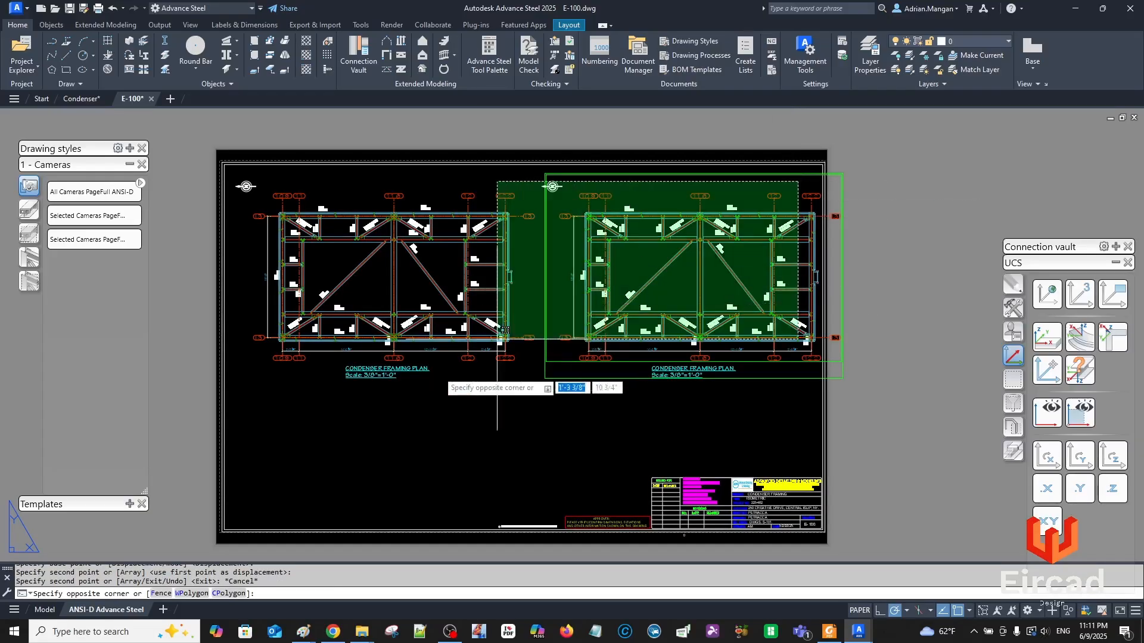
left_click(282, 401)
right_click(281, 400)
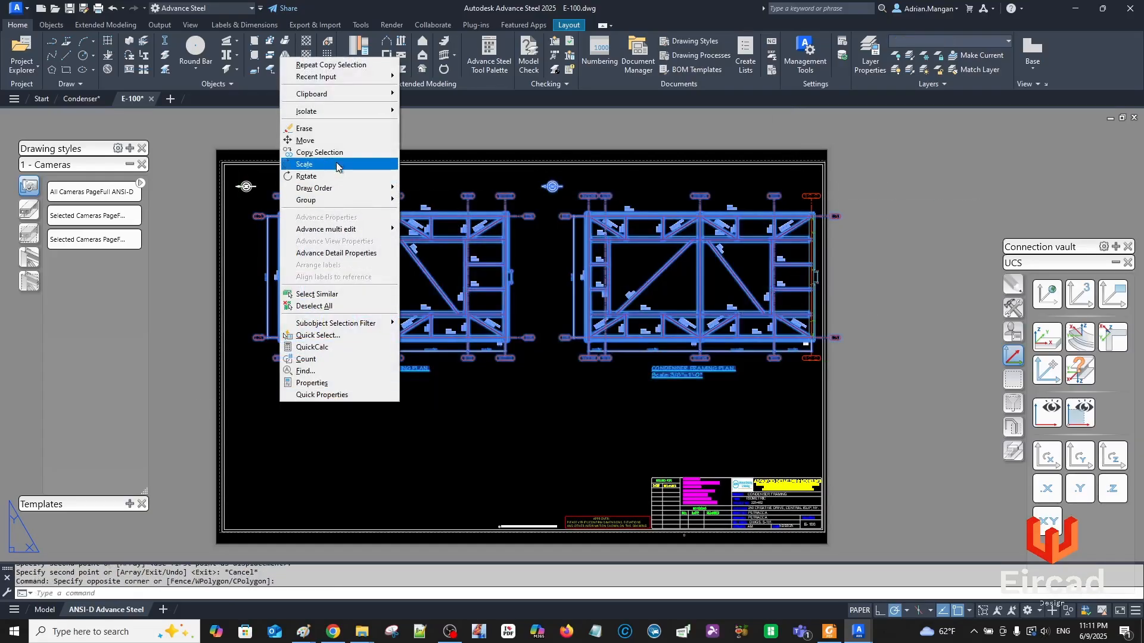
left_click(342, 142)
left_click(359, 405)
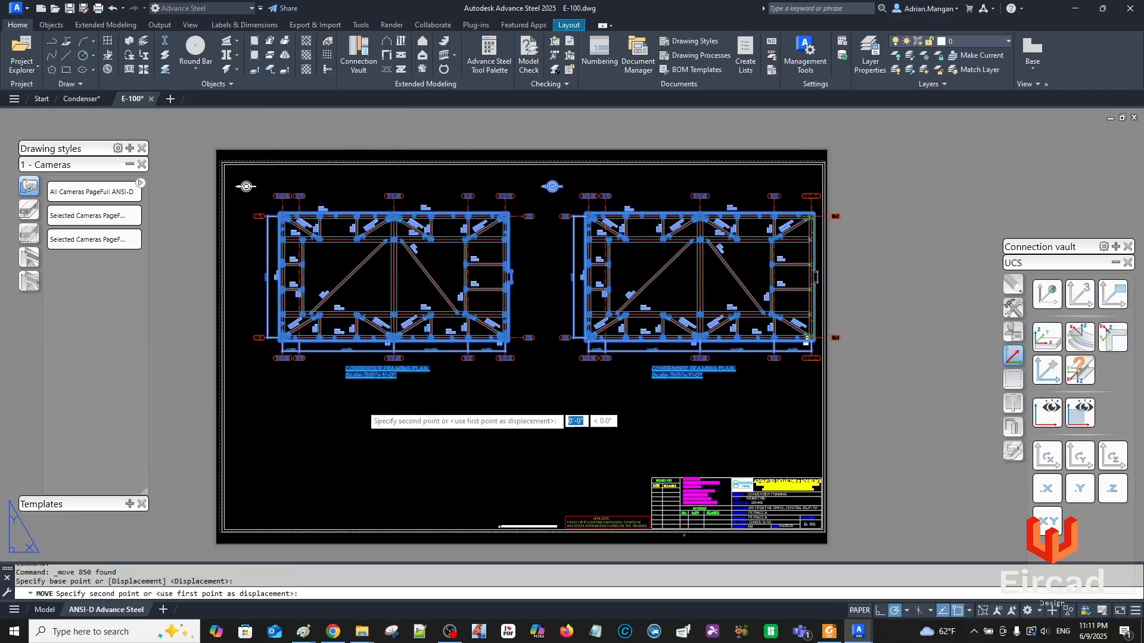
left_click(348, 406)
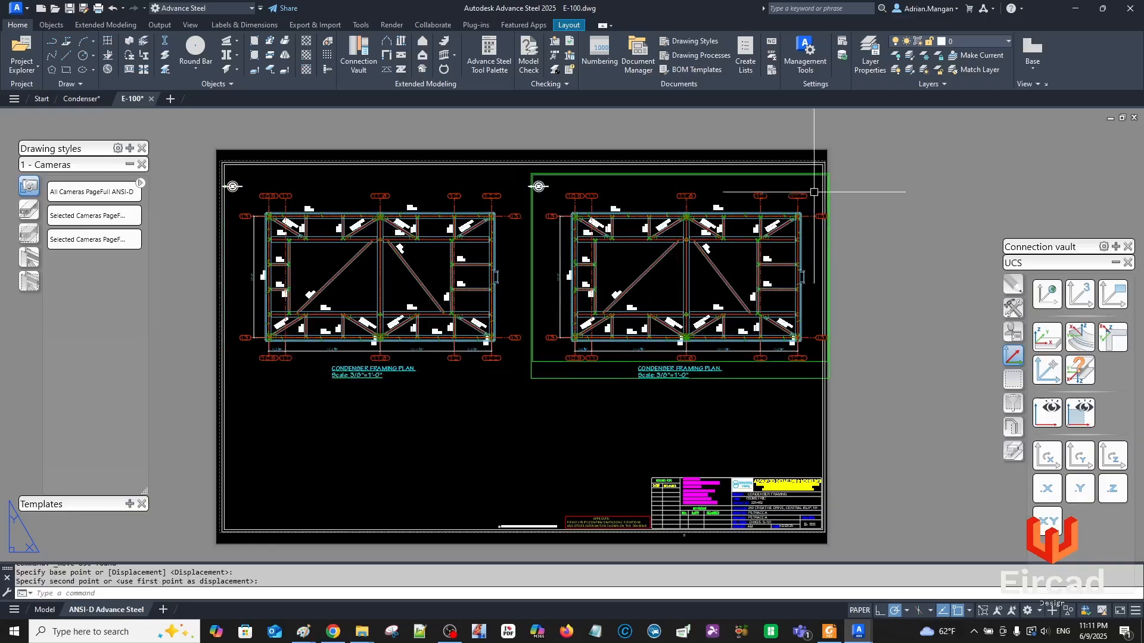
Move the duplicated Condenser Framing Plan detail slightly left so its grid bubbles clear the sheet border.
left_click(831, 186)
left_click(559, 395)
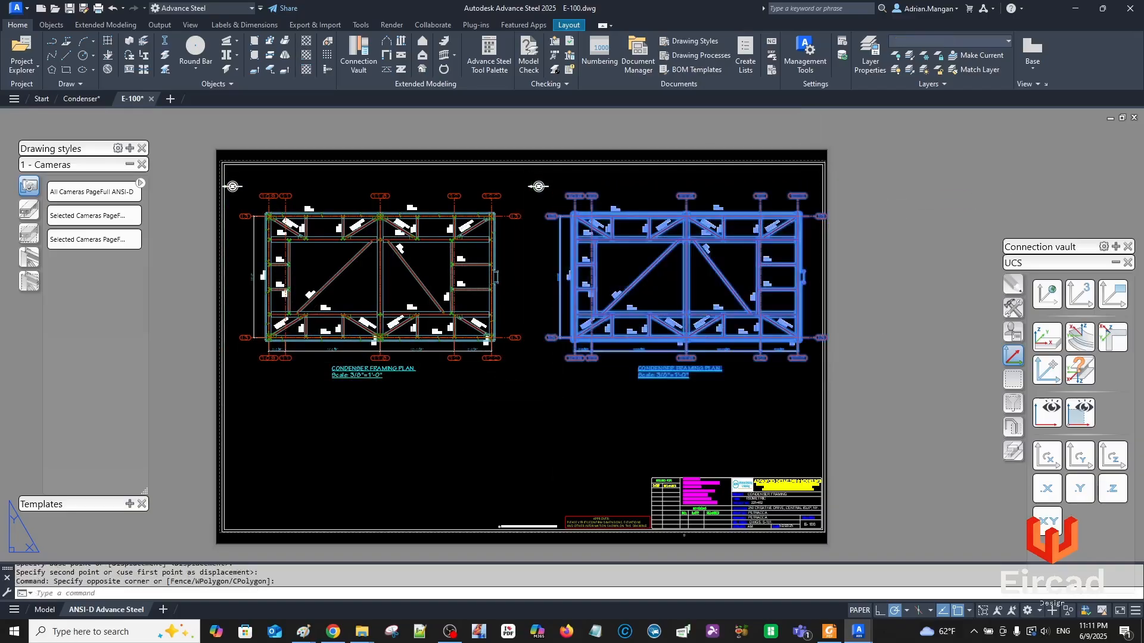
right_click(559, 395)
left_click(590, 126)
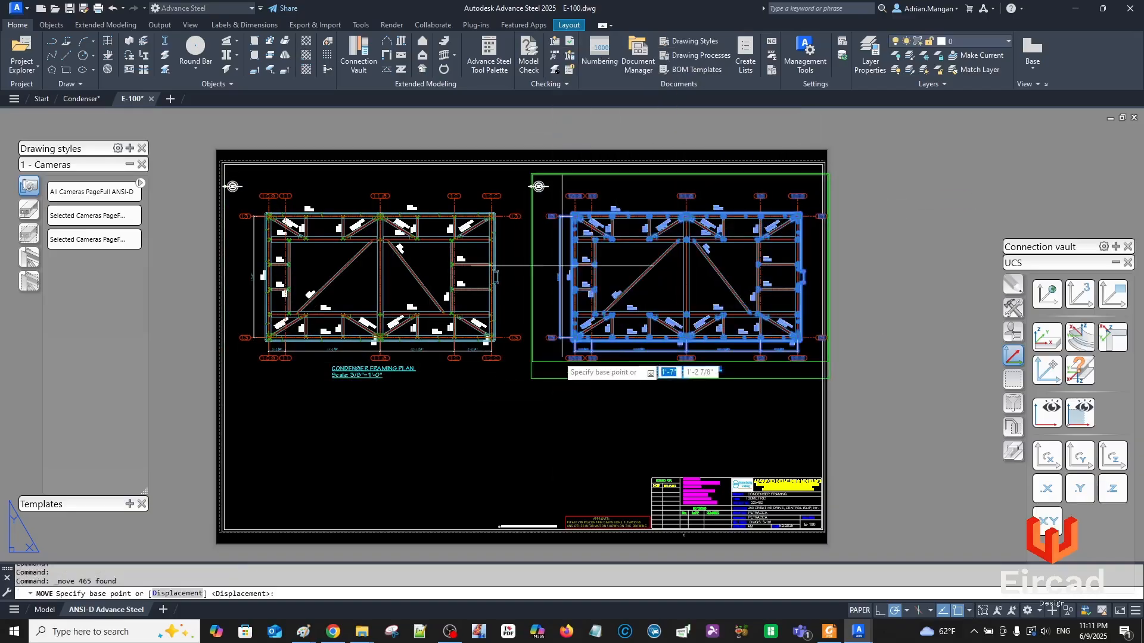
left_click(558, 393)
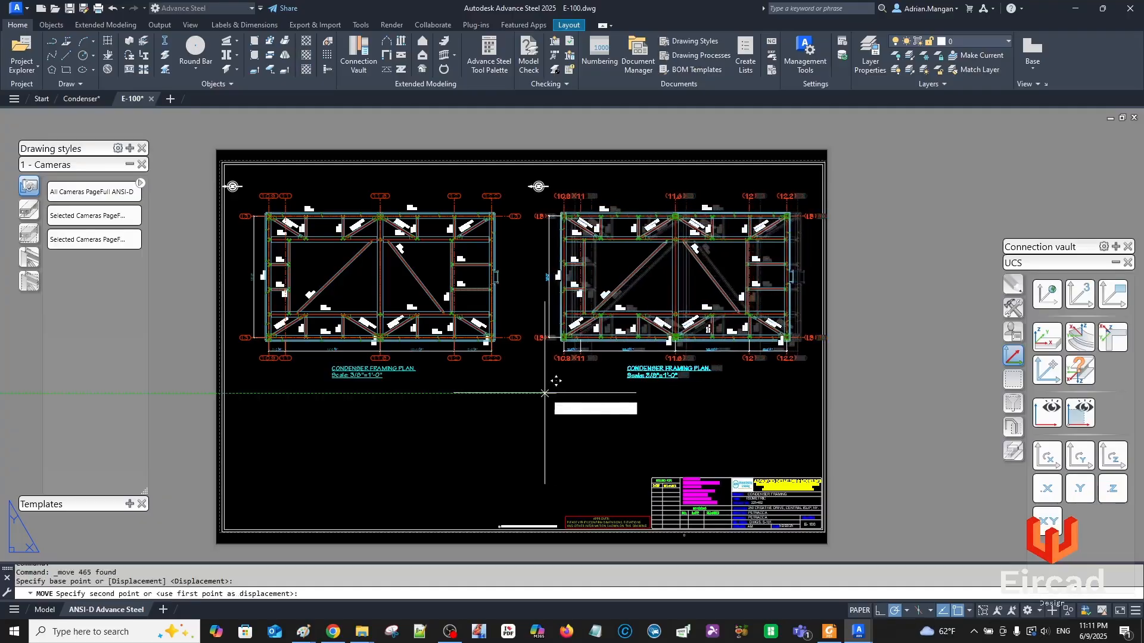
left_click(543, 394)
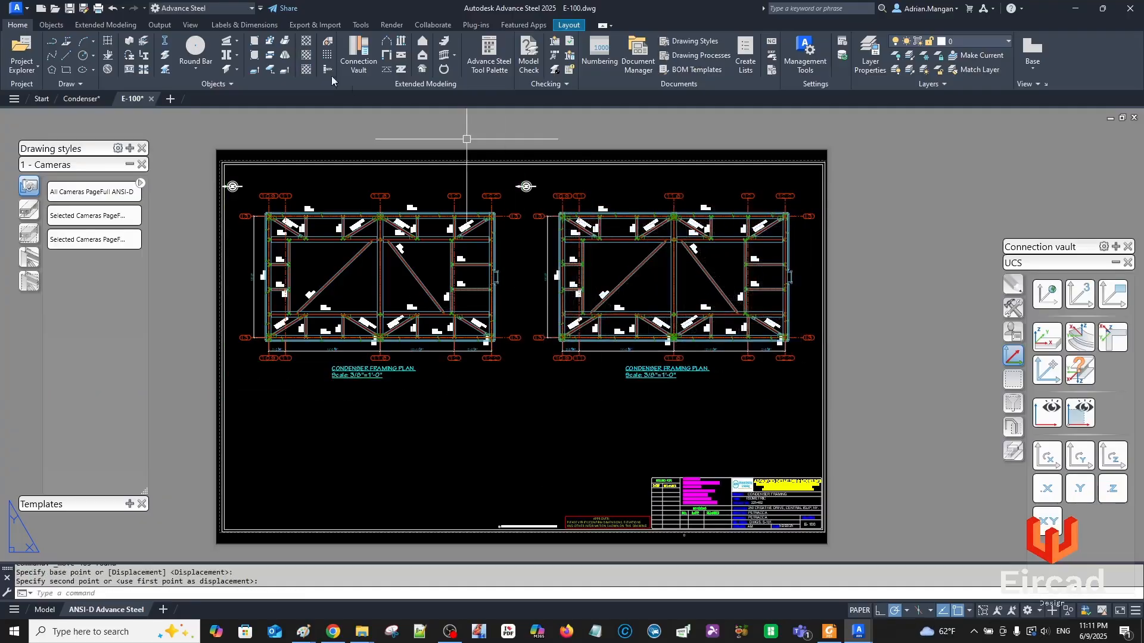
In the Drawing Style Manager, copy the user style 3 - Plan View ADM as "3 - Plan View Grating ADM".
left_click(153, 25)
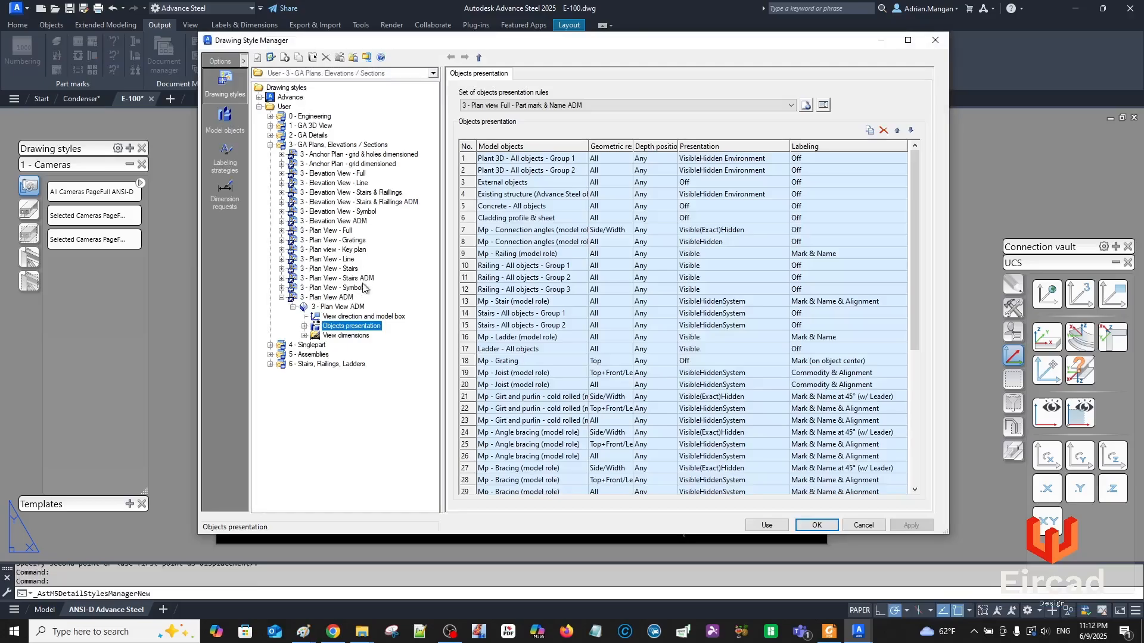
left_click(283, 298)
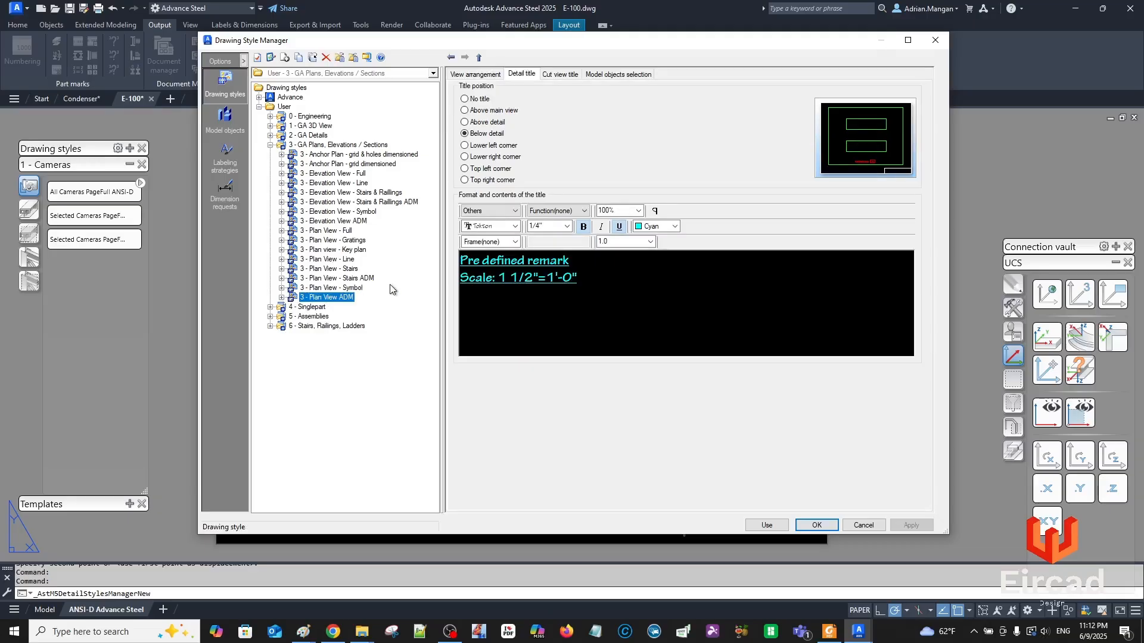
left_click(328, 240)
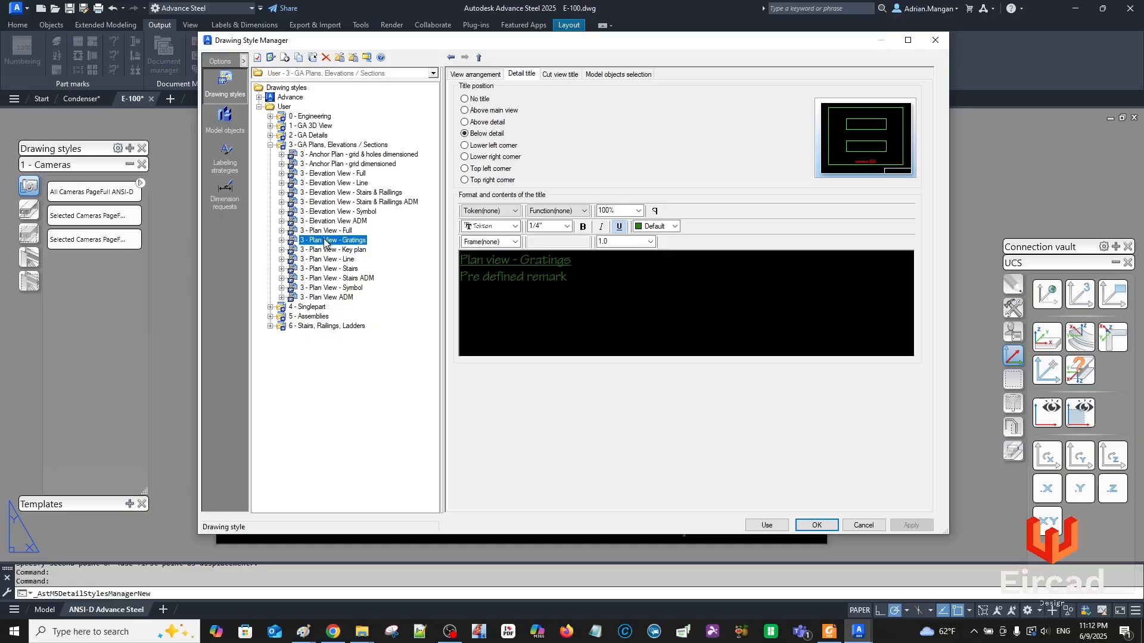
left_click(331, 298)
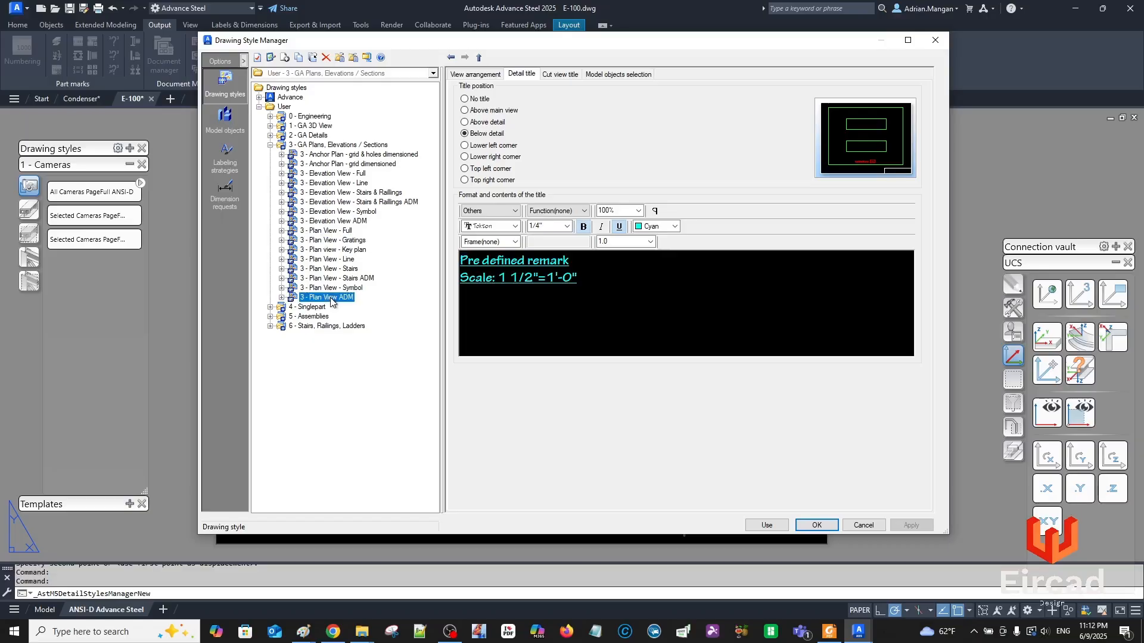
right_click(331, 299)
left_click(362, 348)
left_click_drag(498, 290, 355, 275)
key("BackSpace")
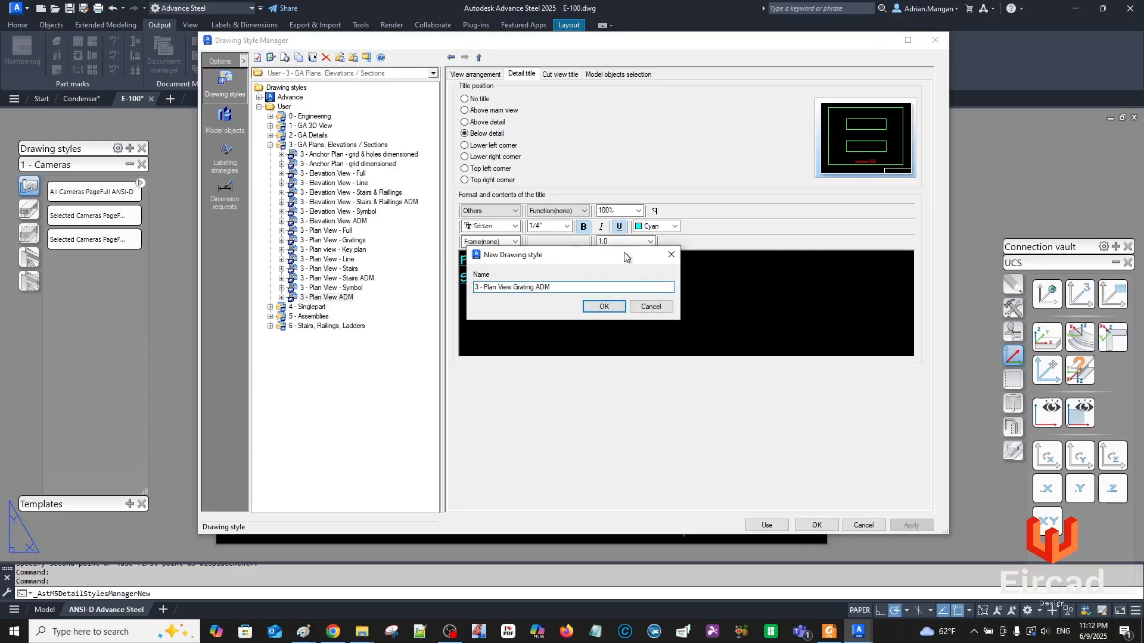
left_click(603, 306)
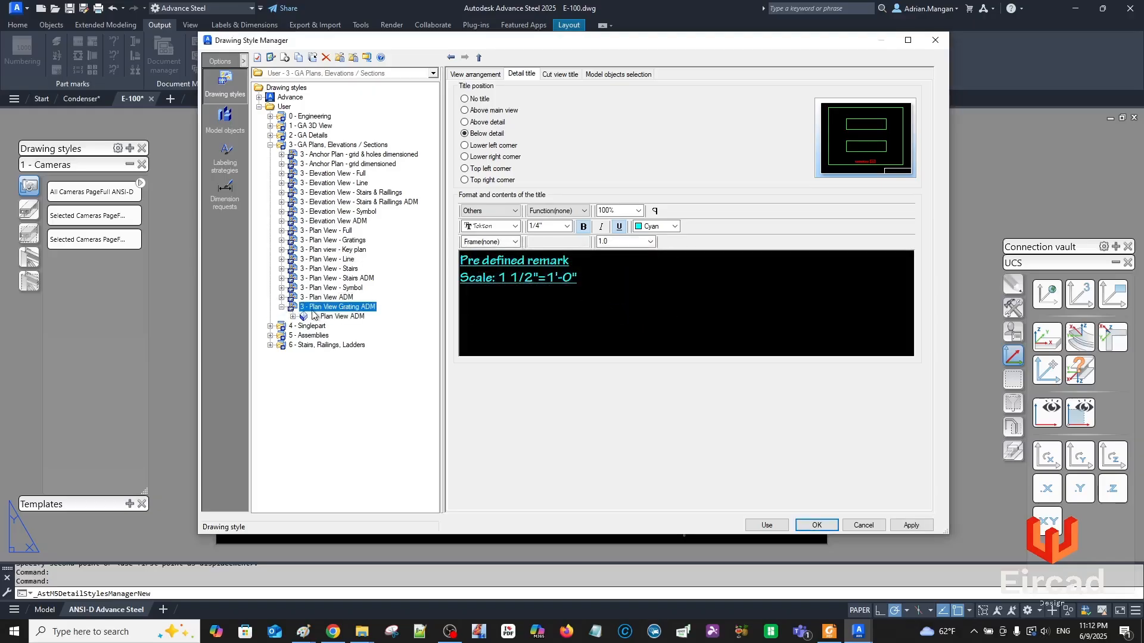
Create a new view definition named "3 - Plan View Grating ADM" from the copied style's existing view.
left_click(322, 316)
right_click(322, 317)
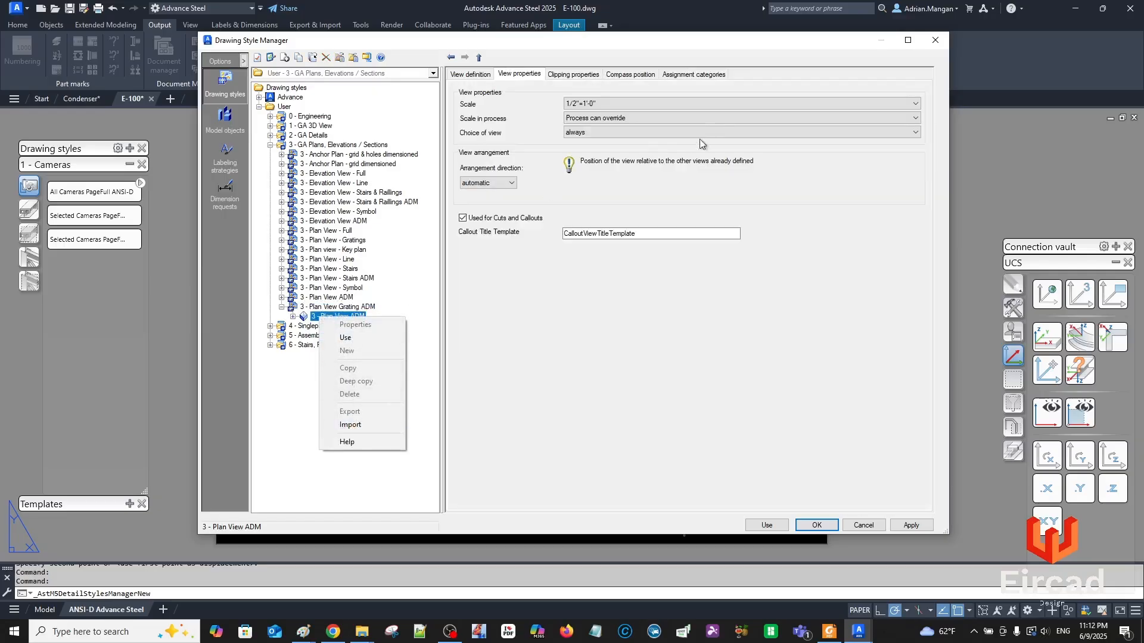
left_click(485, 74)
left_click(835, 105)
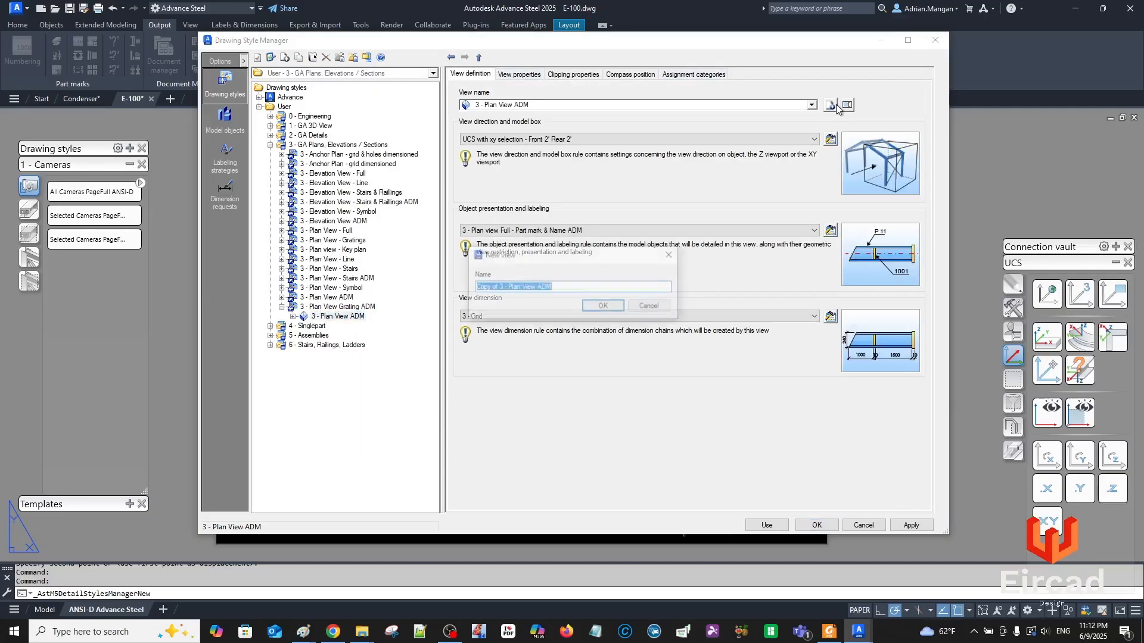
left_click_drag(499, 288, 451, 292)
key("Delete")
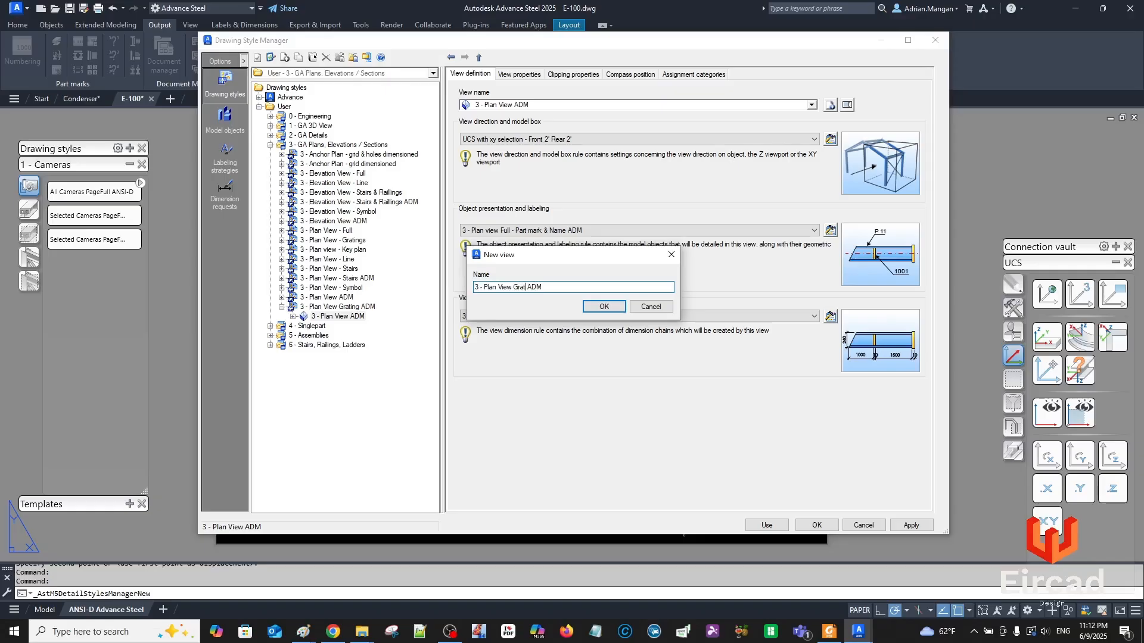
type("Grating")
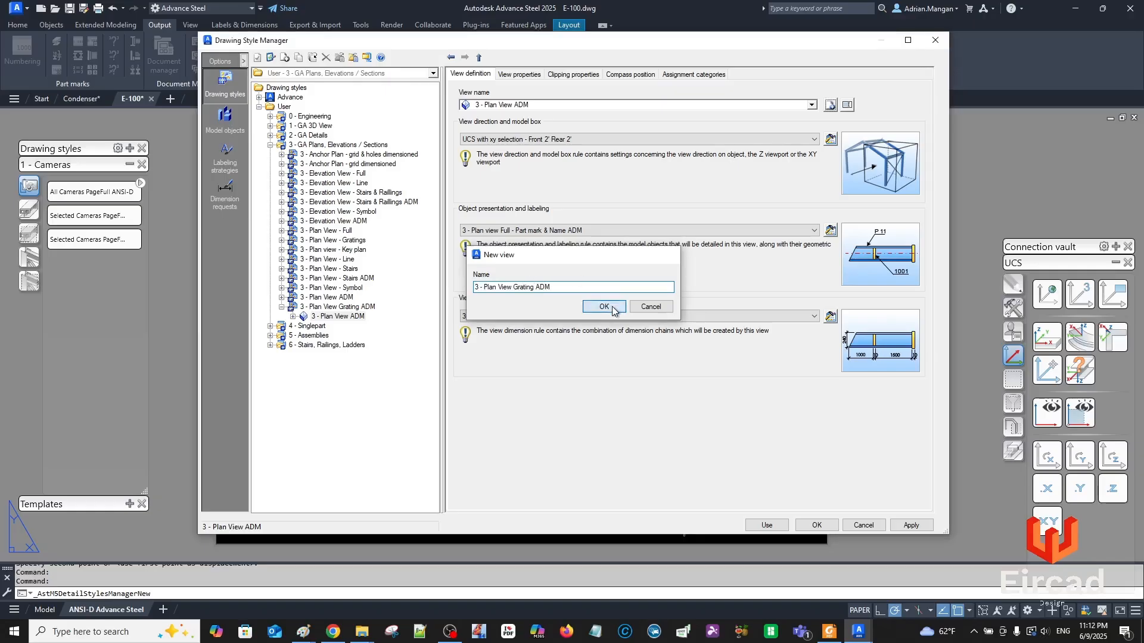
left_click(607, 306)
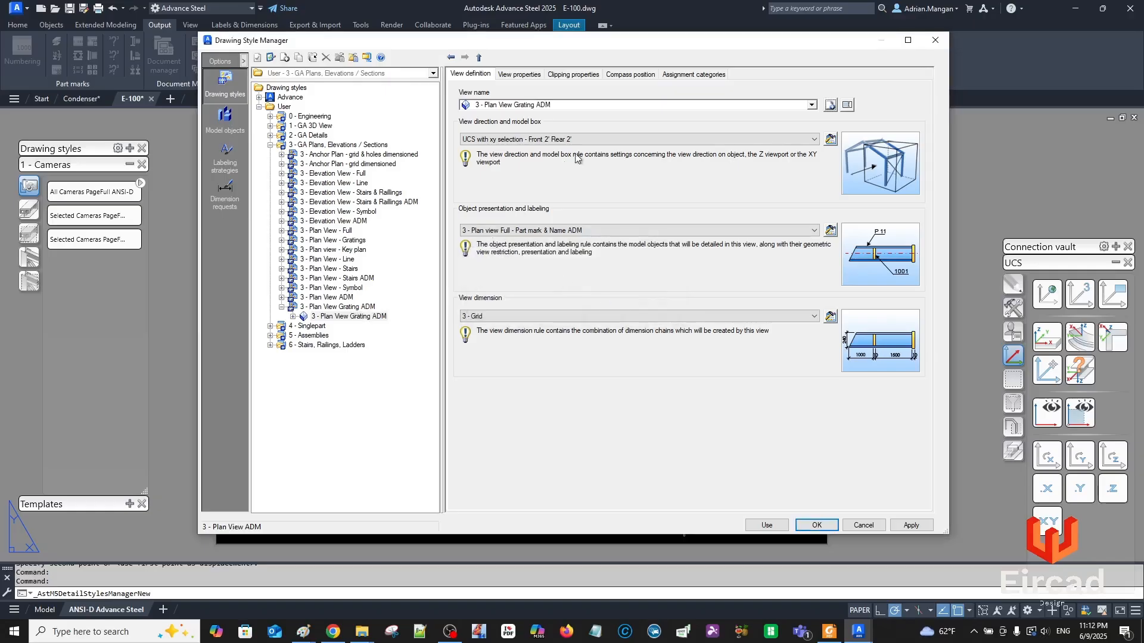
Create a new objects presentation rule set named "3 - Plan view Full - Grating ADM" for the grating view.
left_click(293, 317)
left_click(335, 336)
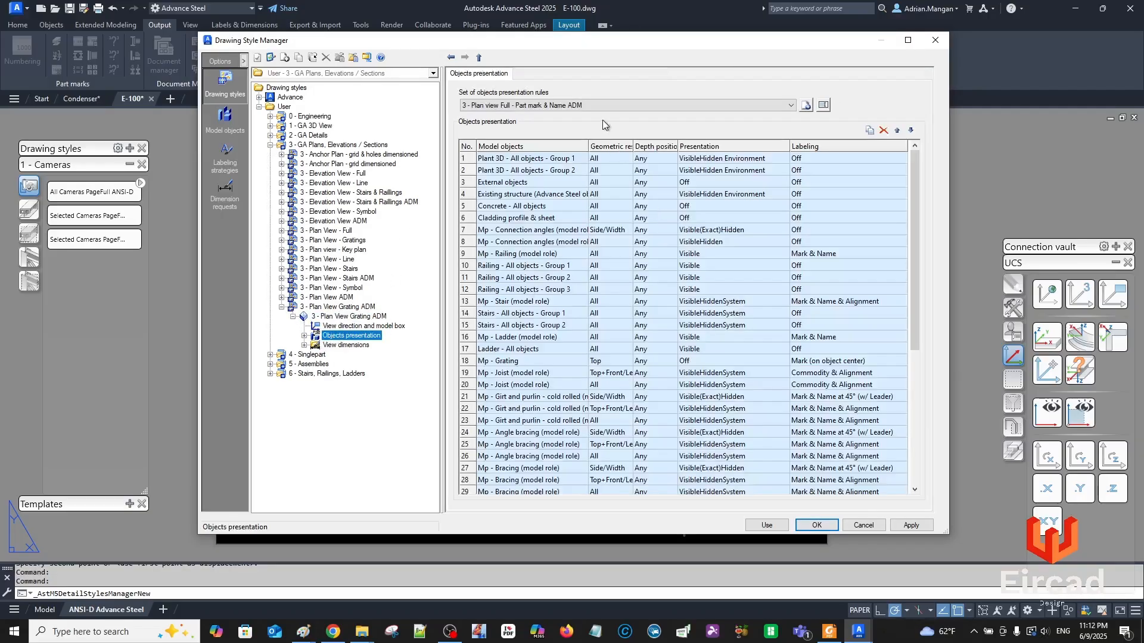
left_click(805, 105)
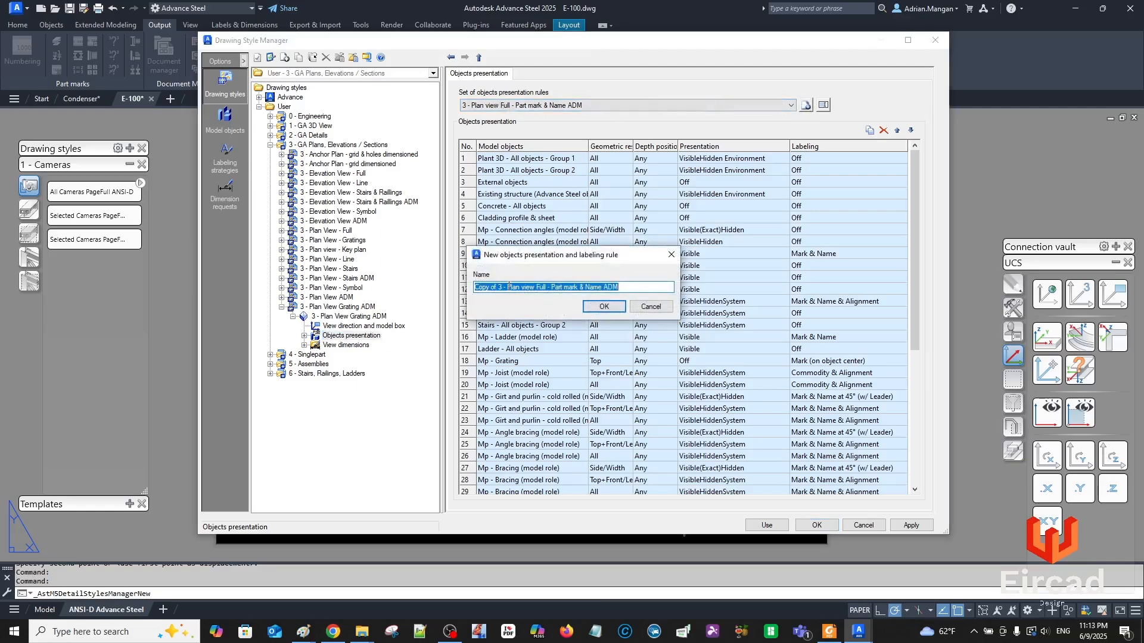
left_click_drag(501, 286, 382, 275)
key("Delete")
left_click_drag(580, 287, 531, 284)
type("Grating")
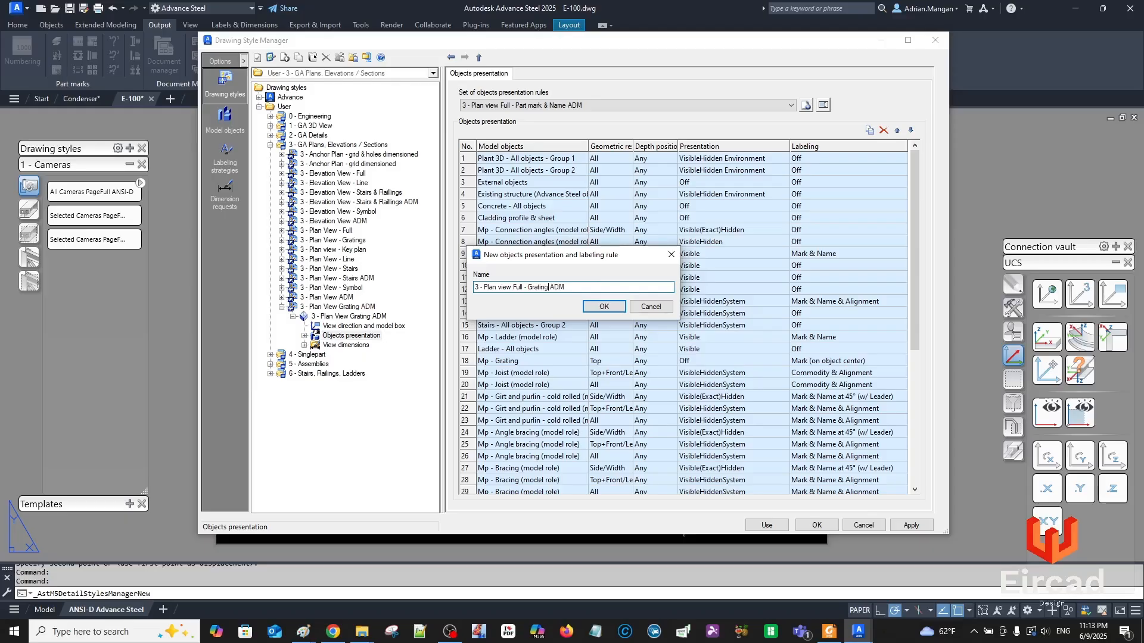
left_click(590, 307)
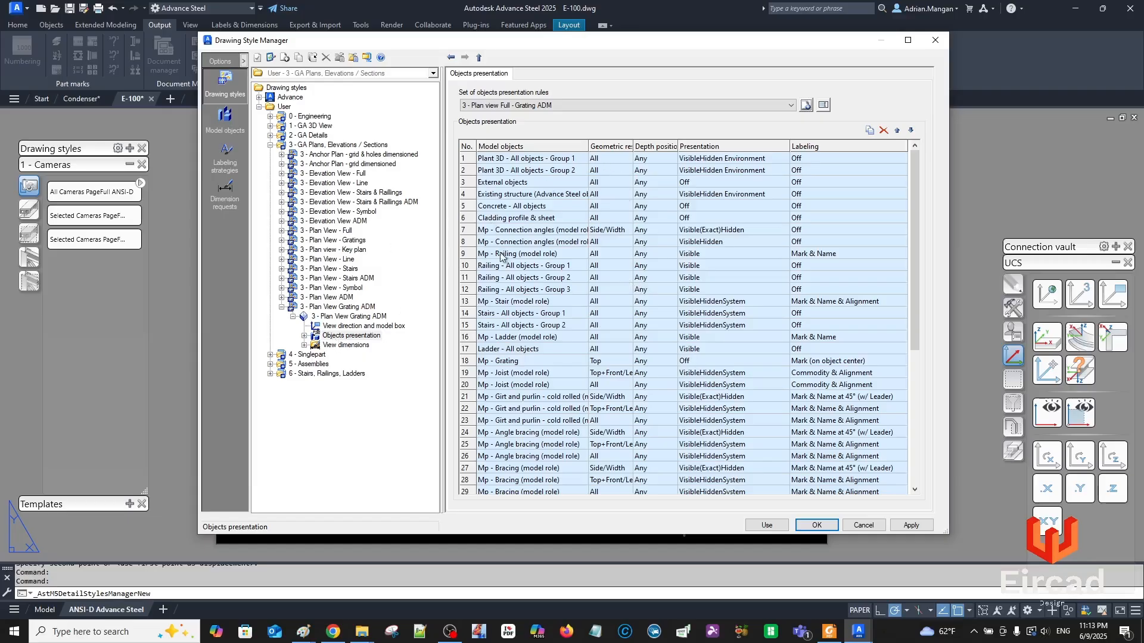
Examine the objects presentation rules of the 3 - Plan View - Gratings style as a reference for grating settings.
left_click(334, 240)
left_click(283, 240)
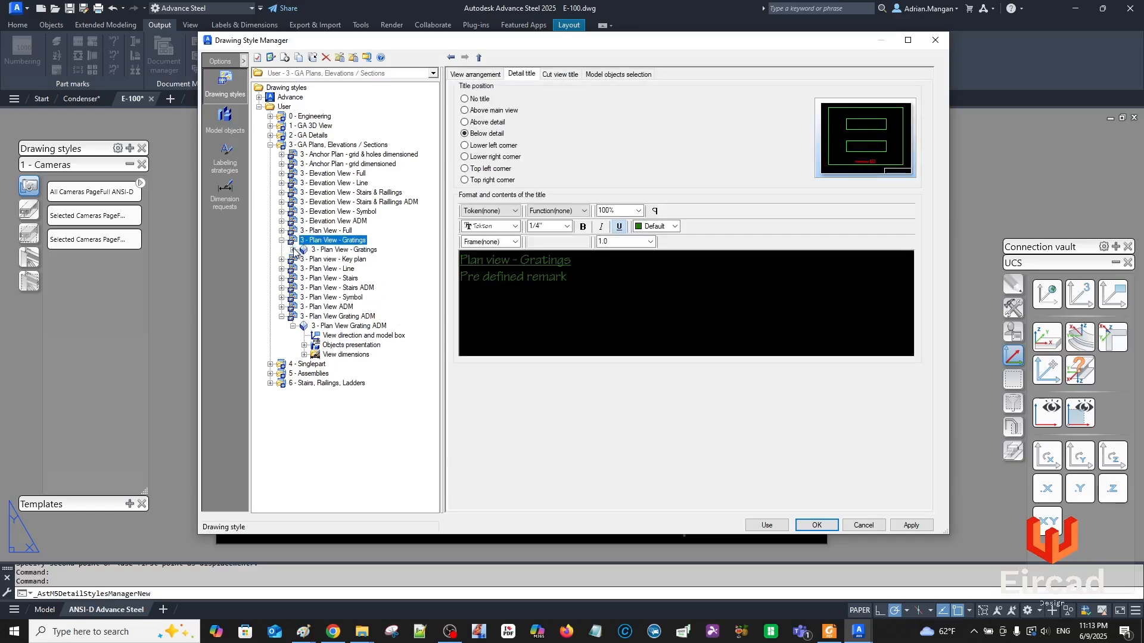
left_click(292, 250)
left_click(347, 269)
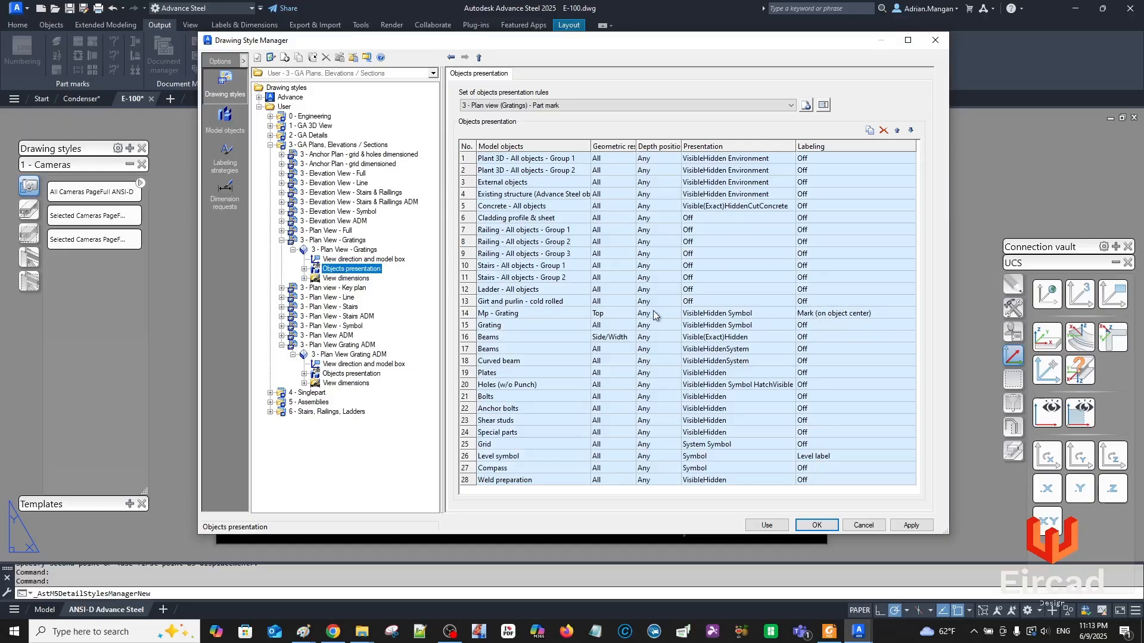
left_click(282, 241)
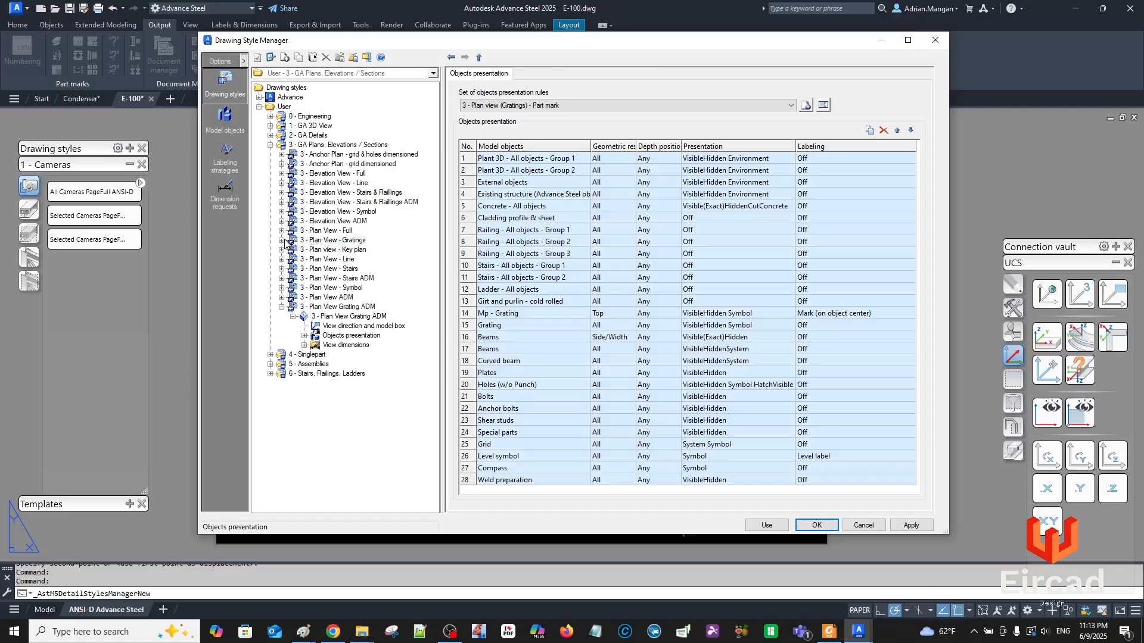
left_click(283, 240)
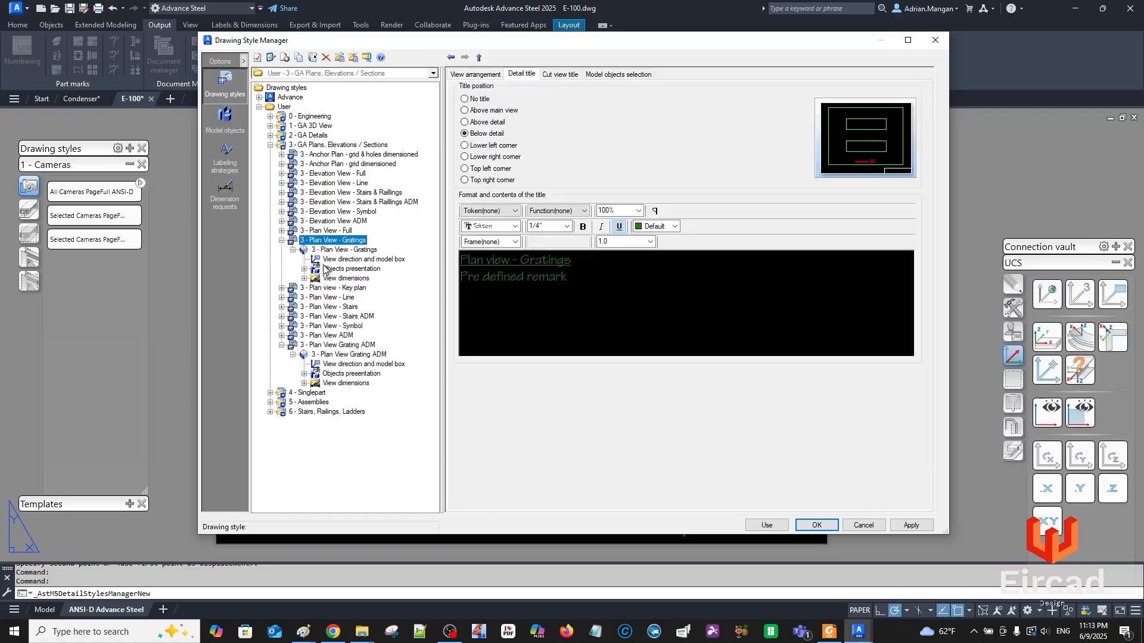
left_click(327, 268)
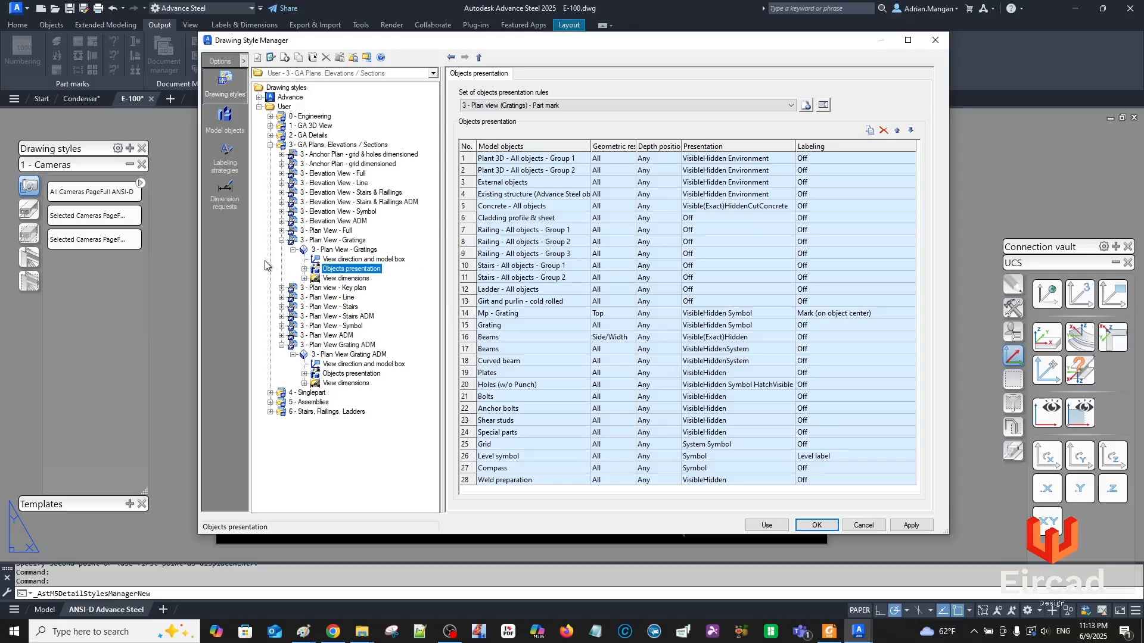
left_click(281, 240)
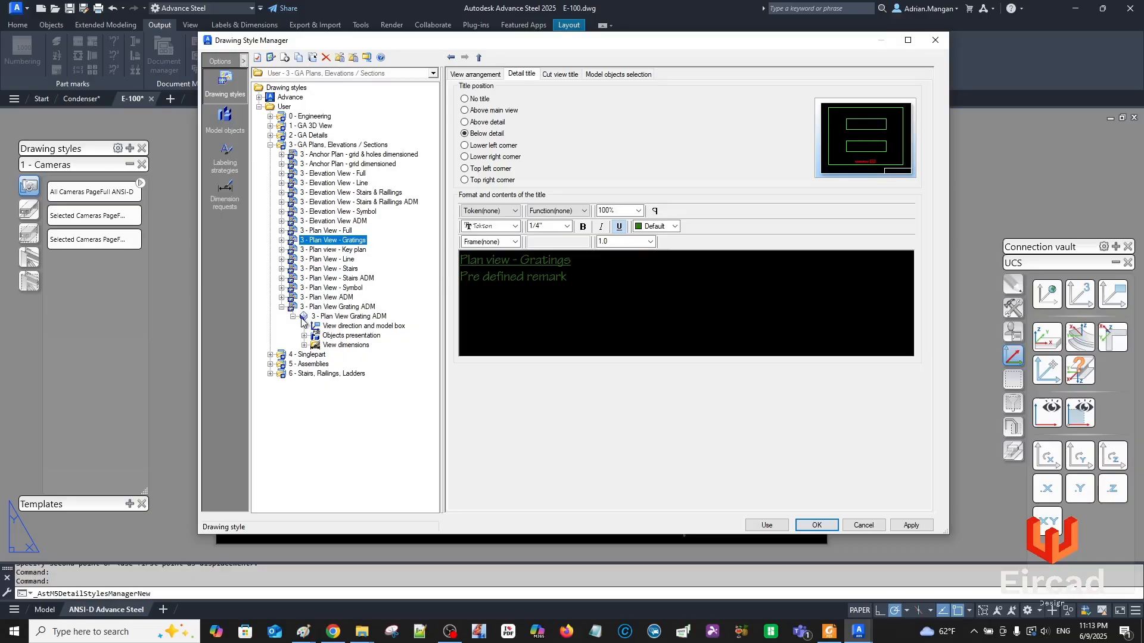
Set the presentation of Mp - Grating to Visible Symbol in the 3 - Plan view Full - Grating ADM rules.
left_click(338, 336)
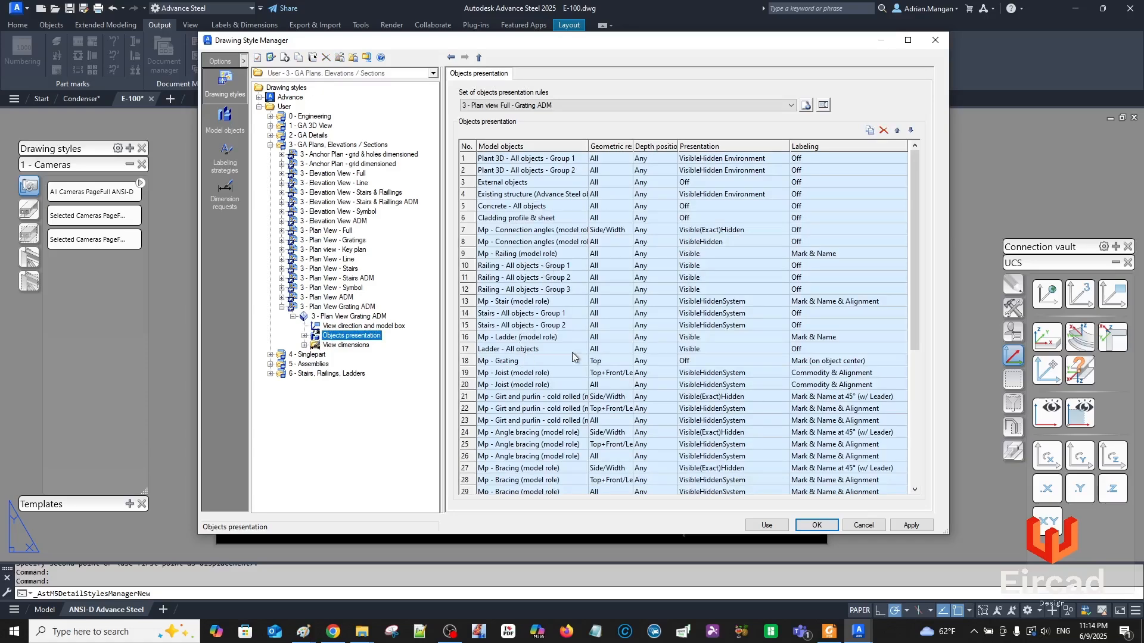
left_click(752, 358)
left_click(778, 360)
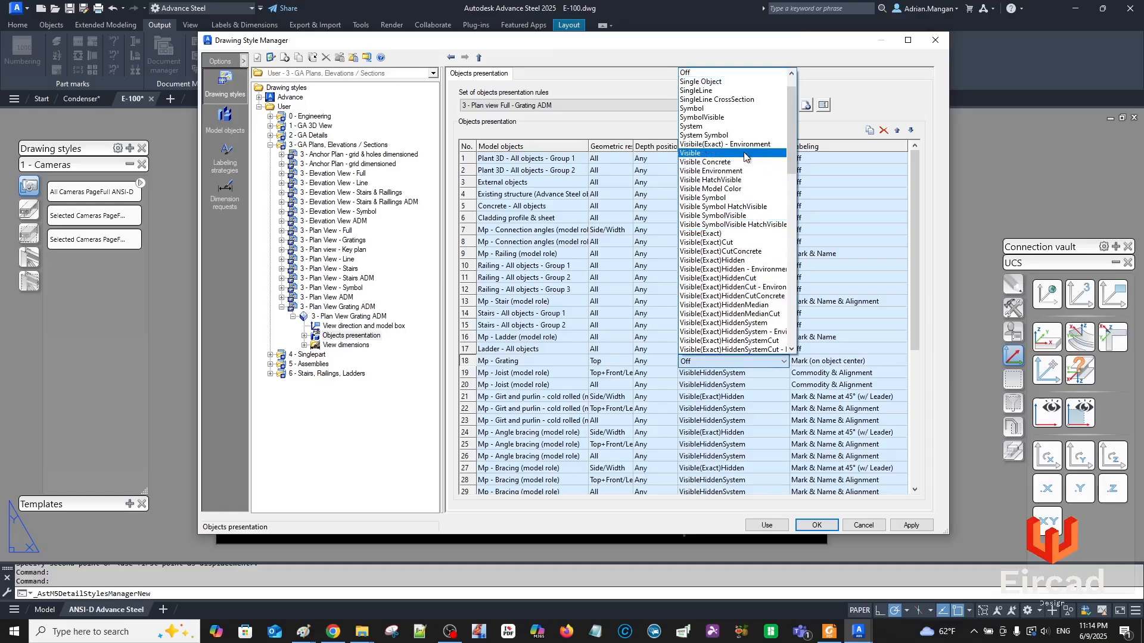
left_click(726, 198)
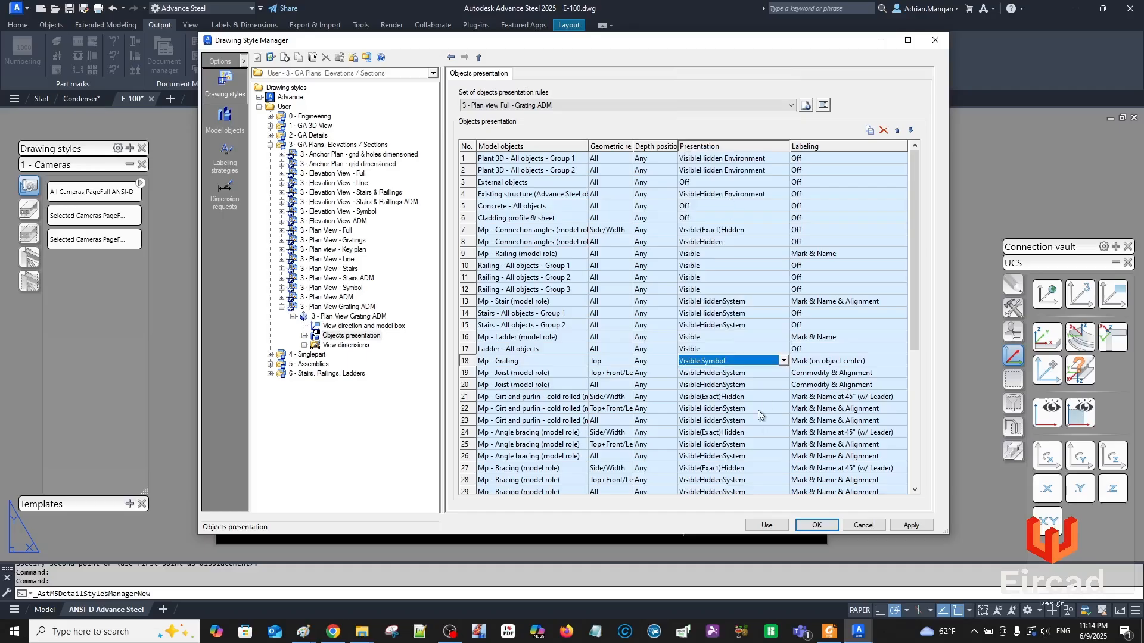
scroll(691, 375, "down", 3)
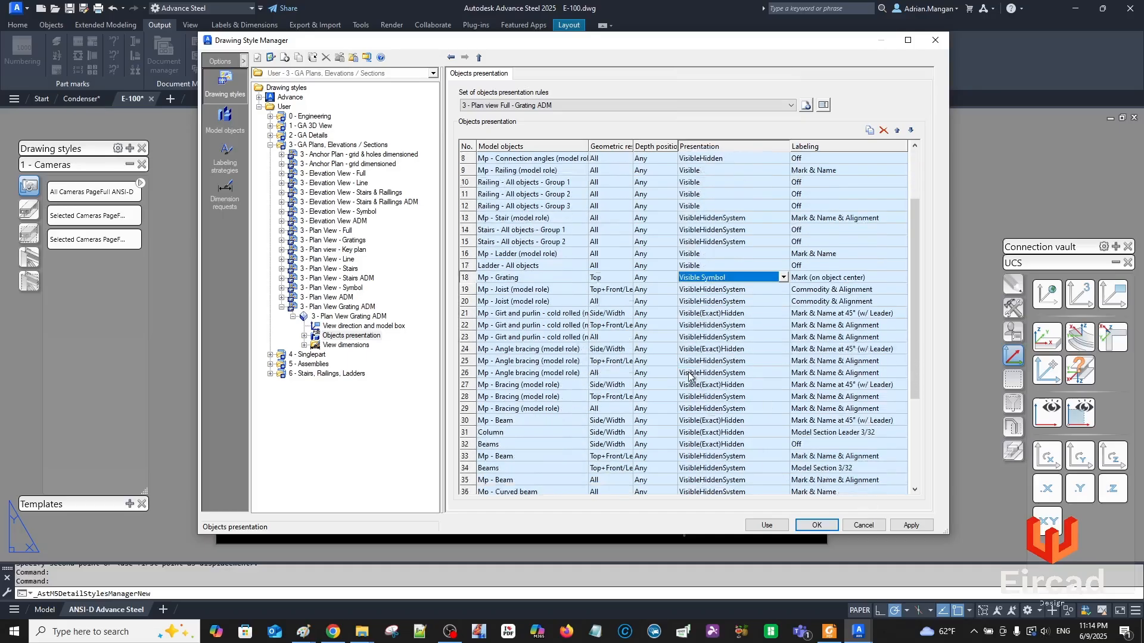
Add a copy of the Beams rule with geometric restriction All to the objects presentation rules of 3 - Plan view Full - Grating ADM.
scroll(560, 405, "down", 4)
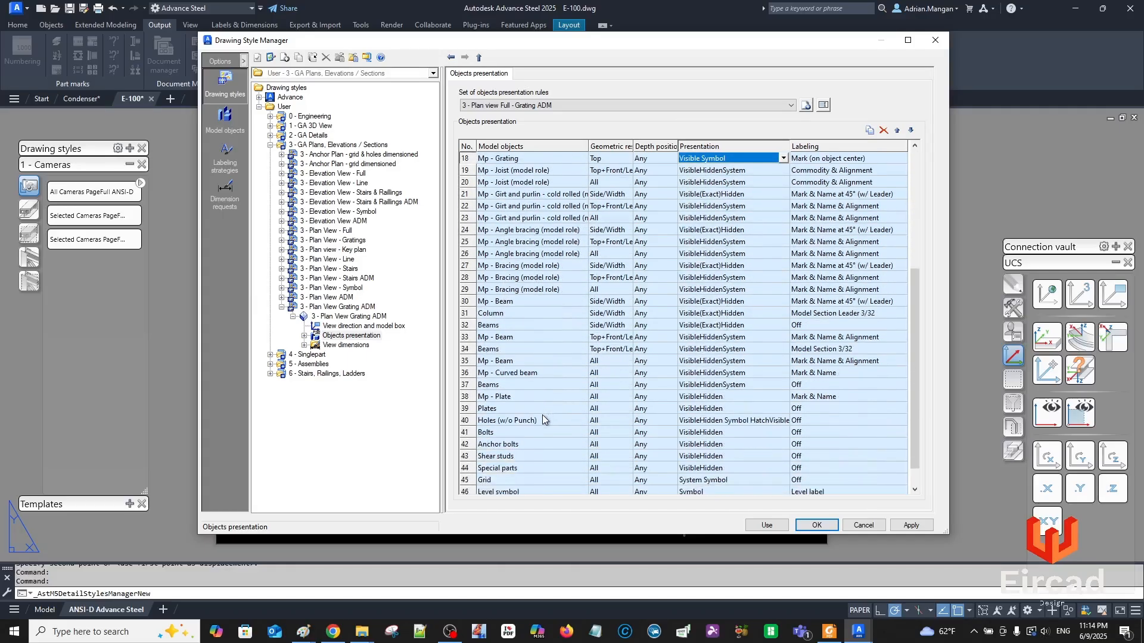
scroll(538, 424, "down", 1)
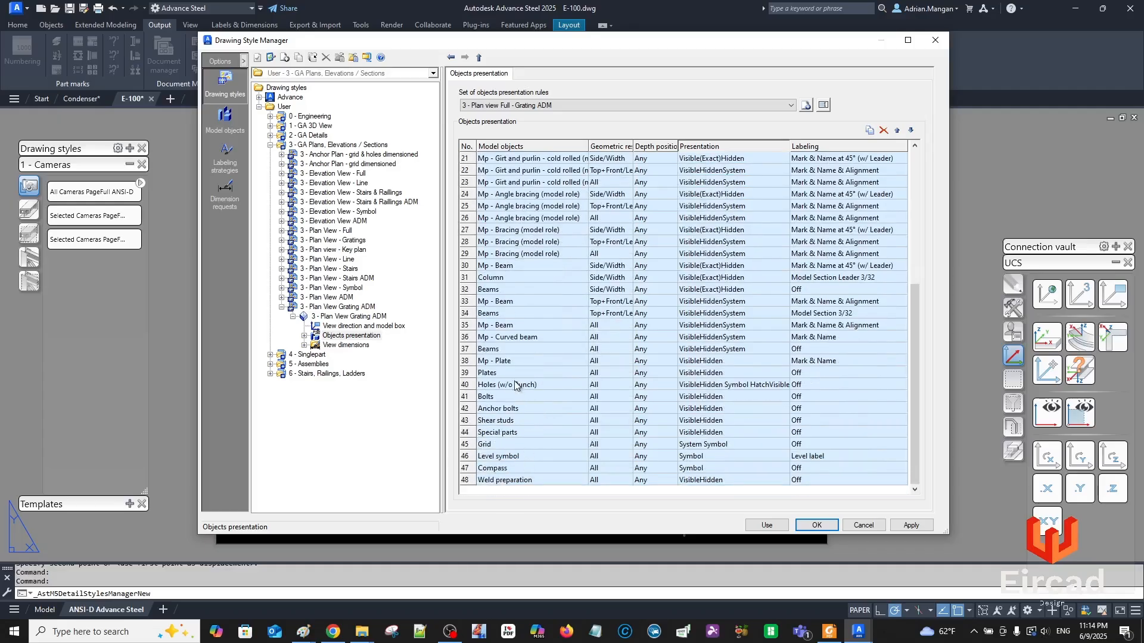
scroll(508, 332, "up", 5)
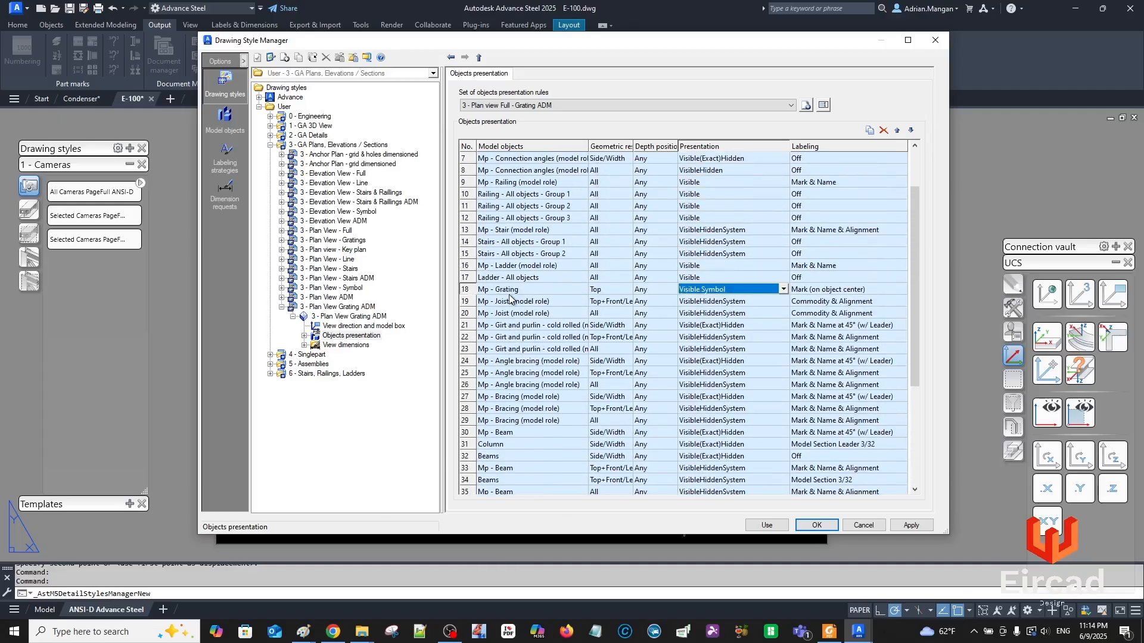
scroll(510, 299, "up", 2)
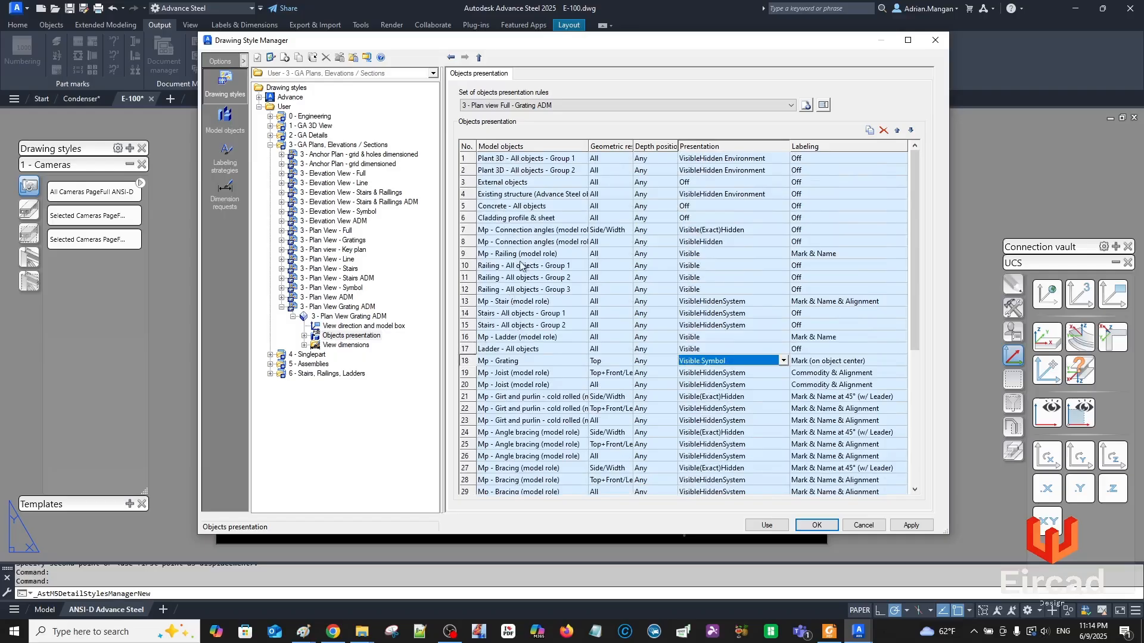
left_click(468, 362)
scroll(560, 396, "down", 2)
scroll(588, 399, "down", 2)
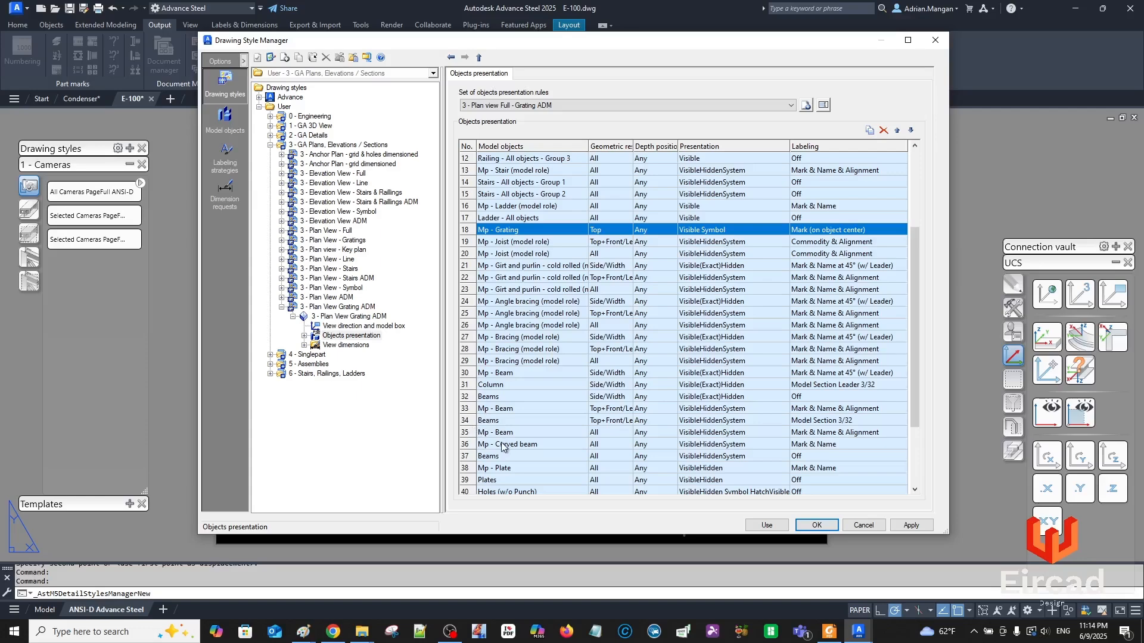
left_click(479, 456)
left_click(873, 131)
scroll(663, 371, "down", 2)
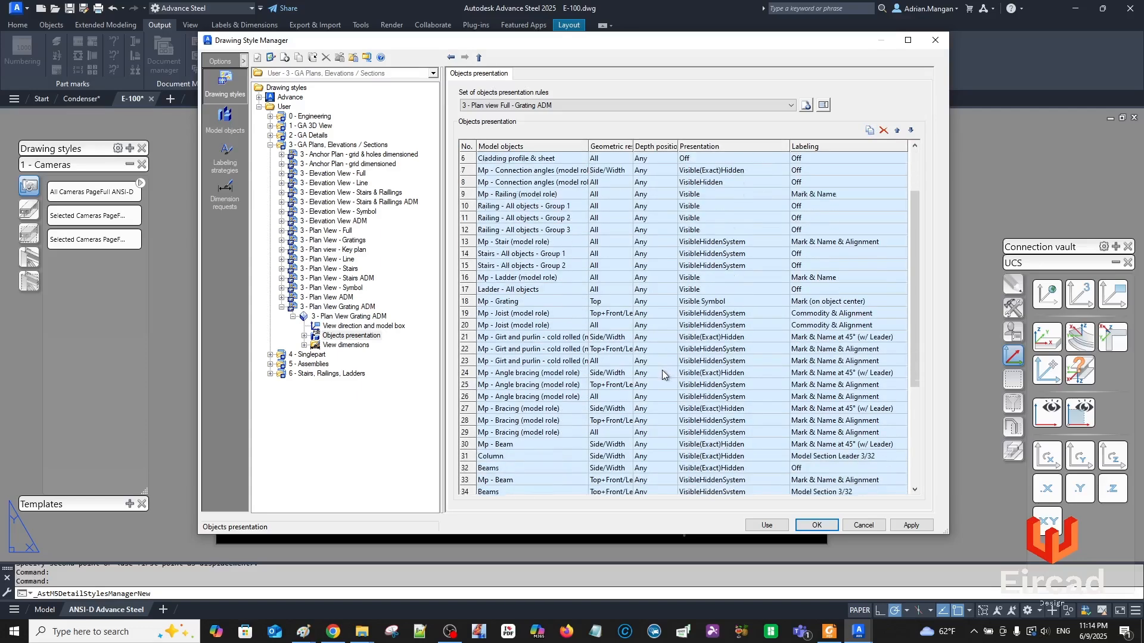
scroll(662, 372, "down", 6)
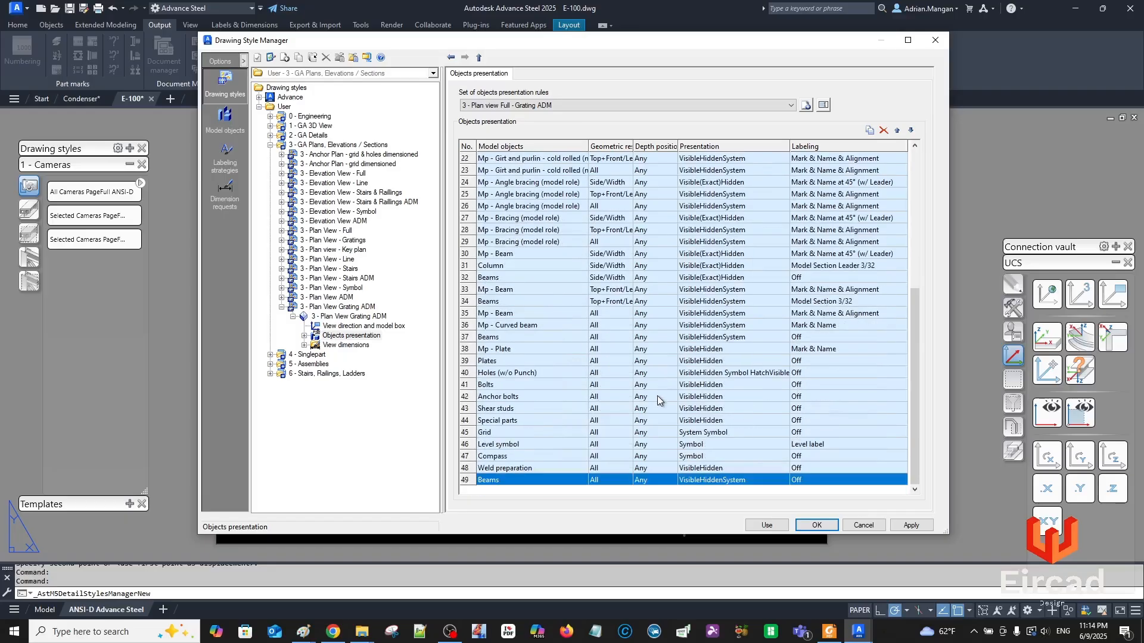
Change the copied Beams rule's model objects to Grating from the Parts (all model roles) group.
double_click(469, 479)
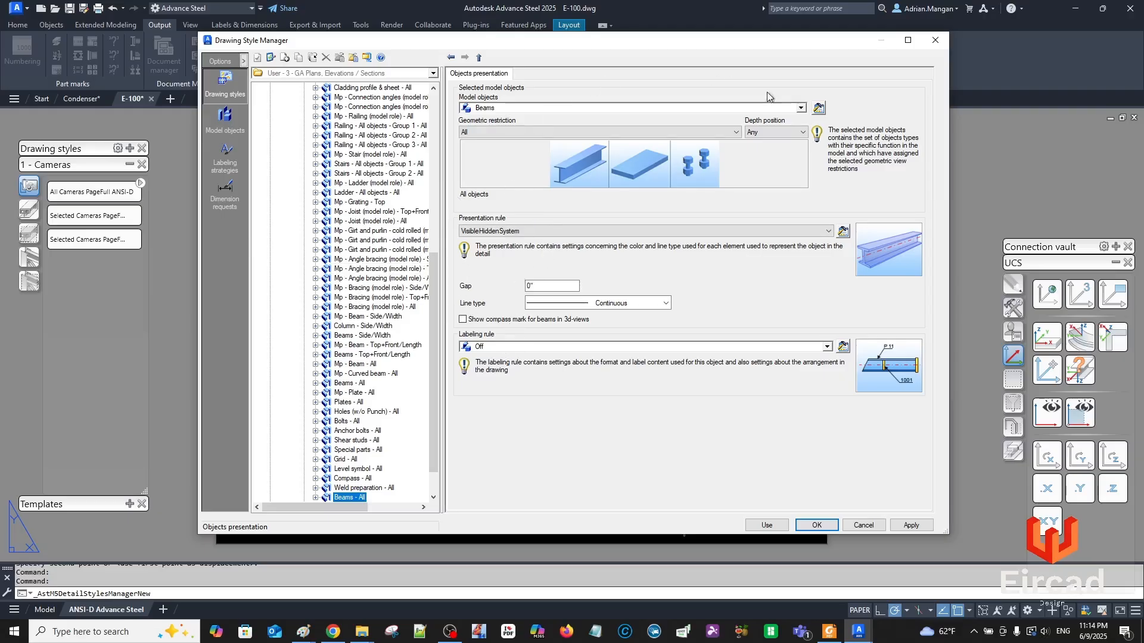
left_click(801, 108)
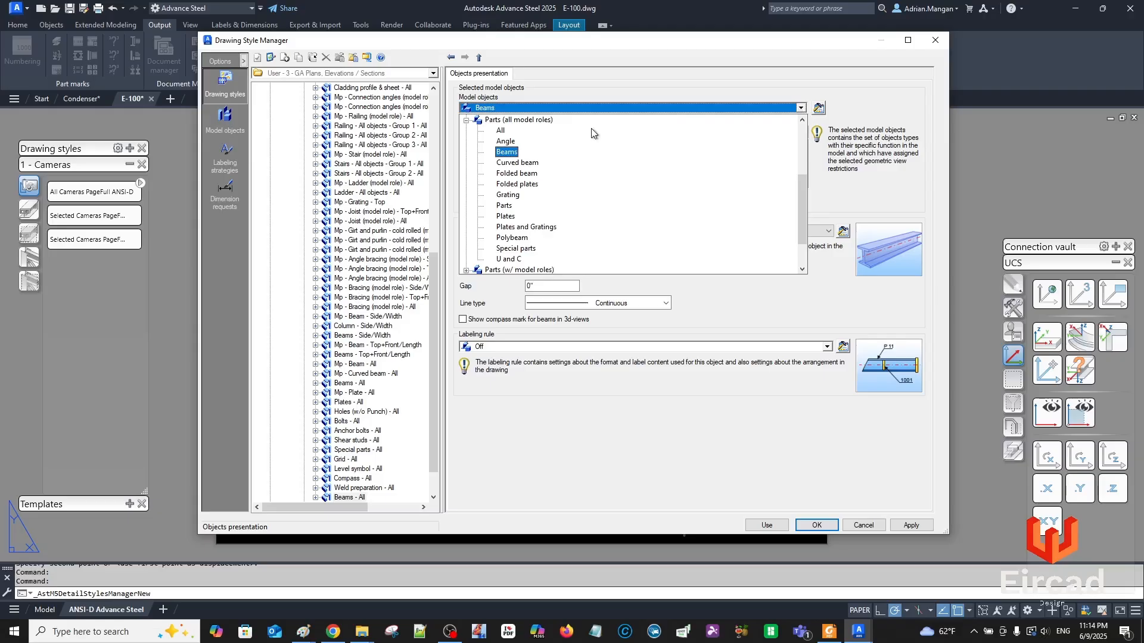
left_click(466, 120)
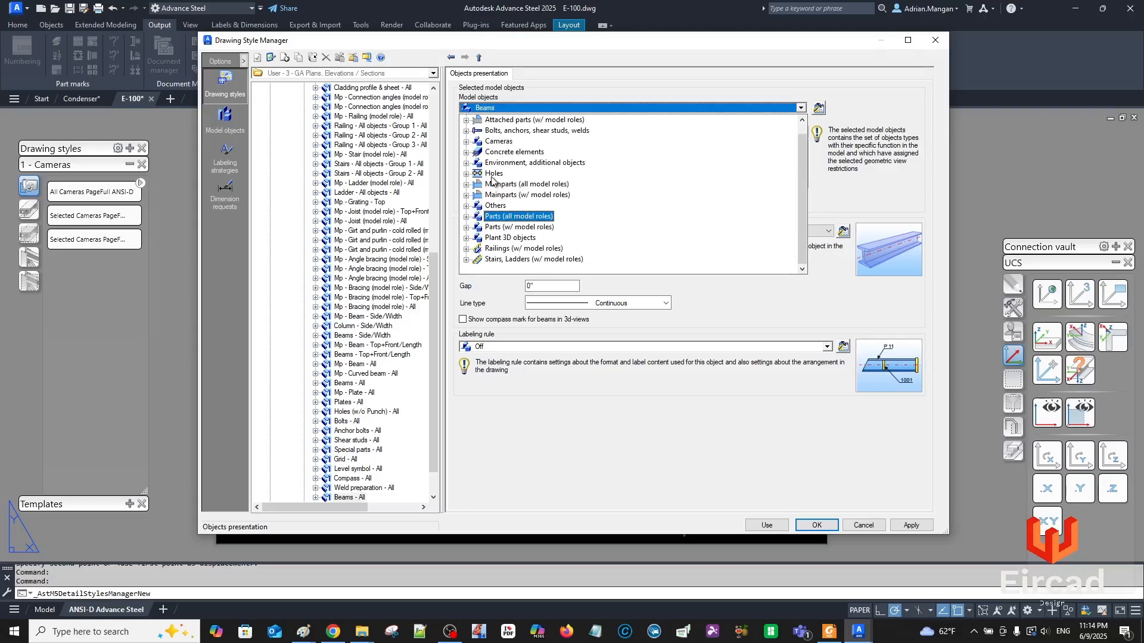
scroll(516, 180, "up", 1)
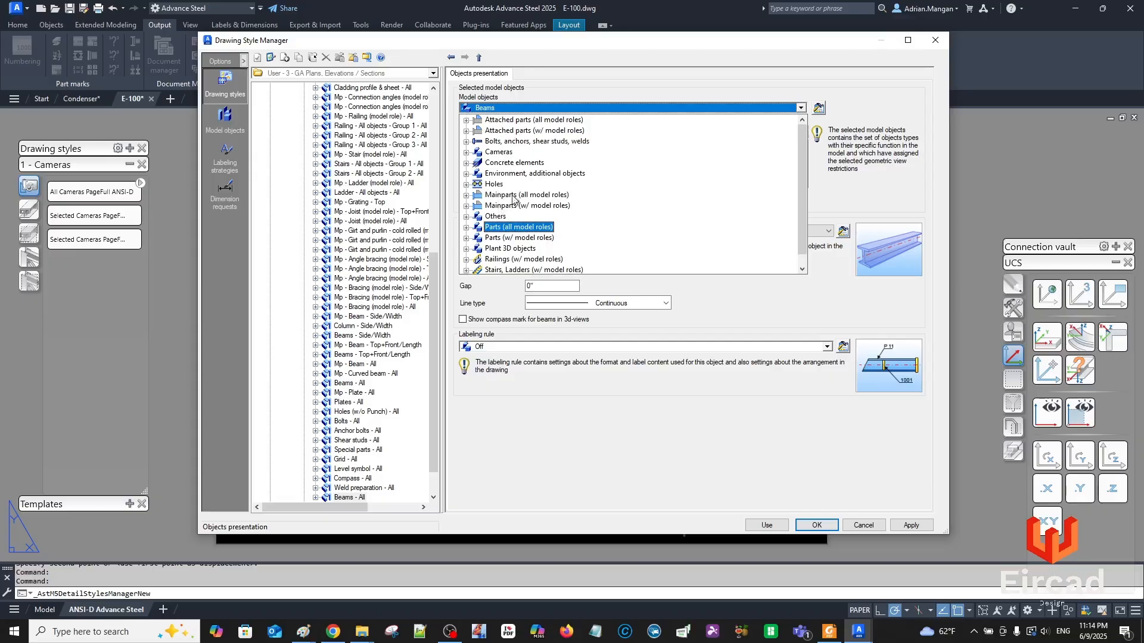
double_click(498, 238)
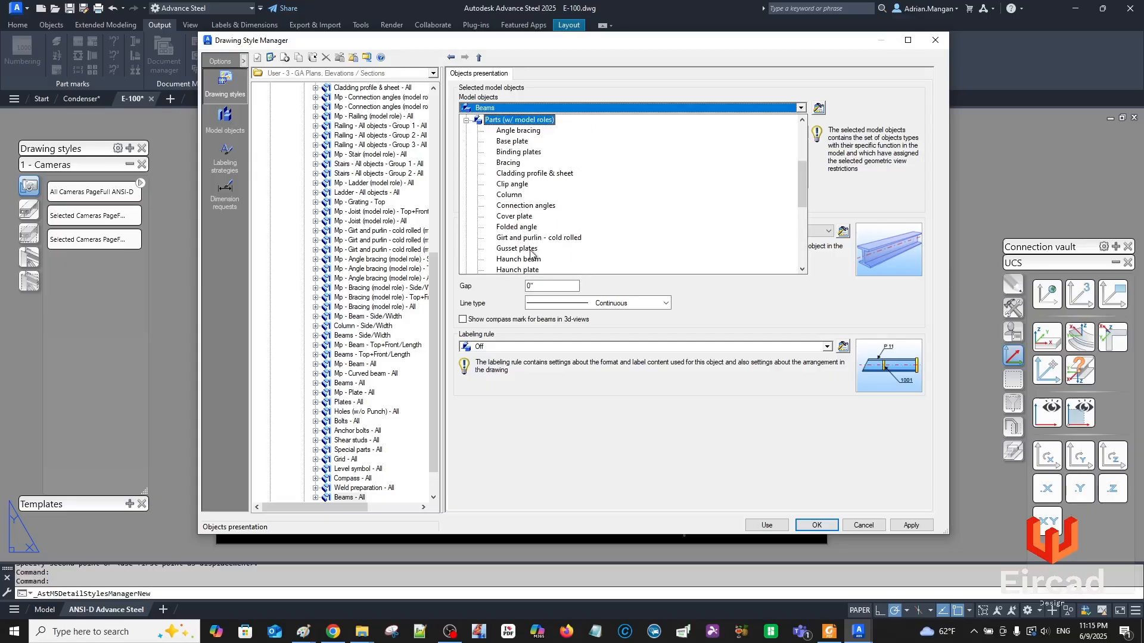
scroll(527, 253, "down", 10)
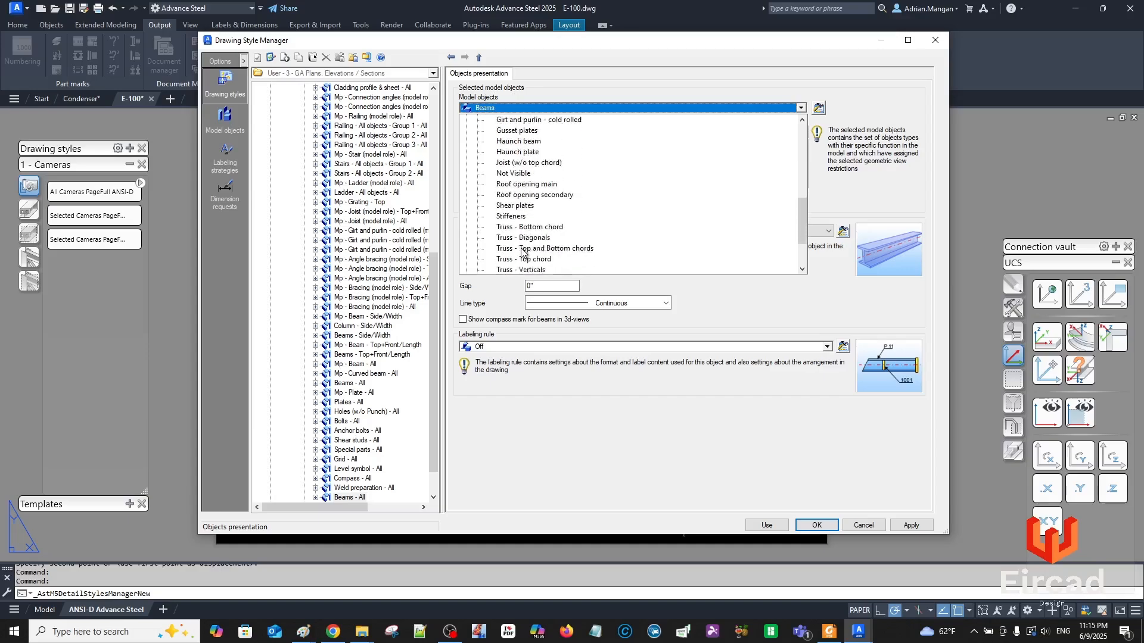
scroll(521, 252, "down", 2)
scroll(522, 252, "up", 5)
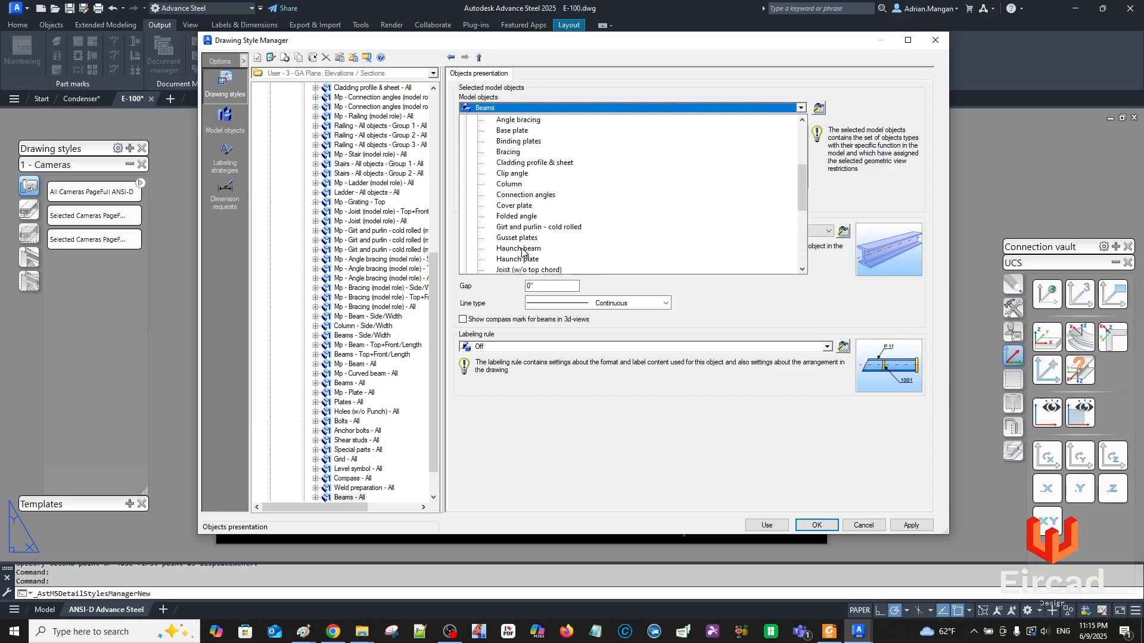
scroll(522, 252, "up", 3)
left_click(506, 196)
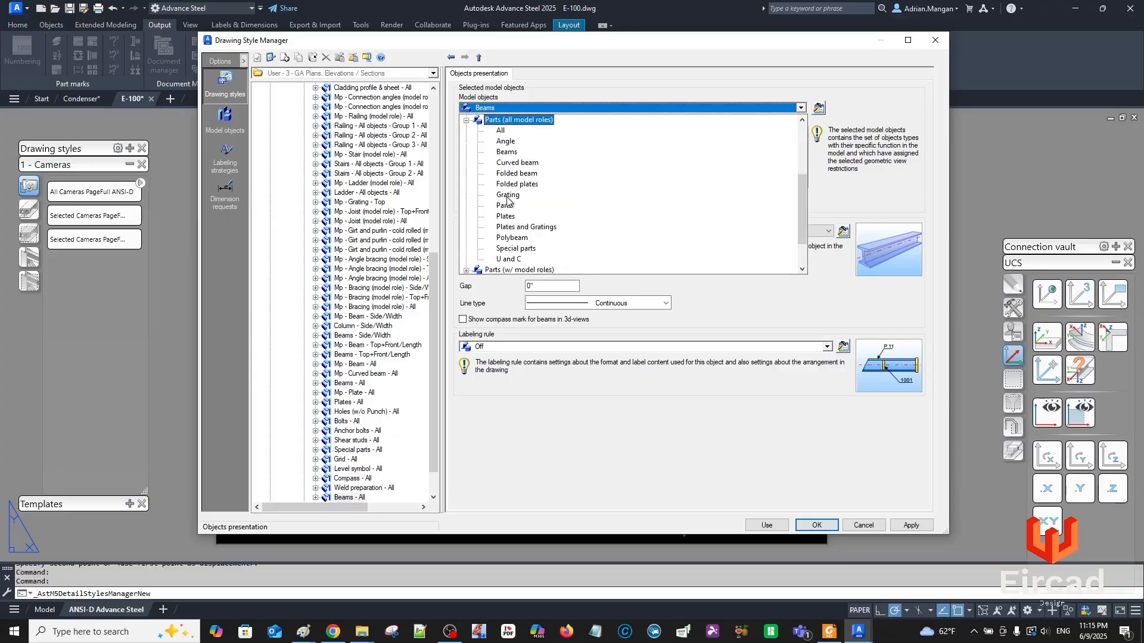
left_click(507, 195)
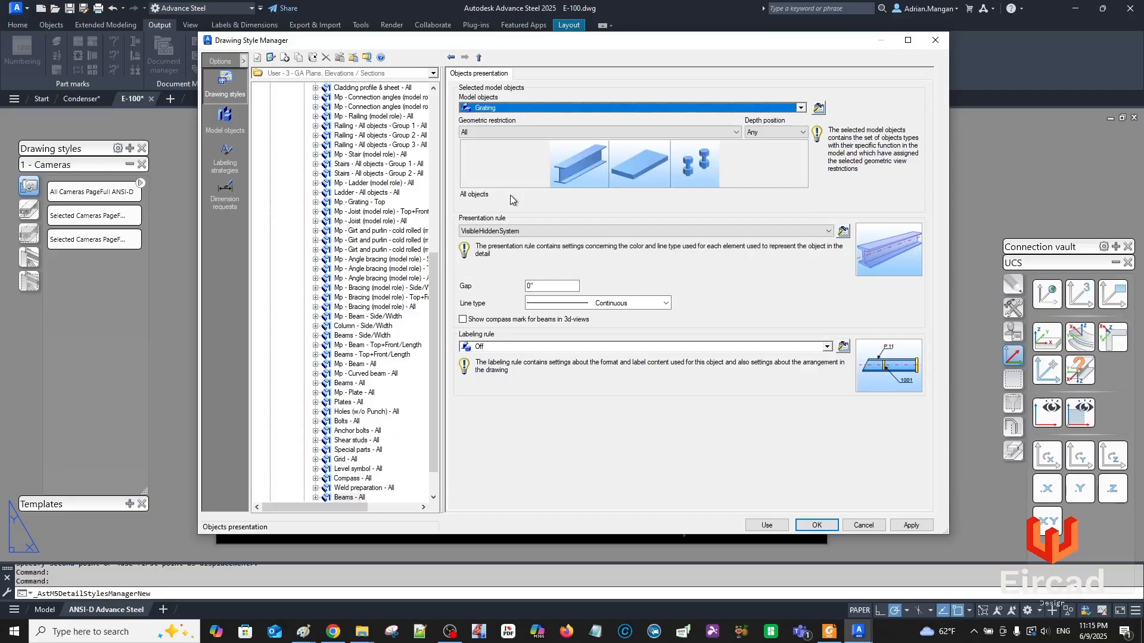
Check the Grating model object's roles and filters, and return to the objects presentation rules.
left_click(819, 108)
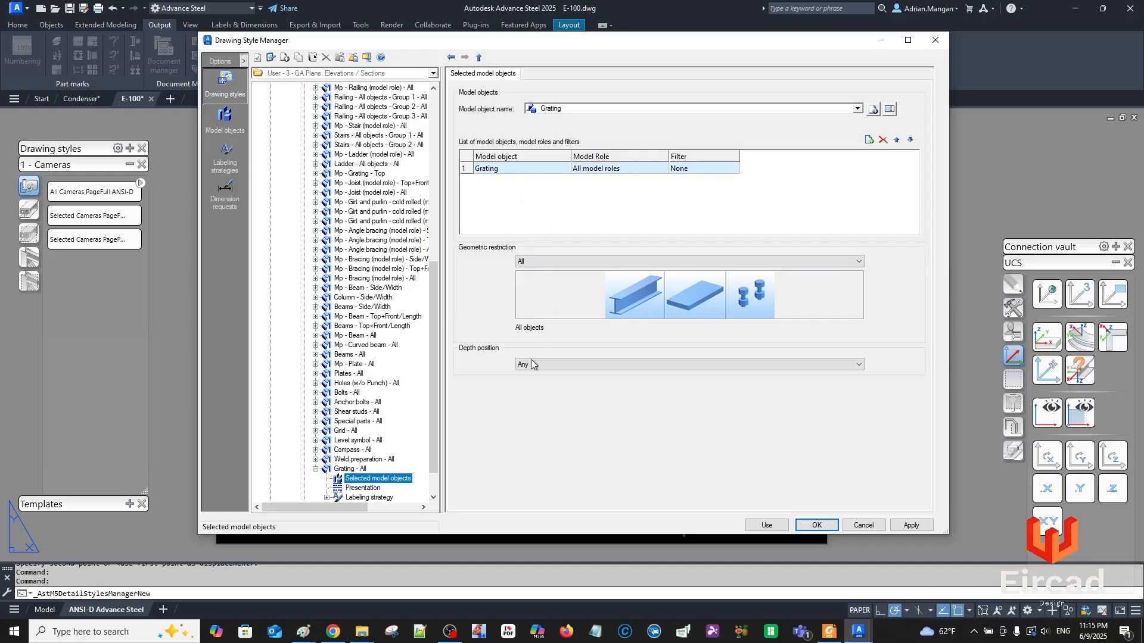
scroll(434, 214, "up", 5)
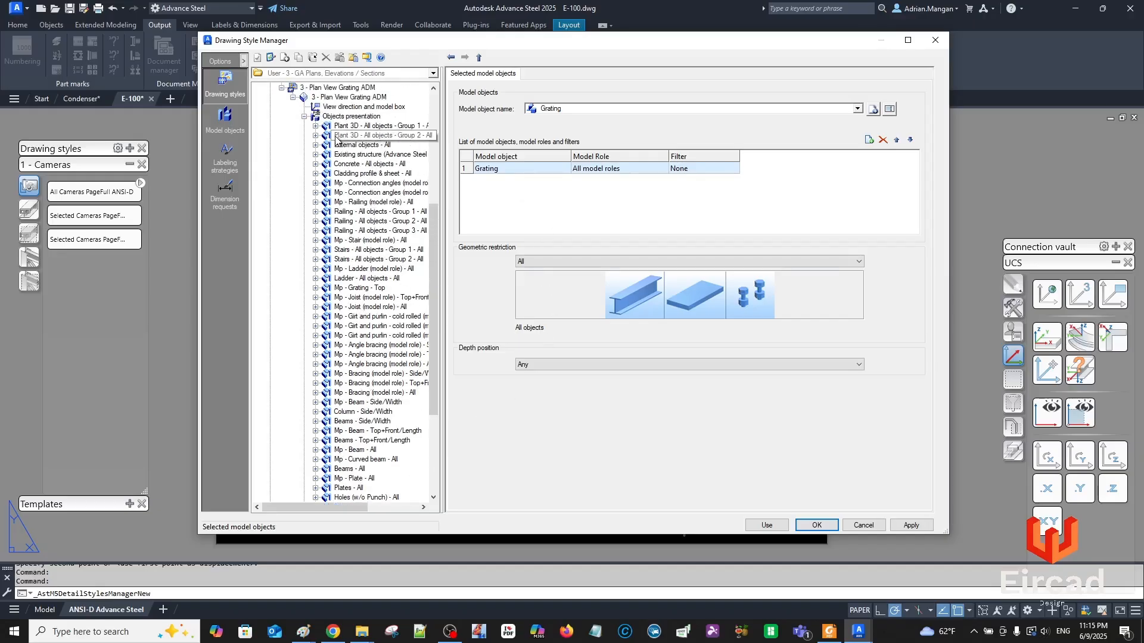
left_click(351, 145)
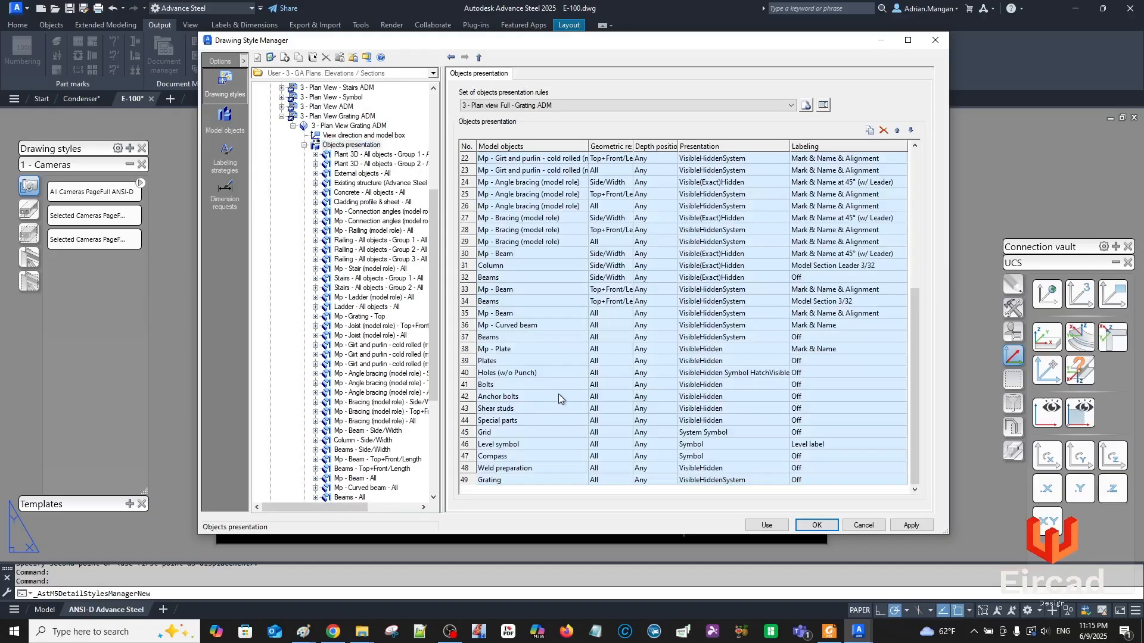
Reorder the objects presentation rules so the new Grating rule sits directly below Mp - Grating.
left_click(469, 478)
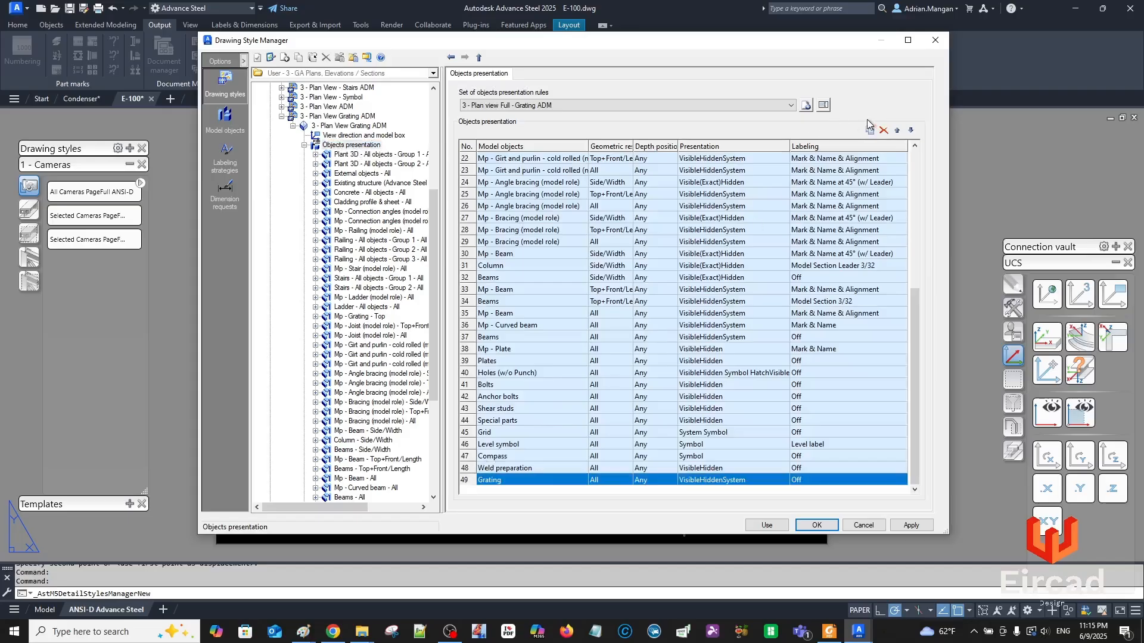
left_click(901, 132)
left_click(901, 132)
left_click(901, 132)
left_click(901, 131)
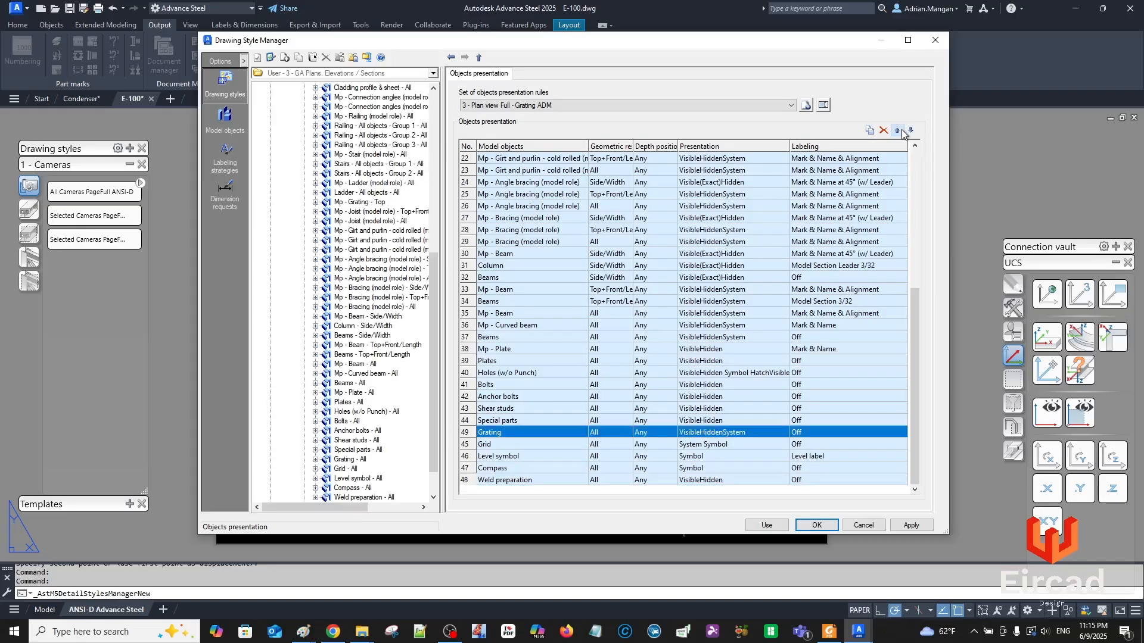
left_click(902, 132)
left_click(901, 132)
left_click(902, 132)
left_click(901, 132)
left_click(901, 132)
left_click(902, 131)
left_click(901, 131)
left_click(901, 132)
double_click(902, 131)
left_click(901, 131)
double_click(901, 132)
double_click(901, 131)
double_click(902, 131)
left_click(901, 131)
double_click(901, 132)
double_click(901, 132)
left_click(902, 131)
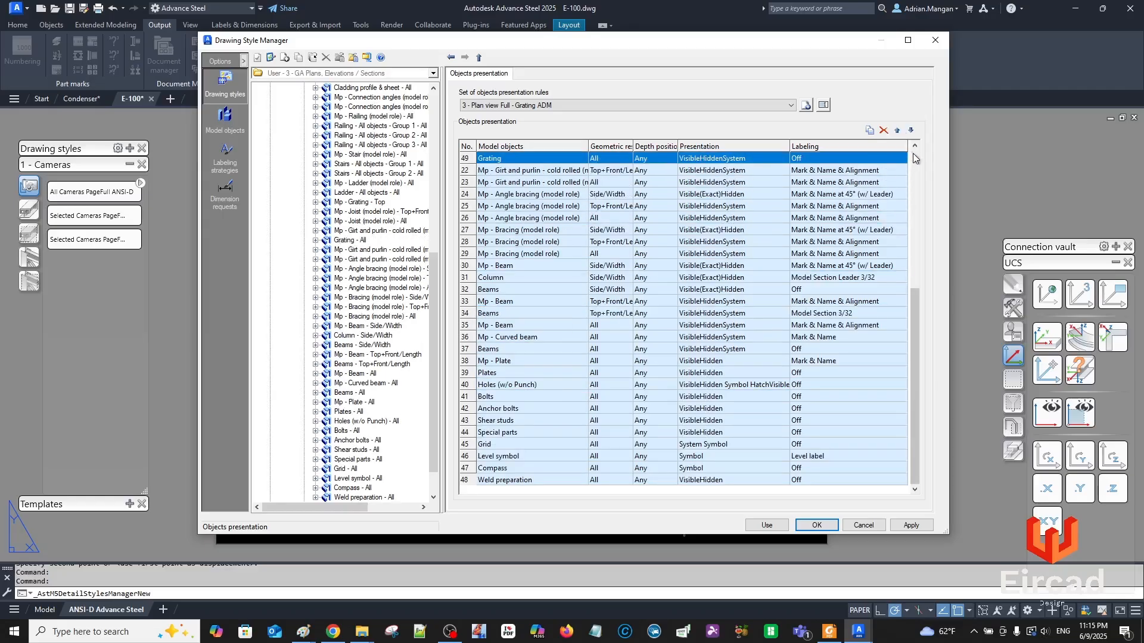
left_click(913, 154)
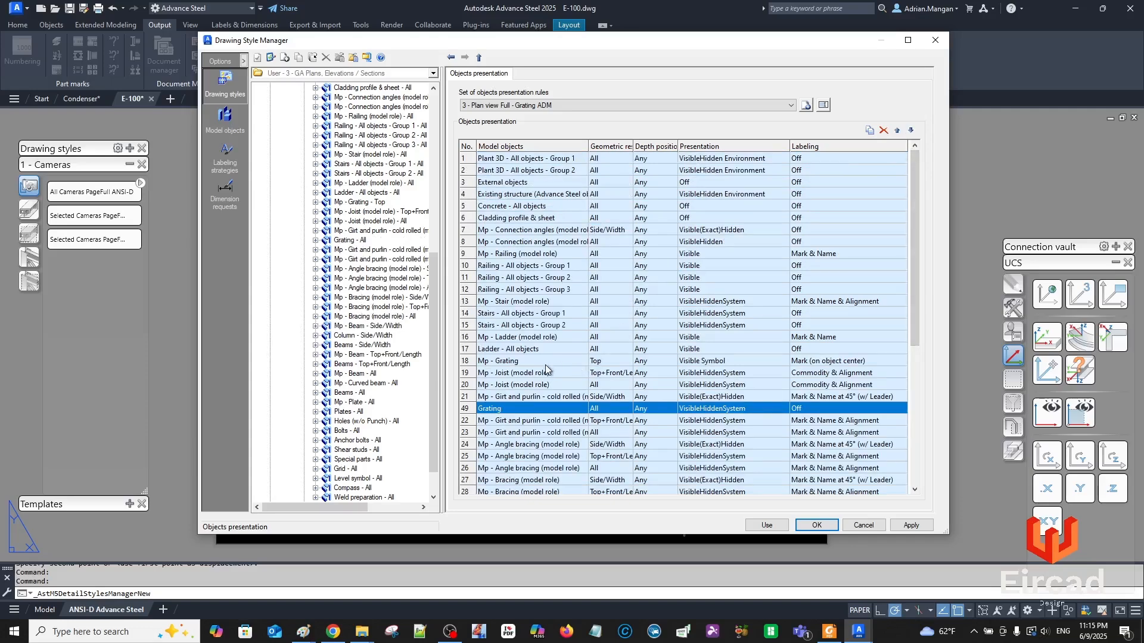
left_click(898, 131)
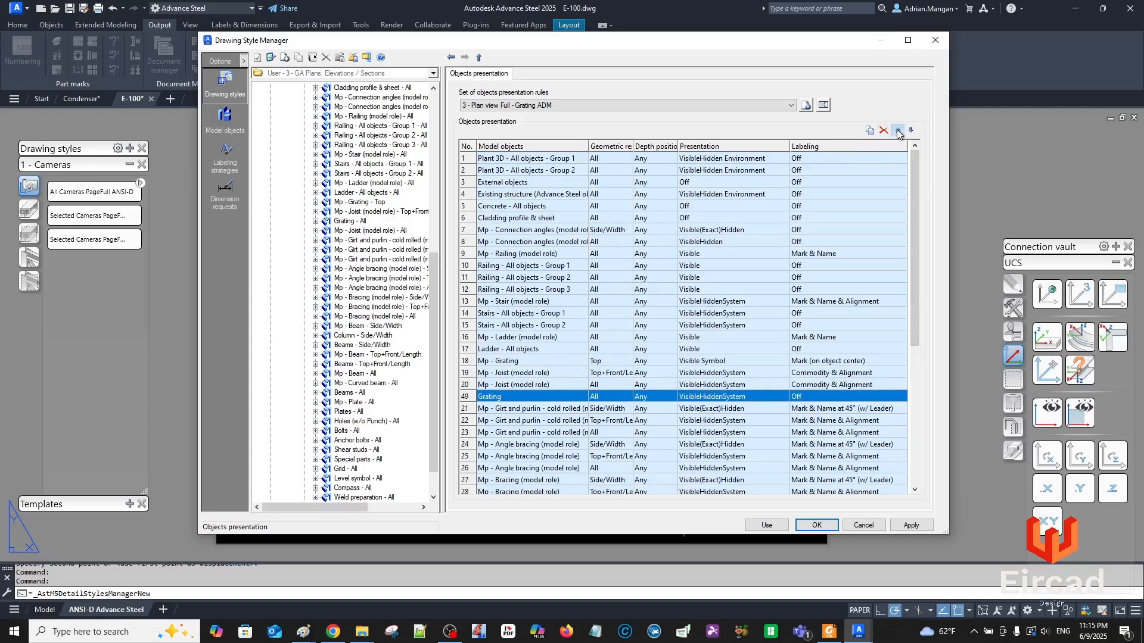
double_click(897, 131)
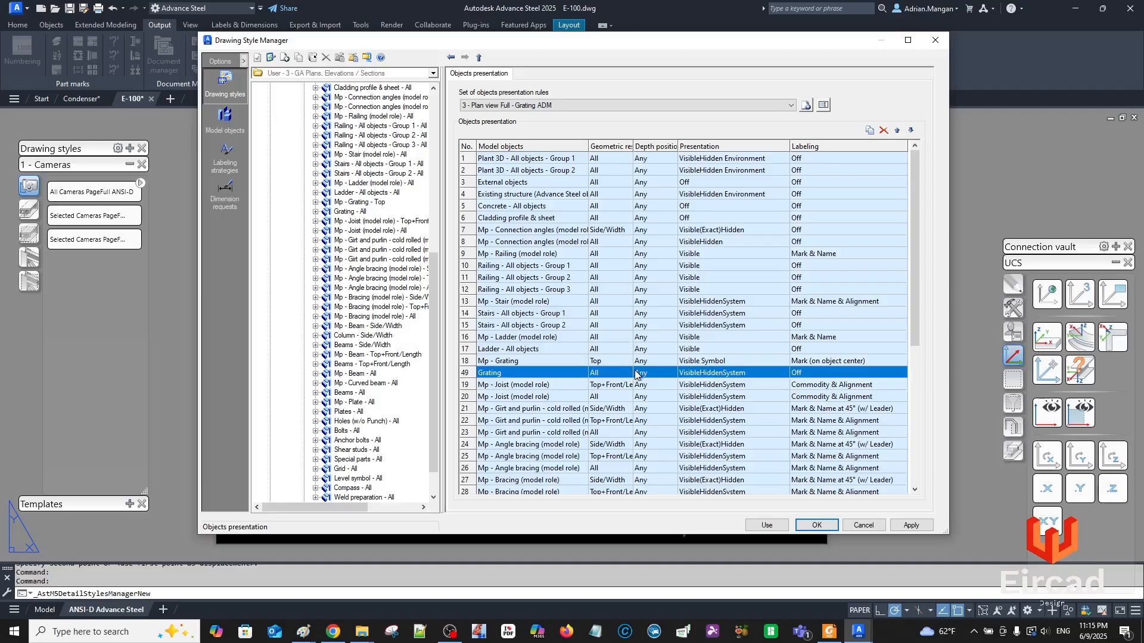
Set the Grating rule's presentation to Visible Symbol, apply the change, and start using the drawing style before cancelling the view selection.
left_click(780, 373)
left_click(783, 373)
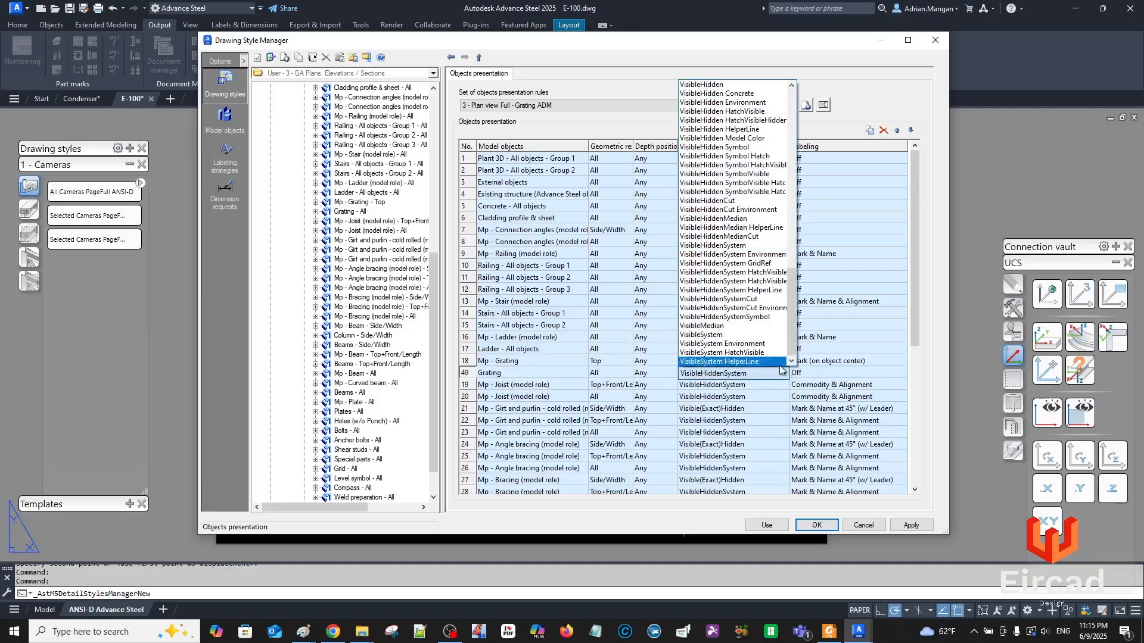
scroll(736, 249, "up", 6)
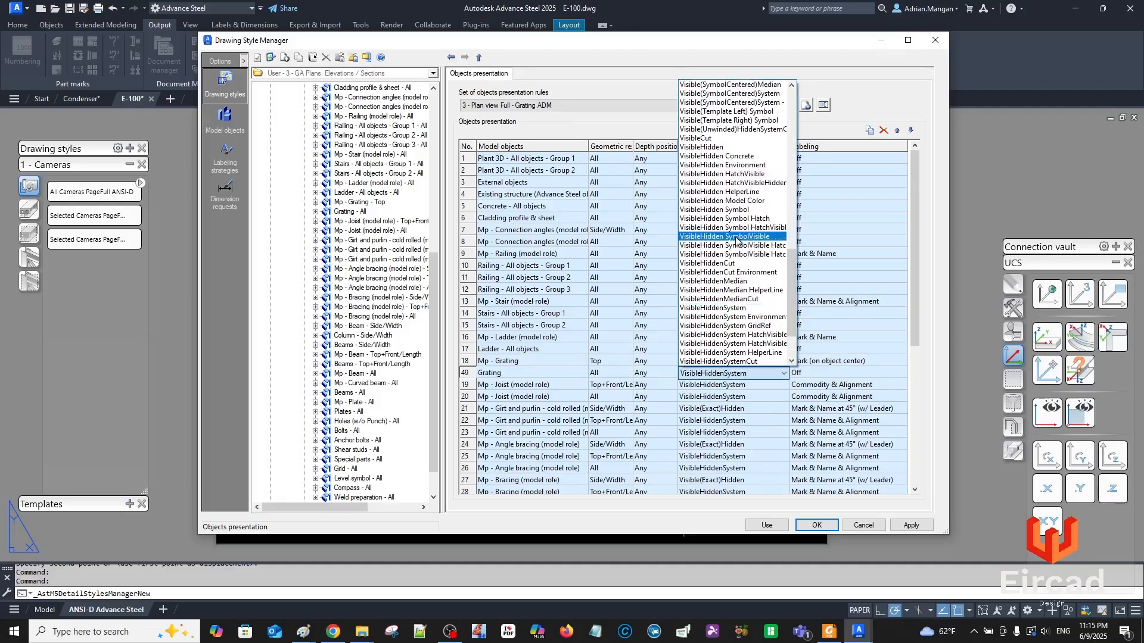
scroll(774, 164, "up", 7)
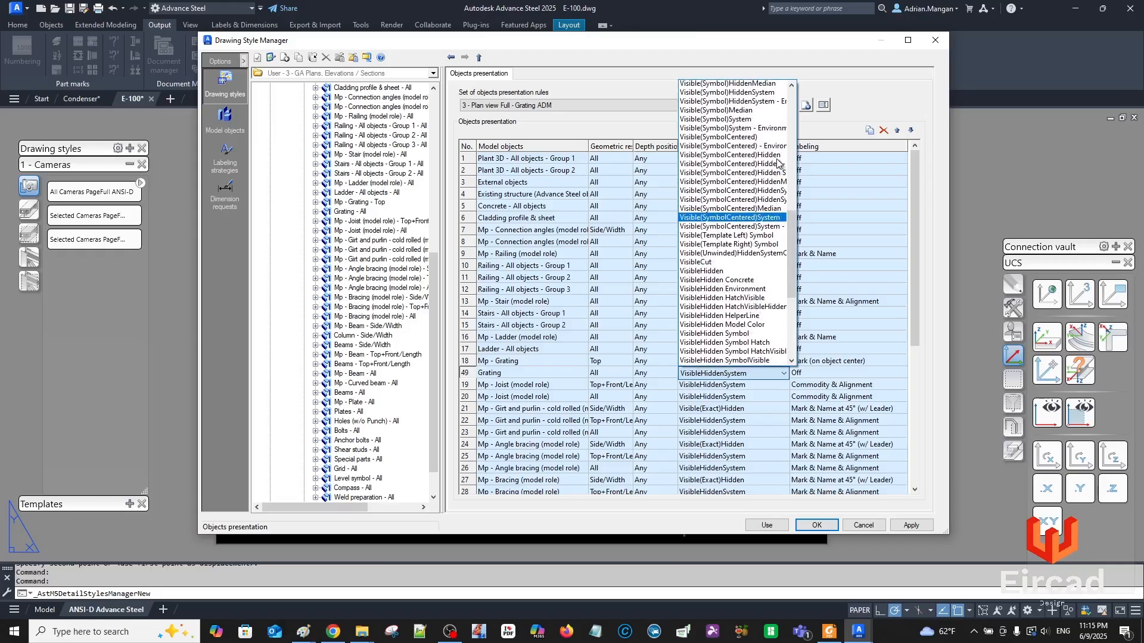
scroll(772, 167, "up", 5)
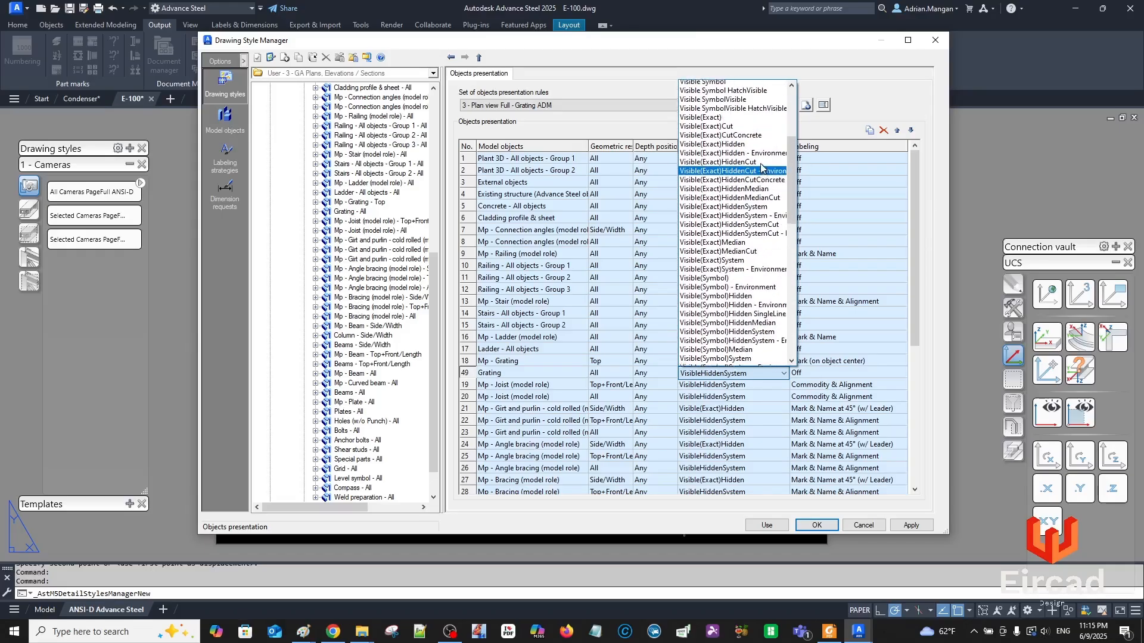
left_click(716, 108)
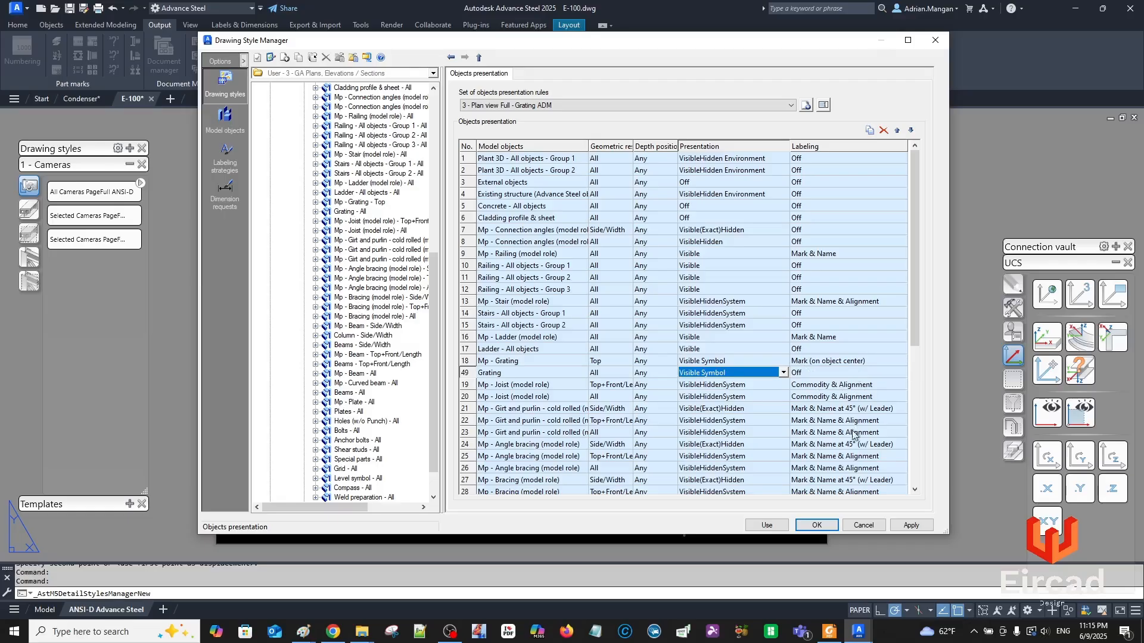
left_click(895, 526)
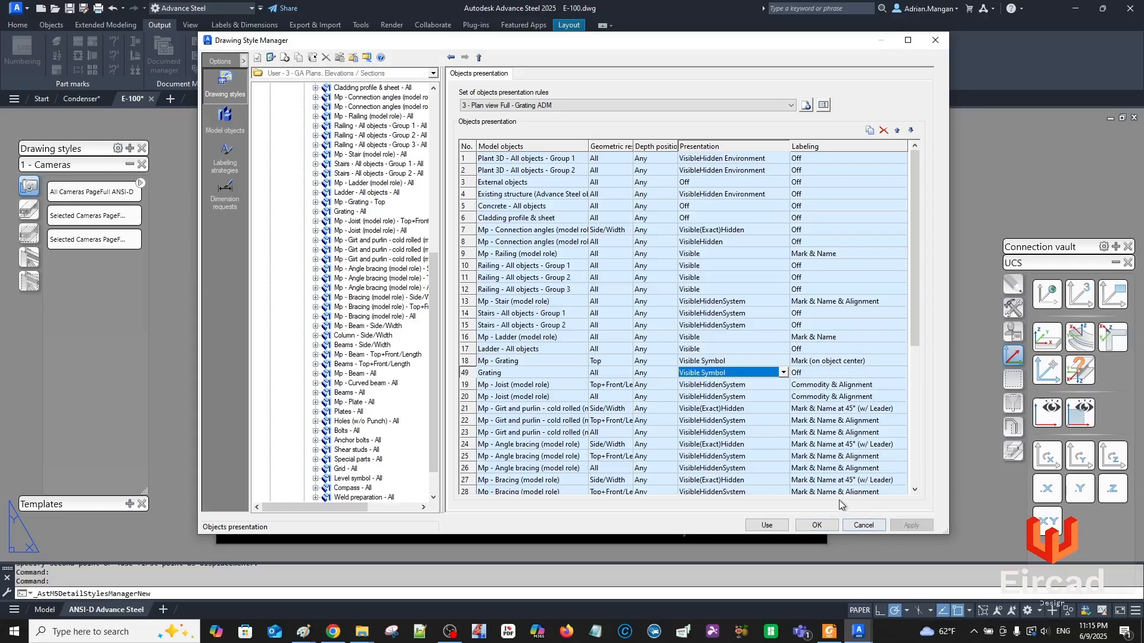
left_click(783, 527)
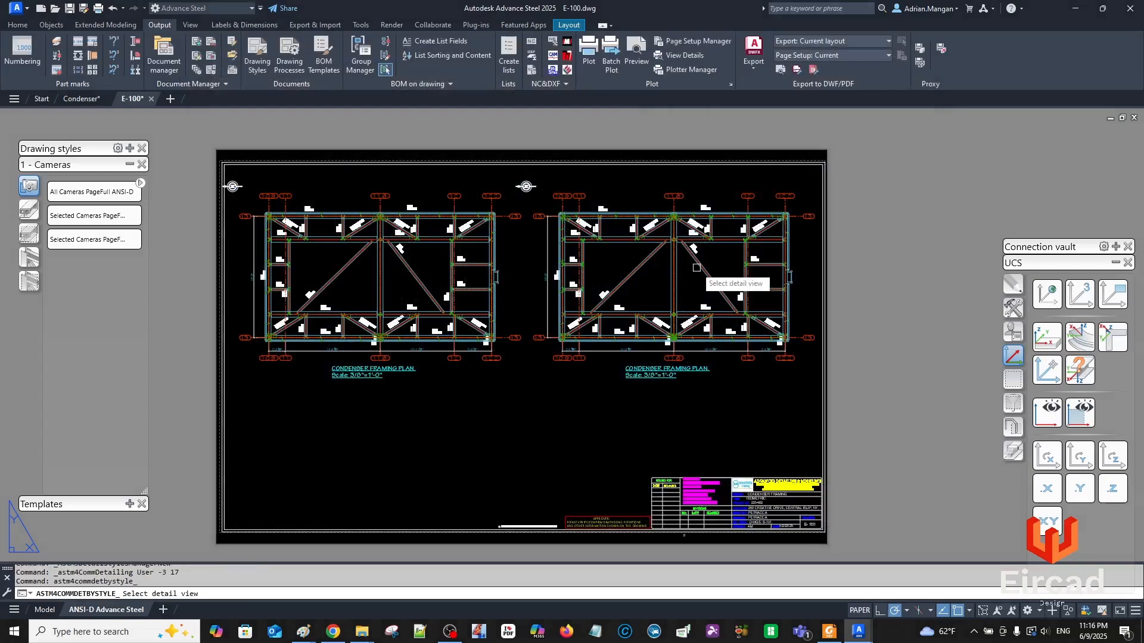
key("Escape")
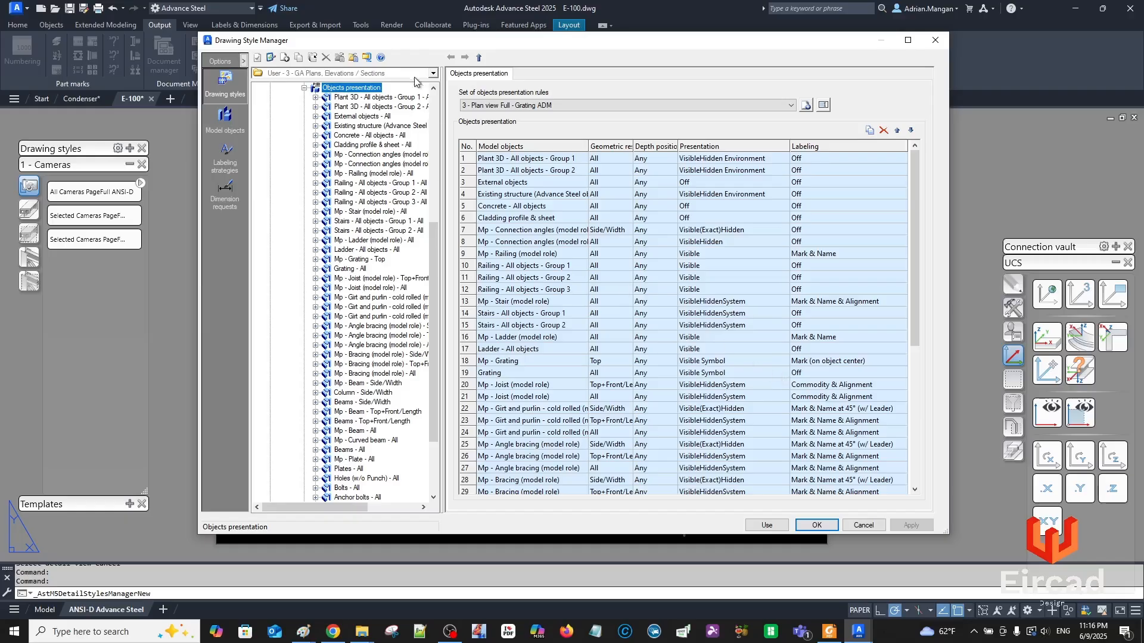
Open the view properties of the 3 - Plan View Grating ADM view.
scroll(366, 121, "up", 2)
left_click(353, 127)
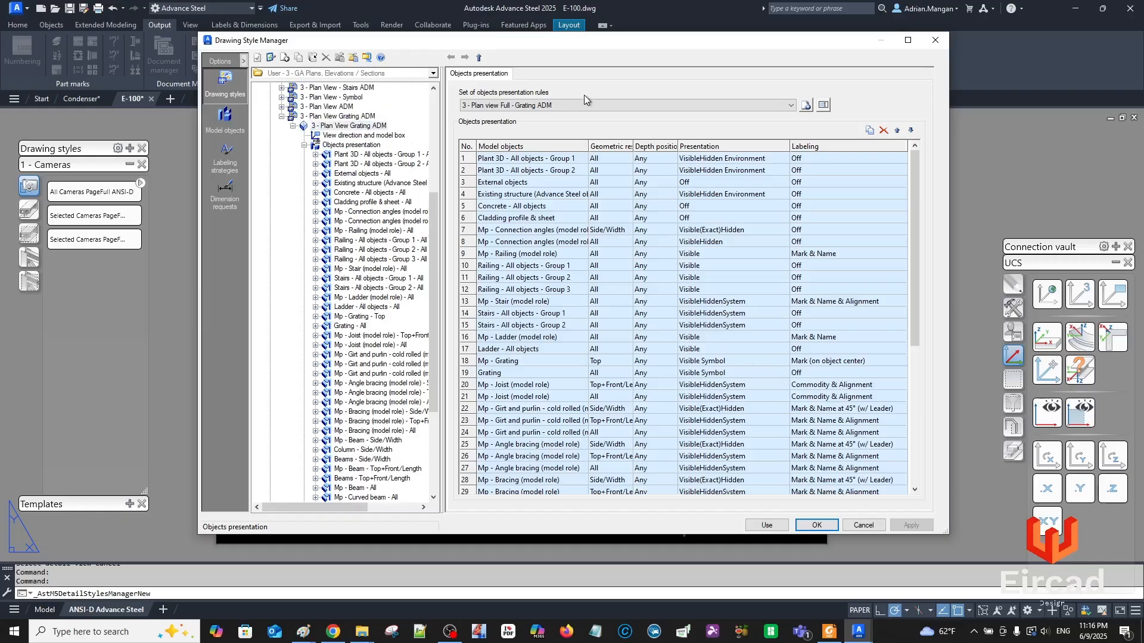
left_click(514, 74)
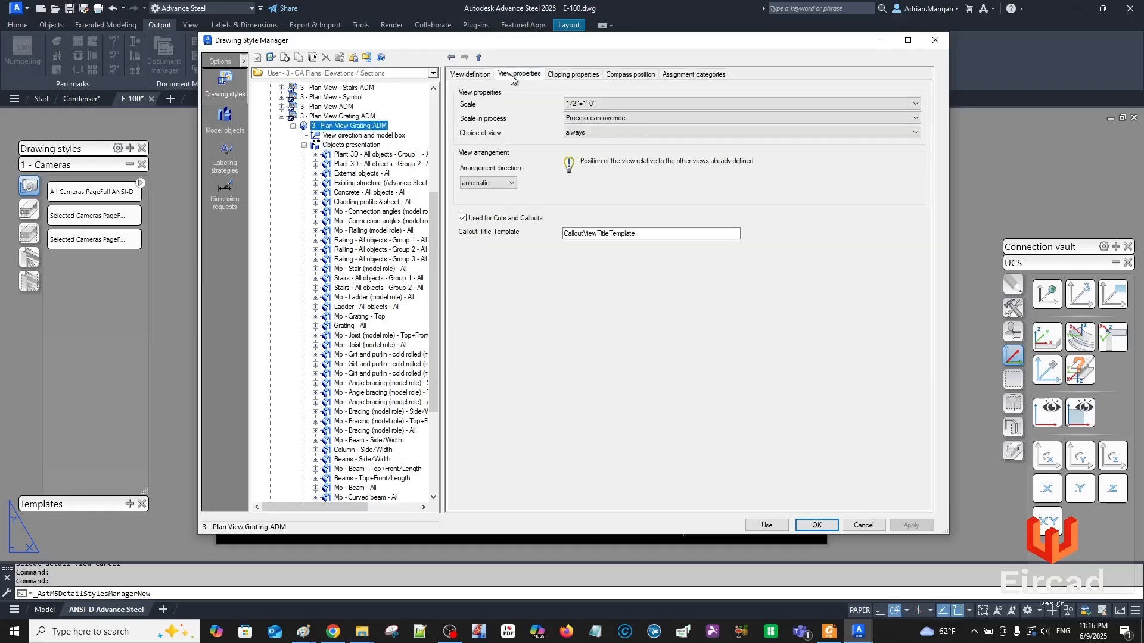
Set the scale of the 3 - Plan View Grating ADM view to 3/8"=1'-0".
left_click(600, 104)
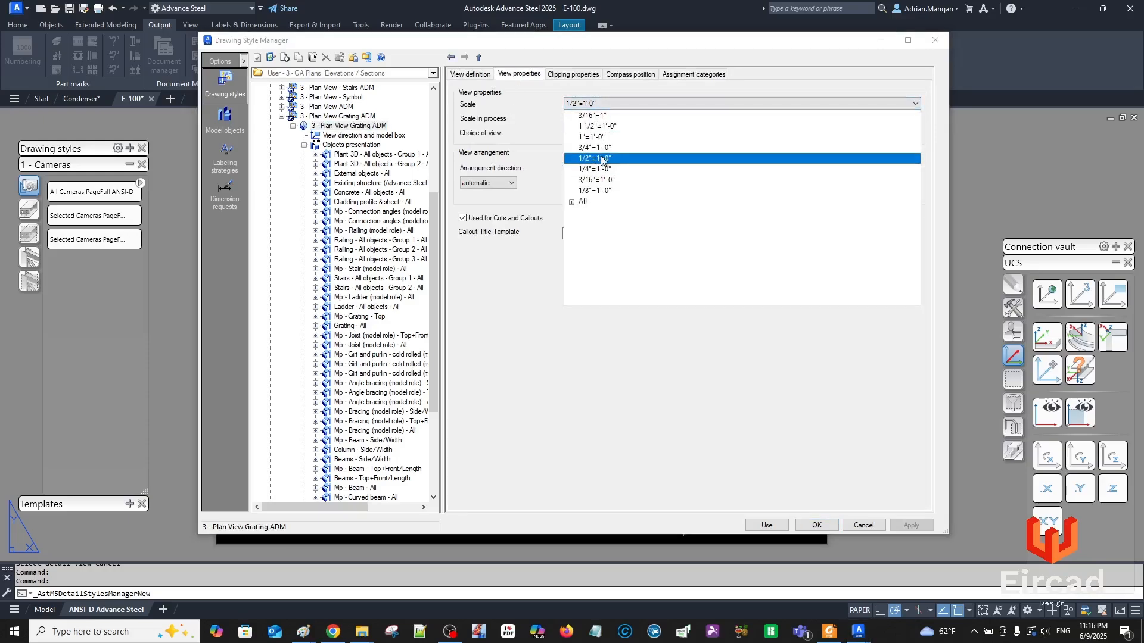
left_click(580, 202)
left_click(606, 254)
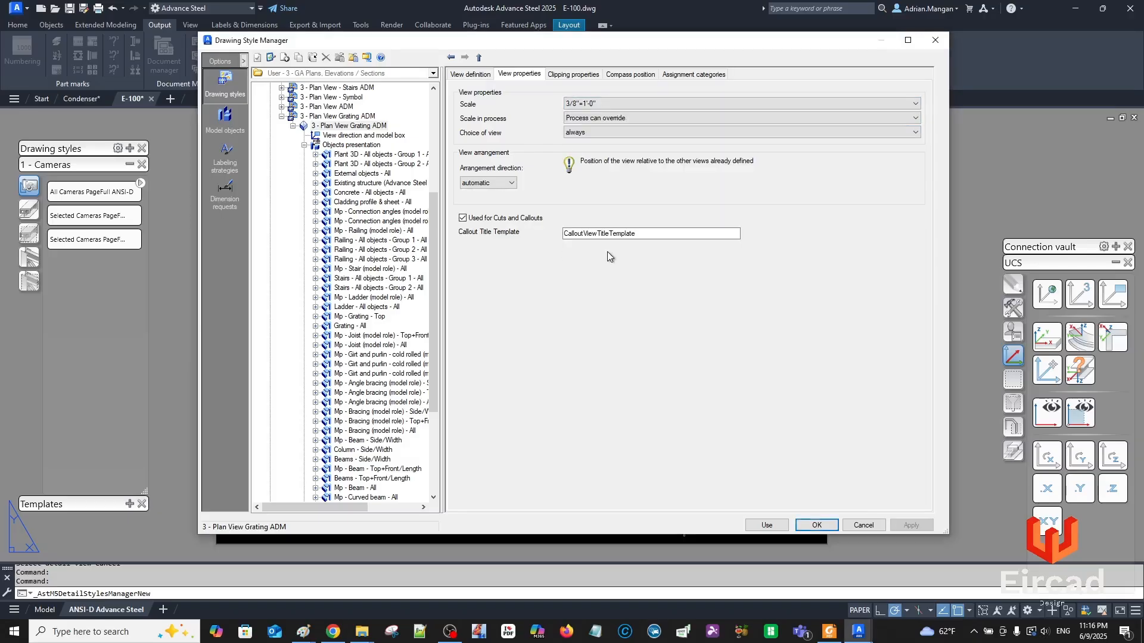
Use the 3 - Plan View Grating ADM style on the right-hand Condenser Framing Plan detail view.
left_click(771, 525)
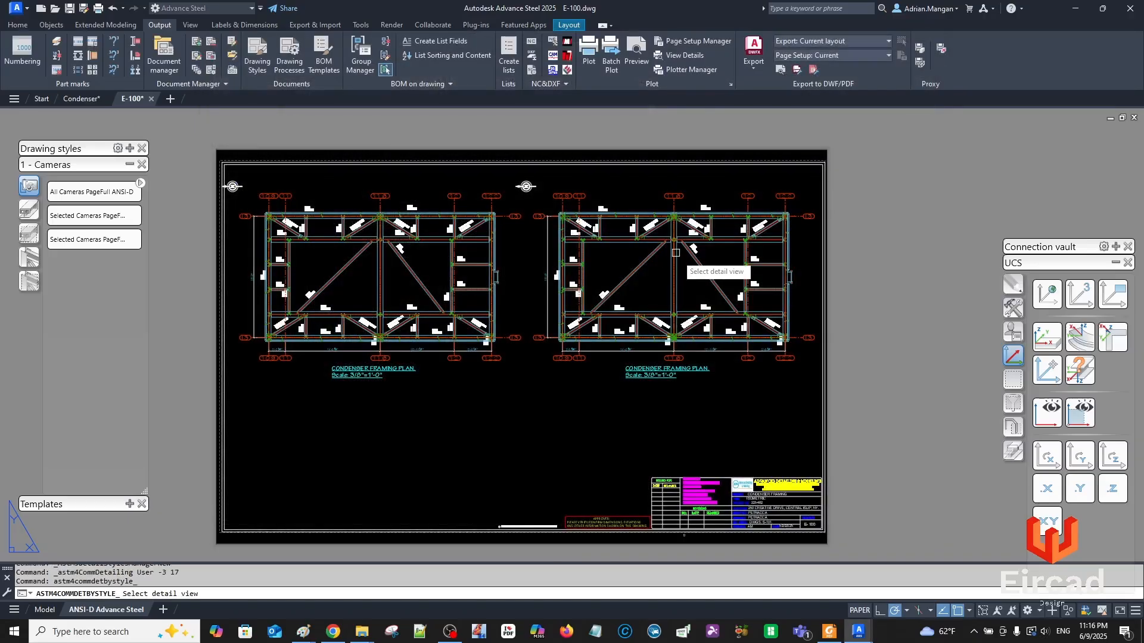
scroll(664, 253, "up", 4)
scroll(682, 244, "up", 2)
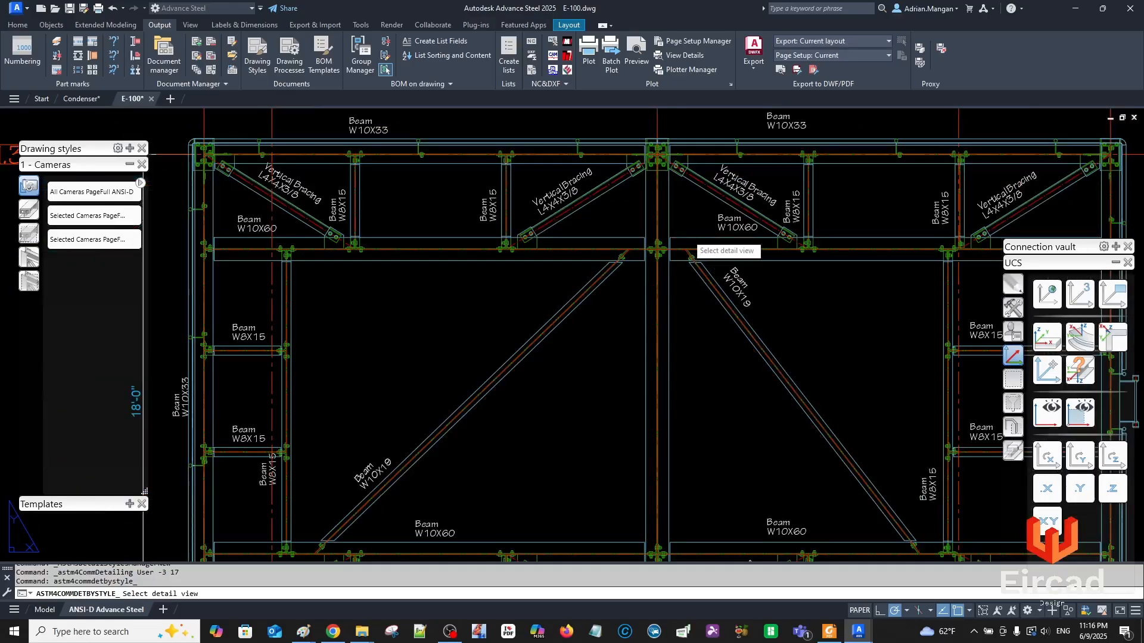
left_click(689, 252)
left_click(687, 235)
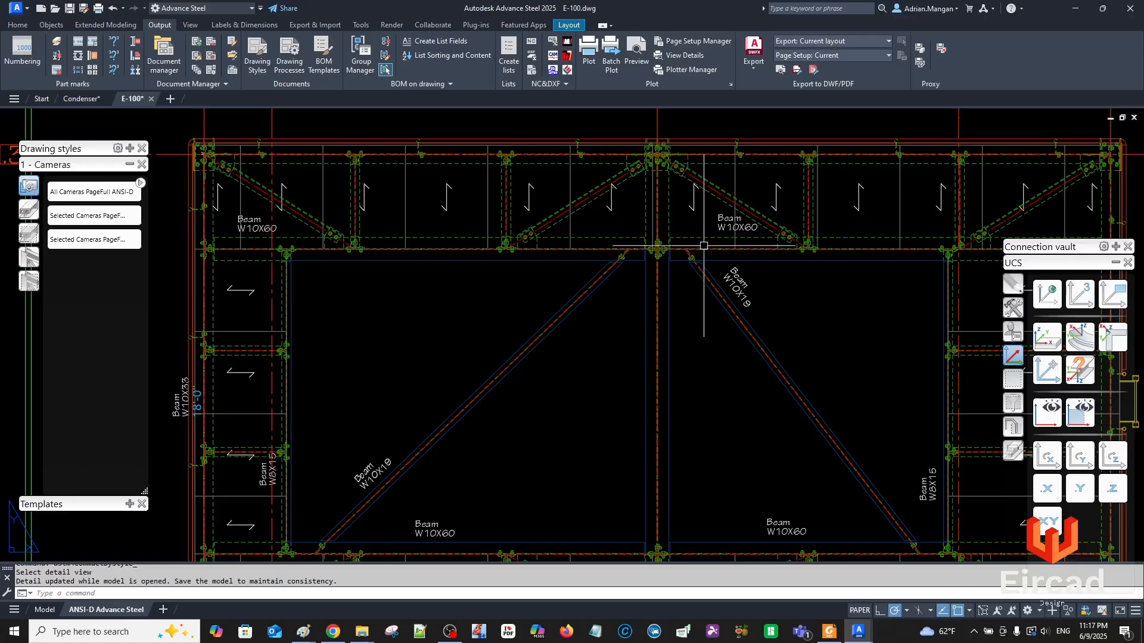
Plot the ANSI-D Advance Steel layout with DWG To PDF, saving it as E-100-ANSI-D Advance Steel.pdf in Documents.
scroll(677, 238, "down", 5)
scroll(659, 235, "up", 5)
scroll(682, 276, "down", 2)
middle_click_drag(681, 276, 601, 243)
scroll(654, 260, "down", 2)
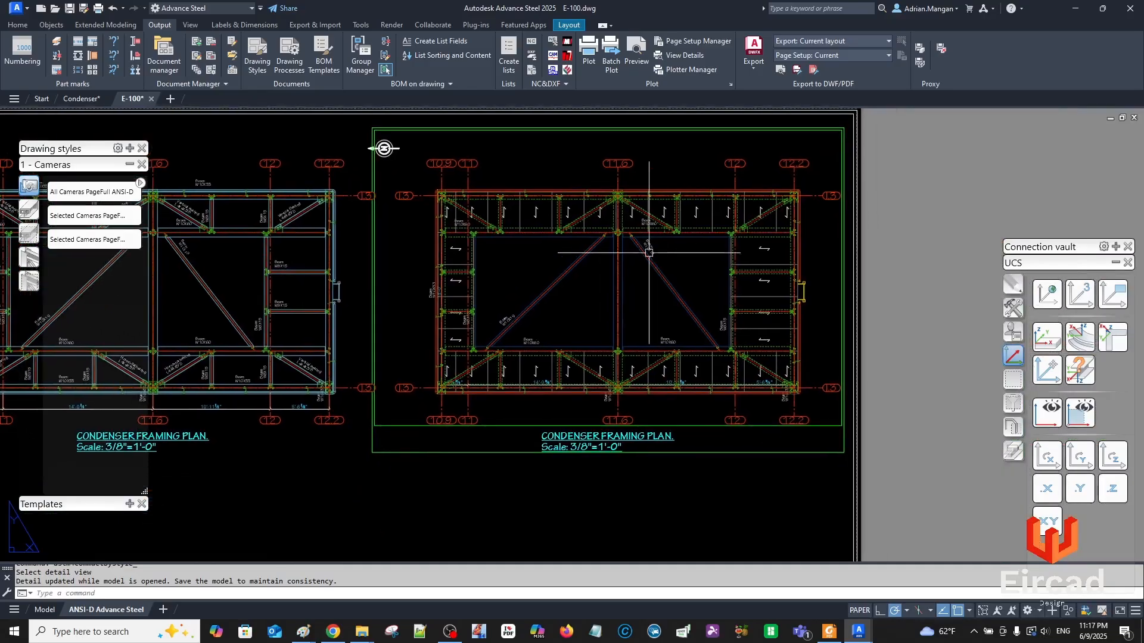
type("plot")
key("Return")
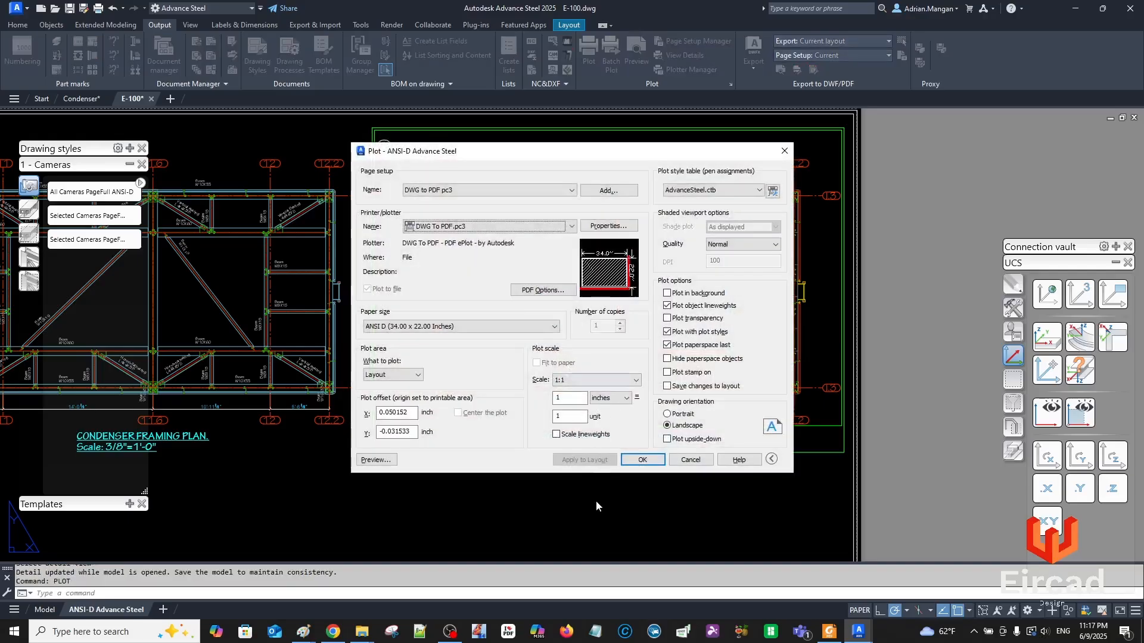
left_click(642, 460)
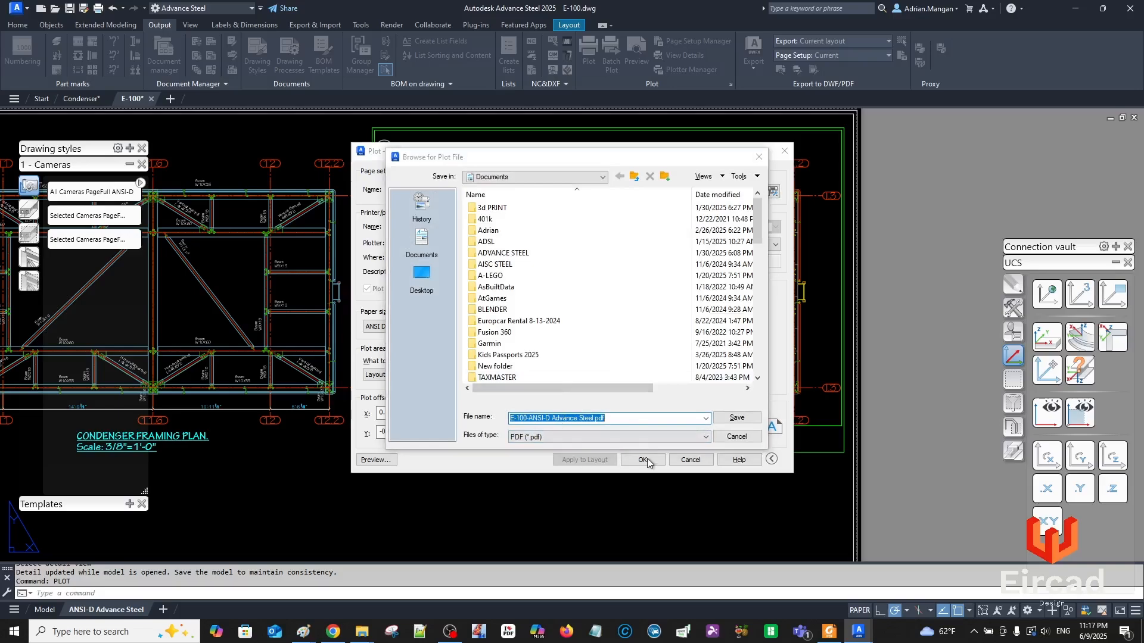
left_click(737, 418)
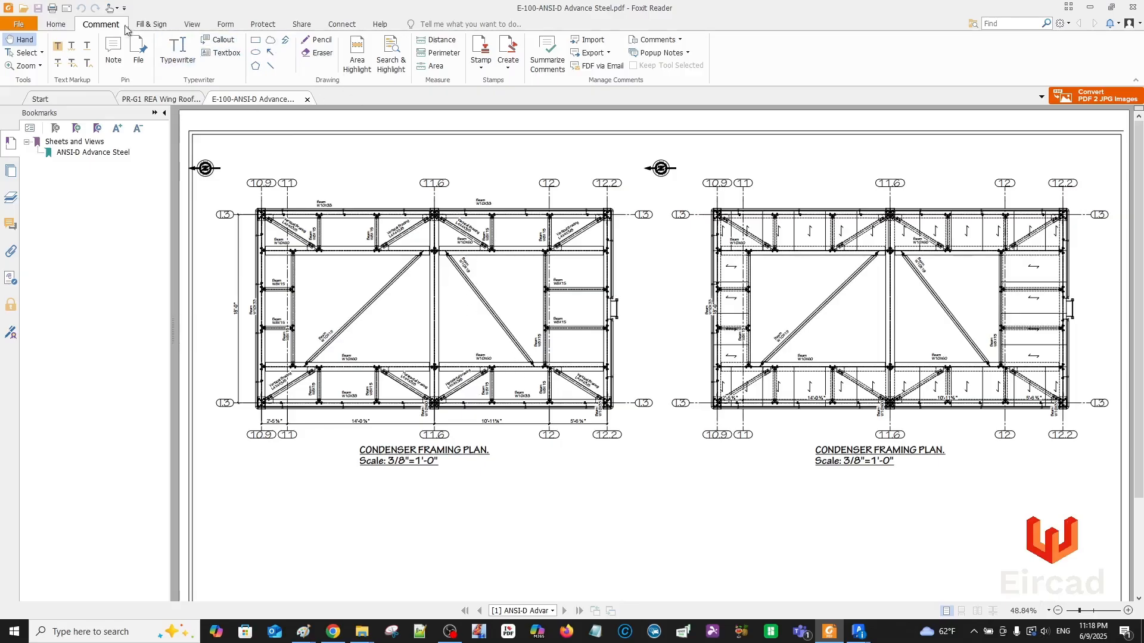
Examine the beam, vertical bracing and bolt linework of the left framing plan near grid 11.6 in the plotted PDF at 600%.
left_click(57, 24)
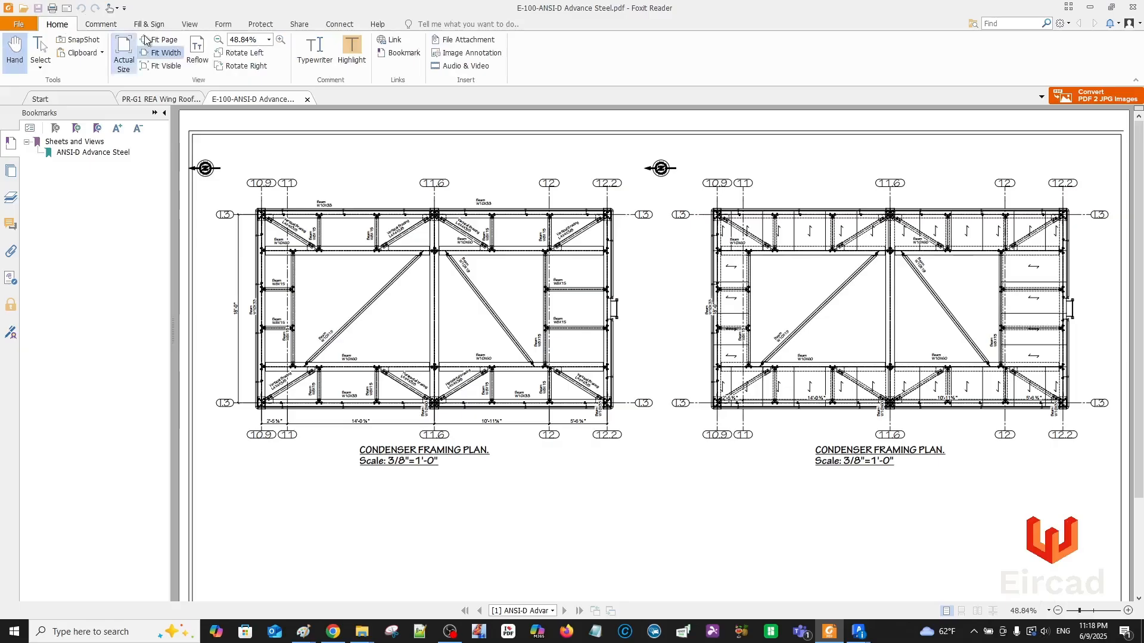
left_click(280, 39)
left_click(280, 40)
left_click(274, 43)
left_click(272, 43)
left_click(271, 43)
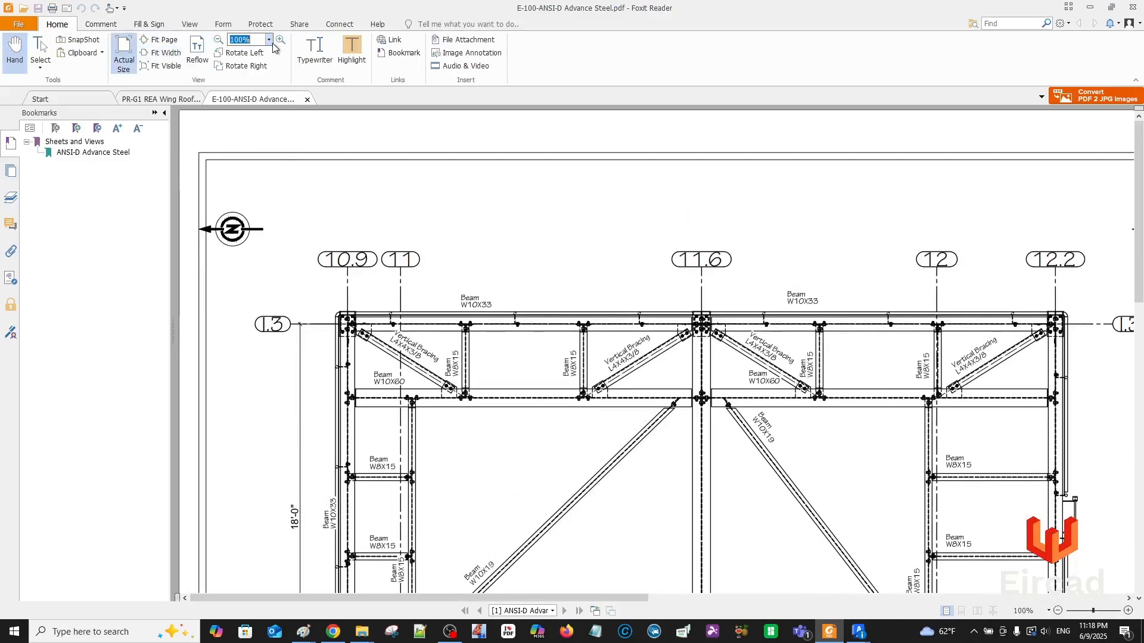
left_click(280, 40)
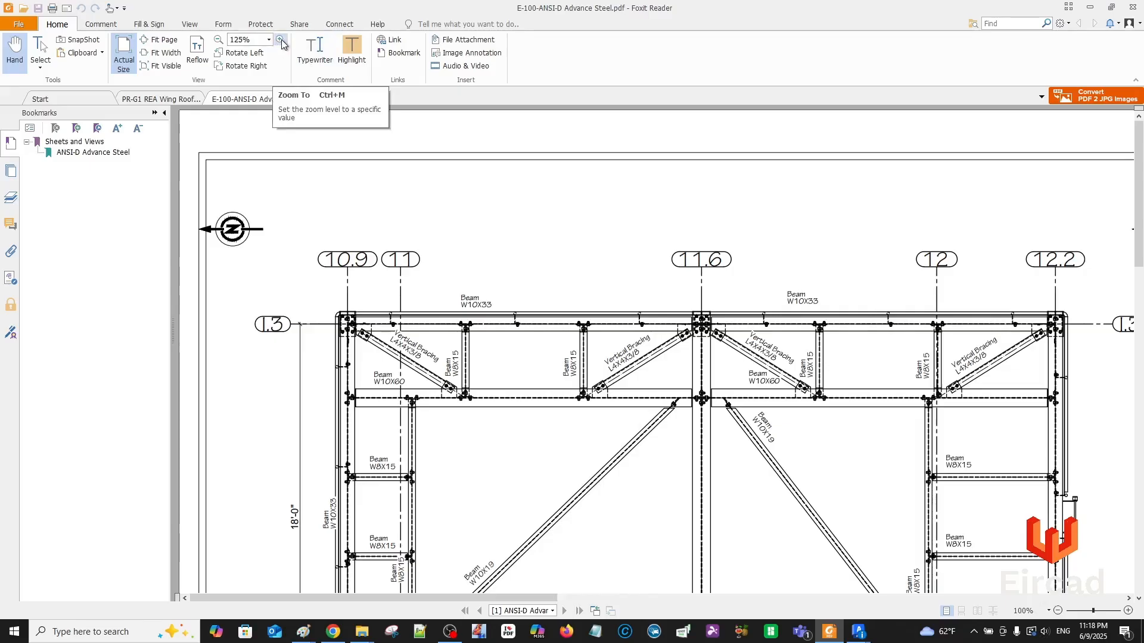
left_click(280, 39)
left_click(280, 39)
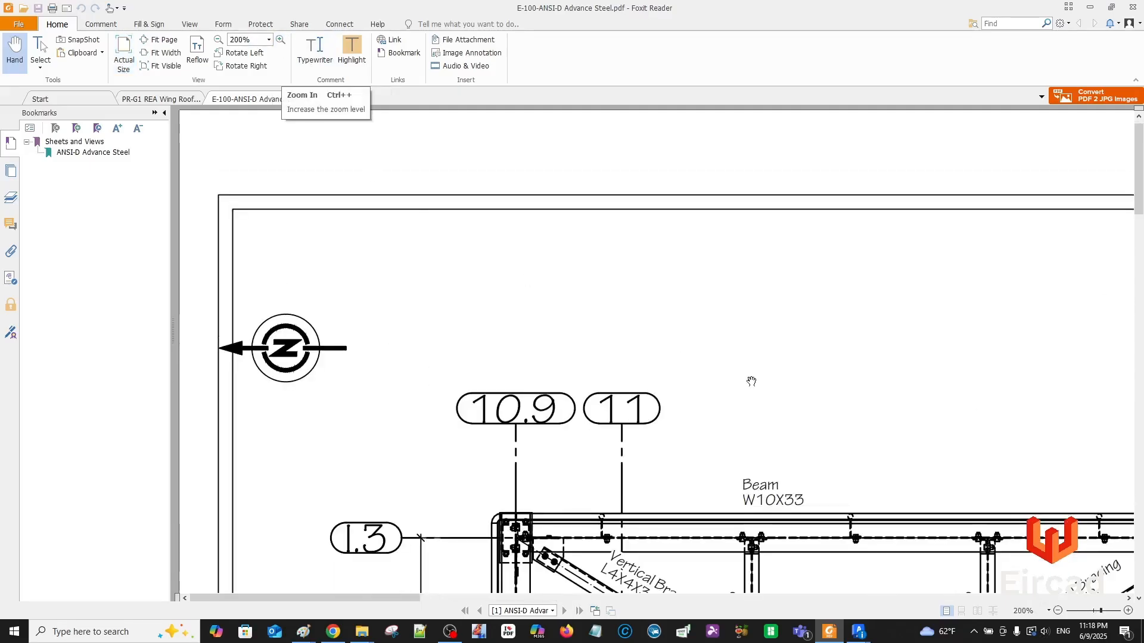
scroll(752, 383, "down", 3)
scroll(753, 385, "down", 3)
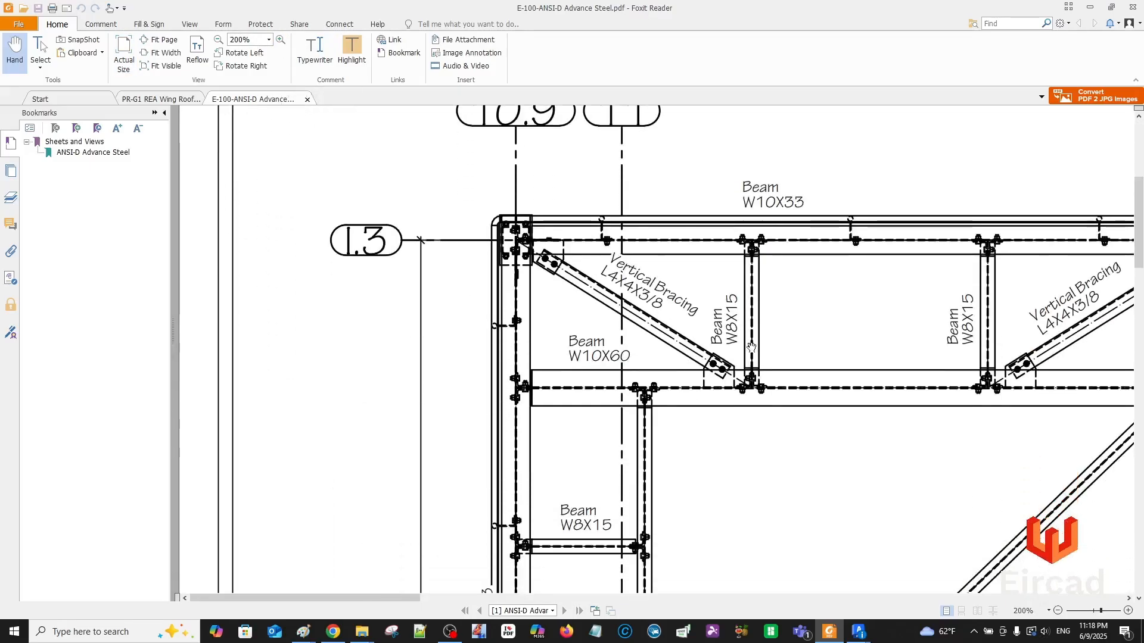
left_click(280, 40)
left_click(280, 40)
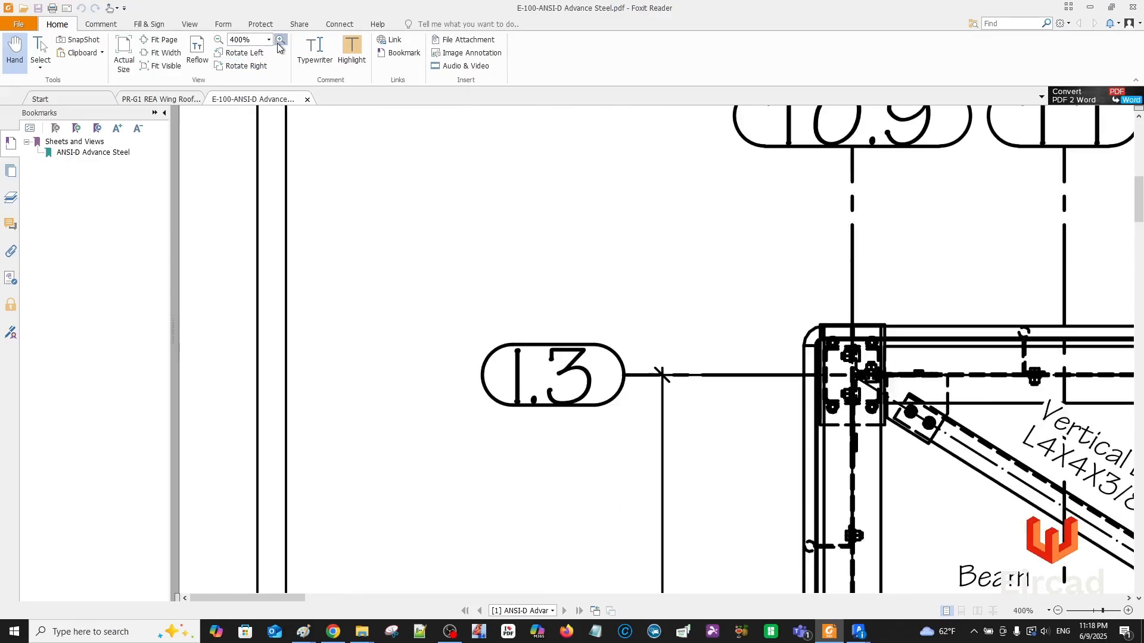
left_click(280, 40)
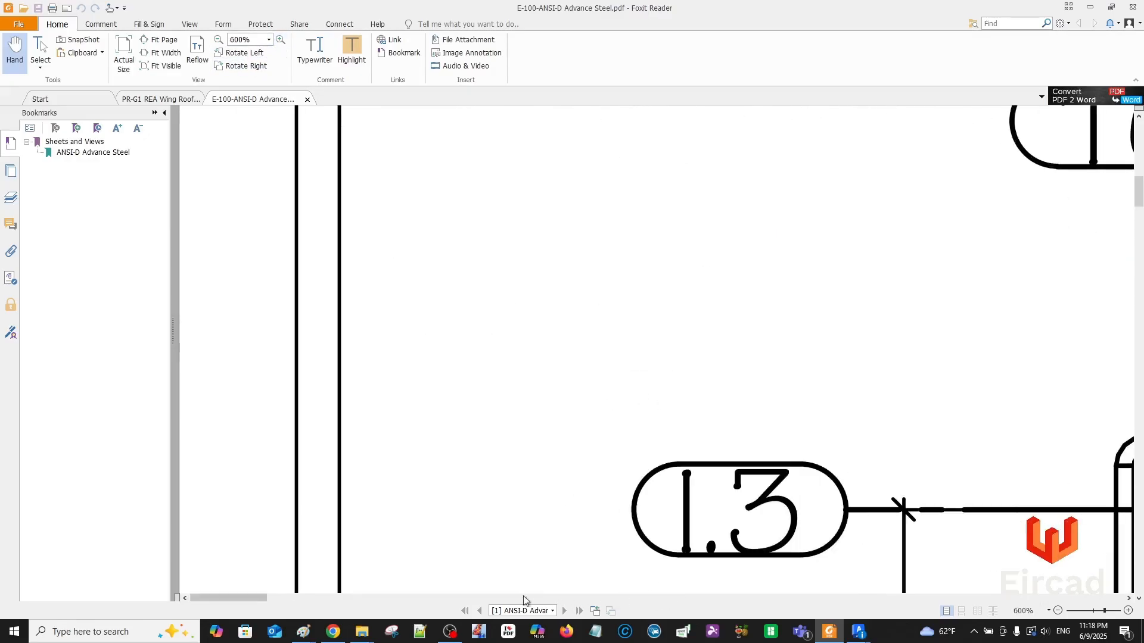
mouse_move(235, 598)
left_mouse_down()
mouse_move(554, 607)
mouse_move(580, 619)
mouse_move(424, 627)
left_mouse_up()
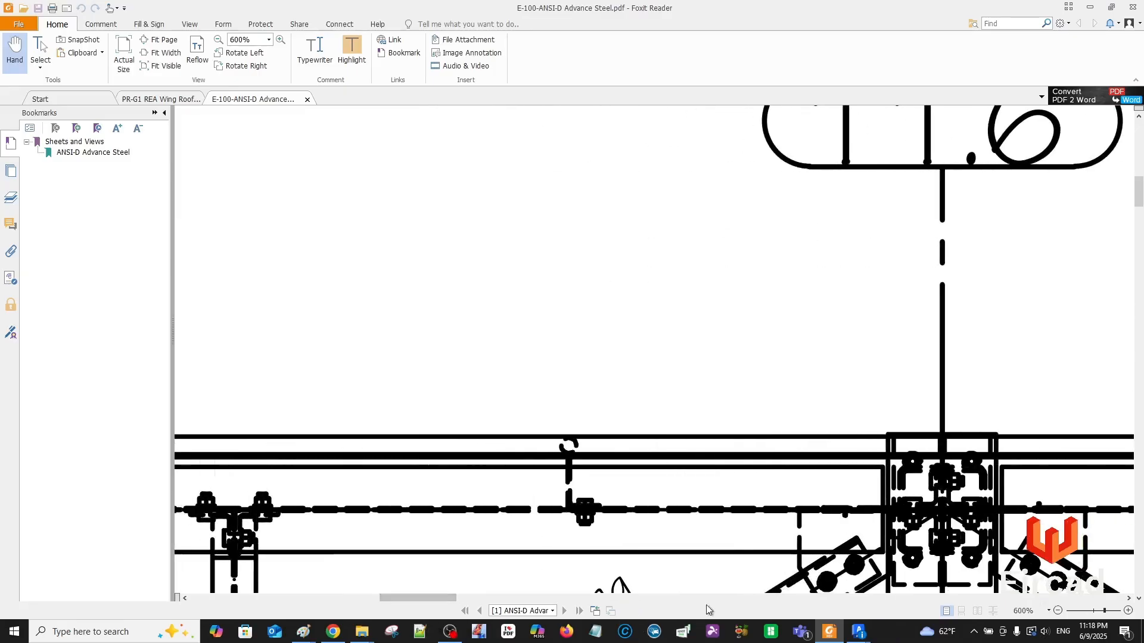
scroll(810, 517, "down", 5)
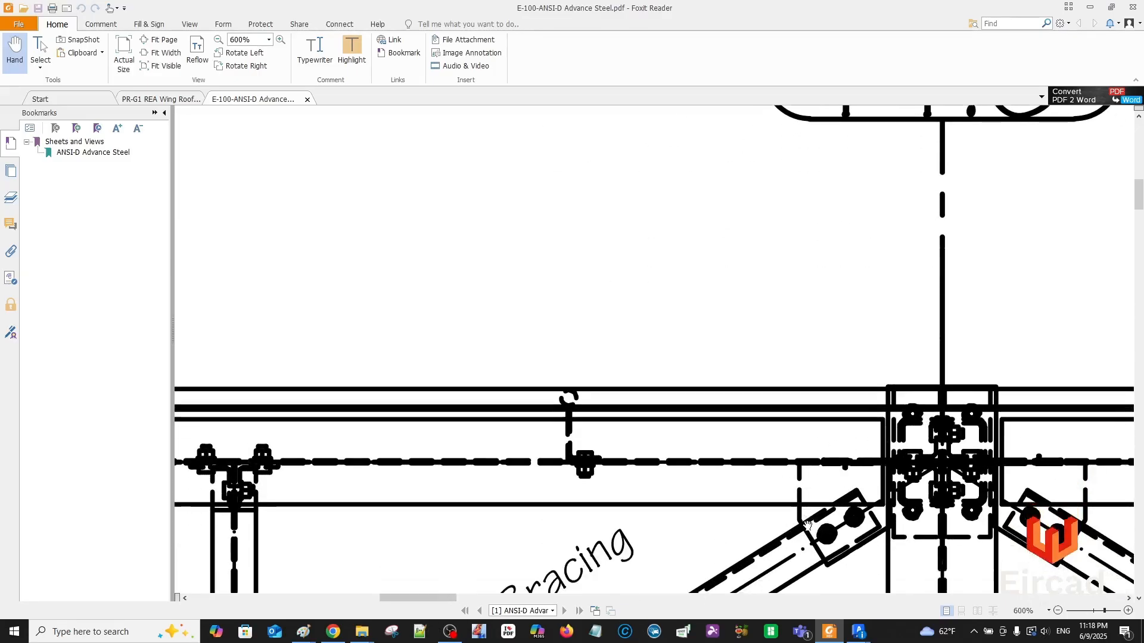
scroll(834, 477, "down", 1)
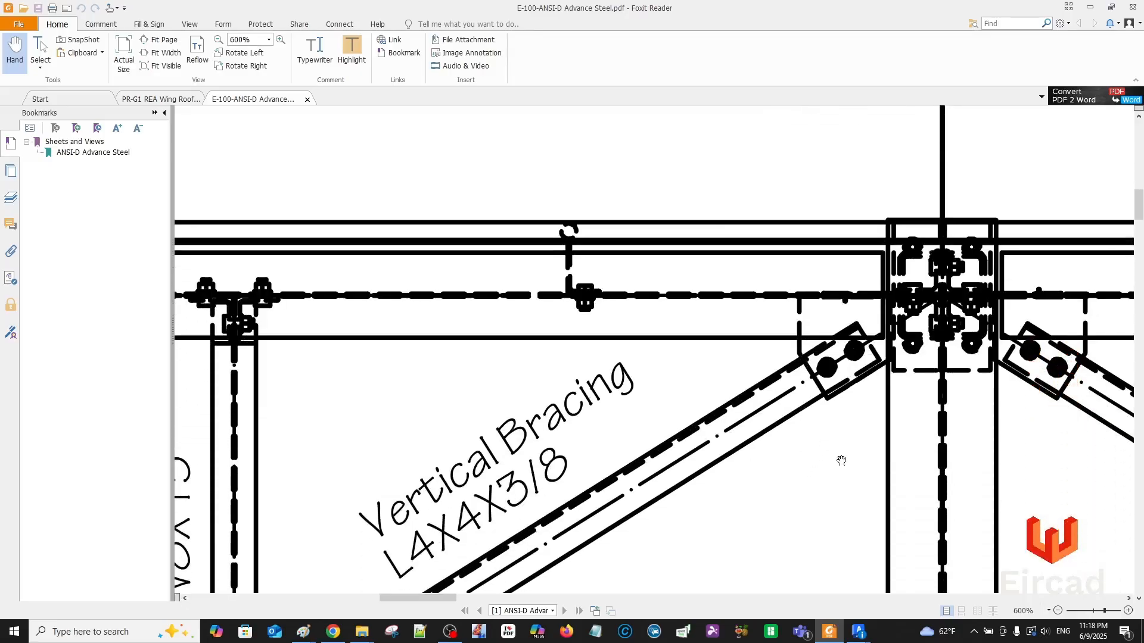
scroll(830, 382, "down", 1)
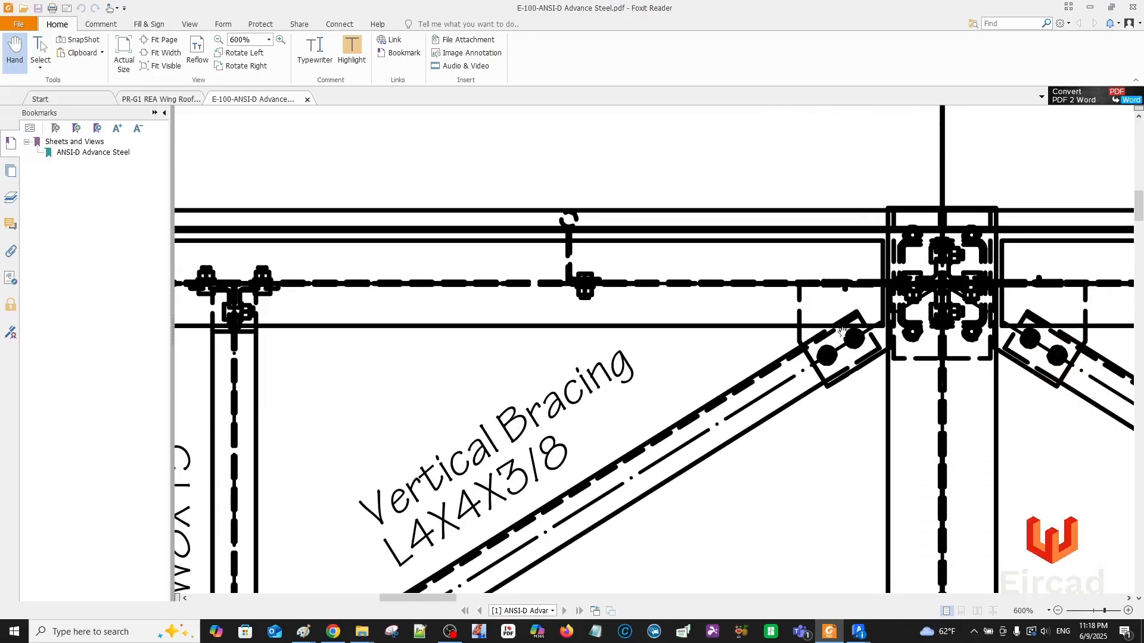
scroll(769, 439, "down", 4)
scroll(769, 439, "down", 5)
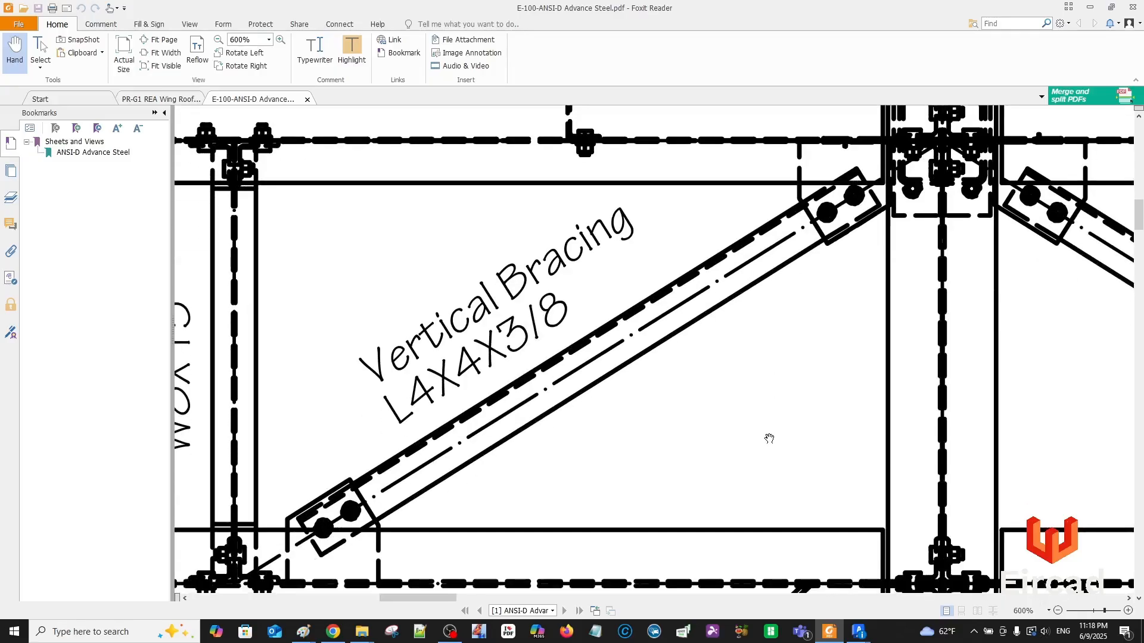
scroll(772, 419, "down", 2)
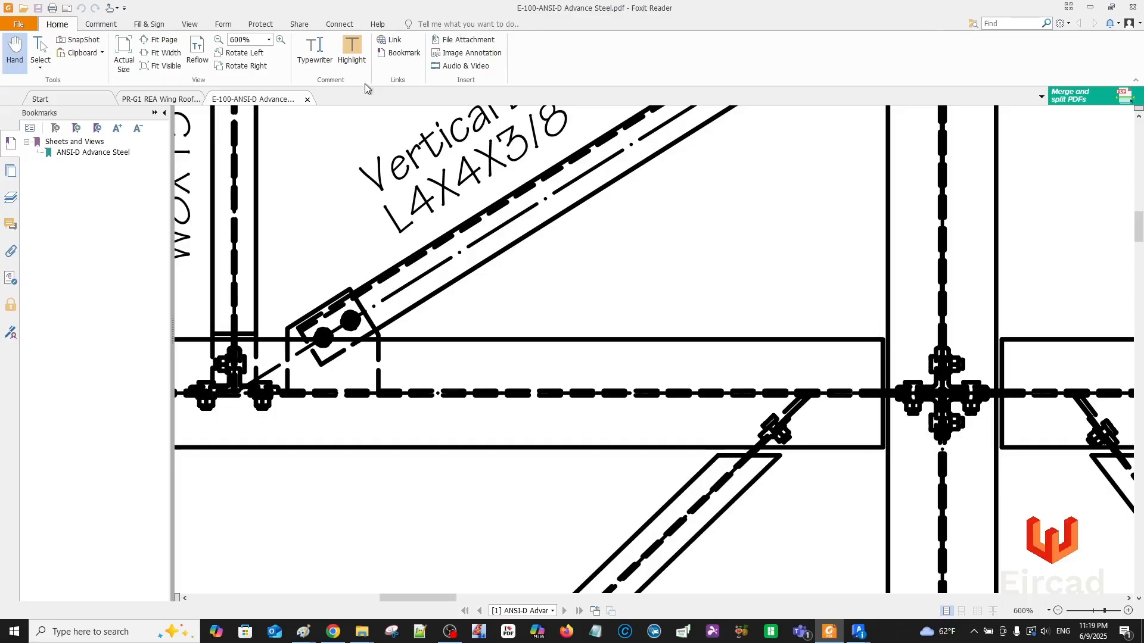
Close the plotted E-100 PDF and switch back to the E-100 drawing in Advance Steel.
left_click(306, 100)
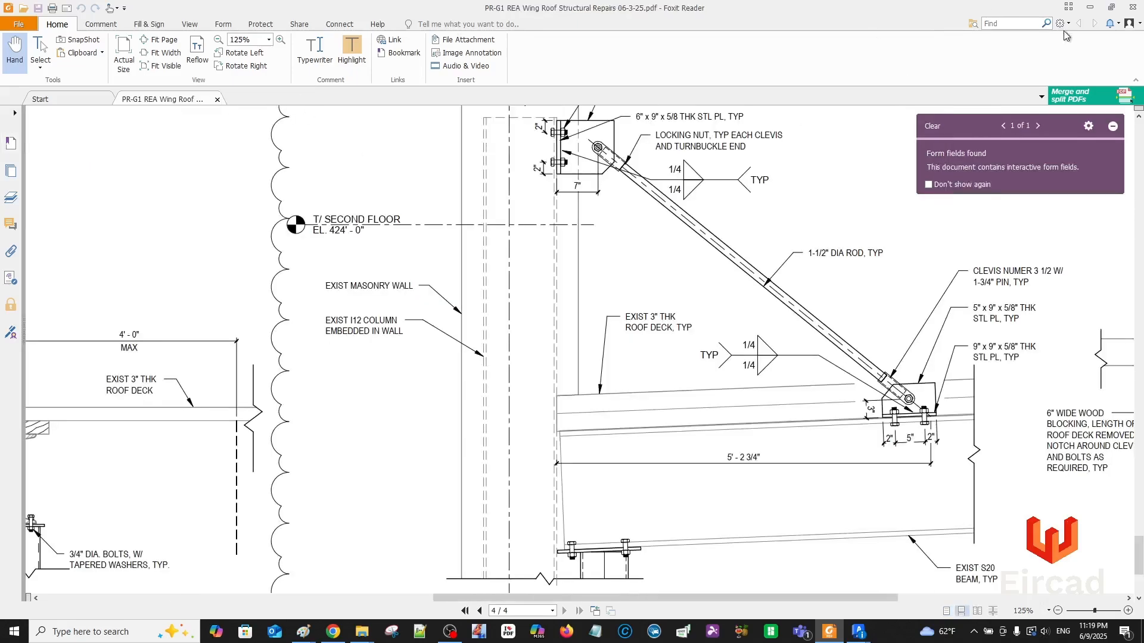
left_click(1089, 7)
scroll(658, 169, "up", 4)
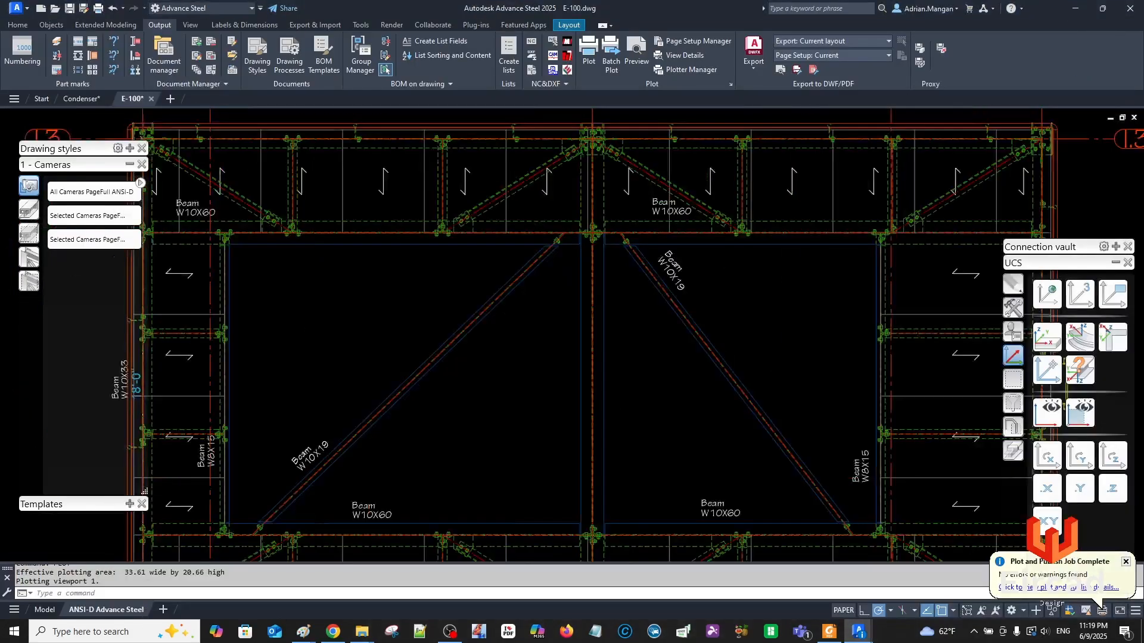
scroll(658, 169, "down", 4)
scroll(694, 239, "up", 2)
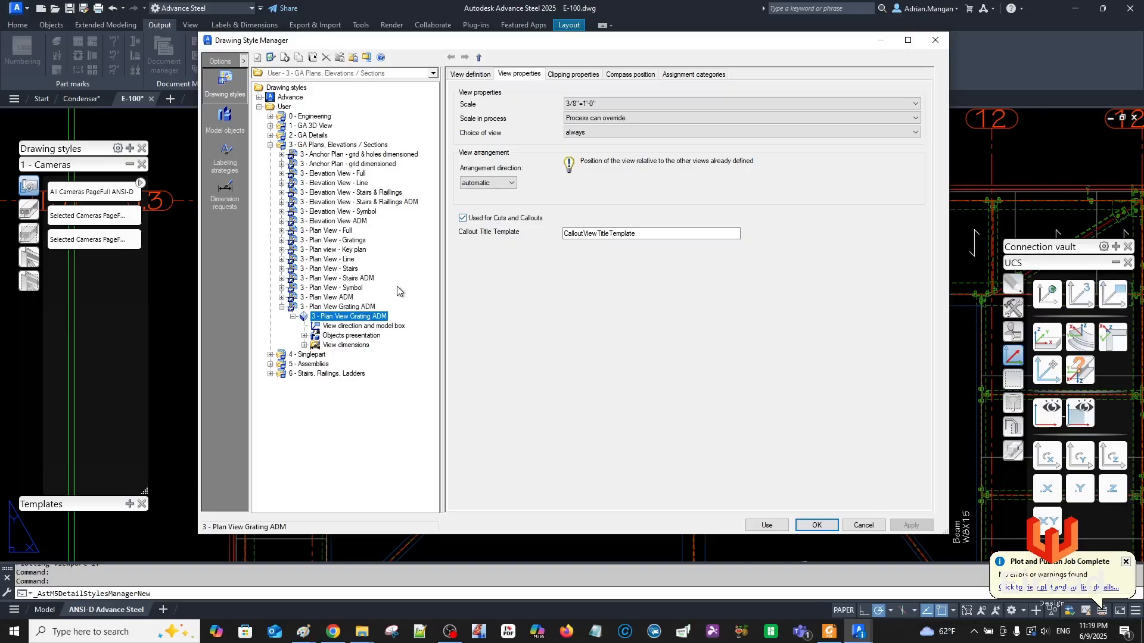
Set the presentation of the Beams rule with the Top+Front/Length restriction to Off in the grating view's objects presentation.
mouse_move(502, 41)
left_mouse_down()
mouse_move(742, 59)
mouse_move(960, 49)
mouse_move(673, 47)
left_mouse_up()
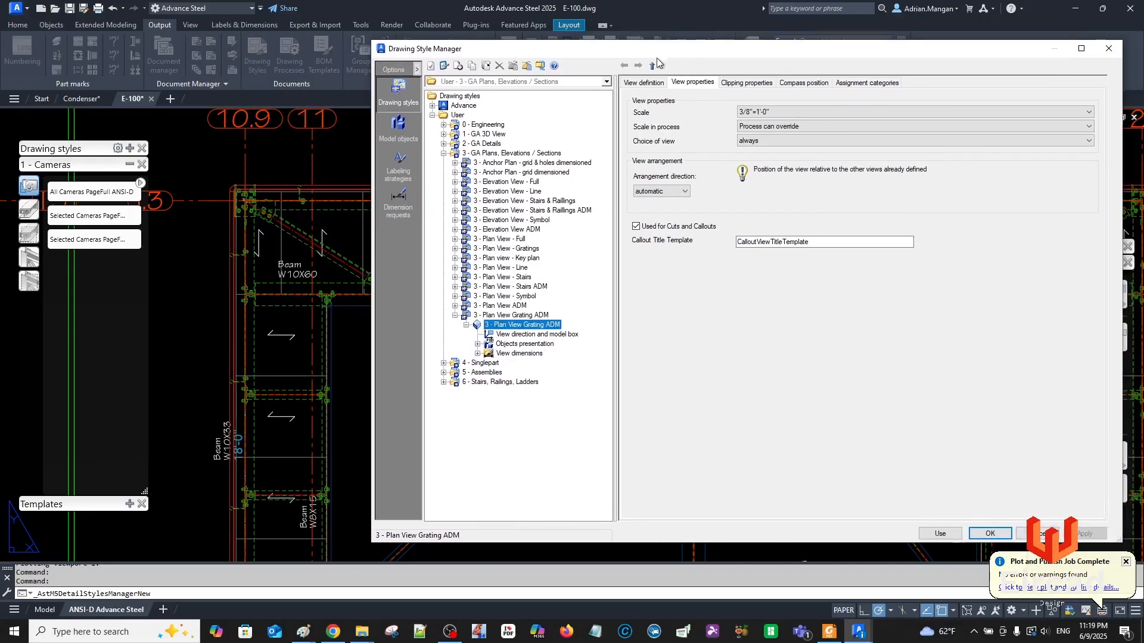
left_click(518, 344)
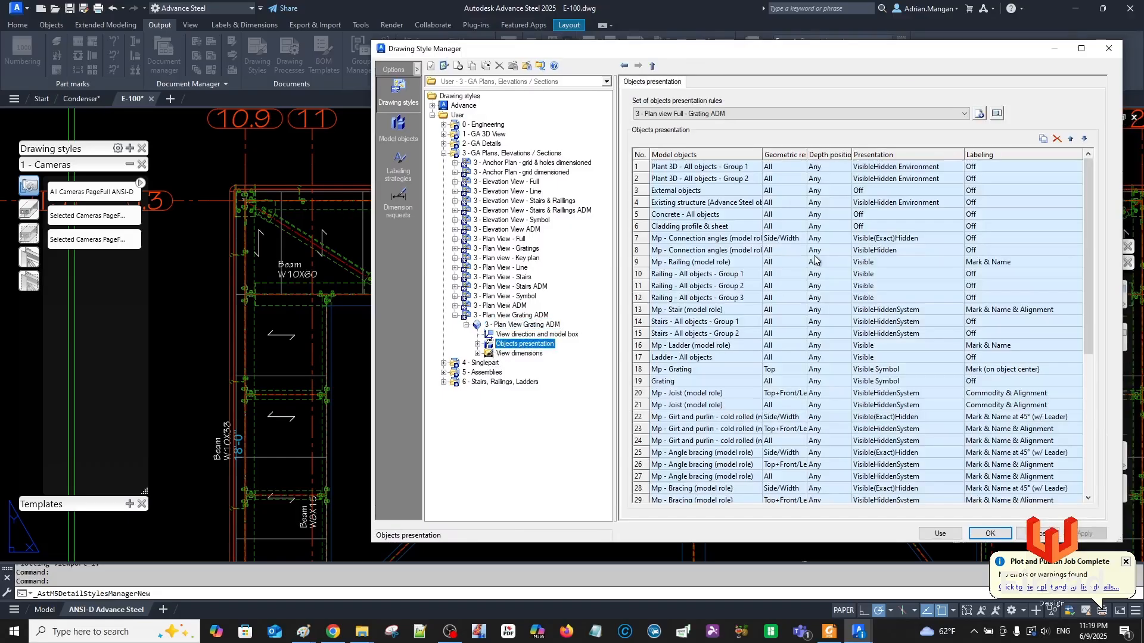
scroll(804, 387, "down", 4)
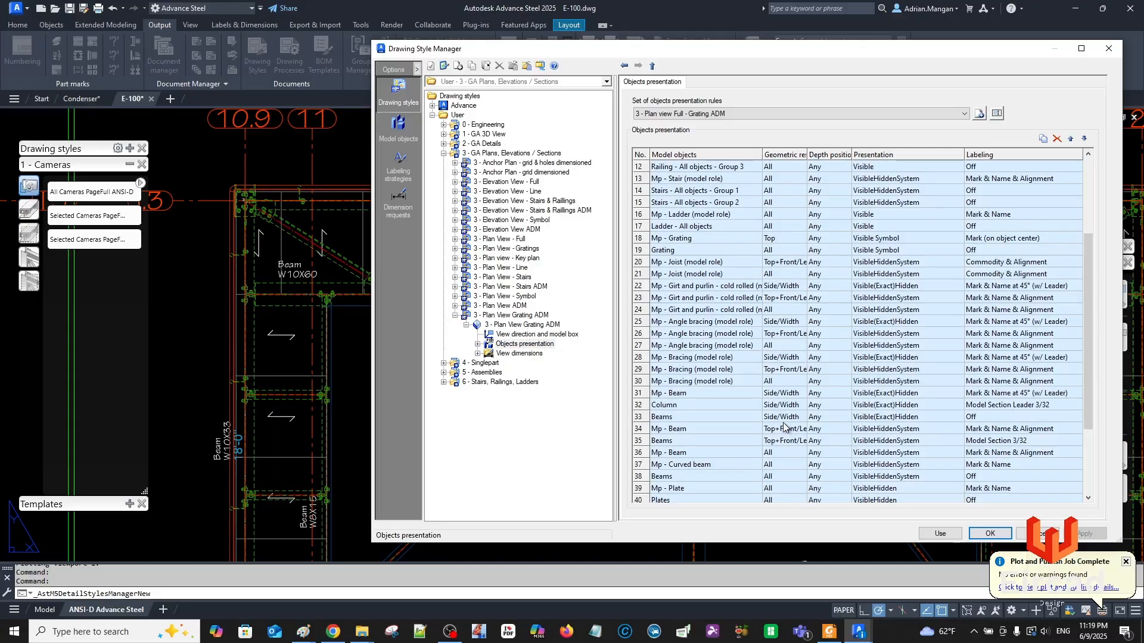
left_click(643, 443)
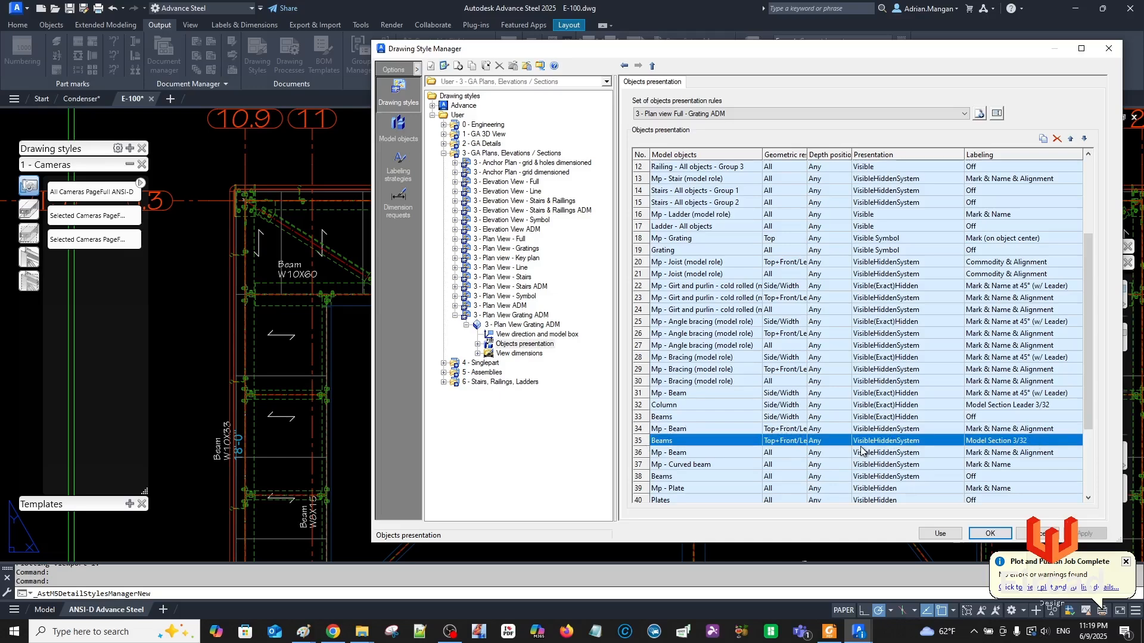
left_click(942, 440)
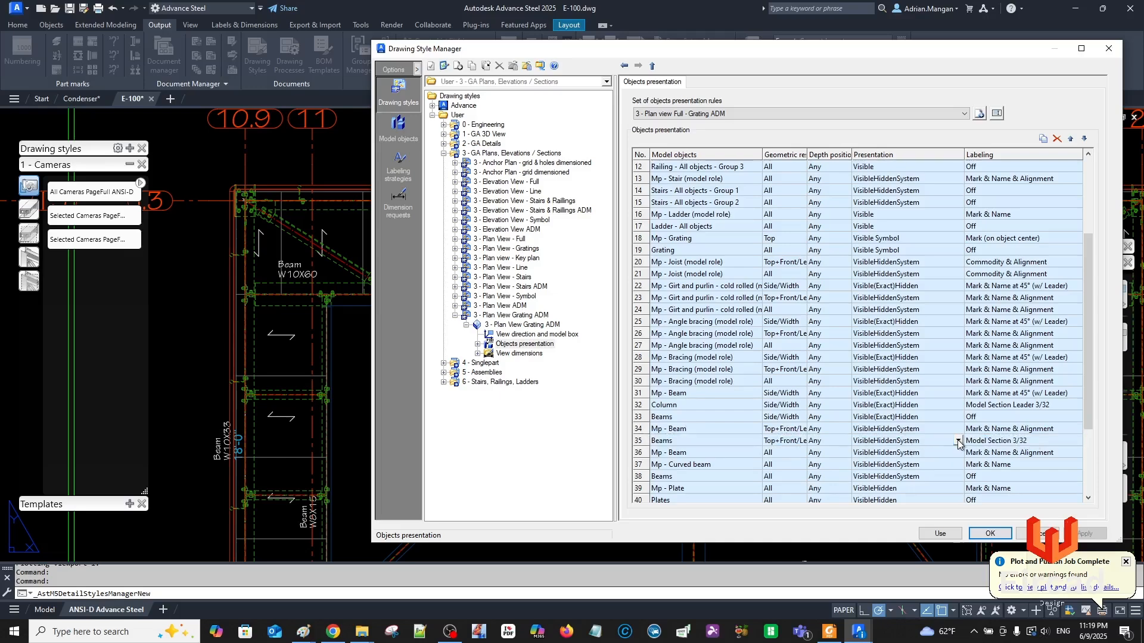
left_click(958, 442)
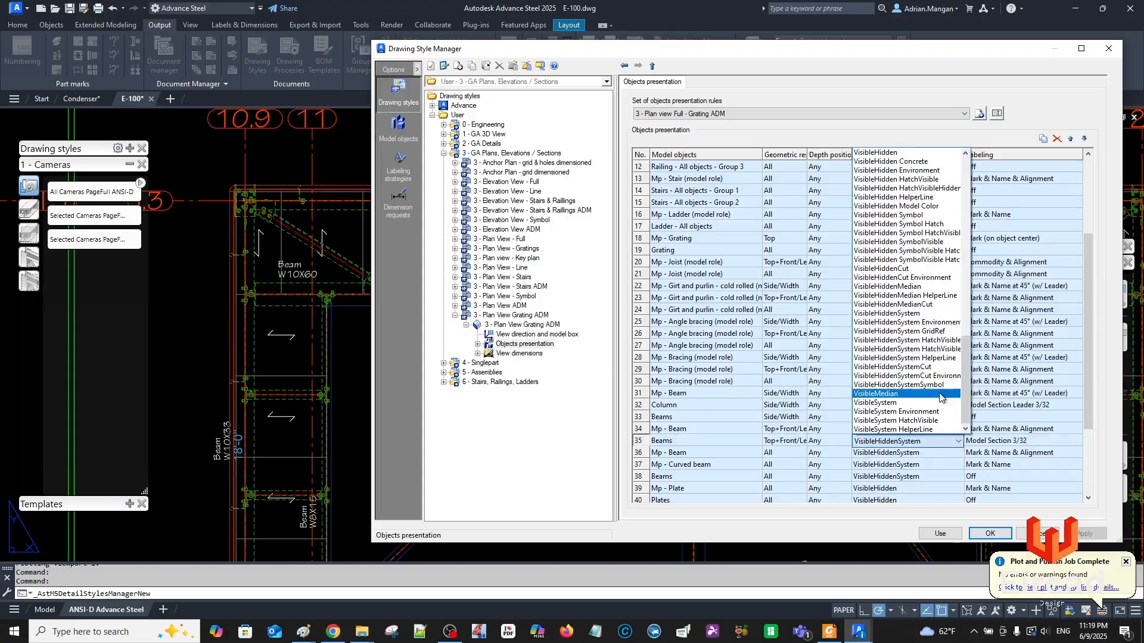
scroll(946, 297, "down", 1)
scroll(948, 279, "up", 2)
scroll(949, 305, "down", 2)
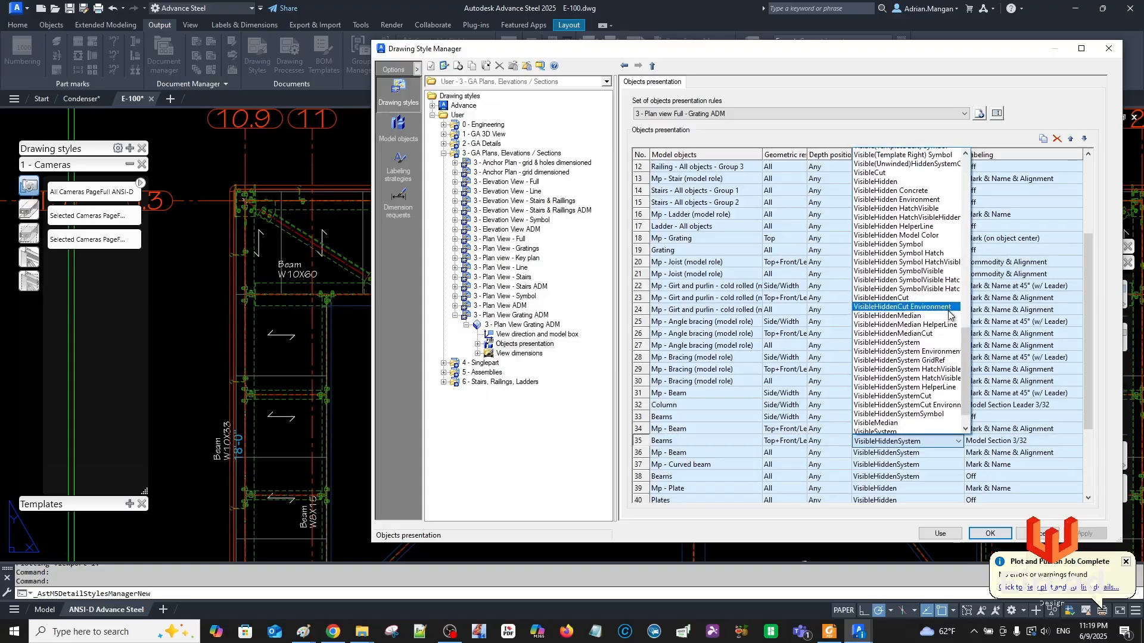
left_click(967, 255)
left_click(969, 220)
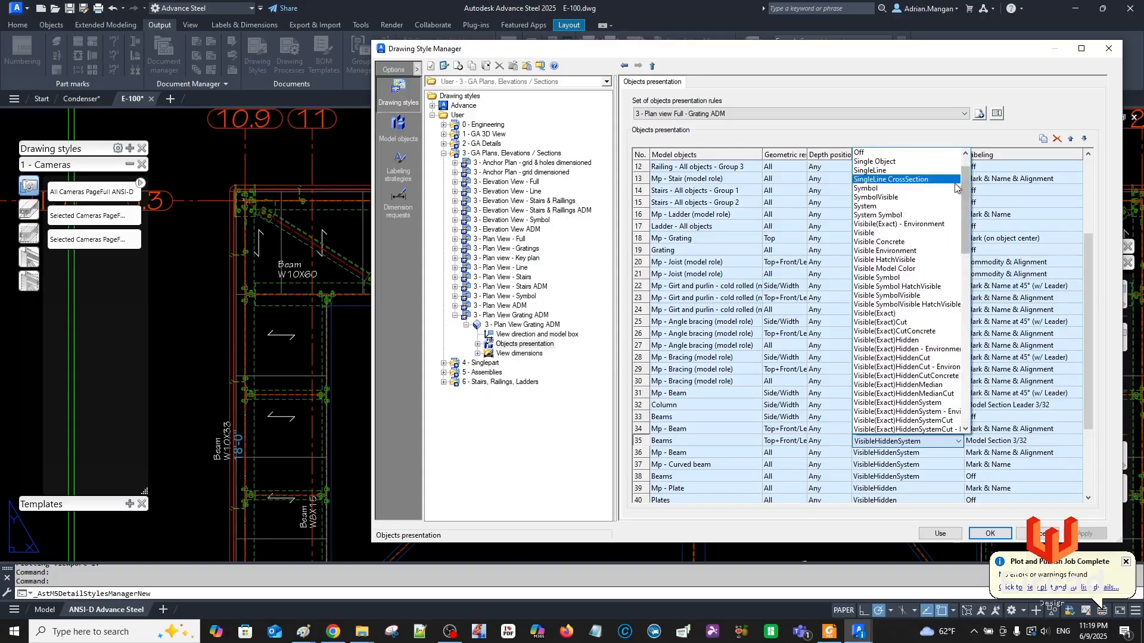
left_click(861, 156)
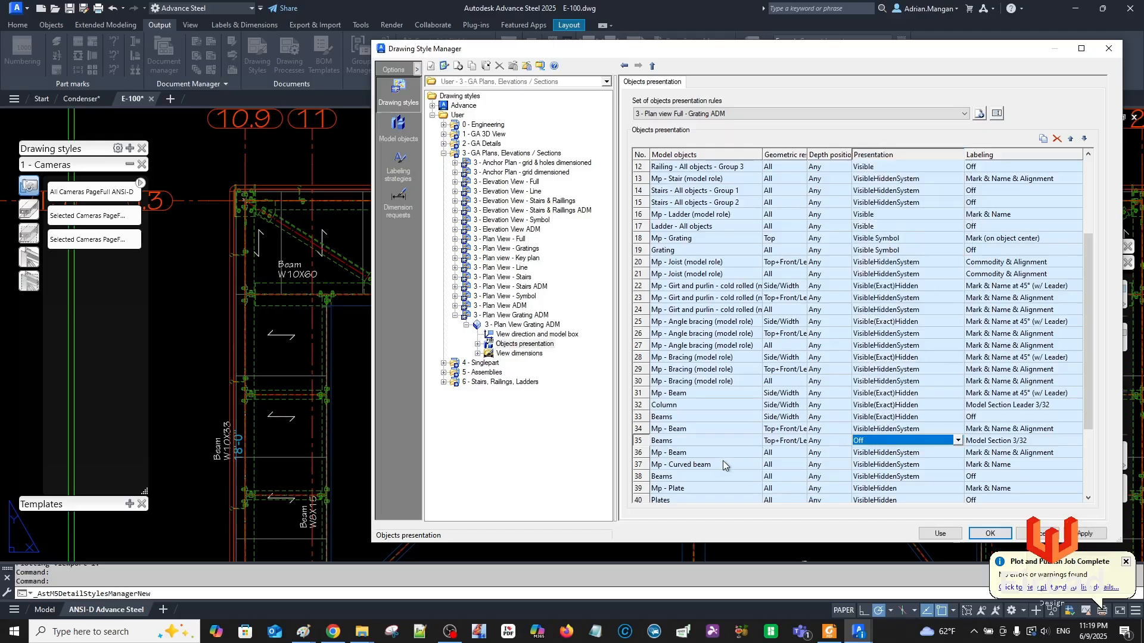
Set the presentation rule of the Bolts objects to Visible in the grating view's objects presentation.
scroll(728, 447, "down", 4)
left_click(659, 405)
left_click(957, 405)
double_click(957, 406)
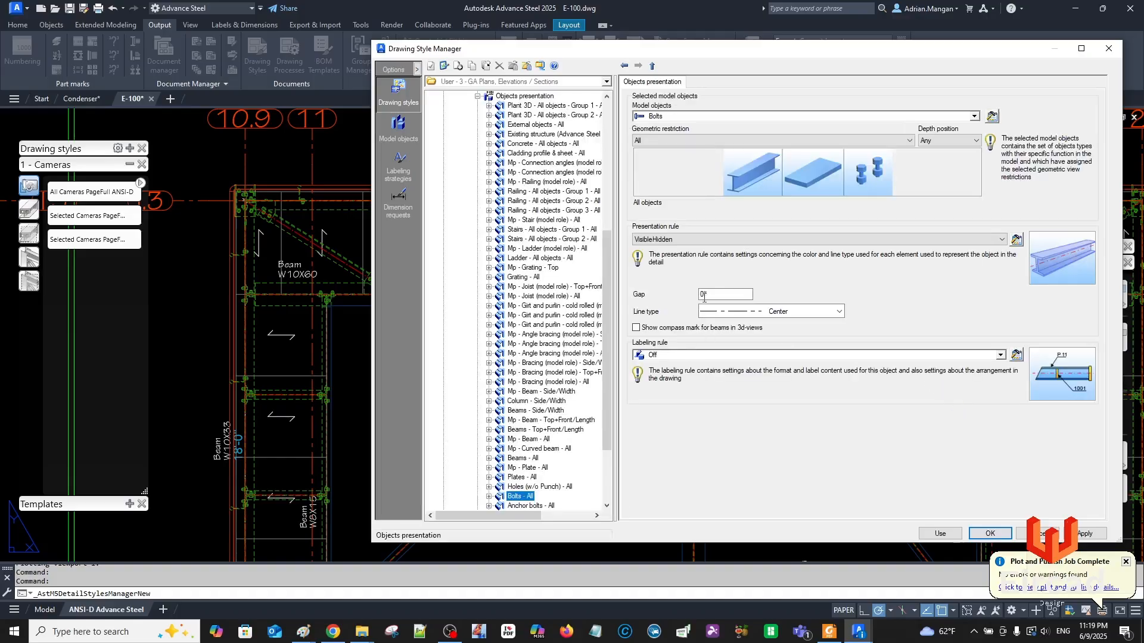
left_click(718, 239)
scroll(693, 290, "up", 5)
scroll(694, 288, "up", 15)
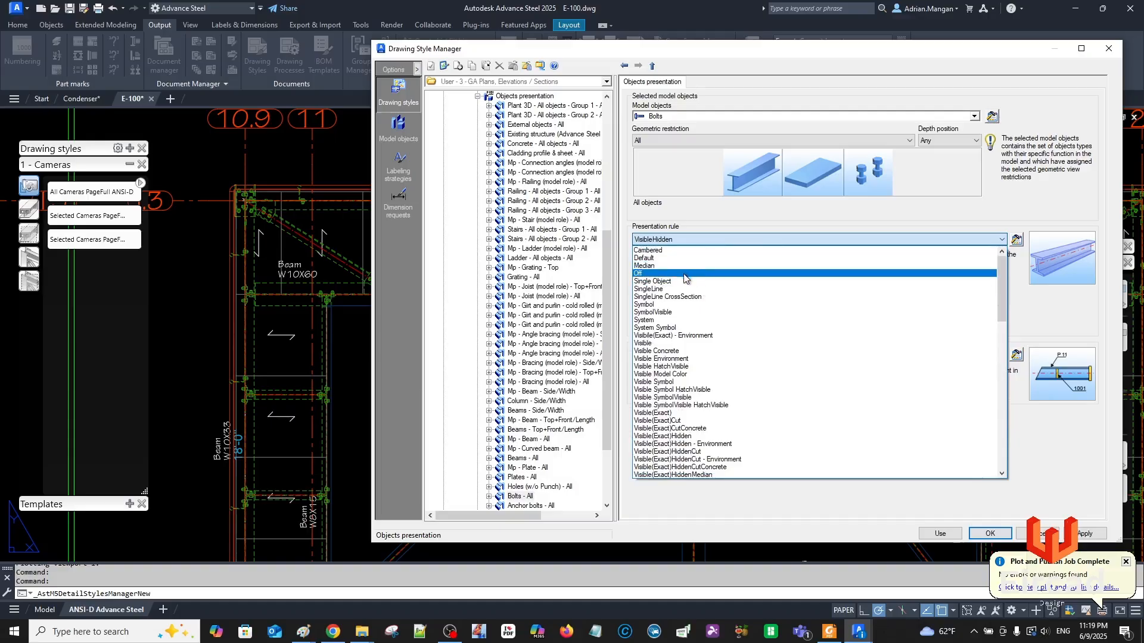
left_click(683, 273)
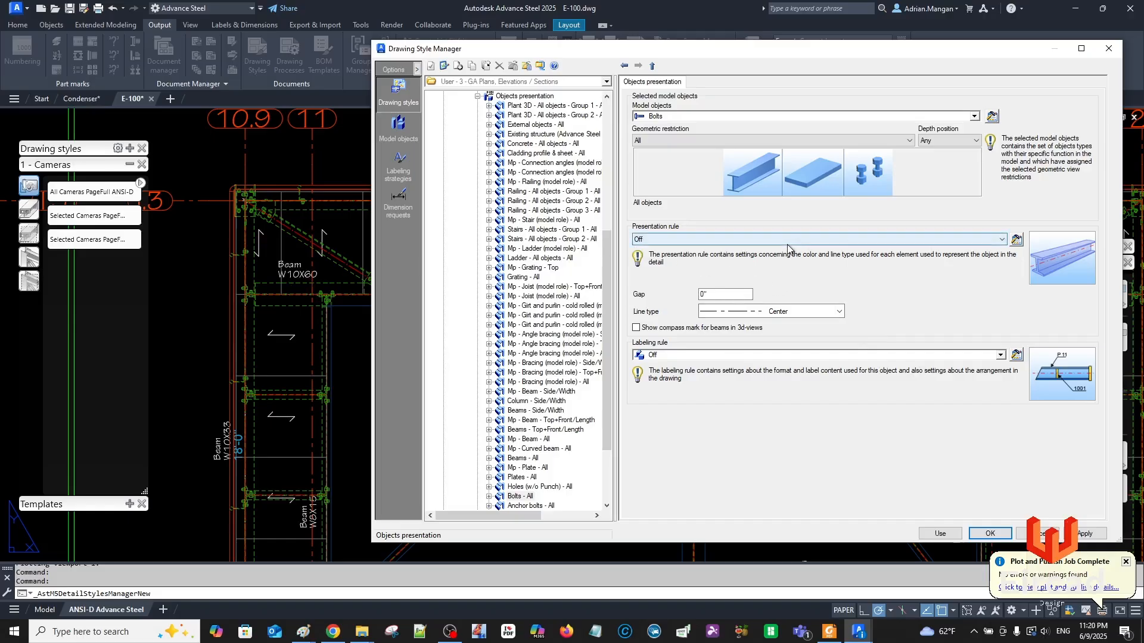
left_click(976, 241)
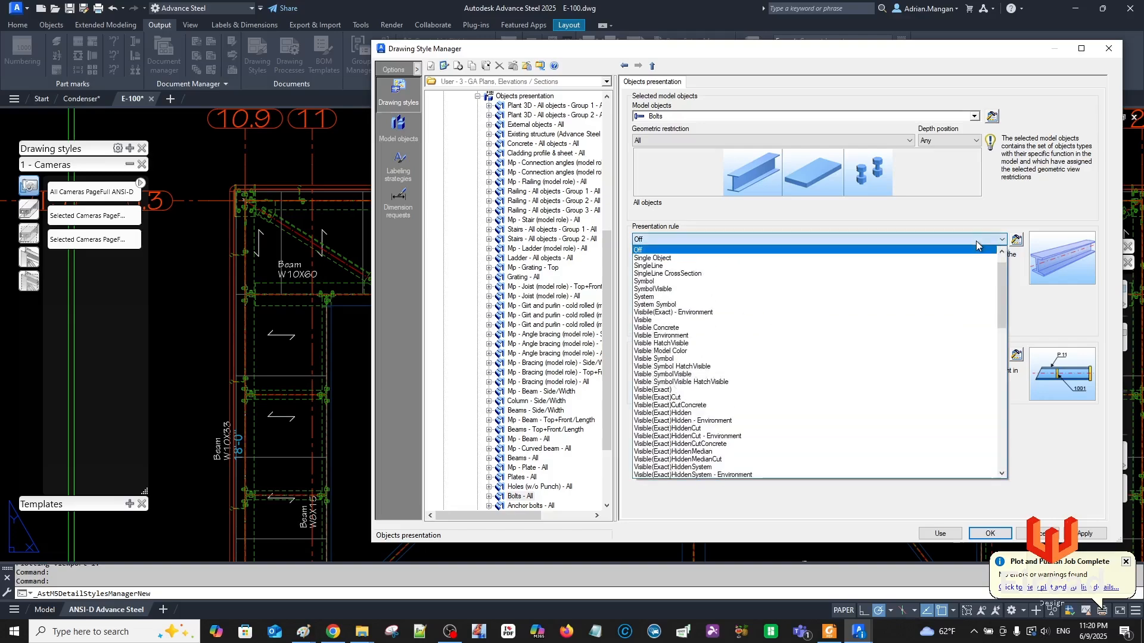
left_click(709, 321)
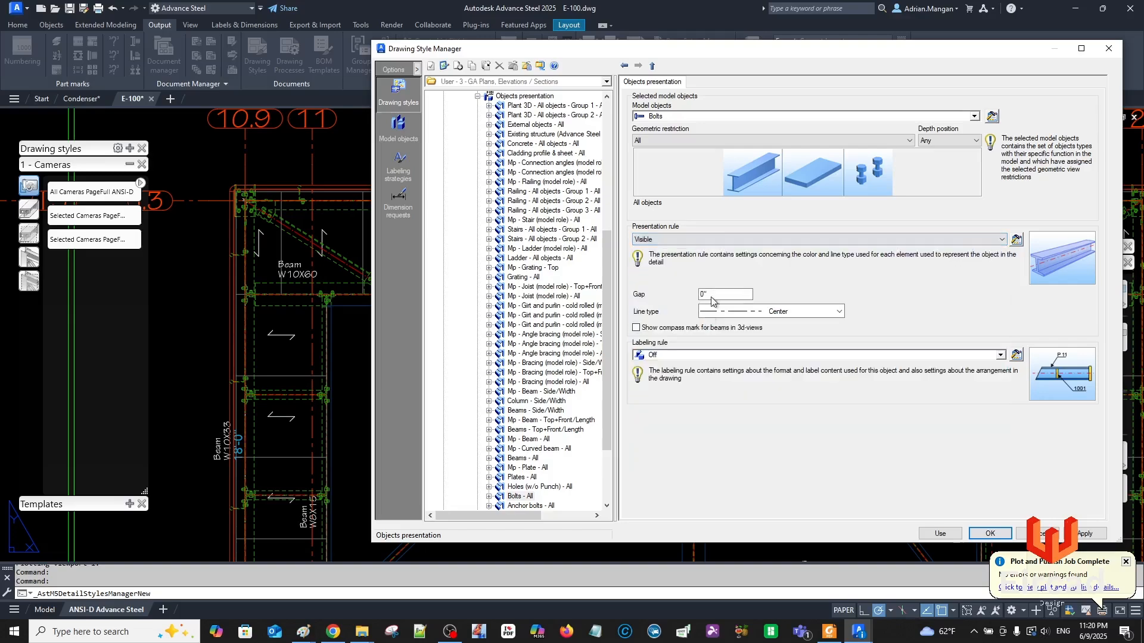
Set the presentation of the Beams rule with the Top+Front/Length restriction to Visible.
scroll(545, 364, "down", 2)
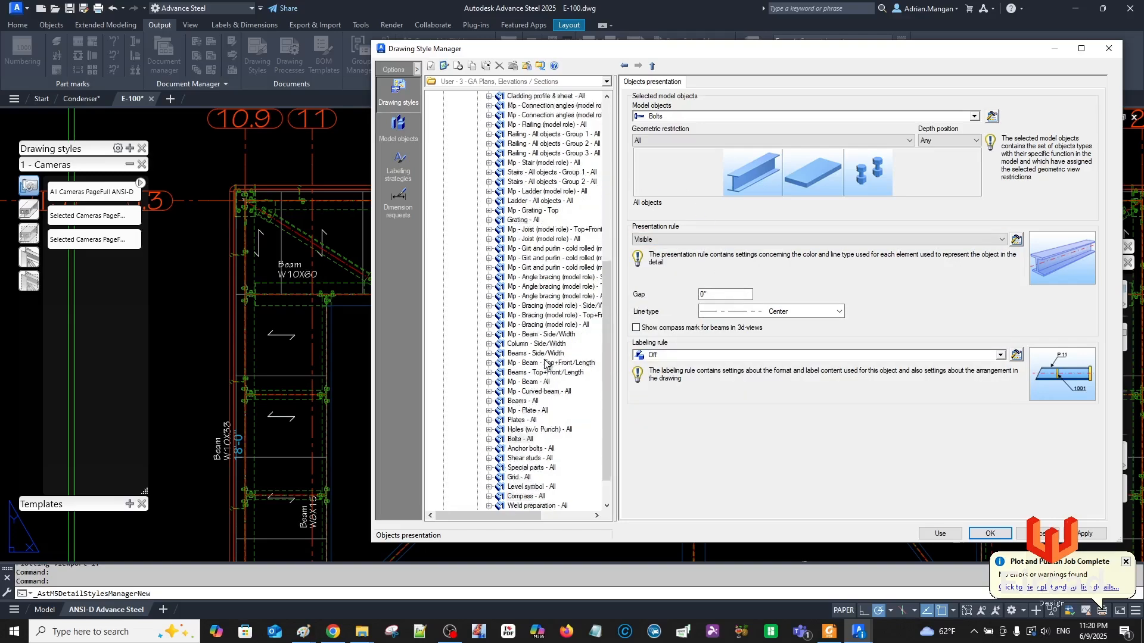
scroll(545, 363, "down", 2)
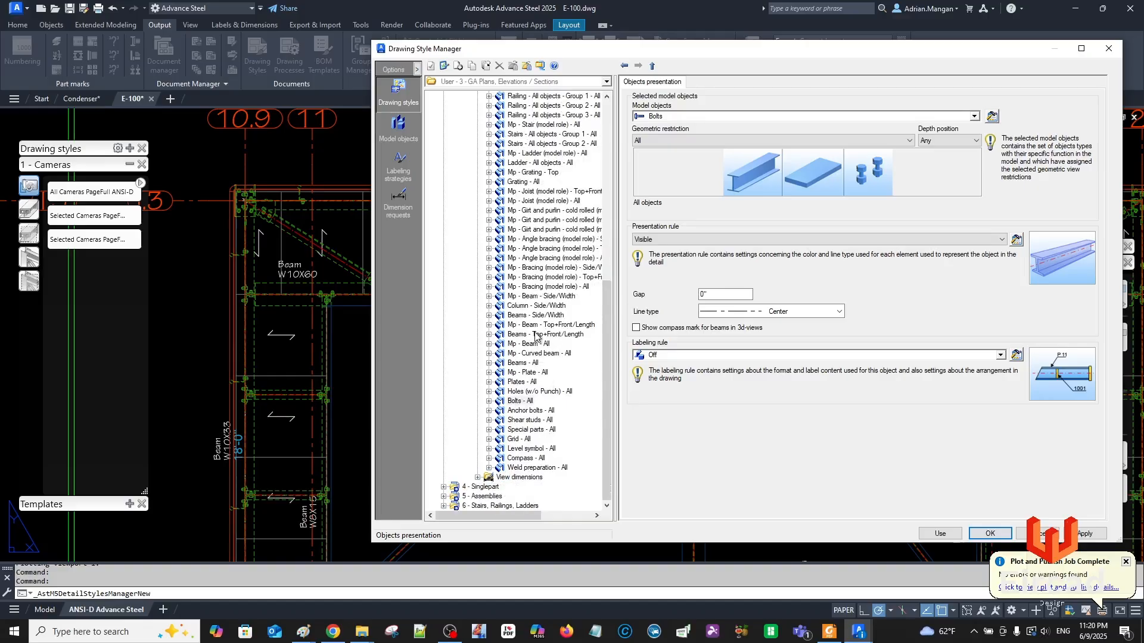
left_click(535, 335)
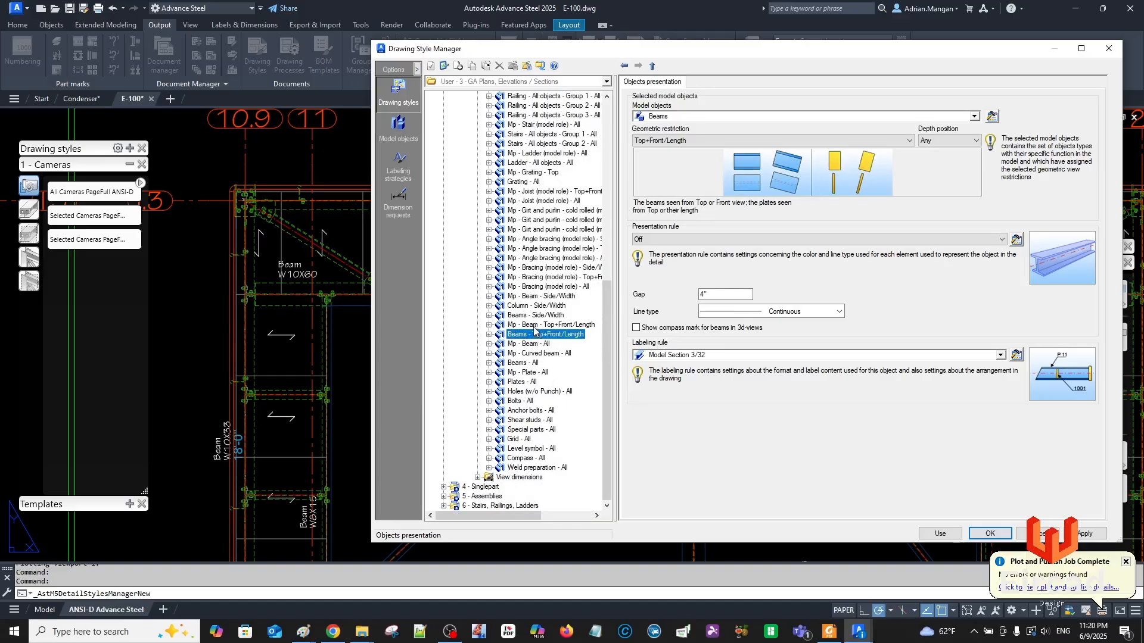
scroll(536, 129, "up", 6)
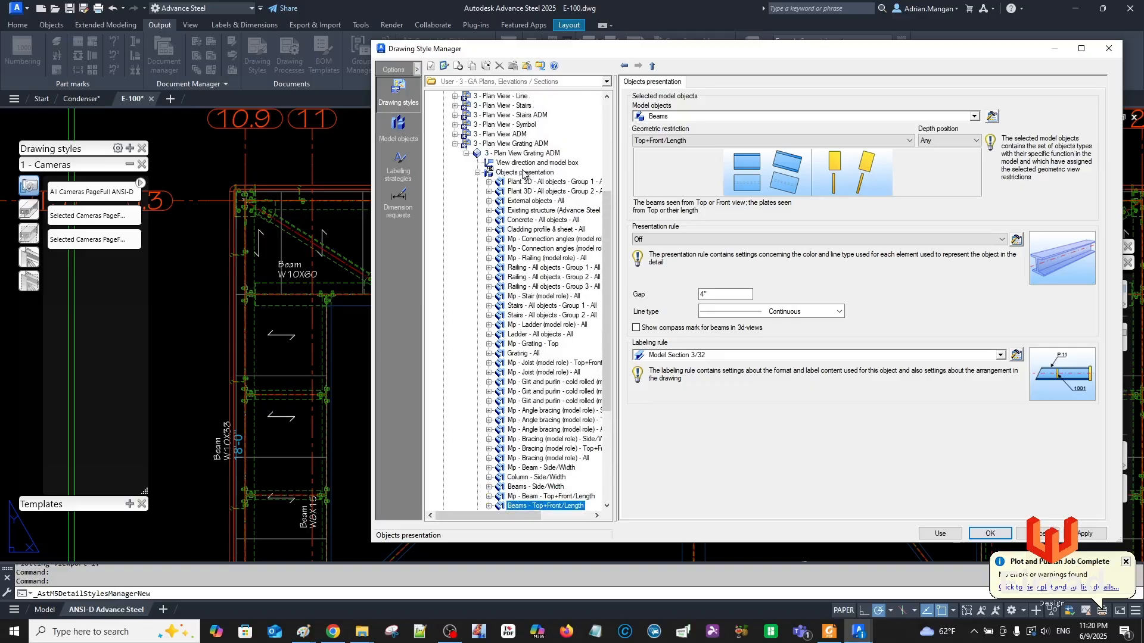
left_click(523, 173)
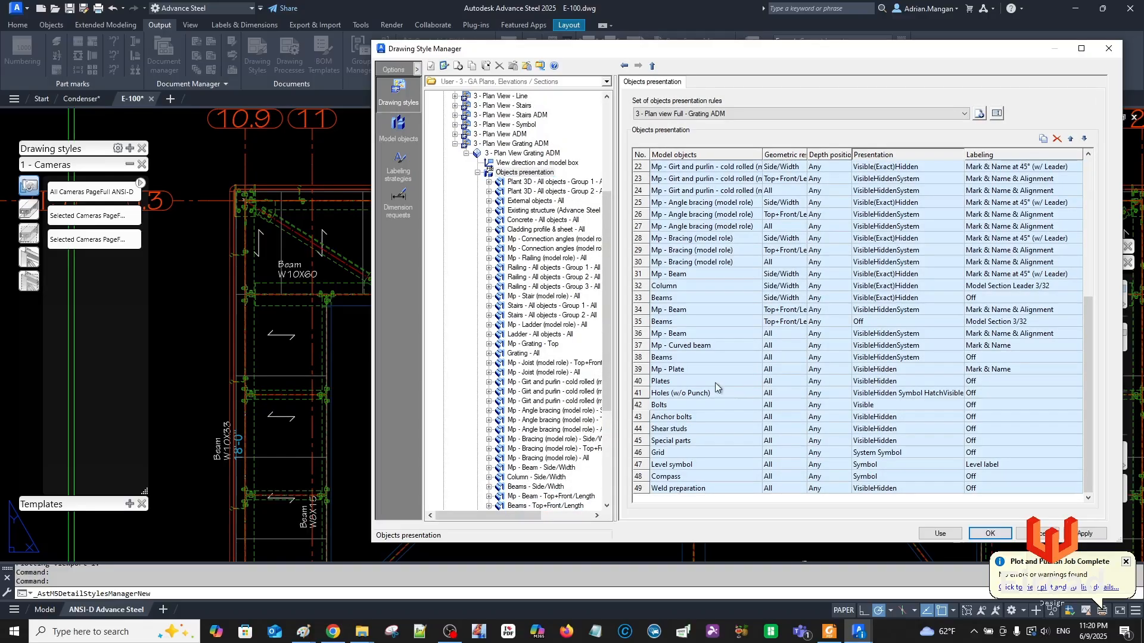
left_click(644, 323)
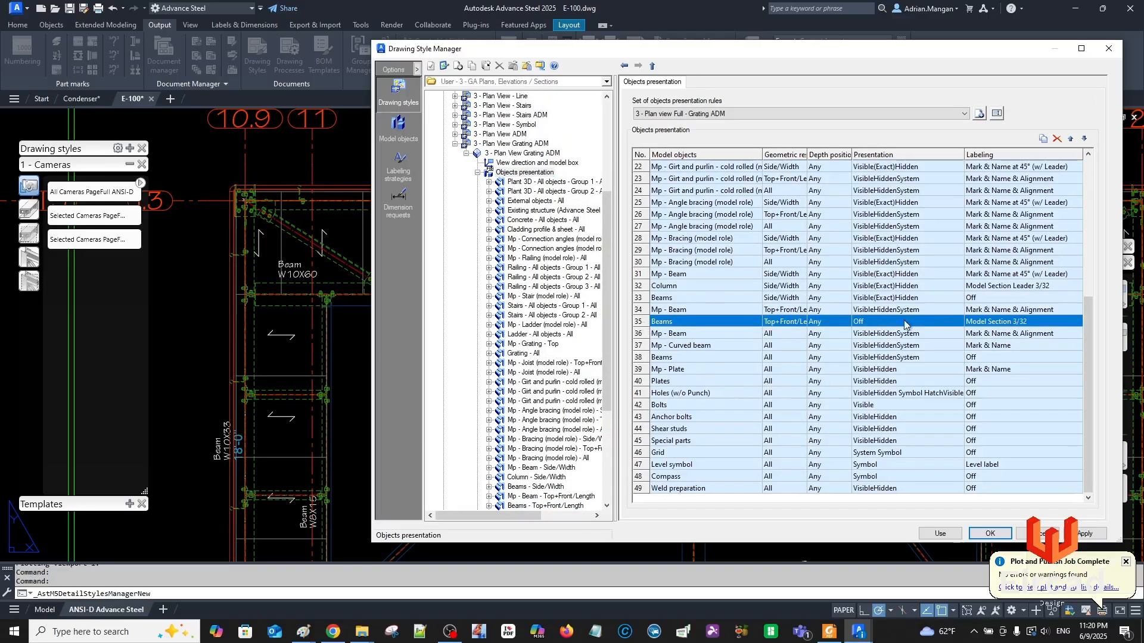
left_click(946, 322)
left_click(958, 323)
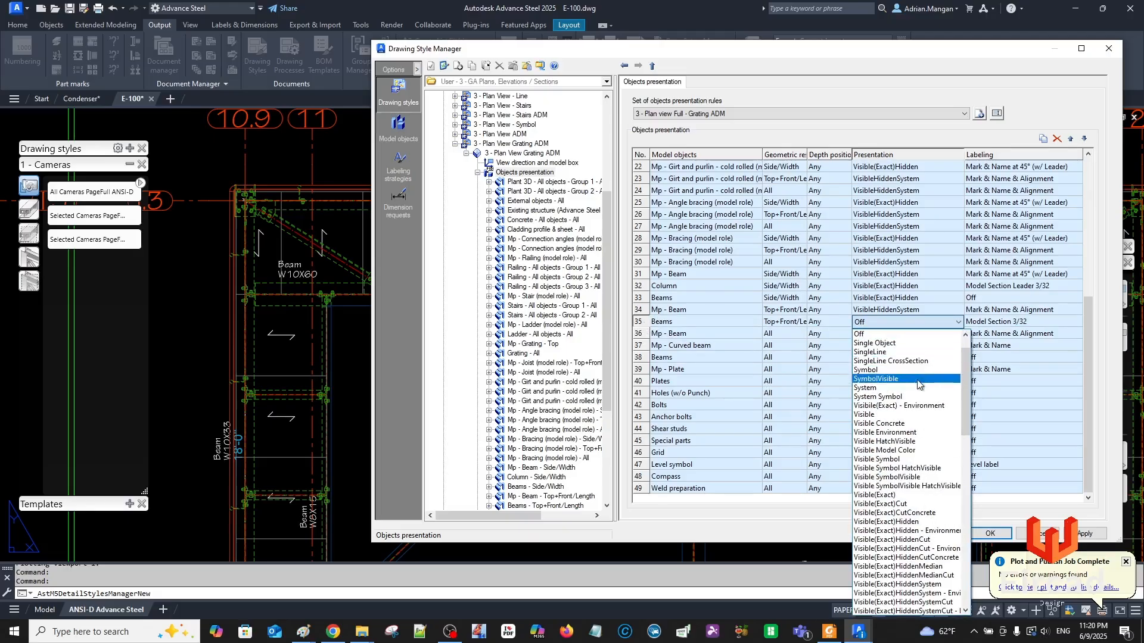
left_click(904, 415)
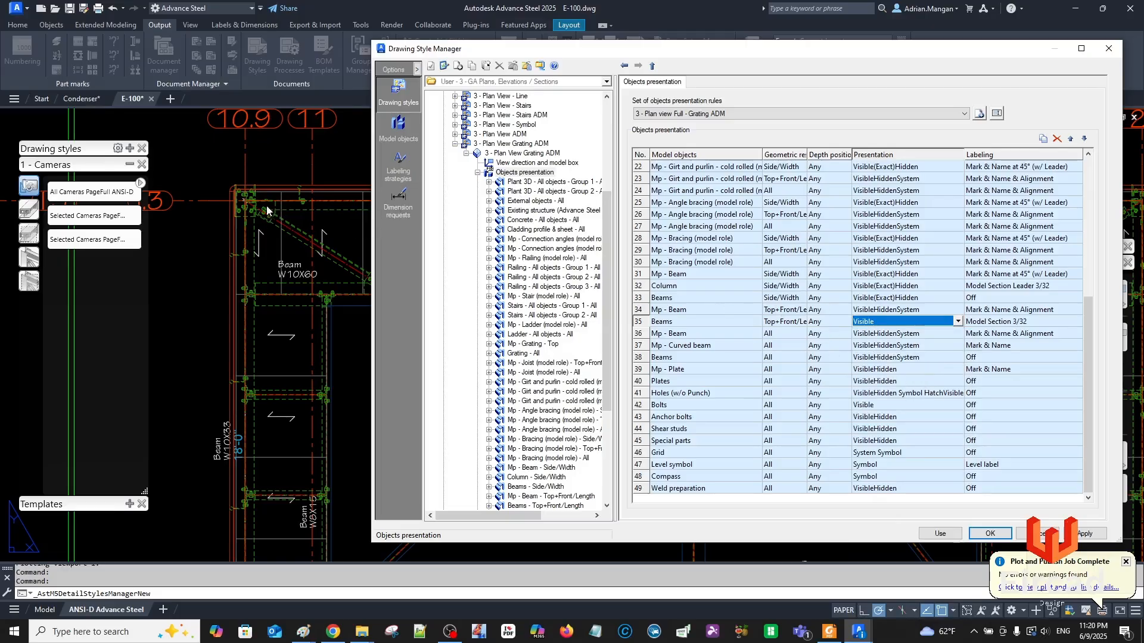
Apply the style changes, update the grating plan detail view between grids 10.9 and 12.2, and inspect its beam and bolt linework.
left_click(1067, 534)
left_click(955, 534)
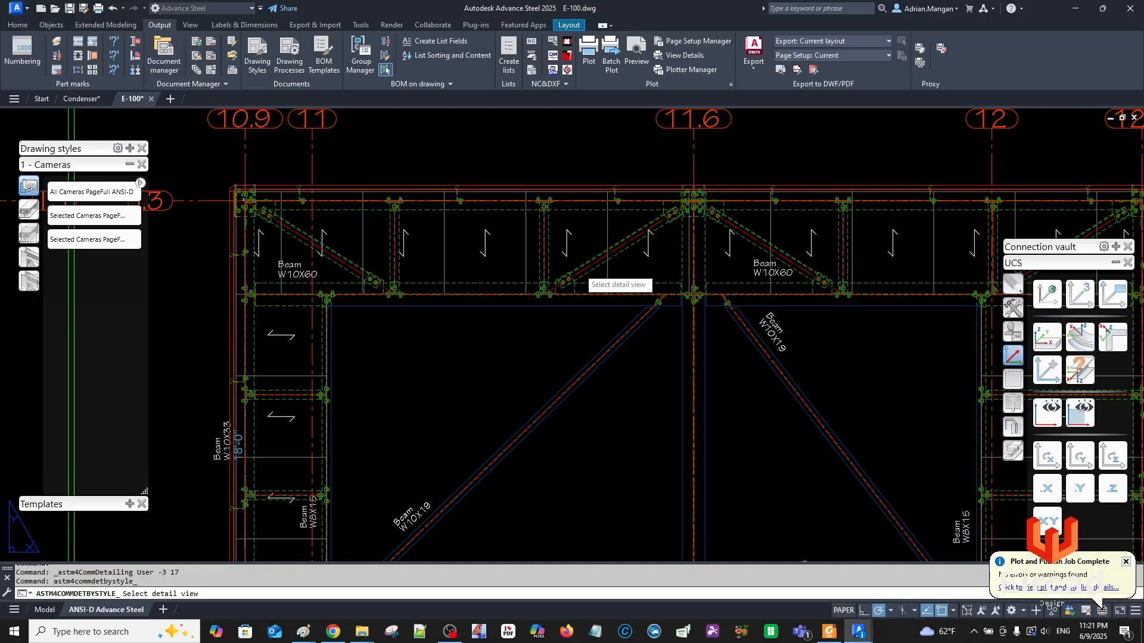
left_click(583, 275)
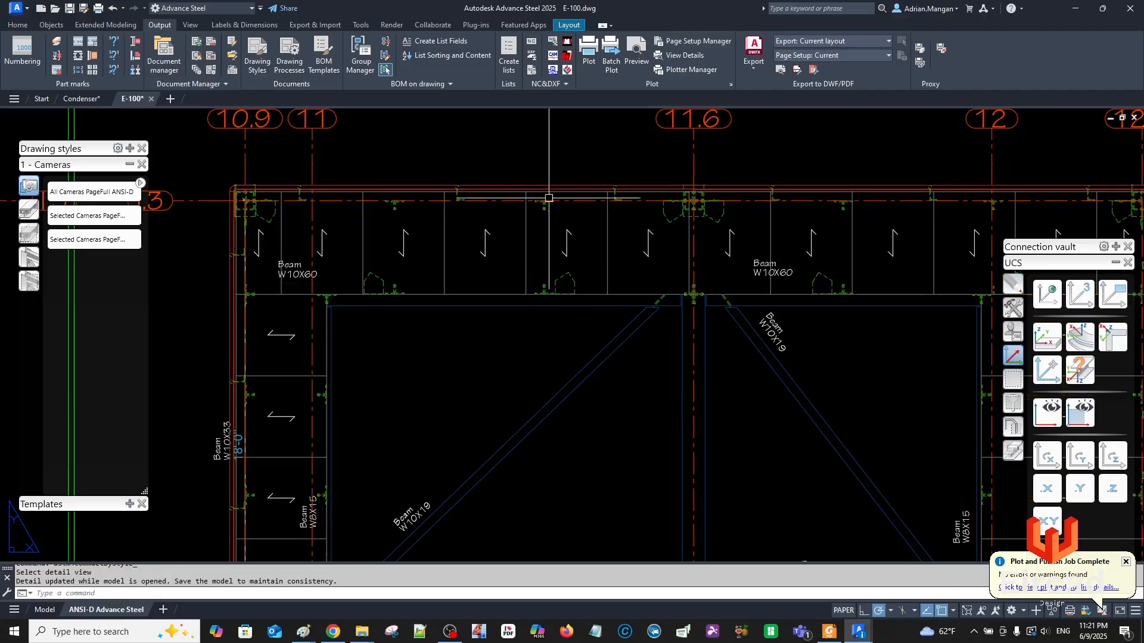
scroll(433, 184, "up", 4)
scroll(491, 213, "down", 4)
middle_click_drag(493, 213, 525, 203)
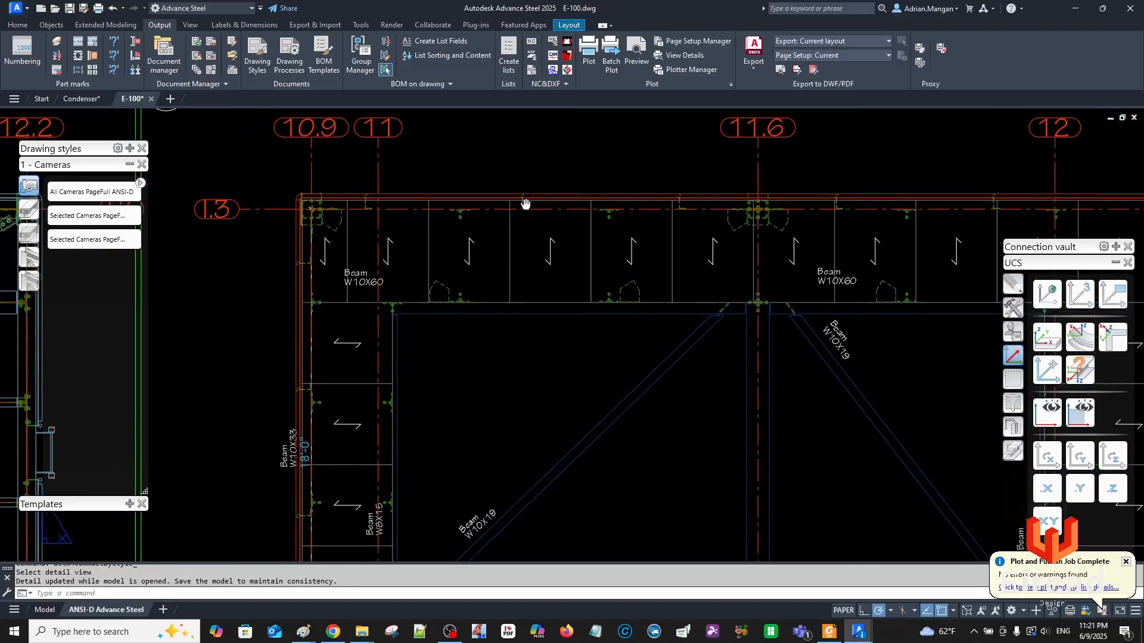
scroll(453, 262, "up", 4)
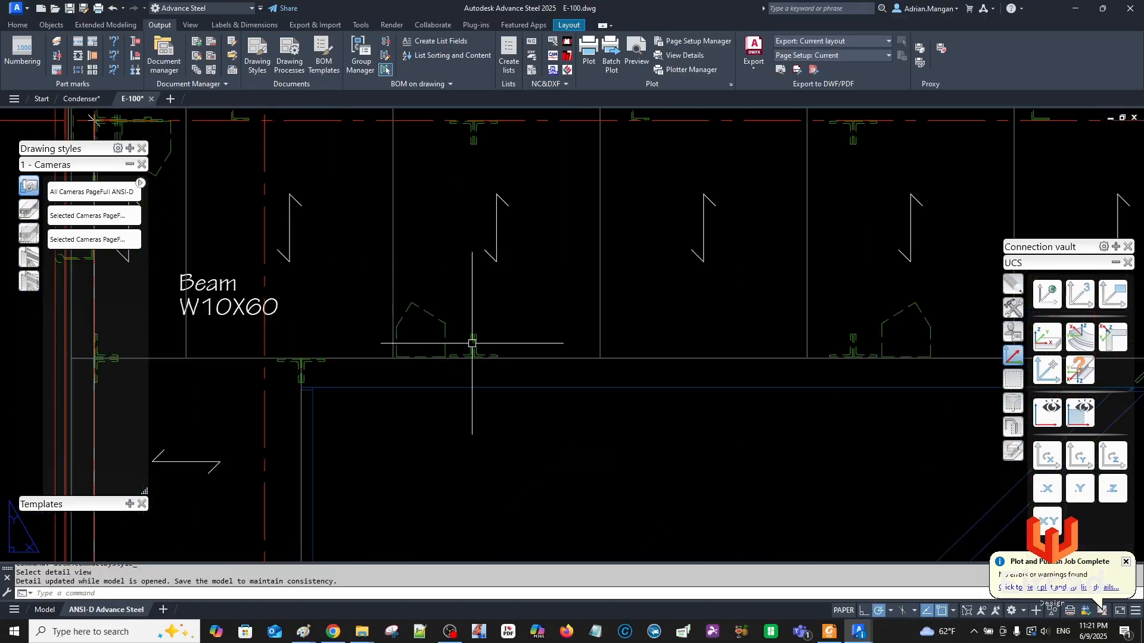
scroll(470, 339, "down", 5)
middle_click_drag(481, 322, 422, 251)
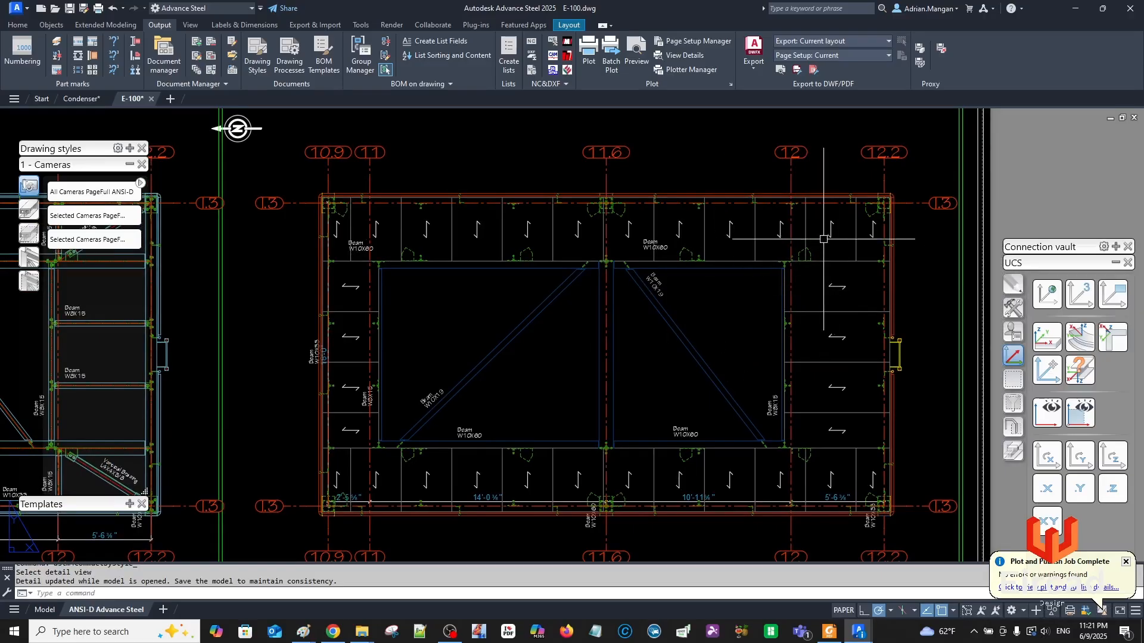
Reopen the Drawing Style Manager and duplicate the Beams rule with the Side/Width restriction in the grating view's objects presentation.
left_click(200, 56)
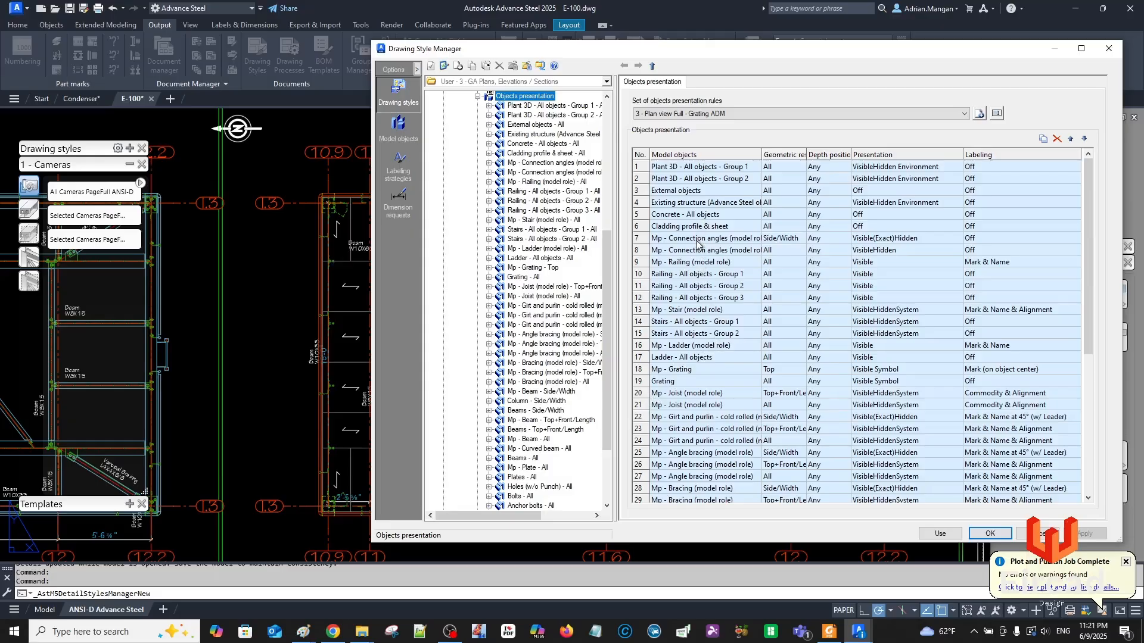
scroll(700, 264, "down", 1)
scroll(781, 332, "down", 3)
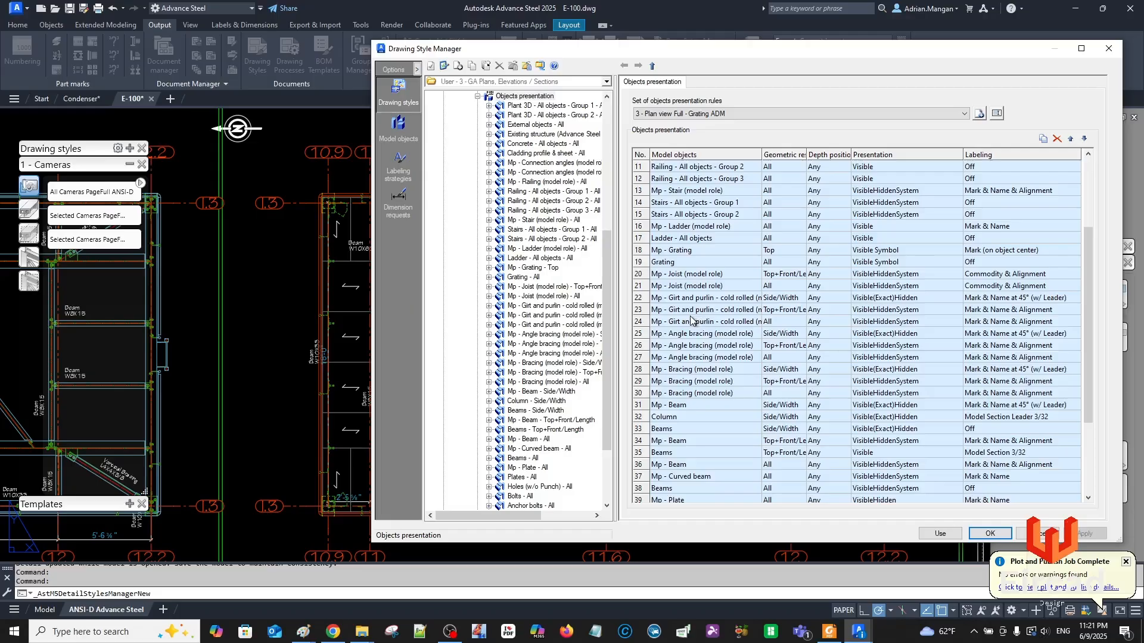
scroll(702, 351, "down", 2)
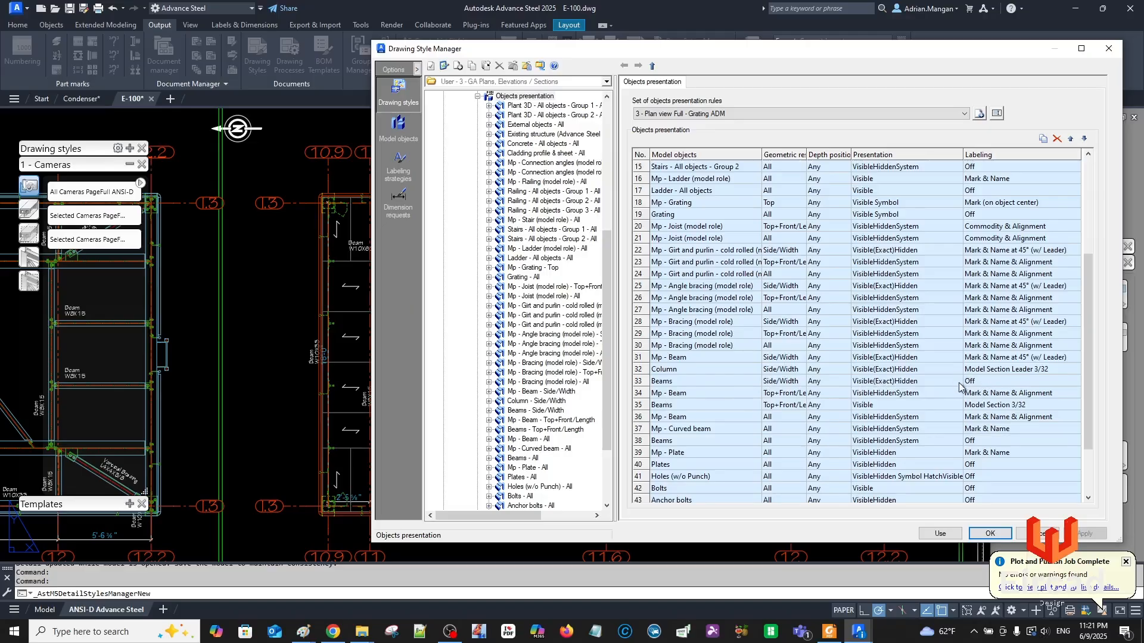
left_click(648, 383)
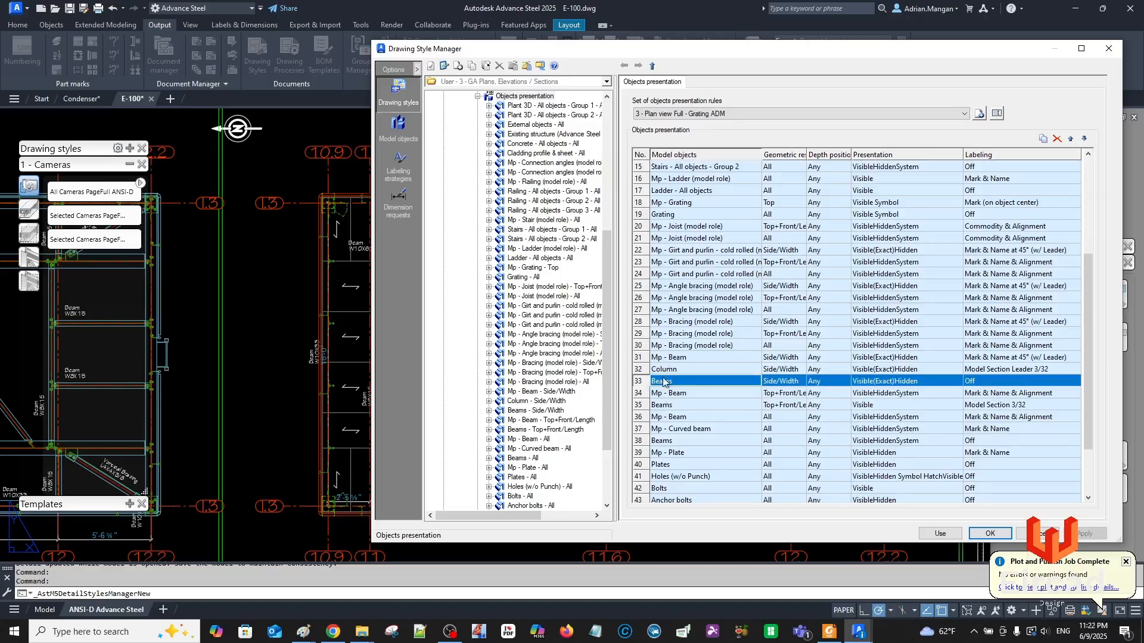
scroll(686, 338, "down", 2)
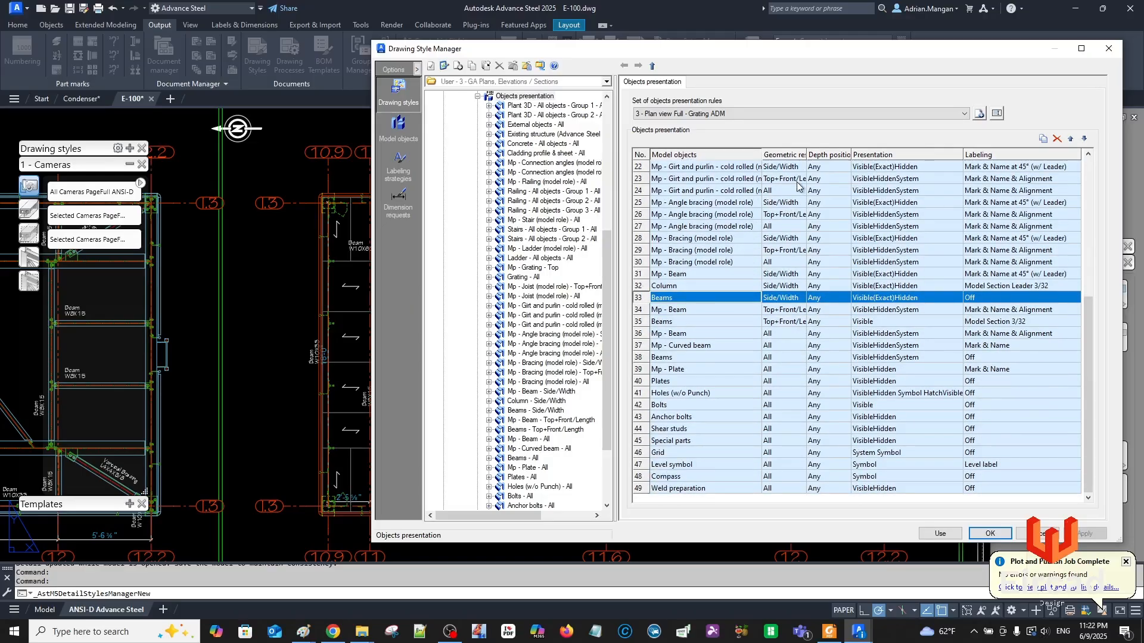
left_click(1043, 139)
scroll(783, 374, "down", 1)
scroll(756, 396, "down", 5)
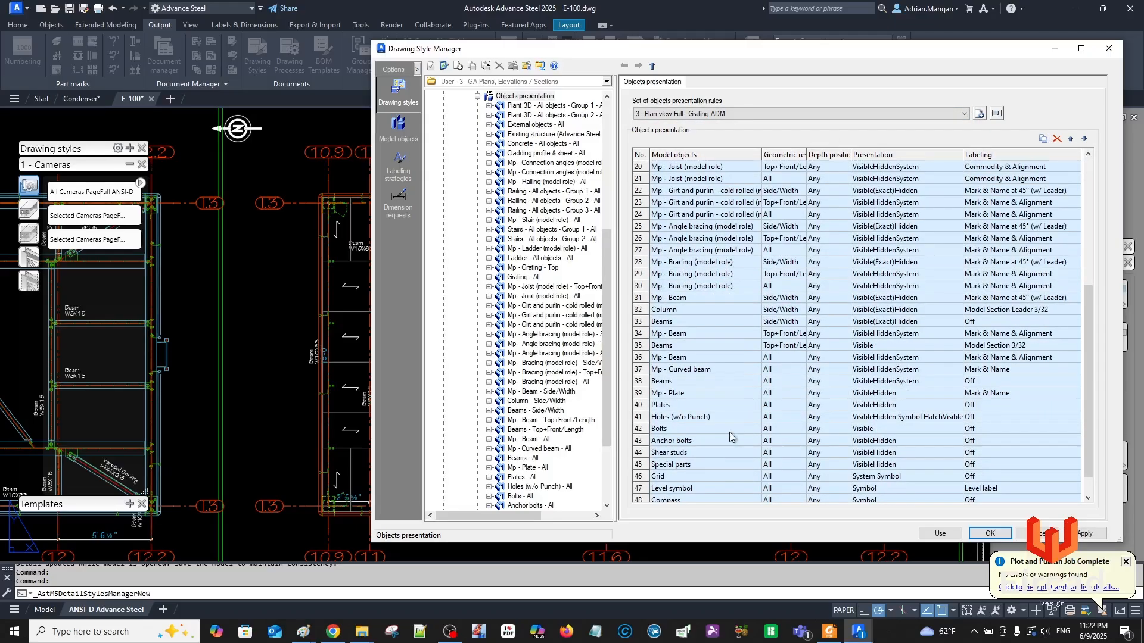
left_click(708, 486)
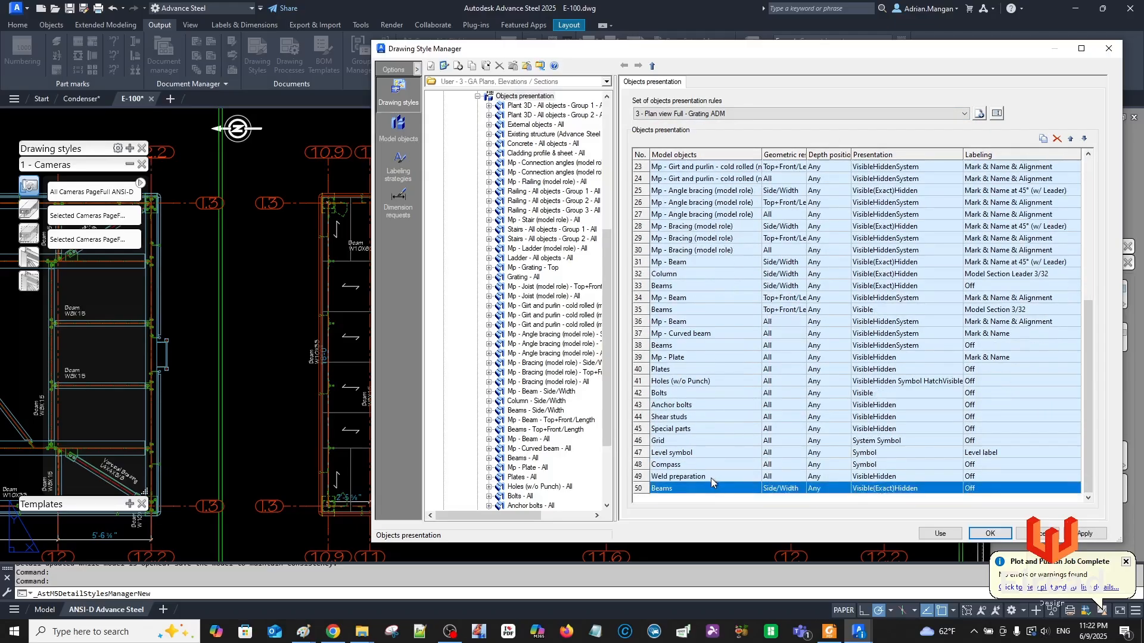
Change the duplicated Beams rule's model objects to Clip angle and its presentation rule to Visible.
double_click(649, 490)
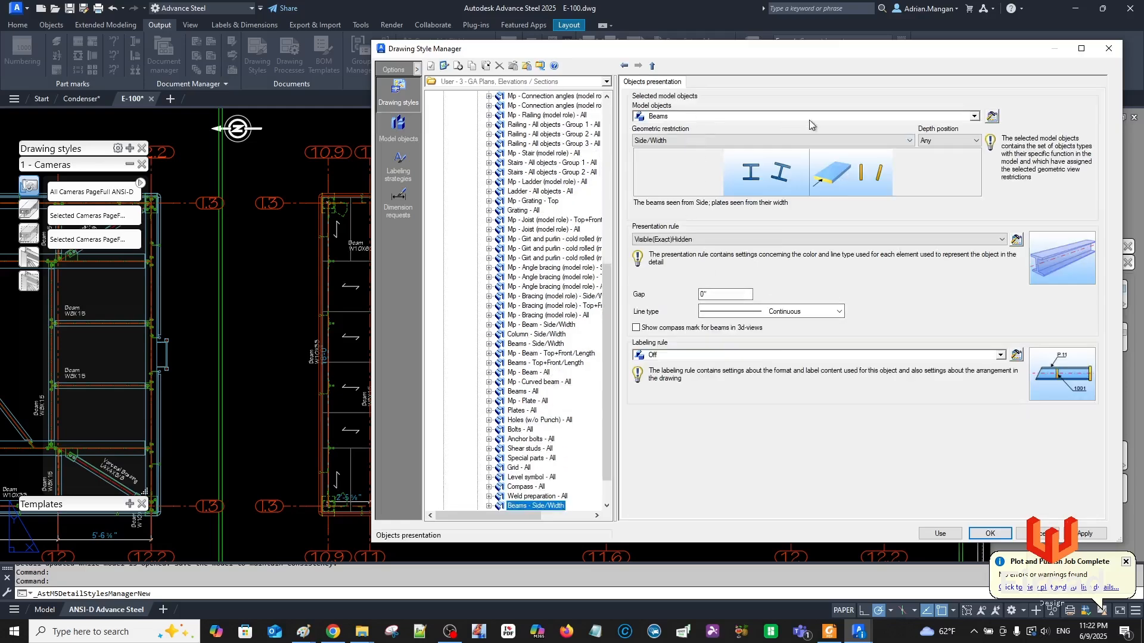
left_click(975, 116)
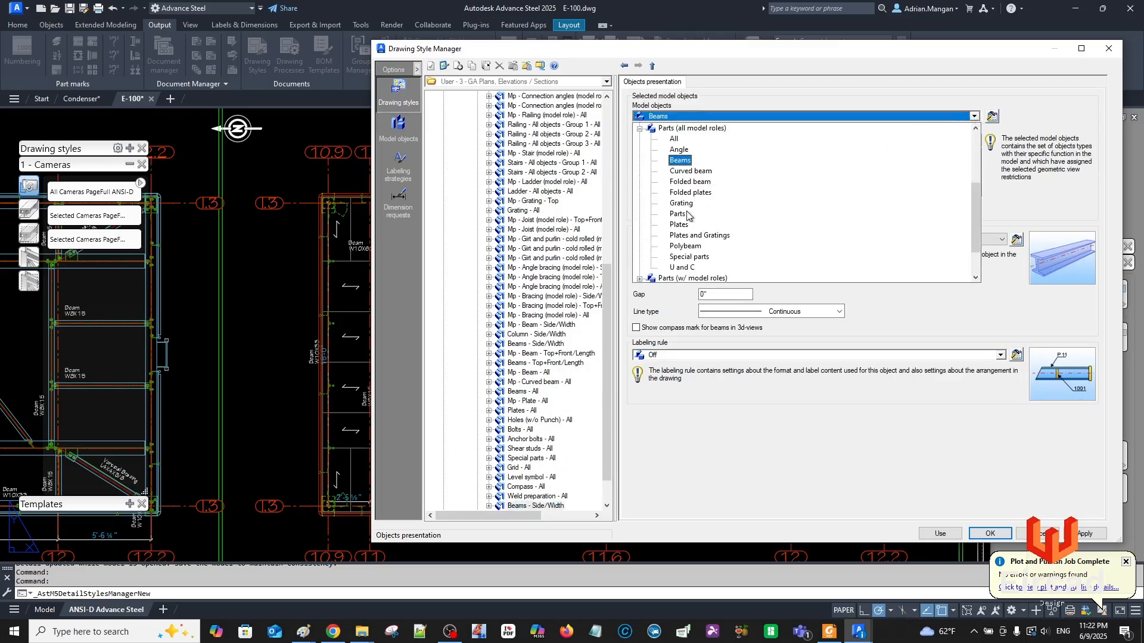
left_click(640, 129)
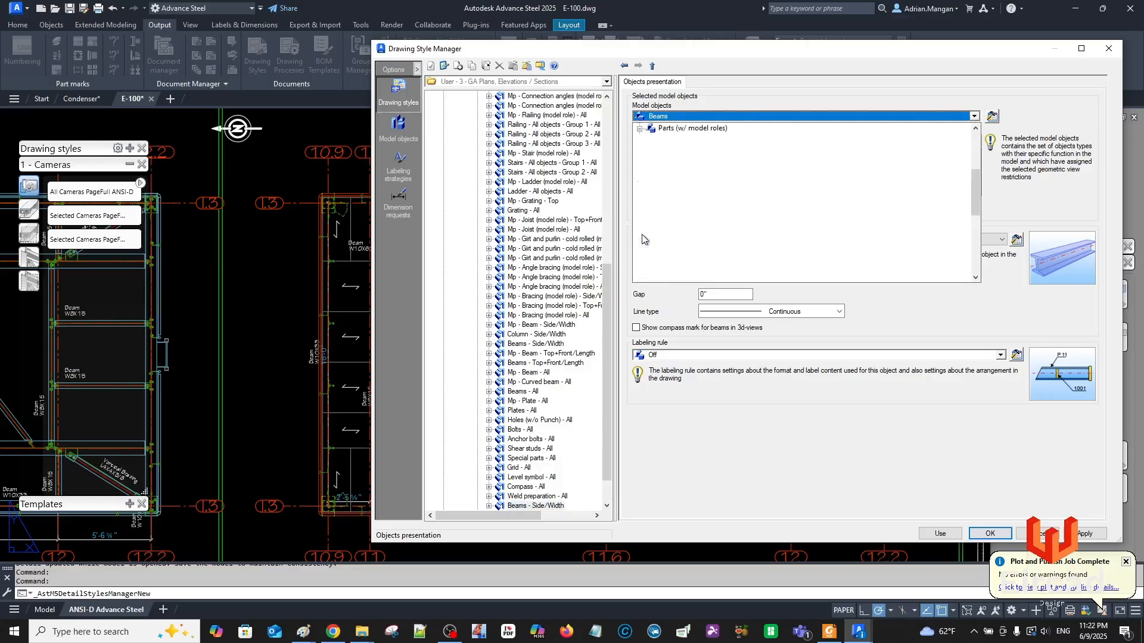
left_click(694, 198)
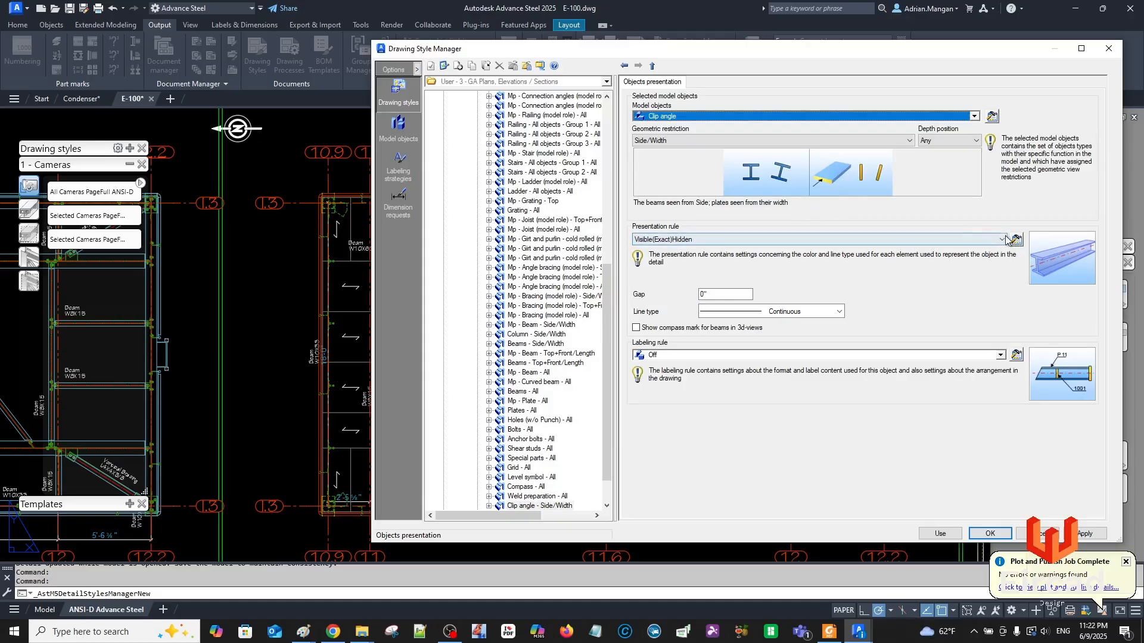
left_click(981, 240)
scroll(697, 283, "up", 3)
scroll(695, 283, "up", 5)
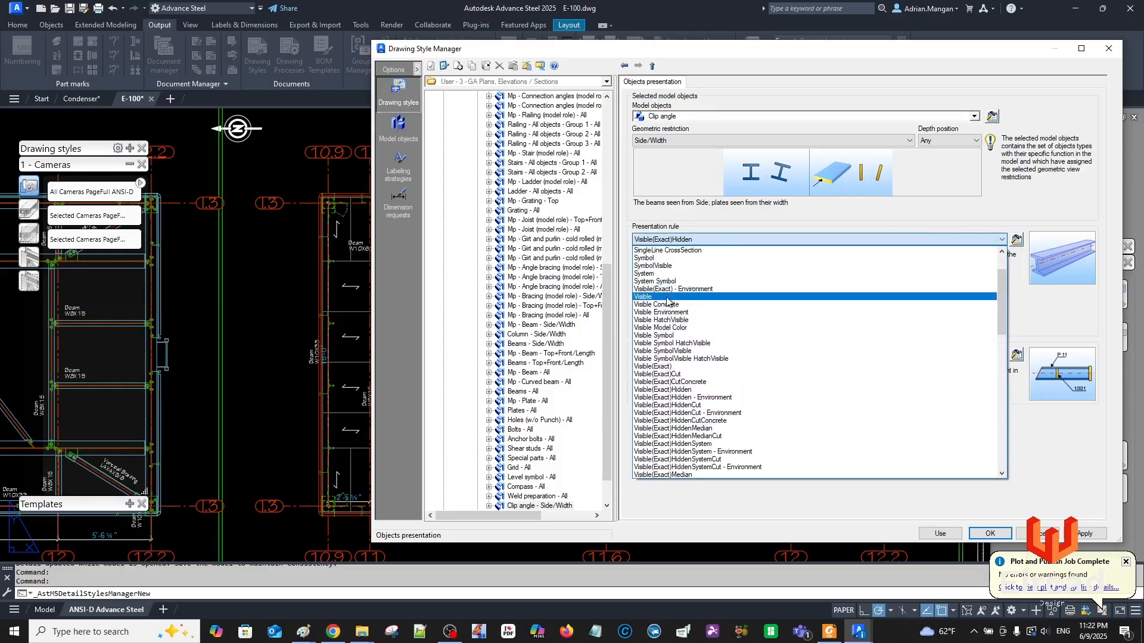
left_click(666, 297)
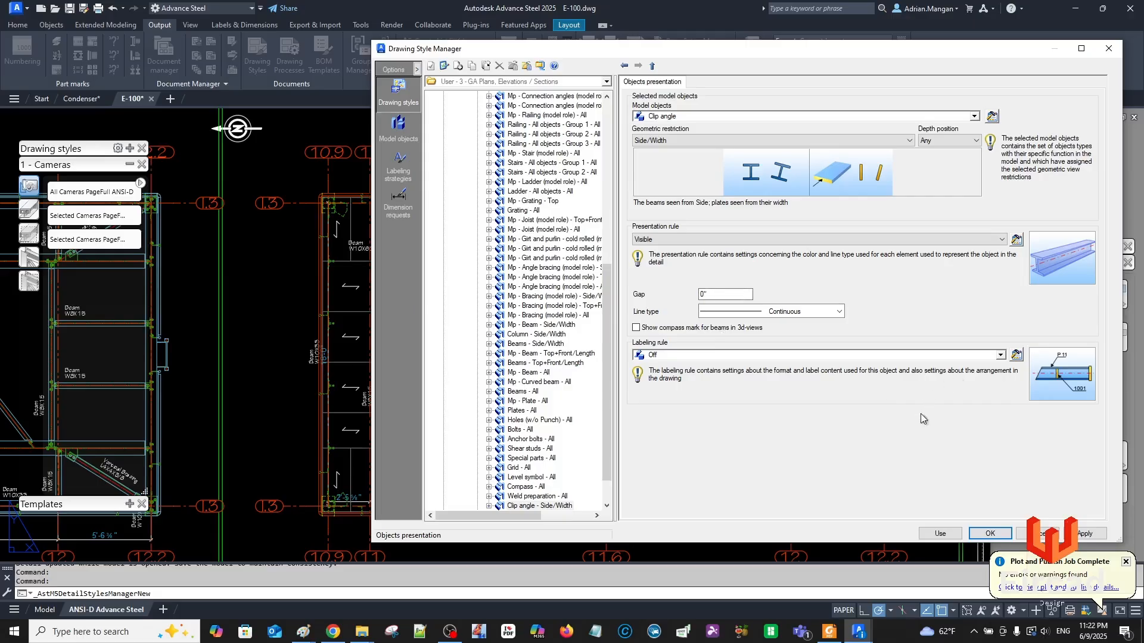
Move the Clip angle rule up the objects presentation list to sit between the Column and Beams Side/Width rules.
scroll(542, 176, "up", 5)
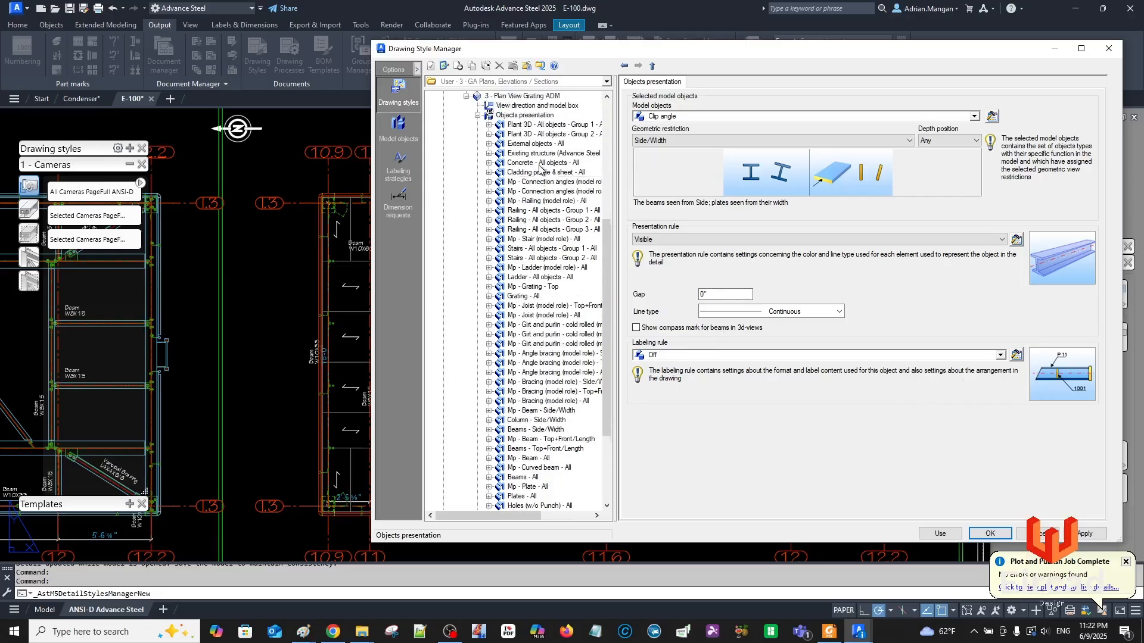
left_click(524, 163)
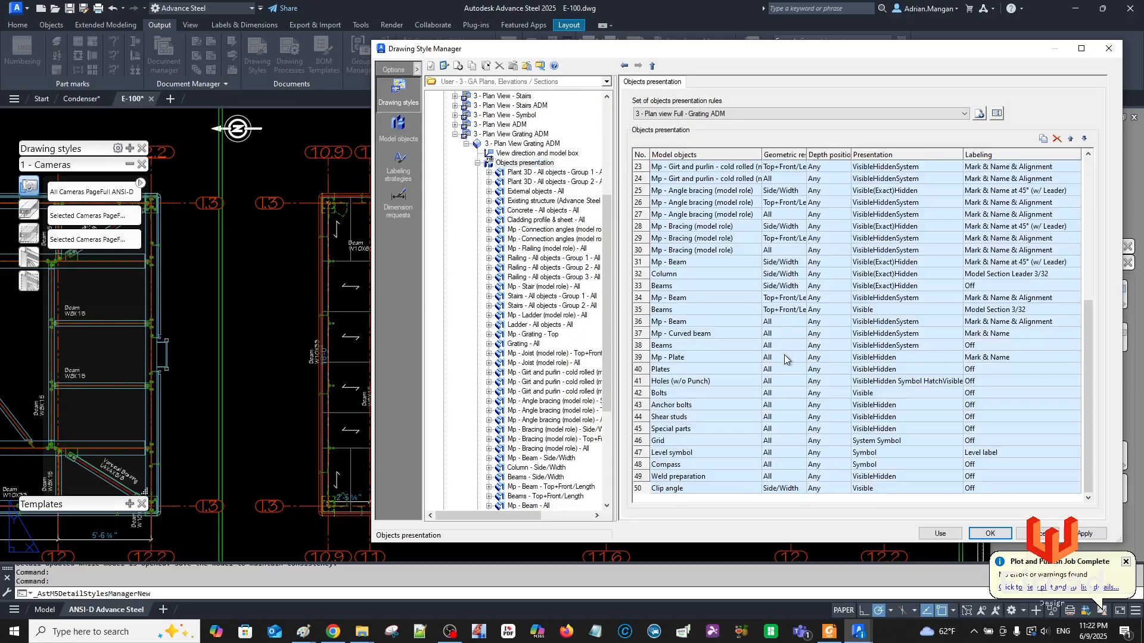
left_click(643, 492)
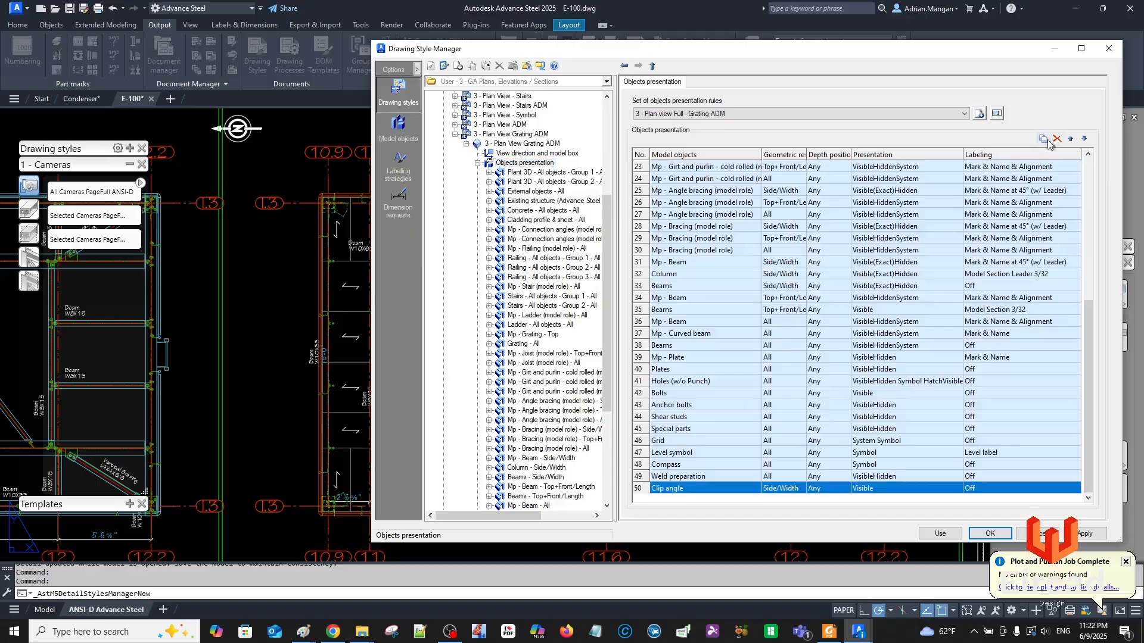
left_click(1072, 140)
left_click(1071, 139)
left_click(1071, 139)
left_click(1071, 139)
left_click(1071, 139)
left_click(1072, 139)
left_click(1071, 139)
left_click(1071, 139)
left_click(1072, 140)
left_click(1071, 139)
left_click(1071, 139)
left_click(1072, 139)
left_click(1072, 140)
left_click(1072, 139)
left_click(1071, 140)
left_click(1071, 139)
left_click(1071, 139)
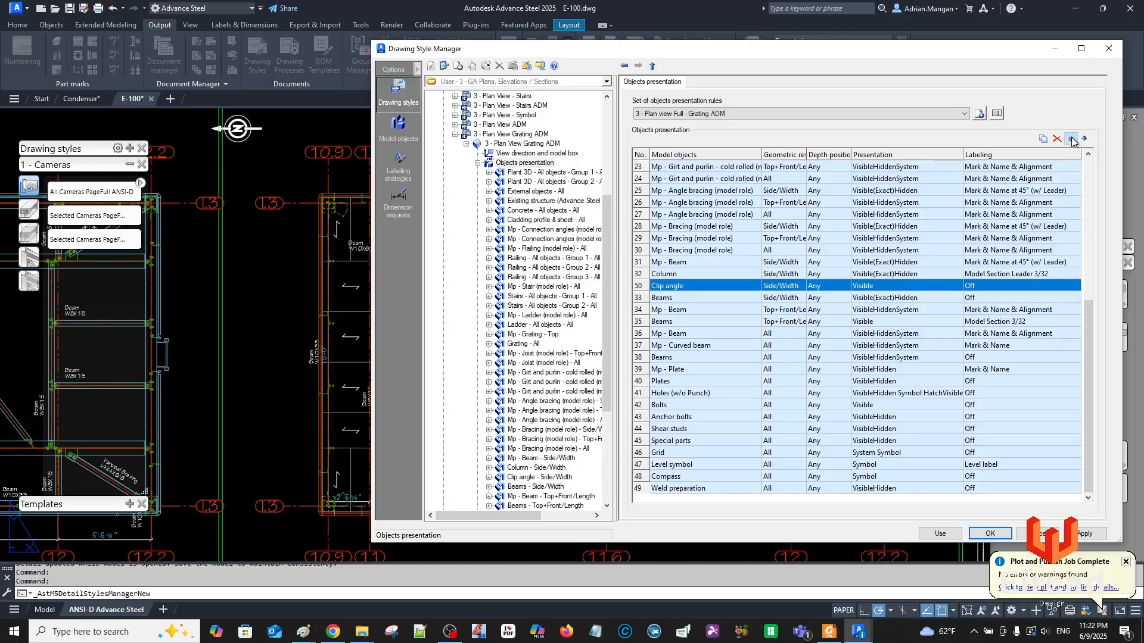
Keep the Clip angle rule directly below the Column rule, and set the Column rule's presentation to Visible.
left_click(1072, 139)
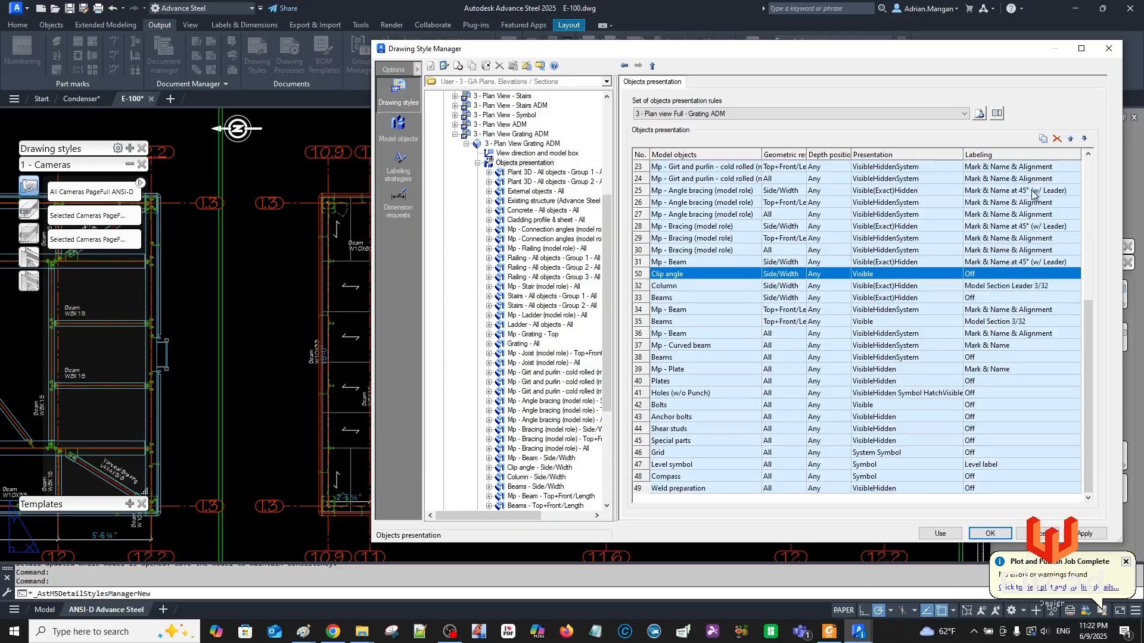
left_click(1083, 139)
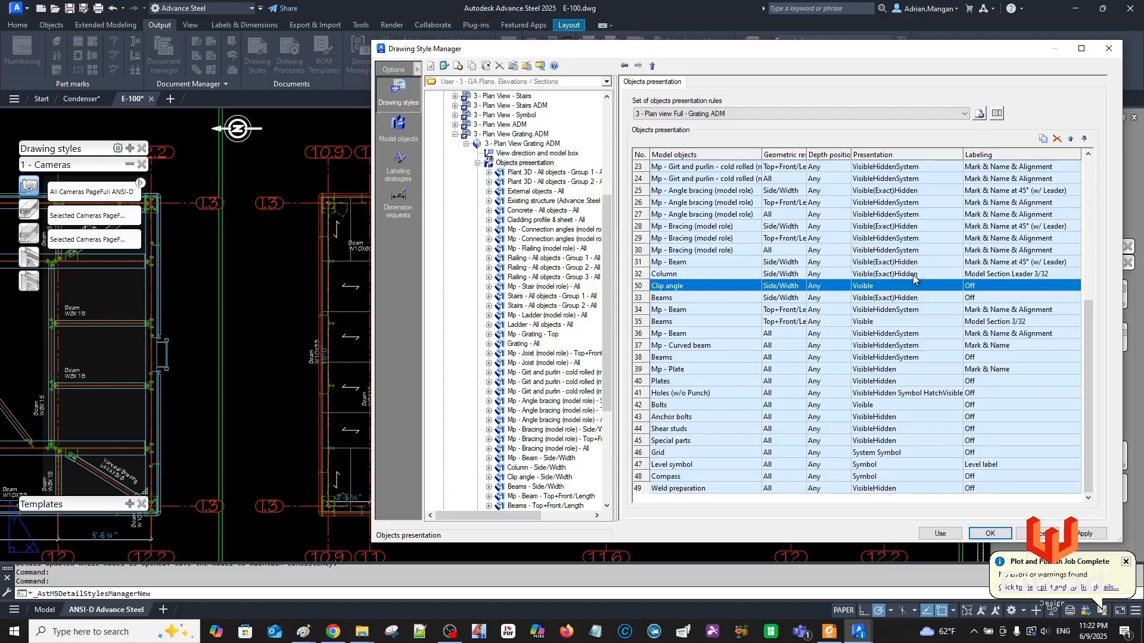
left_click(949, 274)
left_click(958, 274)
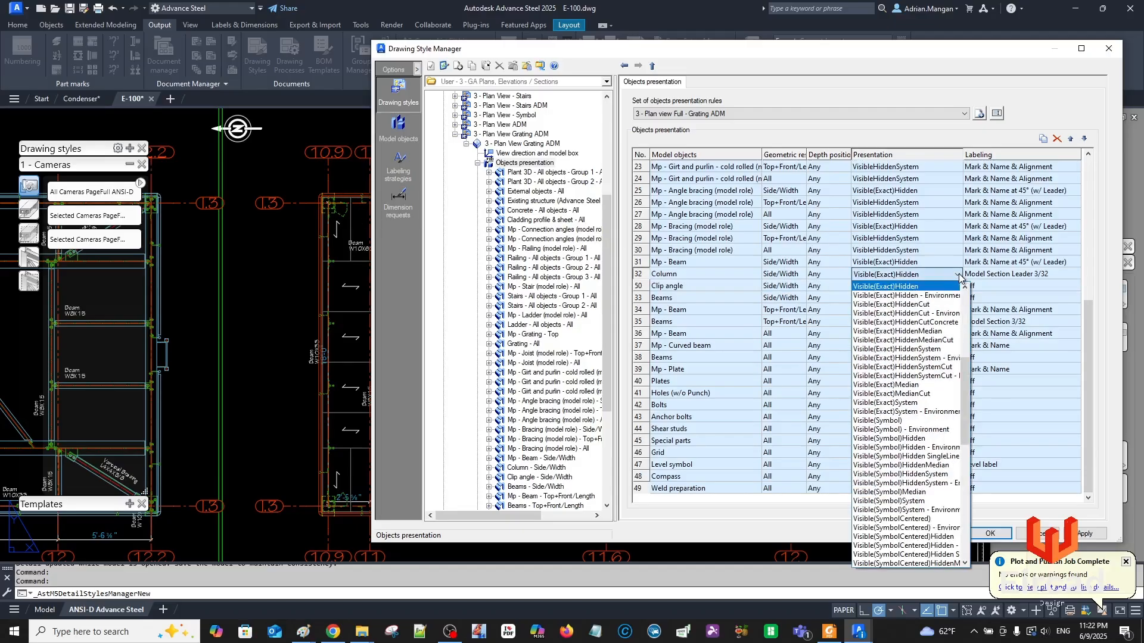
scroll(904, 347, "up", 2)
scroll(904, 347, "up", 5)
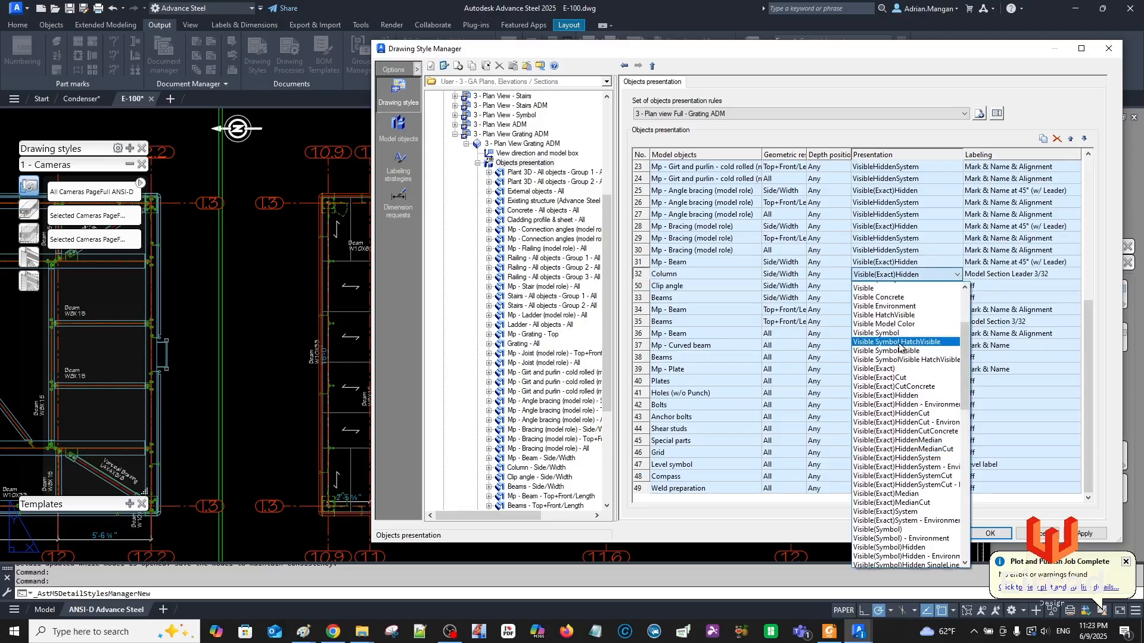
left_click(888, 316)
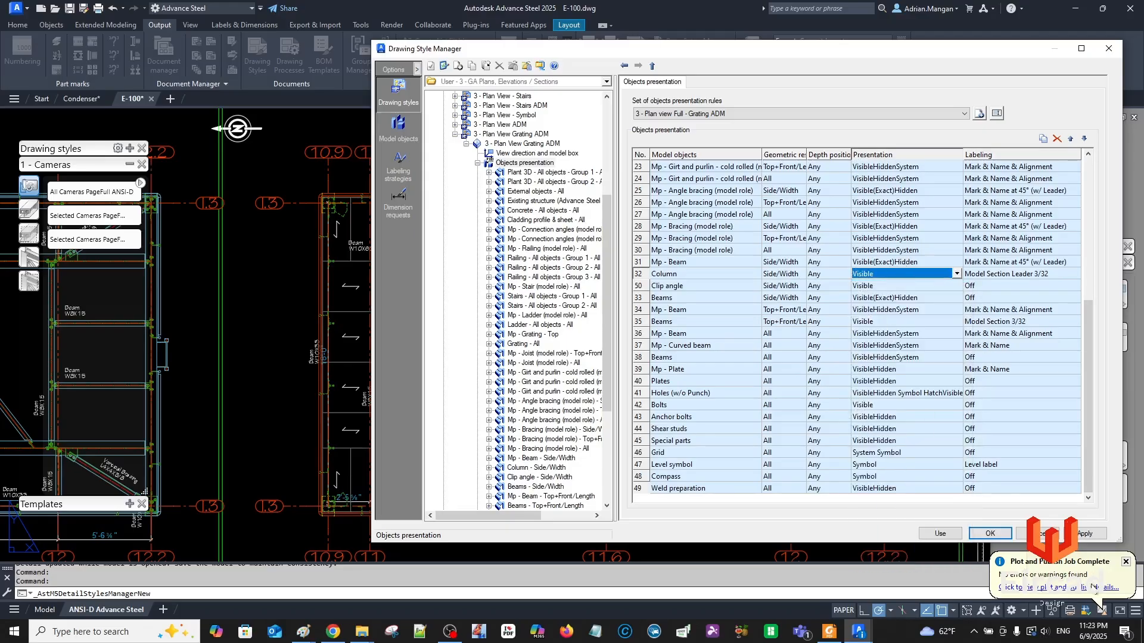
Apply the presentation changes and use the style to update the grating plan detail view between grids 10.9 and 12.2.
left_click(1061, 534)
left_click(940, 533)
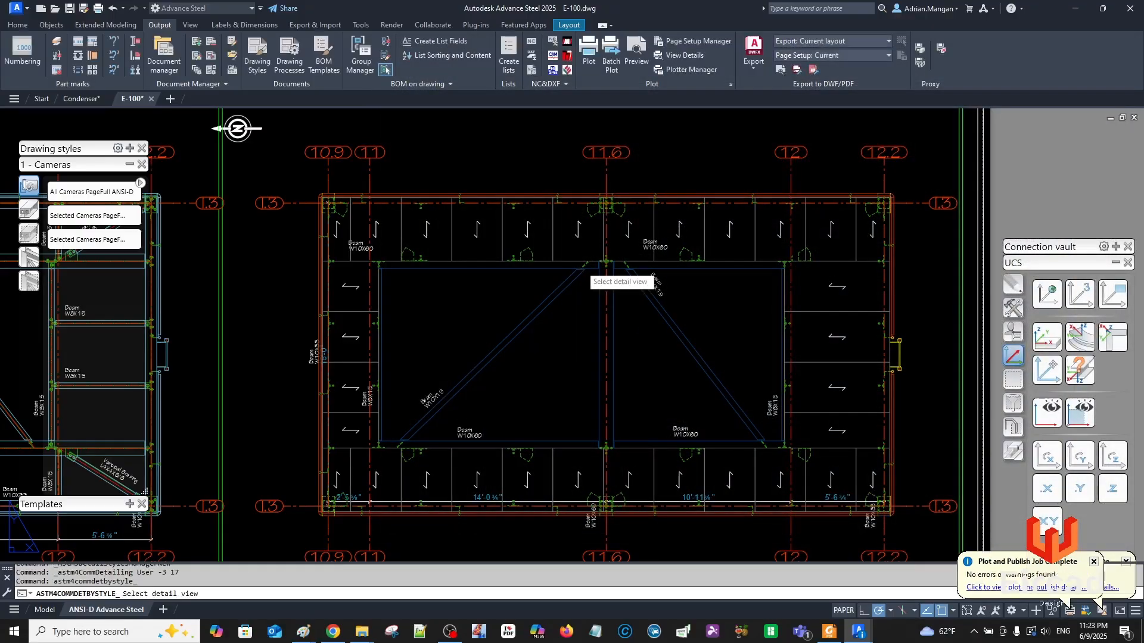
left_click(579, 270)
left_click(581, 267)
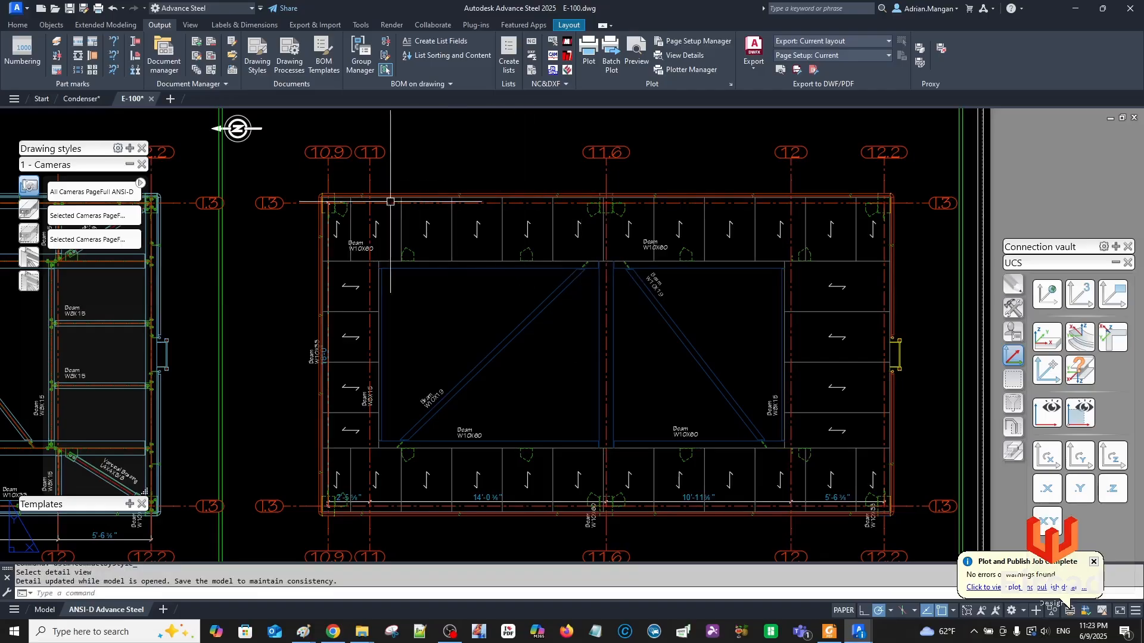
Examine the column, plate and clip angle linework along grid 1.3 in the updated grating plan.
scroll(360, 201, "up", 5)
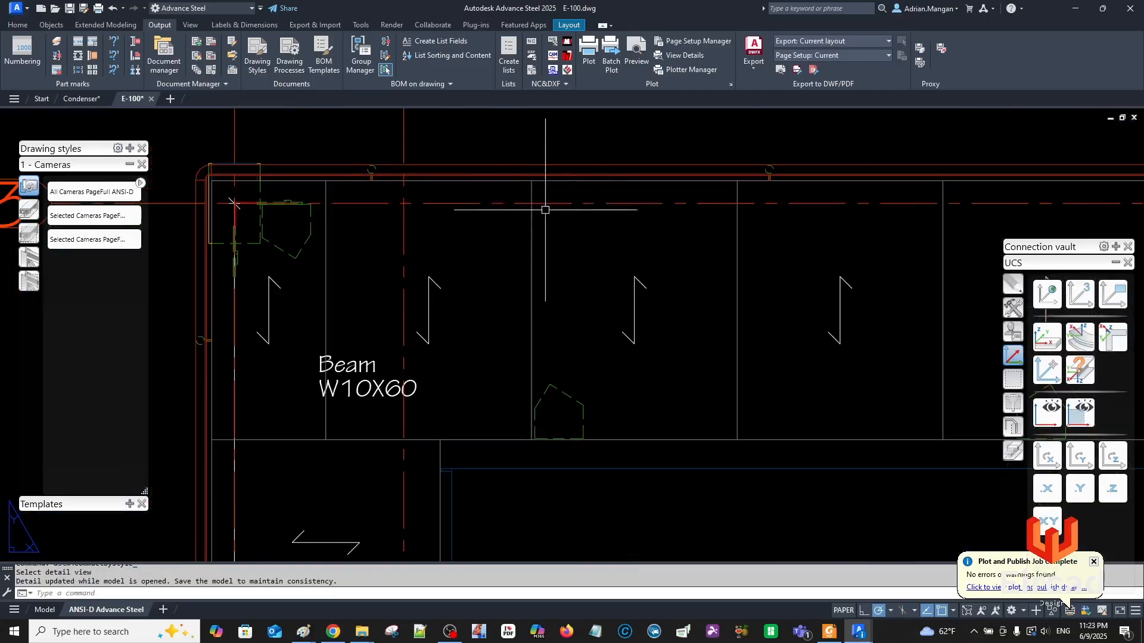
scroll(804, 186, "down", 5)
middle_click_drag(888, 202, 715, 242)
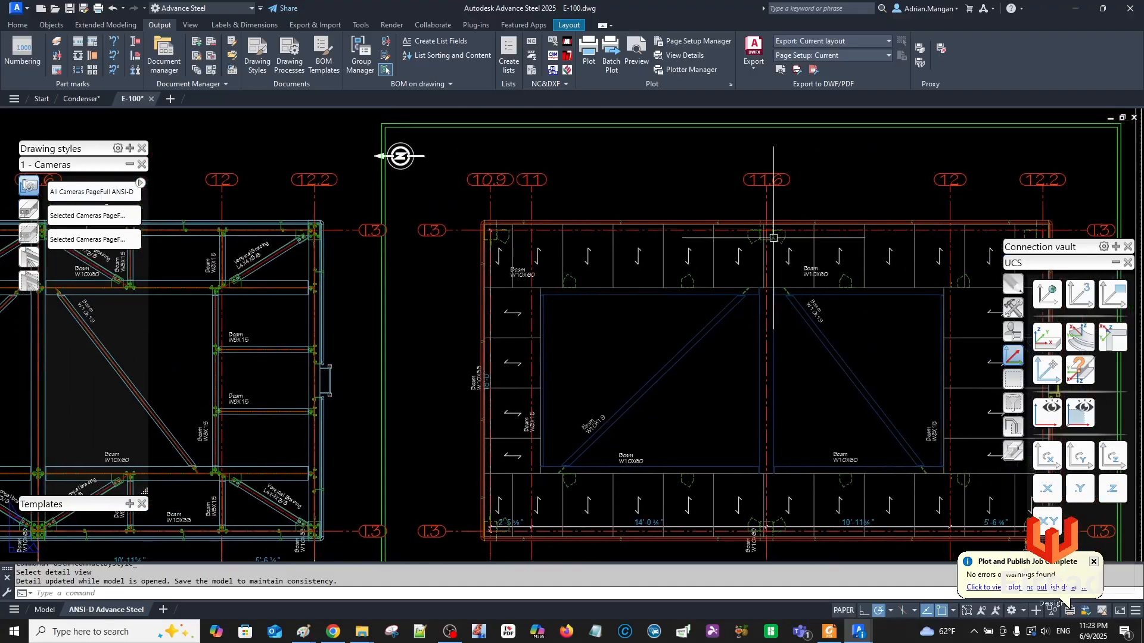
scroll(763, 226, "up", 5)
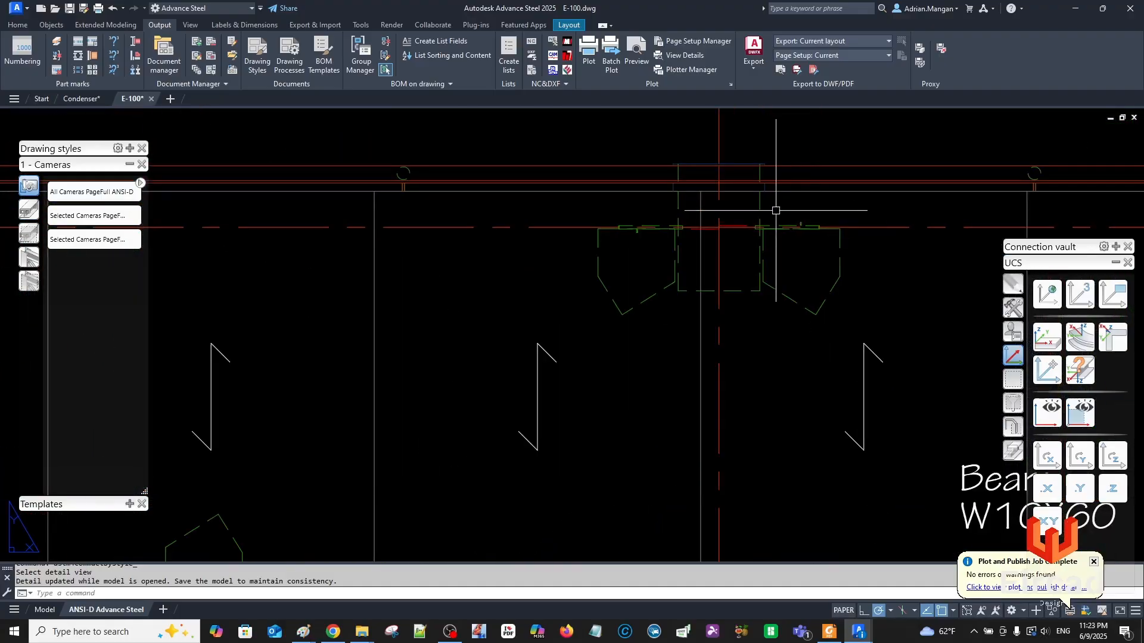
scroll(771, 205, "down", 5)
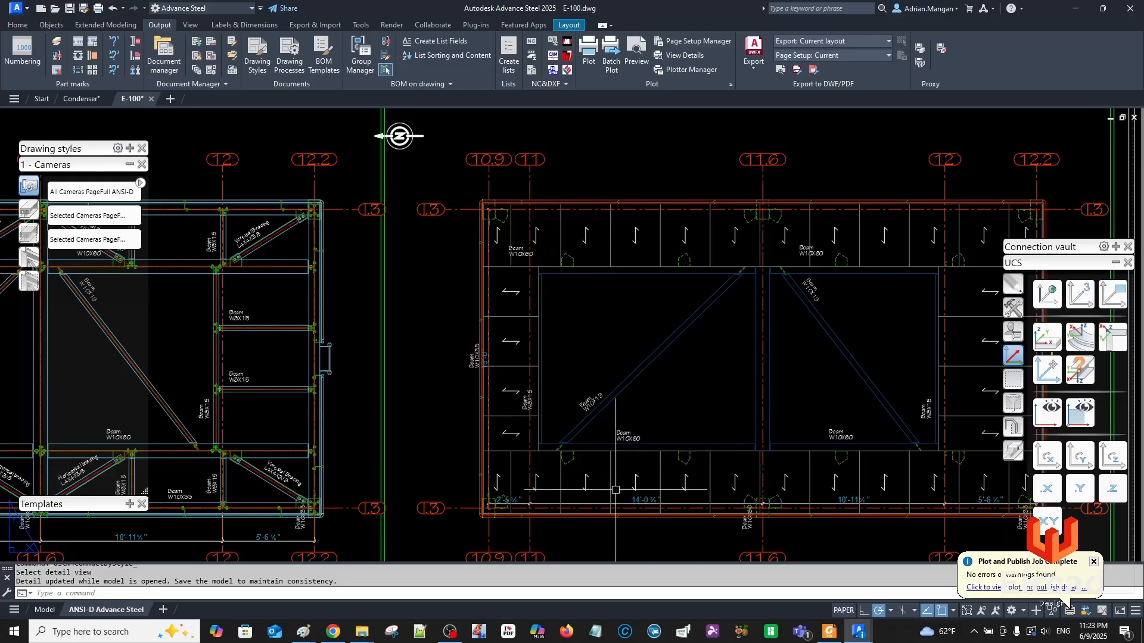
scroll(721, 387, "down", 5)
scroll(691, 319, "up", 1)
scroll(658, 377, "up", 2)
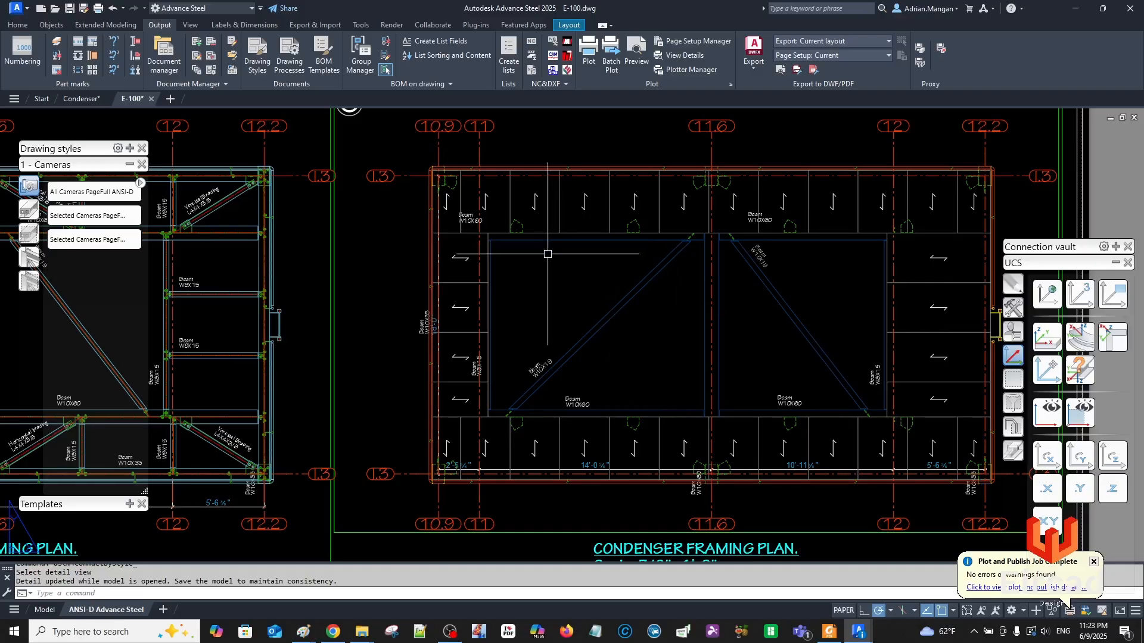
Reopen the Drawing Style Manager and set the Plates rule's presentation to Visible in the grating view's objects presentation.
mouse_move(146, 102)
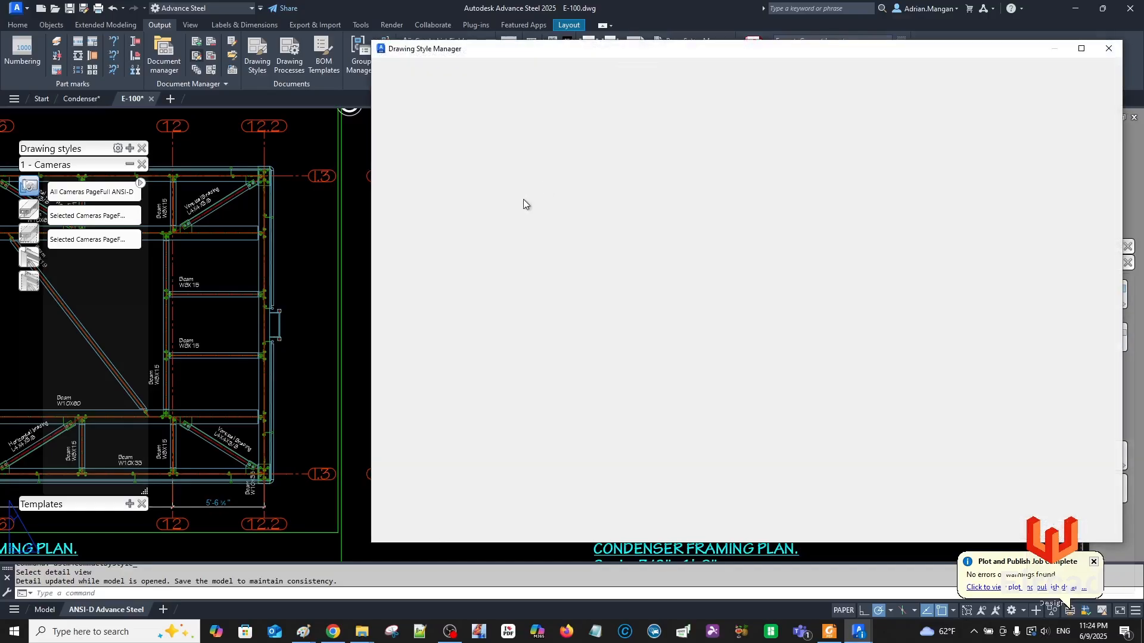
scroll(749, 441, "down", 4)
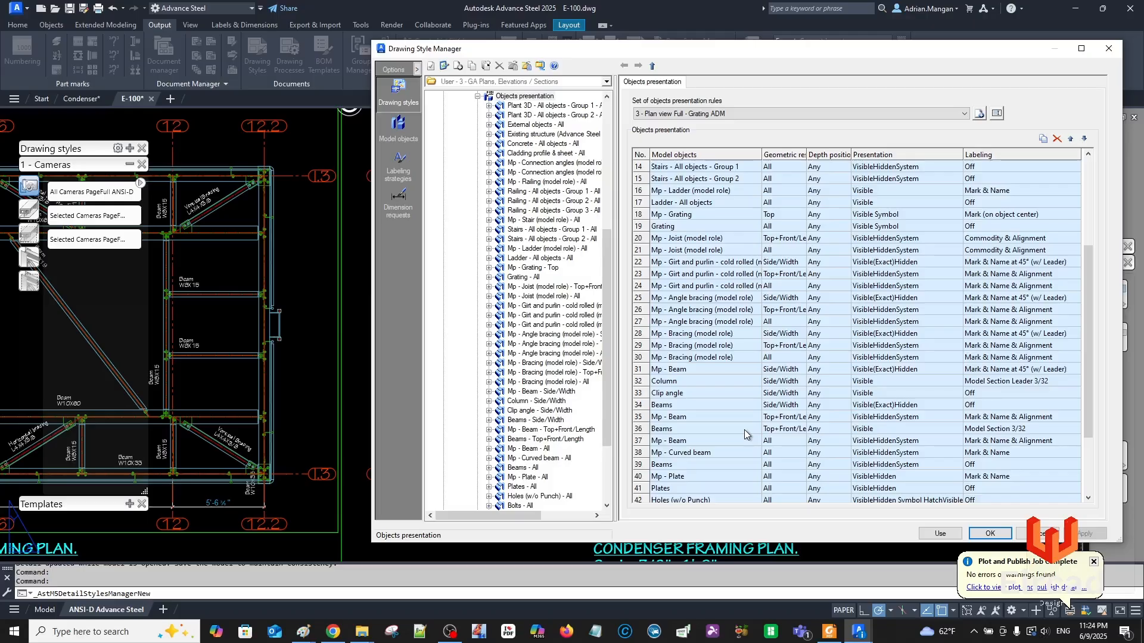
scroll(745, 430, "down", 2)
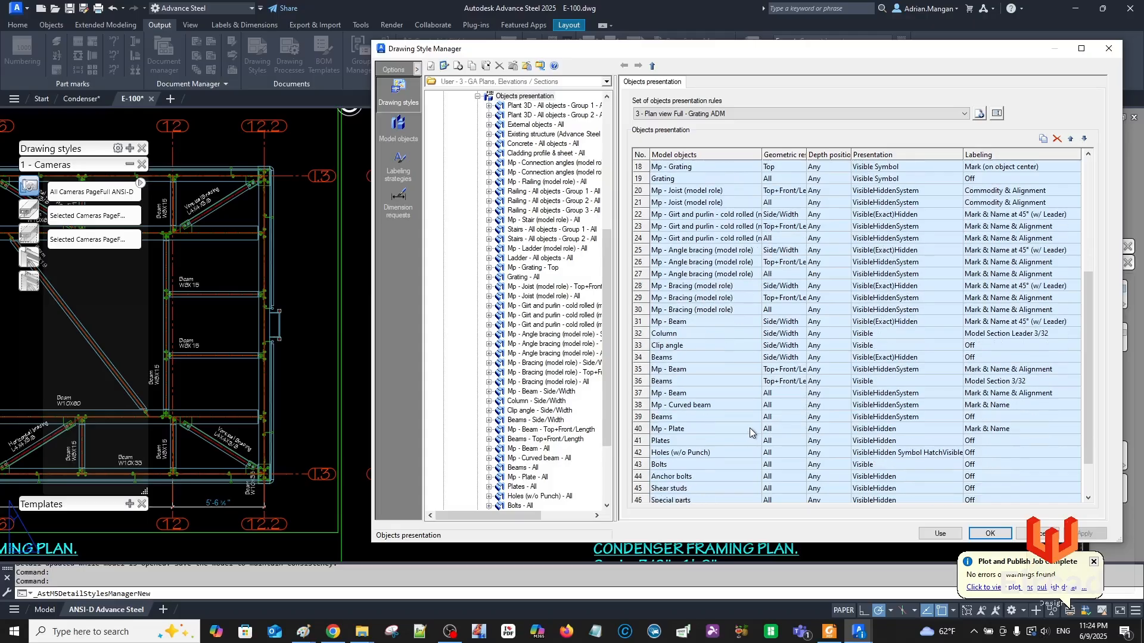
left_click(649, 442)
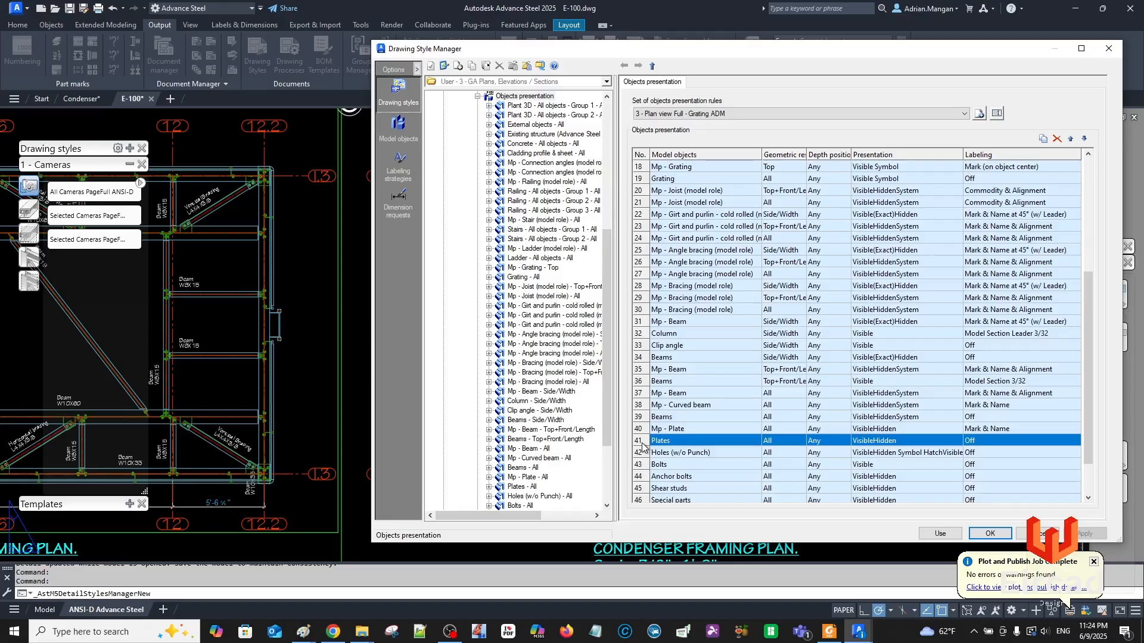
left_click(959, 442)
left_click(957, 441)
scroll(924, 305, "up", 3)
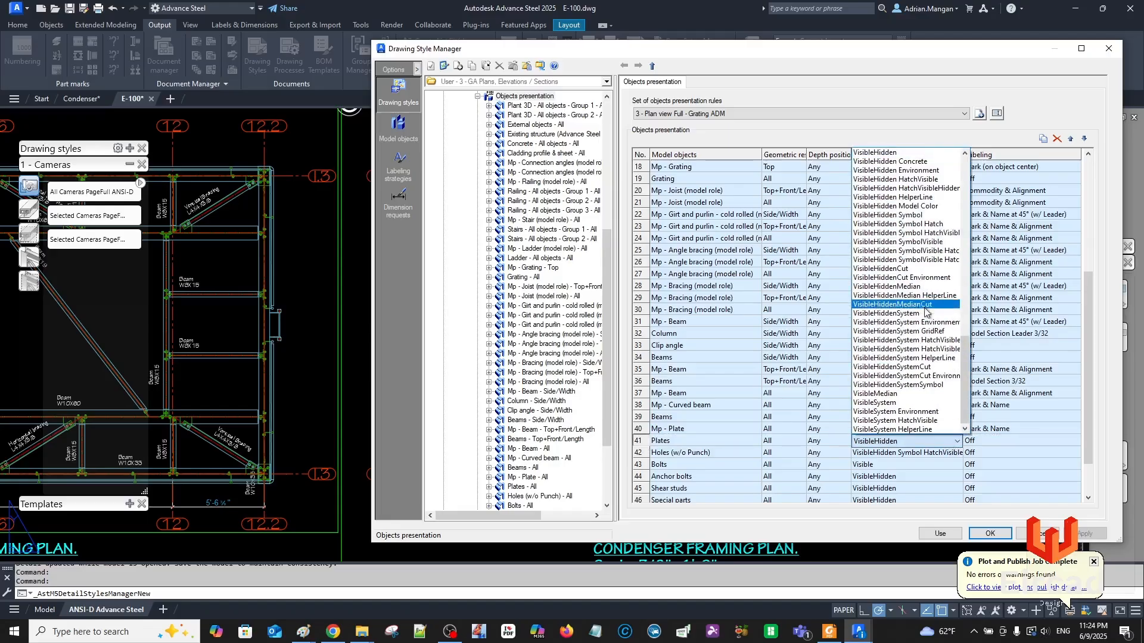
scroll(920, 301, "up", 6)
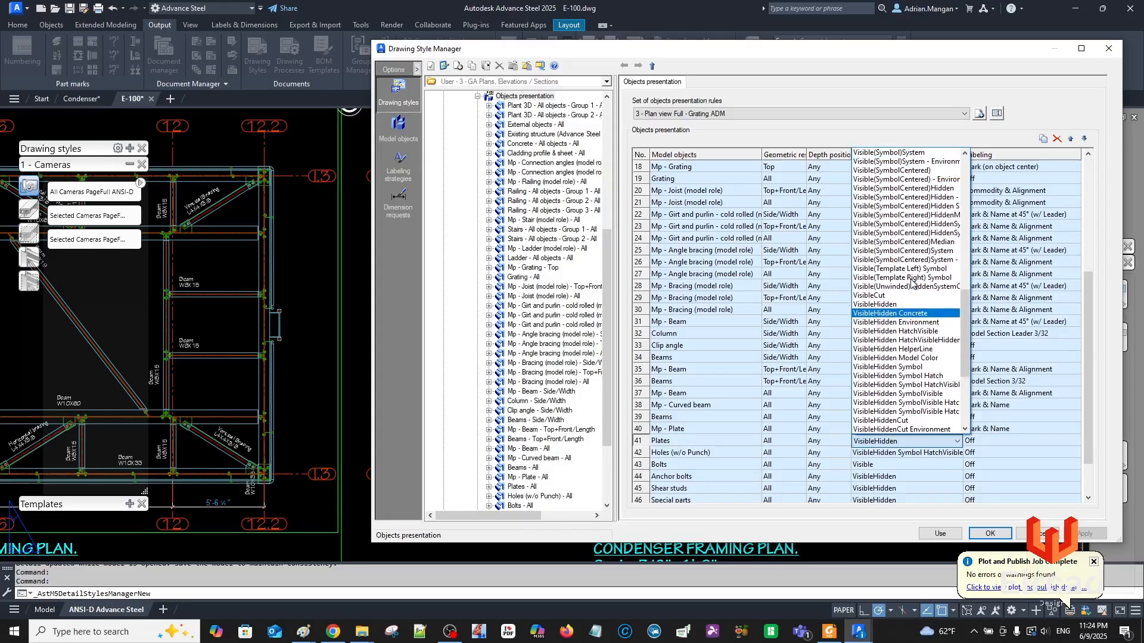
scroll(910, 290, "up", 9)
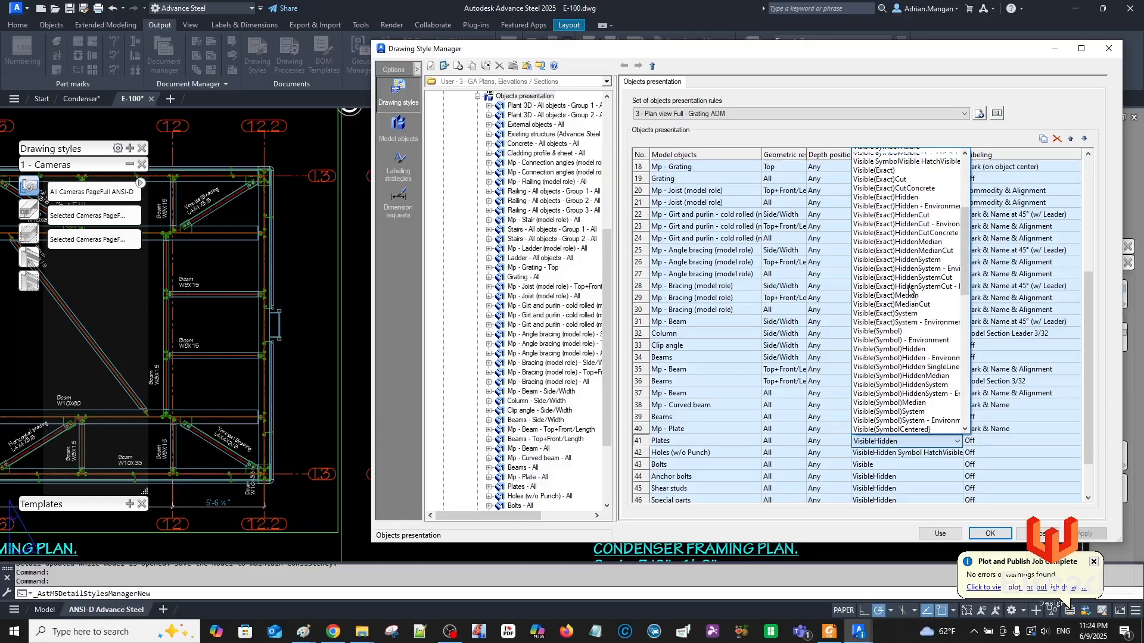
scroll(909, 290, "up", 2)
left_click(883, 200)
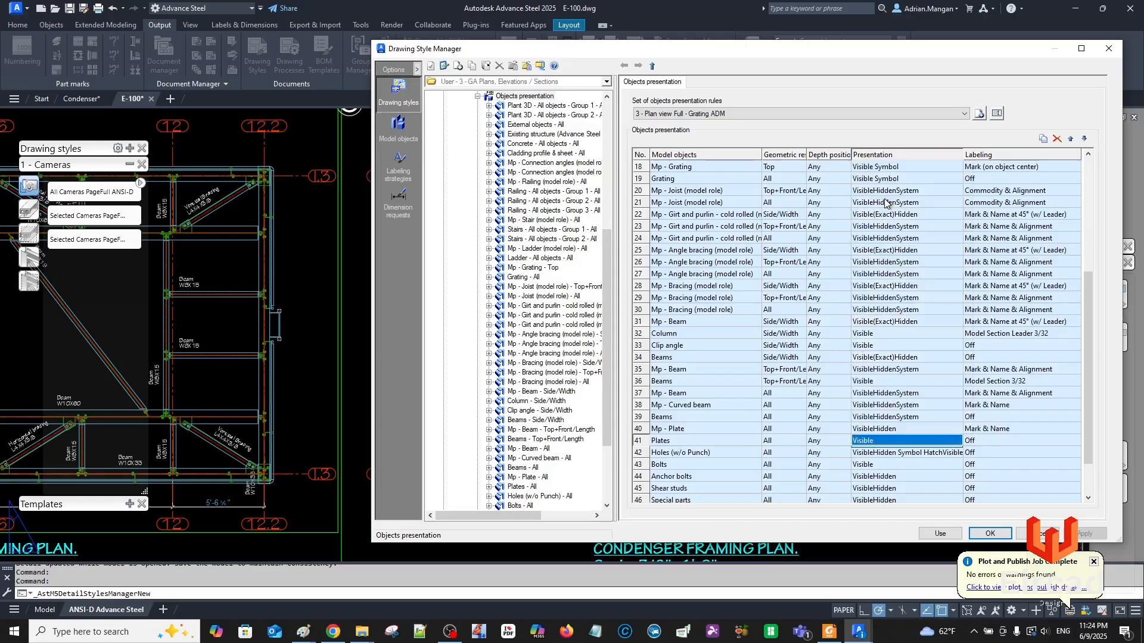
Apply the Plates rule change and update the grating plan detail view with the revised style.
left_click(1087, 531)
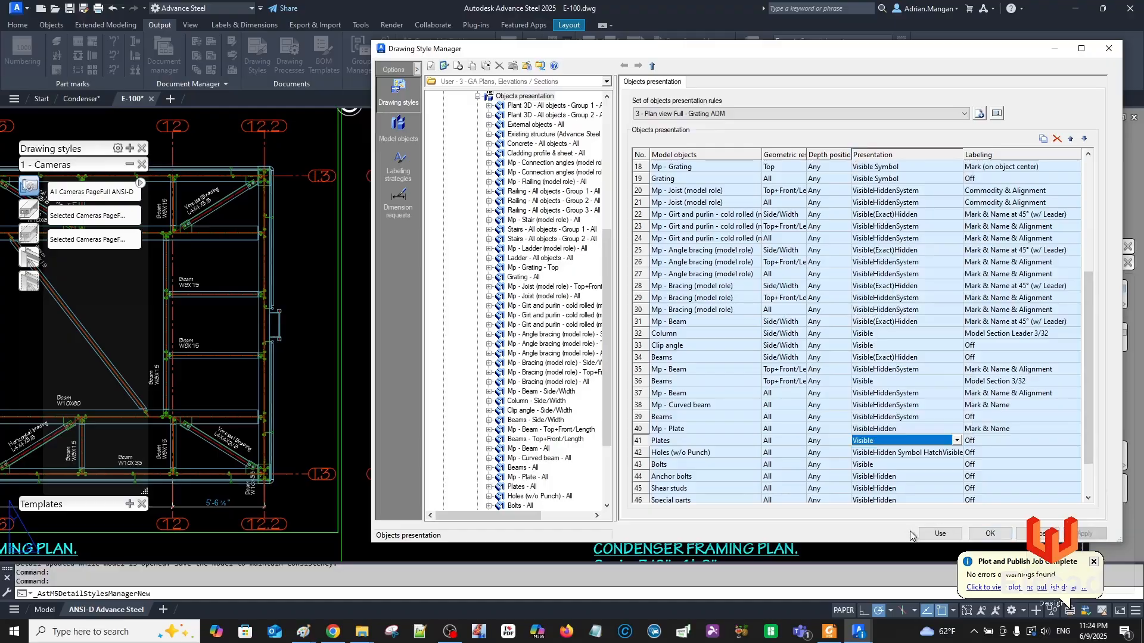
left_click(931, 533)
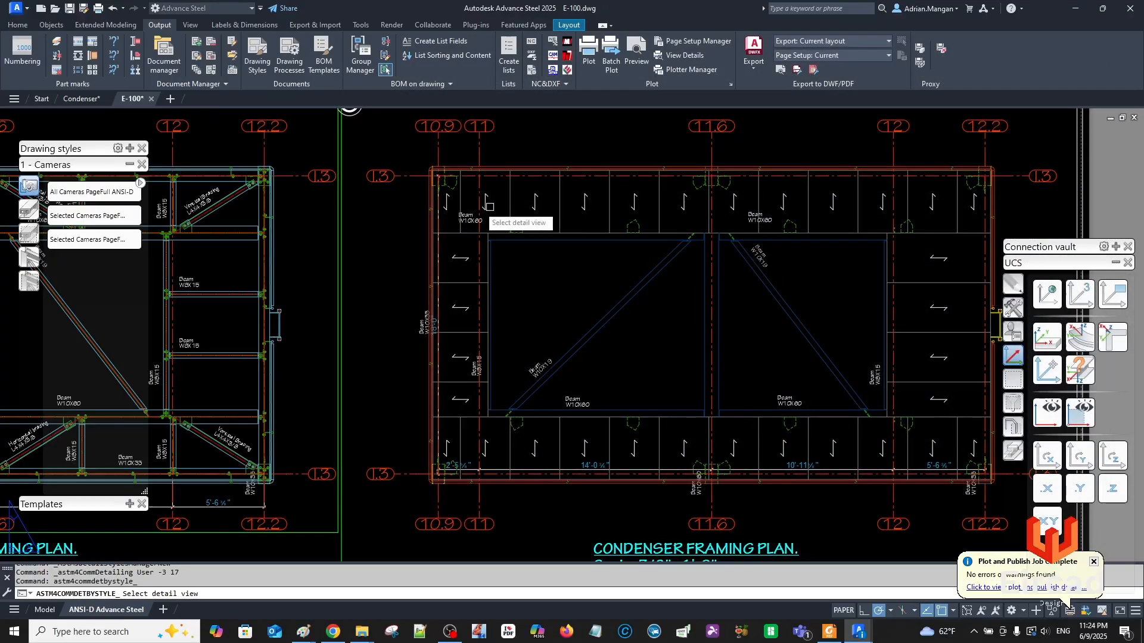
scroll(451, 207, "up", 5)
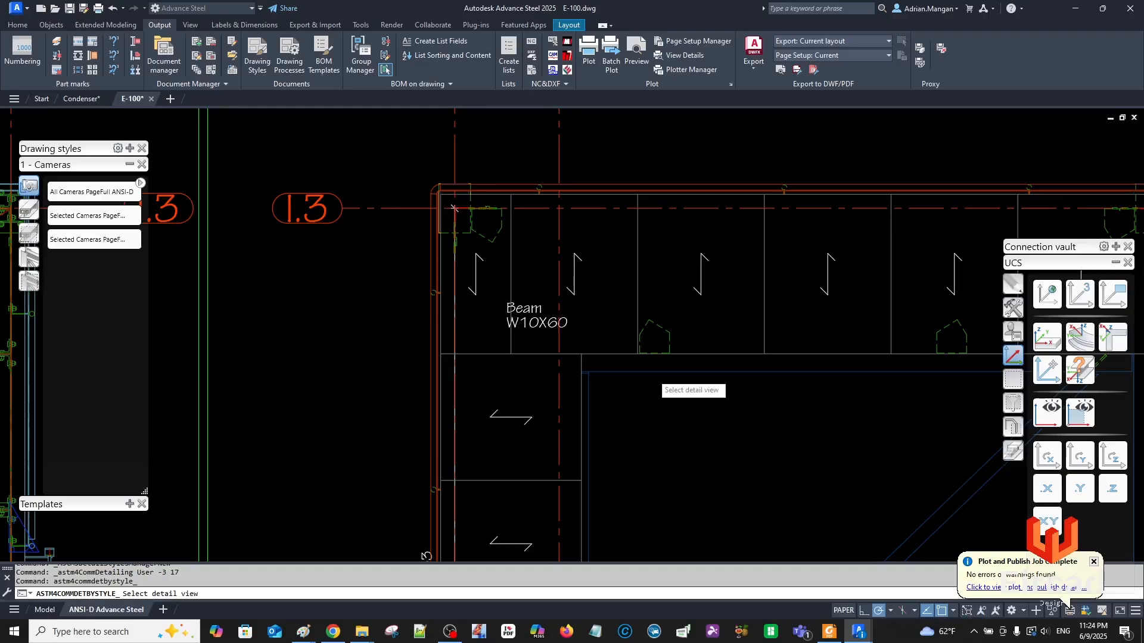
left_click(653, 374)
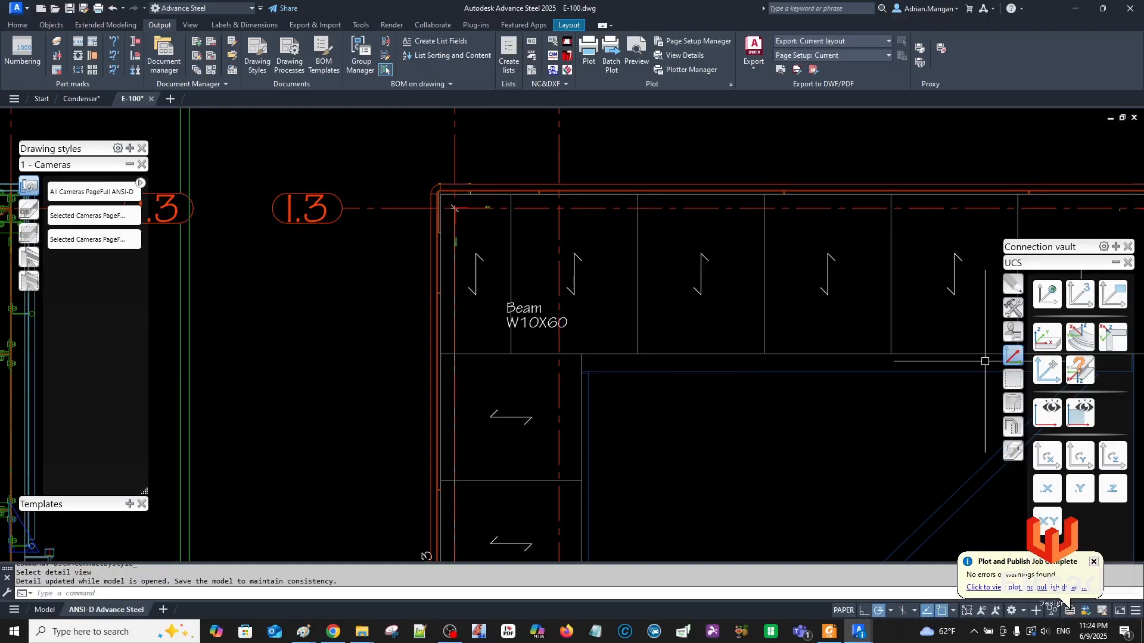
Move the upper W10X60 beam label near grid 11 off the grating into the opening, and shift the lower W10X60 label slightly toward grid 11.
left_click(526, 326)
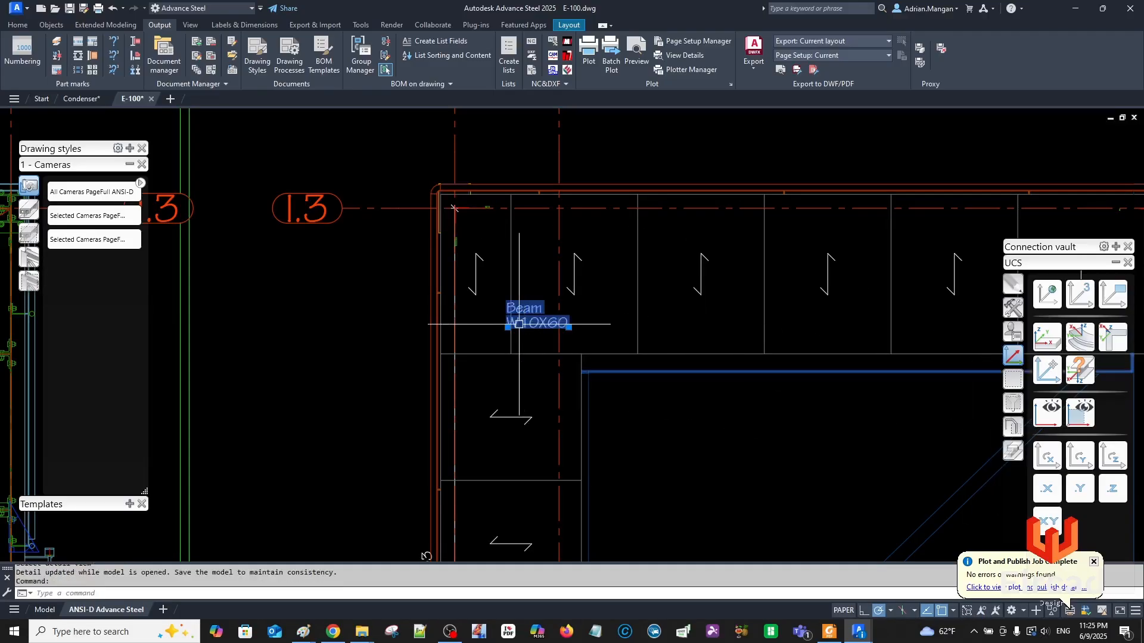
left_click_drag(527, 328, 669, 409)
scroll(670, 410, "down", 6)
middle_click_drag(674, 414, 601, 269)
scroll(619, 357, "up", 8)
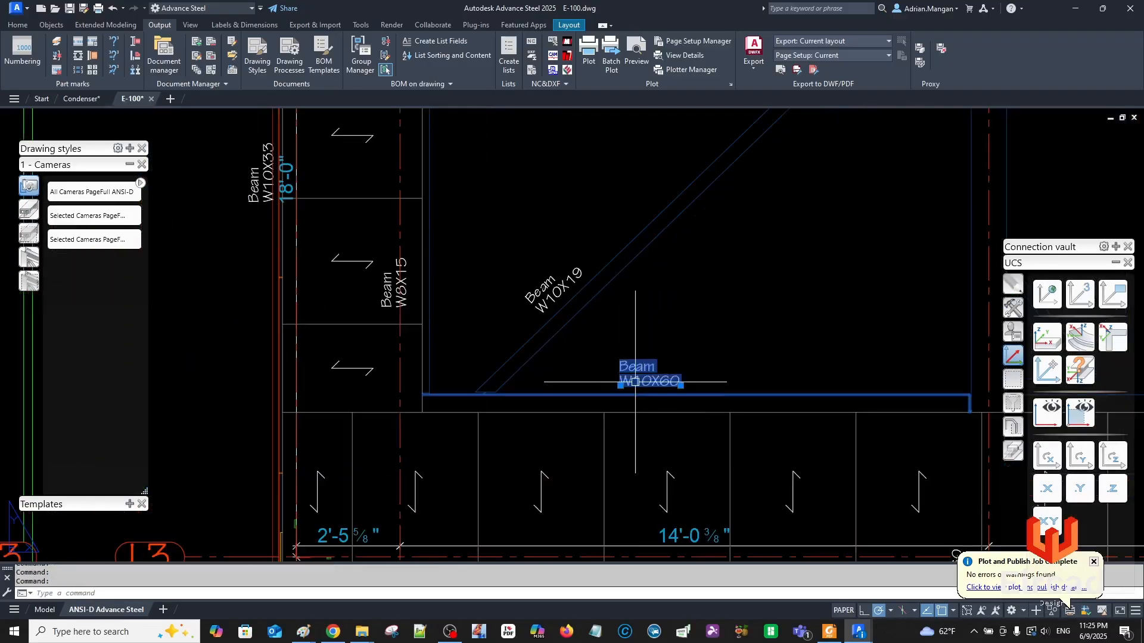
scroll(439, 377, "down", 8)
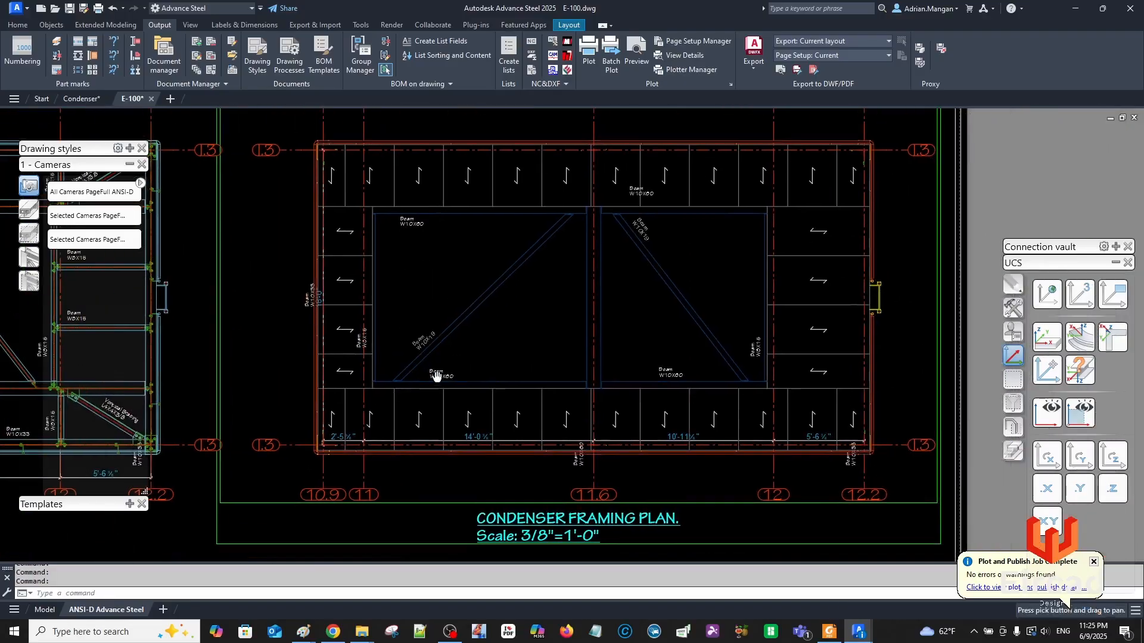
Move the horizontal grid dimension chain below the grating plan's lower edge, just above the grid bubbles.
left_click(417, 439)
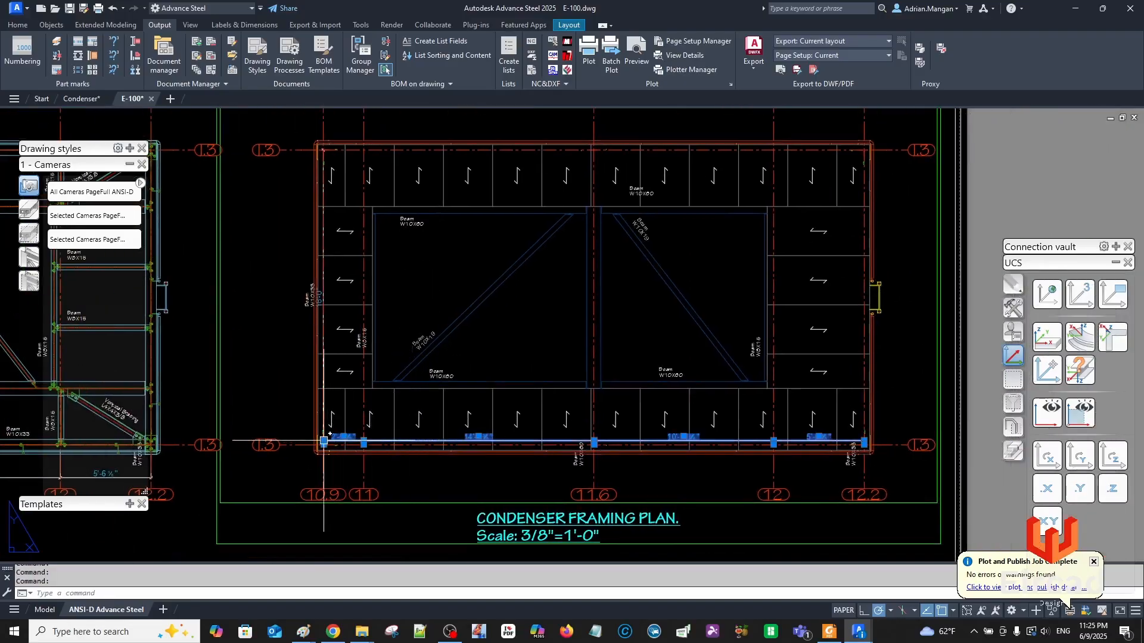
scroll(326, 442, "up", 4)
left_click(421, 439)
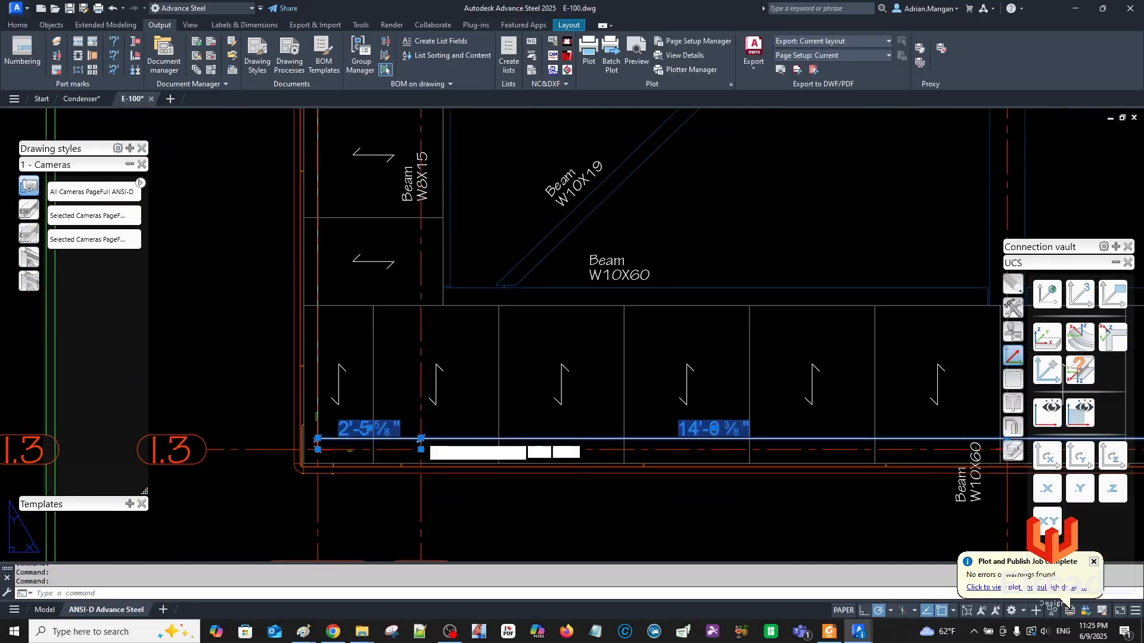
scroll(494, 327, "down", 2)
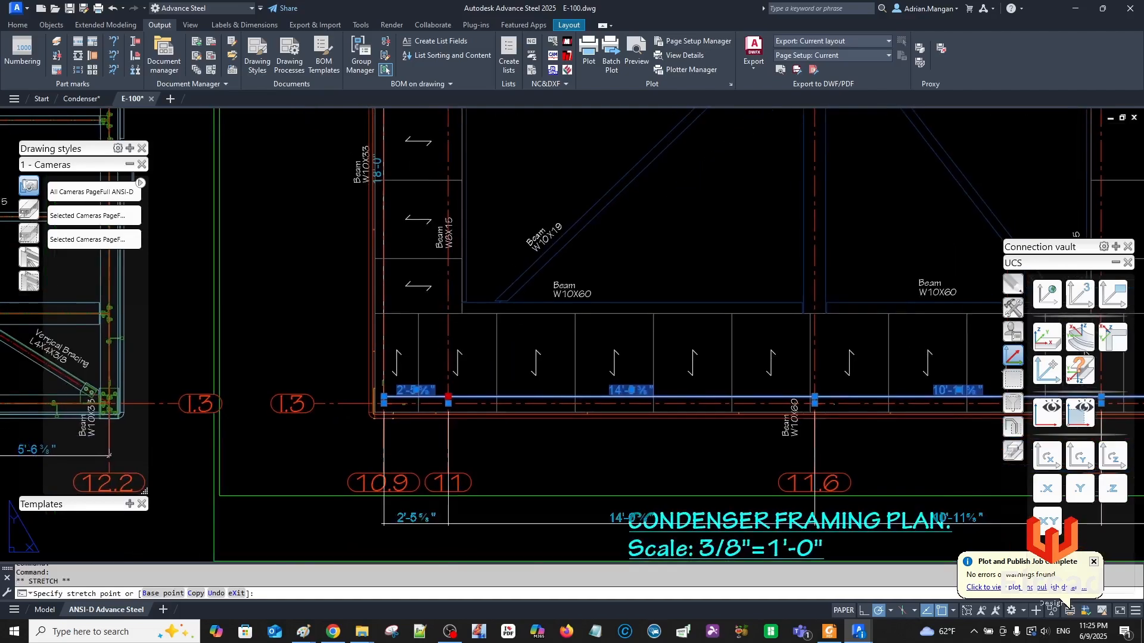
key("Escape")
scroll(487, 203, "down", 5)
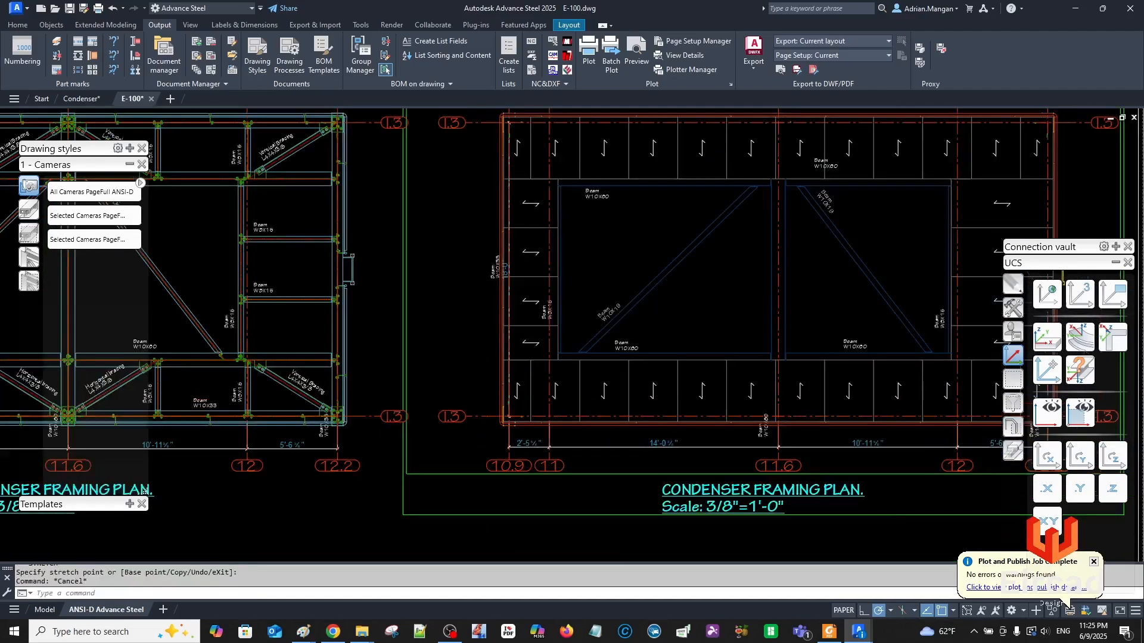
Move the vertical W10X60 beam label at grid 11.6 up from the plan's lower edge to sit beside its beam.
scroll(707, 432, "up", 4)
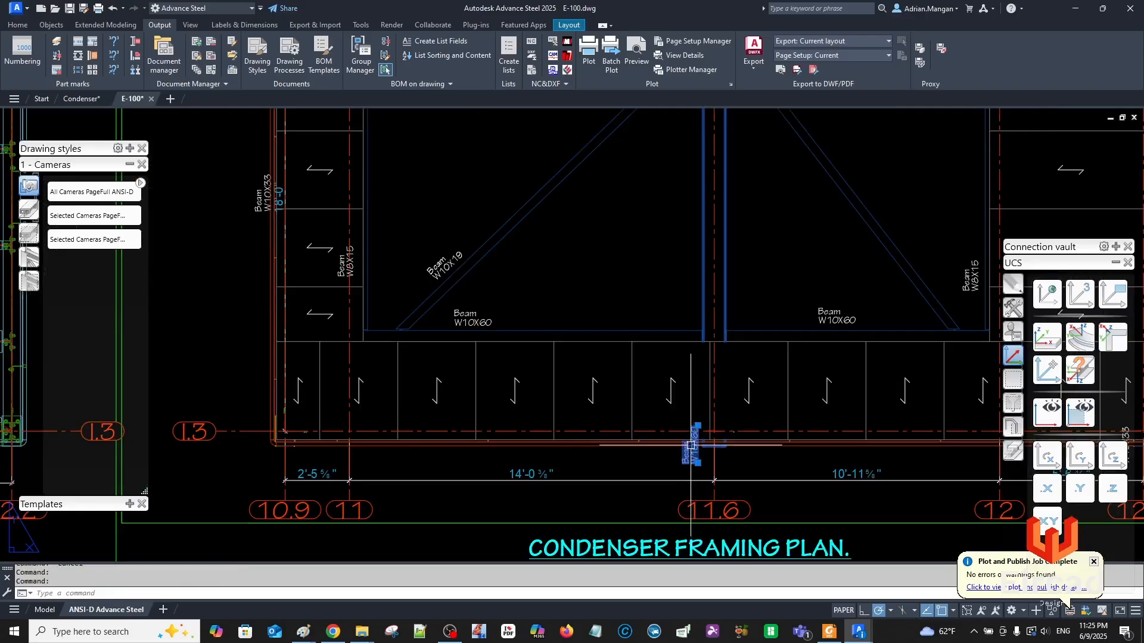
key("Escape")
scroll(590, 429, "down", 3)
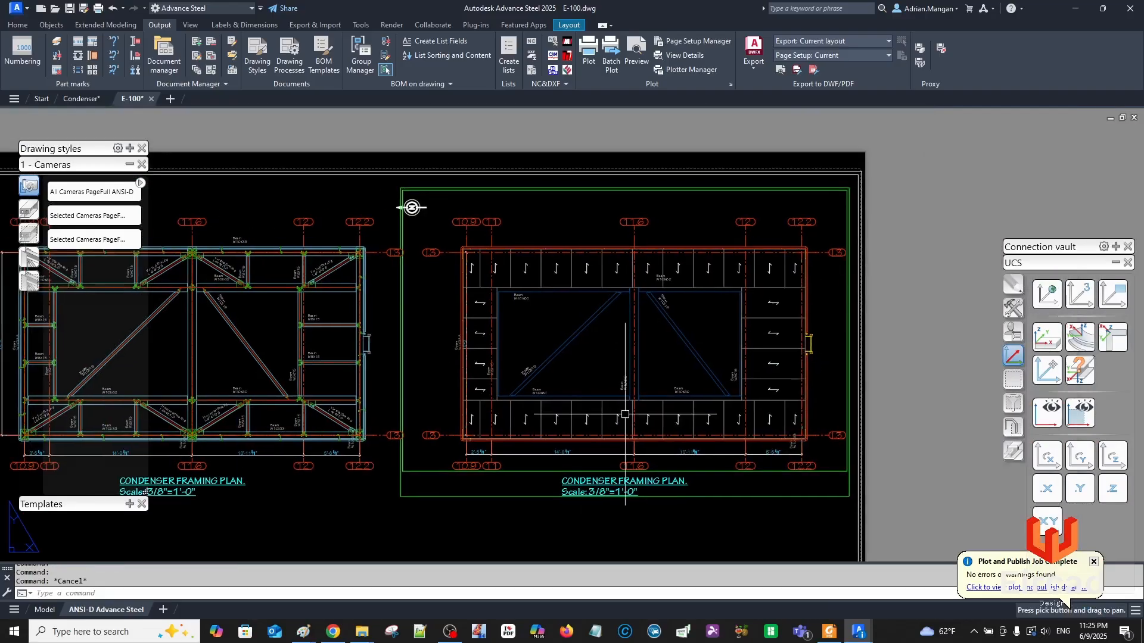
scroll(420, 246, "up", 6)
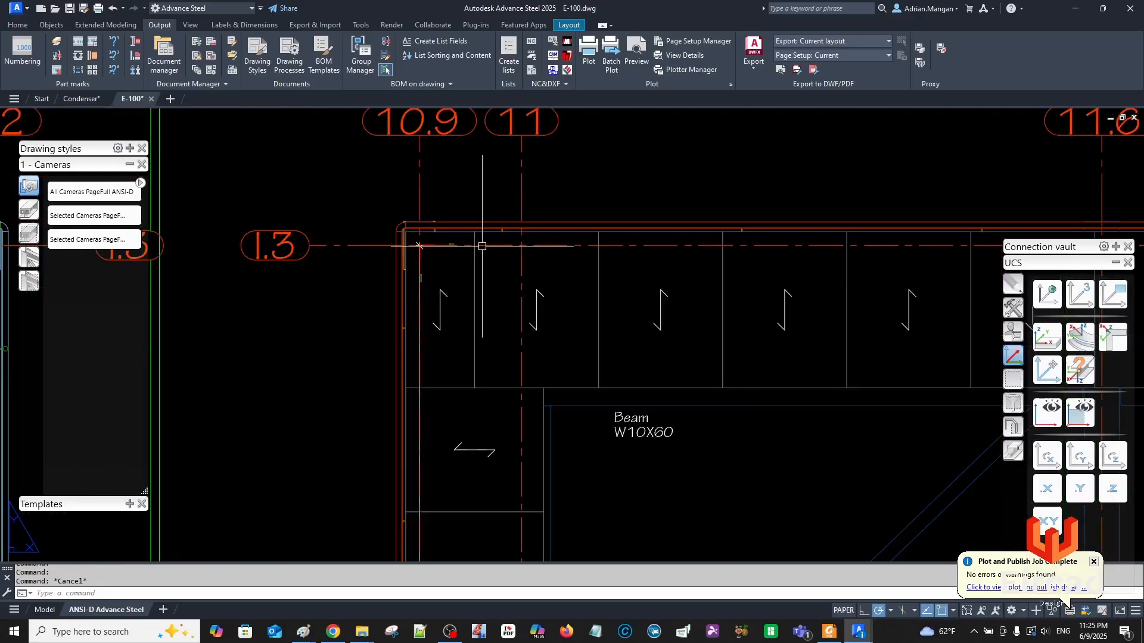
scroll(419, 246, "up", 3)
scroll(419, 278, "down", 6)
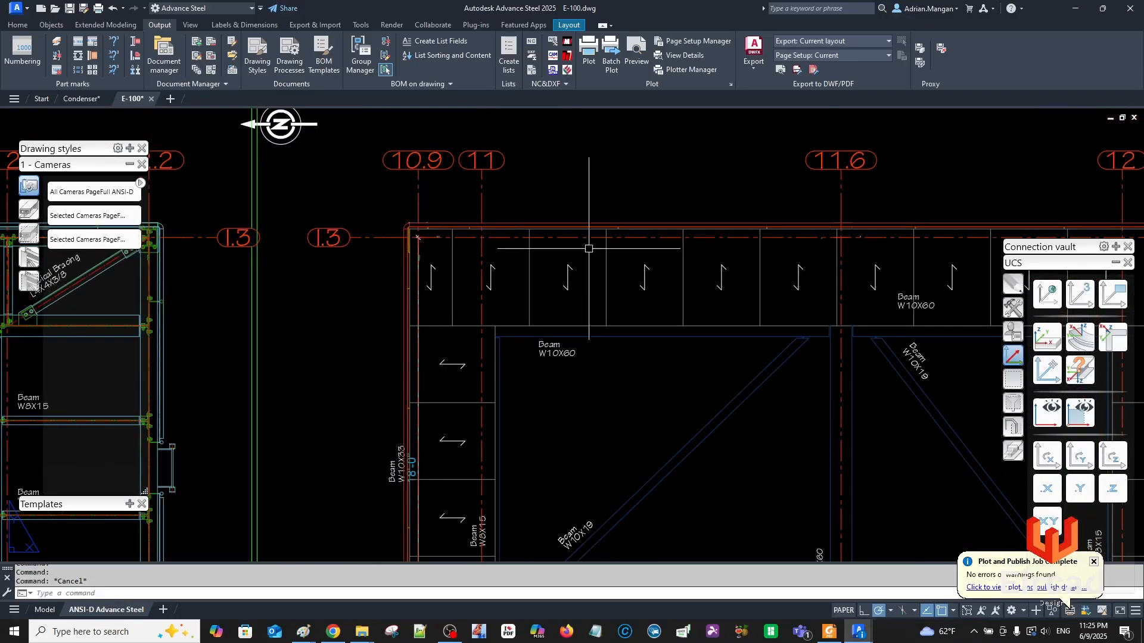
Set the labeling of Railing - All objects - Group 1 to the beam label Model Section 3/32.
scroll(552, 233, "up", 8)
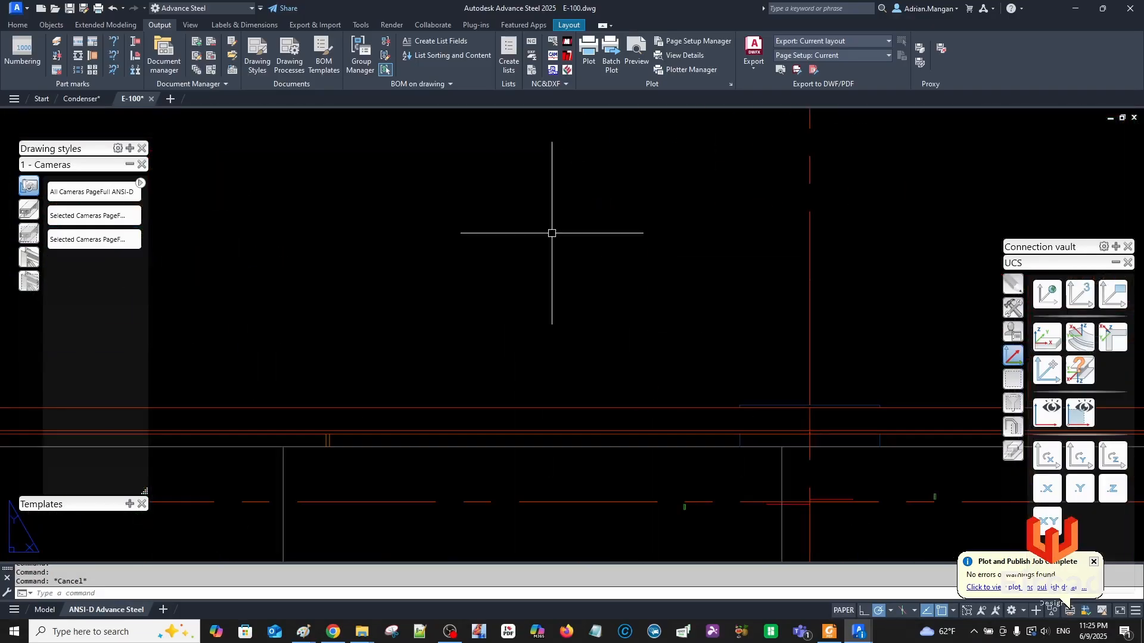
scroll(551, 233, "down", 7)
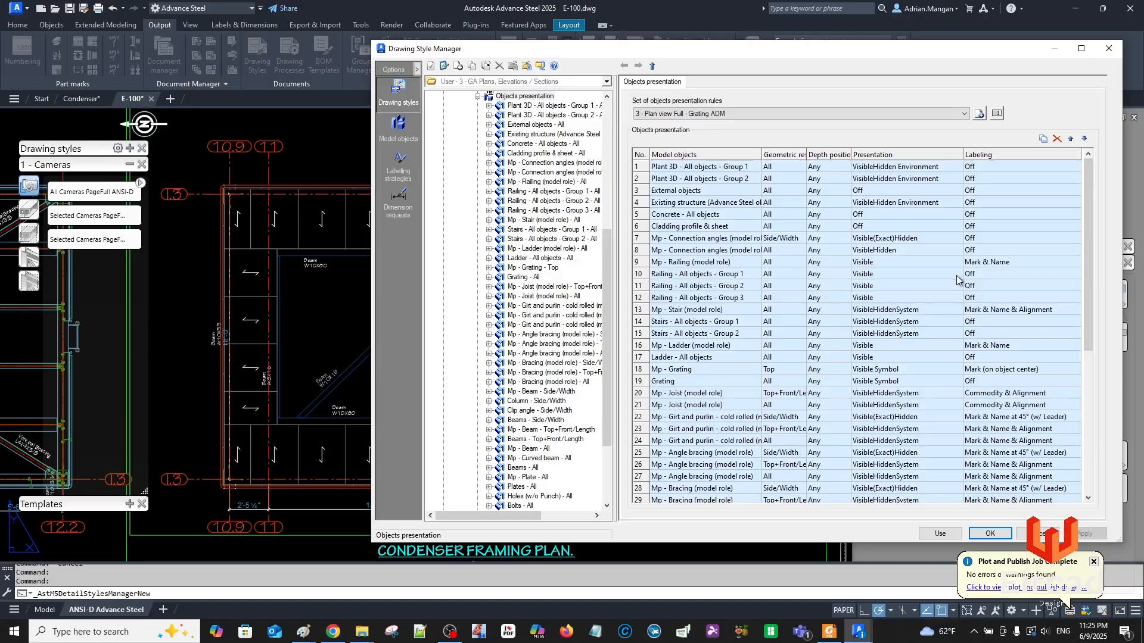
left_click(989, 274)
left_click(1073, 274)
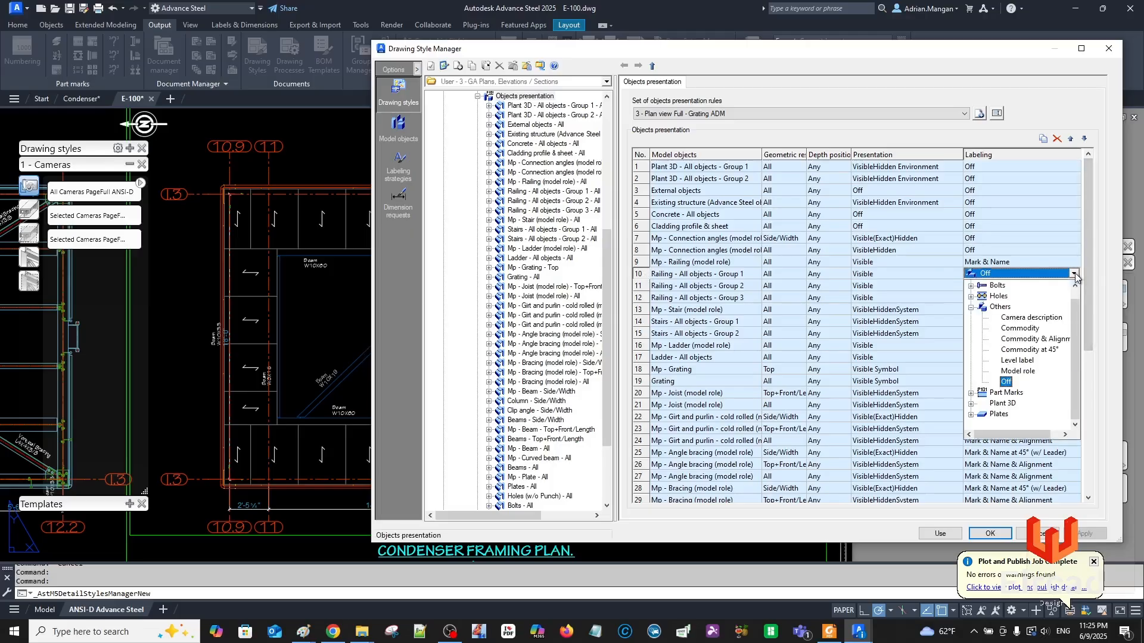
left_click(970, 308)
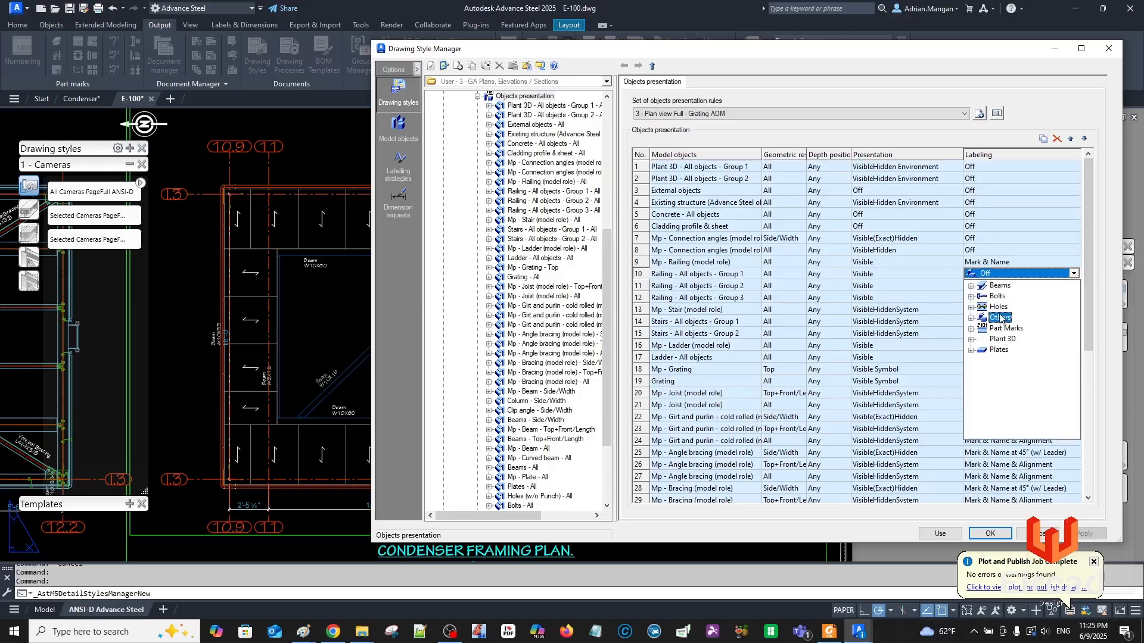
left_click(971, 287)
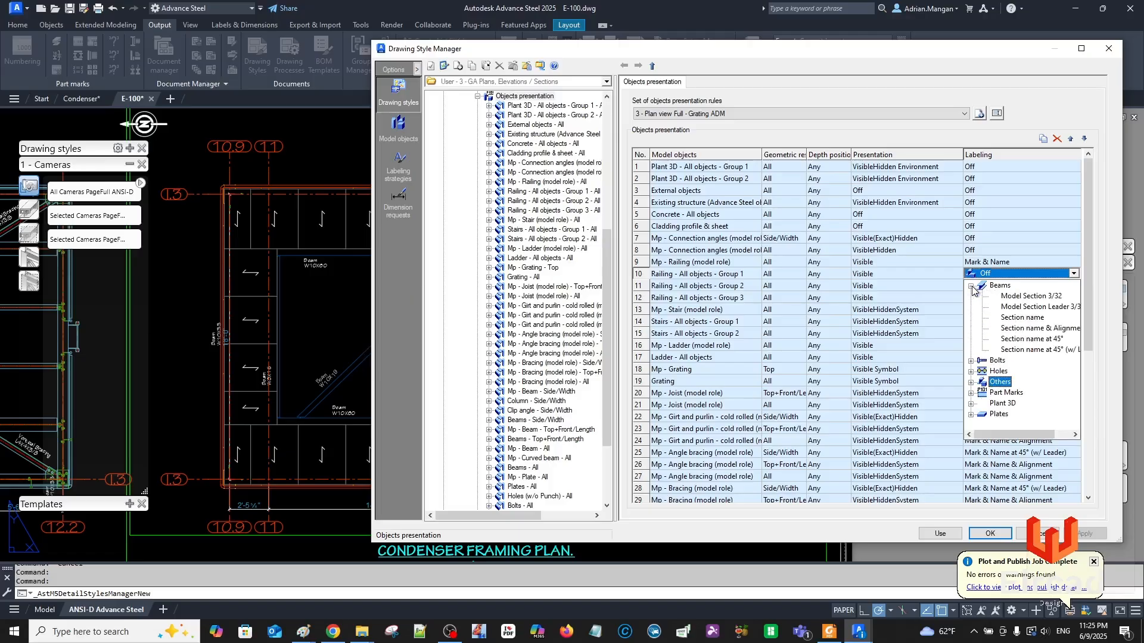
left_click(1029, 296)
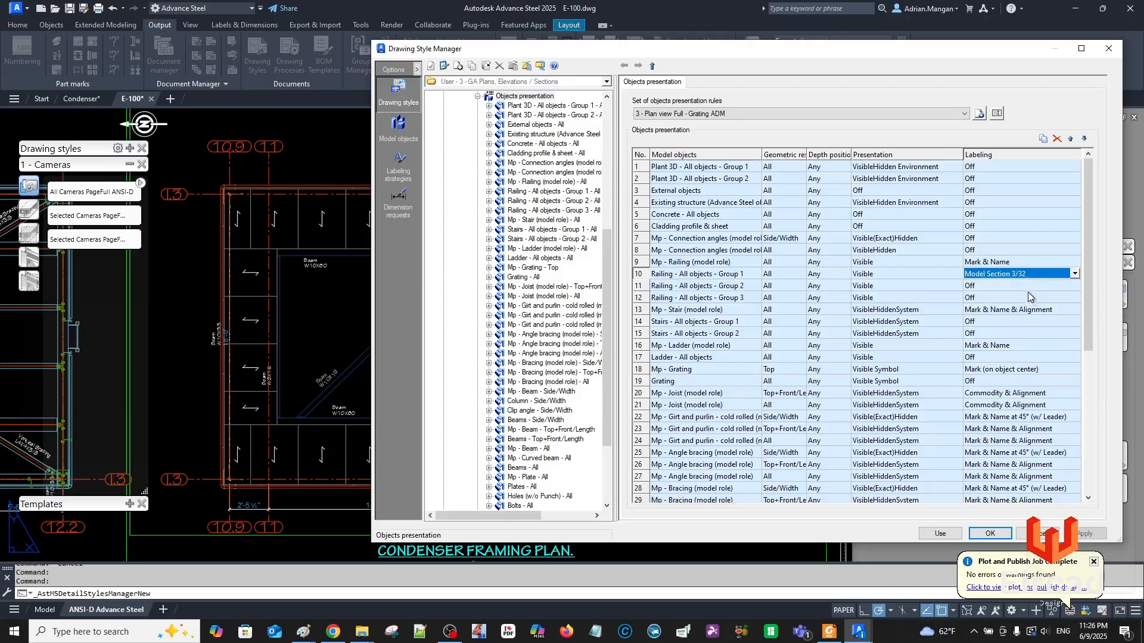
Set the labeling of Railing - All objects - Group 1 to Model Section Leader 3/32 and apply the rule change.
left_click(1075, 274)
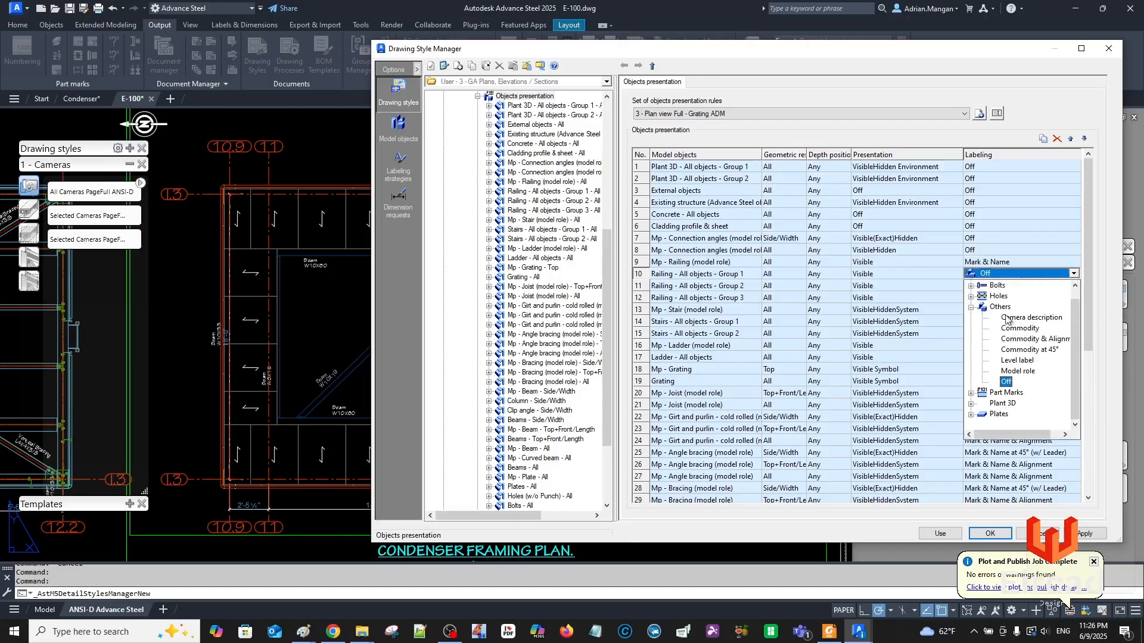
scroll(990, 294, "up", 1)
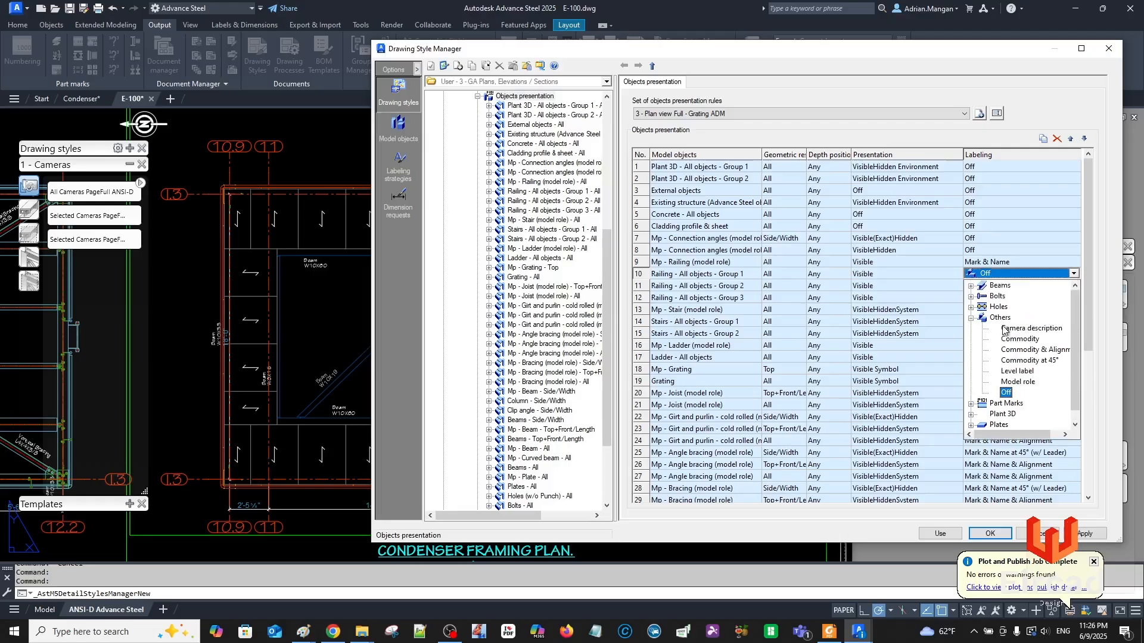
left_click(971, 287)
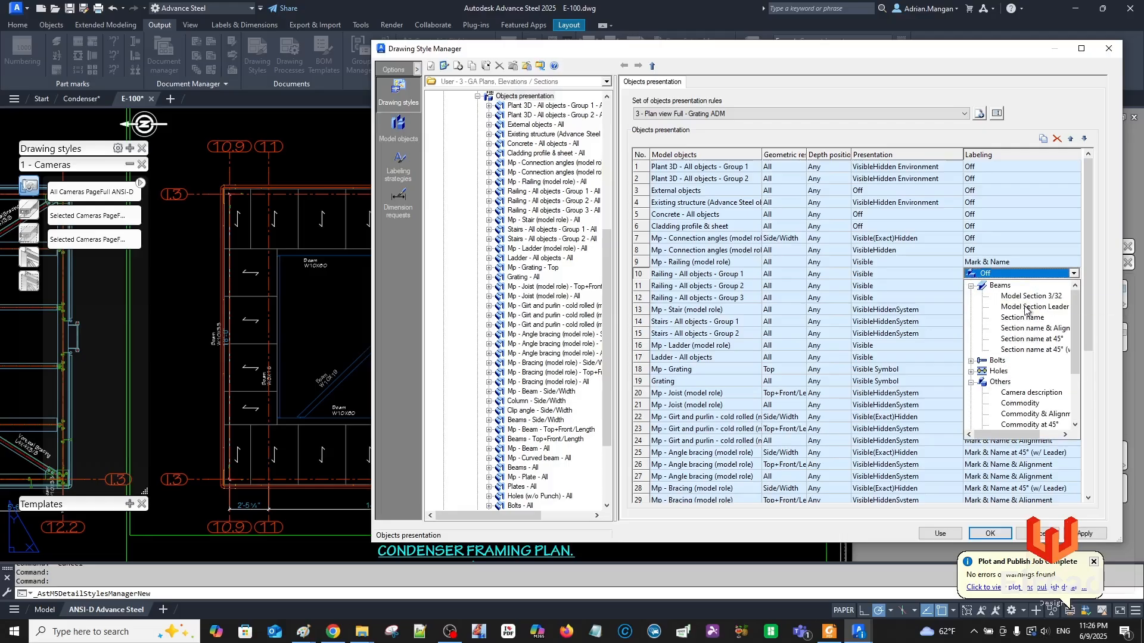
left_click(1026, 308)
left_click(1083, 535)
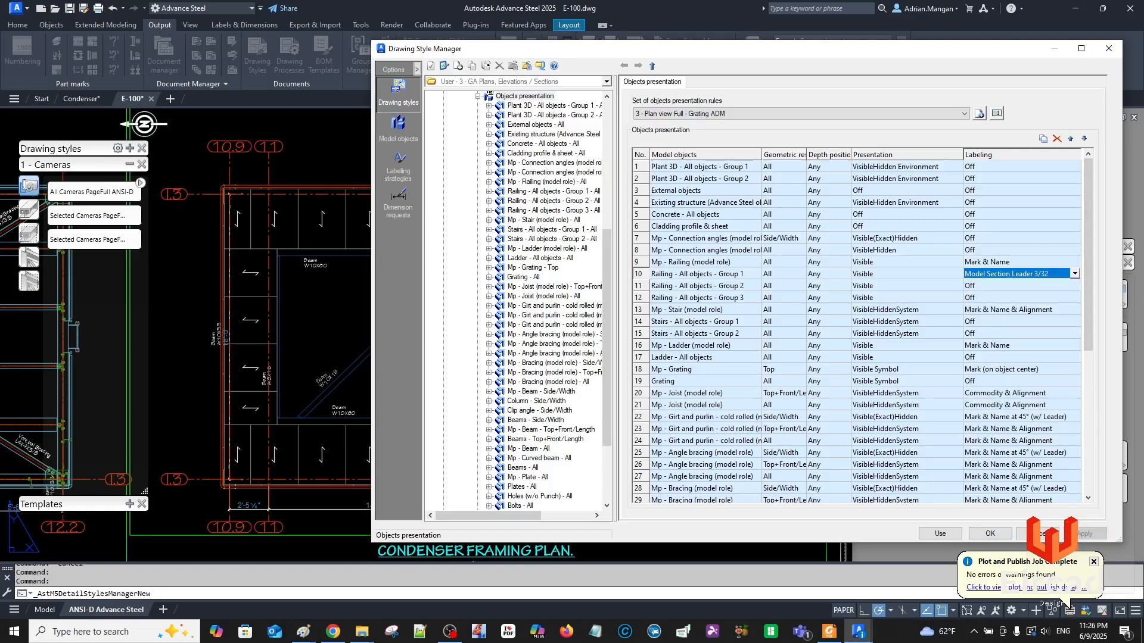
Use the revised drawing style to update the grating plan detail view.
left_click(940, 533)
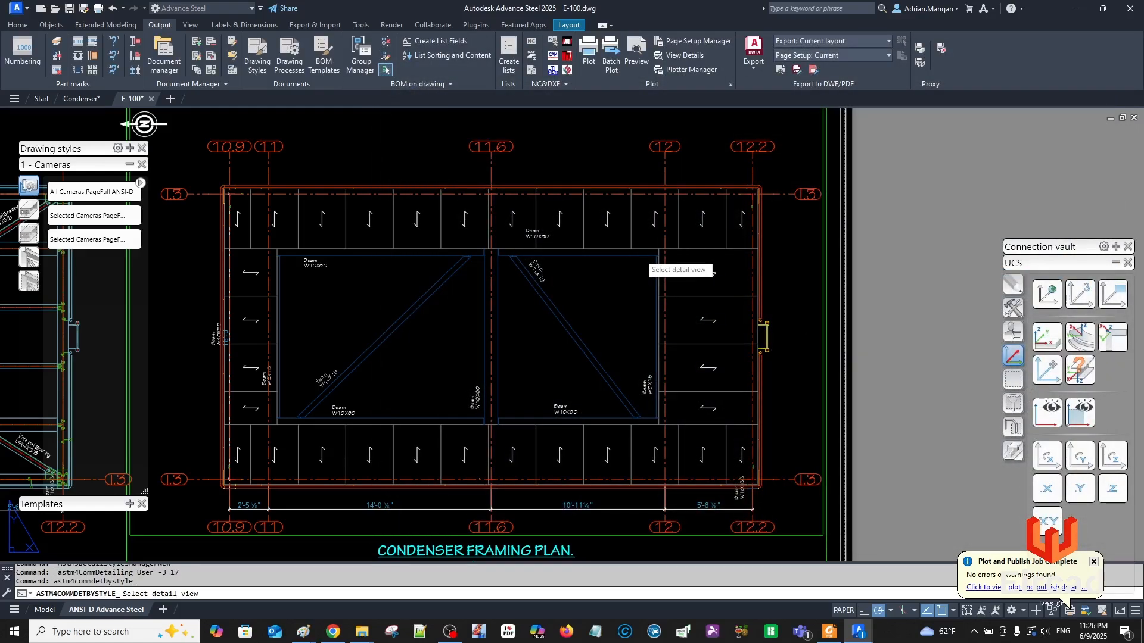
left_click(637, 254)
left_click(712, 273)
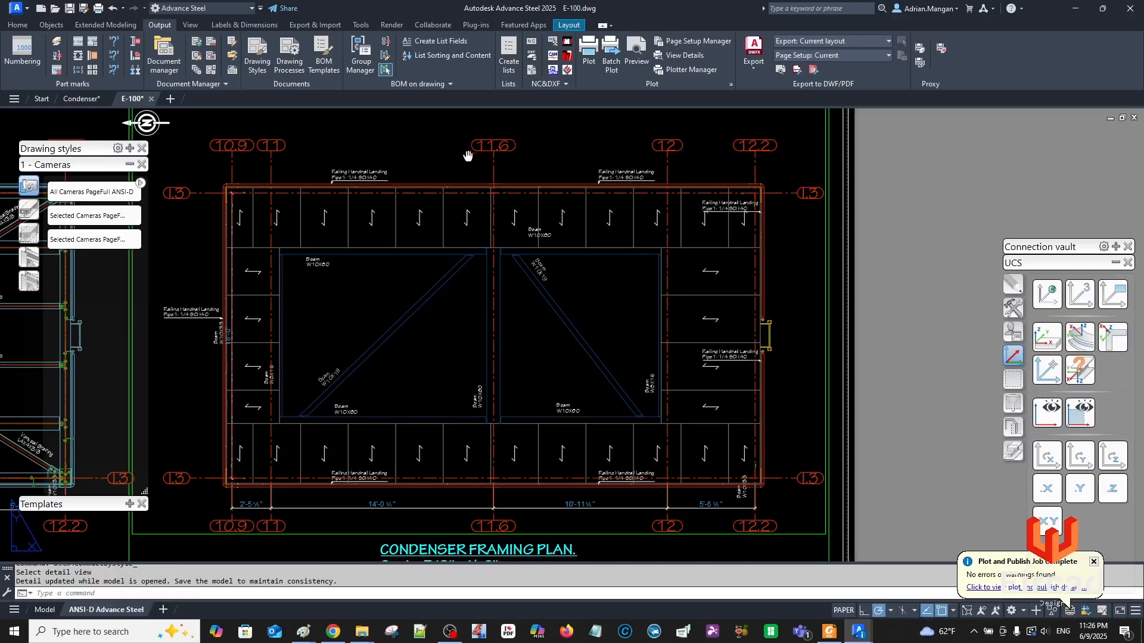
Move the handrail label outside the grating plan's left edge up and slightly outward so its leader angles down to the railing.
scroll(169, 308, "up", 4)
left_click(355, 320)
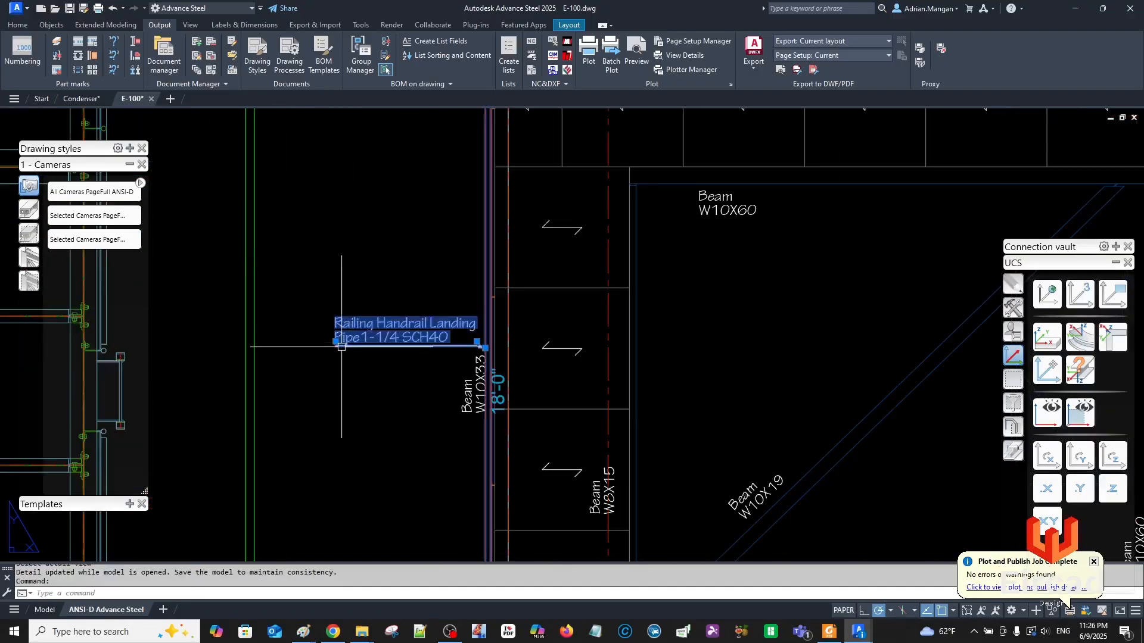
left_click(333, 315)
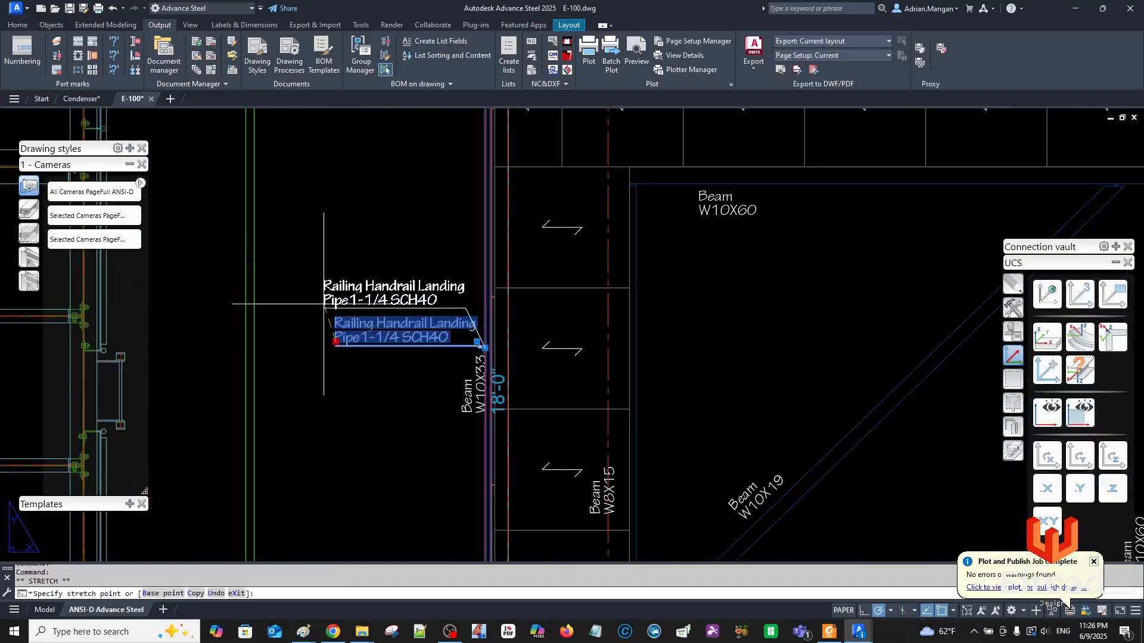
left_click(325, 305)
scroll(570, 204, "down", 2)
middle_click_drag(570, 204, 539, 307)
key("Escape")
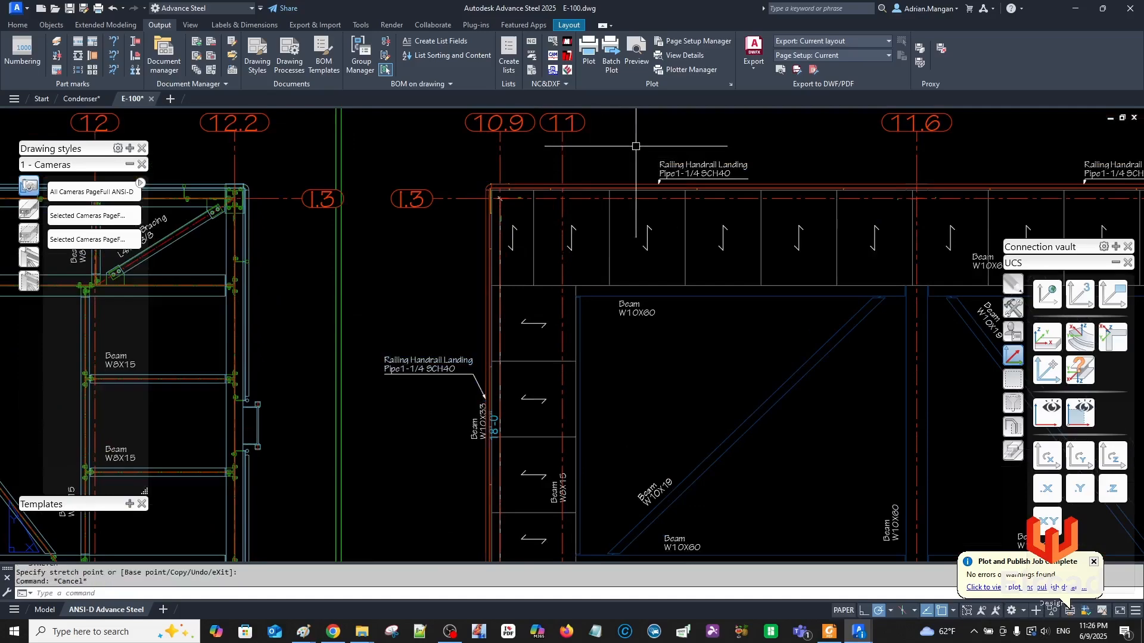
Raise the handrail label above the grating plan between grids 11 and 11.6 and shift it slightly right, angling its leader.
left_click(685, 169)
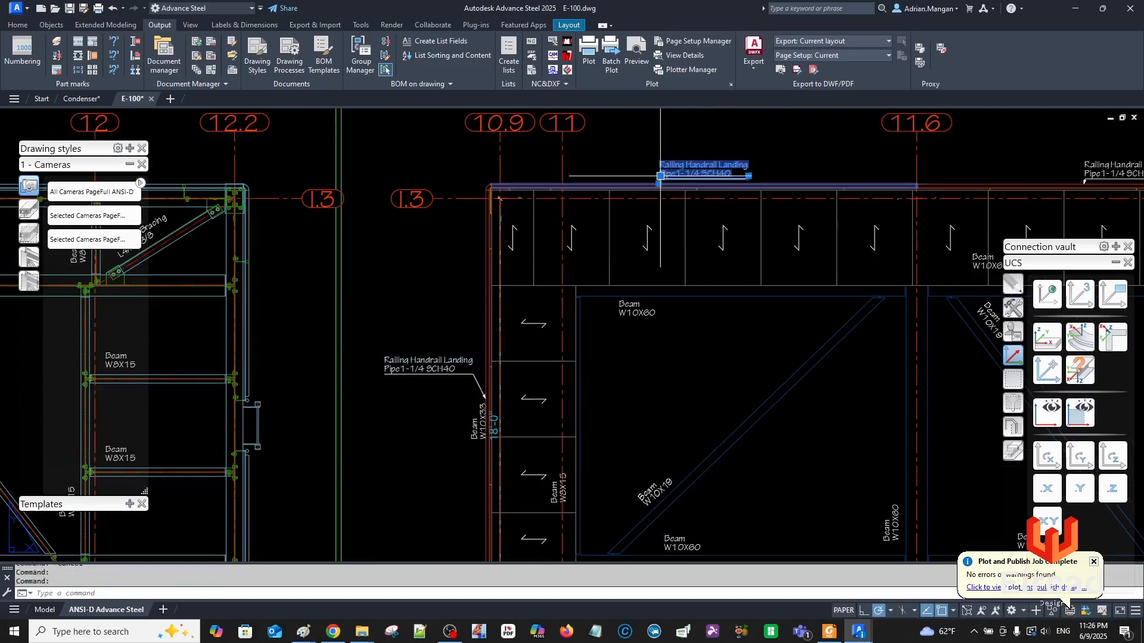
left_click(660, 175)
left_click(675, 160)
key("Escape")
scroll(496, 187, "down", 2)
middle_click_drag(497, 188, 372, 198)
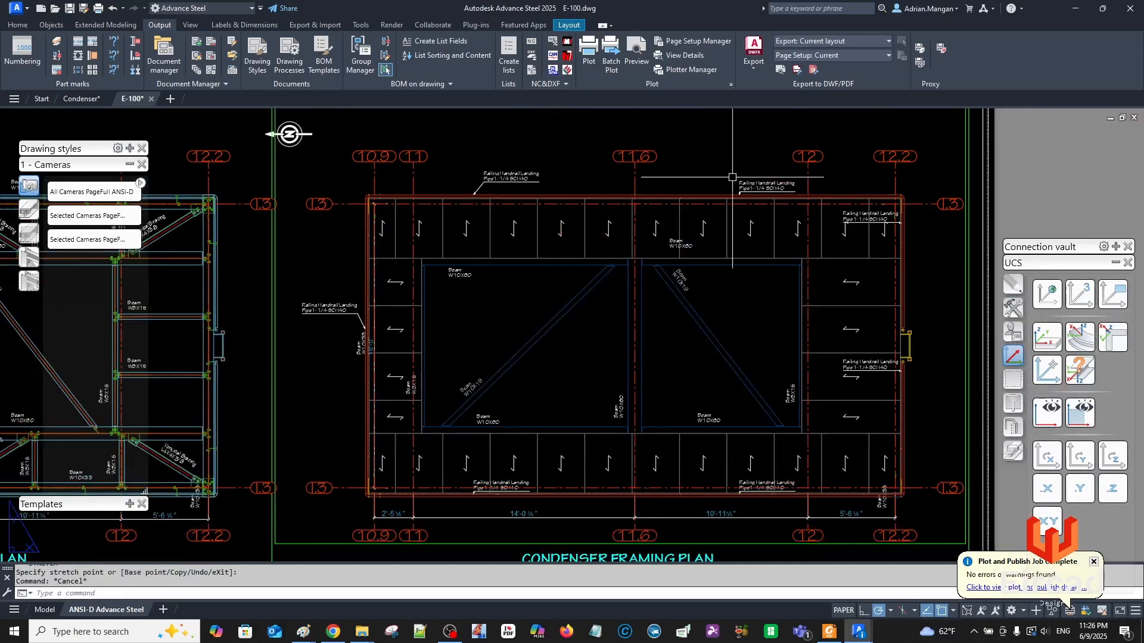
Raise the handrail label above the grating plan between grids 11.6 and 12 and shift it slightly right to match its neighbour.
left_click(767, 186)
left_click(740, 195)
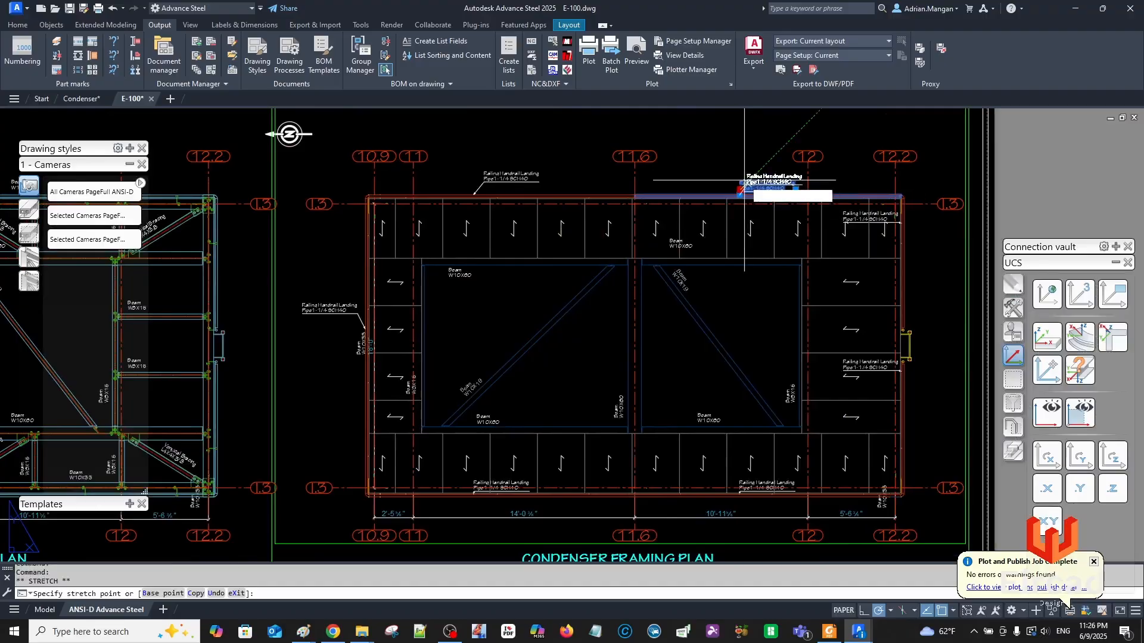
key("Escape")
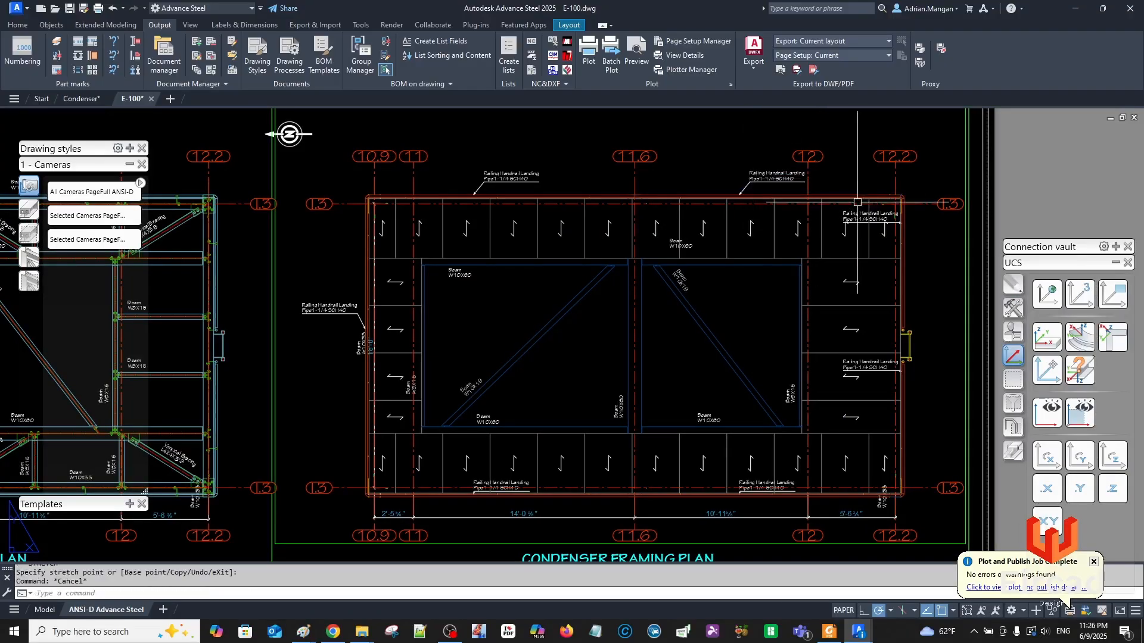
Move the upper handrail label near grid 12.2 off the grating to the outside of the right-hand railing.
scroll(748, 178, "up", 4)
mouse_move(808, 220)
middle_mouse_down()
mouse_move(581, 202)
mouse_move(685, 191)
middle_mouse_up()
scroll(613, 190, "down", 4)
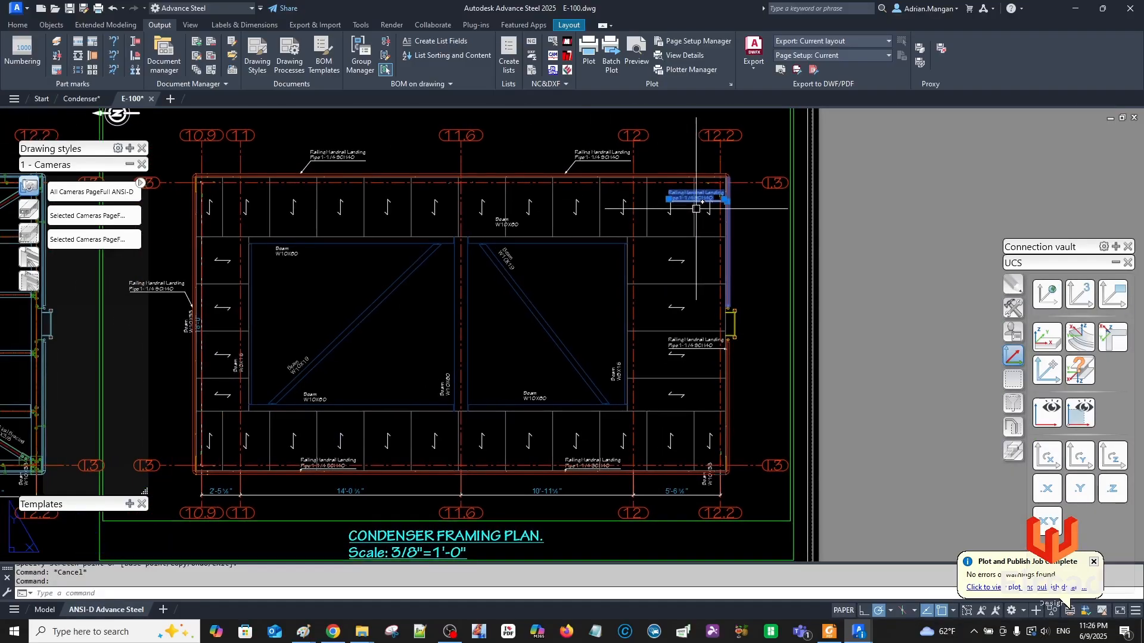
left_click(668, 198)
scroll(722, 196, "up", 3)
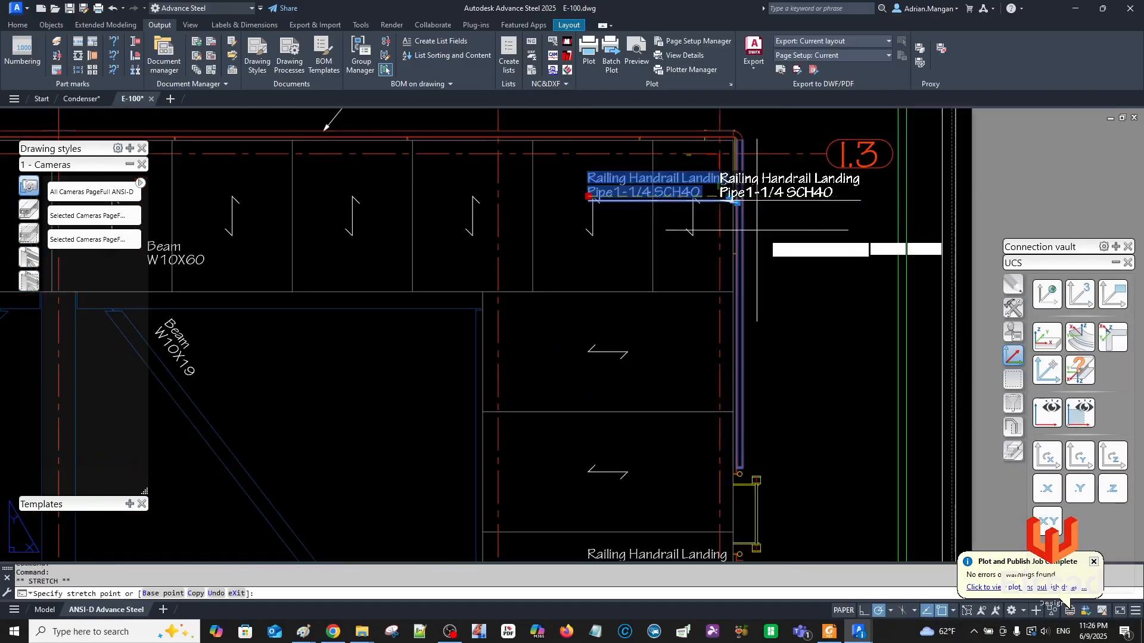
left_click(768, 301)
scroll(769, 301, "up", 2)
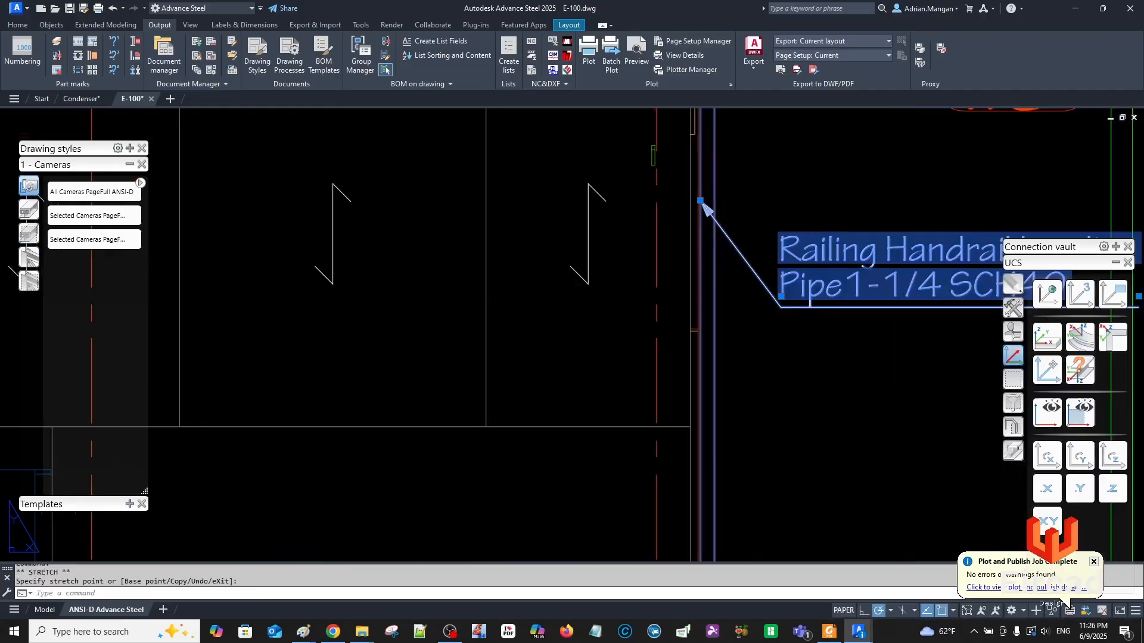
Snap that label's leader arrow to the midpoint of the outer handrail line and lower its text slightly.
left_click(700, 201)
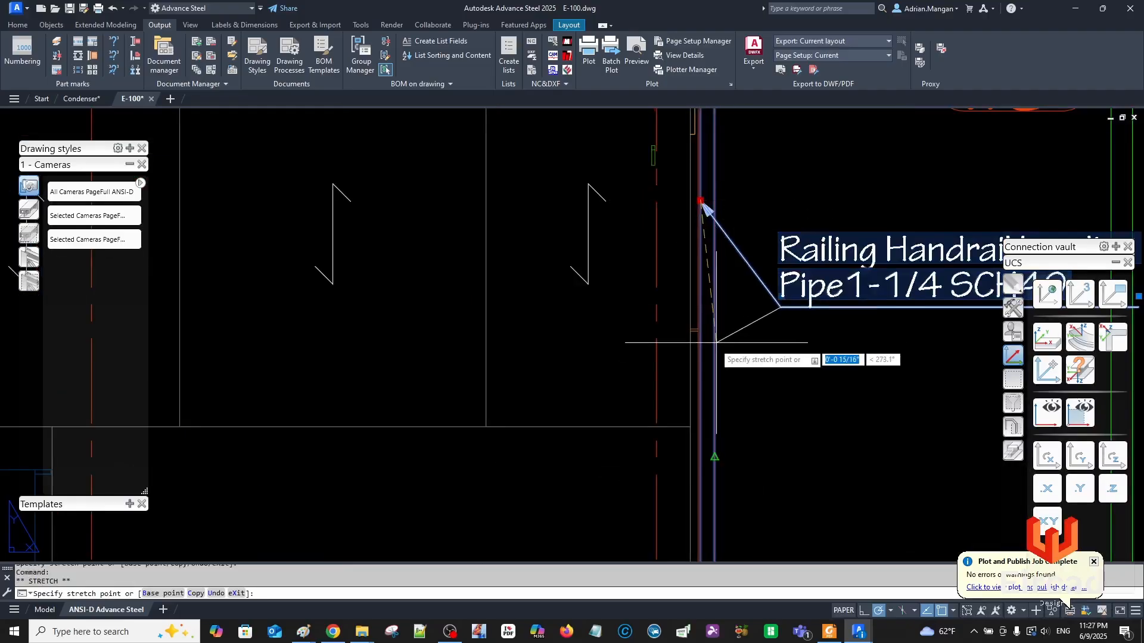
left_click(715, 457)
left_click(781, 296)
left_click(767, 382)
scroll(762, 345, "down", 6)
scroll(752, 330, "down", 2)
key("Escape")
Examine the railing end and post at the ladder opening, and compare the grating plan with the framing plan.
scroll(732, 309, "up", 6)
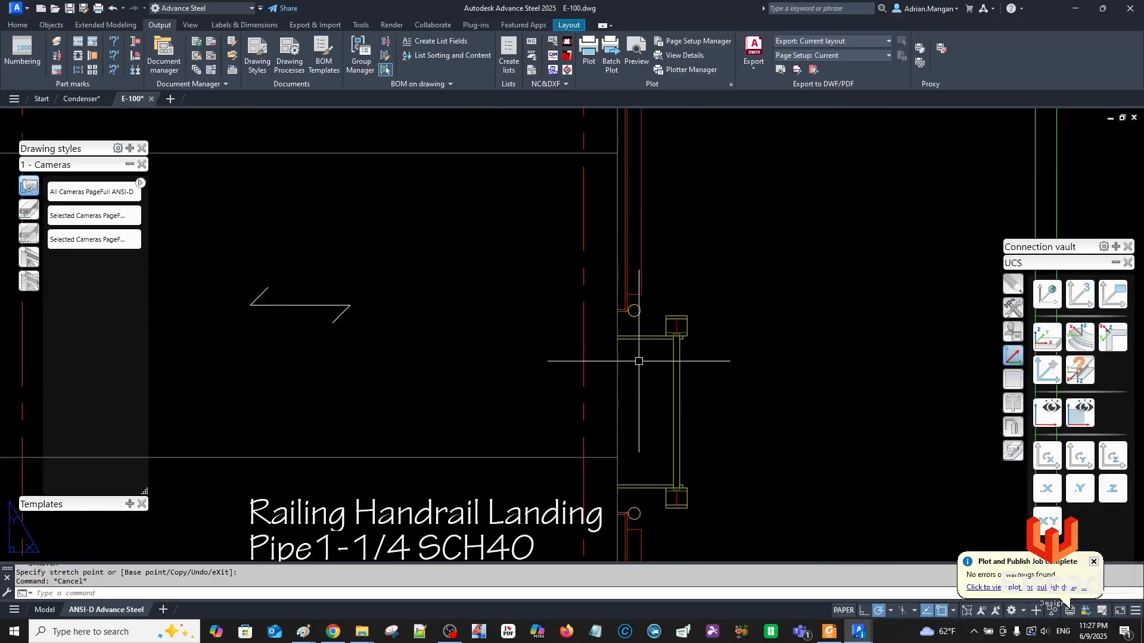
scroll(628, 294, "up", 4)
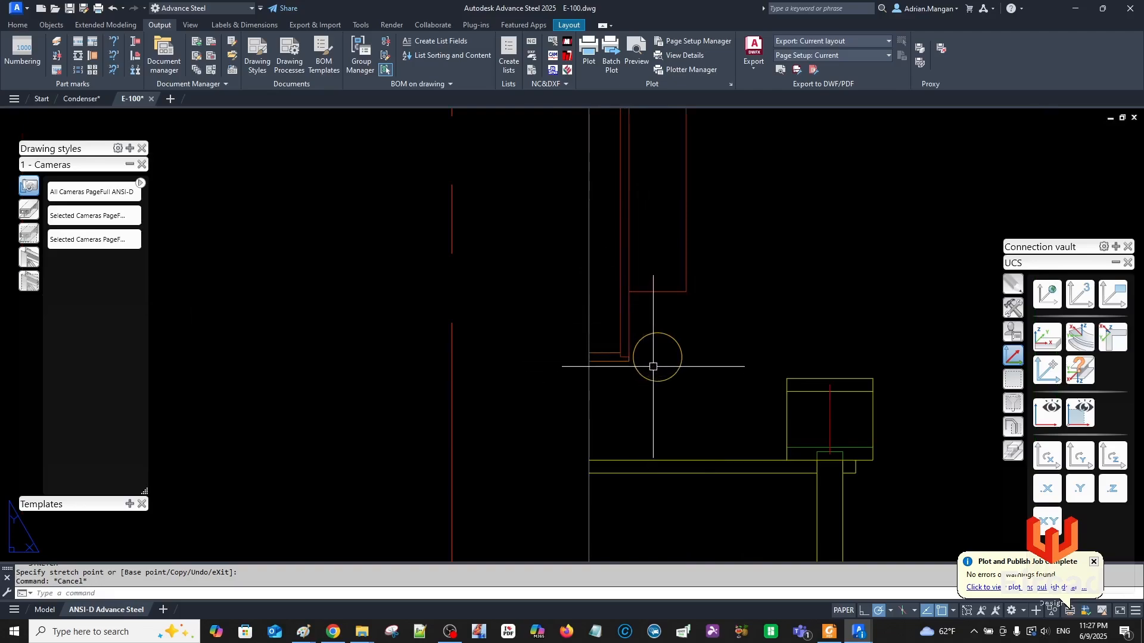
scroll(655, 357, "down", 5)
scroll(677, 317, "down", 1)
middle_click_drag(685, 282, 755, 233)
scroll(717, 246, "down", 1)
scroll(582, 189, "down", 1)
middle_click_drag(582, 188, 580, 180)
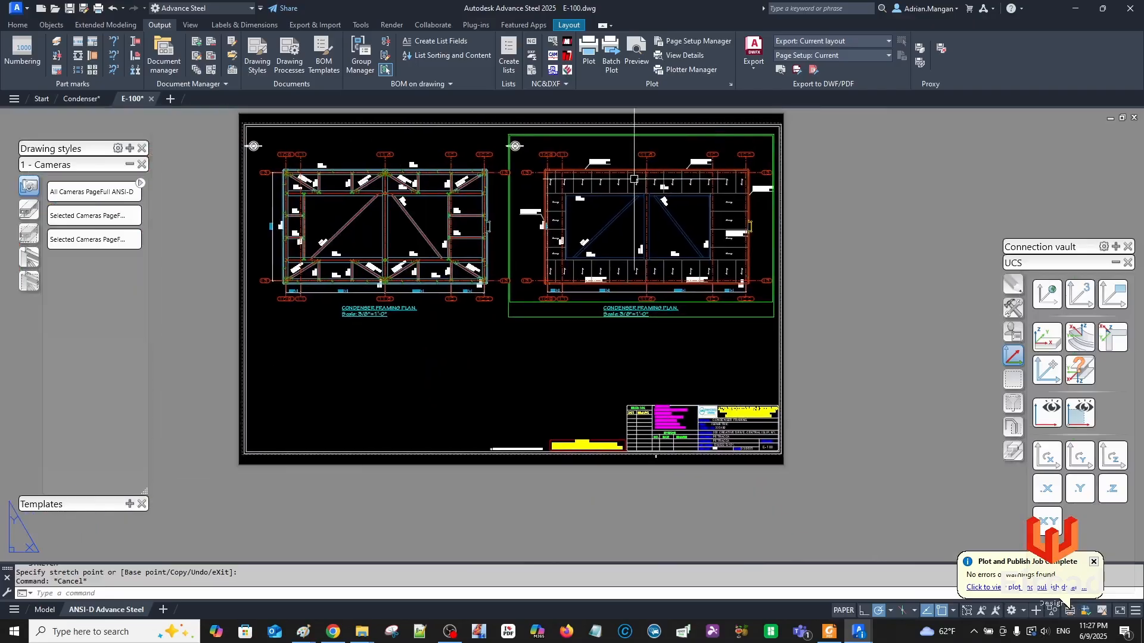
scroll(290, 196, "up", 4)
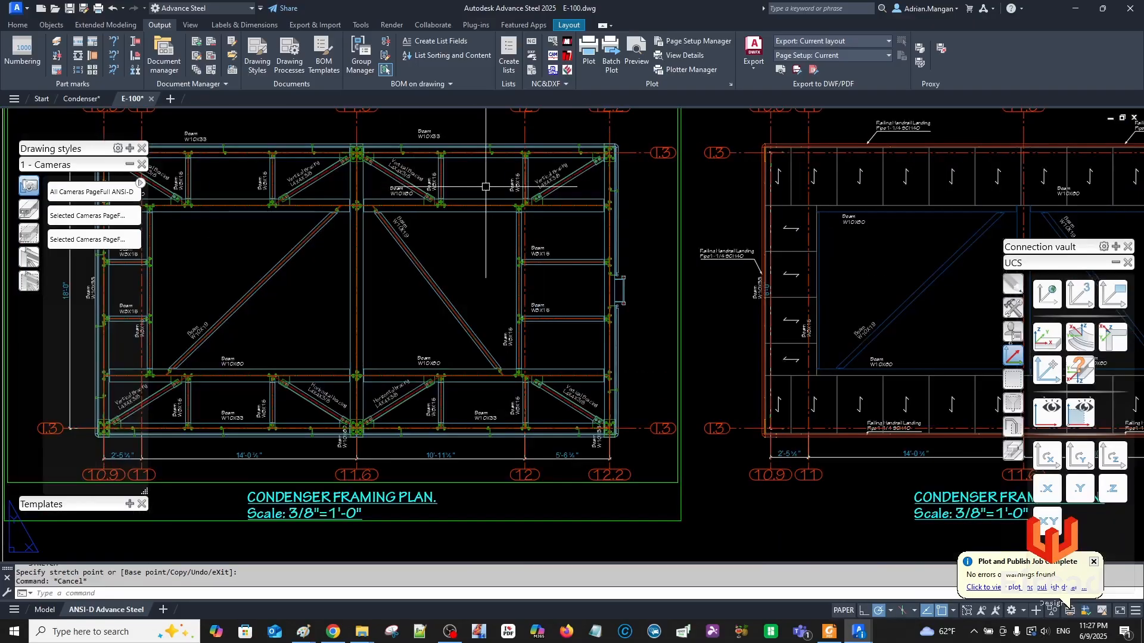
left_click(876, 280)
scroll(788, 443, "up", 5)
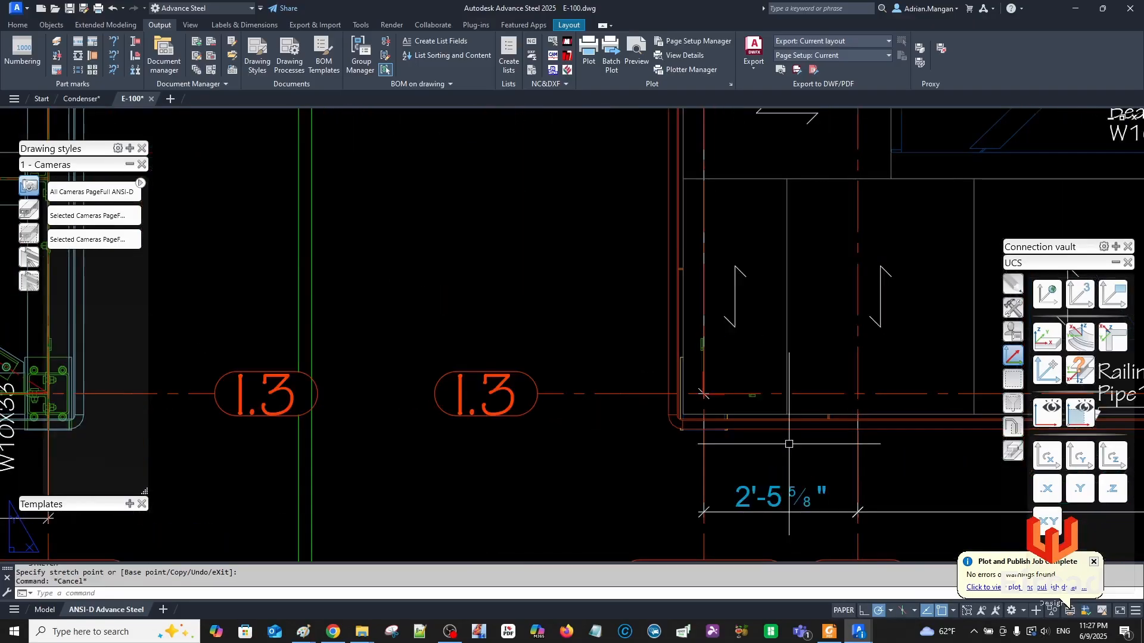
scroll(788, 444, "down", 8)
scroll(783, 184, "up", 6)
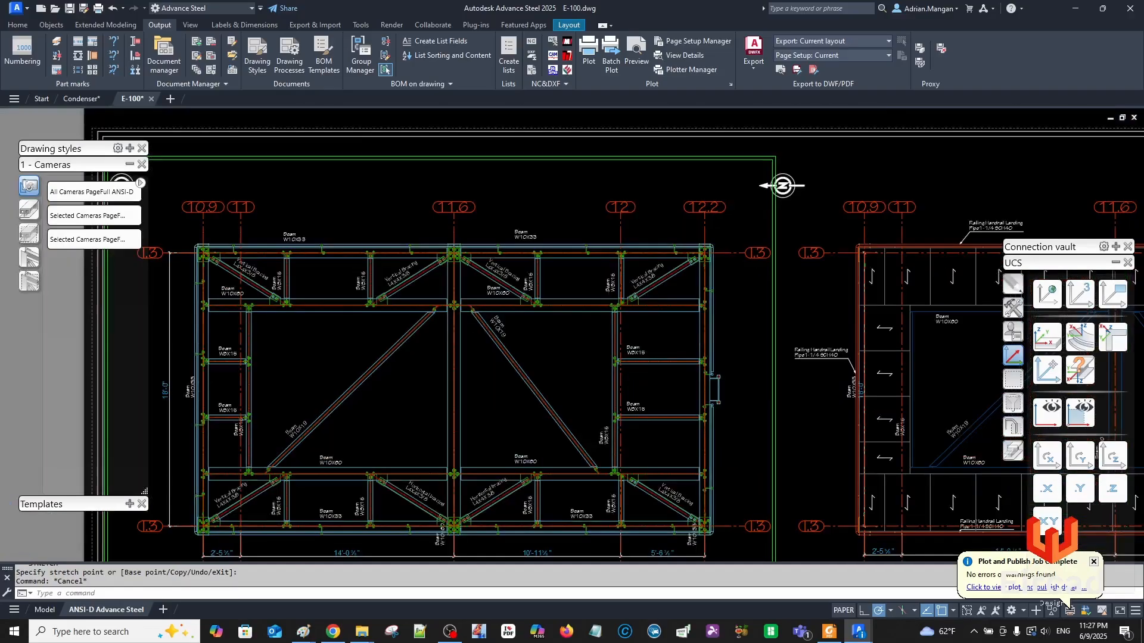
Update the detail of the left-hand condenser framing plan view from the model.
left_click(592, 294)
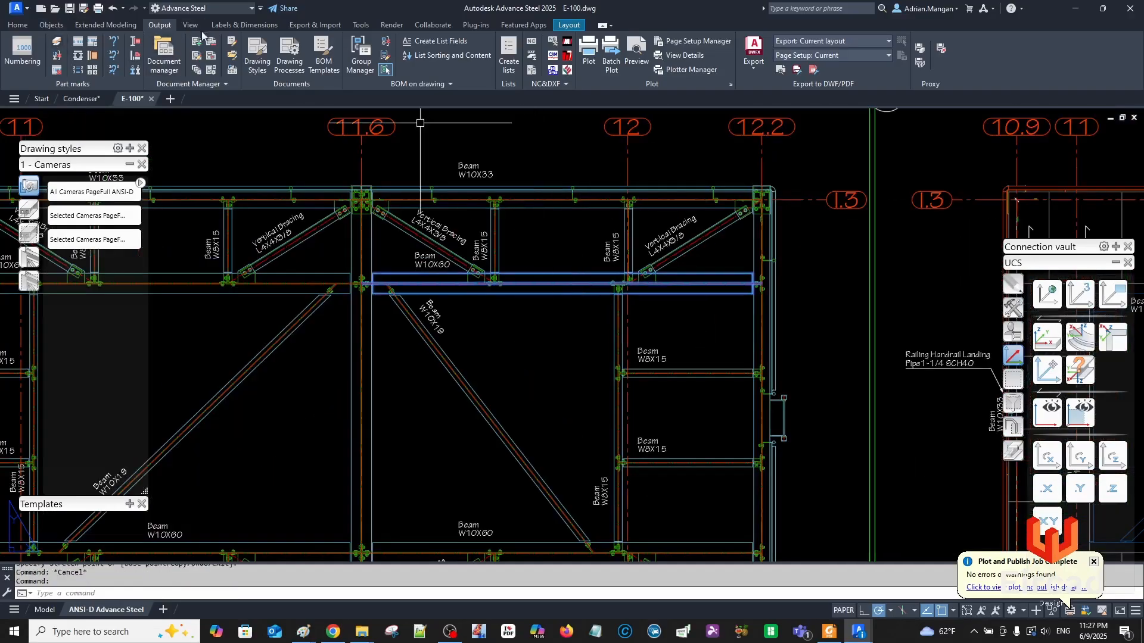
left_click(237, 27)
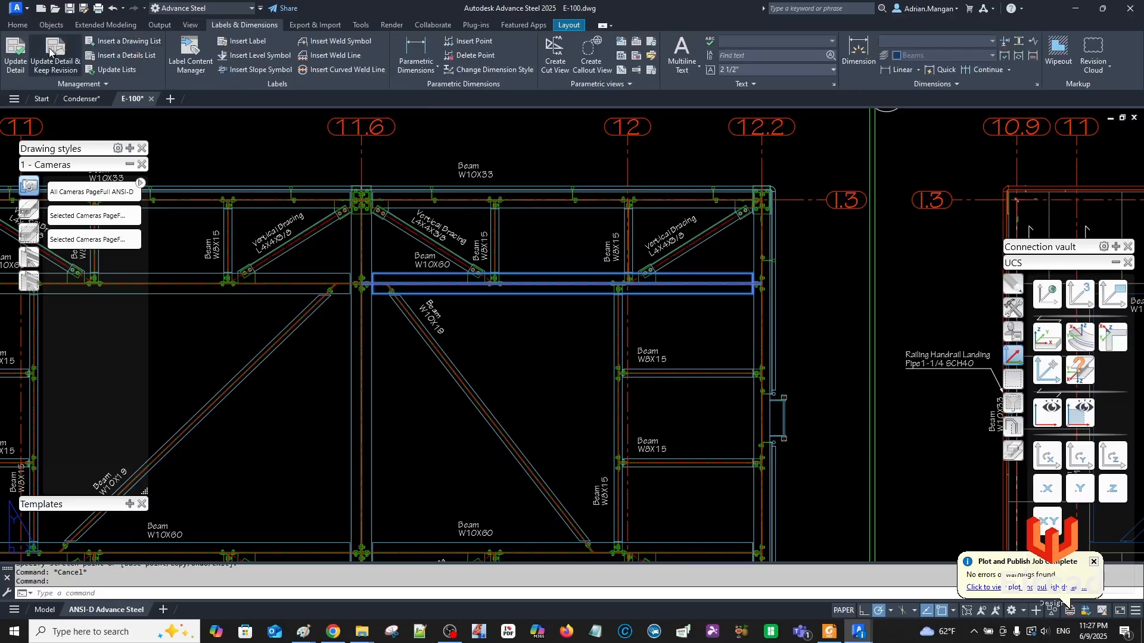
key("Escape")
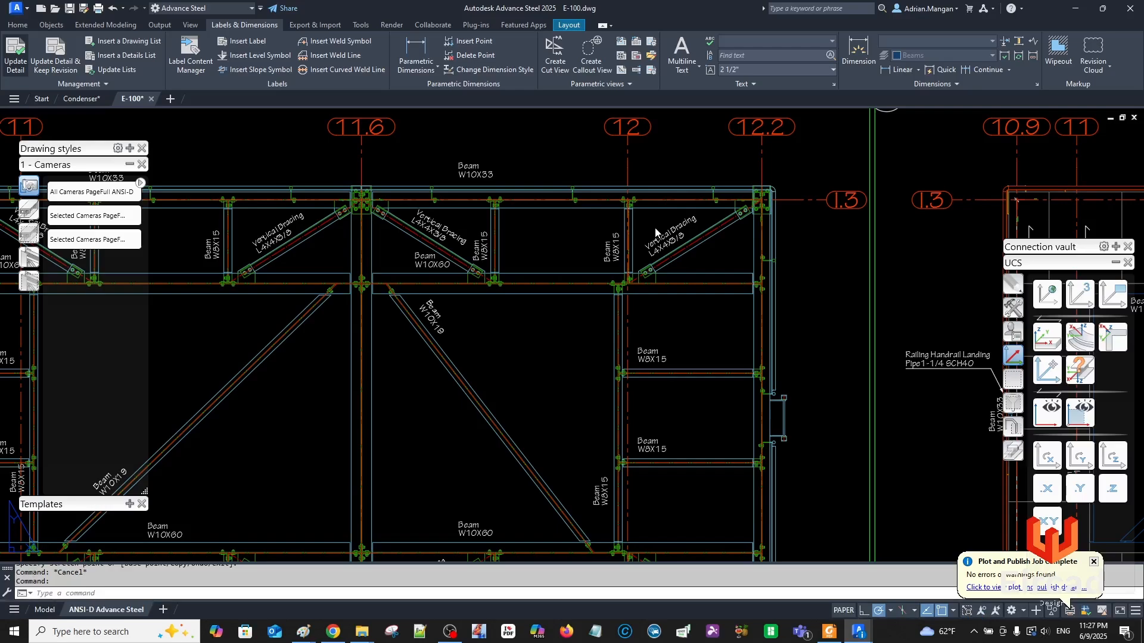
left_click(16, 57)
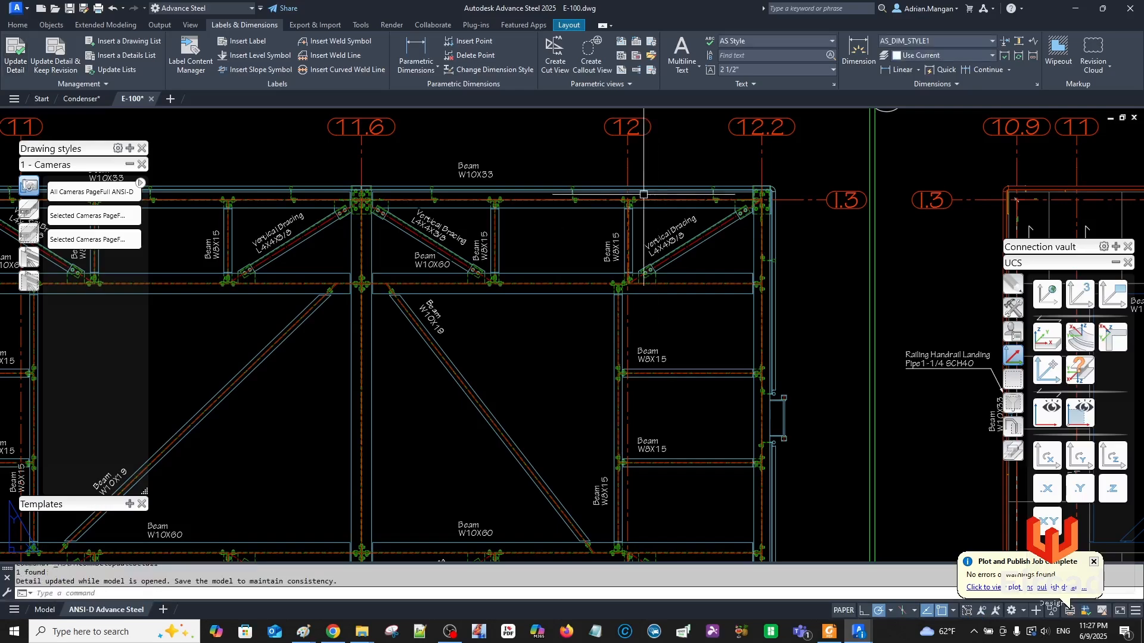
scroll(691, 204, "down", 4)
middle_click_drag(691, 203, 728, 191)
key("Escape")
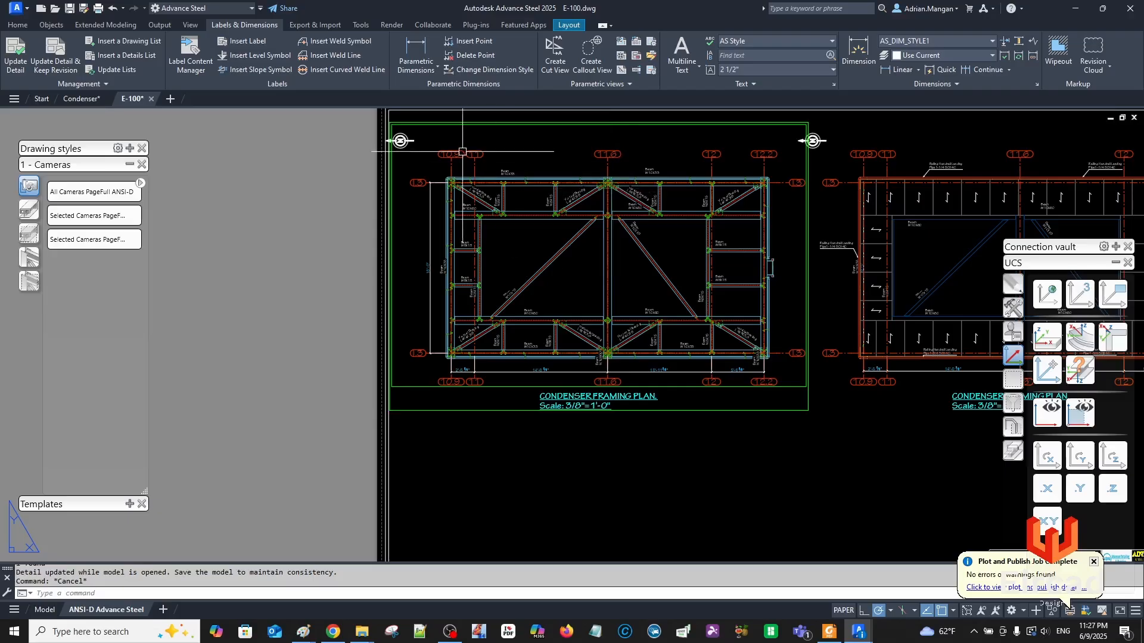
Move the north arrow of the left-hand condenser framing plan slightly to the right, clear of the view frame's edge.
scroll(420, 137, "up", 2)
scroll(419, 134, "up", 2)
left_click(390, 146)
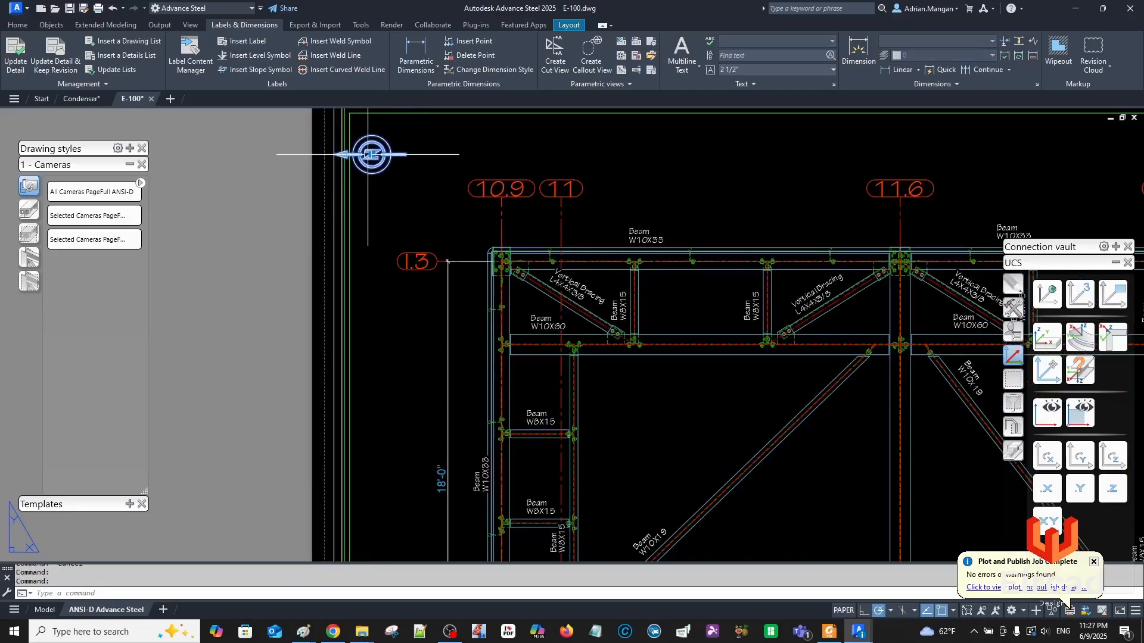
left_click(372, 154)
key("Escape")
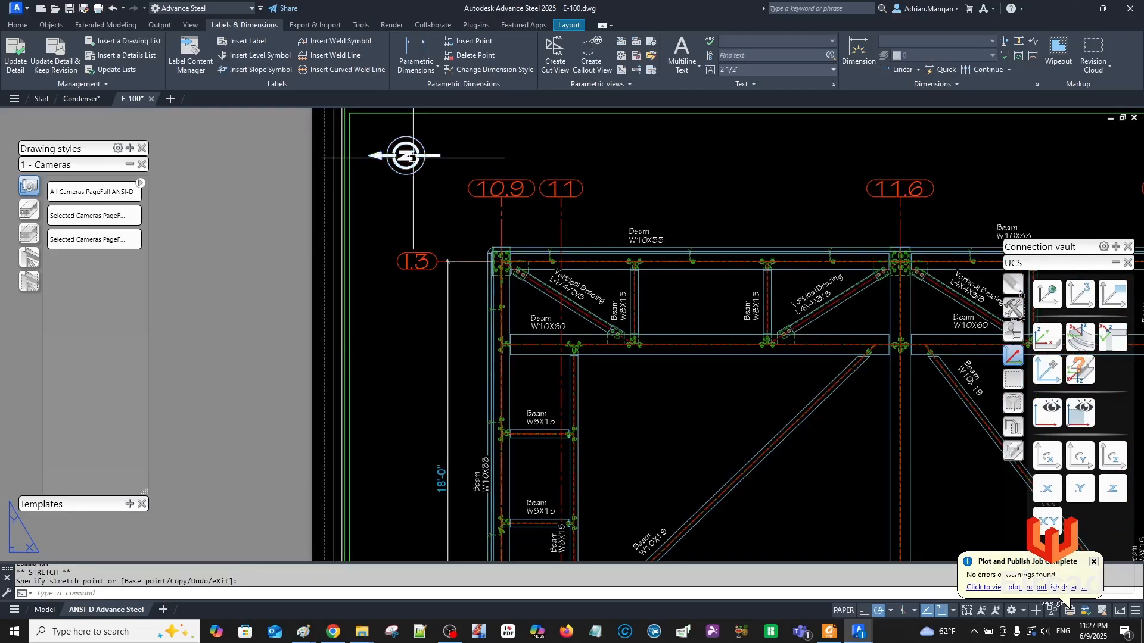
scroll(408, 159, "down", 4)
In the drawing style manager, set the view scale of the user style 3 - Plan View ADM to 3/8"=1'-0".
left_click(166, 26)
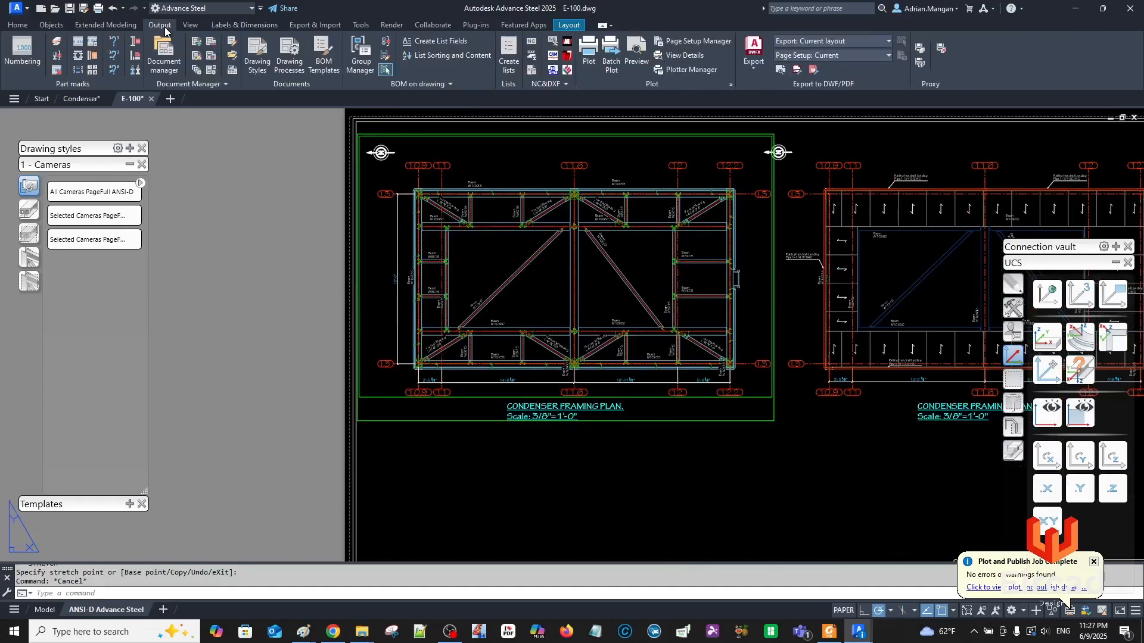
left_click(195, 59)
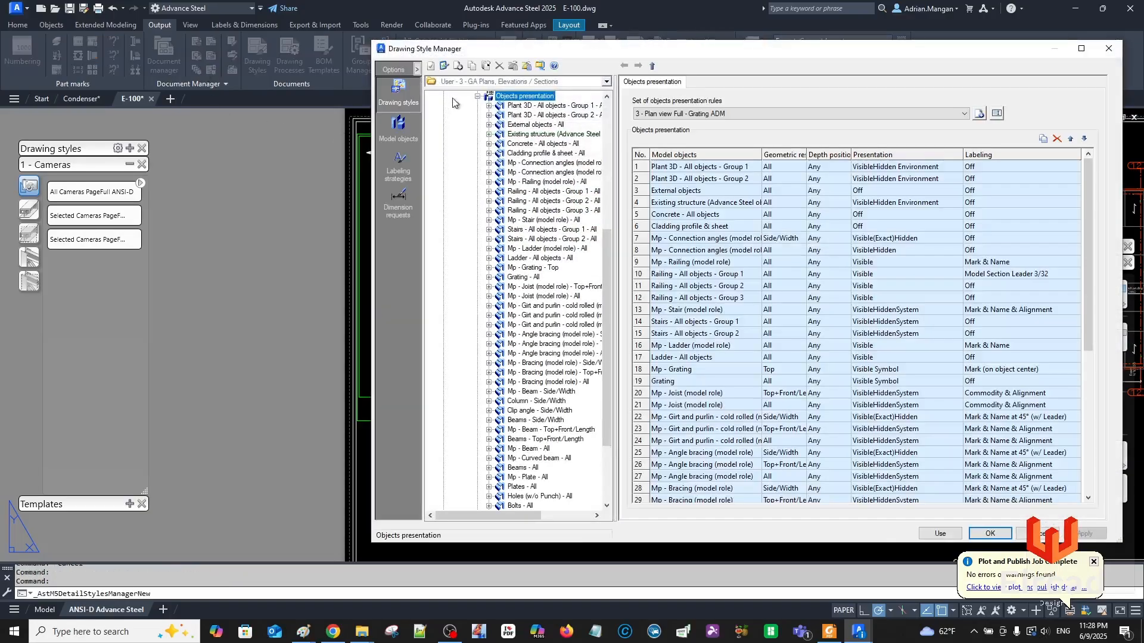
scroll(451, 103, "up", 3)
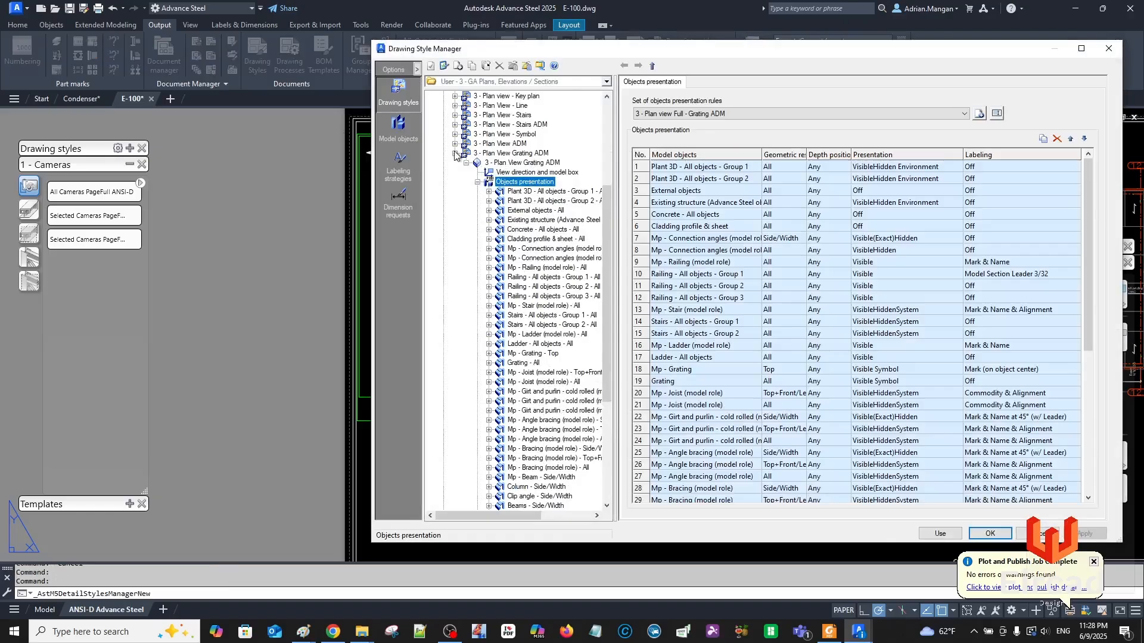
left_click(455, 154)
left_click(489, 306)
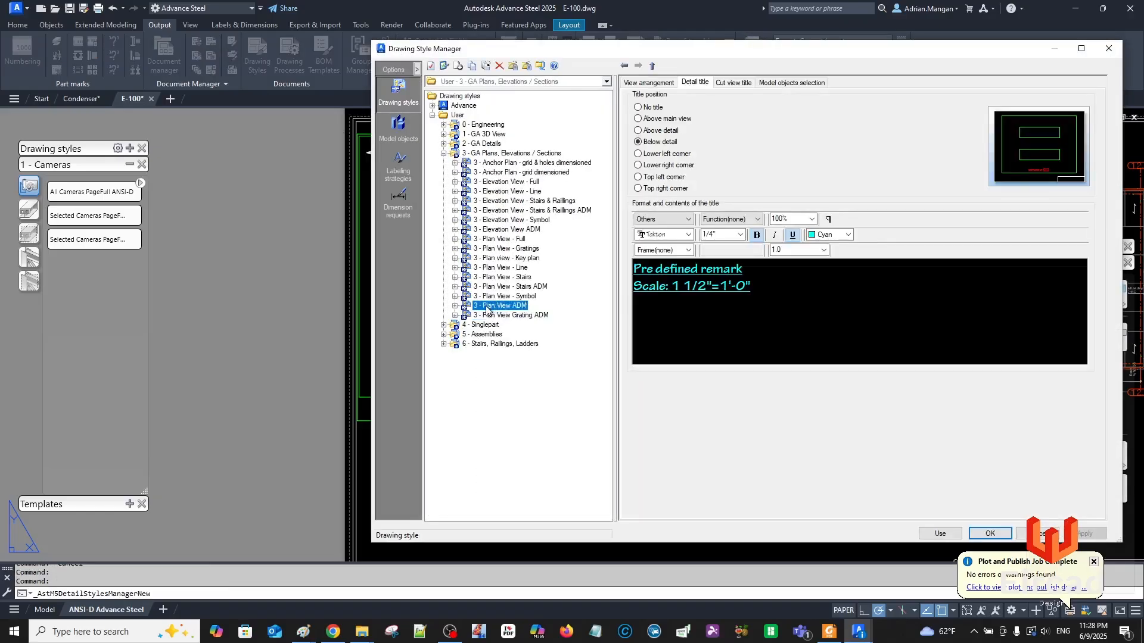
left_click(455, 306)
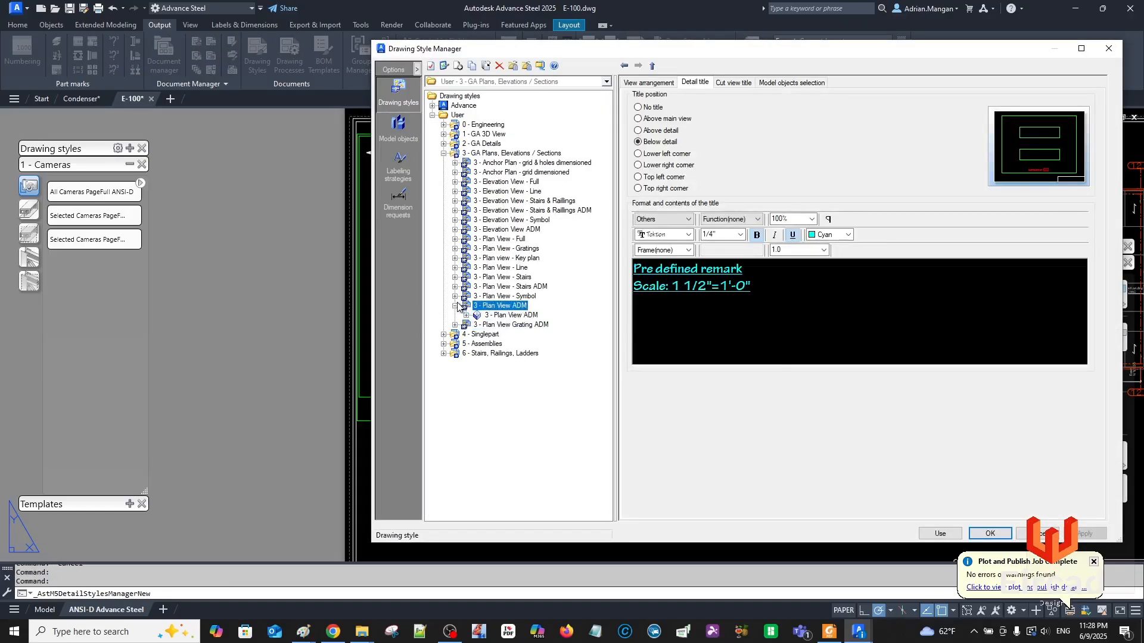
left_click(509, 316)
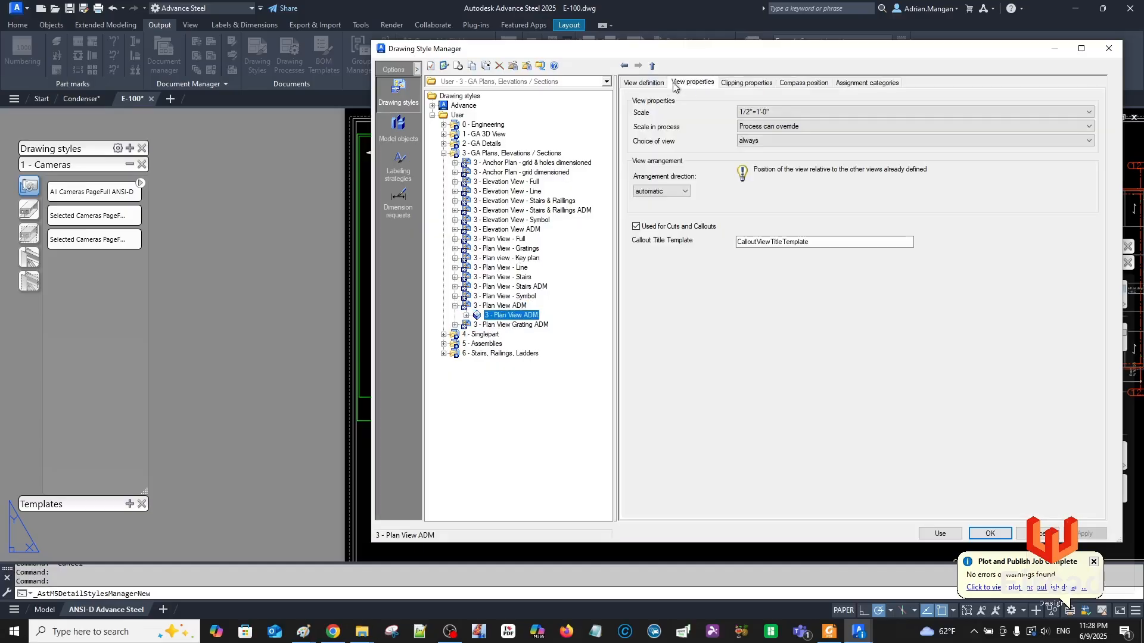
left_click(775, 112)
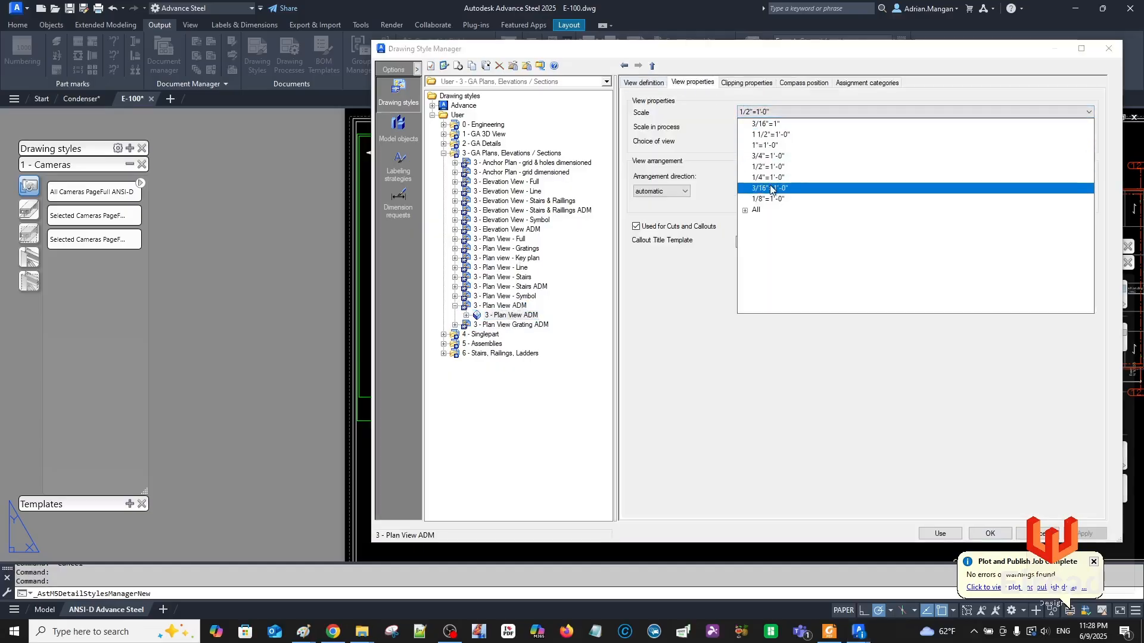
left_click(767, 210)
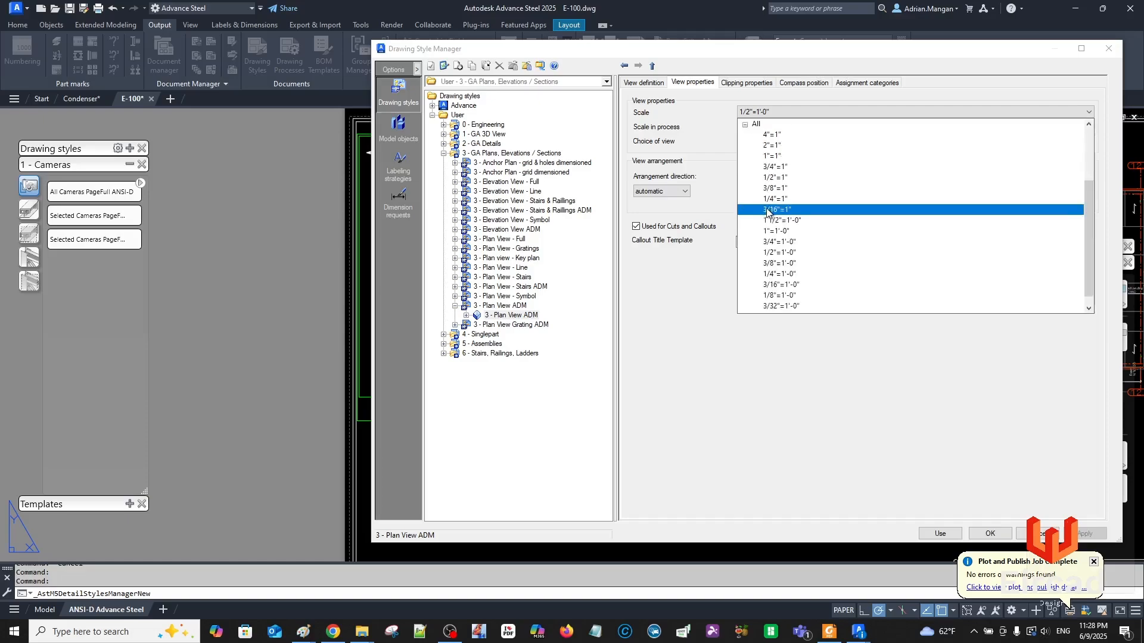
left_click(785, 263)
left_click(990, 533)
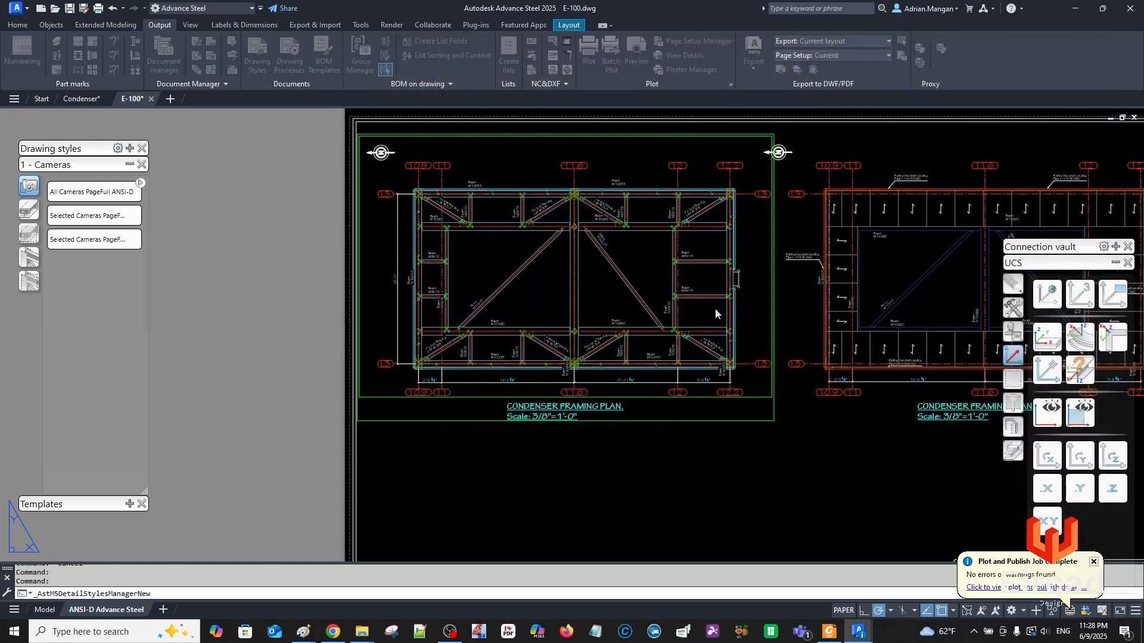
Update the left-hand condenser framing plan by its drawing style.
left_click(736, 271)
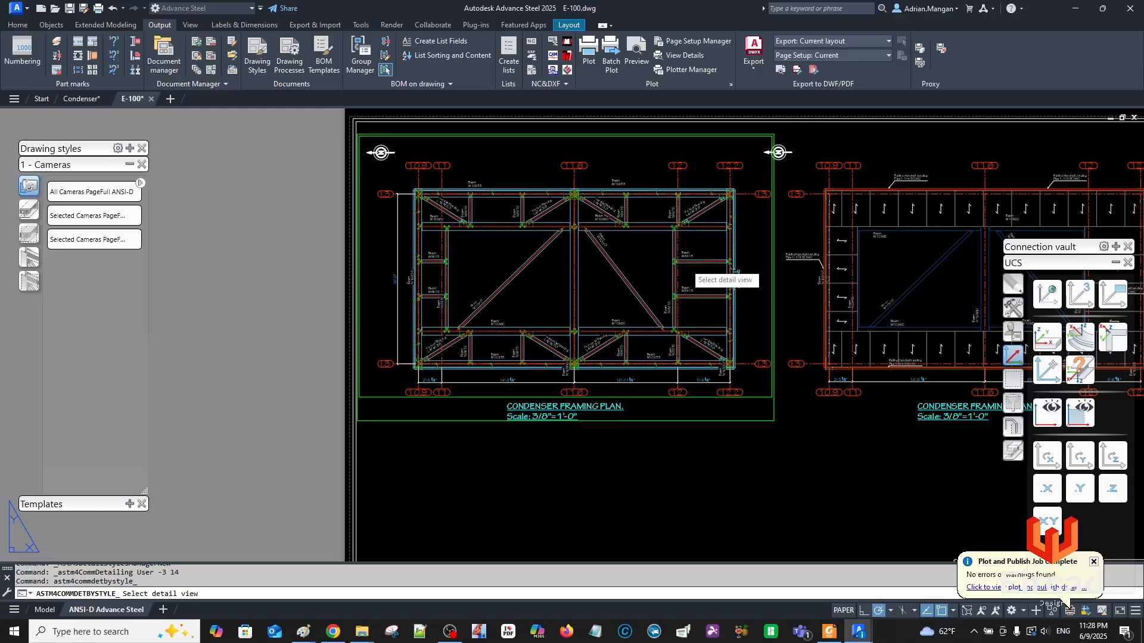
left_click(736, 272)
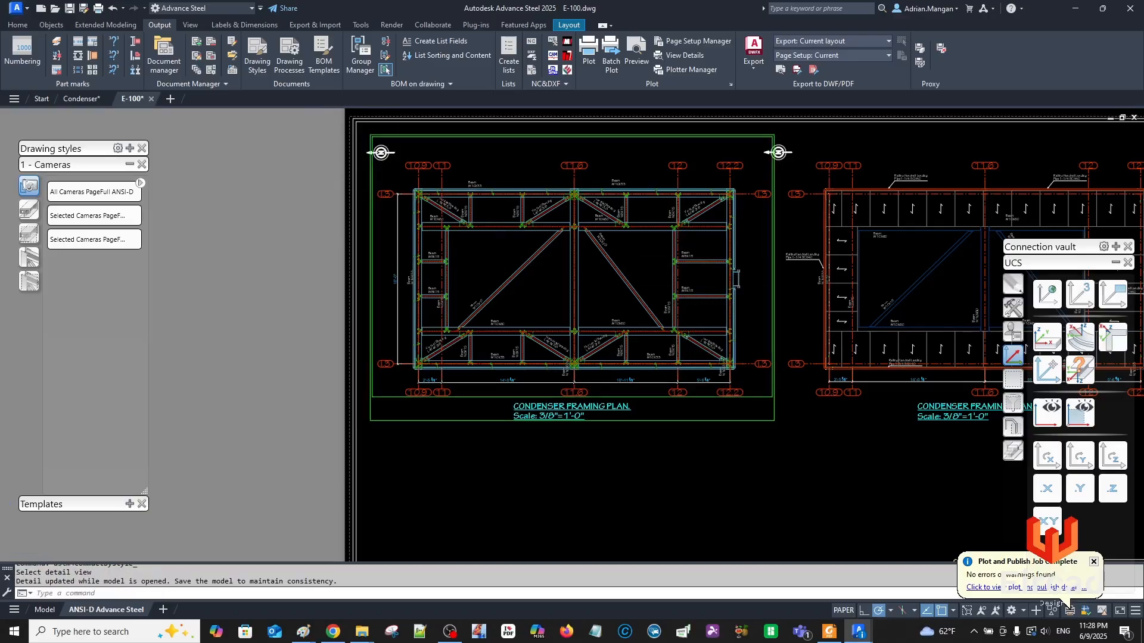
scroll(529, 188, "down", 4)
scroll(689, 204, "up", 4)
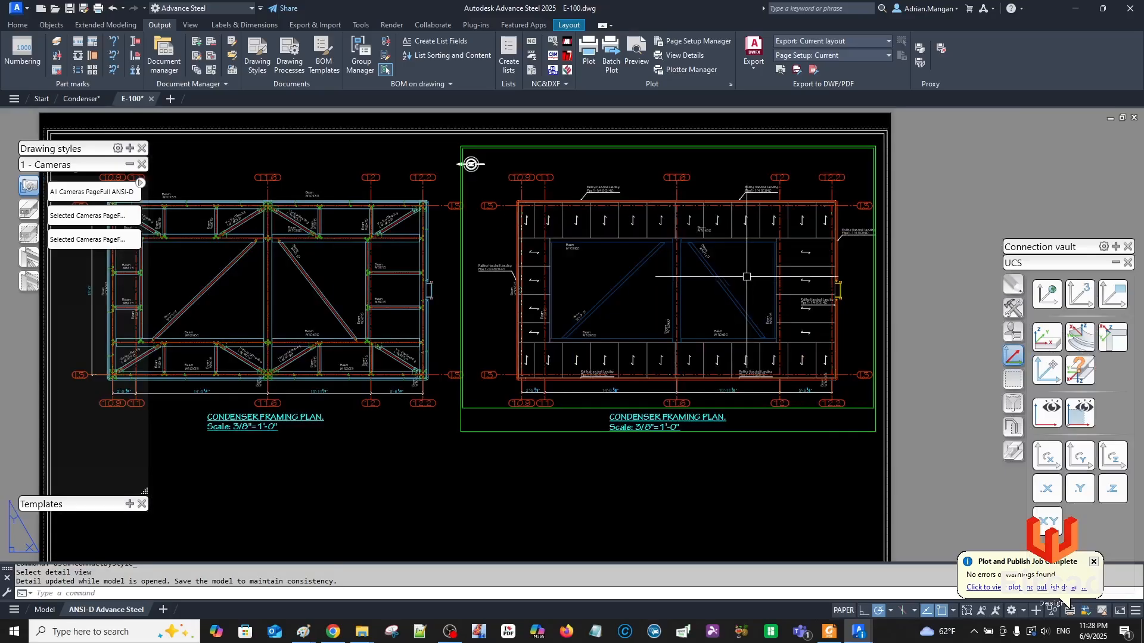
Move the handrail label below the ladder opening in the grating plan off the grating to the outside of the railing.
scroll(747, 199, "up", 8)
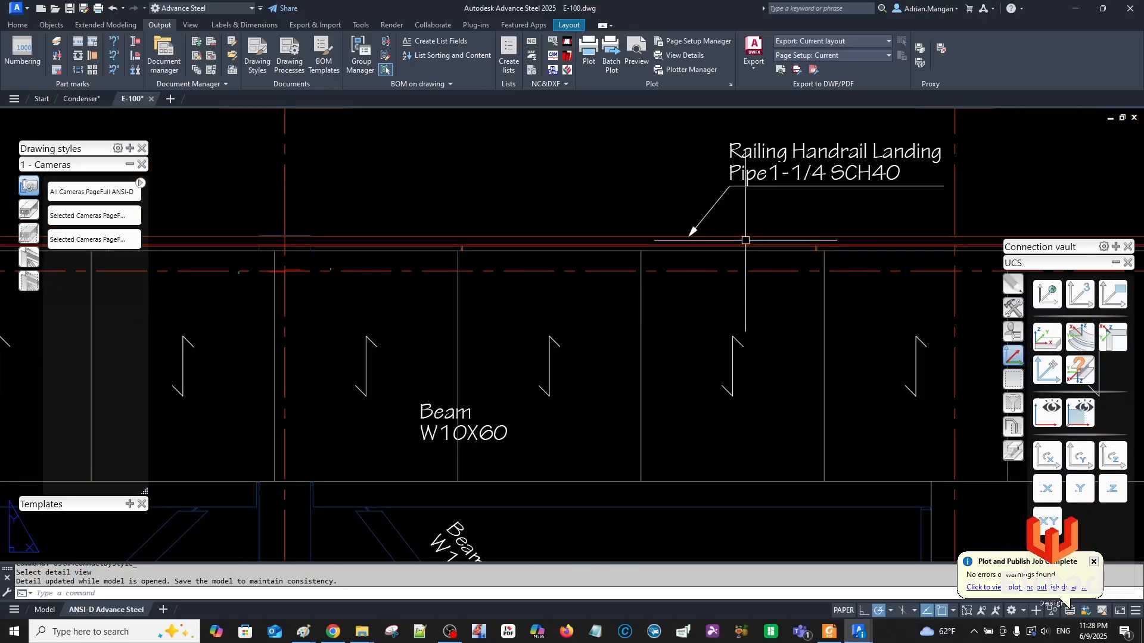
scroll(738, 238, "down", 5)
scroll(703, 248, "up", 4)
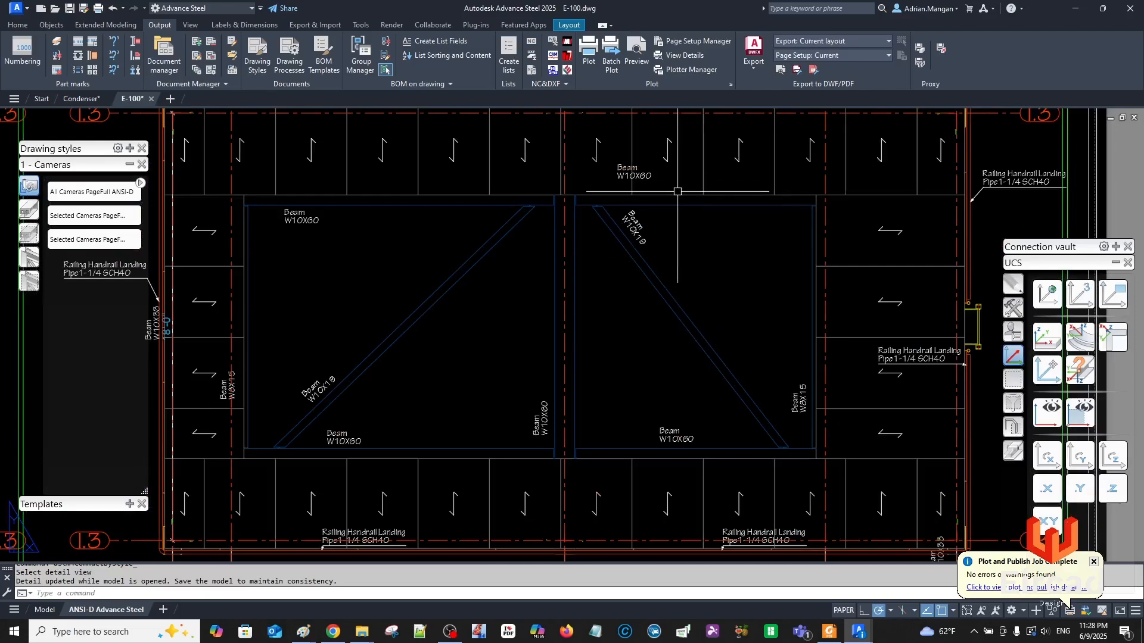
scroll(874, 221, "down", 5)
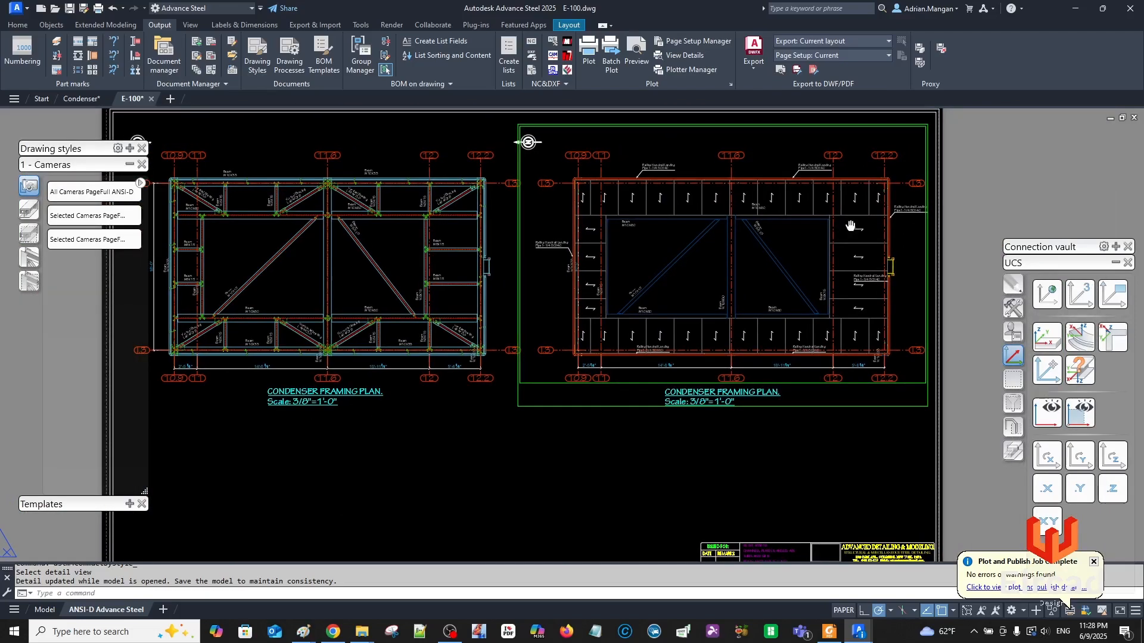
scroll(881, 262, "up", 3)
left_click(826, 268)
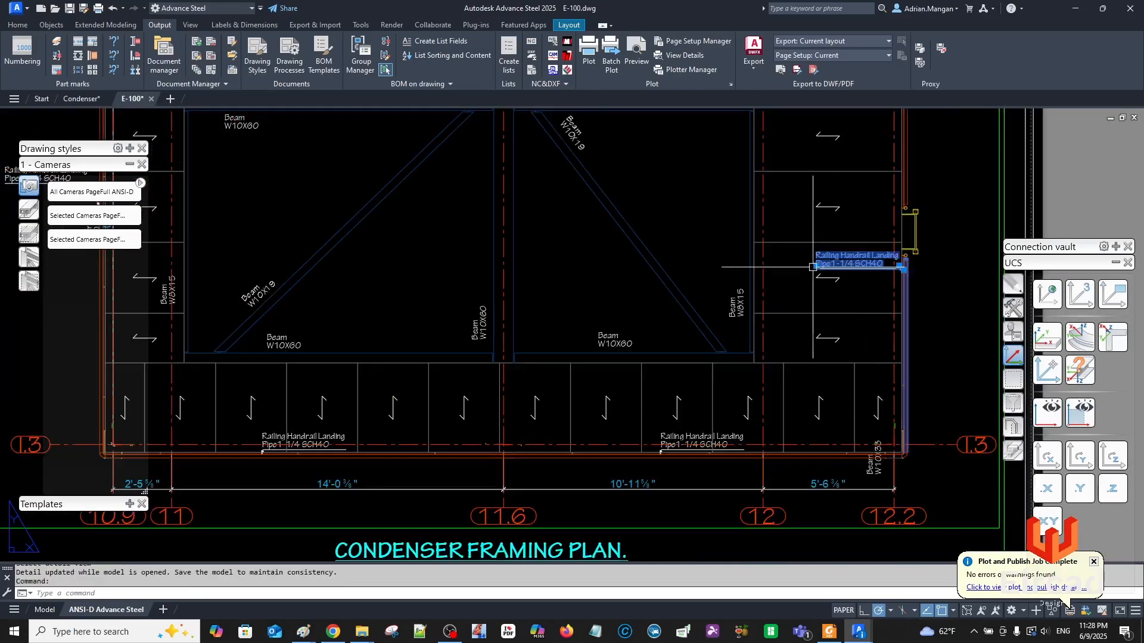
left_click(816, 266)
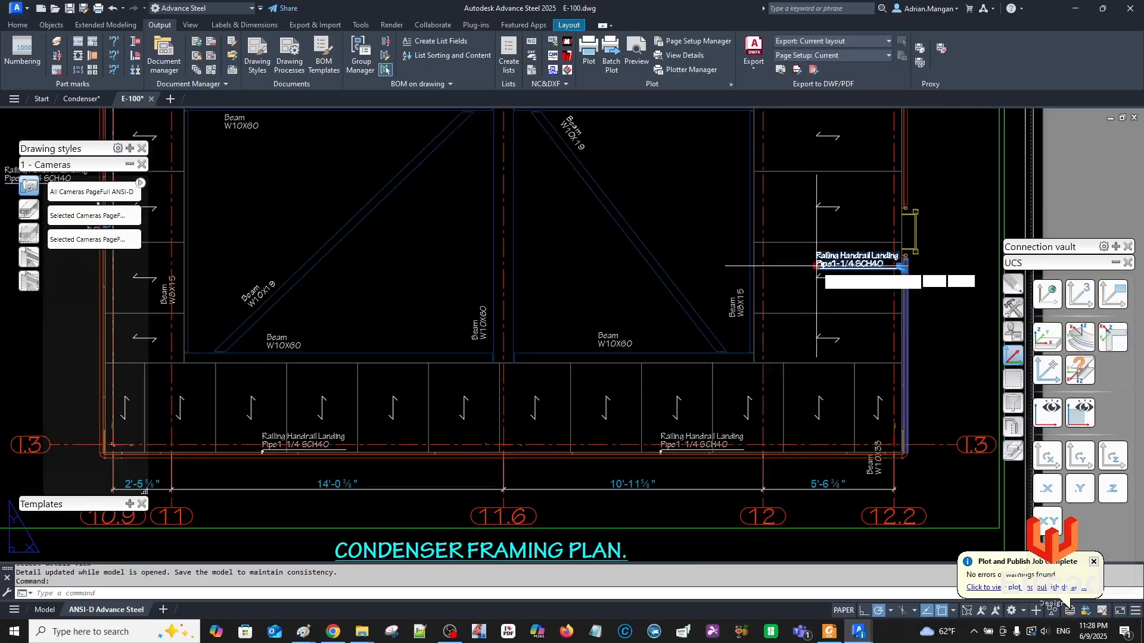
left_click(935, 337)
Snap that label's leader arrow to the midpoint of the outer handrail line below the ladder and adjust its text position.
scroll(905, 280, "up", 5)
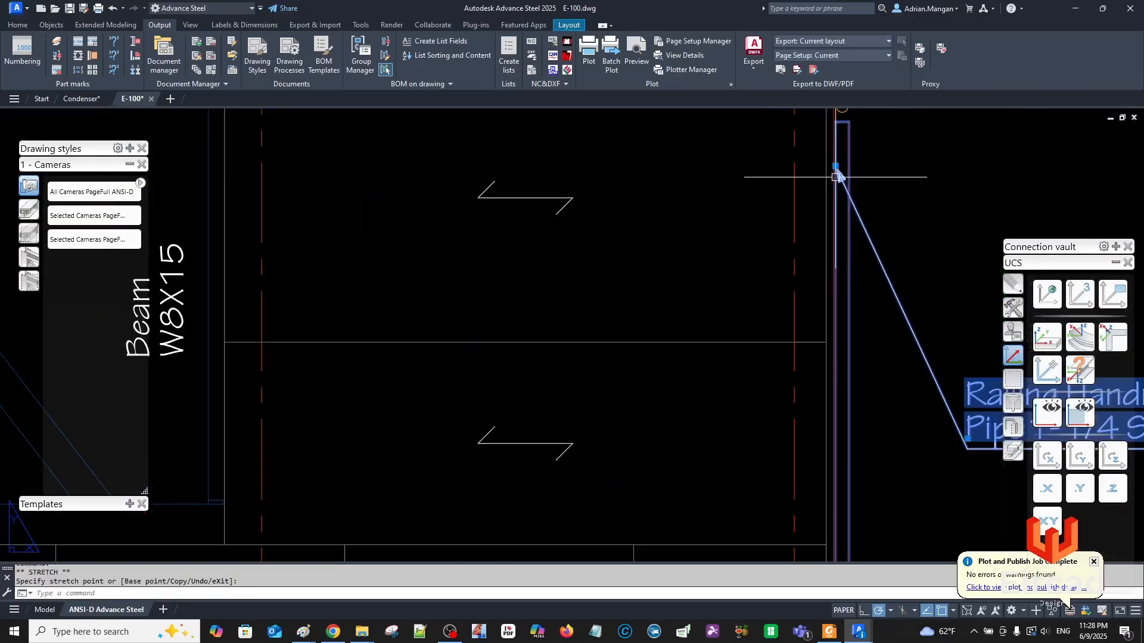
left_click(835, 165)
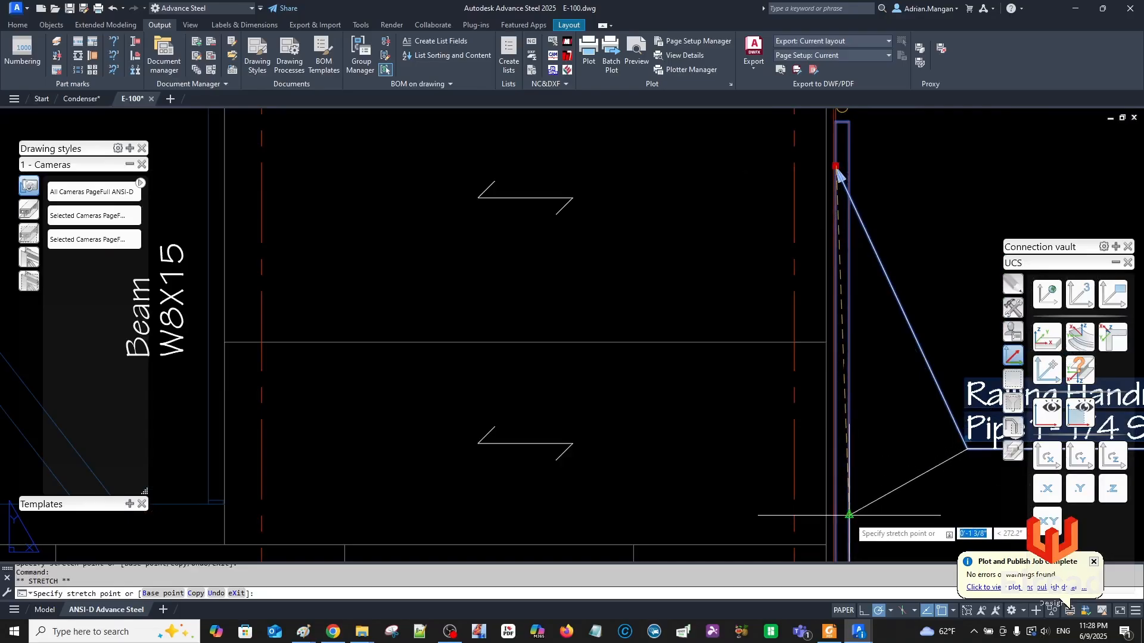
key("Escape")
scroll(893, 416, "down", 4)
left_click(903, 340)
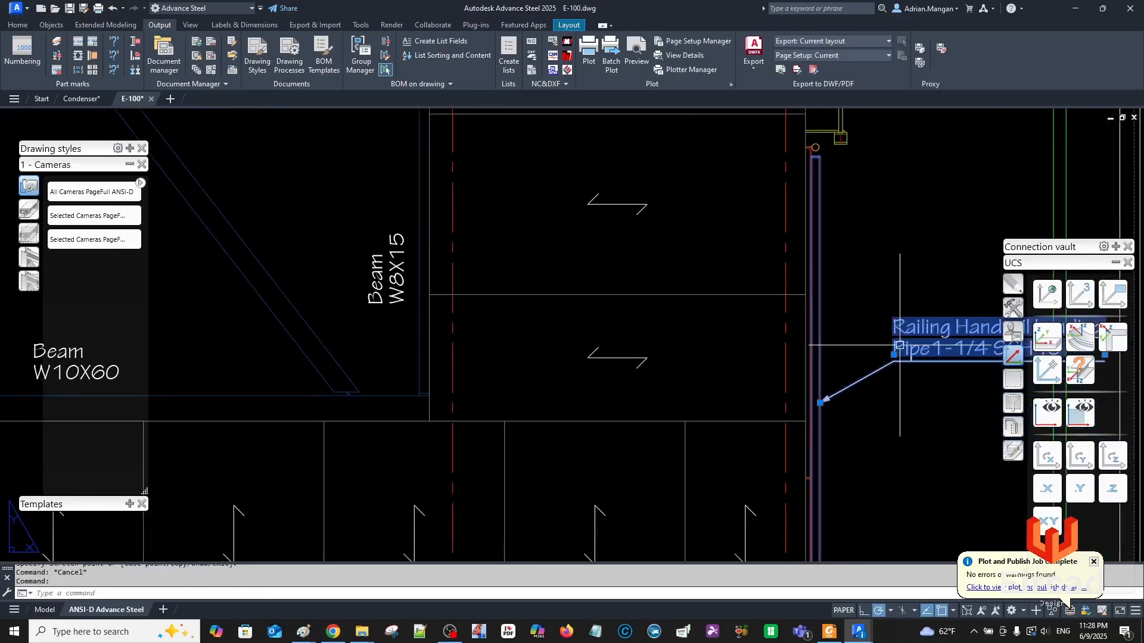
left_click(893, 355)
key("Escape")
key("Escape")
scroll(561, 226, "down", 8)
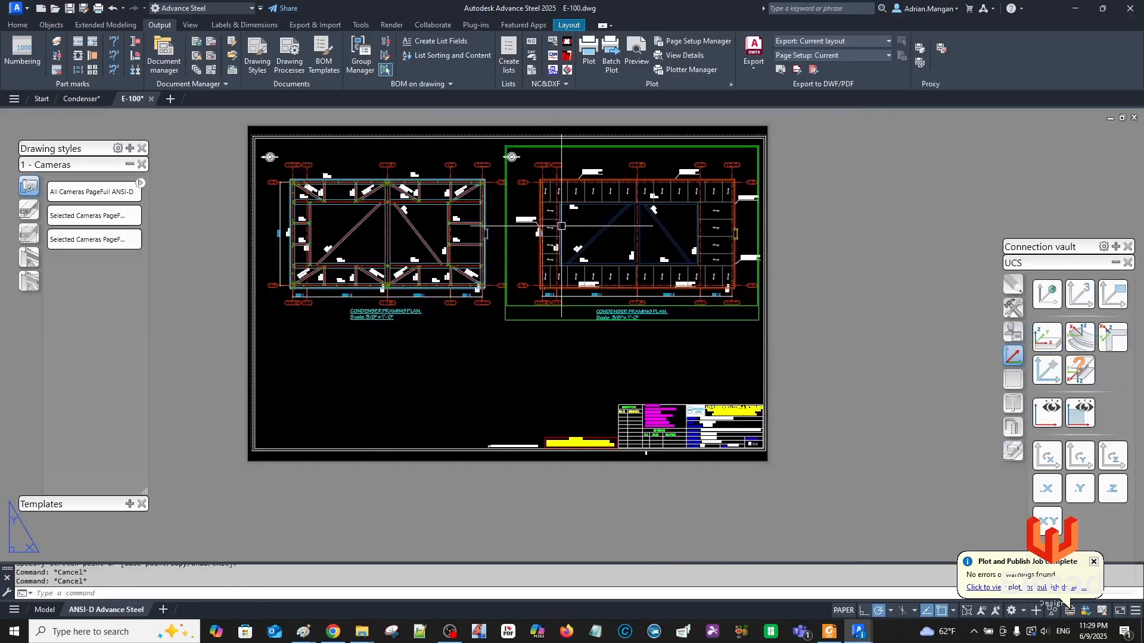
Copy the user drawing style 3 - Anchor Plan - grid & holes dimensioned as 3 - Anchor Plan - grid & holes dimensioned ADM.
middle_click_drag(561, 226, 558, 243)
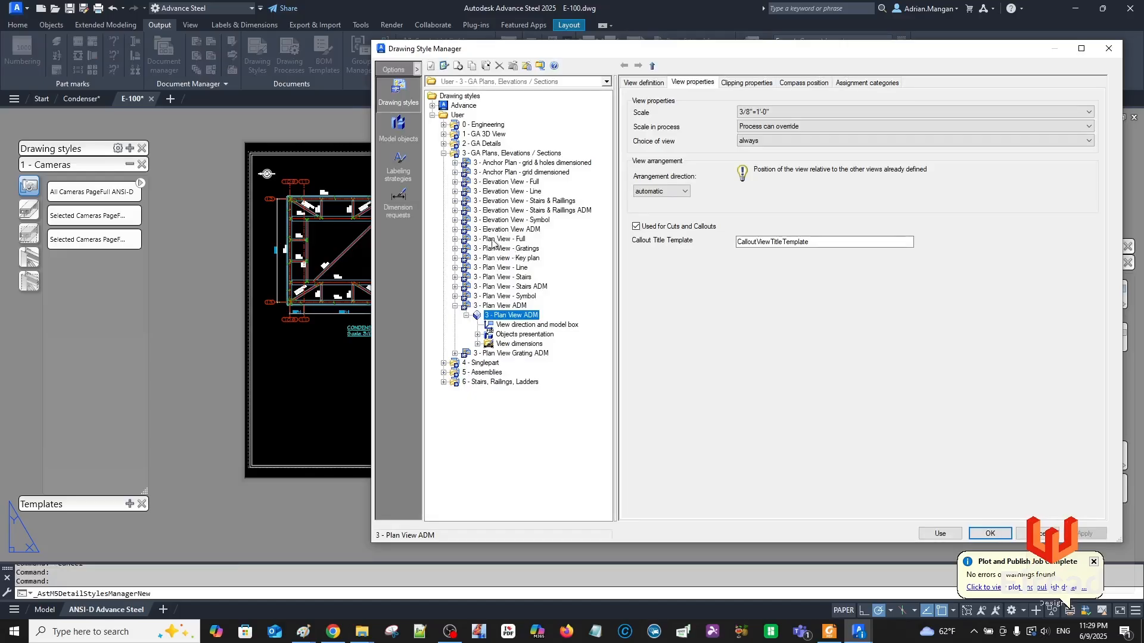
left_click(455, 307)
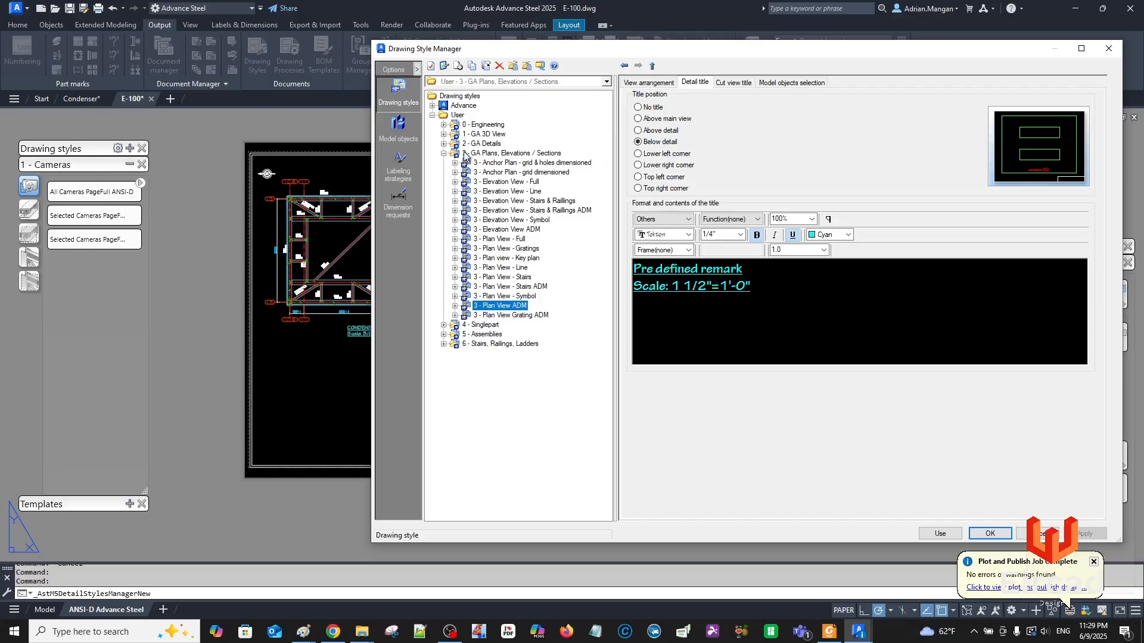
left_click(517, 164)
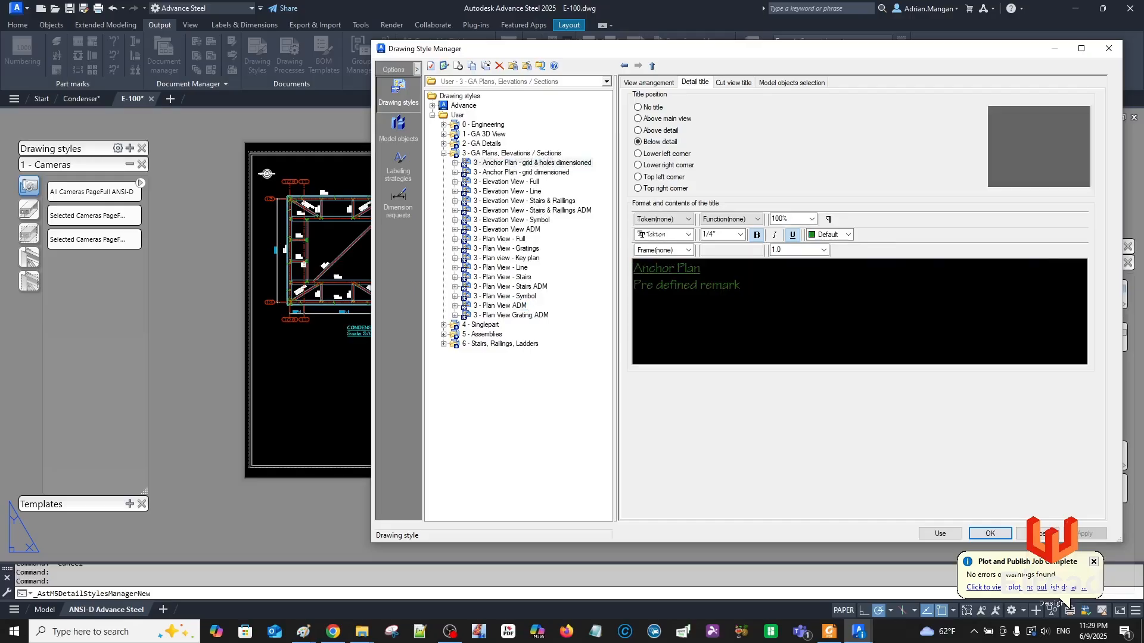
left_click(455, 162)
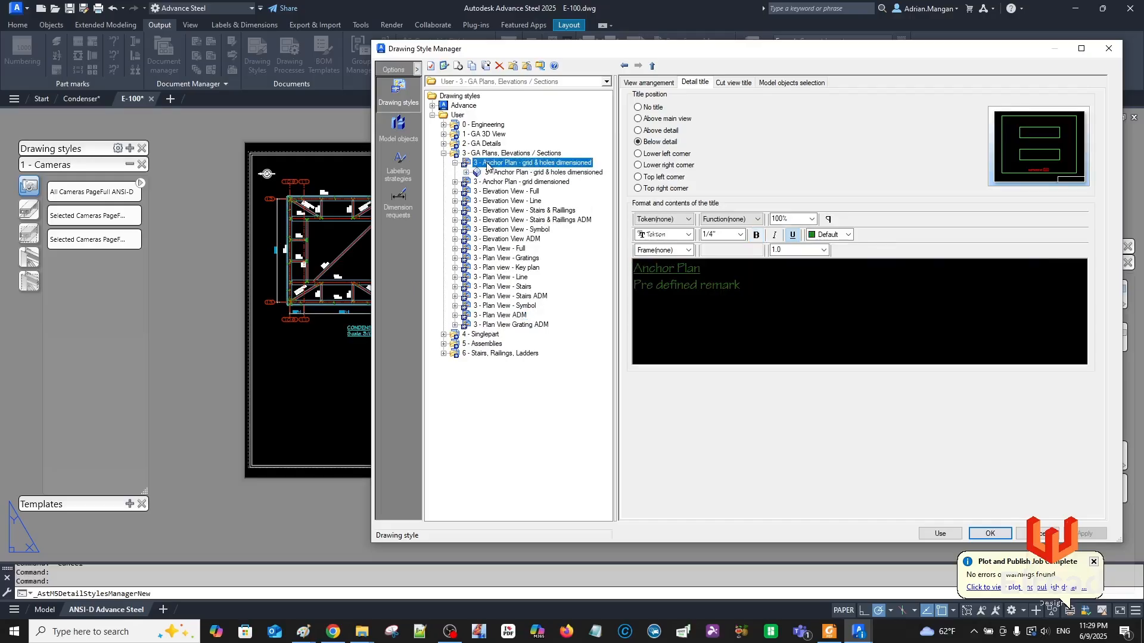
right_click(487, 166)
left_click(523, 215)
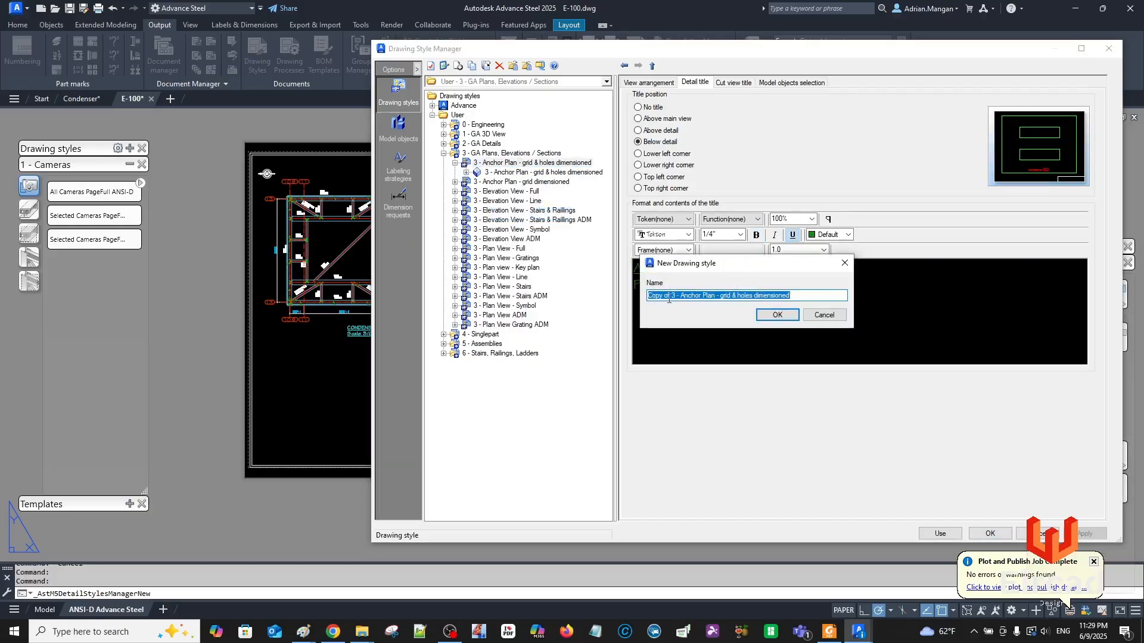
left_click_drag(672, 300, 610, 294)
key("BackSpace")
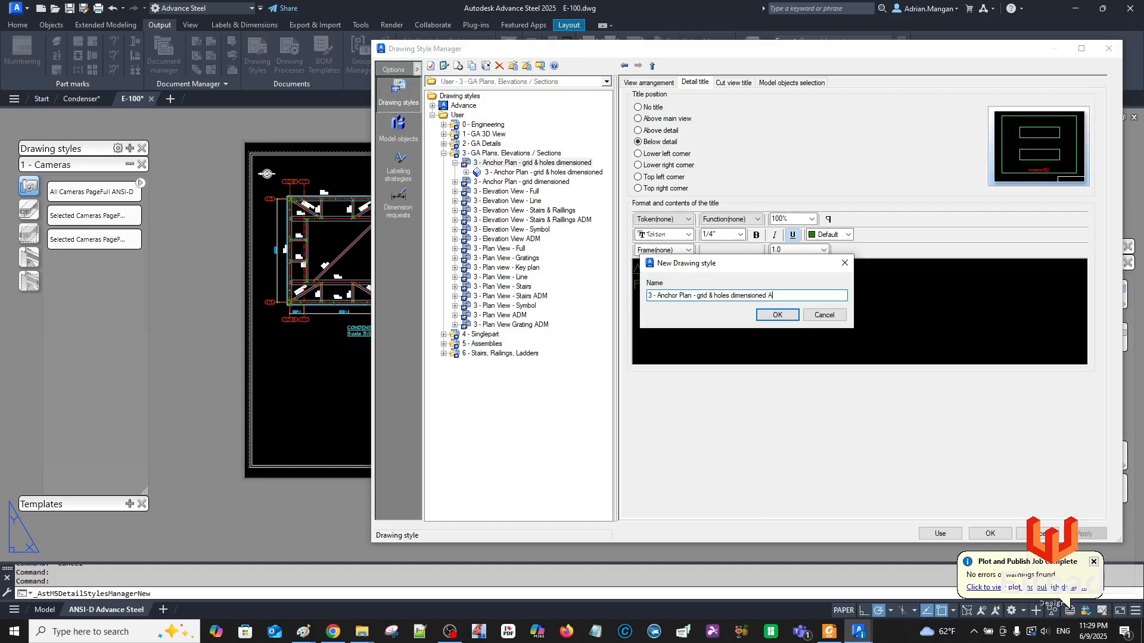
left_click(778, 314)
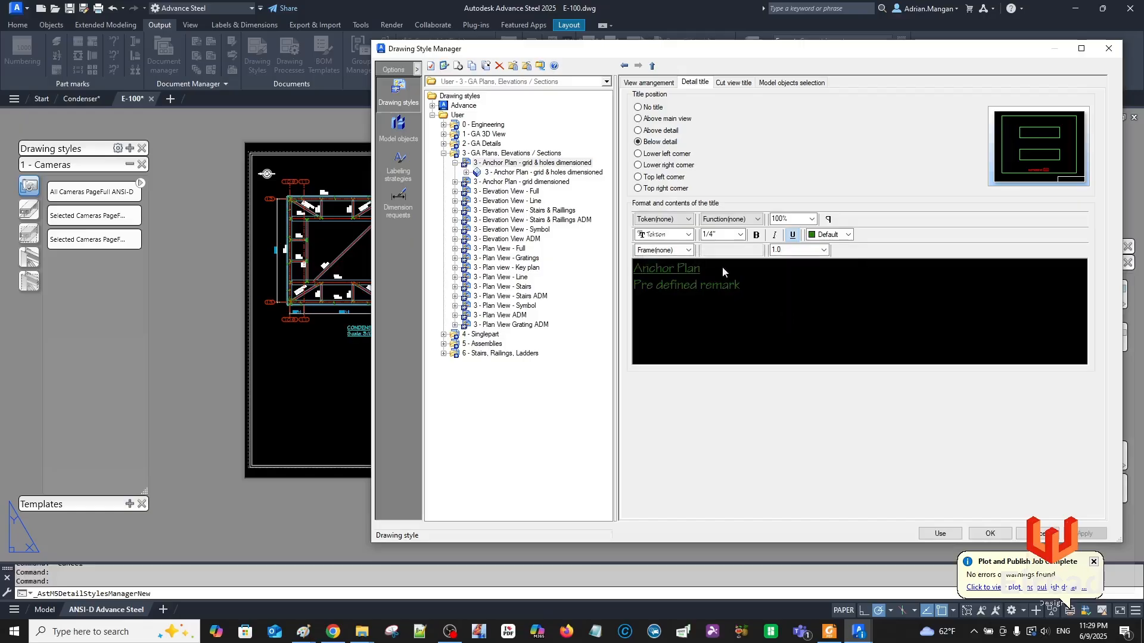
Copy the view under the original grid & holes anchor plan style as 3 - Anchor Plan - grid & holes dimensioned ADM.
left_click(467, 172)
left_click(509, 173)
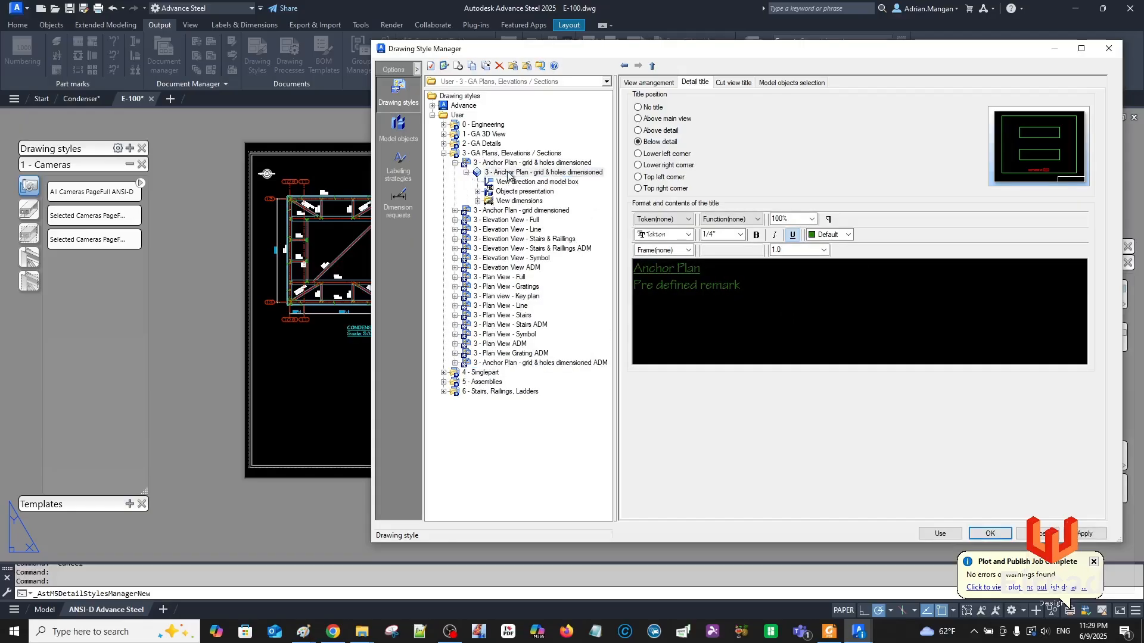
left_click(643, 83)
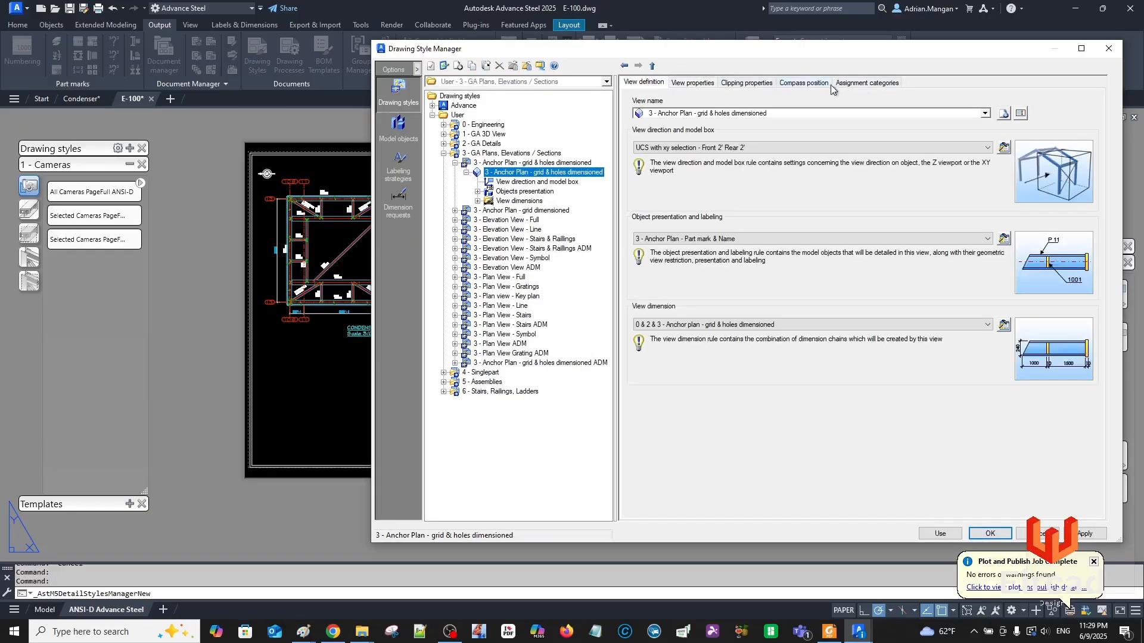
left_click(1020, 114)
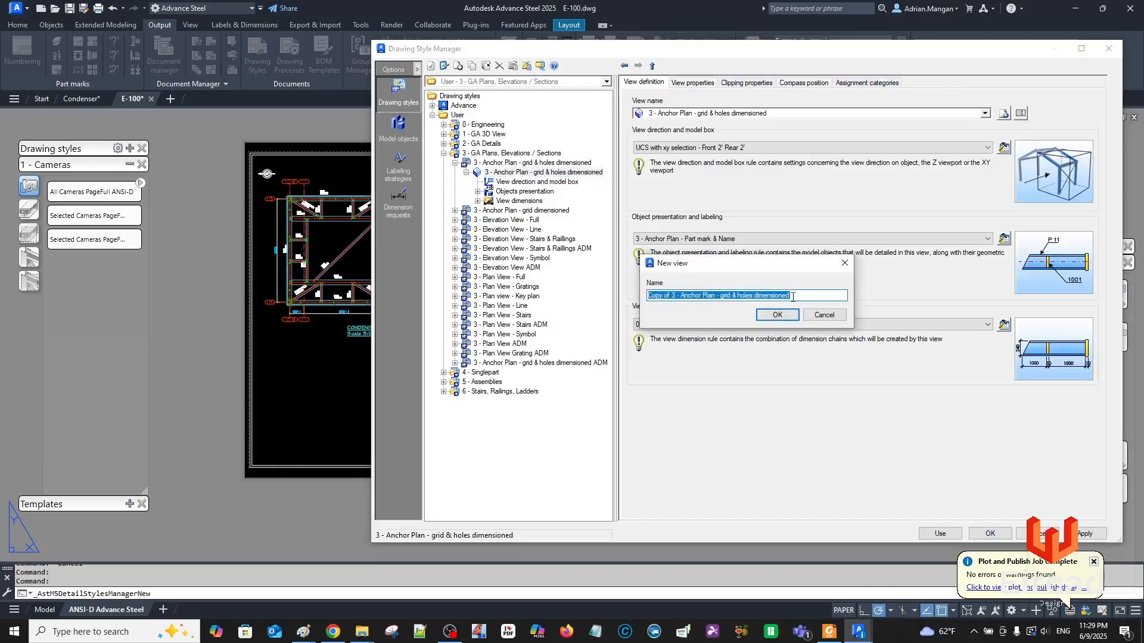
left_click_drag(670, 296, 646, 296)
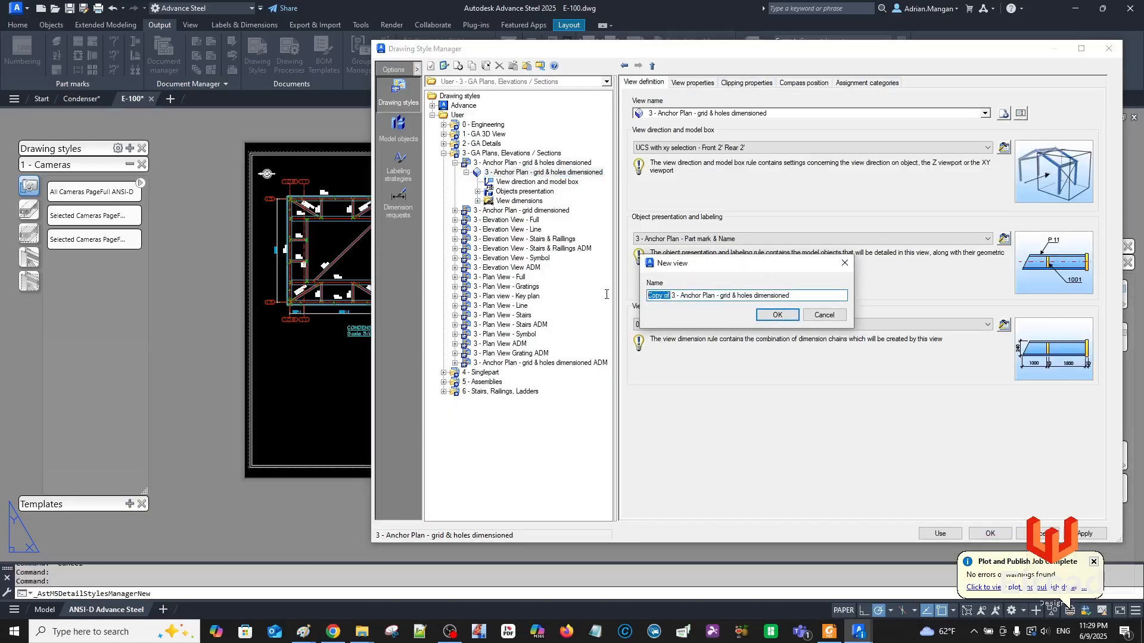
key("Delete")
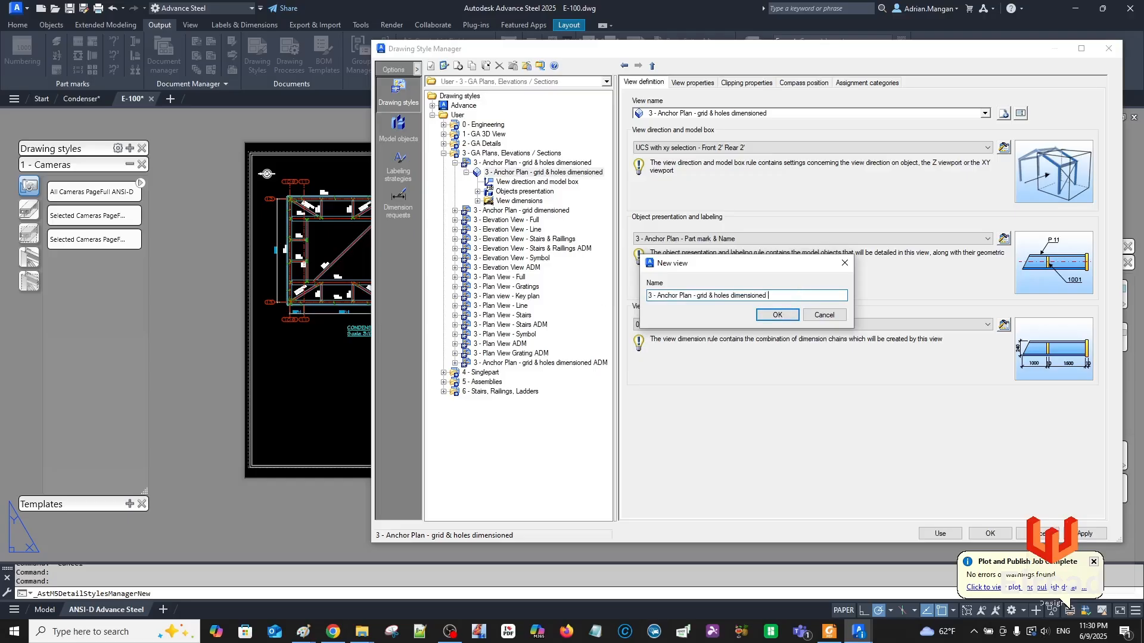
left_click(783, 316)
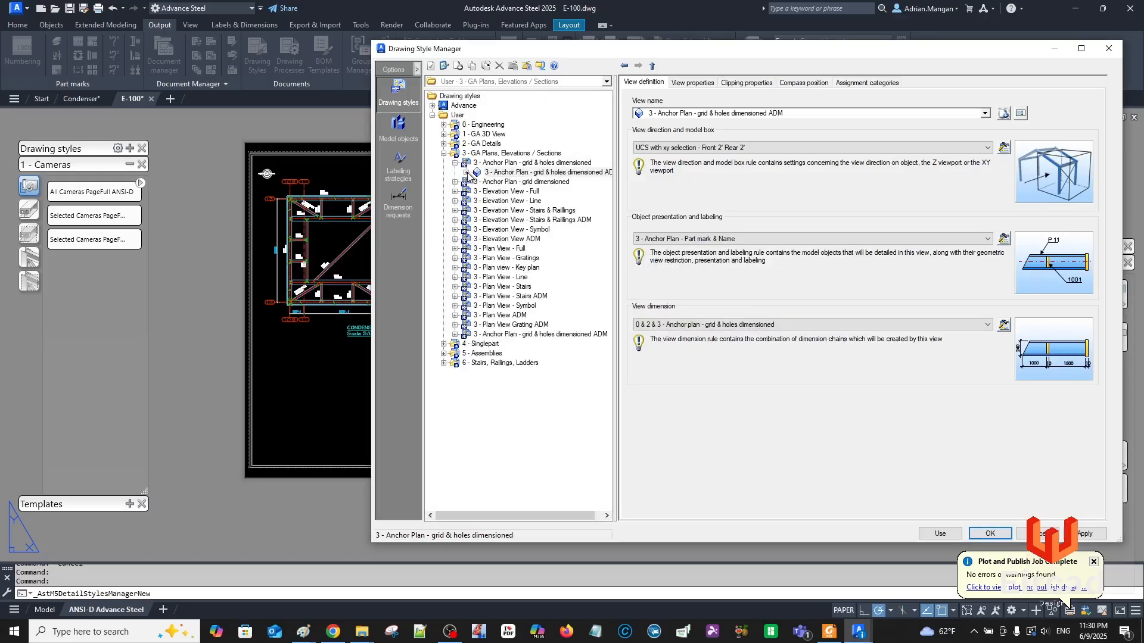
Copy that view's objects presentation rule set as 3 - Anchor Plan - Part mark & Name ADM.
left_click(467, 172)
left_click(514, 194)
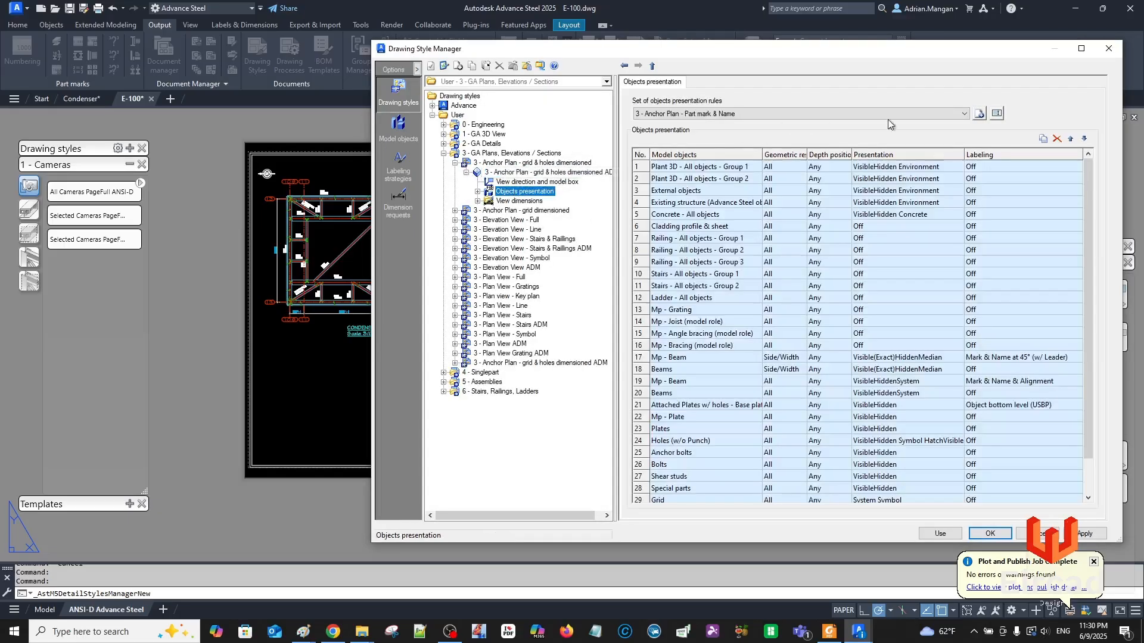
left_click(979, 113)
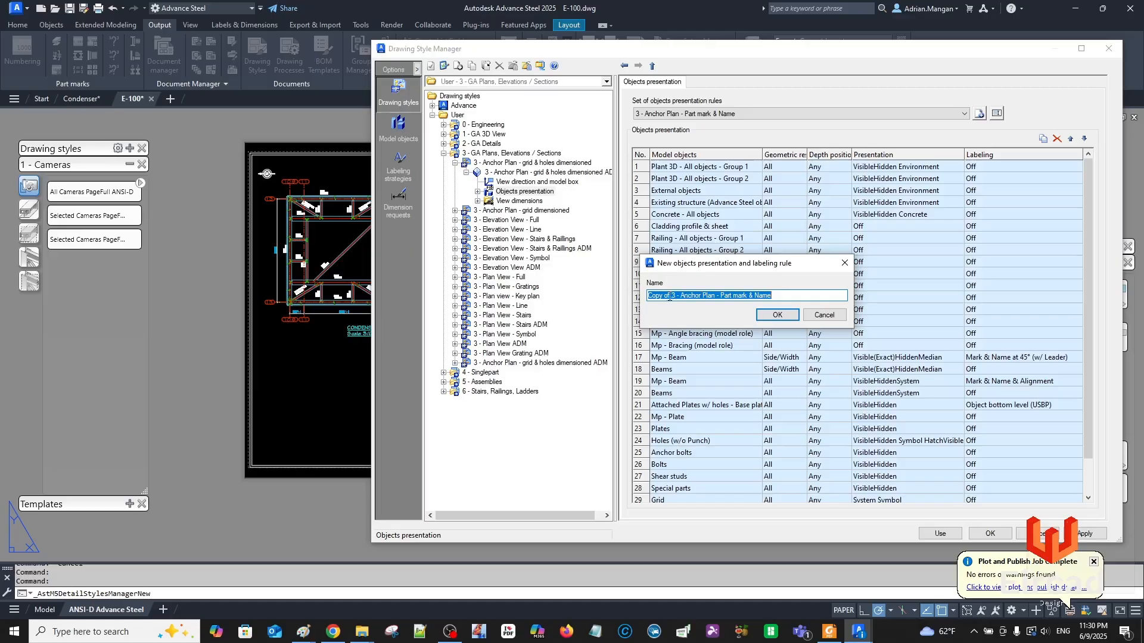
left_click_drag(670, 296, 590, 288)
key("BackSpace")
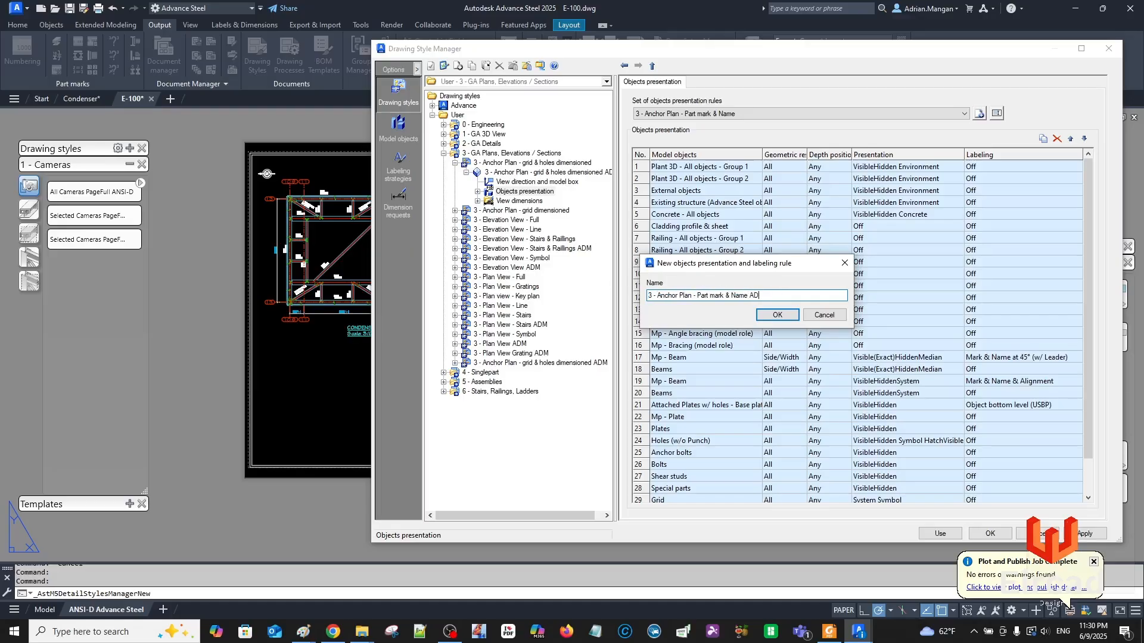
left_click(777, 315)
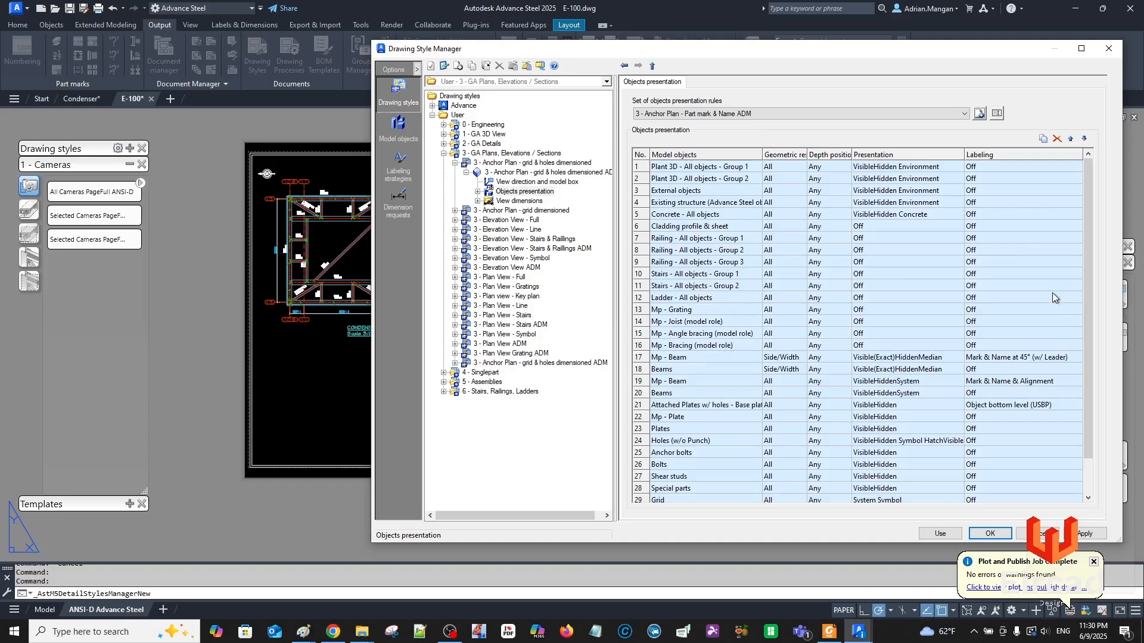
Duplicate the Side/Width Beams row in the objects presentation and change the copy's model object to Column from Parts (w/ model roles).
scroll(1051, 292, "down", 2)
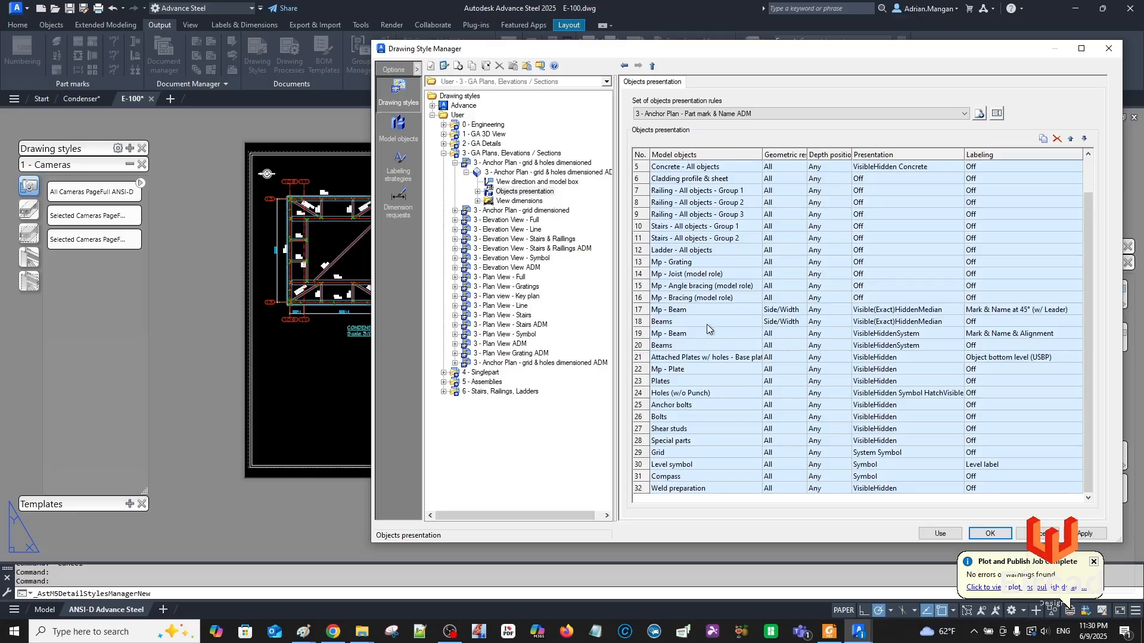
left_click(649, 325)
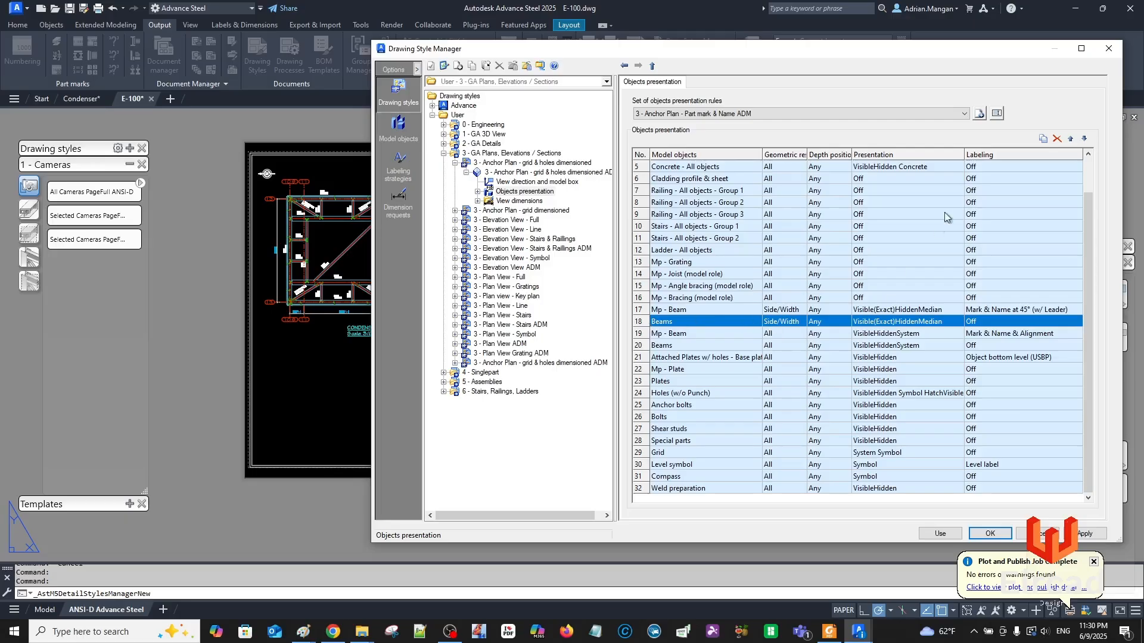
left_click(1043, 141)
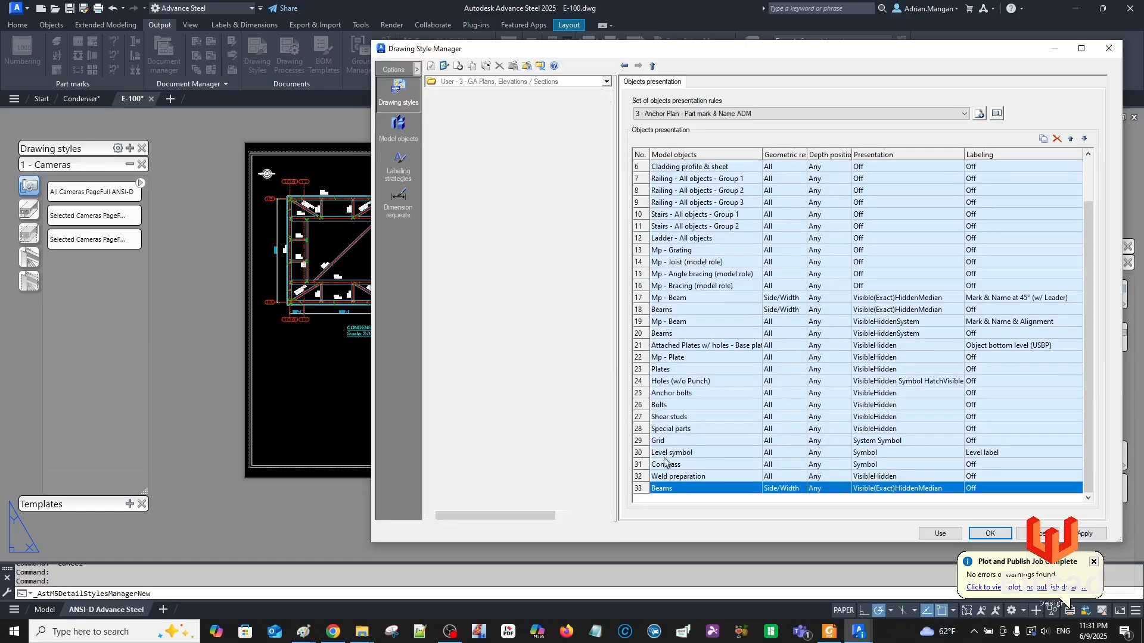
left_click(974, 117)
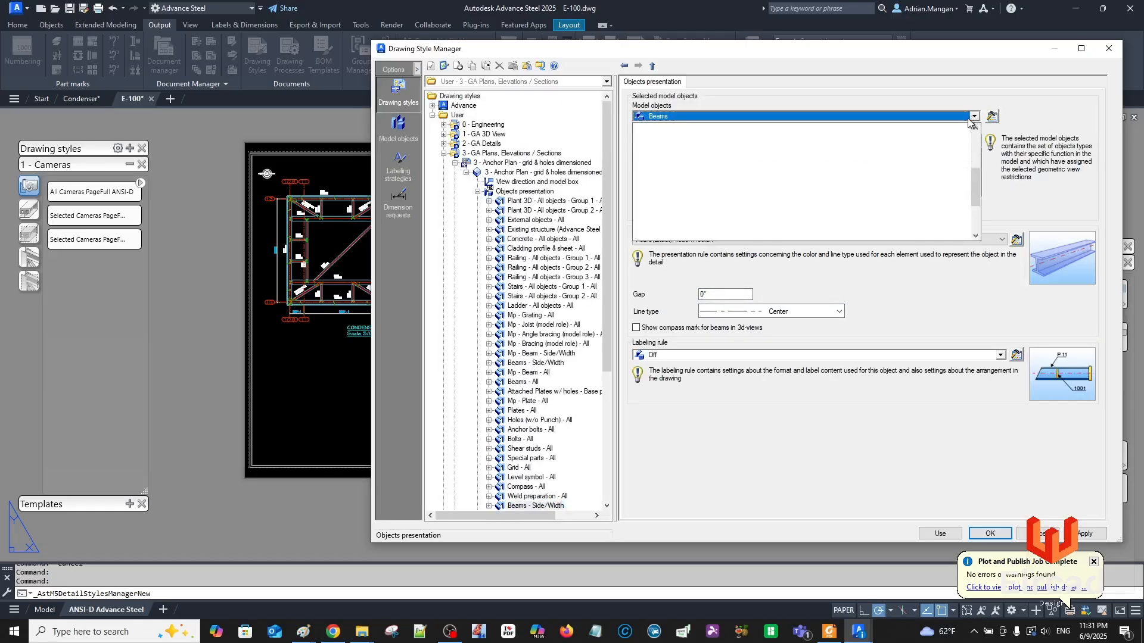
left_click(640, 128)
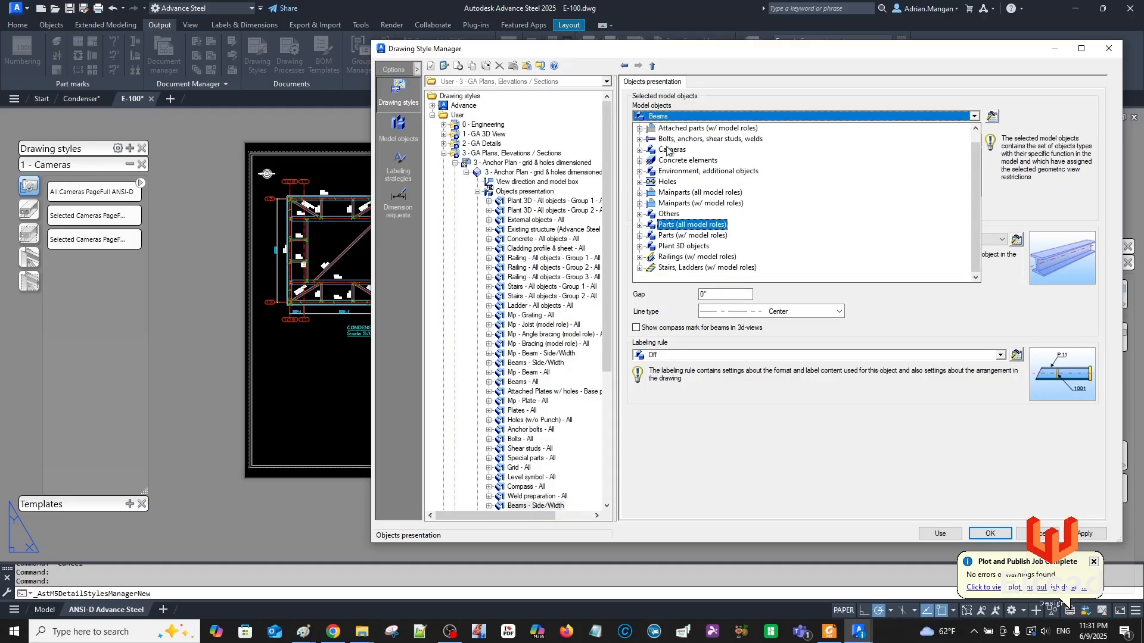
left_click(641, 236)
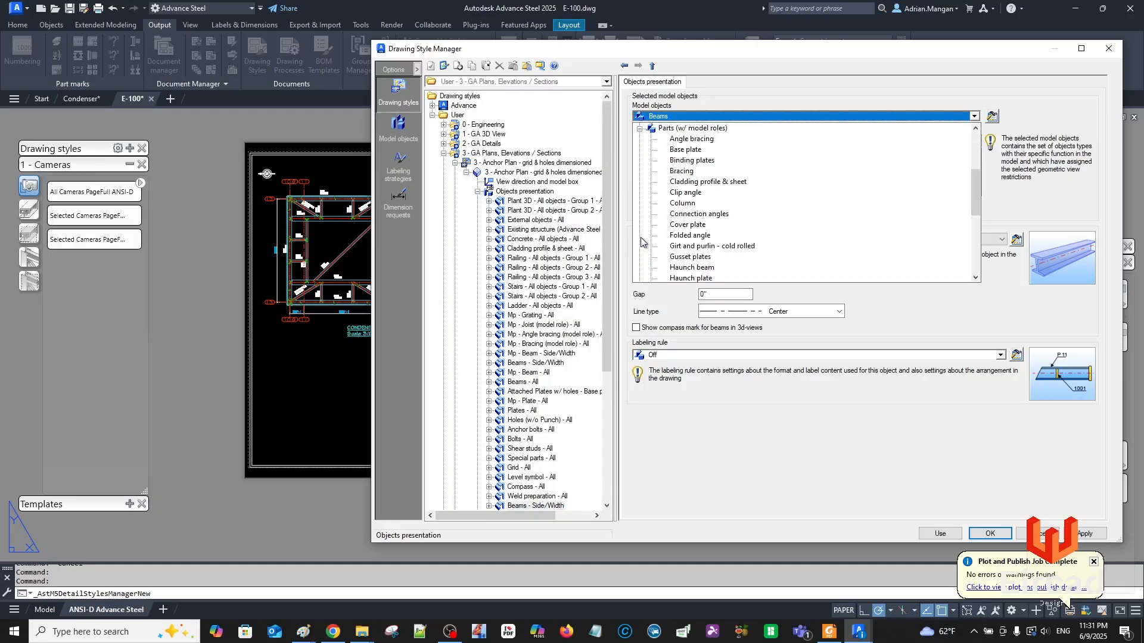
left_click(679, 203)
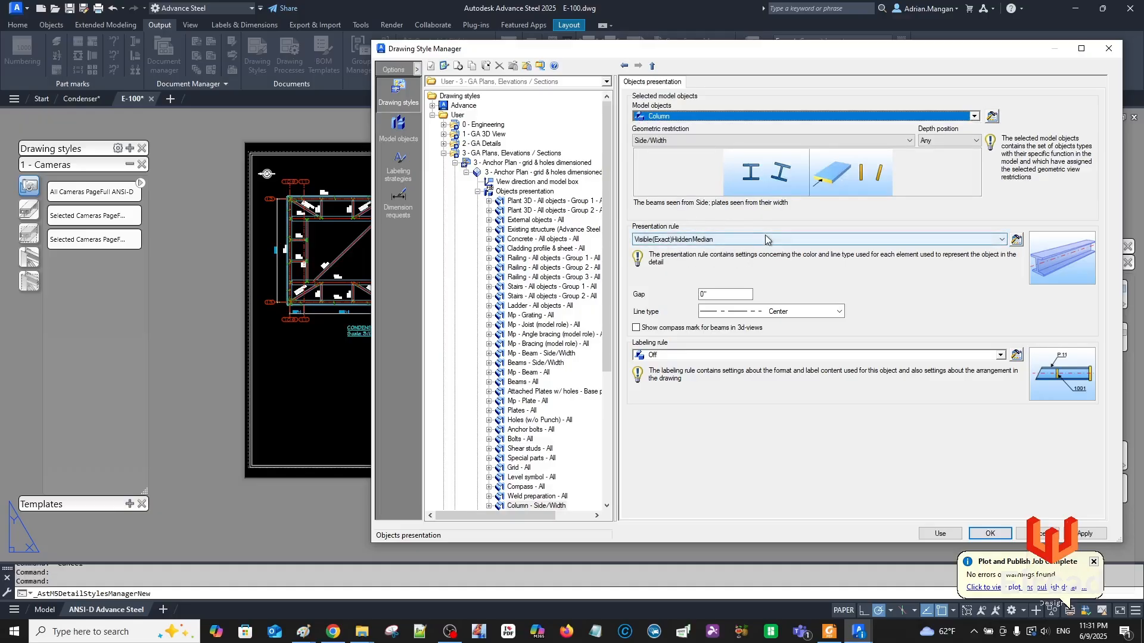
Set the Column entry's presentation rule to Visible(Exact)HiddenSystem and its labeling strategy to Model Section Leader 3/32, and apply the changes.
left_click(997, 239)
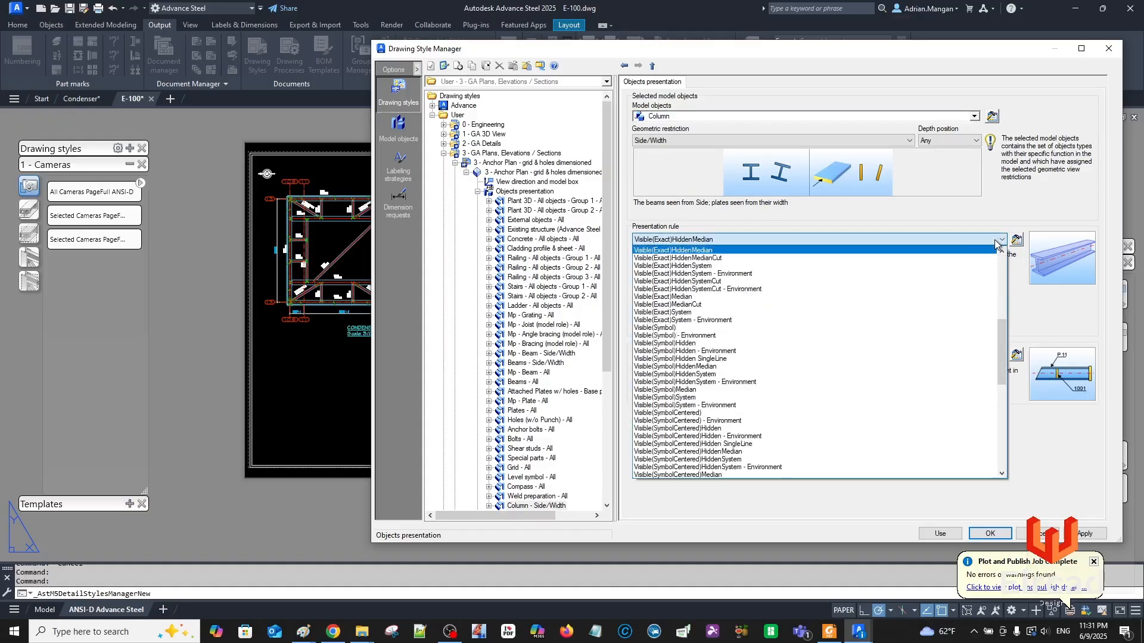
left_click(732, 266)
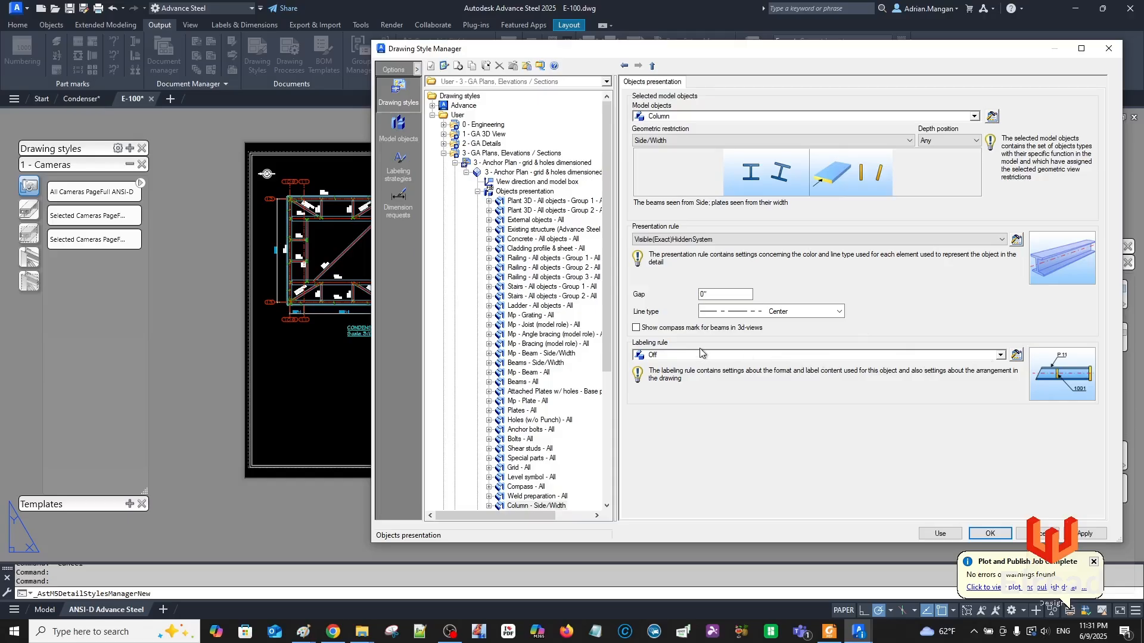
left_click(1017, 355)
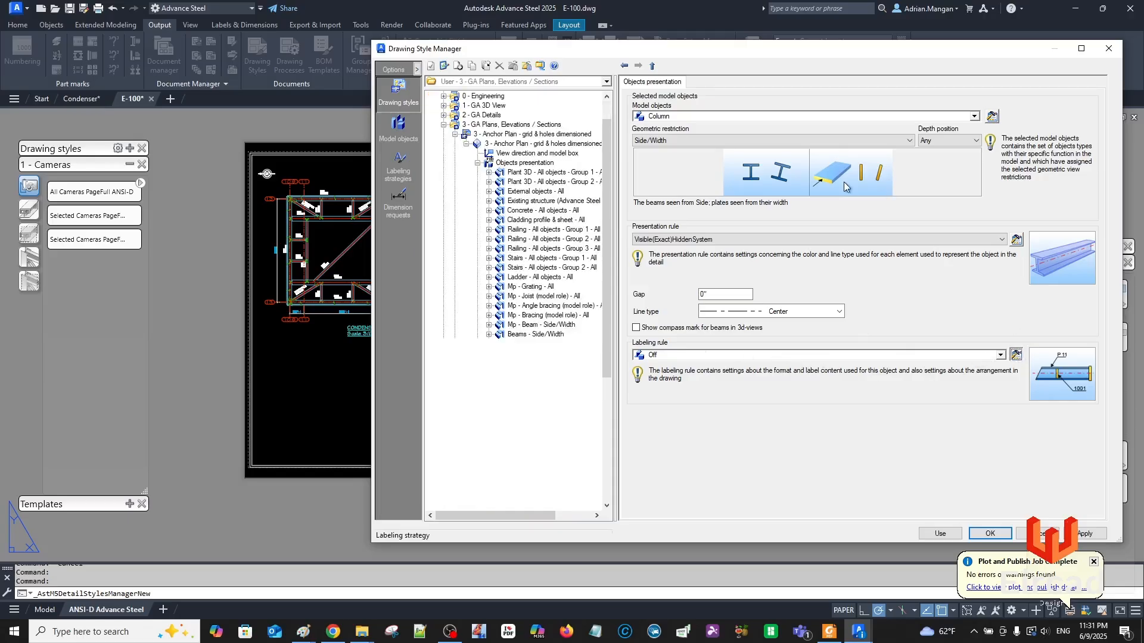
left_click(1046, 103)
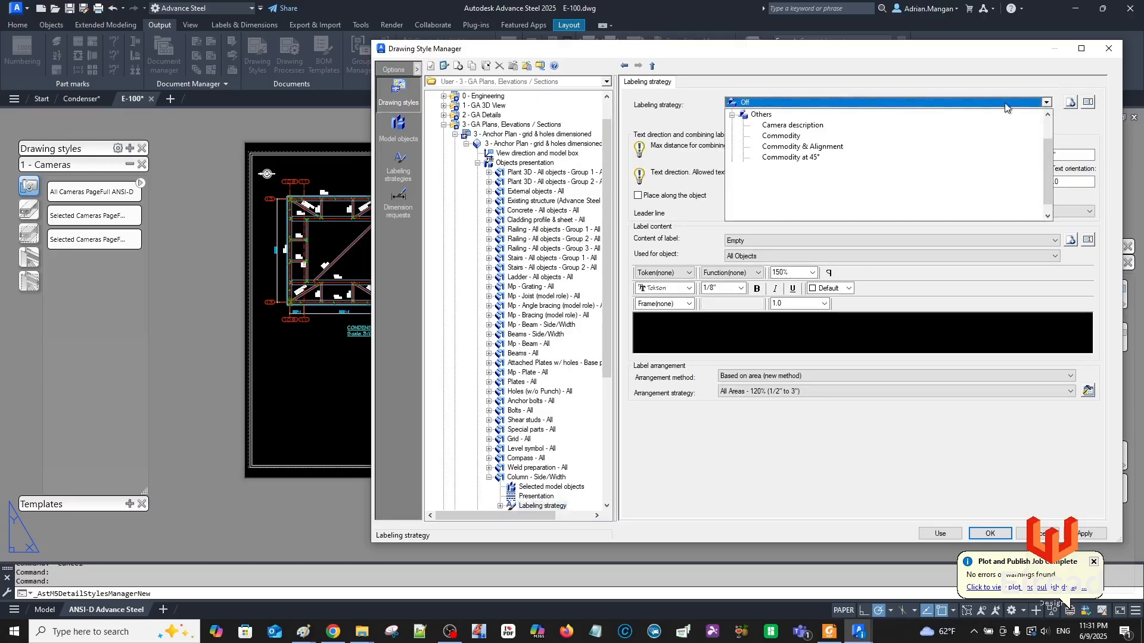
scroll(774, 143, "up", 3)
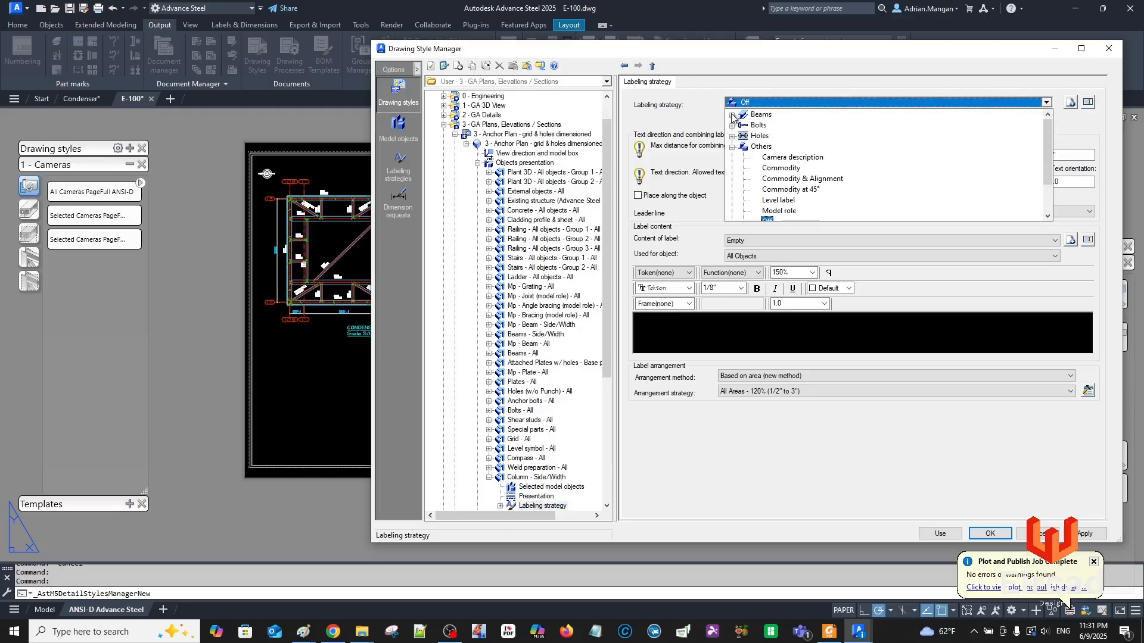
left_click(803, 136)
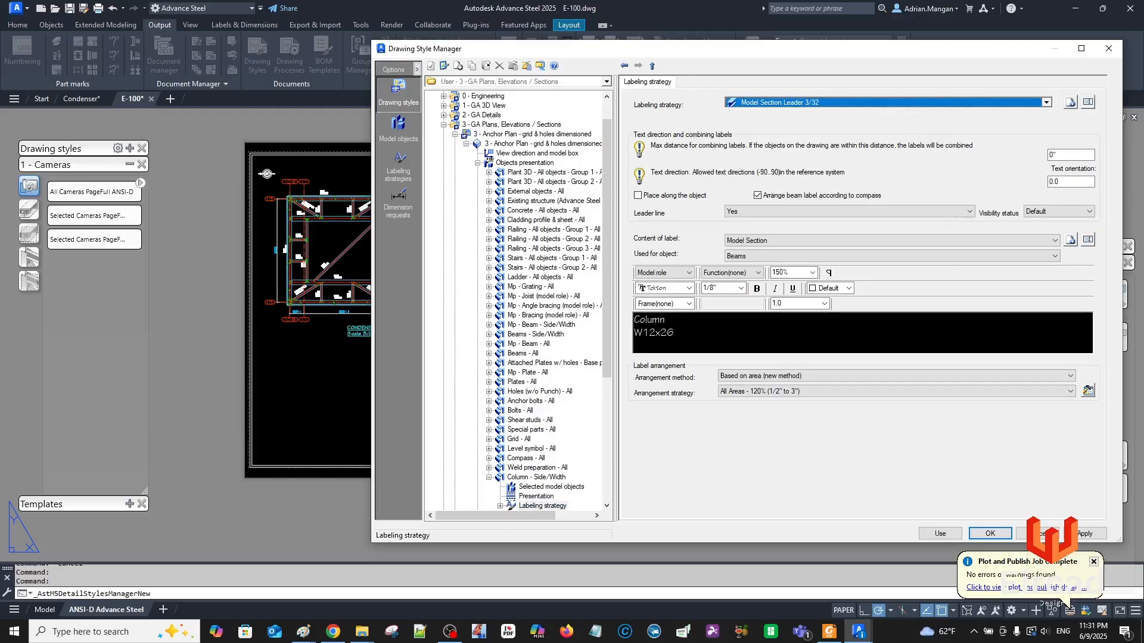
left_click(1086, 535)
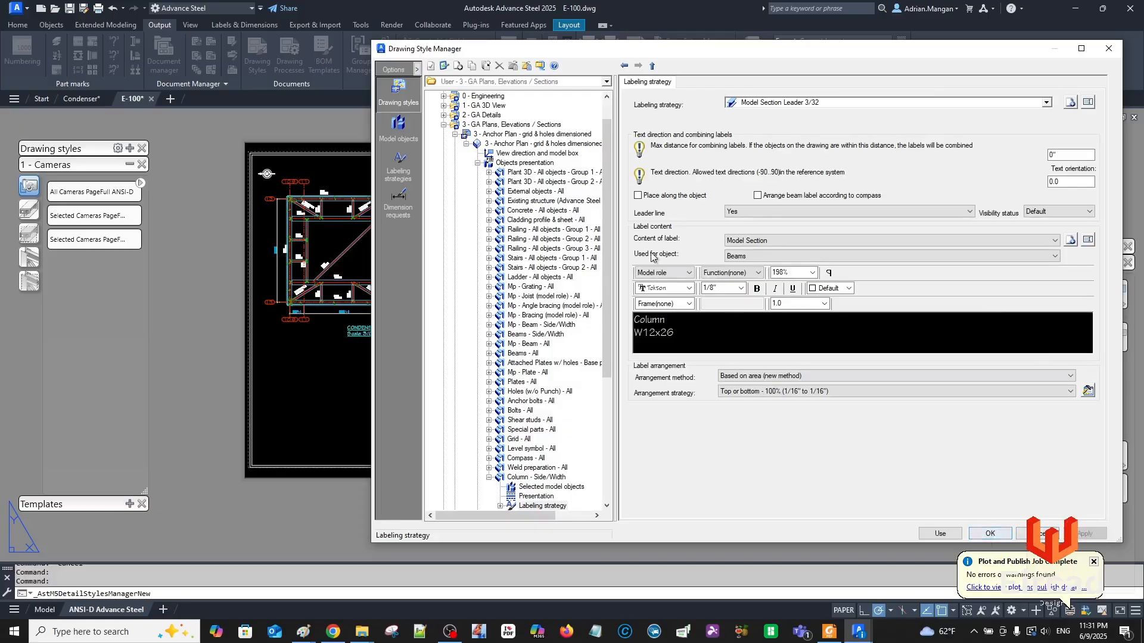
Set the presentation of the Side/Width Mp - Beam row to Visible(Exact)HiddenSystem and check that entry's settings.
left_click(524, 163)
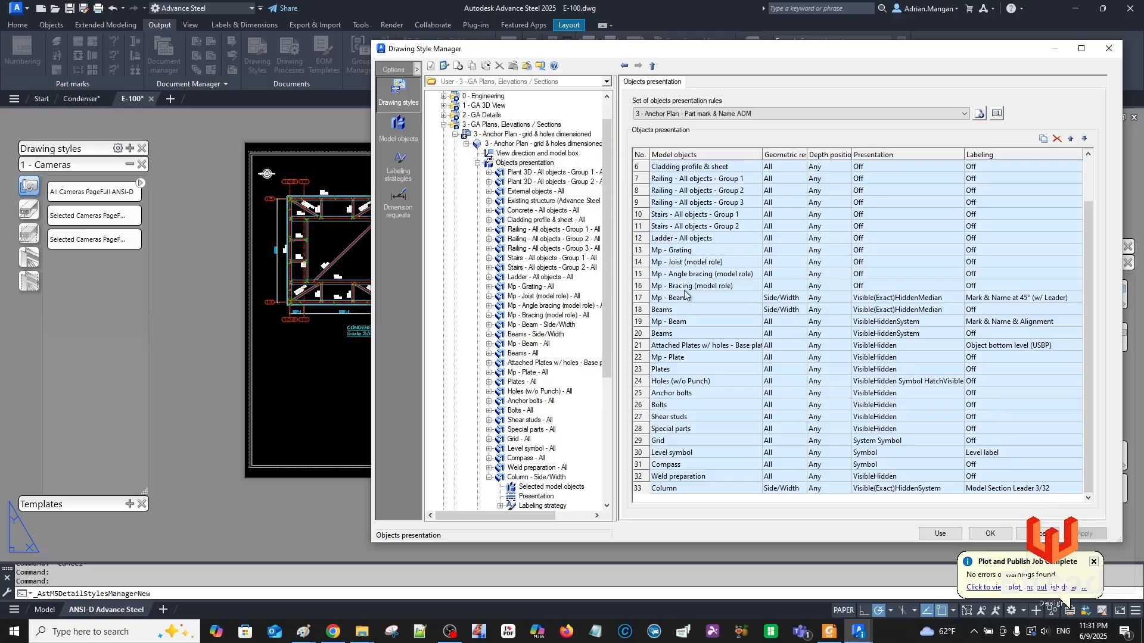
left_click(939, 295)
left_click(965, 298)
scroll(947, 312, "up", 3)
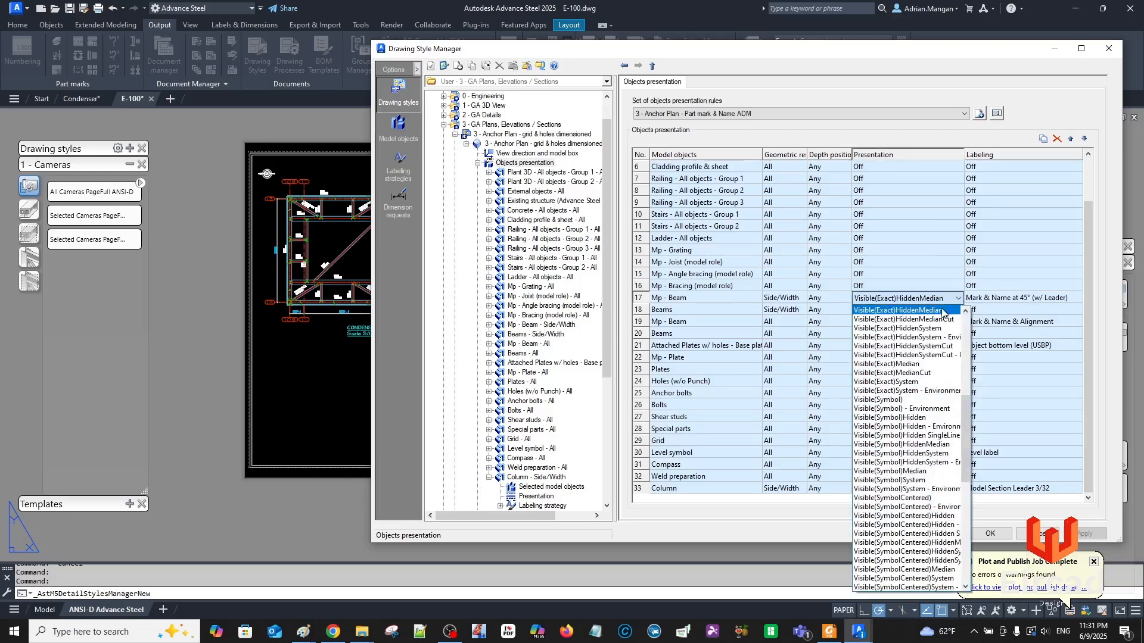
left_click(931, 316)
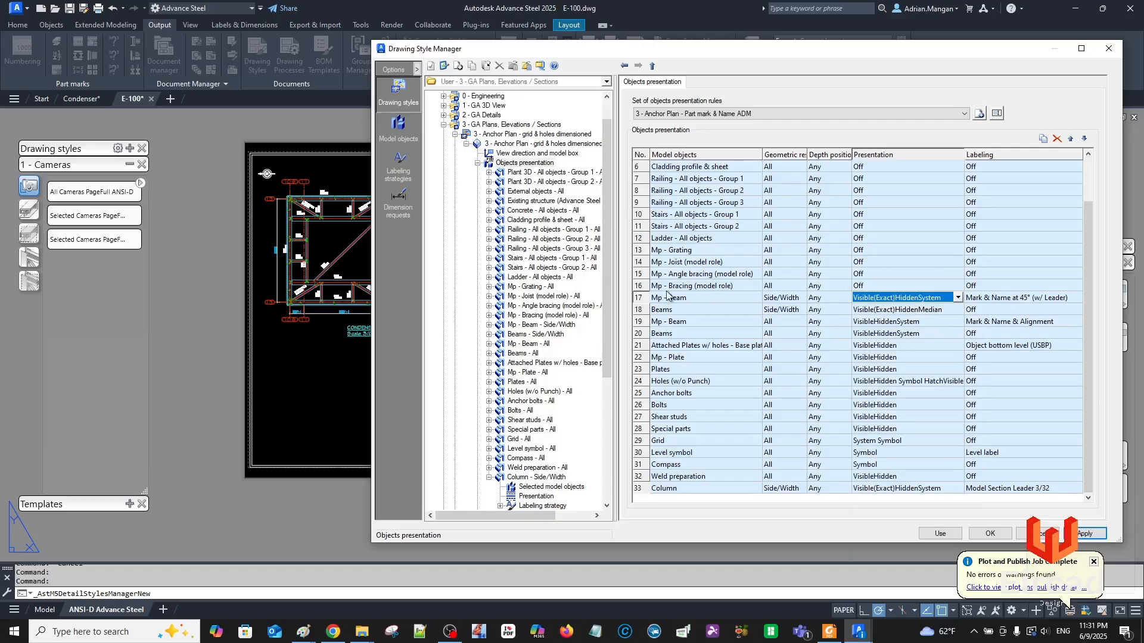
double_click(637, 298)
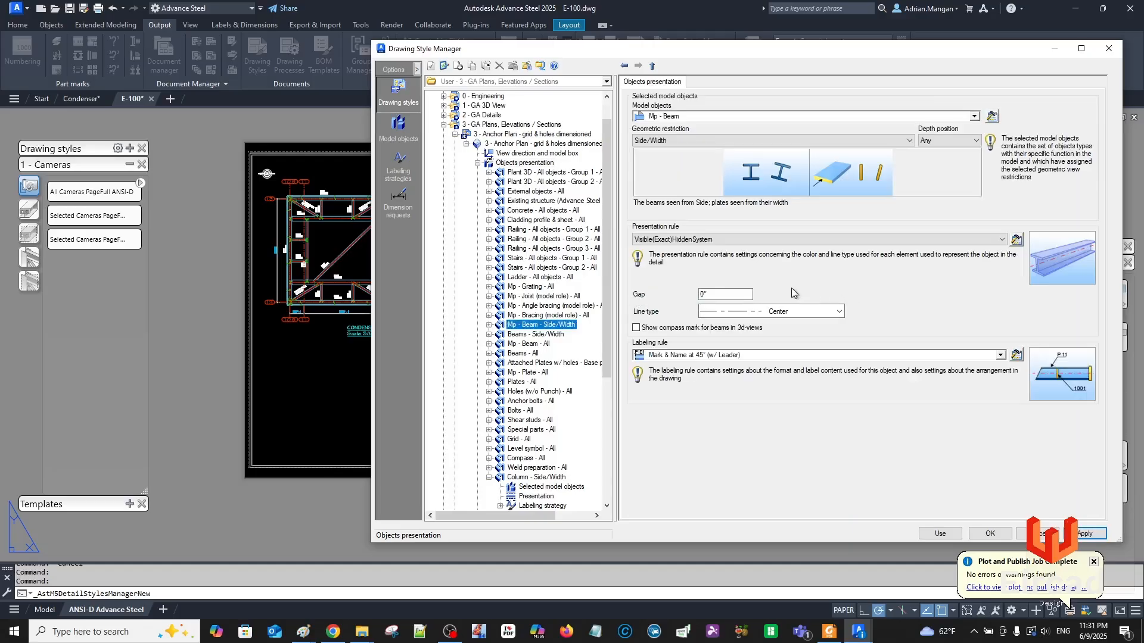
left_click(489, 325)
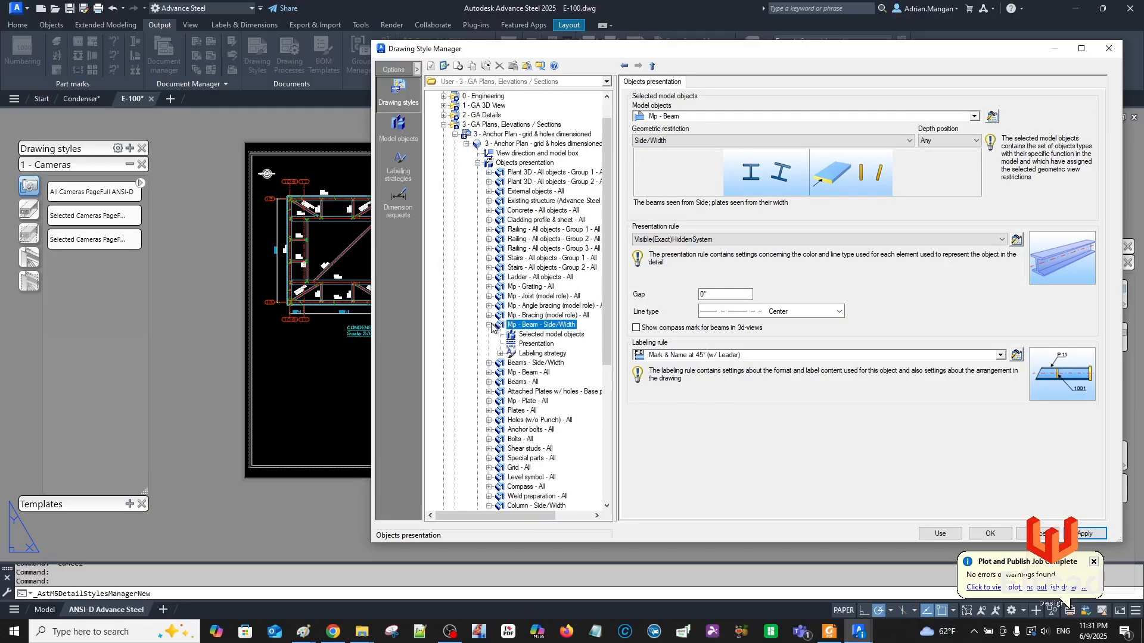
Move the Column row up the objects presentation list to directly below the Side/Width Mp - Beam row.
left_click(532, 163)
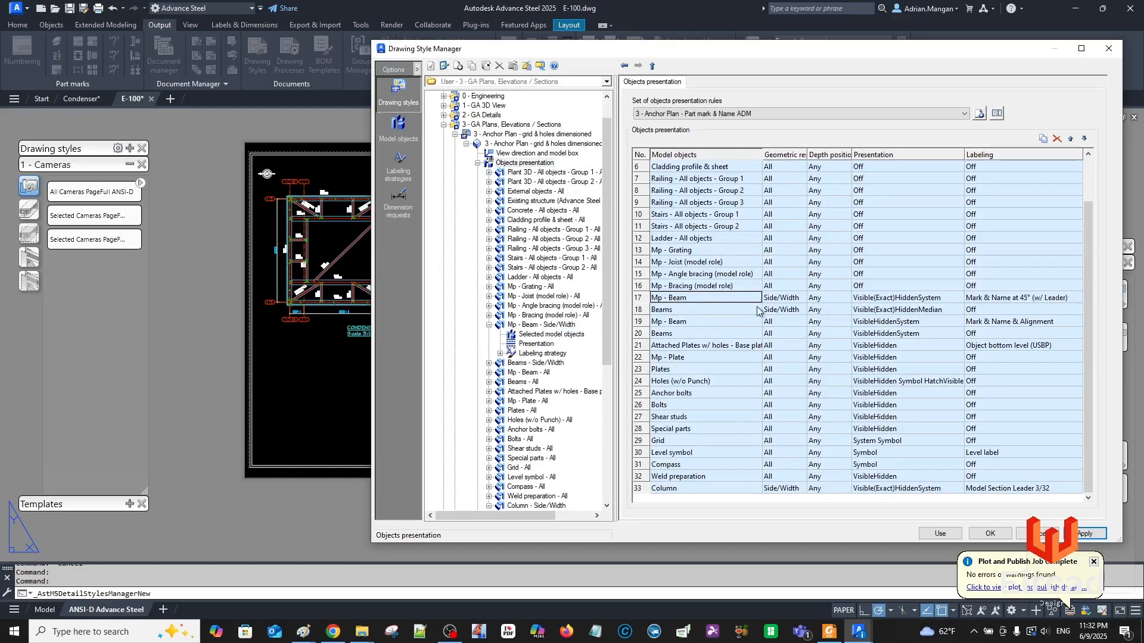
left_click(641, 488)
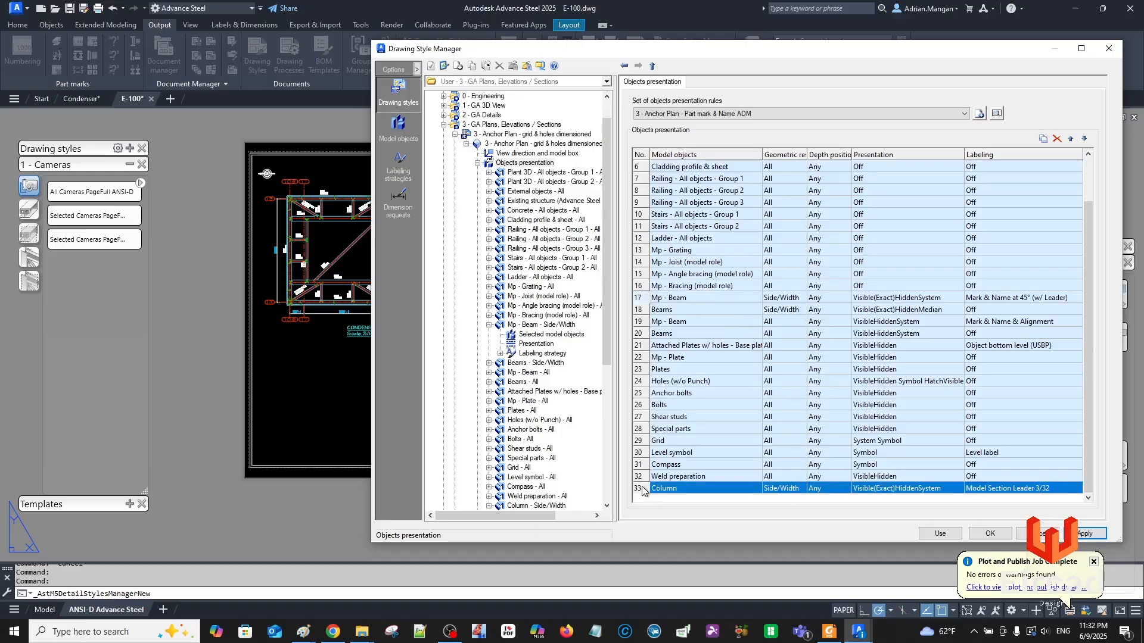
left_click(1070, 138)
left_click(1071, 138)
left_click(1070, 139)
left_click(1070, 139)
left_click(1070, 139)
left_click(1071, 139)
left_click(1070, 139)
left_click(1070, 139)
left_click(1070, 139)
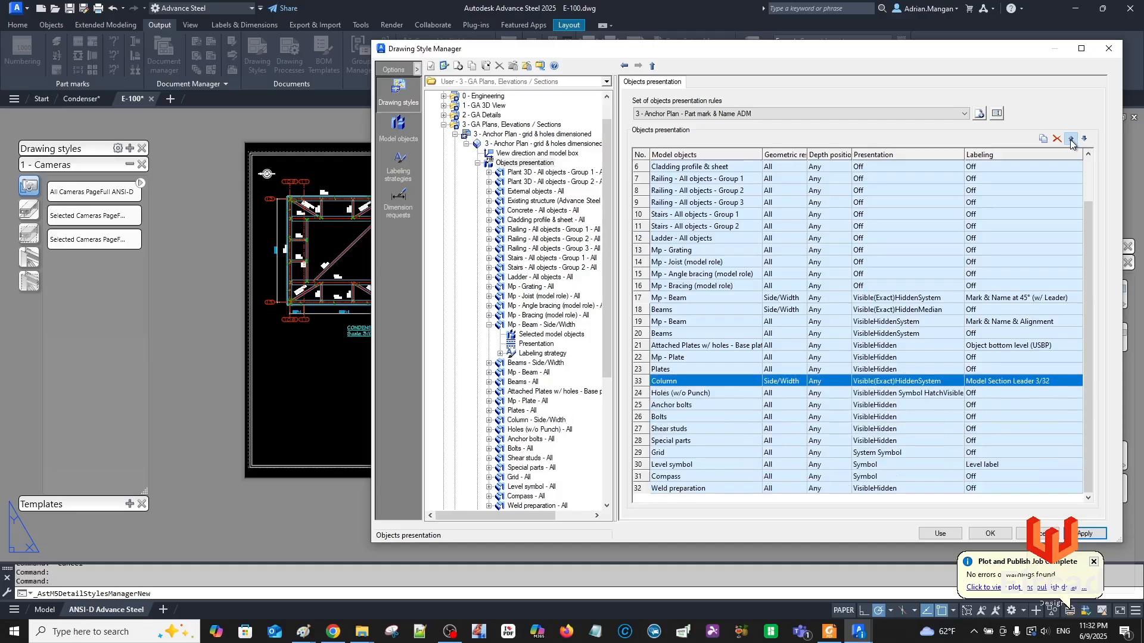
left_click(1070, 139)
left_click(1070, 139)
left_click(1071, 139)
left_click(1071, 139)
left_click(1070, 139)
left_click(1070, 139)
left_click(1071, 138)
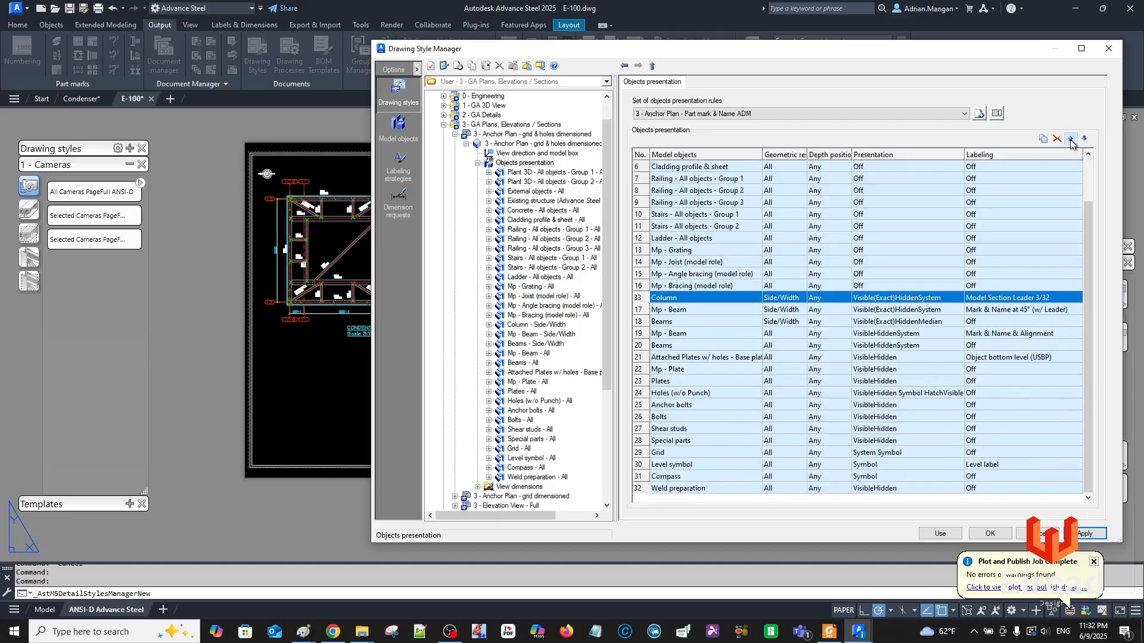
left_click(1084, 139)
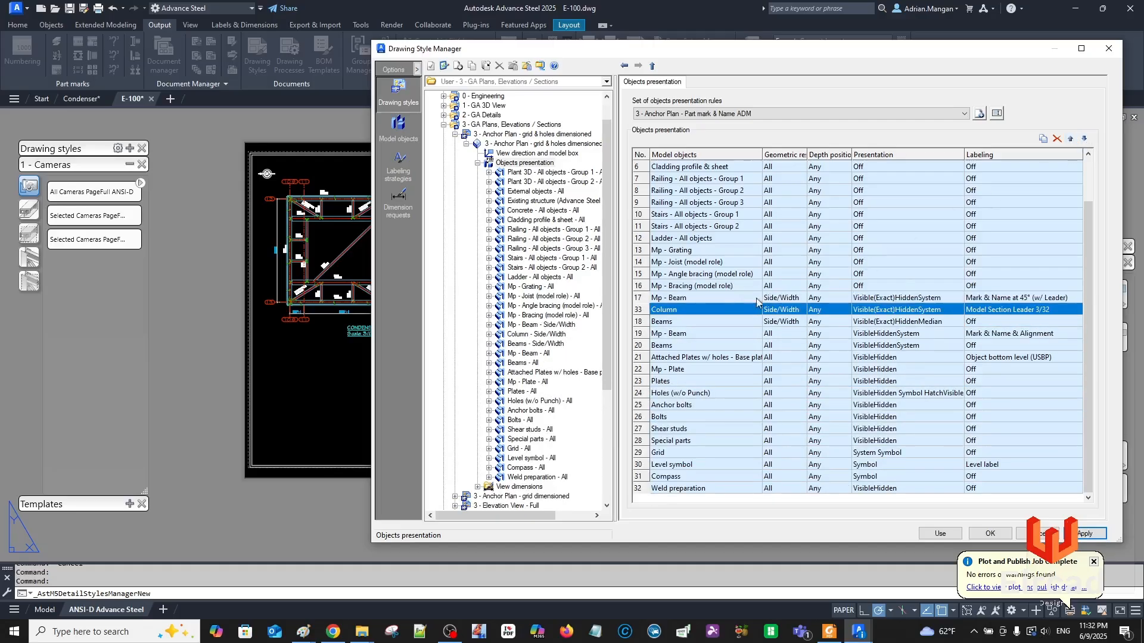
left_click(644, 299)
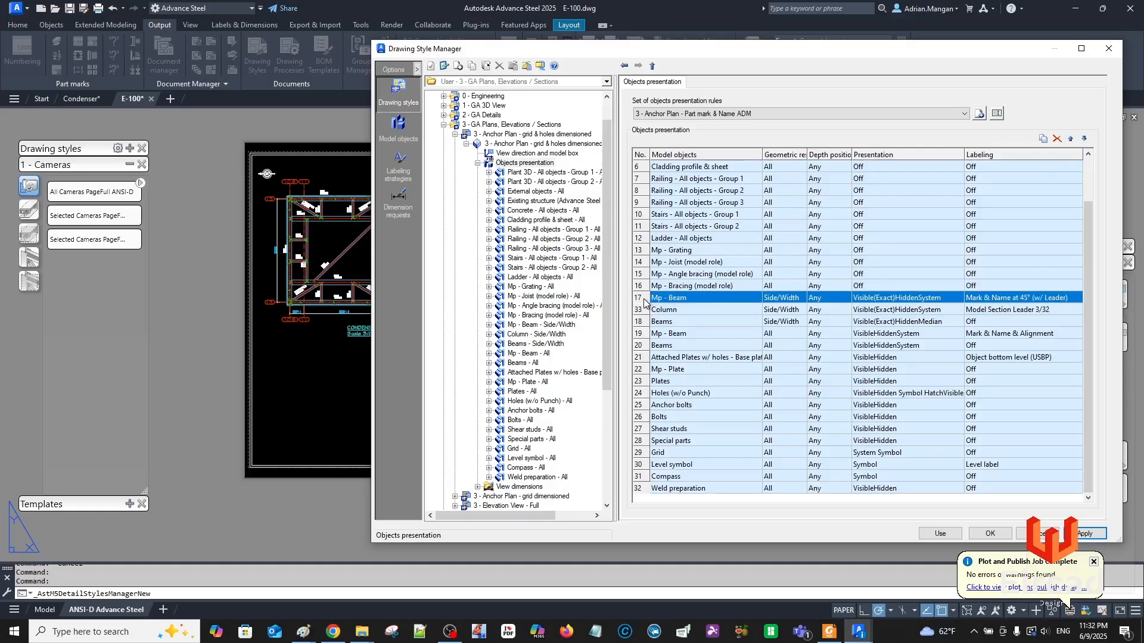
Duplicate the Side/Width Mp - Beam row in the objects presentation and change the copy's model object to Mp - Column (model role).
left_click(1043, 139)
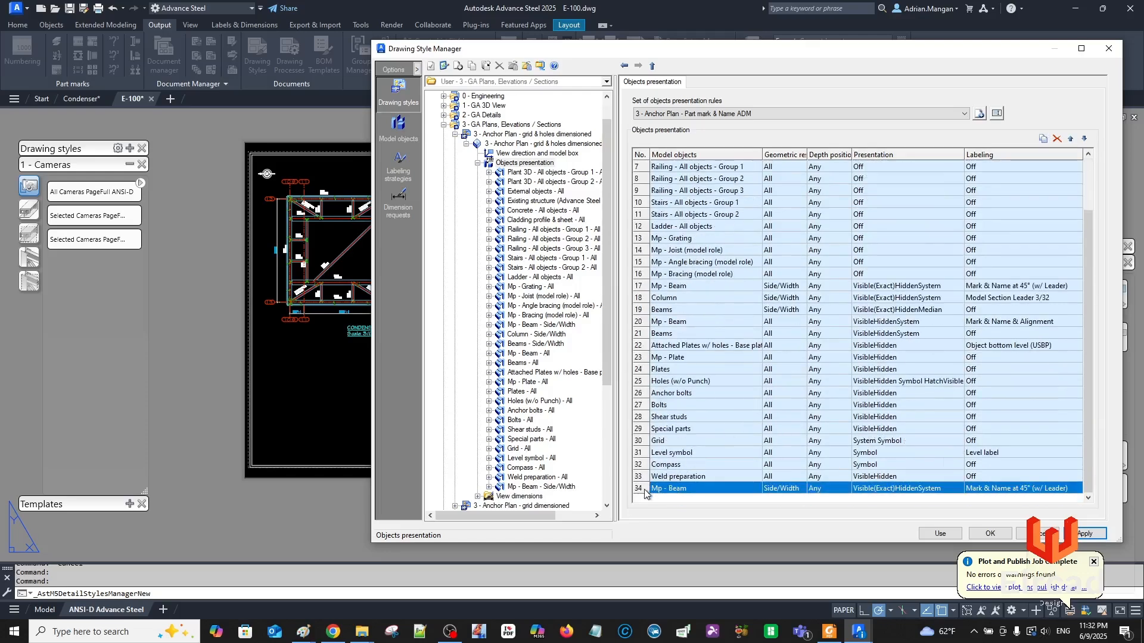
double_click(644, 488)
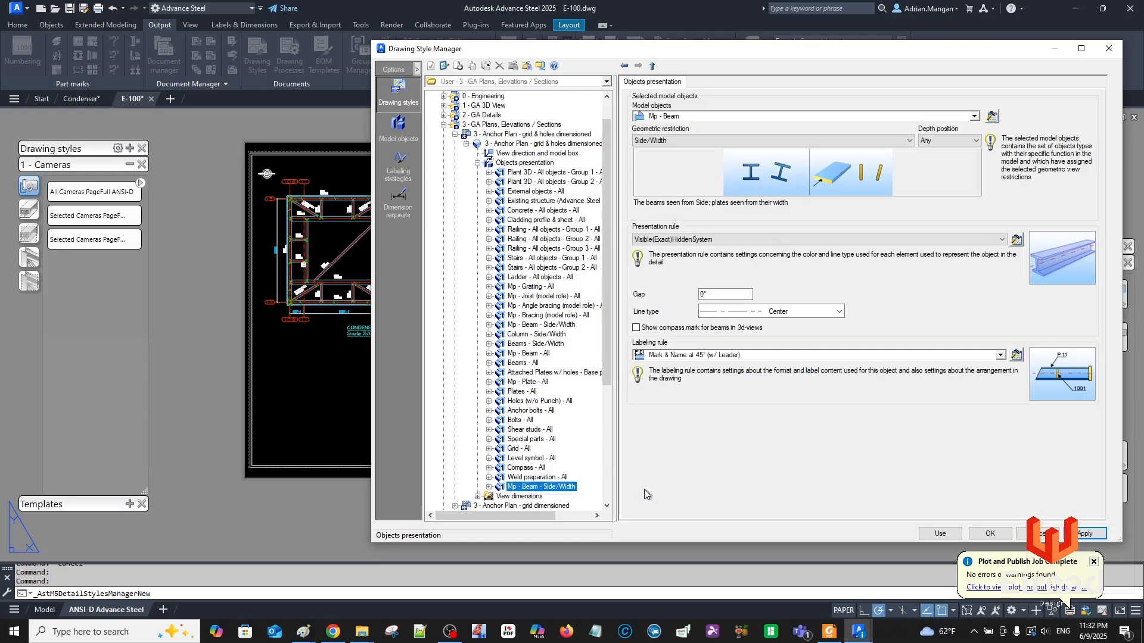
left_click(974, 117)
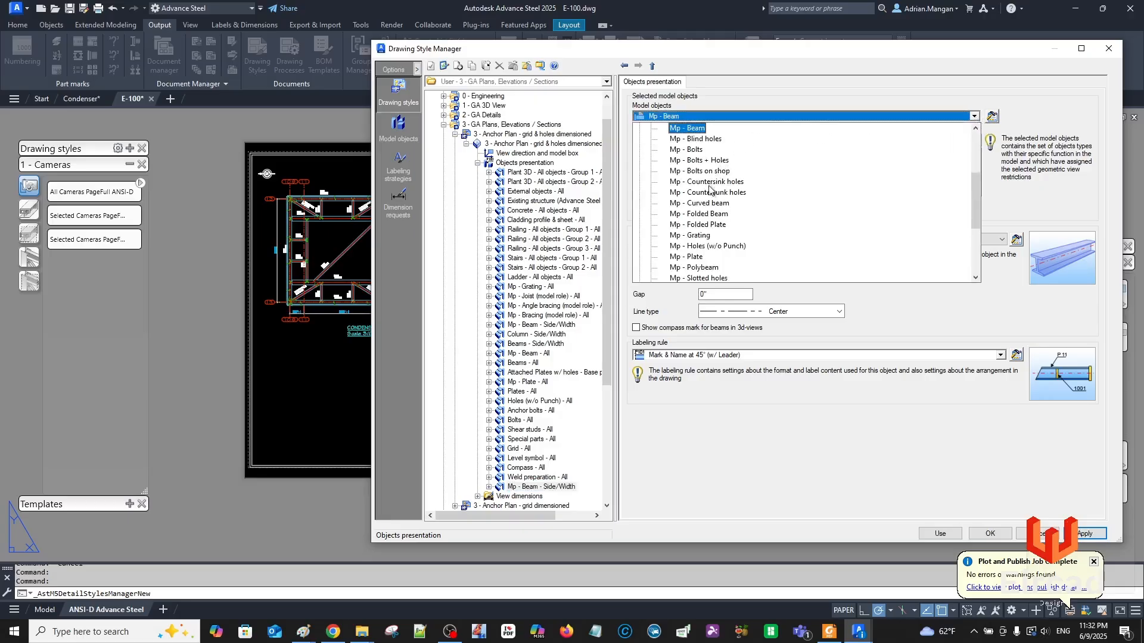
scroll(710, 224, "up", 2)
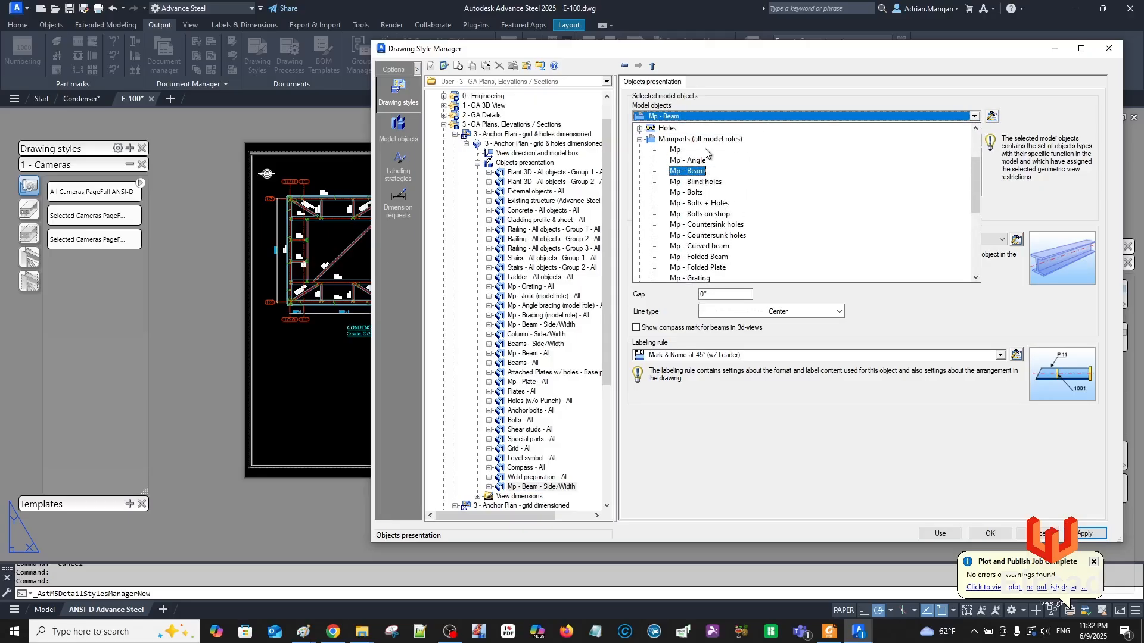
left_click(639, 139)
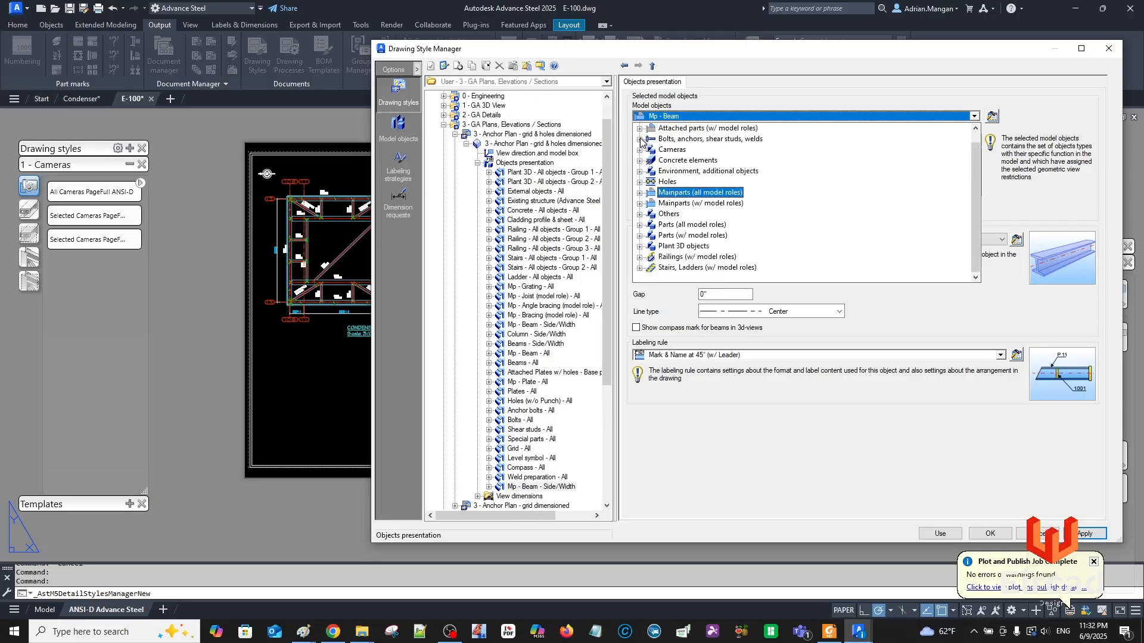
left_click(641, 203)
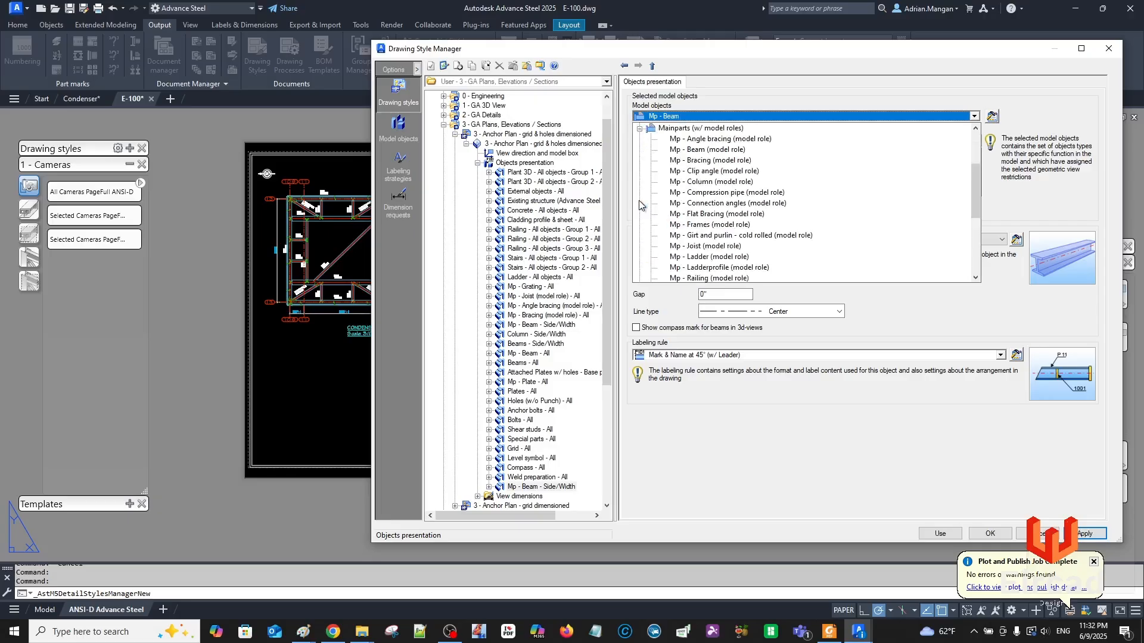
left_click(709, 182)
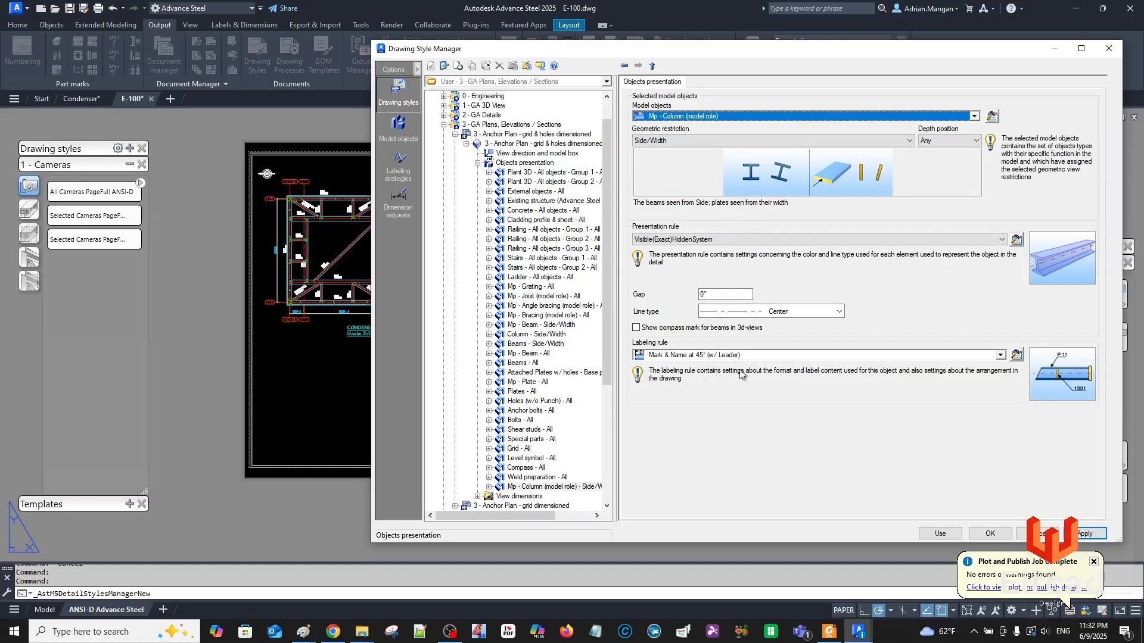
Copy the Mp - Column entry's labeling strategy under the name Mark & Name (w/ Leader) ADM.
left_click(1016, 355)
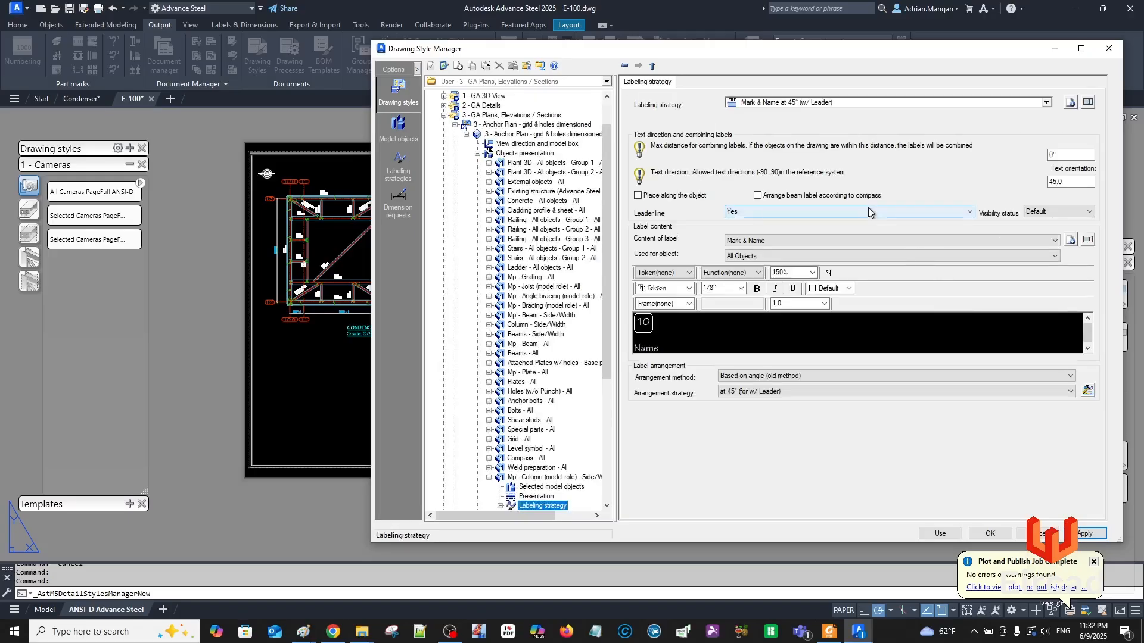
left_click(661, 347)
left_click_drag(671, 330, 619, 324)
left_click(712, 329)
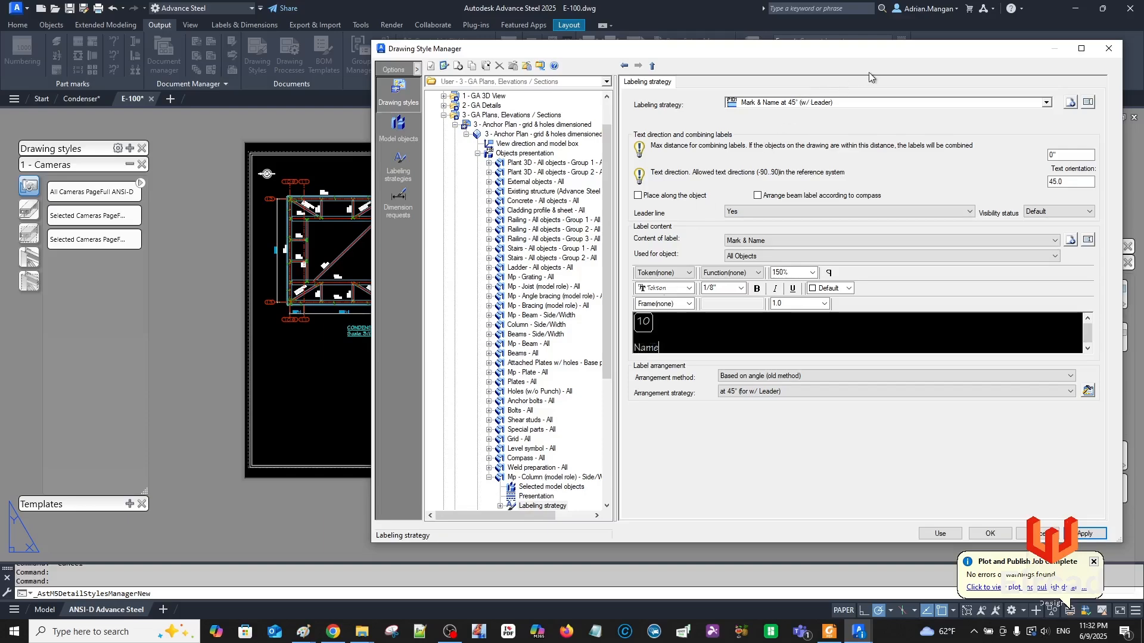
left_click(1067, 103)
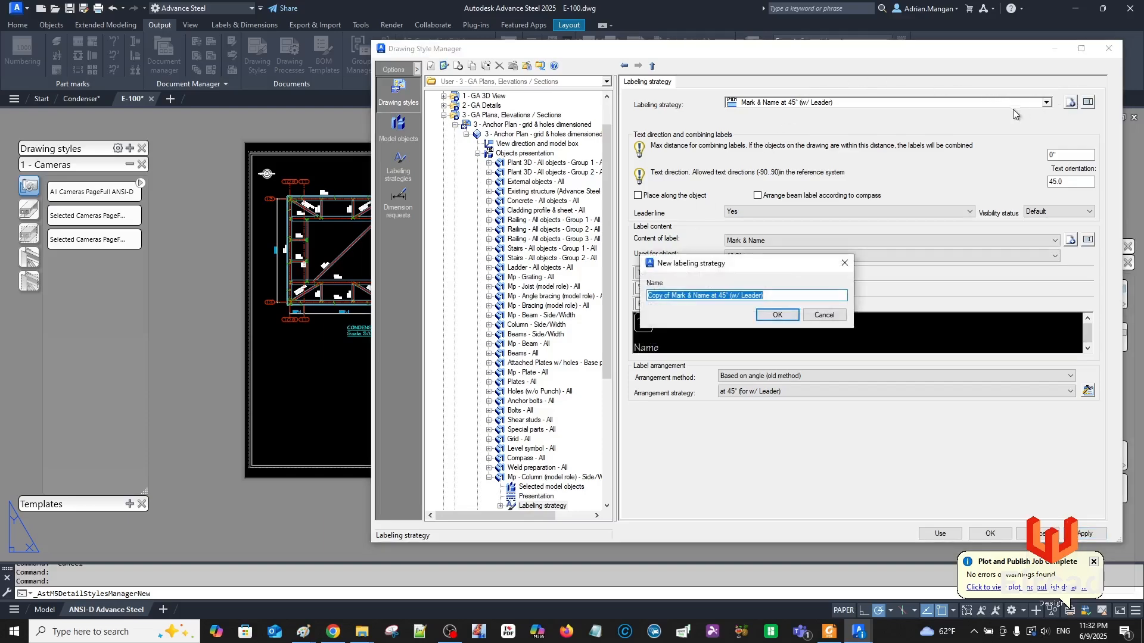
left_click_drag(671, 296, 608, 300)
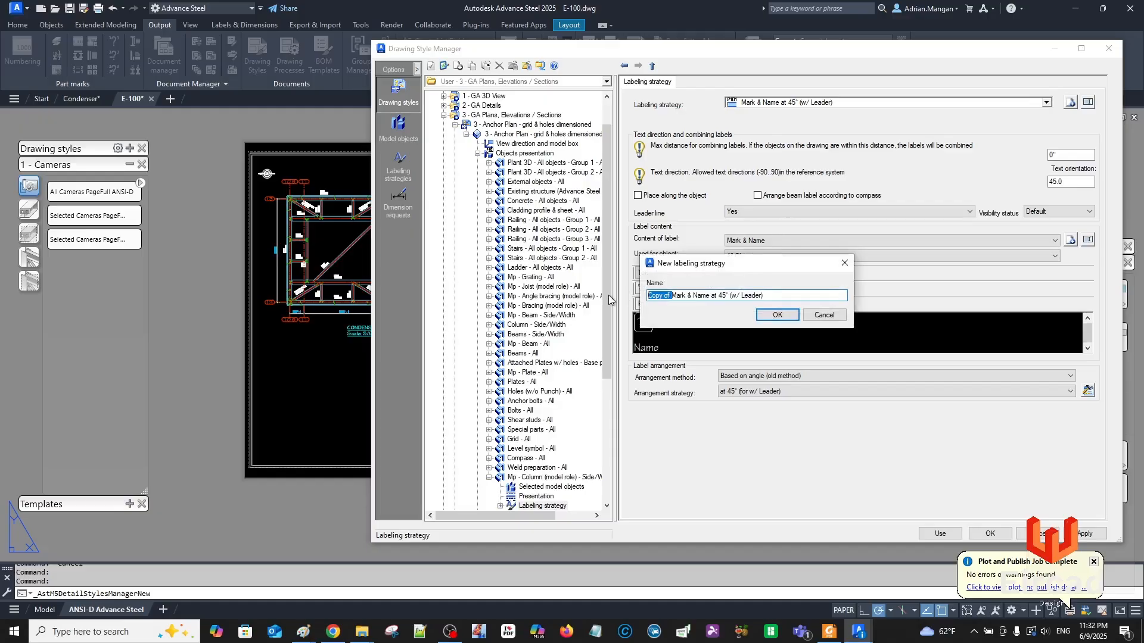
key("BackSpace")
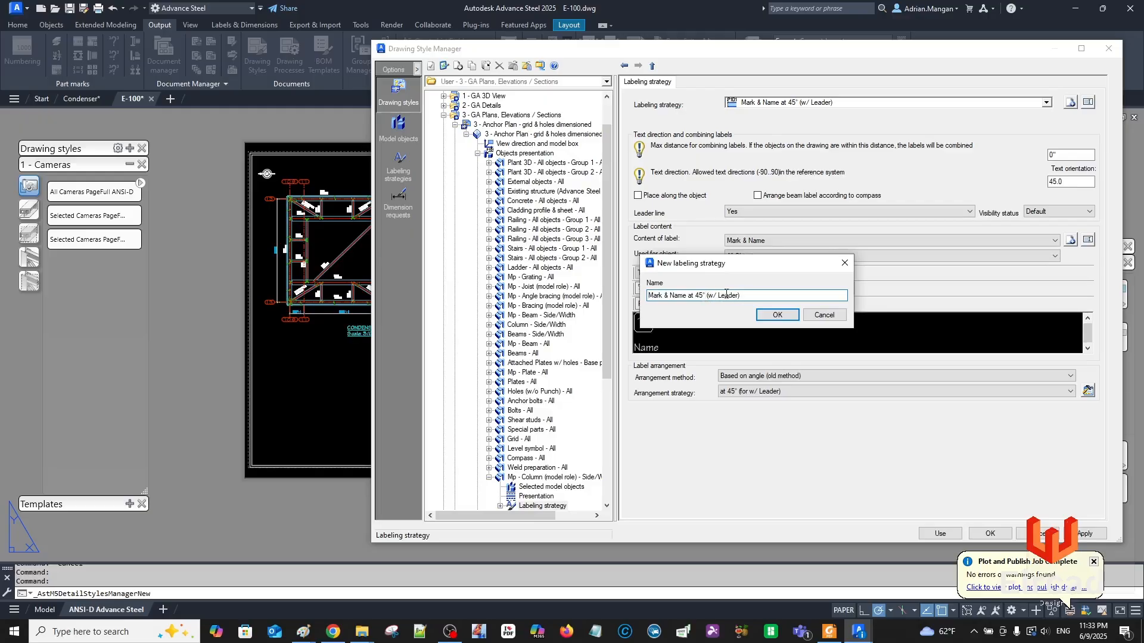
key("BackSpace")
key("BackSpace")
key("BackSpace")
key("BackSpace")
key("BackSpace")
key("BackSpace")
key("BackSpace")
key("BackSpace")
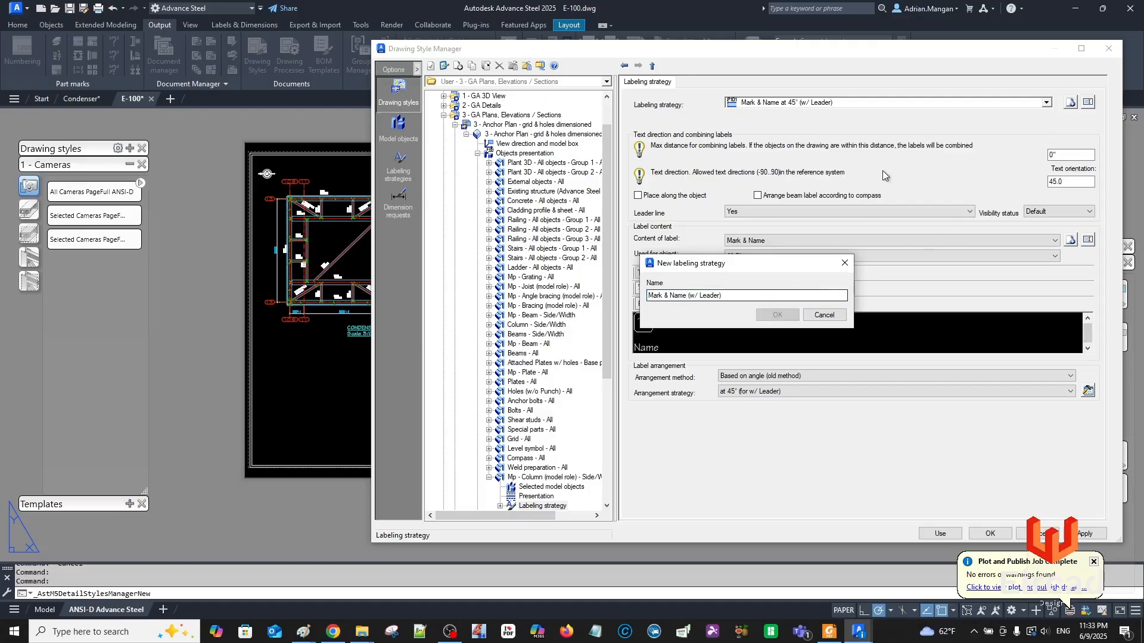
left_click(739, 295)
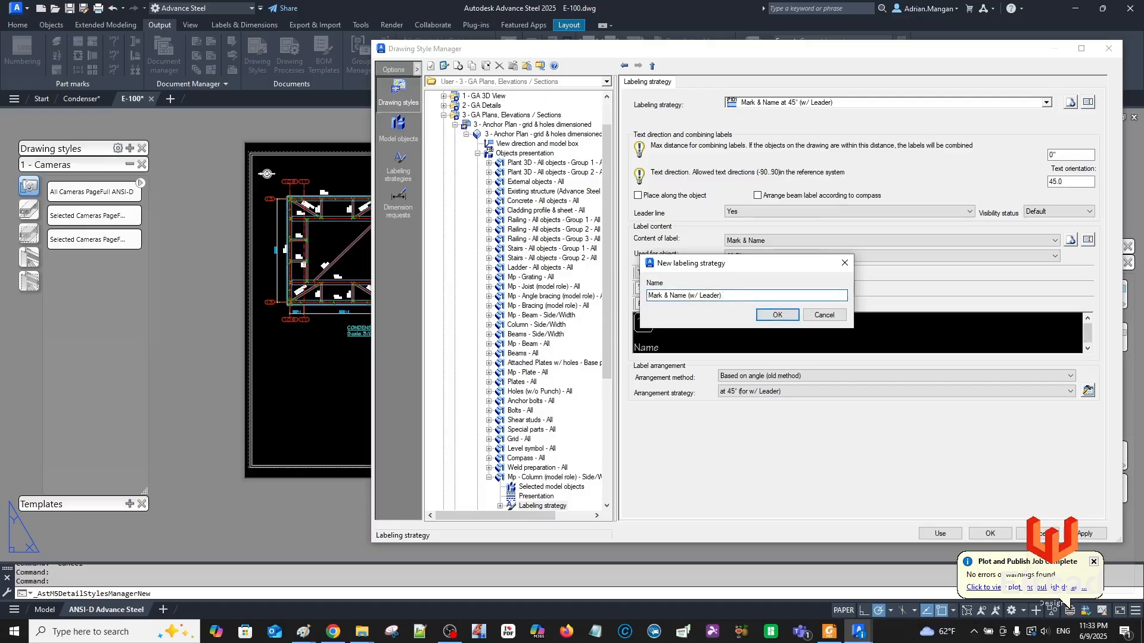
left_click(765, 316)
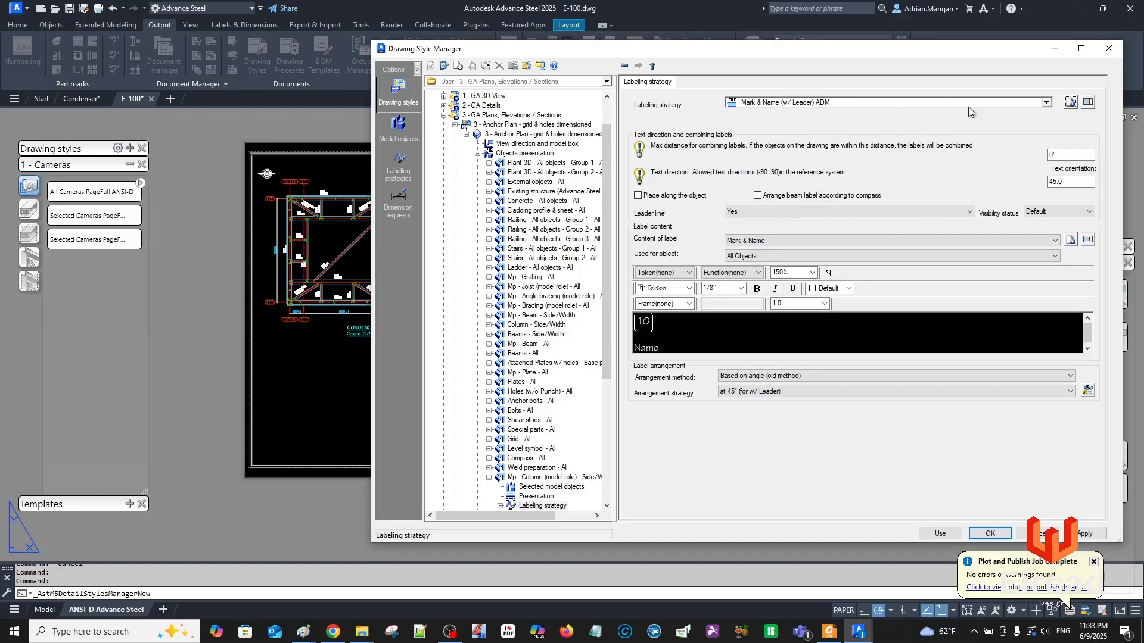
Set the text orientation of the Mark & Name (w/ Leader) ADM labeling strategy to 0.
left_click_drag(1072, 182, 1017, 185)
type("0")
left_click(1053, 156)
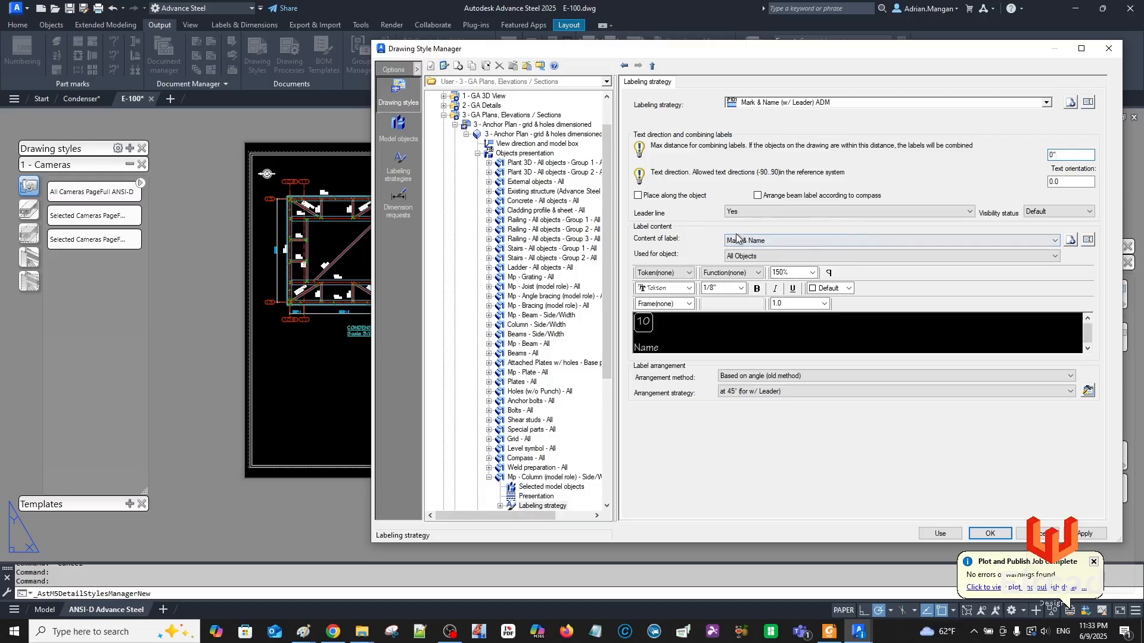
Copy the Mark & Name label content as a new label type named Mark & Name ADM.
left_click(1071, 239)
left_click_drag(672, 298, 647, 298)
key("BackSpace")
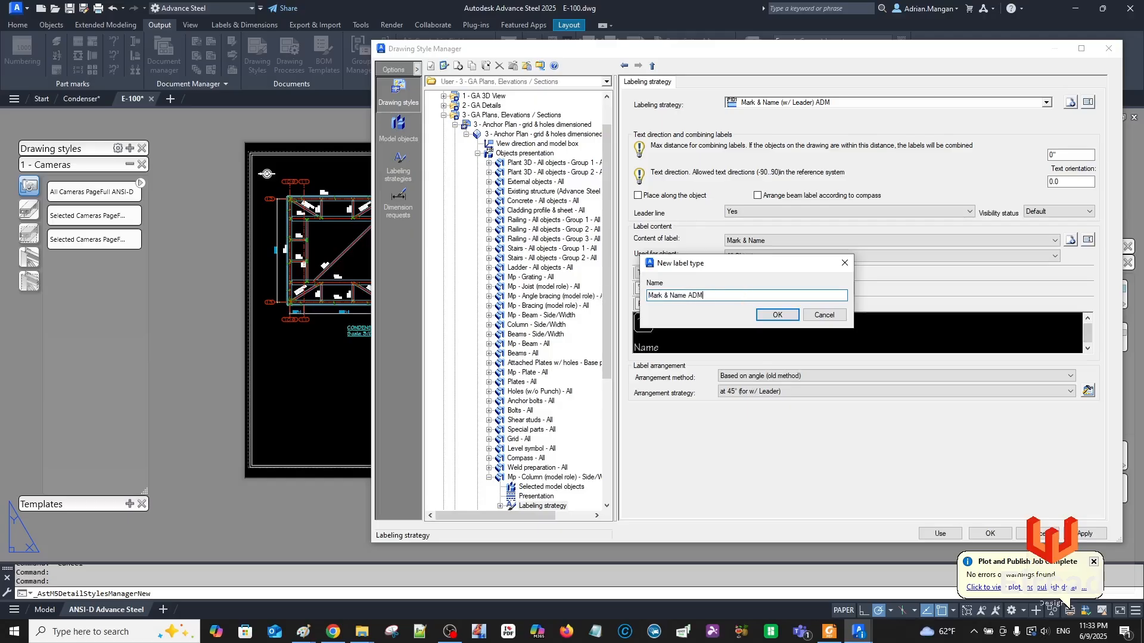
type("ADM")
left_click(772, 313)
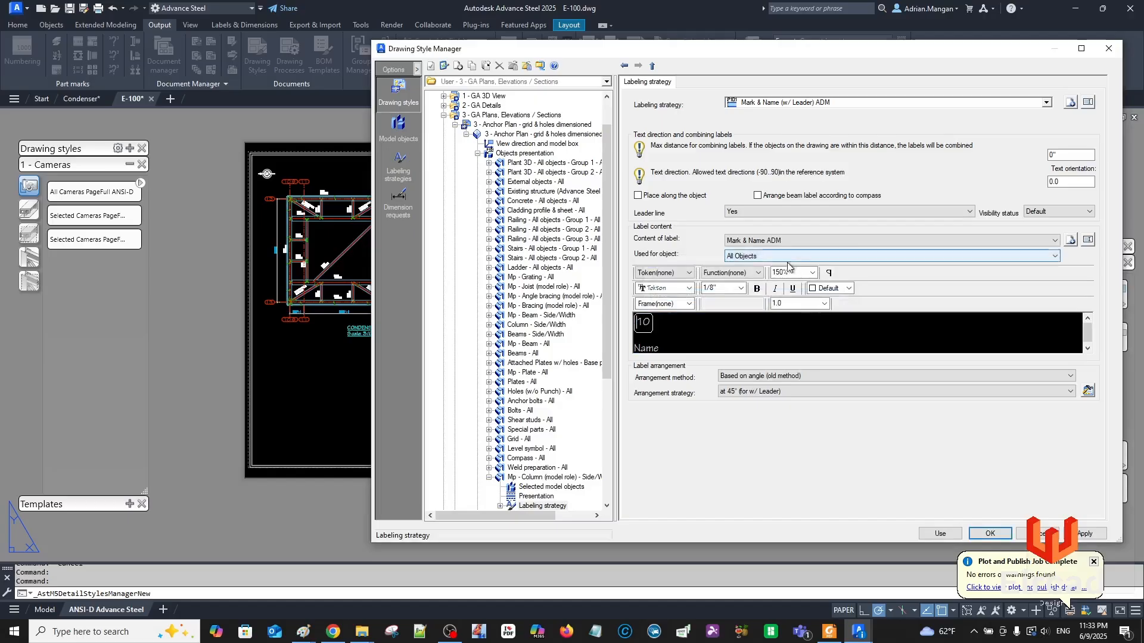
Remove the frame around the mark and set the text height of the mark and name to 3/32.
left_click(644, 325)
left_click(689, 303)
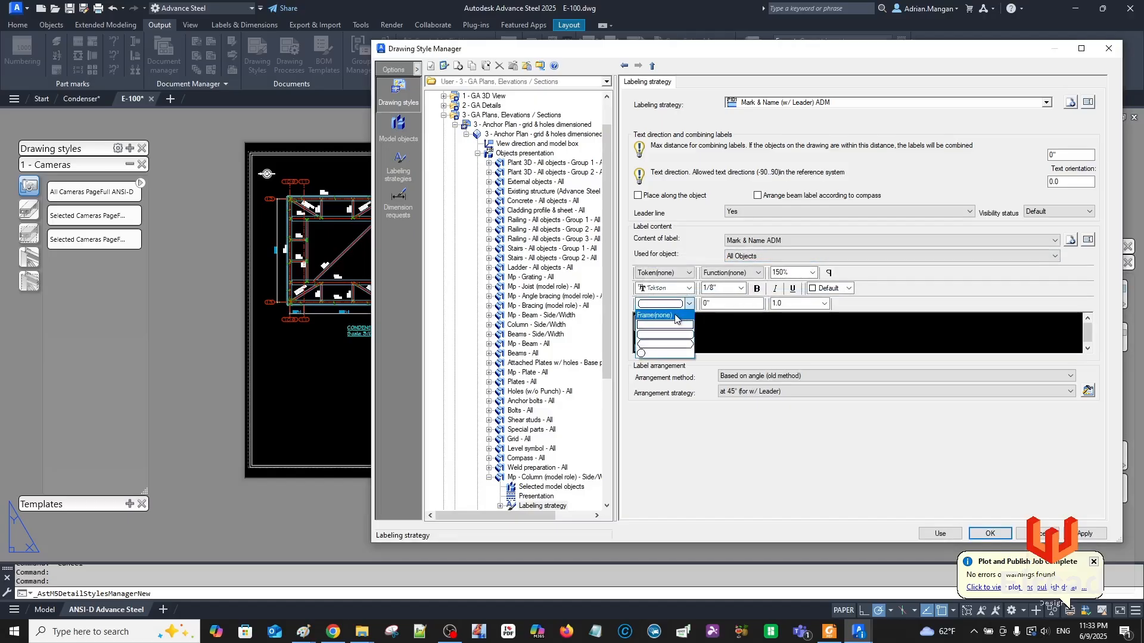
left_click(675, 315)
left_click_drag(667, 333, 595, 297)
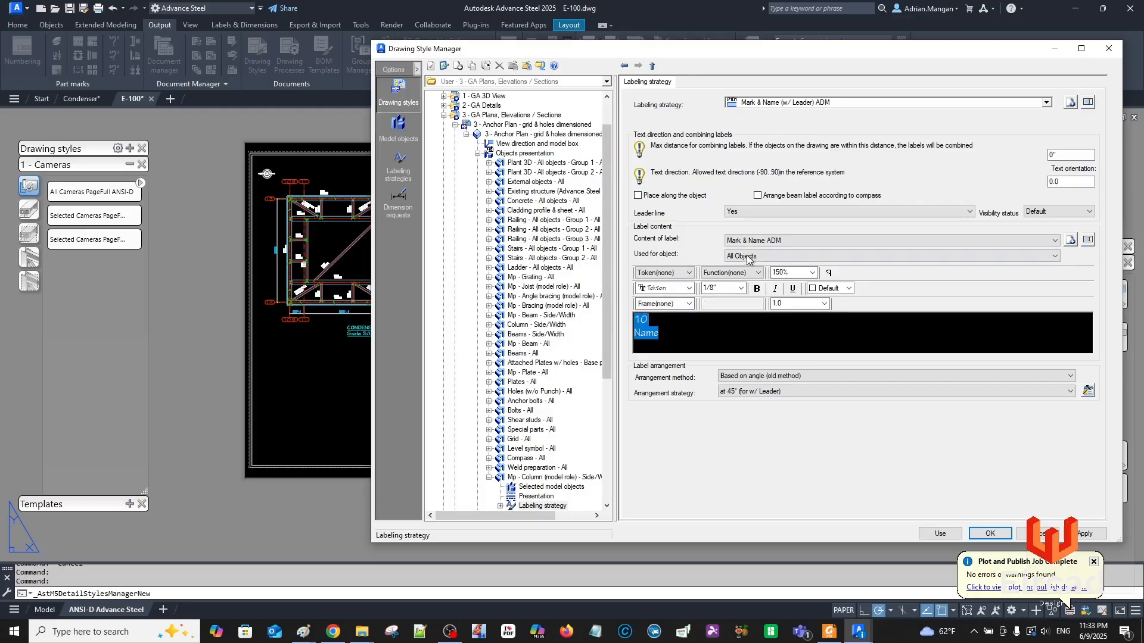
left_click(721, 288)
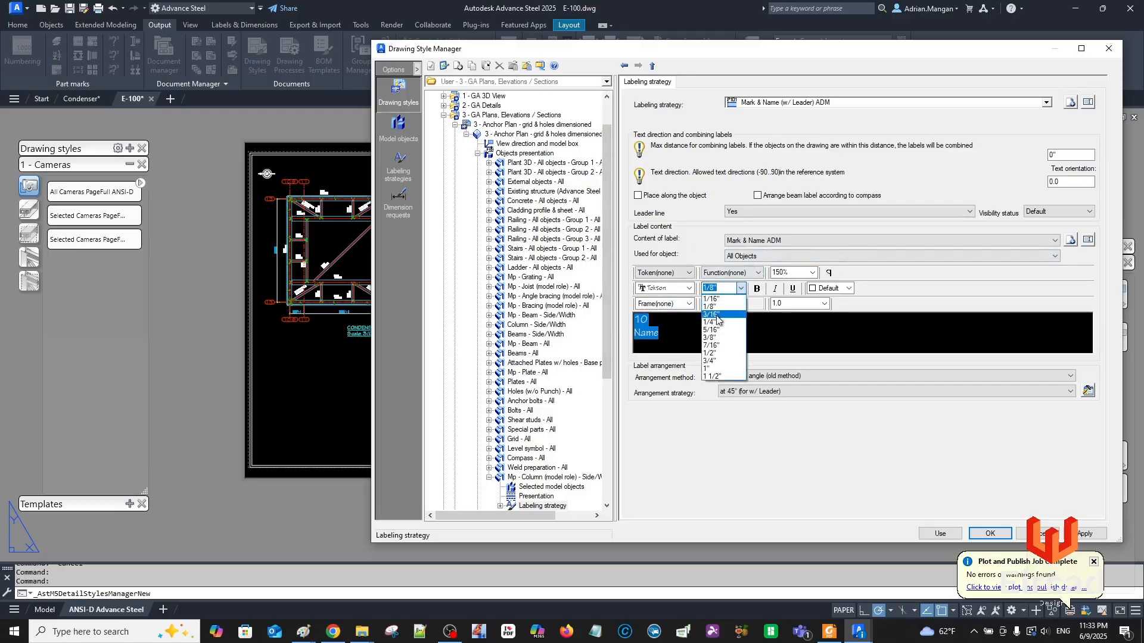
left_click(724, 288)
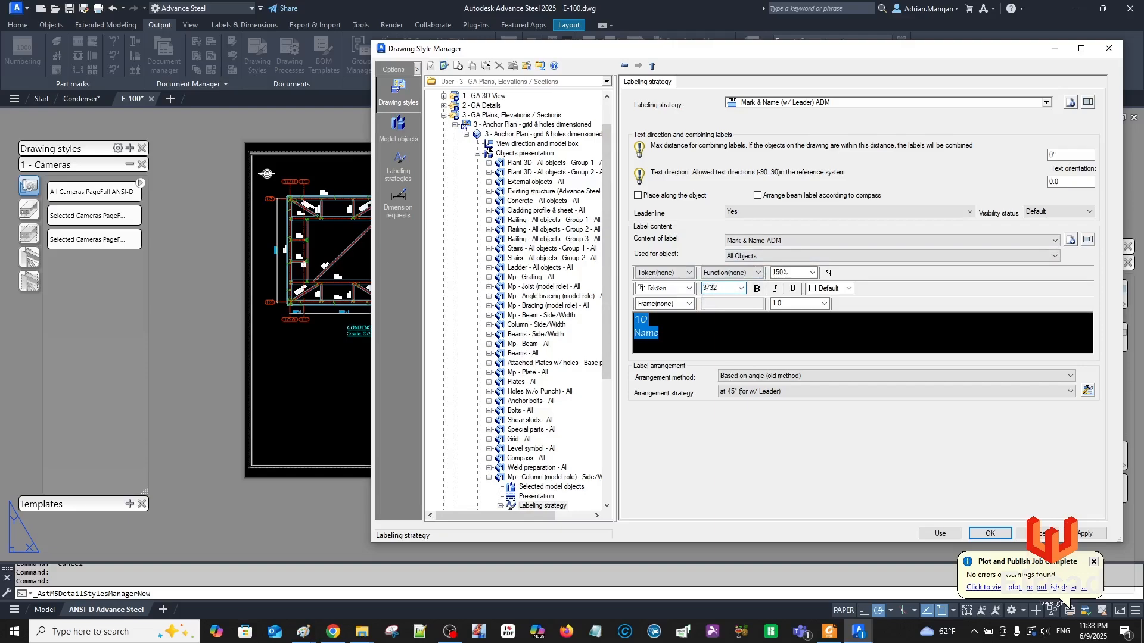
Put a rounded rectangular frame around the mark in the Mark & Name ADM label content and apply the changes.
left_click(673, 338)
left_click(688, 304)
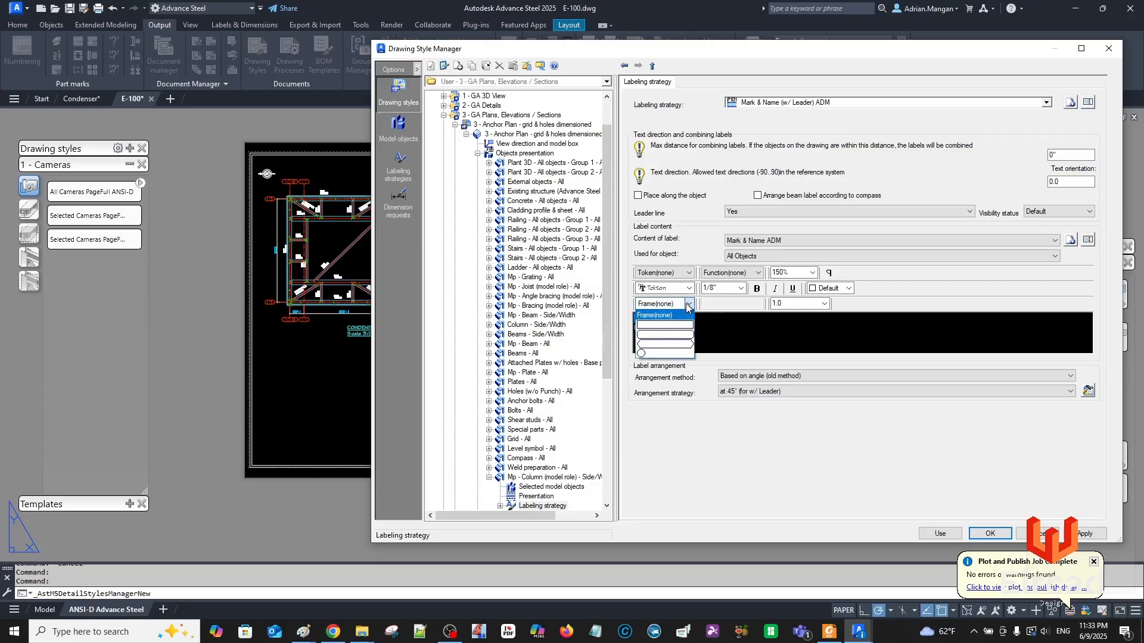
left_click(675, 334)
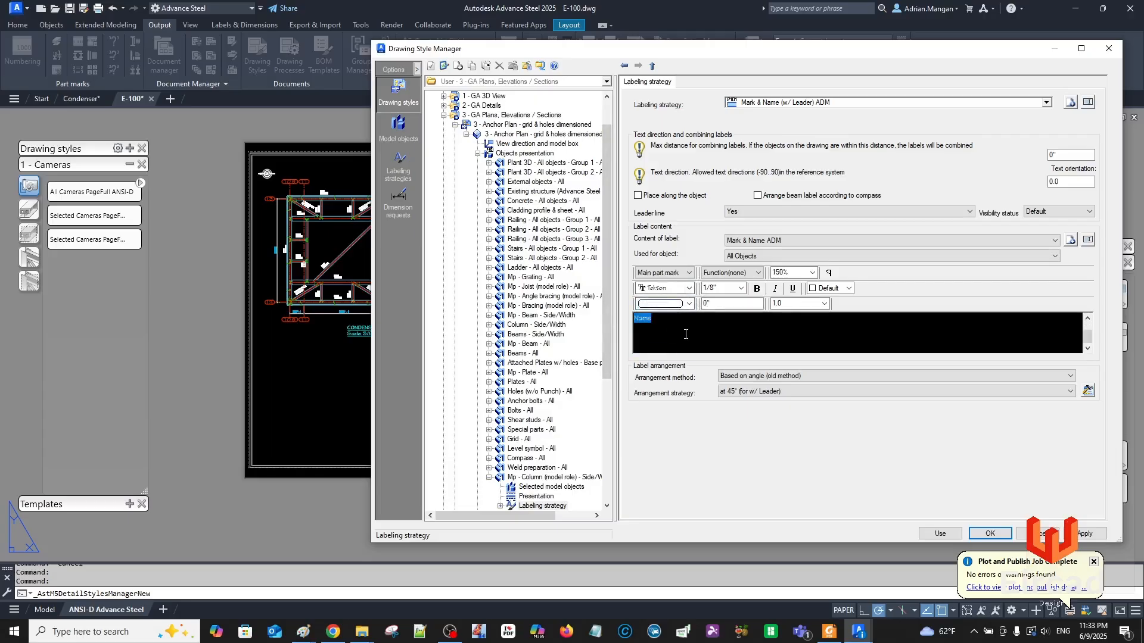
mouse_move(685, 334)
left_mouse_down()
mouse_move(664, 341)
mouse_move(647, 326)
mouse_move(663, 327)
left_mouse_up()
left_click(683, 334)
left_click(671, 327)
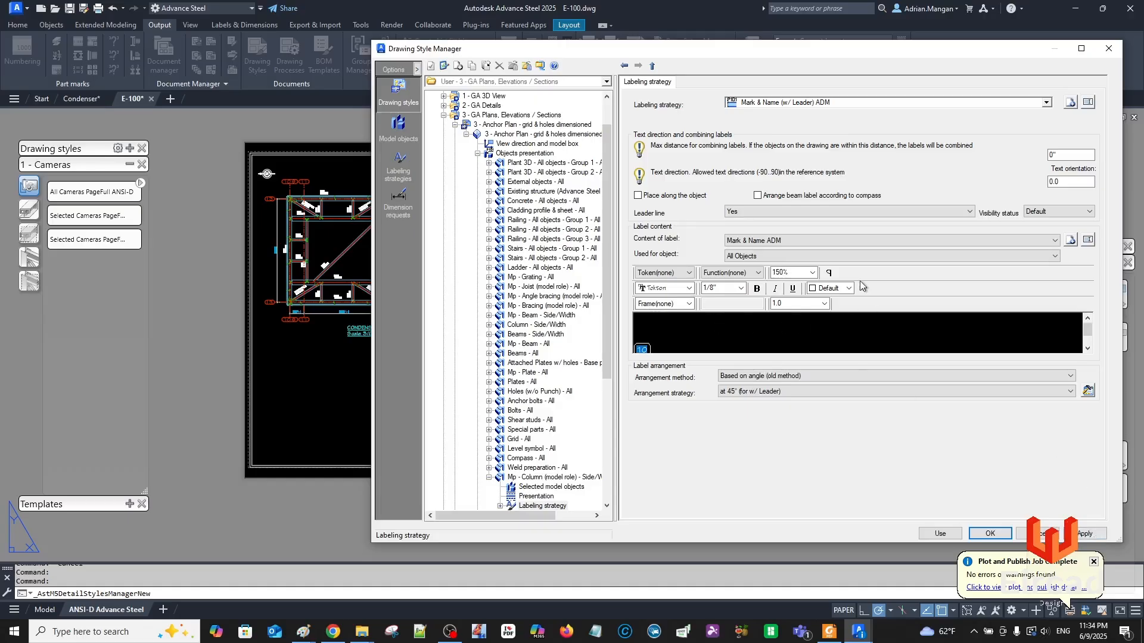
left_click(707, 348)
scroll(655, 342, "up", 2)
scroll(664, 345, "down", 2)
left_click(645, 349)
left_click(734, 291)
scroll(686, 340, "up", 2)
left_click(1083, 533)
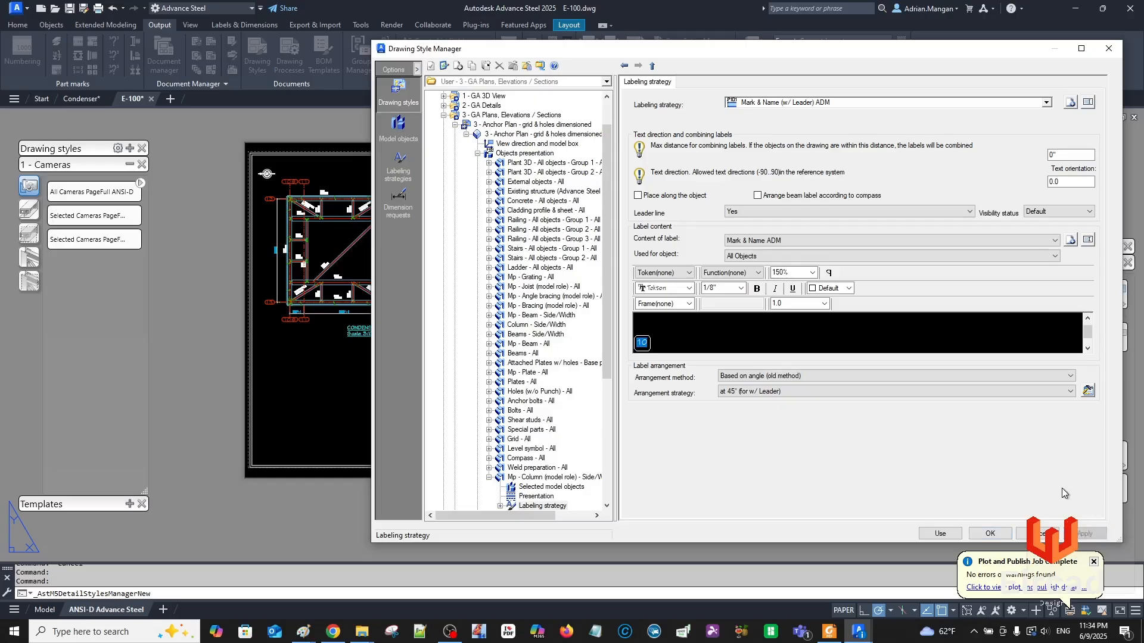
Move the Mp - Column (model role) row directly above the Side/Width Mp - Beam row, apply the changes and close the style manager.
left_click(524, 154)
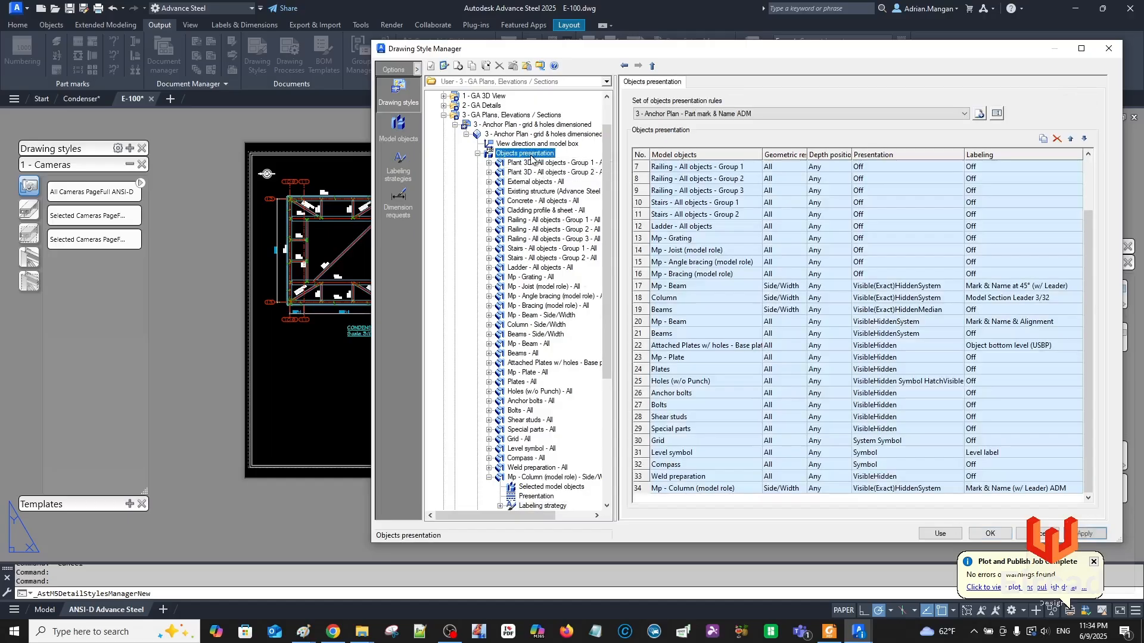
left_click(652, 489)
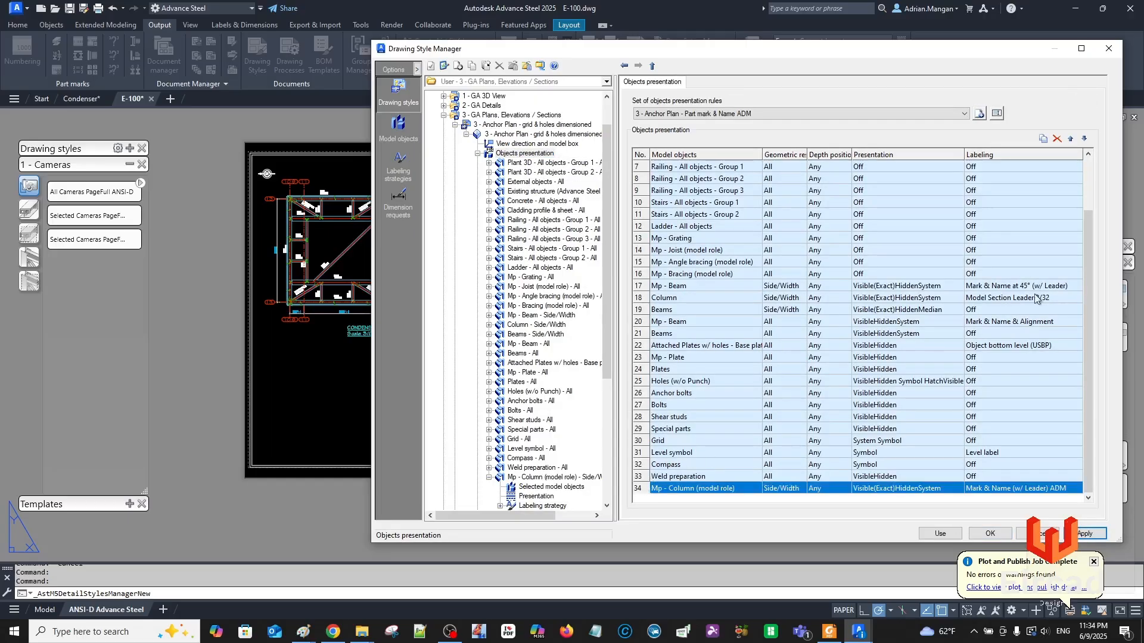
left_click(1071, 140)
left_click(1072, 141)
left_click(1072, 140)
left_click(1071, 141)
left_click(1071, 141)
left_click(1071, 140)
left_click(1072, 141)
double_click(1070, 140)
double_click(1070, 139)
triple_click(1071, 140)
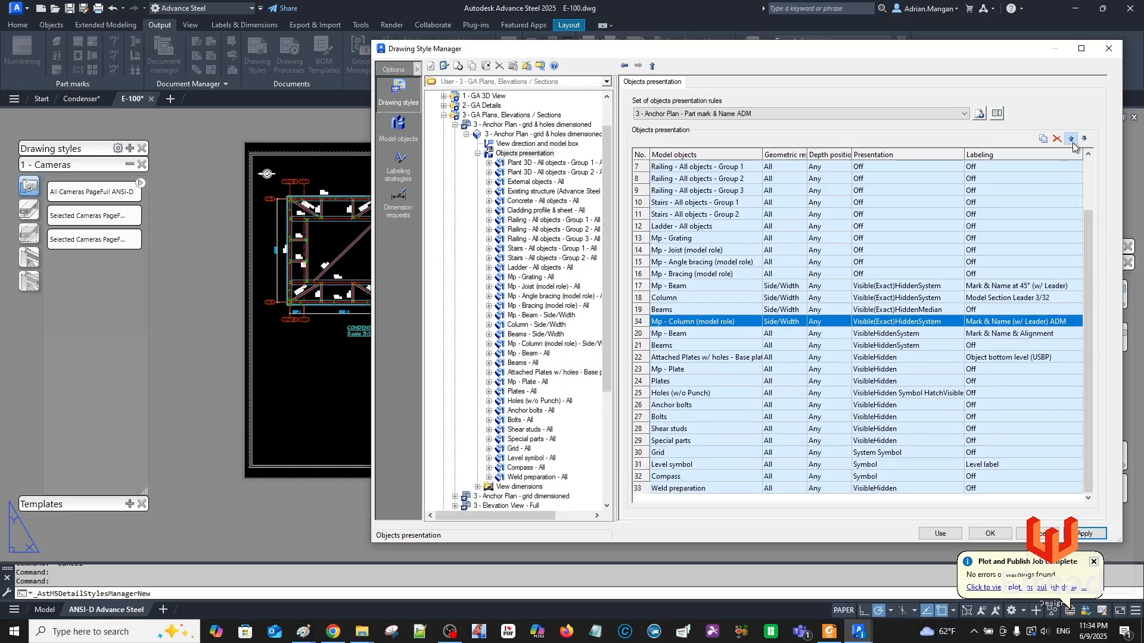
double_click(1071, 140)
left_click(1072, 142)
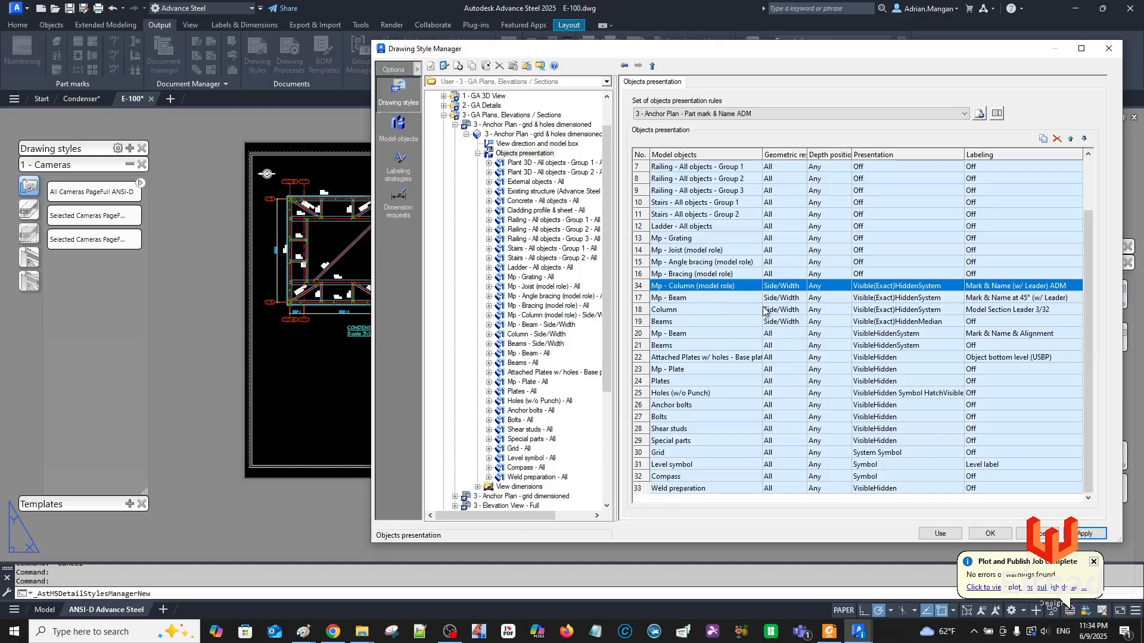
left_click(1091, 534)
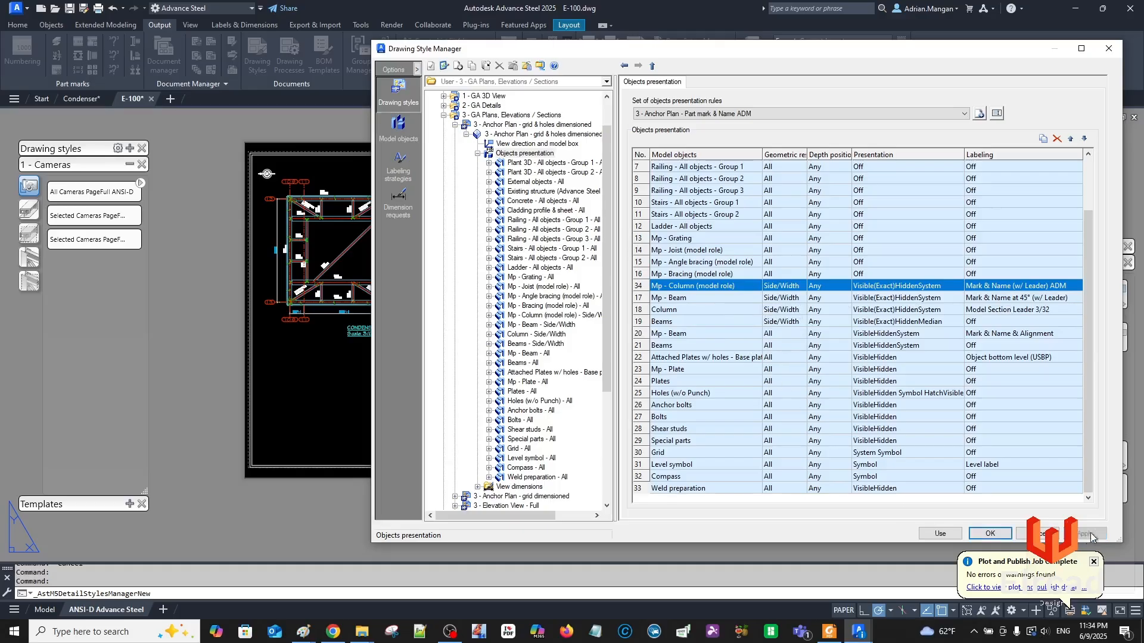
left_click(972, 536)
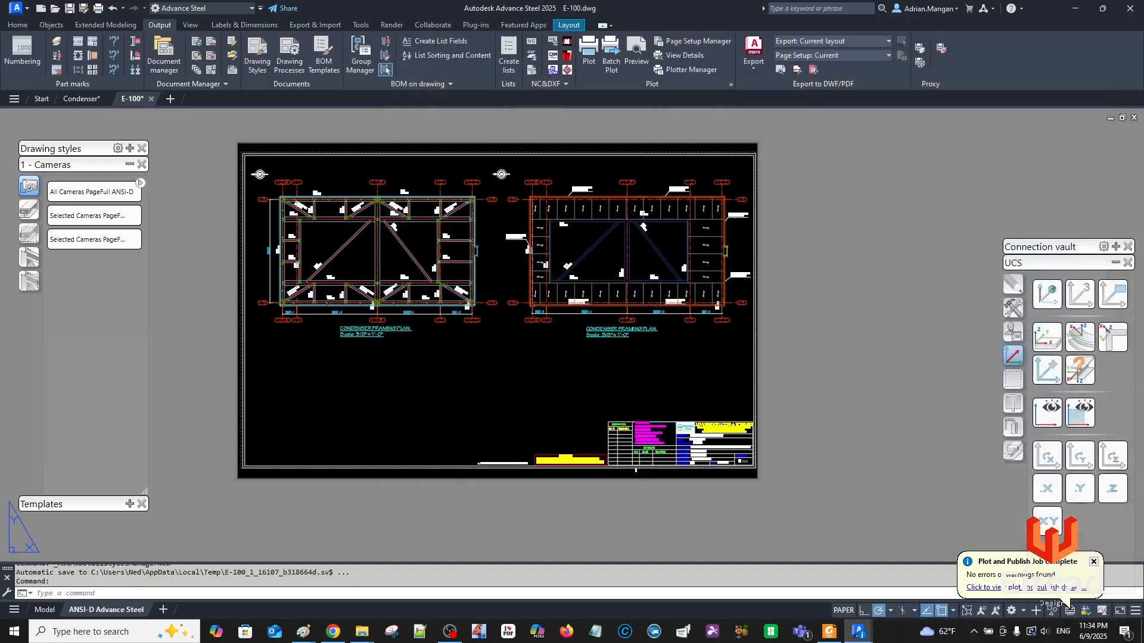
Switch from the E-100 sheet to the Condenser model drawing.
scroll(712, 258, "down", 2)
middle_click_drag(649, 251, 700, 258)
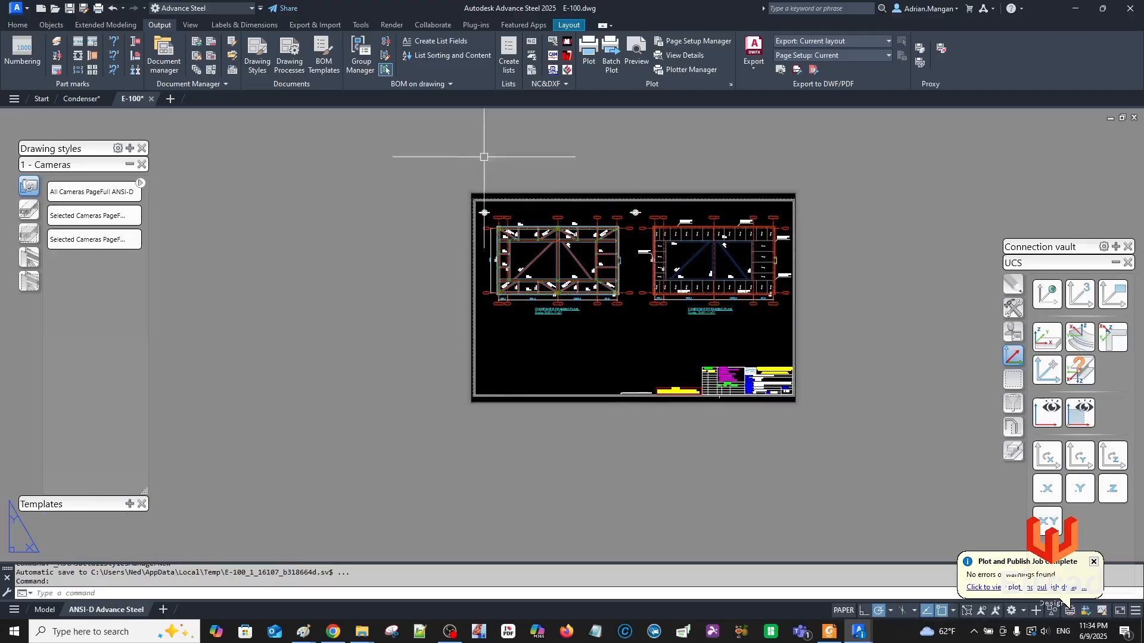
left_click(73, 99)
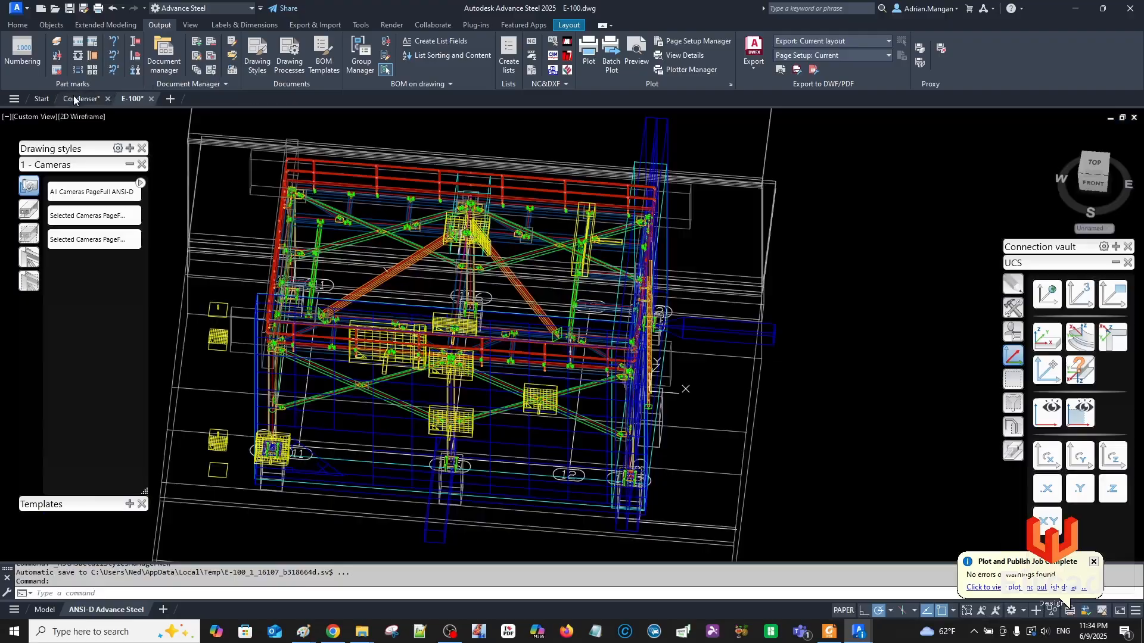
middle_click_drag(495, 391, 633, 313)
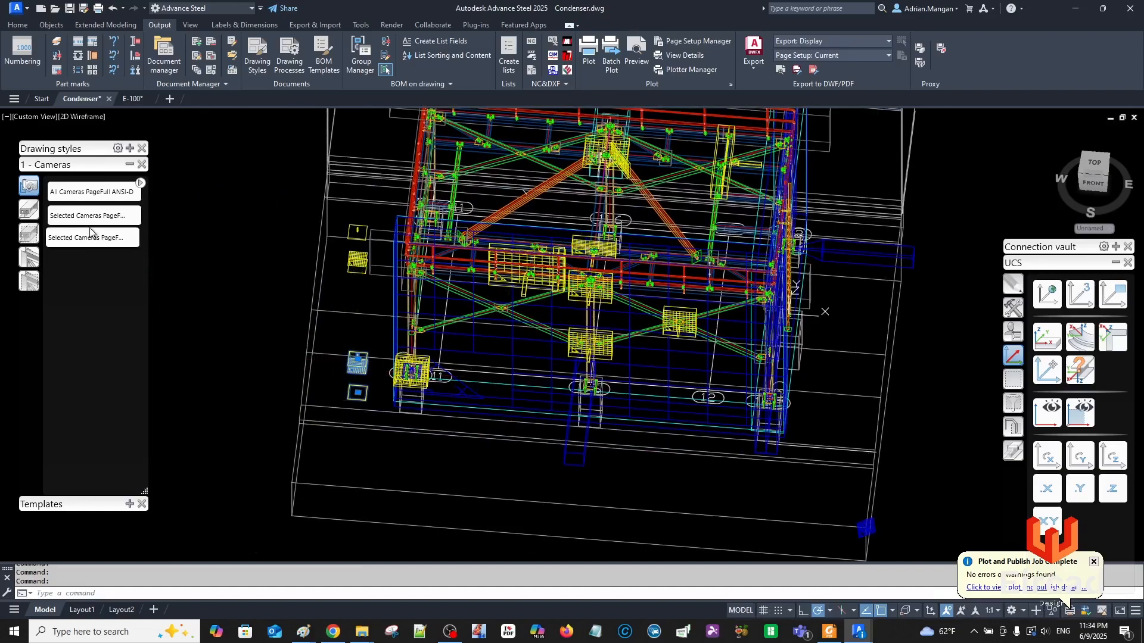
Open the properties of the plan camera beside the column base and set its detail style to 3 - Anchor Plan - grid & holes dimensioned ADM.
scroll(356, 369, "up", 2)
double_click(357, 364)
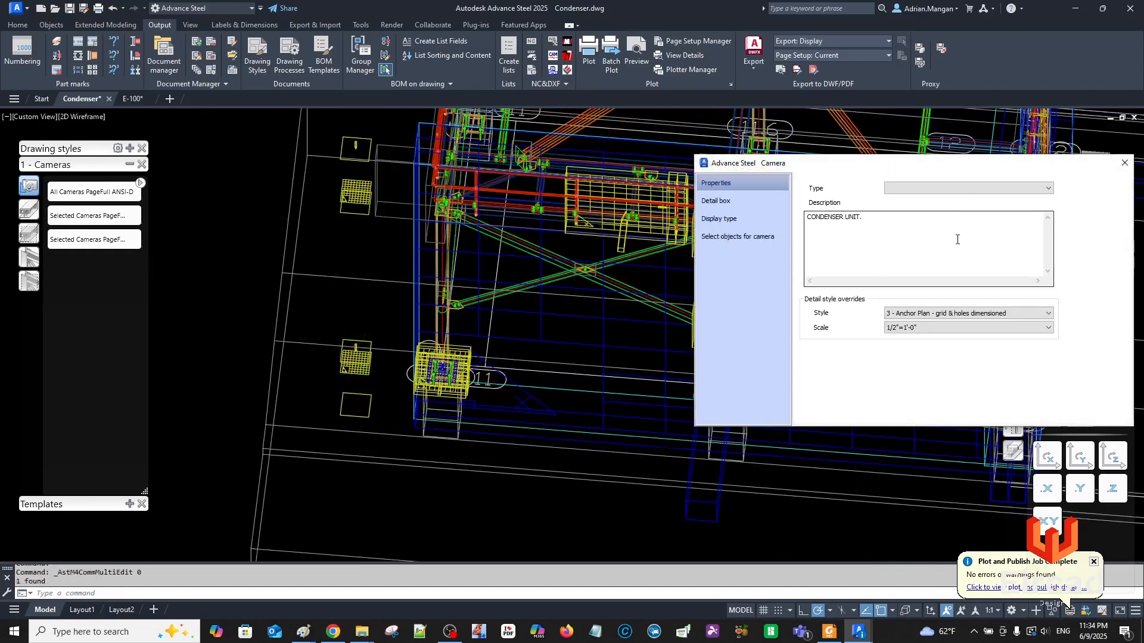
left_click(1022, 313)
scroll(998, 477, "down", 1)
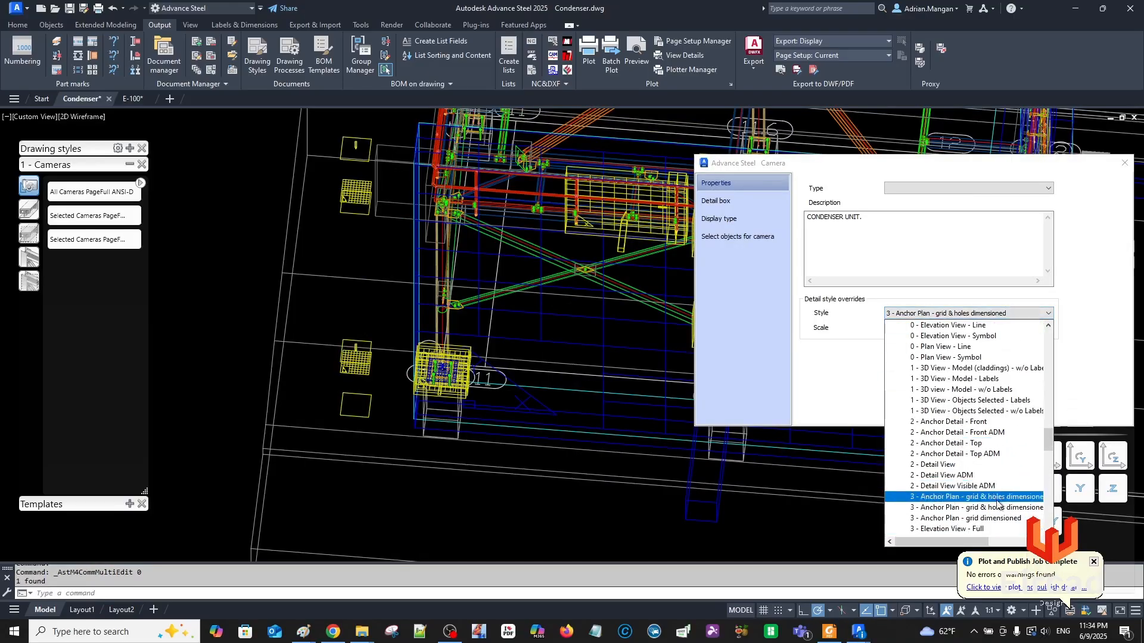
scroll(1000, 509, "right", 3)
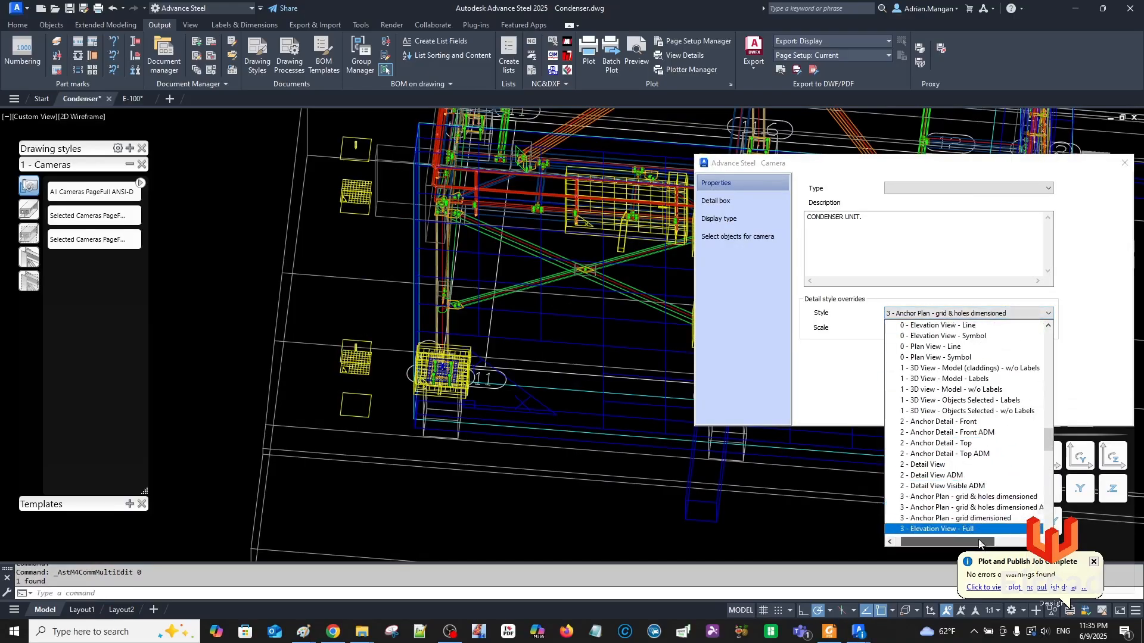
left_click(1004, 508)
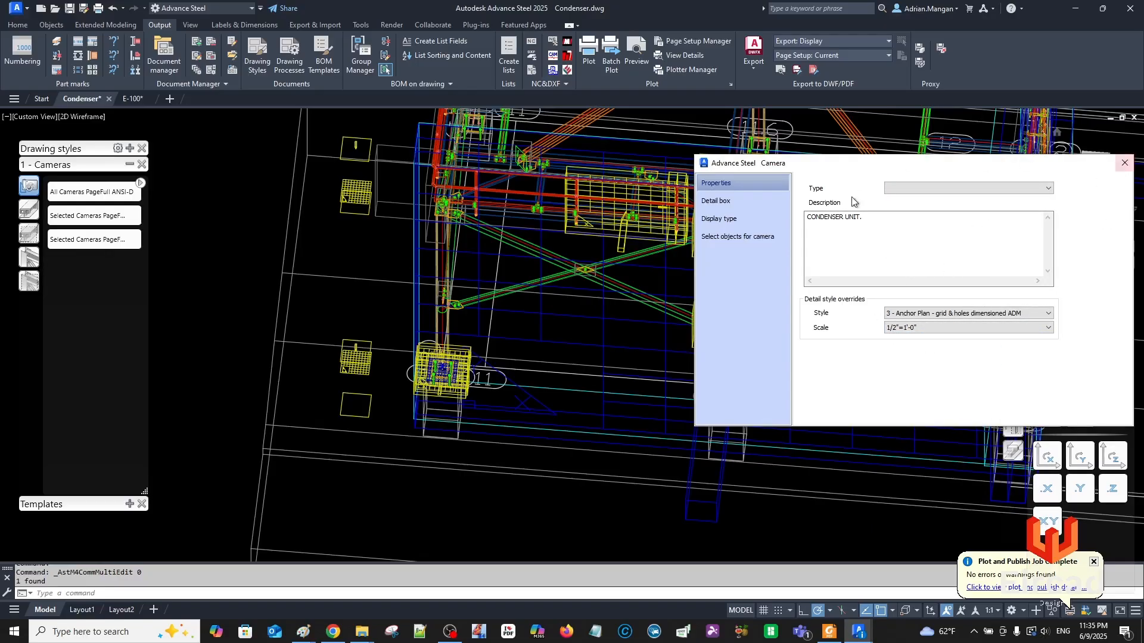
Change the camera's description to ANCHOR PLAN, set its type to none and close its properties.
left_click_drag(890, 227, 762, 218)
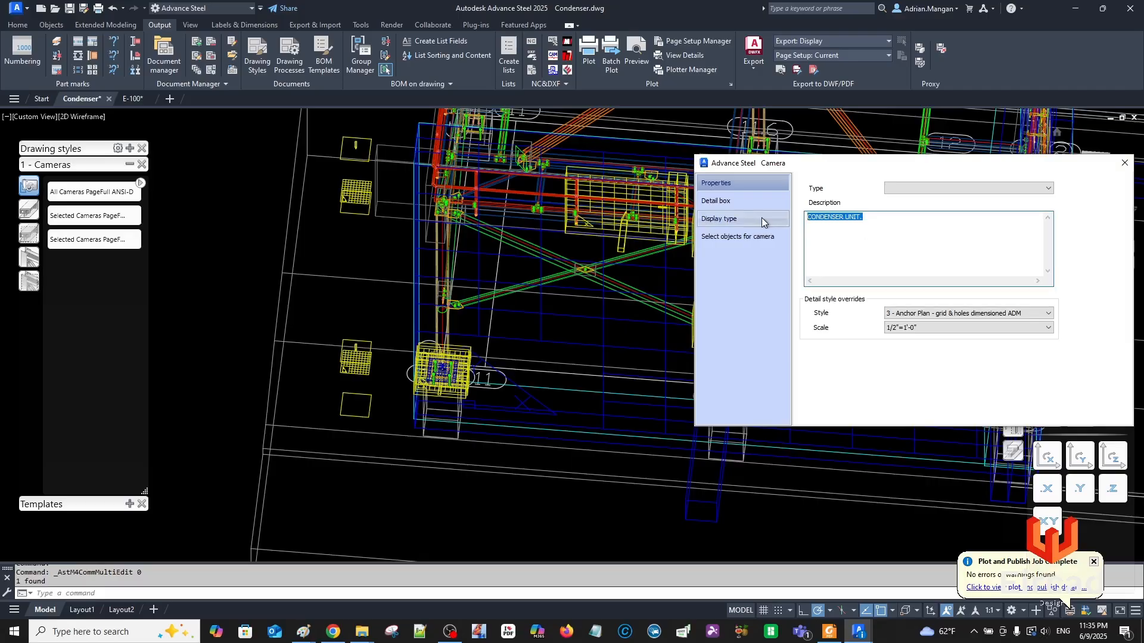
type("ANCHOR PLAN")
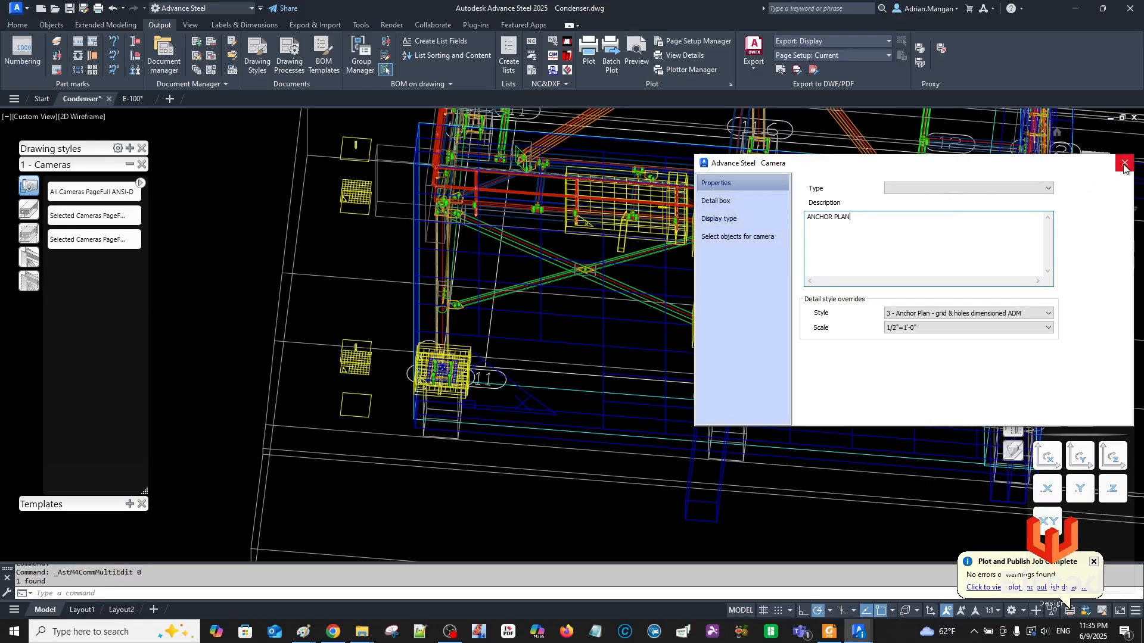
left_click(1039, 188)
left_click(947, 200)
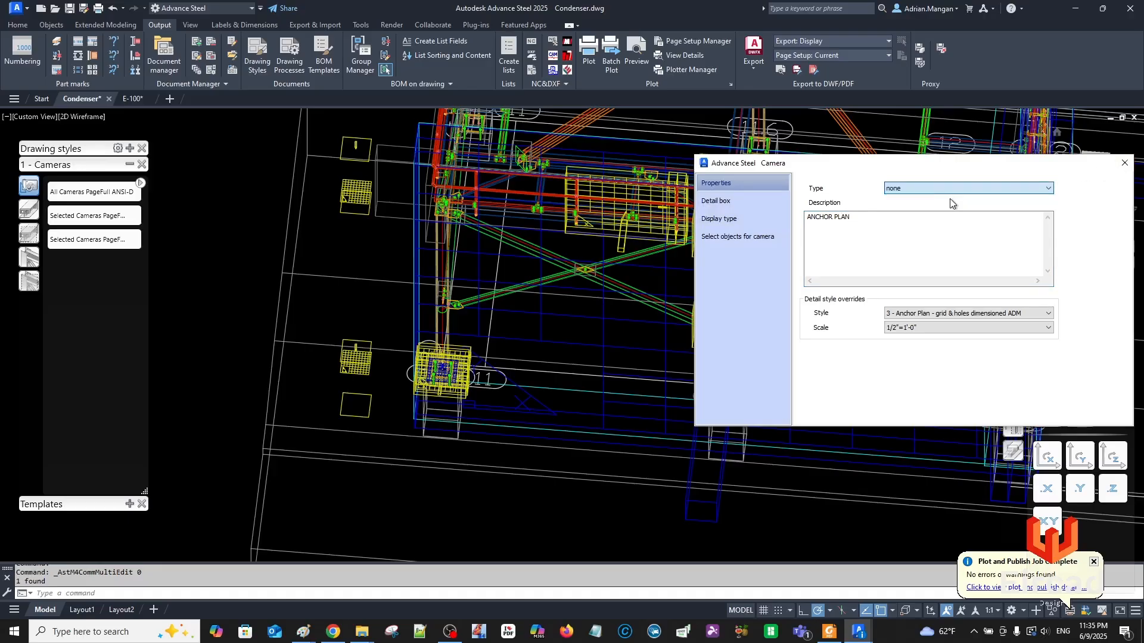
left_click(1124, 163)
Generate a drawing from the anchor plan camera with the Selected Cameras process, using drawing number 99, and open the camera's detail.
scroll(714, 417, "up", 3)
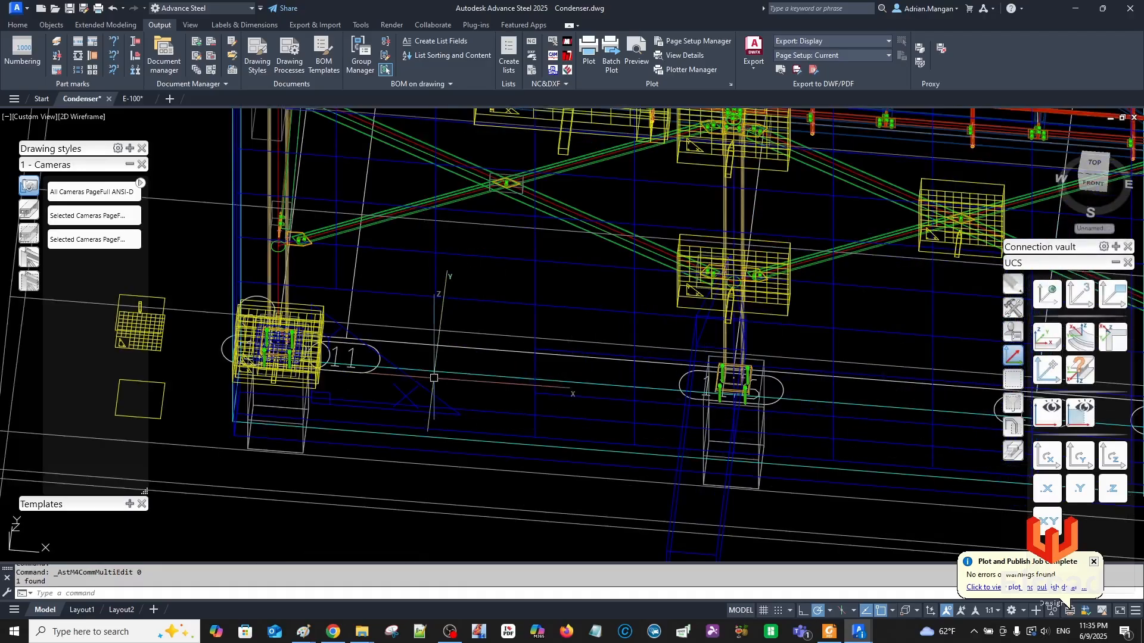
middle_click_drag(295, 323, 557, 317)
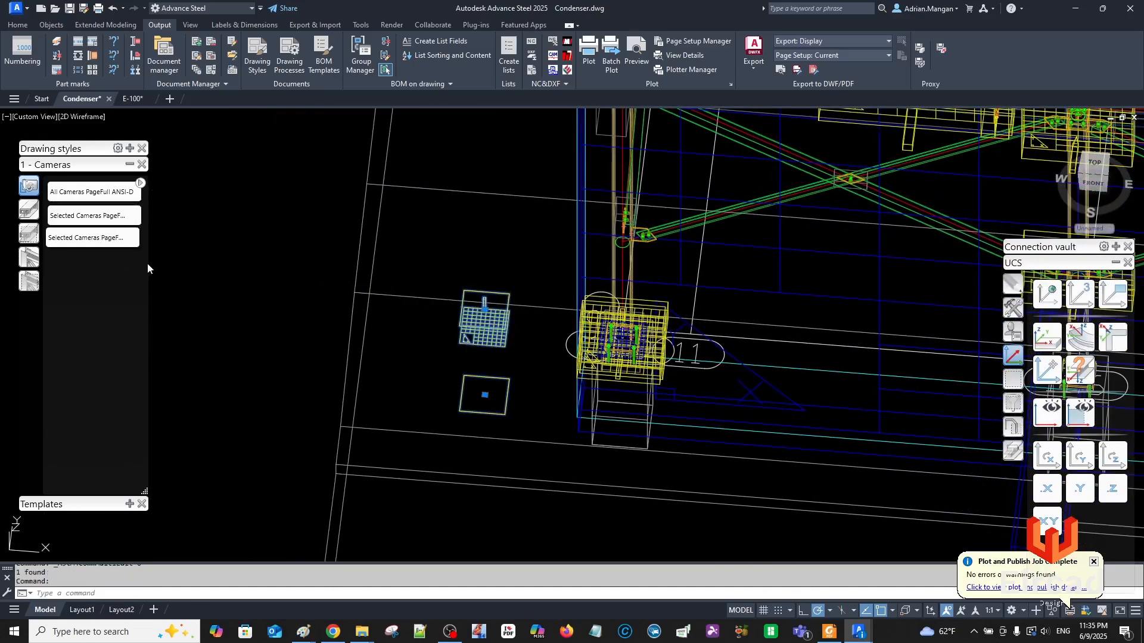
double_click(214, 132)
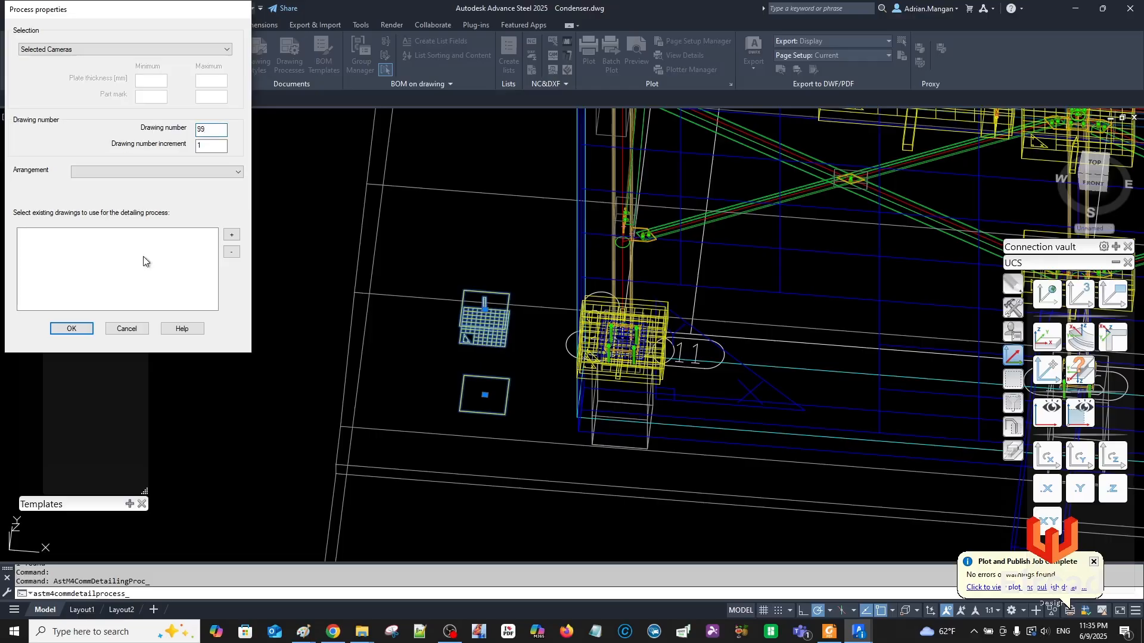
left_click(83, 329)
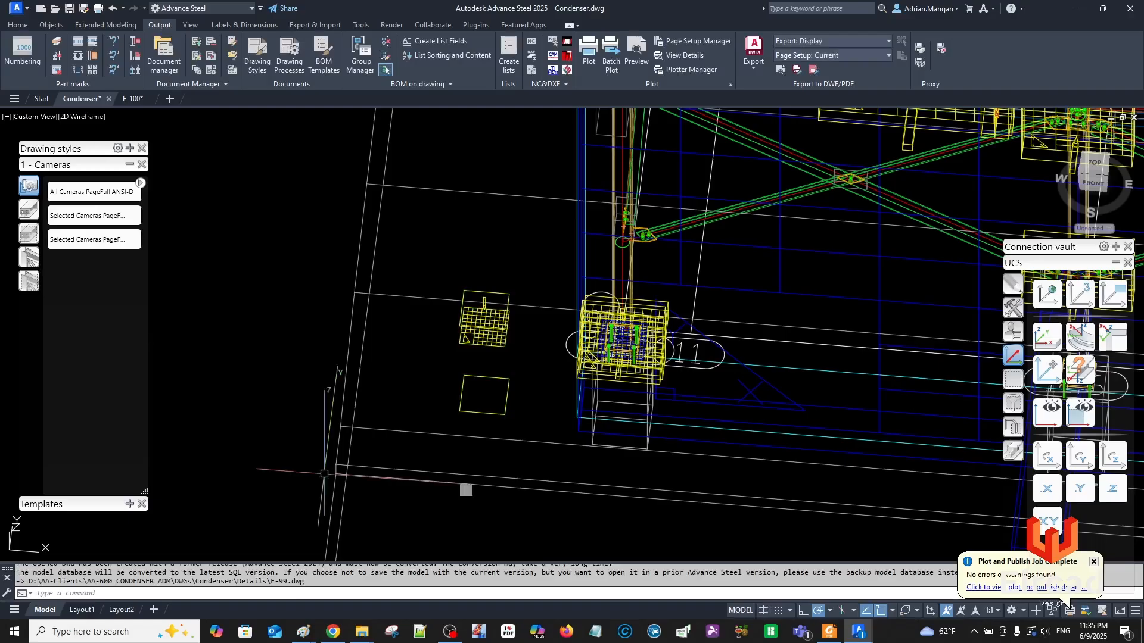
left_click(483, 321)
right_click(483, 322)
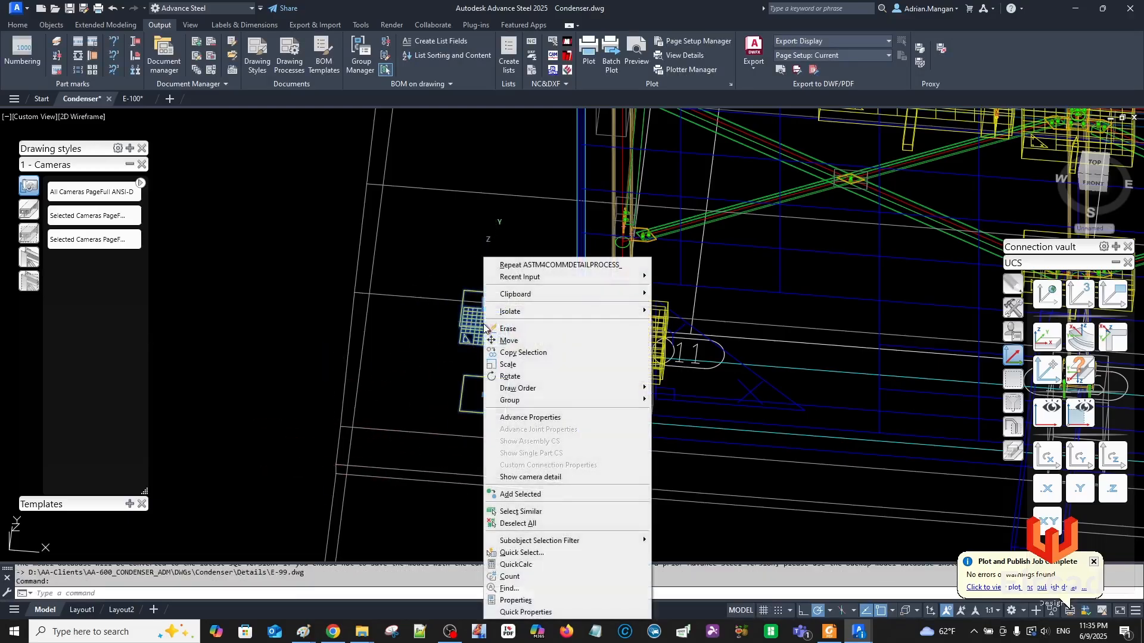
left_click(536, 477)
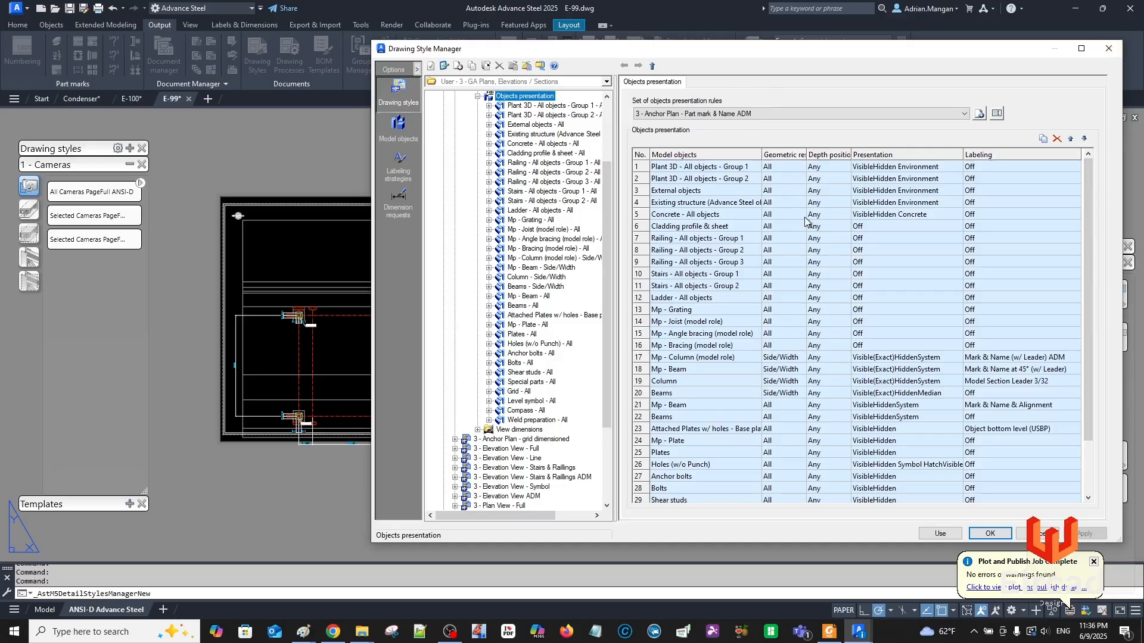
Set the presentation of External objects to Visible in the 3 - Anchor Plan - Part mark & Name ADM rules.
left_click(954, 191)
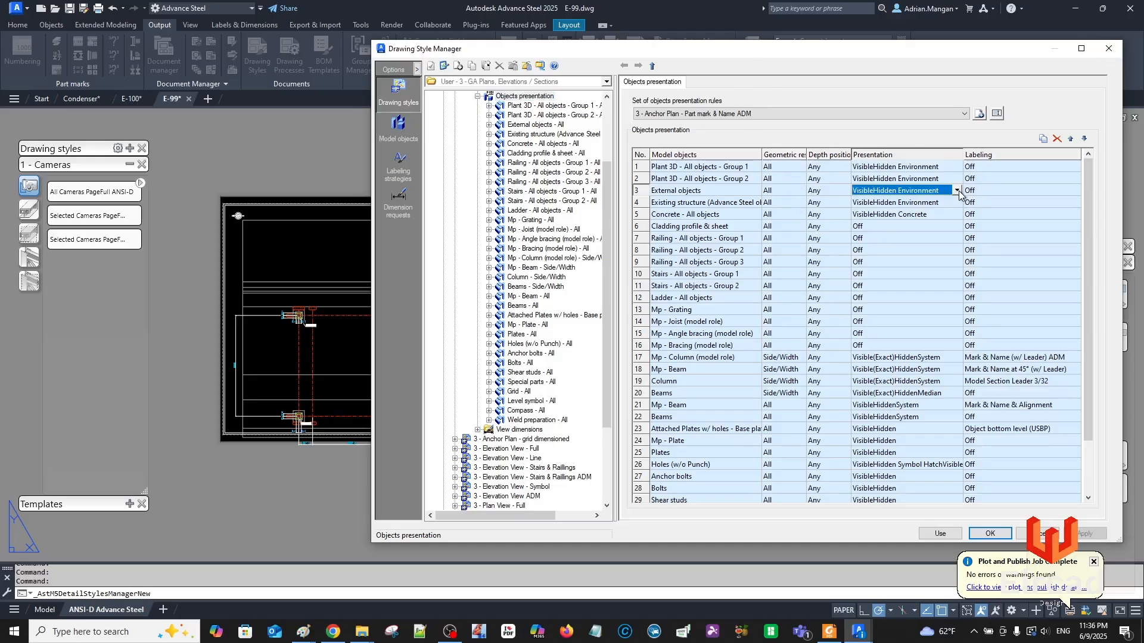
left_click(956, 191)
scroll(926, 223, "up", 6)
scroll(916, 229, "up", 7)
scroll(911, 233, "up", 7)
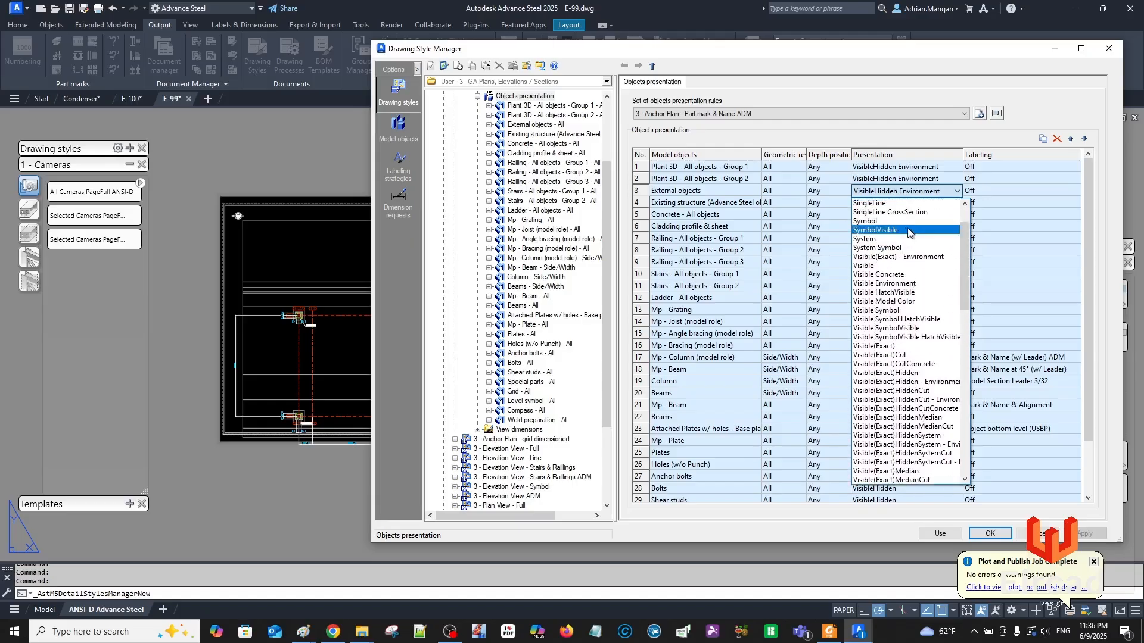
left_click(916, 265)
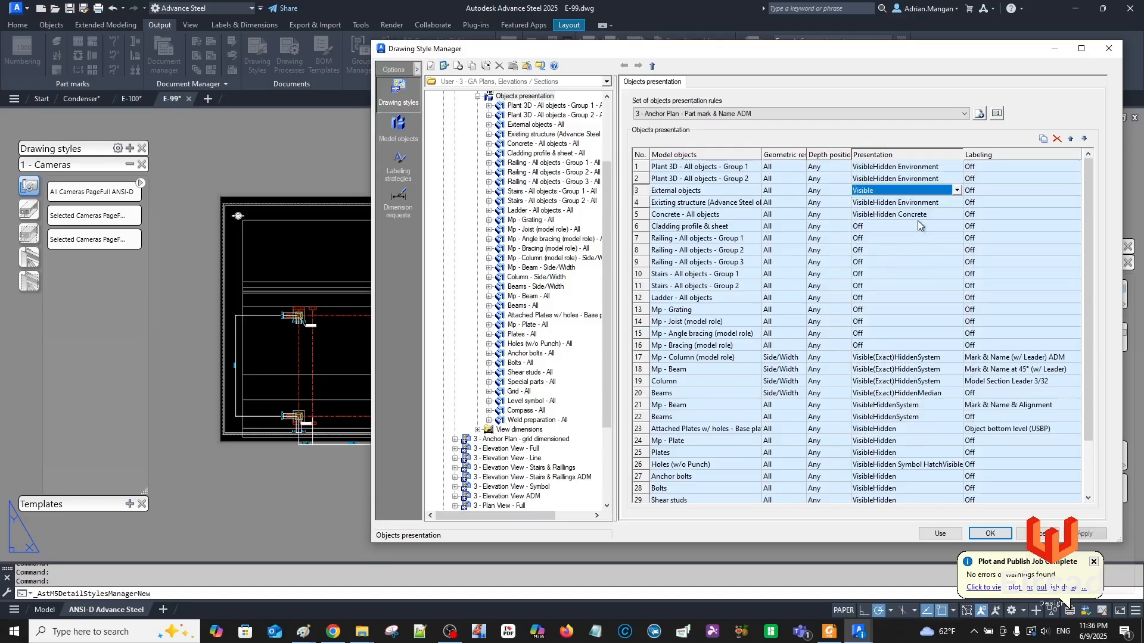
Turn the External objects presentation Off, apply the changes and close the style manager.
left_click(956, 190)
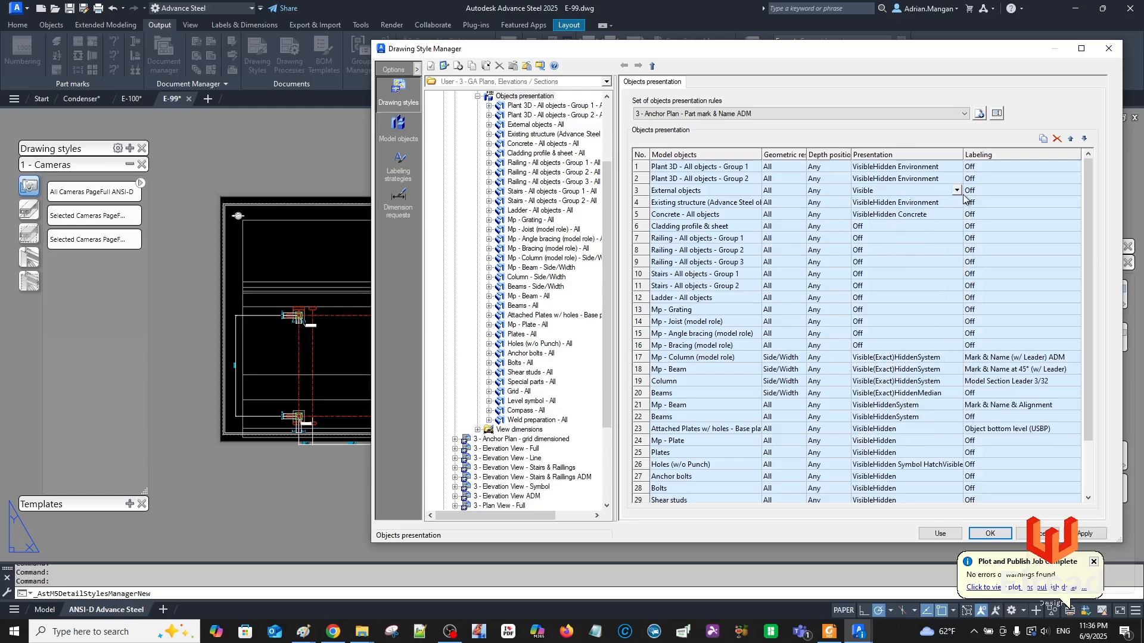
left_click(958, 189)
left_click(956, 191)
scroll(884, 245, "up", 2)
left_click(881, 230)
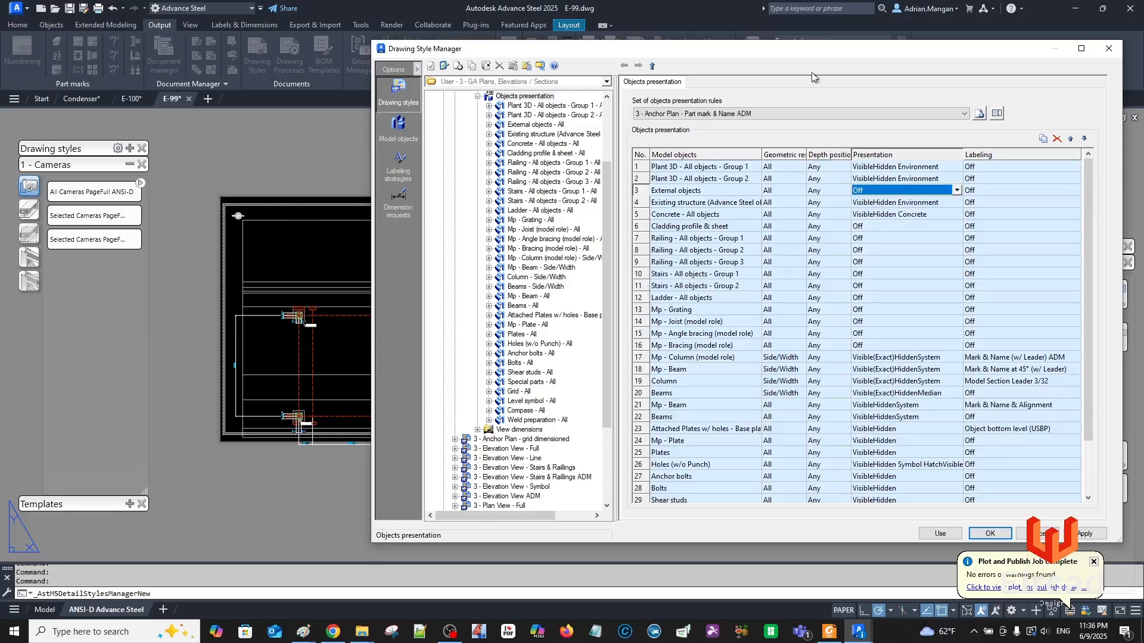
left_click(1084, 534)
left_click(990, 534)
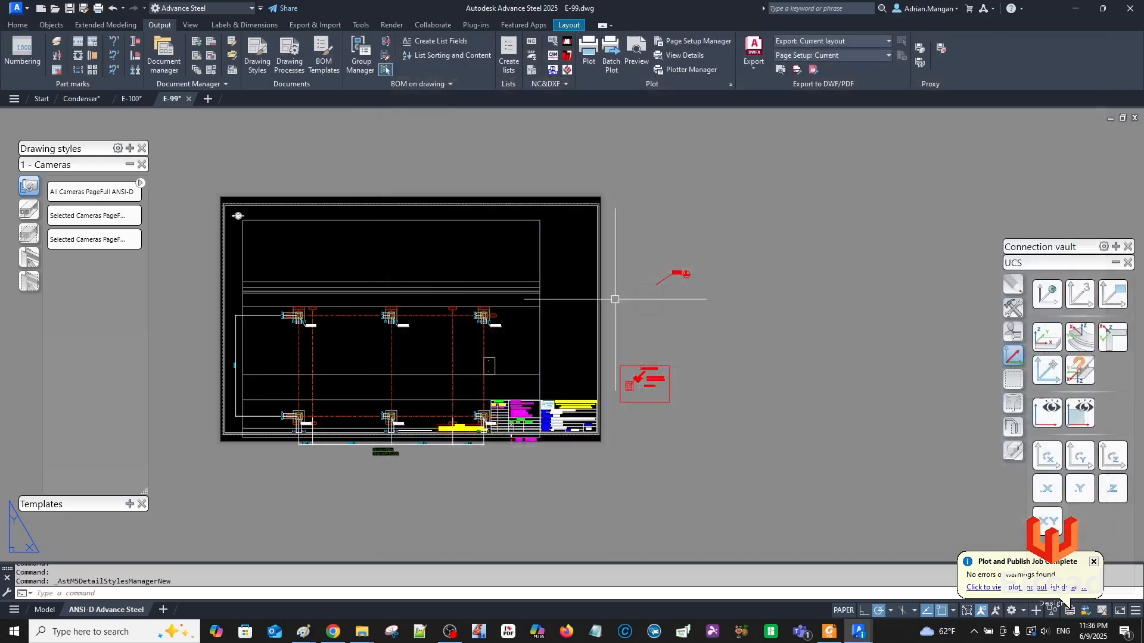
Switch to the Condenser model drawing and examine the concrete footing under the corner column near grid 11.
left_click(81, 98)
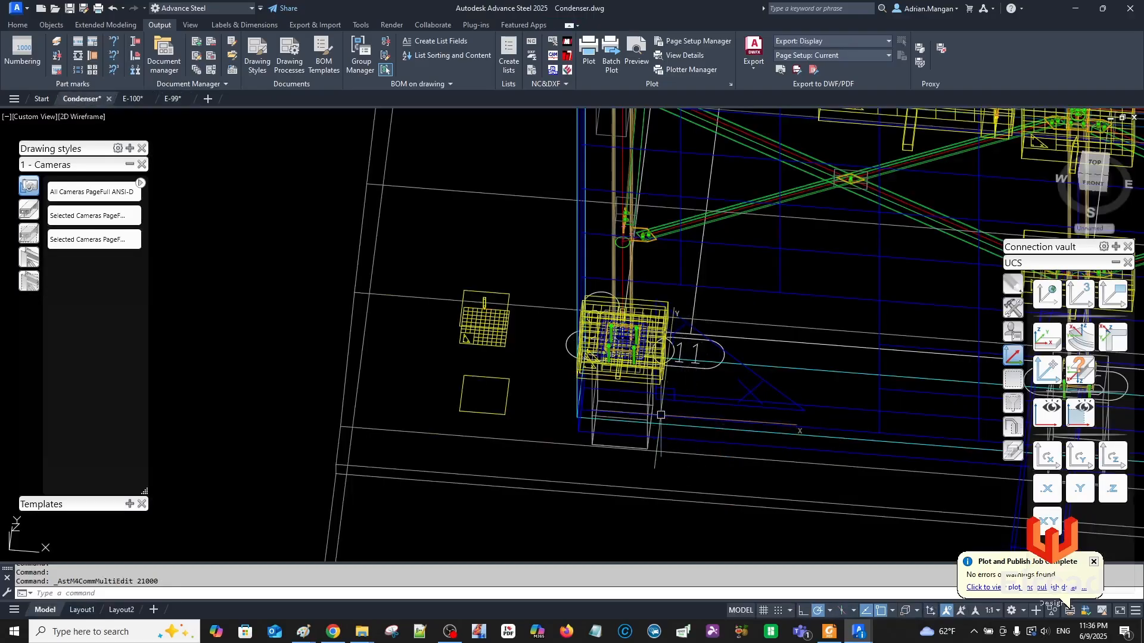
left_click(631, 432)
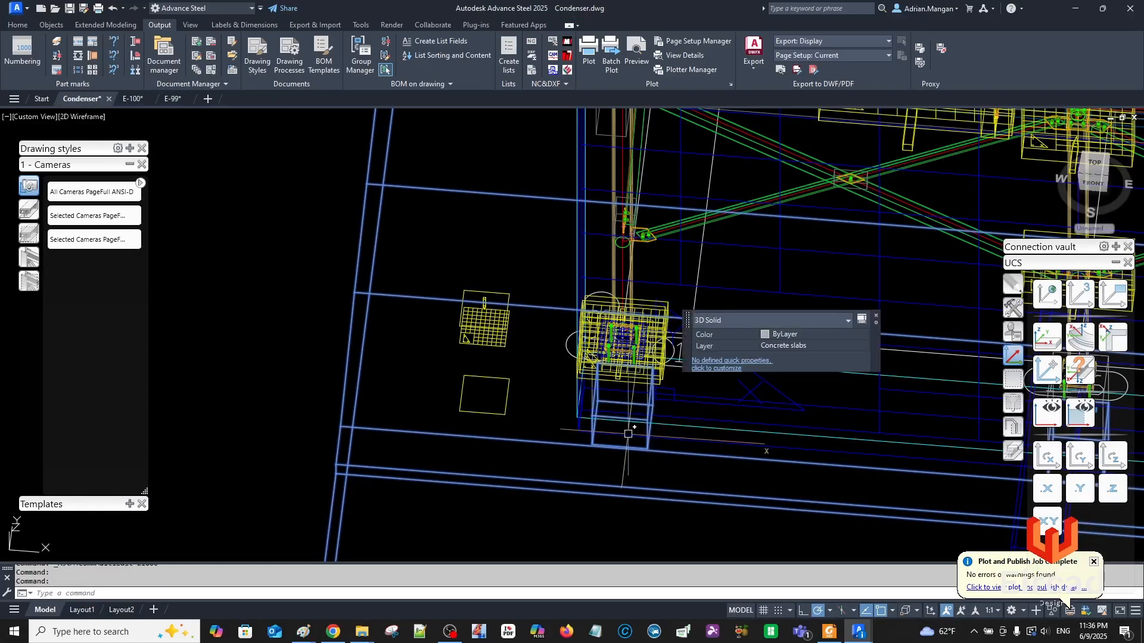
key("Escape")
key("Escape")
middle_click_drag(631, 432, 685, 395, "shift")
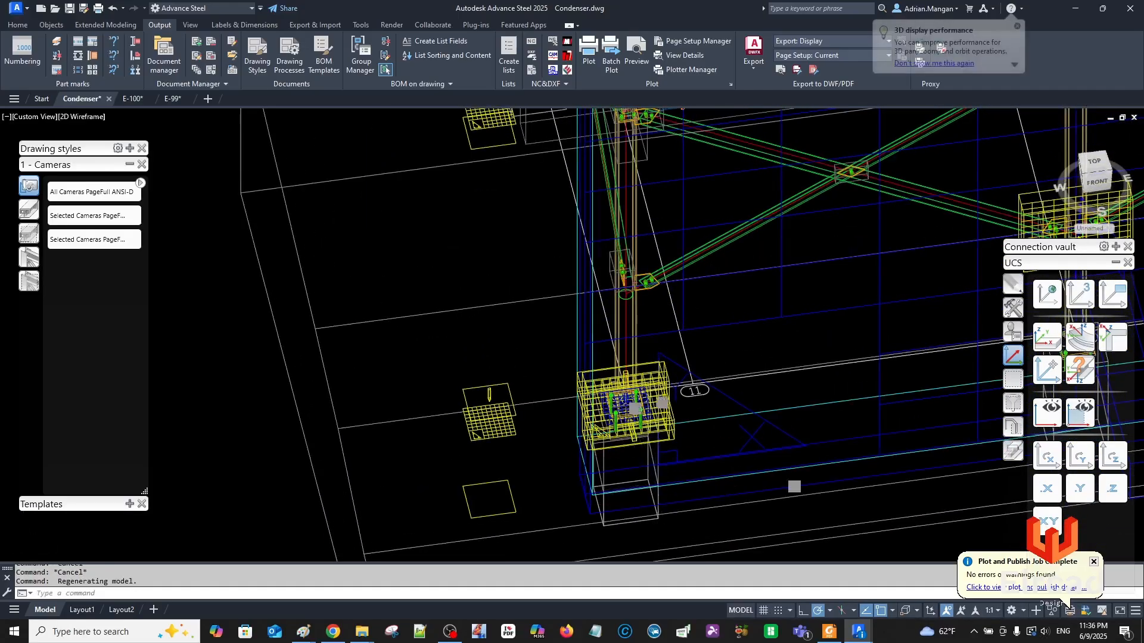
scroll(654, 498, "up", 2)
left_click(660, 460)
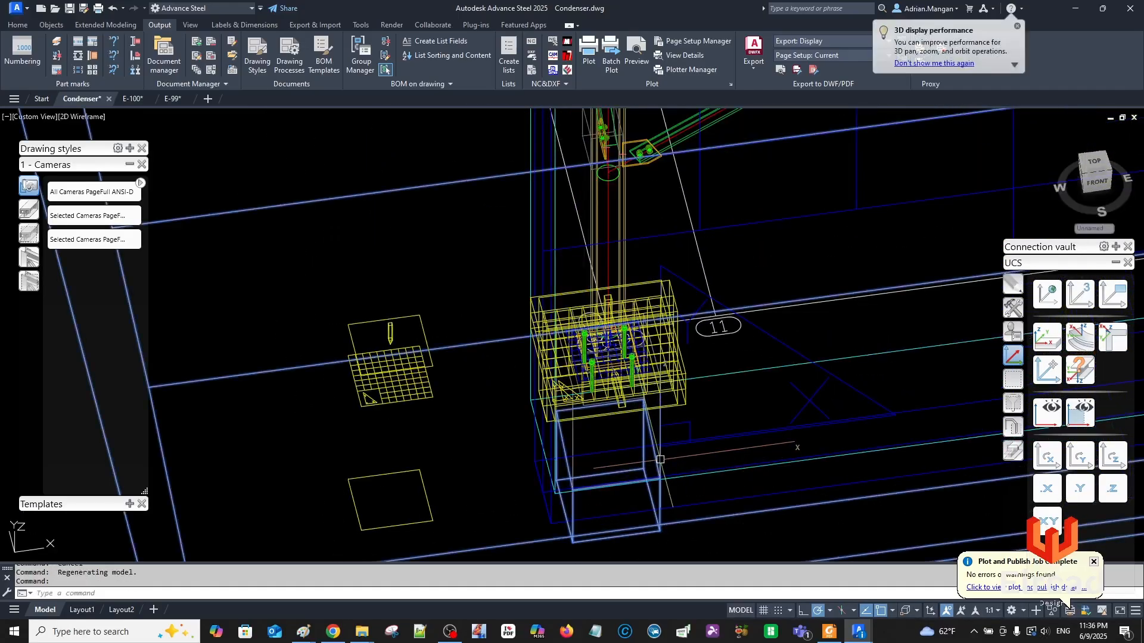
key("Escape")
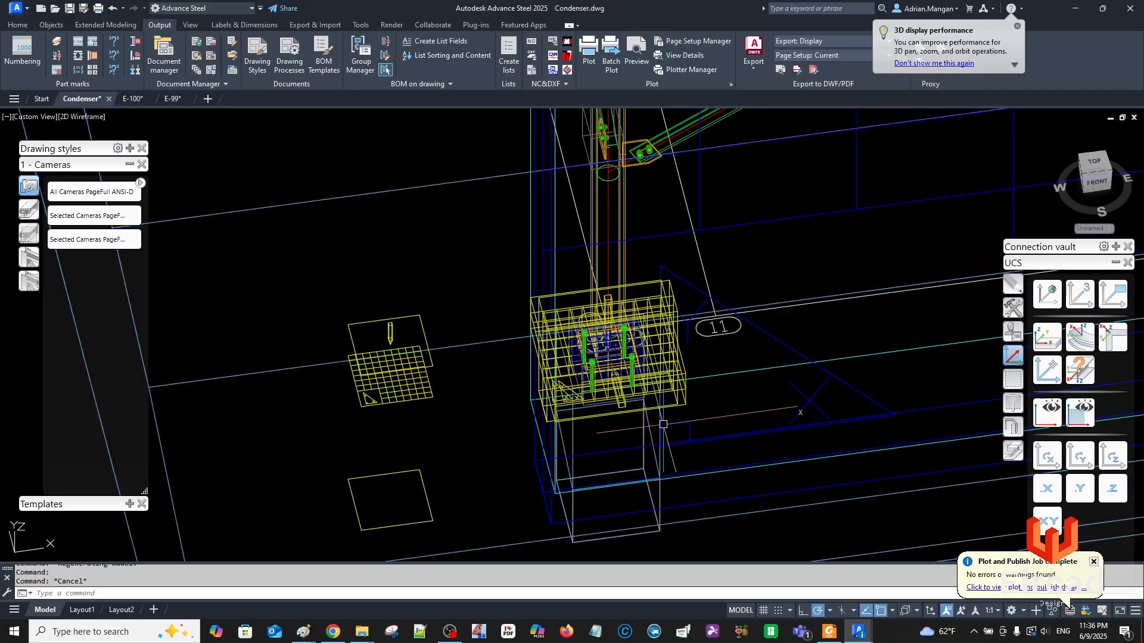
Check the naming properties and model role of the isolated footing under the corner column.
middle_click_drag(689, 412, 722, 314, "shift")
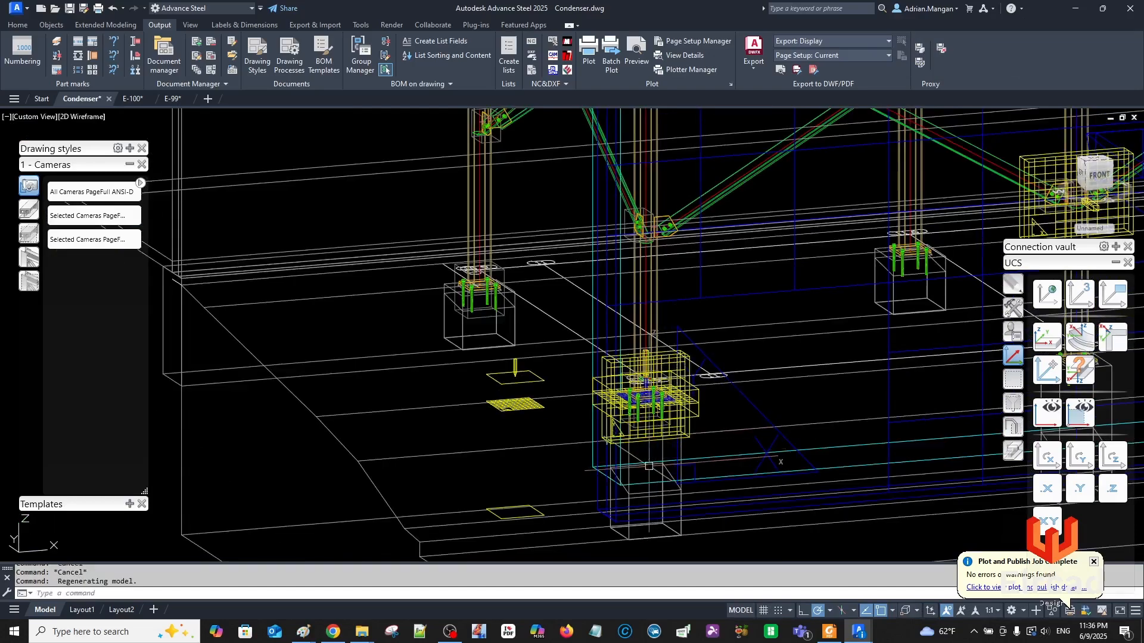
scroll(635, 463, "up", 2)
double_click(636, 462)
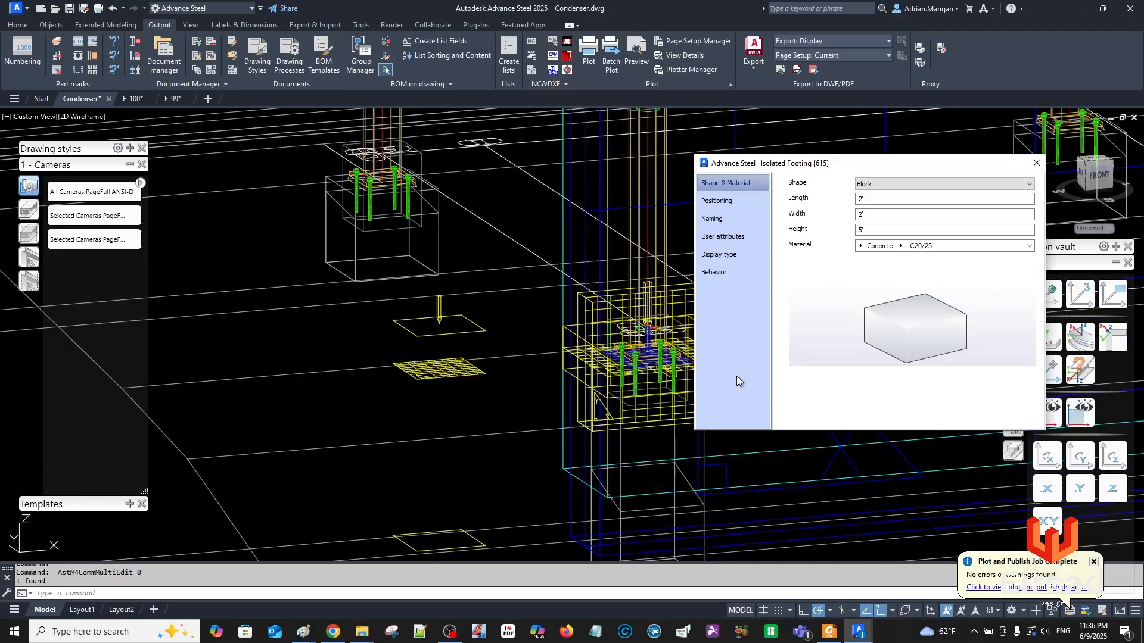
left_click(723, 218)
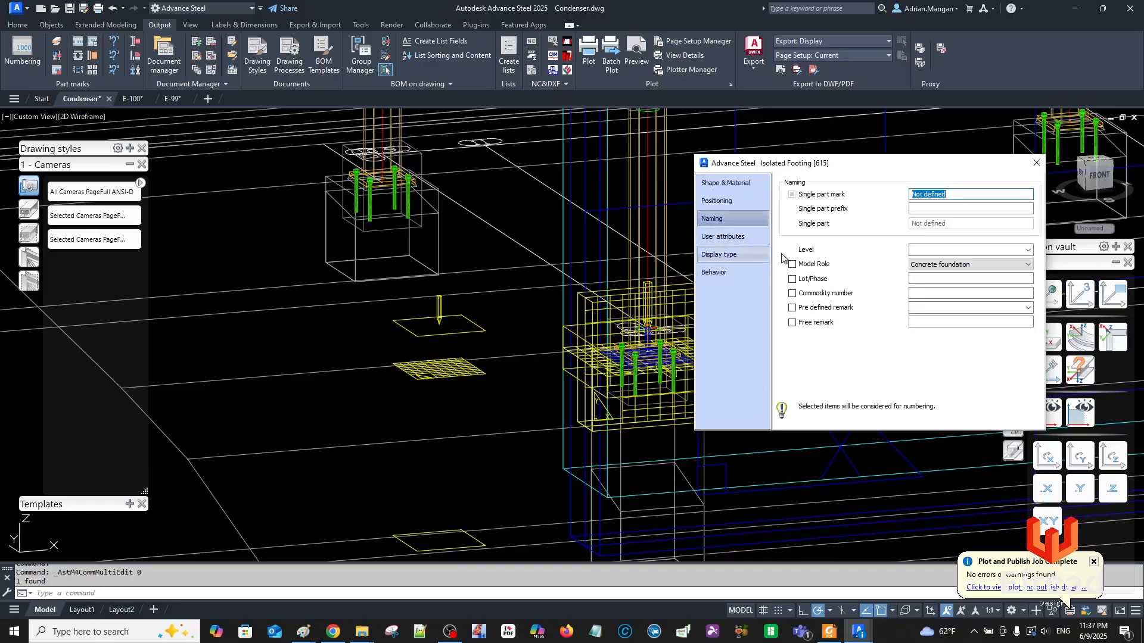
left_click(1037, 162)
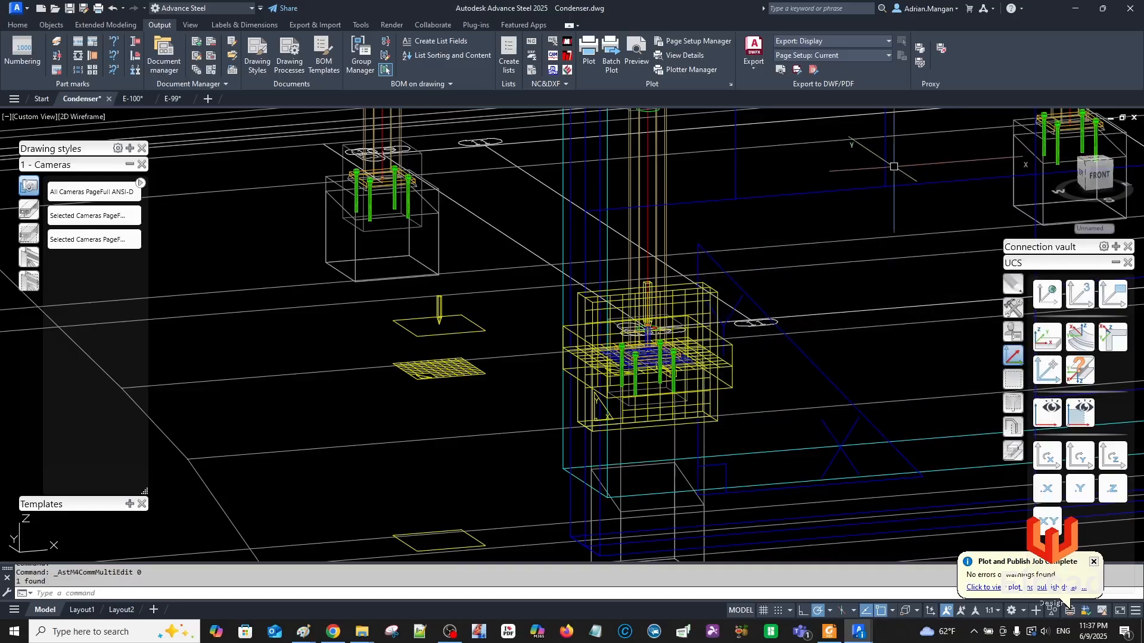
Check the naming properties and model role of the long concrete block at the edge of the slab.
scroll(496, 347, "down", 5)
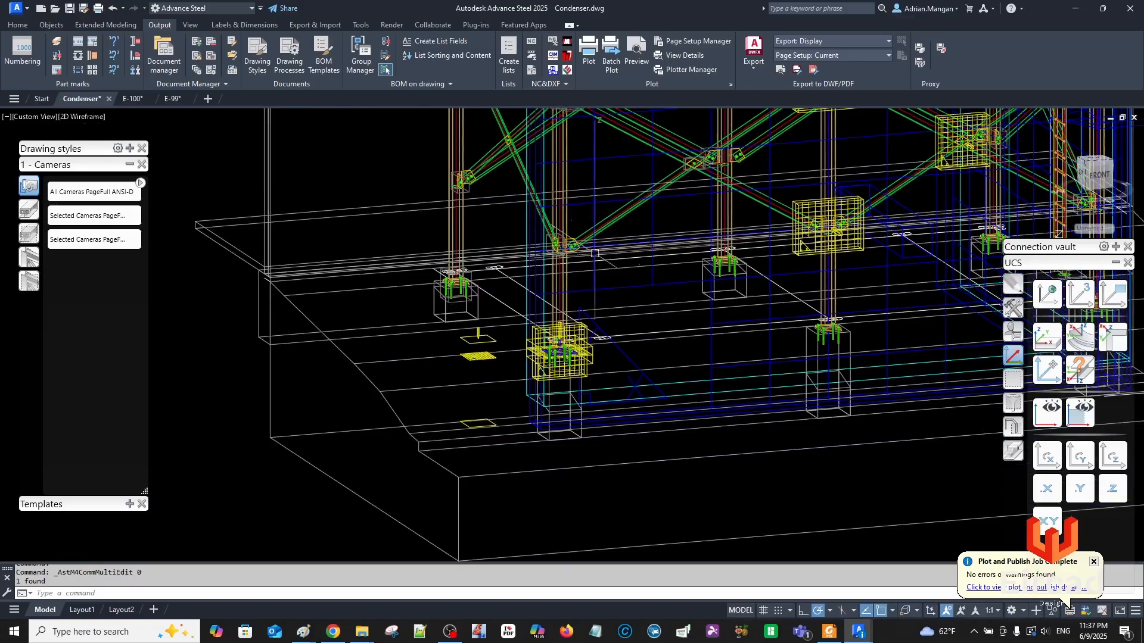
left_click(345, 353)
key("Escape")
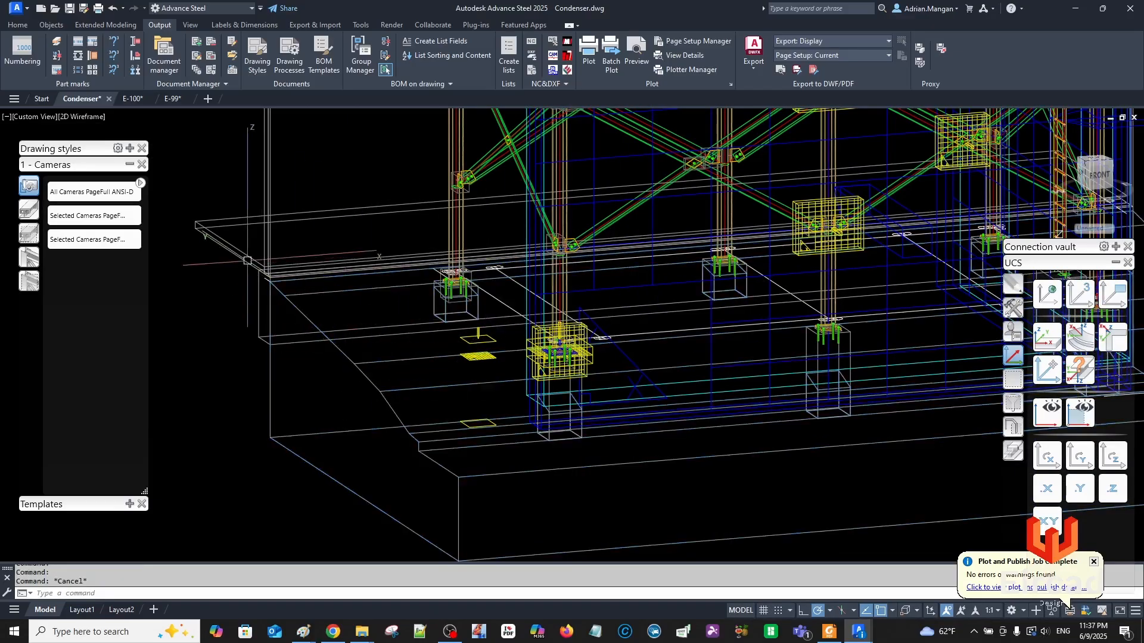
double_click(265, 273)
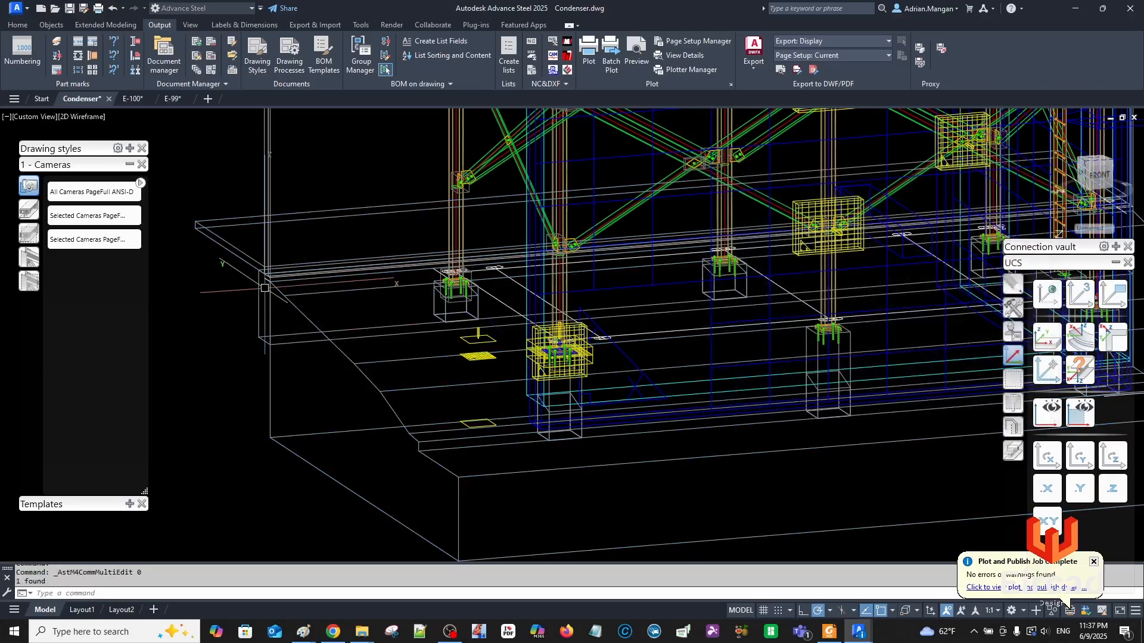
double_click(262, 299)
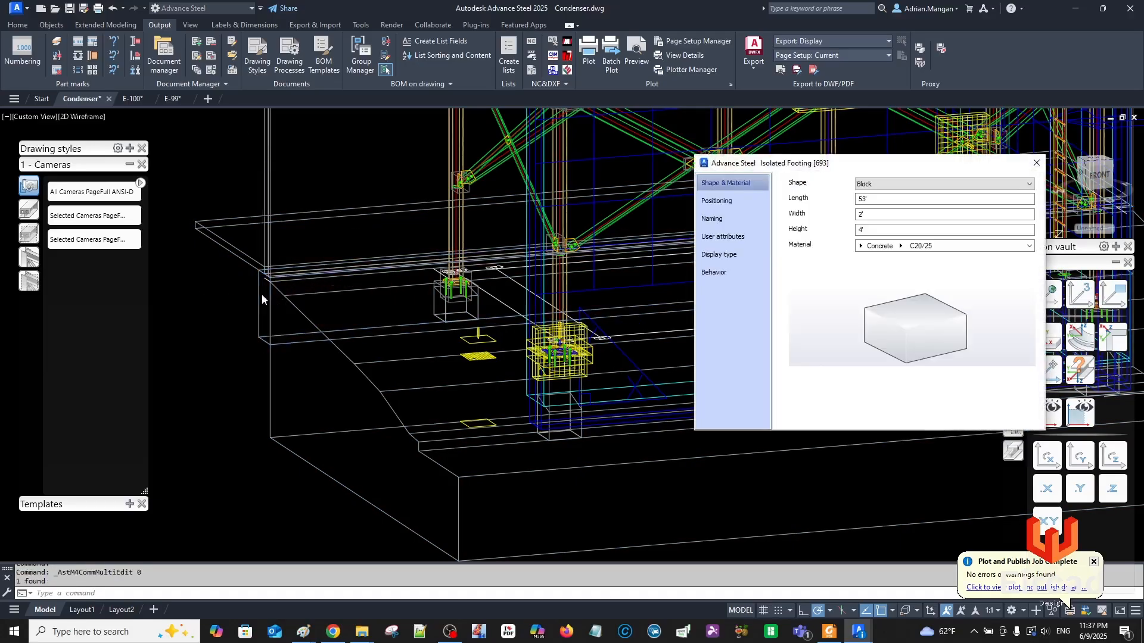
left_click(713, 219)
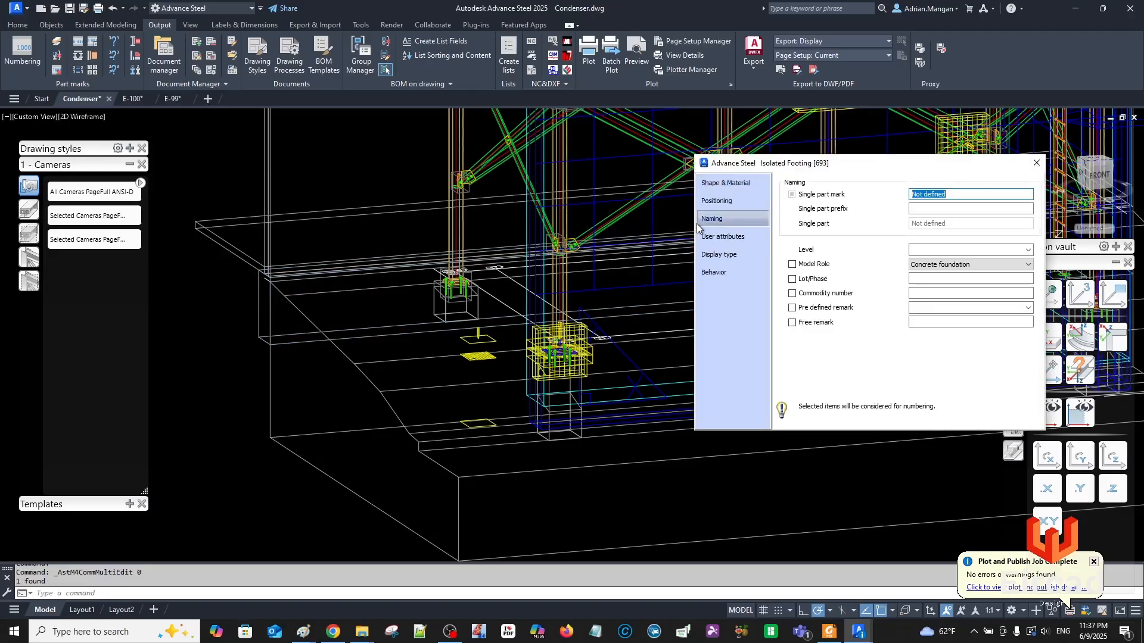
left_click(1037, 163)
key("Escape")
scroll(335, 228, "down", 2)
scroll(335, 230, "down", 4)
middle_click_drag(336, 229, 352, 331)
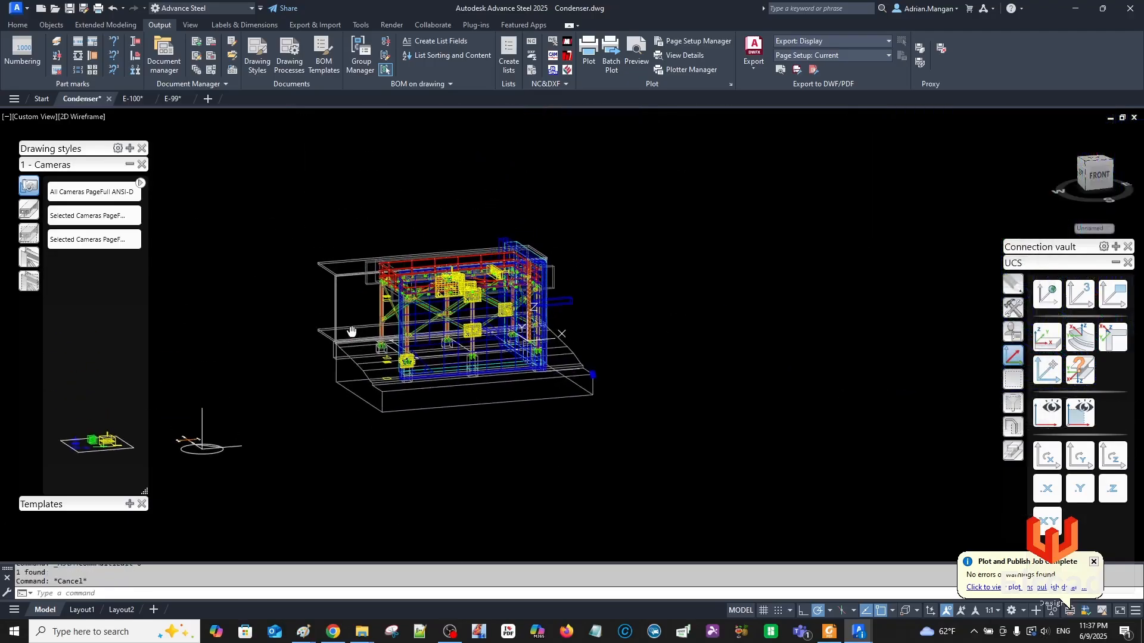
scroll(352, 300, "up", 2)
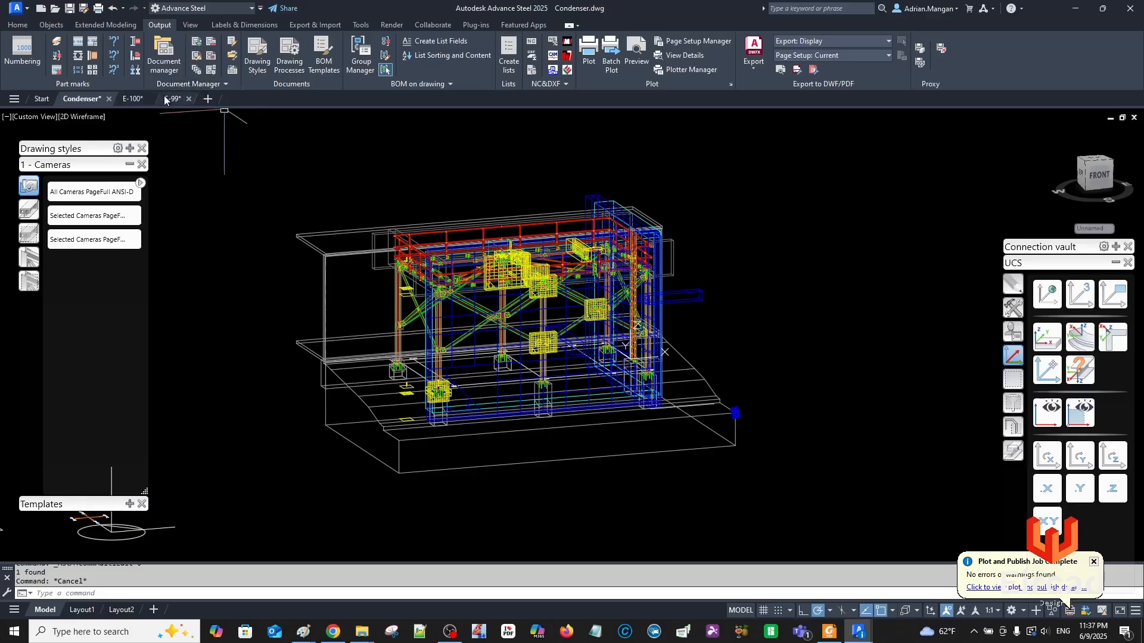
On sheet E-99, duplicate the Concrete - All objects rule in the ADM anchor plan style's objects presentation and open the copy.
left_click(172, 98)
middle_click_drag(674, 315, 759, 256)
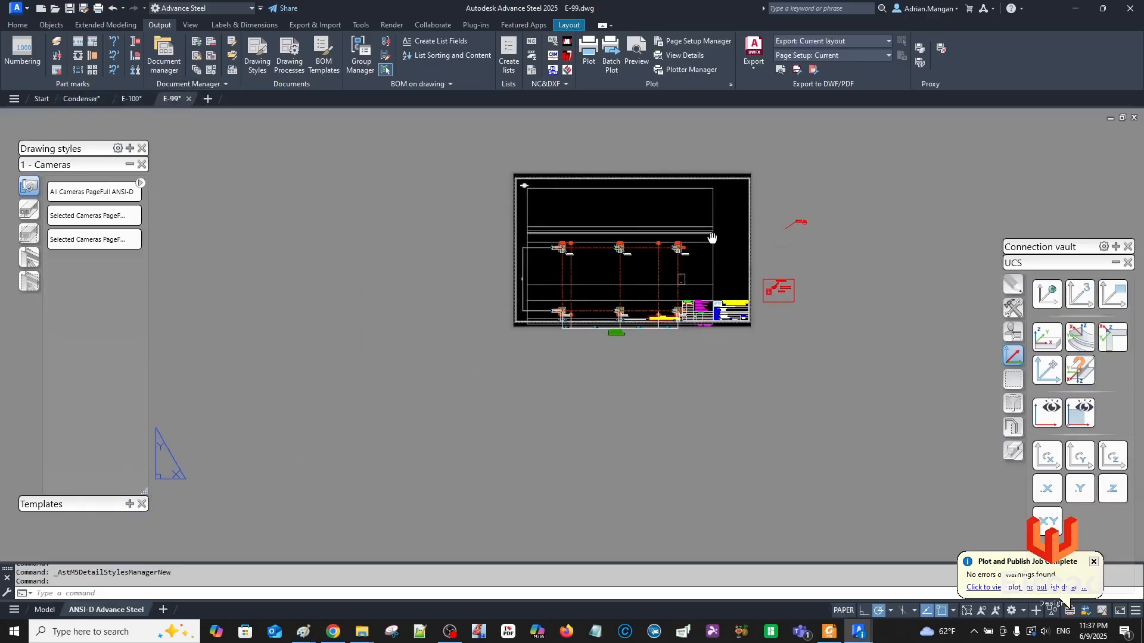
scroll(647, 229, "up", 4)
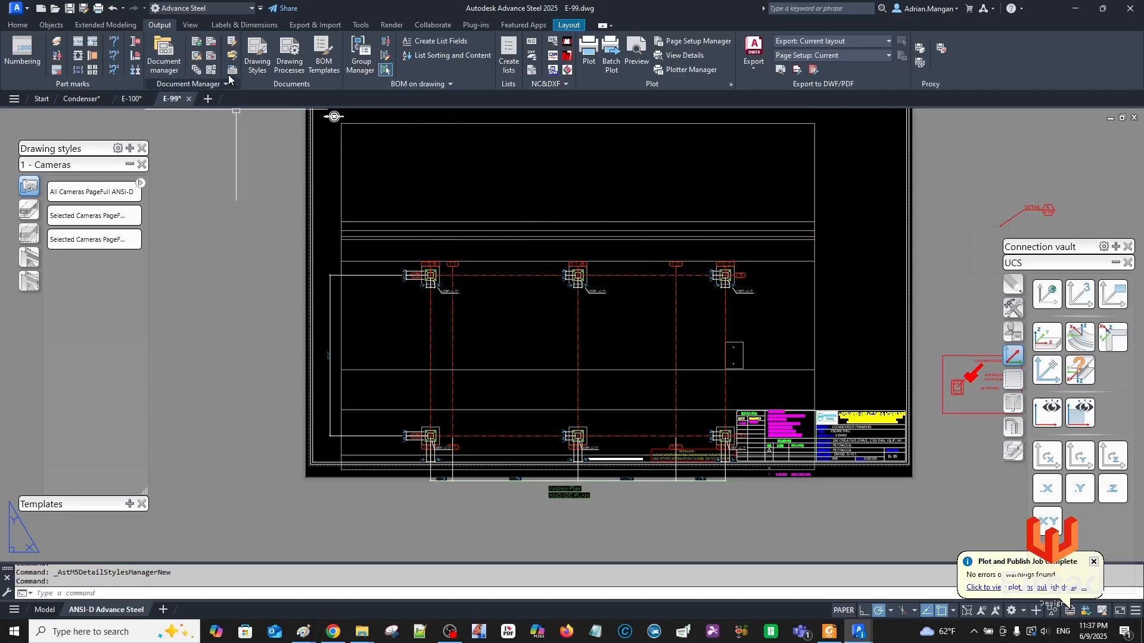
left_click(194, 57)
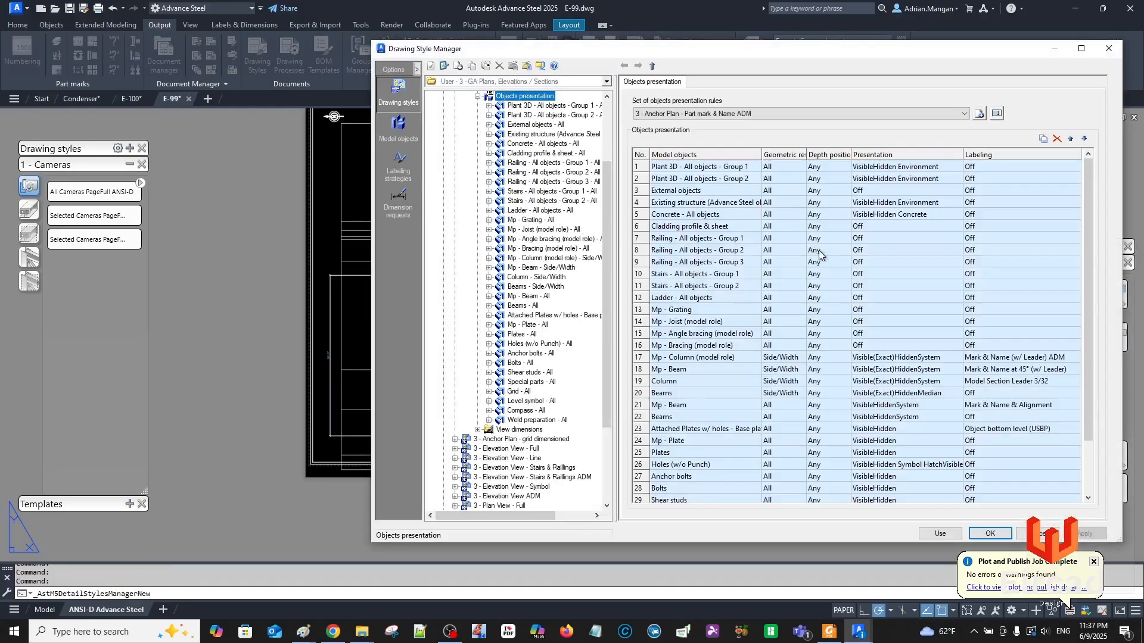
left_click(640, 216)
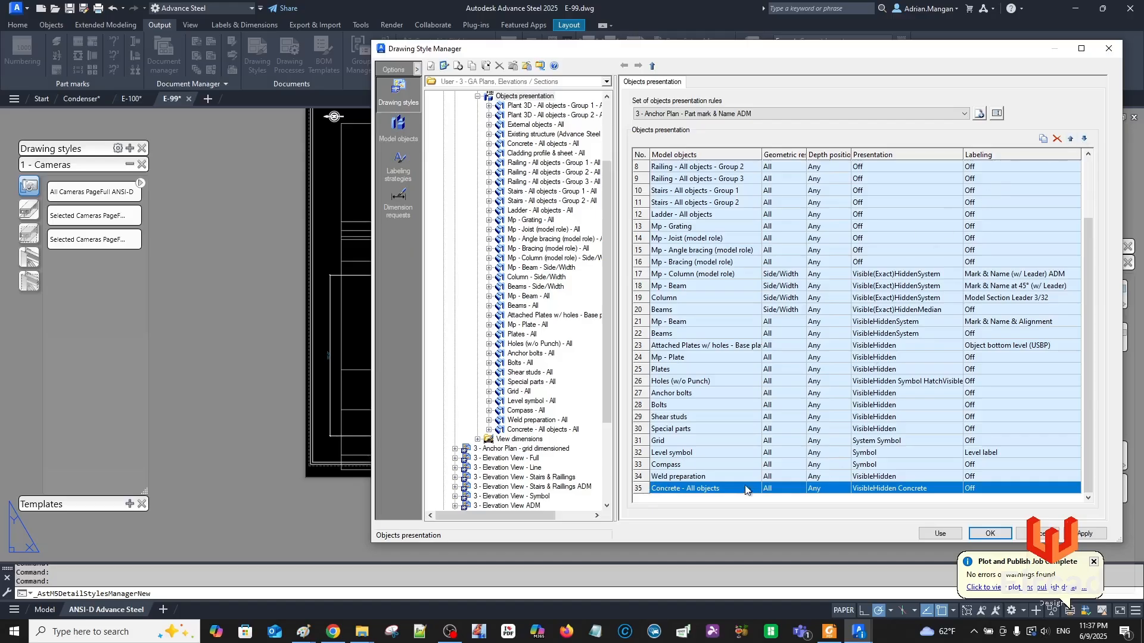
left_click(639, 489)
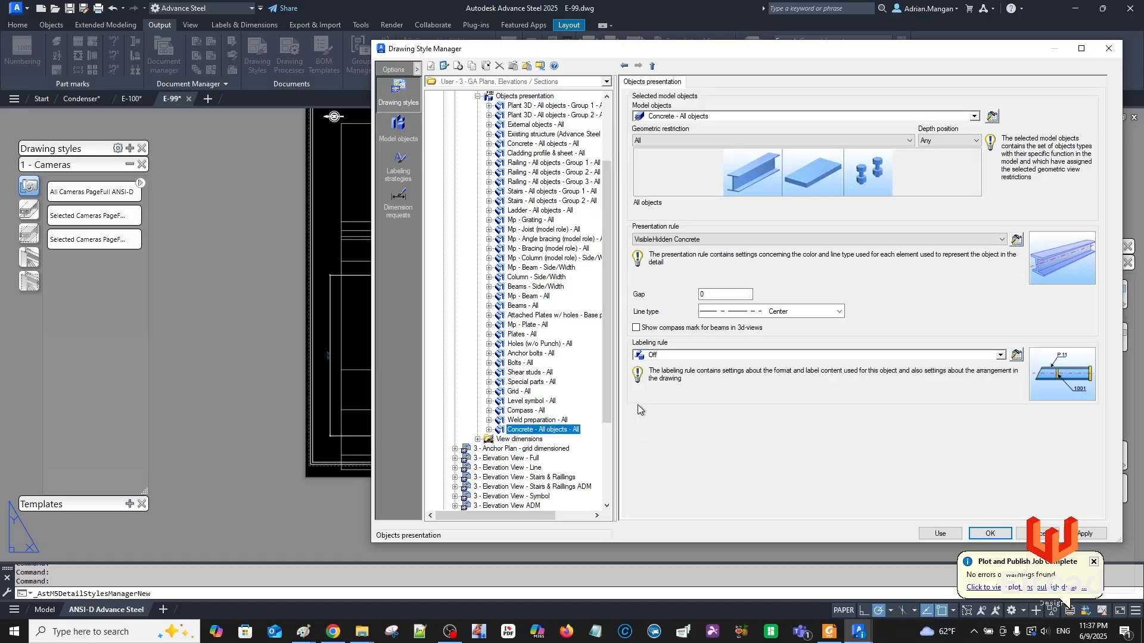
Assign Concrete Beam as the copied rule's model object and check the object types available in its definition.
left_click(975, 116)
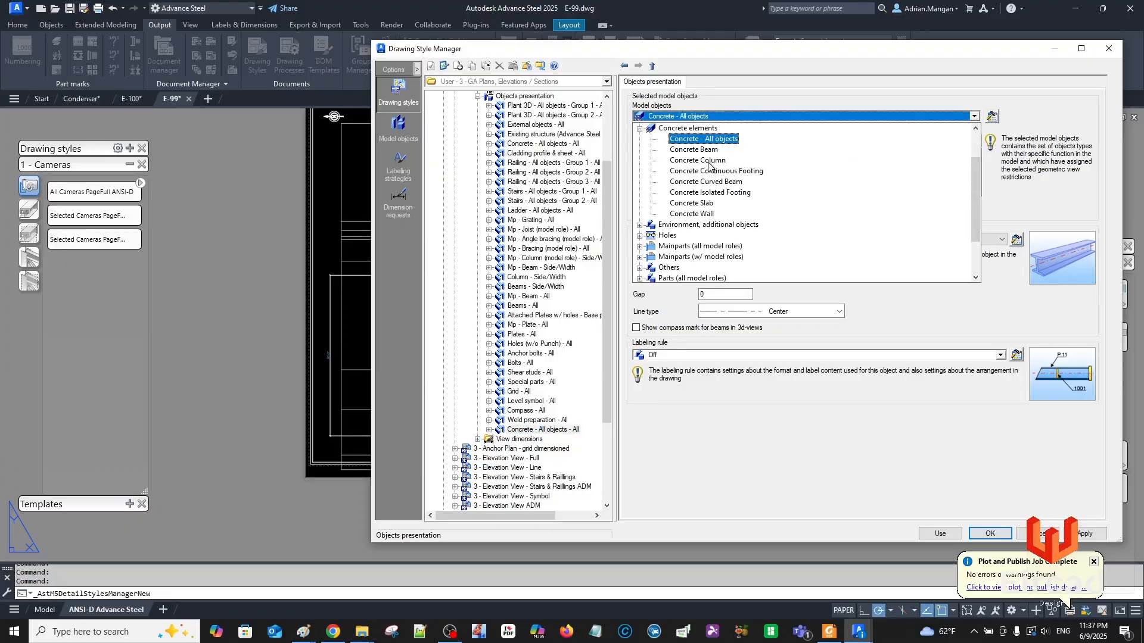
scroll(709, 166, "up", 2)
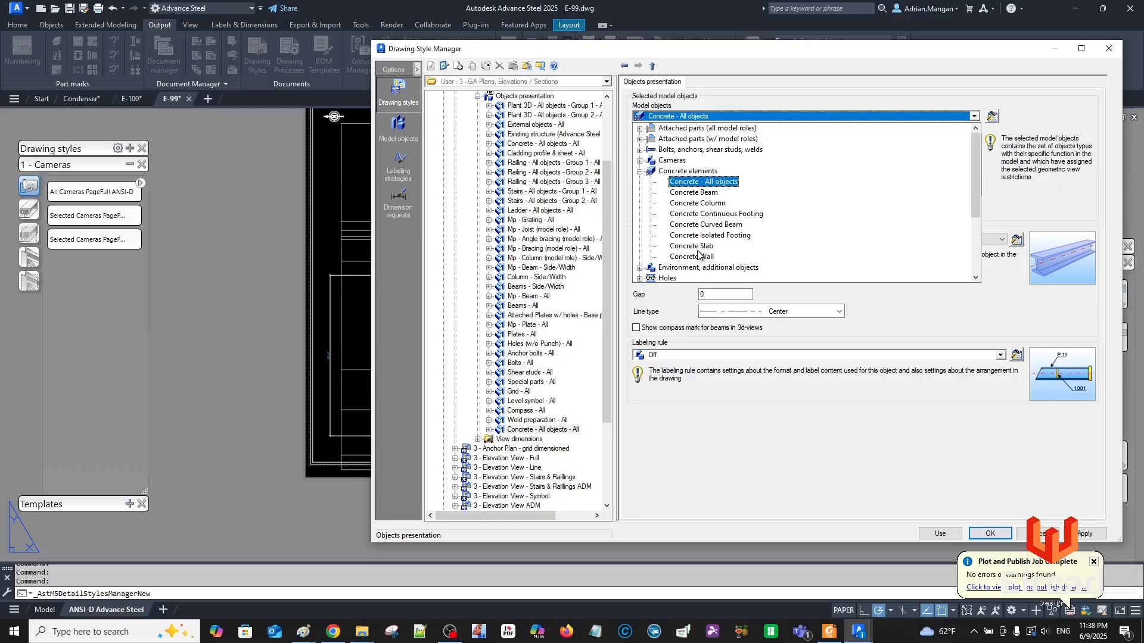
left_click(707, 193)
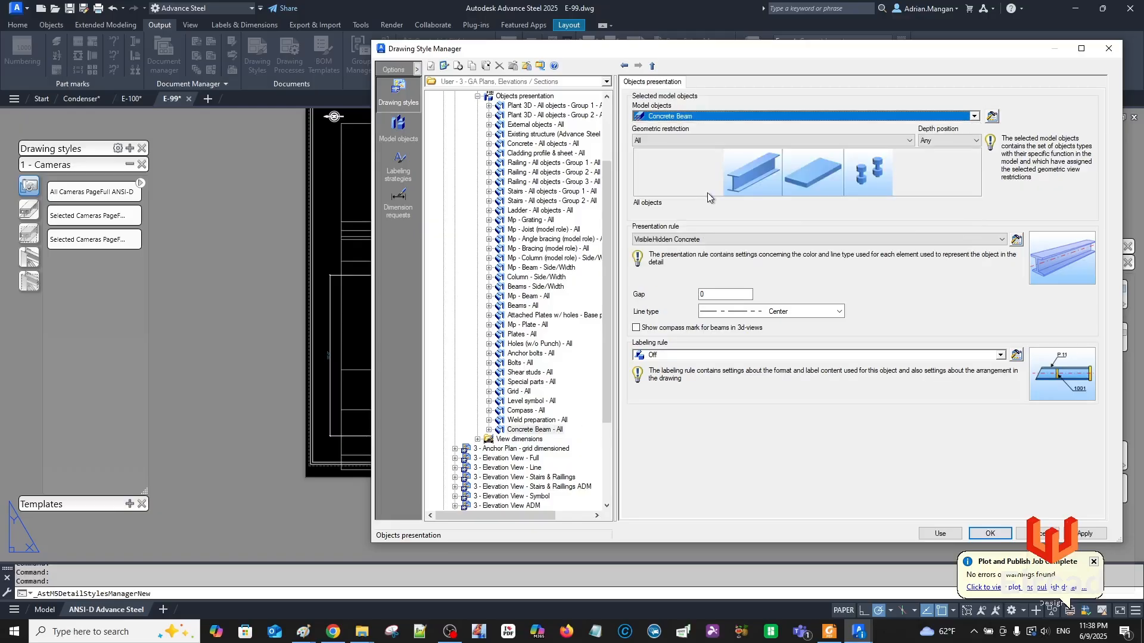
left_click(991, 118)
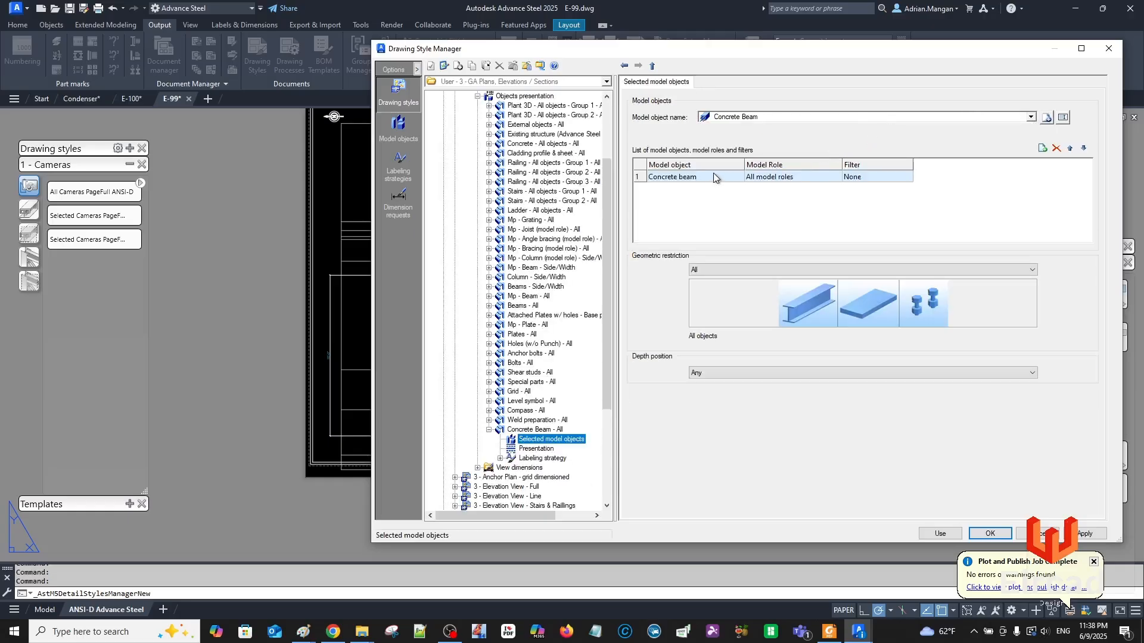
left_click(712, 173)
left_click(738, 177)
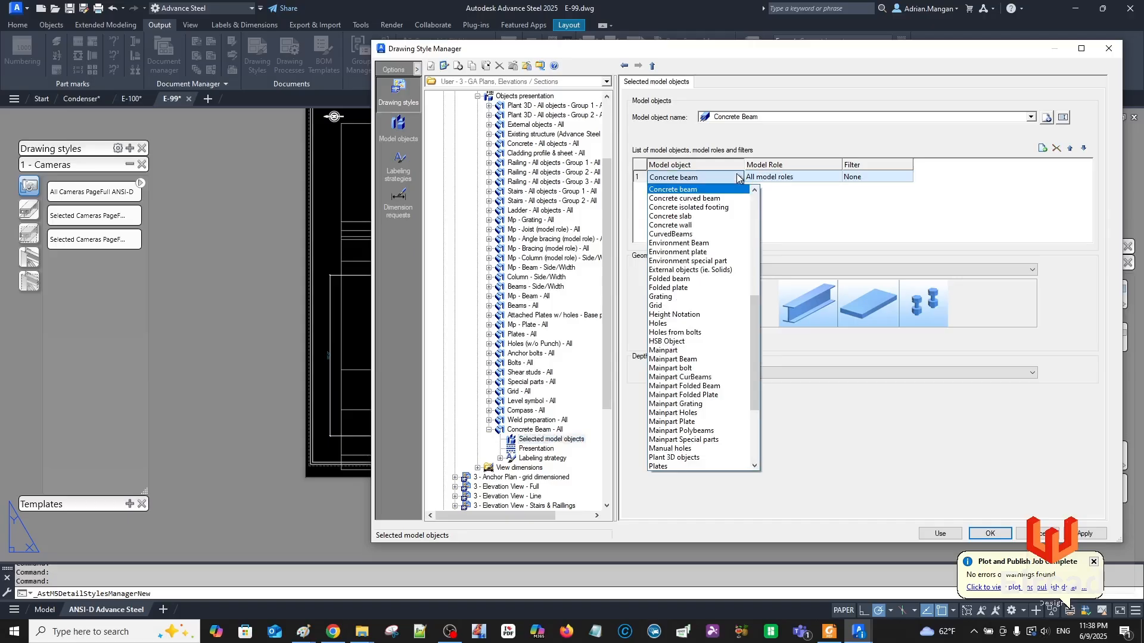
scroll(725, 213, "up", 2)
scroll(723, 209, "up", 1)
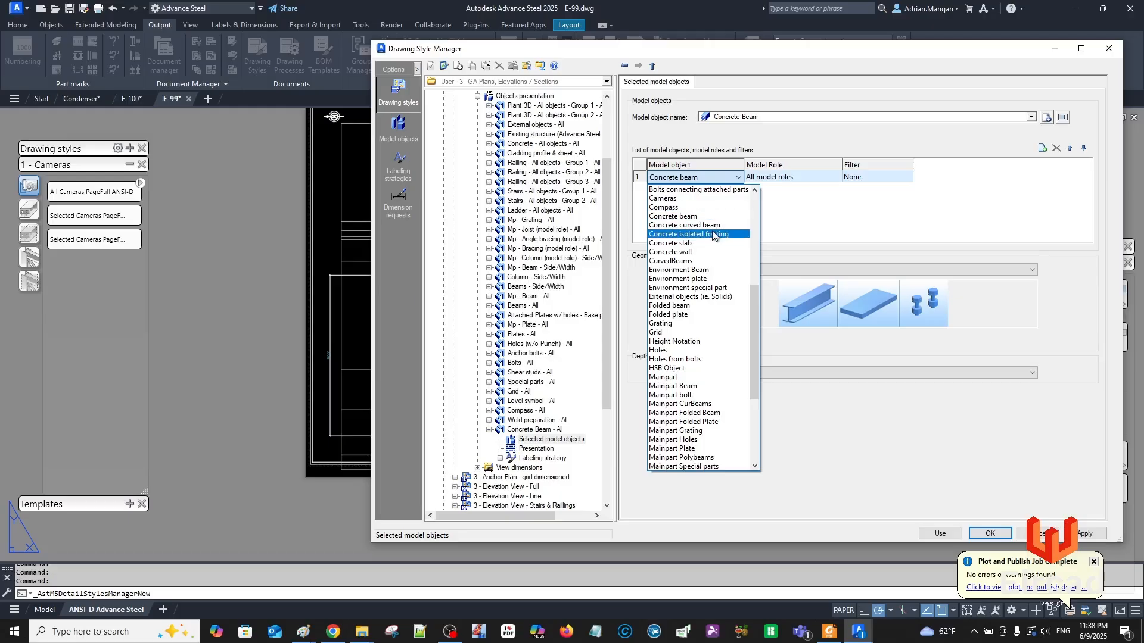
Create a model object named Concrete Foundation from Concrete Beam and set its object type to Concrete isolated footing.
left_click(1046, 116)
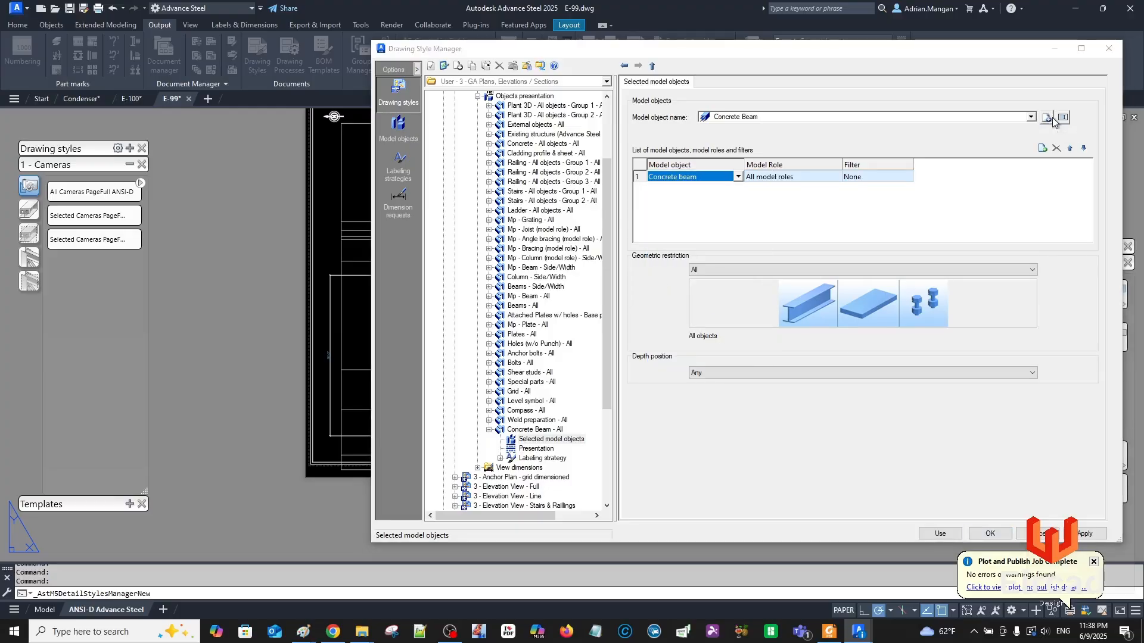
left_click(1046, 118)
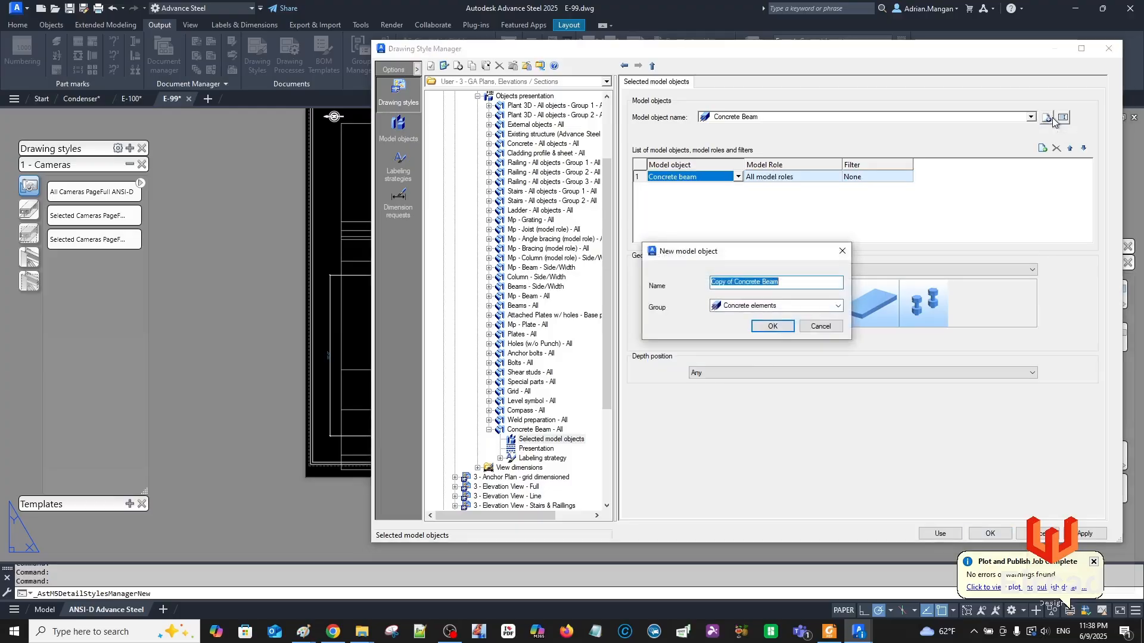
left_click(731, 284)
left_click_drag(737, 283, 669, 266)
key("Delete")
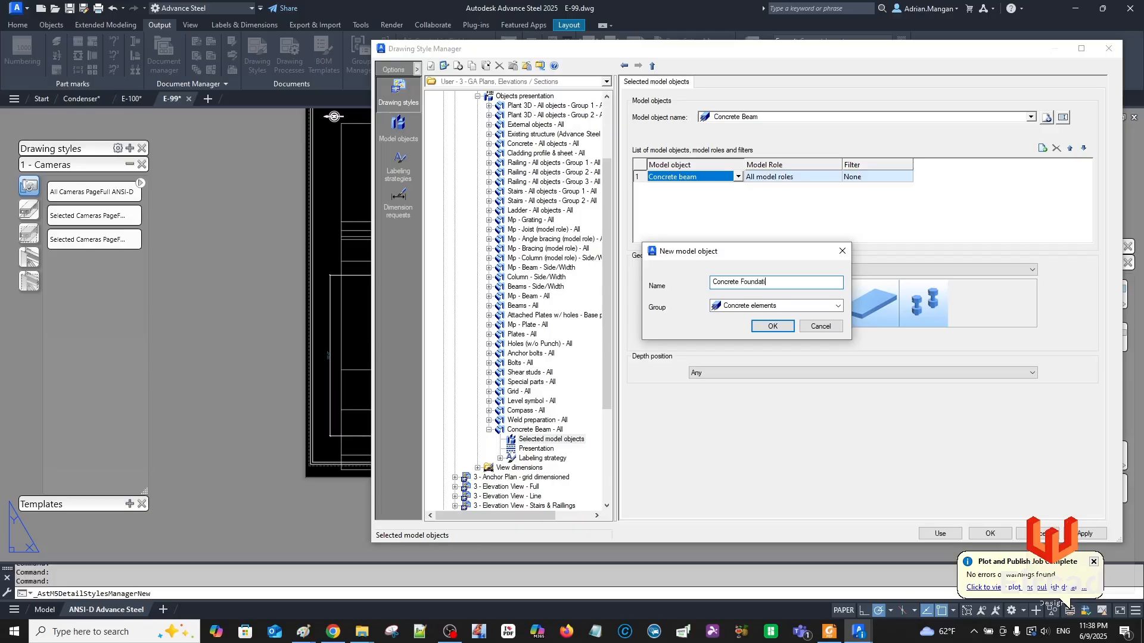
left_click(774, 326)
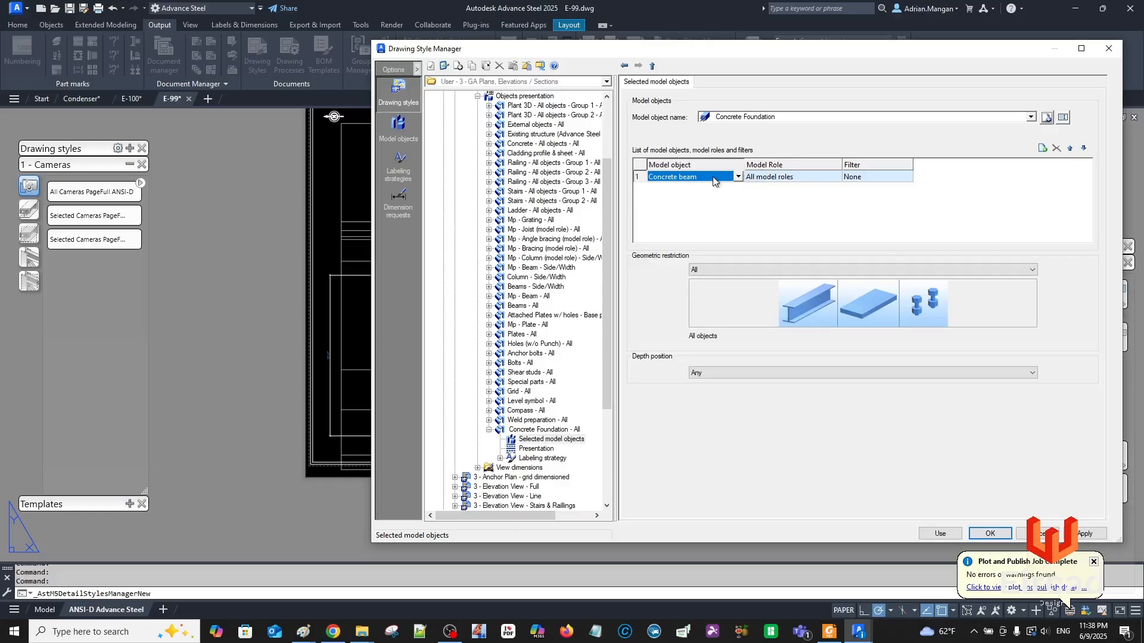
left_click(737, 176)
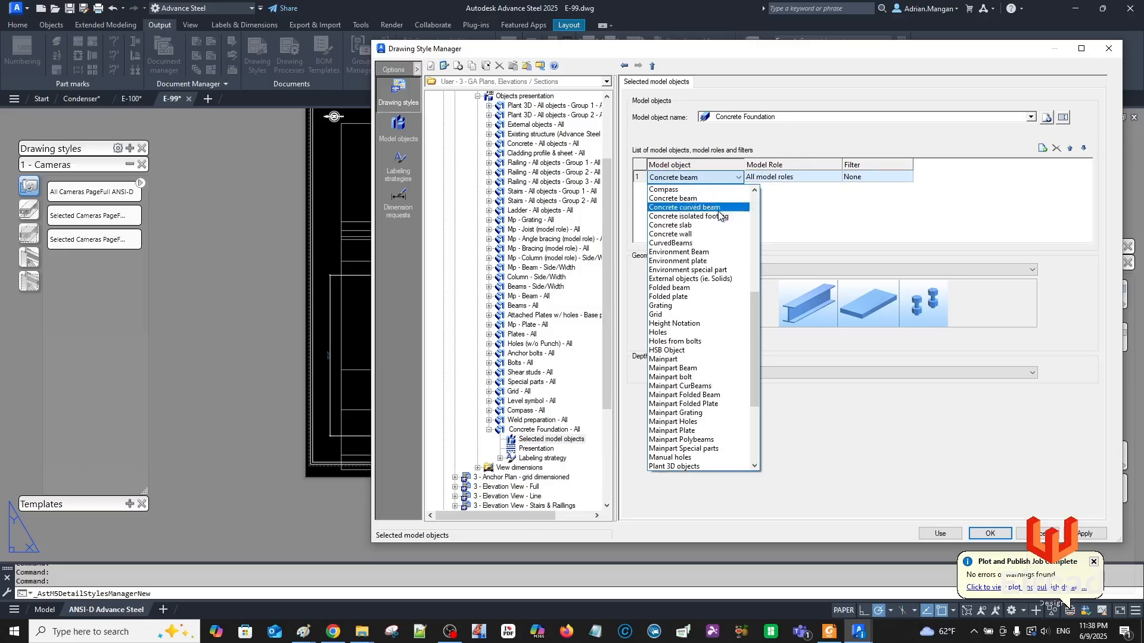
left_click(717, 217)
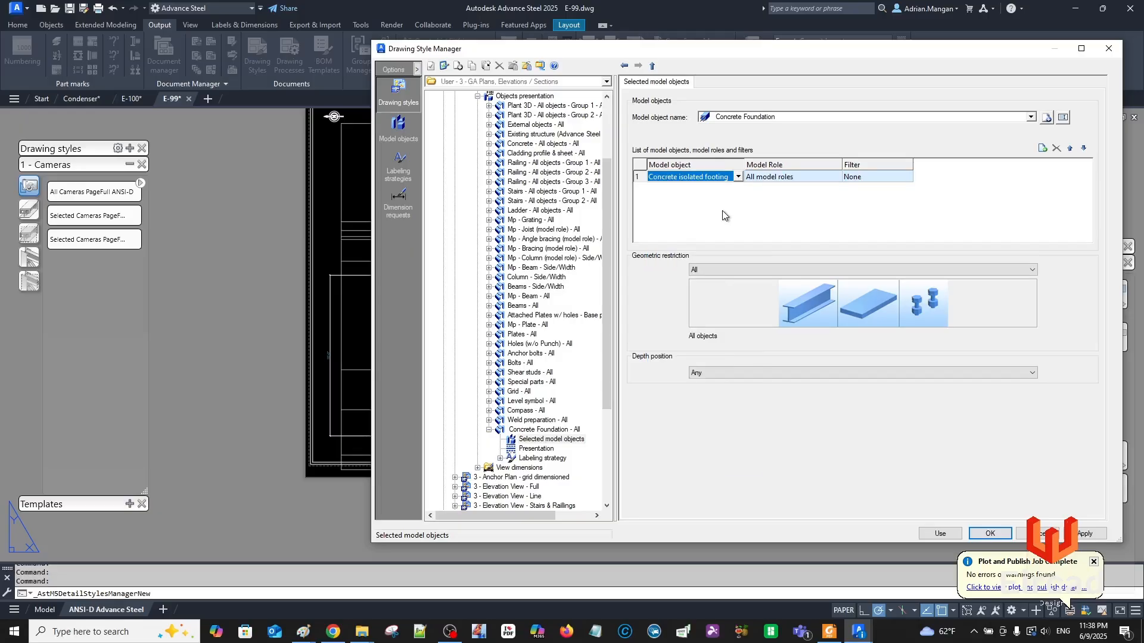
Look through the available model roles for the concrete isolated footing entry, keeping All model roles.
left_click(825, 179)
left_click(836, 178)
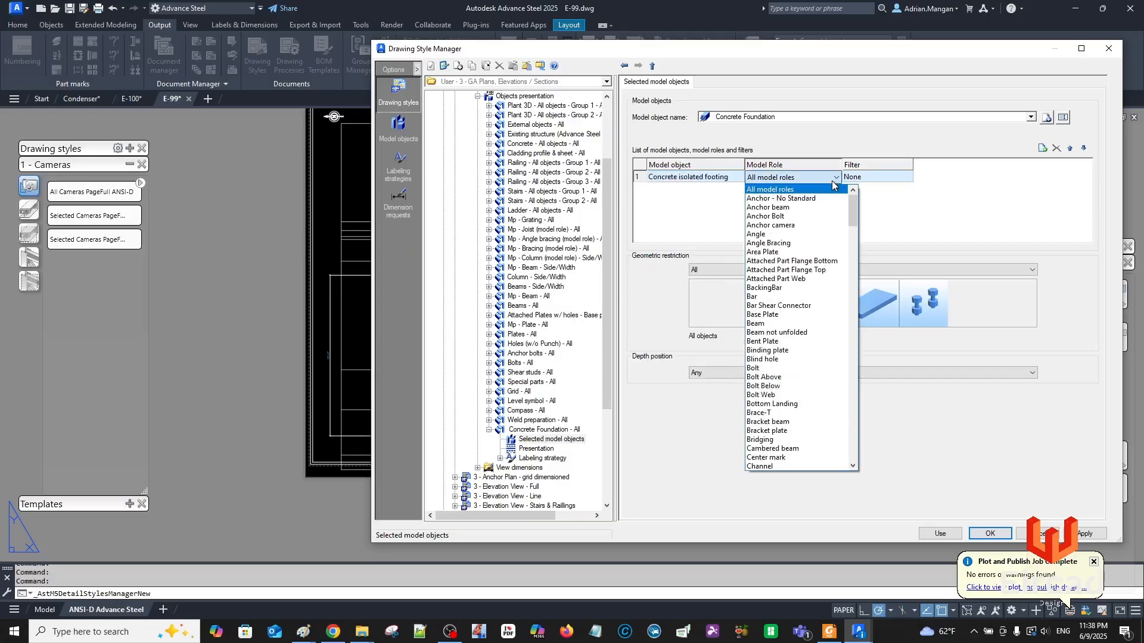
left_click(851, 405)
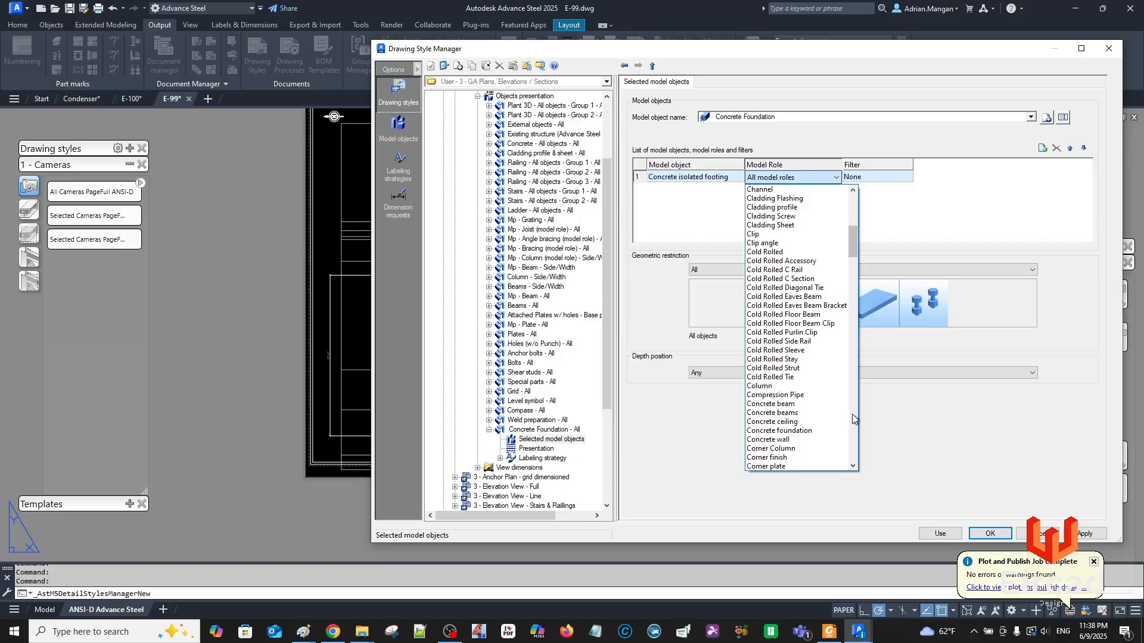
left_click(852, 417)
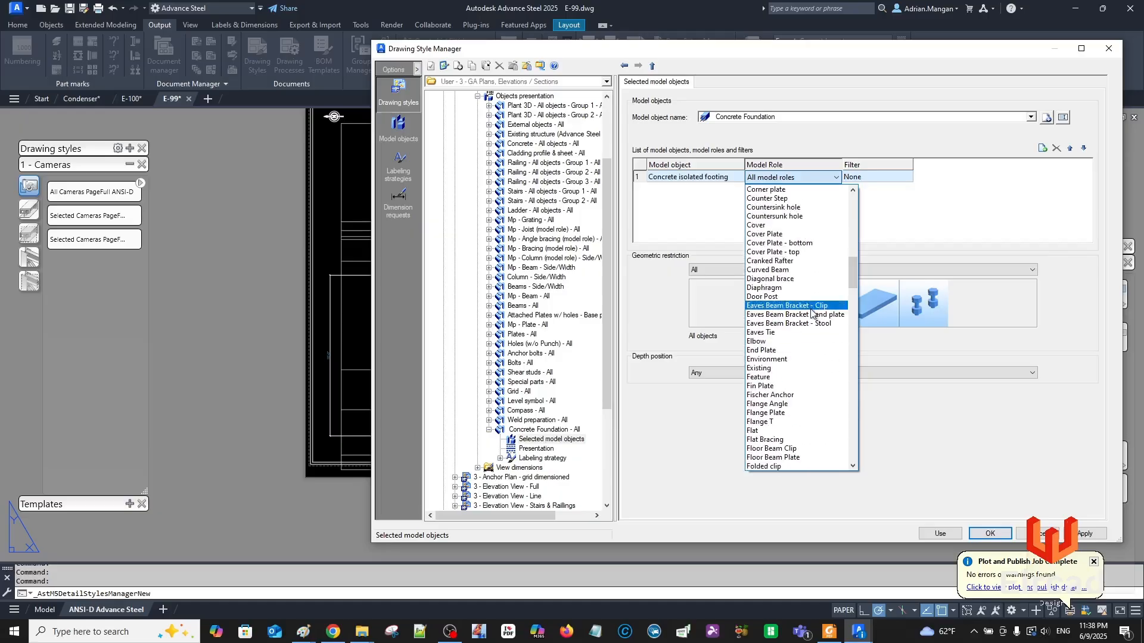
scroll(813, 319, "up", 2)
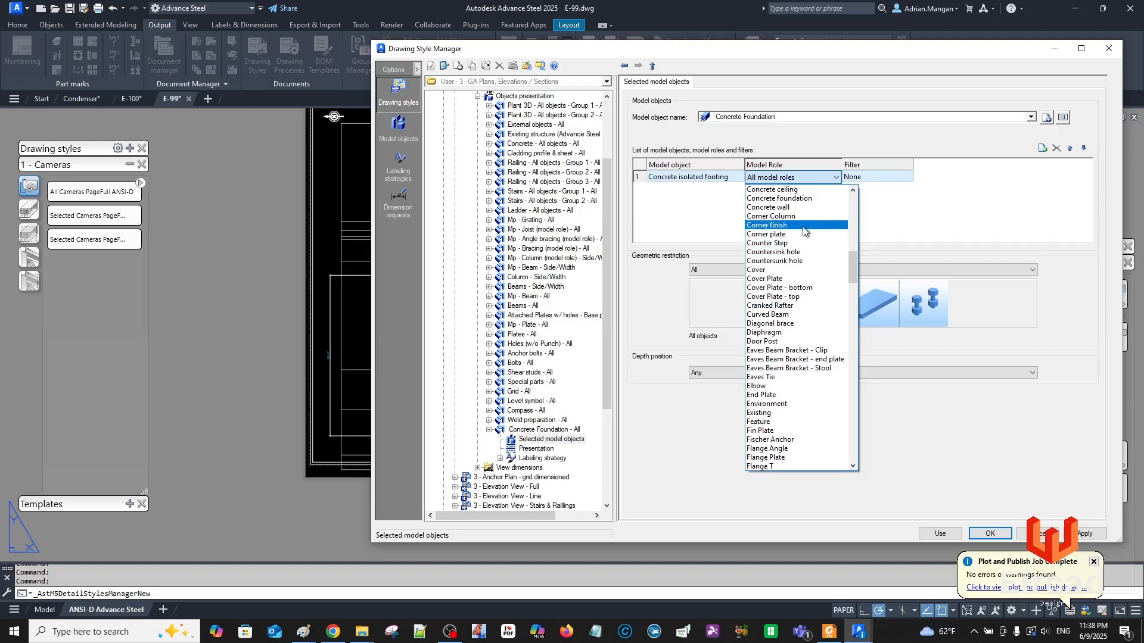
scroll(801, 220, "up", 2)
scroll(798, 220, "up", 1)
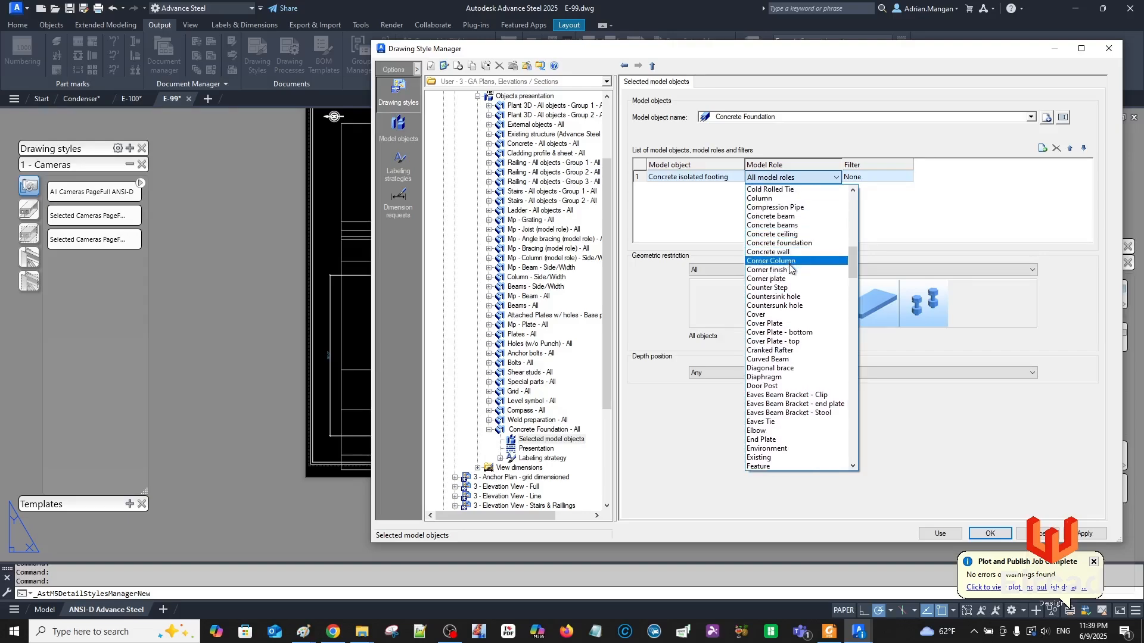
scroll(785, 301, "up", 2)
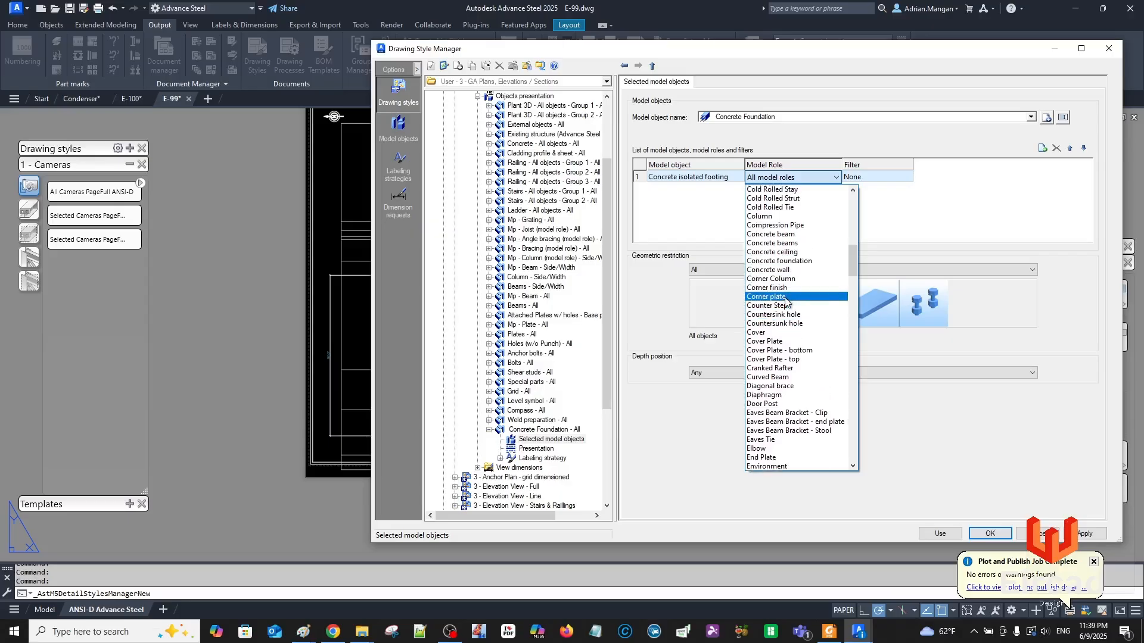
scroll(789, 288, "up", 1)
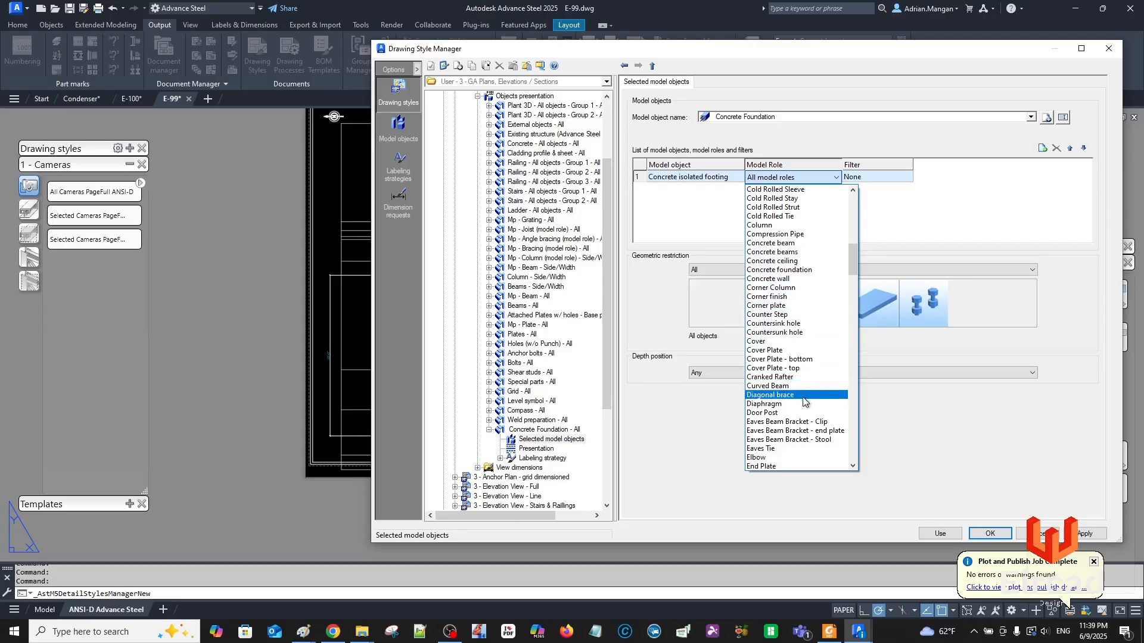
left_click(892, 398)
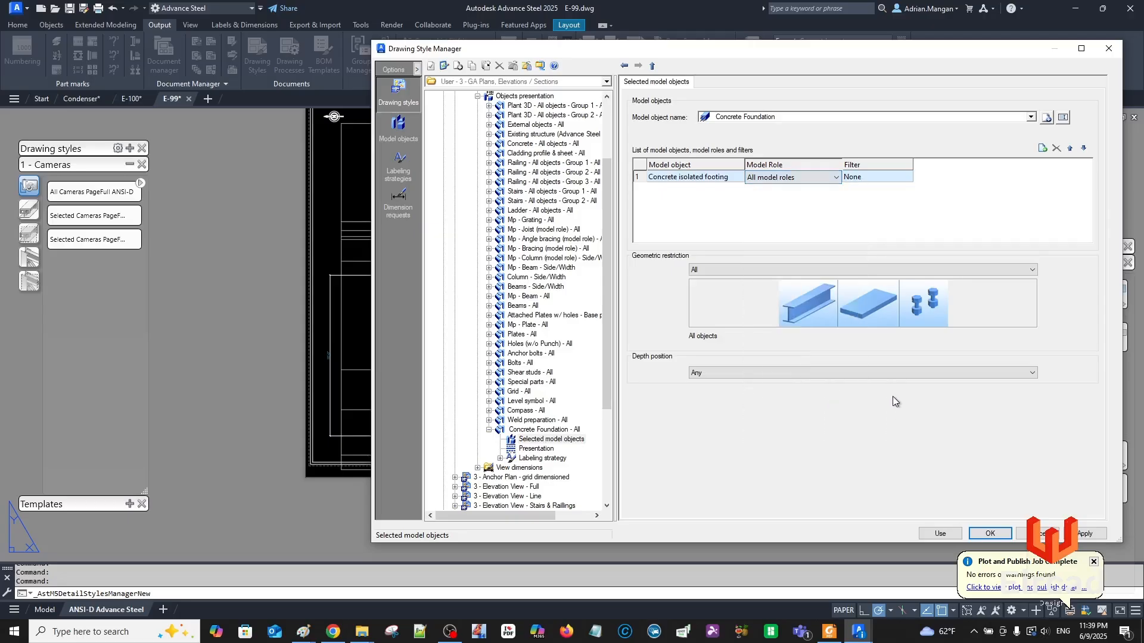
Apply the Concrete Foundation rule changes and close the style manager.
left_click(1085, 536)
left_click(986, 532)
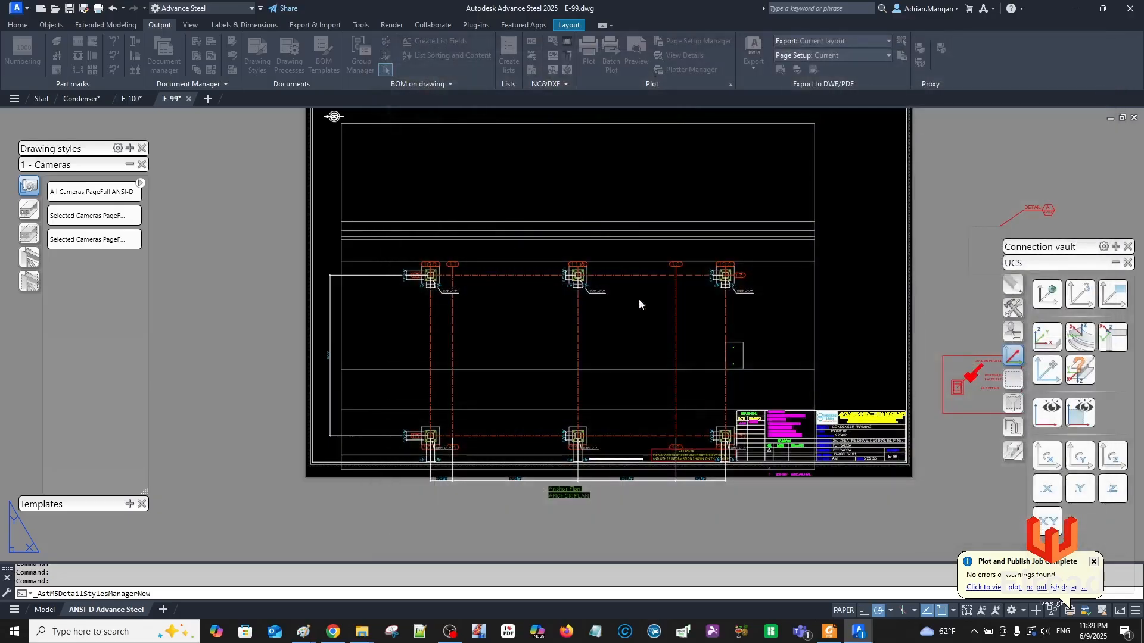
Switch to the Condenser model drawing and open the properties of the isolated footing under the corner column.
left_click(80, 99)
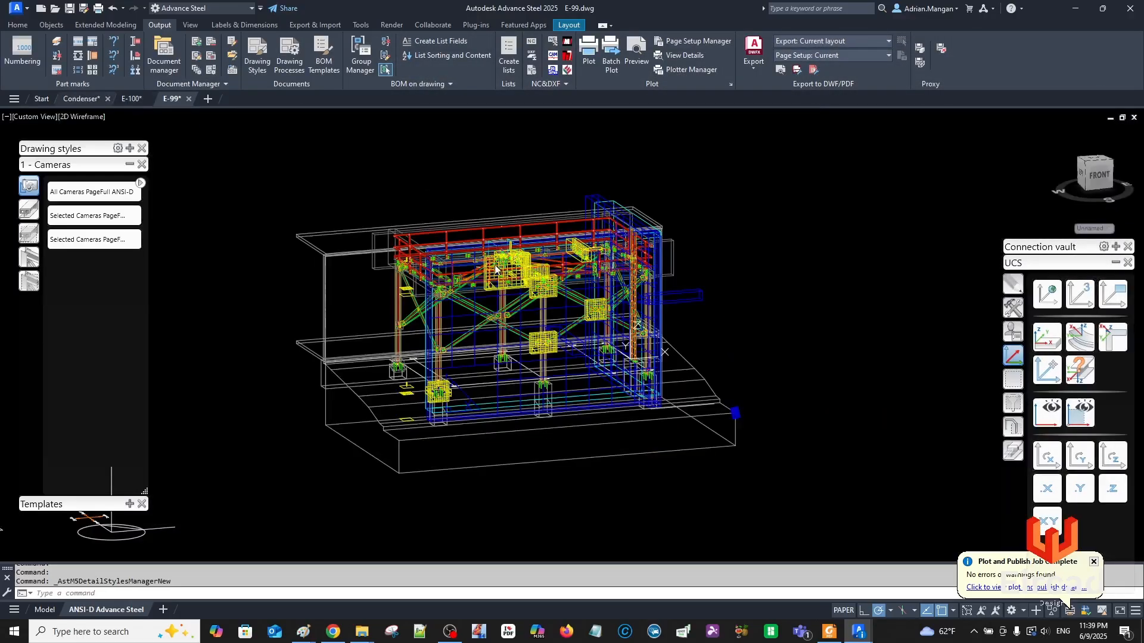
scroll(458, 387, "up", 8)
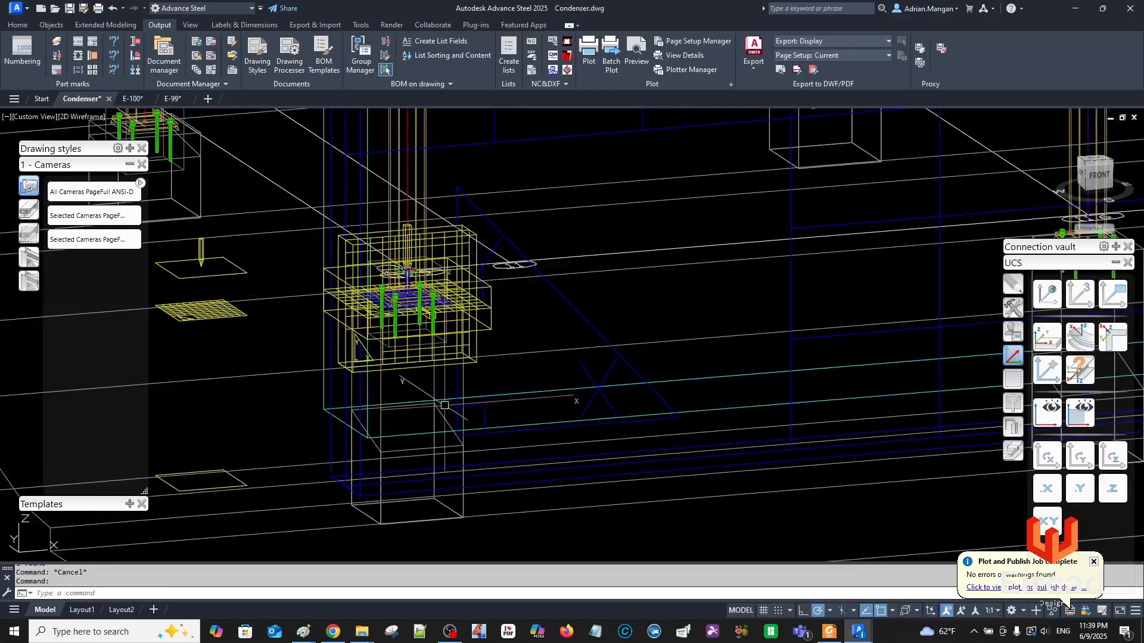
double_click(462, 380)
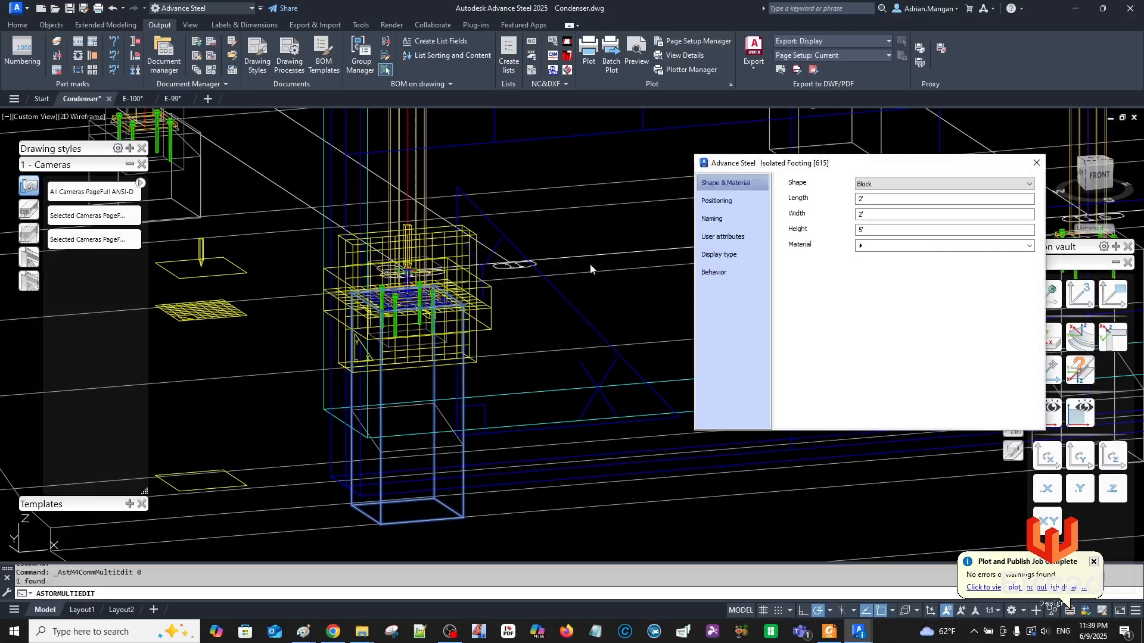
Examine the model role options offered in the isolated footing's naming properties, leaving the assigned role as is.
left_click(767, 222)
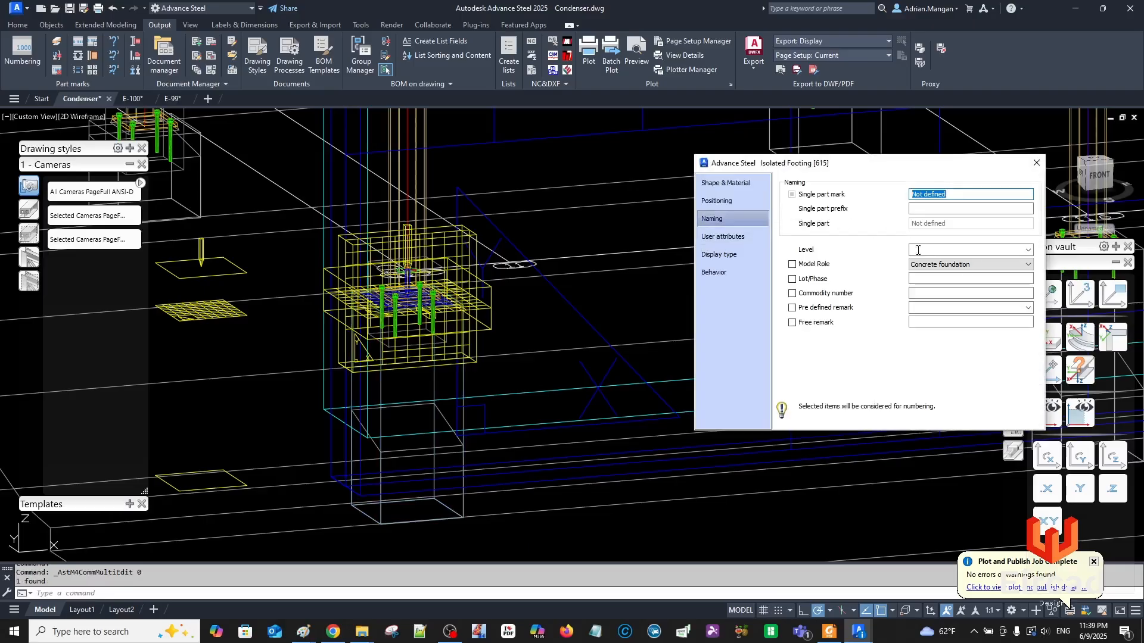
left_click(1020, 266)
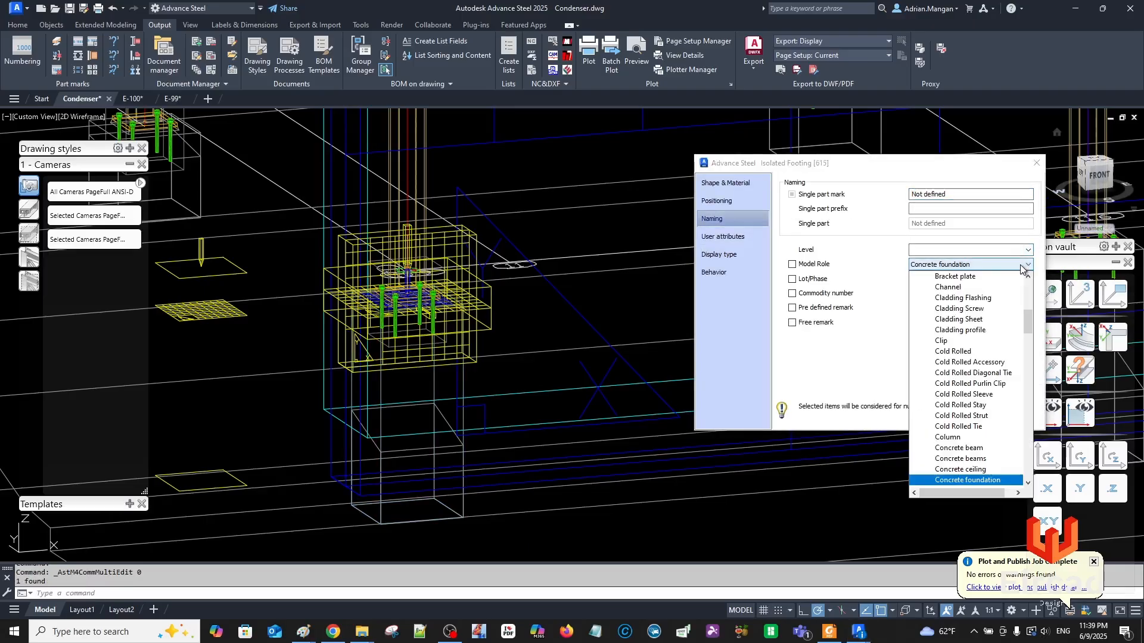
scroll(983, 357, "down", 2)
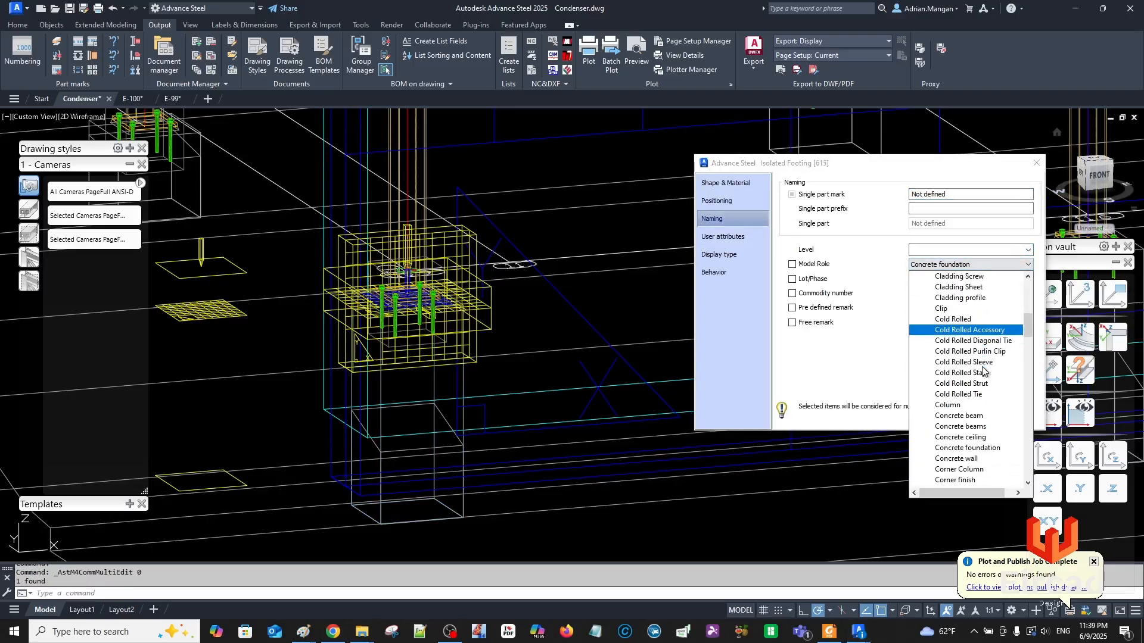
scroll(983, 371, "down", 1)
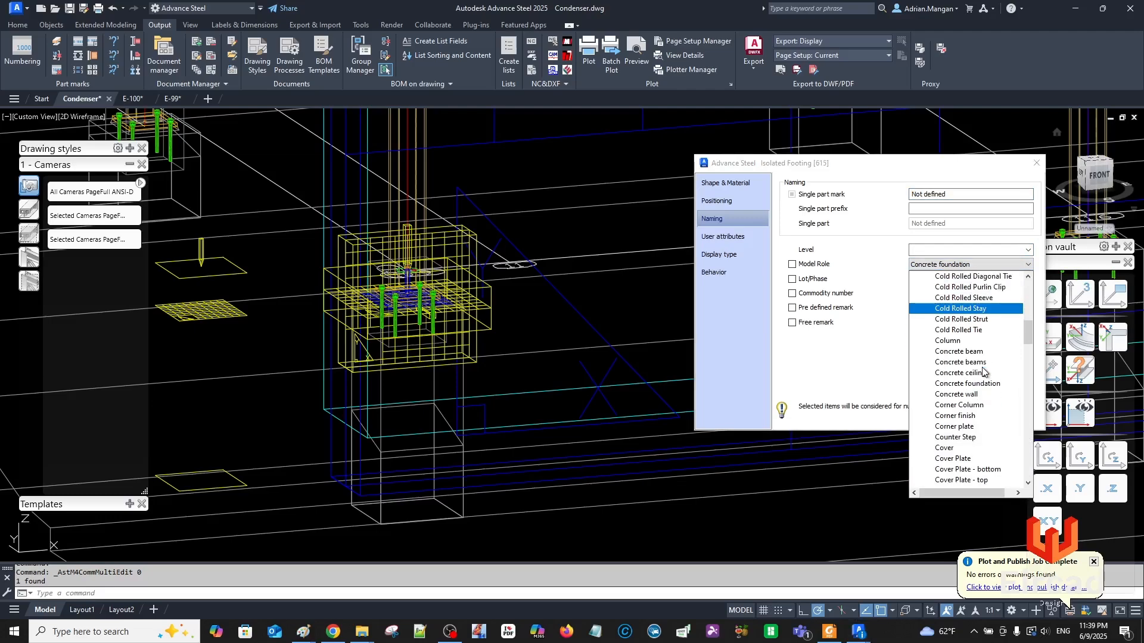
scroll(983, 372, "down", 1)
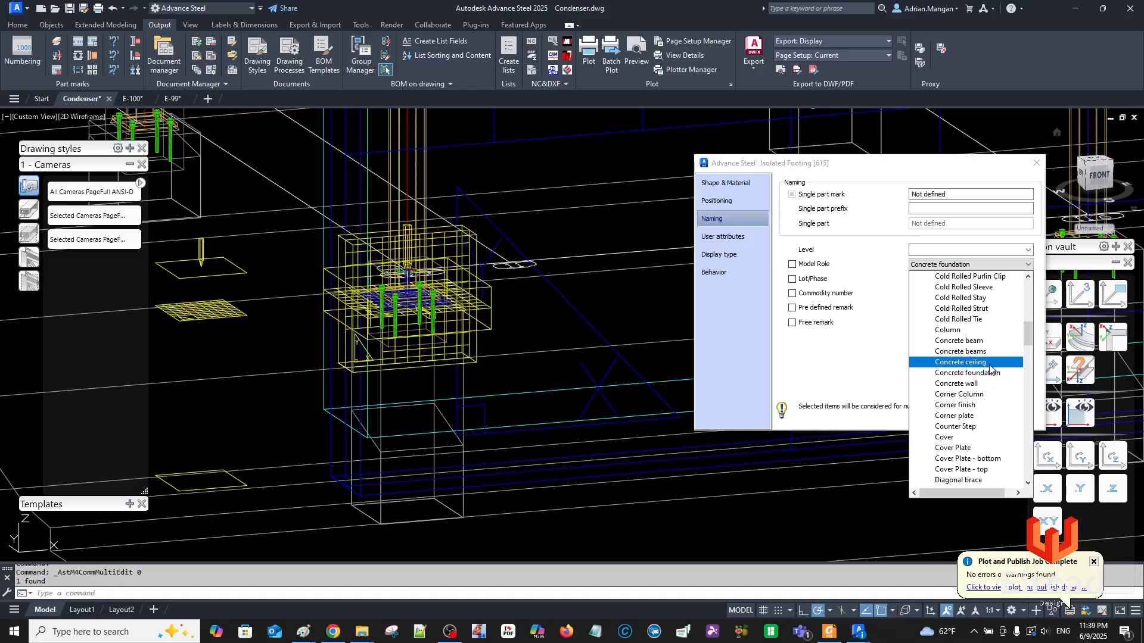
scroll(990, 369, "down", 2)
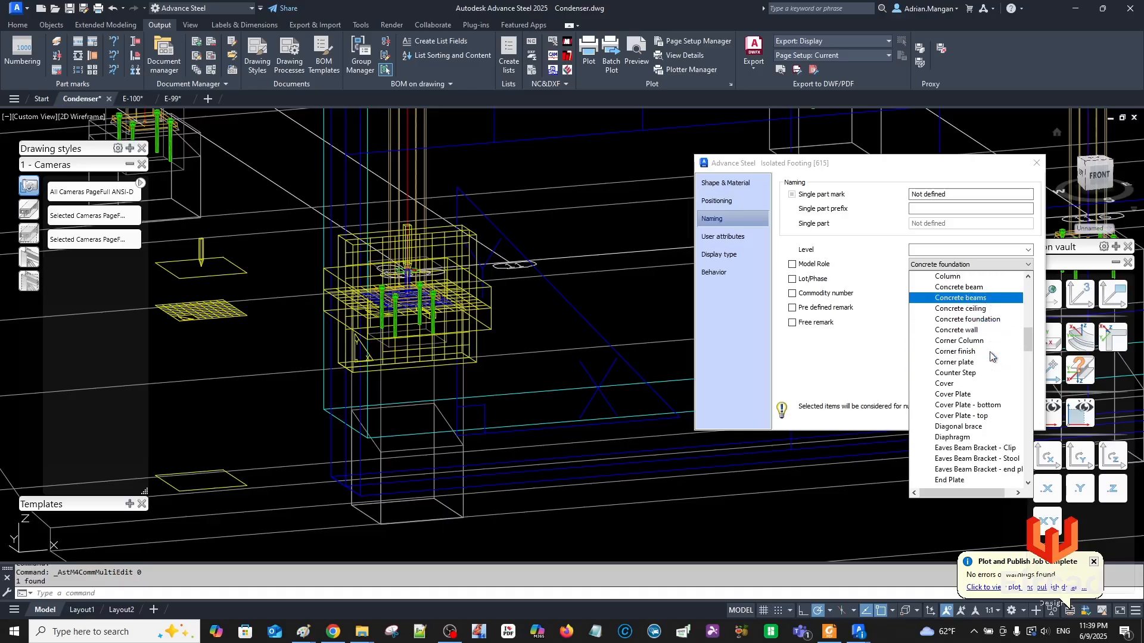
scroll(990, 356, "up", 1)
scroll(990, 355, "up", 2)
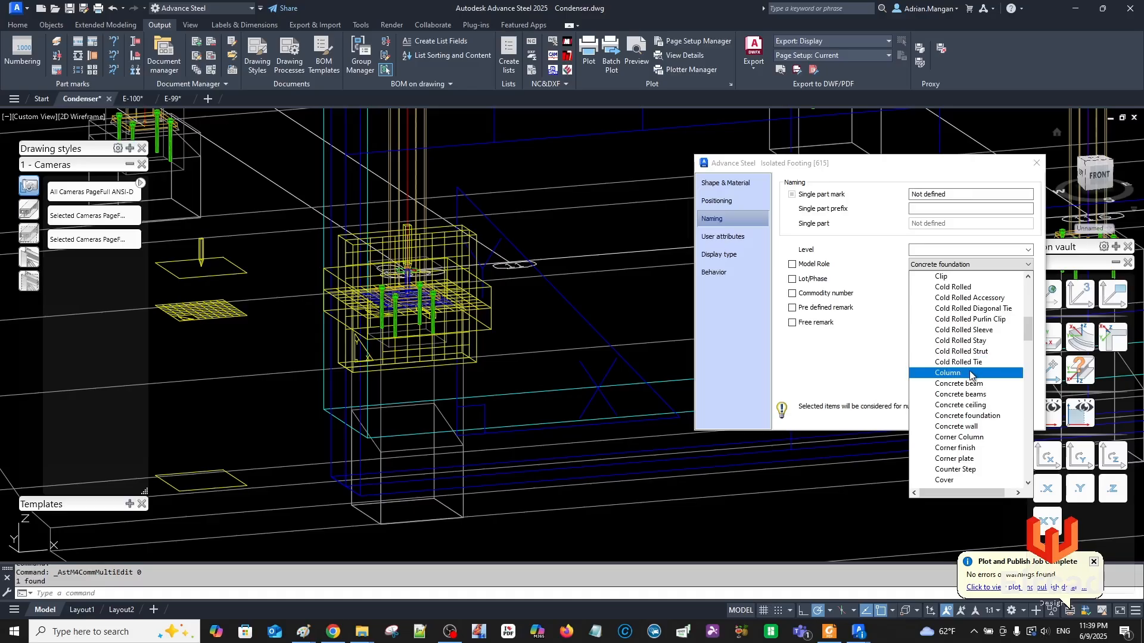
left_click(1037, 162)
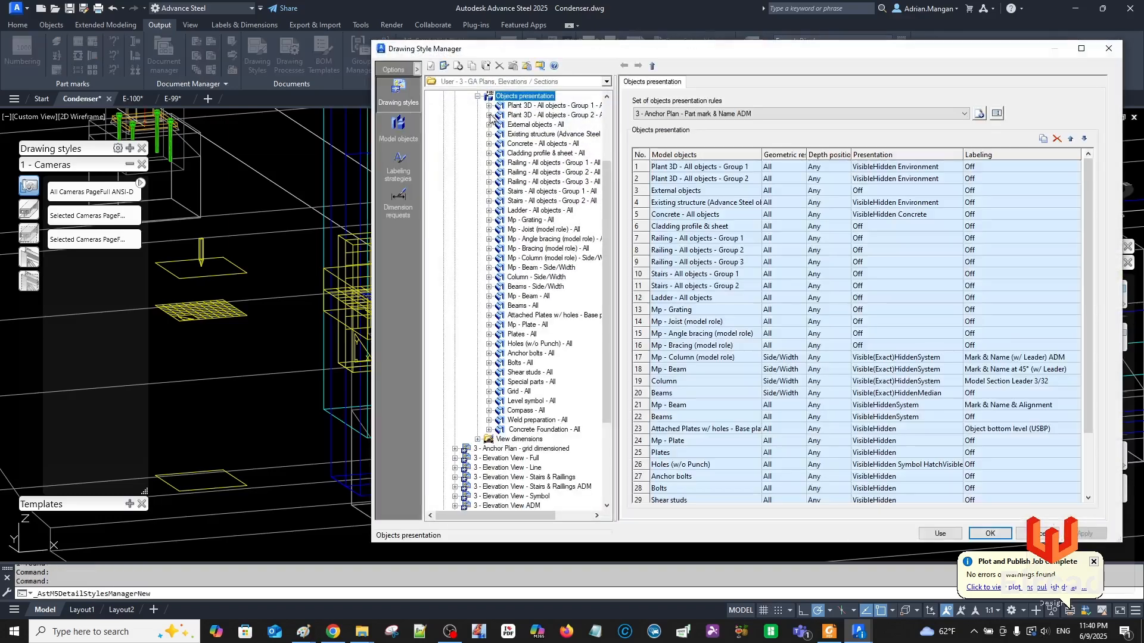
left_click(477, 96)
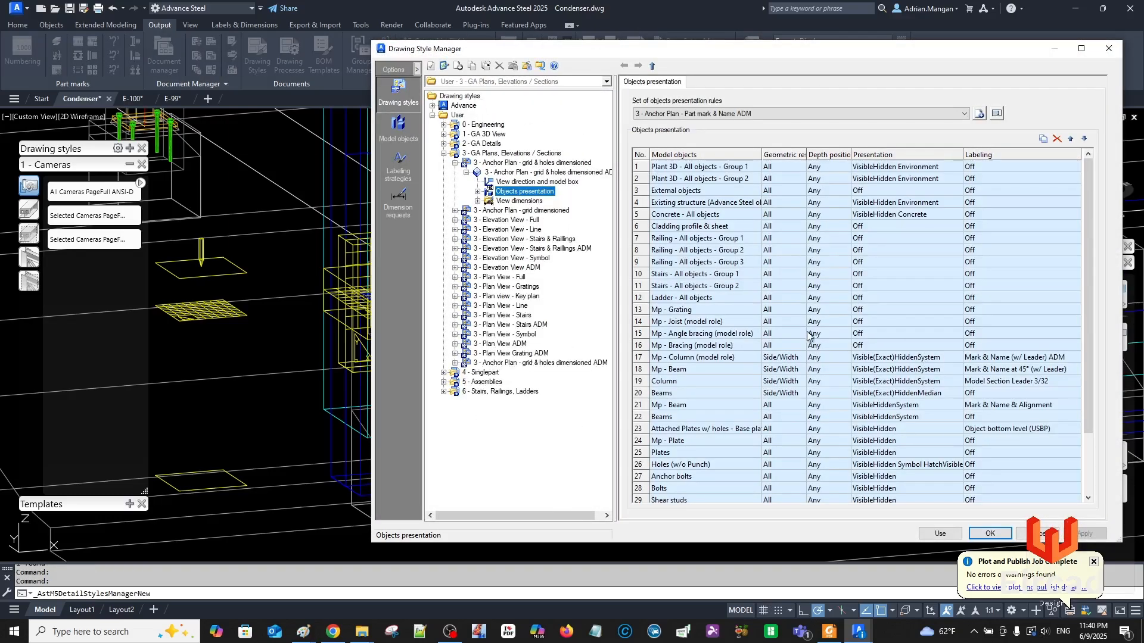
scroll(701, 432, "down", 3)
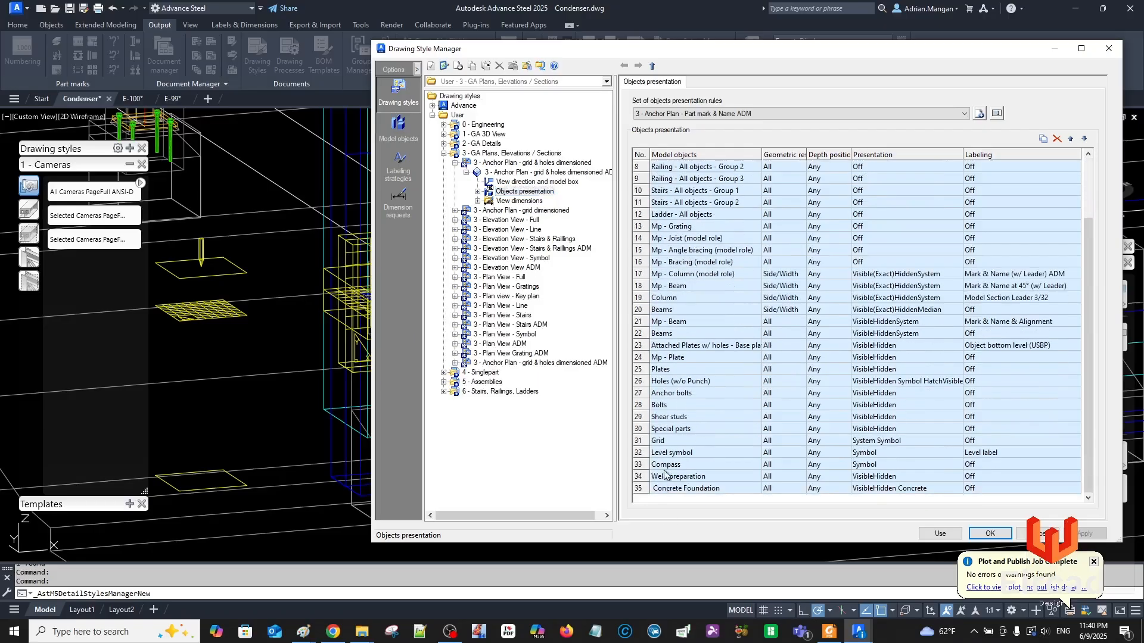
scroll(661, 486, "up", 3)
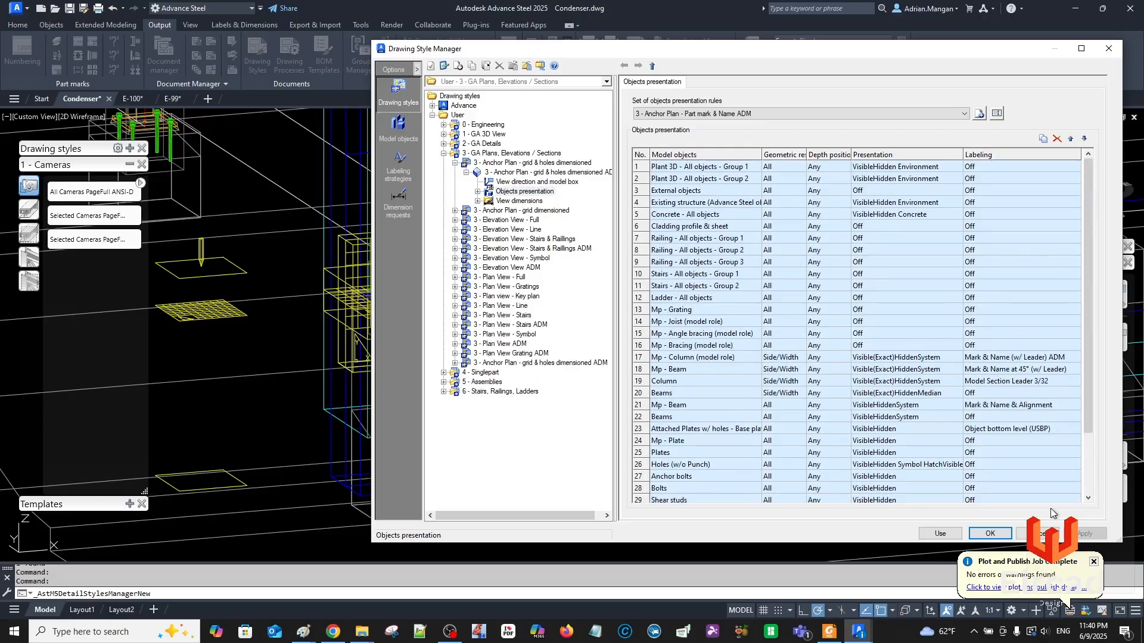
left_click(955, 533)
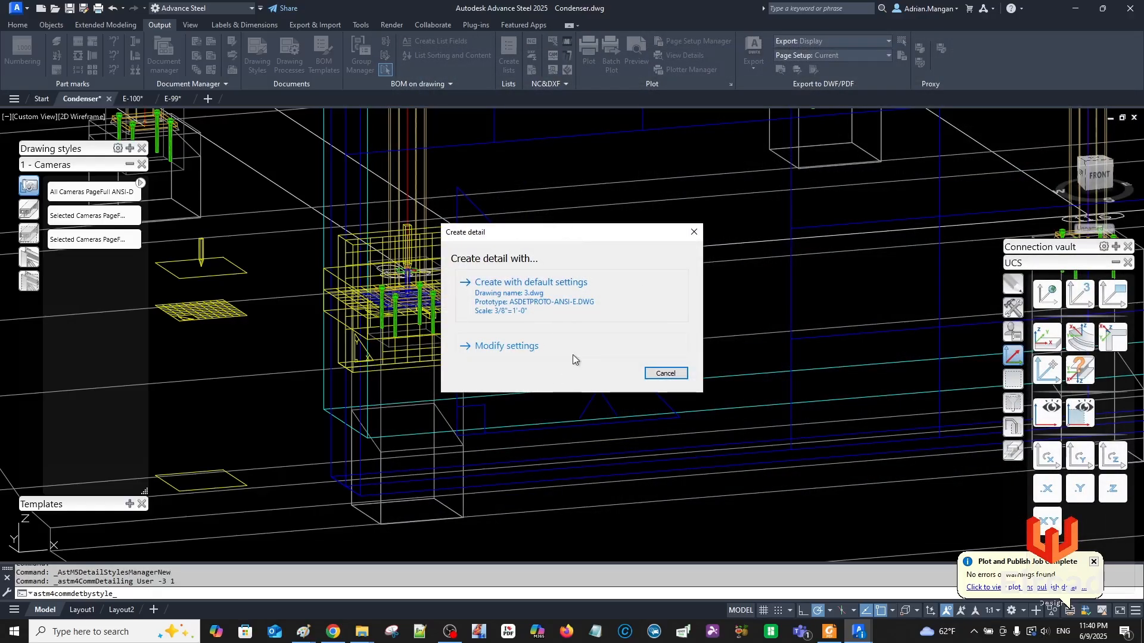
left_click(685, 374)
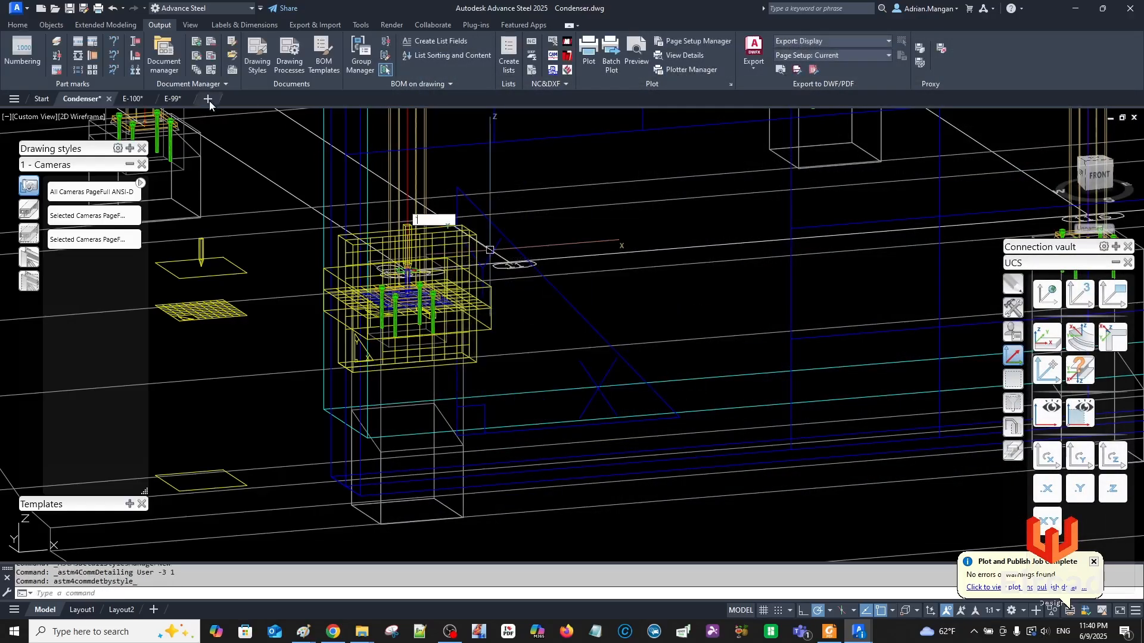
Switch to the E-99 drawing and apply the anchor plan drawing style with grid and holes dimensioned to its anchor plan view.
left_click(174, 99)
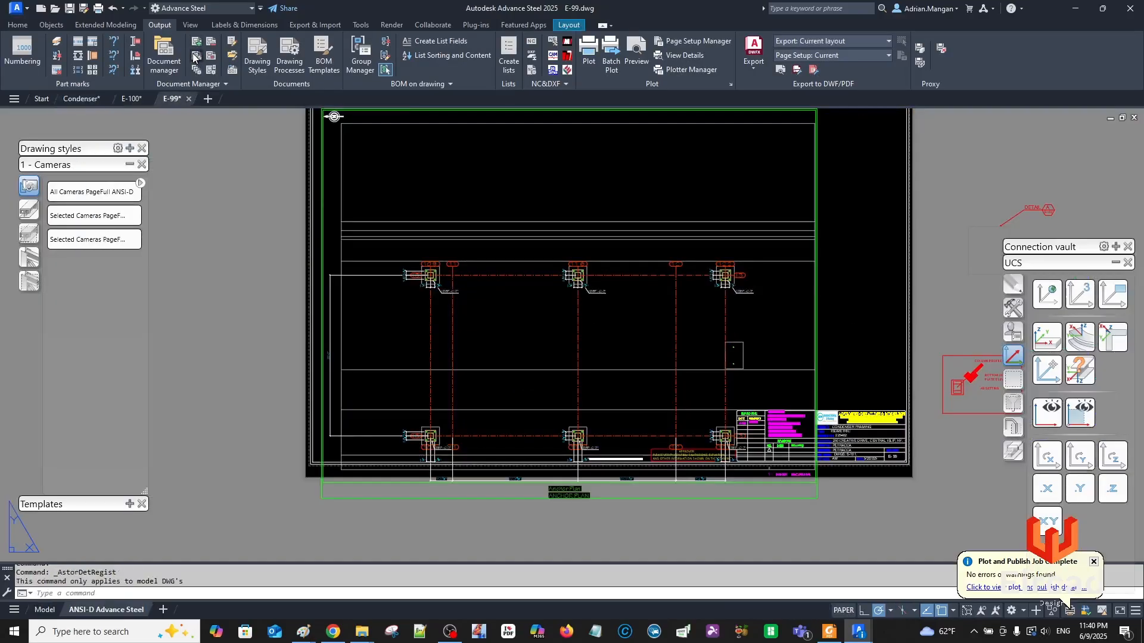
double_click(538, 161)
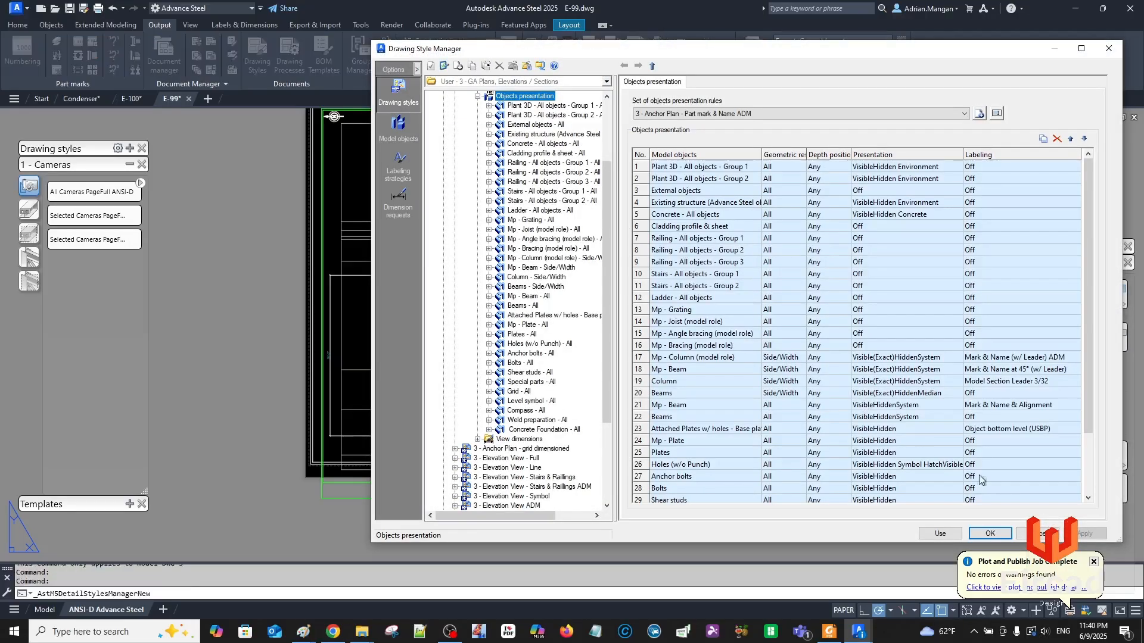
left_click(990, 533)
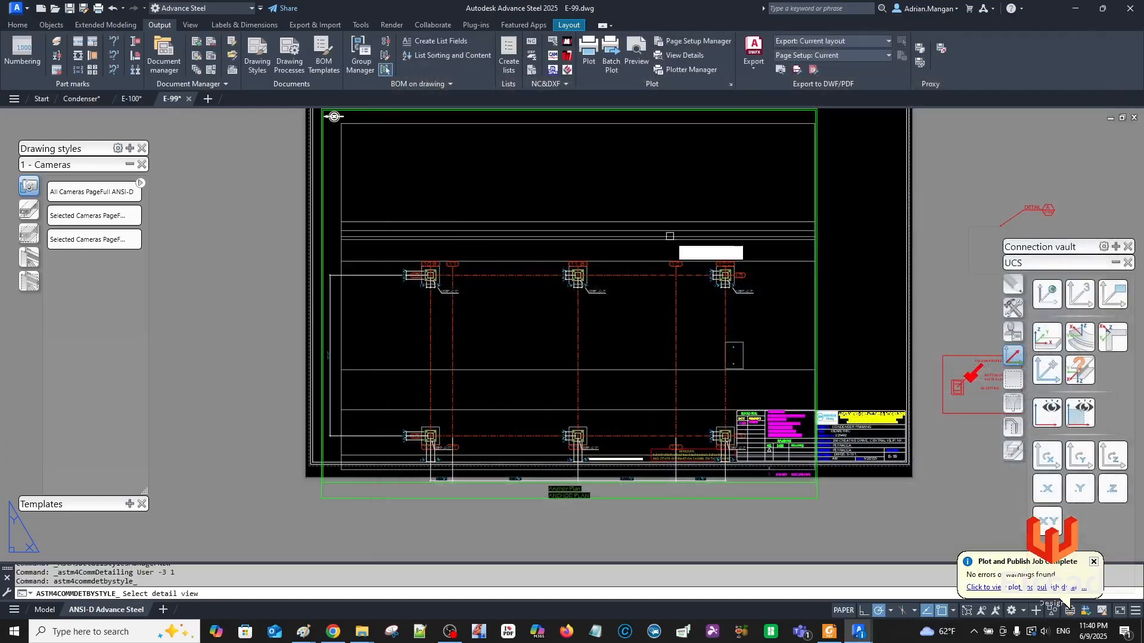
left_click(641, 270)
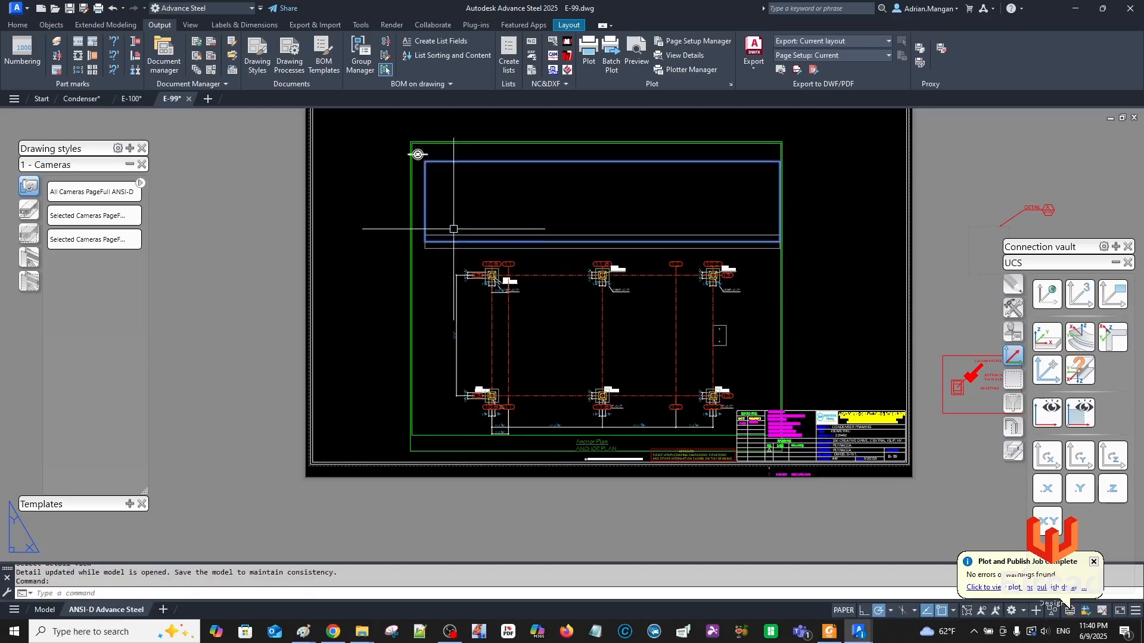
Erase the large rectangular outline above the column grid in the anchor plan and update the detail.
left_click(476, 235)
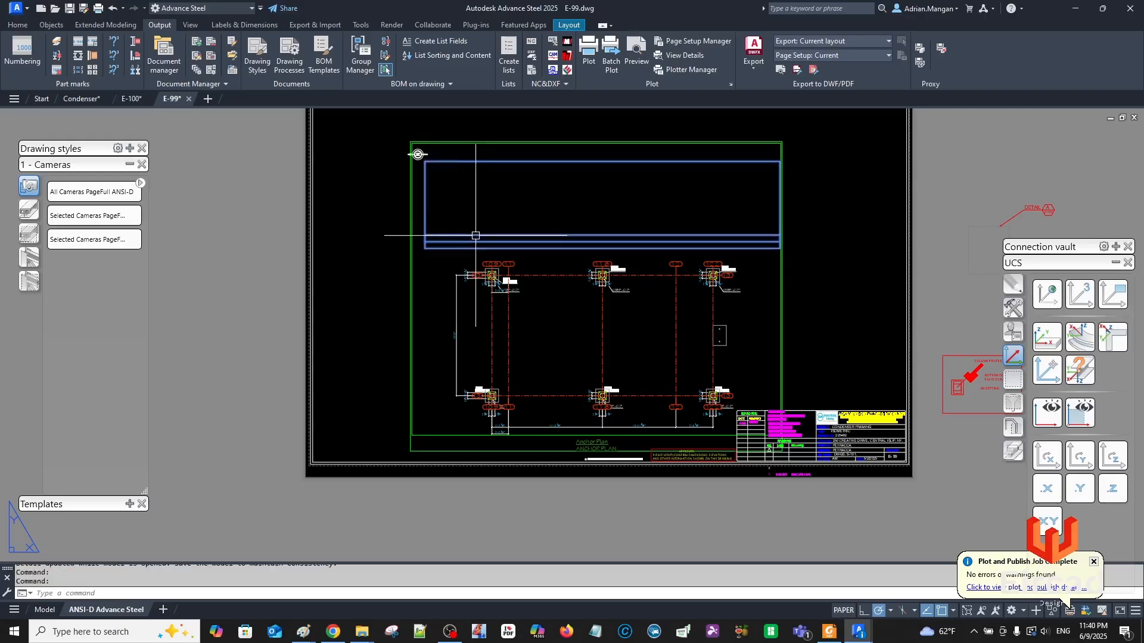
key("Escape")
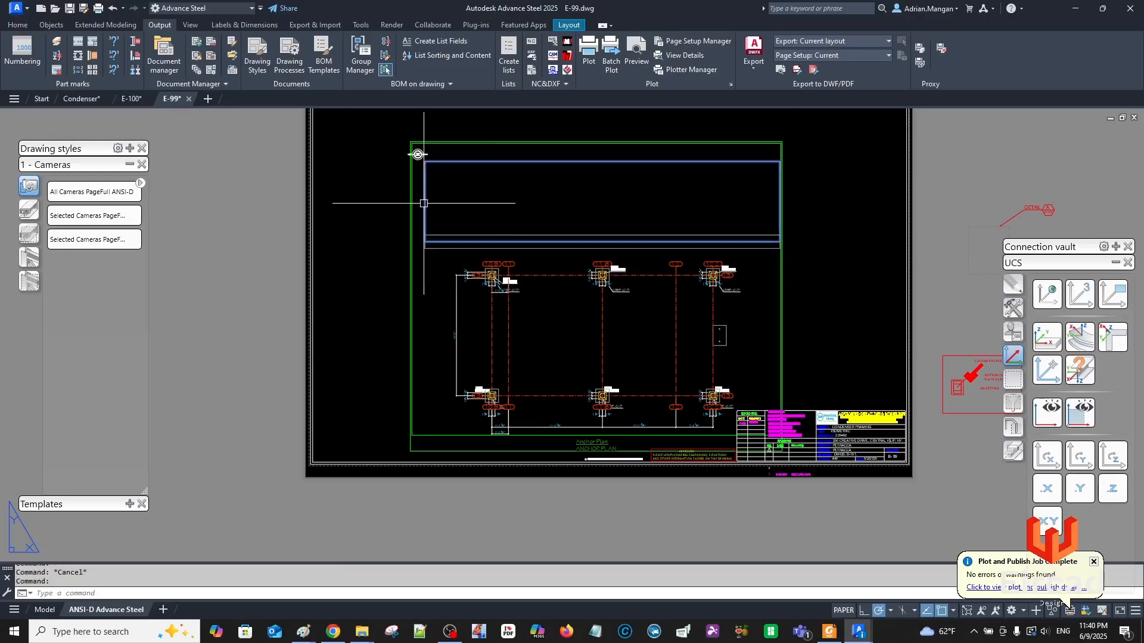
left_click(424, 203)
key("Delete")
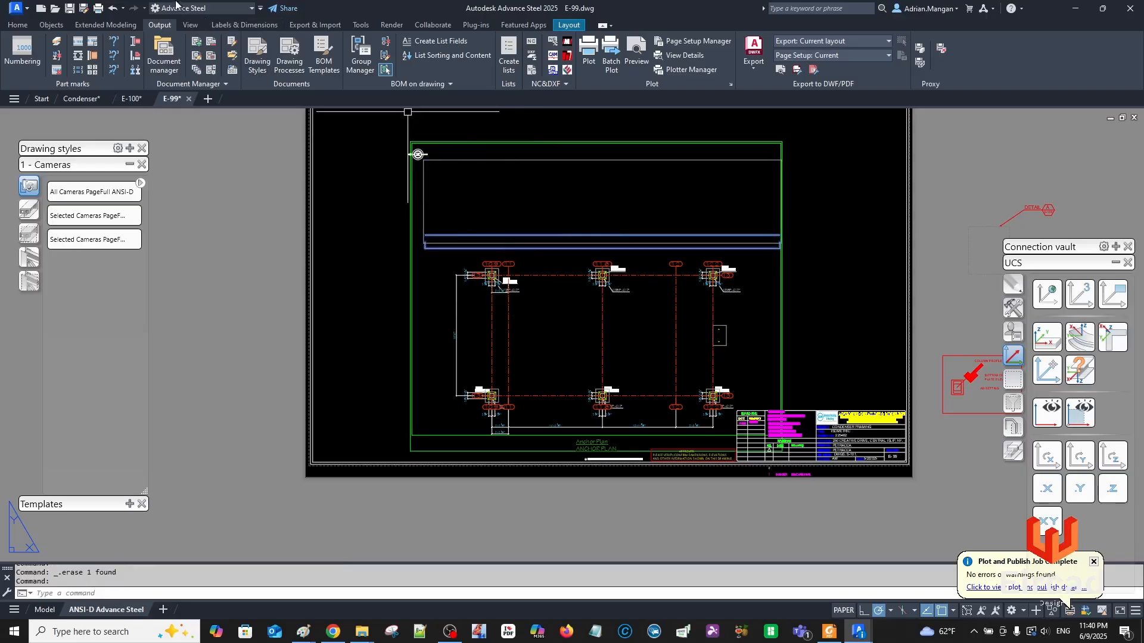
left_click(227, 25)
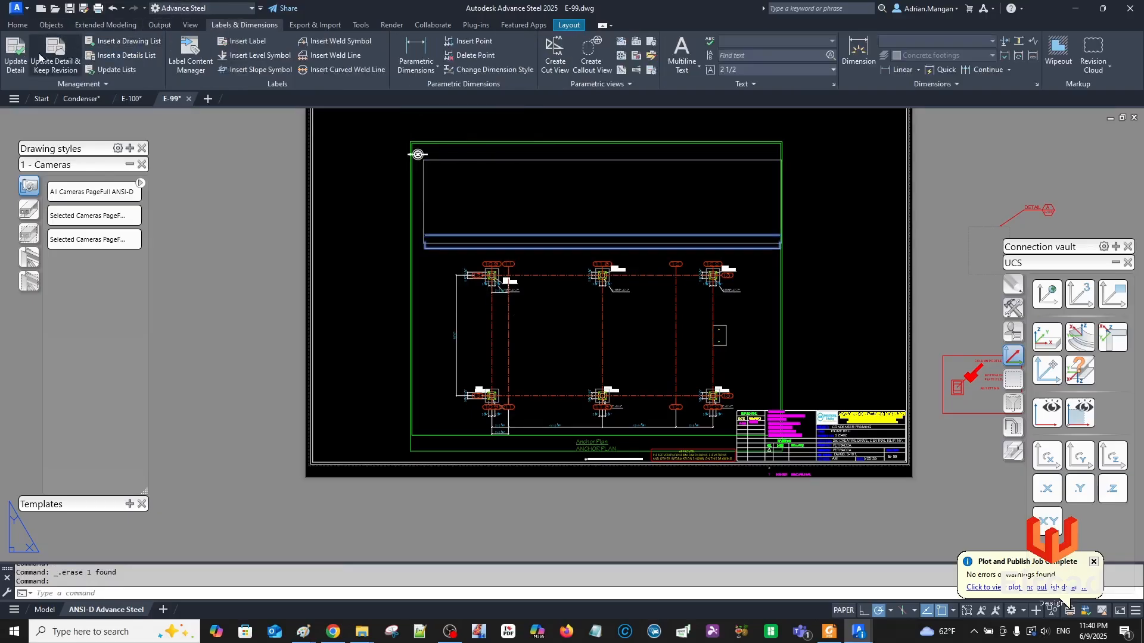
left_click(13, 59)
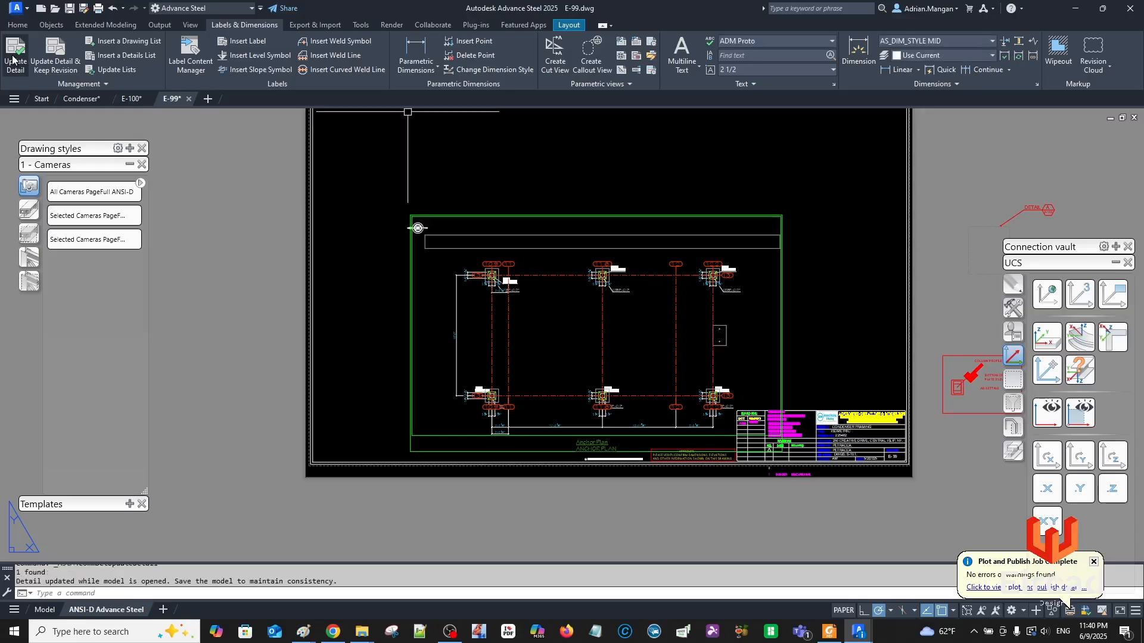
Move the anchor plan view up and to the left on the sheet, clear of the title block.
scroll(455, 232, "up", 4)
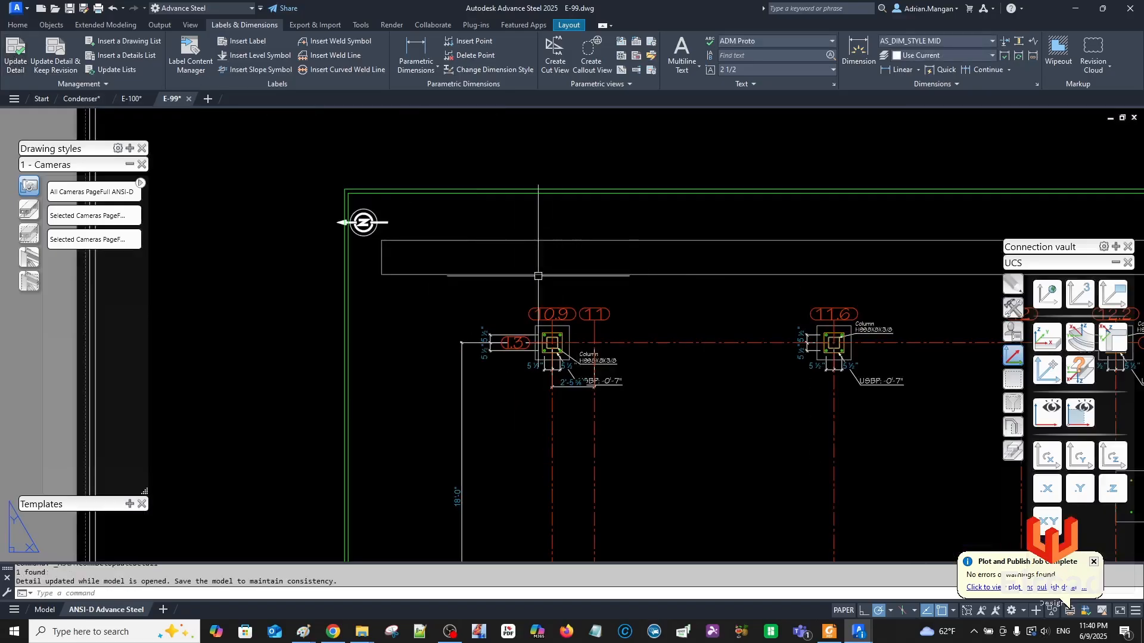
scroll(489, 290, "down", 5)
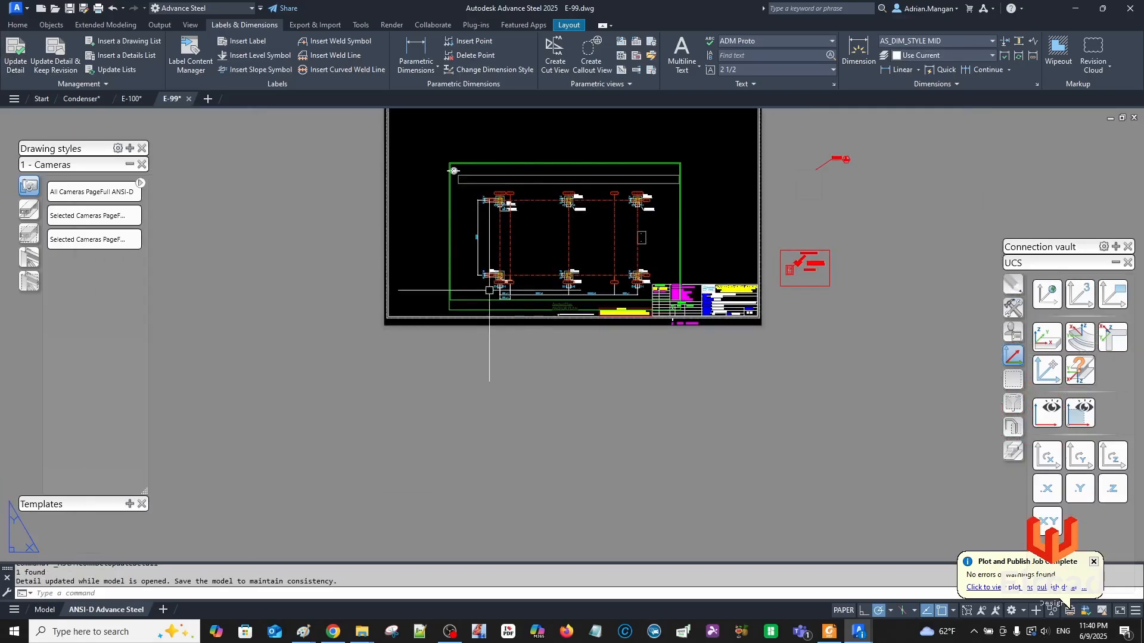
left_click(483, 309)
left_click_drag(486, 309, 454, 248)
middle_click_drag(461, 208, 444, 254)
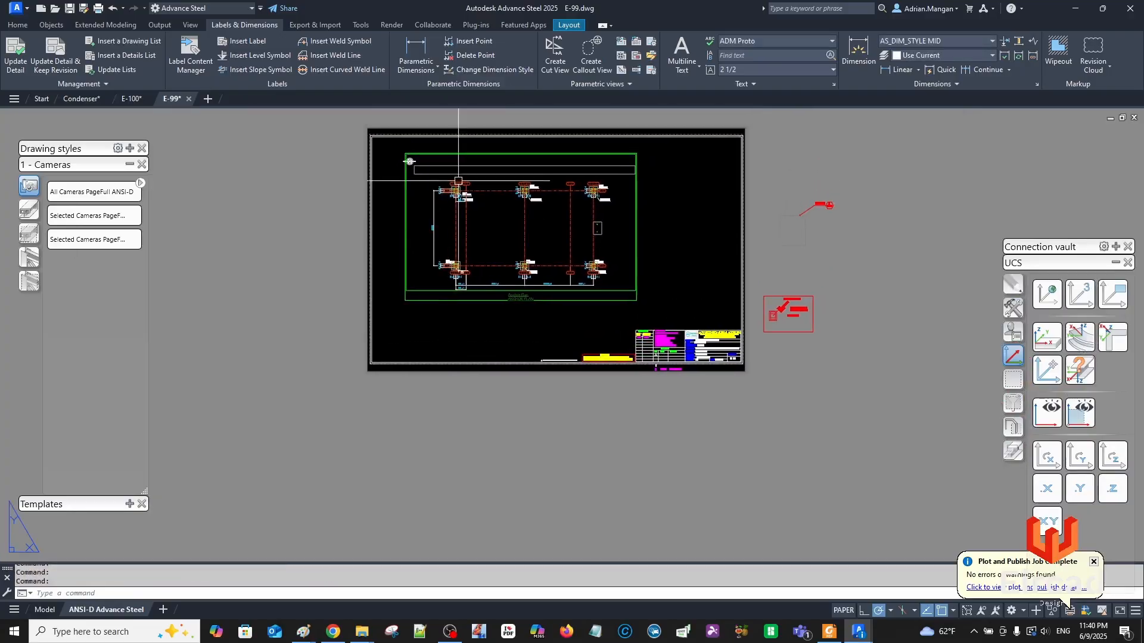
Move the 2'-5 5/8" dimension between grids 10.9 and 11 down, clear of the column's base plate label.
scroll(458, 181, "up", 10)
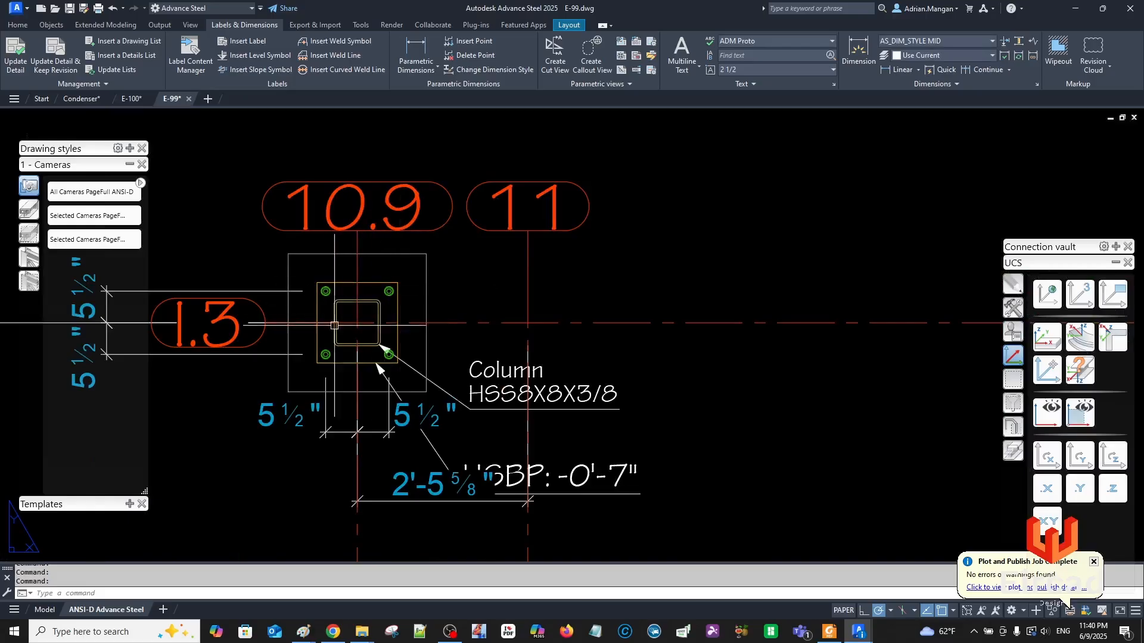
scroll(502, 248, "down", 5)
scroll(306, 225, "up", 7)
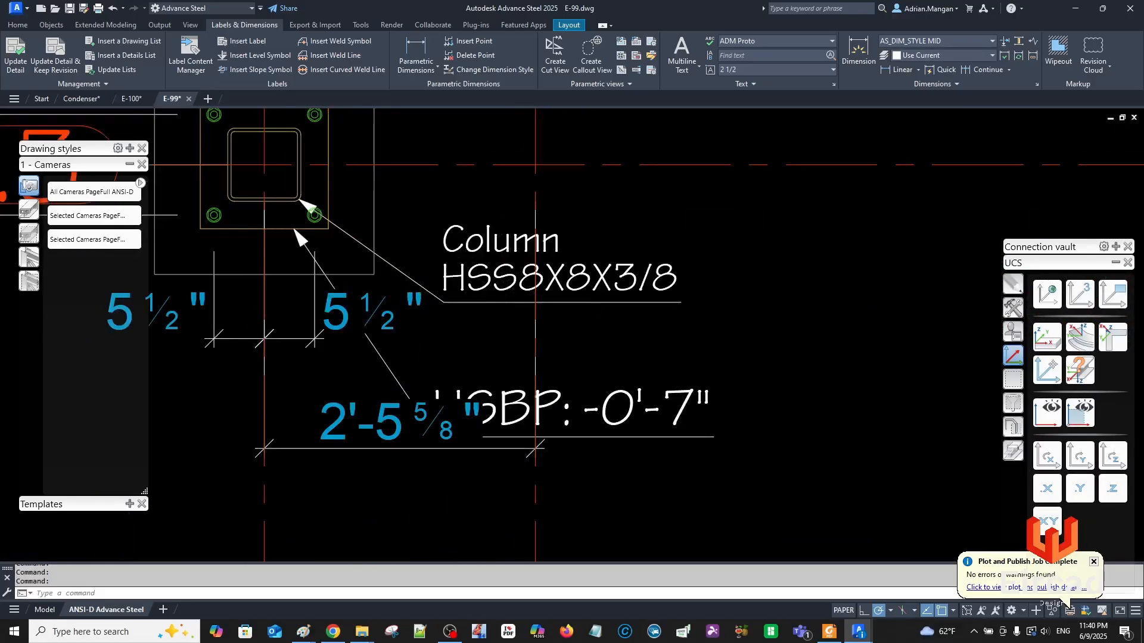
scroll(625, 276, "down", 4)
left_click(520, 340)
left_click(486, 342)
left_click(487, 382)
key("Escape")
scroll(599, 326, "up", 3)
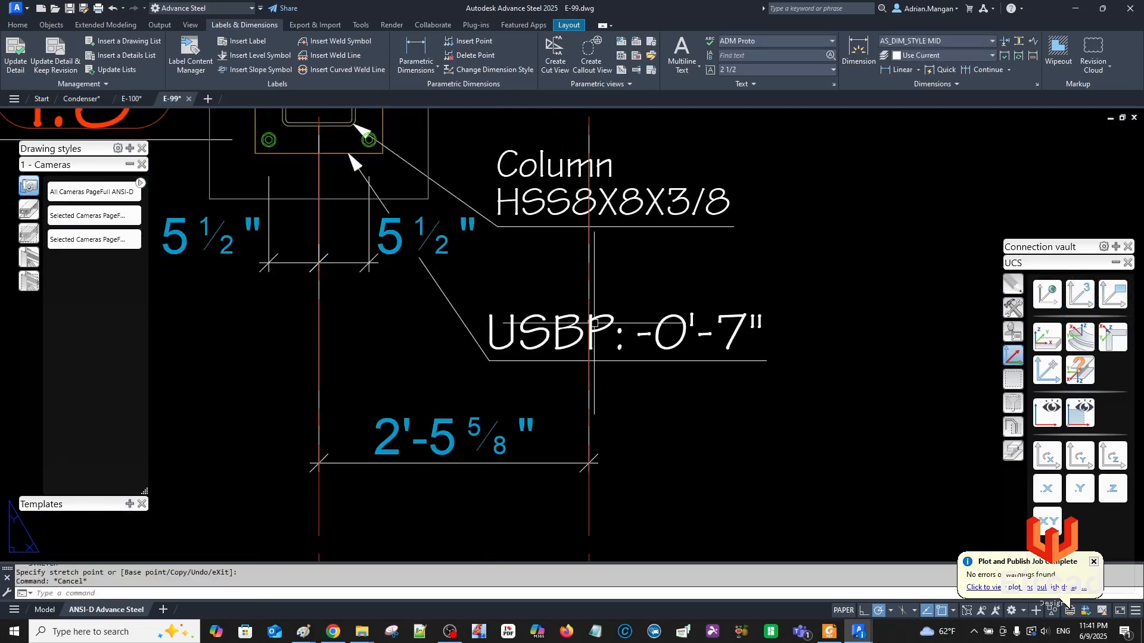
Shift the USBP level label of the column at grids 10.9 and 1.3 to the right, past grid line 11.
left_click(576, 333)
left_click(489, 349)
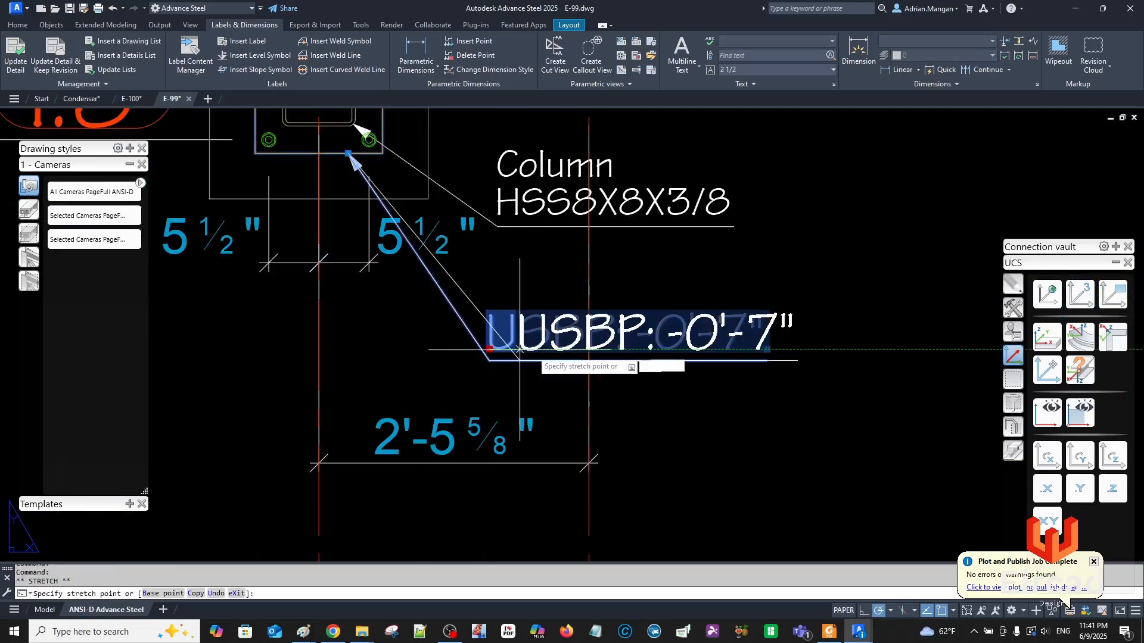
left_click(624, 348)
key("Escape")
scroll(501, 304, "down", 4)
scroll(530, 262, "up", 4)
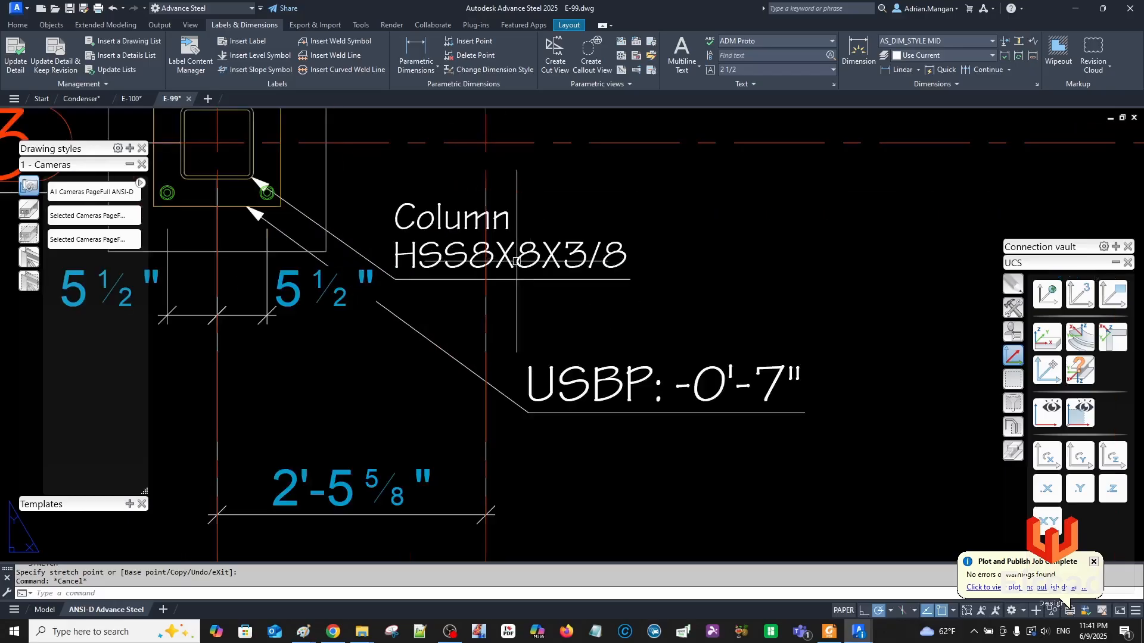
Shift the HSS8X8X3/8 column label at grids 10.9 and 1.3 to the right, past grid line 11.
left_click(516, 260)
left_click(395, 268)
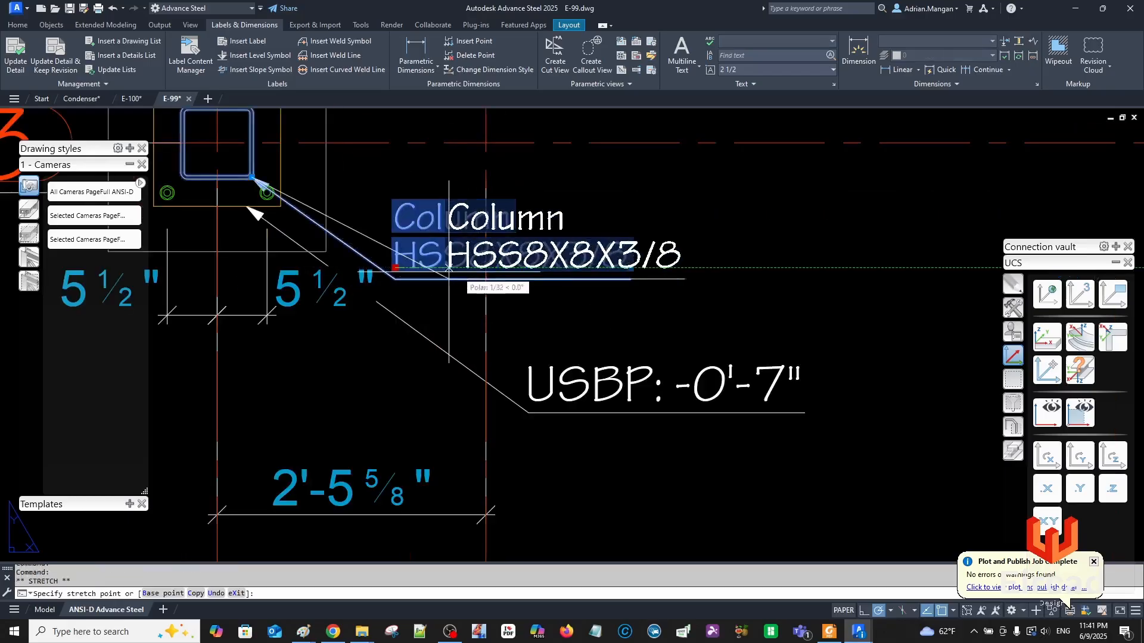
left_click(513, 273)
key("Escape")
scroll(650, 282, "down", 6)
scroll(649, 325, "up", 2)
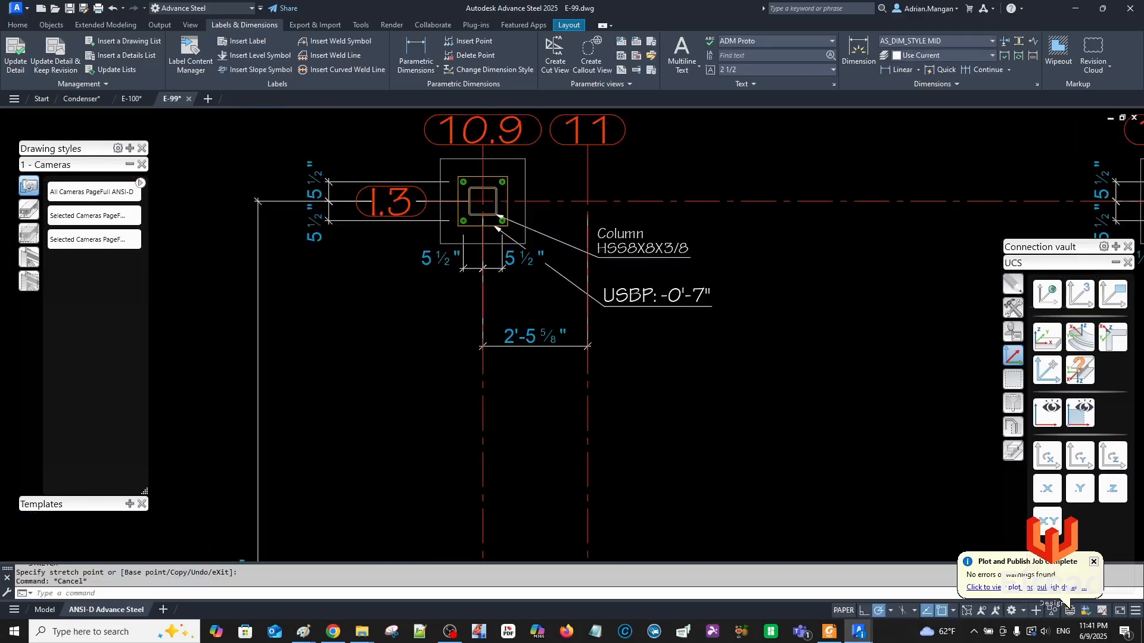
scroll(654, 306, "up", 4)
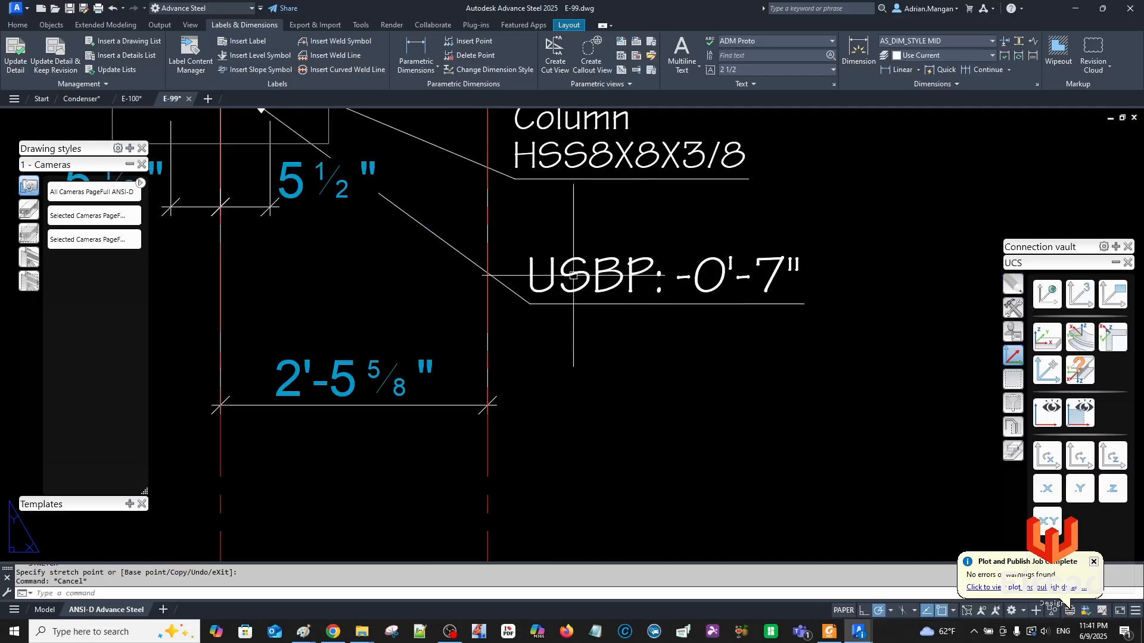
scroll(641, 266, "down", 6)
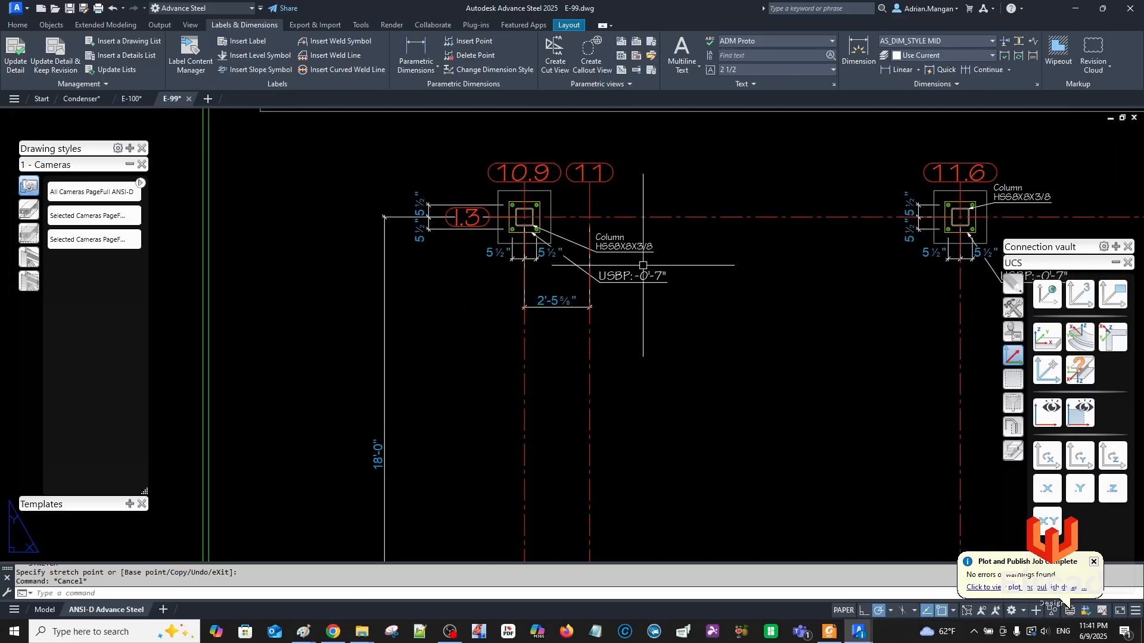
scroll(645, 264, "down", 3)
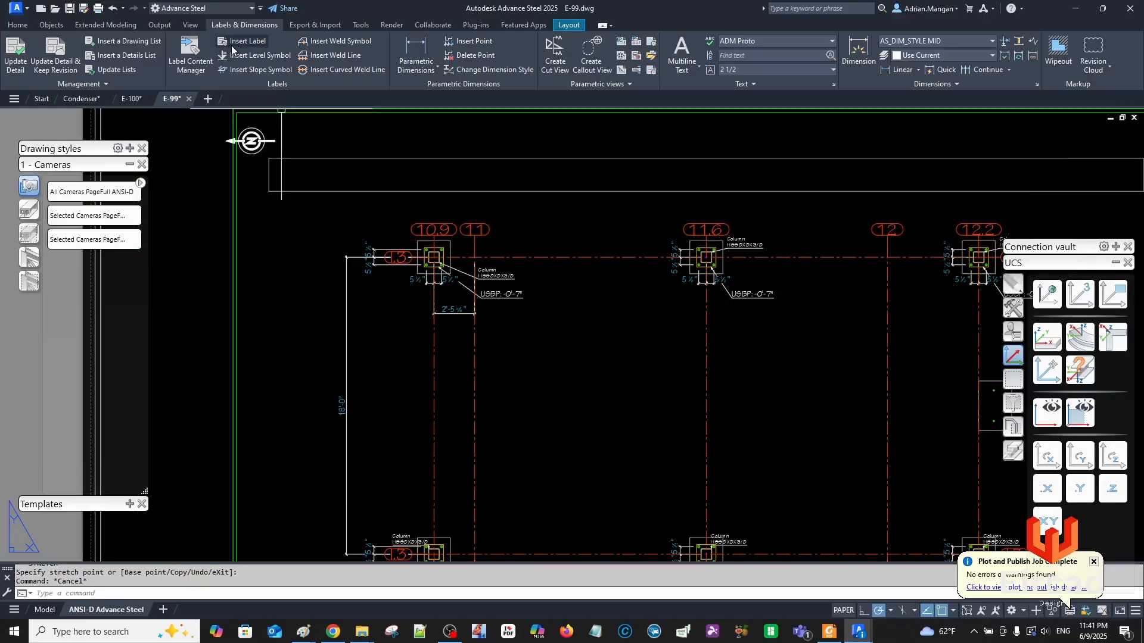
Increase the grid extension of all similar grid lines in the anchor plan so their balloons sit farther out.
scroll(402, 265, "up", 5)
scroll(381, 250, "down", 2)
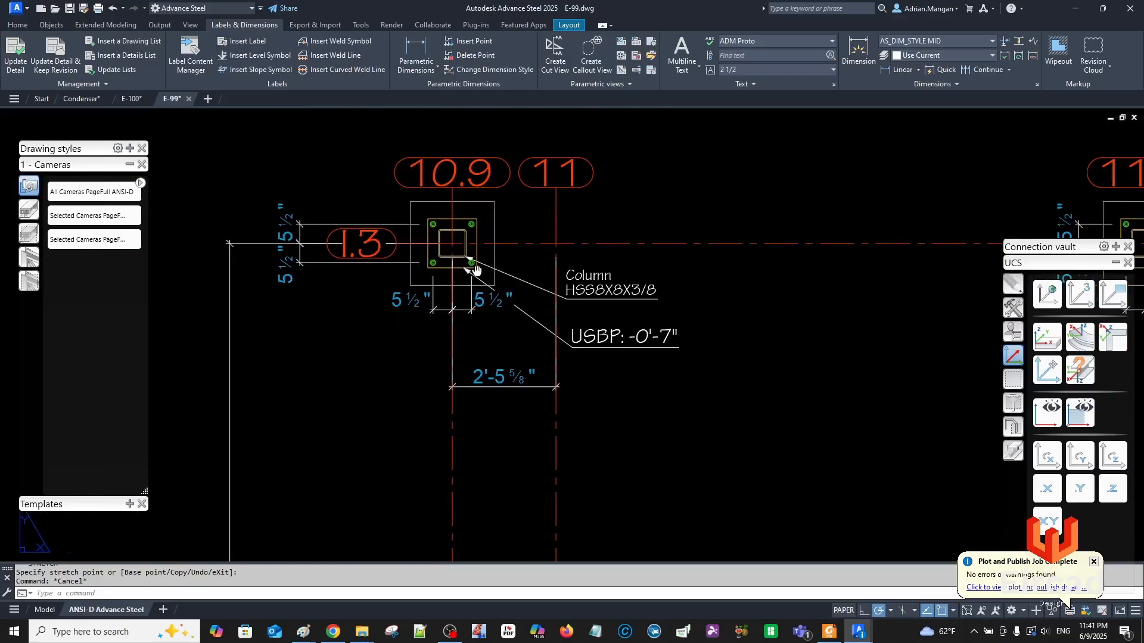
left_click(589, 179)
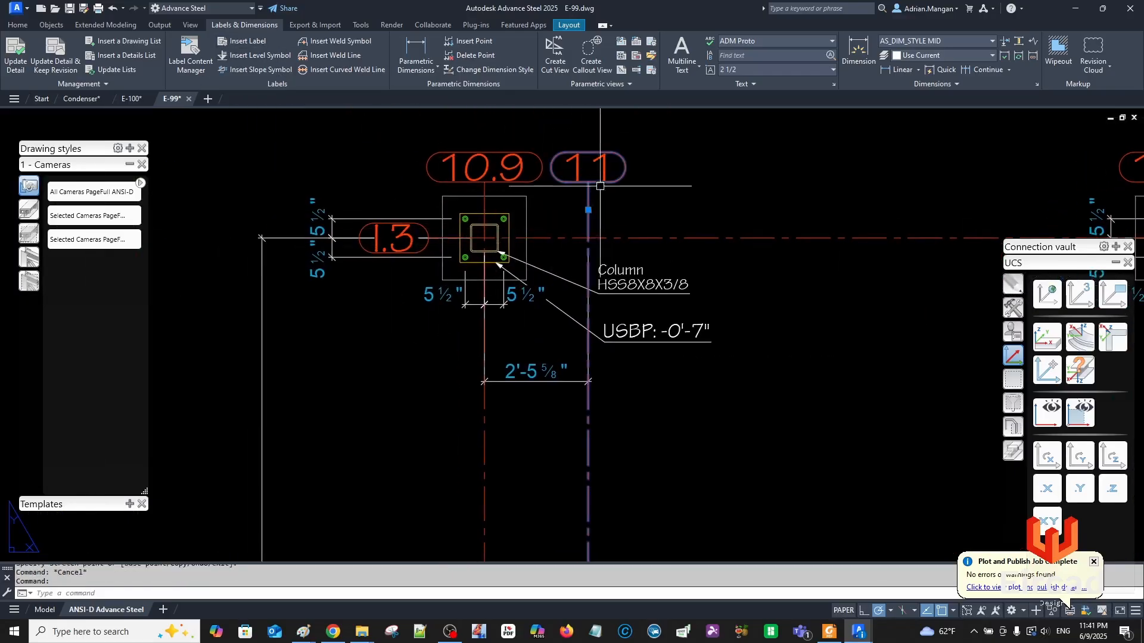
right_click(691, 157)
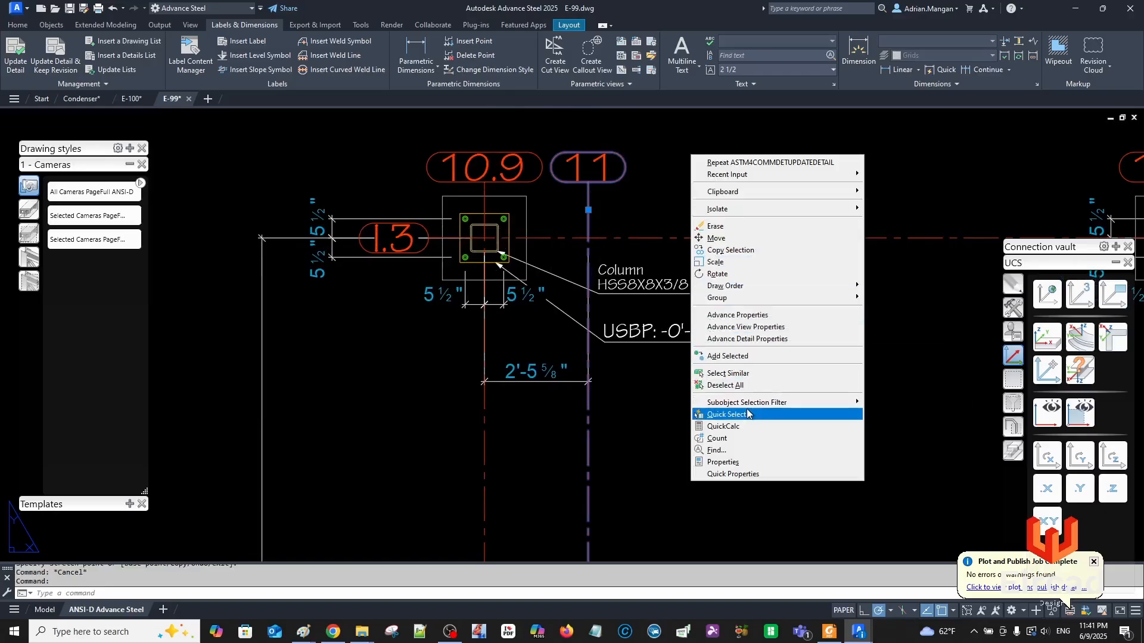
left_click(755, 374)
right_click(737, 261)
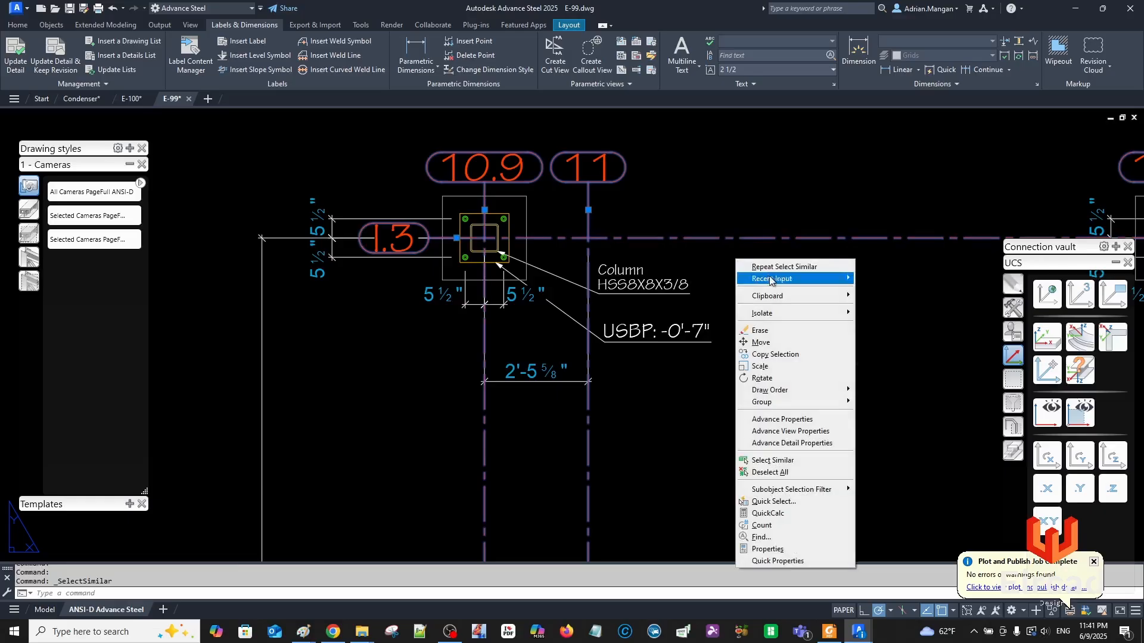
left_click(782, 418)
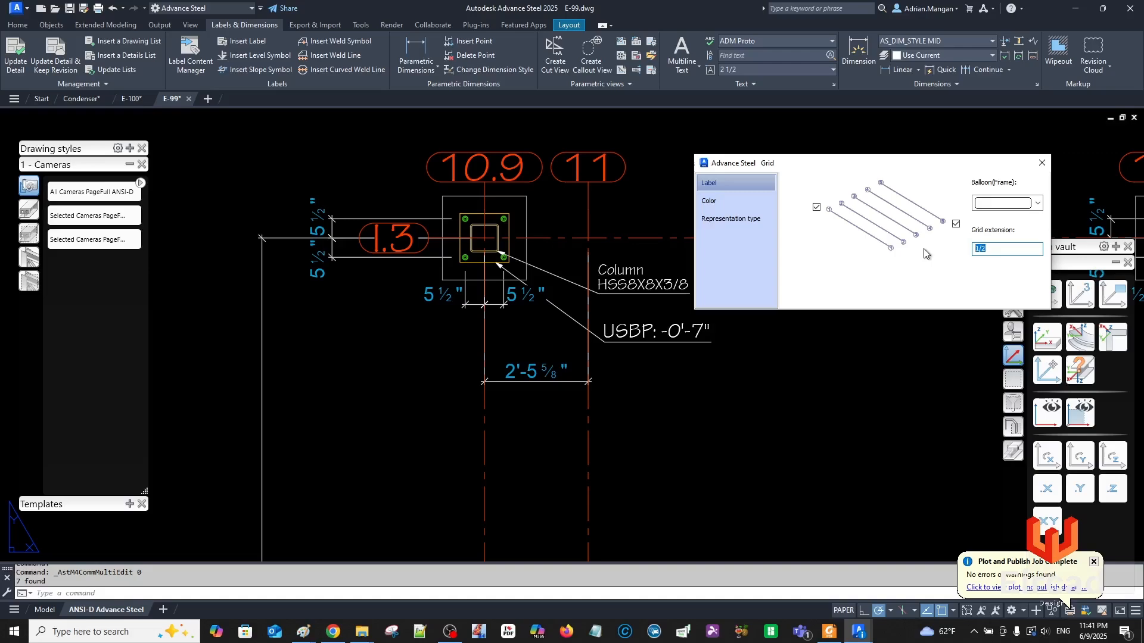
left_click(1042, 162)
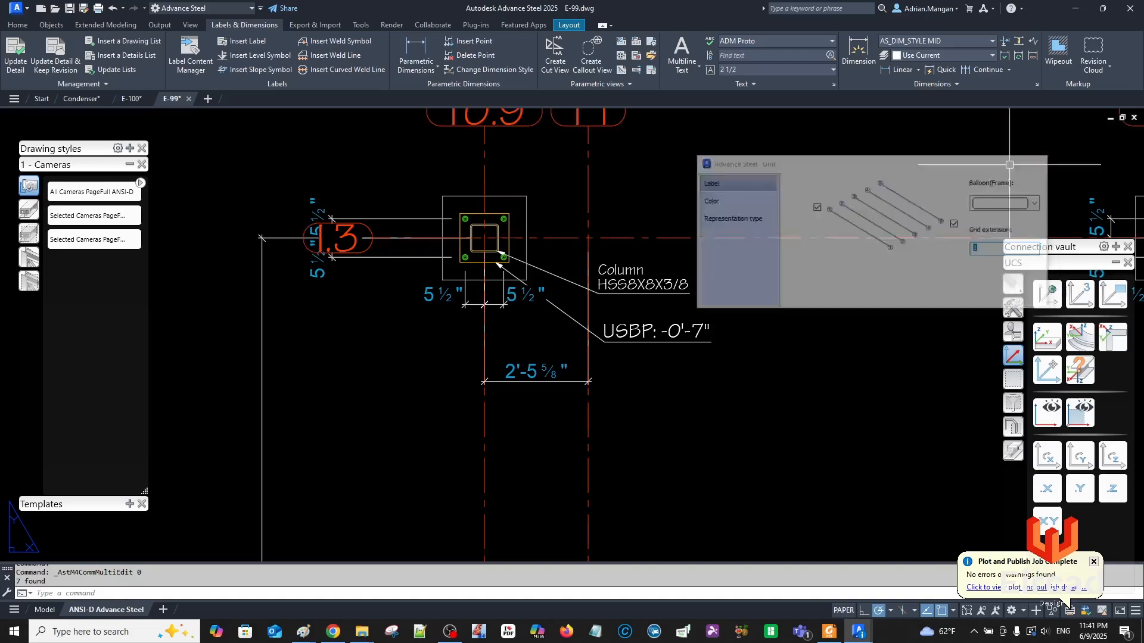
Move the vertical 5 1/2" anchor dimensions at the upper column on grids 10.9 and 1.3 to the right, closer to the column.
left_click(326, 215)
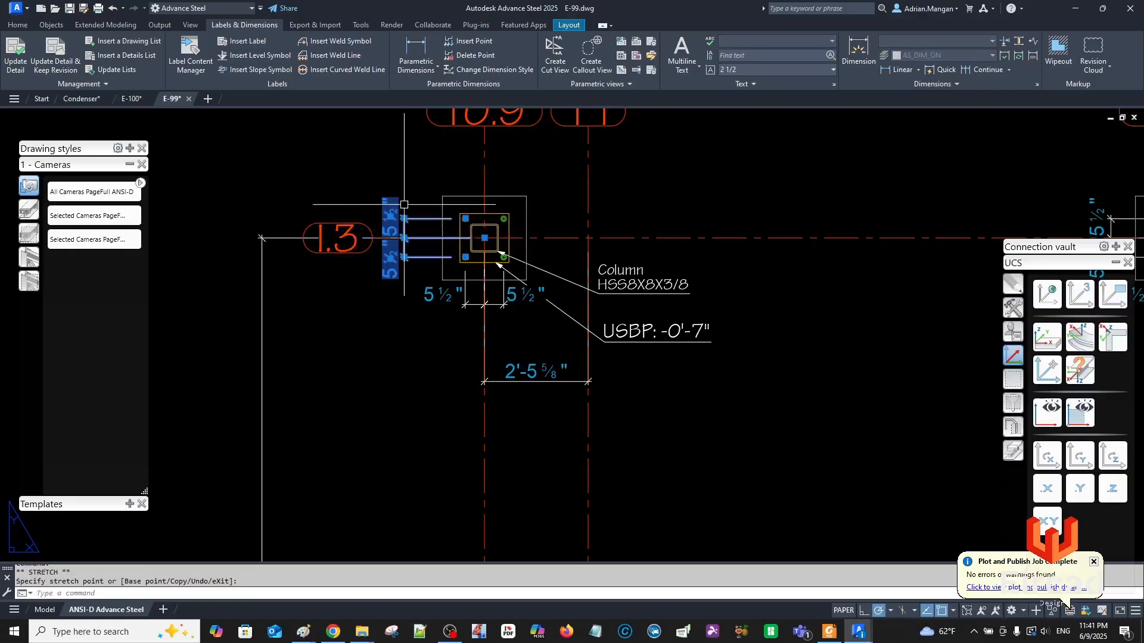
key("Escape")
scroll(403, 204, "down", 2)
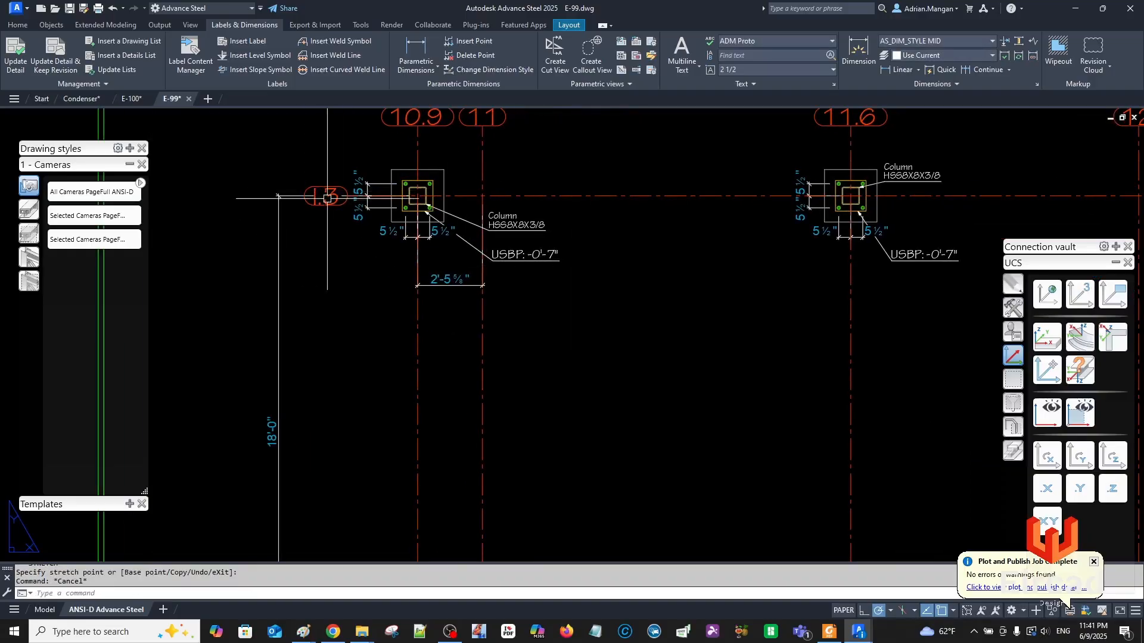
Stretch the lower grid line 1.3 outward by .5 so its balloon clears the vertical 5 1/2" dimensions.
left_click(342, 205)
scroll(331, 174, "down", 4)
mouse_move(331, 173)
middle_mouse_down()
mouse_move(329, 212)
mouse_move(326, 112)
middle_mouse_up()
scroll(334, 336, "up", 5)
left_click(318, 225)
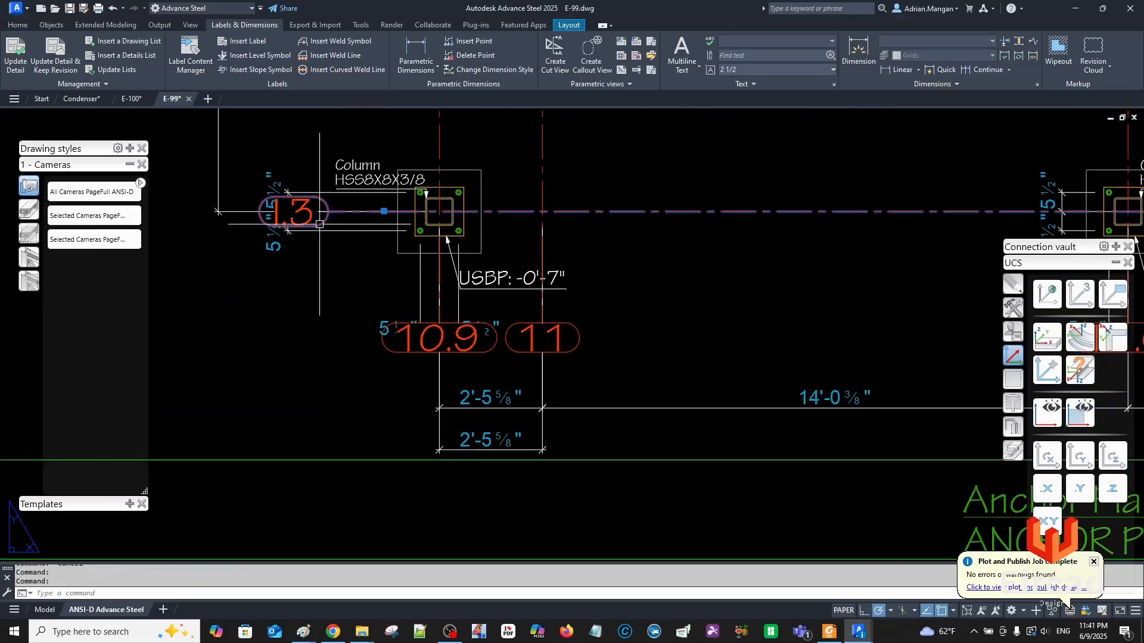
left_click(384, 210)
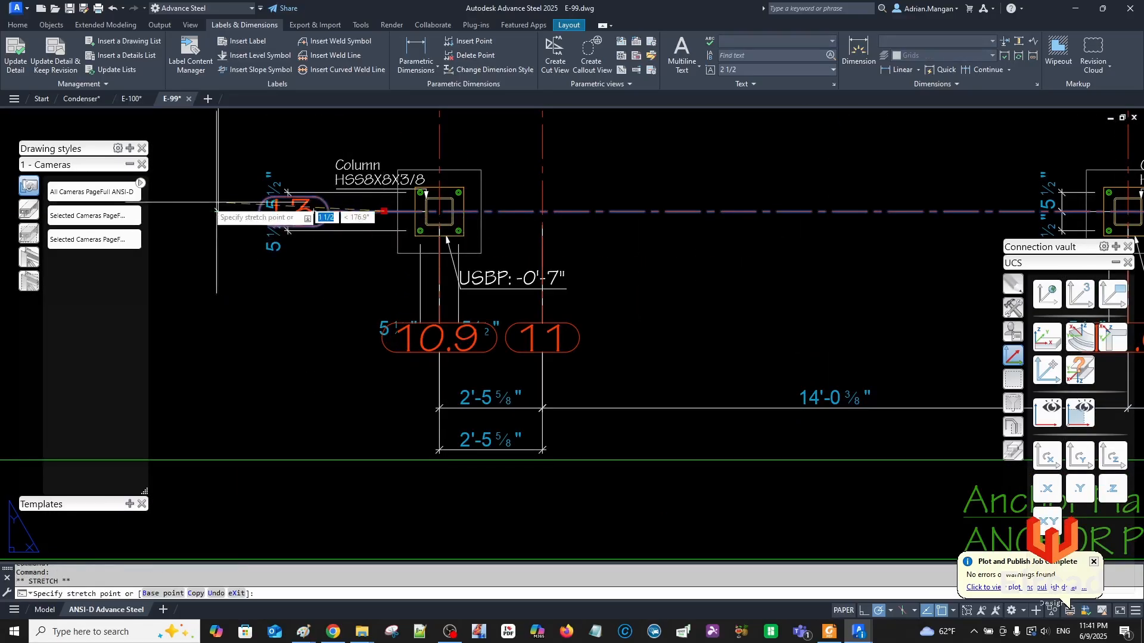
type(".5")
key("Return")
key("Escape")
scroll(275, 243, "down", 4)
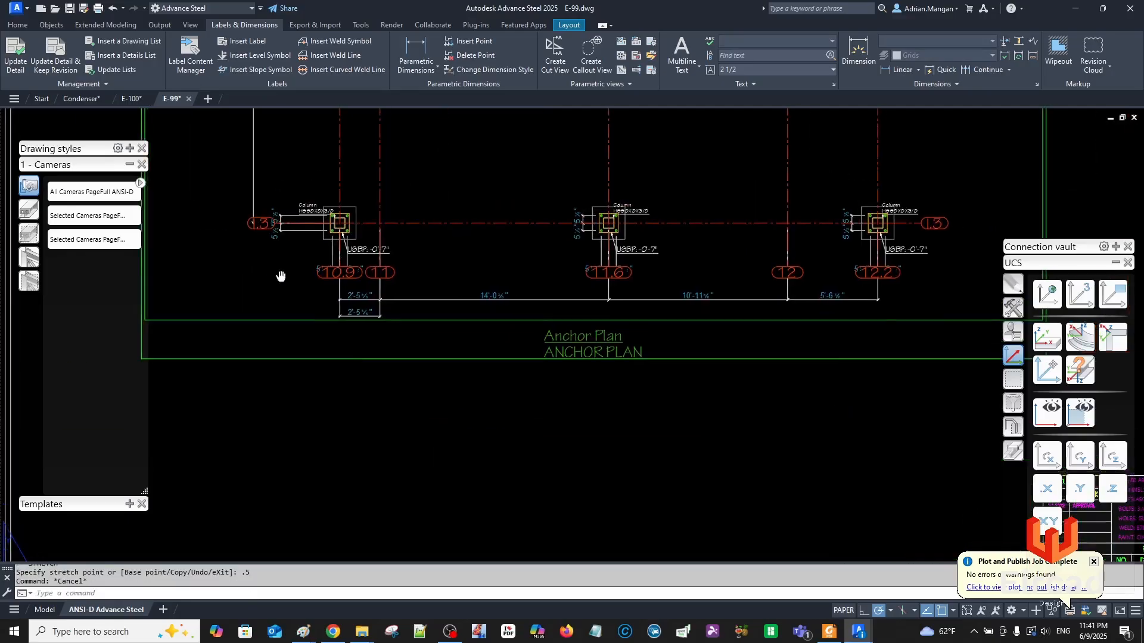
Stretch the upper grid line 1.3 to the left by .5, moving its balloon farther from the column dimensions.
scroll(275, 243, "up", 6)
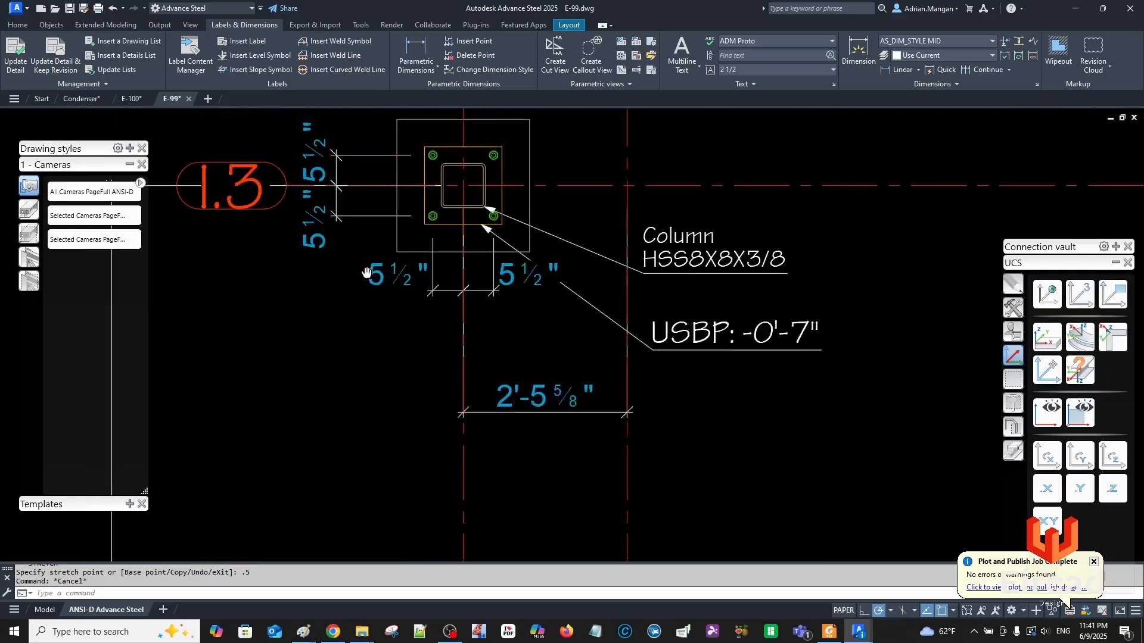
middle_click_drag(367, 273, 387, 357)
left_click(397, 270)
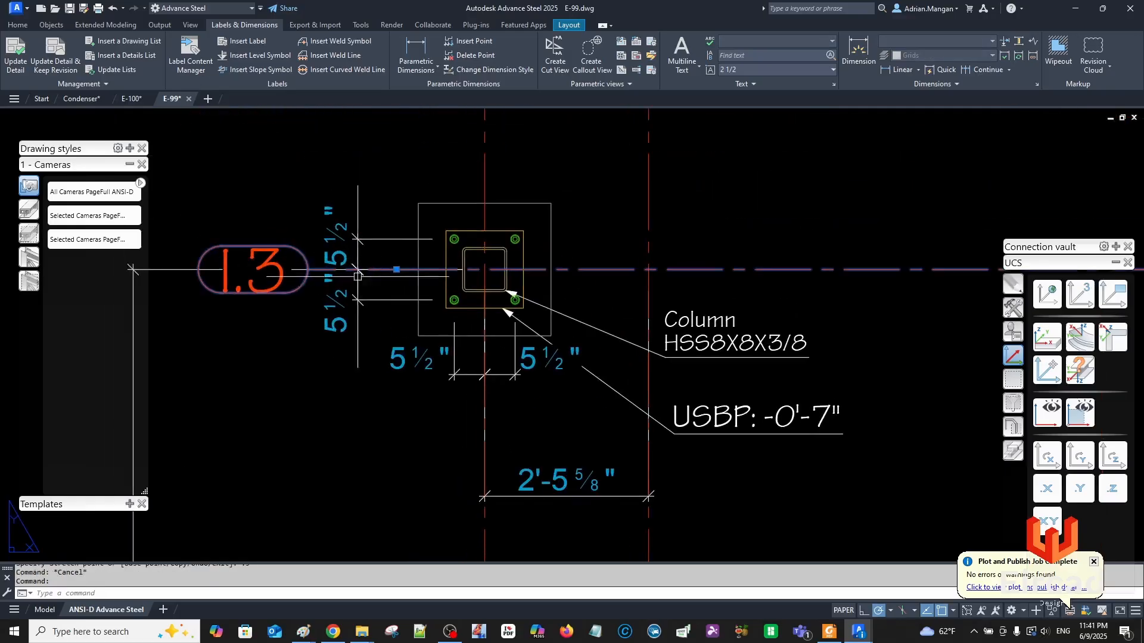
left_click(397, 270)
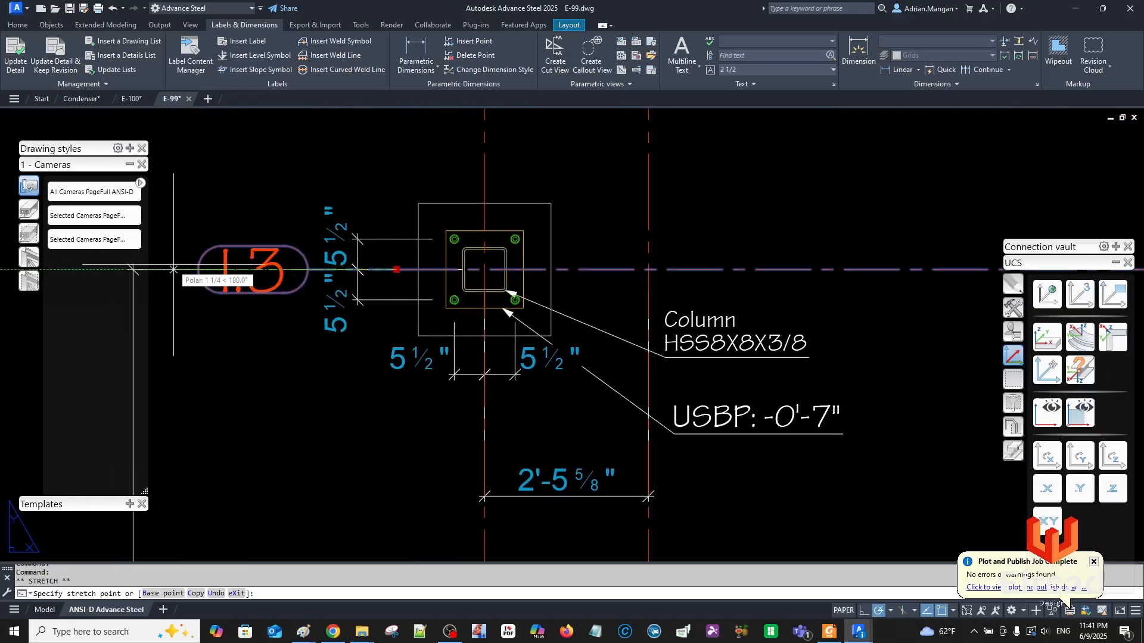
type(".")
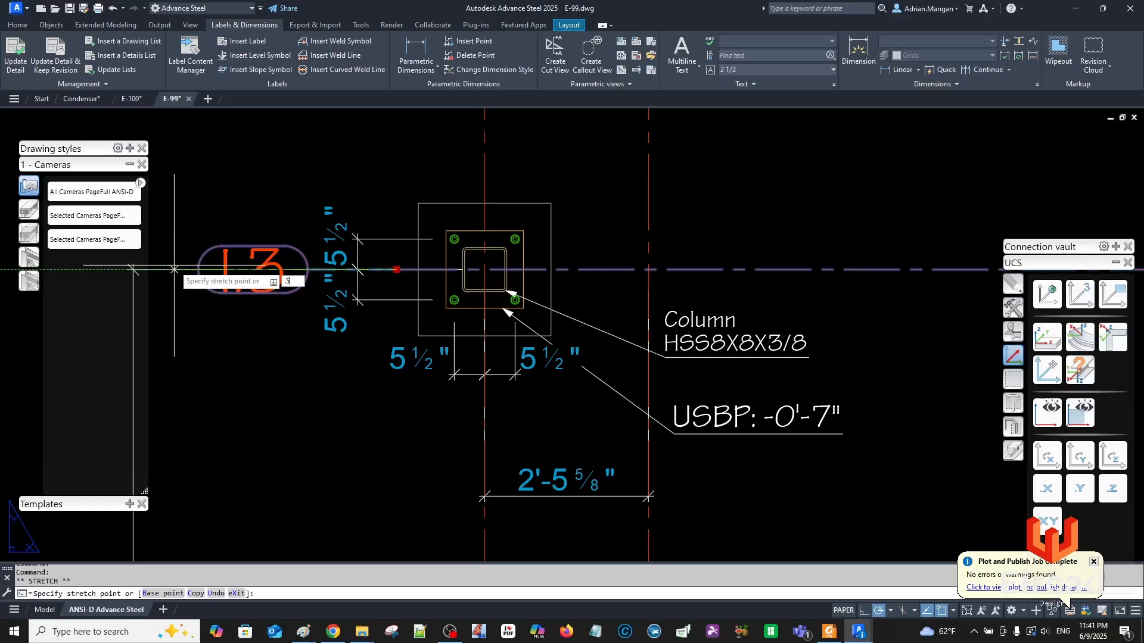
type("5")
key("Return")
key("Escape")
scroll(426, 264, "down", 3)
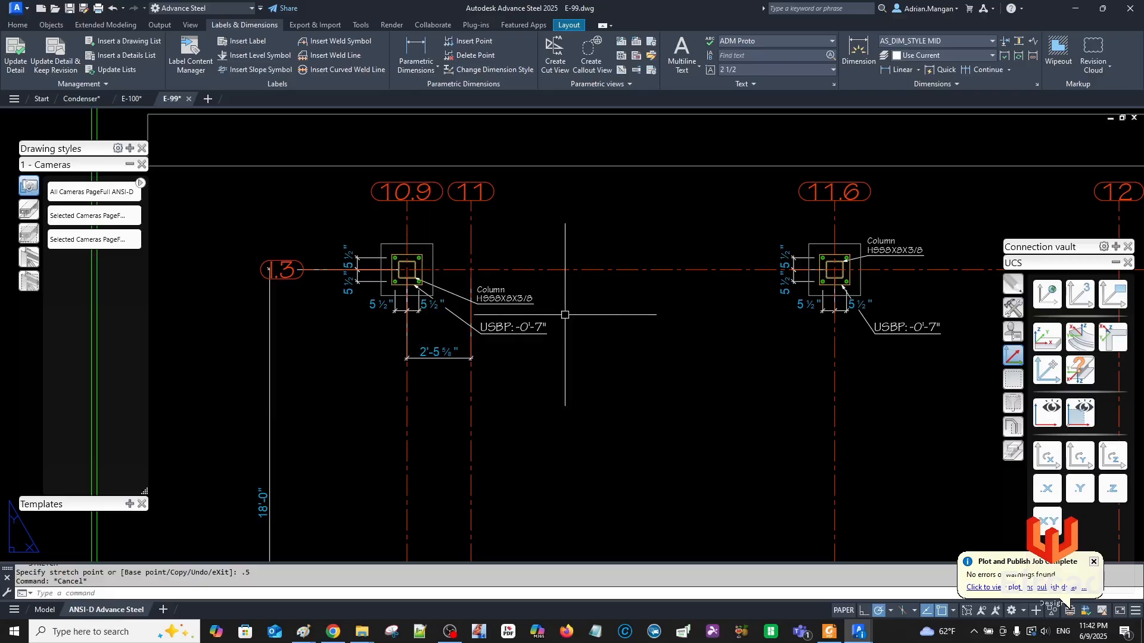
Open the Drawing Style Manager and show the objects presentation of the 3 - Anchor Plan - grid & holes dimensioned ADM style.
middle_click_drag(551, 306, 529, 285)
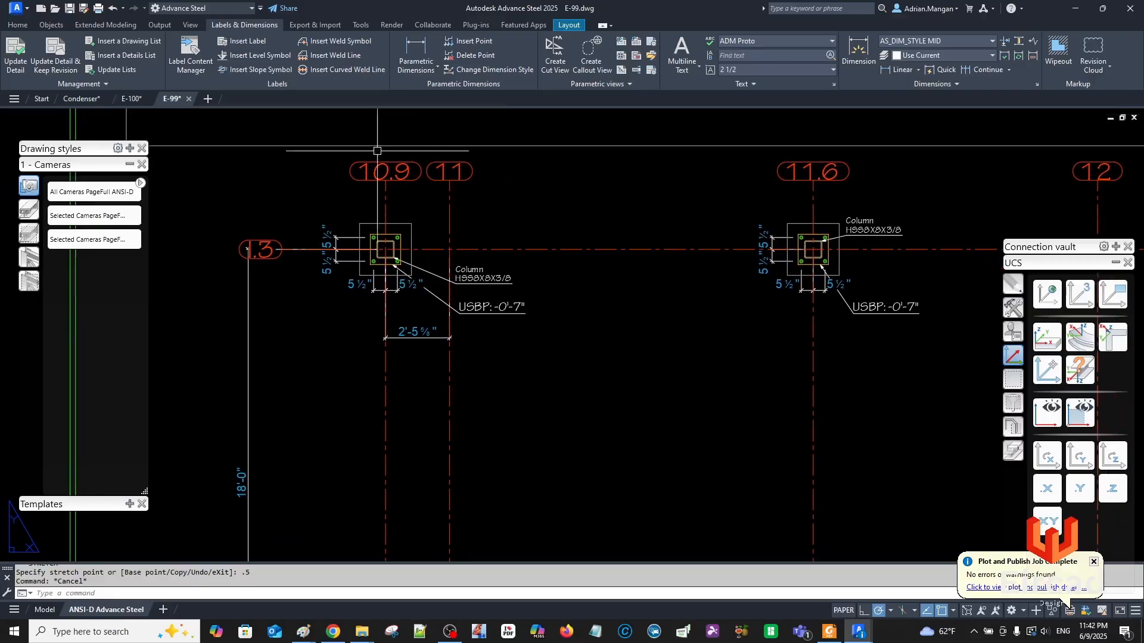
left_click(168, 27)
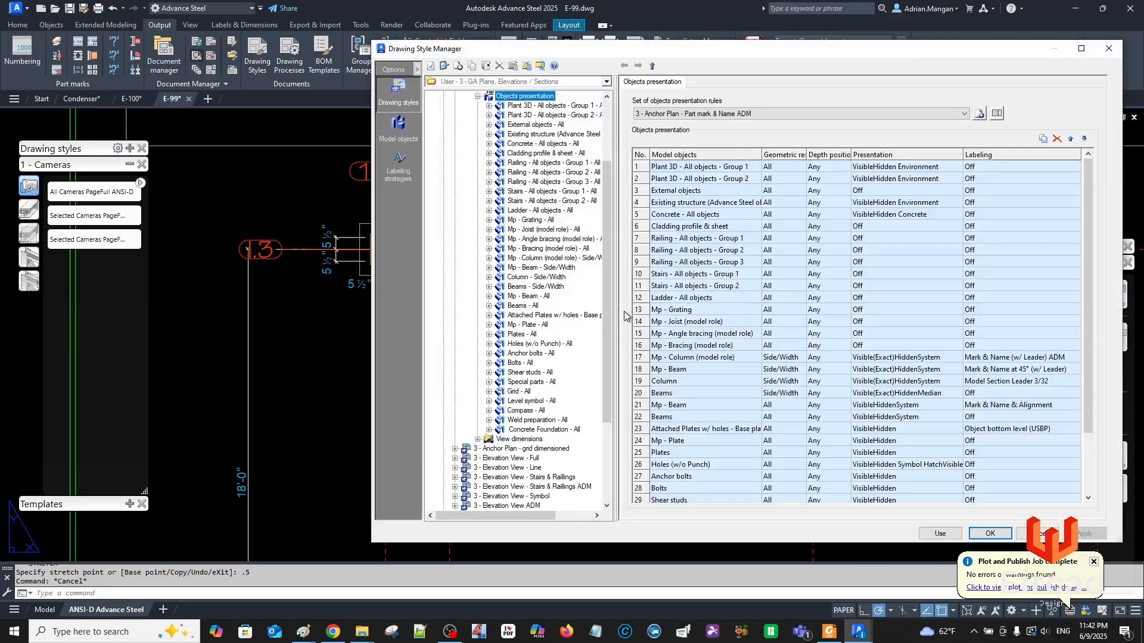
left_click(477, 96)
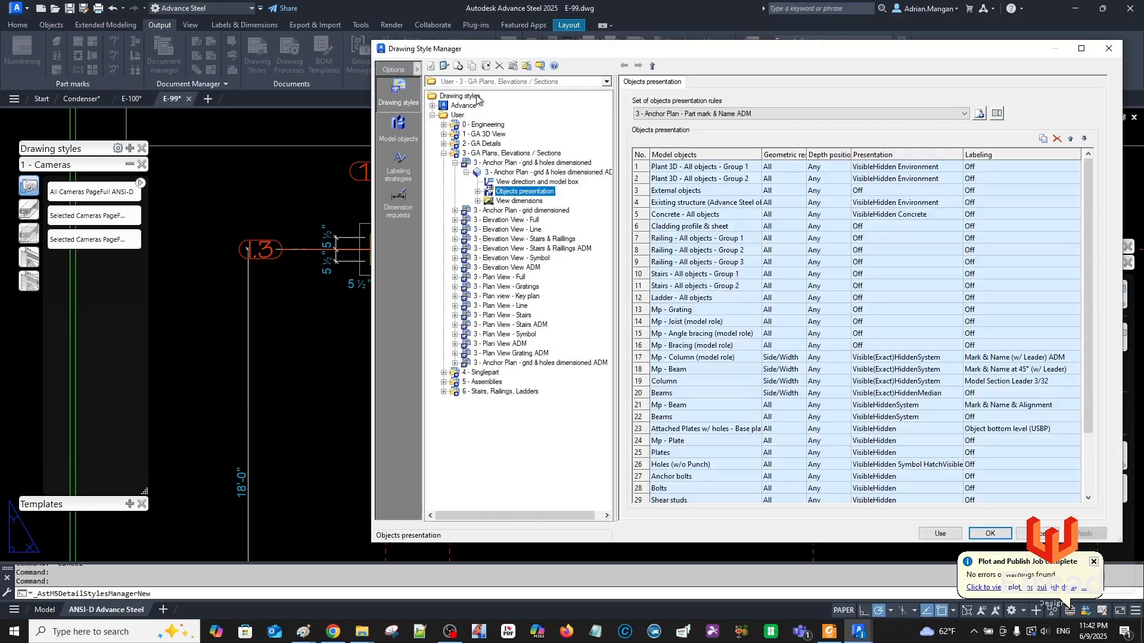
left_click(691, 262)
scroll(702, 298, "down", 3)
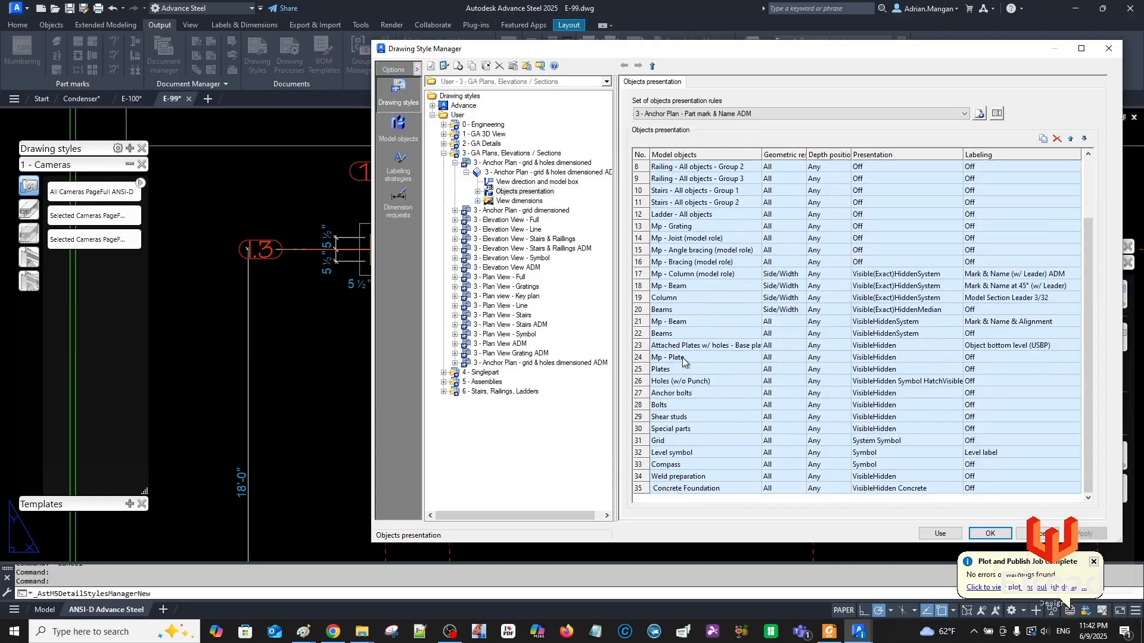
Open the labeling rule of the Attached Plates w/ holes - Base plate, Endplate objects for editing.
left_click(648, 370)
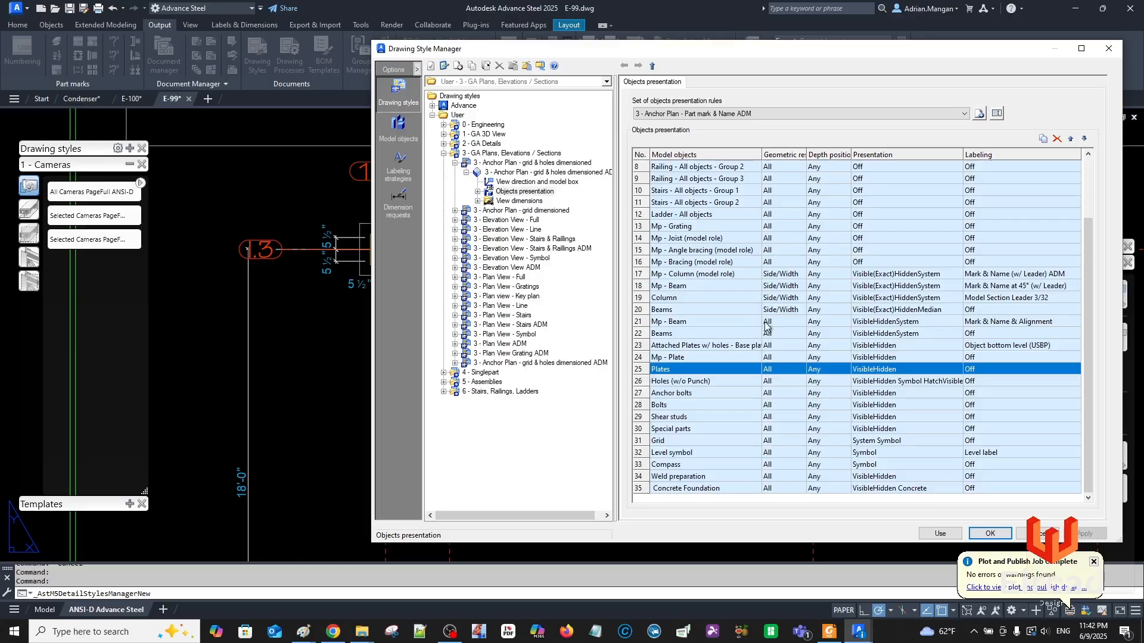
left_click(654, 347)
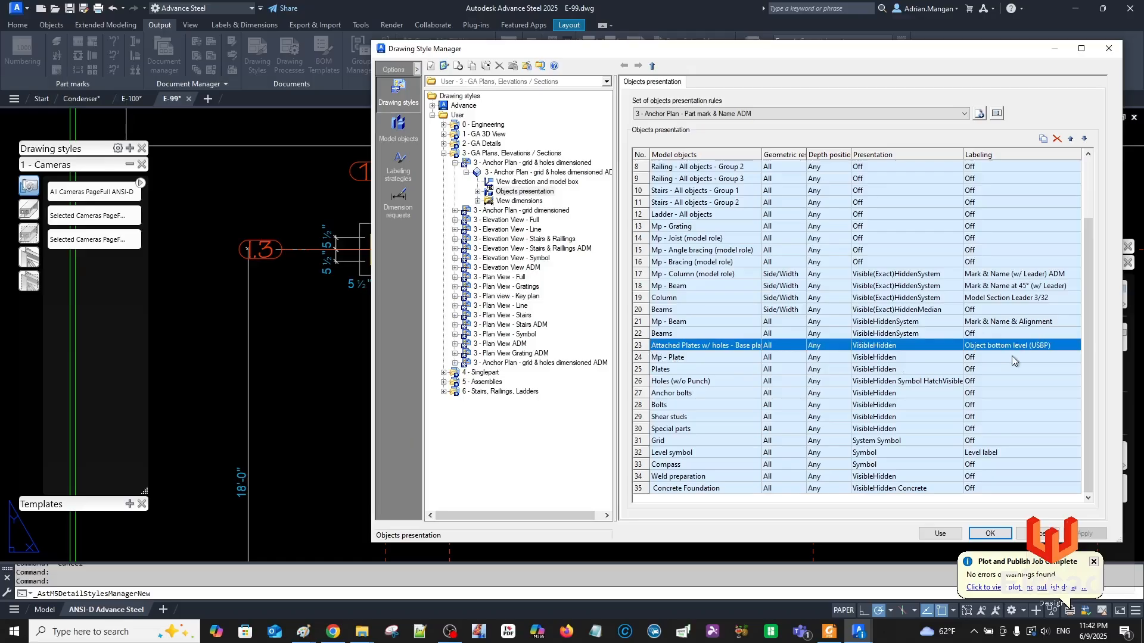
double_click(640, 349)
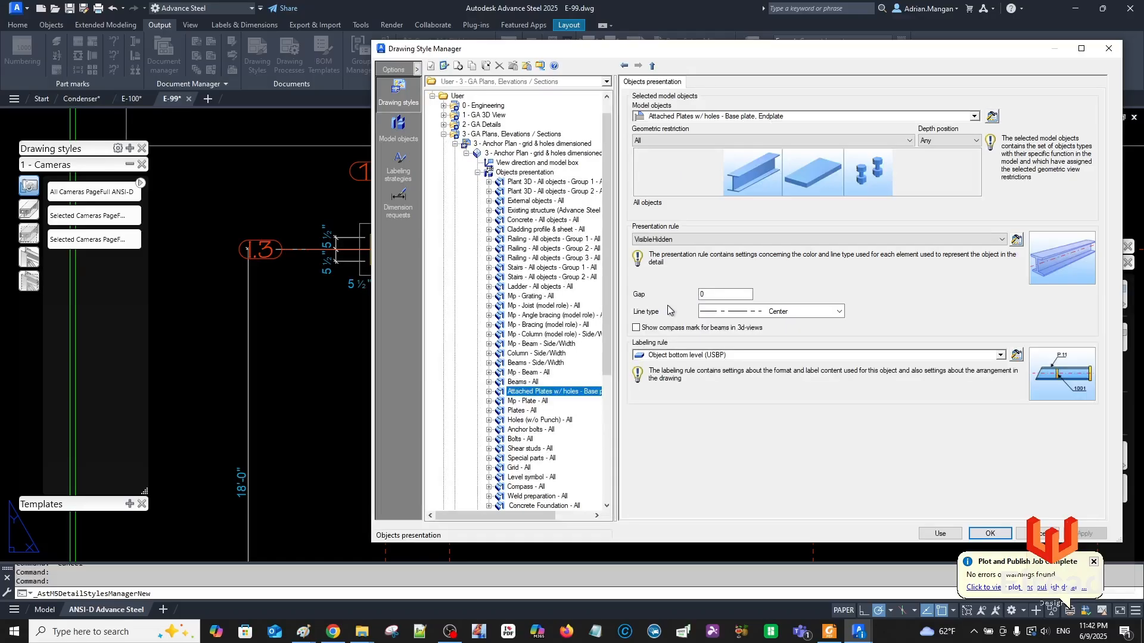
left_click(1023, 357)
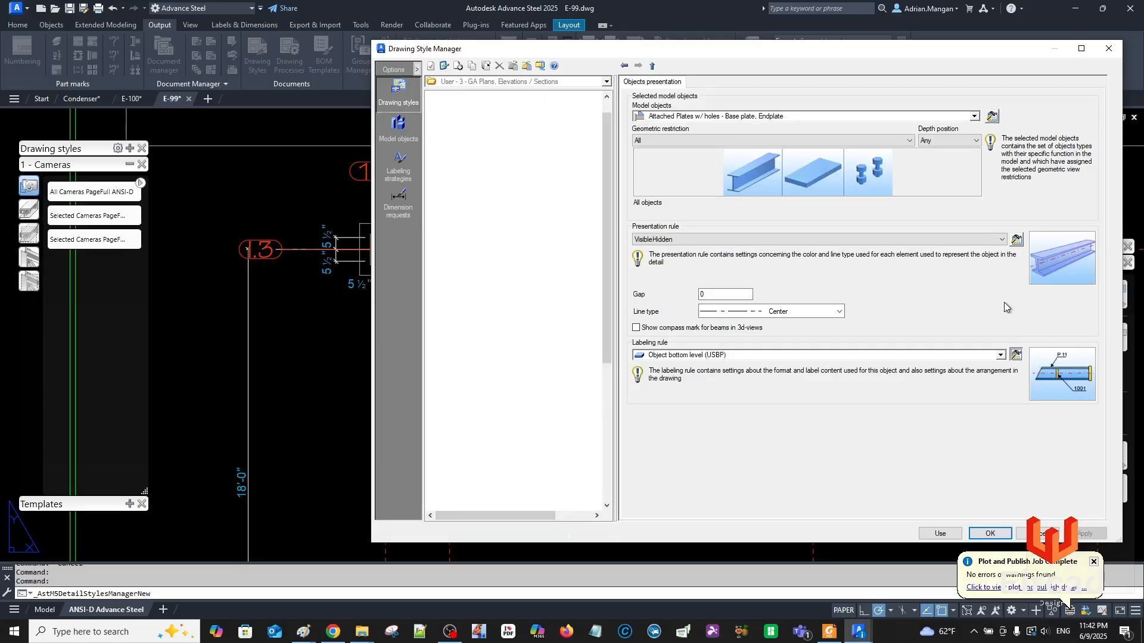
Create a copy of the Object bottom level (USBP) labeling strategy named "Baseplate Type & BOP".
left_click(1070, 102)
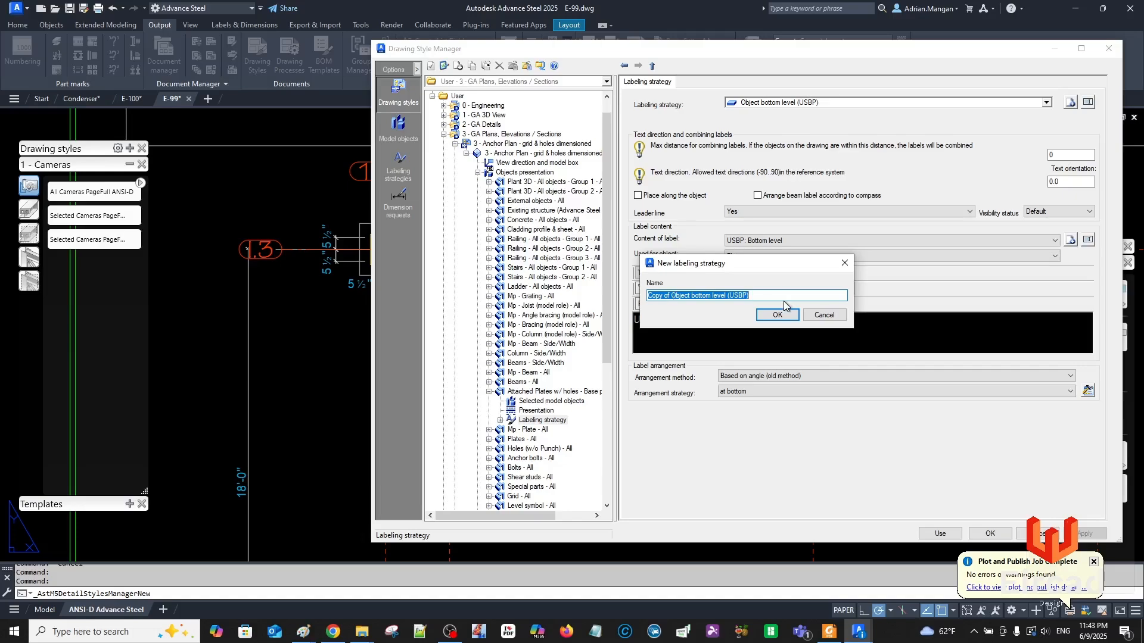
type("Ba")
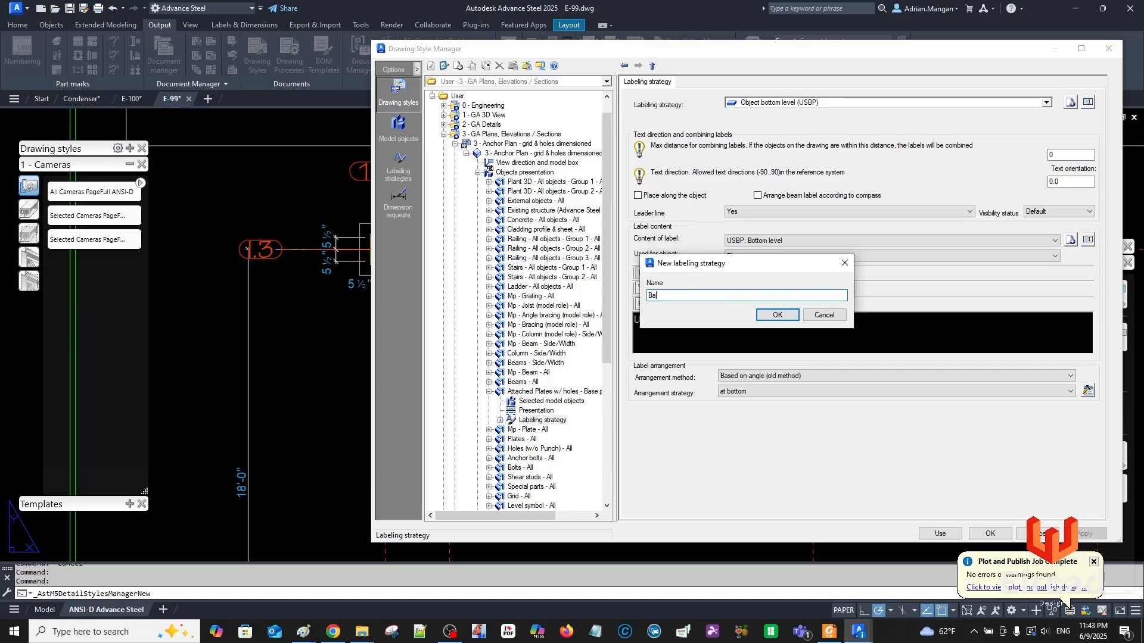
type("seplat Type")
left_click(778, 315)
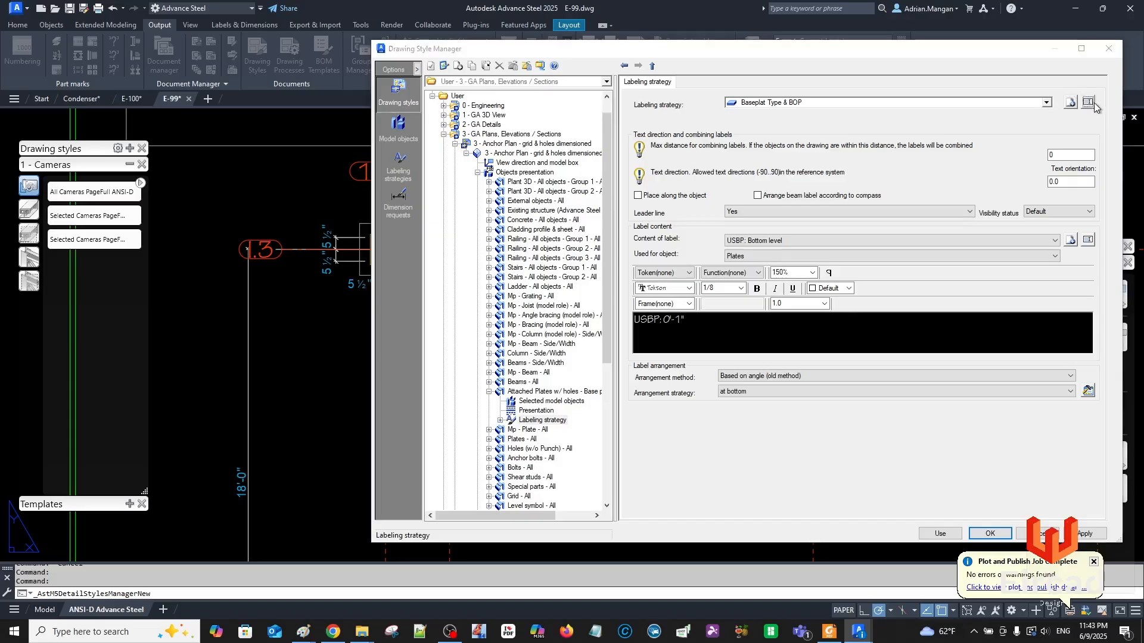
left_click(1088, 102)
left_click(672, 296)
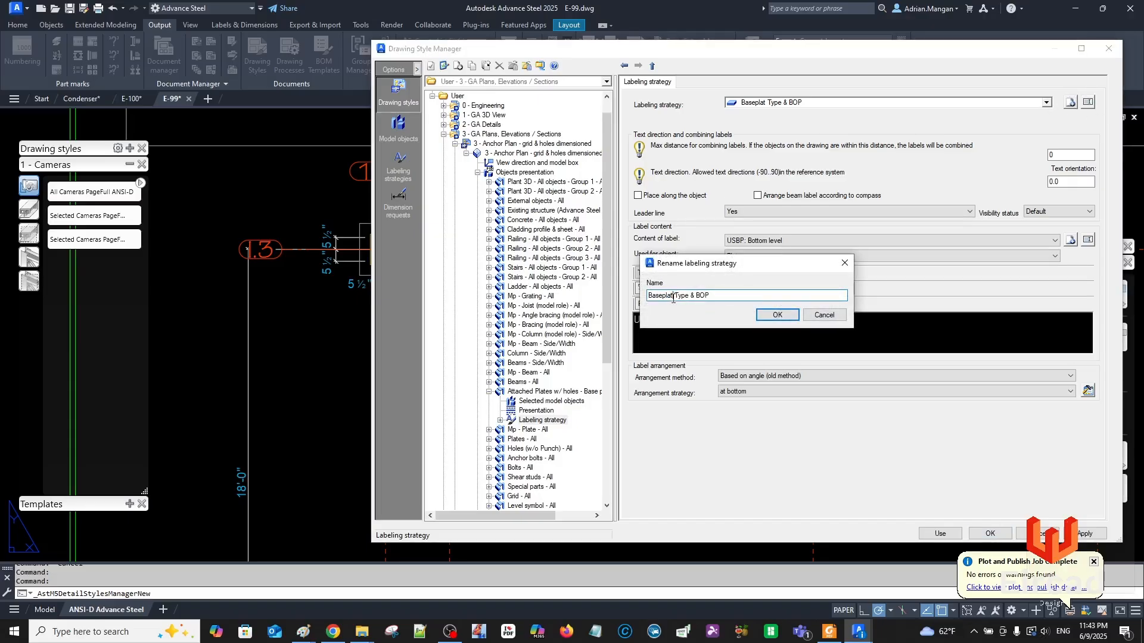
type("e")
left_click(776, 314)
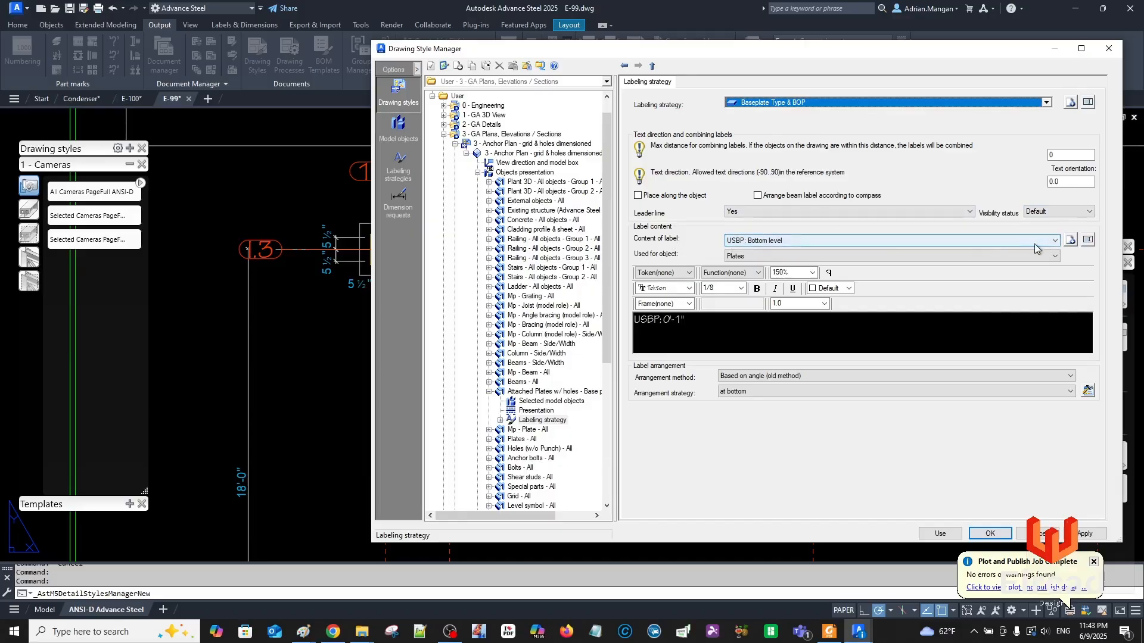
Create a copy of the USBP: Bottom level label content named "Type & BOP".
left_click(1070, 239)
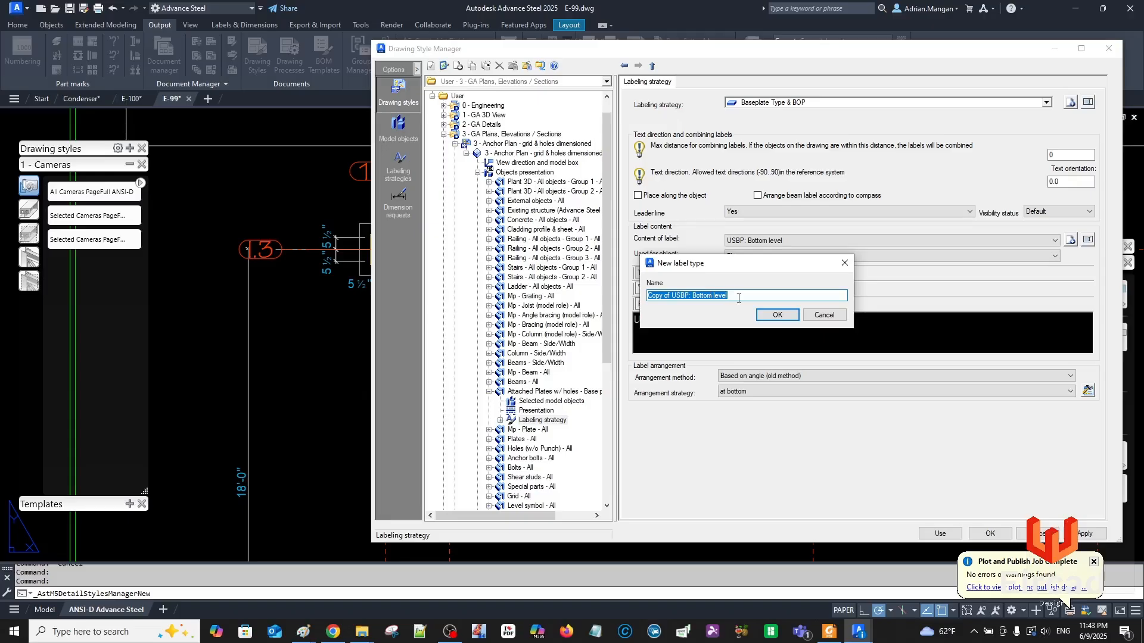
type("Type & BOP")
key("BackSpace")
key("BackSpace")
key("BackSpace")
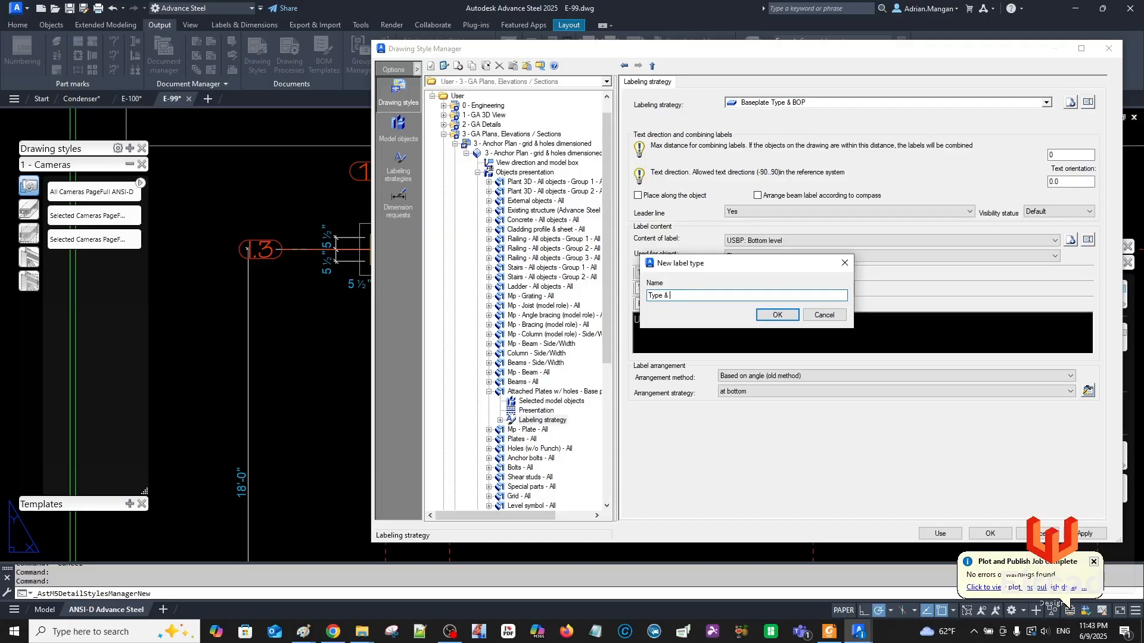
type("BOP")
left_click(778, 314)
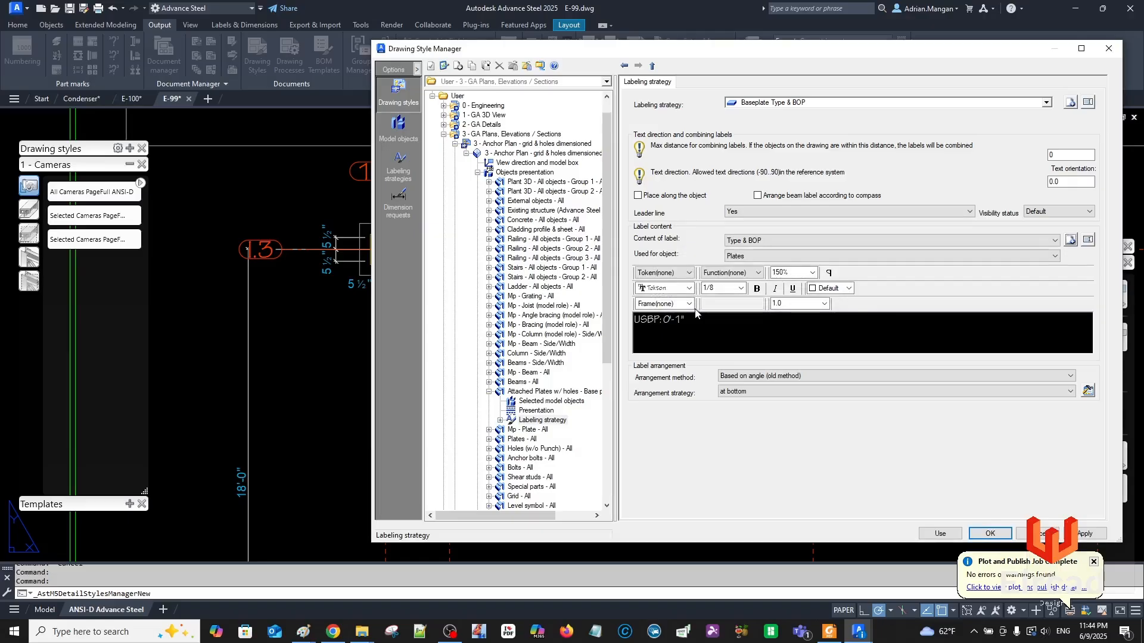
Replace the existing text of the Type & BOP label content with the Joint name token.
left_click_drag(695, 319, 572, 314)
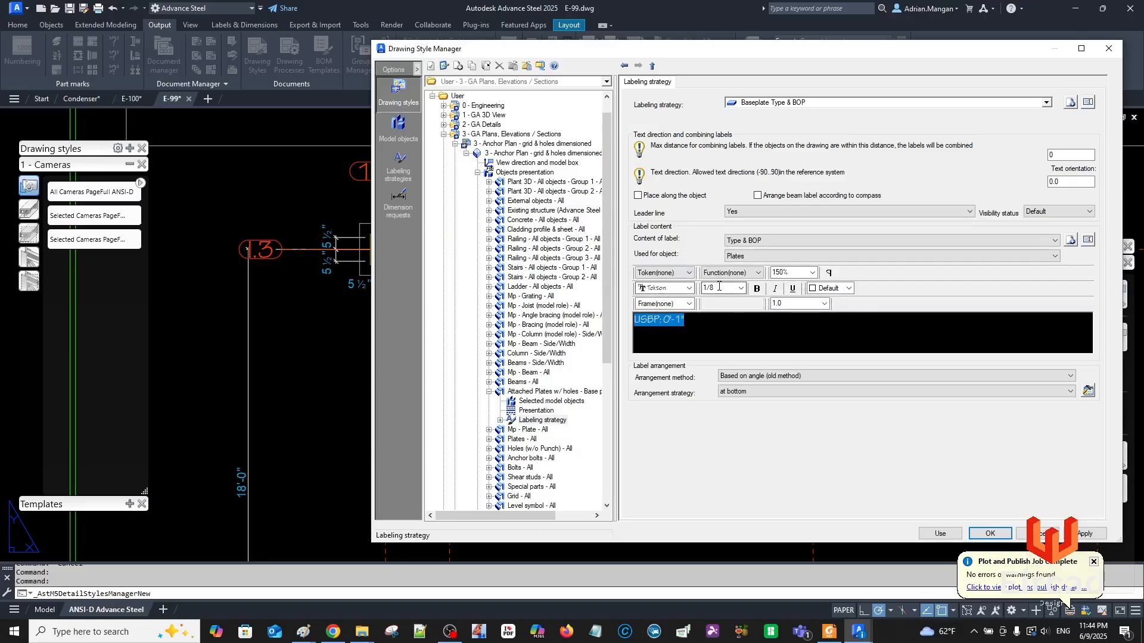
left_click(686, 272)
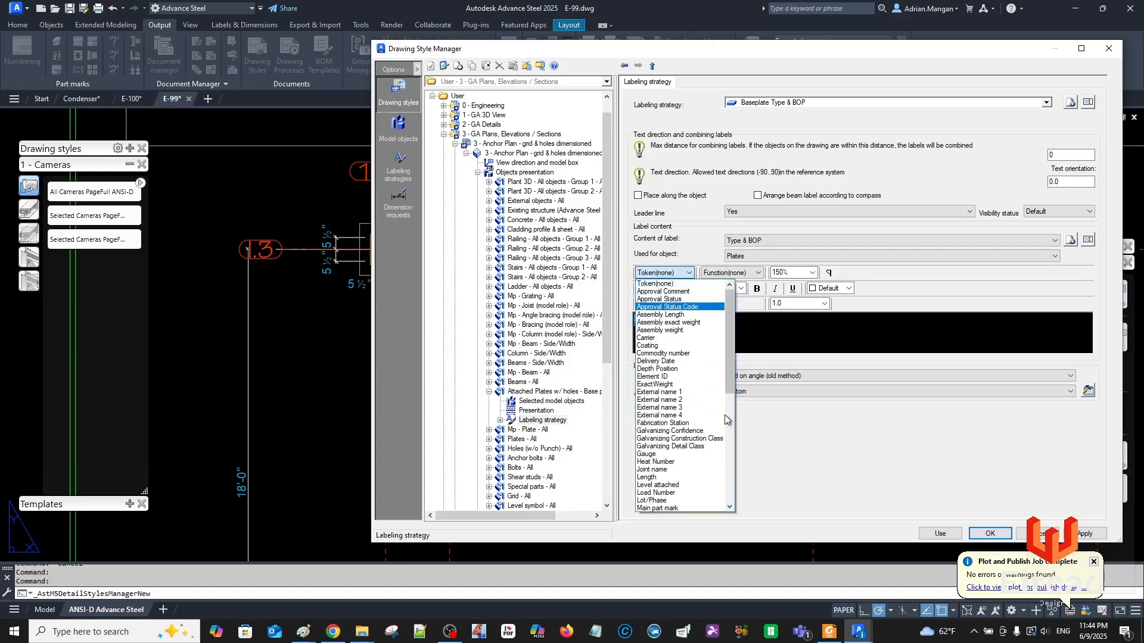
left_click(731, 420)
left_click_drag(730, 420, 737, 382)
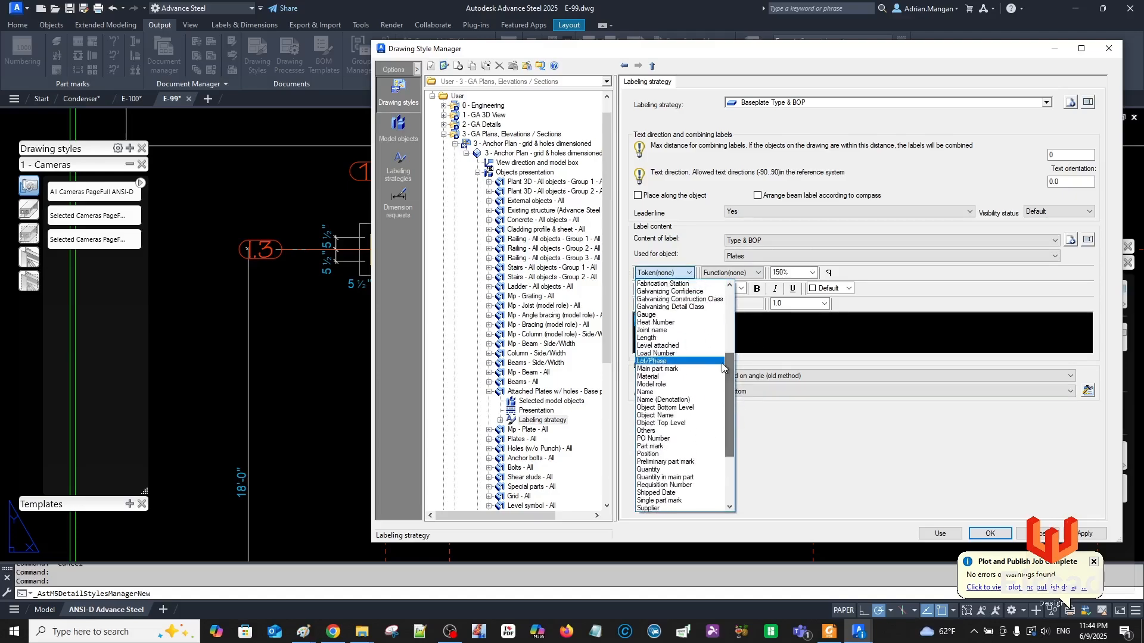
left_click(669, 331)
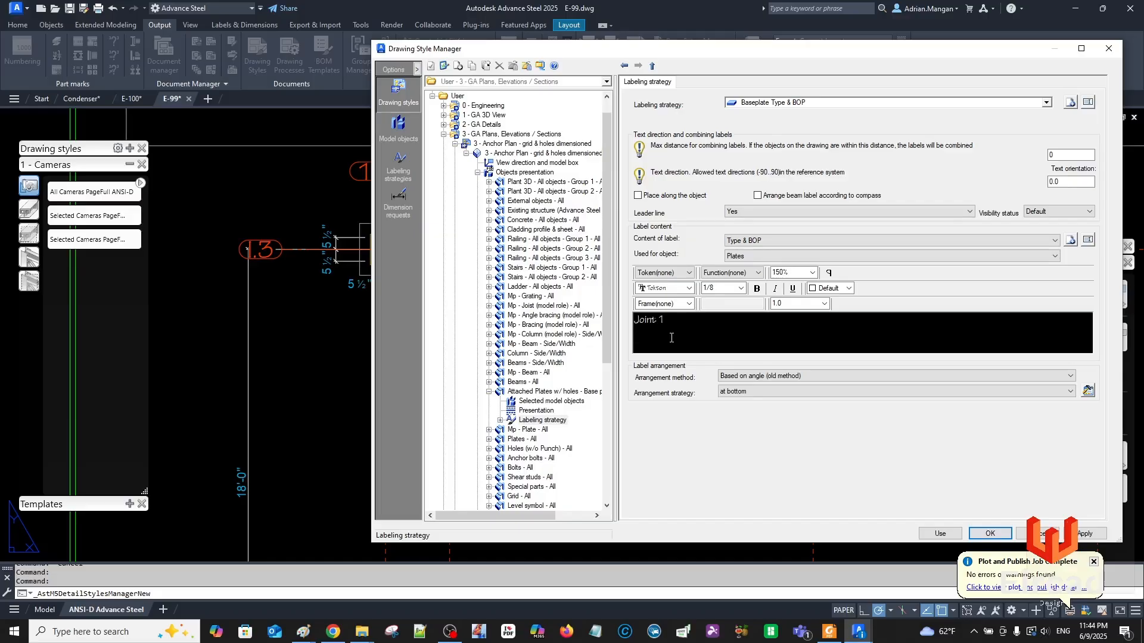
Add a second line to the label content reading "B.O.P." followed by the Object Bottom Level token.
type("b")
key("BackSpace")
type("B.O.p")
key("BackSpace")
key("BackSpace")
type("P.")
left_click(688, 276)
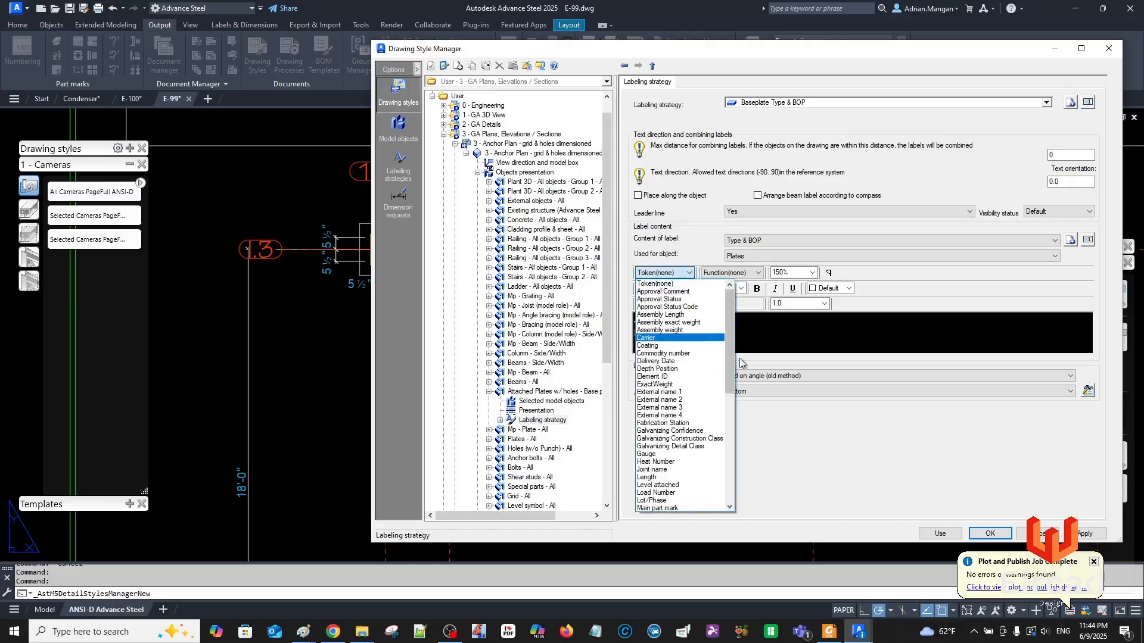
left_click(732, 417)
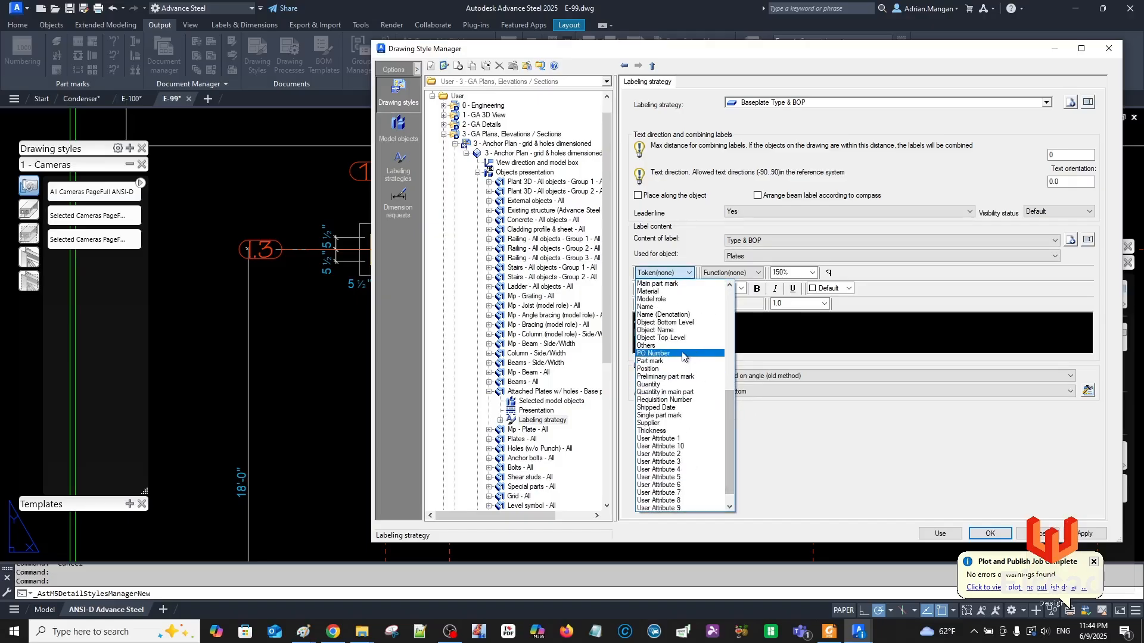
left_click(677, 322)
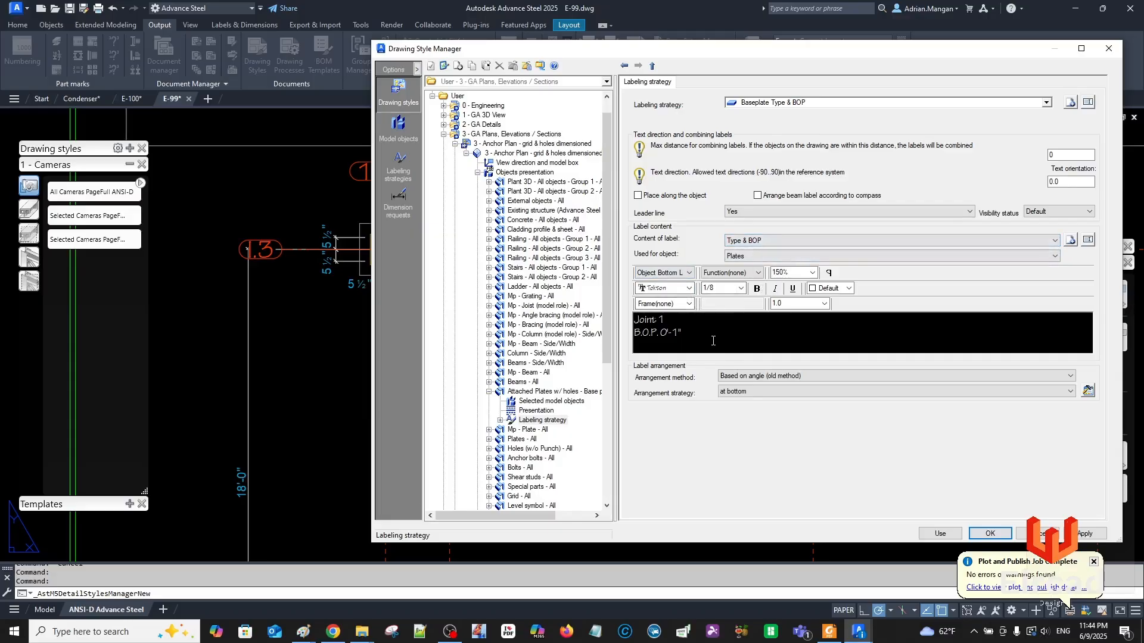
Set the text height of both label content lines to 3/32 and apply the change to the style.
left_click_drag(703, 356, 584, 290)
left_click(728, 288)
type("3/32")
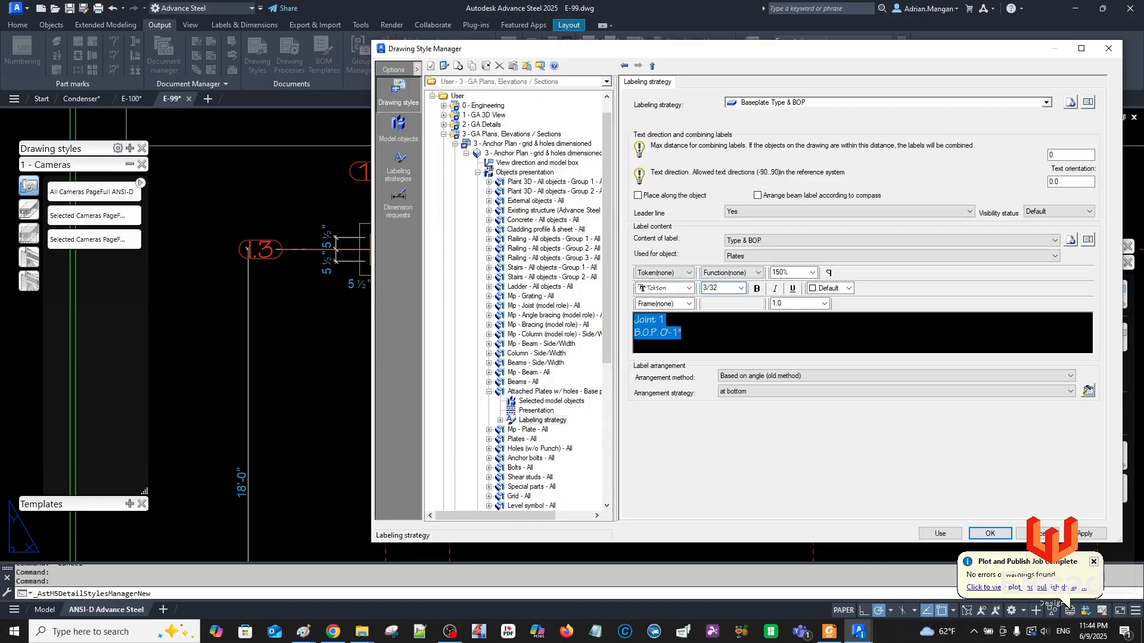
left_click(1085, 536)
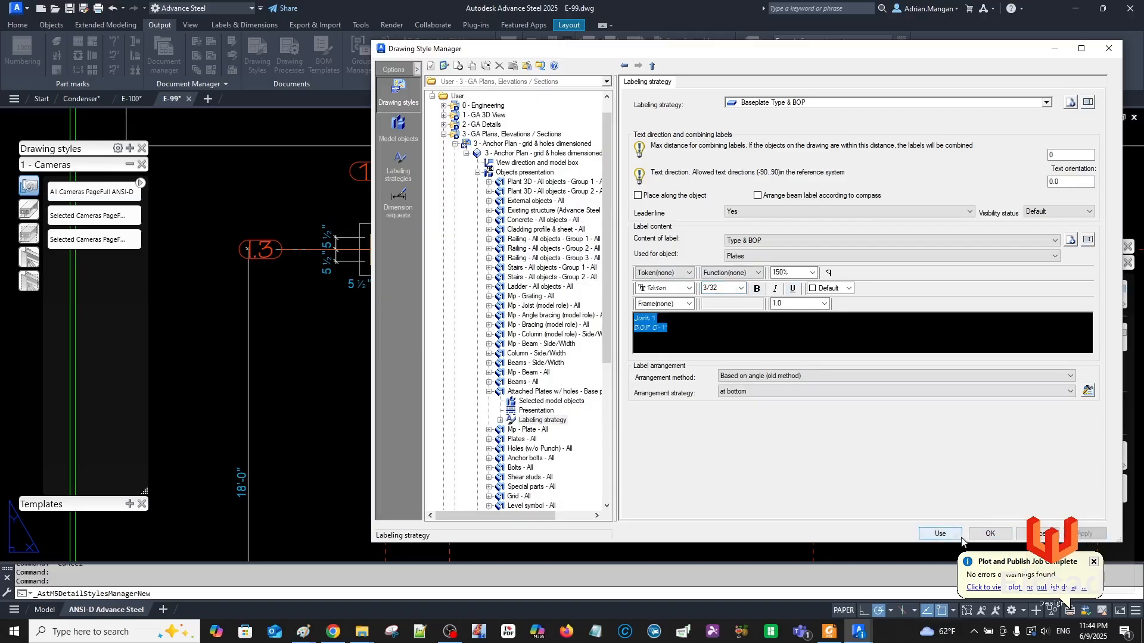
Run the modified drawing style on the anchor plan detail view in E-99.
left_click(979, 535)
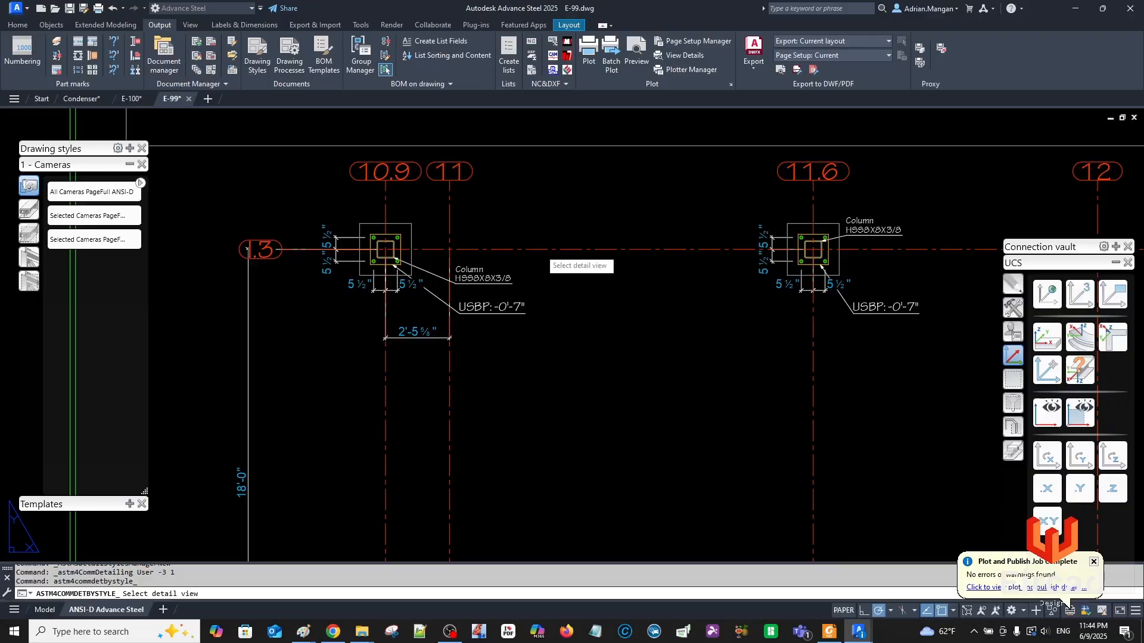
left_click(540, 249)
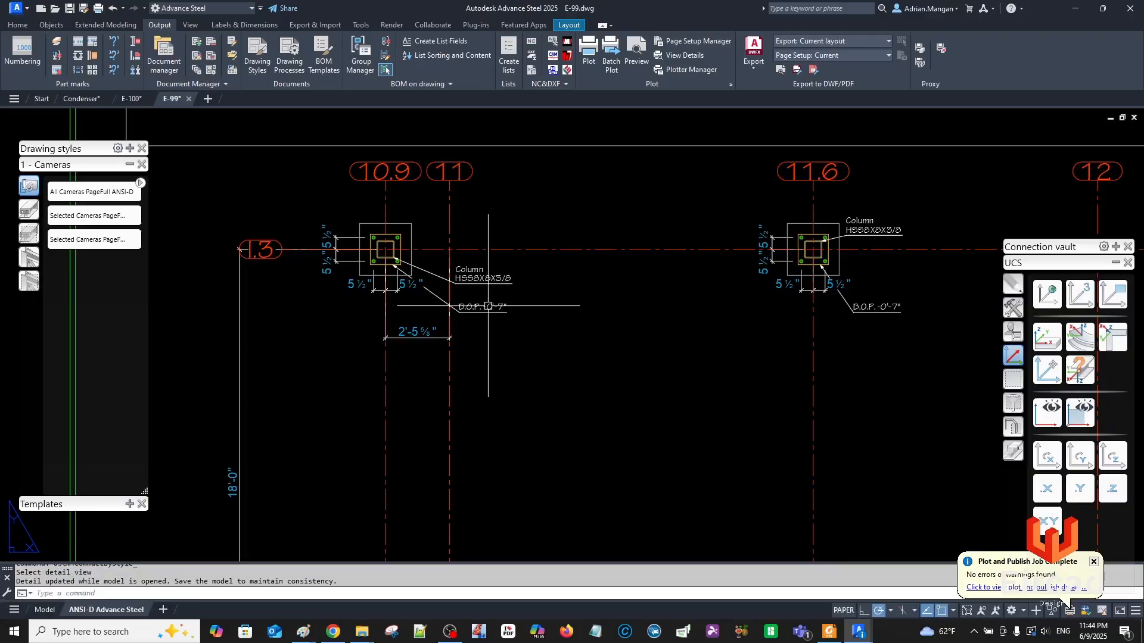
scroll(575, 289, "down", 5)
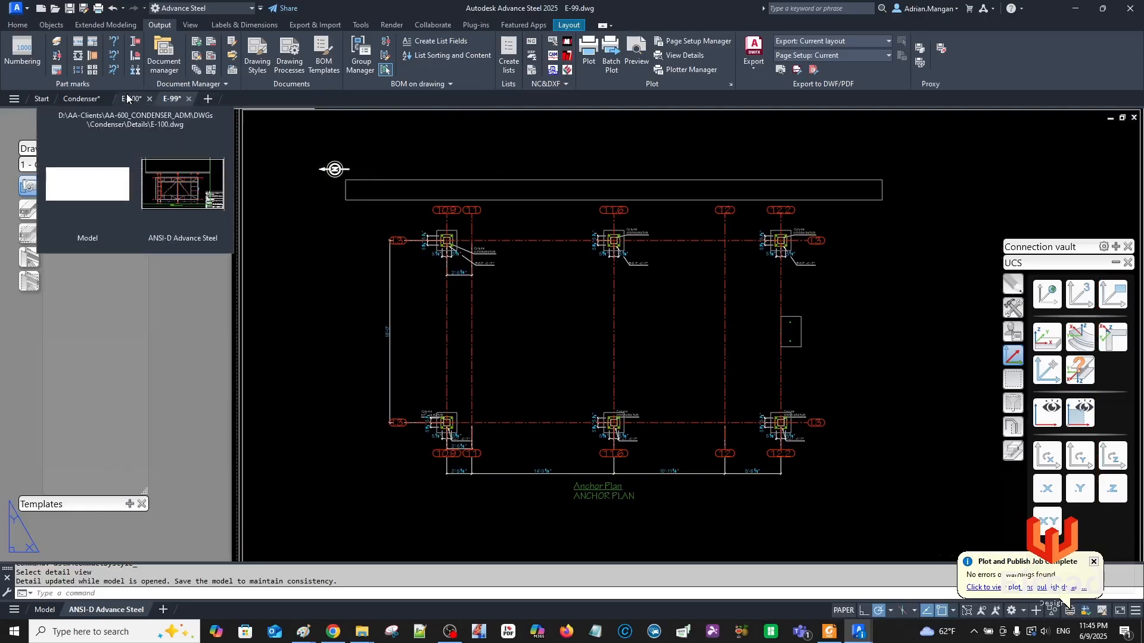
Switch to the Condenser model and check the plate properties of the base plate at grid 10.9.
left_click(87, 99)
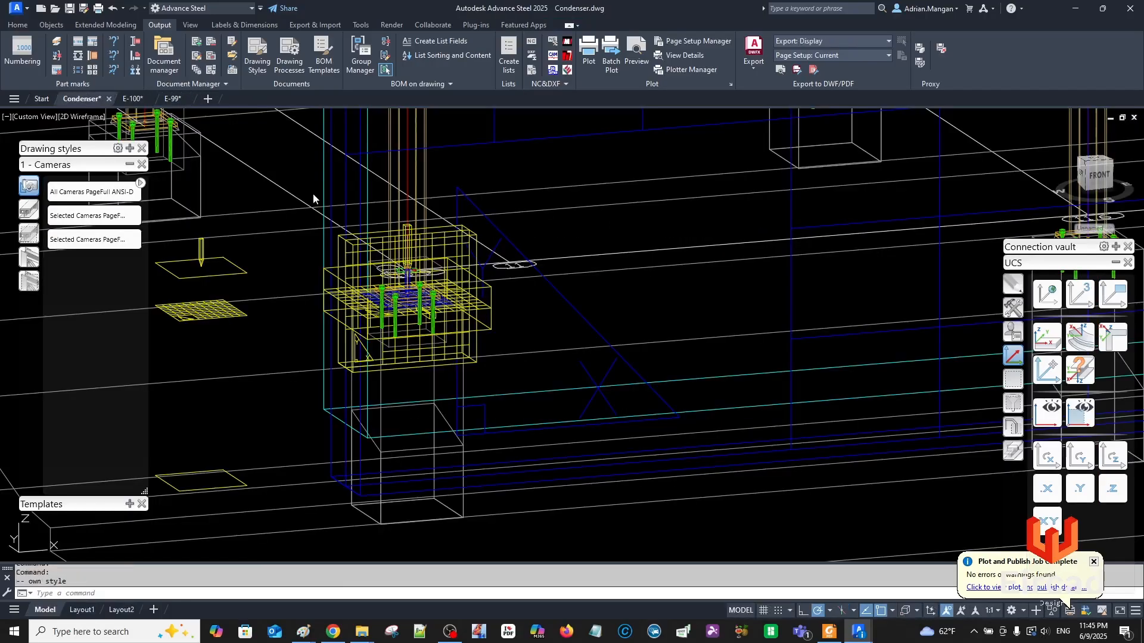
middle_click_drag(255, 154, 477, 256)
scroll(405, 225, "up", 3)
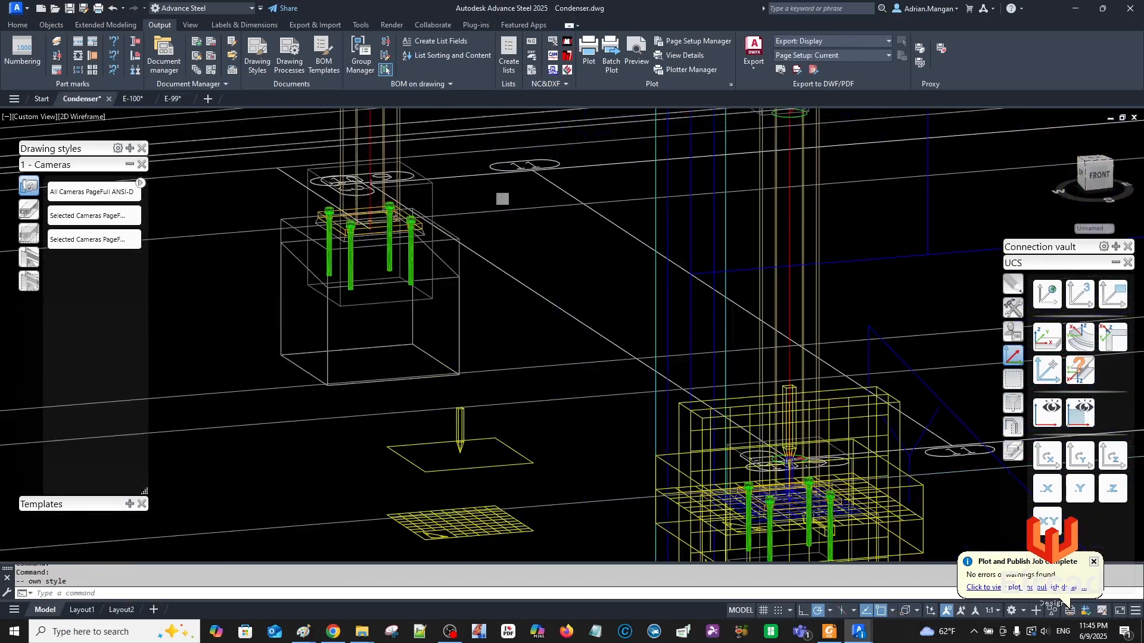
double_click(454, 237)
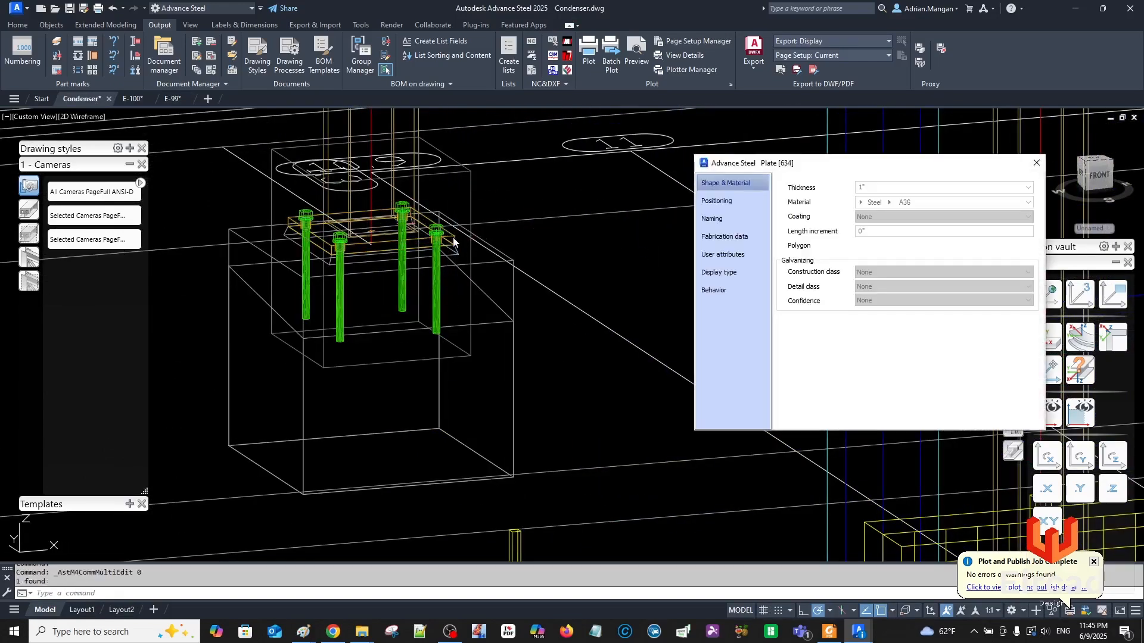
left_click(1036, 163)
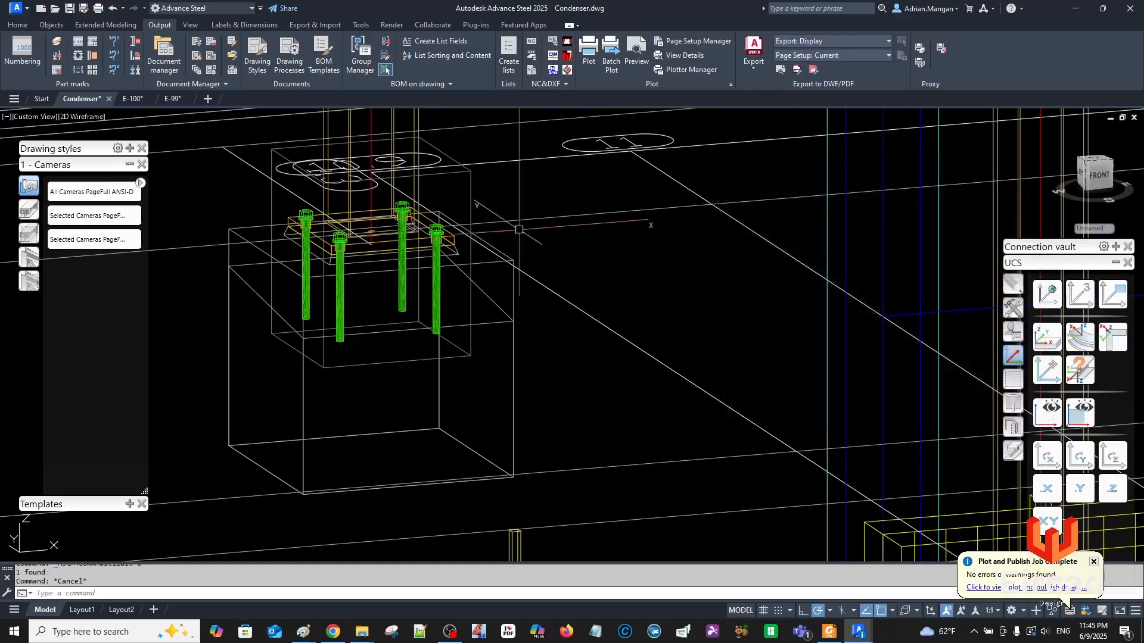
Upgrade the base plate joint at grid 10.9 to a primary connection and name it "TYPE 1.".
scroll(582, 277, "down", 5)
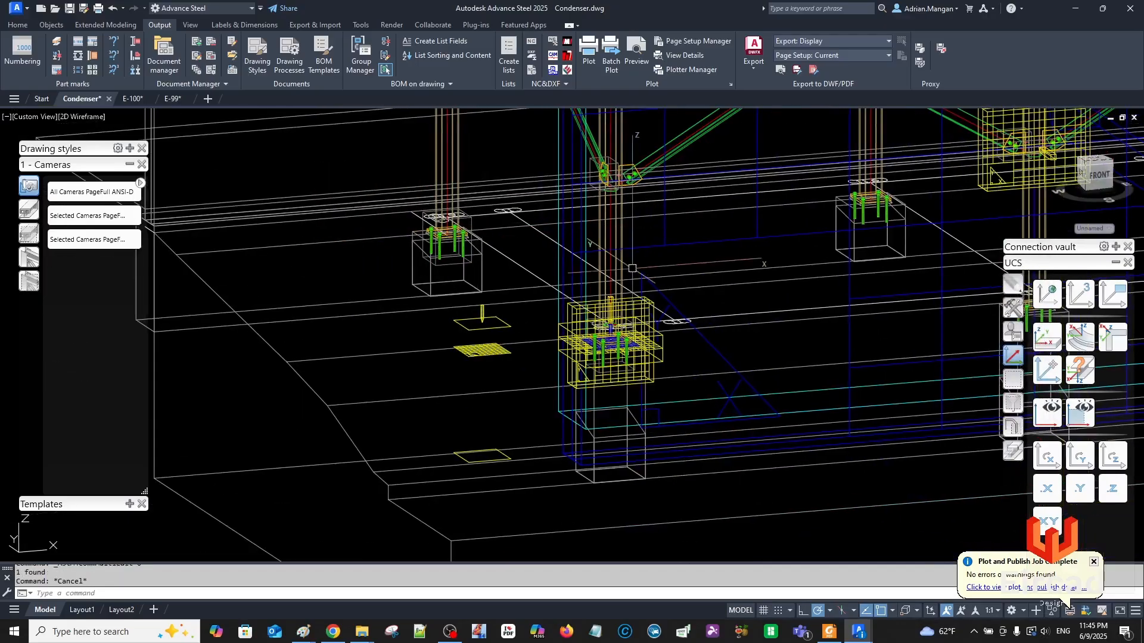
scroll(451, 249, "up", 5)
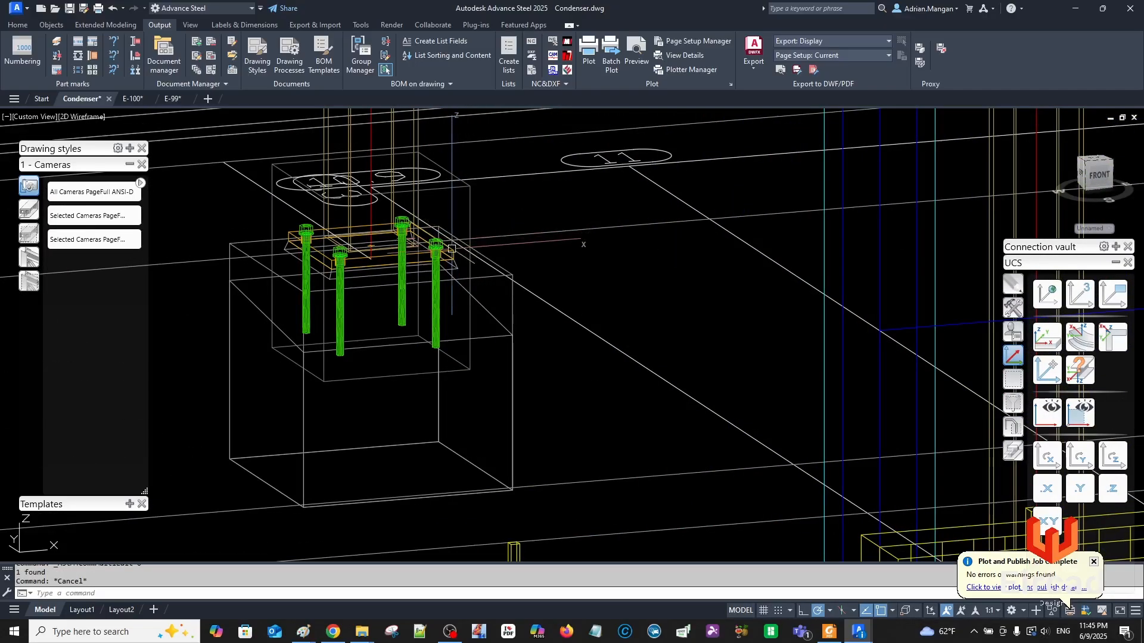
right_click(451, 249)
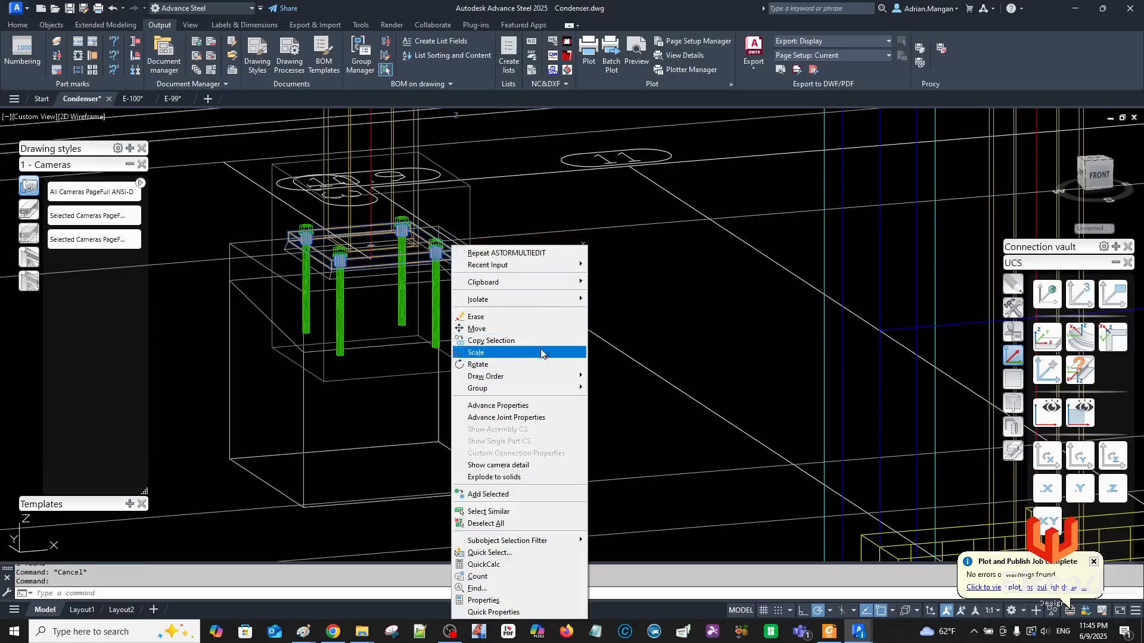
left_click(521, 418)
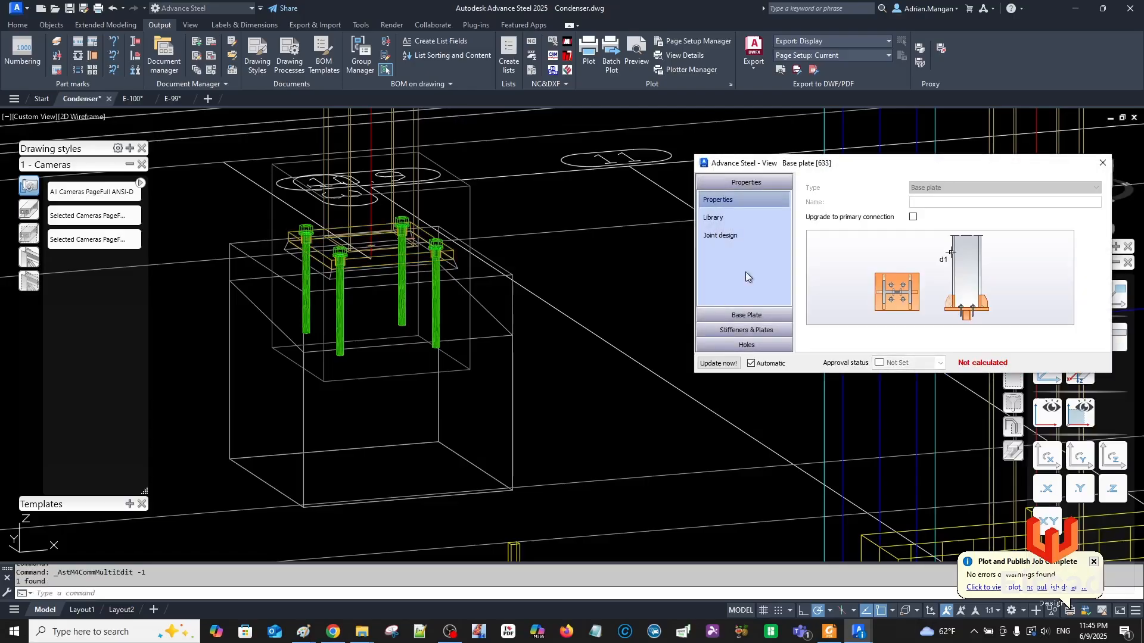
left_click(913, 217)
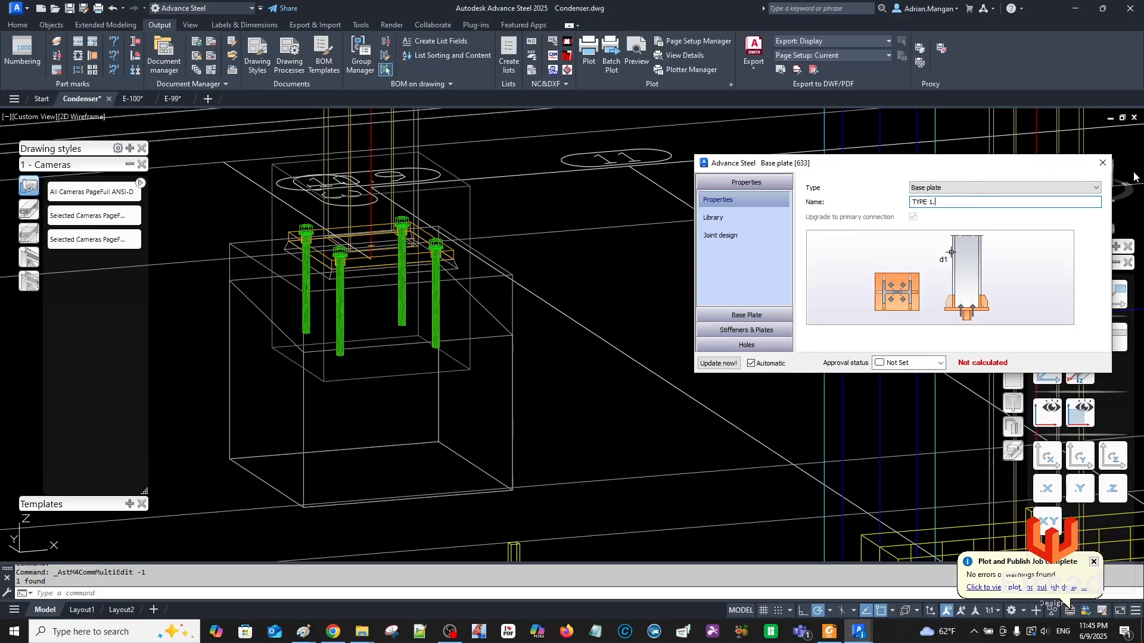
left_click(1102, 163)
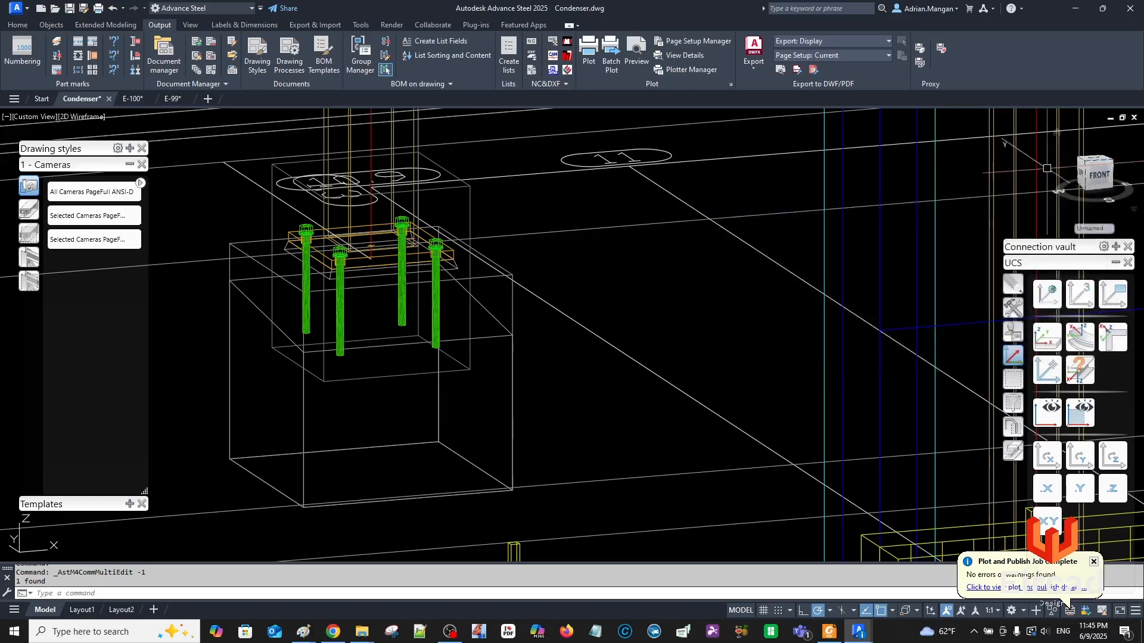
Check the description in the properties of the camera around the front corner base plate.
scroll(486, 279, "down", 5)
scroll(486, 278, "down", 3)
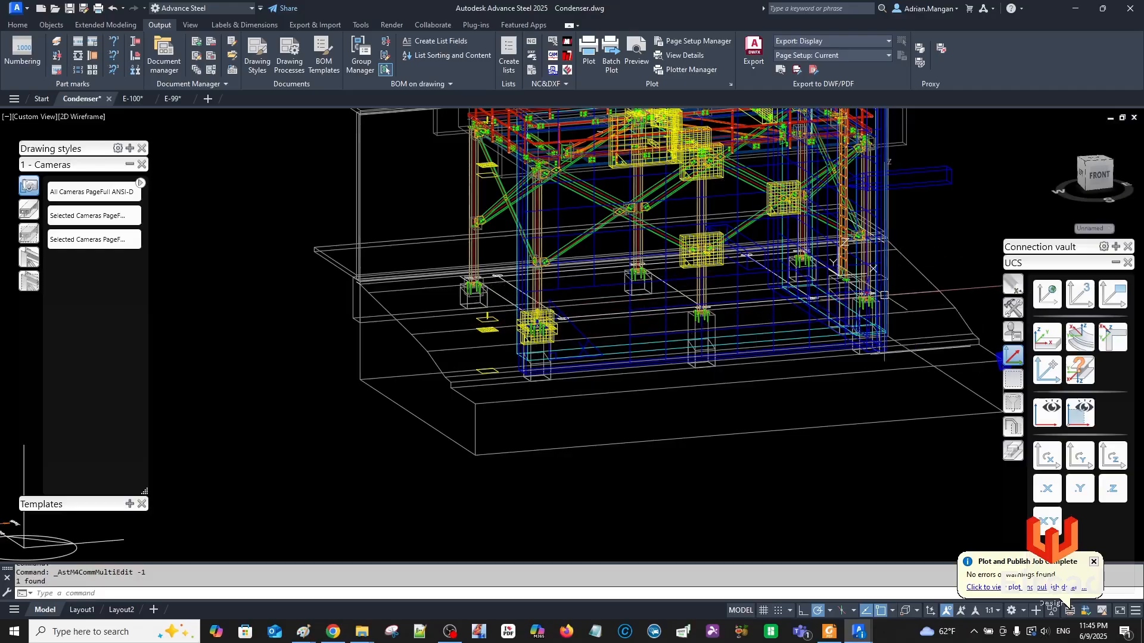
scroll(590, 327, "up", 5)
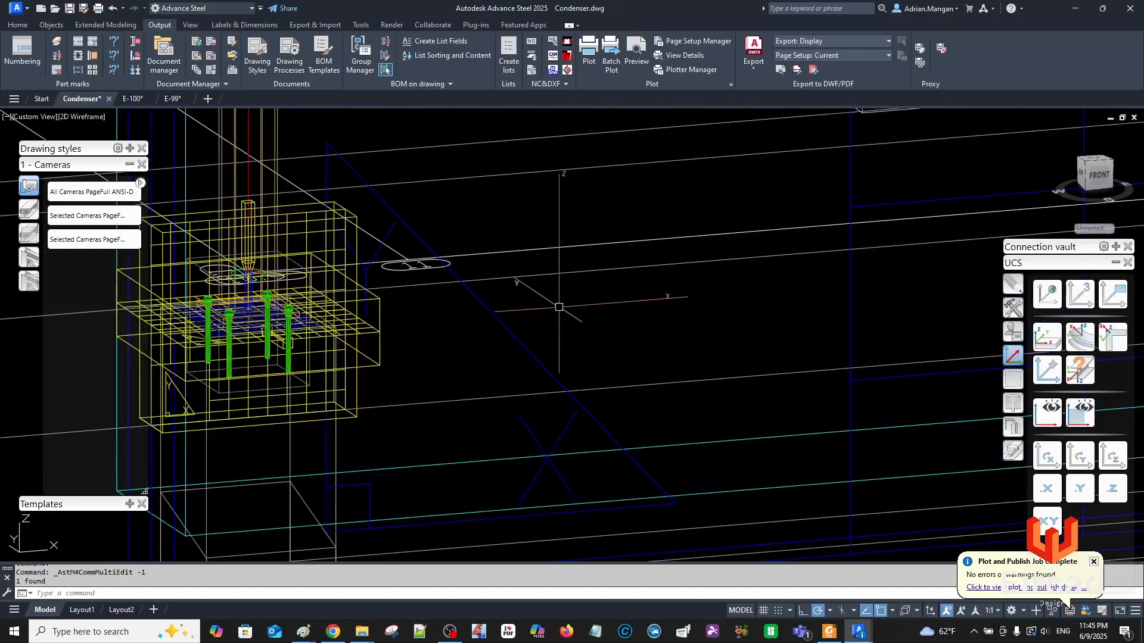
left_click(359, 244)
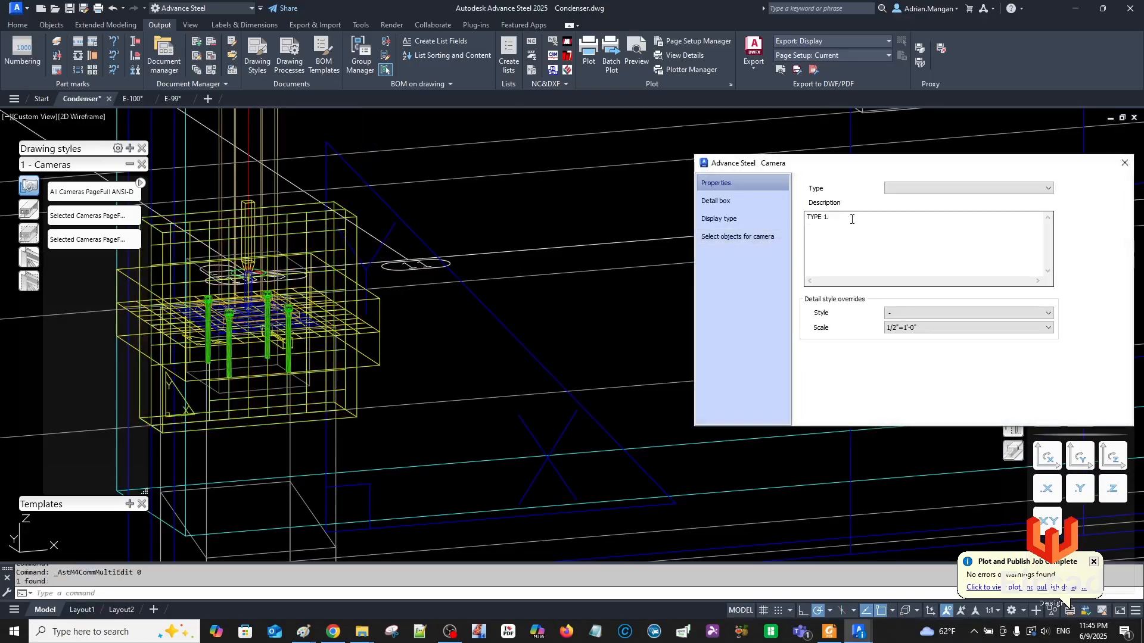
left_click(1123, 164)
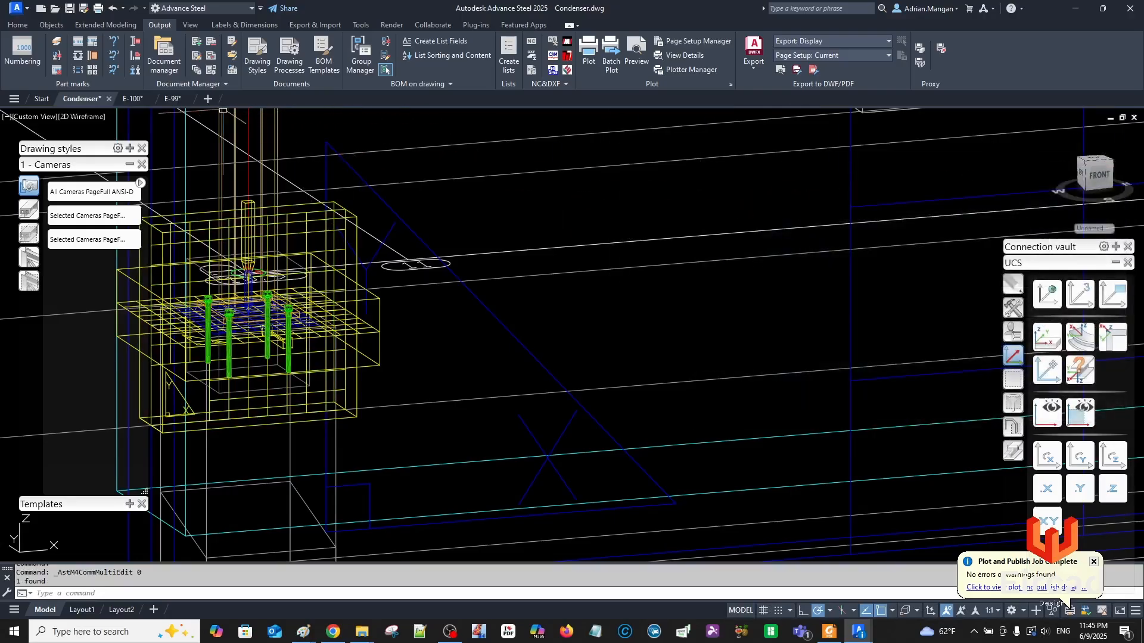
Switch to the E-99 drawing and update the anchor plan detail.
left_click(172, 99)
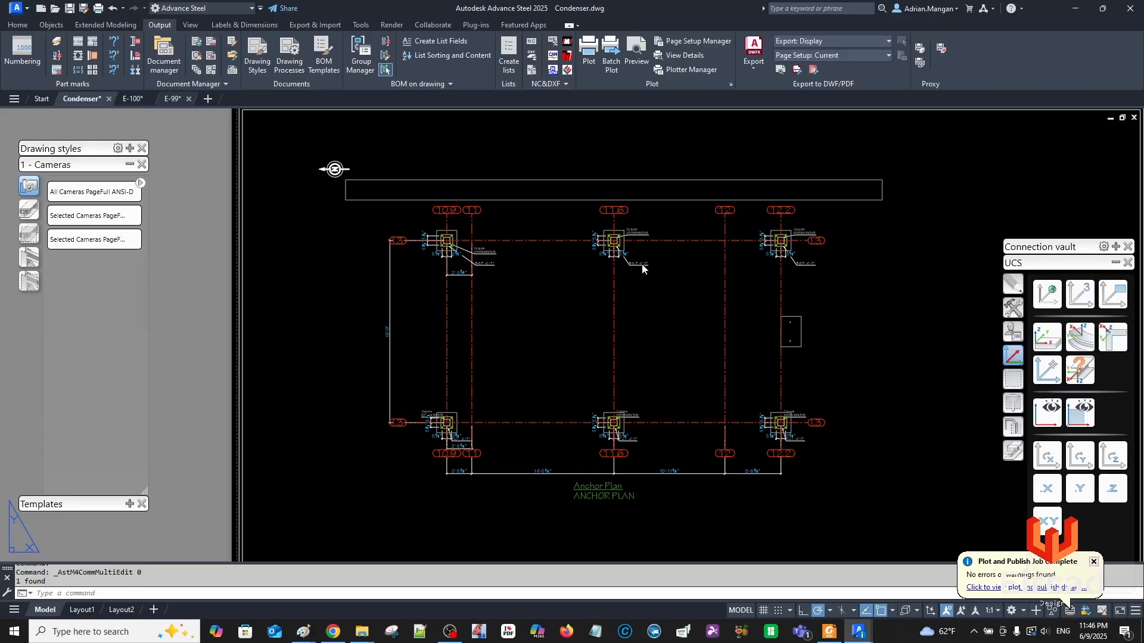
left_click(250, 25)
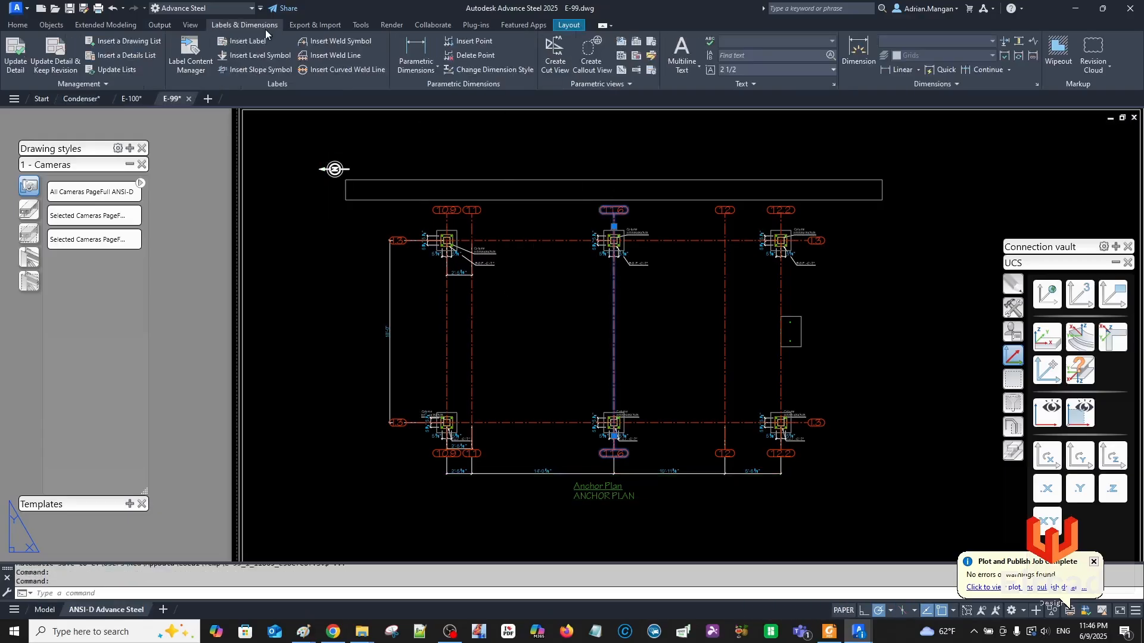
left_click(17, 55)
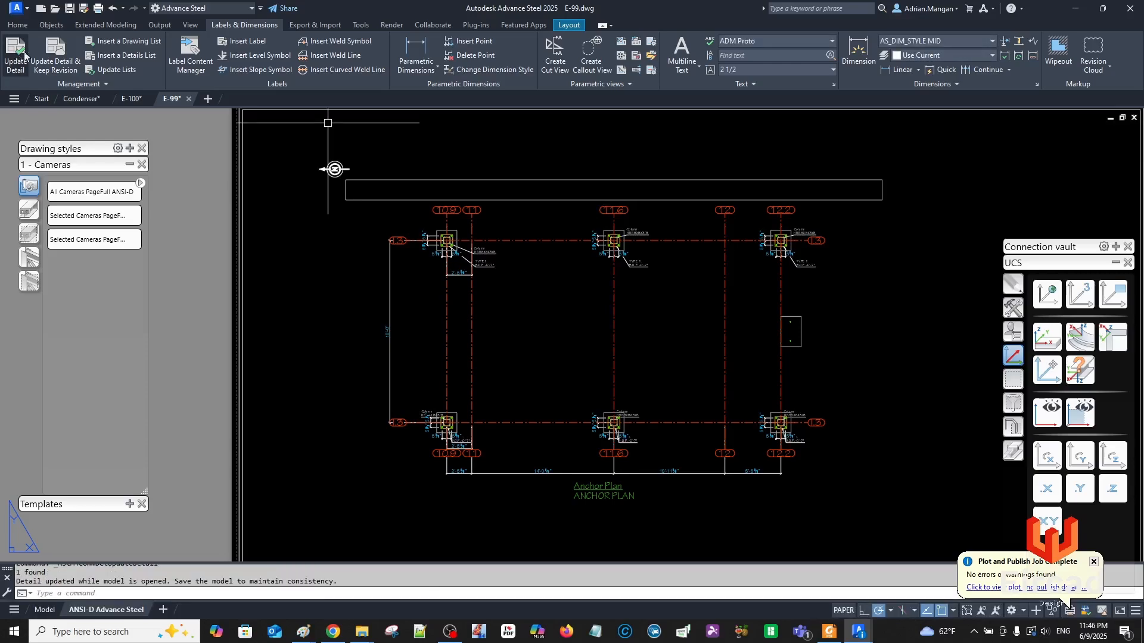
Examine the type and B.O.P. labels at the base plates on the updated anchor plan.
scroll(475, 266, "up", 6)
scroll(470, 262, "down", 4)
middle_click_drag(462, 259, 321, 226)
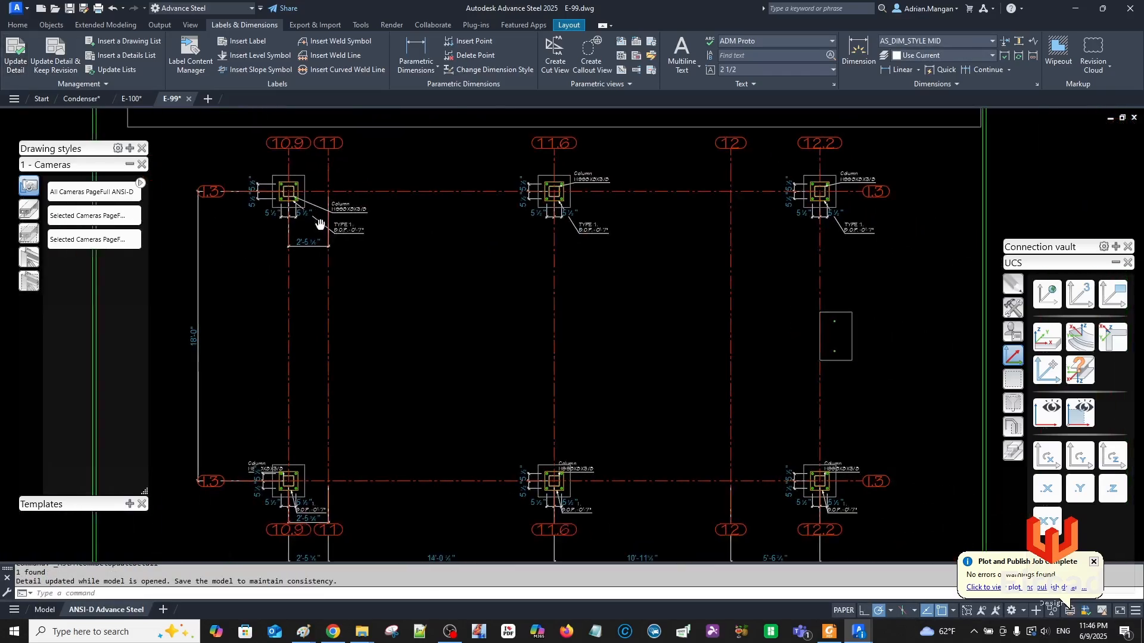
scroll(869, 212, "up", 4)
scroll(869, 212, "down", 4)
middle_click_drag(859, 194, 837, 155)
scroll(803, 490, "up", 6)
scroll(837, 412, "down", 2)
Move the anchor plan view frame closer to the upper-left corner of the sheet border.
scroll(801, 270, "down", 6)
middle_click_drag(800, 269, 787, 245)
middle_click_drag(412, 255, 399, 323)
scroll(399, 323, "down", 2)
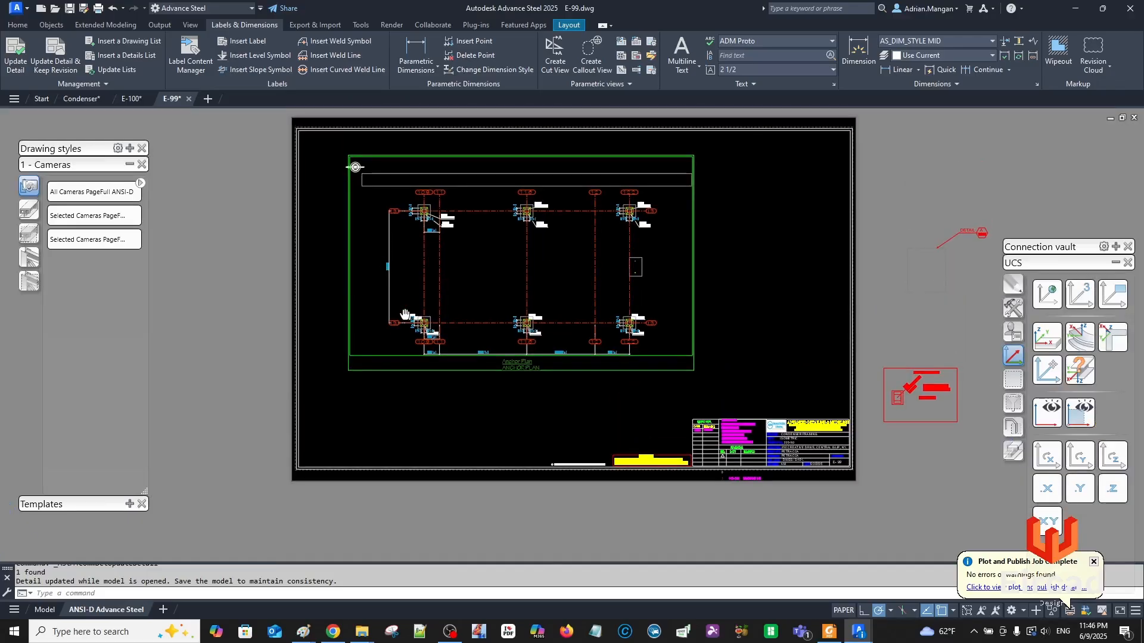
left_click(607, 369)
left_click_drag(607, 369, 584, 345)
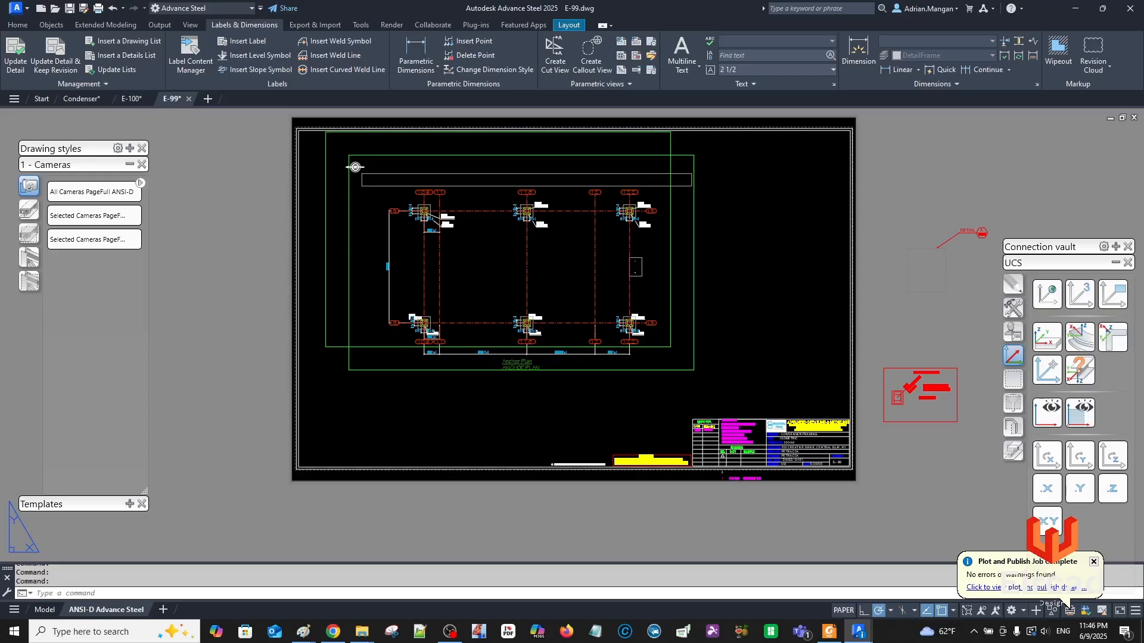
Switch to the Condenser model.
left_click(74, 100)
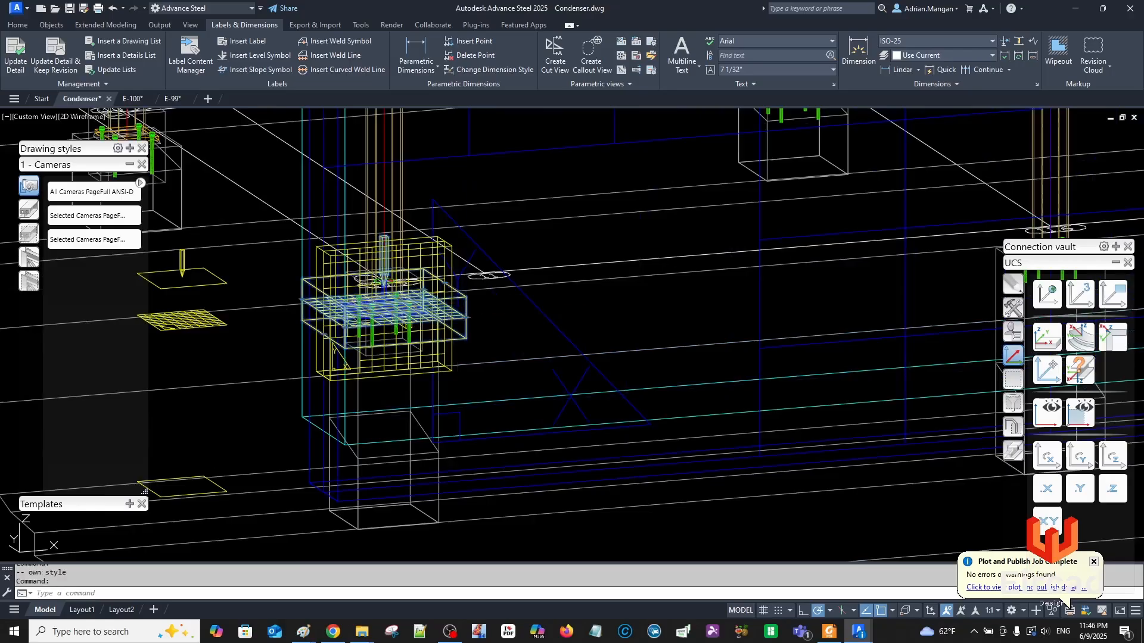
Set the detail style override of the downward-looking camera at the front corner base plate to the user style 2 - Anchor Detail - Front ADM.
double_click(385, 310)
left_click(920, 312)
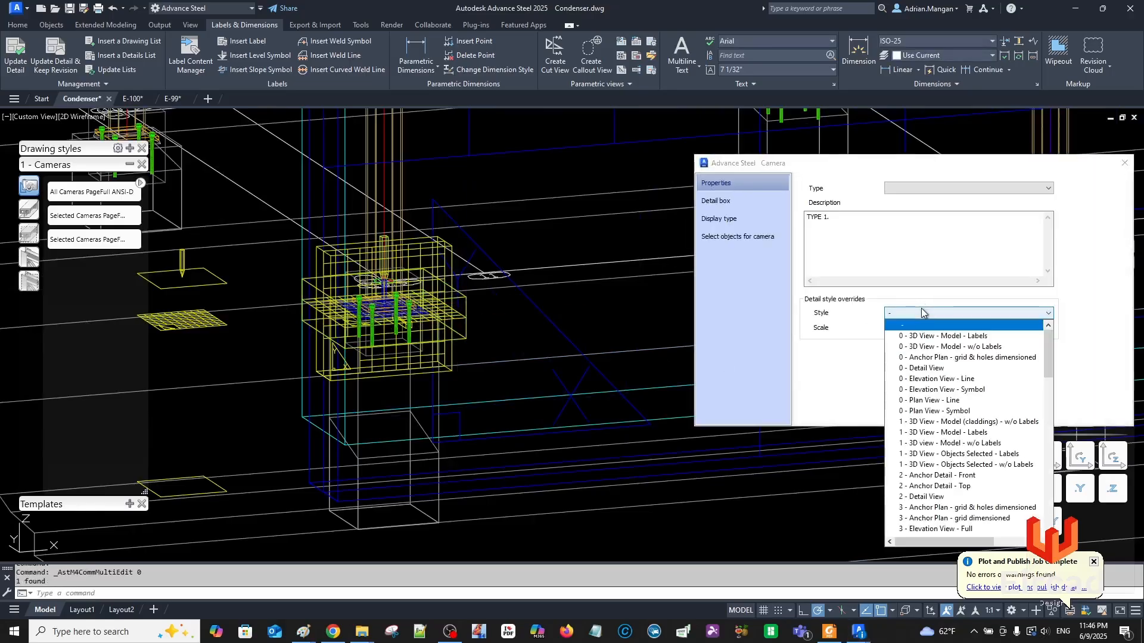
left_click_drag(1049, 371, 1053, 518)
left_click(944, 542)
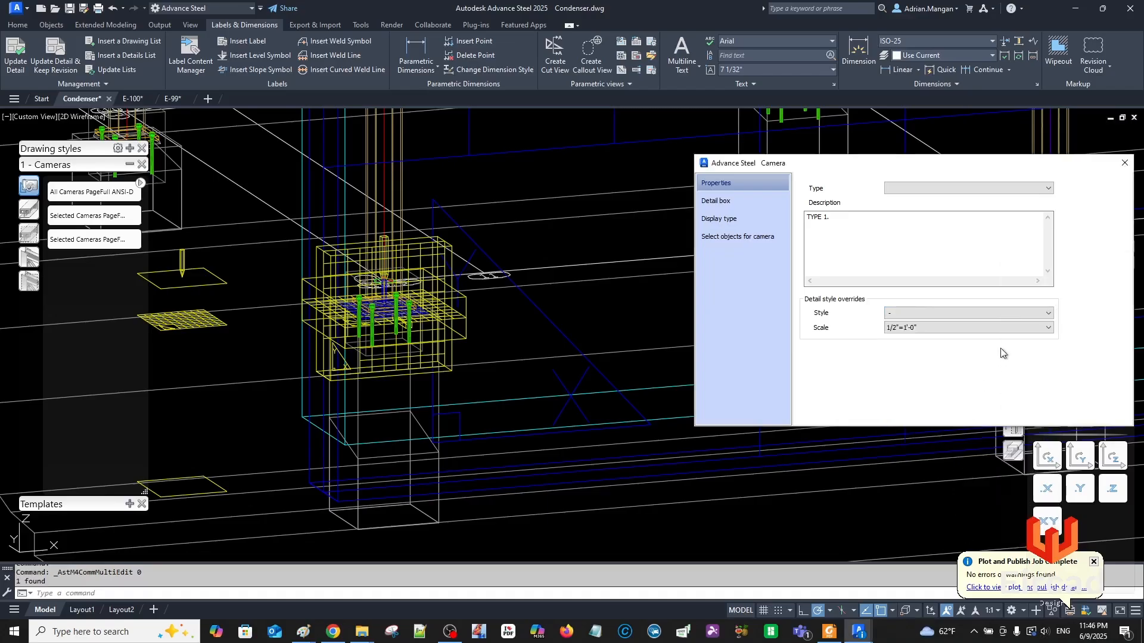
left_click(1037, 313)
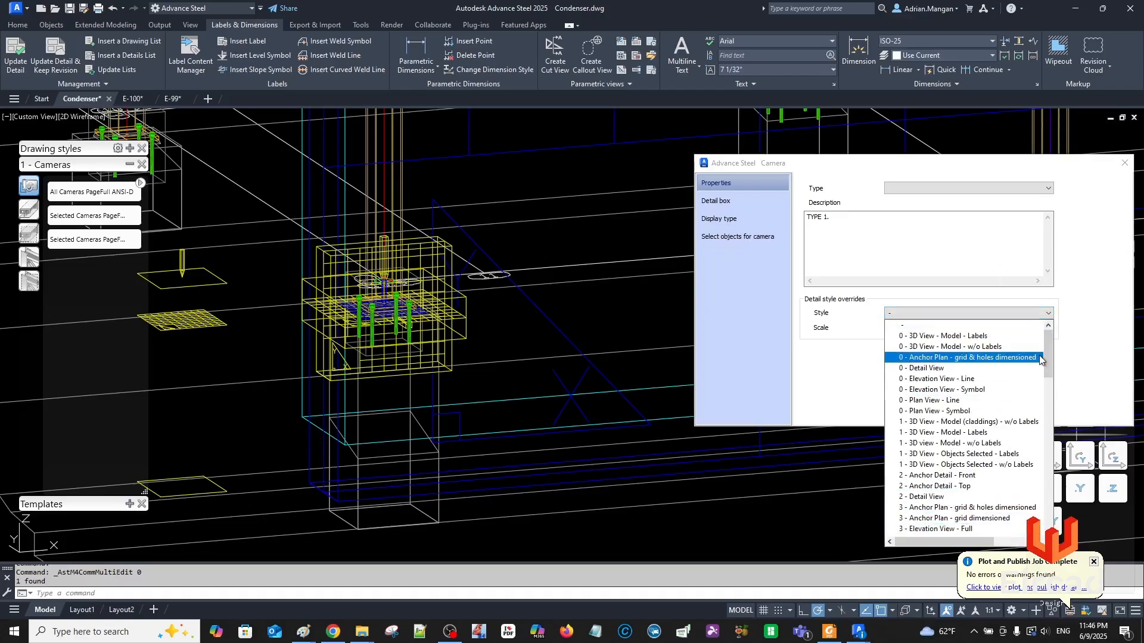
left_click_drag(1049, 360, 1059, 512)
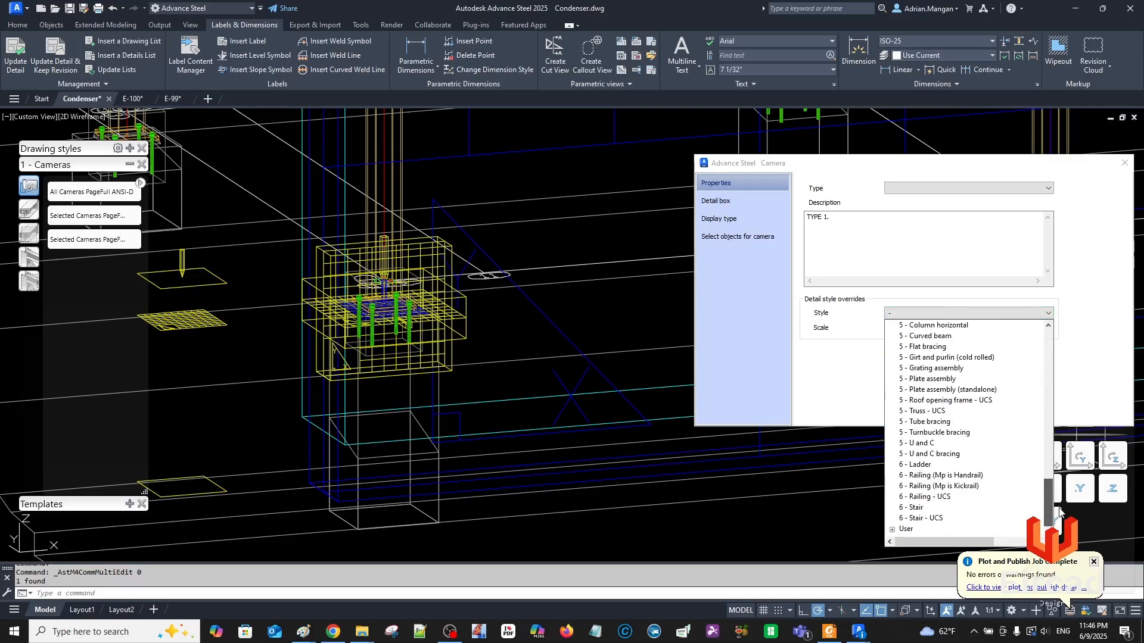
left_click(952, 536)
left_click(1047, 314)
left_click_drag(1049, 368, 1052, 523)
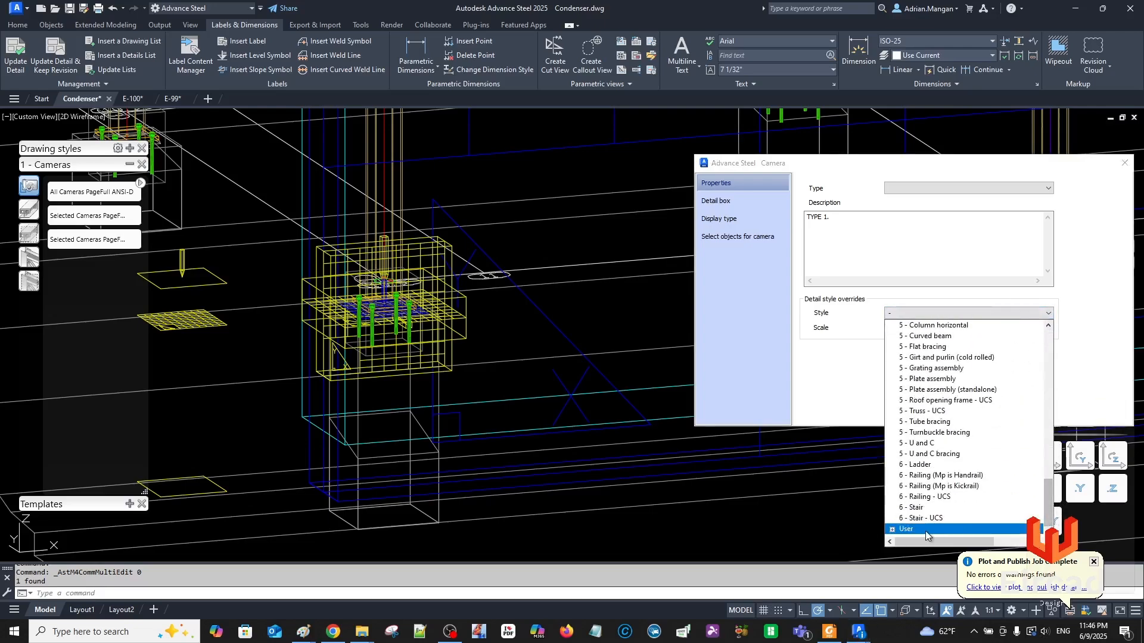
scroll(968, 524, "up", 10)
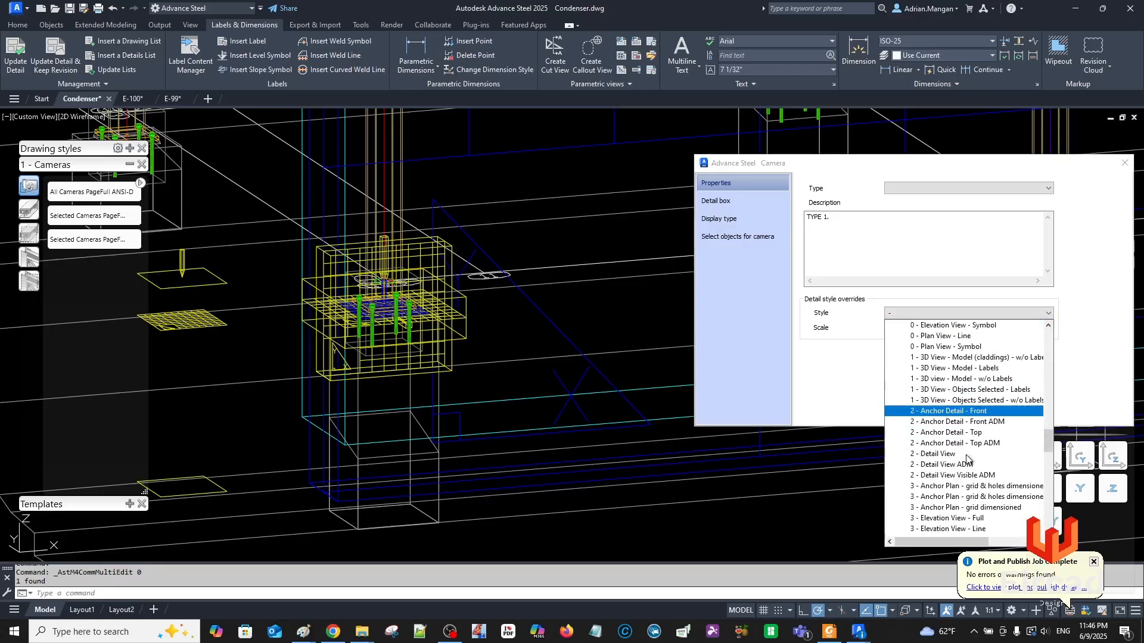
left_click(982, 422)
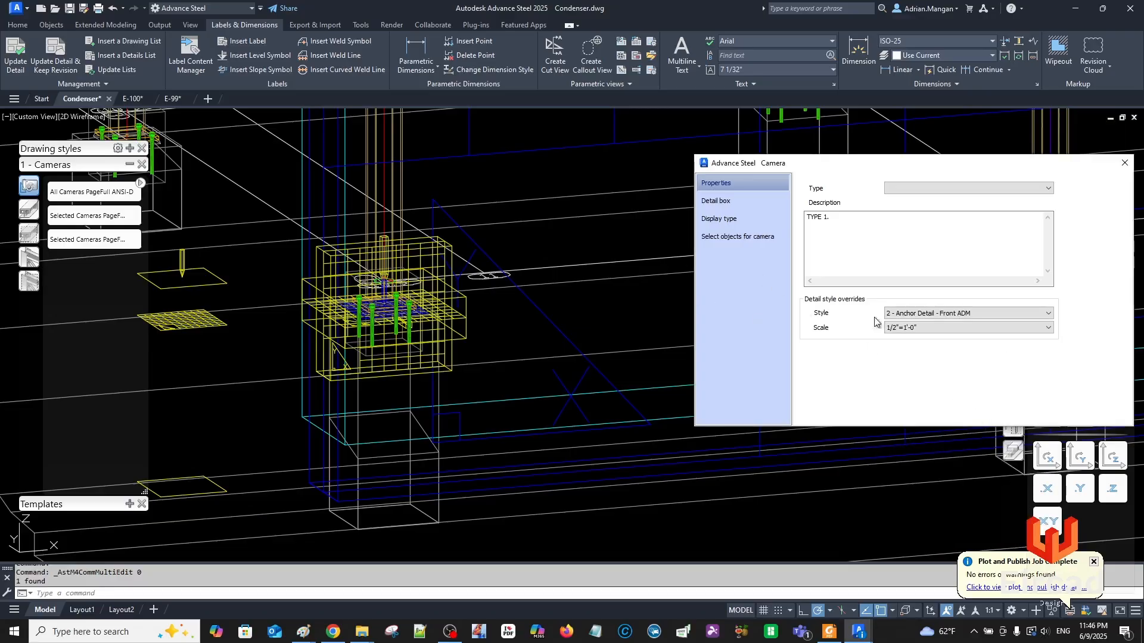
left_click(1125, 164)
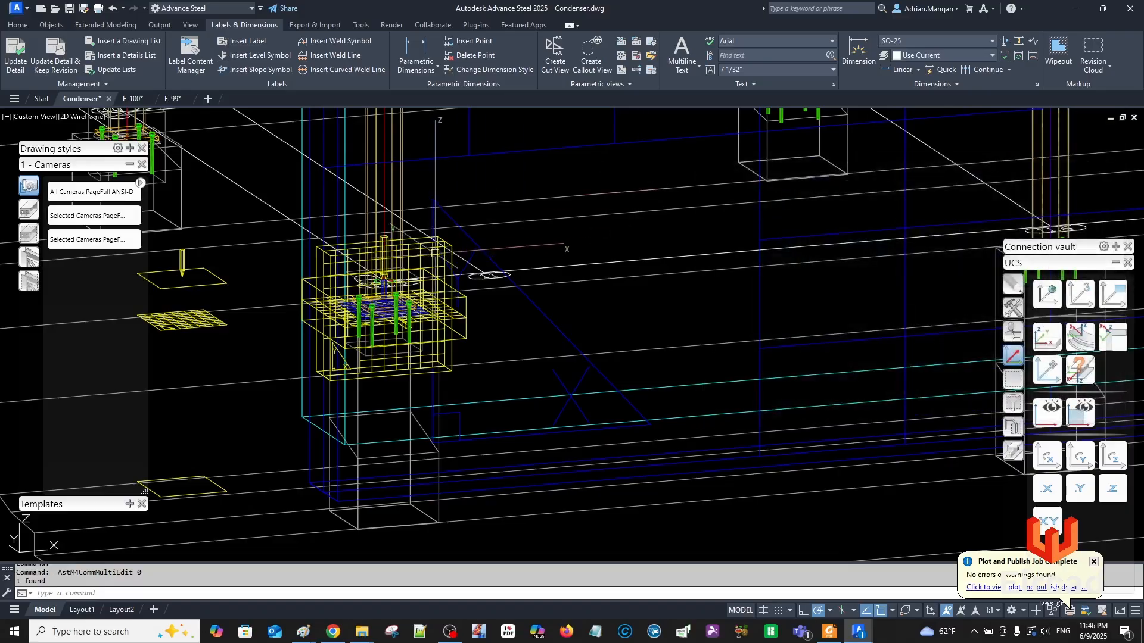
Set the detail style override of the front-looking camera at the corner base plate to the user style 2 - Anchor Detail - Front ADM.
double_click(429, 250)
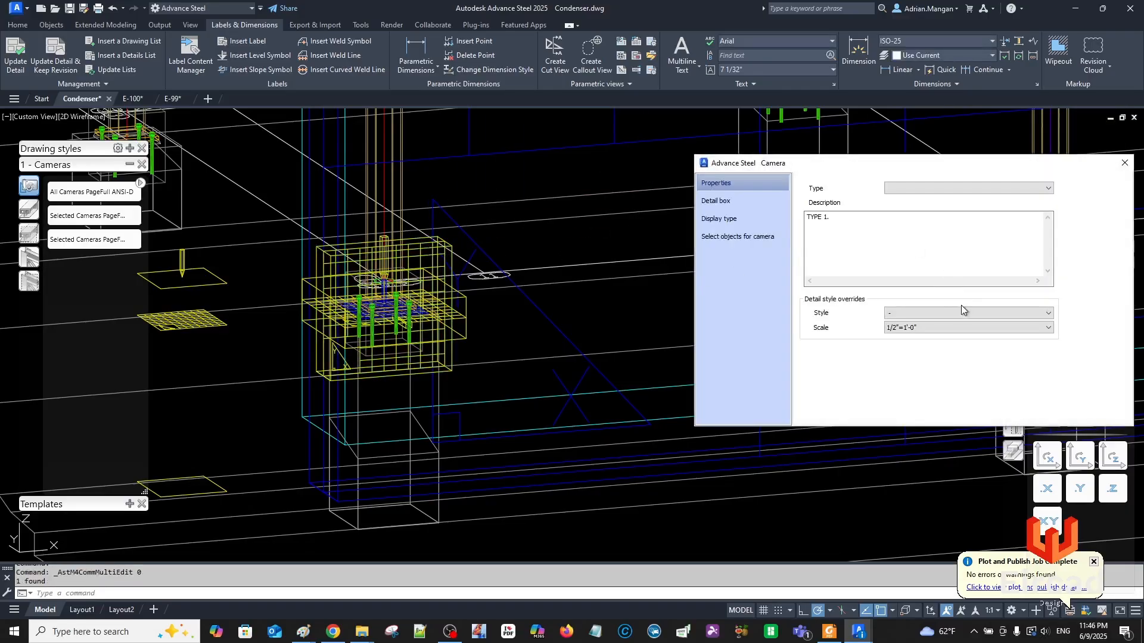
left_click(960, 305)
left_click_drag(1050, 357, 1054, 501)
left_click(982, 530)
scroll(970, 475, "down", 2)
left_click(984, 451)
left_click(1124, 163)
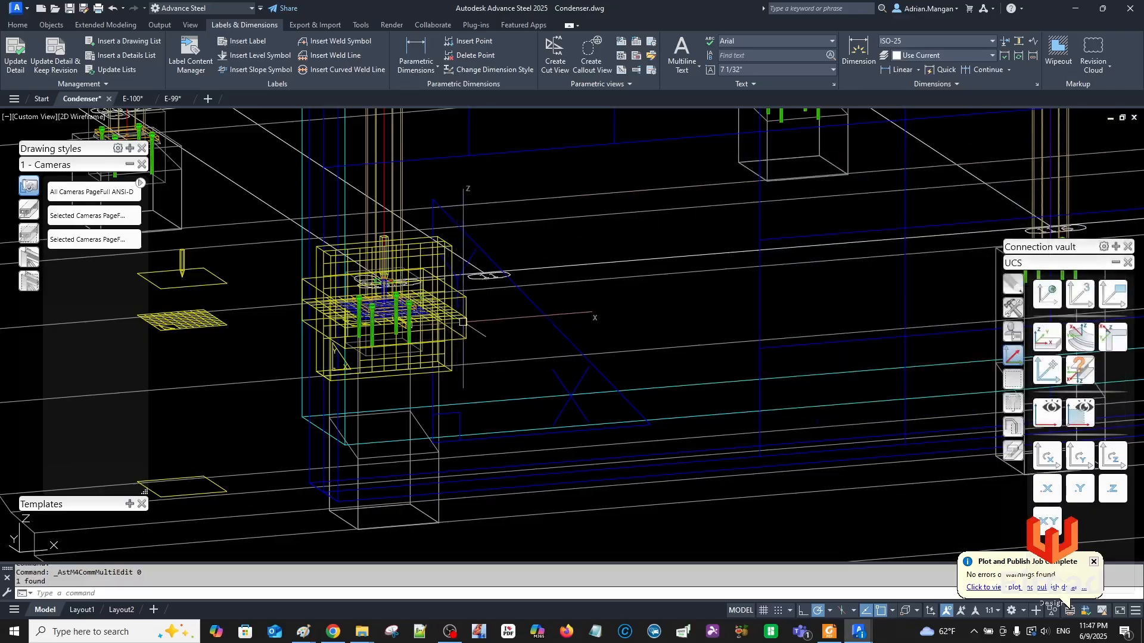
key("Escape")
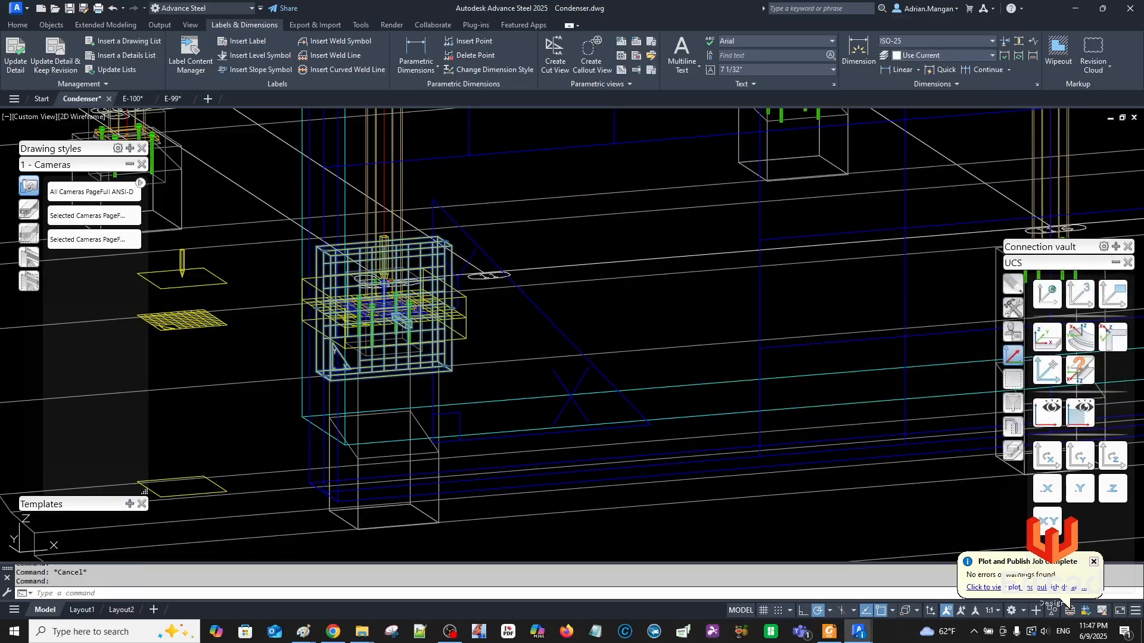
Set the scale override of the front-looking base plate camera to 1"=1'-0".
double_click(451, 349)
left_click(972, 330)
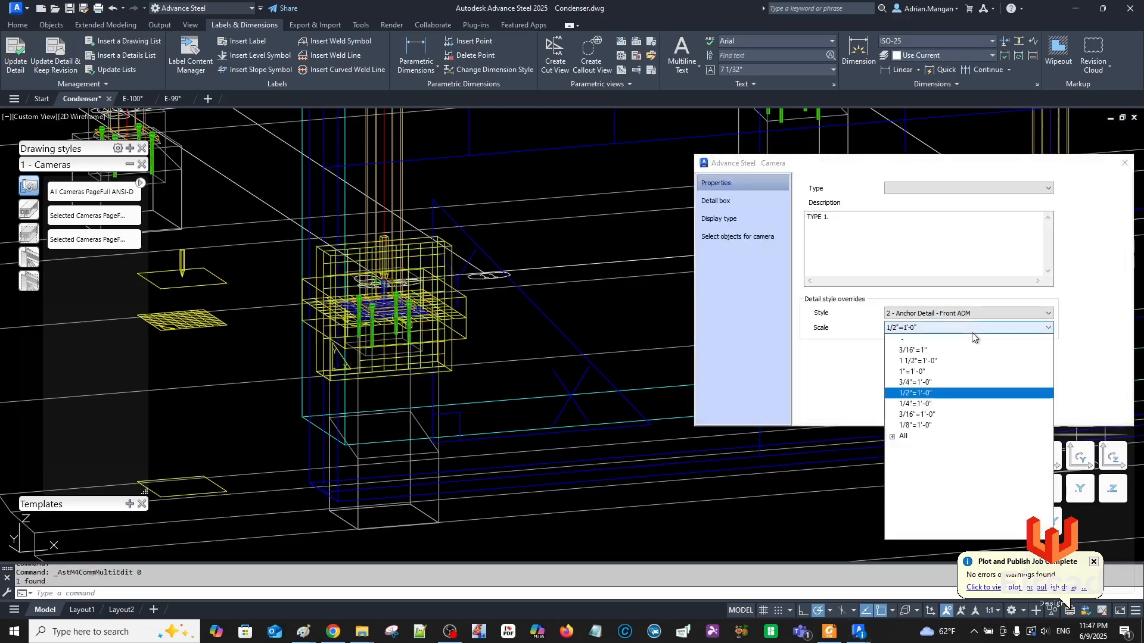
left_click(941, 372)
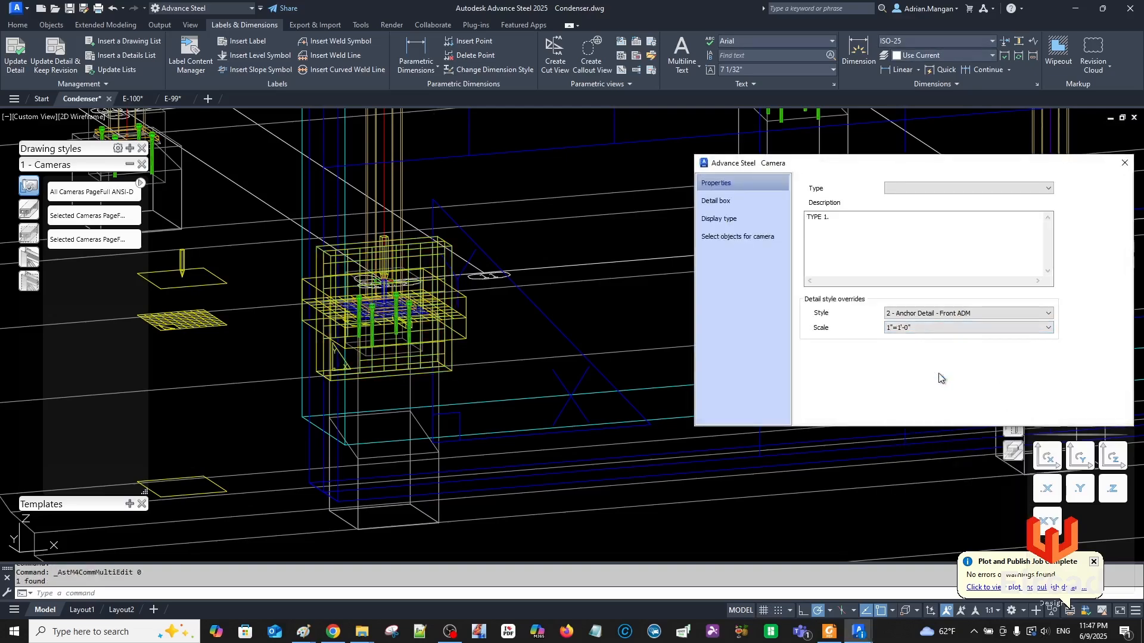
left_click(1125, 164)
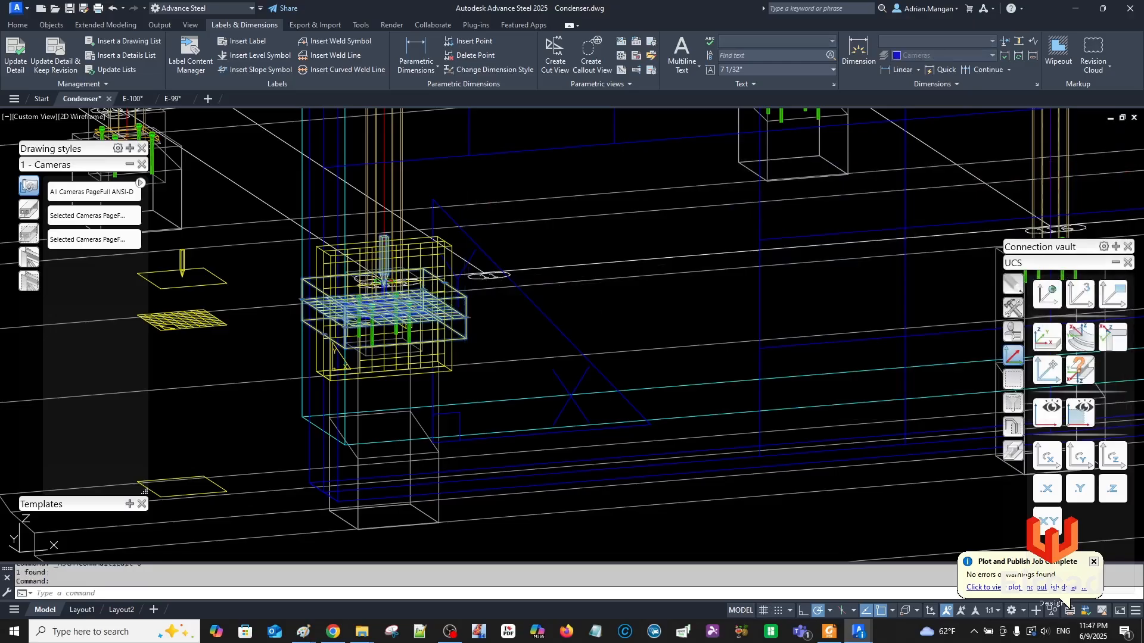
Give the downward-looking base plate camera the style 2 - Anchor Detail - Top ADM and the scale 1"=1'-0".
double_click(446, 284)
left_click(980, 314)
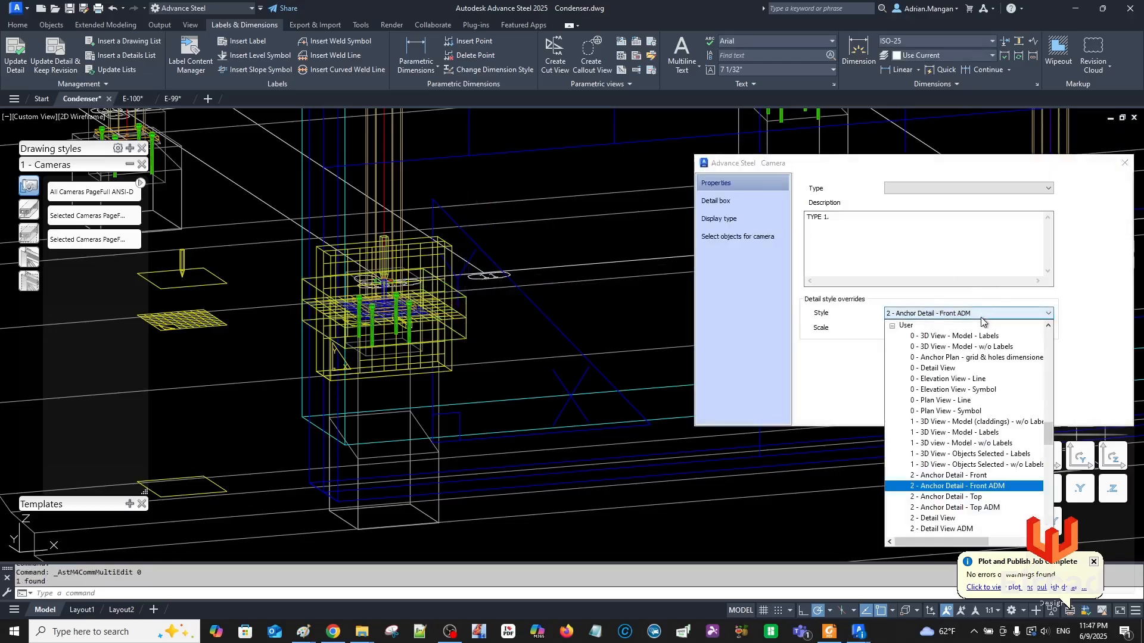
left_click(977, 508)
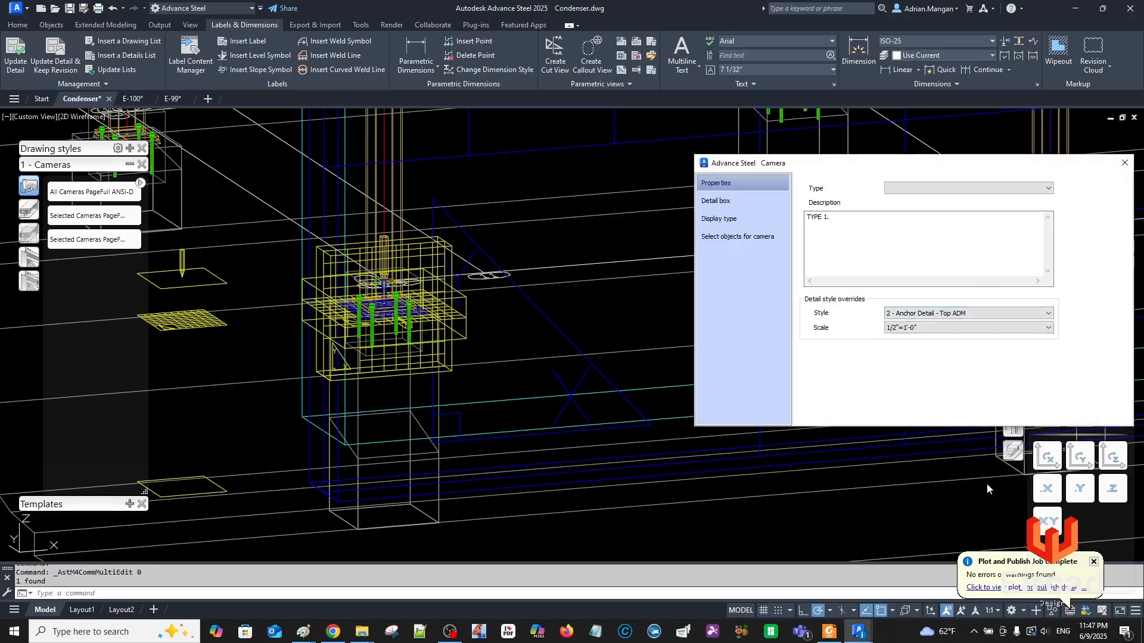
left_click(938, 328)
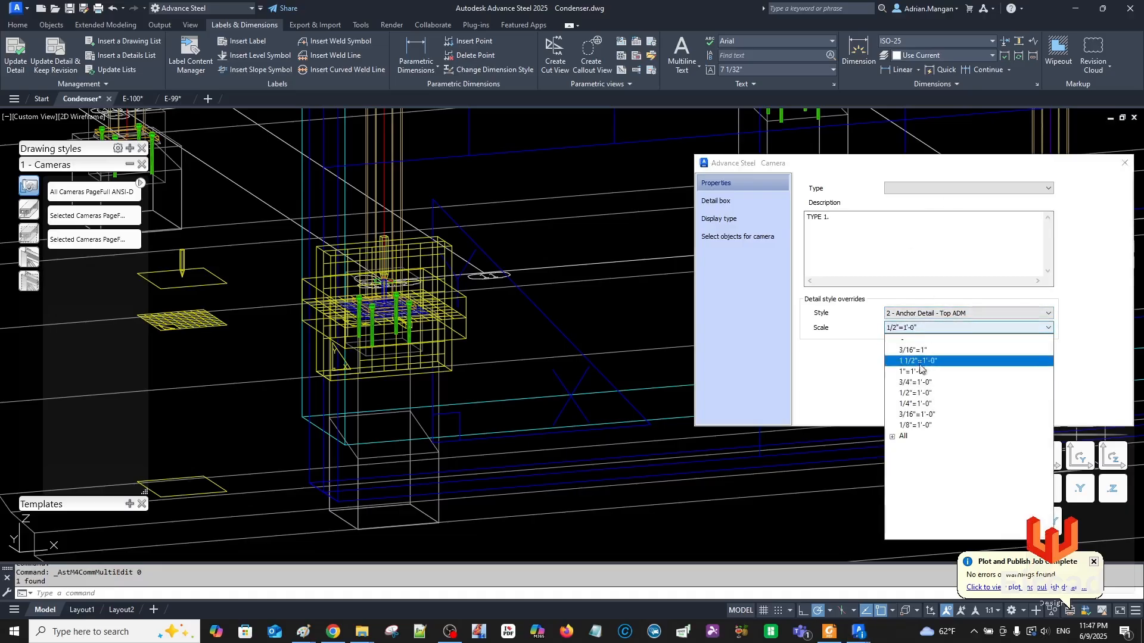
left_click(924, 372)
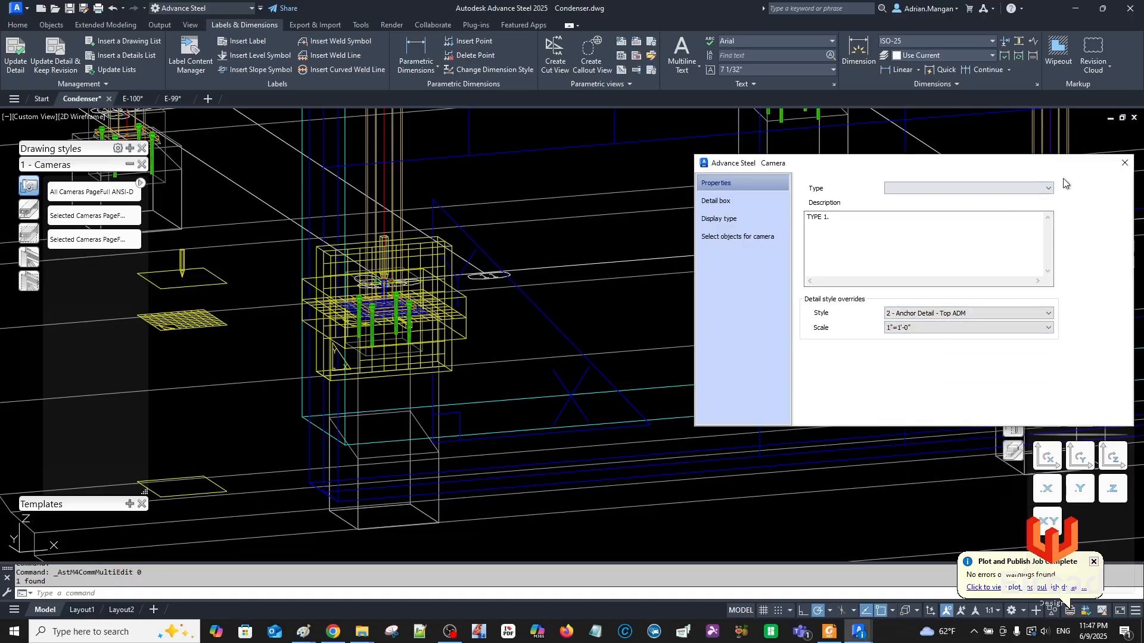
left_click(1124, 162)
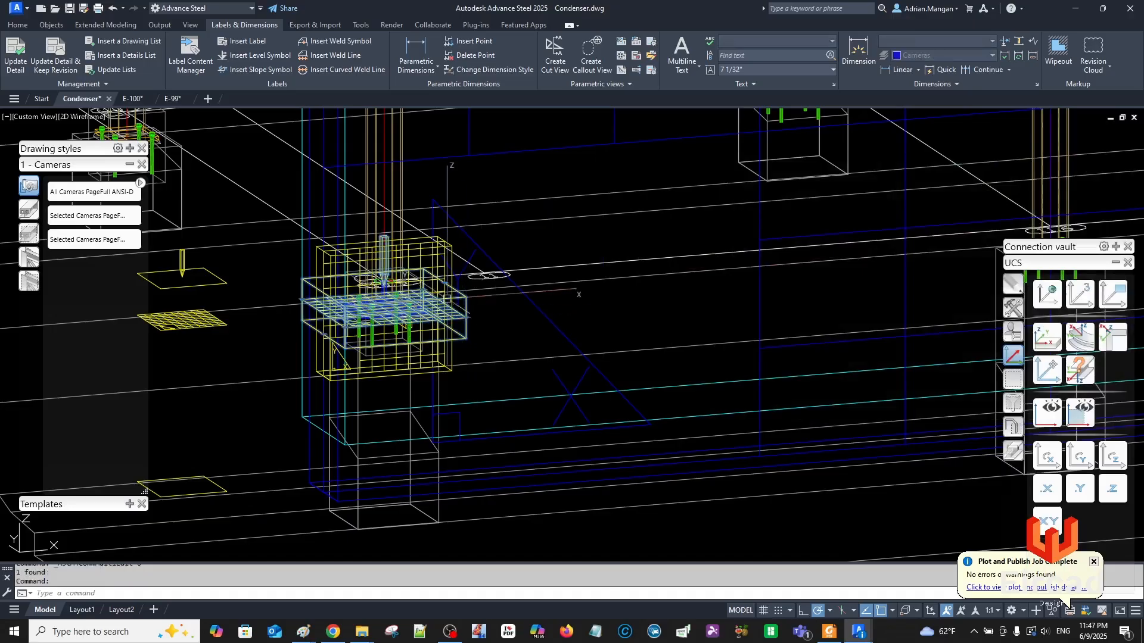
Select both corner base plate cameras and run the selected-cameras detailing process with E-99.dwg as the destination drawing.
left_click(425, 248)
scroll(504, 244, "down", 2)
middle_click_drag(505, 243, 504, 274)
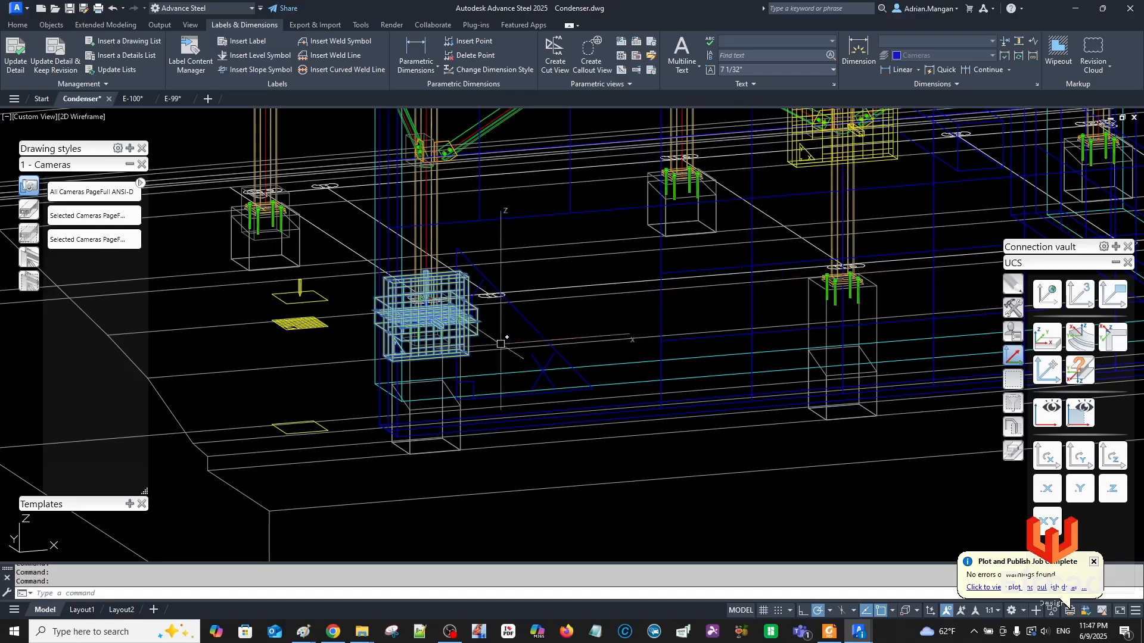
left_click(115, 239)
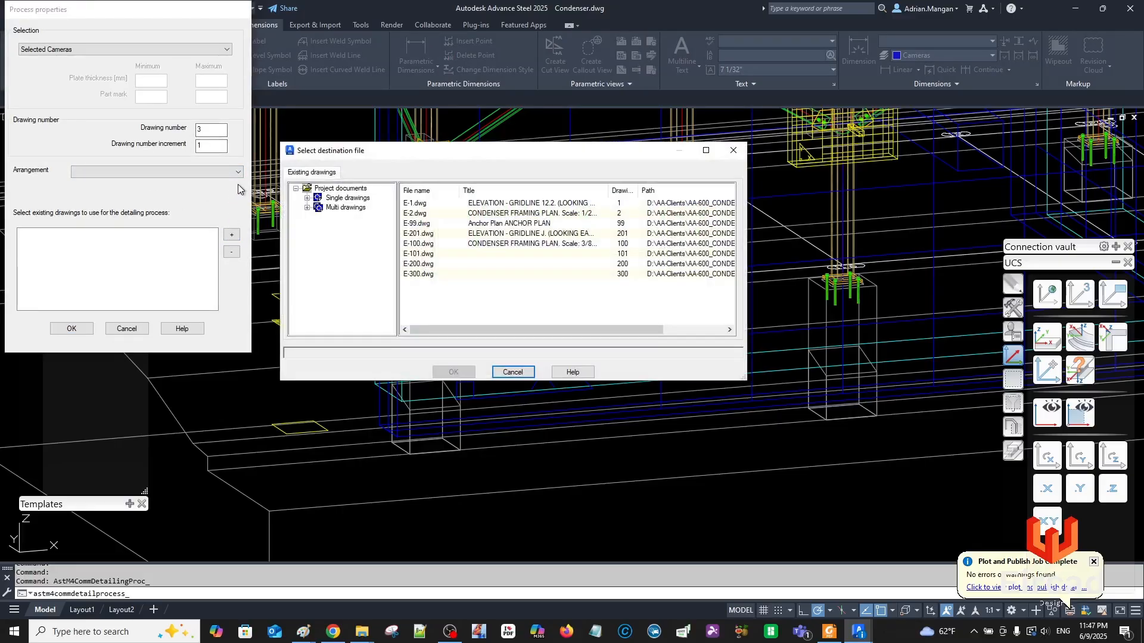
left_click(416, 225)
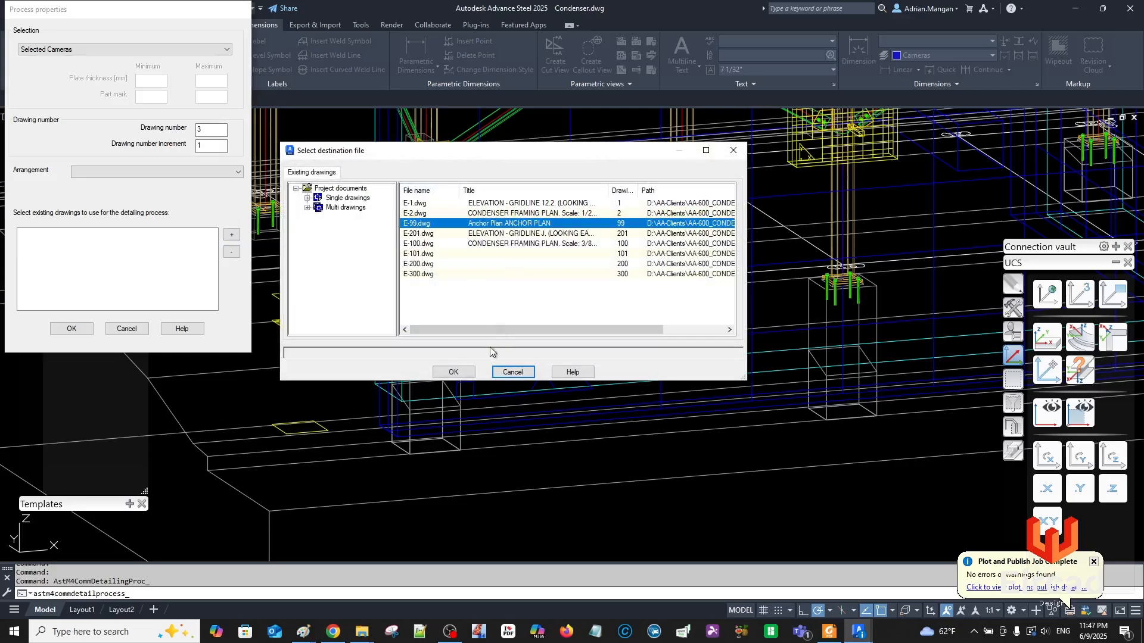
left_click(453, 372)
left_click(71, 331)
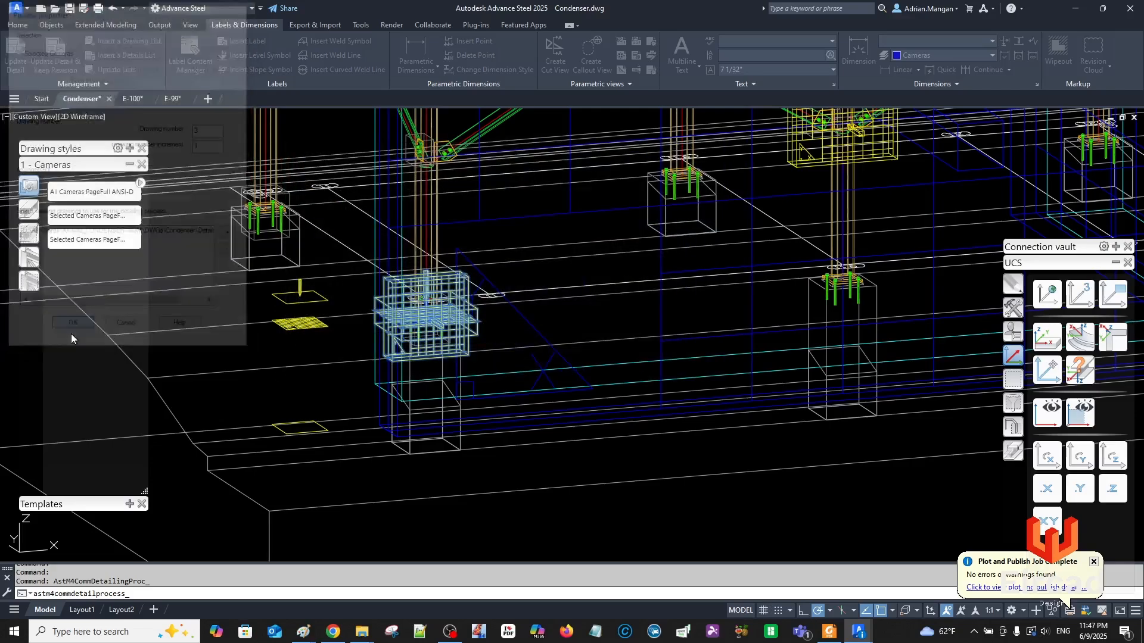
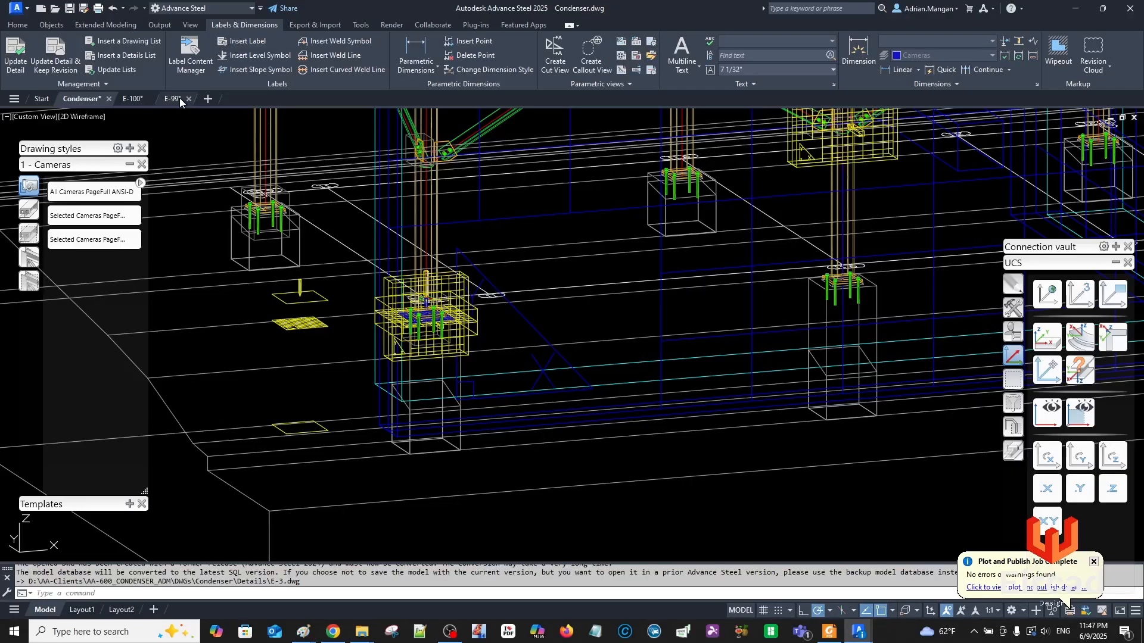
Switch to the E-99 drawing and examine the anchor detail placed beside the anchor plan.
left_click(178, 99)
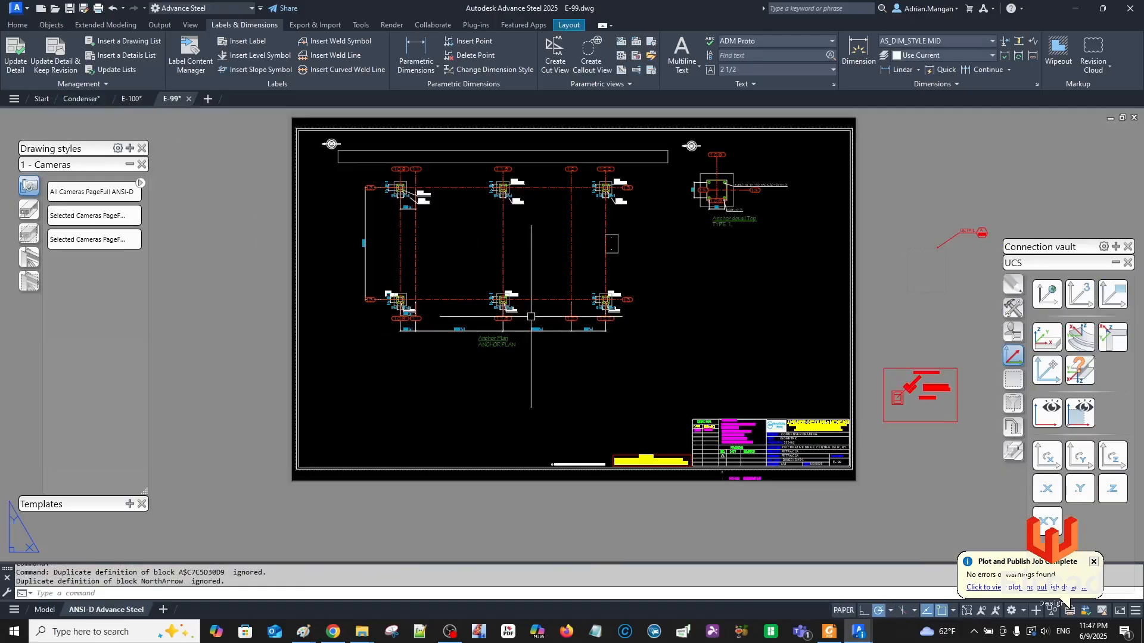
scroll(525, 343, "up", 2)
middle_click_drag(525, 343, 499, 378)
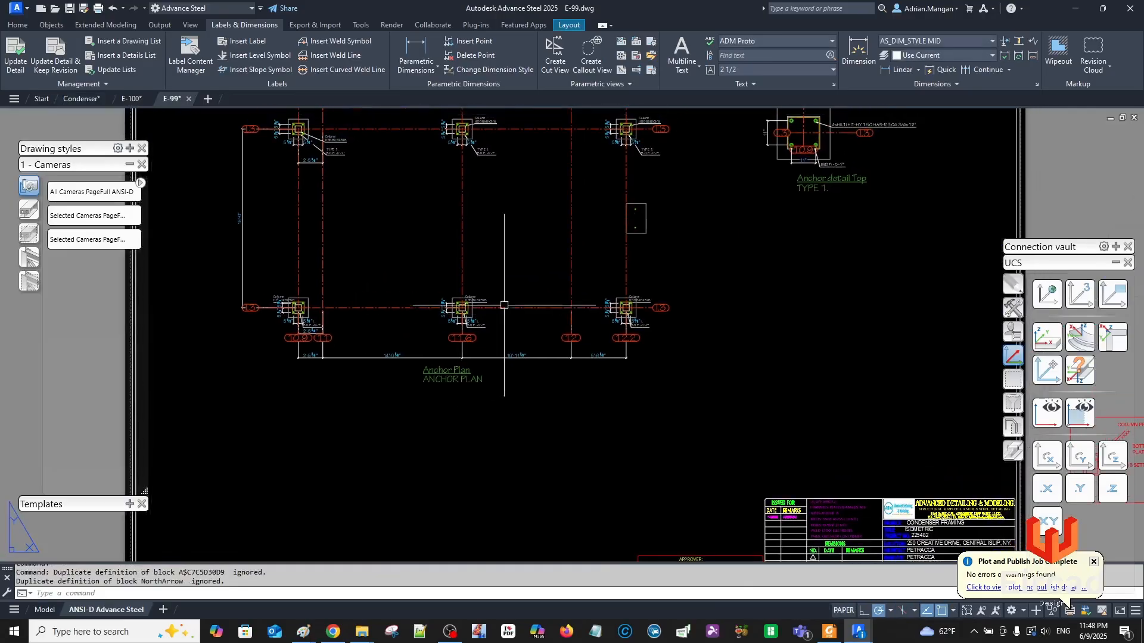
middle_click_drag(827, 188, 648, 350)
scroll(708, 290, "down", 2)
middle_click_drag(708, 290, 506, 281)
scroll(734, 268, "down", 2)
scroll(651, 268, "up", 5)
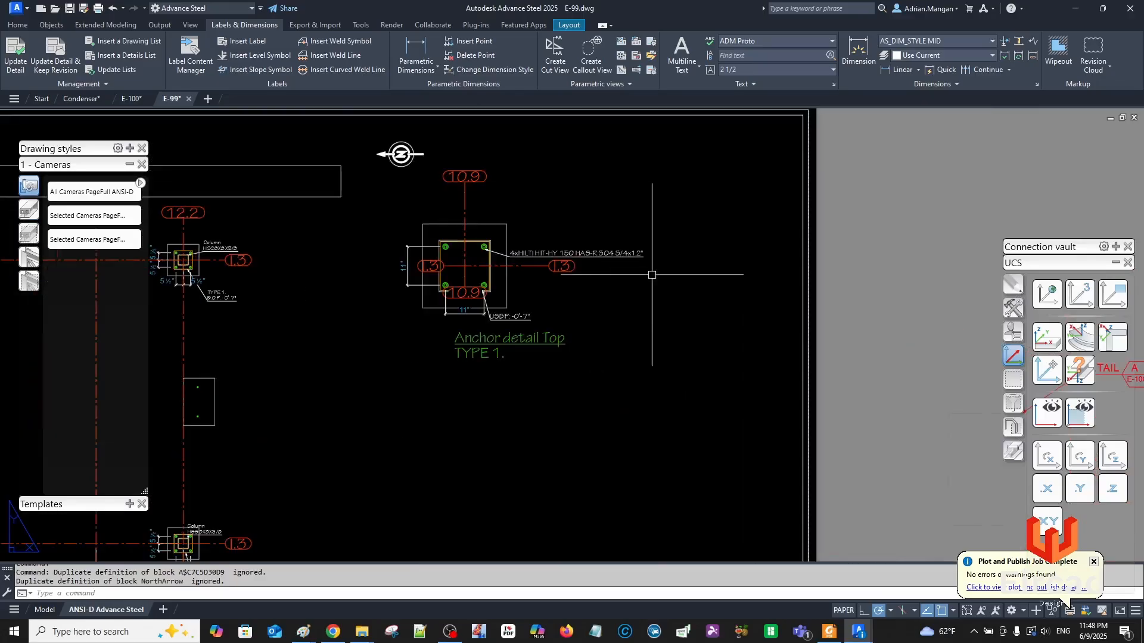
scroll(624, 257, "down", 3)
scroll(625, 257, "down", 2)
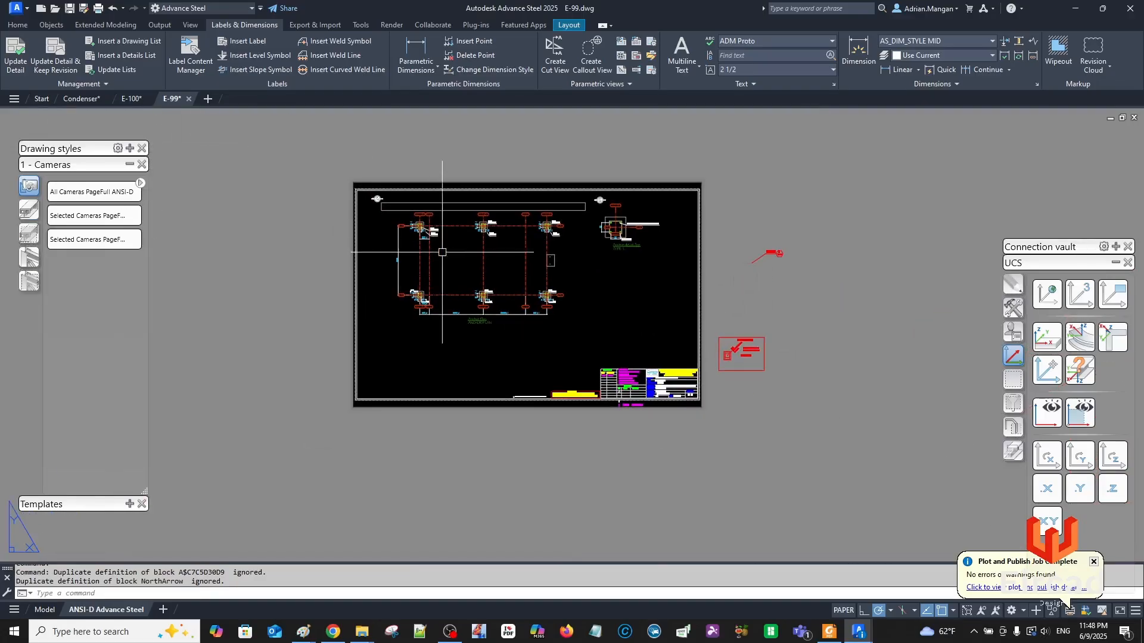
Check the detailing output in the Condenser model's command history against the anchor detail and anchor plan views on the E-99 sheet.
left_click(79, 104)
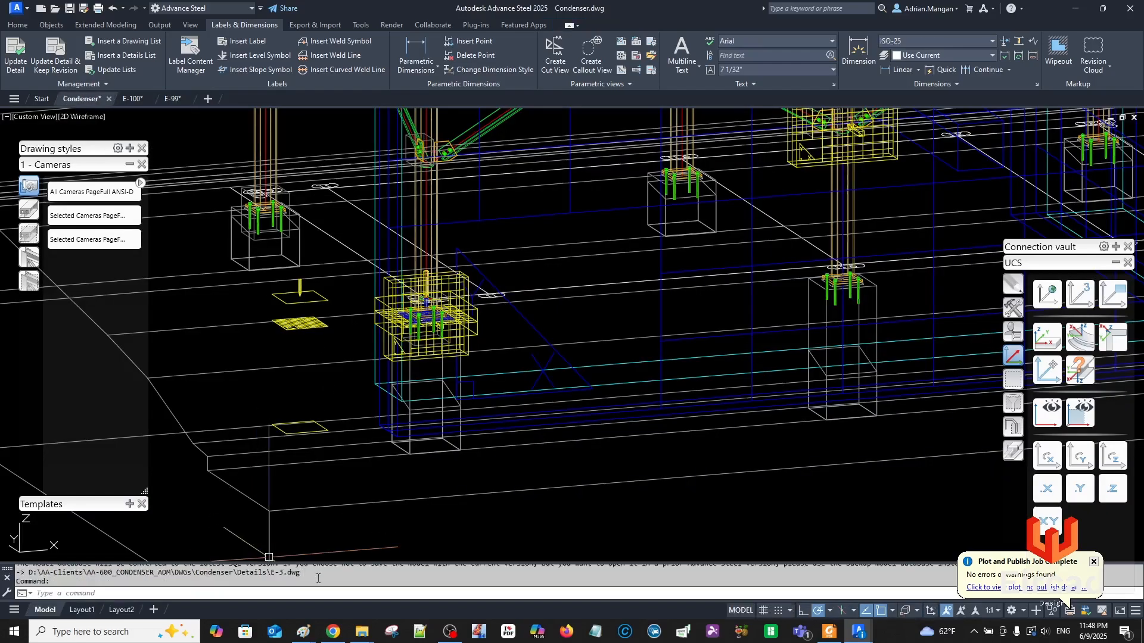
left_click(172, 99)
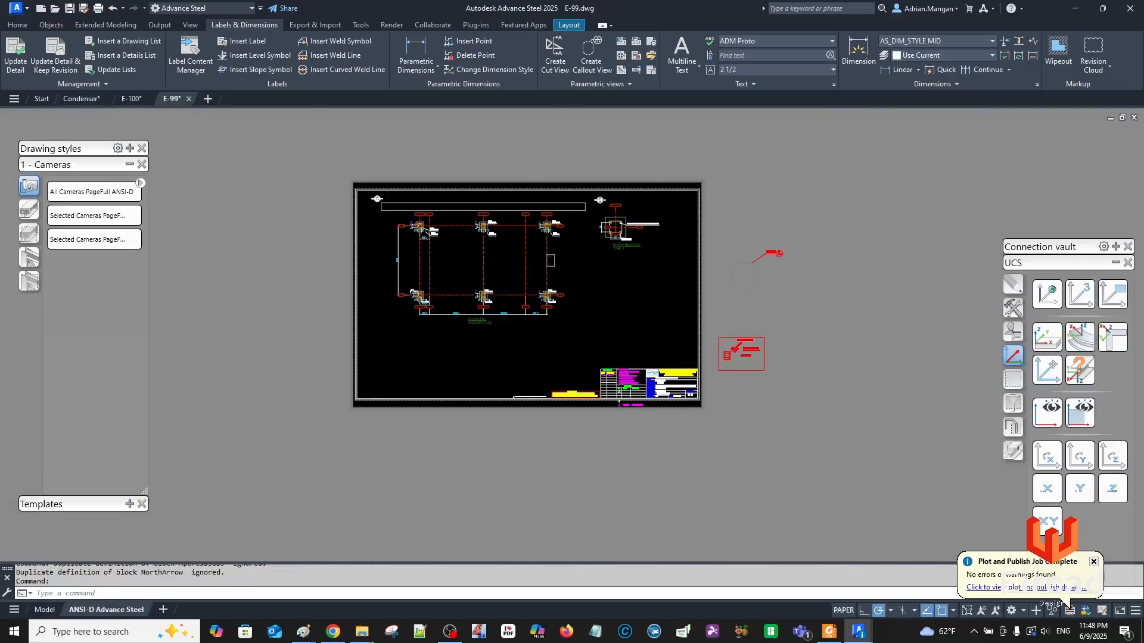
scroll(554, 199, "up", 8)
scroll(483, 187, "up", 6)
scroll(481, 198, "down", 2)
mouse_move(489, 209)
middle_mouse_down()
mouse_move(714, 350)
mouse_move(771, 257)
middle_mouse_up()
scroll(595, 232, "down", 3)
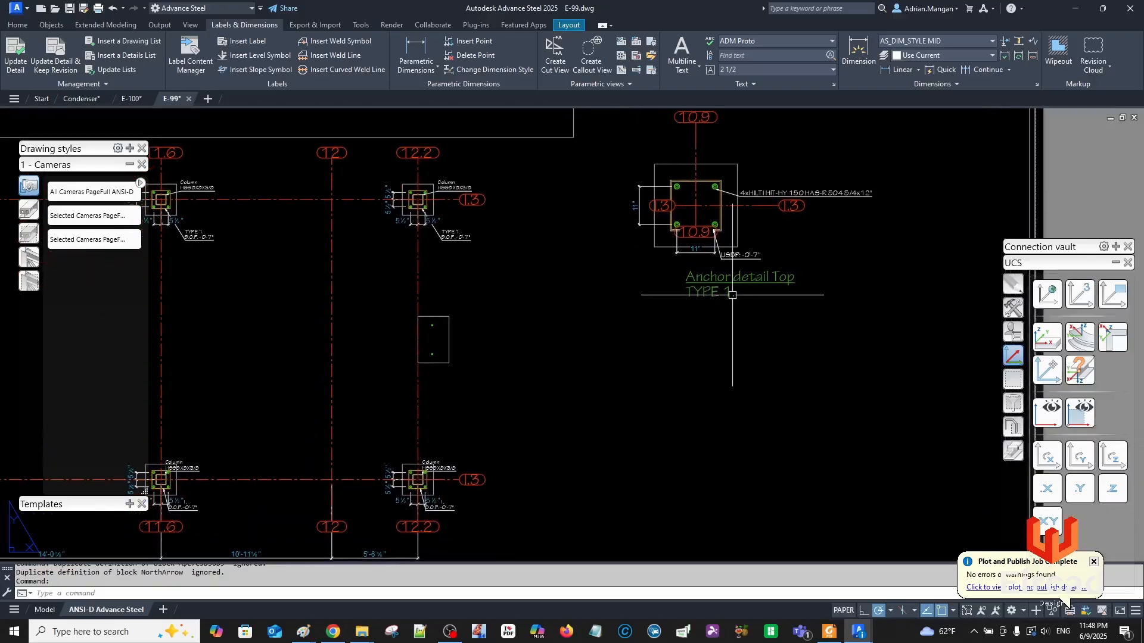
scroll(741, 310, "down", 5)
middle_click_drag(740, 306, 743, 267)
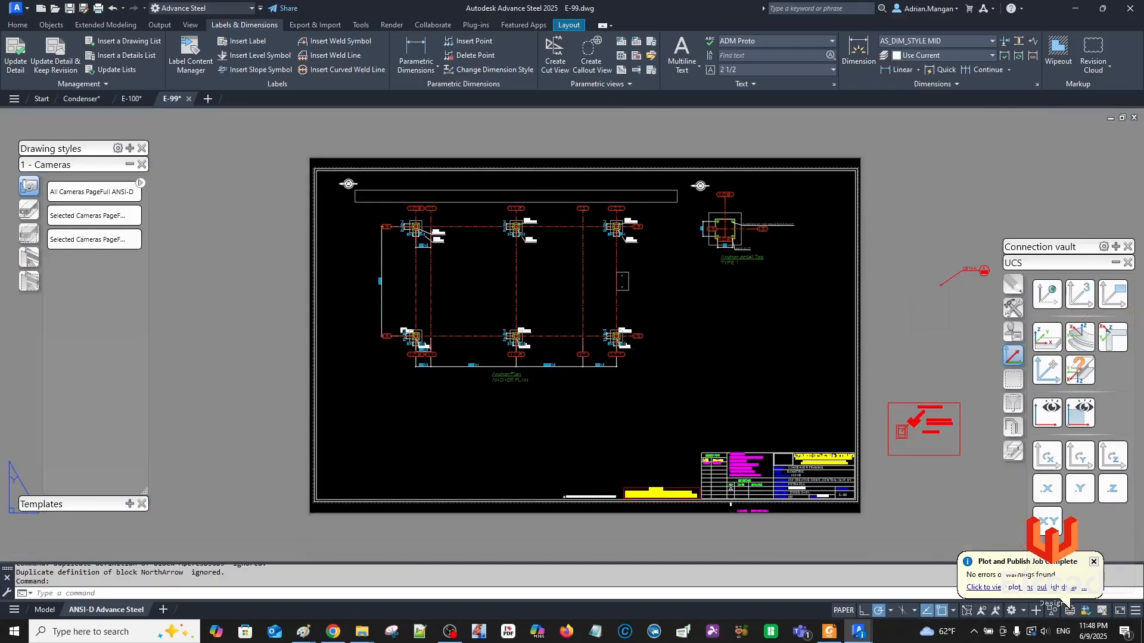
scroll(524, 394, "up", 4)
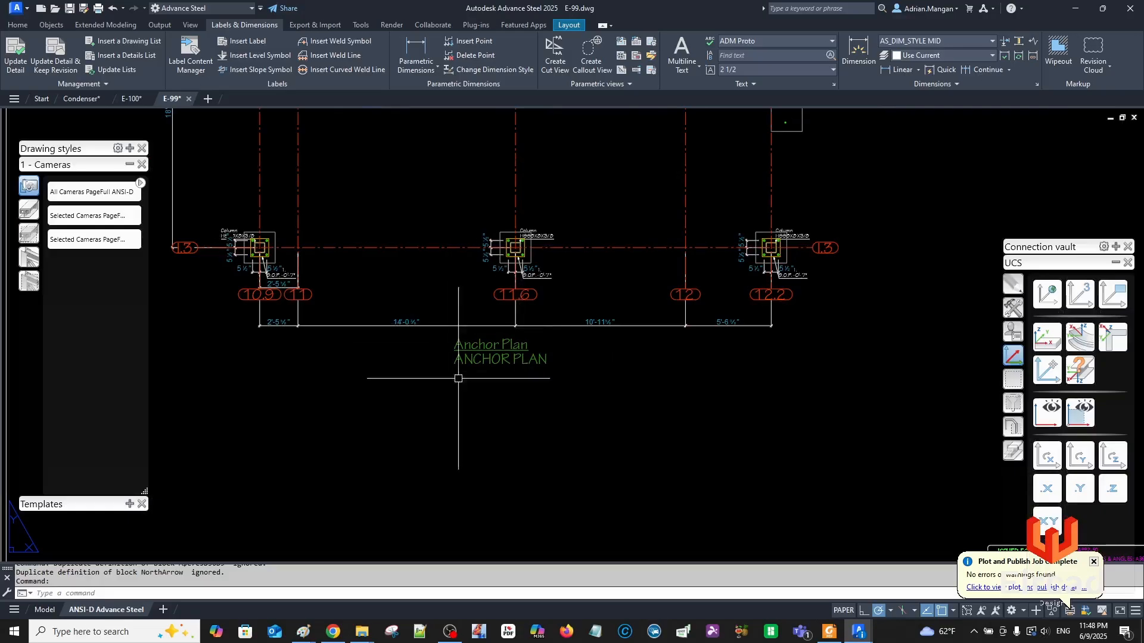
scroll(622, 347, "down", 4)
scroll(790, 204, "up", 3)
scroll(813, 230, "down", 1)
middle_click_drag(814, 230, 813, 226)
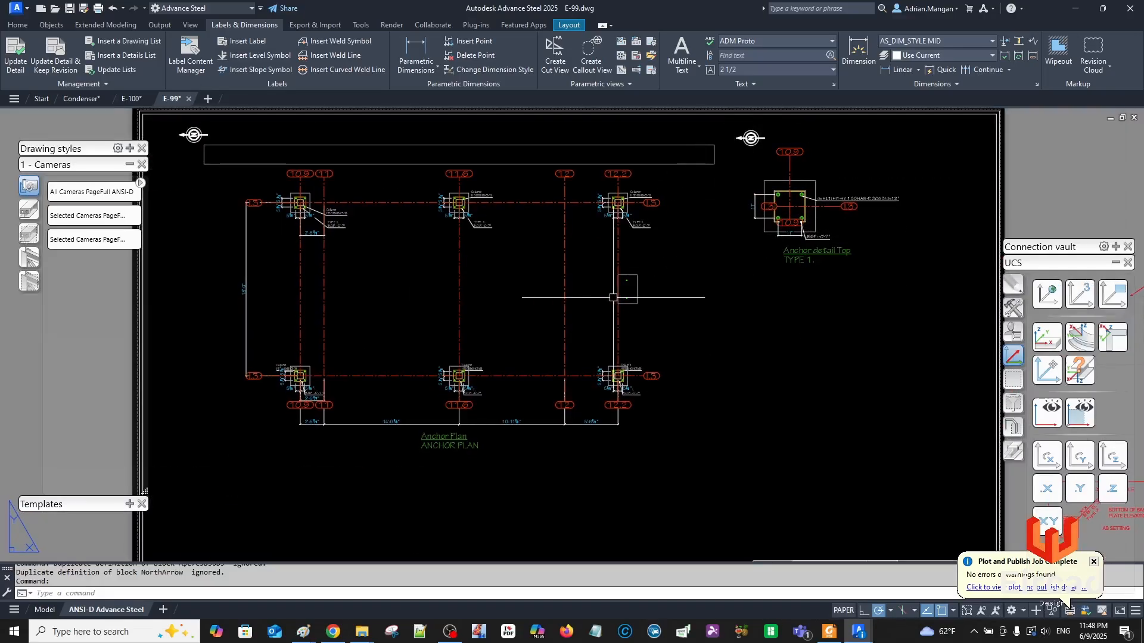
In the 3 - Anchor Plan - grid & holes dimensioned style, change the detail title to ANCHOR PLAN and join it with the predefined remark on one line.
left_click(157, 25)
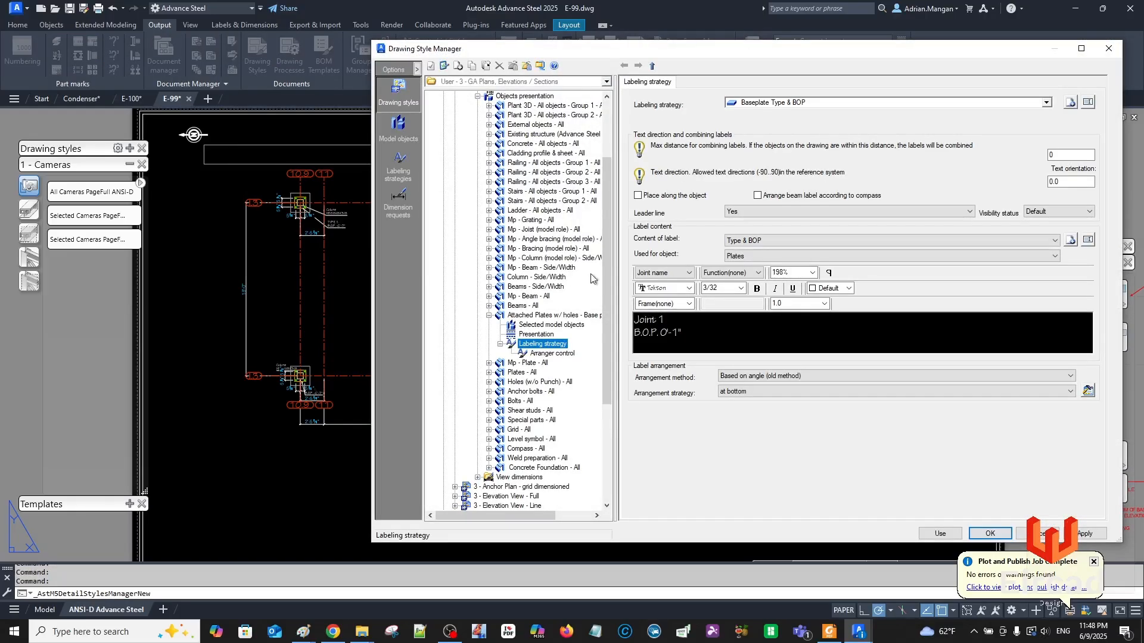
scroll(541, 202, "up", 2)
left_click(523, 115)
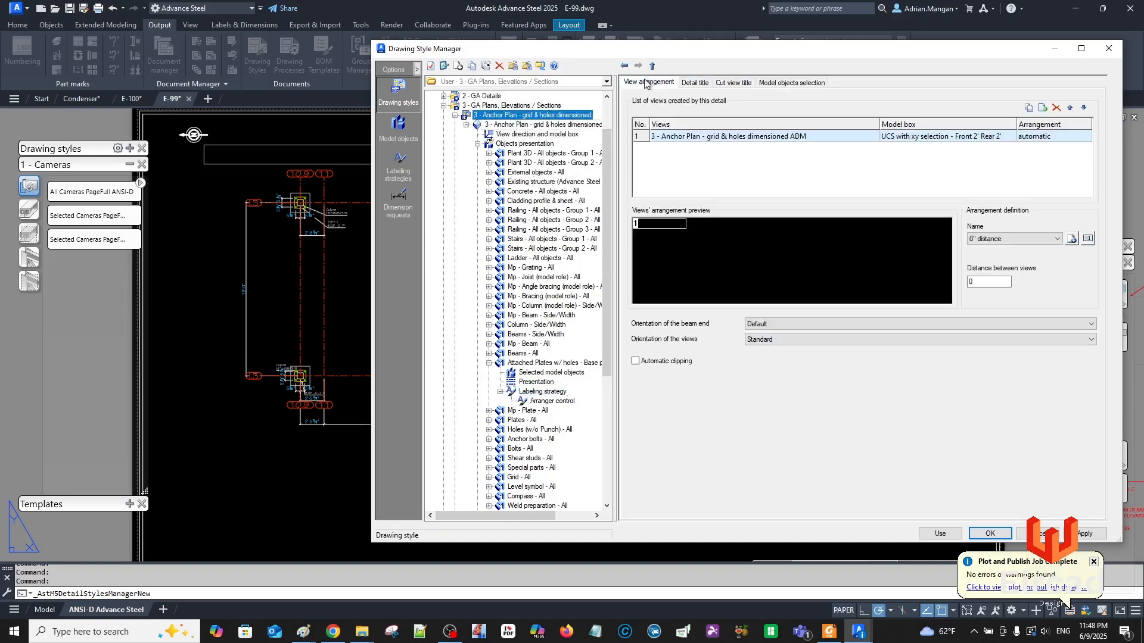
left_click(695, 82)
left_click(729, 272)
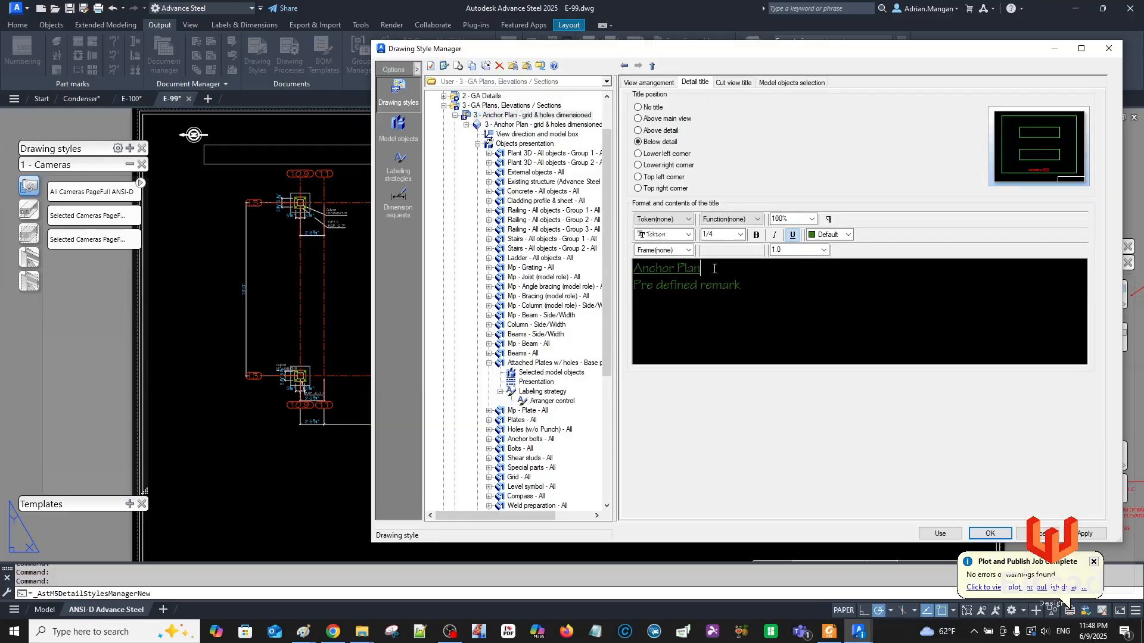
left_click_drag(715, 269, 570, 257)
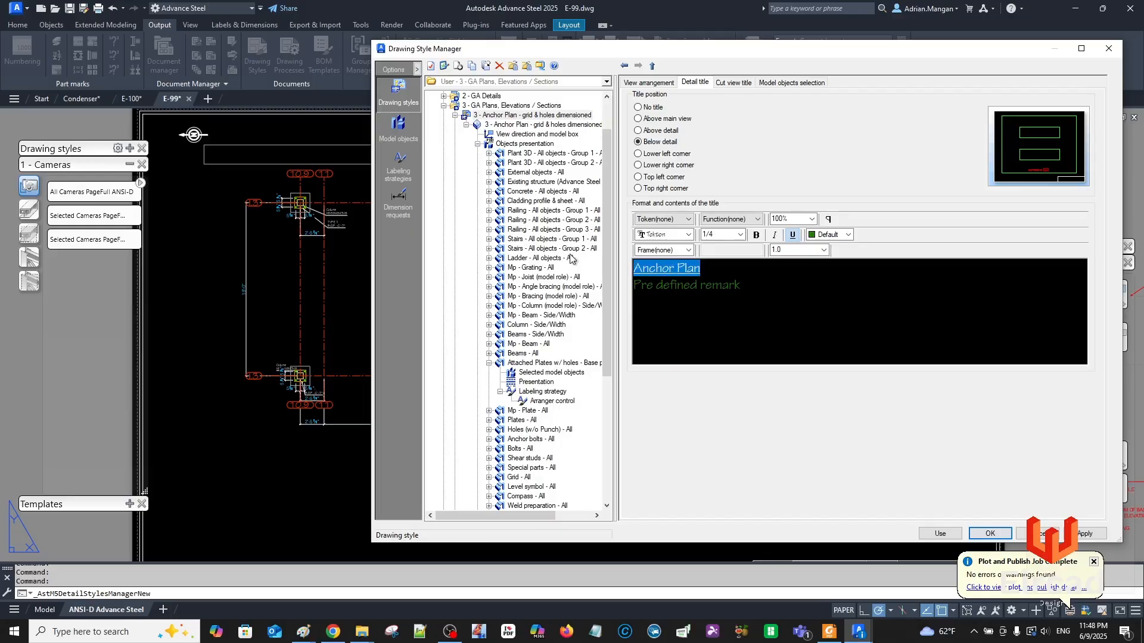
type("A")
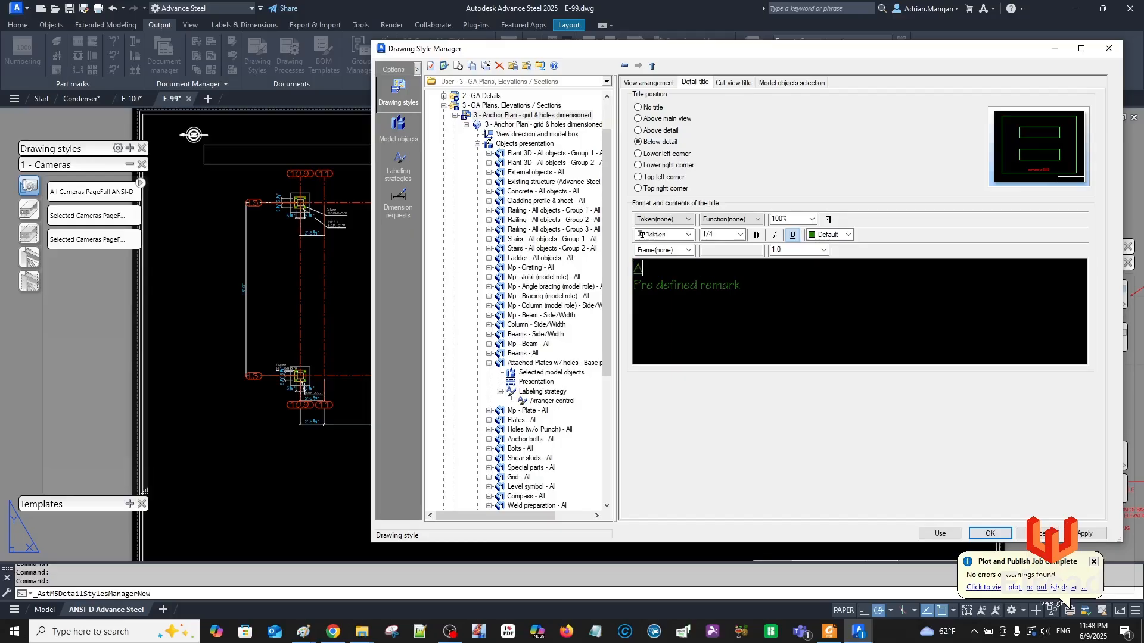
type("NCHOR PLAN")
type(" -")
key("BackSpace")
key("BackSpace")
key("Delete")
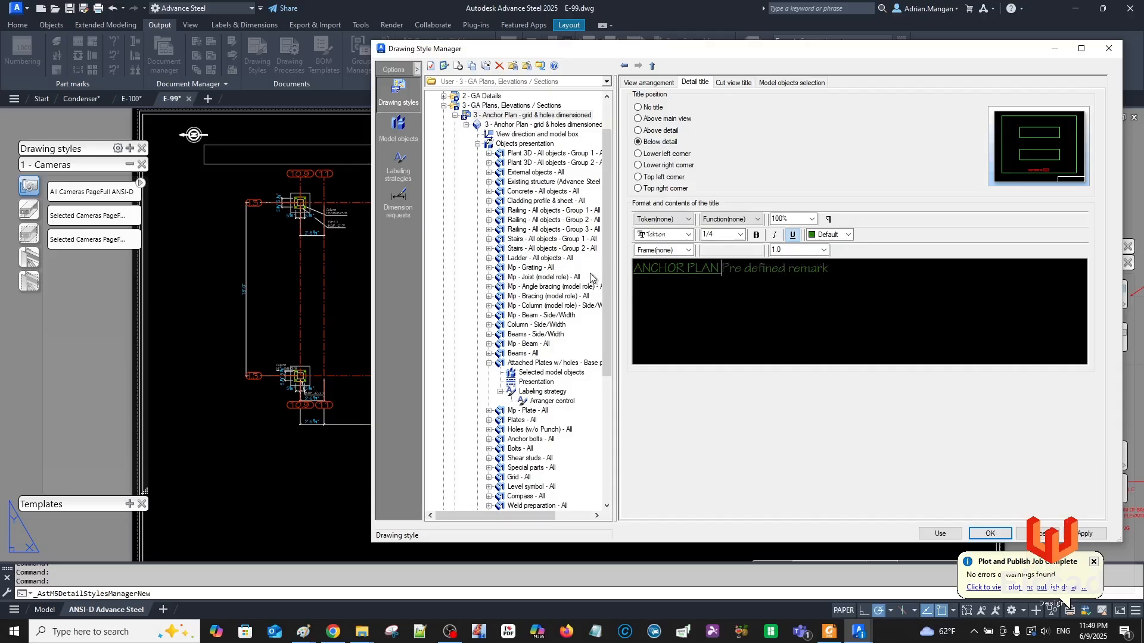
Underline the whole title line and add a second line reading Scale: followed by the Scale token.
left_click_drag(836, 266, 468, 211)
left_click(790, 235)
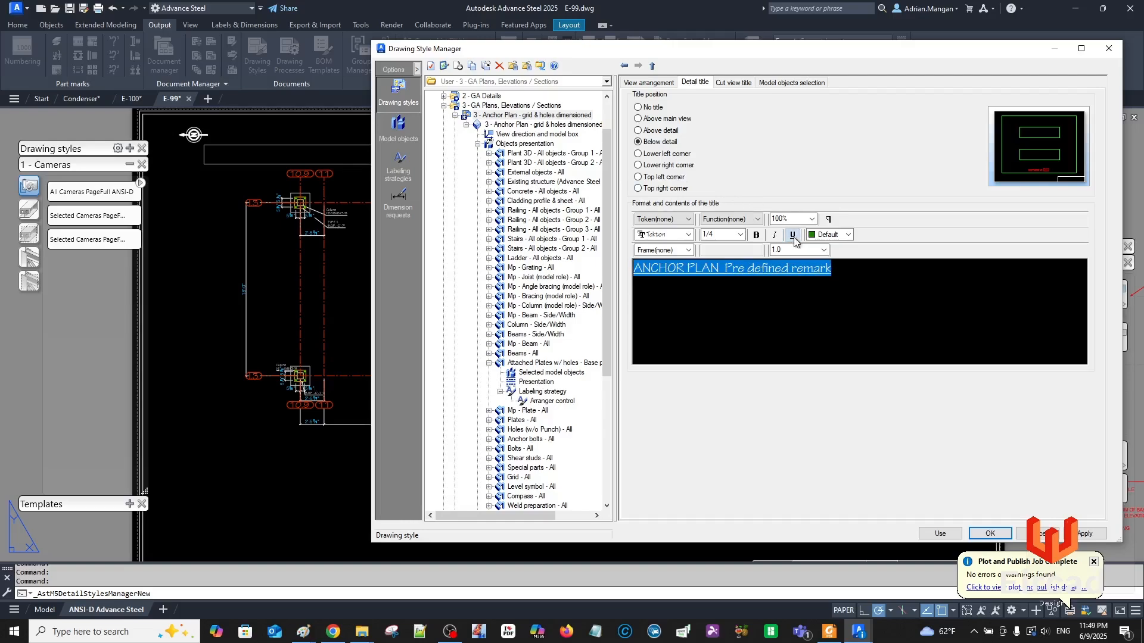
left_click(857, 271)
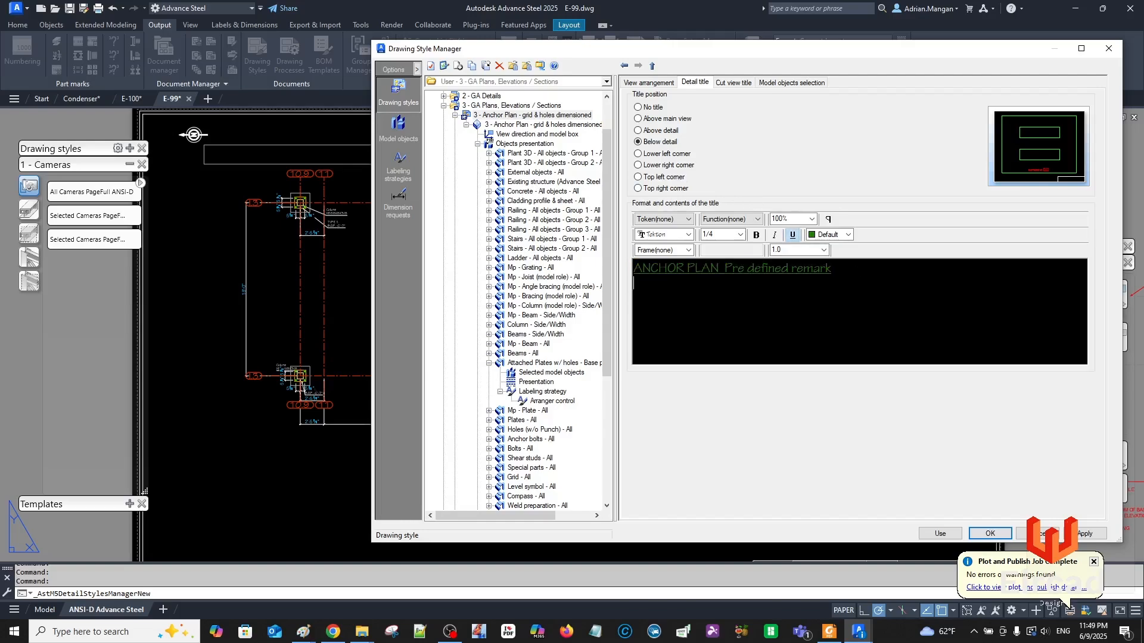
type("Scale:")
left_click(688, 220)
left_click_drag(729, 289, 726, 401)
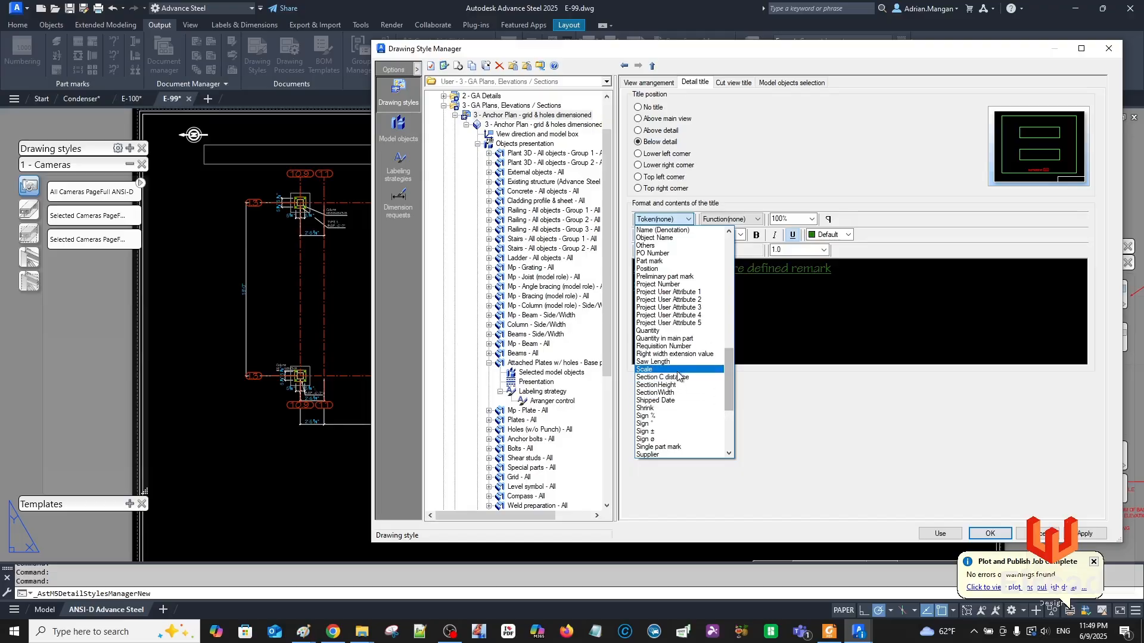
left_click(645, 369)
Format both lines of the anchor plan title as bold and Cyan.
left_click(785, 304)
key("ctrl+a")
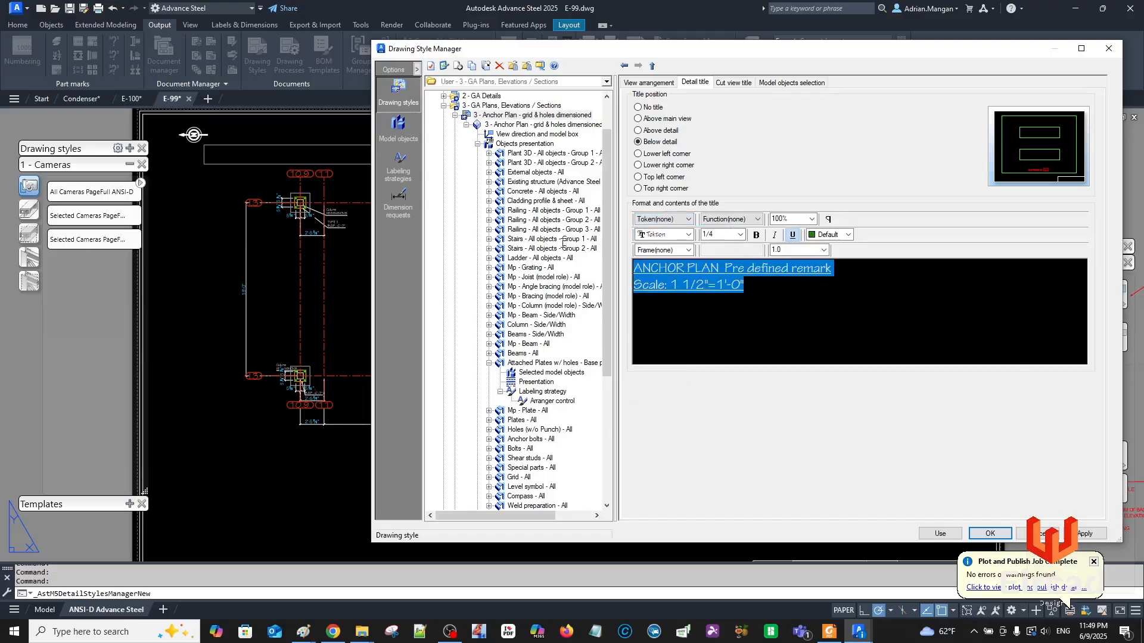
left_click(756, 235)
left_click(846, 234)
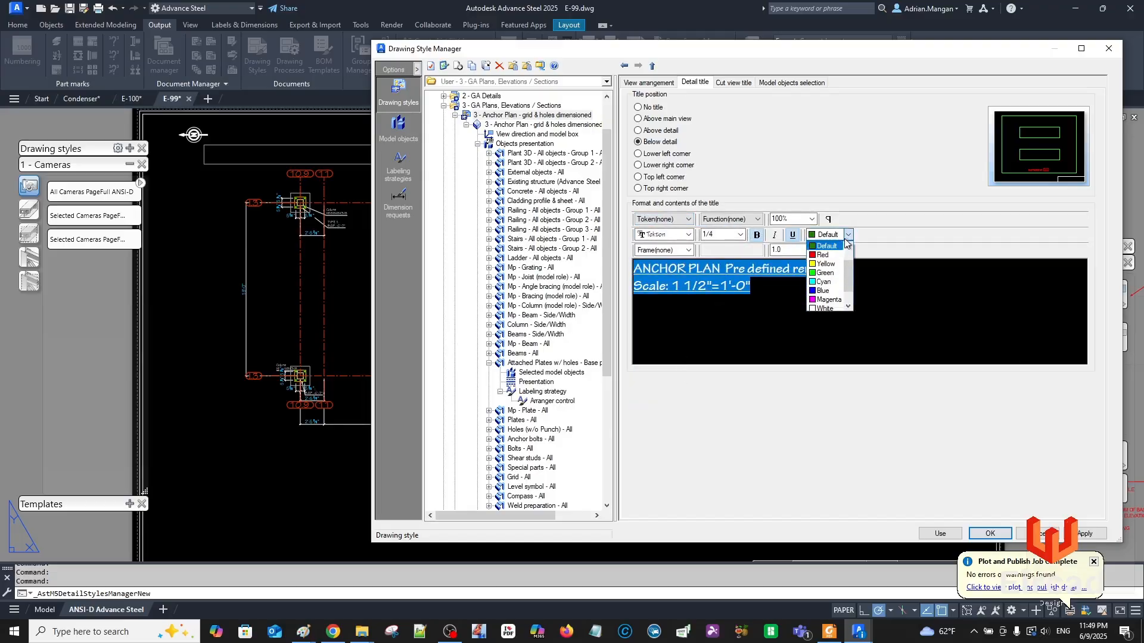
left_click(826, 283)
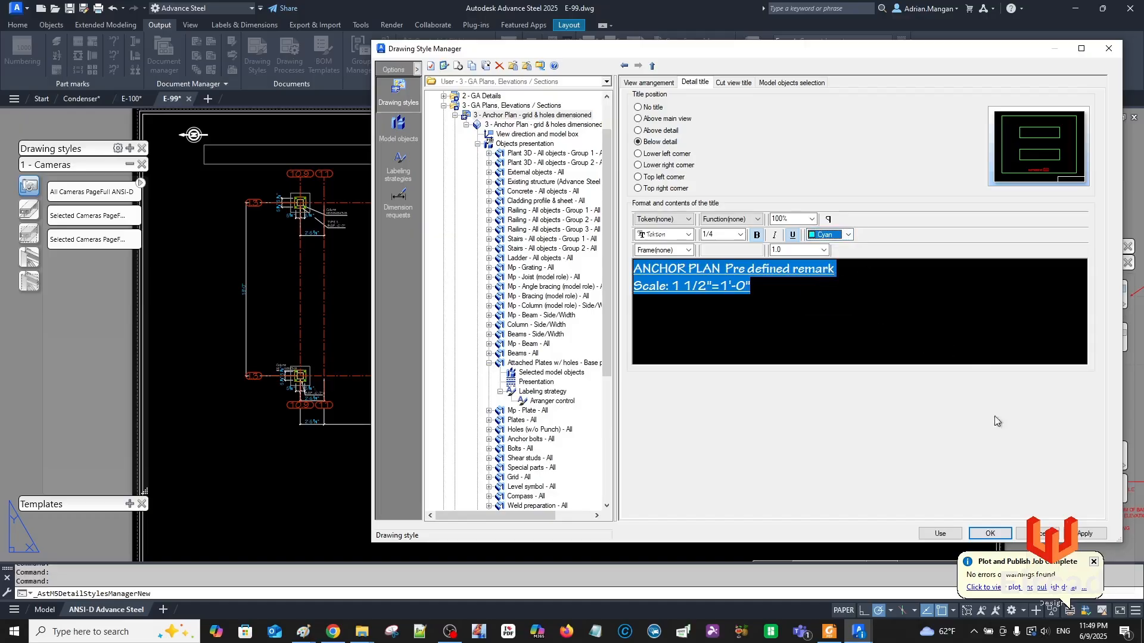
Save the drawing style changes and update the anchor plan view with them.
left_click(1092, 534)
left_click(990, 533)
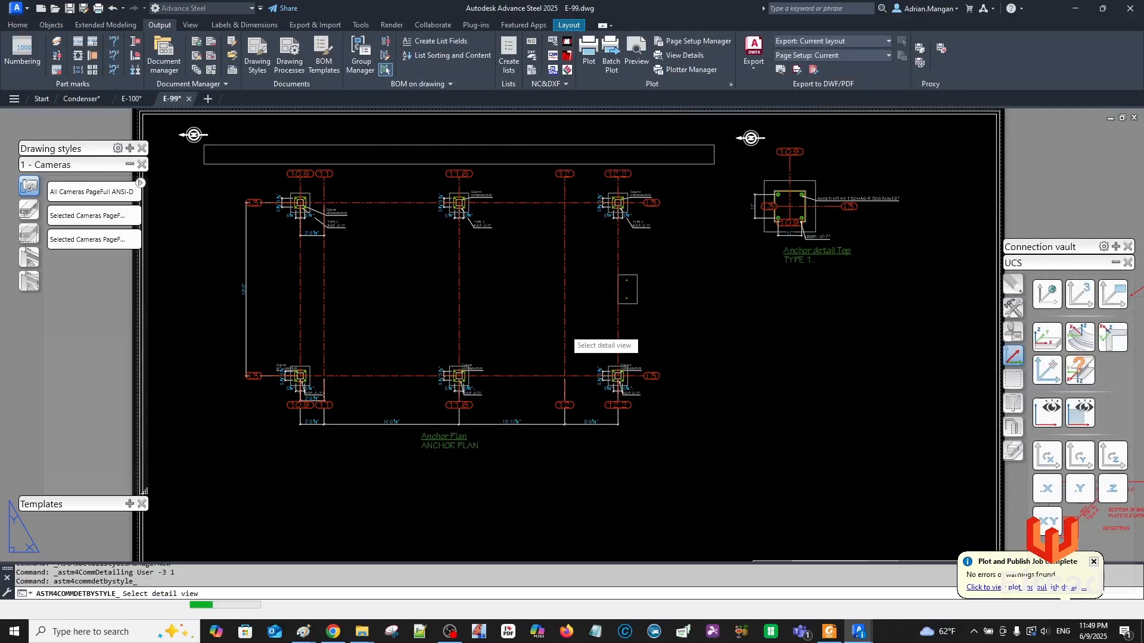
left_click(564, 329)
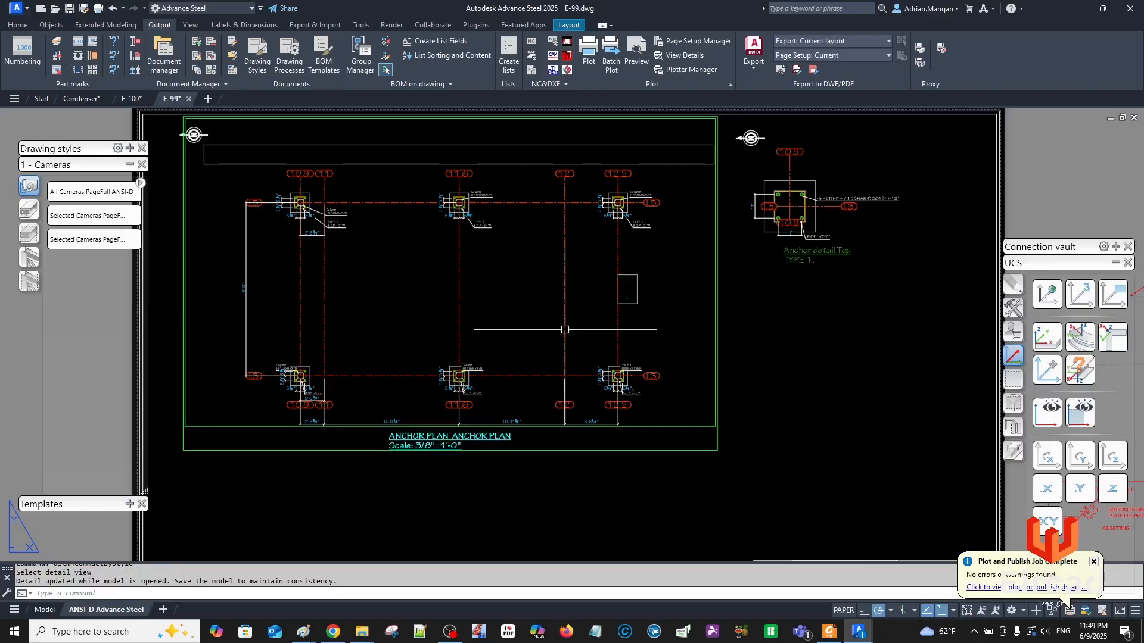
Switch to the Condenser model and replace the anchor plan camera's description with (-0'-8").
left_click(91, 100)
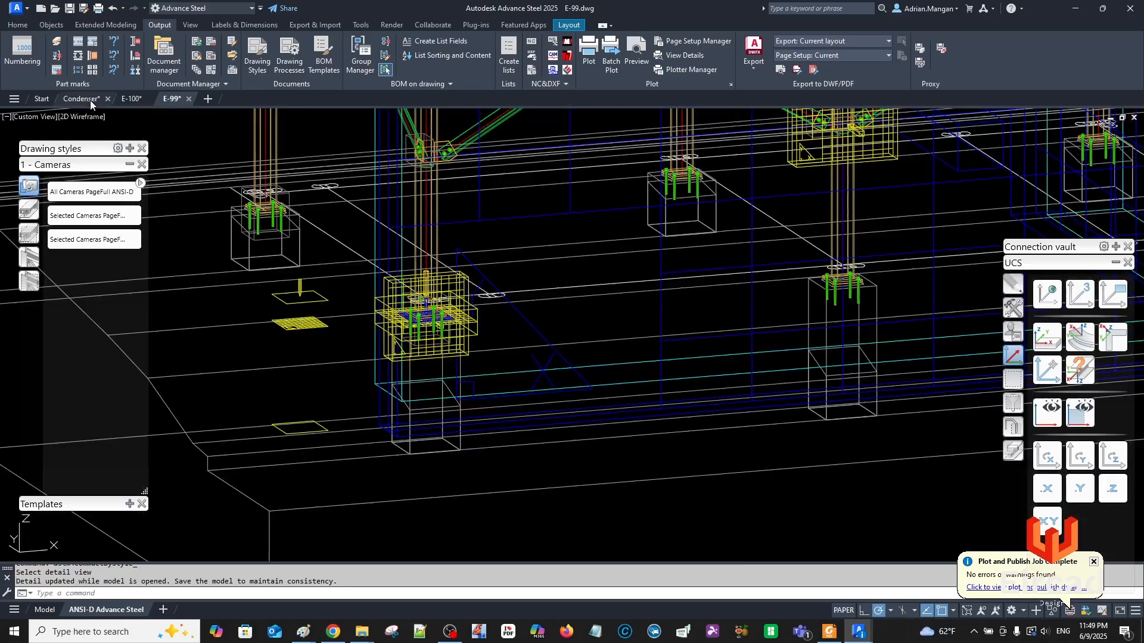
left_click(308, 317)
double_click(308, 317)
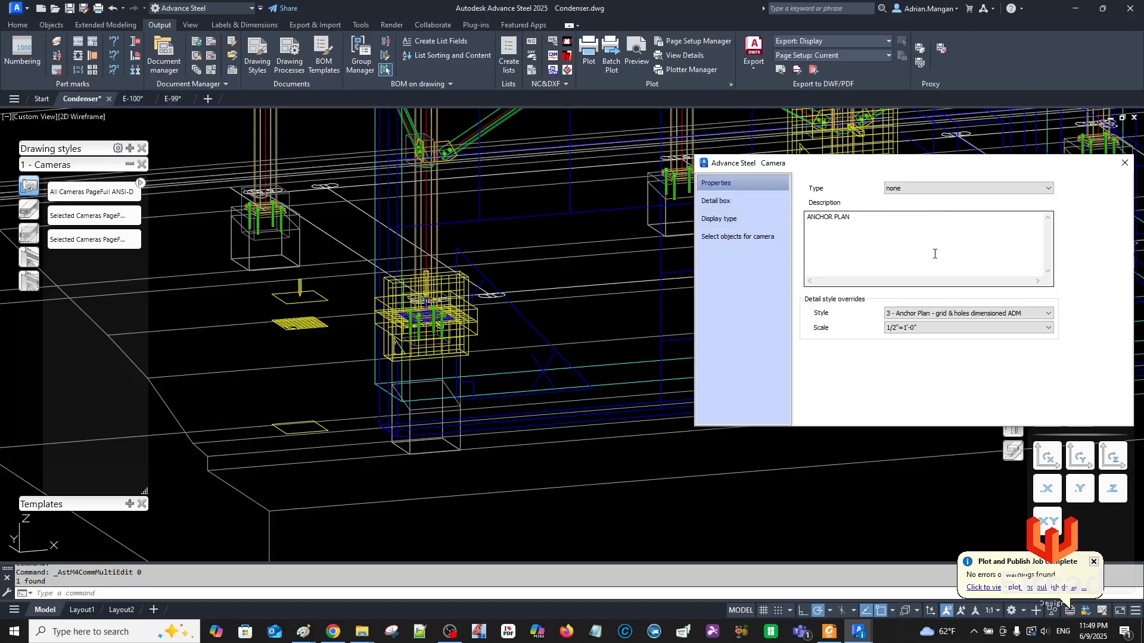
left_click_drag(909, 226, 736, 238)
key("Left")
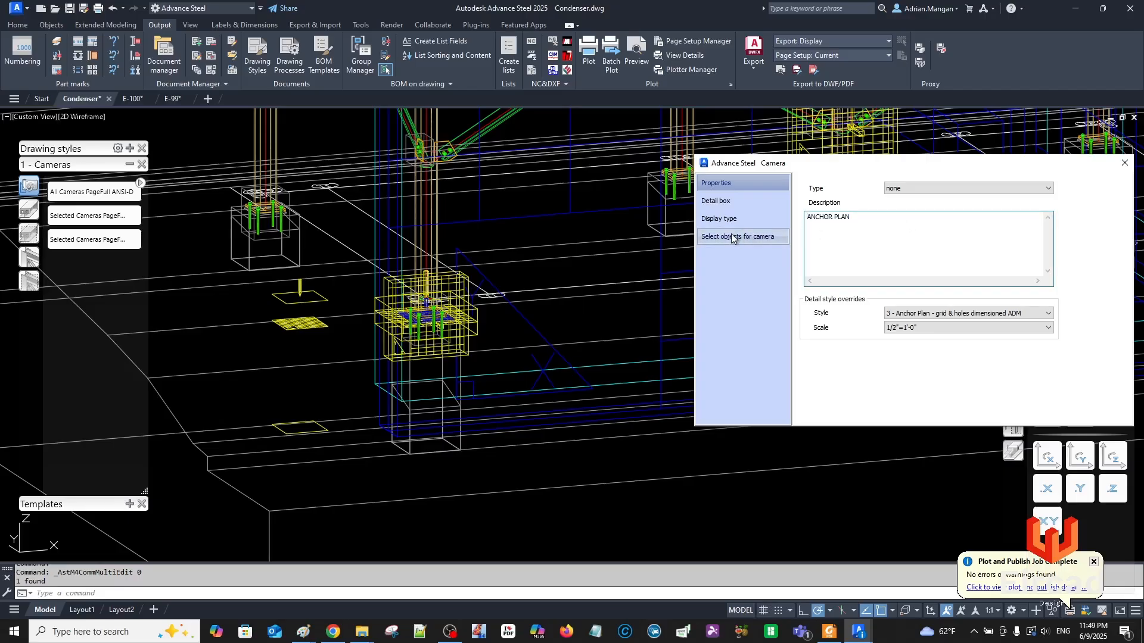
key("ctrl+a")
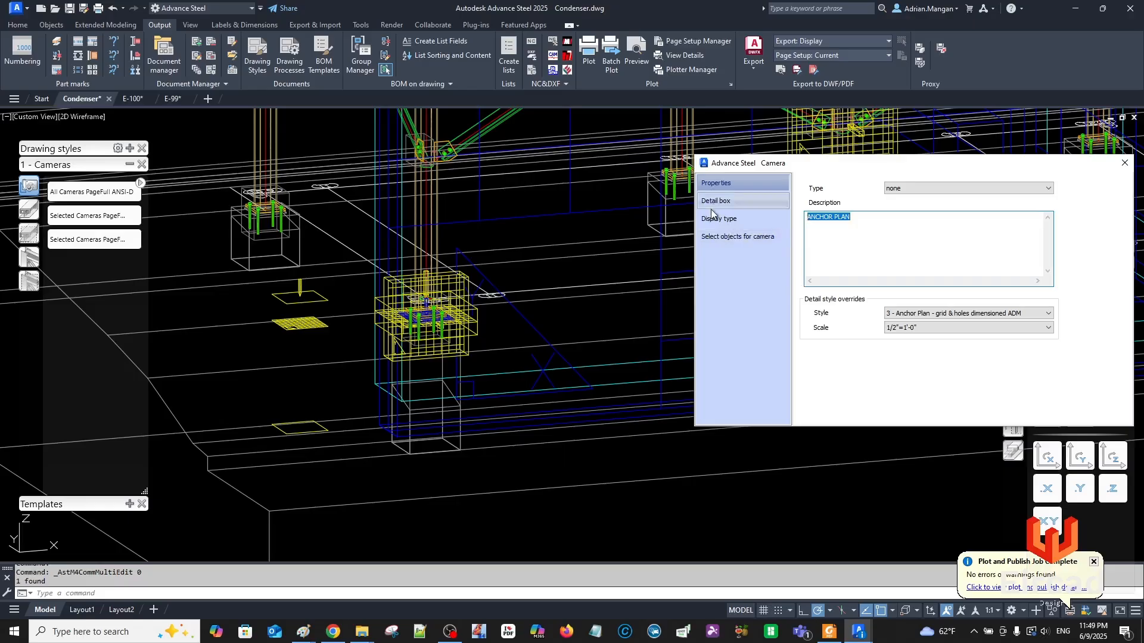
type("(-0'8")
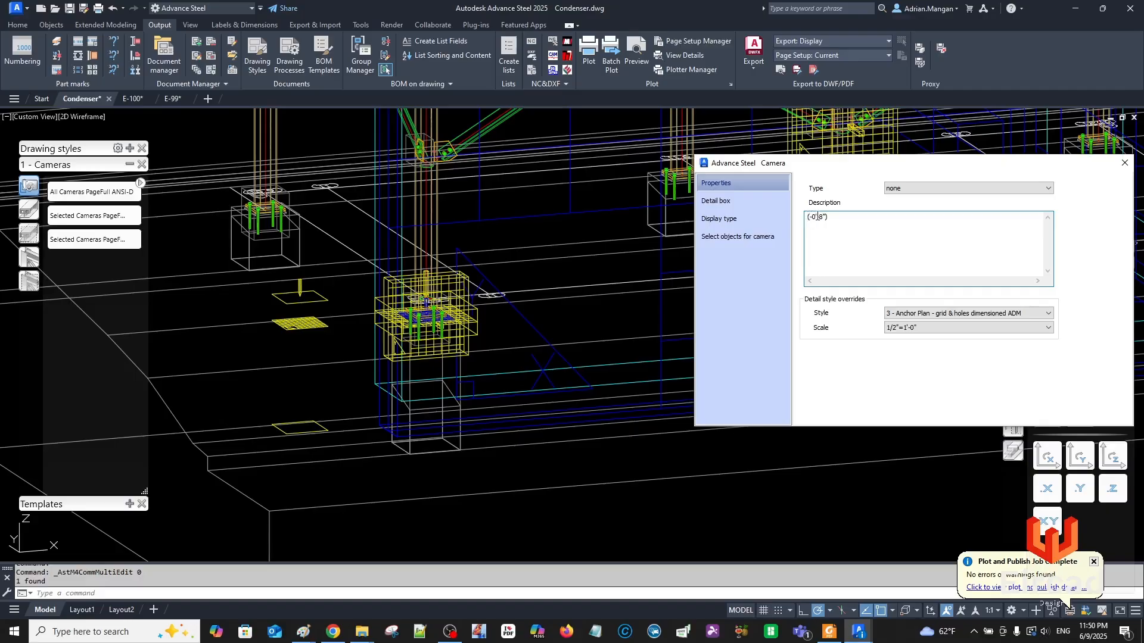
Insert EL. before the elevation so the camera description reads (EL. -0'-8"), and close the camera properties.
type("el.")
key("BackSpace")
key("BackSpace")
key("BackSpace")
key("BackSpace")
type("EL.")
left_click(989, 327)
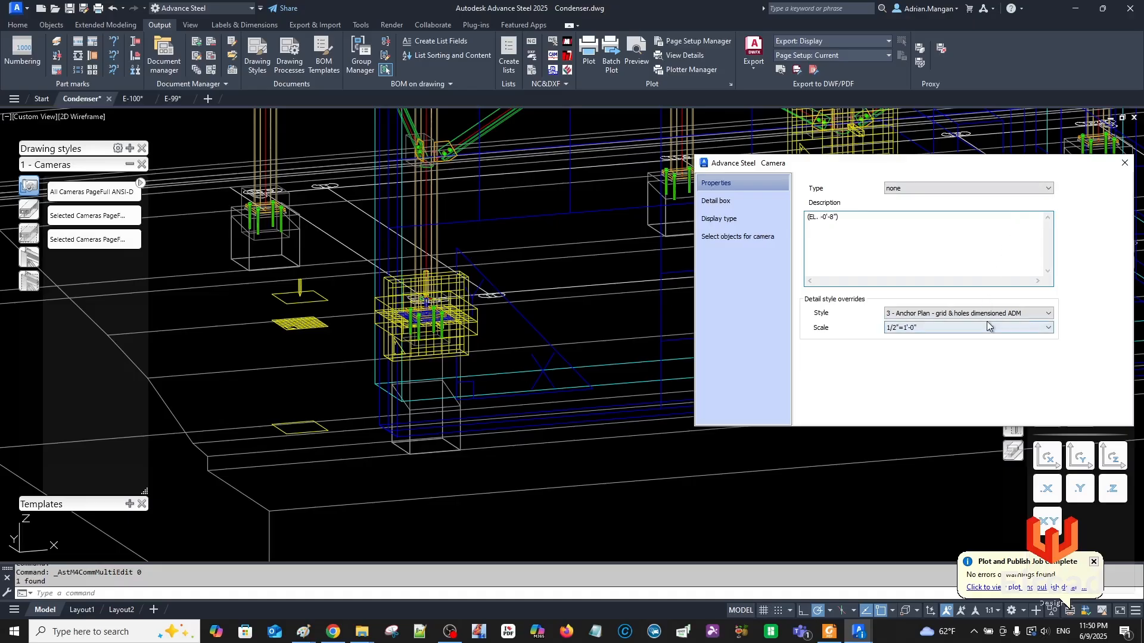
left_click(1124, 164)
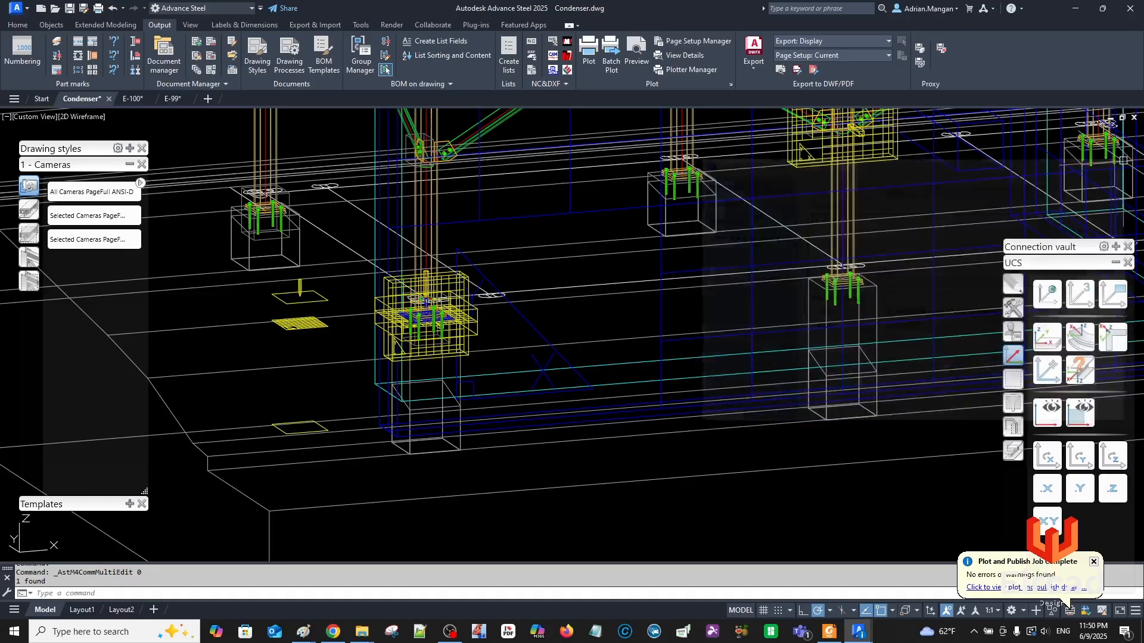
Return to the E-99 drawing, update the anchor plan detail, and check its title and scale line.
left_click(181, 99)
left_click(561, 293)
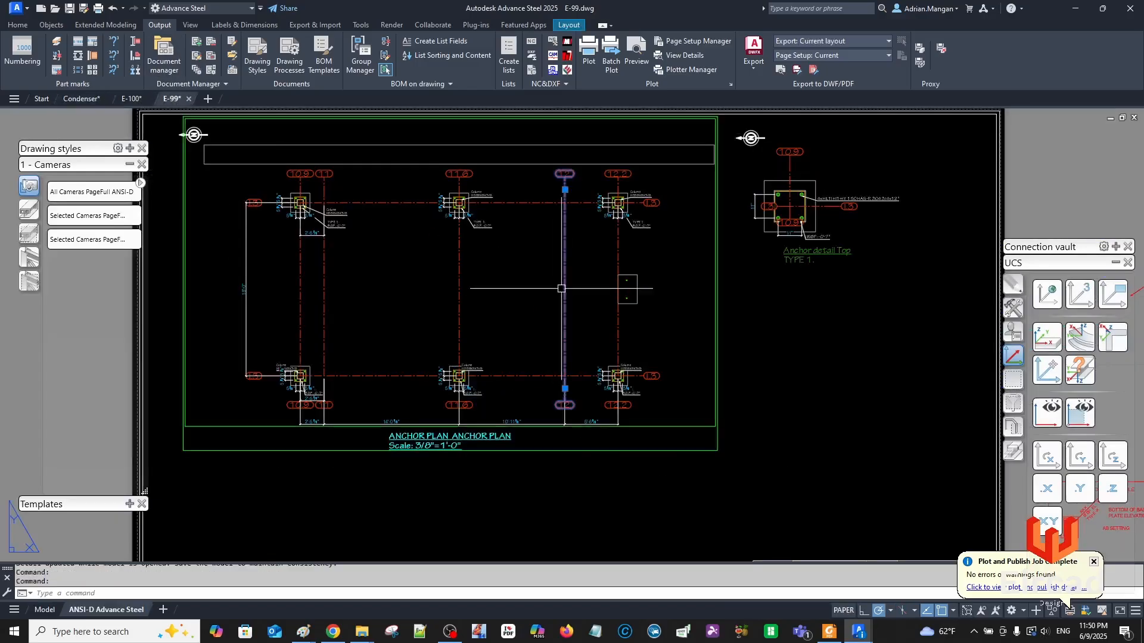
left_click(231, 25)
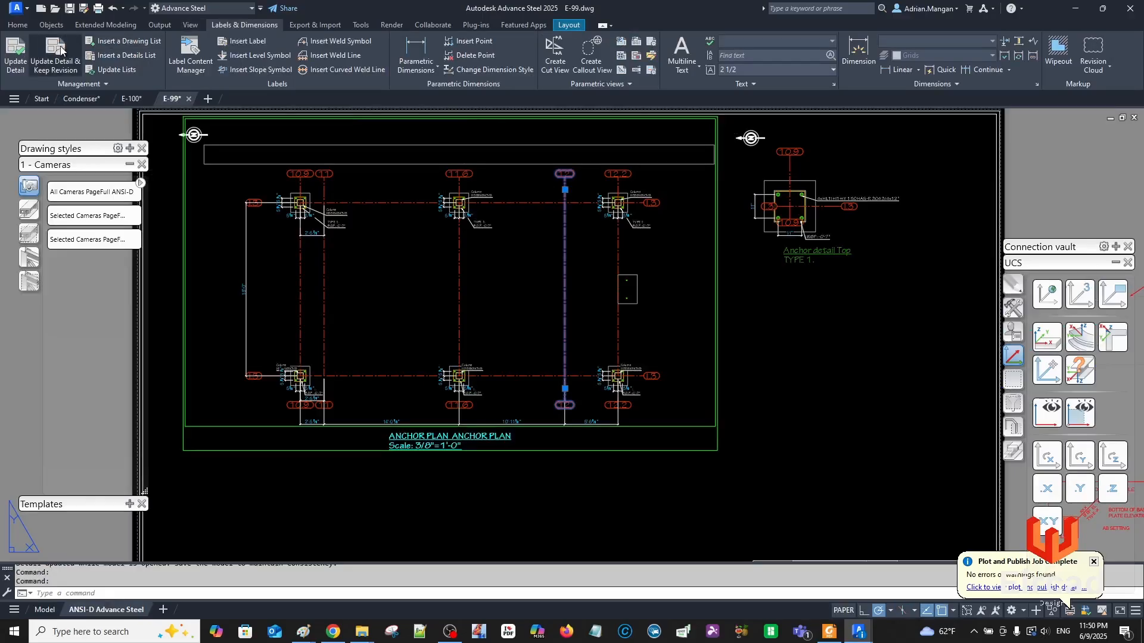
left_click(18, 52)
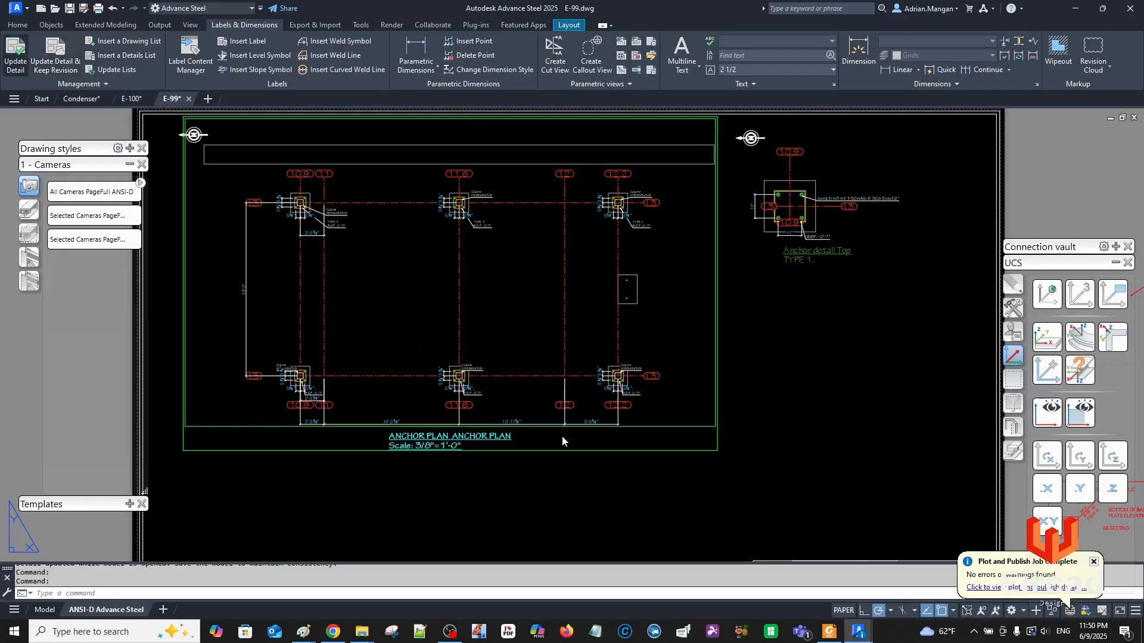
scroll(497, 432, "up", 3)
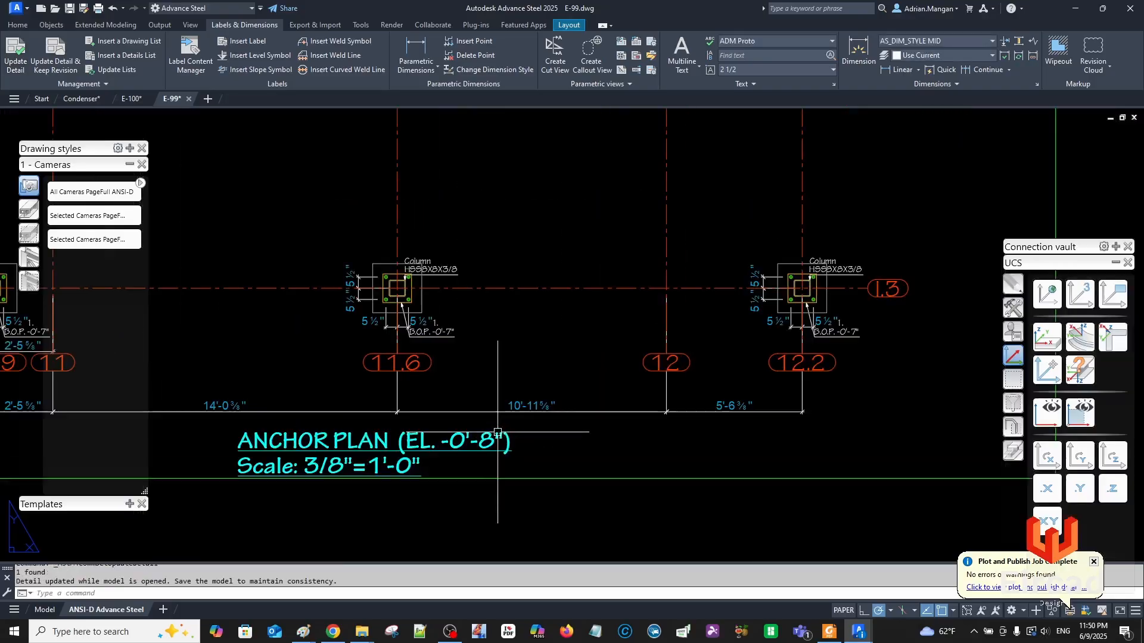
left_click(441, 442)
left_click_drag(421, 443, 431, 465)
scroll(493, 470, "down", 4)
middle_click_drag(492, 469, 406, 416)
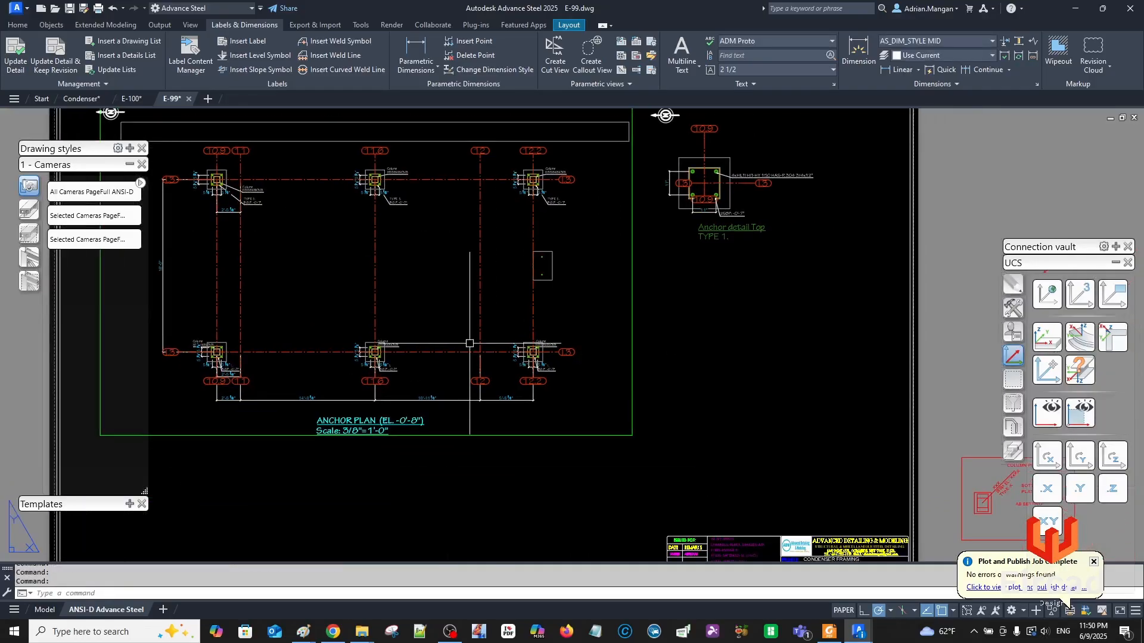
middle_click_drag(538, 288, 457, 298)
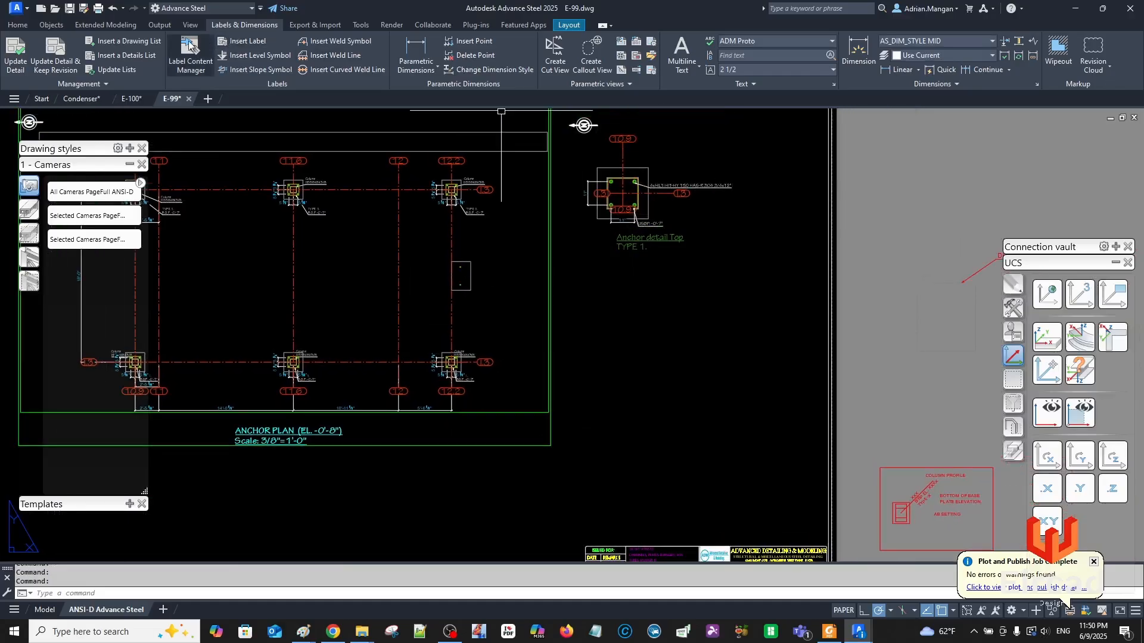
In the 2 - Anchor Detail - Front ADM style, set both lines of the detail title to Green.
left_click(167, 28)
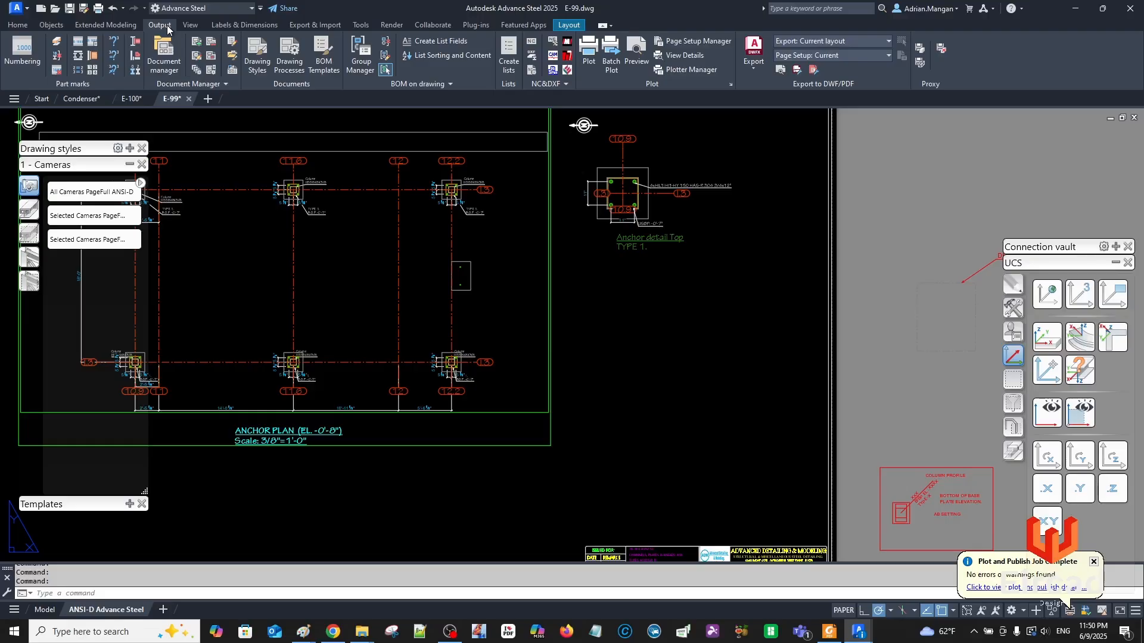
left_click(195, 58)
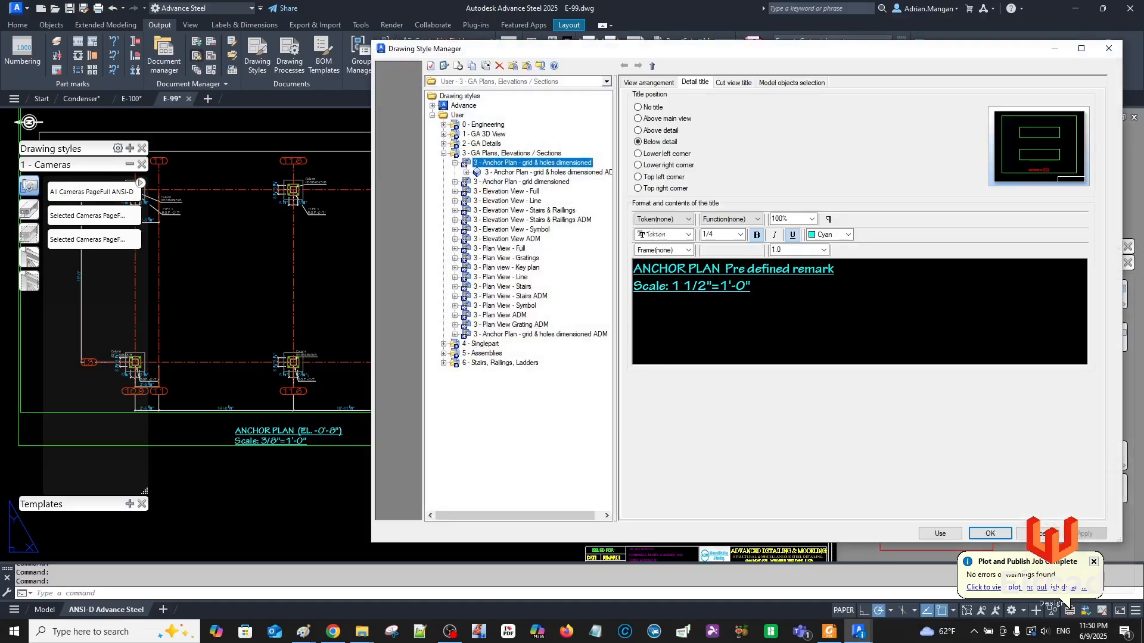
left_click(455, 163)
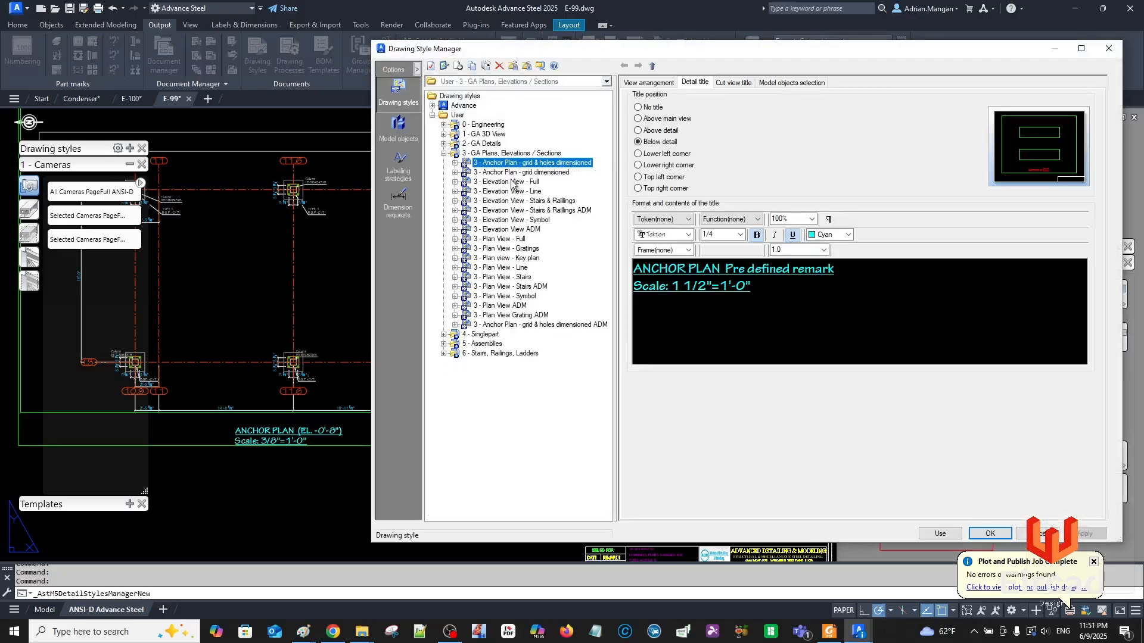
left_click(443, 144)
left_click(542, 164)
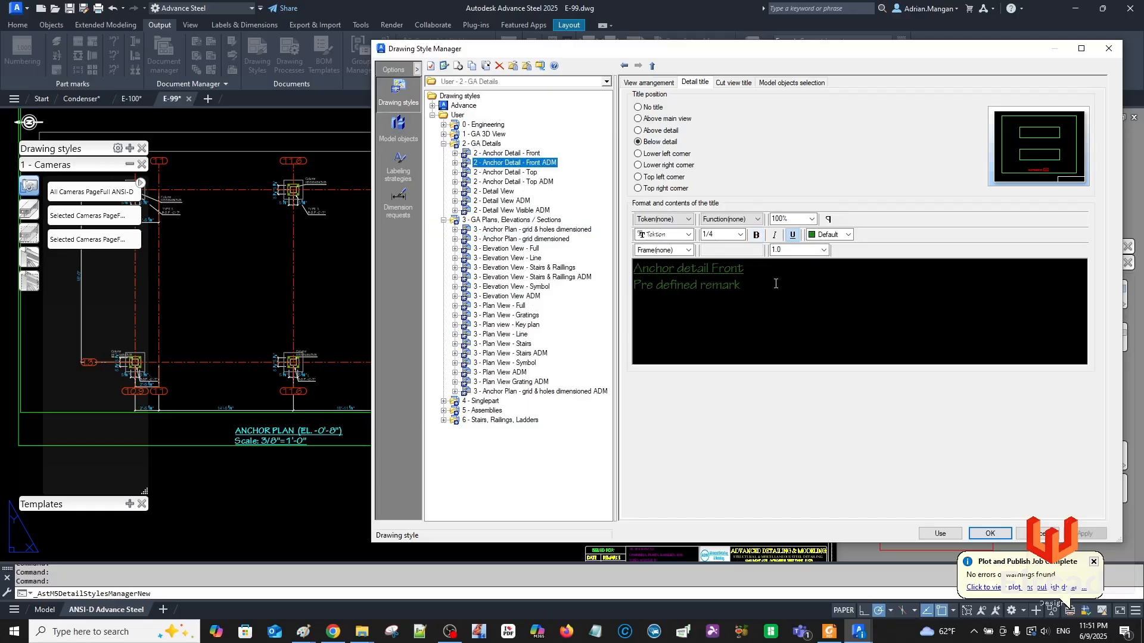
left_click_drag(776, 284, 624, 238)
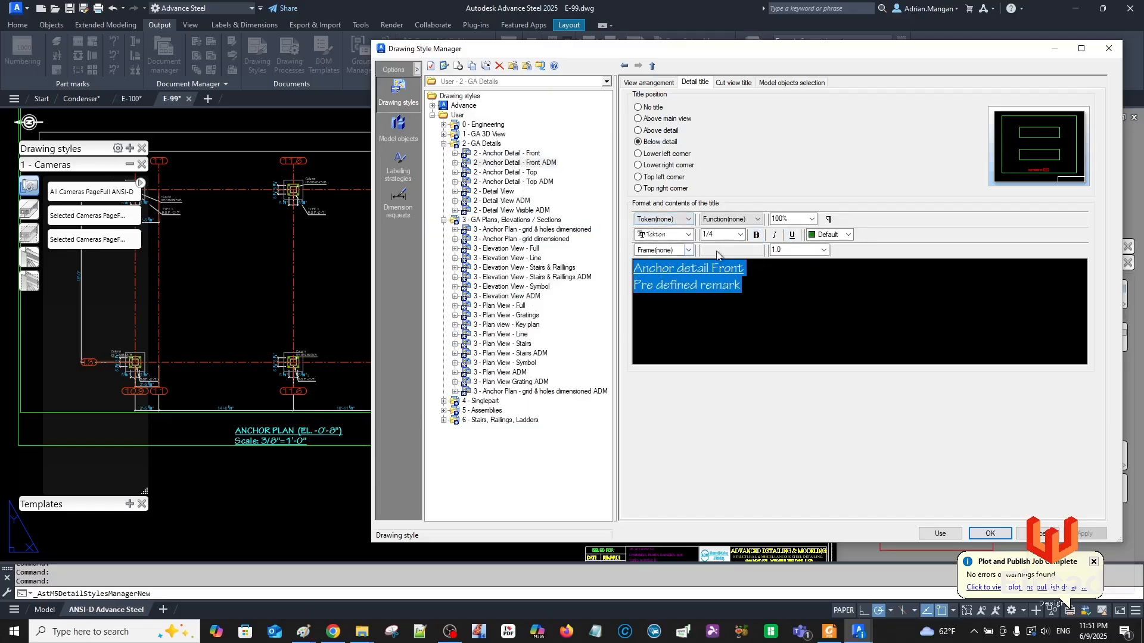
left_click(847, 235)
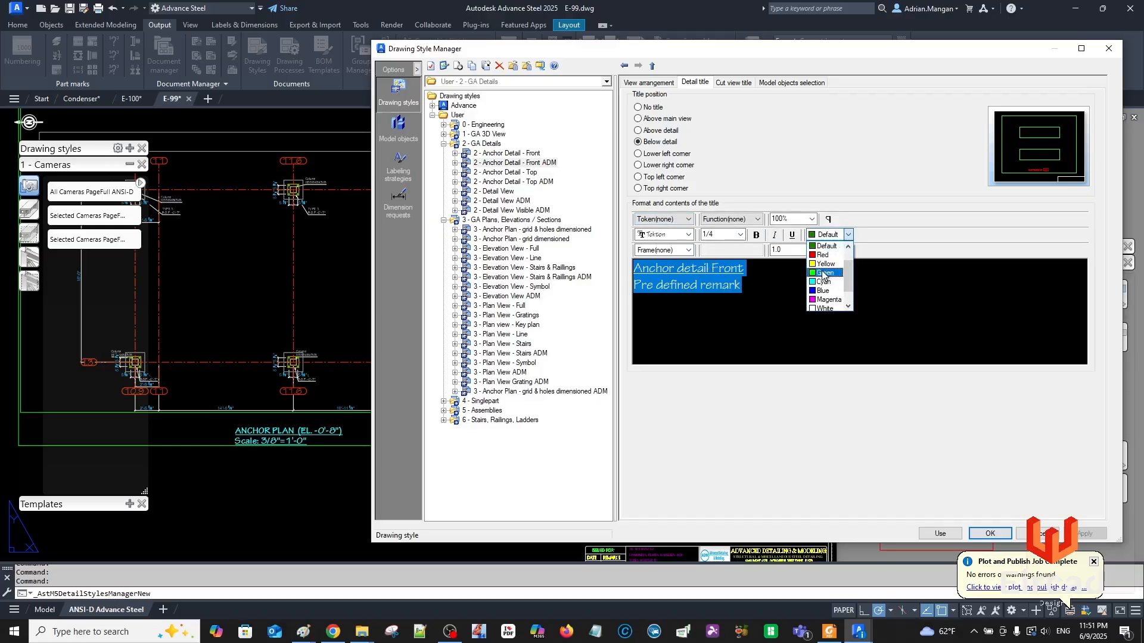
left_click(824, 271)
Set both lines of the front anchor detail title to Cyan and make them bold.
left_click(847, 235)
left_click(748, 289)
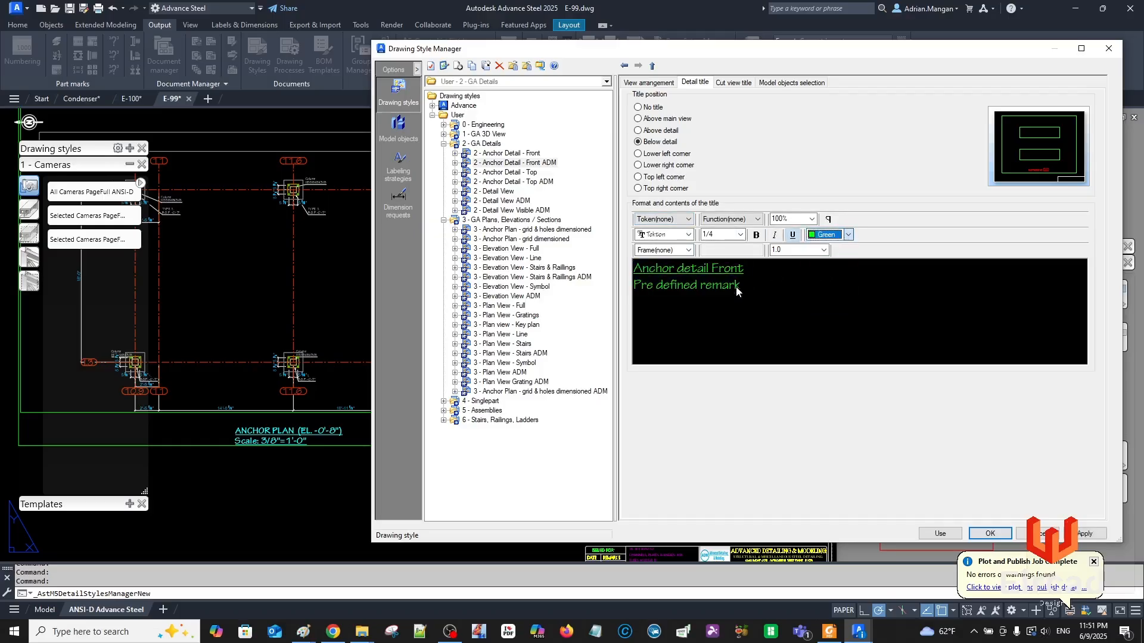
key("ctrl+a")
left_click(847, 235)
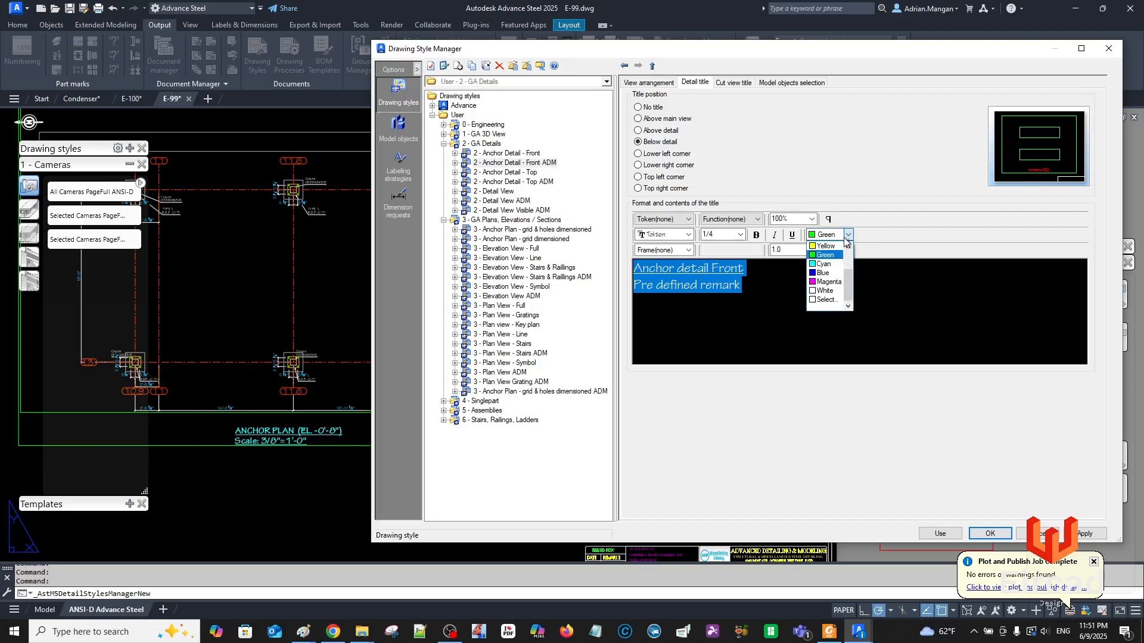
left_click(824, 263)
left_click(748, 280)
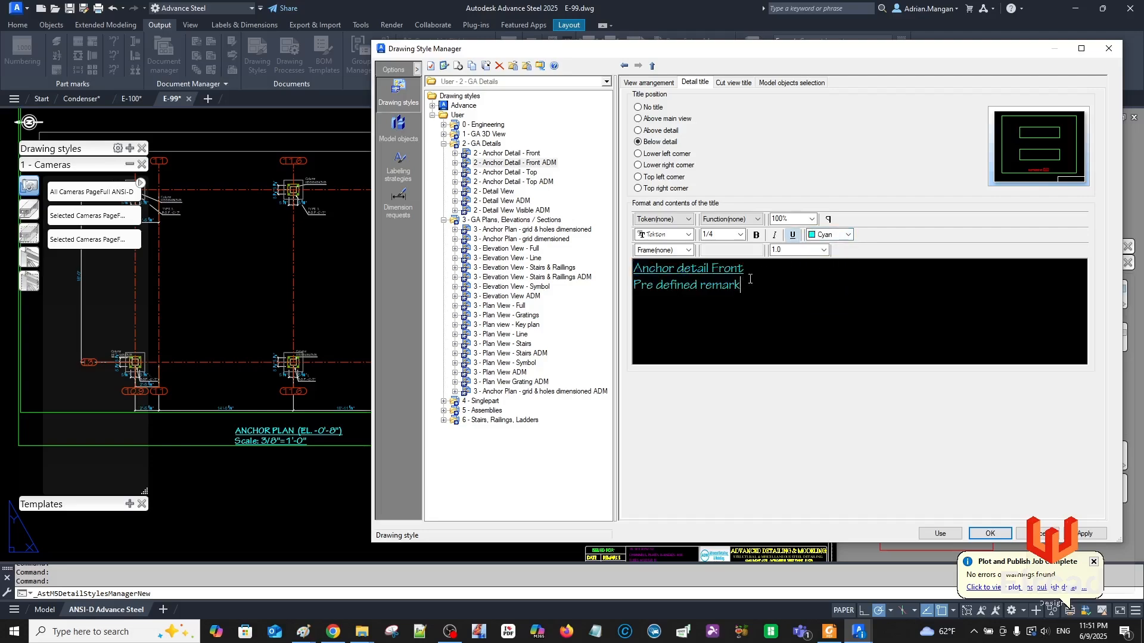
key("ctrl+a")
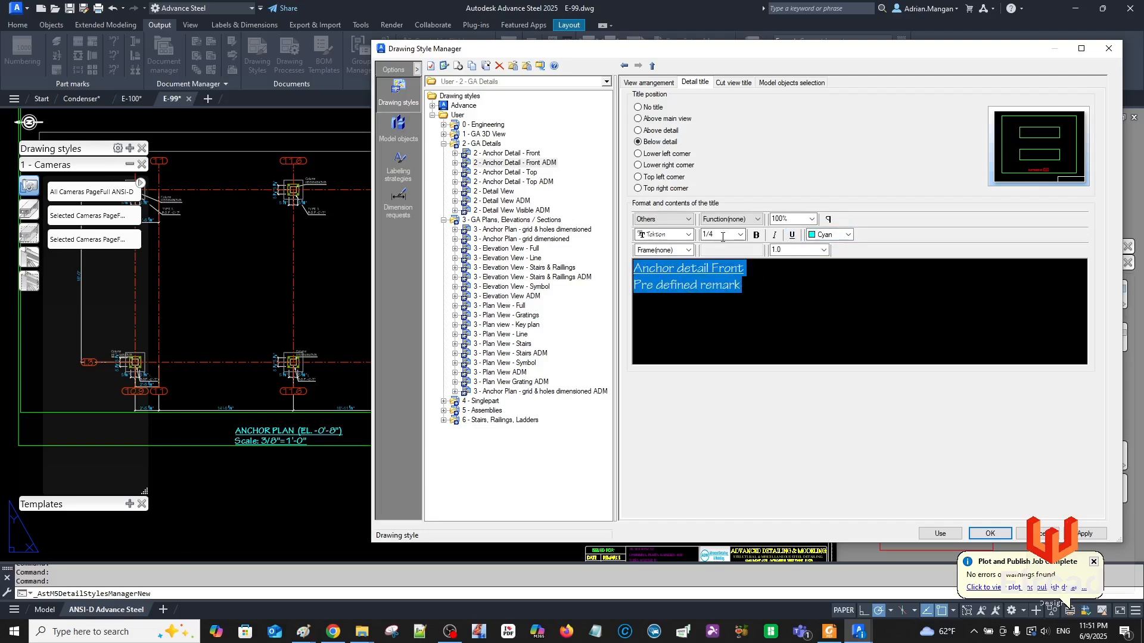
left_click(756, 236)
left_click(746, 269)
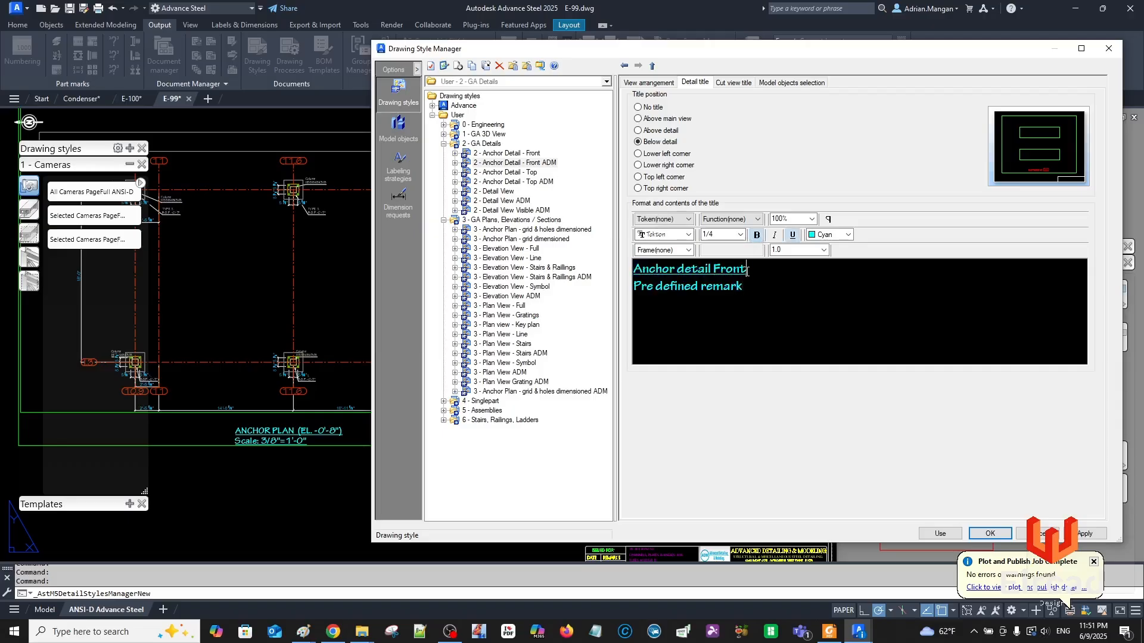
Replace the first line of the front anchor detail title with ANCHOR PLAN FRONT.
key("shift+Home")
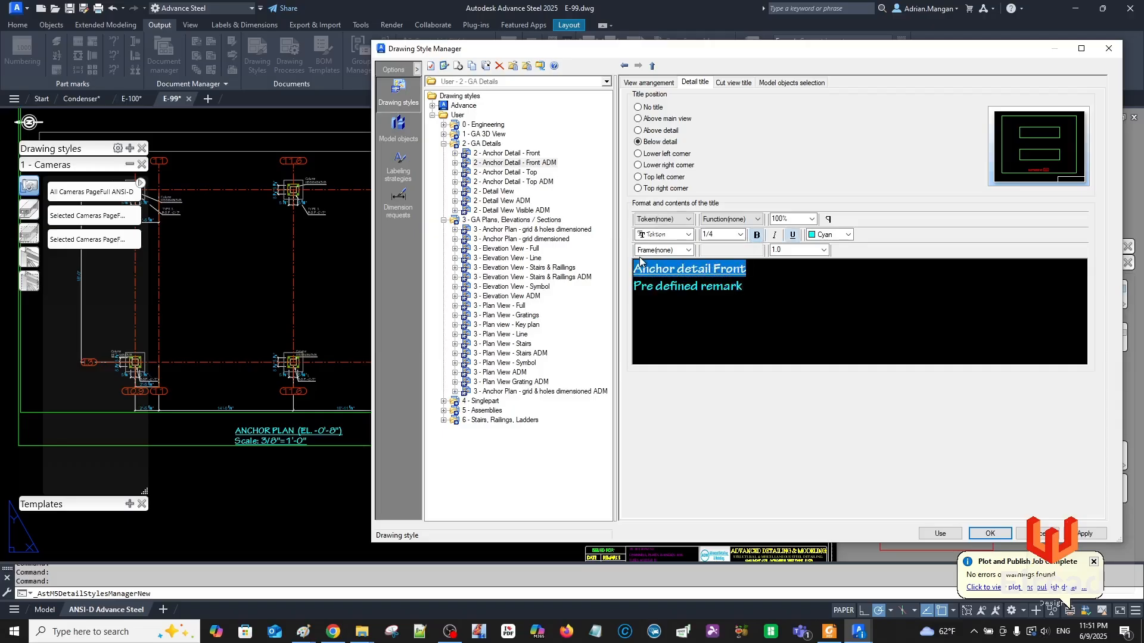
type("ANVHOR")
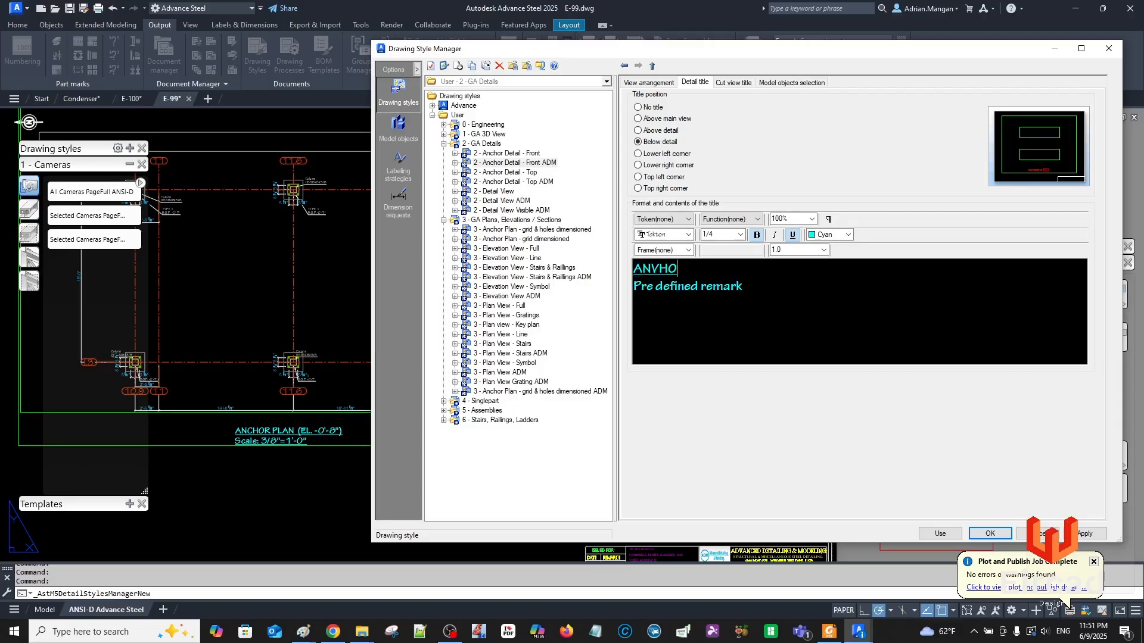
key("BackSpace")
key("BackSpace")
key("BackSpace")
key("BackSpace")
key("BackSpace")
type("NCHOR PLAN FRONT")
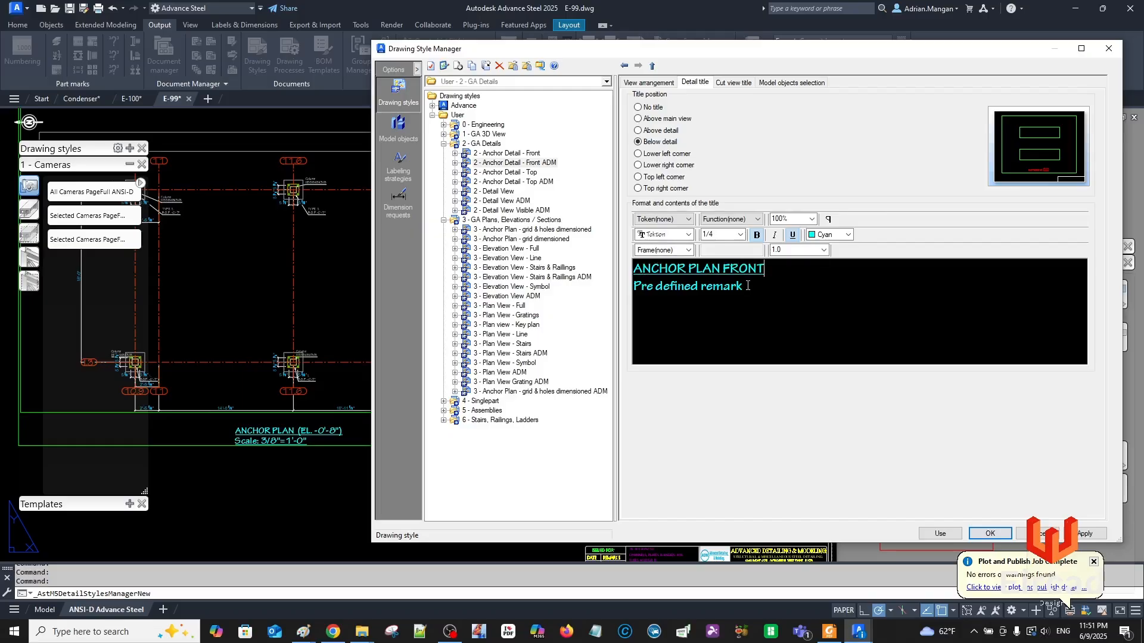
left_click_drag(745, 287, 633, 288)
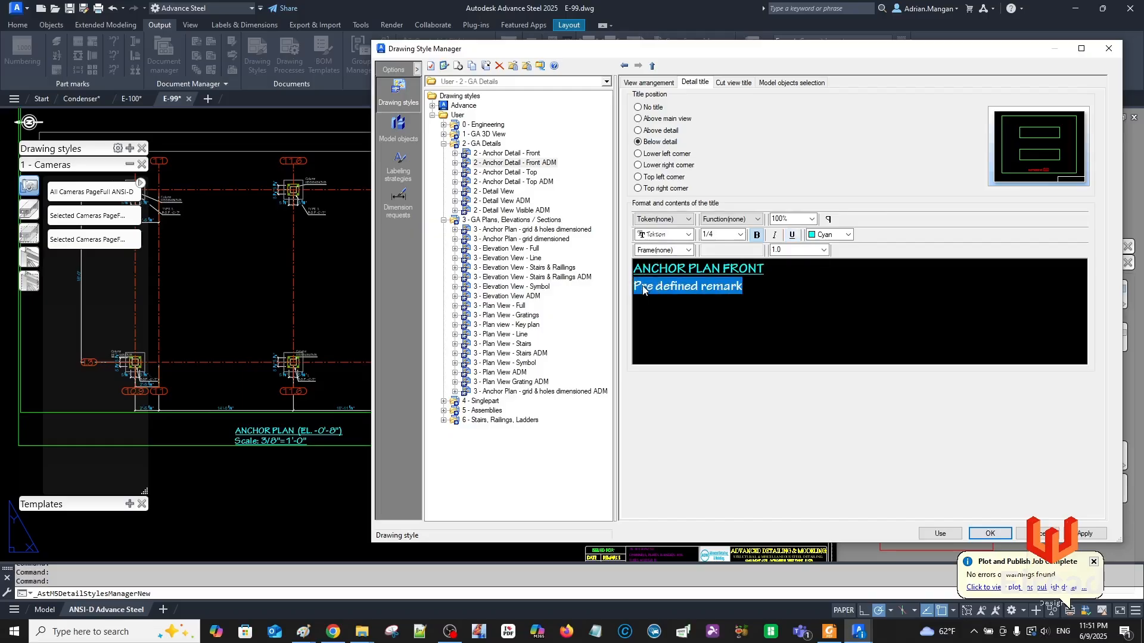
type("Sc")
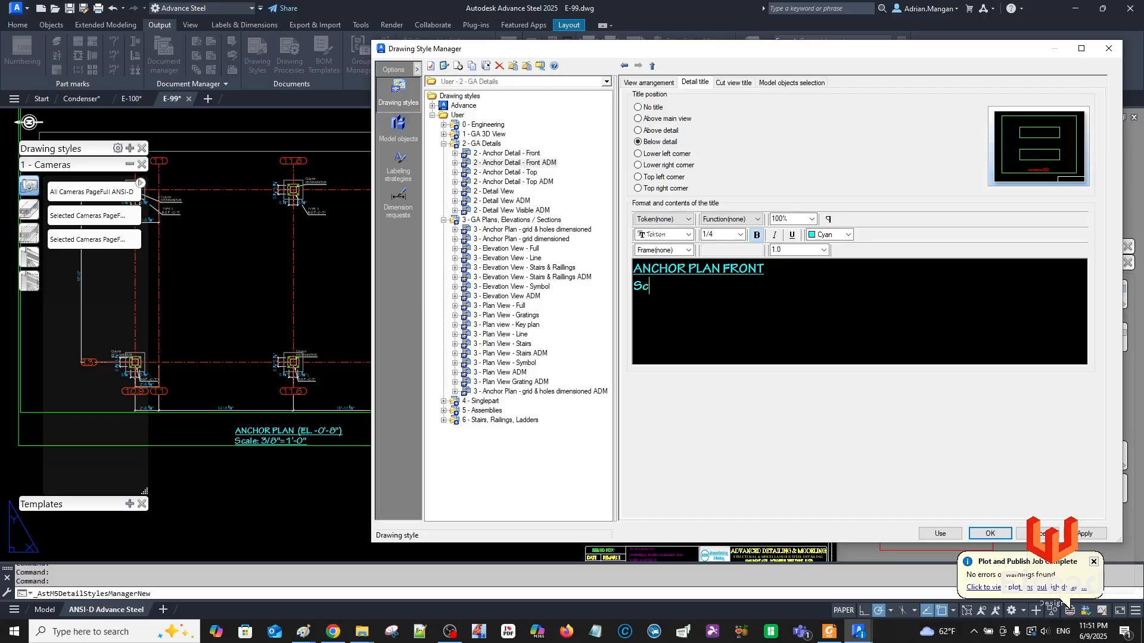
type("ale_")
key("BackSpace")
key("BackSpace")
key("BackSpace")
key("BackSpace")
key("BackSpace")
left_click(679, 219)
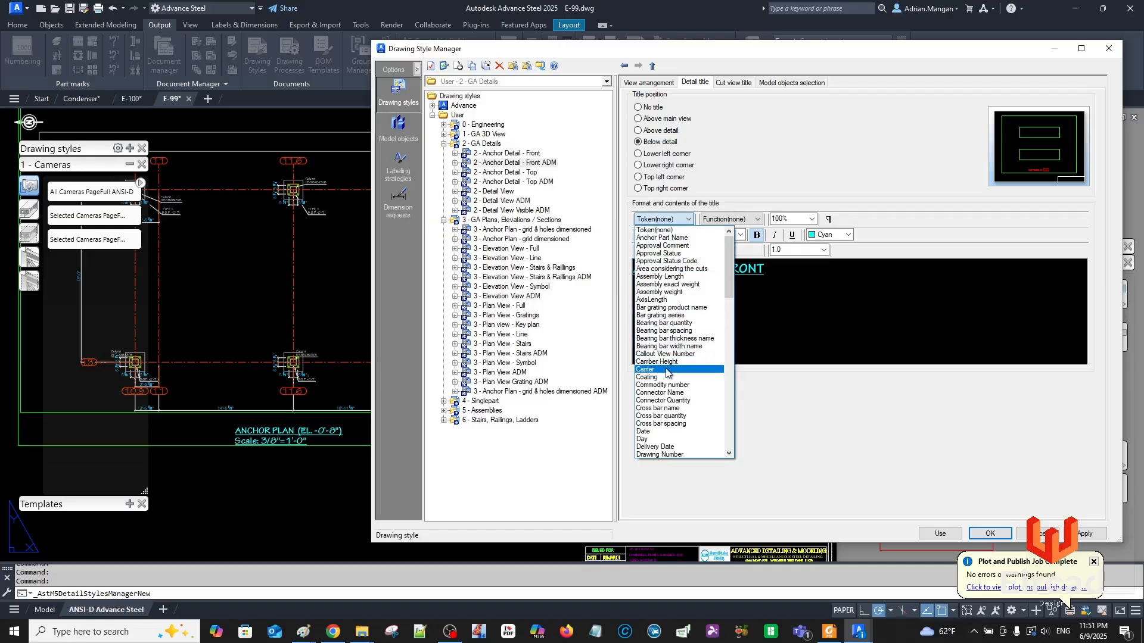
left_click_drag(728, 290, 726, 396)
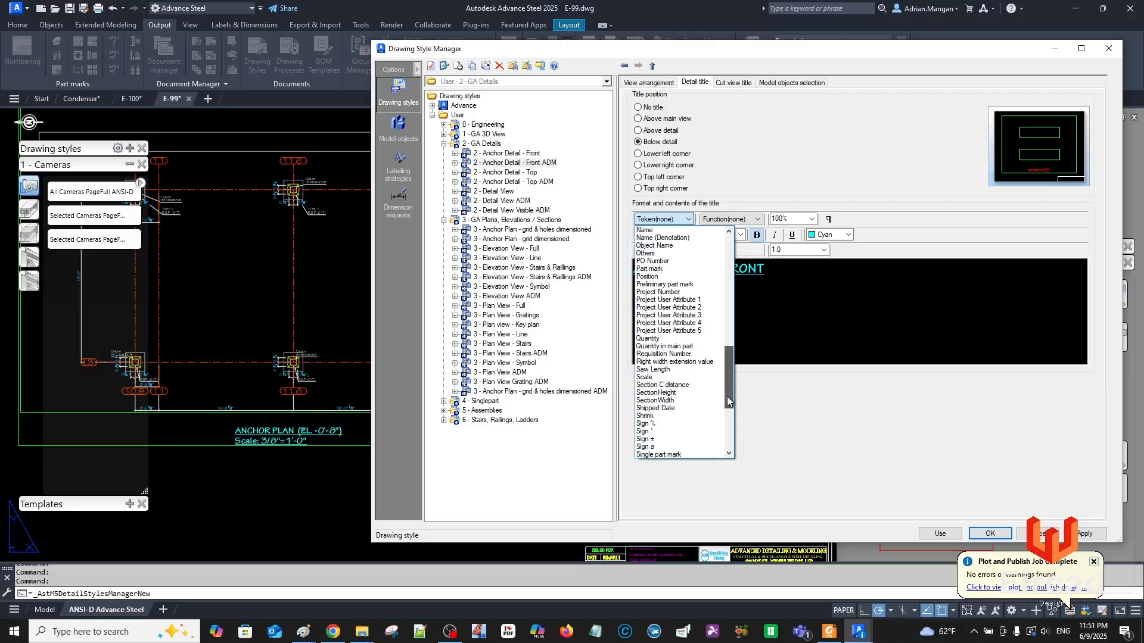
left_click(655, 254)
Underline the remark line of the front title and add a third line, Scale:, followed by the Scale token.
left_click_drag(751, 287, 635, 279)
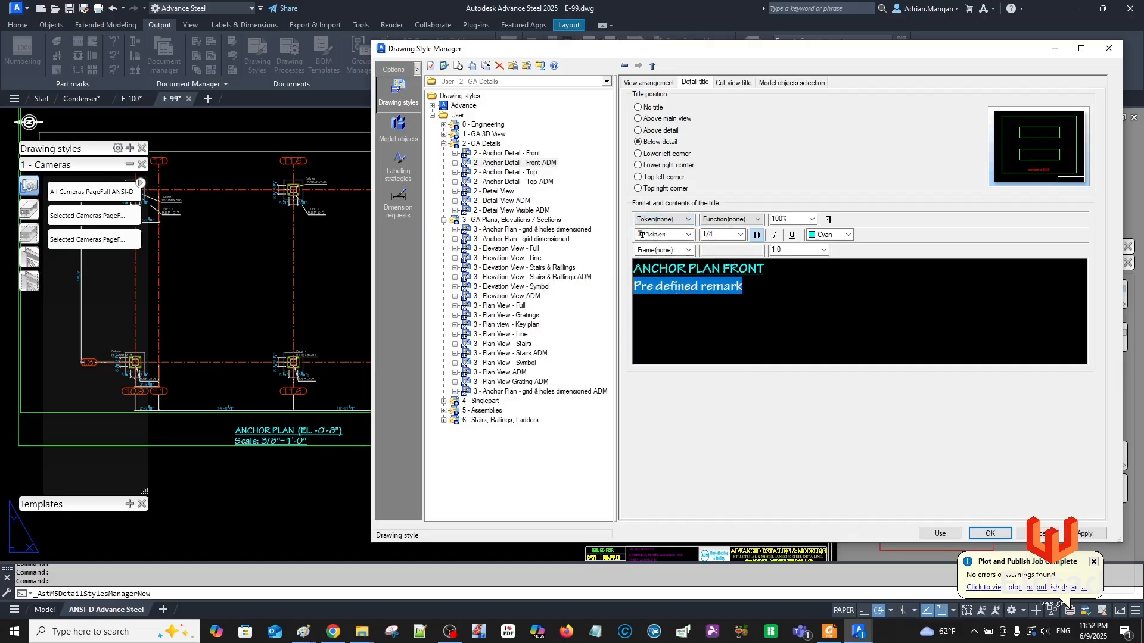
left_click(780, 290)
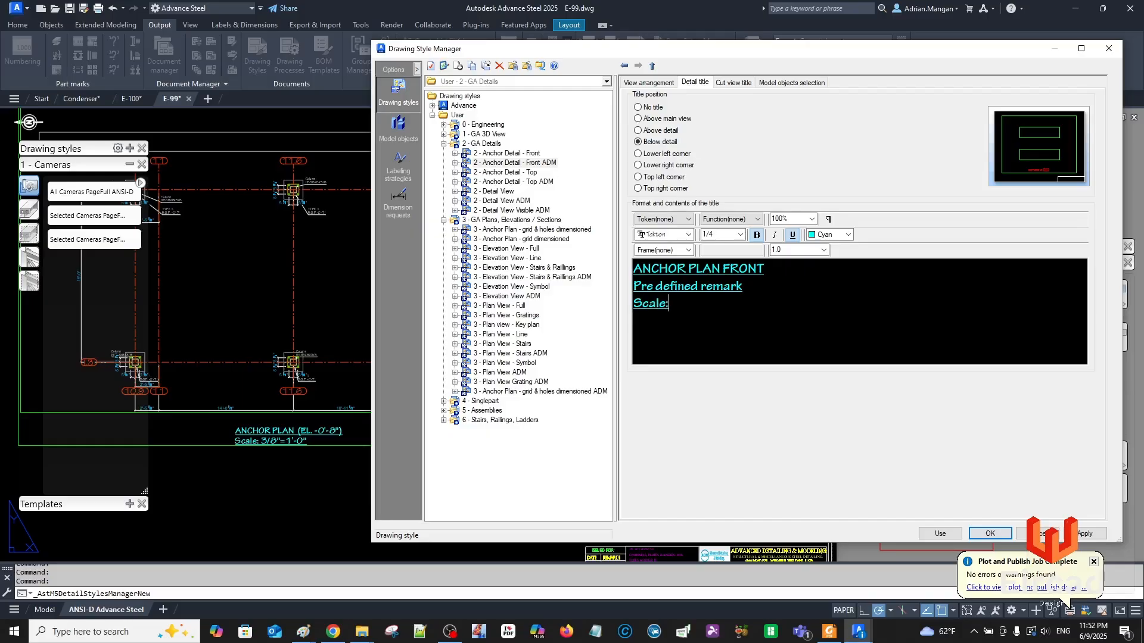
left_click(690, 219)
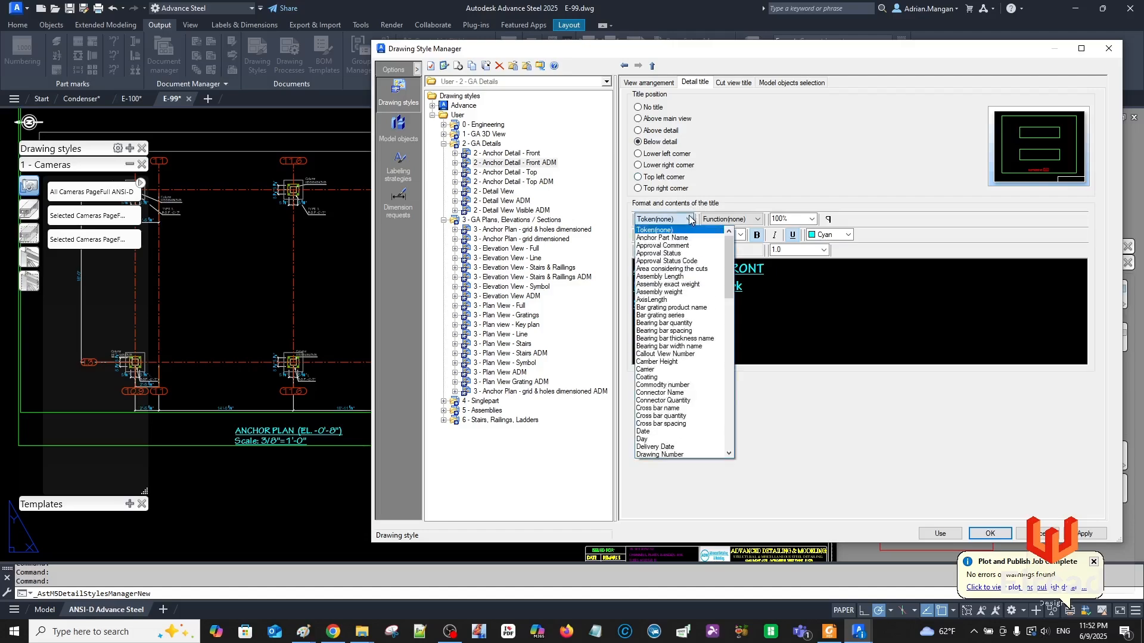
left_click(729, 345)
left_click(726, 373)
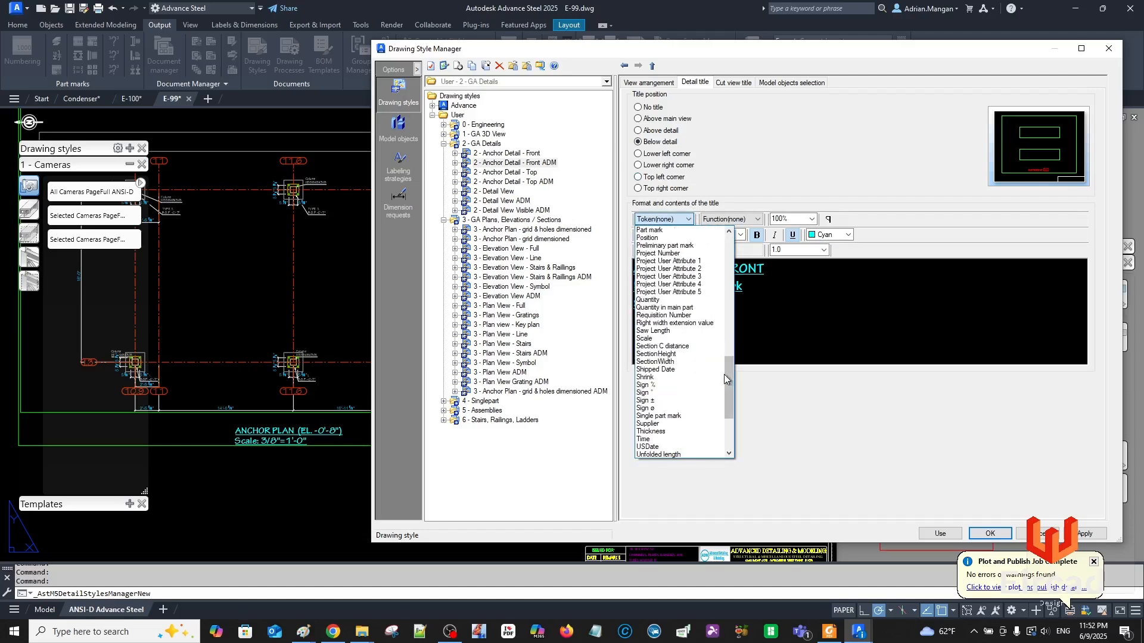
left_click(672, 336)
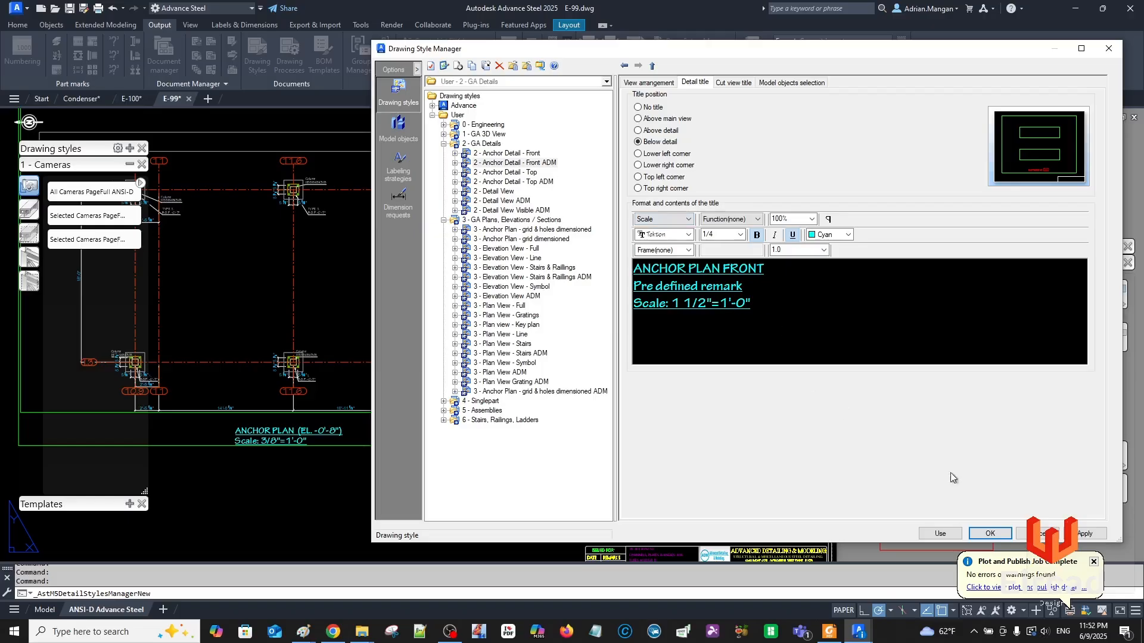
Apply the title changes to the front anchor detail style, start using it, and cancel the detail view selection.
left_click(1096, 533)
left_click(952, 532)
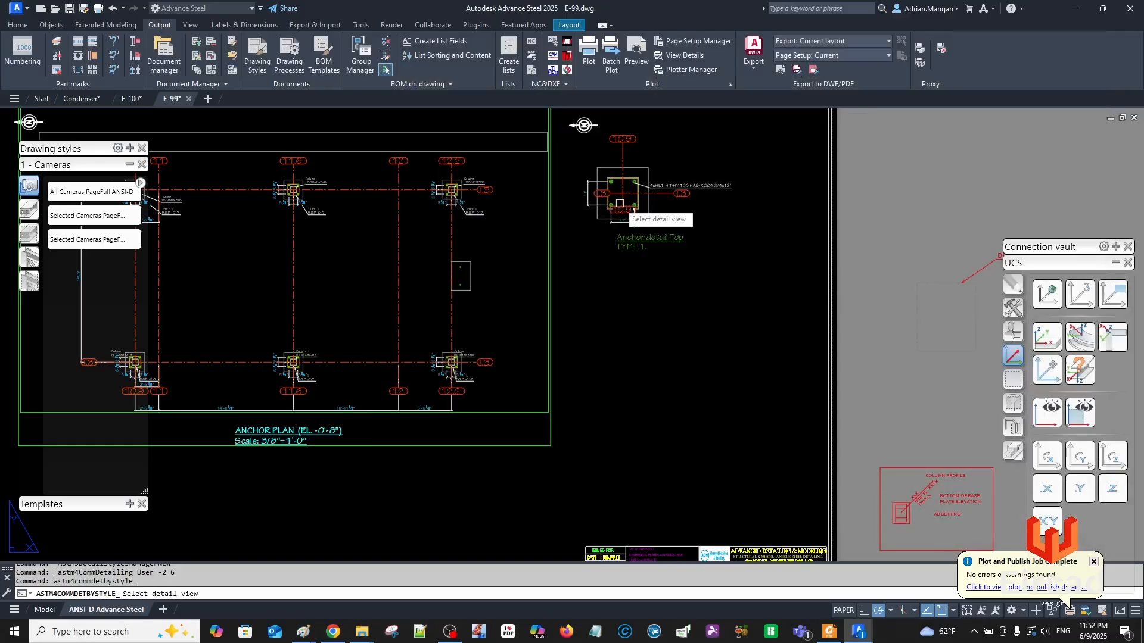
scroll(616, 182, "up", 3)
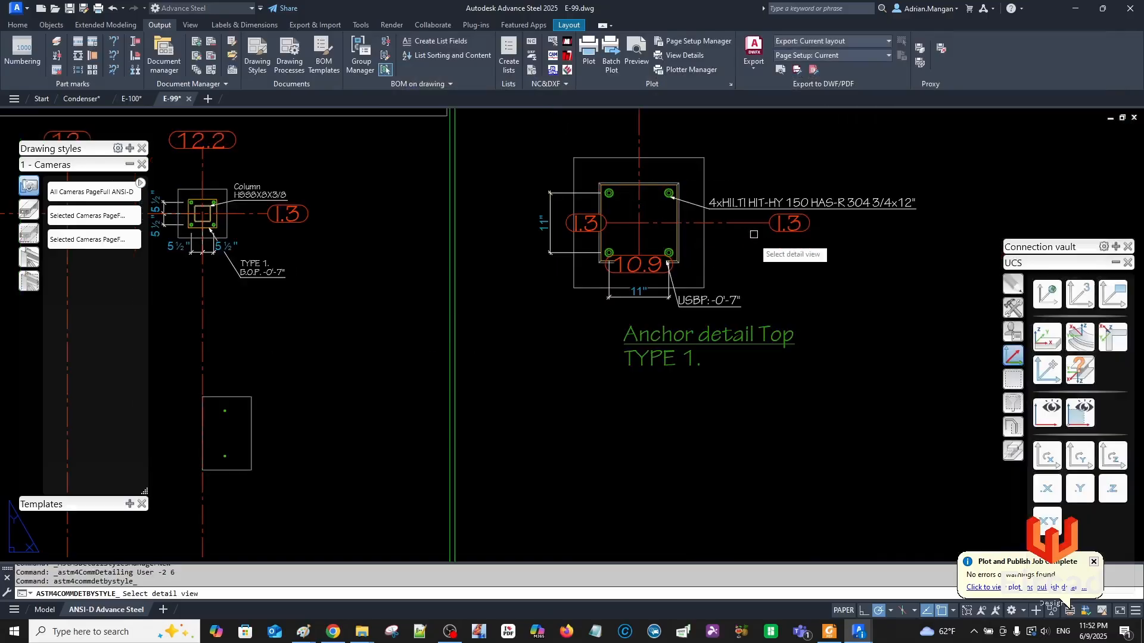
key("Escape")
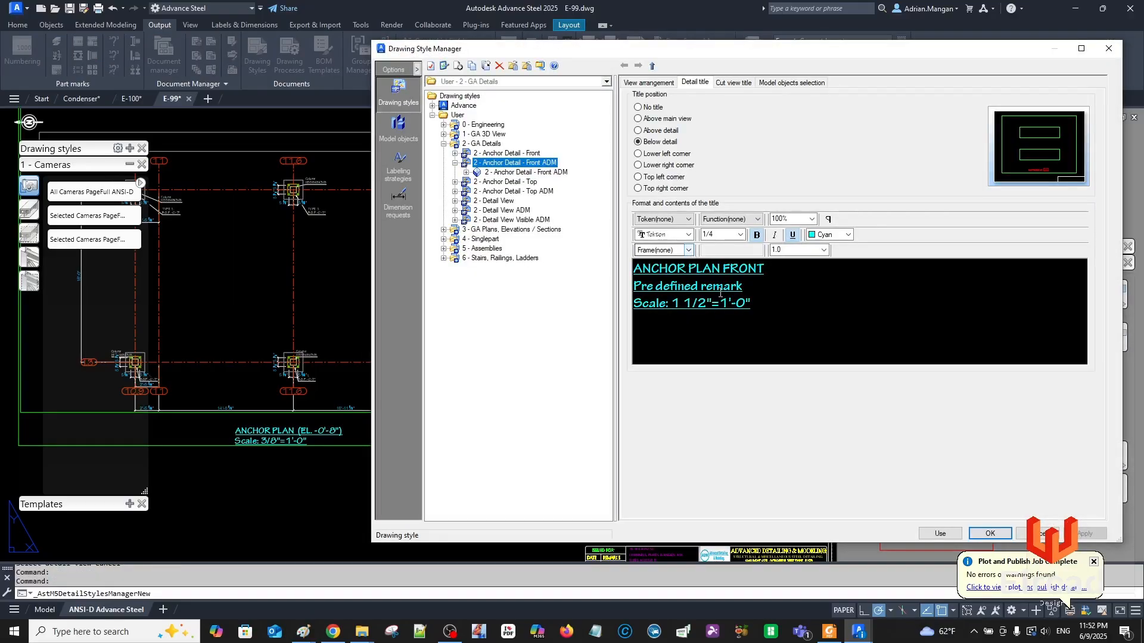
In the 2 - Anchor Detail - Top ADM style, set both title lines to Cyan and underline the remark line.
left_click(455, 164)
left_click(508, 182)
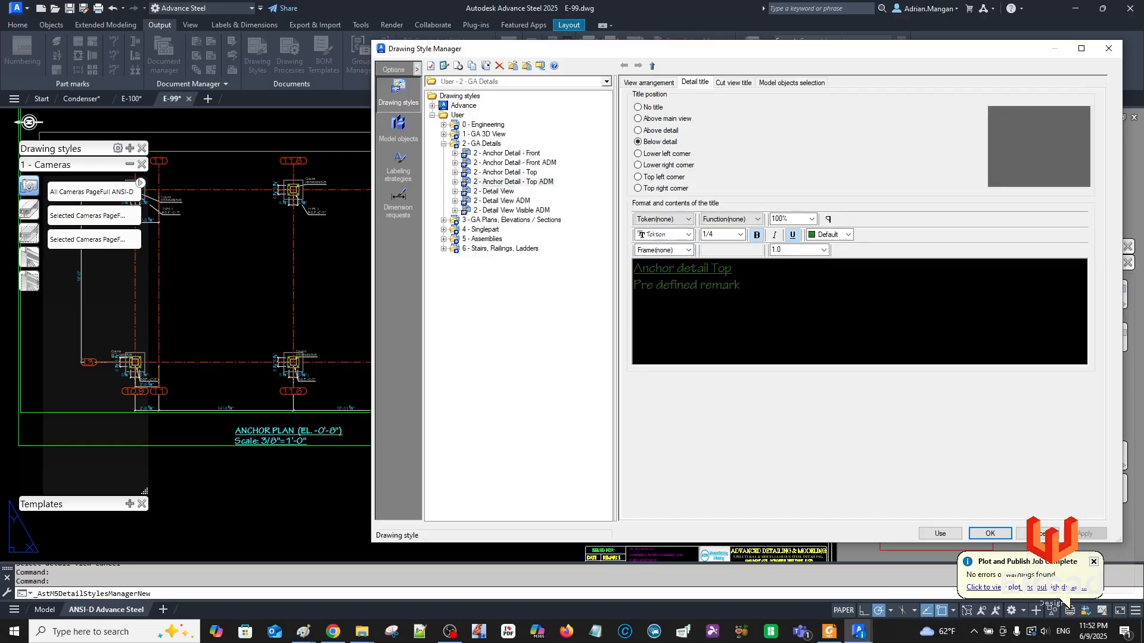
left_click(455, 183)
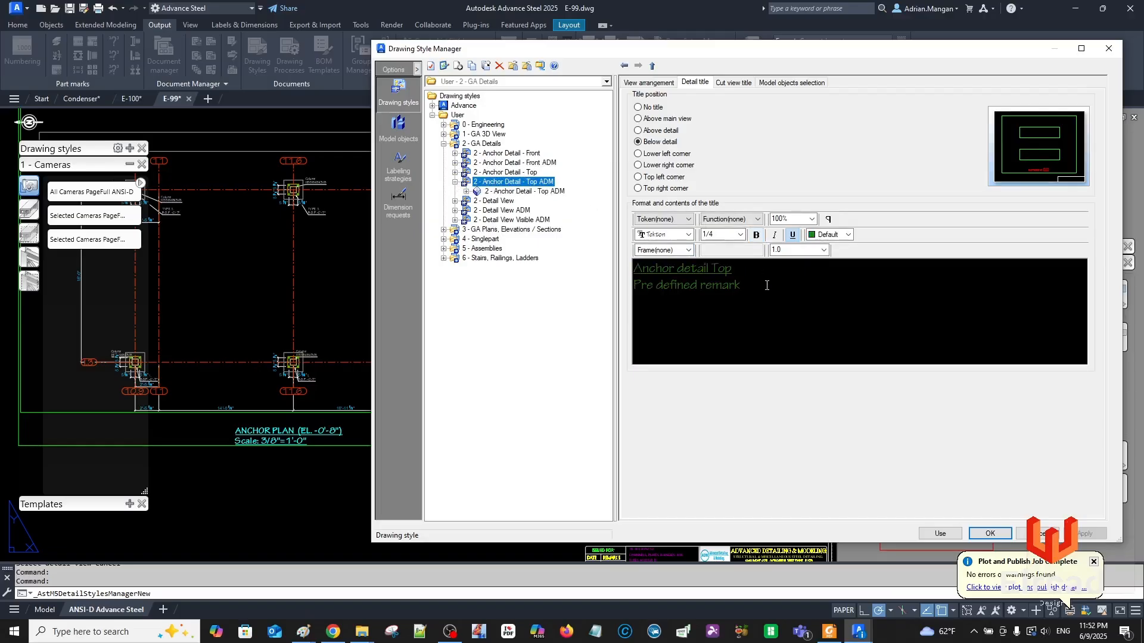
left_click_drag(767, 285, 588, 240)
left_click(848, 235)
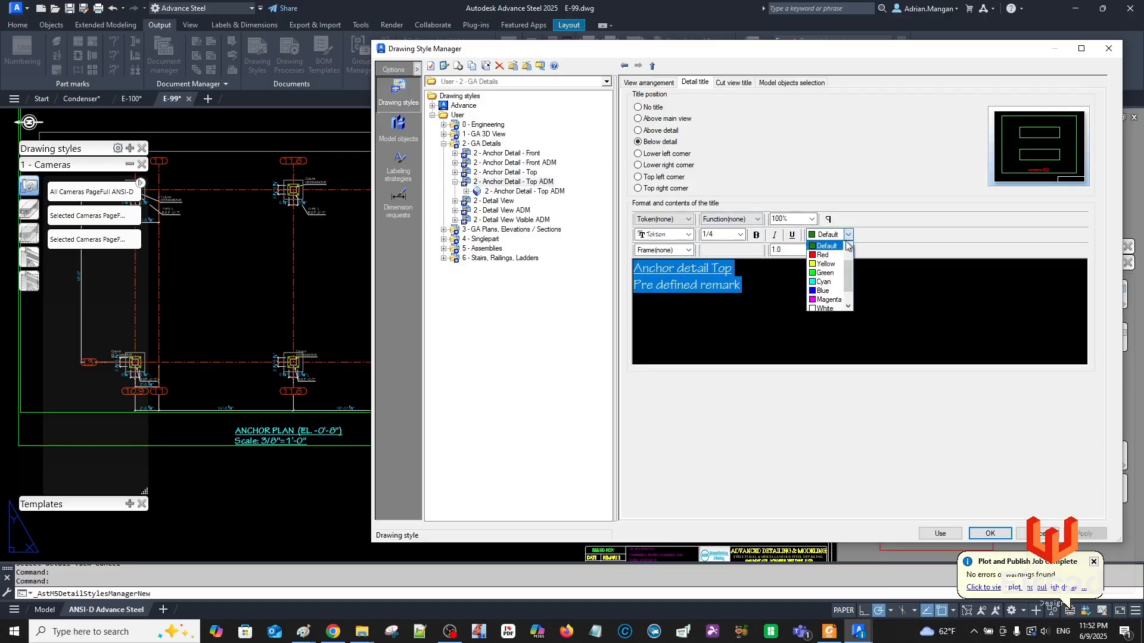
left_click(825, 282)
left_click_drag(764, 281, 648, 289)
left_click(791, 235)
left_click(722, 285)
Change the top detail's first title line to ANCHOR DETAIL TOP and add a third line reading Scale:.
left_click_drag(744, 266, 602, 262)
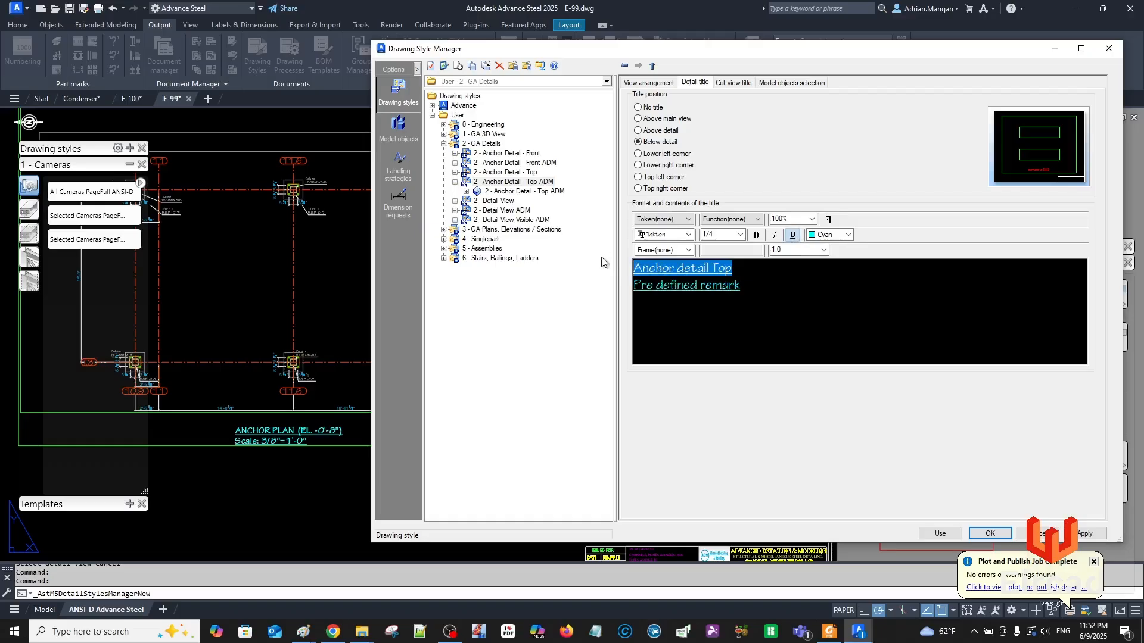
type("ANCHOR DETAIL TOP")
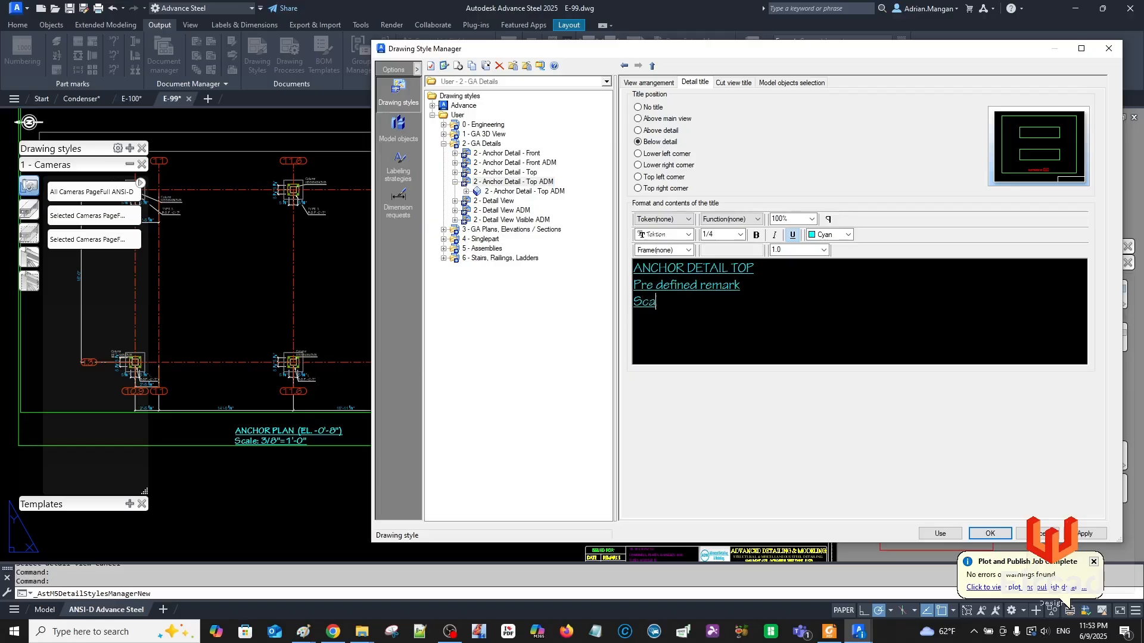
left_click_drag(687, 309, 630, 306)
left_click(795, 236)
left_click(780, 295)
Insert the Scale token after Scale: in the top detail title and underline that line.
left_click(688, 219)
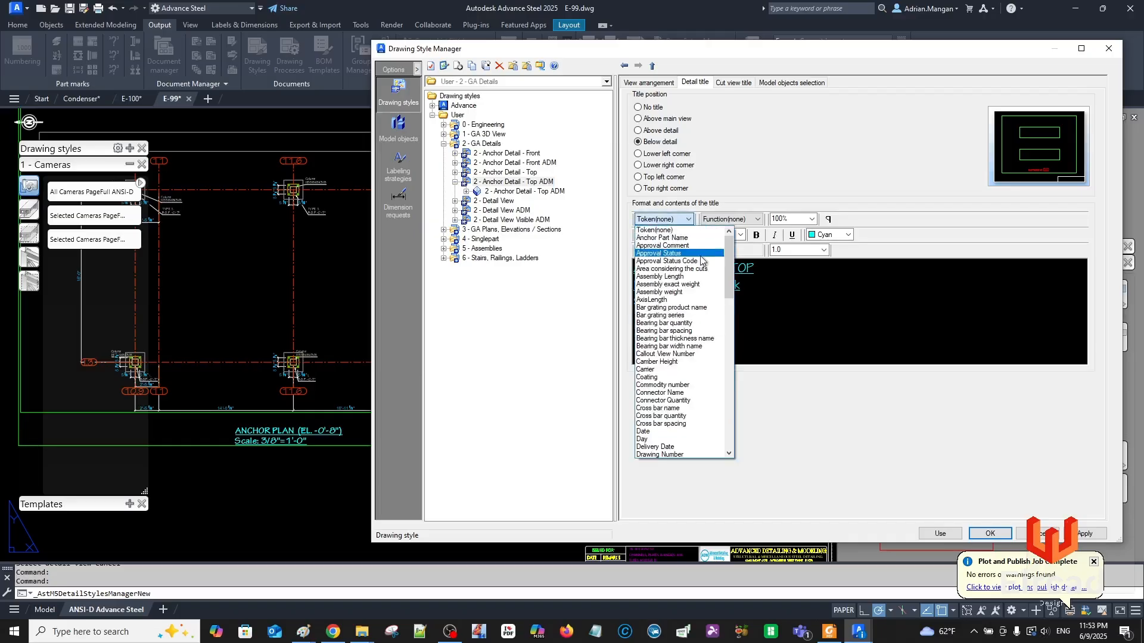
left_click(730, 319)
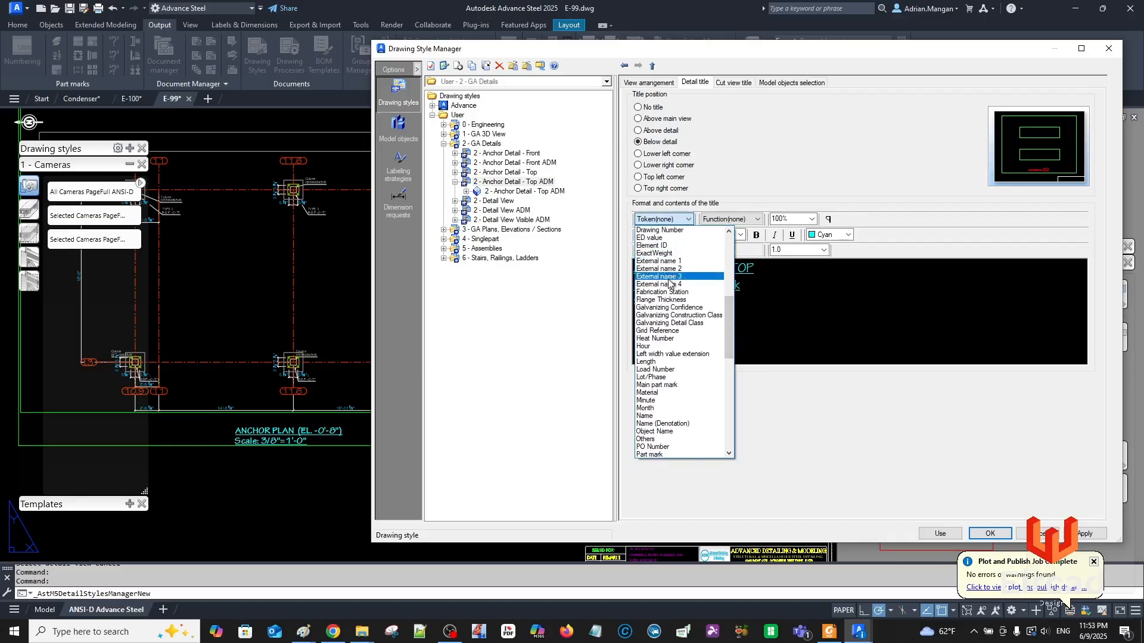
scroll(668, 393, "down", 2)
scroll(666, 408, "down", 5)
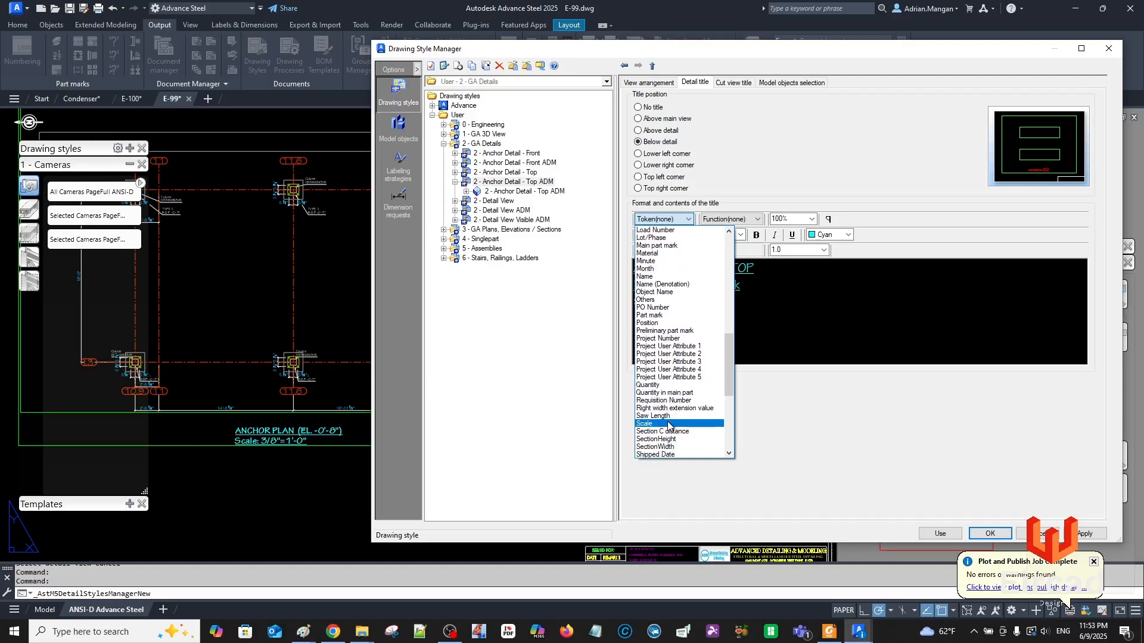
left_click(670, 423)
left_click(650, 309)
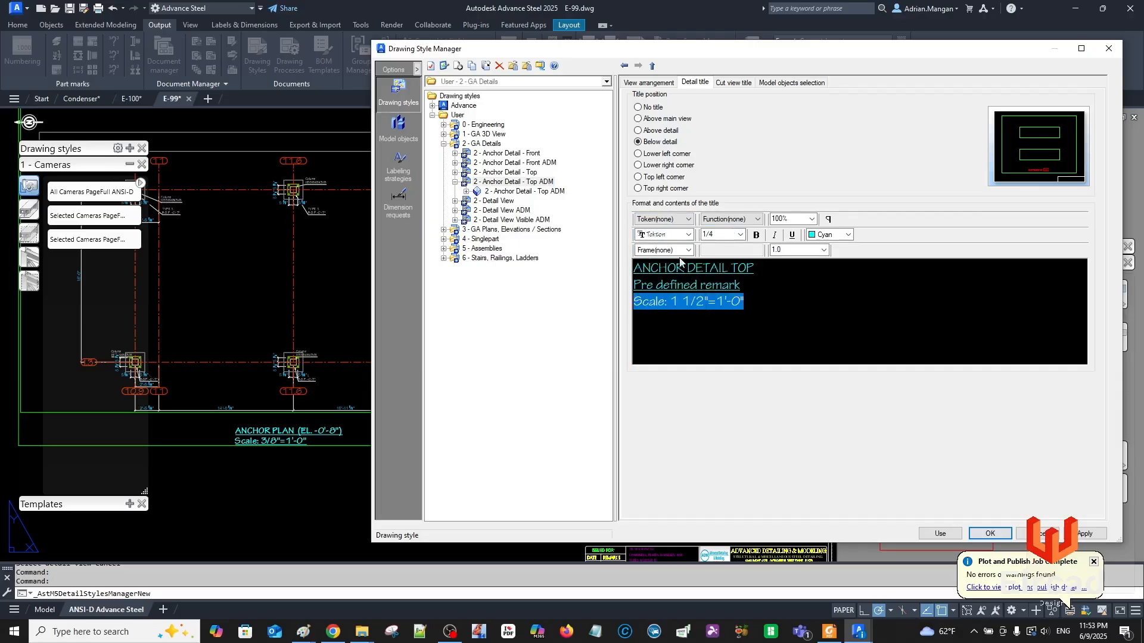
left_click(793, 235)
Make all three lines of the top anchor detail title bold and apply the style changes.
left_click_drag(779, 309, 607, 274)
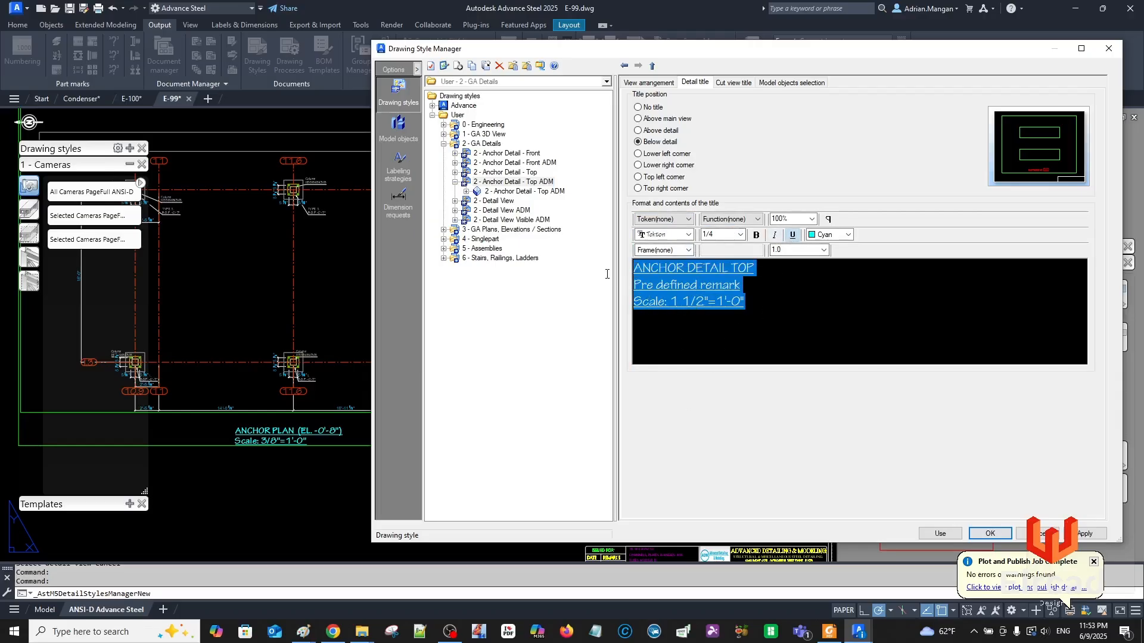
left_click(756, 235)
left_click(1084, 533)
Use the 2 - Anchor Detail - Top ADM style to update the TYPE 1 anchor detail on the sheet.
left_click(947, 534)
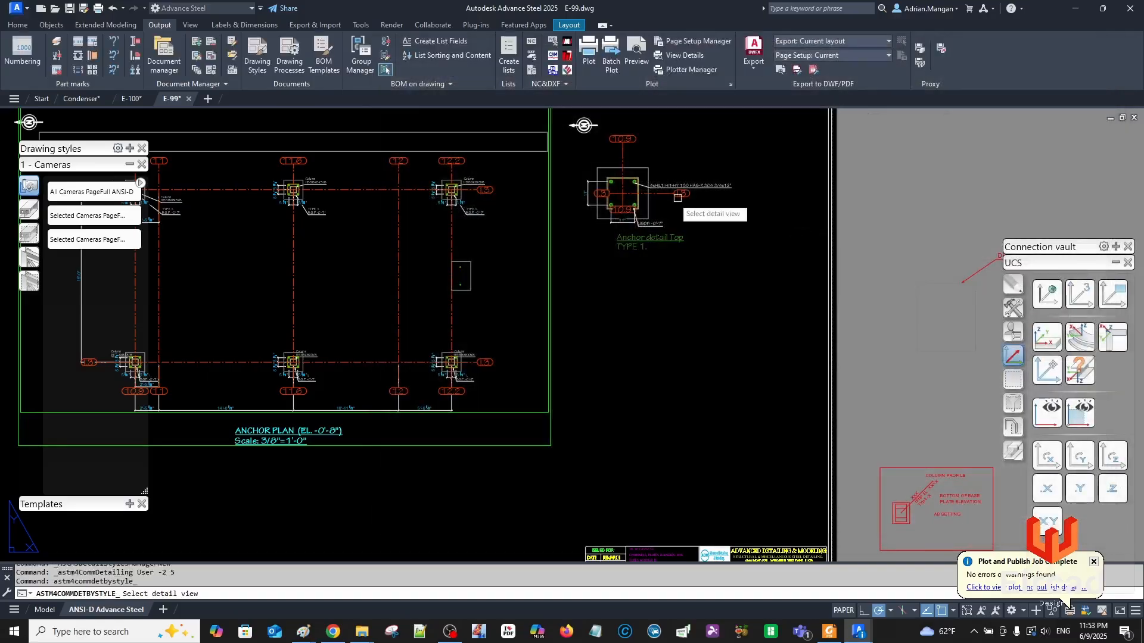
scroll(630, 195, "up", 5)
left_click(630, 195)
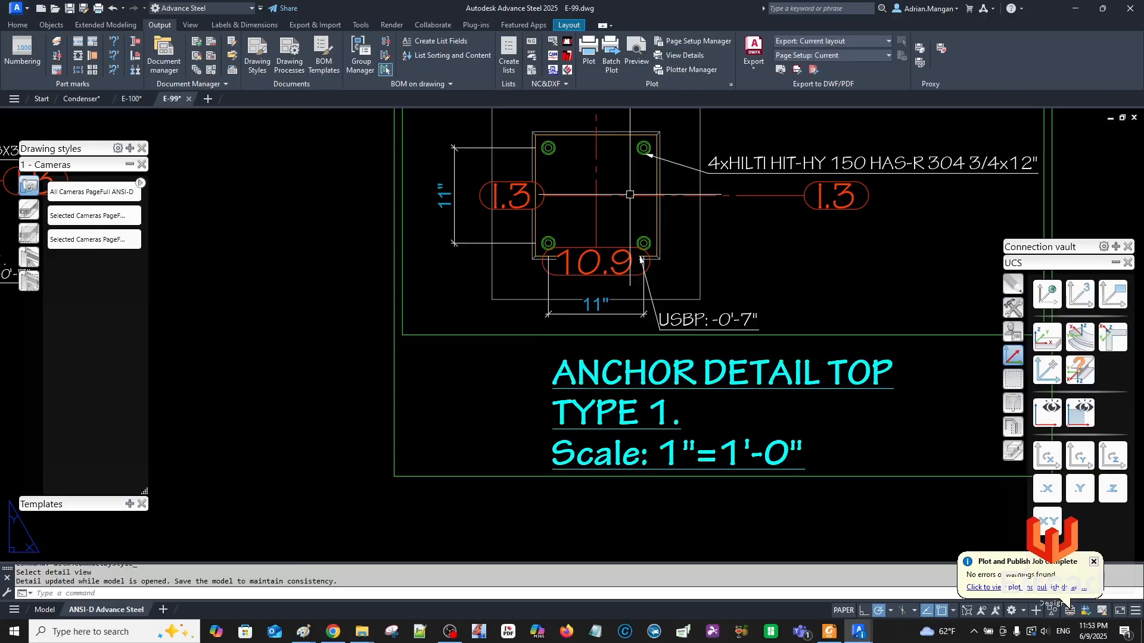
Move the ANCHOR DETAIL TOP view slightly closer to the anchor plan and a little lower on the sheet.
scroll(641, 259, "down", 5)
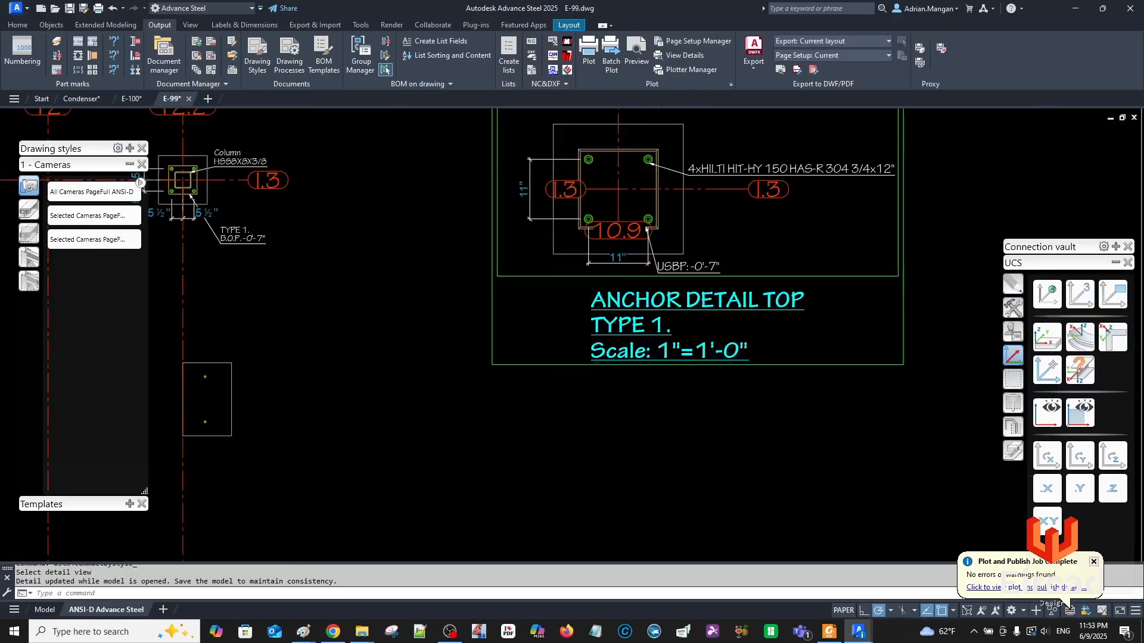
scroll(678, 218, "up", 3)
left_click(678, 218)
left_click_drag(667, 223, 617, 243)
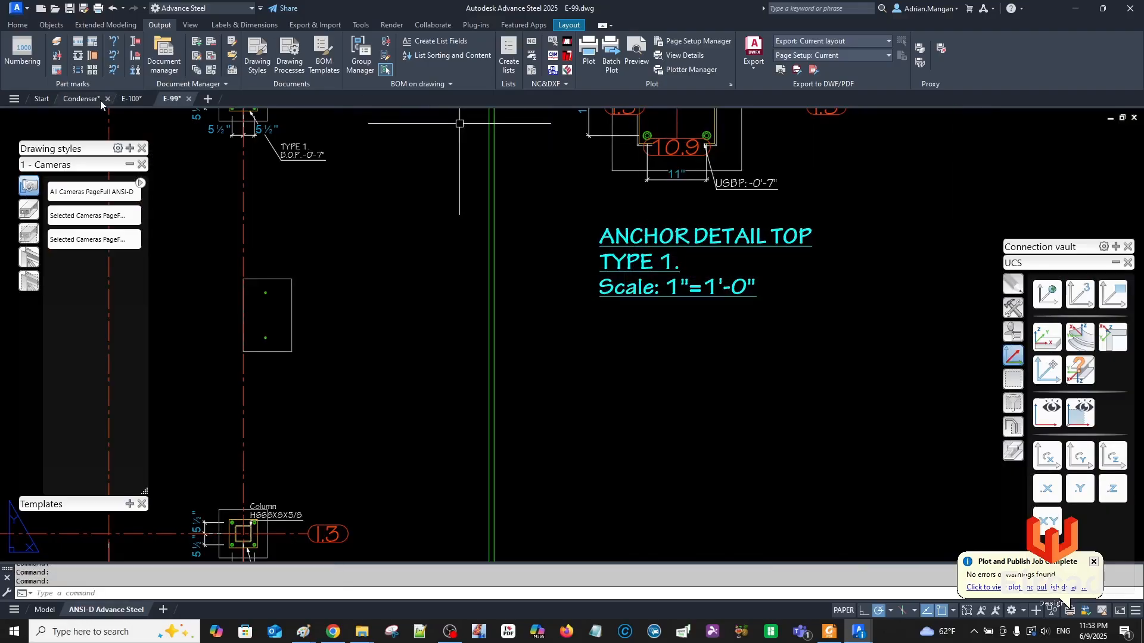
Switch to the Condenser model and examine the column base anchors and their detail camera in 3D.
left_click(85, 98)
scroll(565, 325, "up", 5)
mouse_move(456, 283)
middle_mouse_down("shift")
mouse_move(465, 256)
mouse_move(459, 280)
middle_mouse_up("shift")
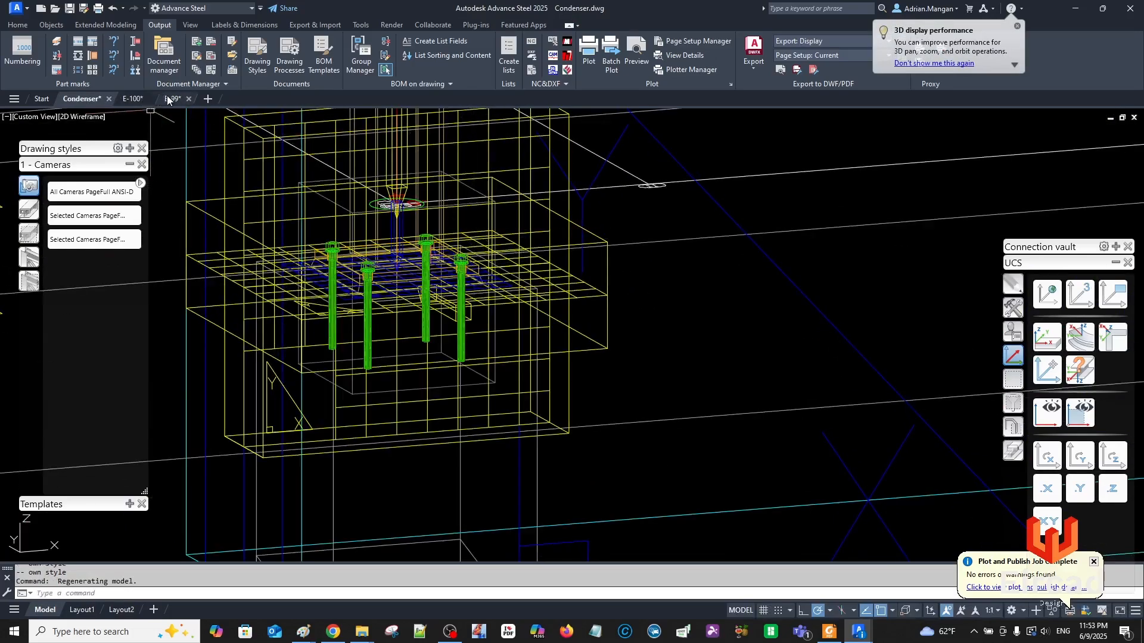
Switch to the E-99 sheet and stretch the left 1.3 grid bubble of the ANCHOR DETAIL TOP view outward by 1".
left_click(169, 99)
scroll(596, 286, "down", 2)
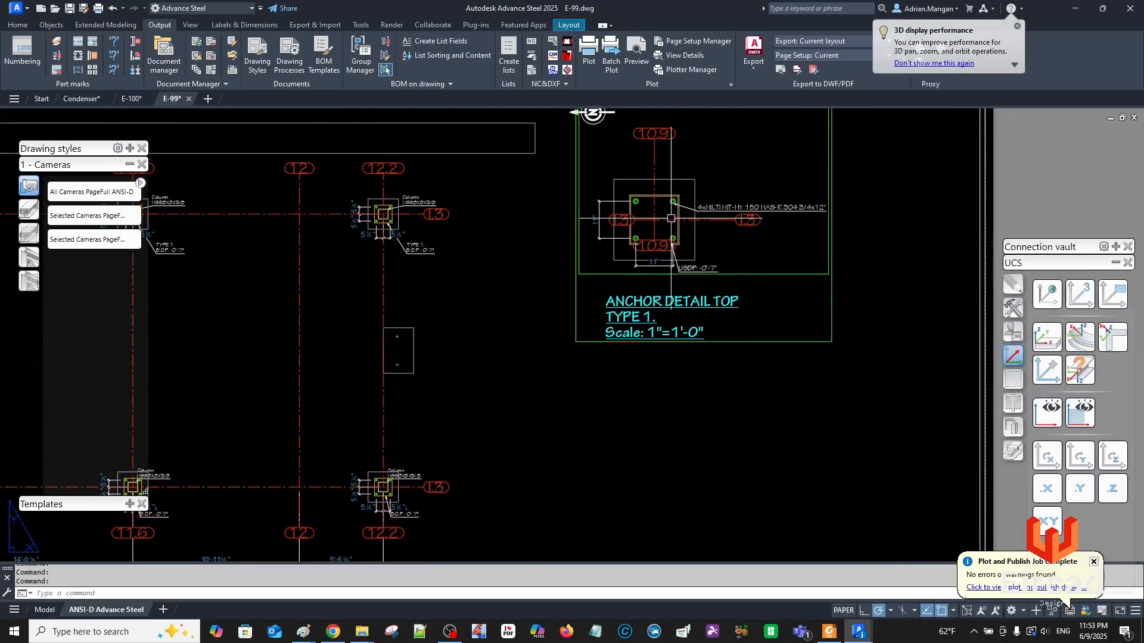
scroll(671, 218, "up", 2)
scroll(667, 192, "up", 3)
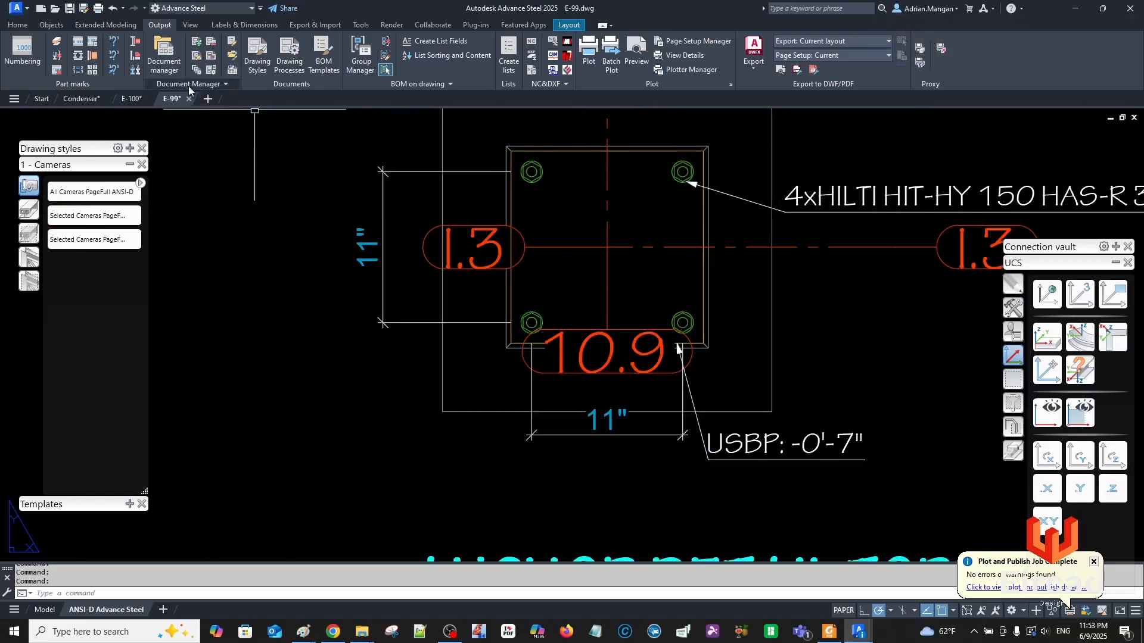
left_click(536, 246)
left_click(566, 247)
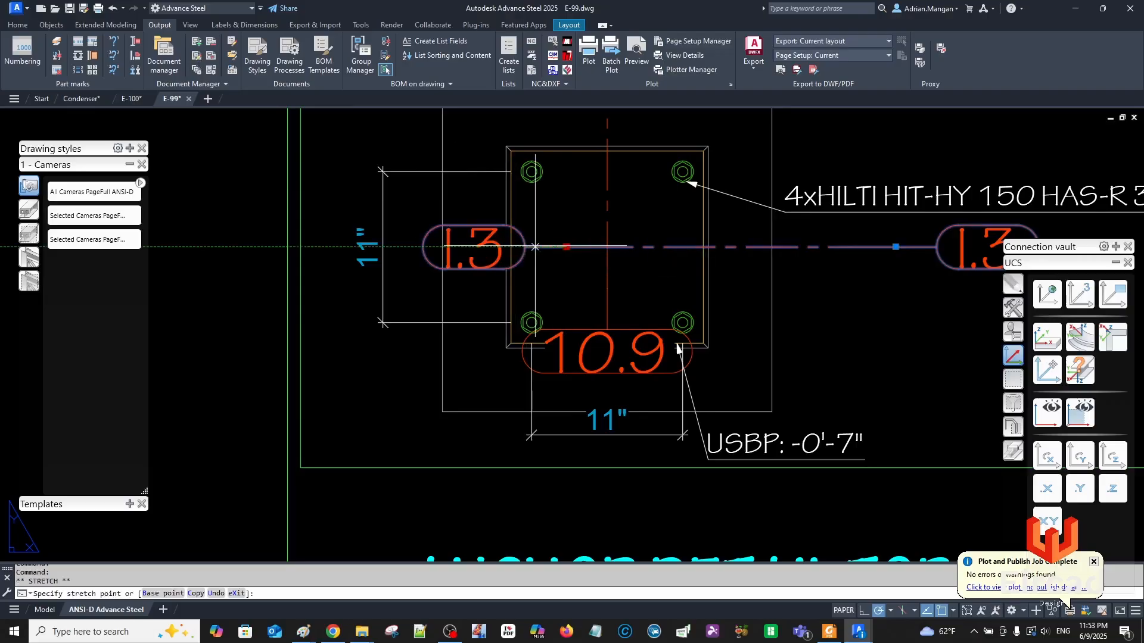
type("1")
key("Return")
key("Escape")
Stretch the lower 10.9 grid bubble of the anchor detail downward by 1", clear of the base plate.
left_click(605, 323)
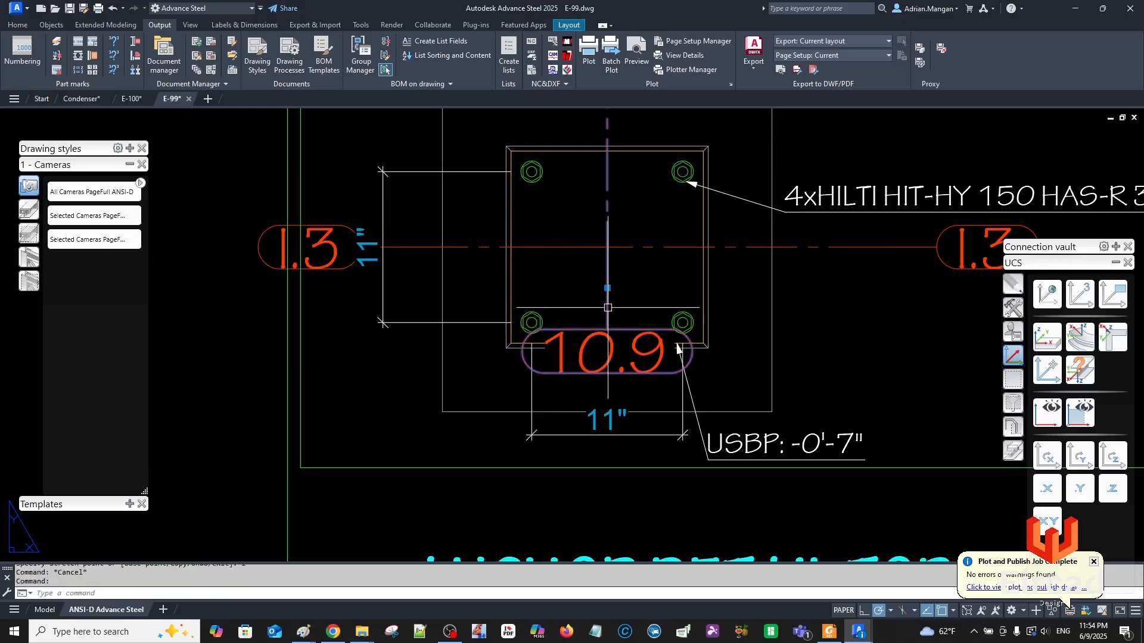
left_click(607, 288)
type("1")
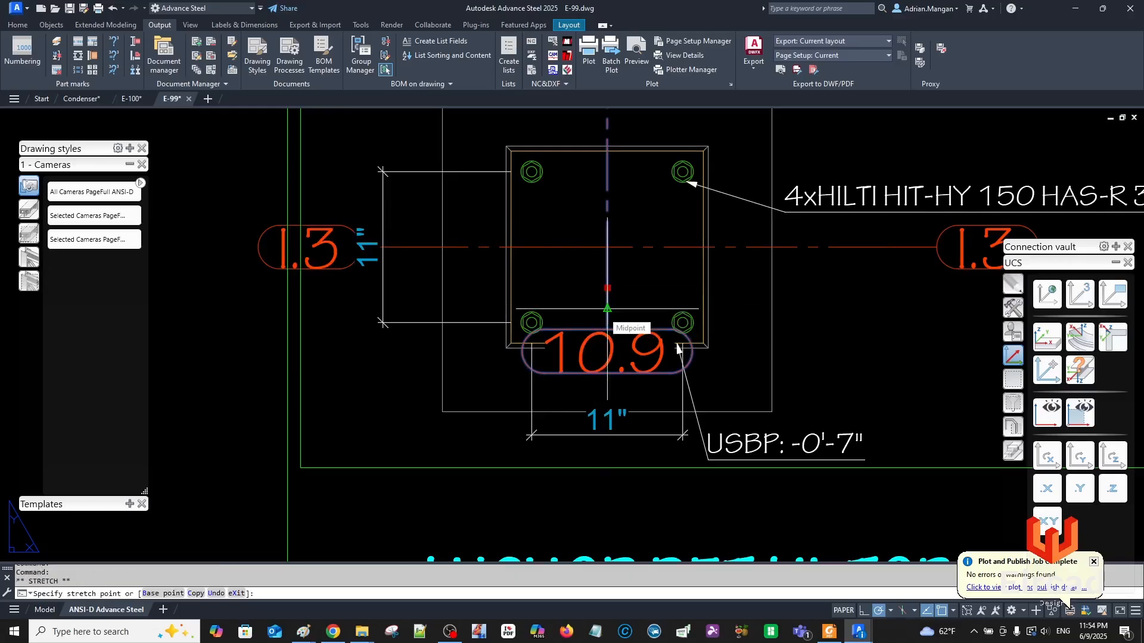
key("Return")
key("Escape")
Move the ANCHOR DETAIL TOP title down so it clears the lower 10.9 grid bubble.
scroll(615, 317, "down", 4)
scroll(615, 318, "down", 3)
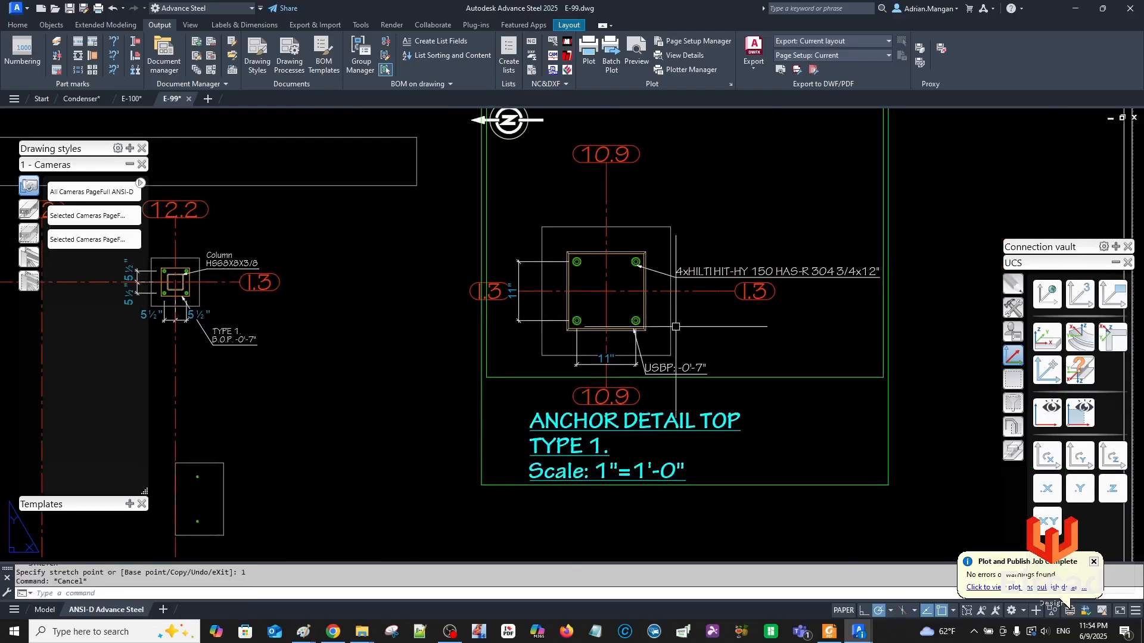
left_click(610, 395)
left_click_drag(610, 396, 600, 417)
key("Escape")
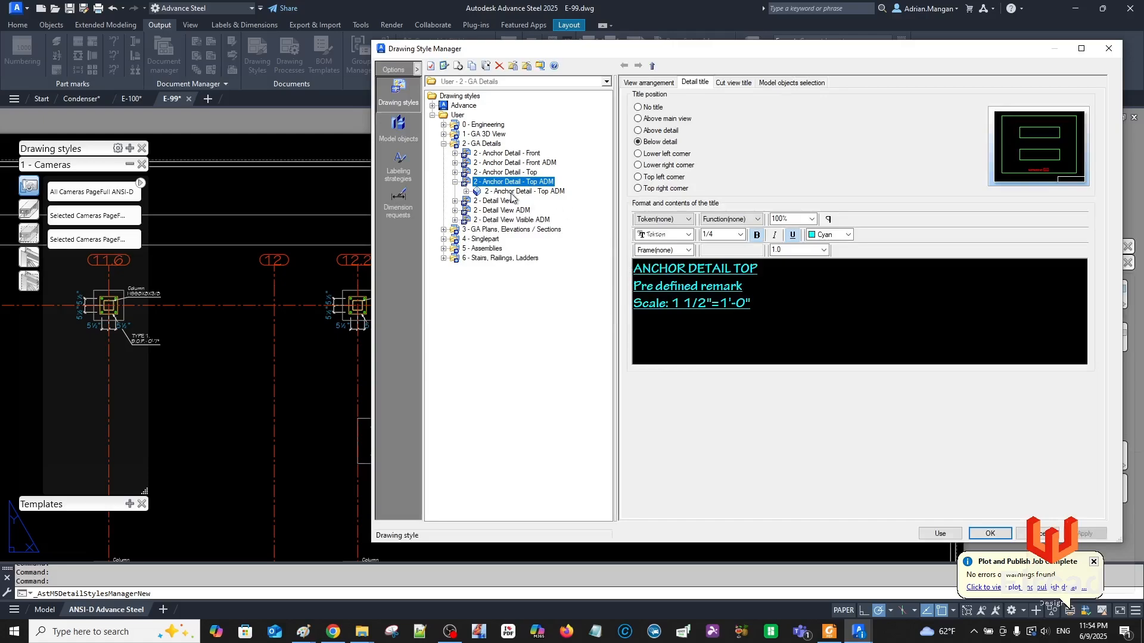
Duplicate the Beams rule with Side/Width restriction in the objects presentation of the 2 - Anchor Detail - Top ADM style.
left_click(510, 192)
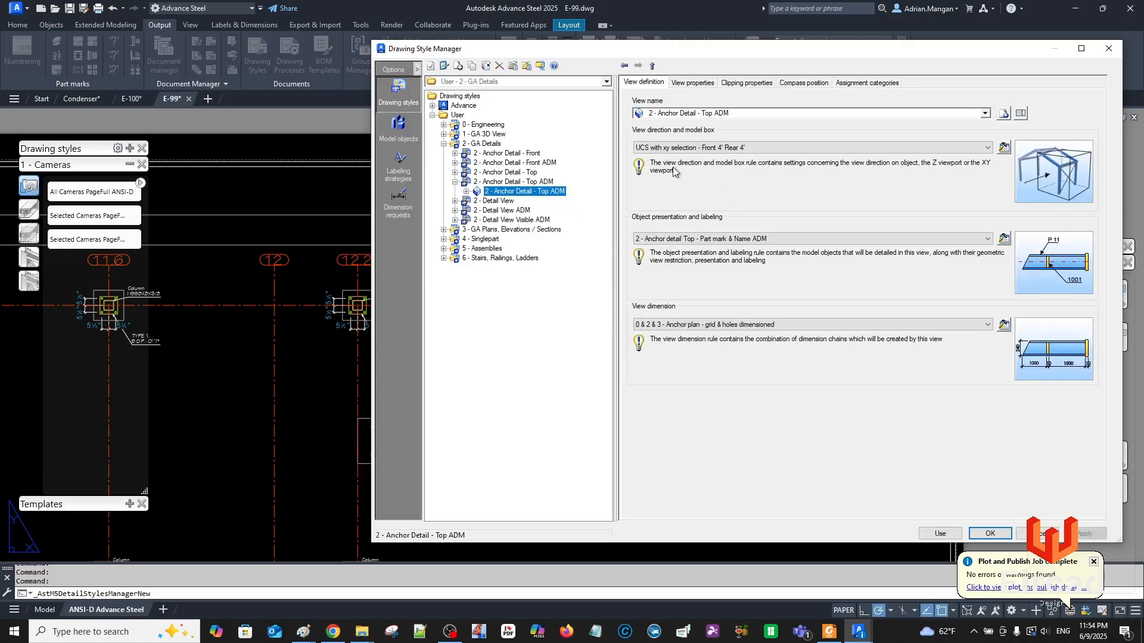
left_click(466, 191)
left_click(520, 210)
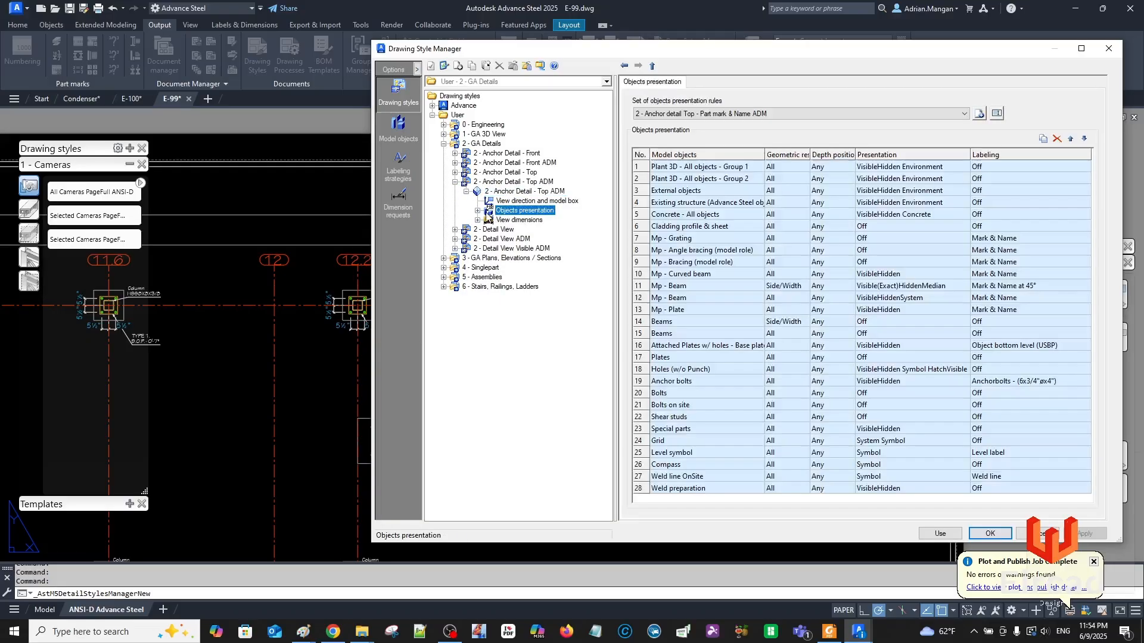
left_click(478, 211)
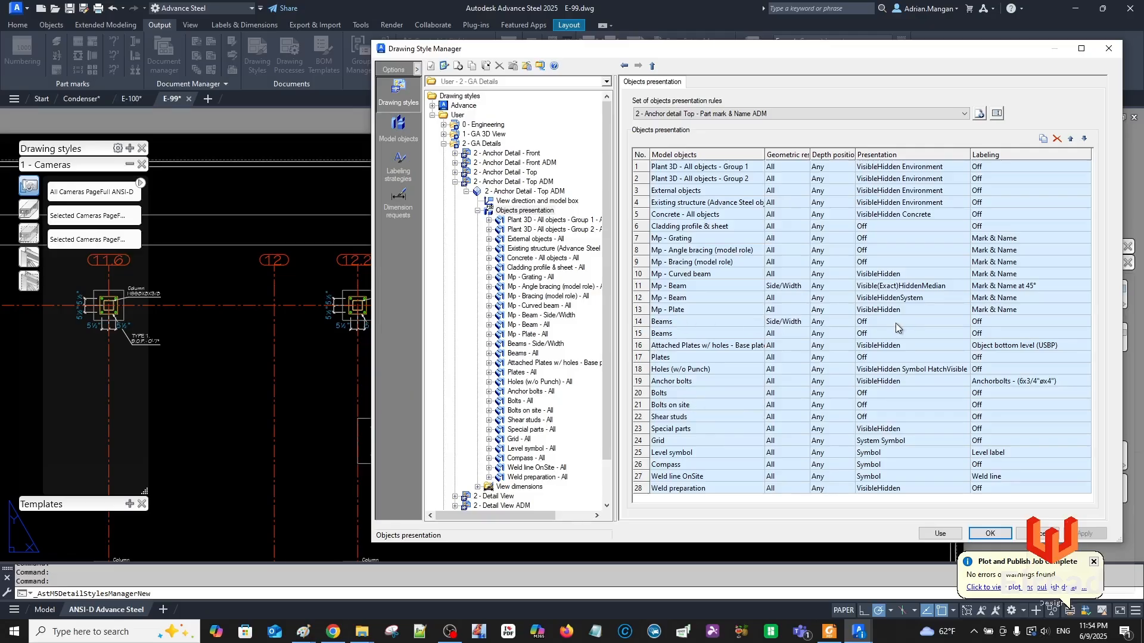
left_click(646, 324)
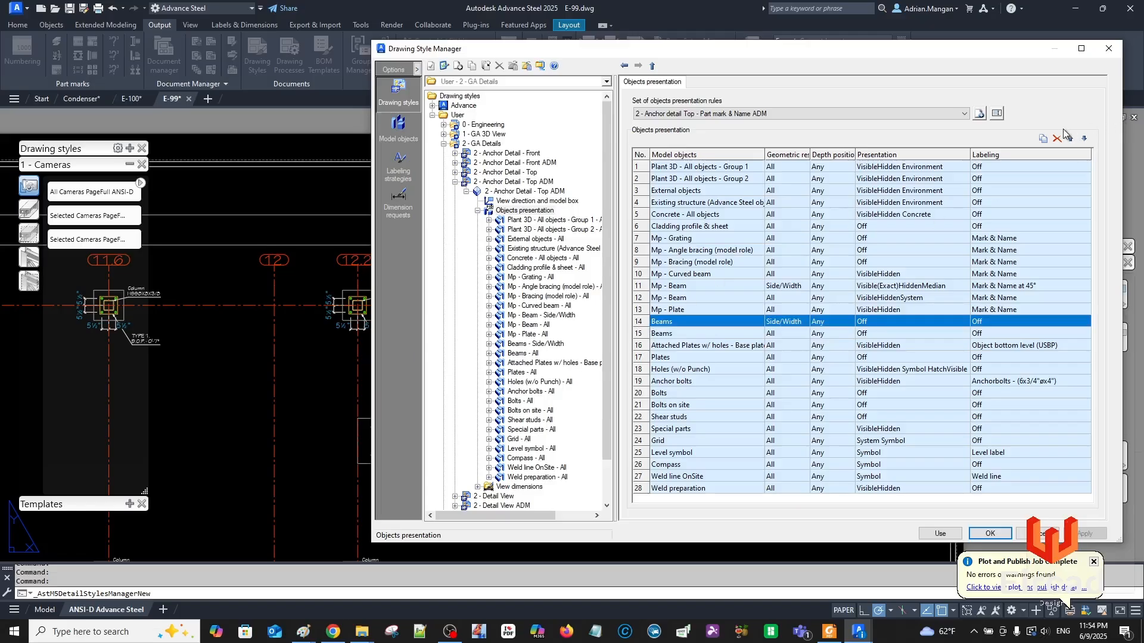
left_click(1043, 140)
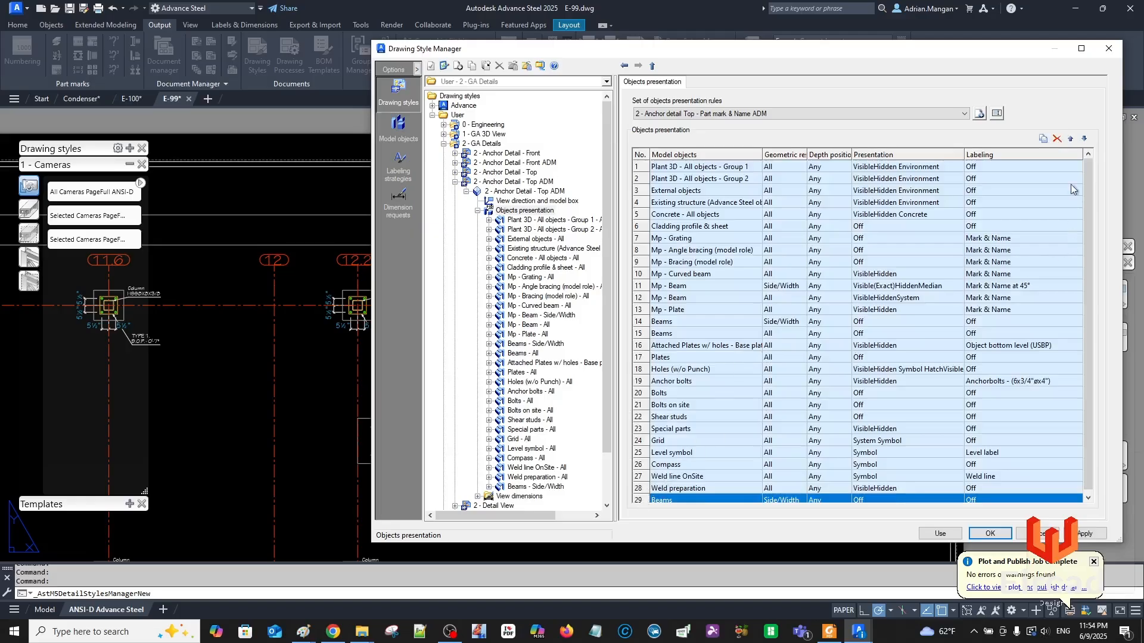
Move the copied Beams Side/Width rule up the objects presentation list to directly above the original Beams rules.
left_click(1070, 140)
left_click(1071, 140)
left_click(1070, 140)
left_click(1071, 140)
left_click(1071, 140)
left_click(1070, 140)
left_click(1071, 140)
left_click(1071, 140)
left_click(1071, 141)
left_click(1071, 140)
left_click(1071, 141)
left_click(1071, 141)
left_click(1071, 141)
left_click(1071, 141)
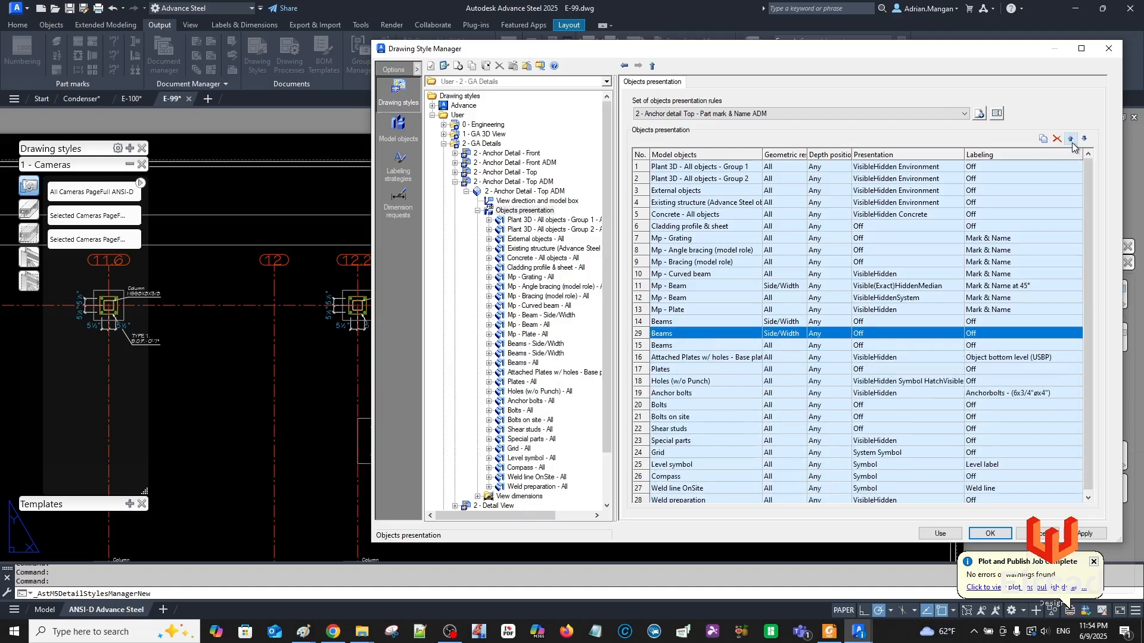
left_click(1071, 141)
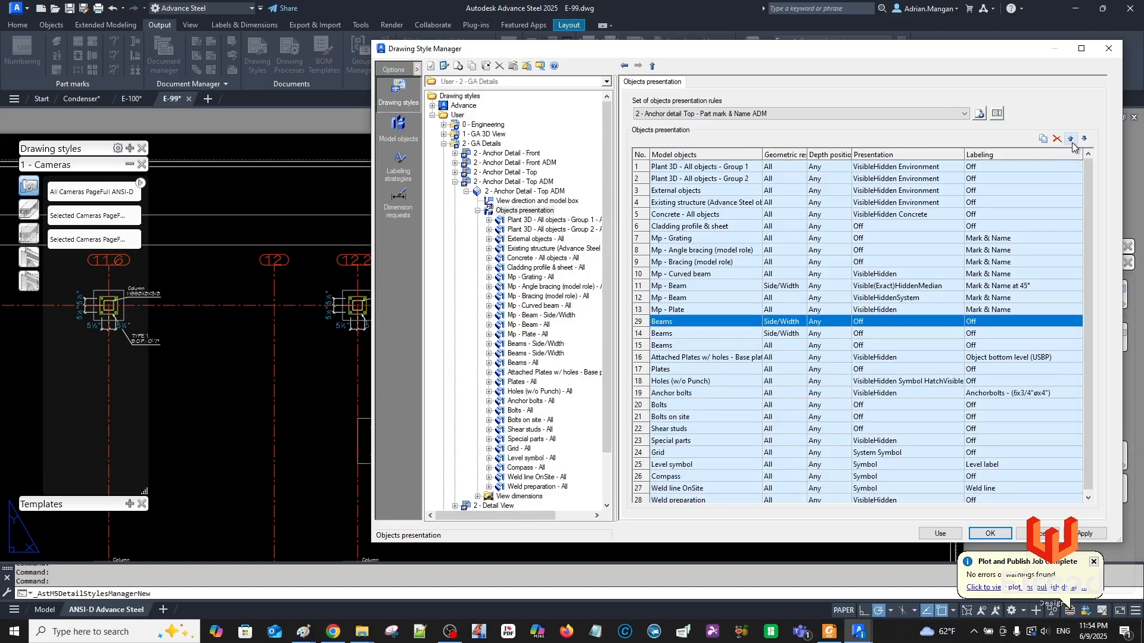
Change the copied rule's model objects from the general Beams type to Column under Parts (w/ model roles).
double_click(656, 322)
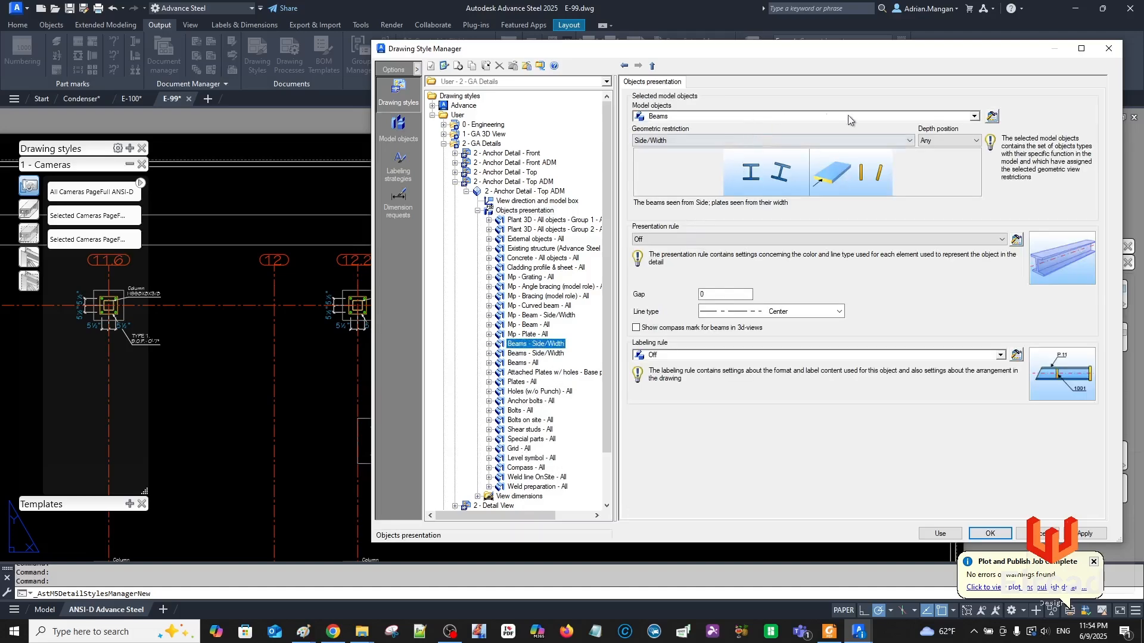
left_click(974, 117)
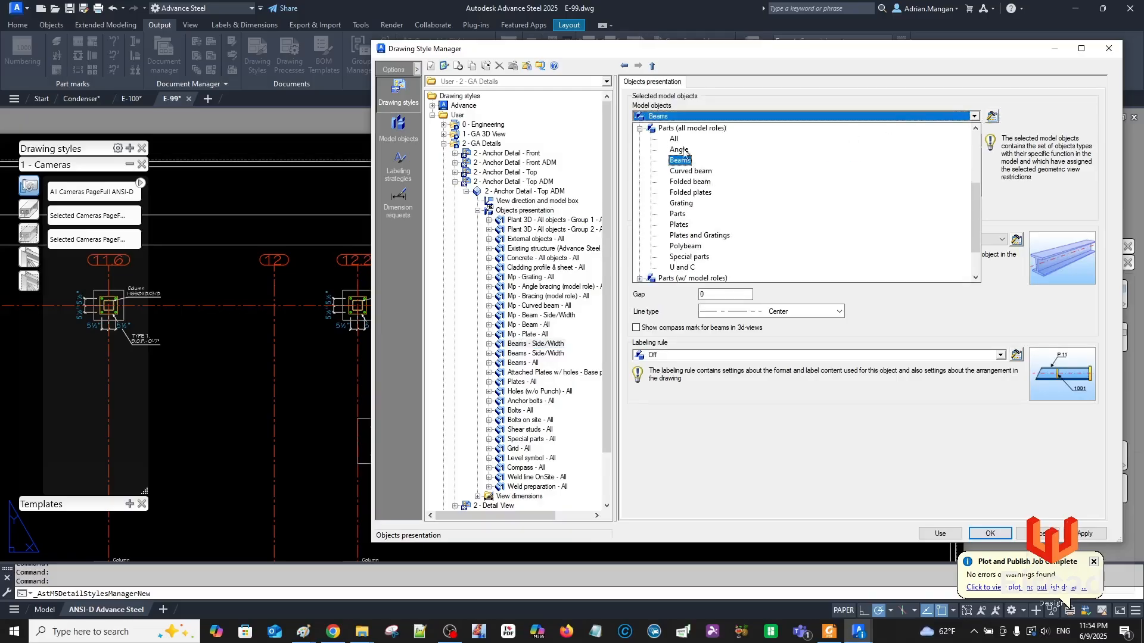
left_click(640, 128)
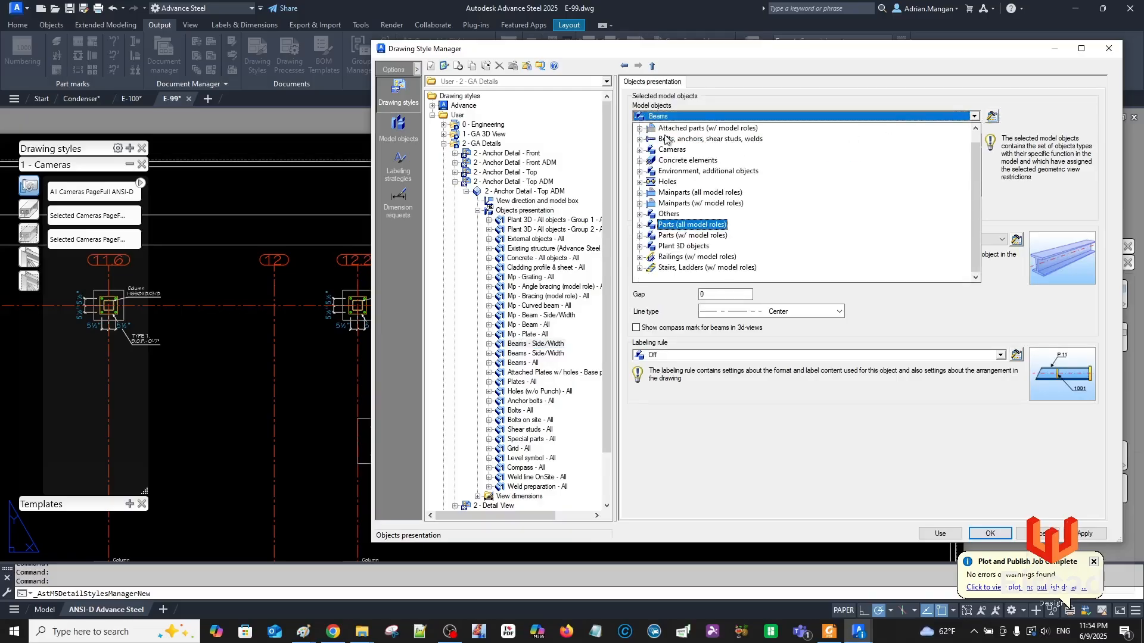
left_click(640, 236)
left_click(697, 206)
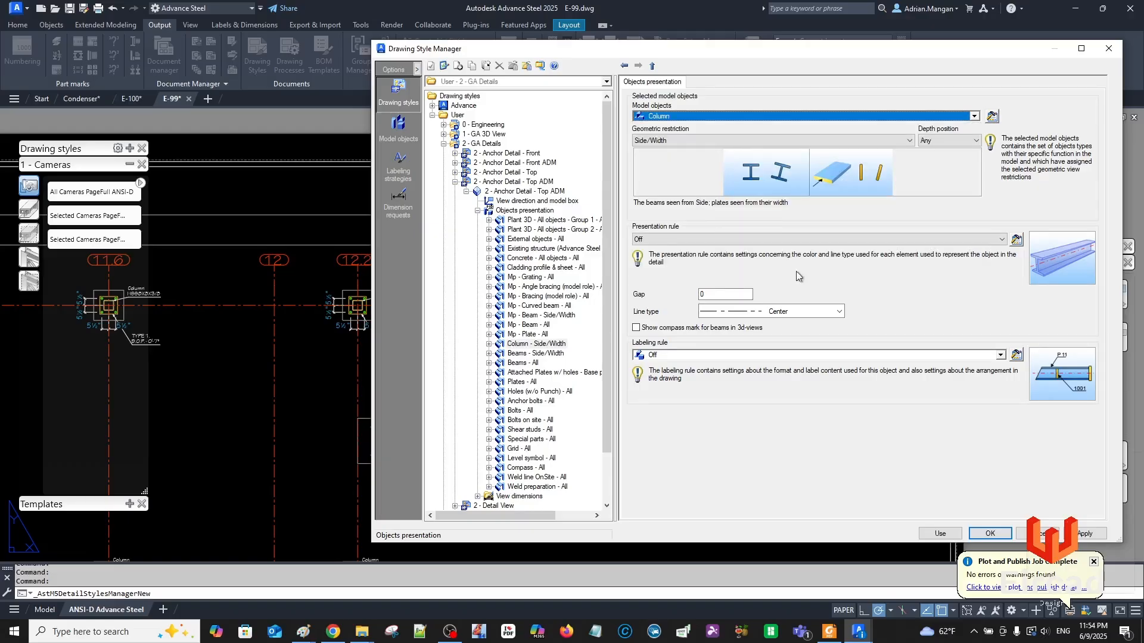
Set the Column rule's labeling strategy to Model Section Leader 3/32, apply it and update the TYPE 1 anchor detail with the style.
left_click(1014, 356)
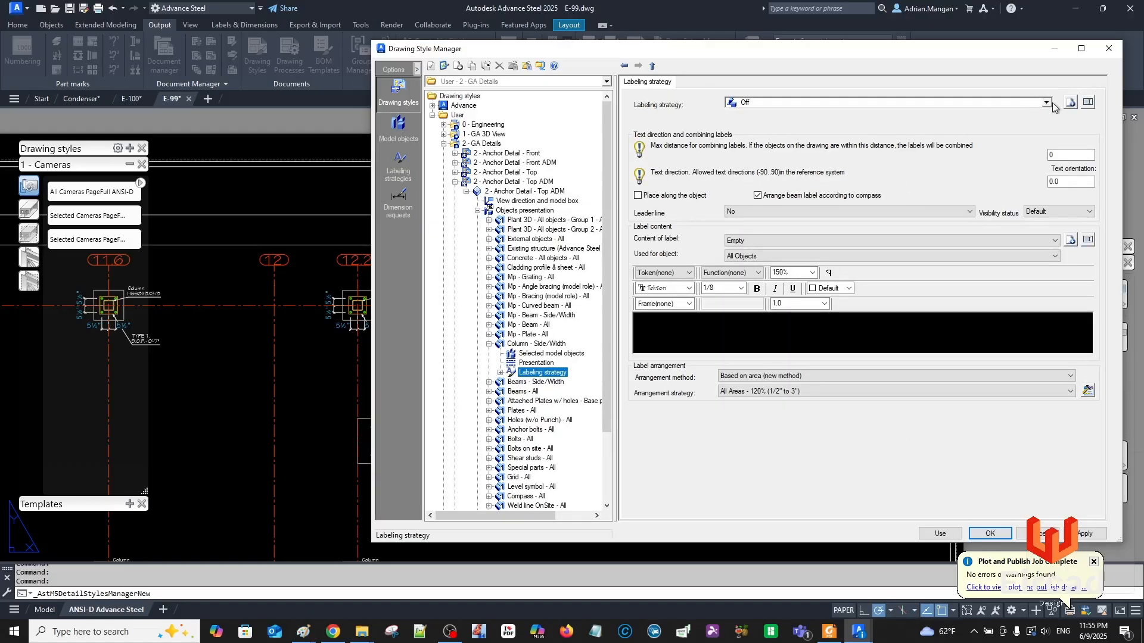
left_click(1048, 103)
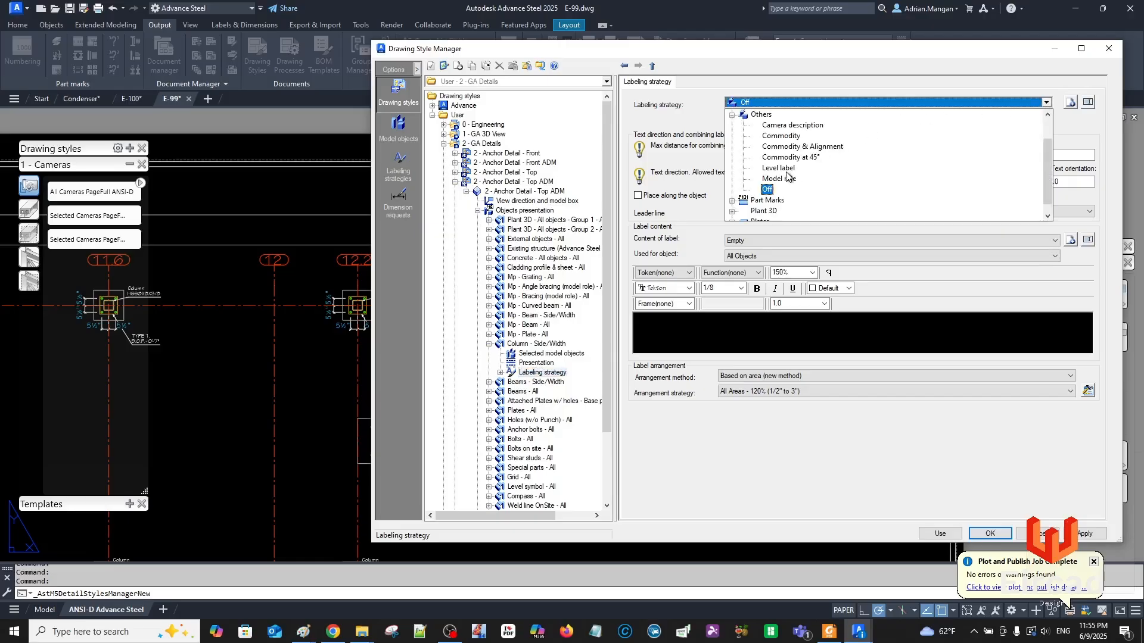
scroll(768, 149, "up", 1)
left_click(732, 116)
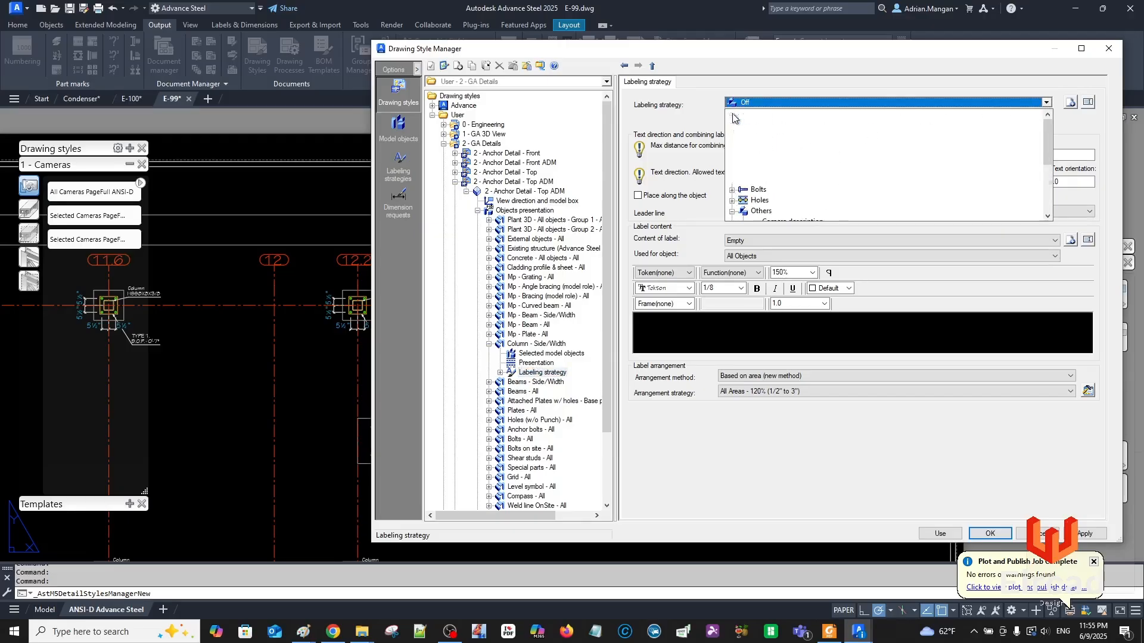
left_click(831, 136)
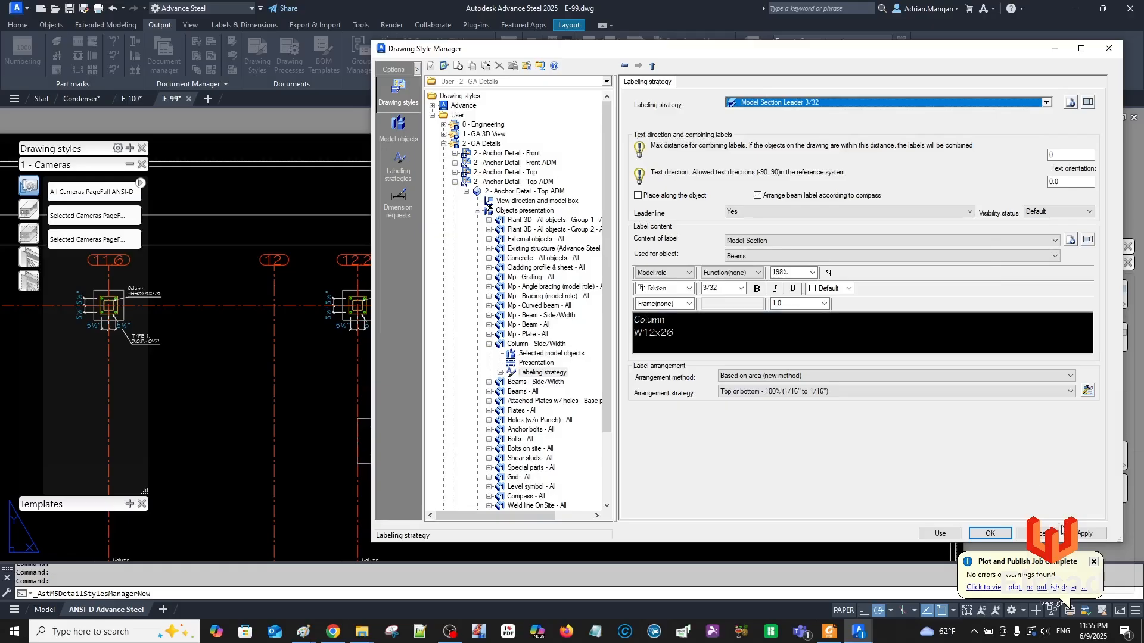
left_click(1066, 532)
left_click(939, 533)
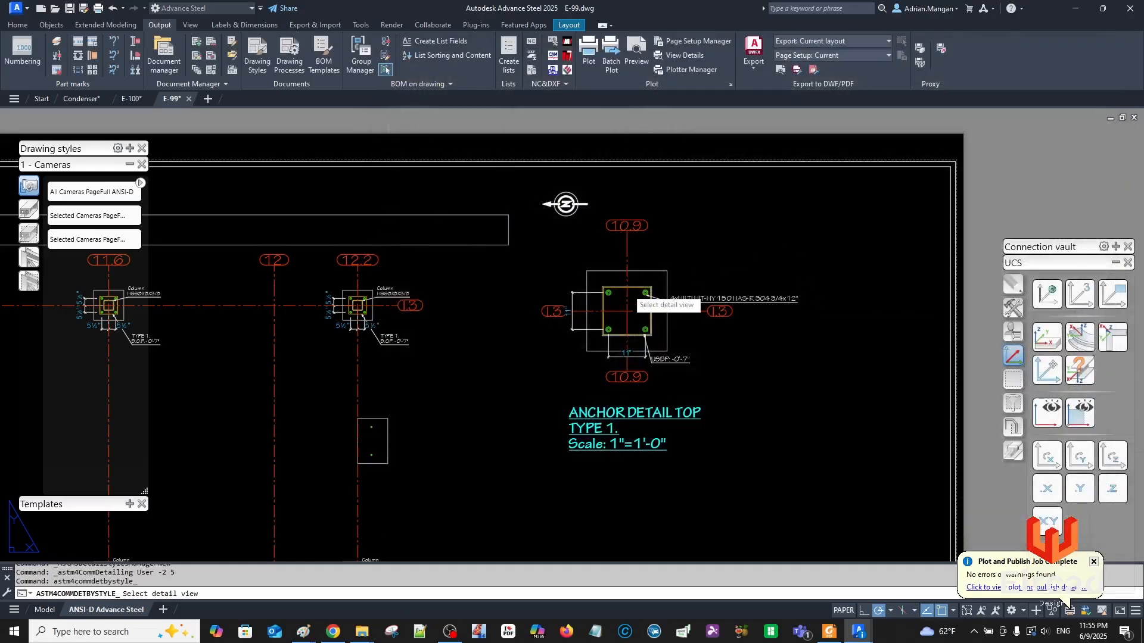
left_click(627, 289)
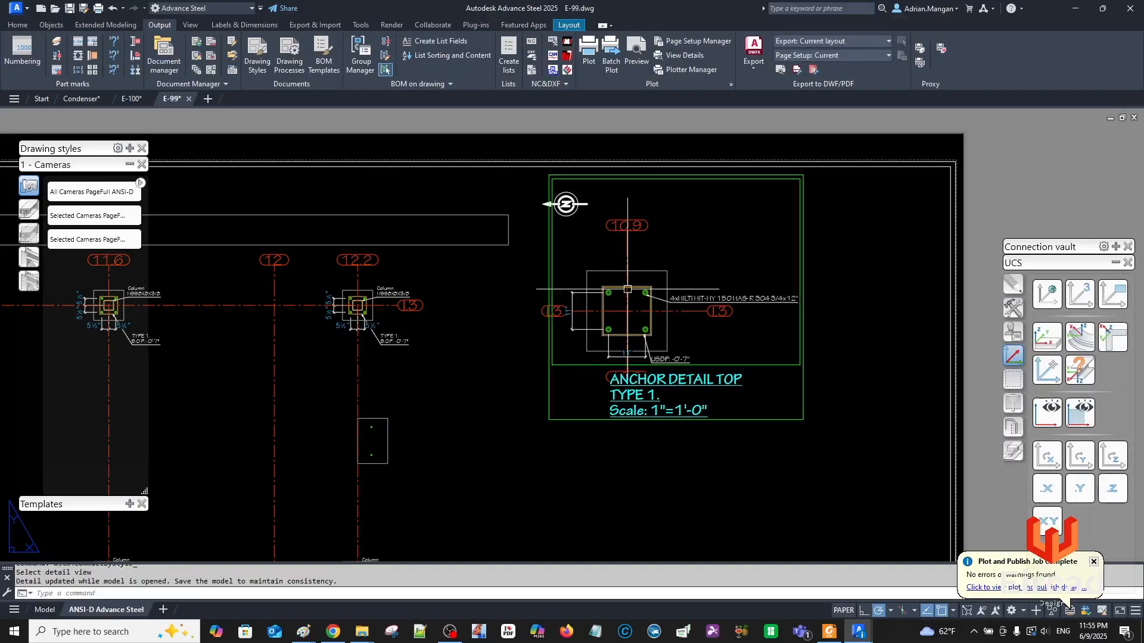
Shift the USBP label of the anchor detail to the right, past the base plate's edge.
scroll(616, 305, "up", 4)
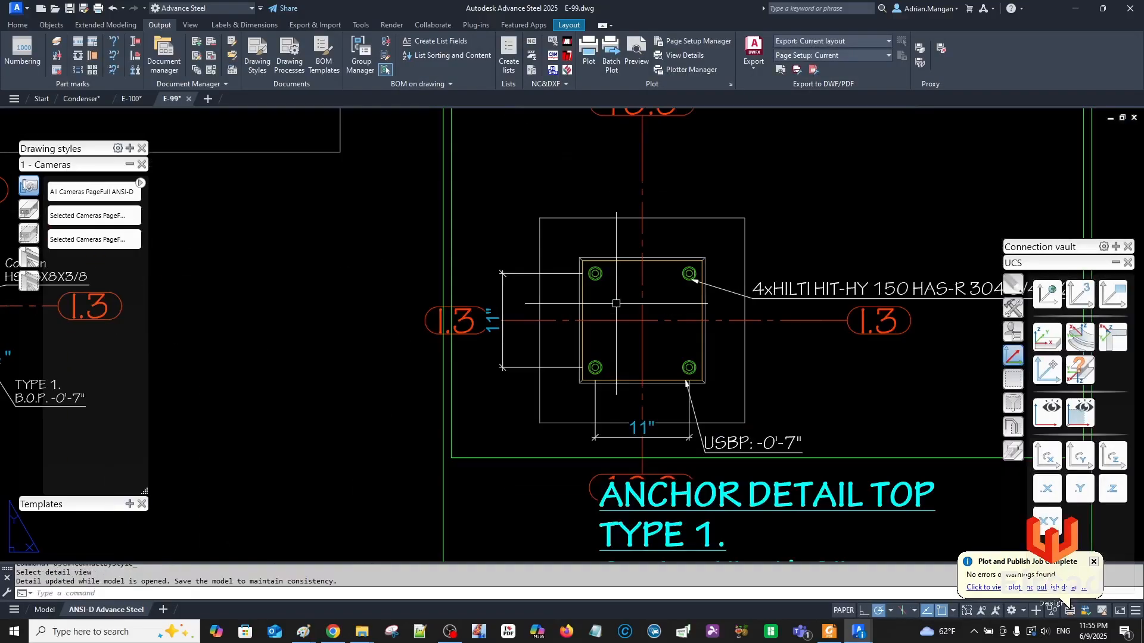
scroll(617, 304, "down", 3)
left_click(699, 378)
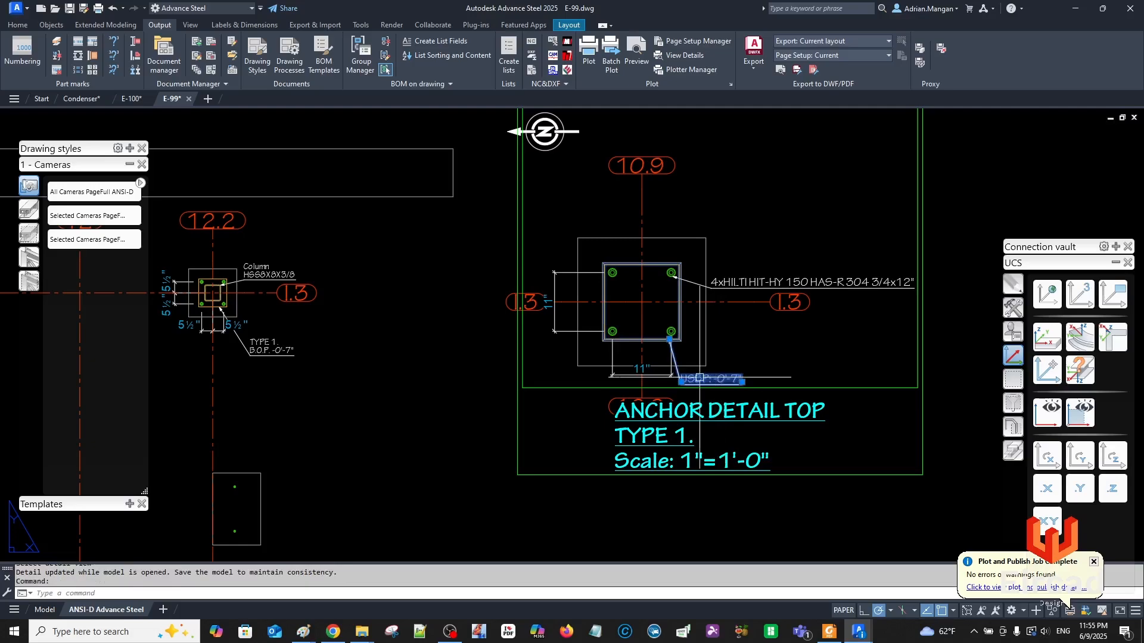
left_click(680, 381)
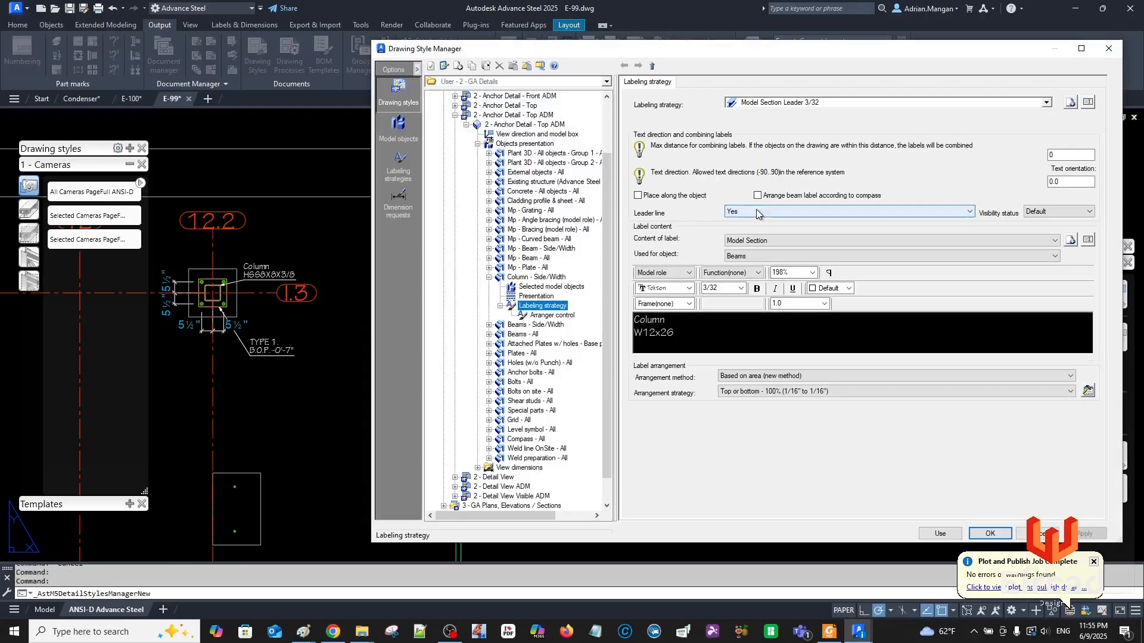
Set the Column rule's presentation to Visible(Exact)System, apply it and update the TYPE 1 anchor detail with the style.
left_click(528, 277)
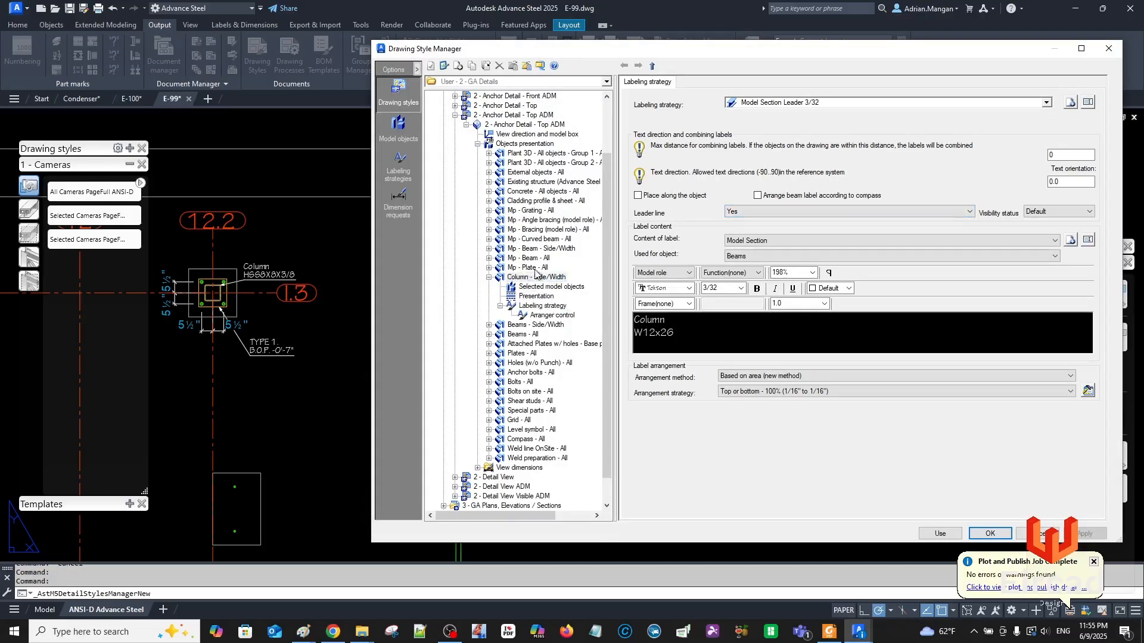
left_click(687, 239)
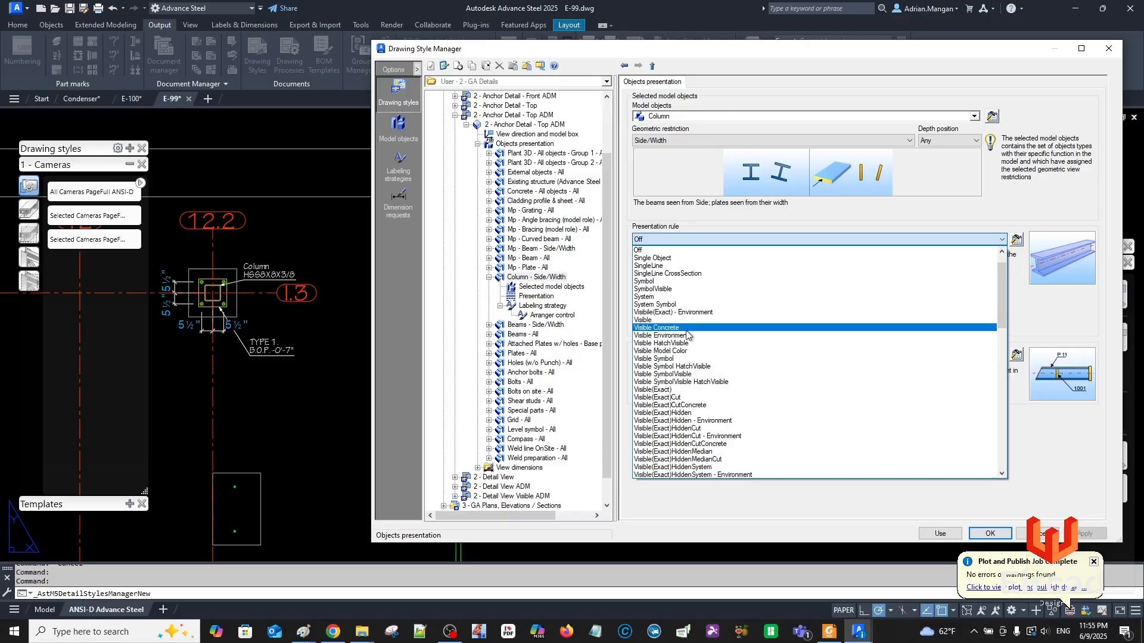
scroll(690, 362, "down", 2)
scroll(693, 366, "down", 4)
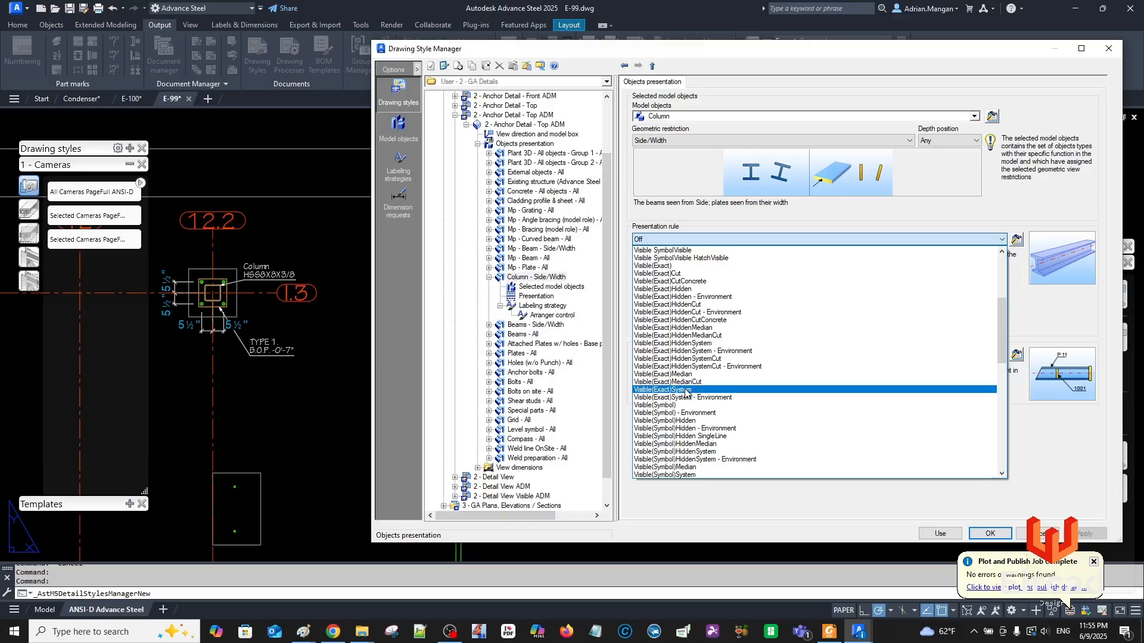
left_click(685, 391)
left_click(1090, 534)
left_click(933, 530)
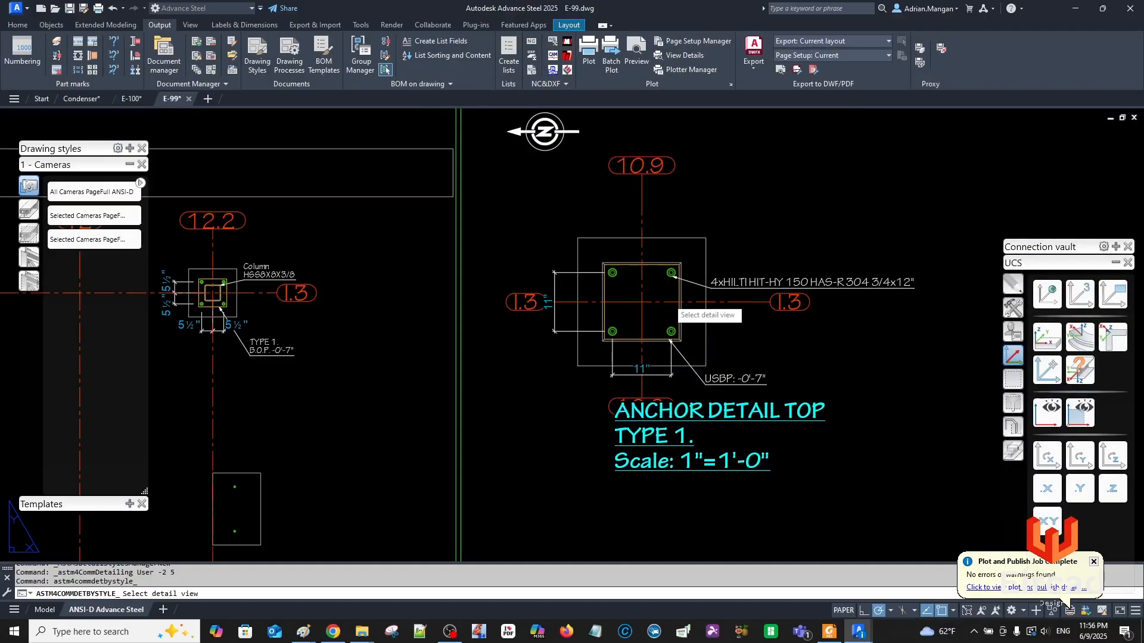
left_click(672, 309)
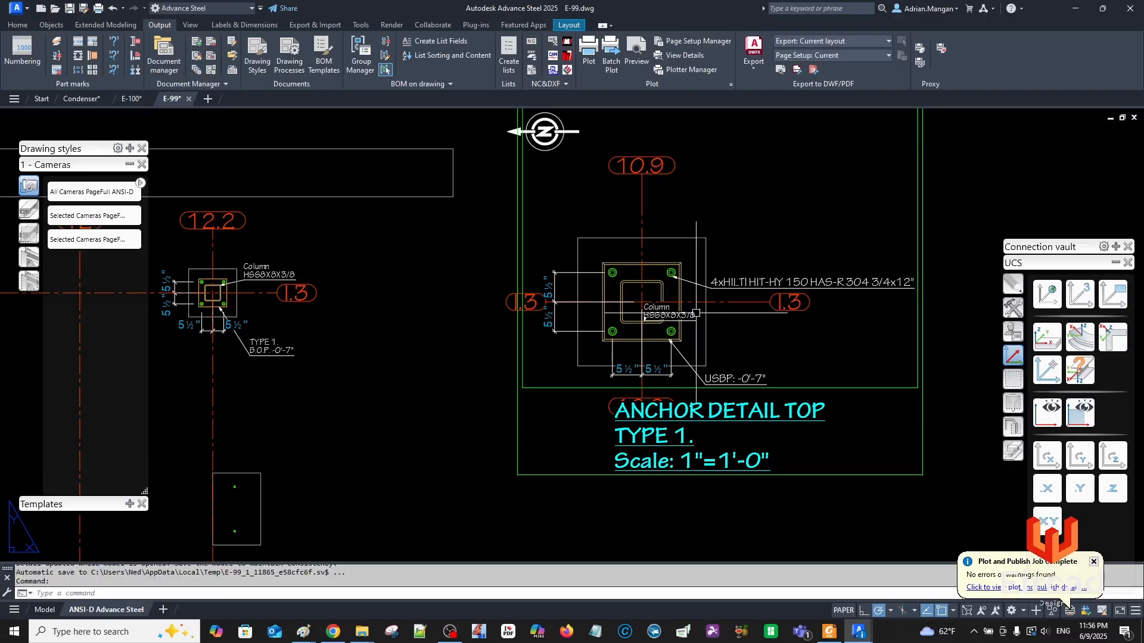
Move the Column HSS8X8X3/8 label above and to the right of the TYPE 1 anchor detail and attach its leader tip to the column's upper edge.
left_click(643, 320)
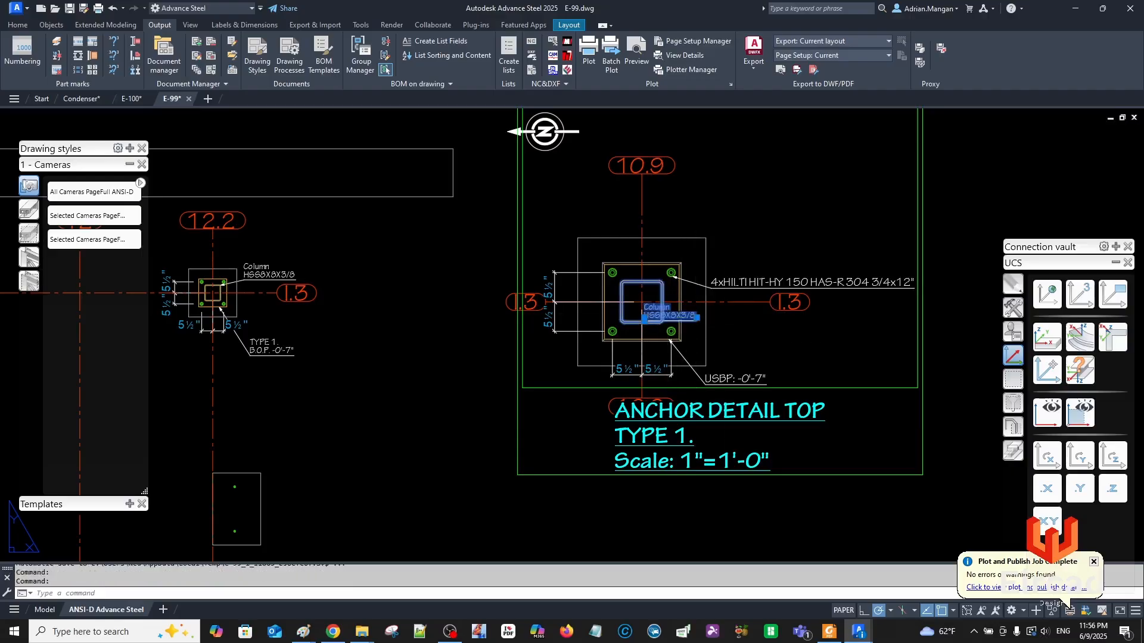
left_click(696, 317)
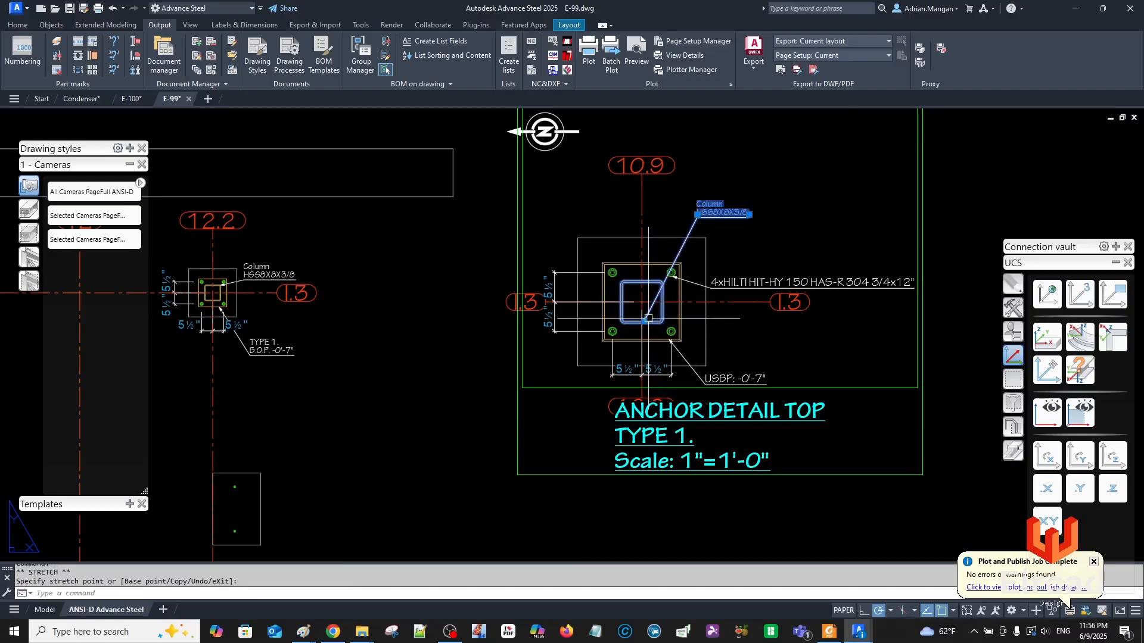
left_click(644, 321)
scroll(644, 286, "up", 3)
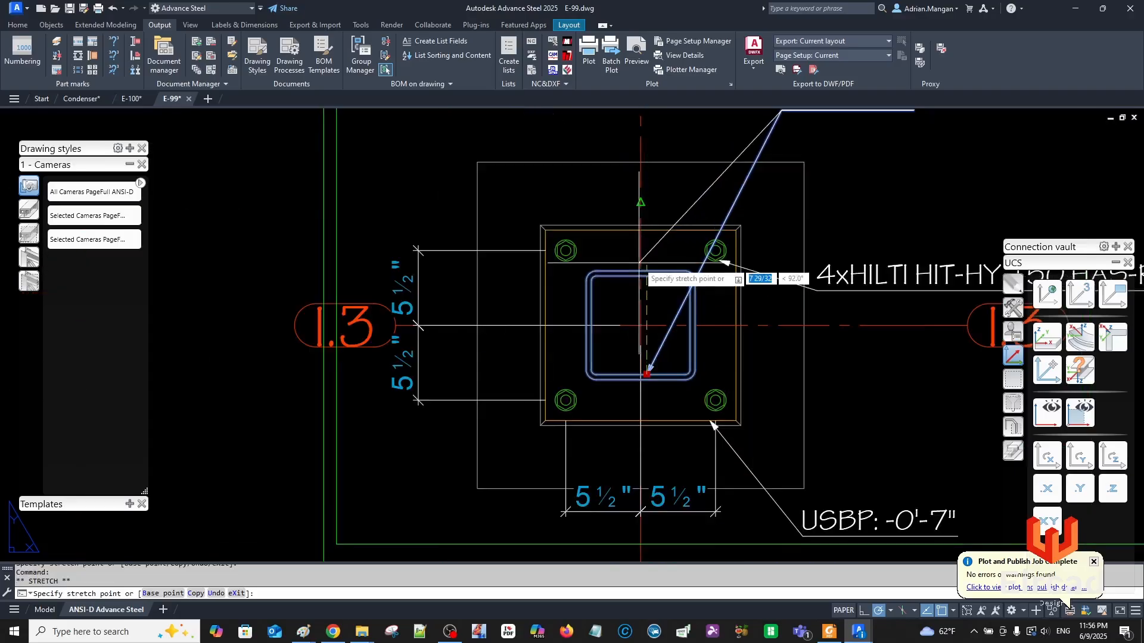
left_click(642, 273)
scroll(706, 243, "down", 3)
key("Escape")
key("Escape")
scroll(709, 244, "up", 3)
scroll(714, 245, "down", 2)
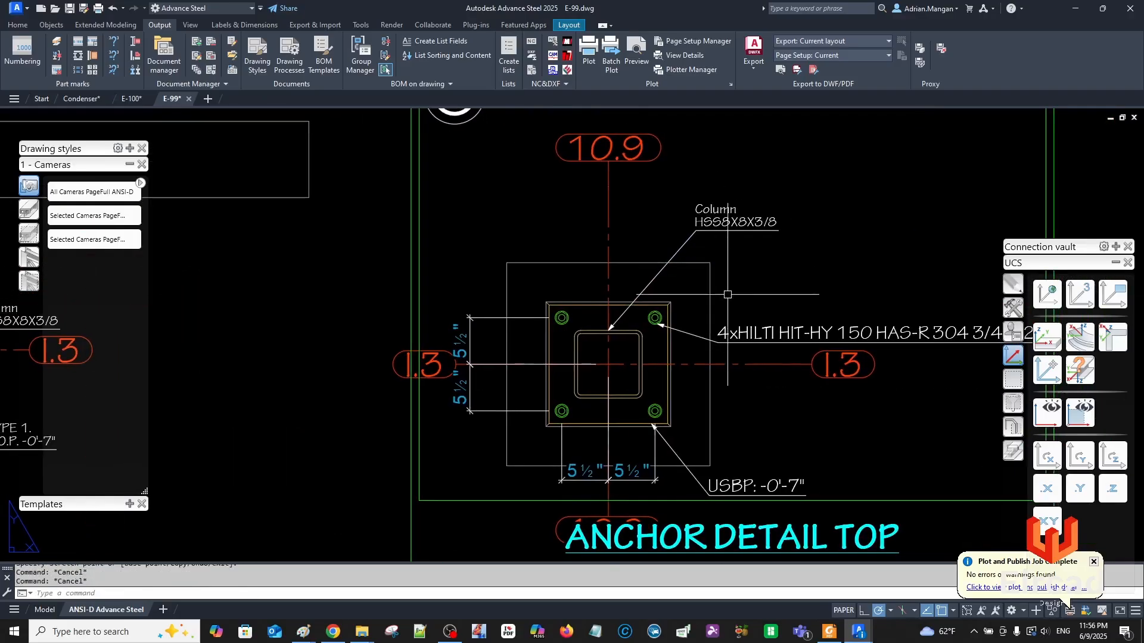
middle_click_drag(726, 340, 713, 324)
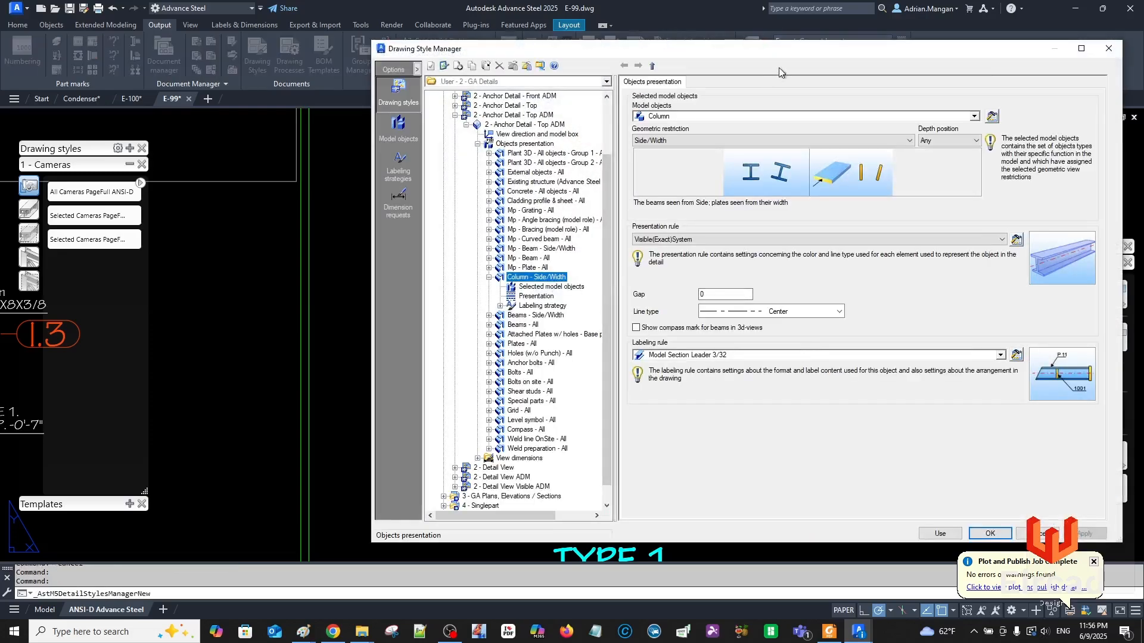
Review the Plates and Attached Plates w/ holes presentation rules of 2 - Anchor Detail - Top ADM, including the base plate's labeling strategy.
left_click_drag(778, 52, 777, 516)
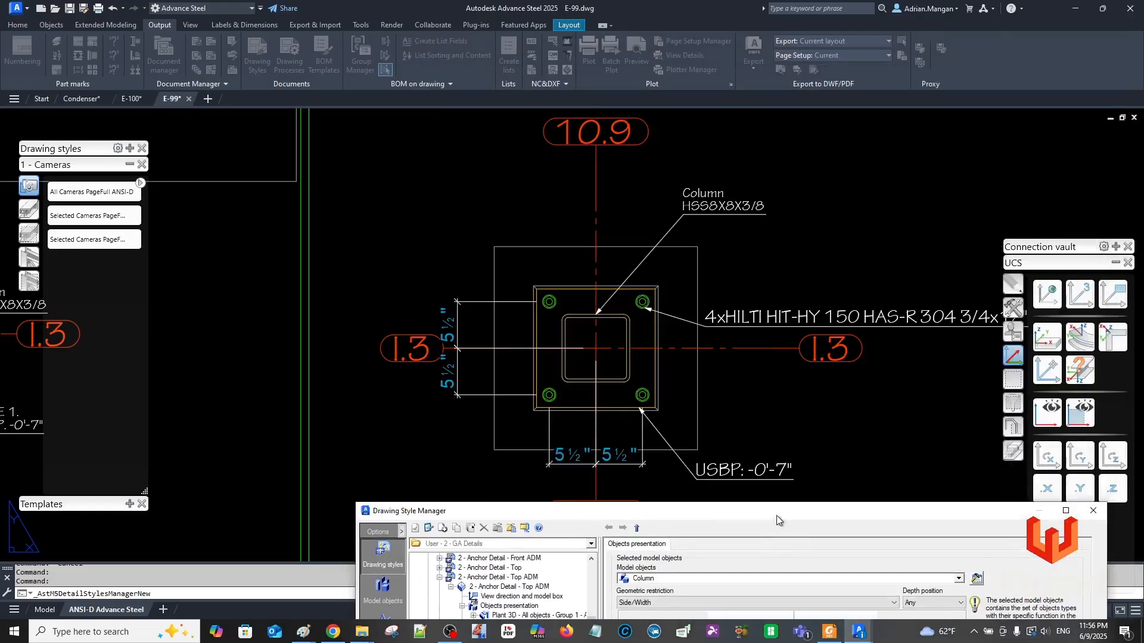
mouse_move(776, 516)
left_mouse_down()
mouse_move(777, 488)
mouse_move(757, 529)
left_mouse_up()
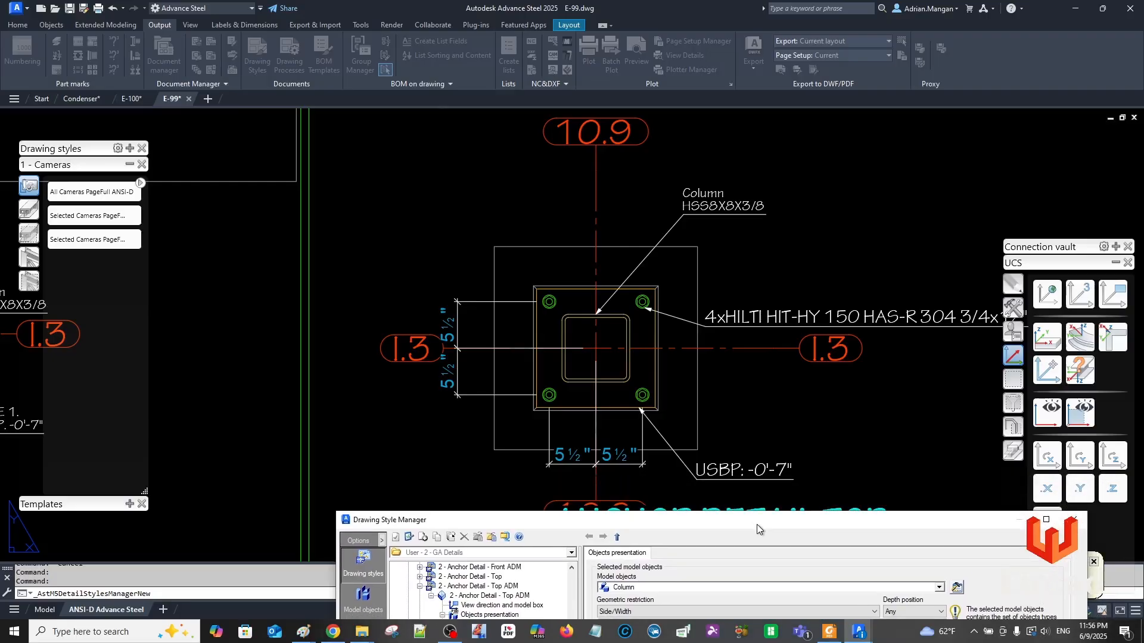
left_click_drag(756, 524, 705, 149)
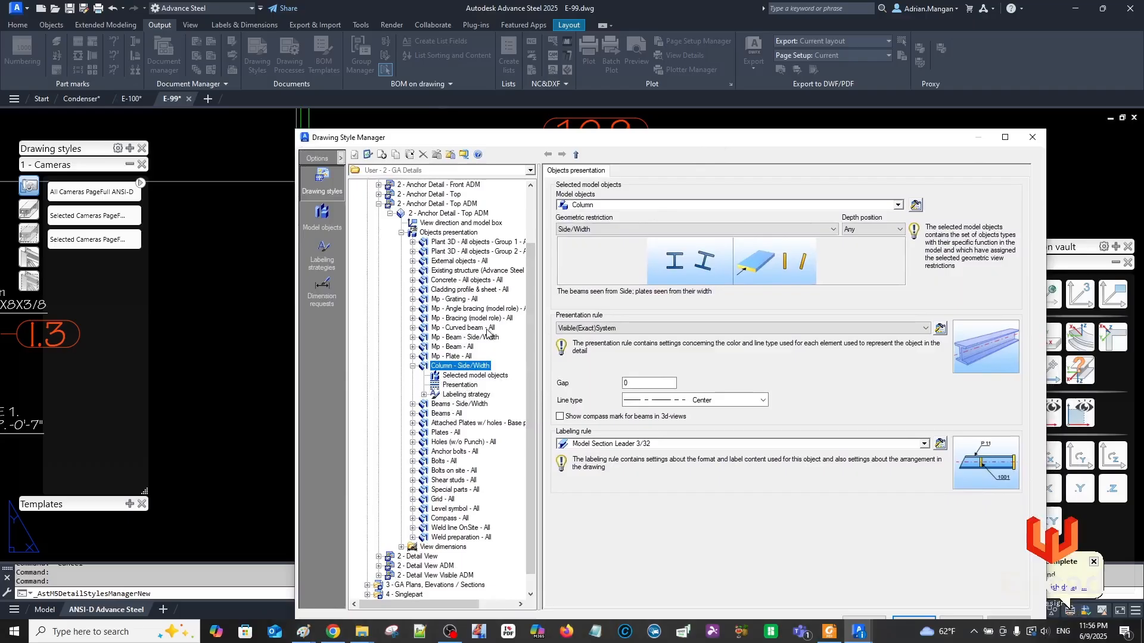
left_click(448, 232)
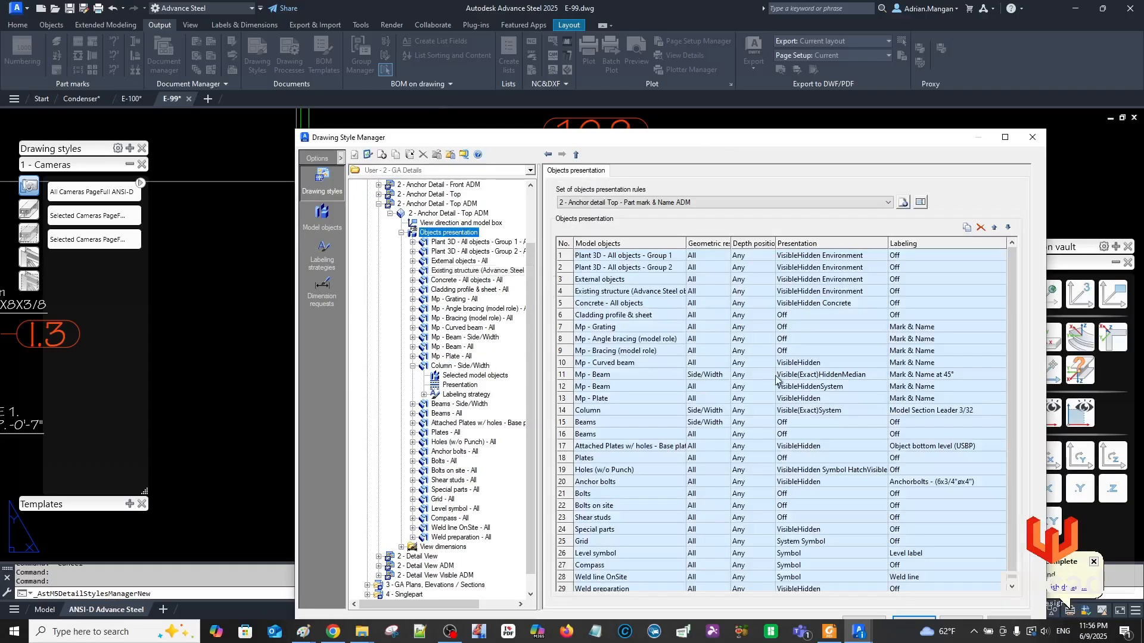
scroll(714, 404, "down", 1)
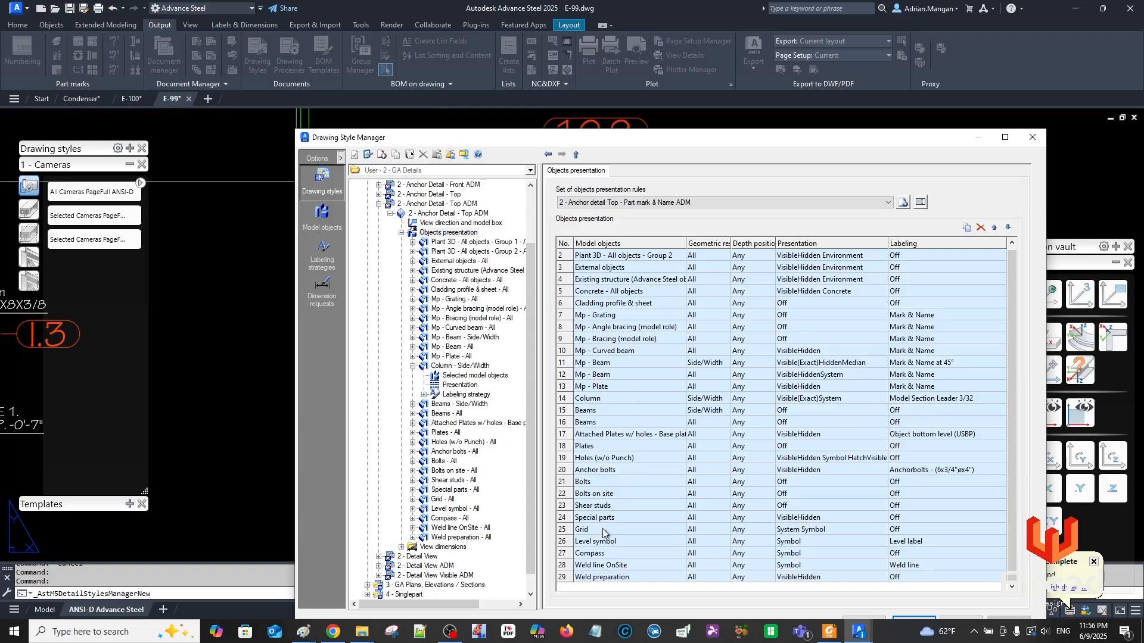
double_click(567, 447)
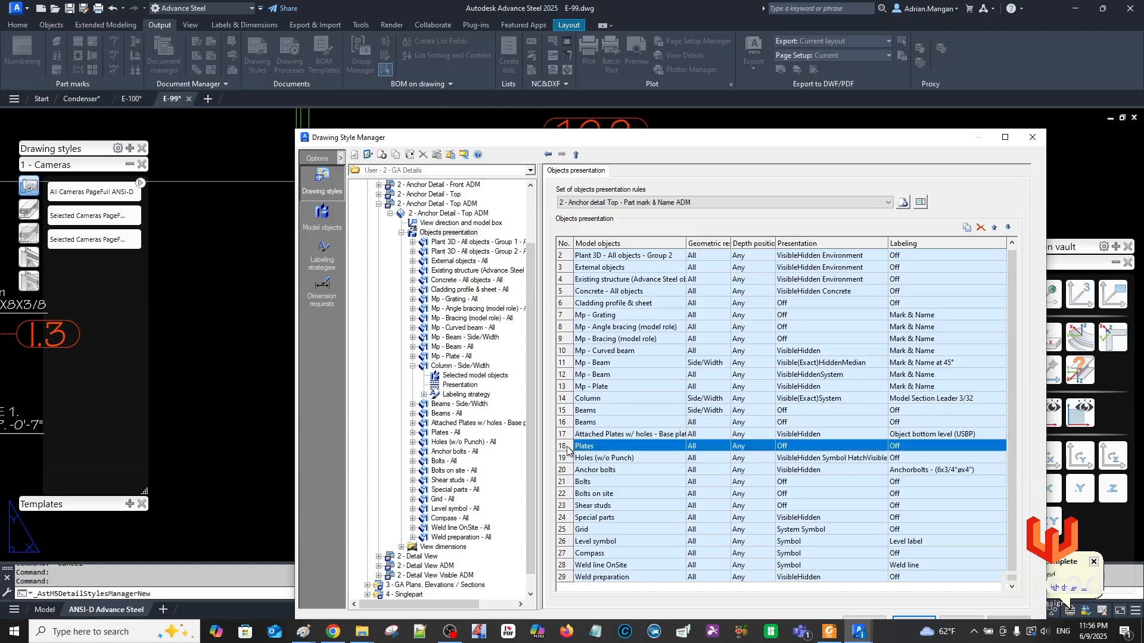
left_click(567, 447)
left_click(666, 432)
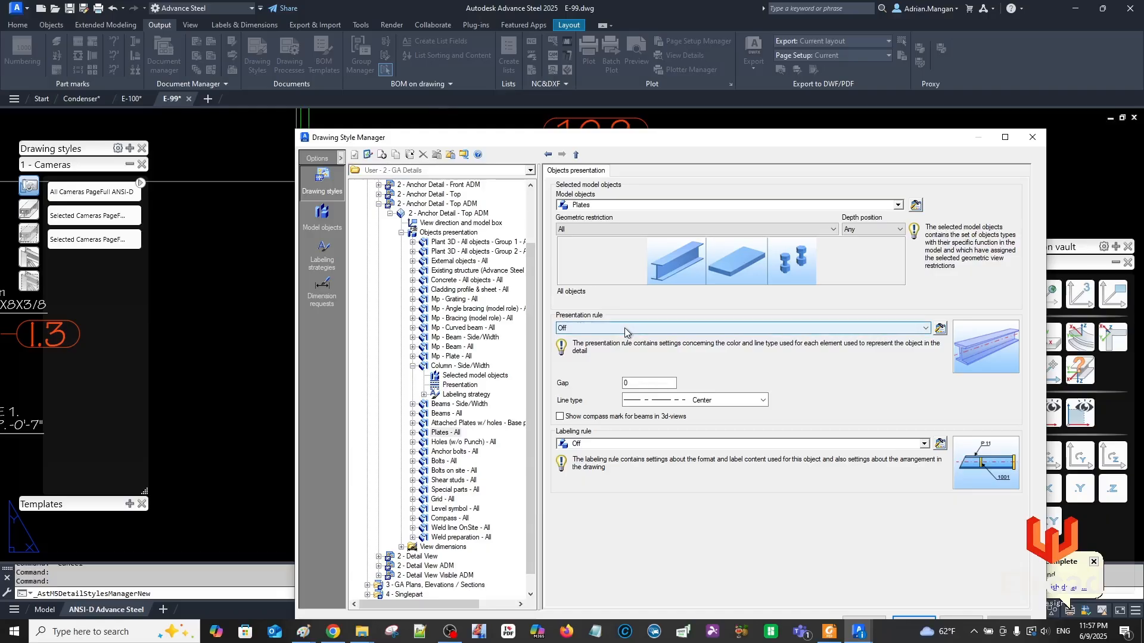
left_click(448, 232)
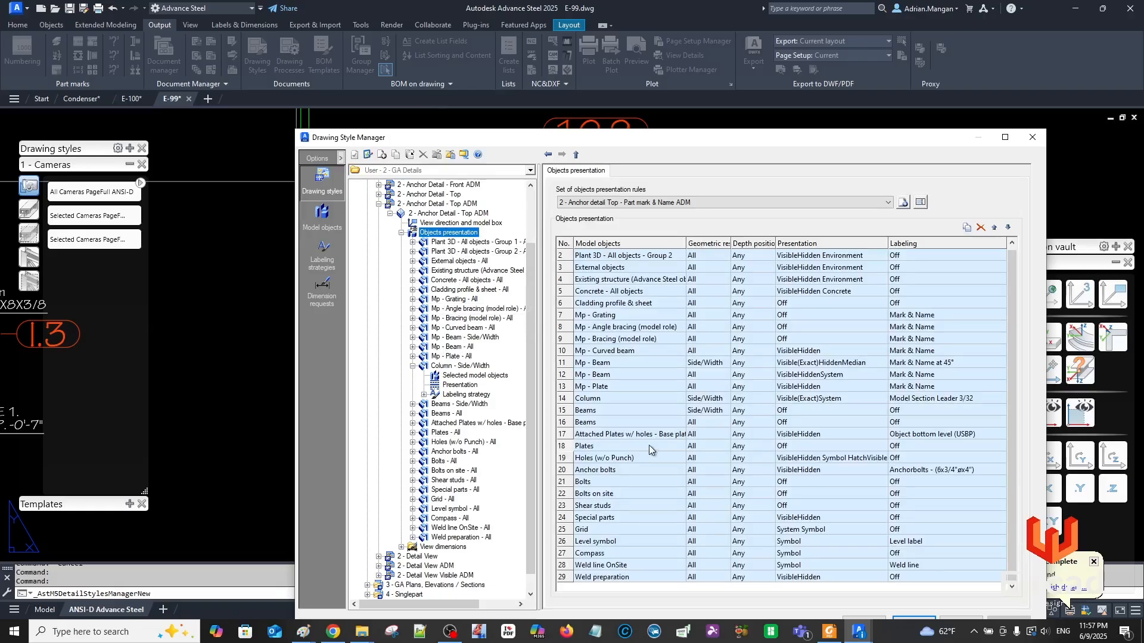
left_click(566, 436)
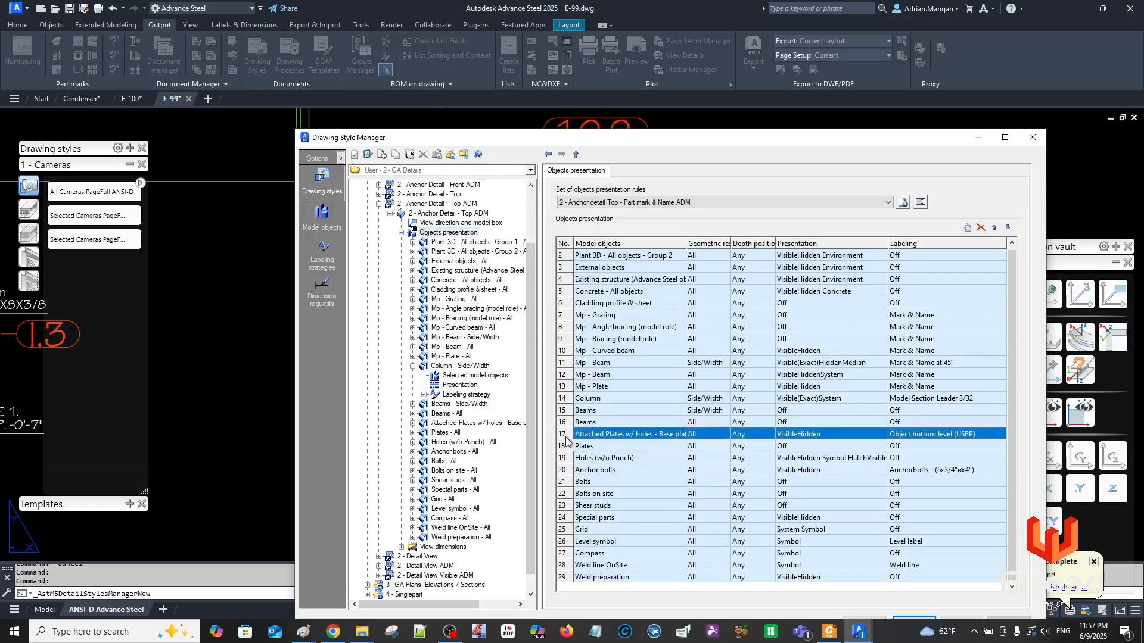
double_click(566, 440)
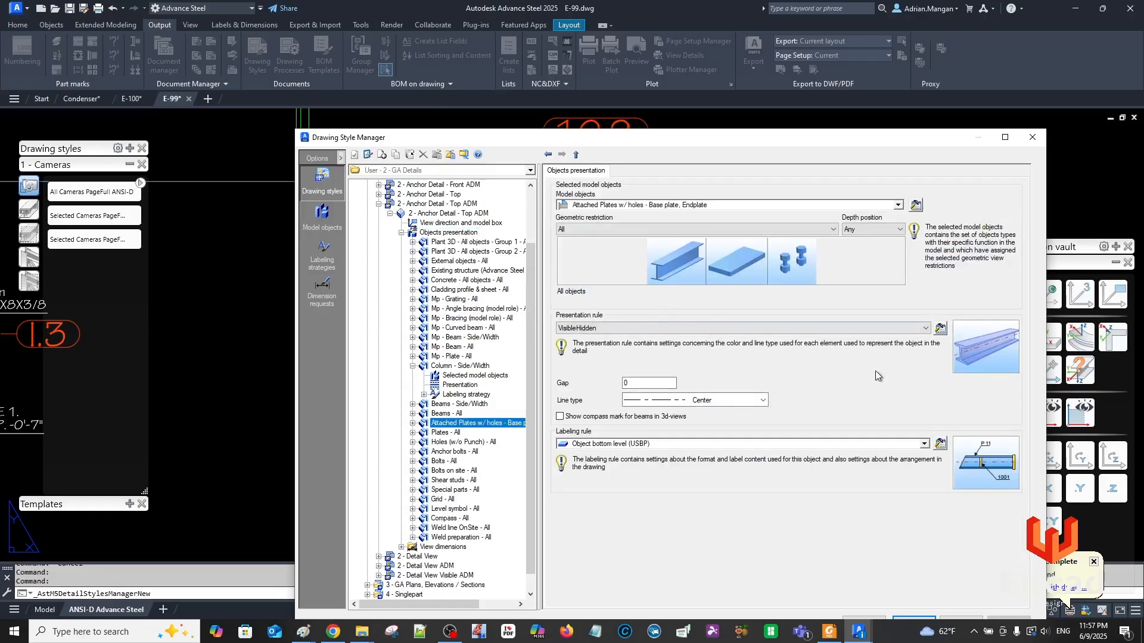
left_click(940, 443)
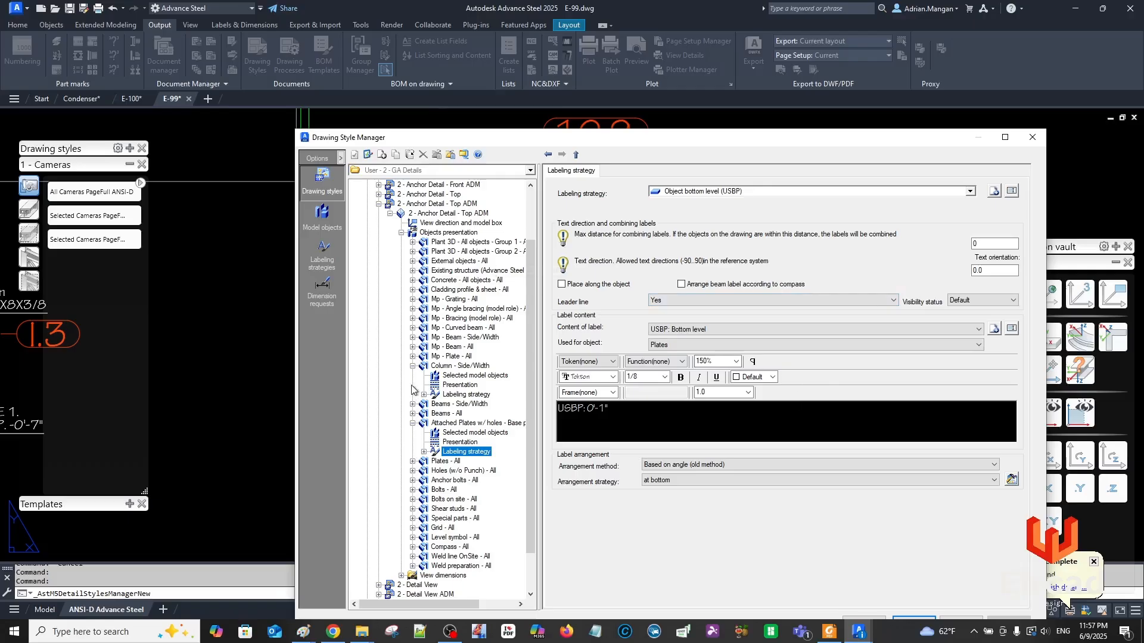
Move the Plates rule above the Attached Plates w/ holes rule and set its presentation to VisibleHidden.
left_click(427, 234)
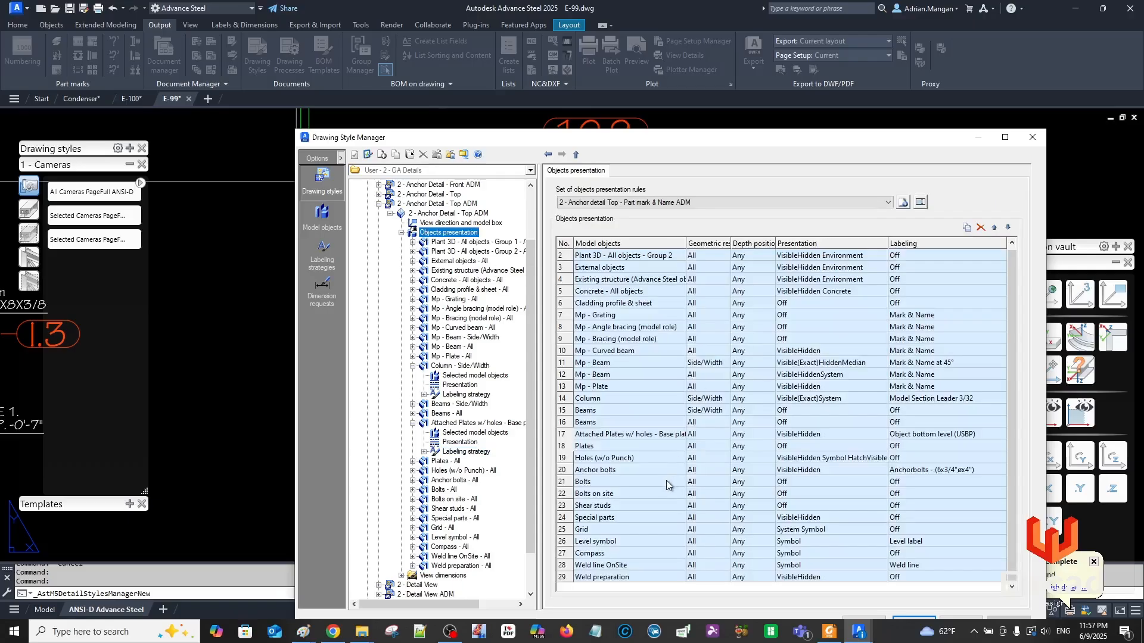
left_click(570, 447)
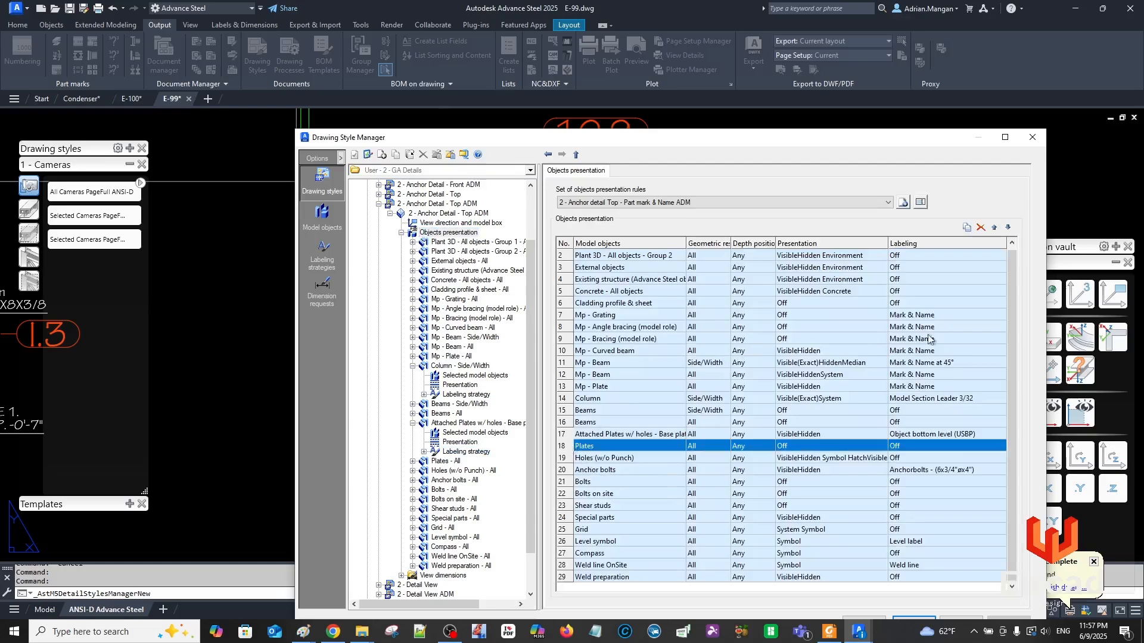
left_click(995, 228)
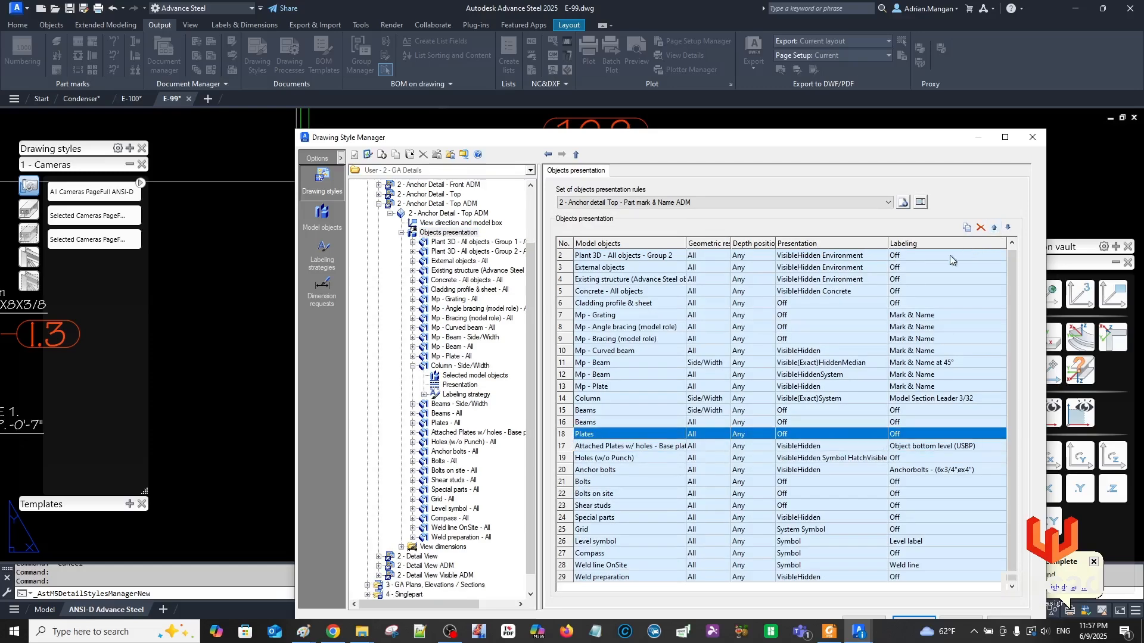
left_click(924, 436)
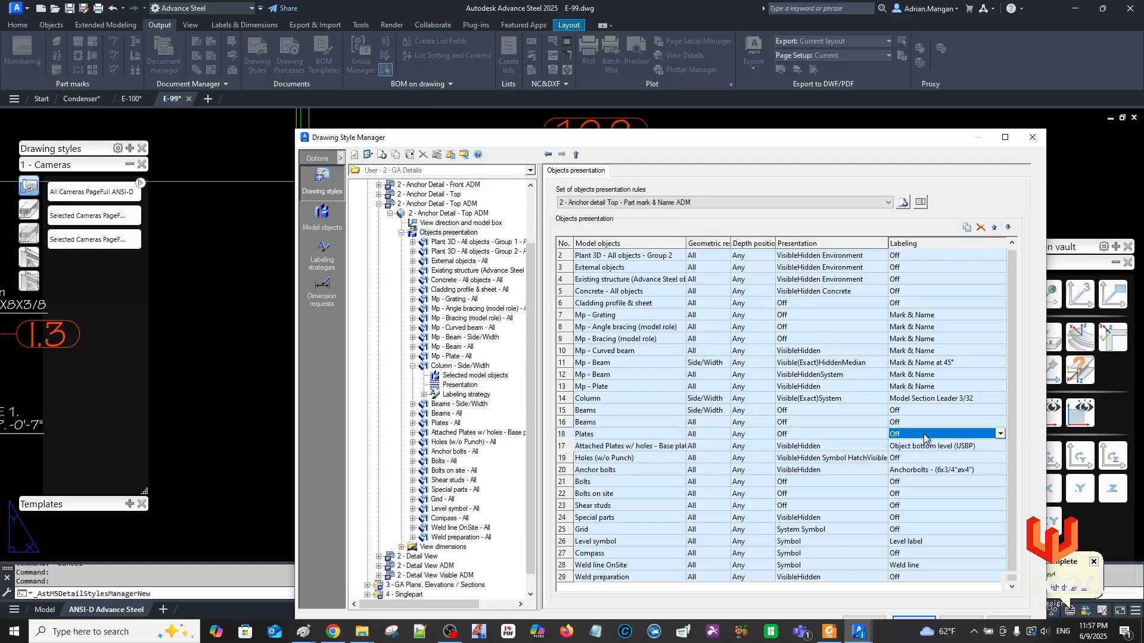
left_click(802, 435)
left_click(882, 434)
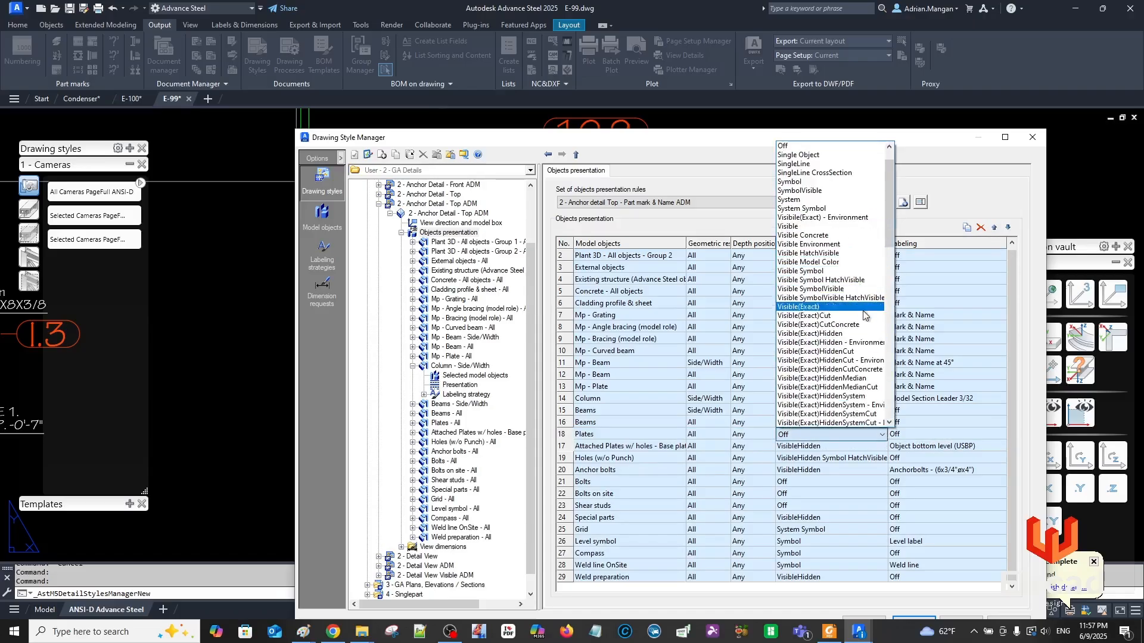
left_click(889, 351)
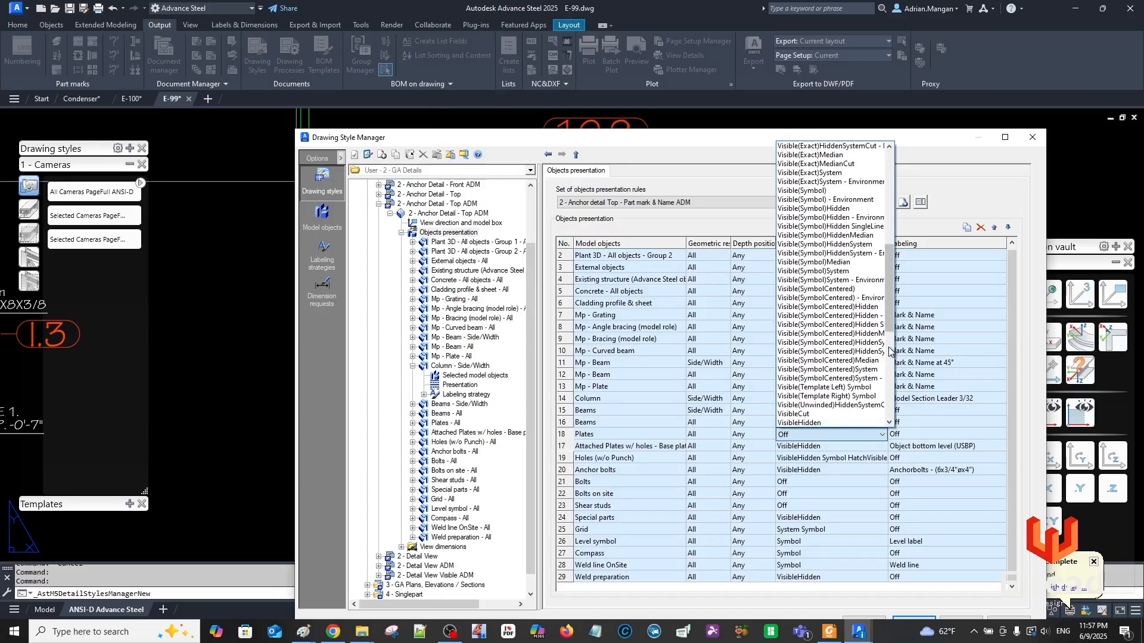
left_click(839, 422)
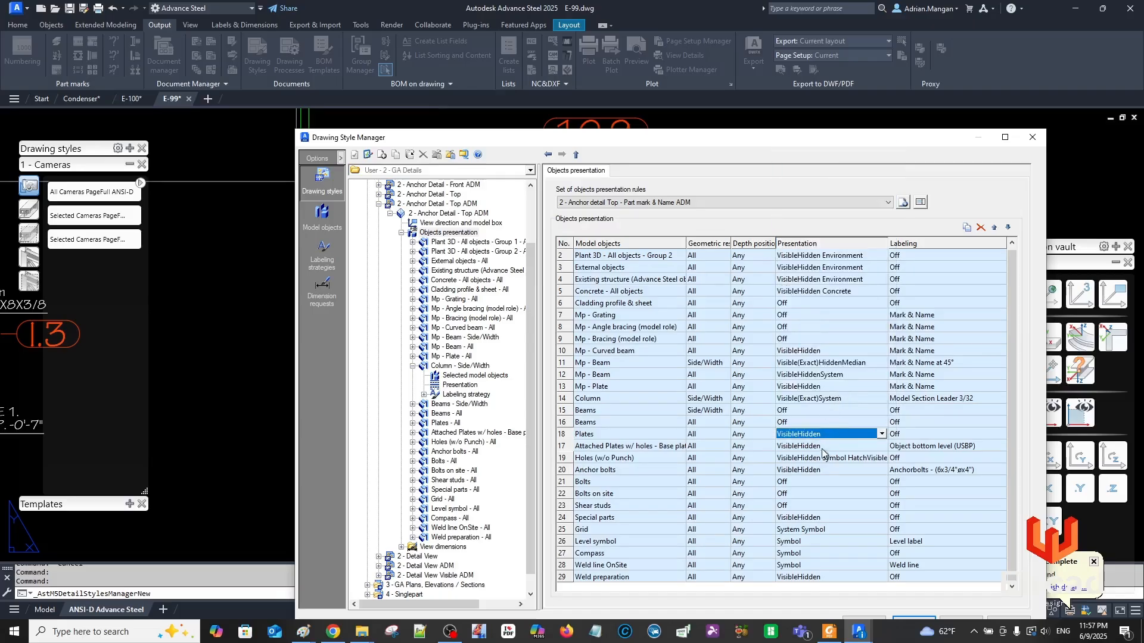
Set the Plates rule's labeling to Plate name (w/ Leader) from the Plates category.
left_click(953, 435)
left_click(1001, 435)
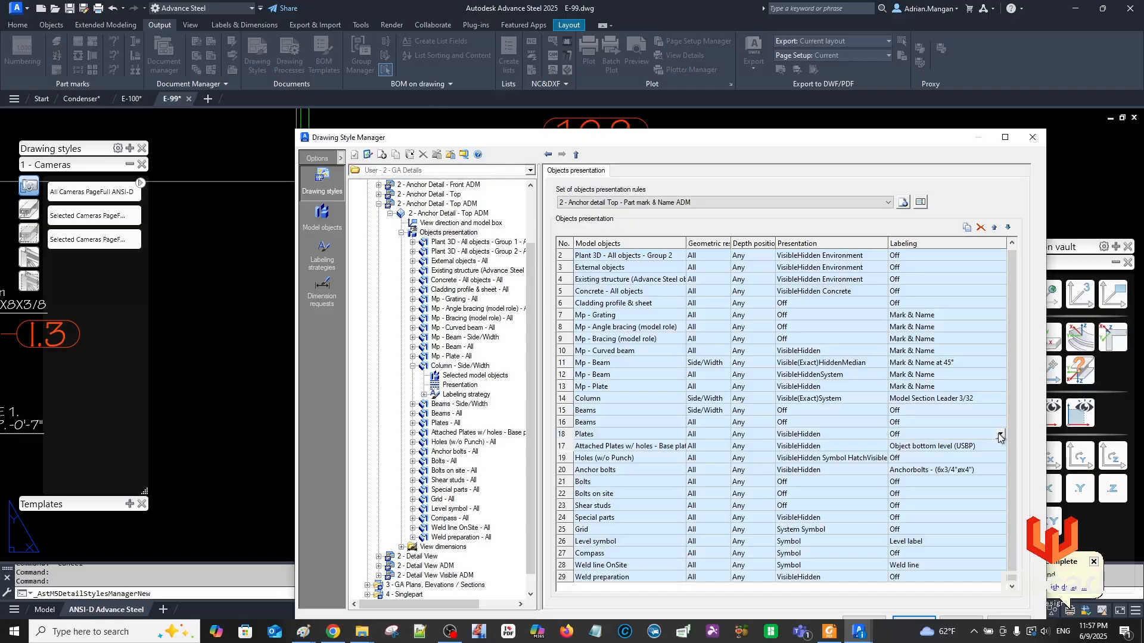
left_click(1000, 436)
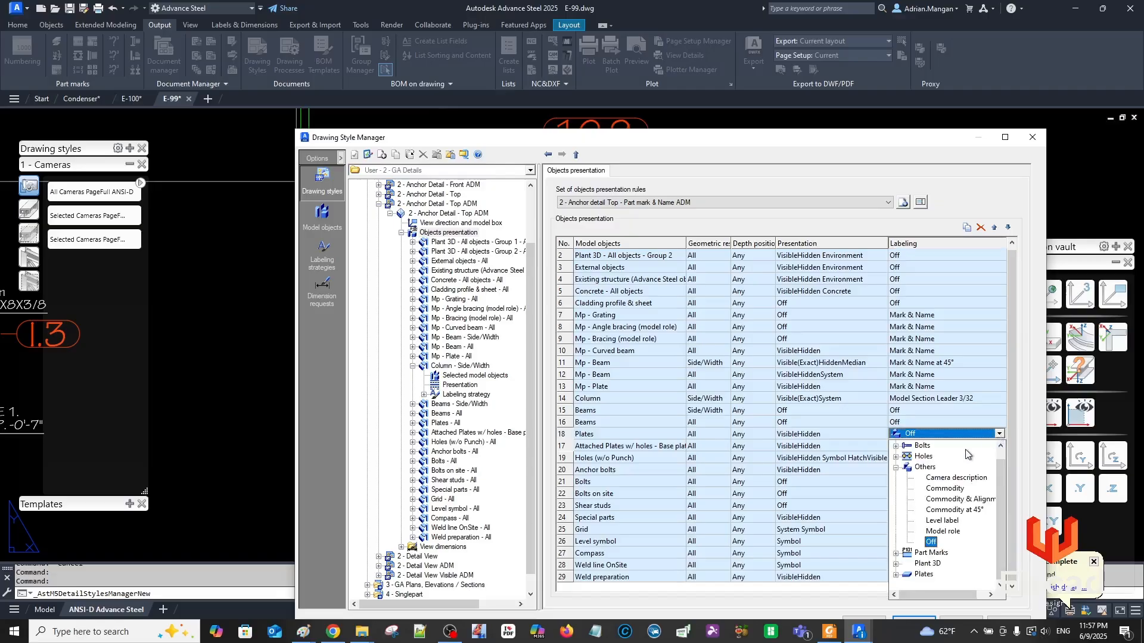
scroll(927, 471, "up", 1)
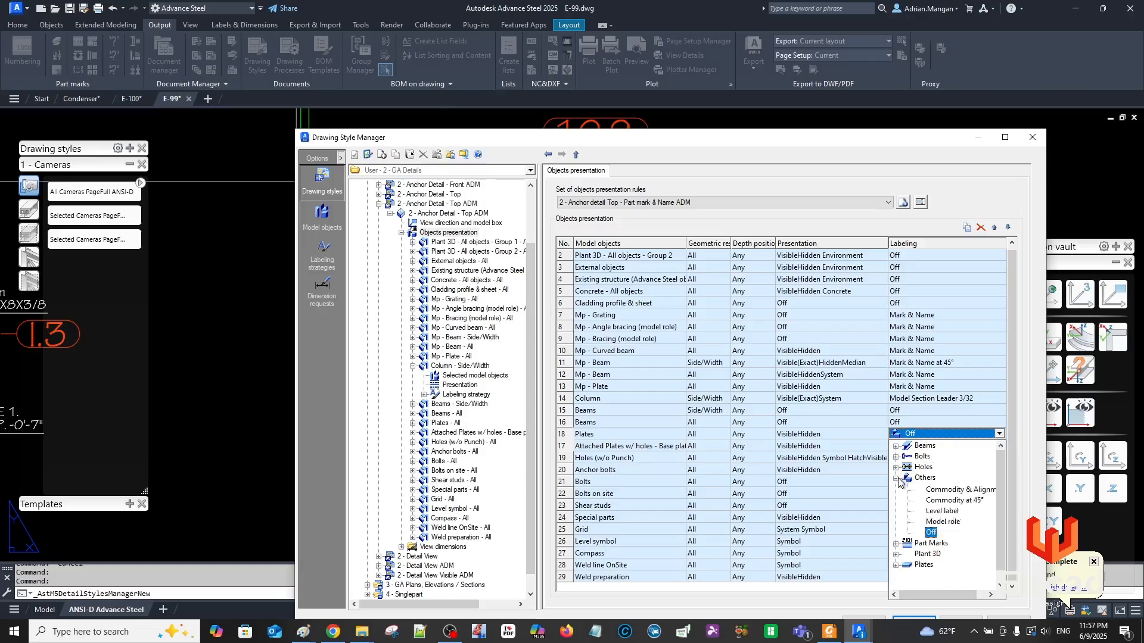
double_click(908, 478)
left_click(896, 511)
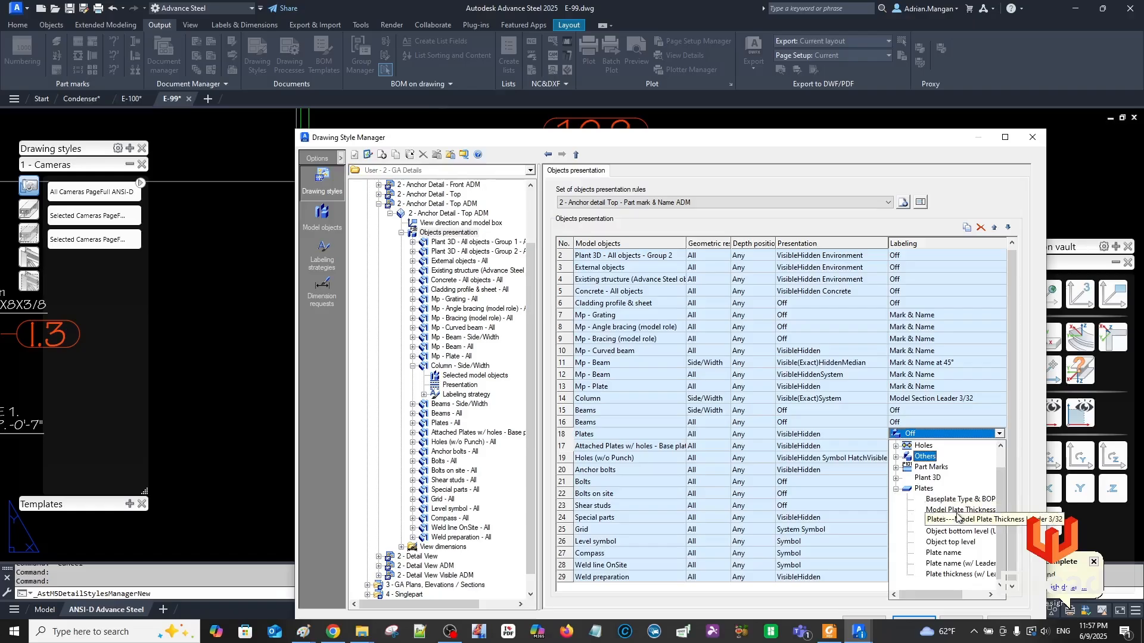
left_click(951, 564)
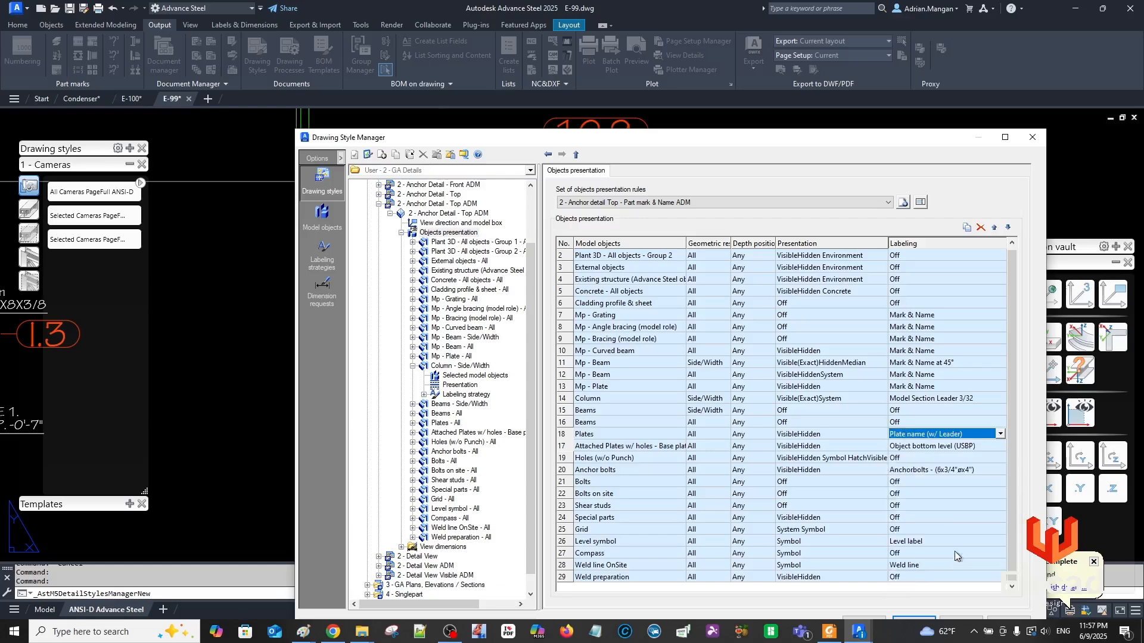
Duplicate the Plates rule's labeling strategy under the name Plate name (w/ Leader) 3/32.
double_click(571, 434)
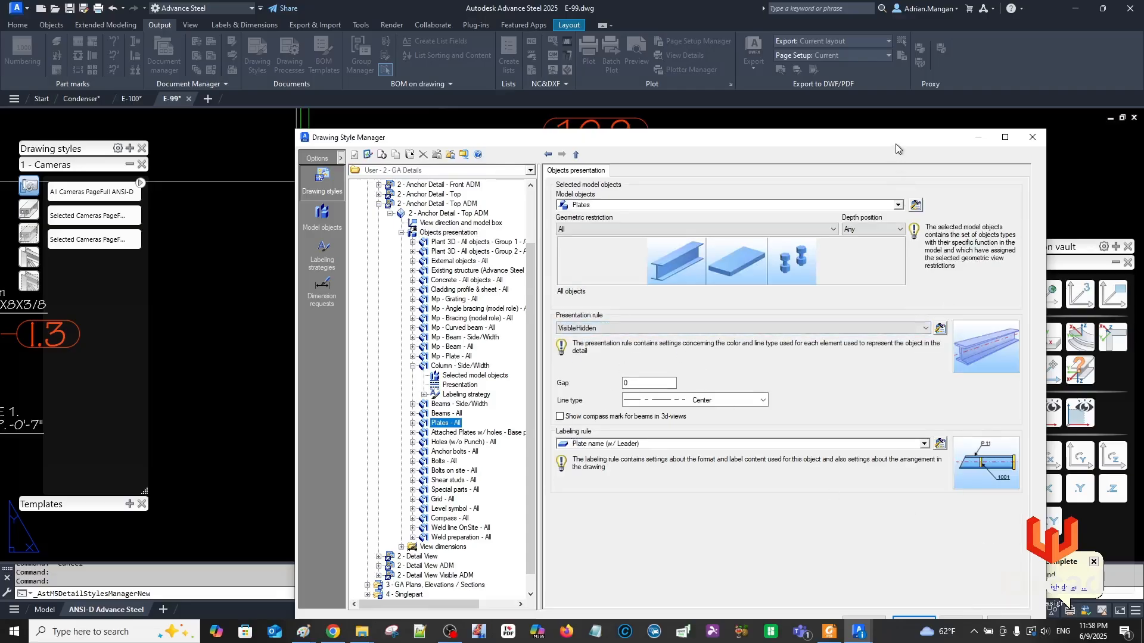
left_click_drag(895, 143, 857, 63)
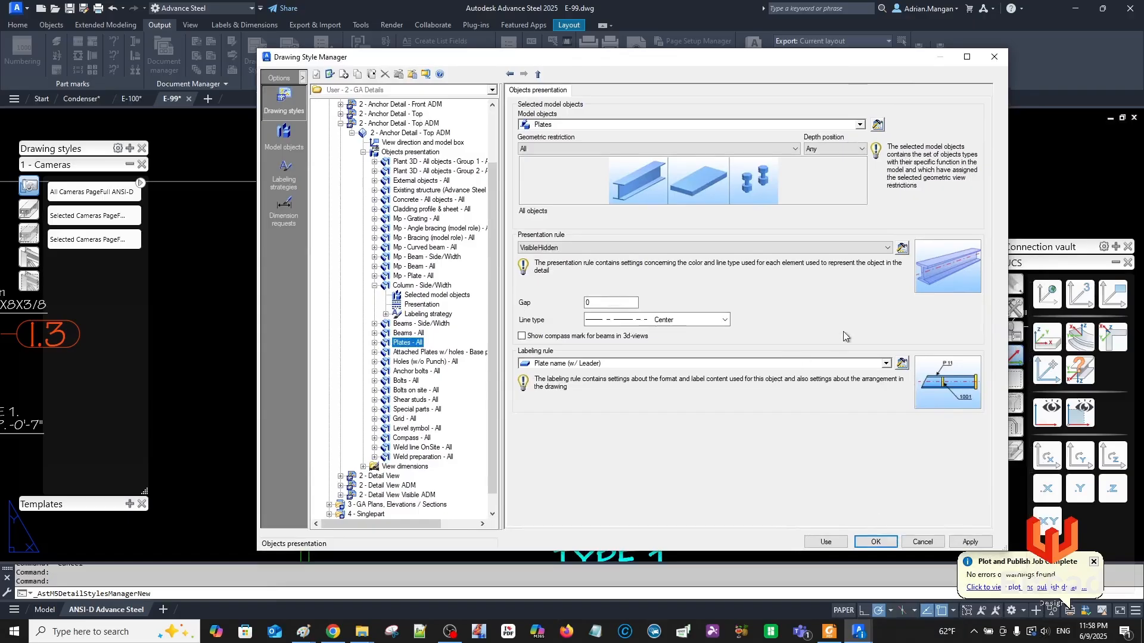
left_click(902, 363)
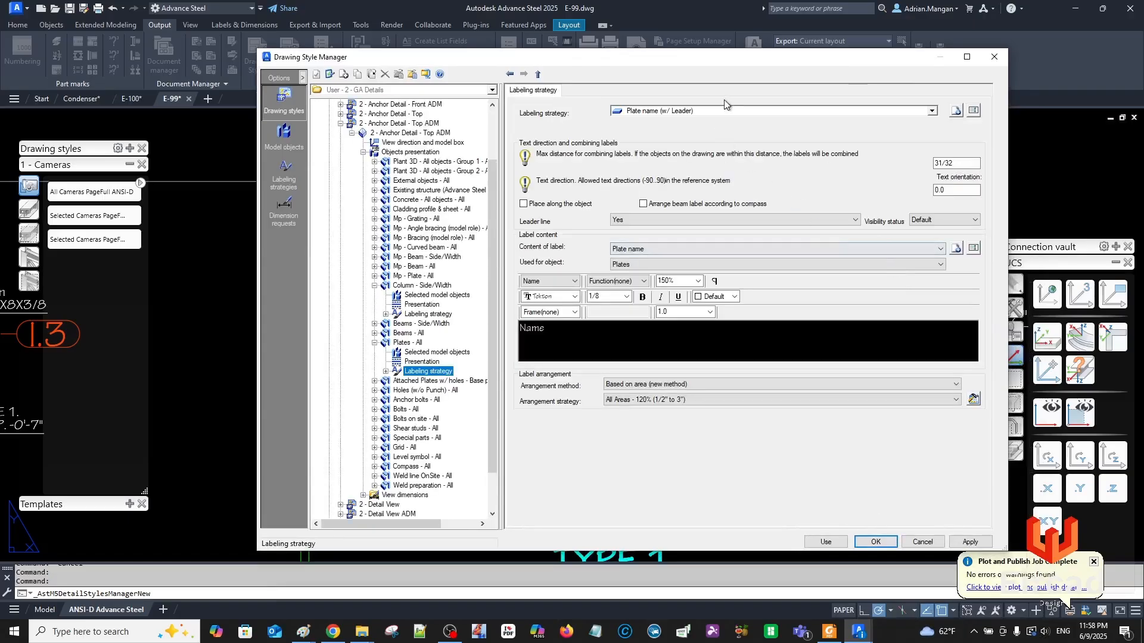
left_click(956, 110)
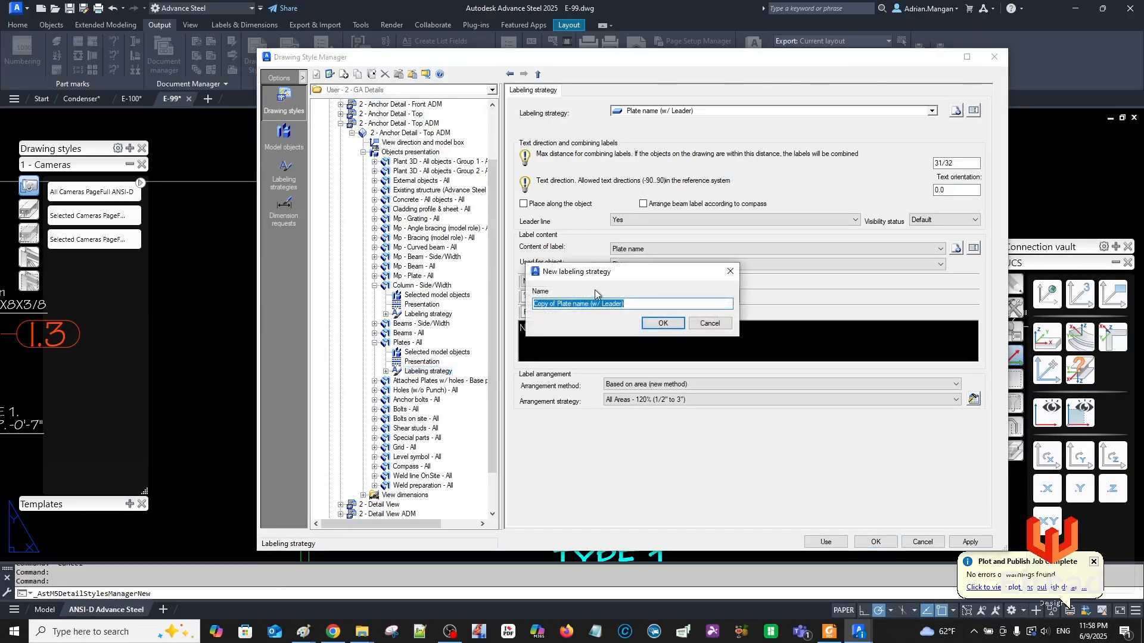
left_click_drag(559, 306, 469, 305)
key("Delete")
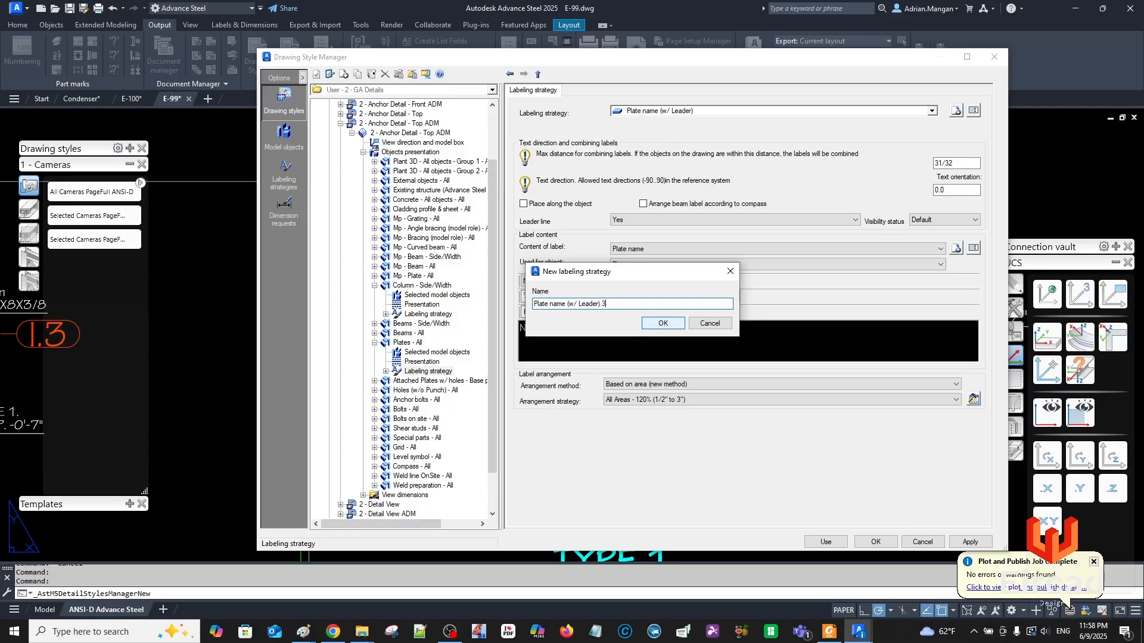
left_click(662, 324)
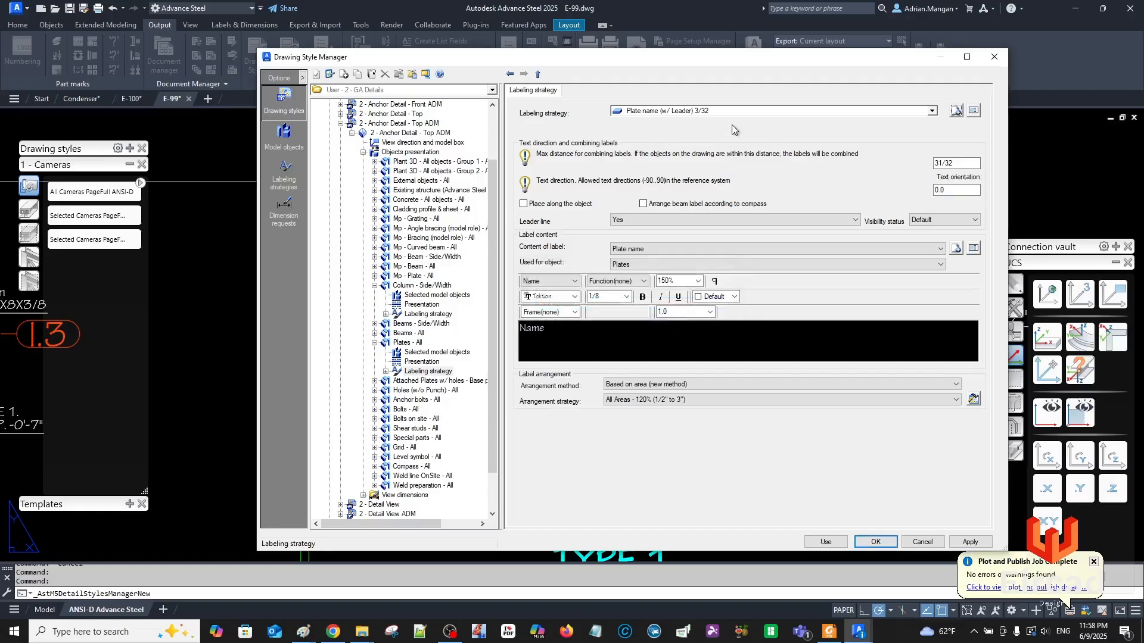
Duplicate the plate label content under the name Plate name 3/32.
left_click(956, 248)
left_click_drag(558, 304, 533, 303)
key("BackSpace")
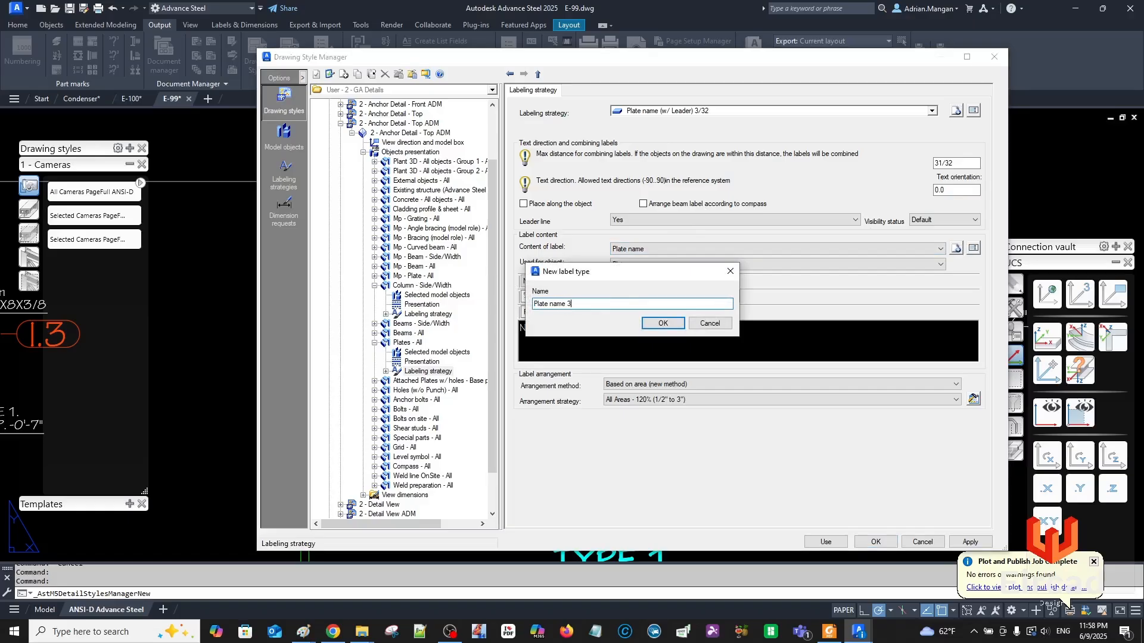
left_click(661, 324)
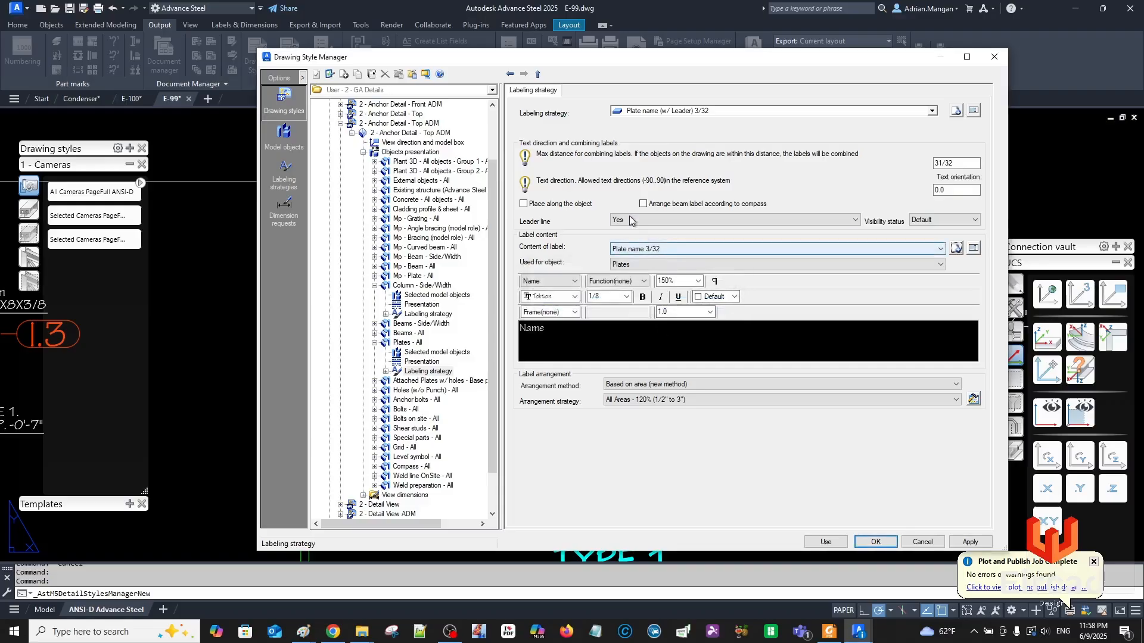
Set the label's Name text height to 3/32 and apply the edited style to the top anchor detail view.
left_click(628, 297)
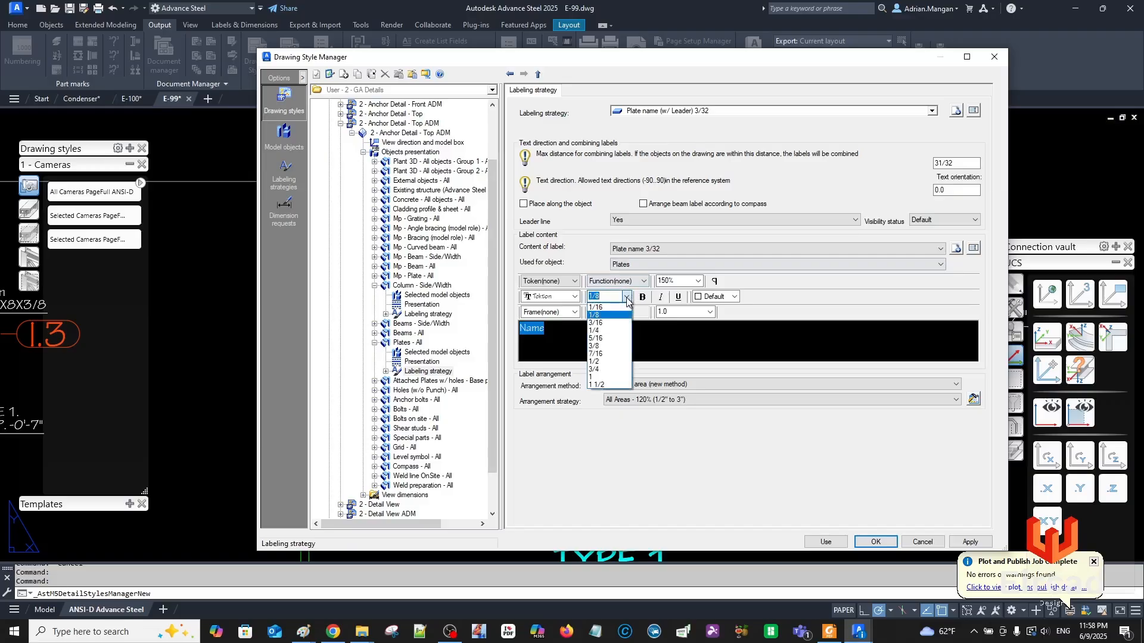
left_click(608, 294)
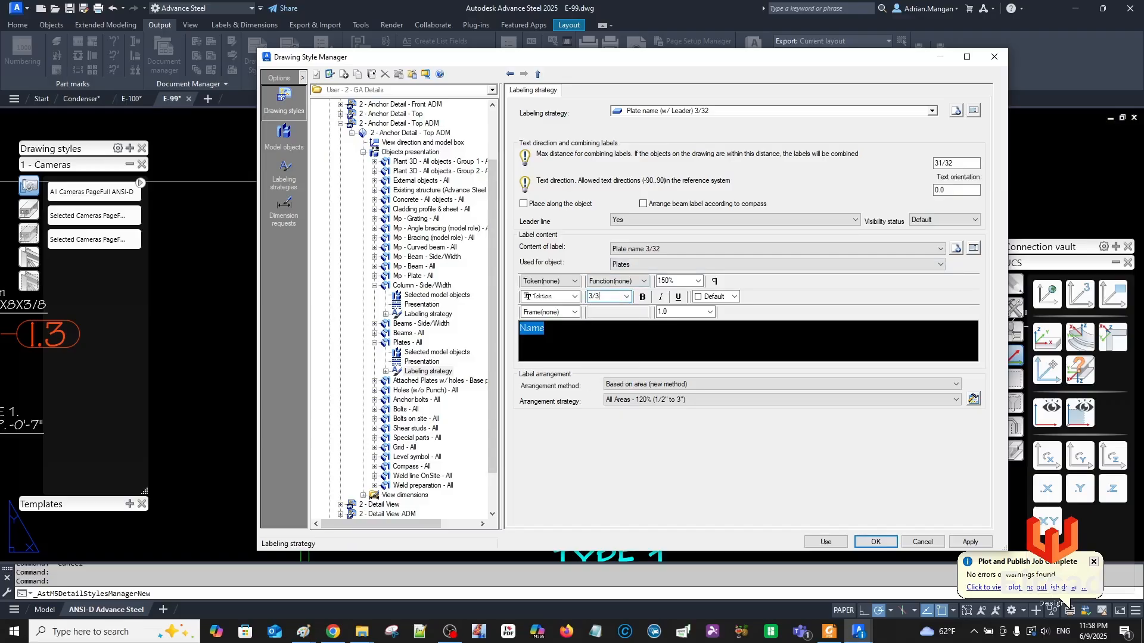
left_click(642, 341)
left_click(969, 542)
left_click(825, 542)
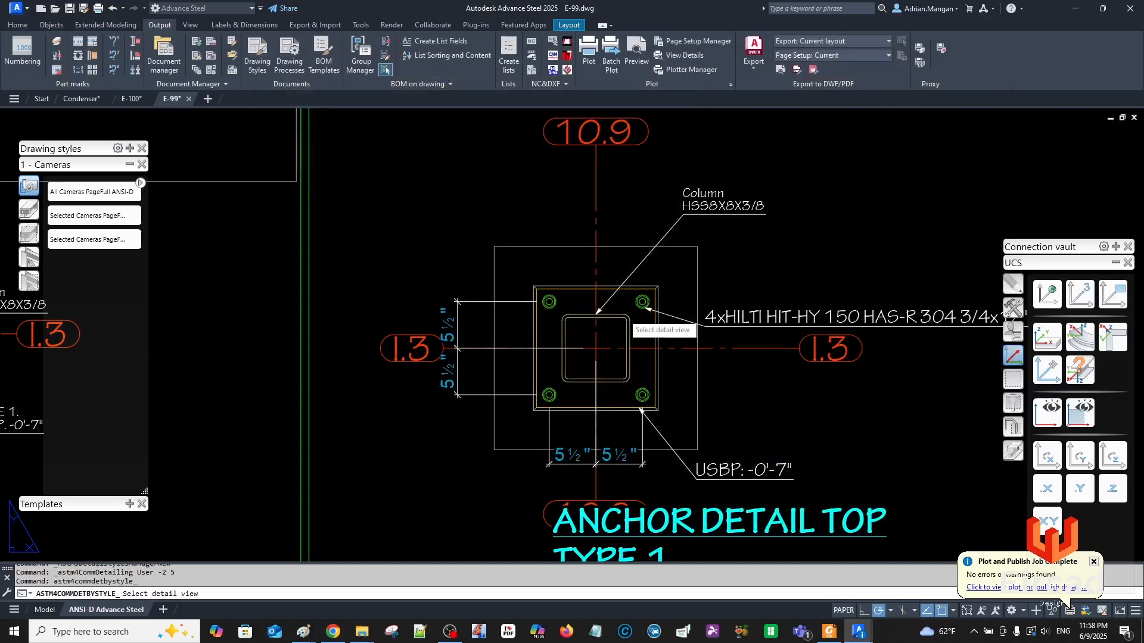
left_click(630, 324)
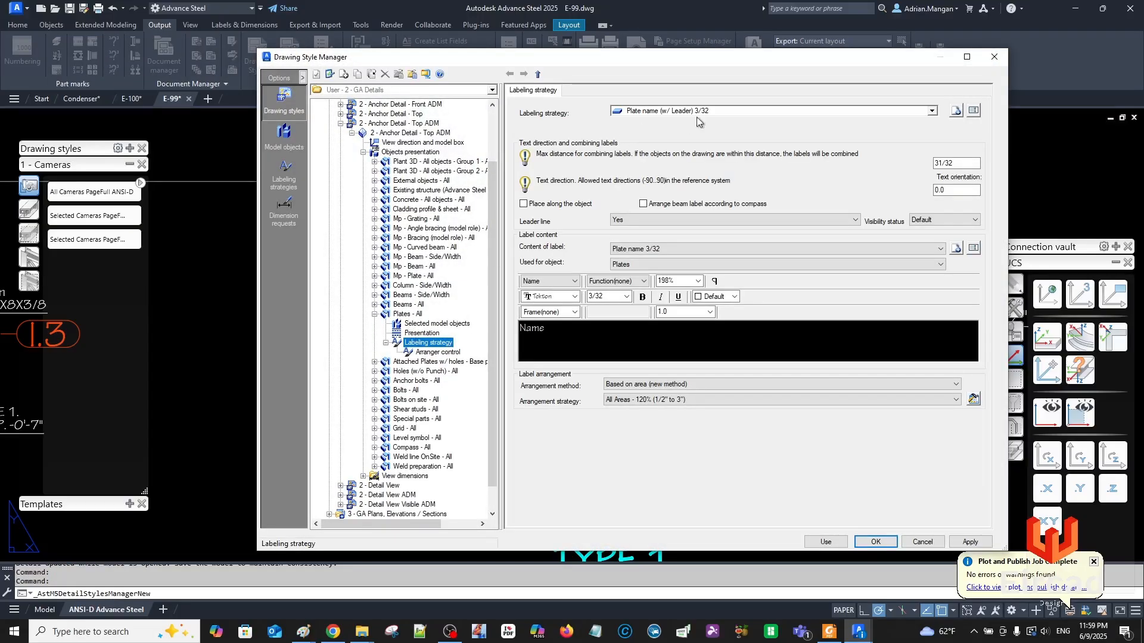
Duplicate the Plates rule's labeling strategy under the name Model Plate name (w/ Leader) 3/32.
left_click(956, 112)
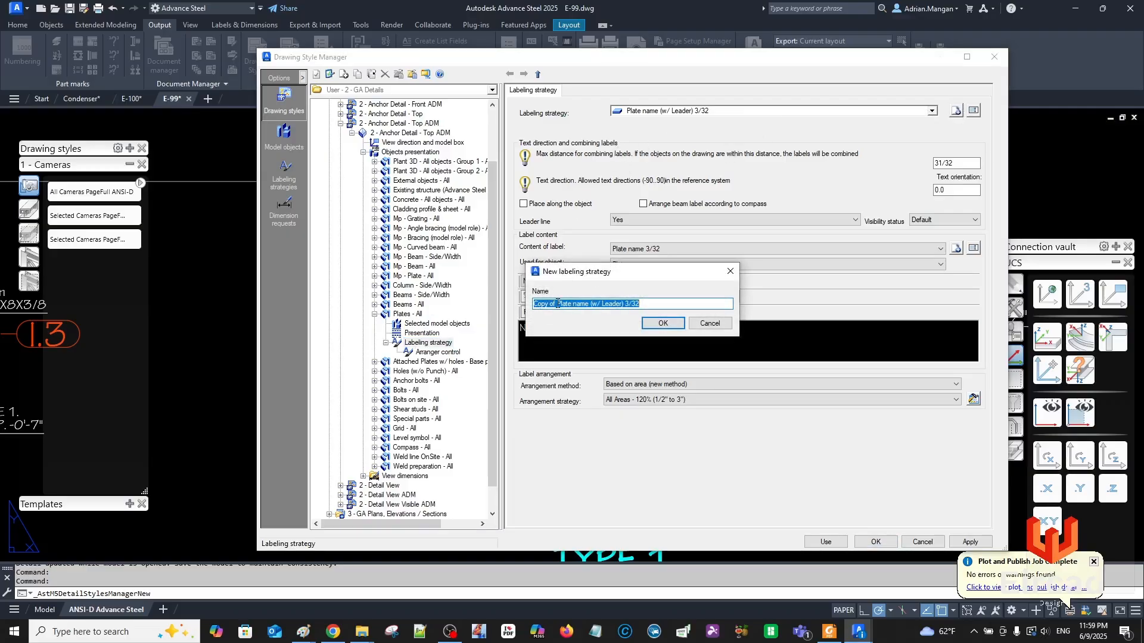
left_click_drag(557, 303, 533, 303)
type("mO")
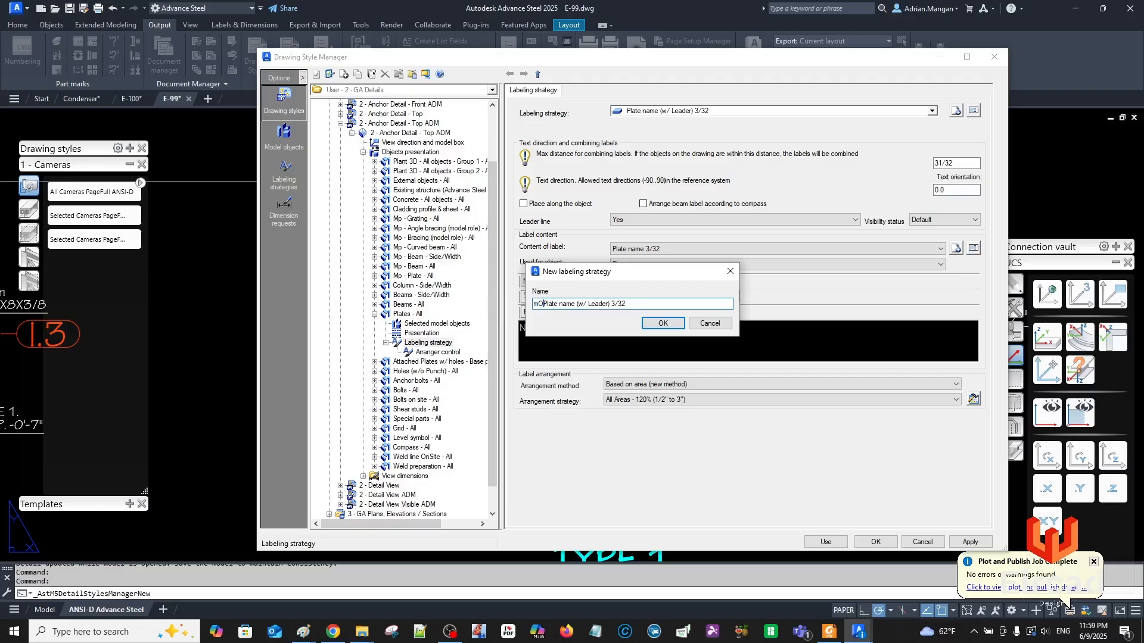
type("DEL")
key("BackSpace")
key("BackSpace")
key("BackSpace")
key("BackSpace")
key("BackSpace")
type("Model")
left_click(661, 323)
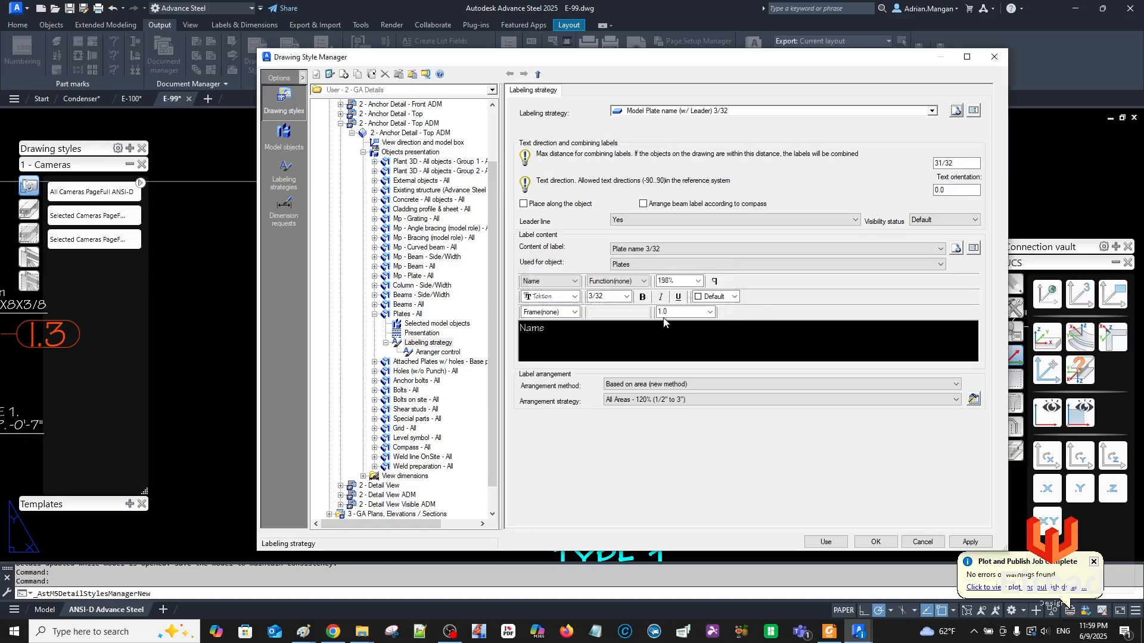
Duplicate the strategy's label content under the name Model Plate name 3/32.
left_click(956, 248)
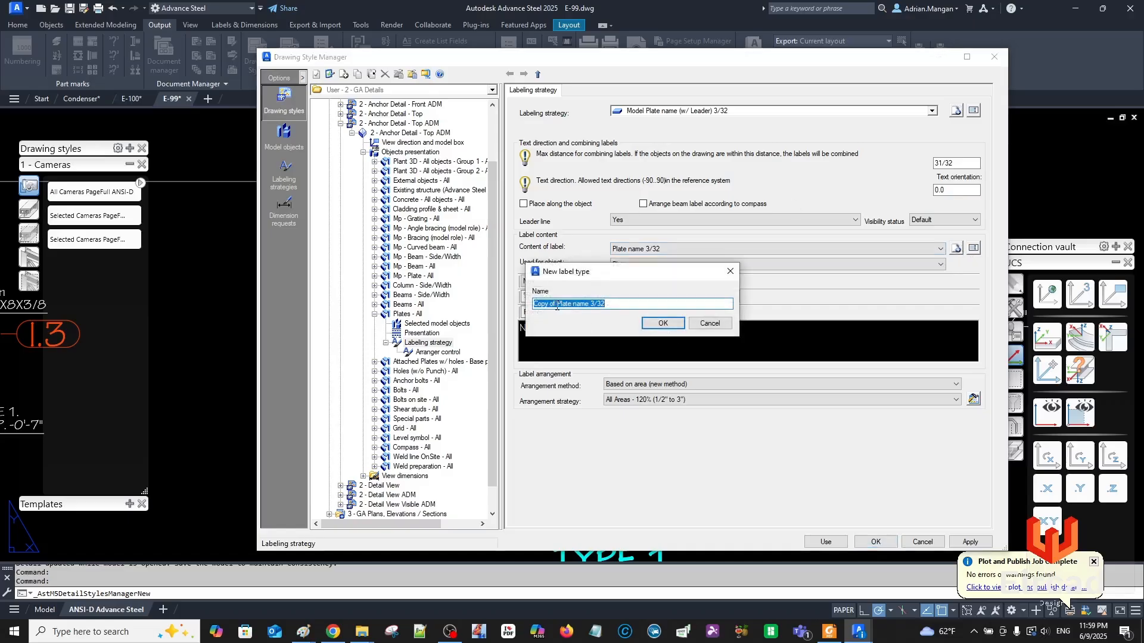
left_click_drag(556, 307, 500, 301)
type("Model")
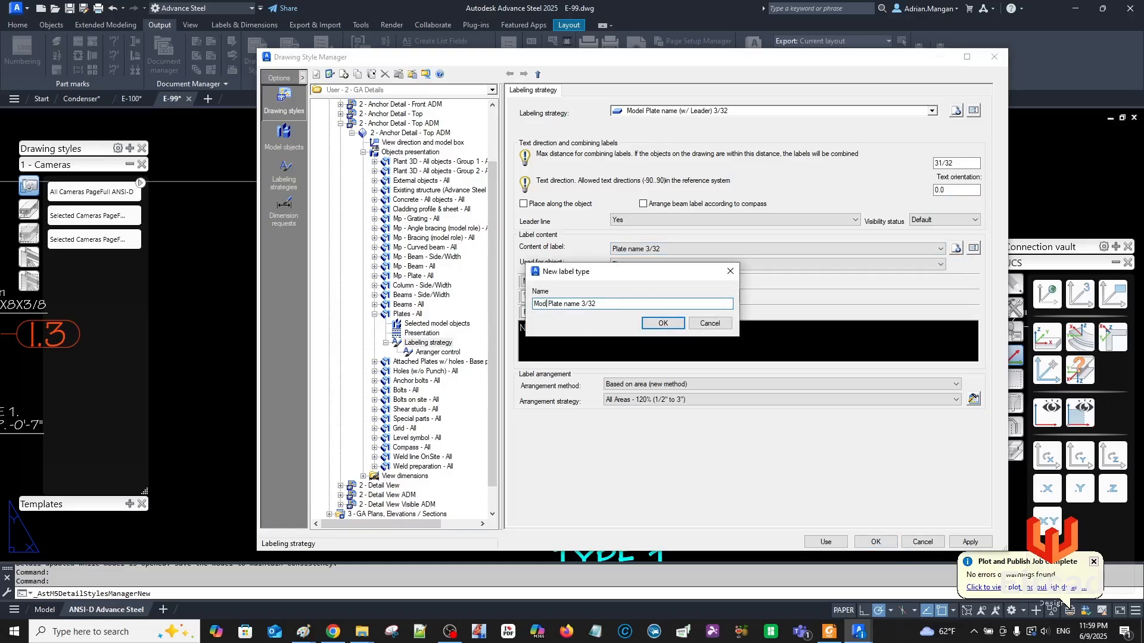
left_click(663, 323)
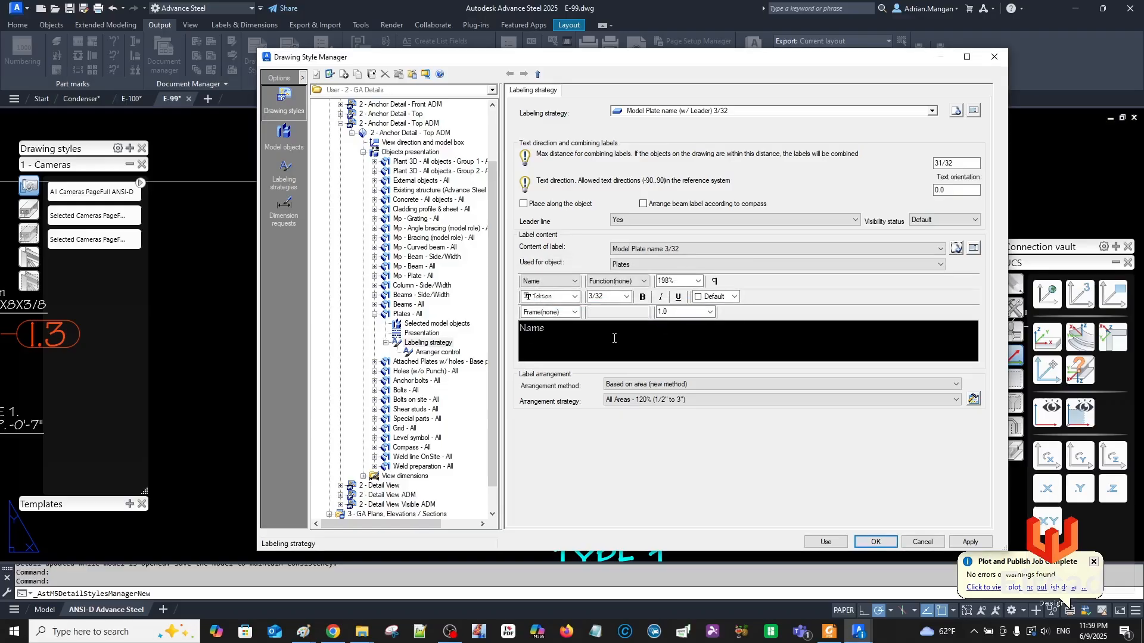
Insert the Model role token on its own line above Name in the plate label.
left_click(574, 281)
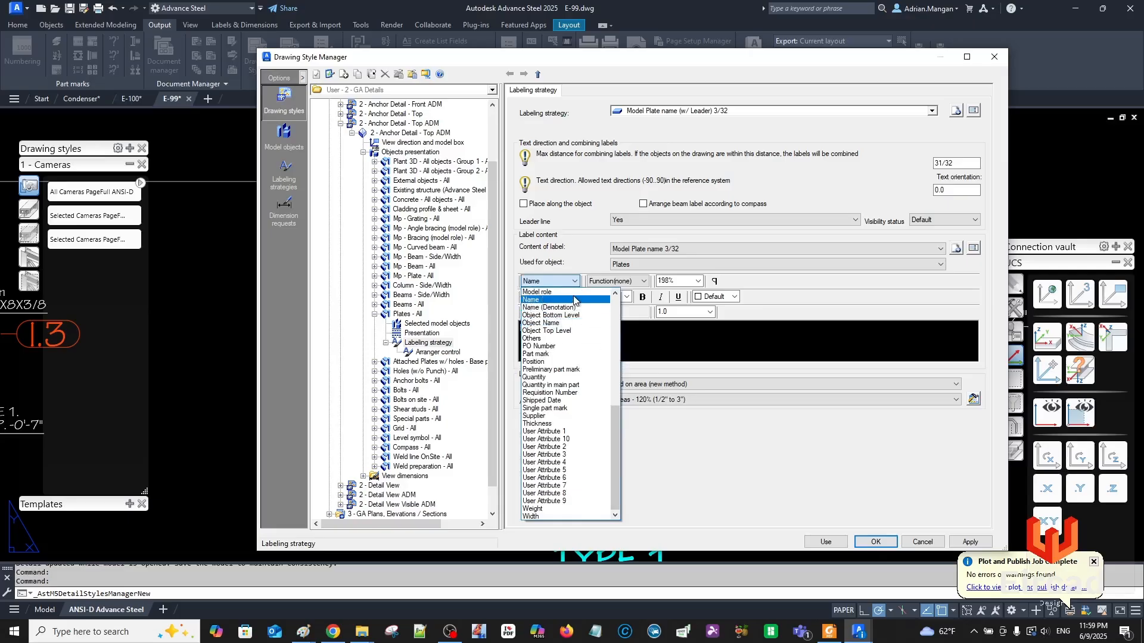
left_click(532, 291)
left_click(550, 329)
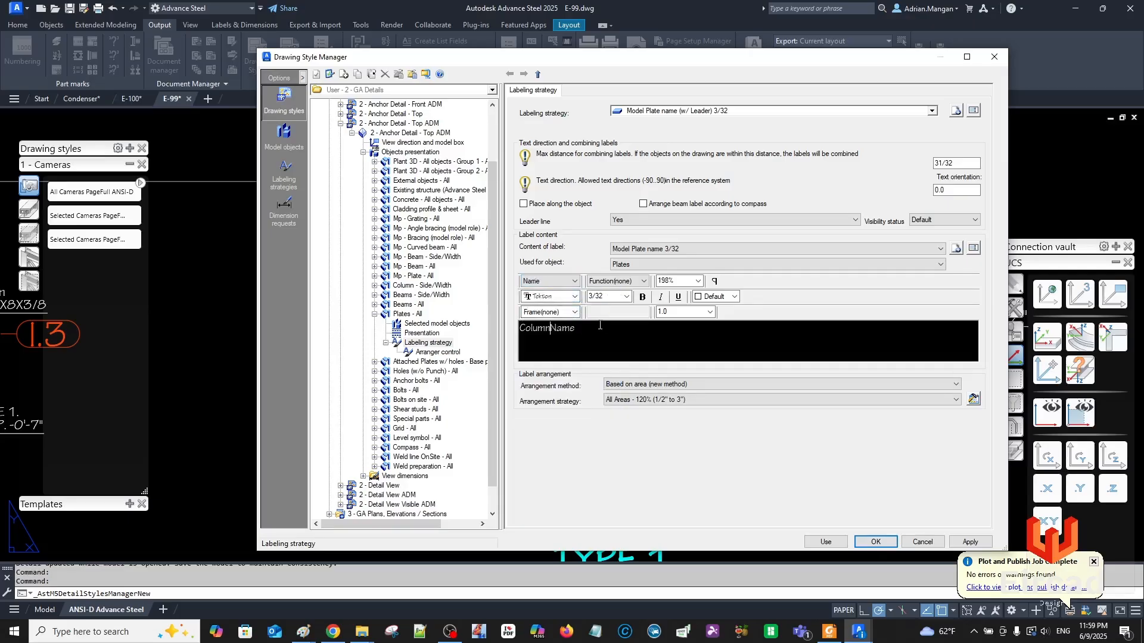
key("Return")
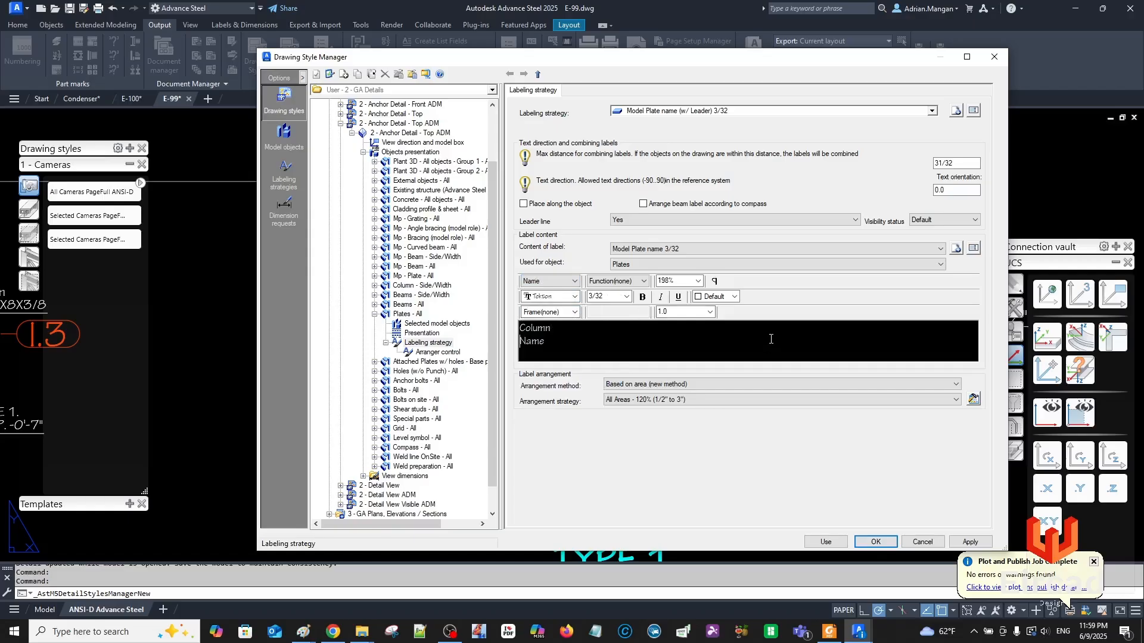
Apply the edited style to the top anchor detail view and move the view title clear of the 10.9 grid bubble.
left_click(969, 542)
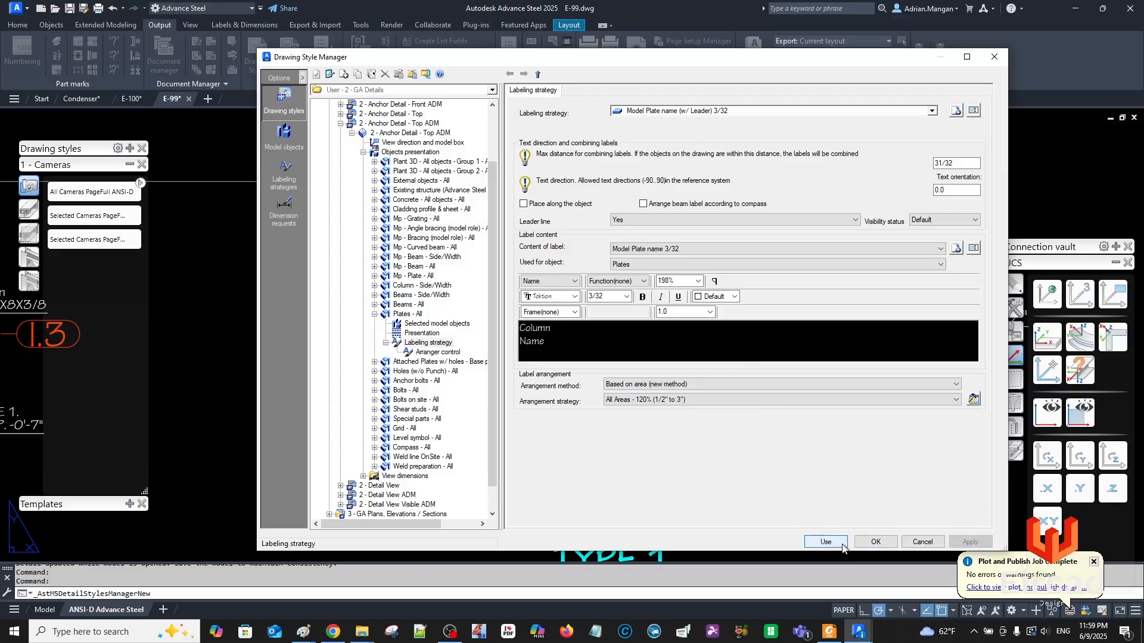
left_click(841, 545)
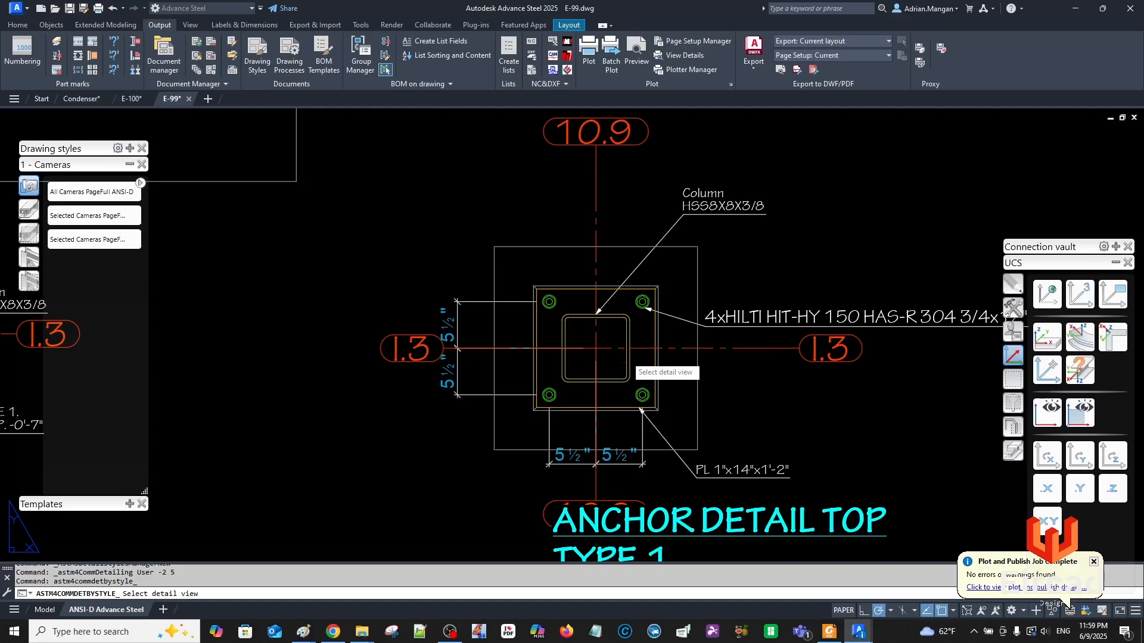
left_click(626, 363)
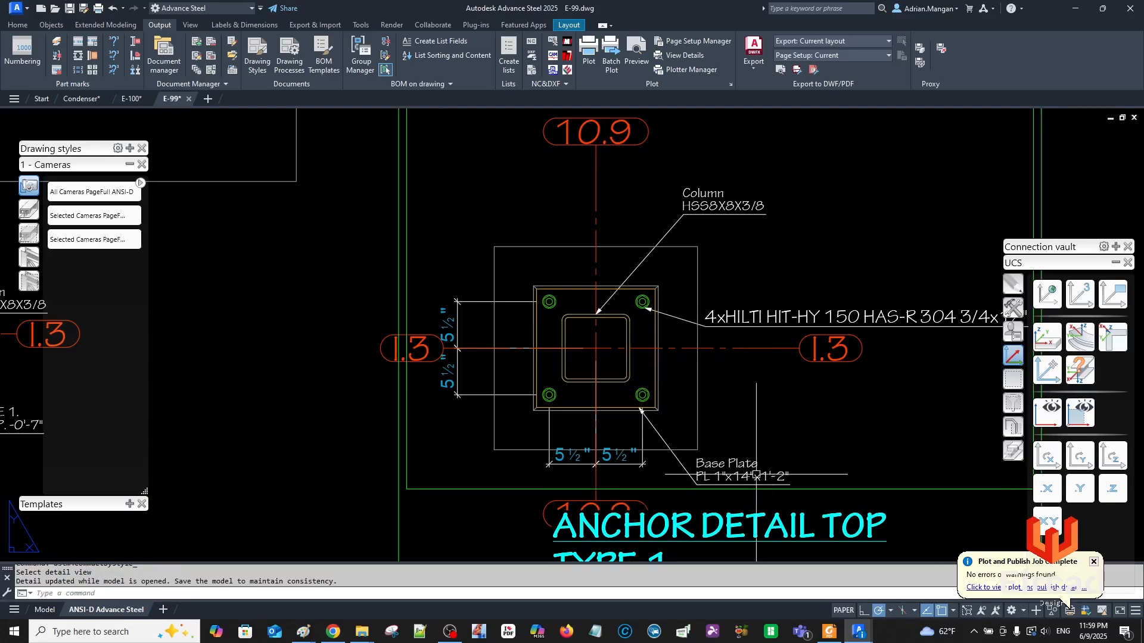
scroll(688, 356, "down", 2)
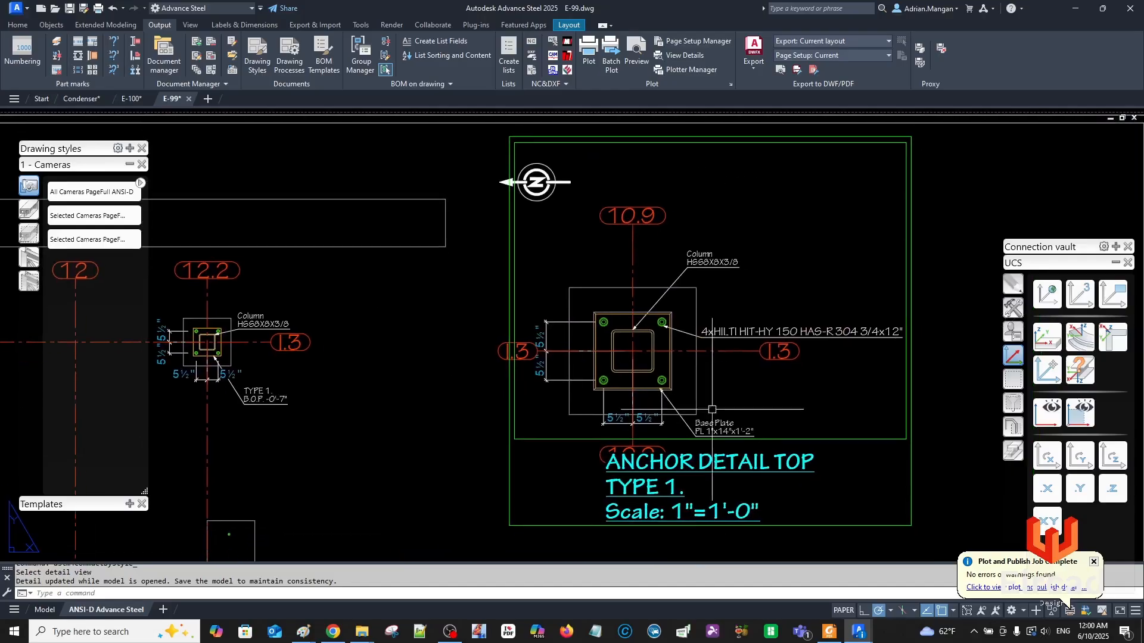
left_click_drag(651, 488, 635, 489)
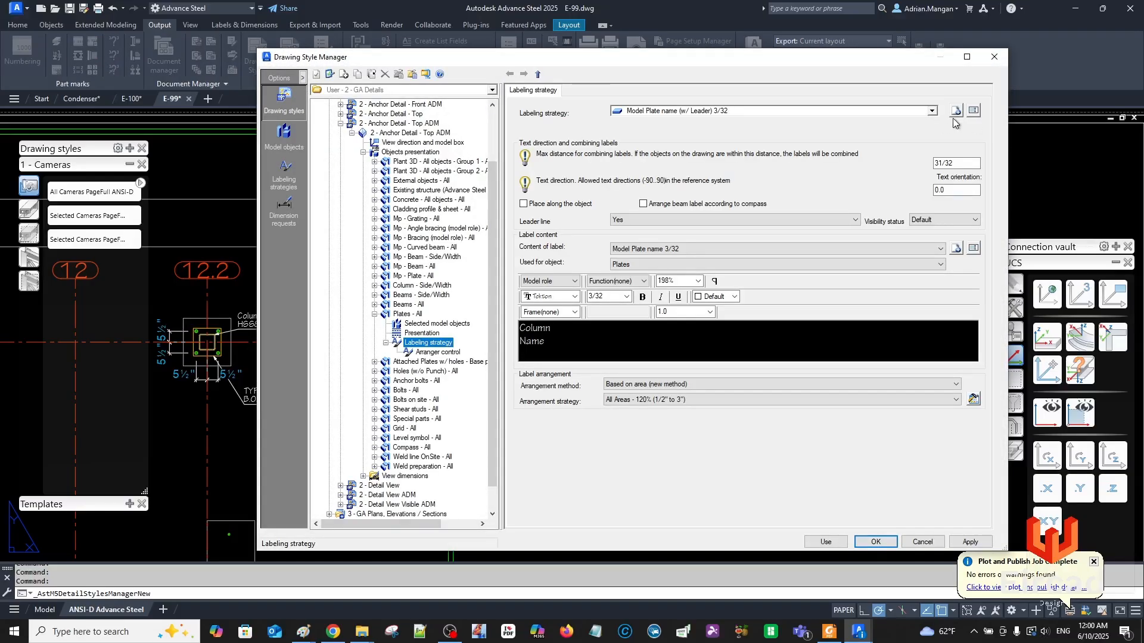
Duplicate the Plates rule's labeling strategy under the name Model Plate name BOP (w/ Leader) 3/32.
left_click(955, 111)
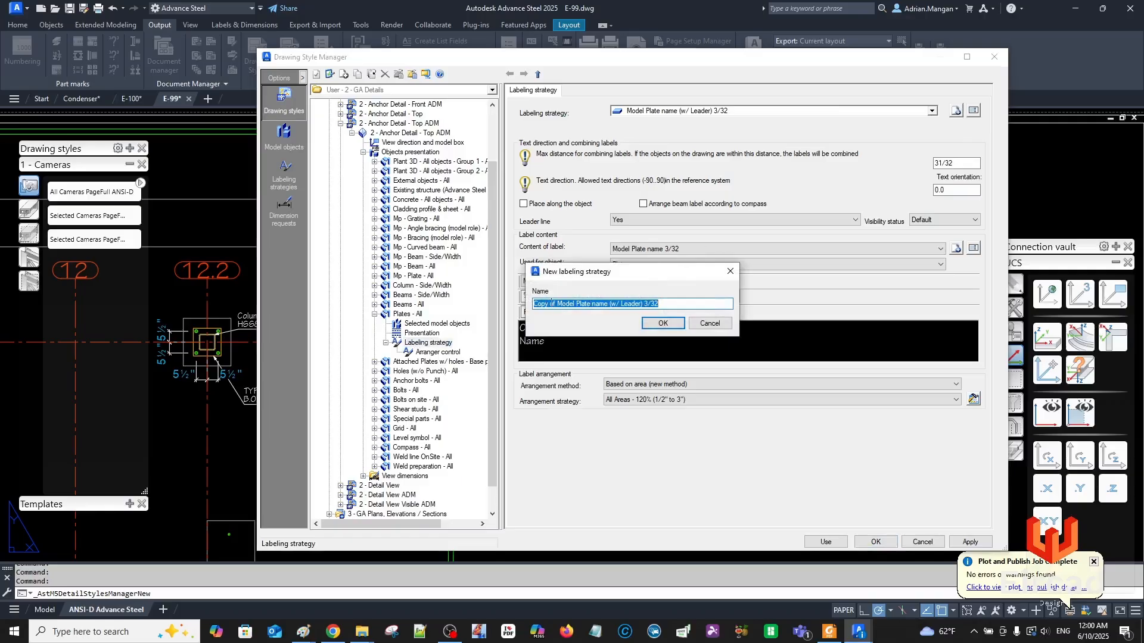
left_click_drag(559, 305, 463, 301)
key("Delete")
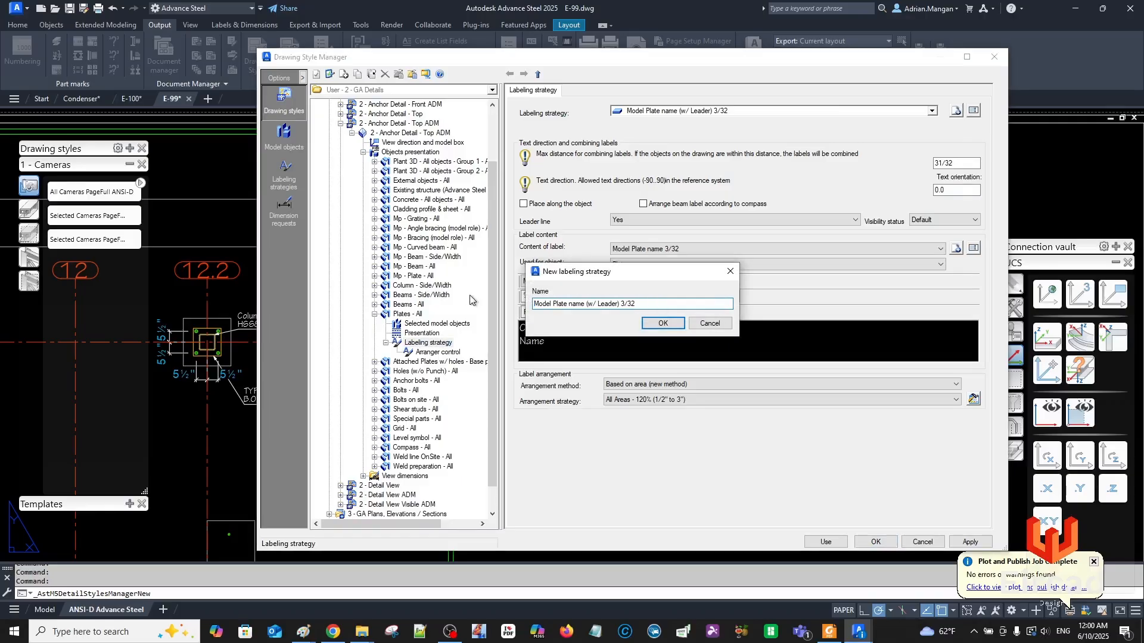
left_click(587, 304)
type("BOP")
left_click(660, 323)
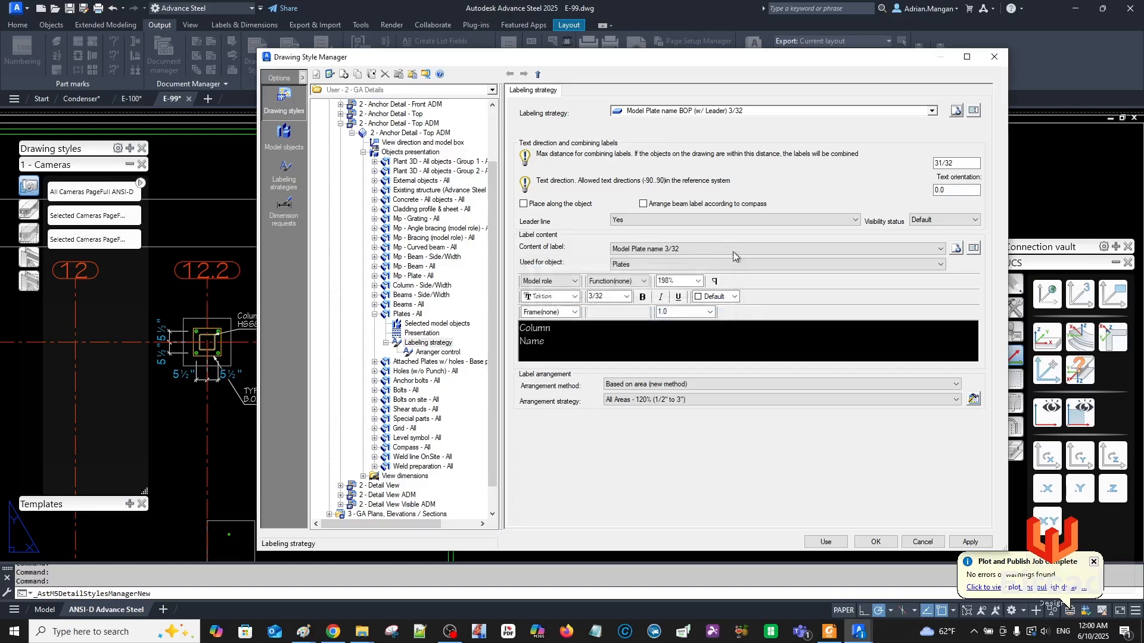
Duplicate the strategy's label content under the name Model Plate name BOP 3/32.
left_click(956, 248)
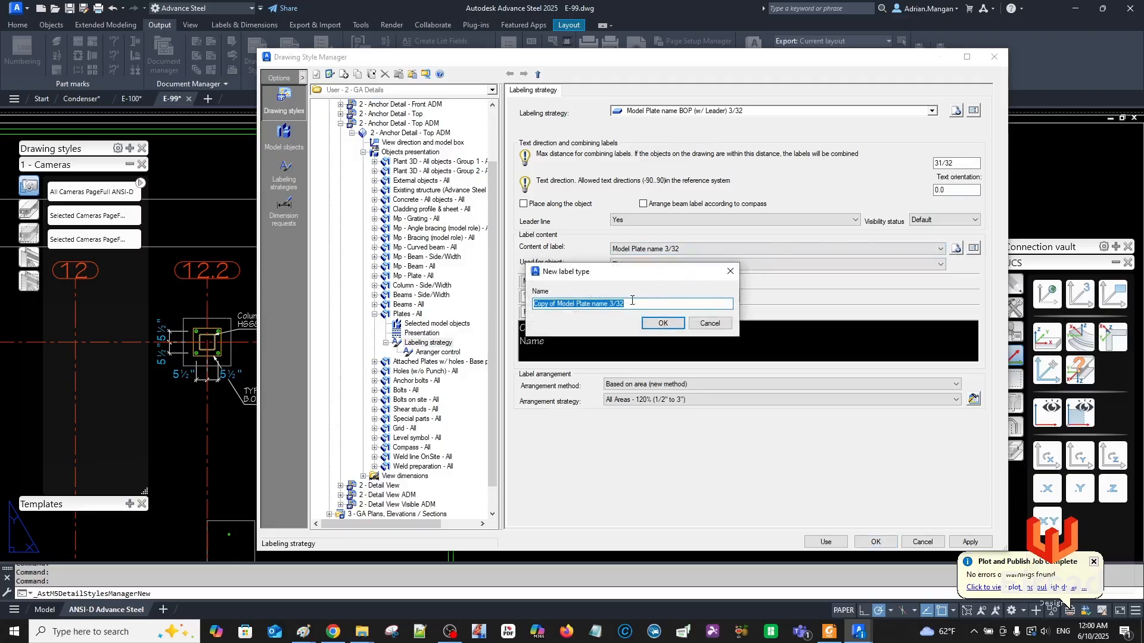
left_click_drag(558, 305, 533, 304)
key("BackSpace")
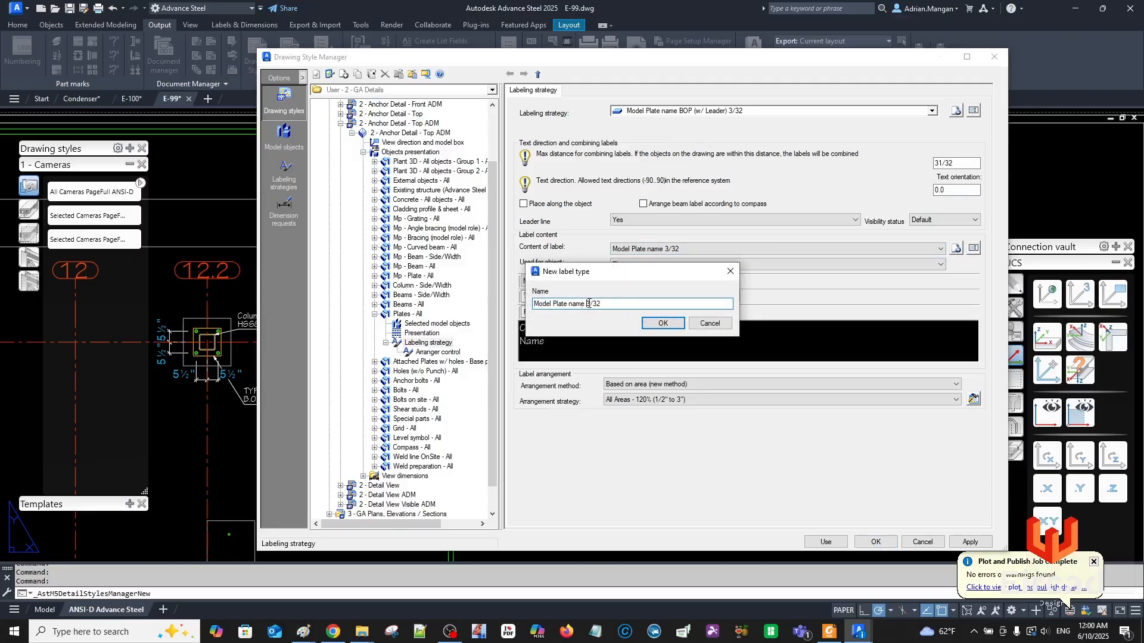
type("BOP")
left_click(663, 322)
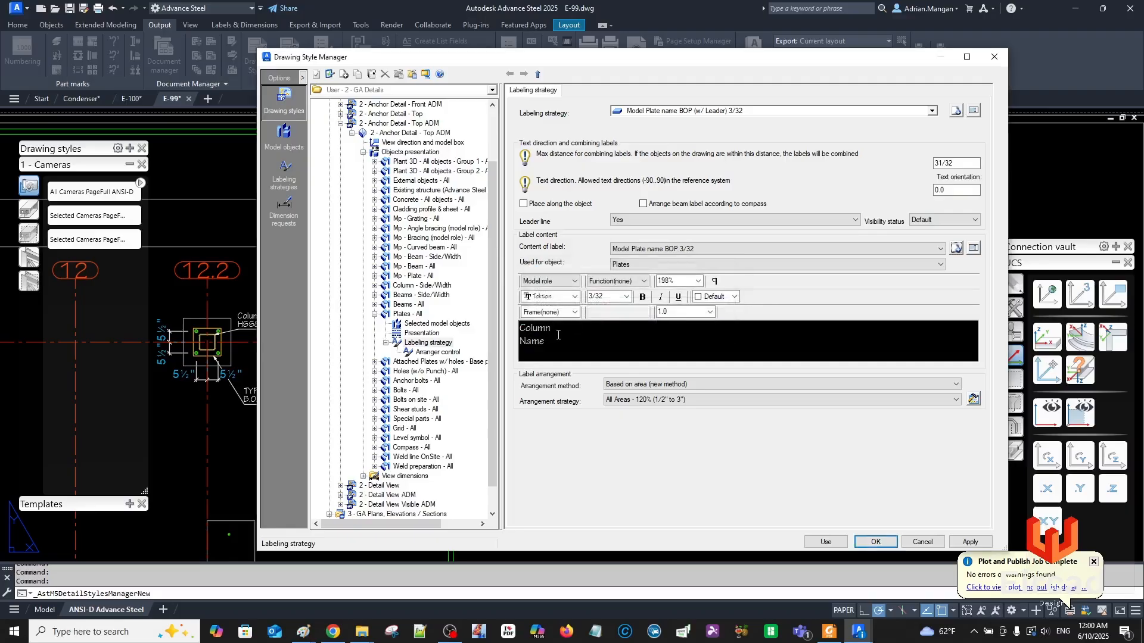
Add a third line to the plate label reading B.O.P. EL. followed by the Object Bottom Level token.
left_click(558, 340)
key("Return")
key("Return")
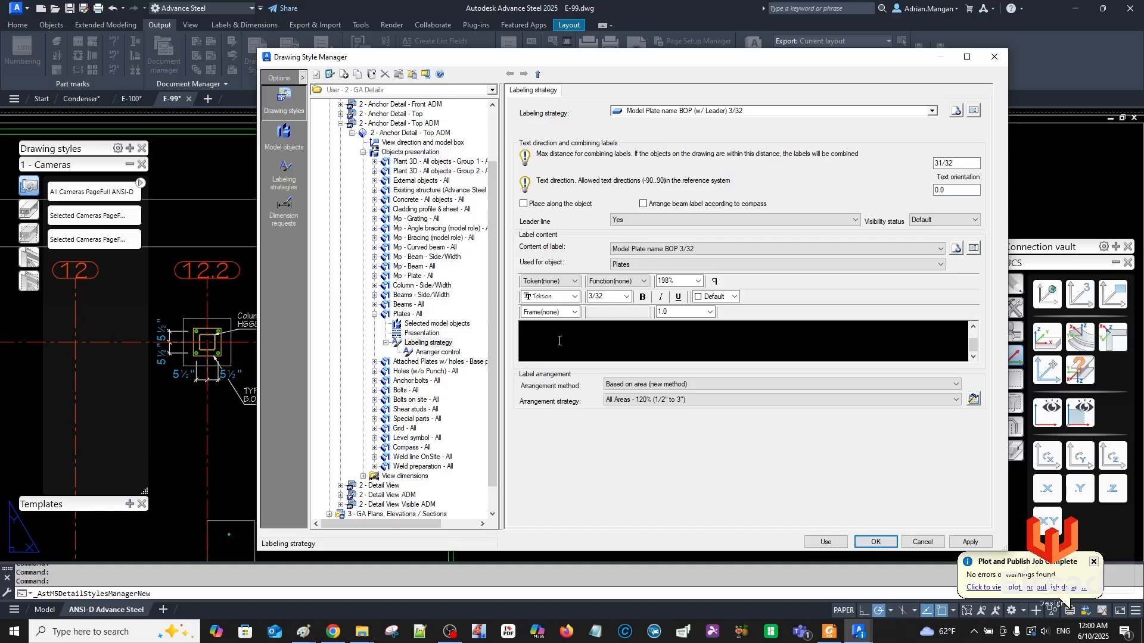
scroll(552, 344, "up", 1)
scroll(540, 354, "down", 1)
key("BackSpace")
key("BackSpace")
key("Return")
key("Return")
key("BackSpace")
type("B.O.P. EL.")
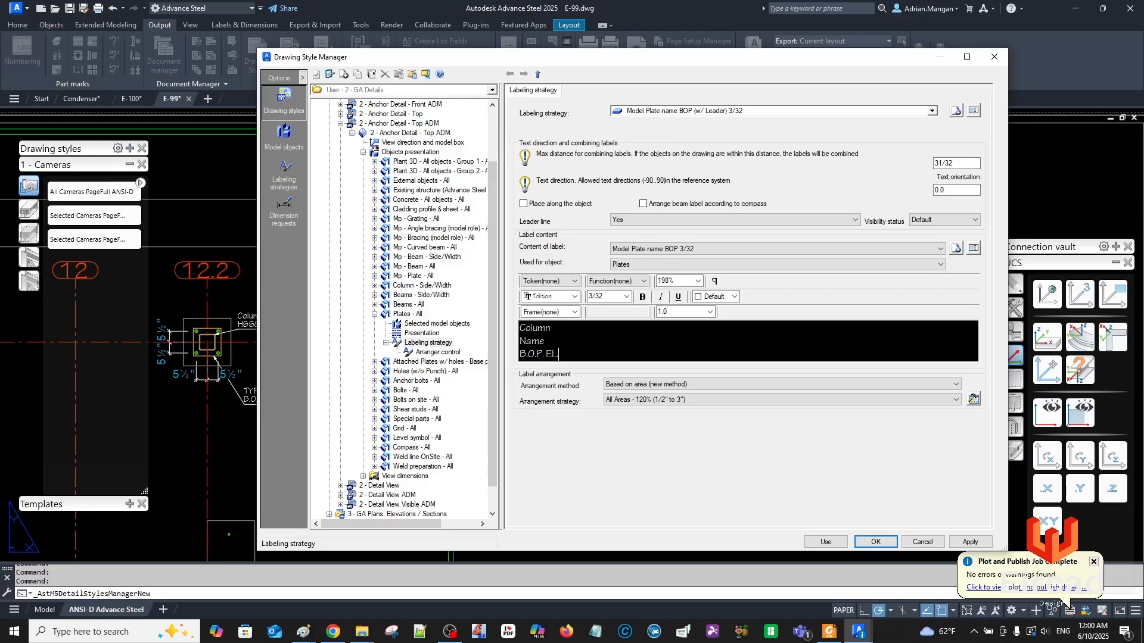
left_click(569, 281)
left_click(613, 423)
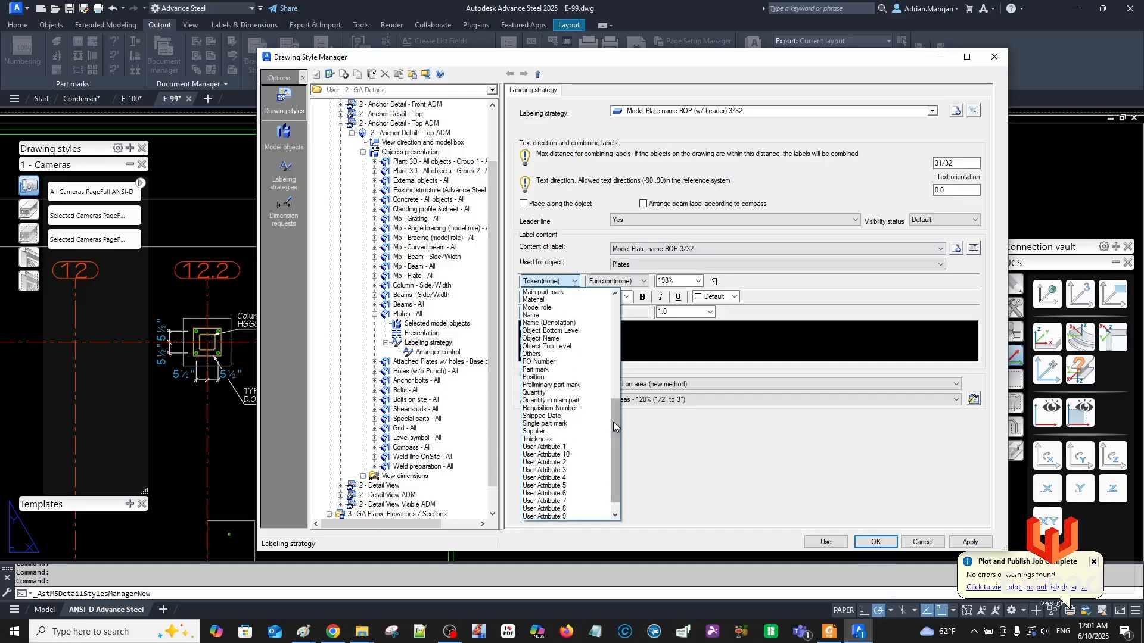
left_click(560, 332)
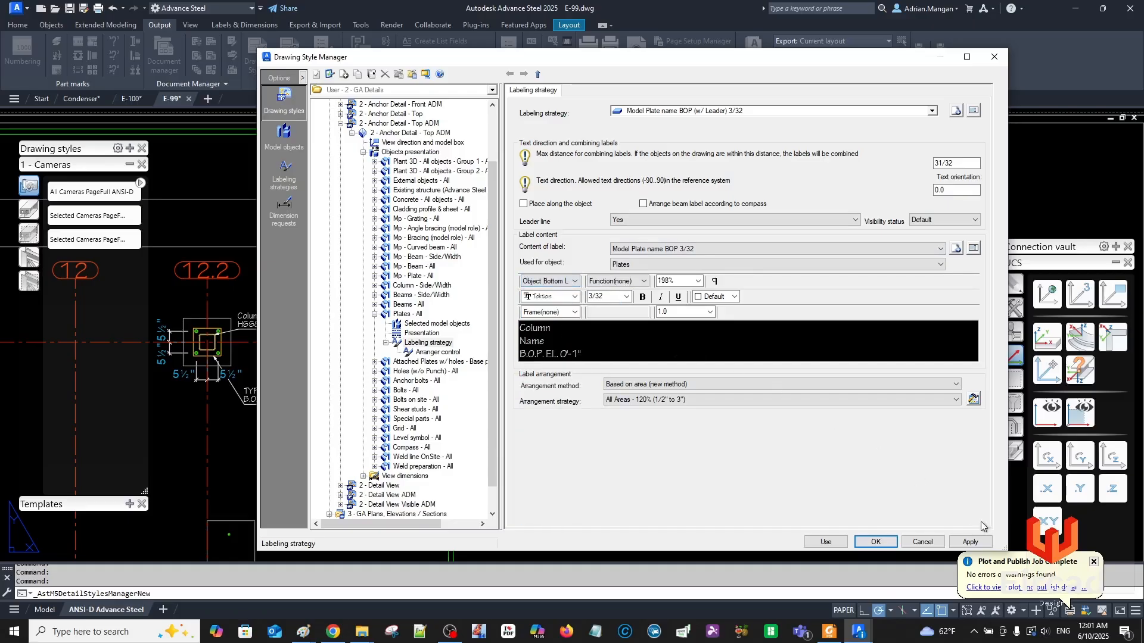
Apply the style with the B.O.P. label line to the top anchor detail view and check the base plate label.
left_click(970, 542)
left_click(826, 542)
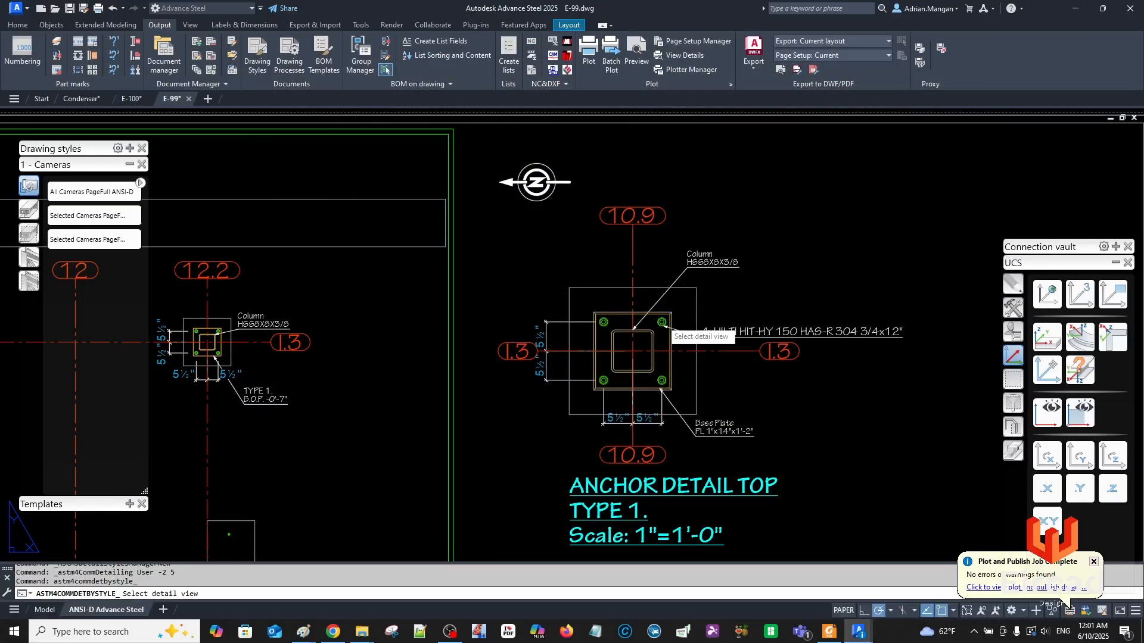
left_click(665, 326)
scroll(728, 419, "up", 4)
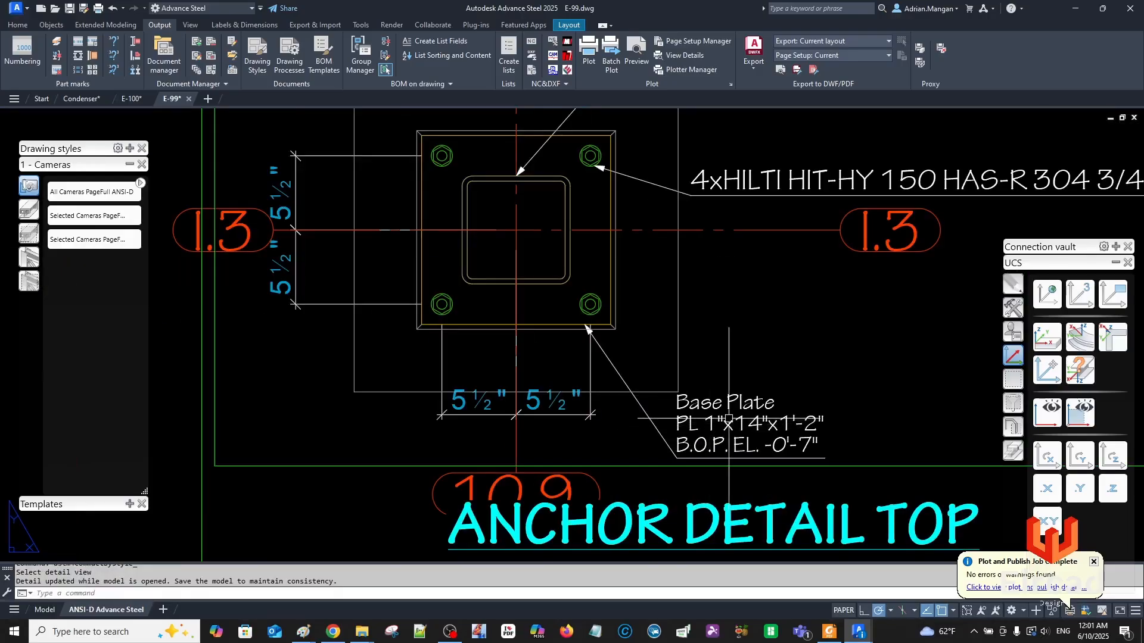
scroll(728, 419, "down", 2)
left_click(696, 439)
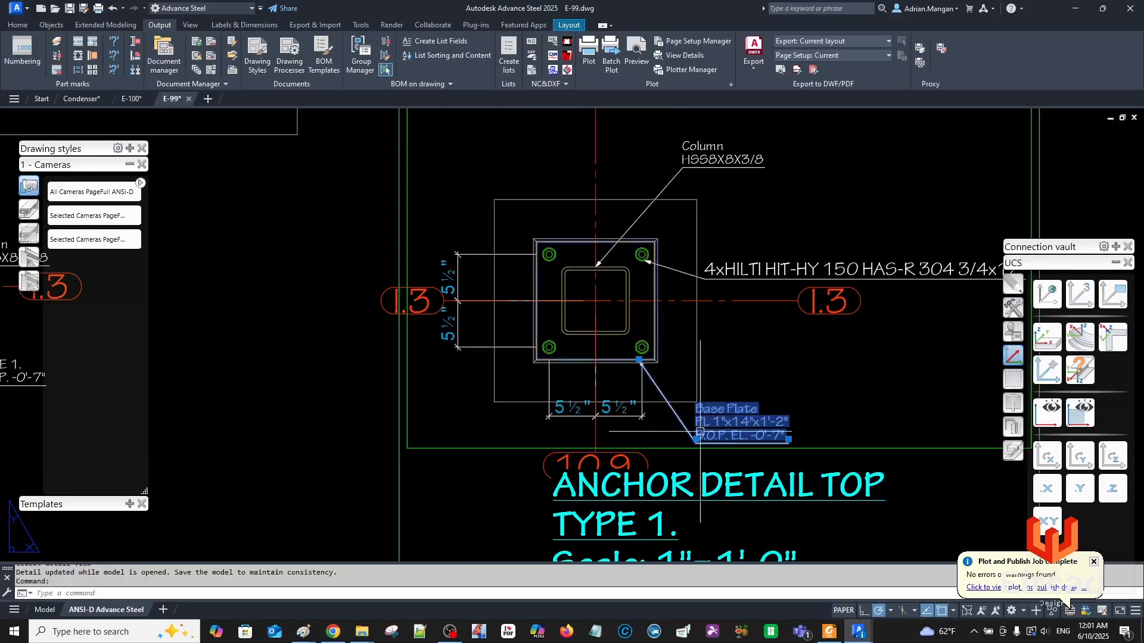
left_click(696, 438)
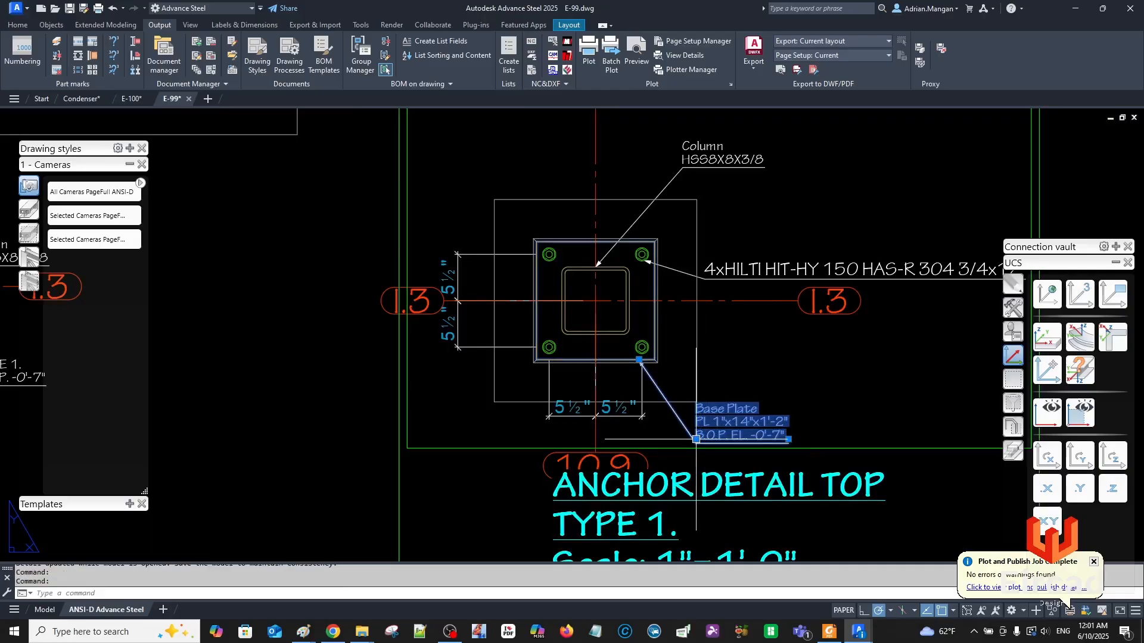
key("Escape")
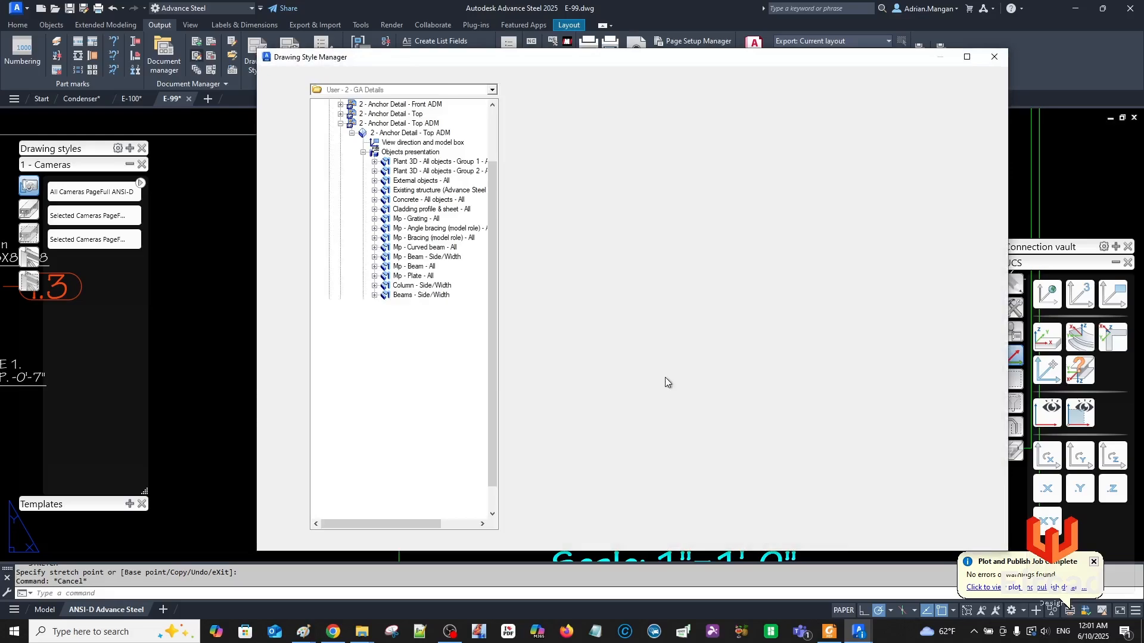
Examine the Weld line OnSite and Weld preparation rules in the 2 - Anchor Detail - Top ADM drawing style.
left_click(374, 314)
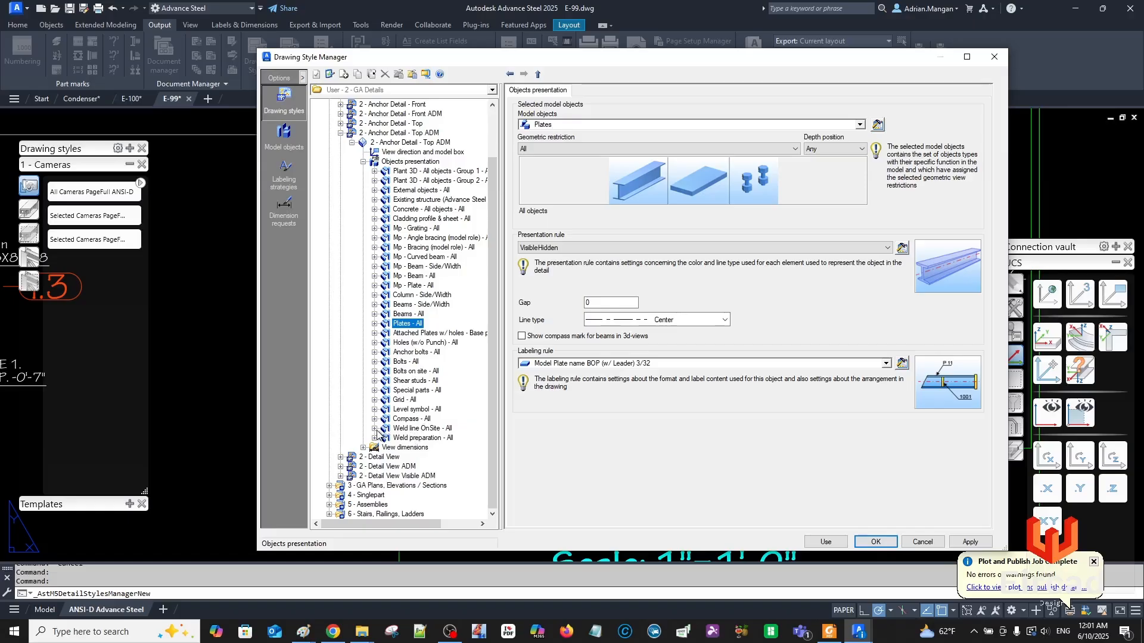
left_click(375, 428)
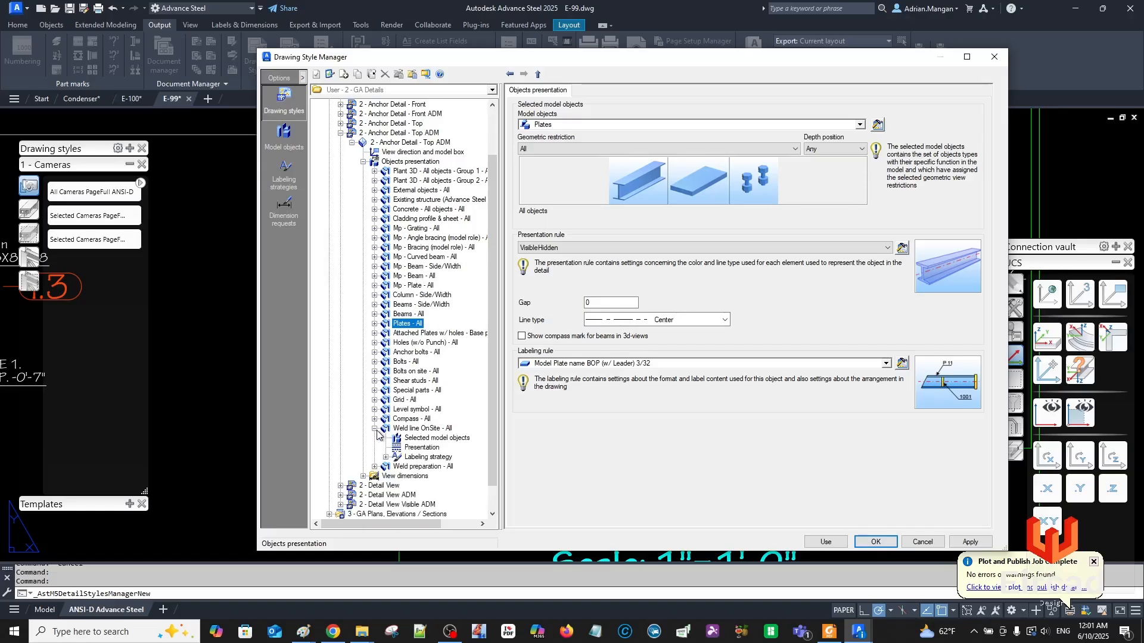
left_click(374, 466)
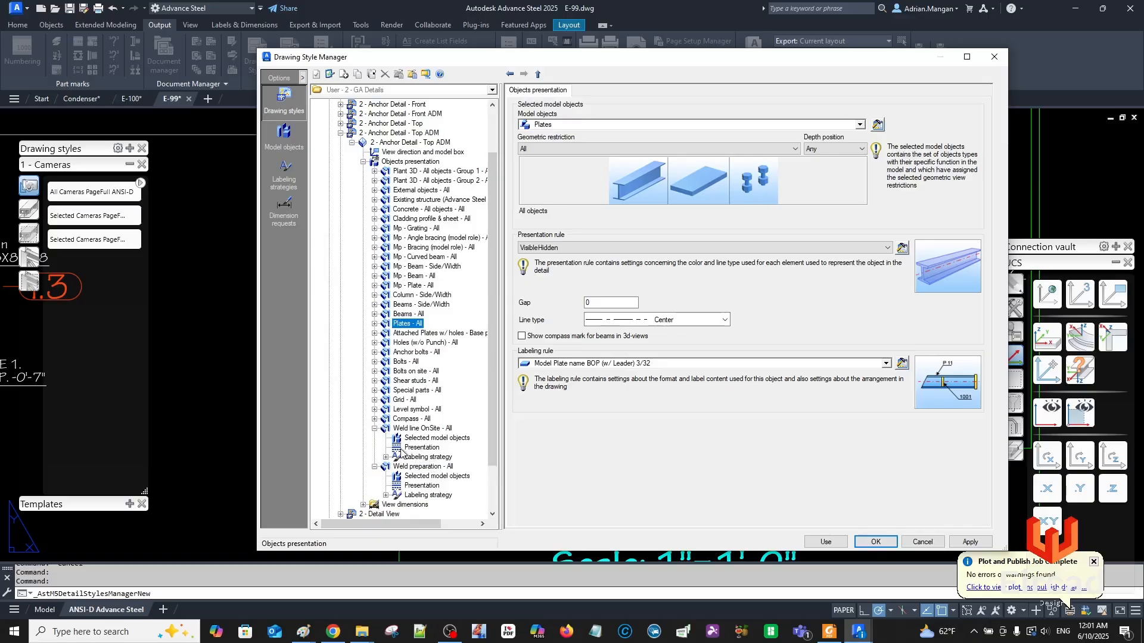
left_click(374, 429)
left_click(374, 438)
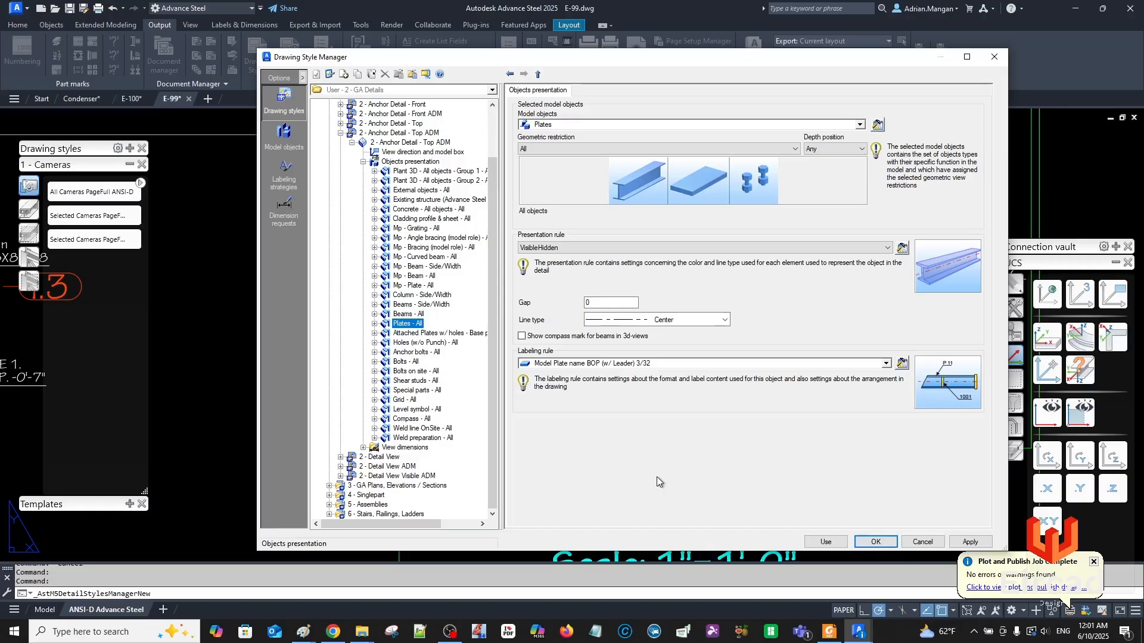
left_click(375, 429)
double_click(419, 431)
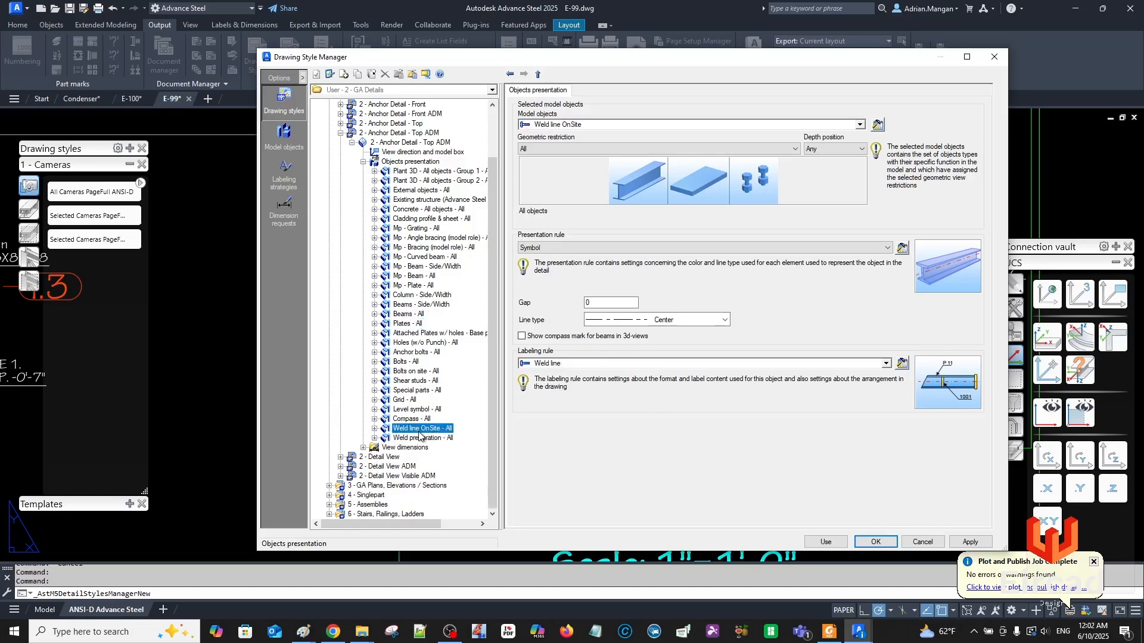
left_click(404, 440)
double_click(387, 440)
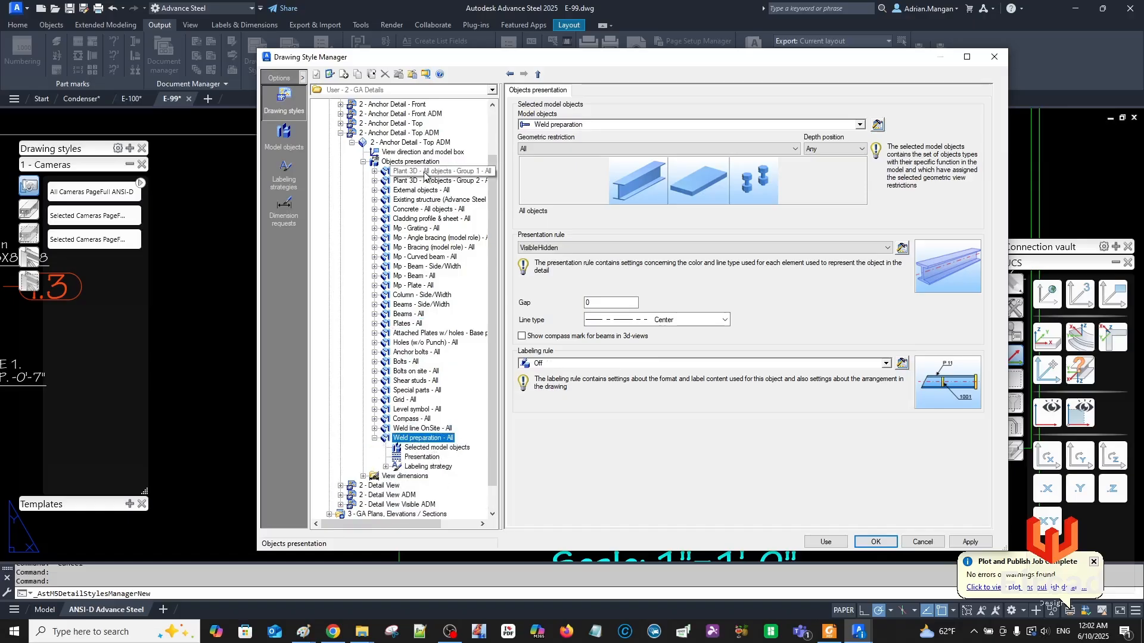
Check the presentation options available for Weld line OnSite in the style's objects presentation table, keeping Symbol.
left_click(410, 161)
scroll(945, 404, "down", 1)
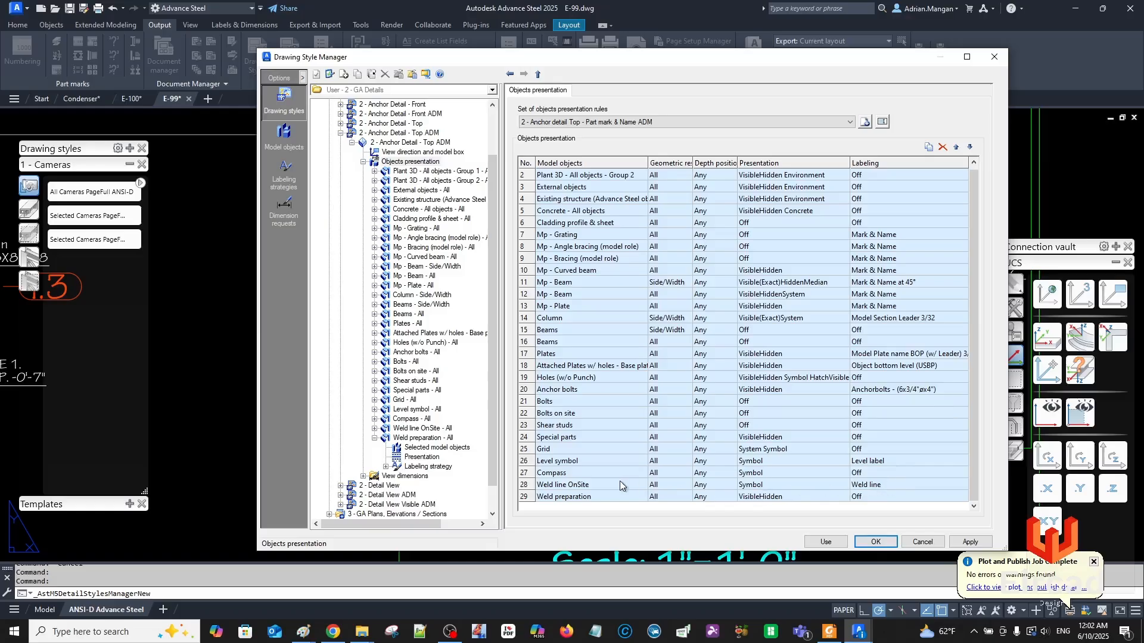
left_click(810, 484)
left_click(843, 484)
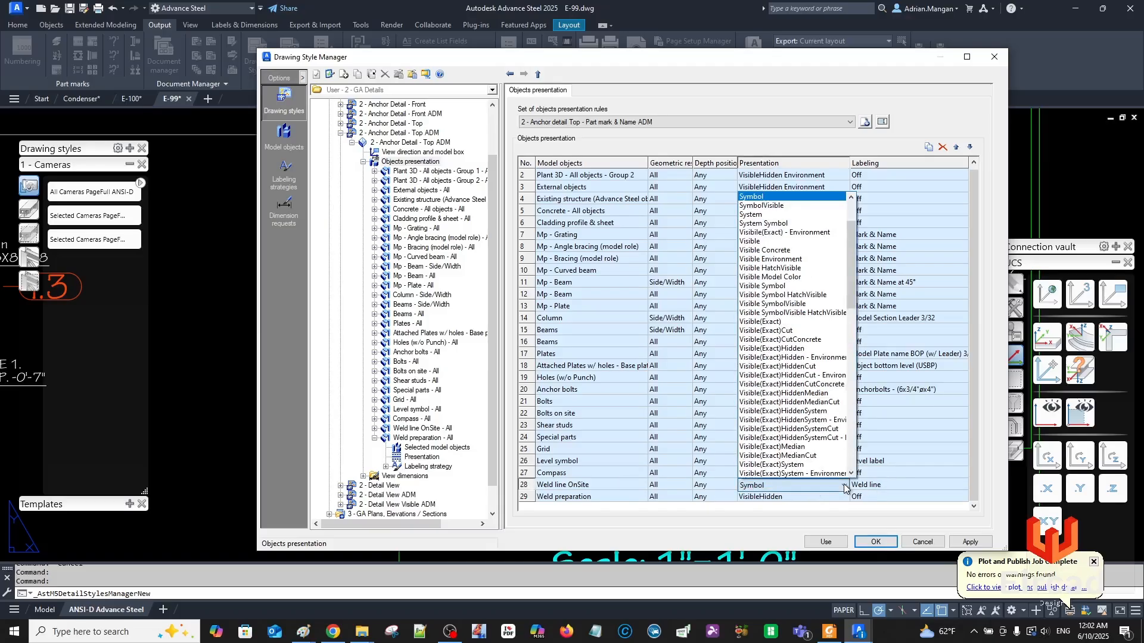
scroll(783, 232, "up", 2)
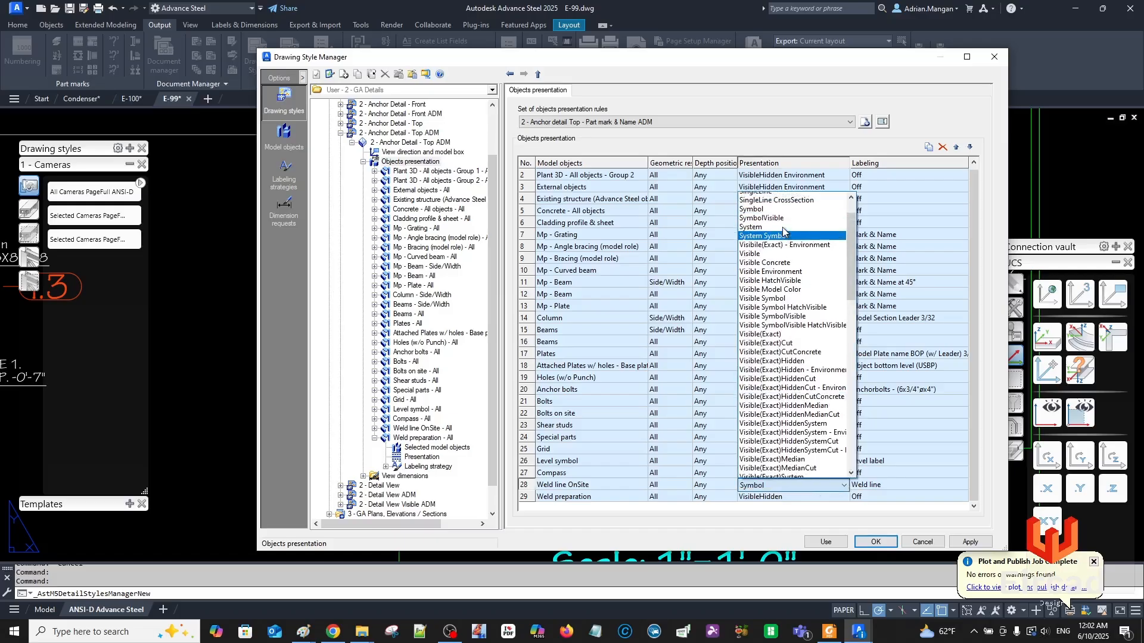
scroll(783, 232, "up", 1)
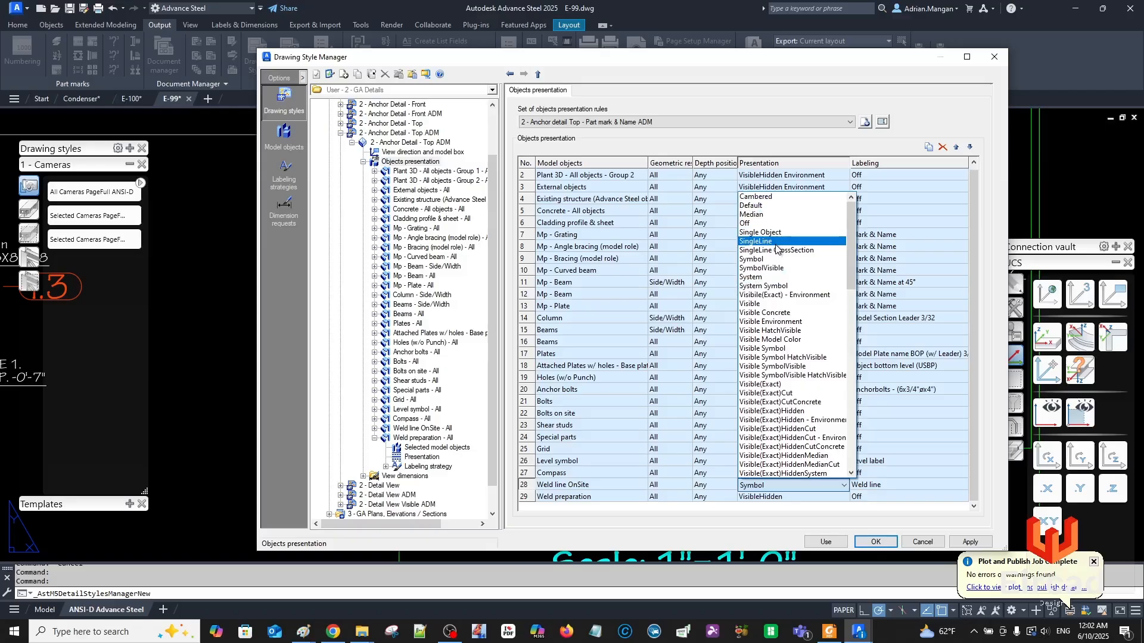
left_click(953, 113)
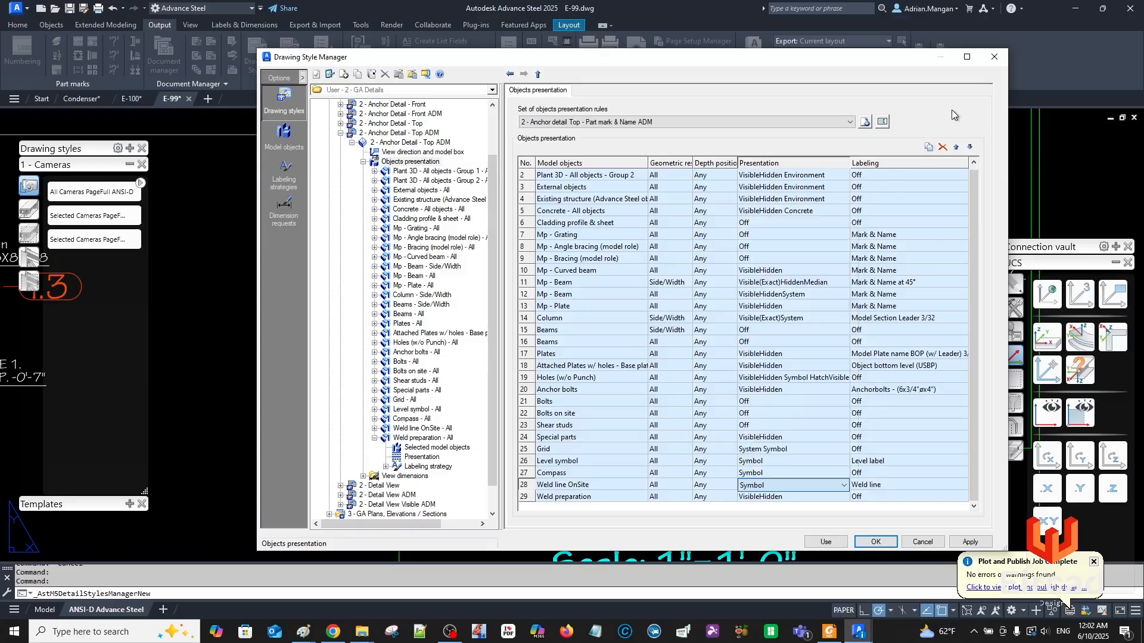
left_click(956, 544)
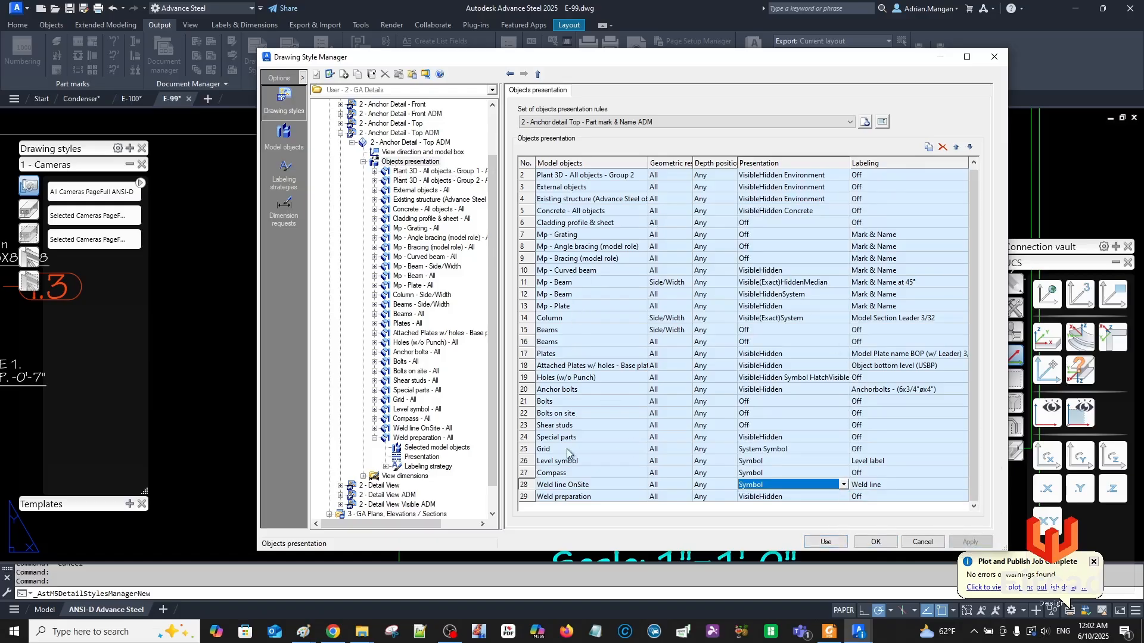
Duplicate the Anchor bolts rule's labeling strategy under the name Anchorbolts - (6x3/4"øx4") 3/32.
double_click(529, 391)
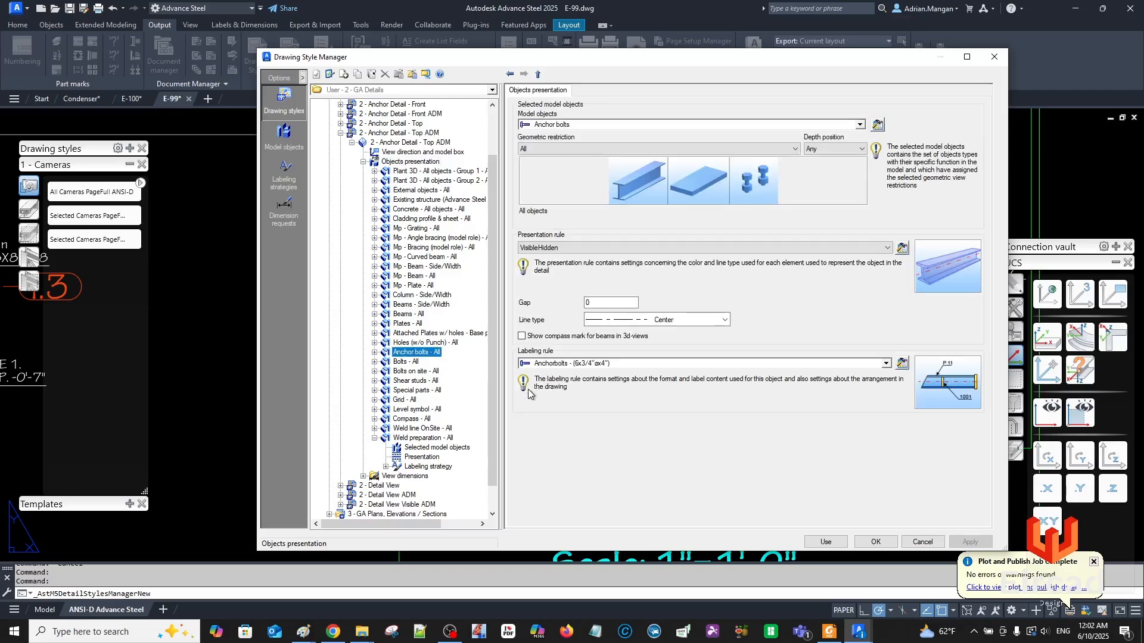
left_click(902, 363)
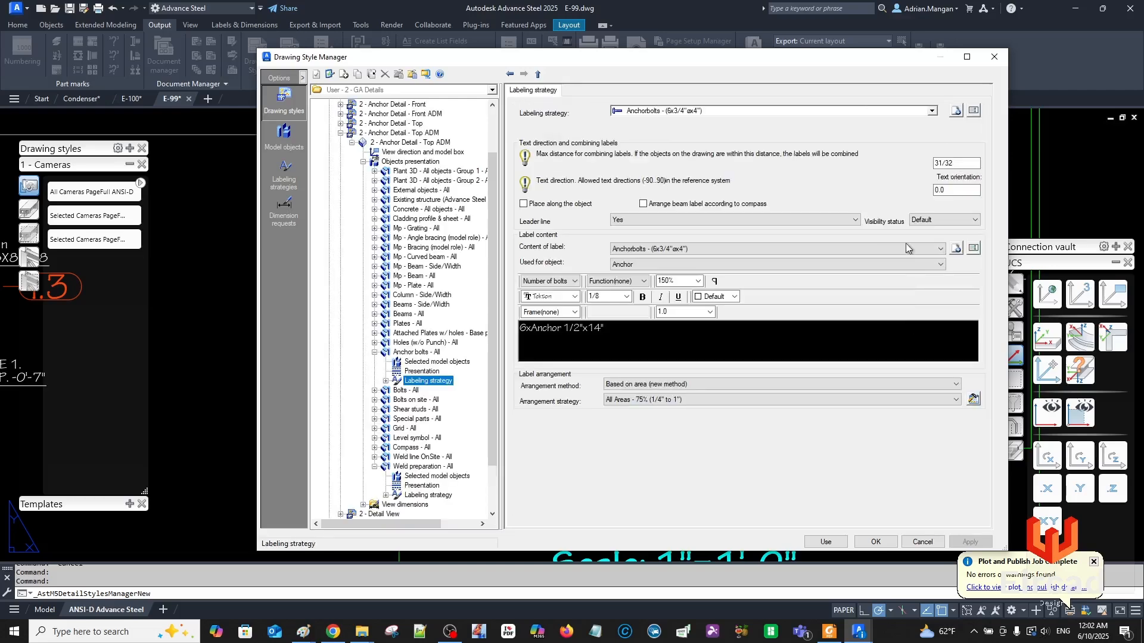
left_click(956, 111)
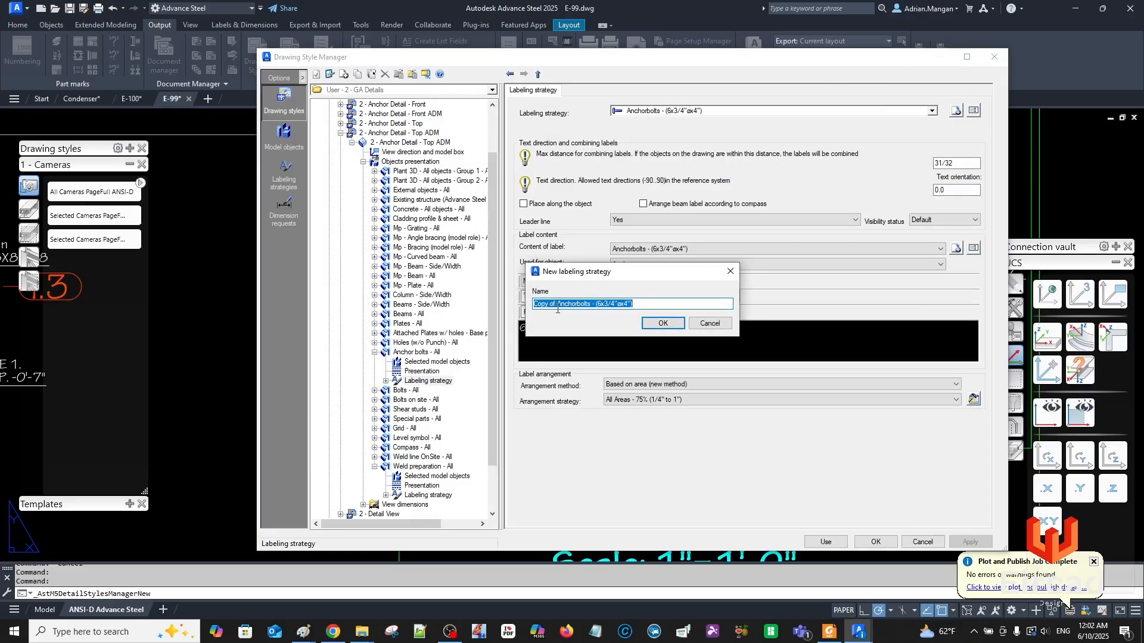
left_click_drag(557, 305, 490, 308)
key("BackSpace")
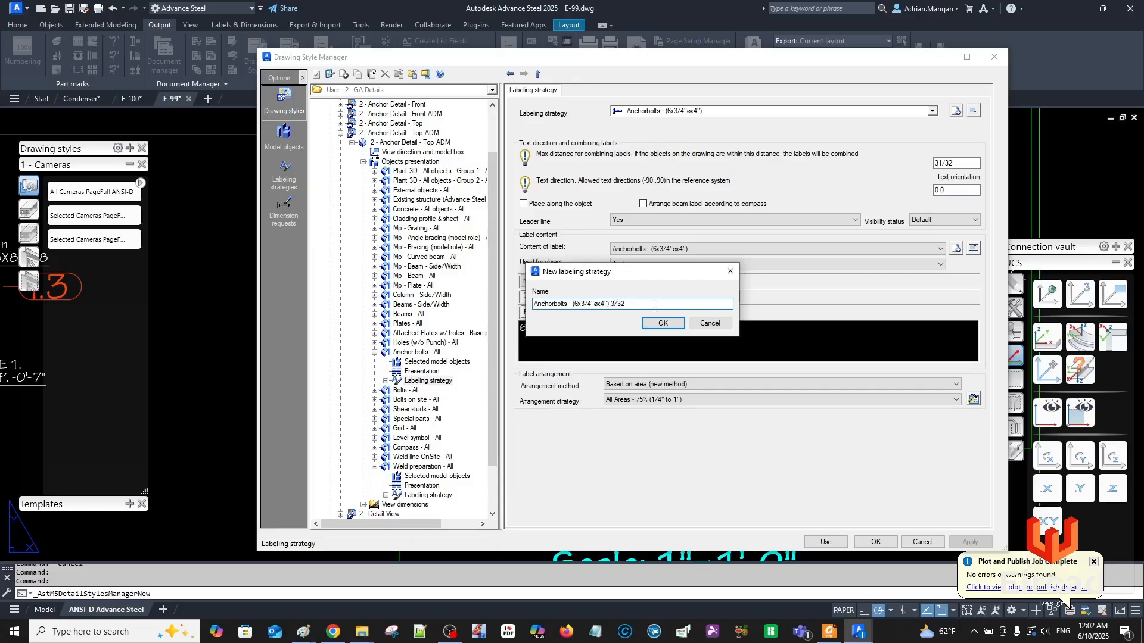
left_click(657, 323)
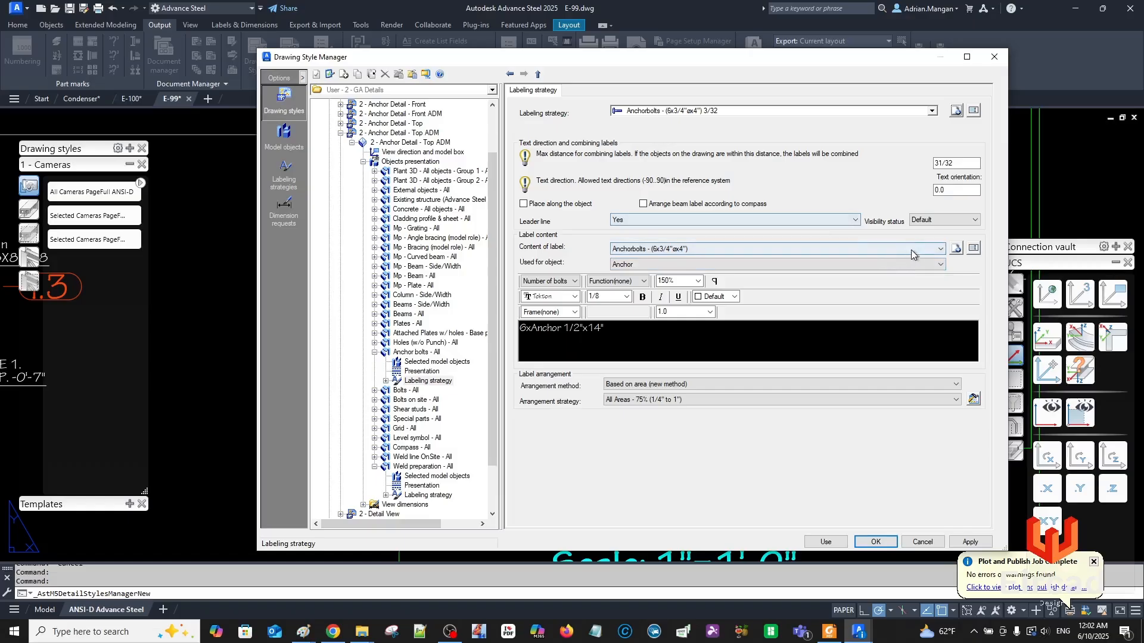
Duplicate the anchor bolt strategy's label content under the name Anchorbolts - (6x3/4"øx4") 3/32.
left_click(957, 249)
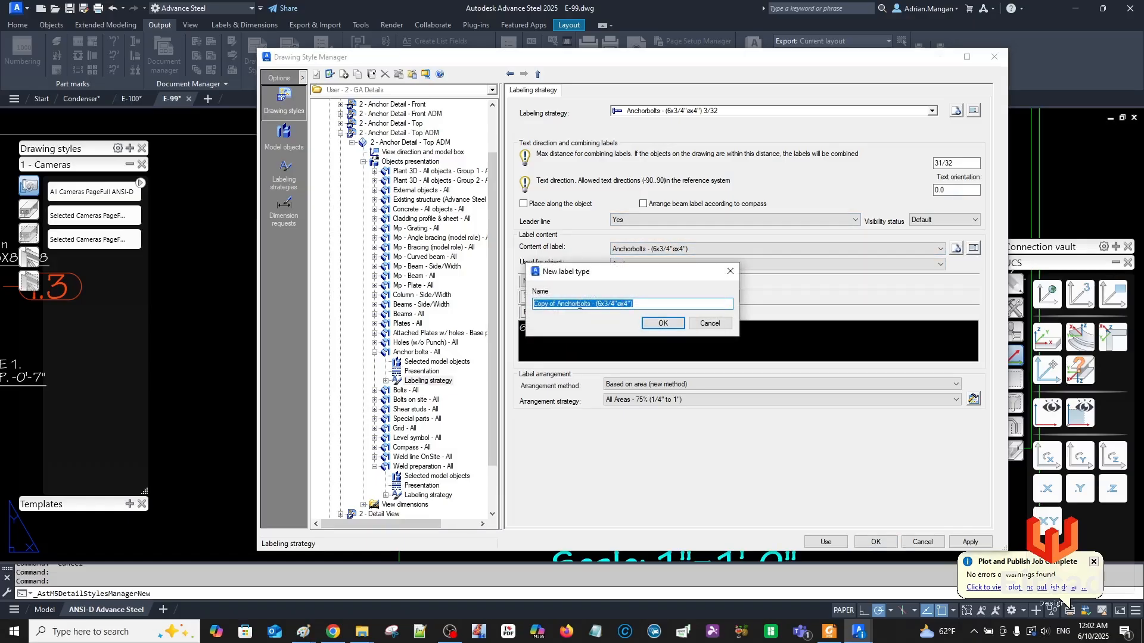
left_click_drag(556, 305, 504, 302)
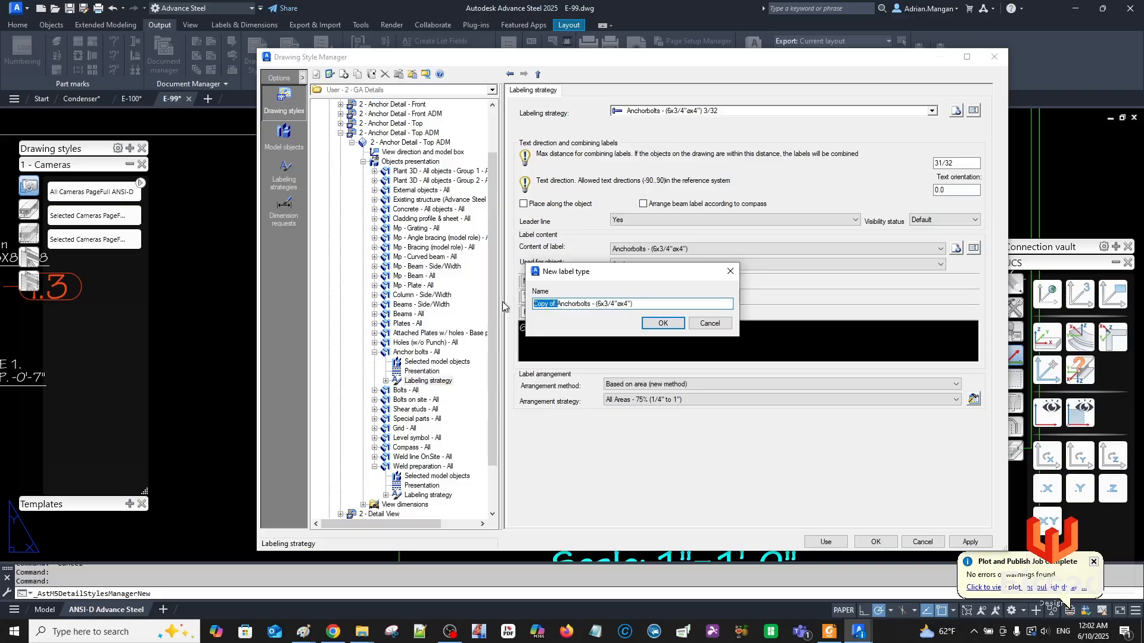
key("Delete")
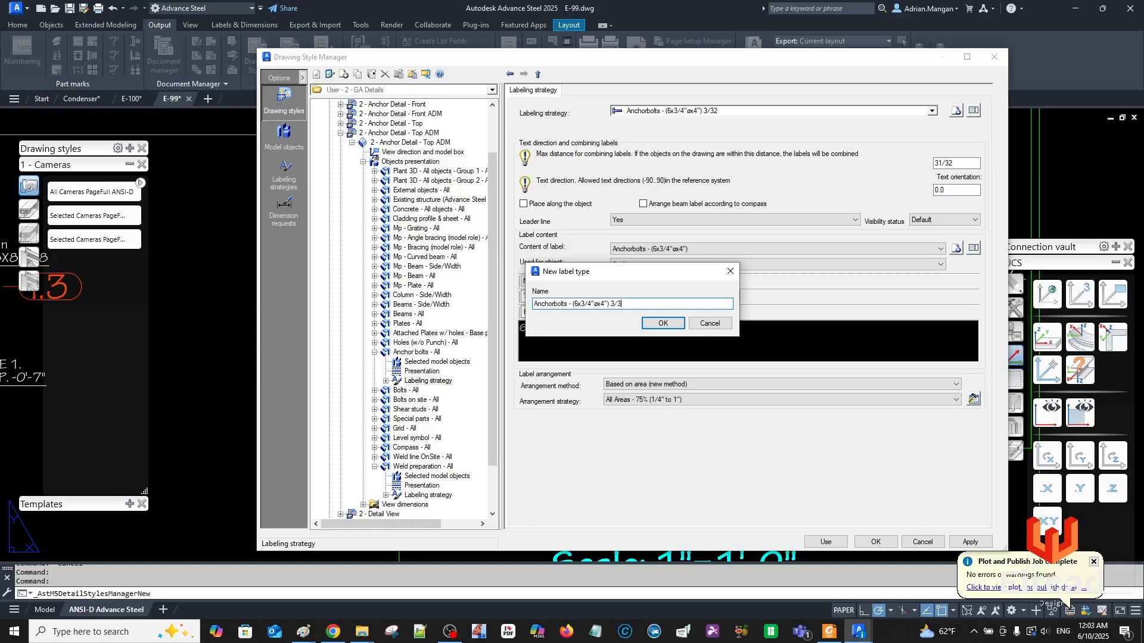
left_click(676, 325)
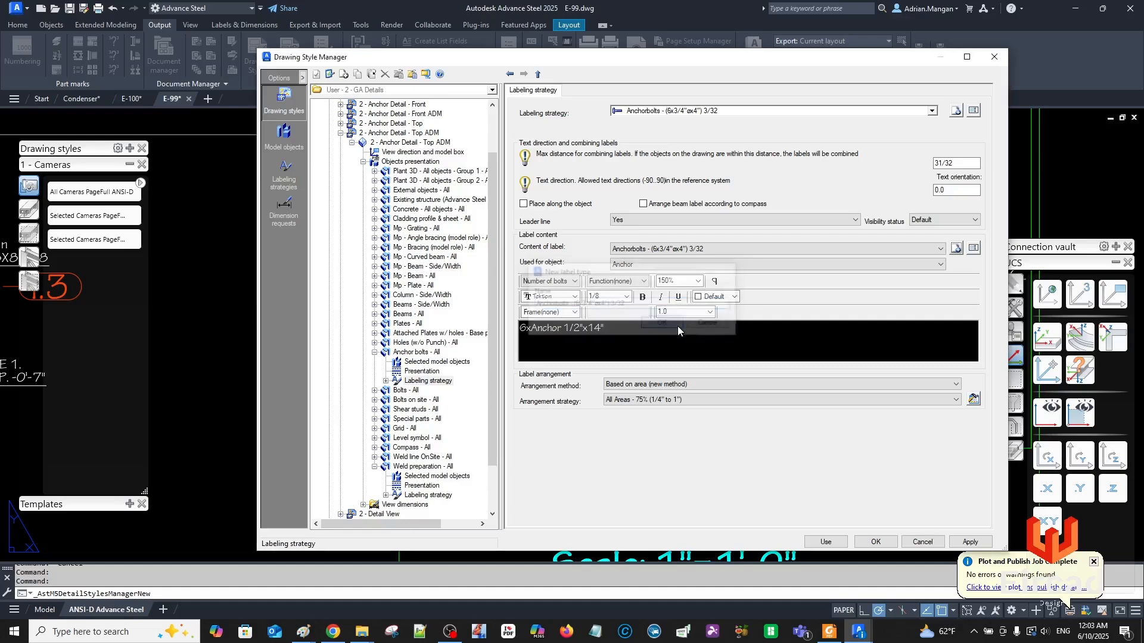
Set the anchor bolt label's text height to 3/32 and enclose the bolt quantity in parentheses, replacing the x after it.
key("ctrl+a")
left_click(611, 296)
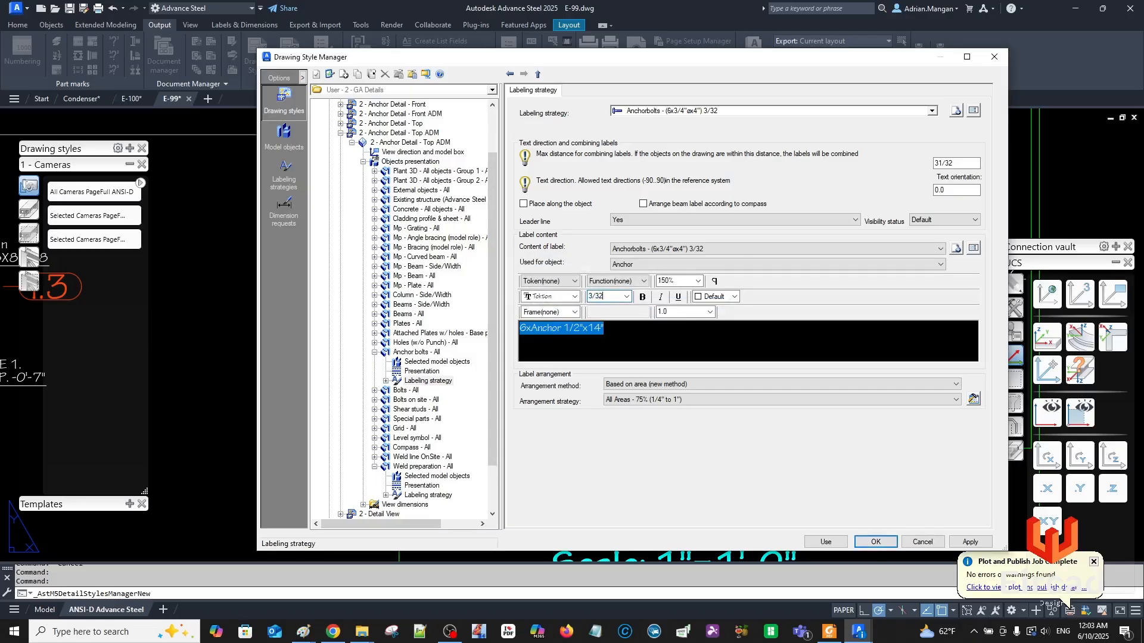
left_click(636, 345)
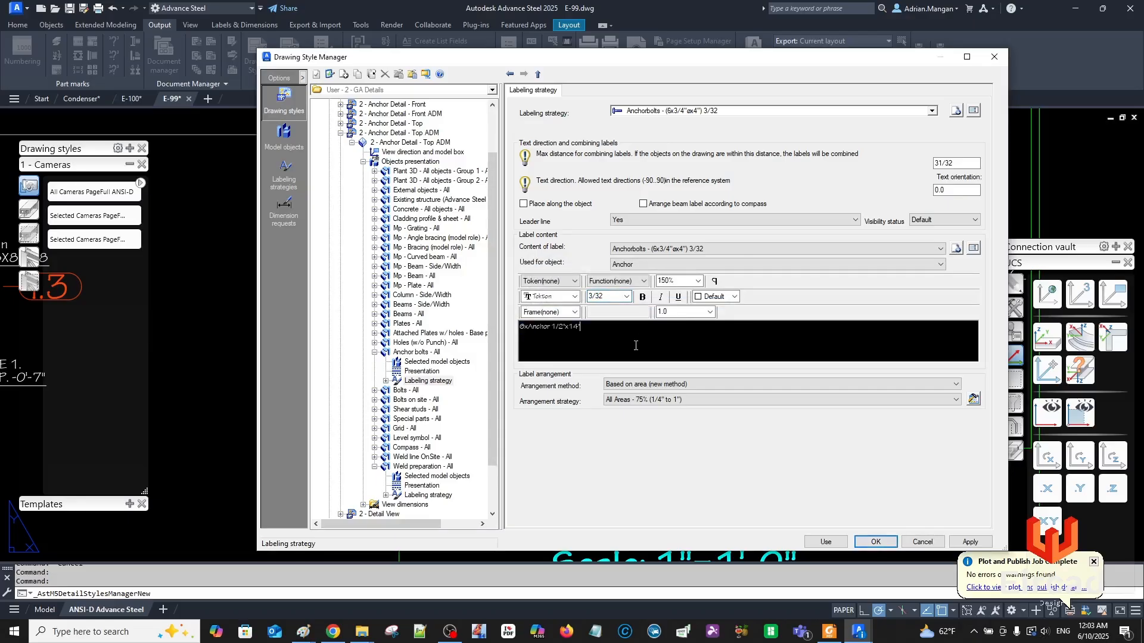
left_click(528, 329)
key("BackSpace")
type(")")
left_click(521, 326)
type("(")
left_click(970, 542)
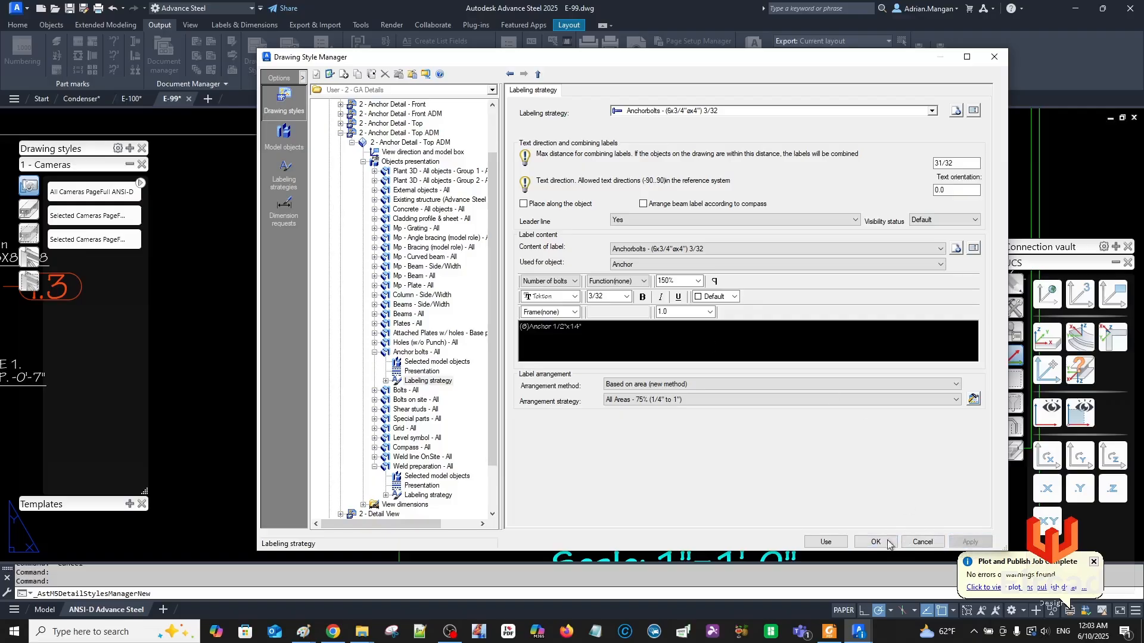
Apply the style with the revised anchor bolt label to the top anchor detail view and check the label.
left_click(831, 544)
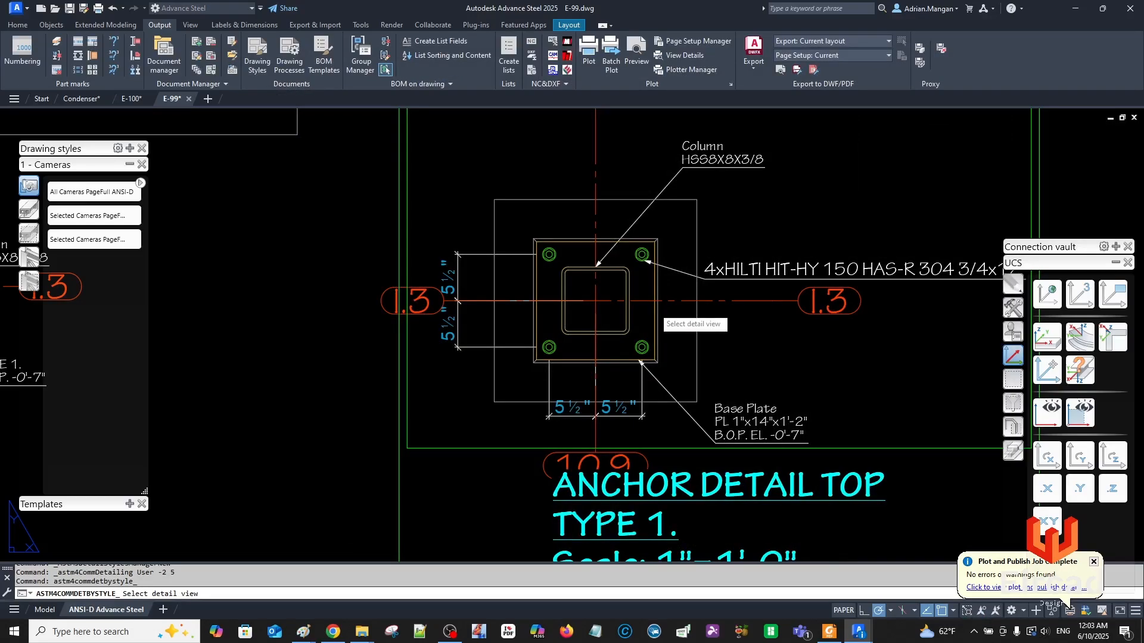
left_click(654, 307)
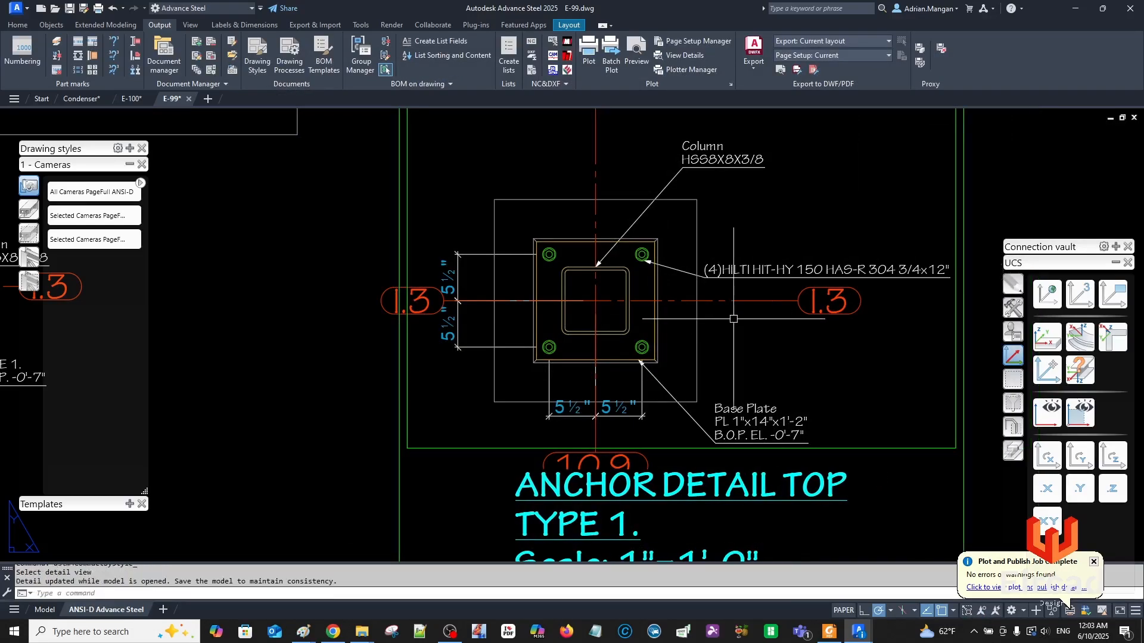
left_click(706, 275)
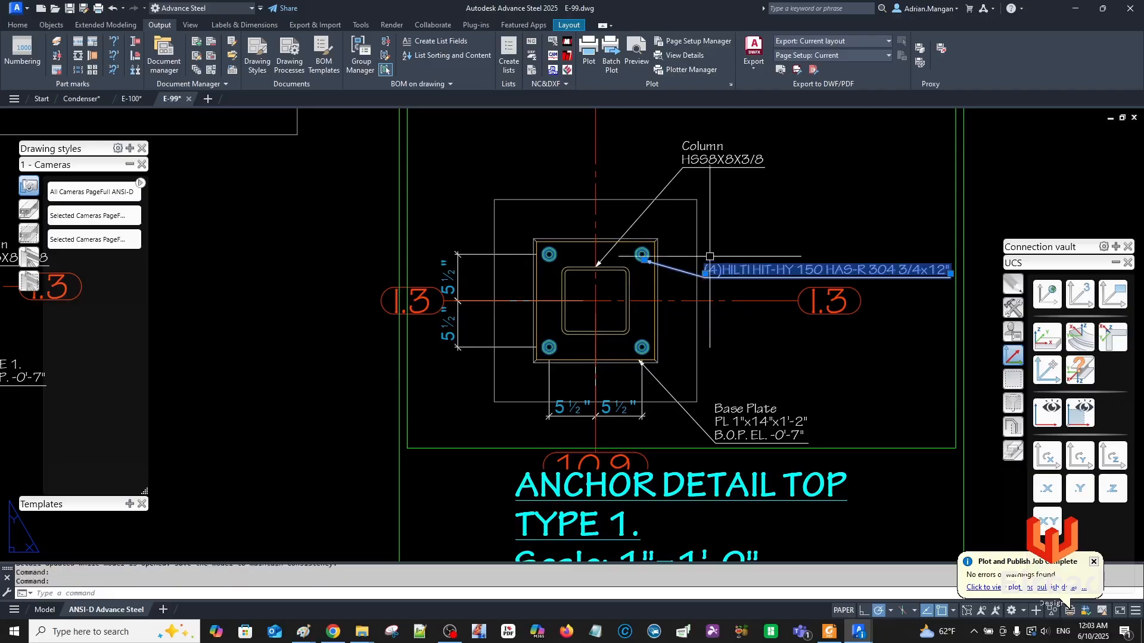
scroll(715, 334, "down", 5)
key("Escape")
Shift the ANCHOR DETAIL TOP title down and left clear of grid label 10.9, and raise the anchor bolt label farther above grid line 1.3.
left_click(698, 375)
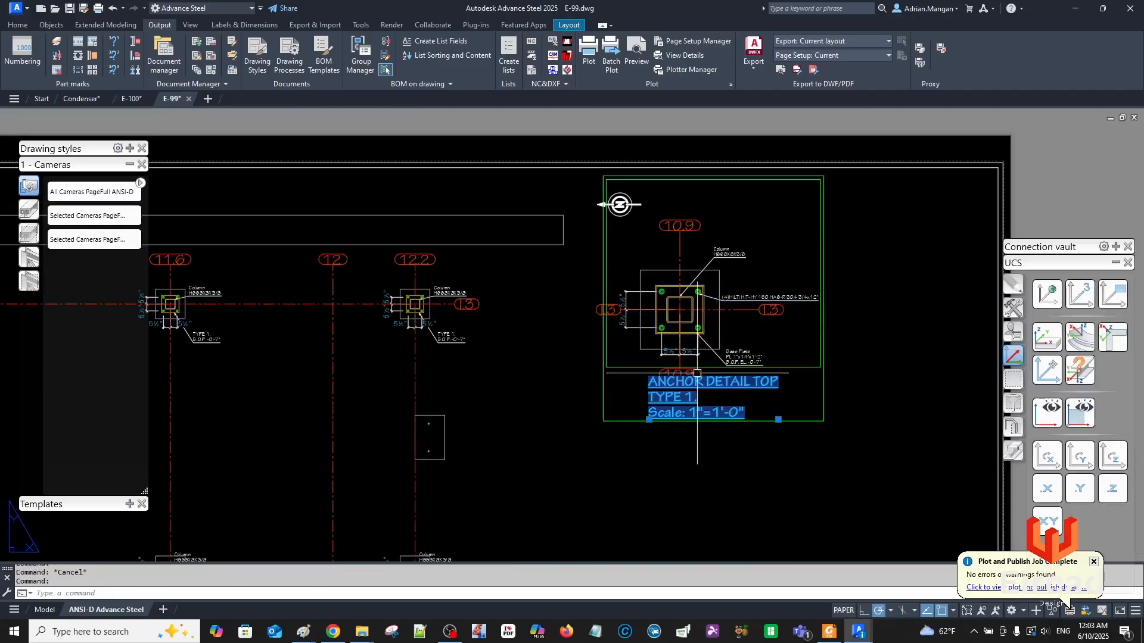
left_click_drag(678, 383, 658, 409)
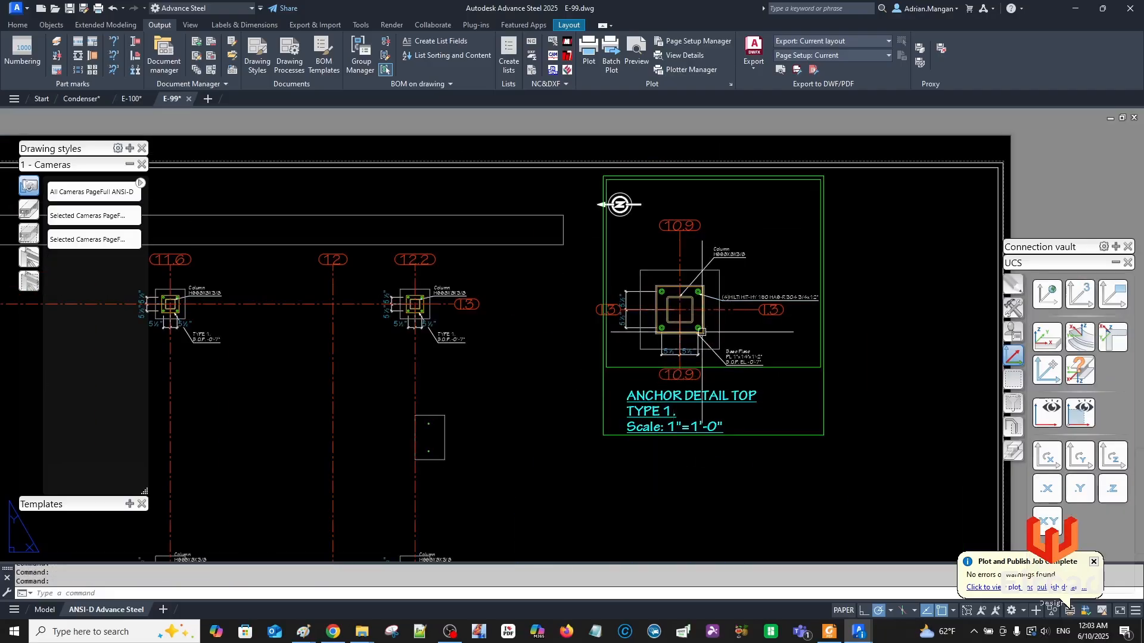
scroll(730, 296, "up", 4)
left_click(721, 301)
left_click(716, 304)
key("Escape")
scroll(726, 280, "down", 4)
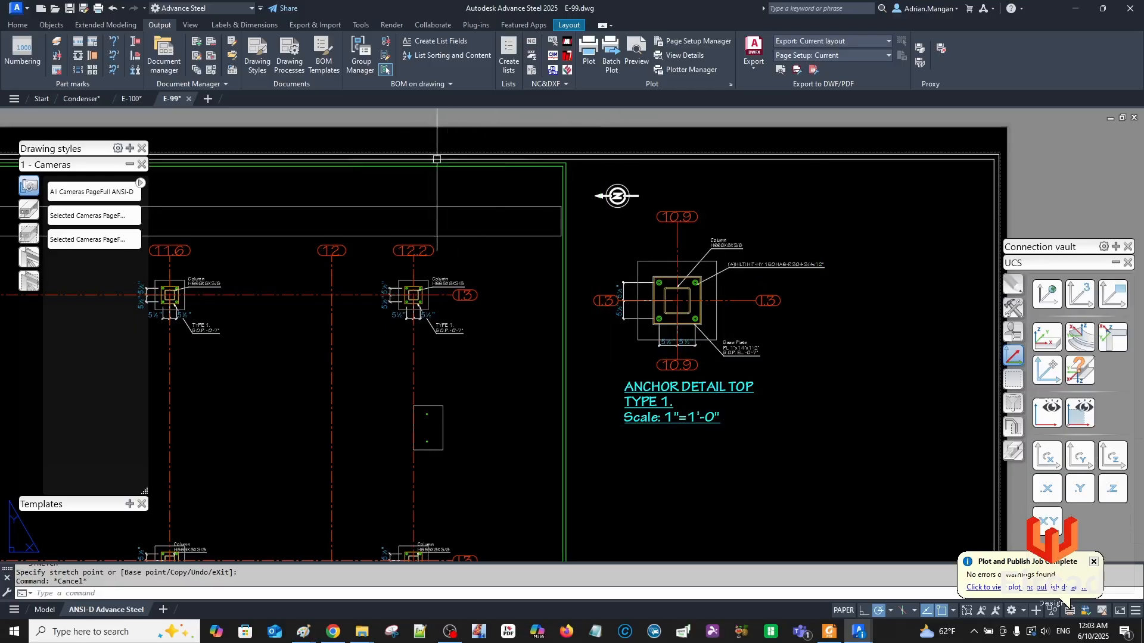
Move the top anchor detail view lower on the sheet, beside the anchor plan.
left_click(14, 27)
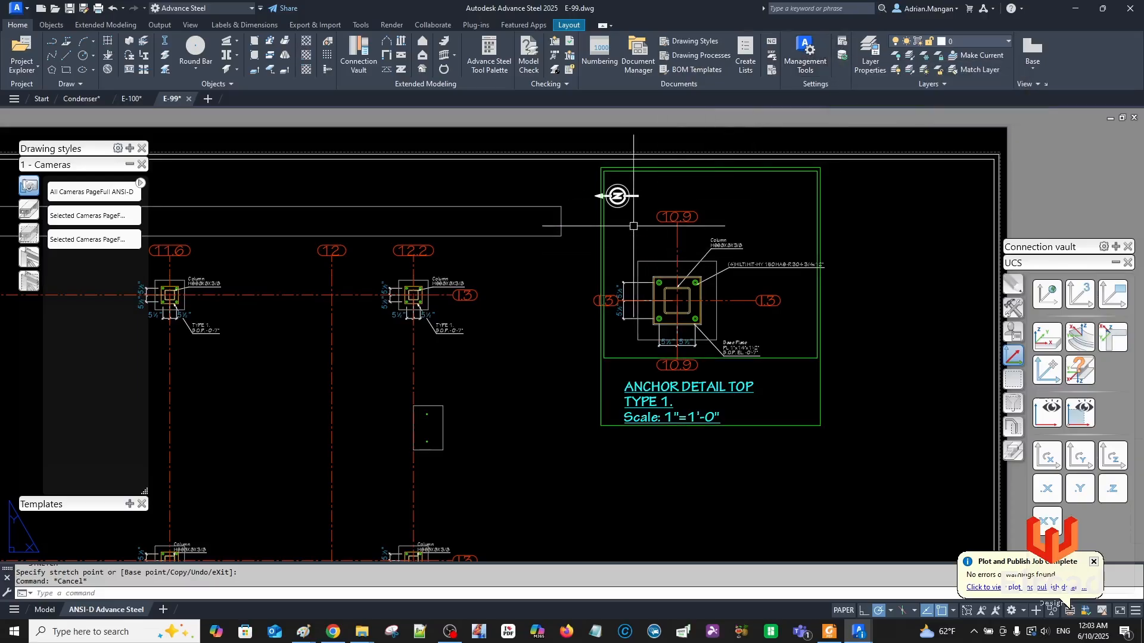
scroll(636, 216, "down", 6)
scroll(597, 286, "up", 2)
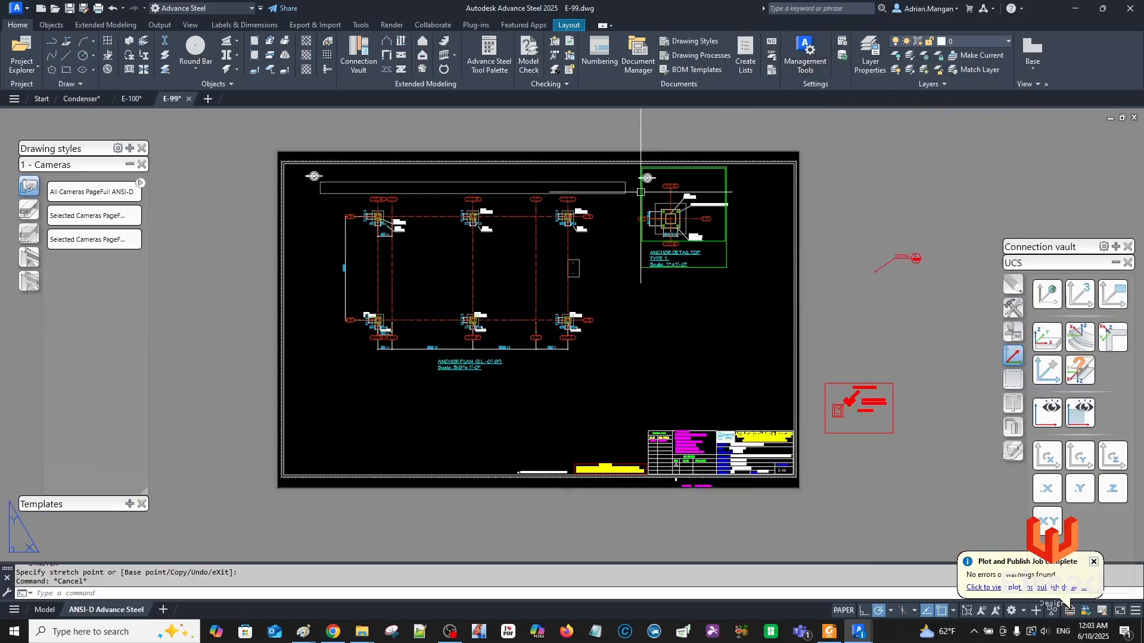
left_click(709, 269)
left_click_drag(709, 268, 713, 308)
Nudge the ANCHOR DETAIL TOP title slightly lower beneath its detail.
middle_click_drag(686, 248, 614, 232)
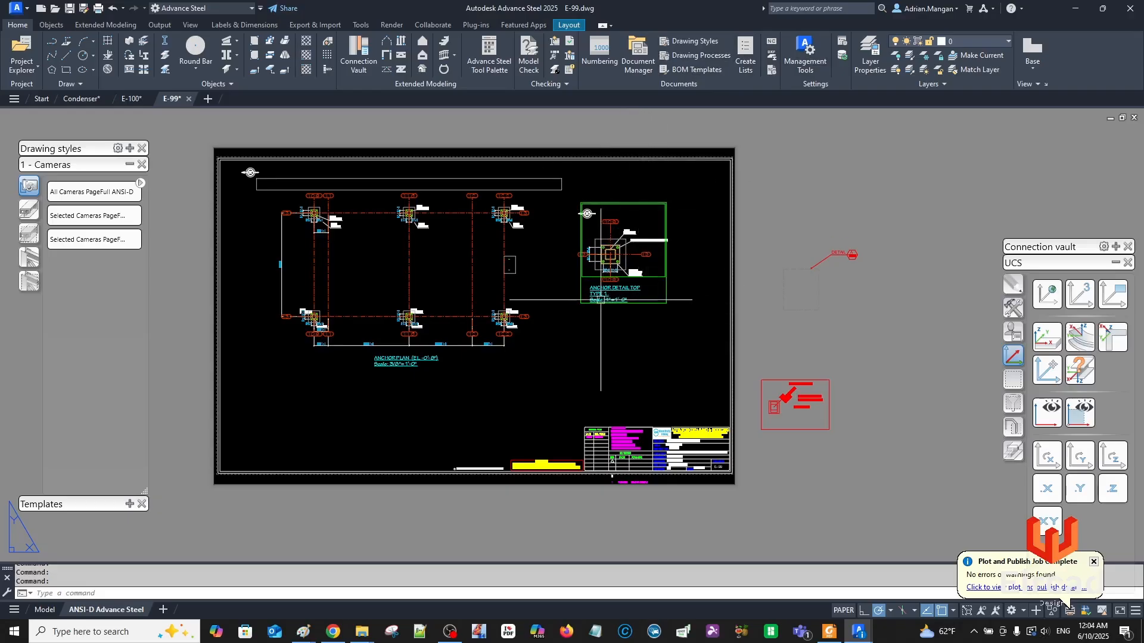
left_click(612, 290)
key("Escape")
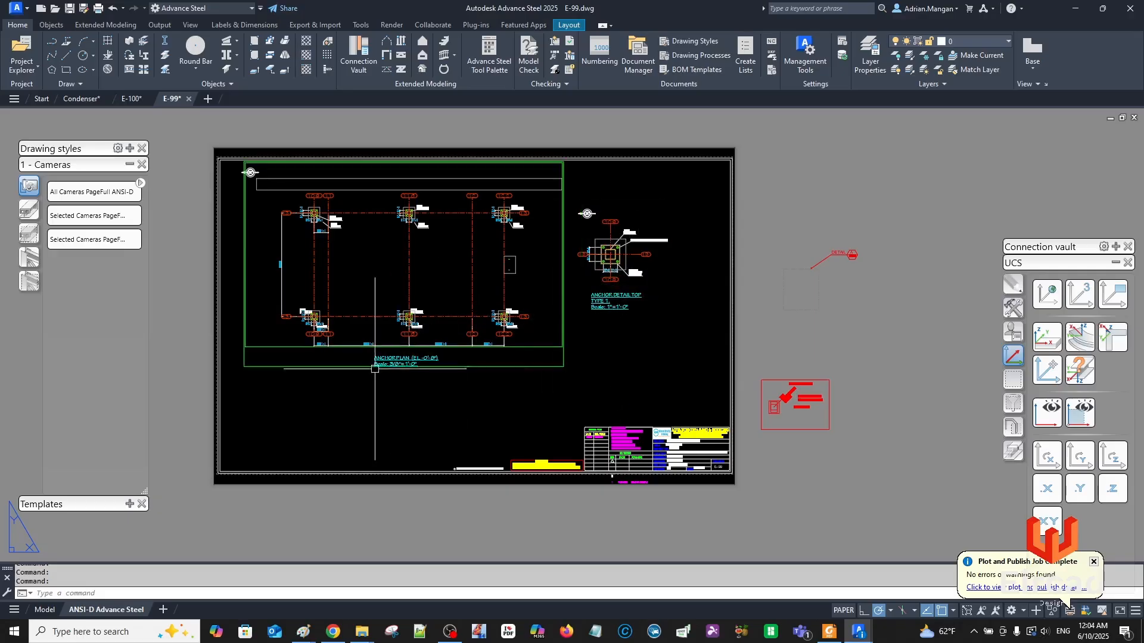
Move the ANCHOR PLAN title slightly down and right beneath the plan's bottom dimensions.
scroll(383, 360, "up", 5)
left_click(417, 339)
left_click_drag(420, 340, 437, 352)
scroll(440, 333, "down", 2)
middle_click_drag(440, 331, 438, 324)
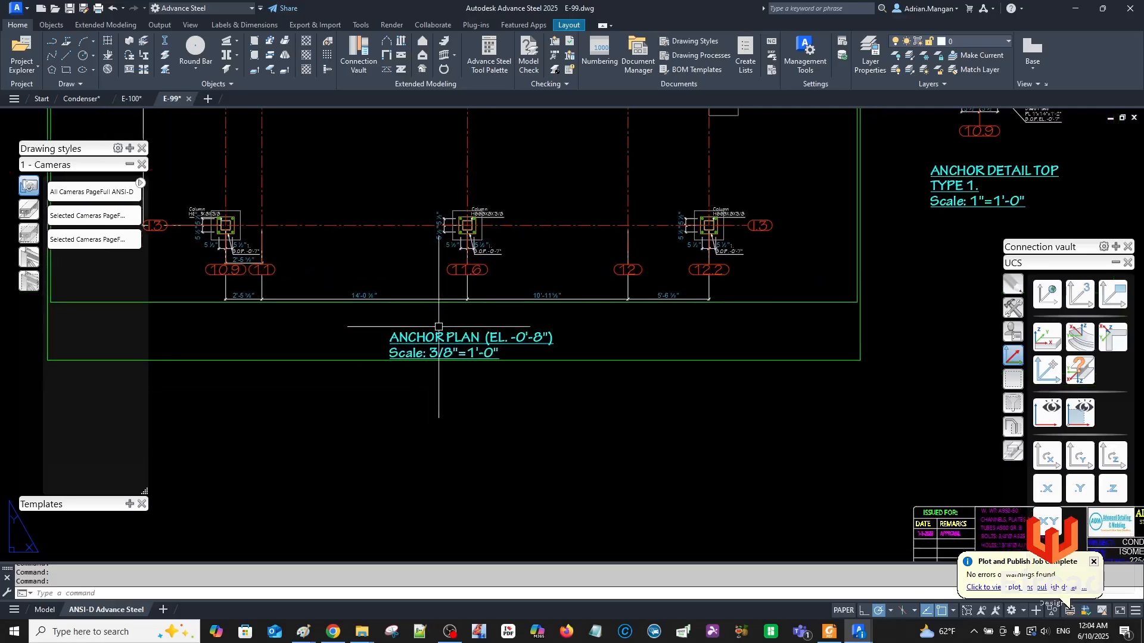